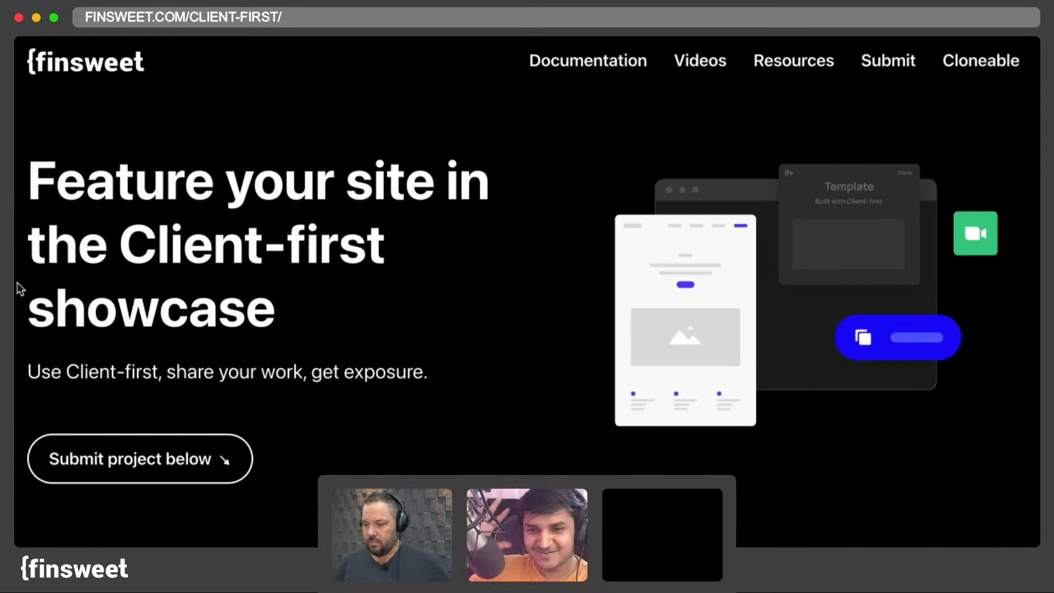
- Switch to The Outline homepage and scroll through its hero and article grid sections
left_click_drag(15, 459, 798, 536)
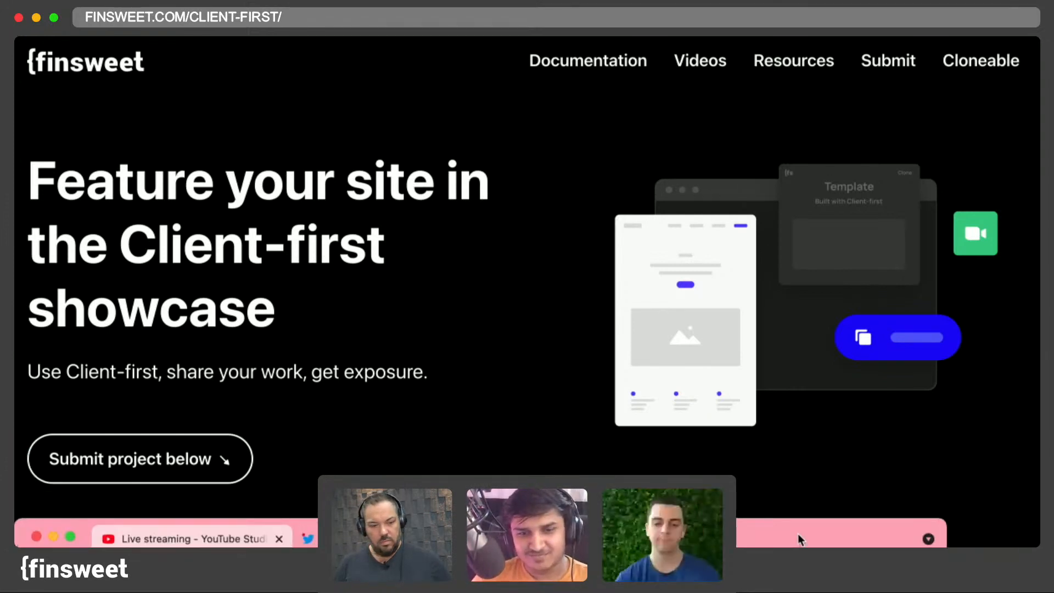
left_click(577, 418)
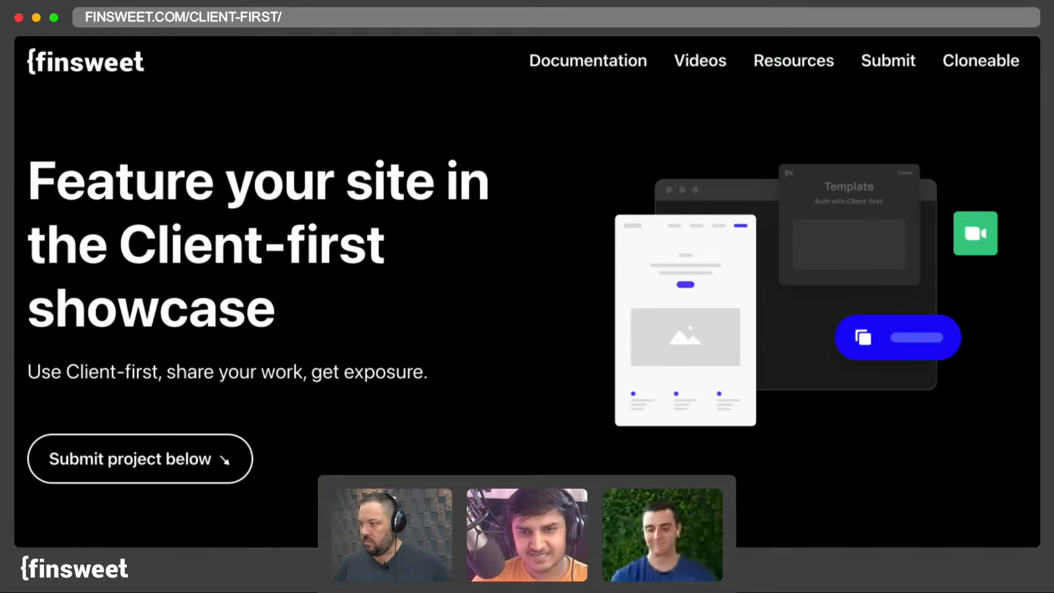
key("ctrl+Tab")
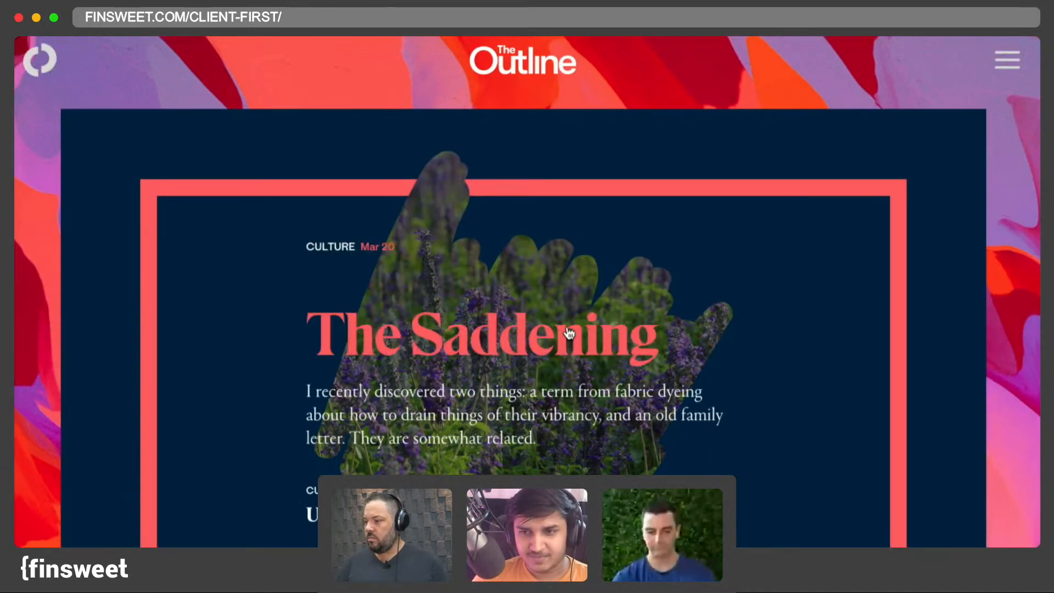
scroll(569, 333, "down", 5)
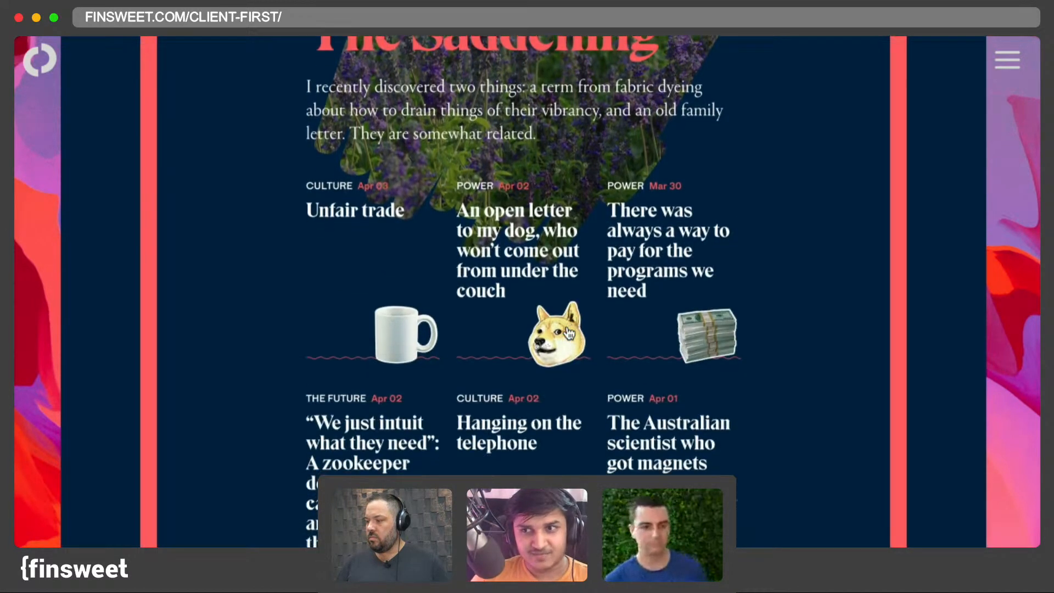
scroll(568, 332, "down", 4)
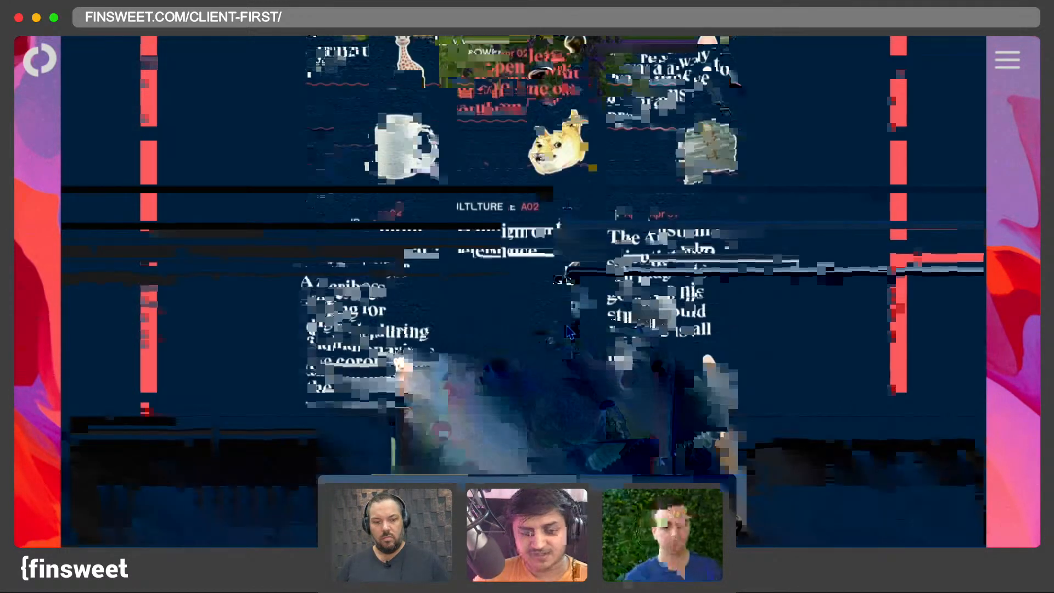
scroll(569, 332, "down", 2)
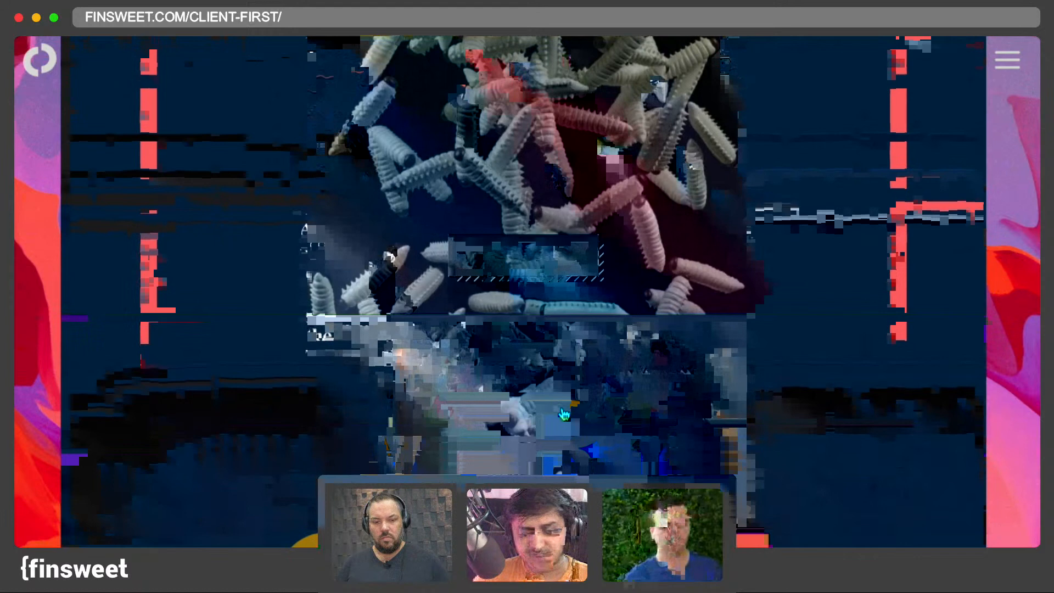
scroll(563, 414, "down", 5)
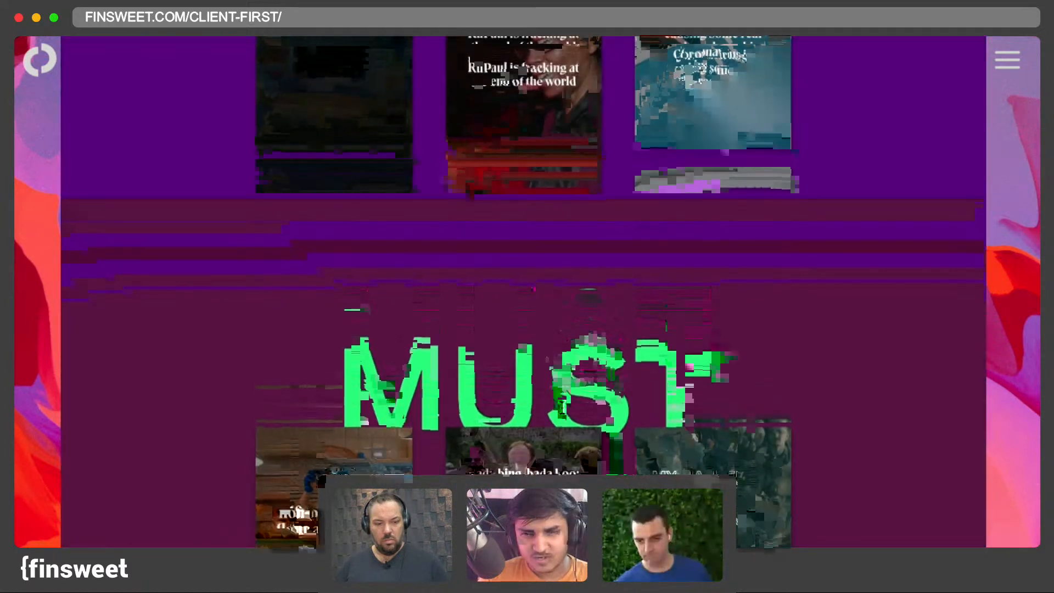
scroll(562, 406, "up", 1)
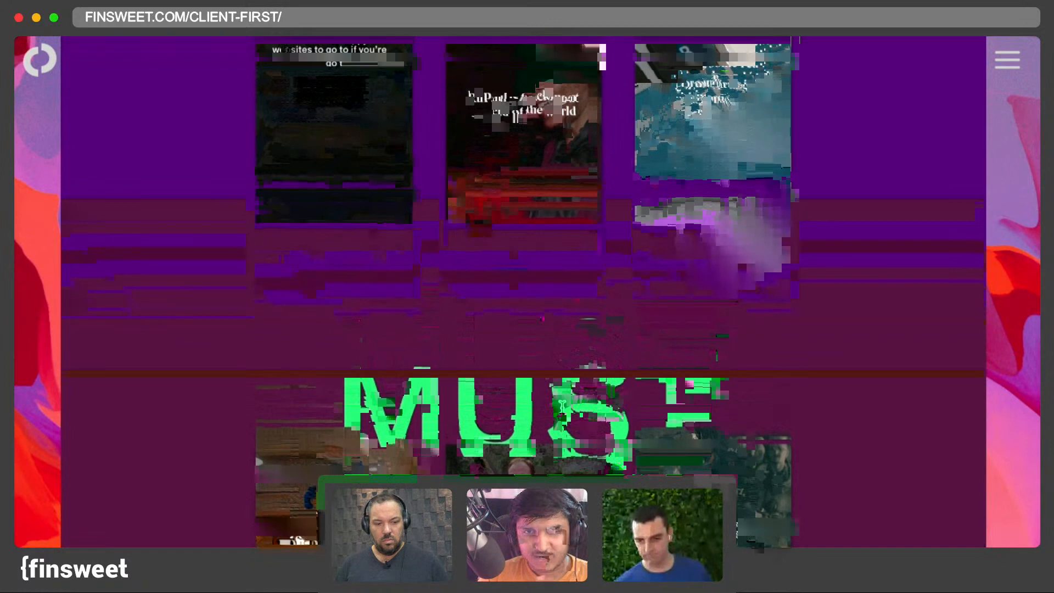
scroll(562, 406, "up", 3)
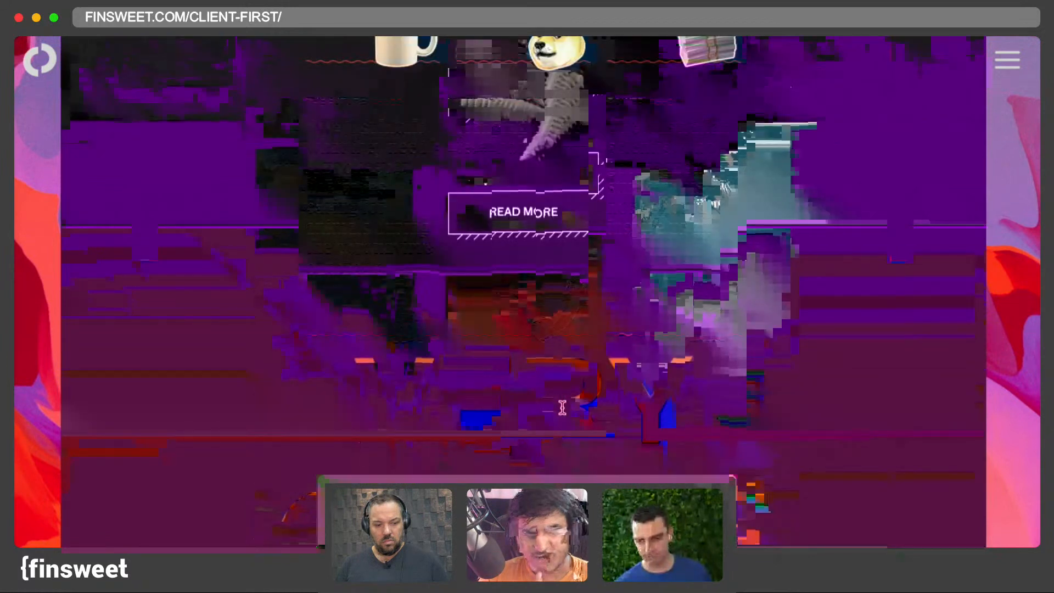
scroll(562, 406, "up", 2)
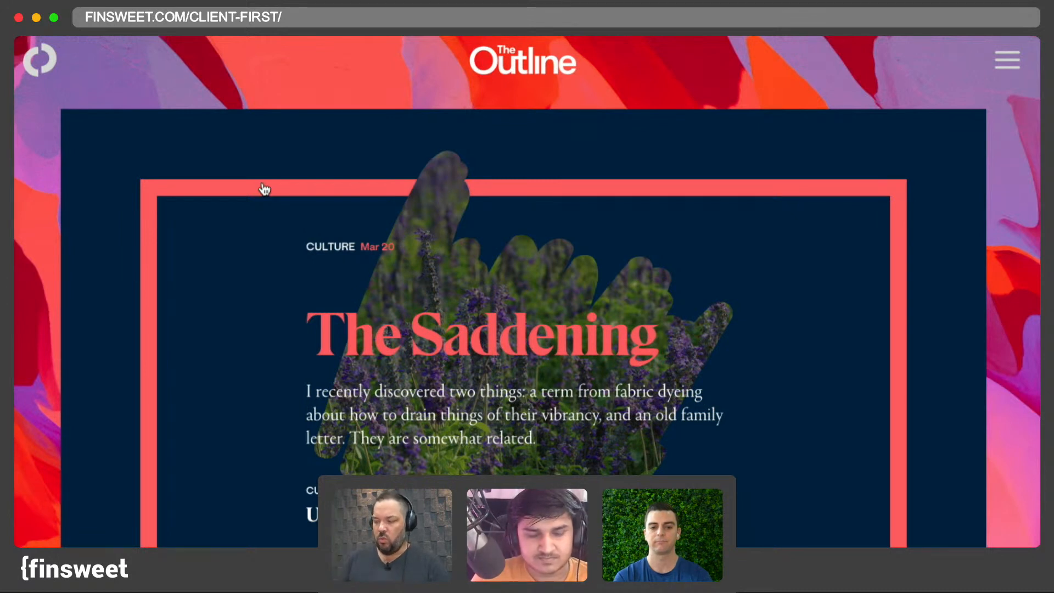
key("super+Tab")
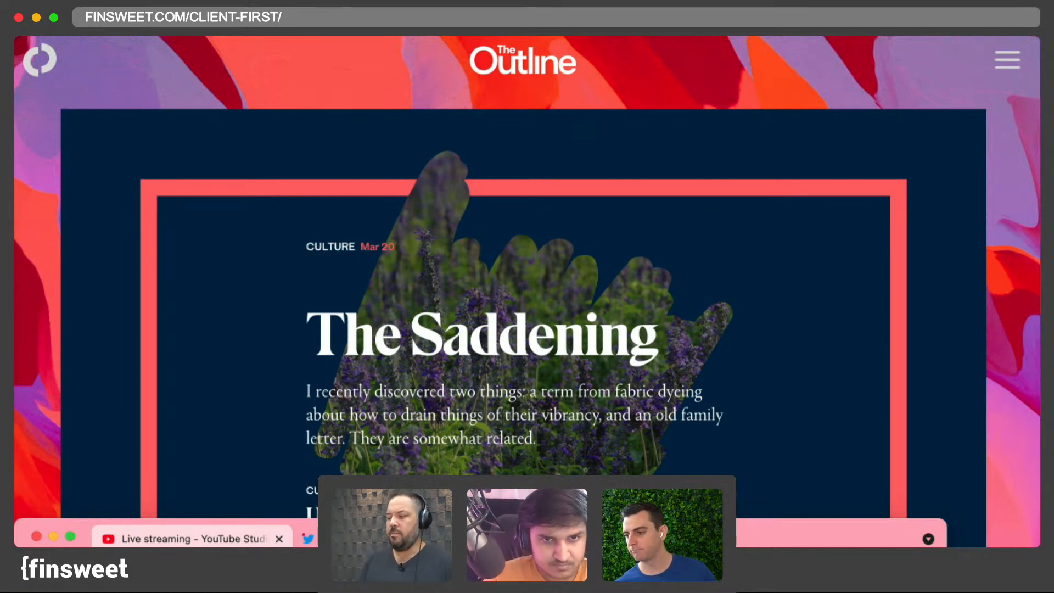
left_click(810, 499)
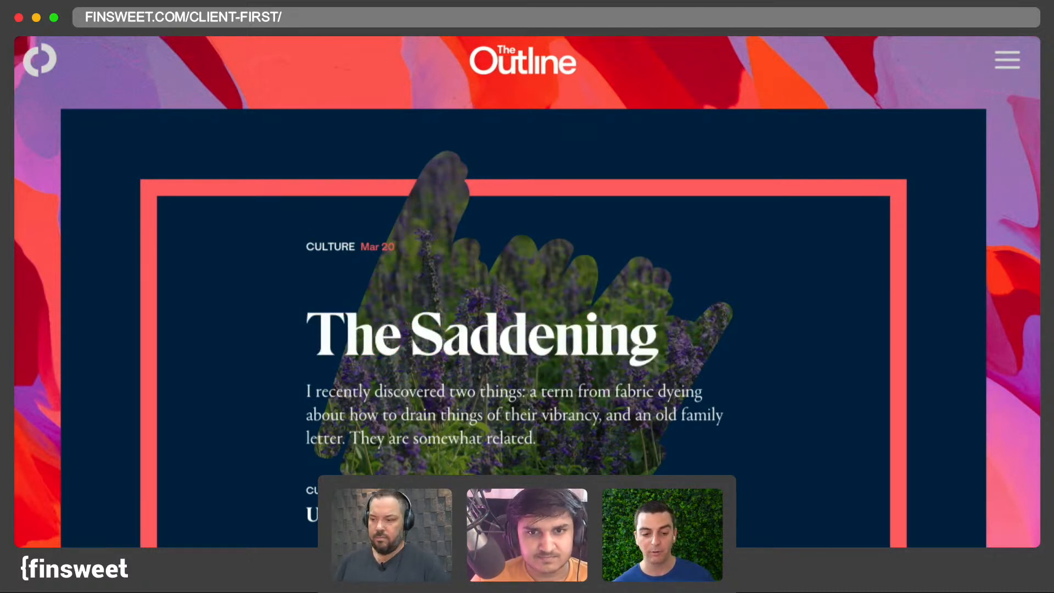
scroll(289, 360, "down", 9)
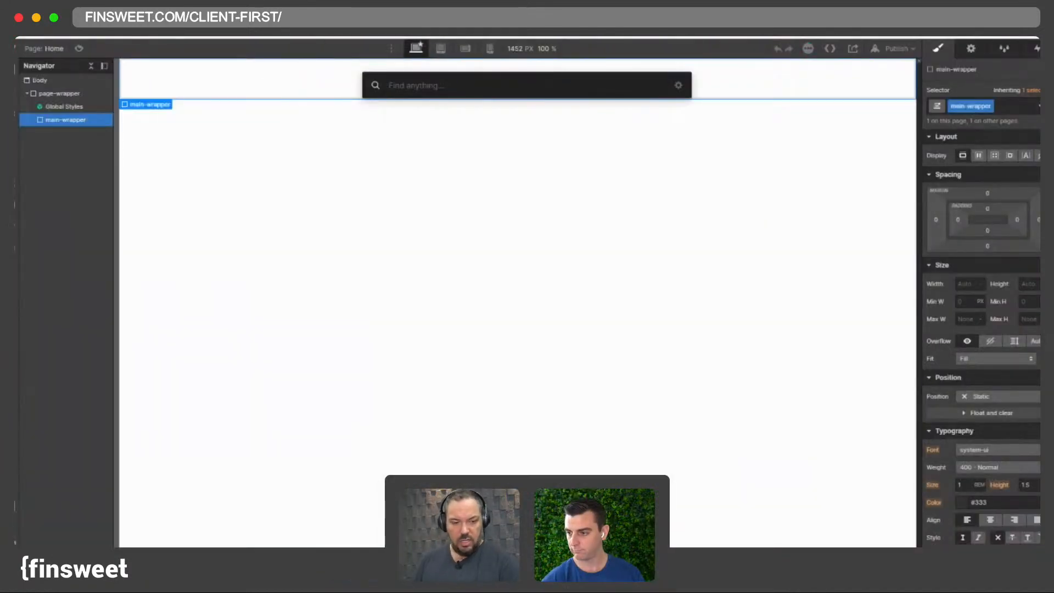
key("Escape")
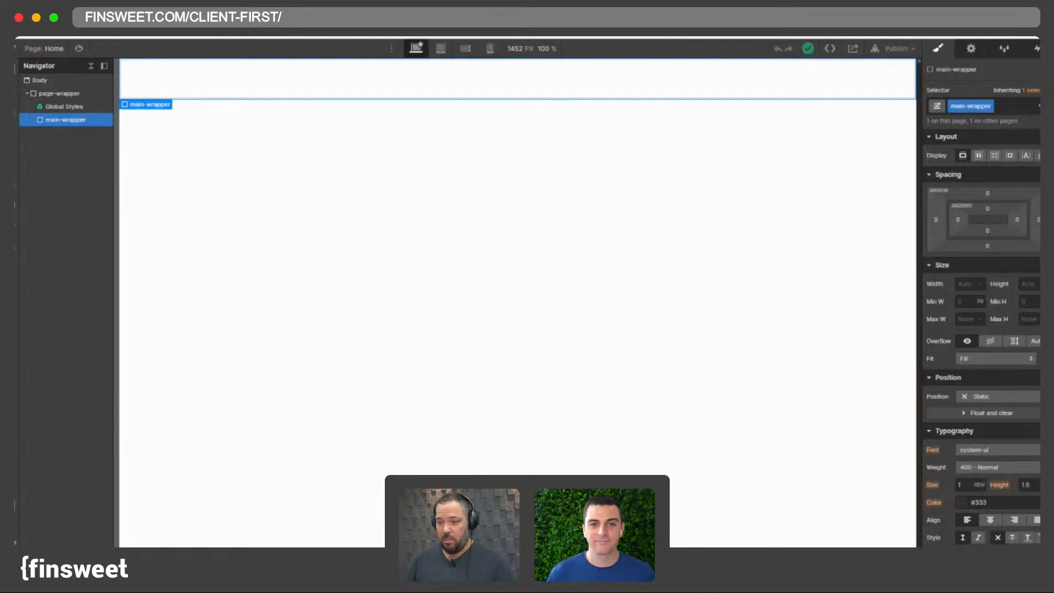
left_click(231, 7)
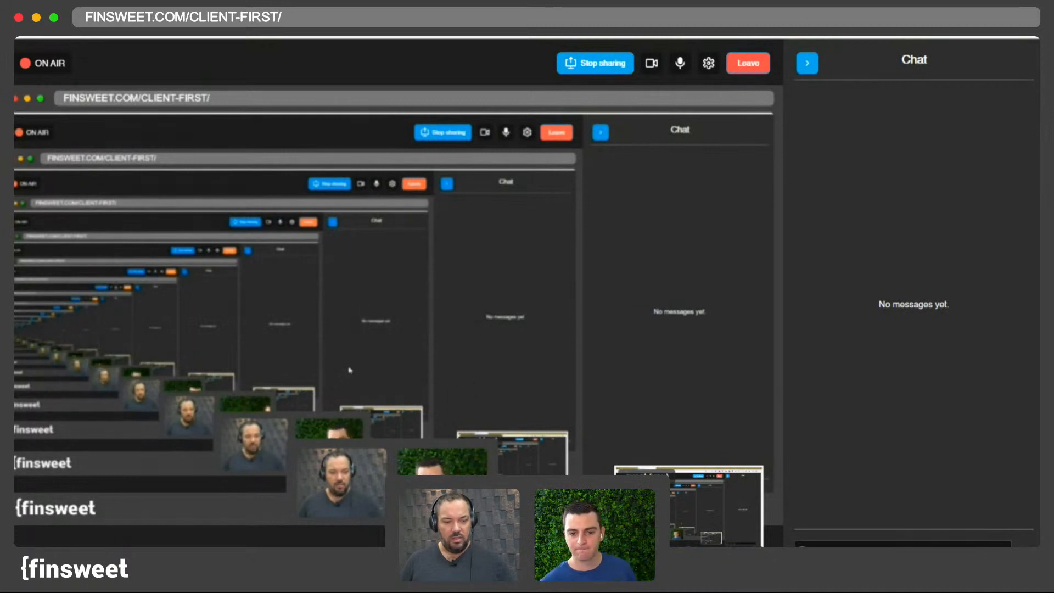
left_click(82, 37)
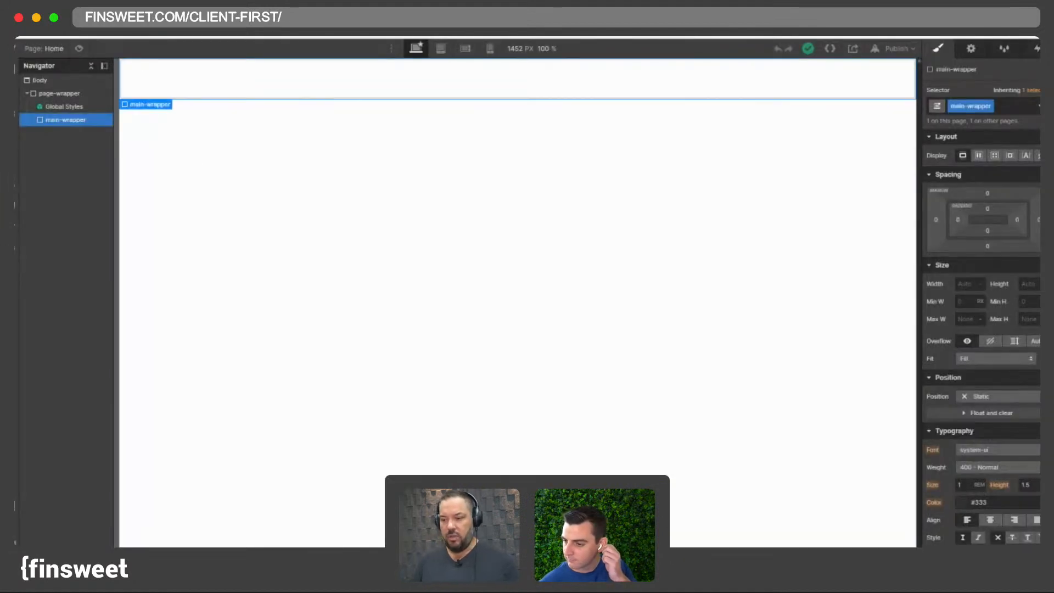
- Open theoutline.com in a new browser tab
key("ctrl+t")
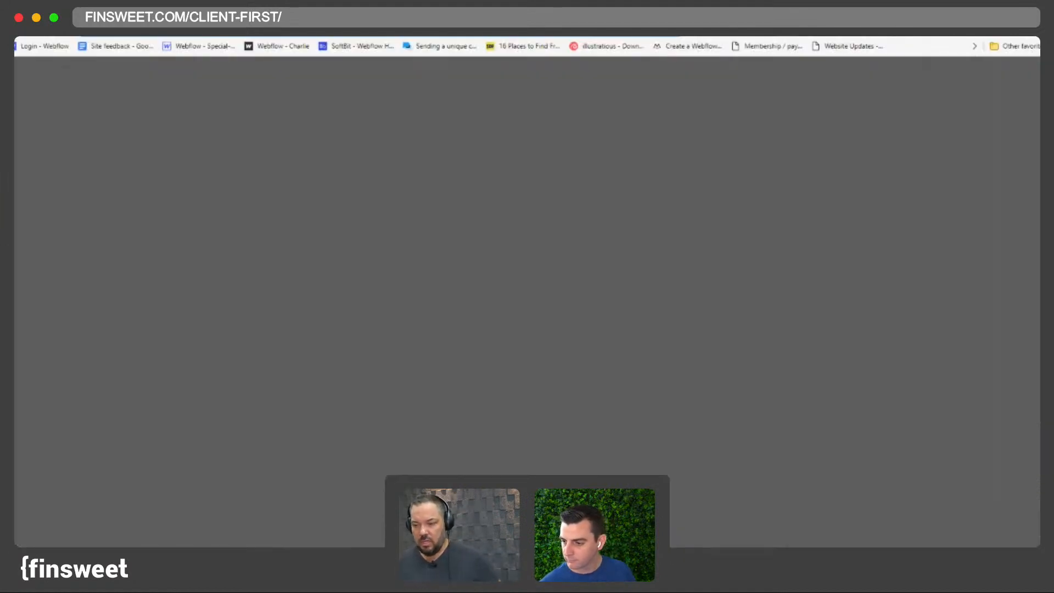
type("theoutline.com")
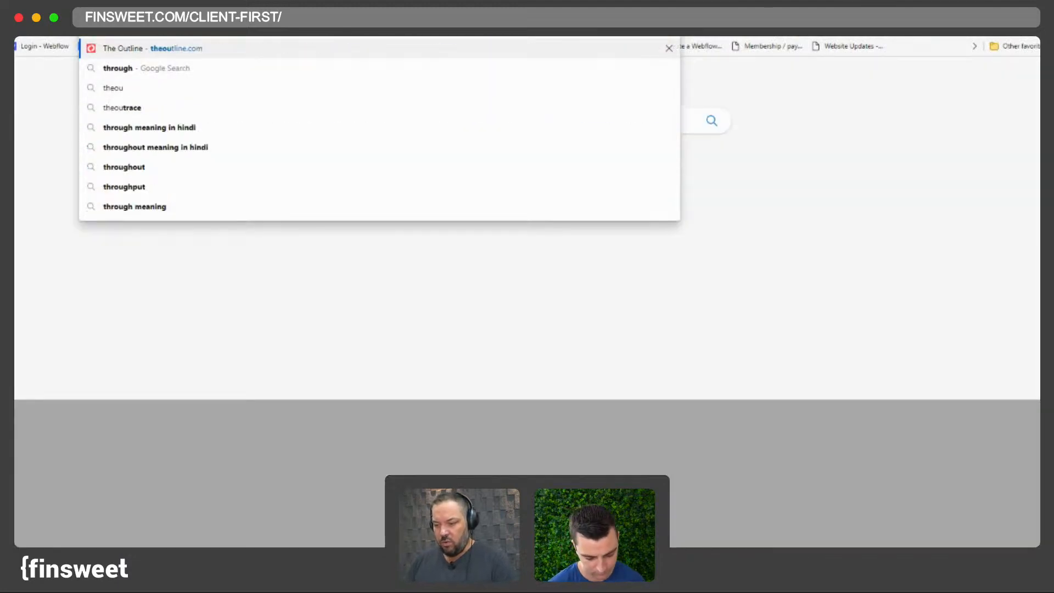
key("Return")
- Return to the Webflow project and copy its read-only share link
key("ctrl+shift+Tab")
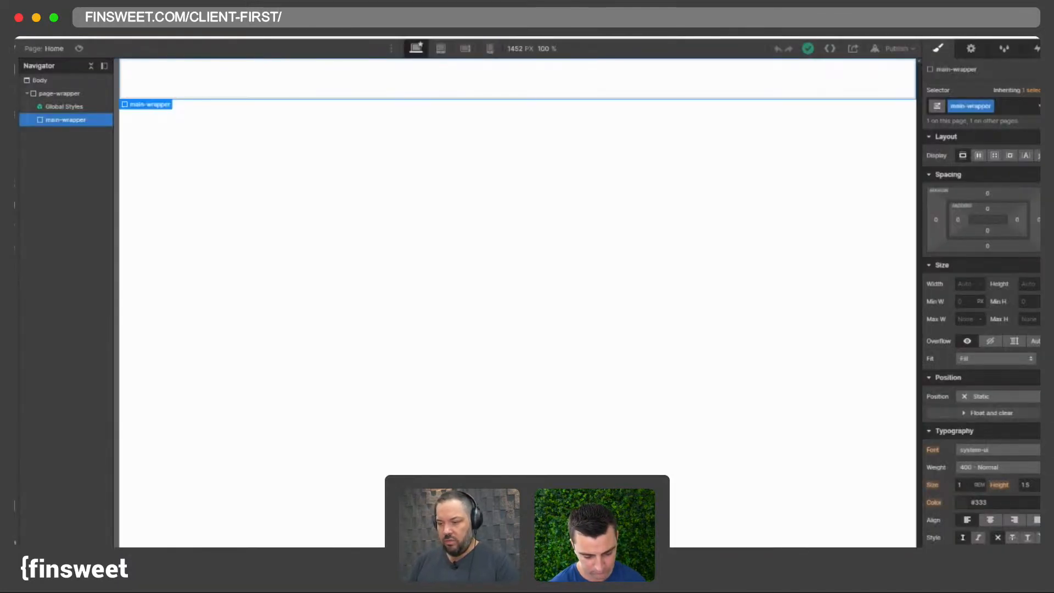
key("ctrl+Tab")
key("ctrl+shift+Tab")
left_click(853, 49)
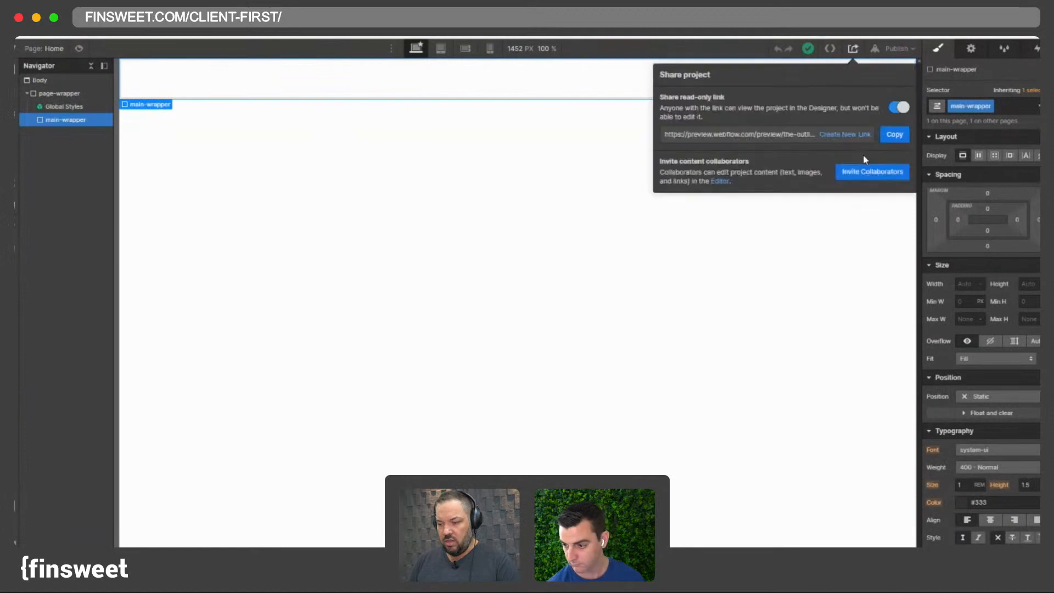
left_click(892, 135)
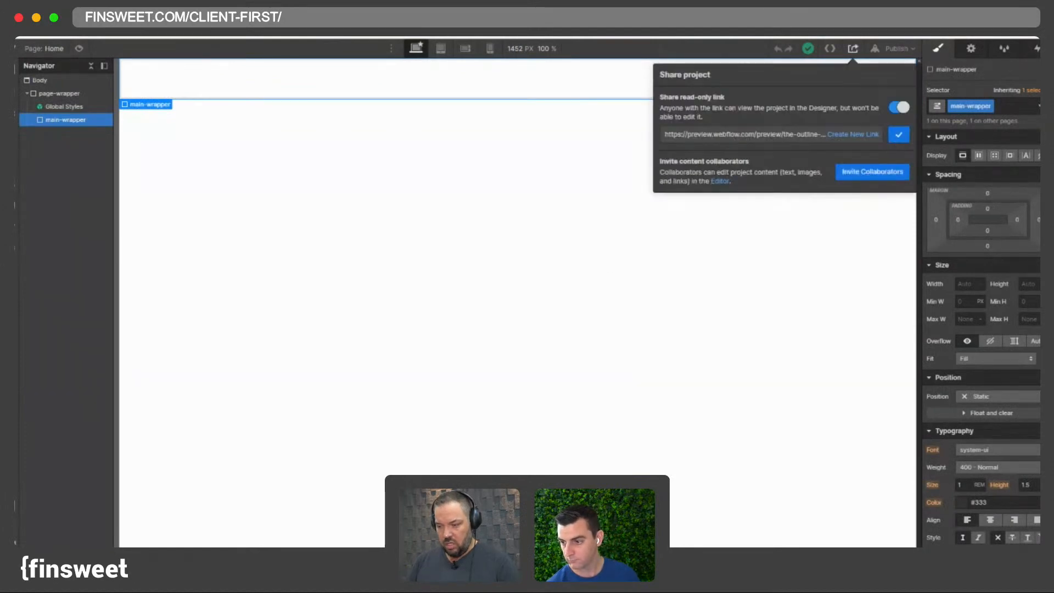
- Paste the preview link into the direct message conversation and send it
key("super+Tab")
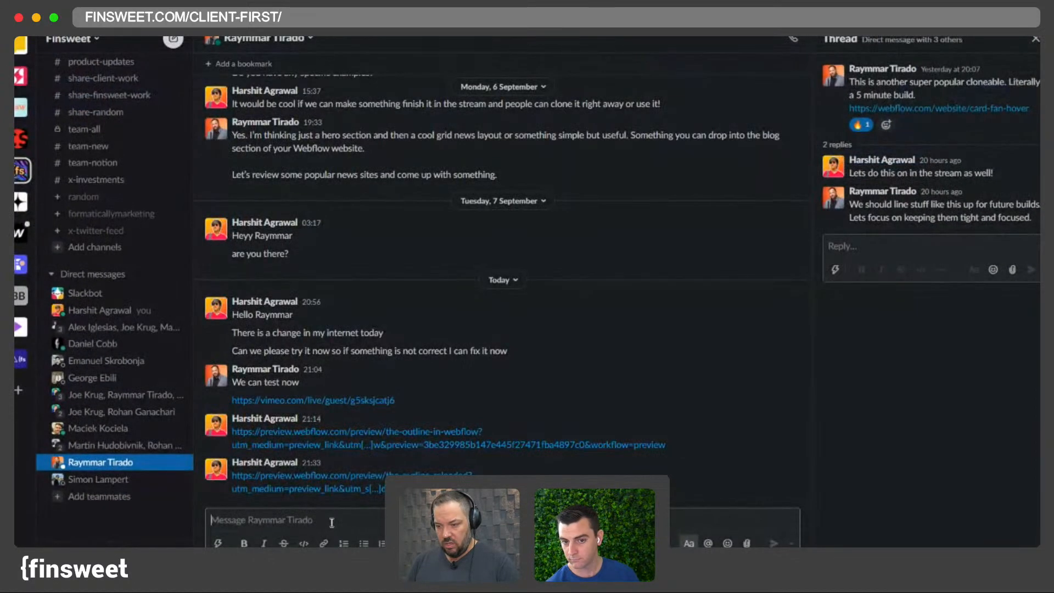
key("super+v")
key("Return")
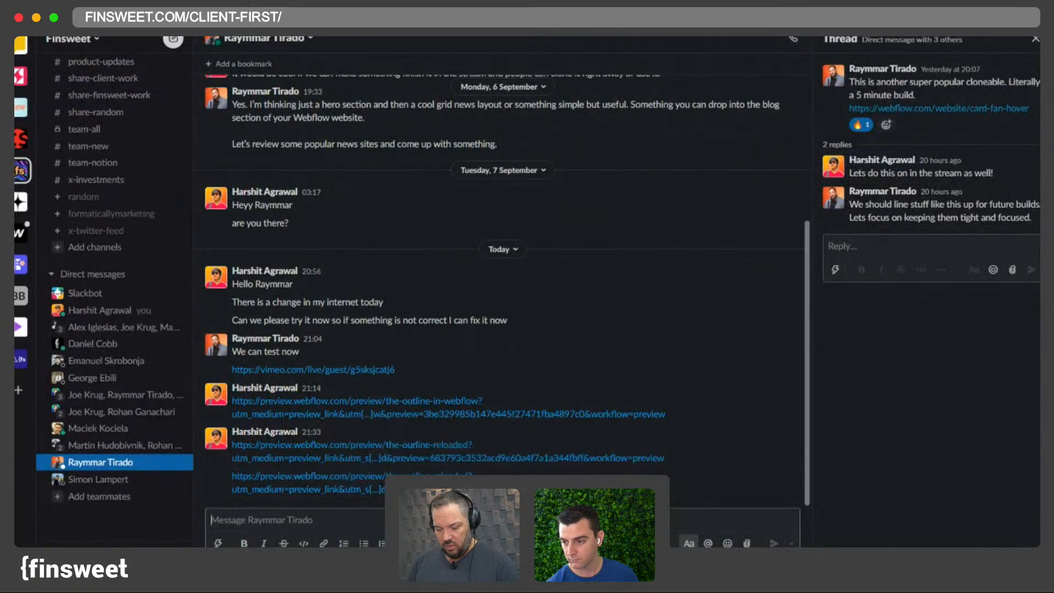
left_click_drag(716, 493, 224, 478)
left_click_drag(723, 498, 209, 475)
left_click_drag(702, 487, 230, 478)
left_click_drag(690, 494, 235, 476)
left_click(706, 499)
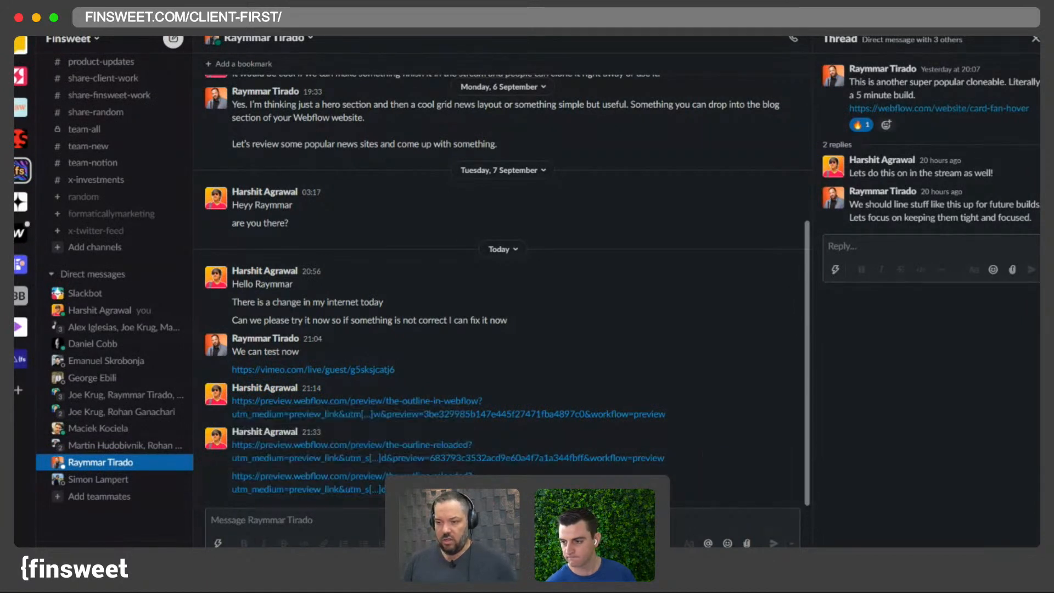
mouse_move(528, 583)
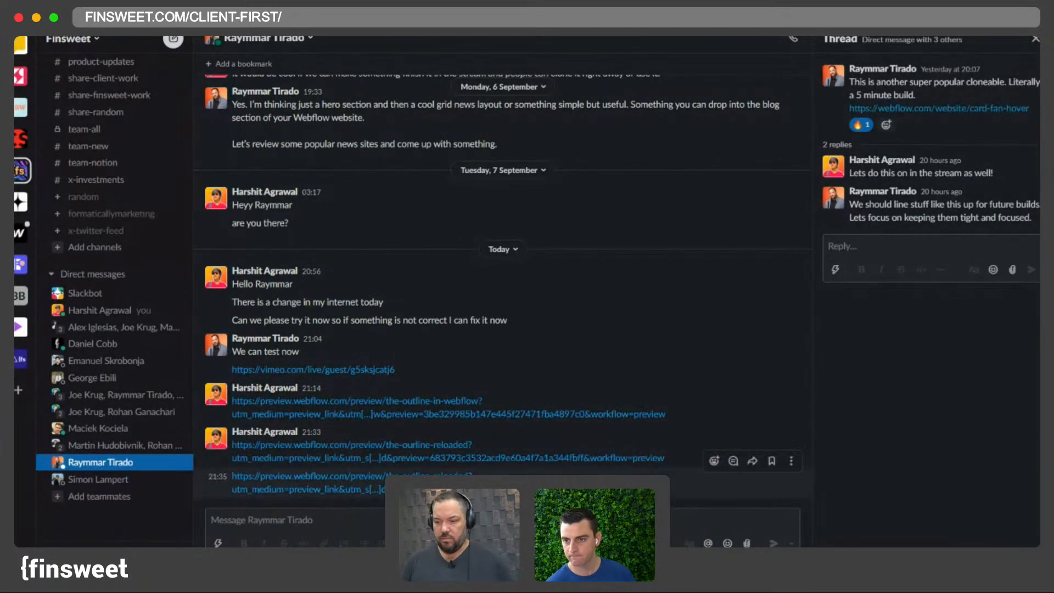
left_click(486, 582)
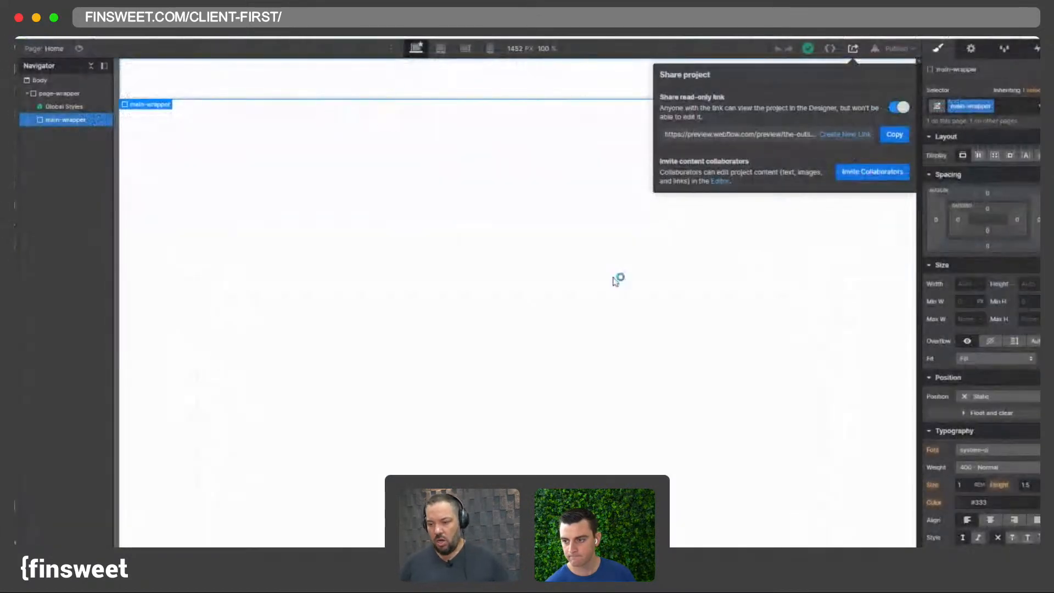
- Close the share project panel and select the Body element on the canvas
left_click(418, 206)
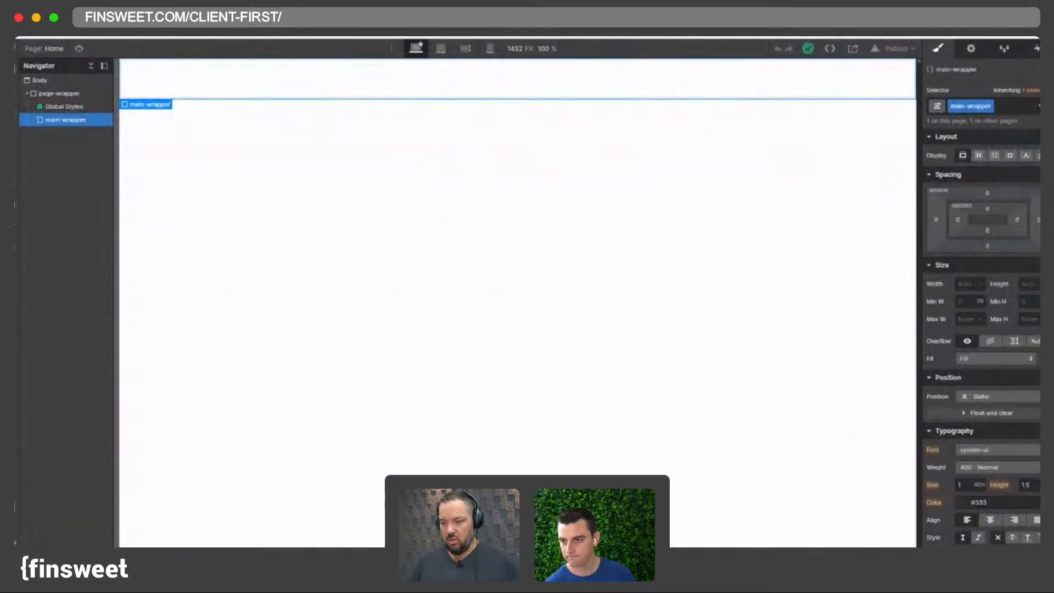
left_click(466, 207)
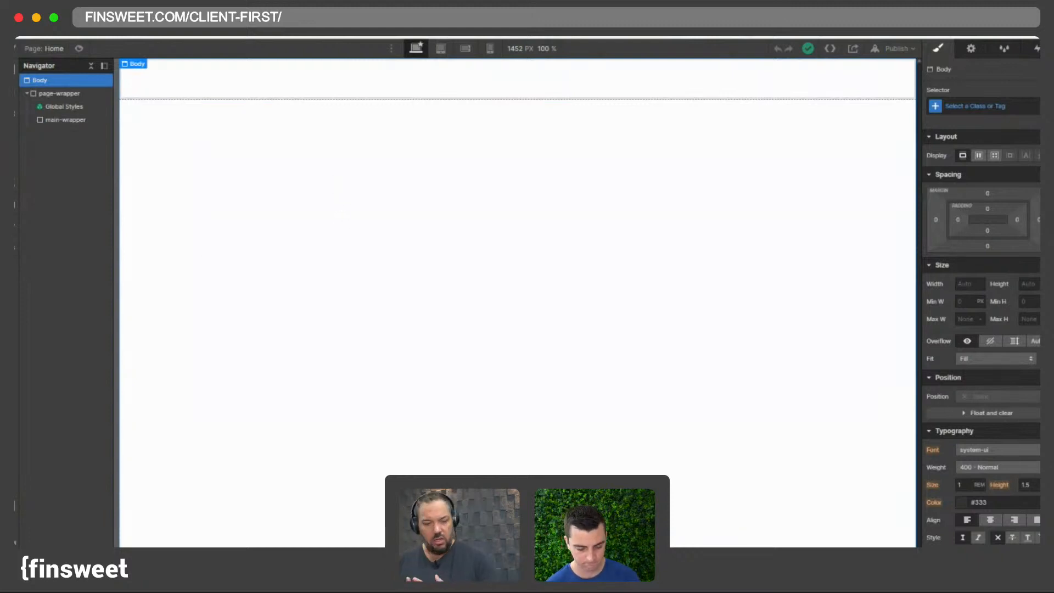
mouse_move(420, 559)
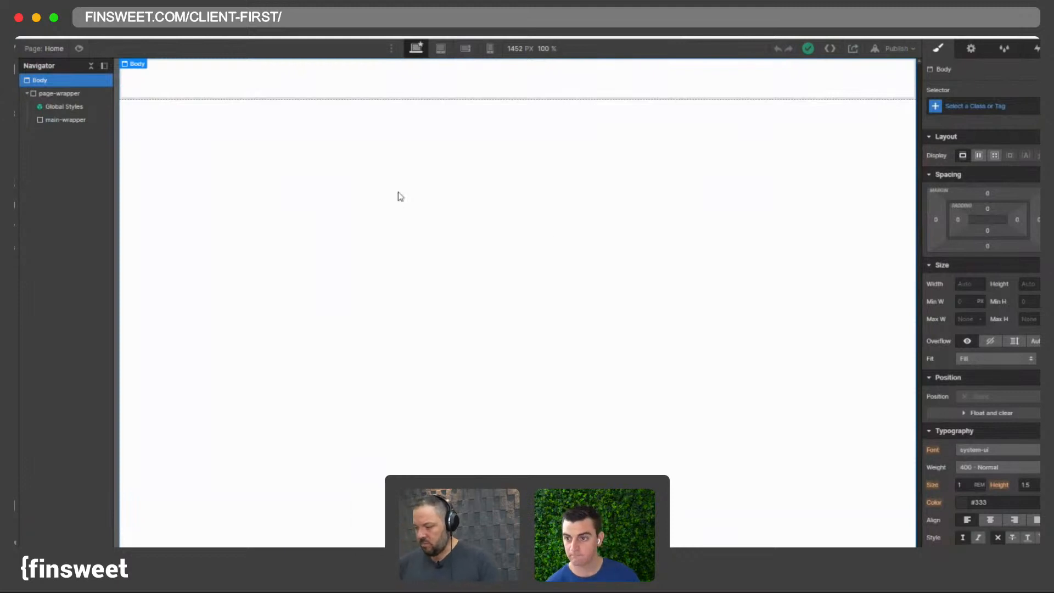
- Review The Outline homepage layout again, scrolling down to the article grid and MUST section
left_click(231, 16)
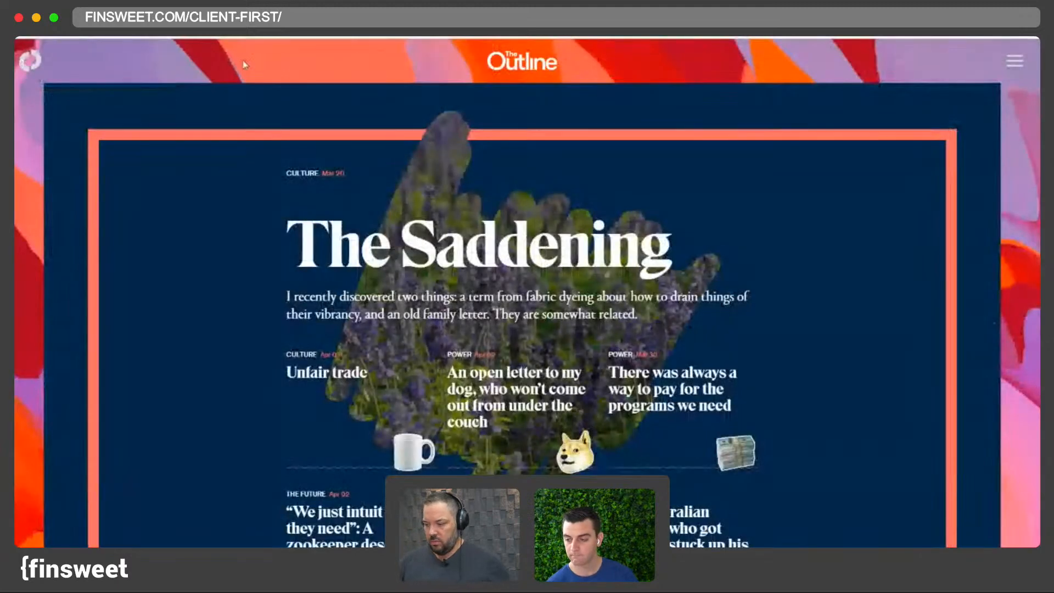
scroll(497, 232, "down", 1)
scroll(497, 232, "down", 10)
scroll(576, 248, "up", 10)
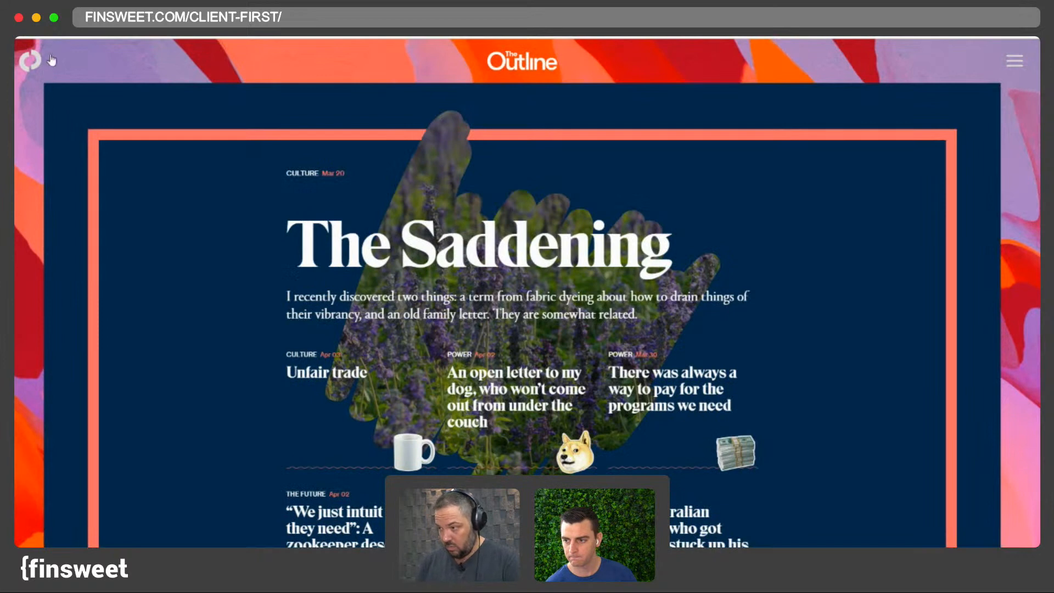
scroll(35, 142, "down", 15)
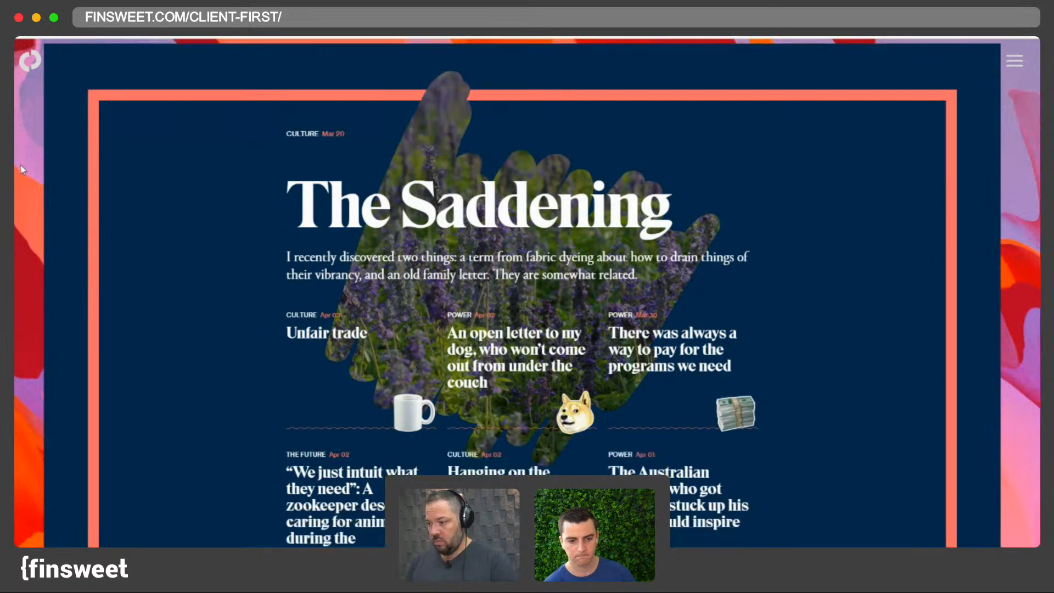
scroll(24, 191, "down", 10)
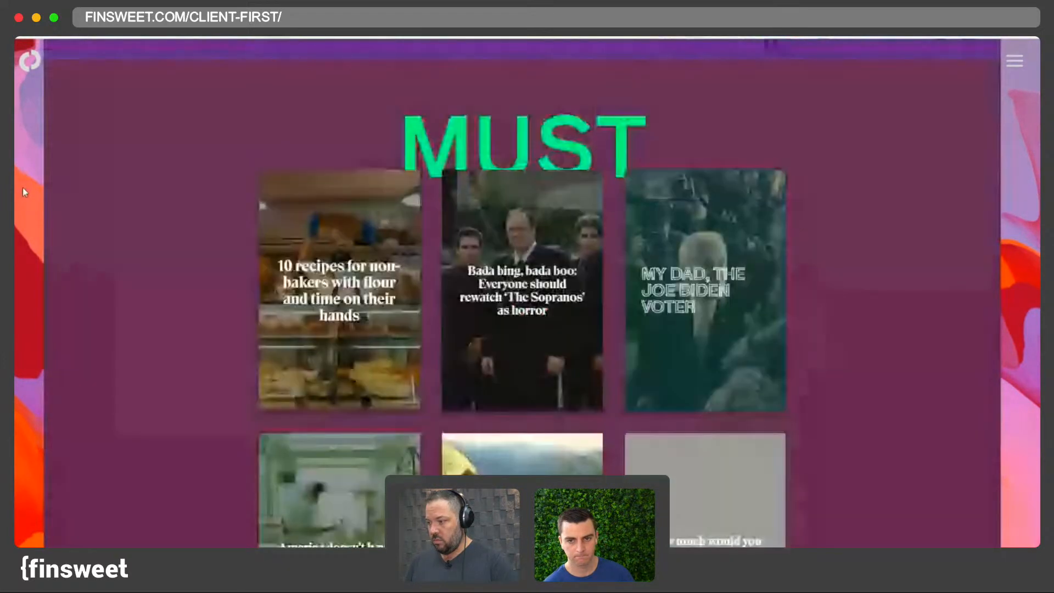
scroll(20, 188, "up", 20)
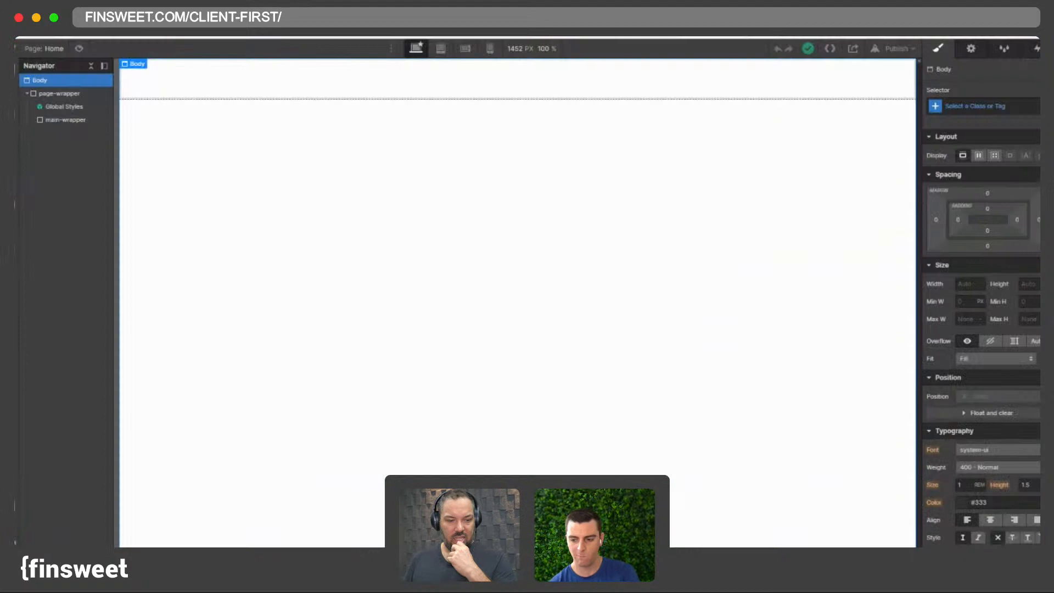
- Add a Div Block inside main-wrapper and select it in the navigator
left_click(60, 119)
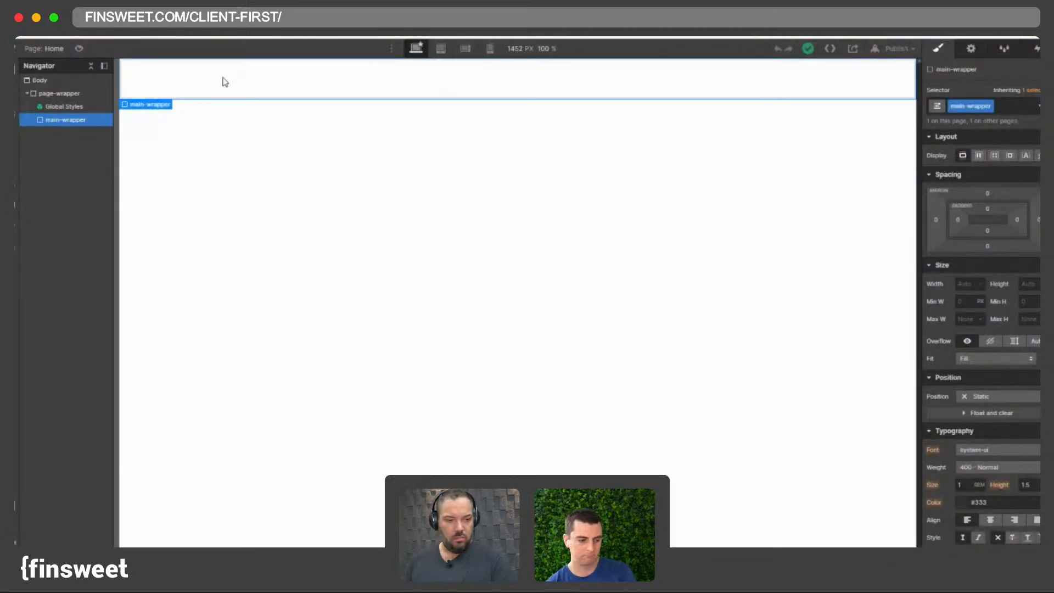
key("super+k")
type("div")
key("Return")
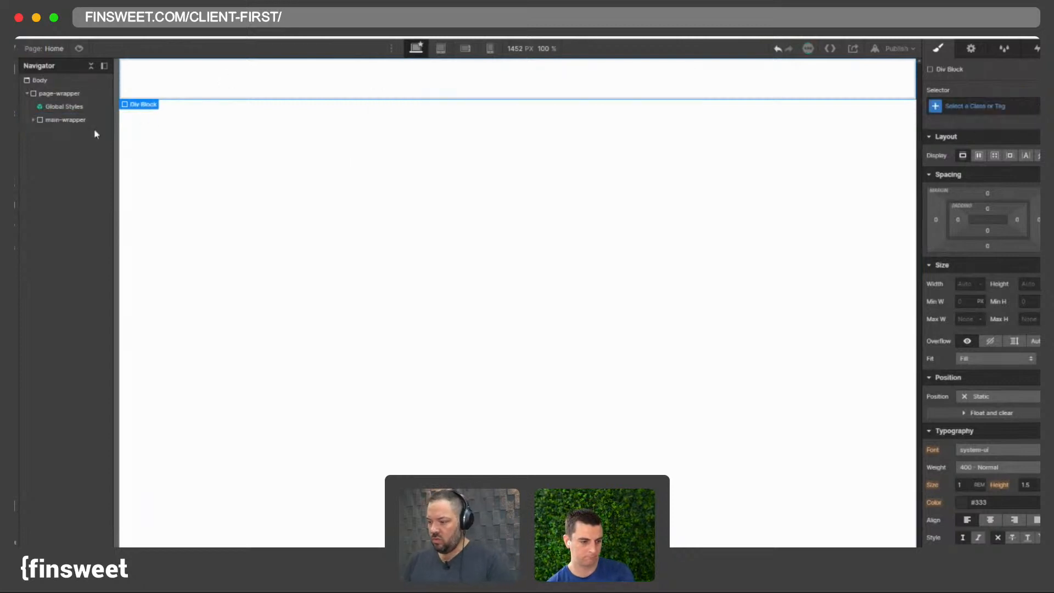
left_click(39, 124)
left_click(63, 133)
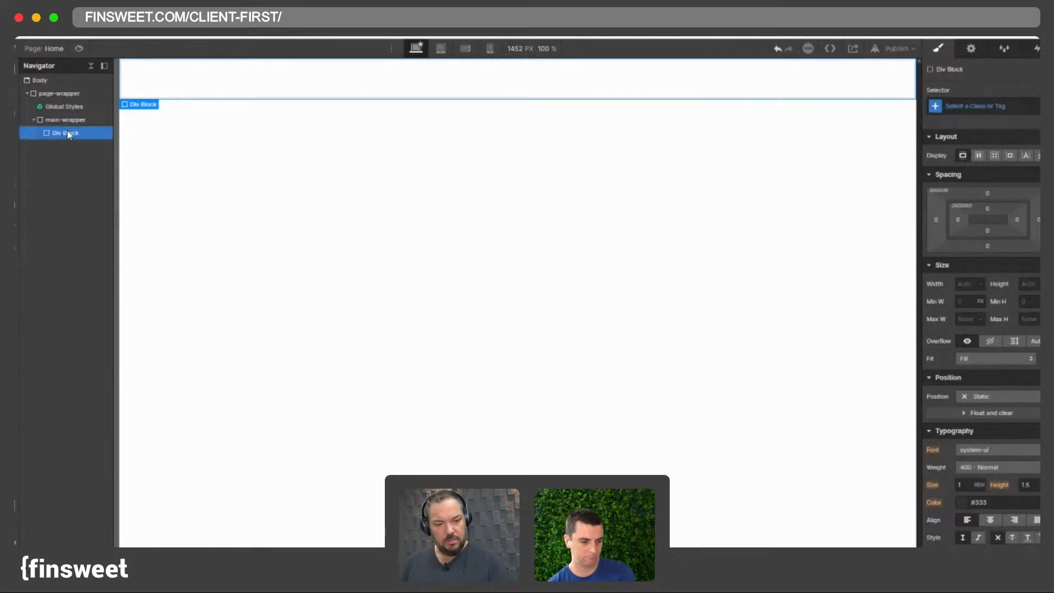
- Select page-wrapper and set its left padding to 4rem
left_click(55, 119)
left_click(49, 110)
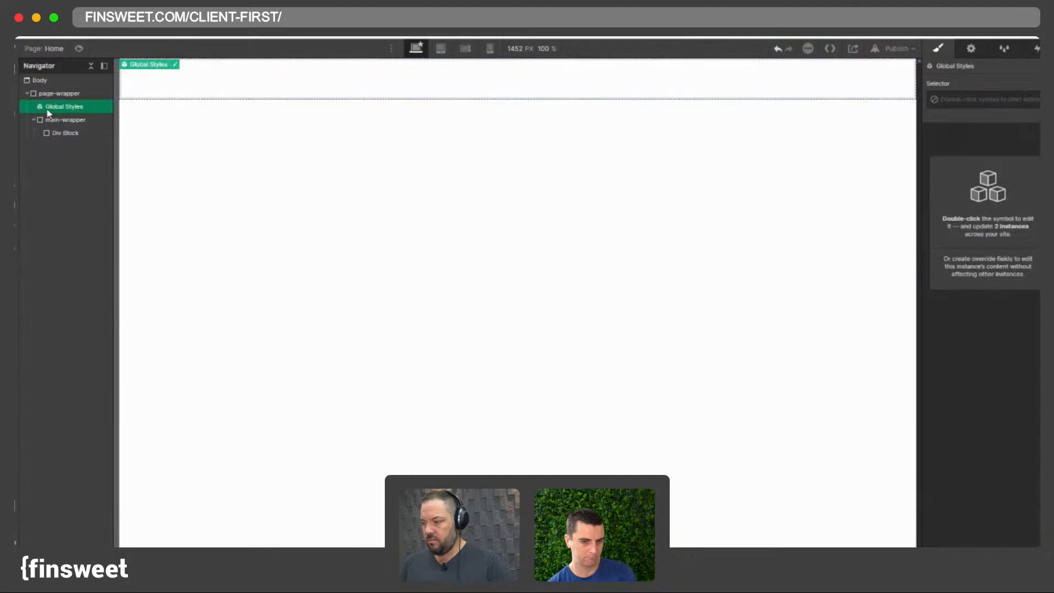
left_click(67, 120)
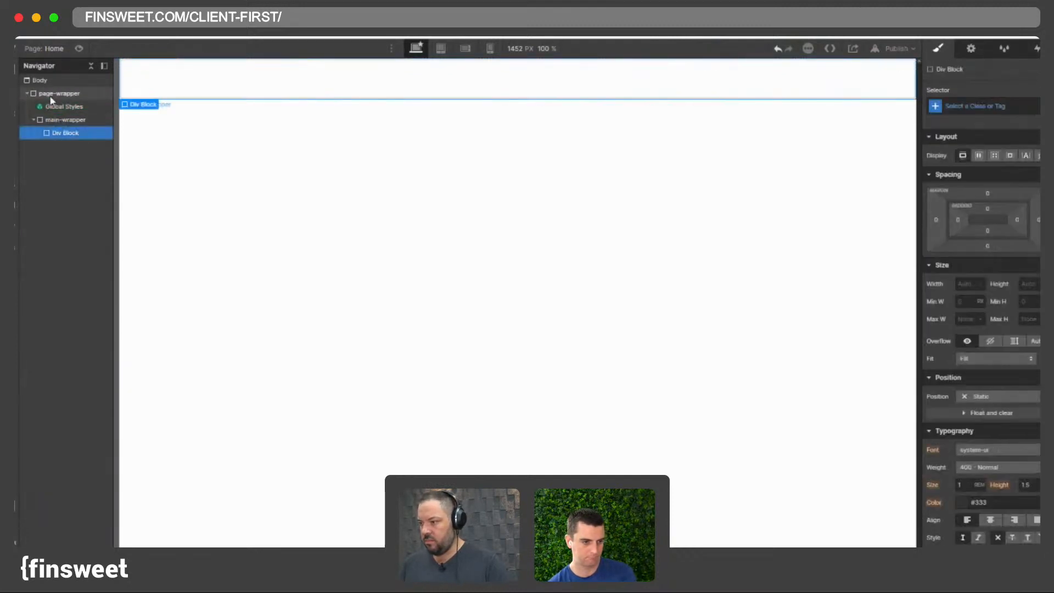
left_click(51, 94)
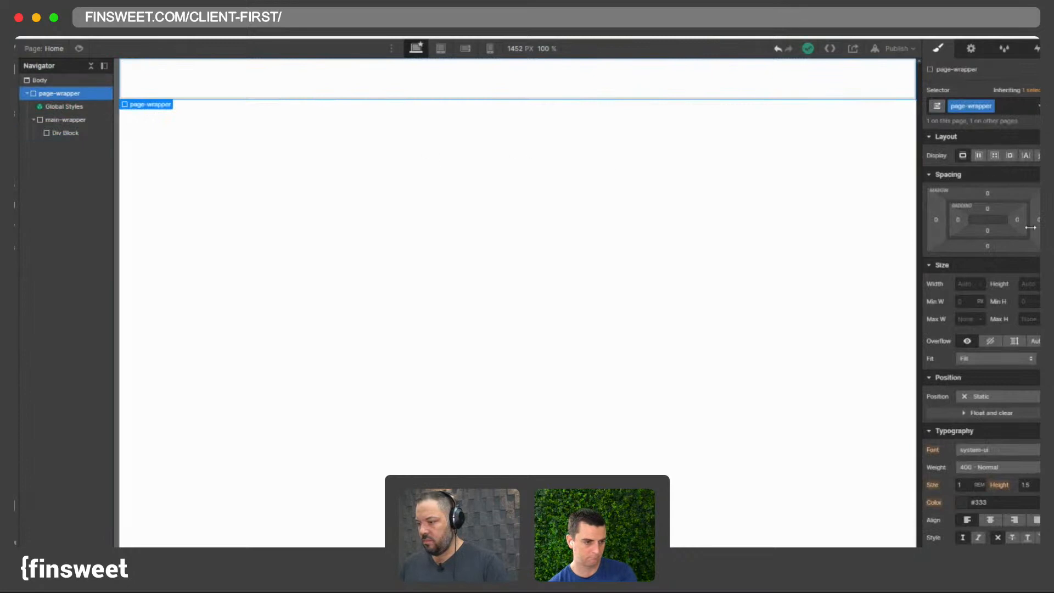
left_click(961, 227)
type("4rem")
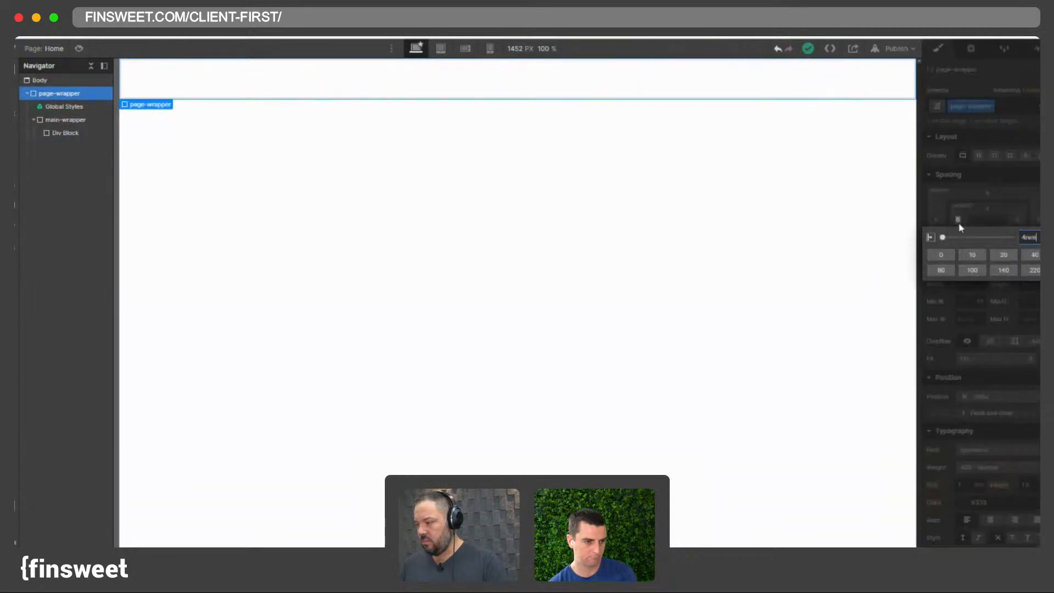
key("Return")
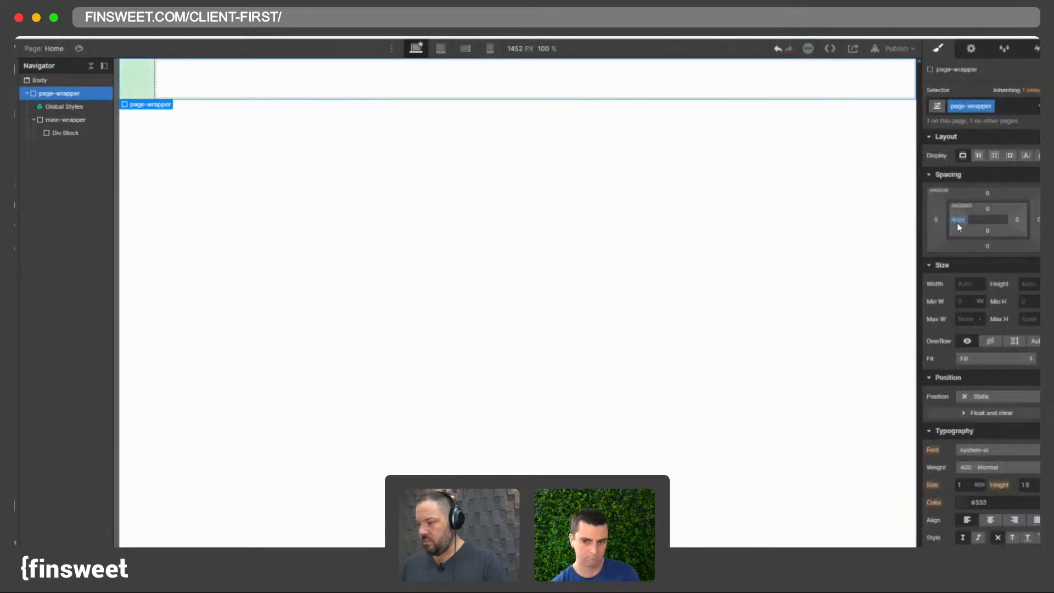
- Apply the same padding to all four sides of page-wrapper
left_click(958, 221, "shift")
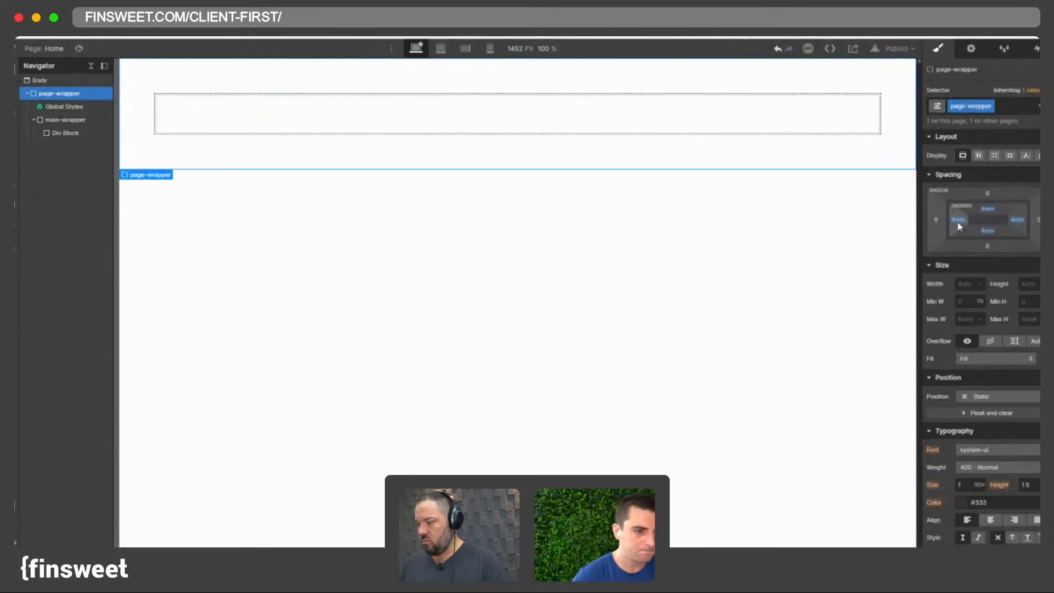
key("super+z")
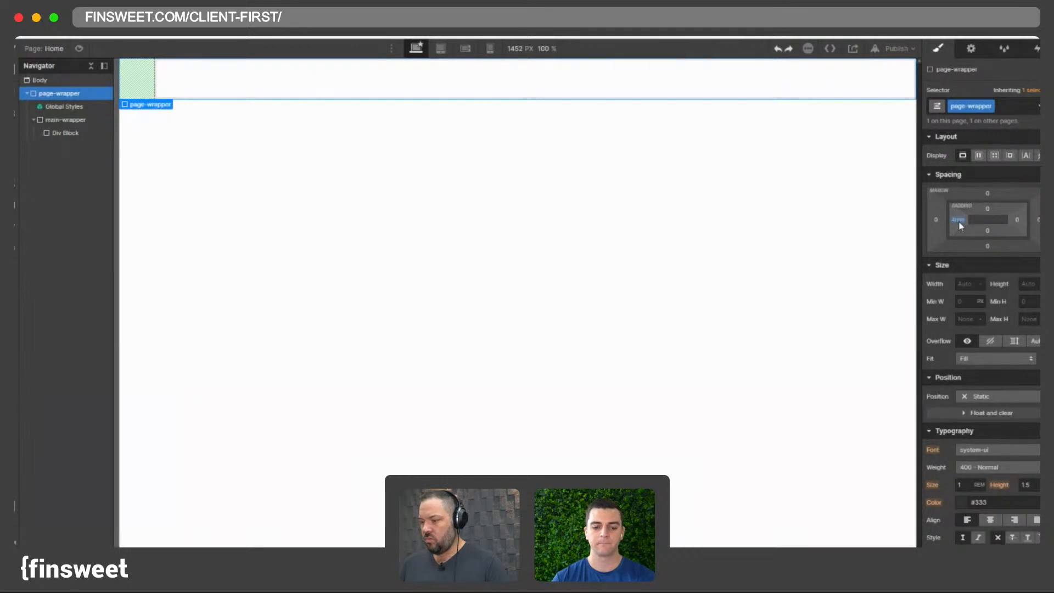
left_click(986, 210)
key("Return")
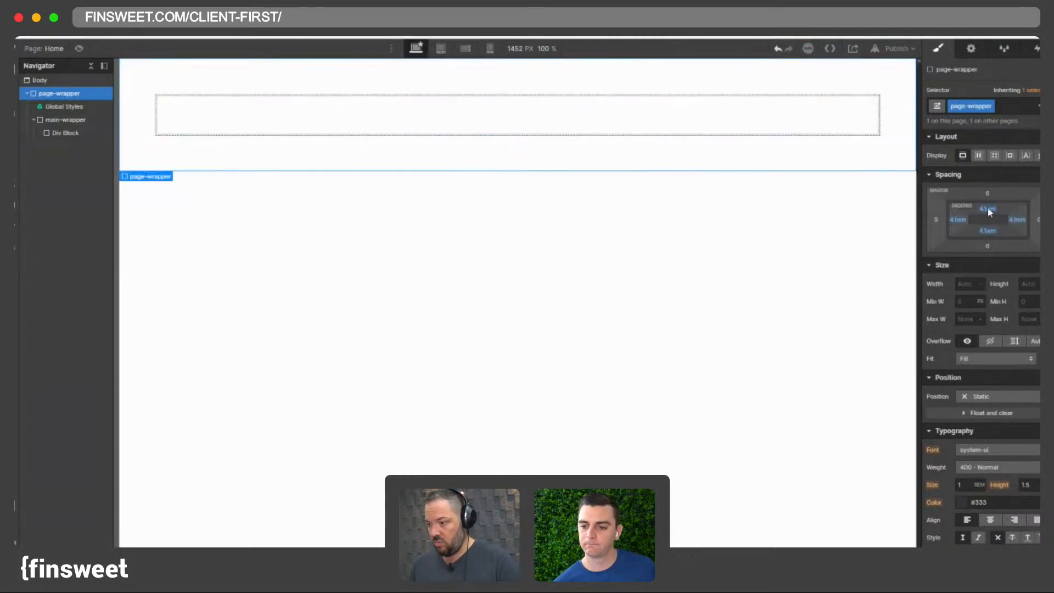
key("shift+a")
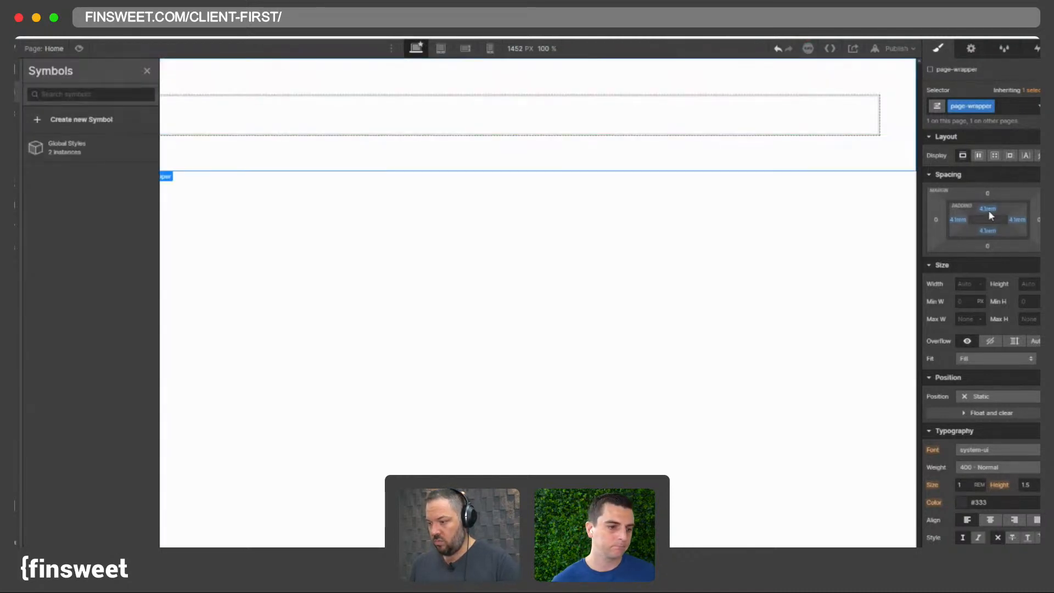
key("ctrl+z")
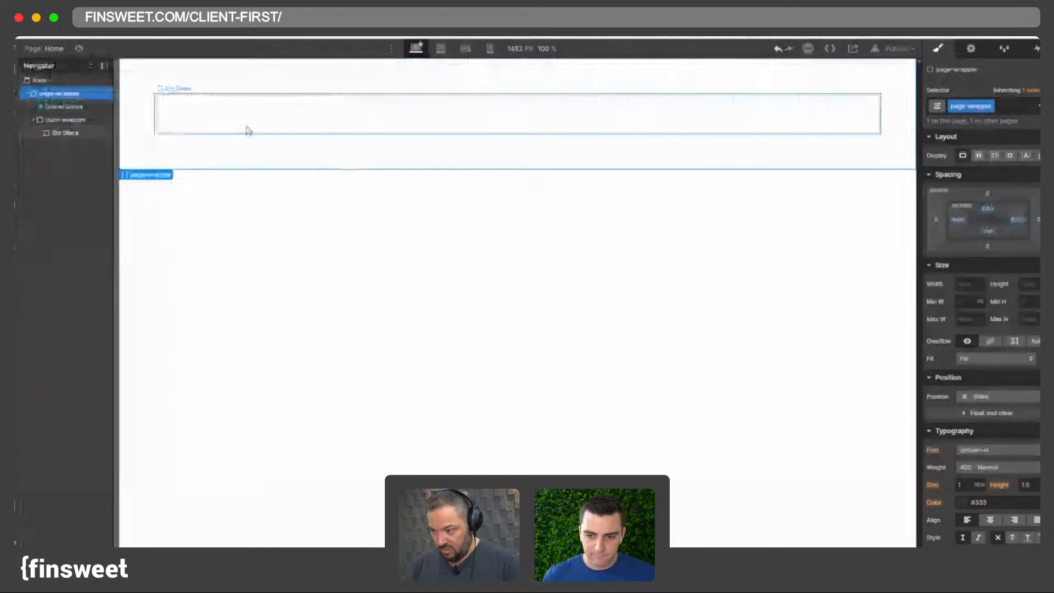
- Give the Div Block a new class named home-header_component
left_click(197, 117)
left_click(1013, 101)
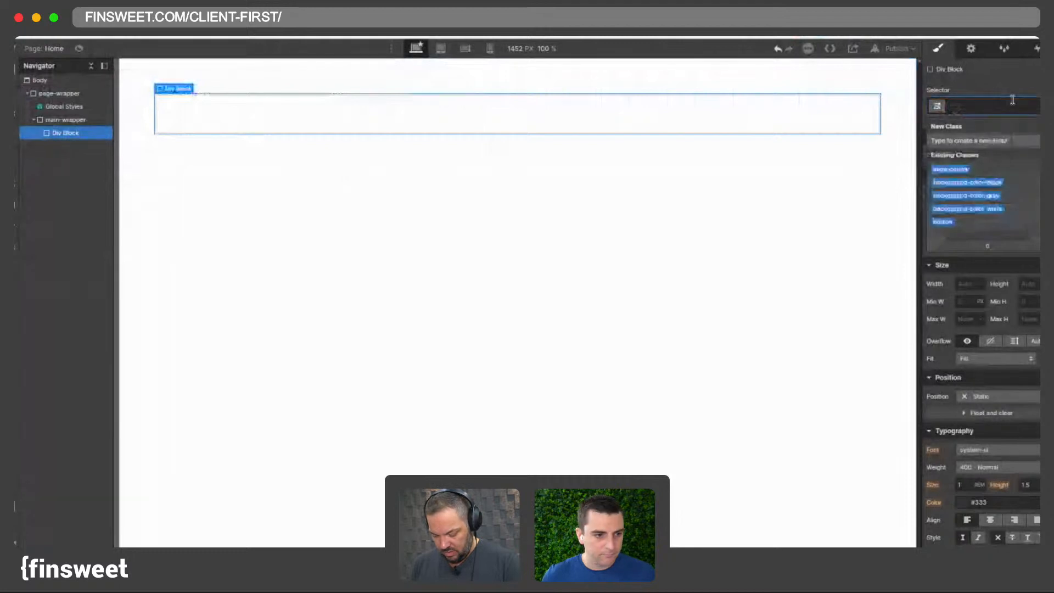
type("h")
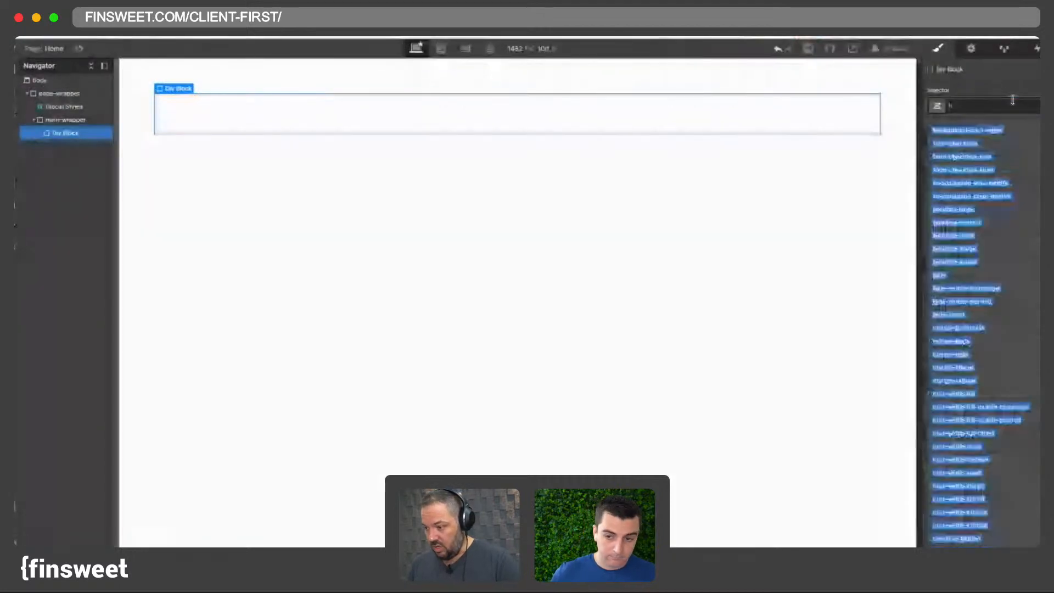
type("ome-header")
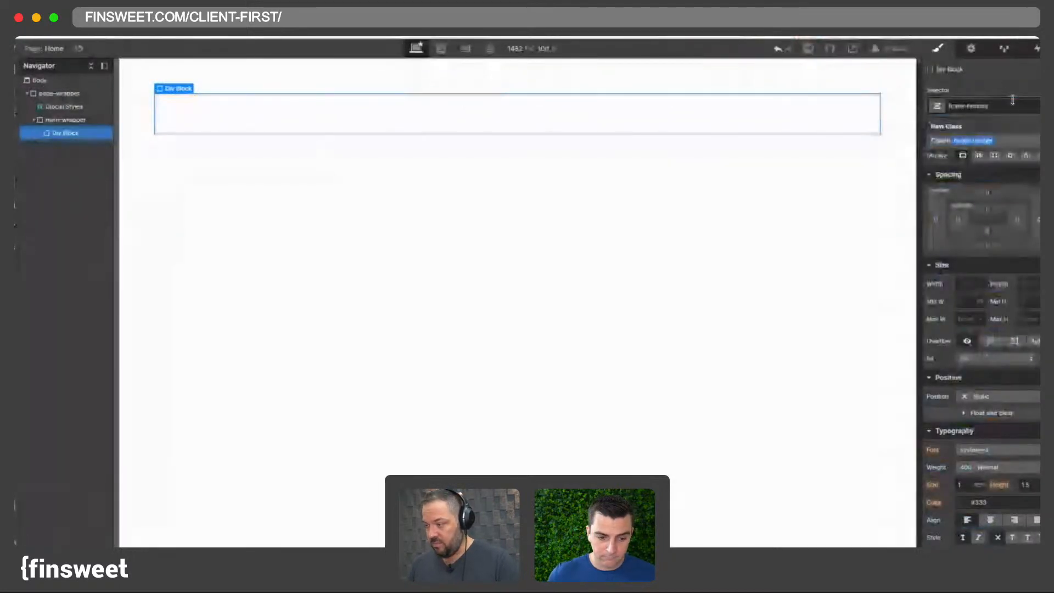
type("_comp")
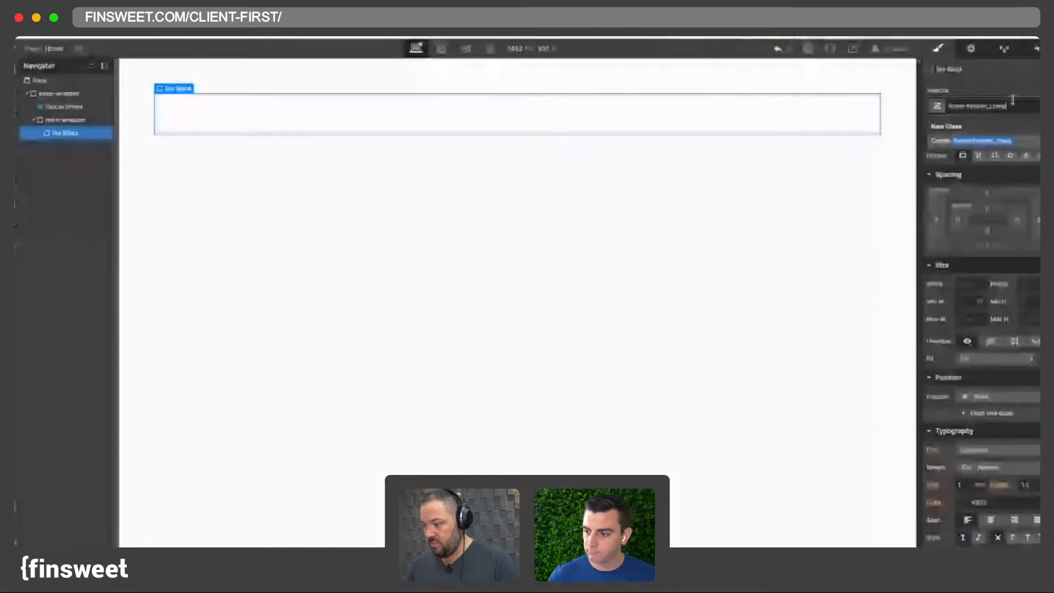
type("onent")
key("Return")
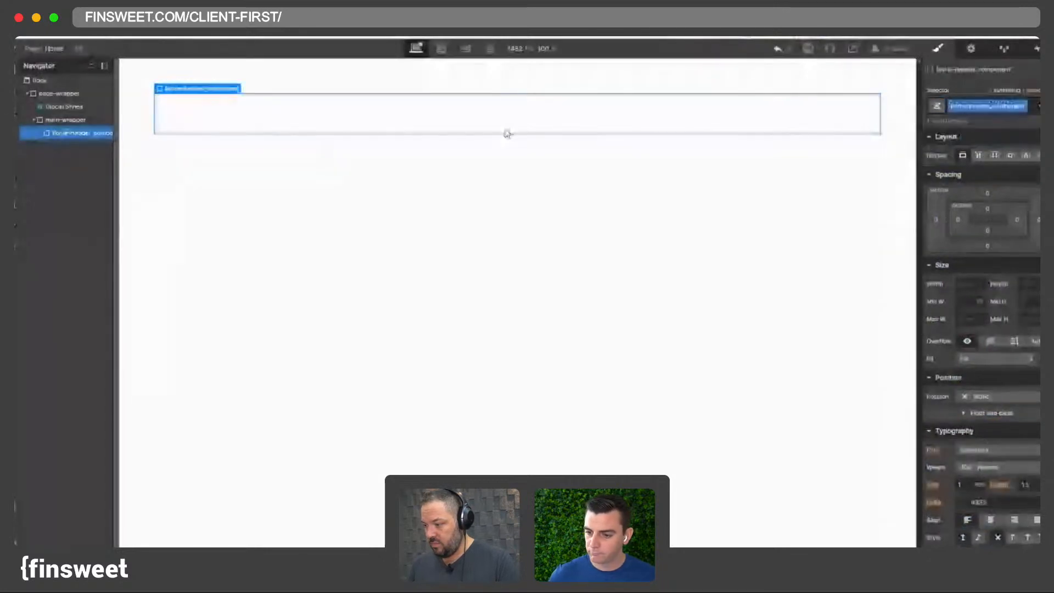
- Add a background image to page-wrapper, set to Cover and centered, using the colourful abstract 2017 asset
left_click(145, 108)
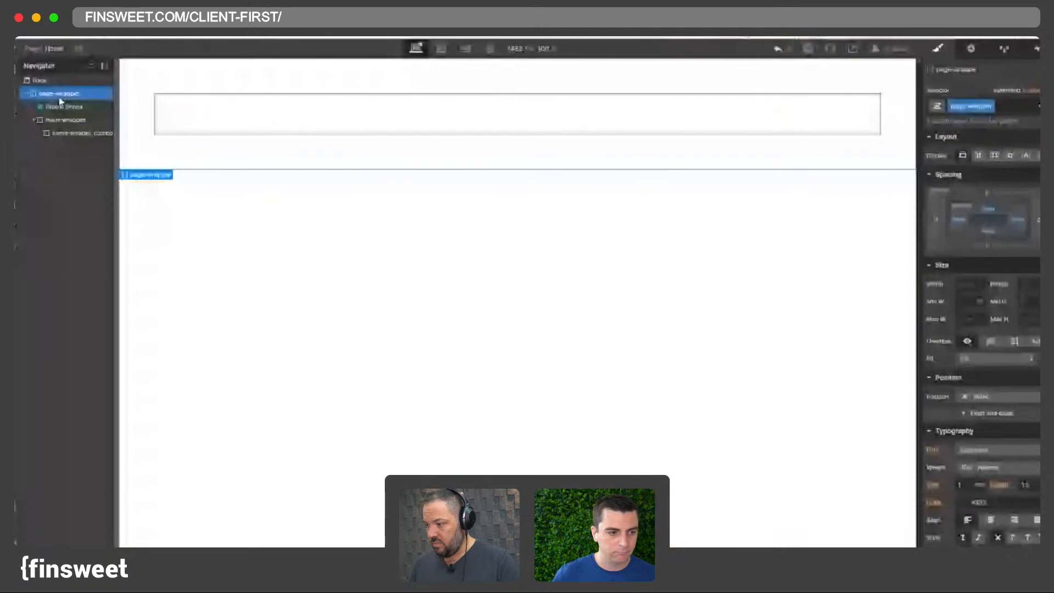
scroll(968, 277, "down", 10)
left_click(1038, 252)
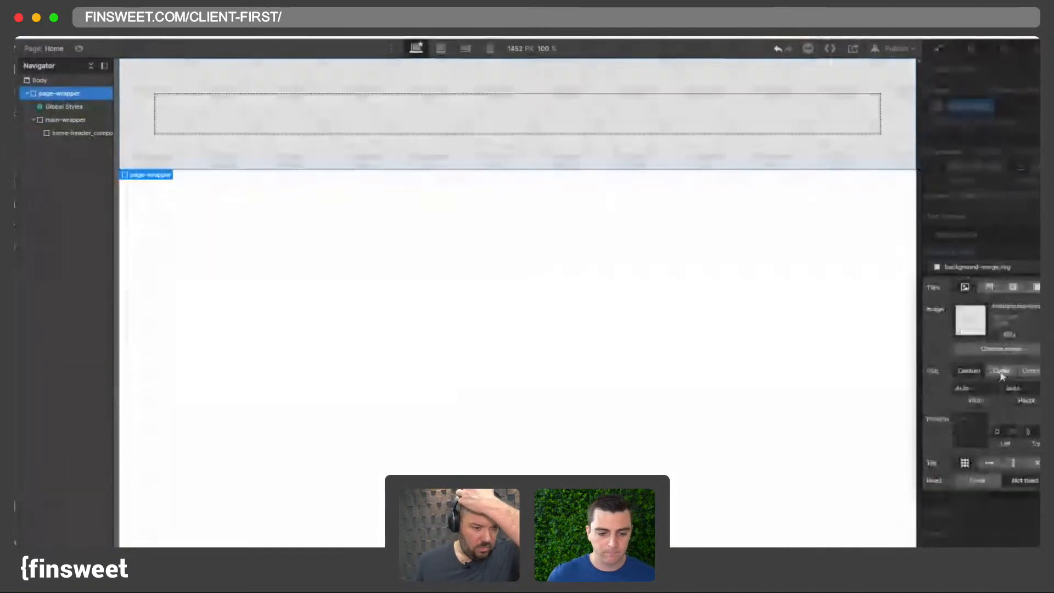
left_click(1001, 373)
left_click(971, 430)
left_click(980, 349)
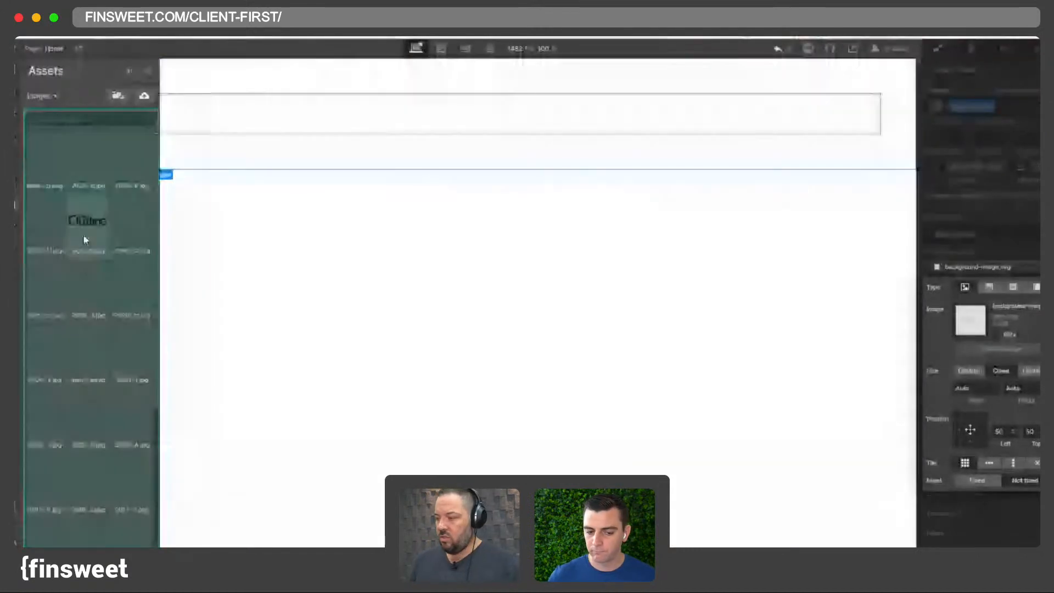
left_click(83, 235)
scroll(133, 194, "down", 2)
scroll(132, 193, "up", 2)
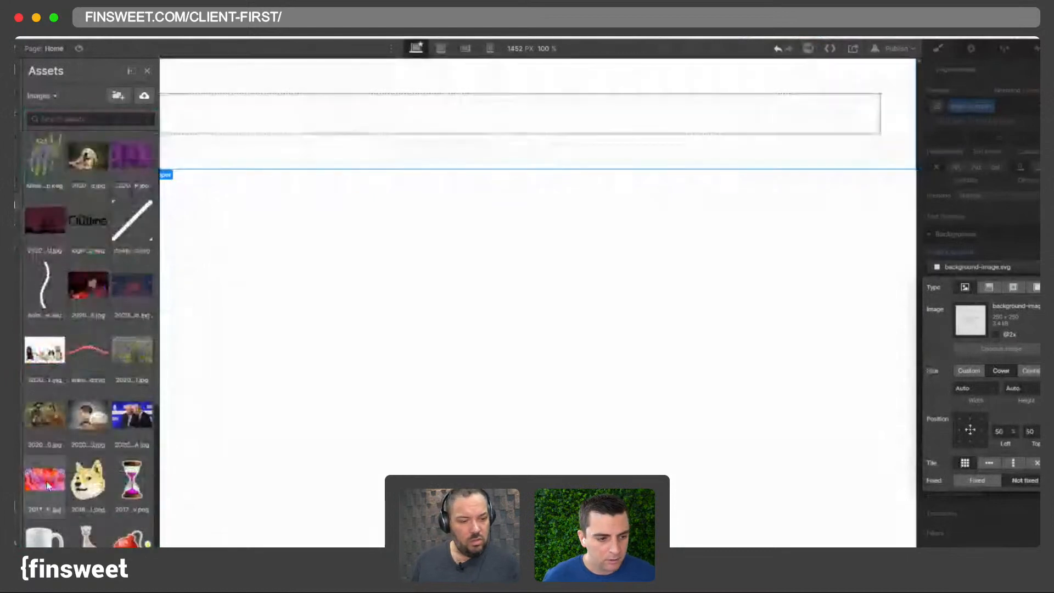
left_click(45, 485)
- Select home-header_component and publish the site to the webflow.io domain
left_click(198, 108)
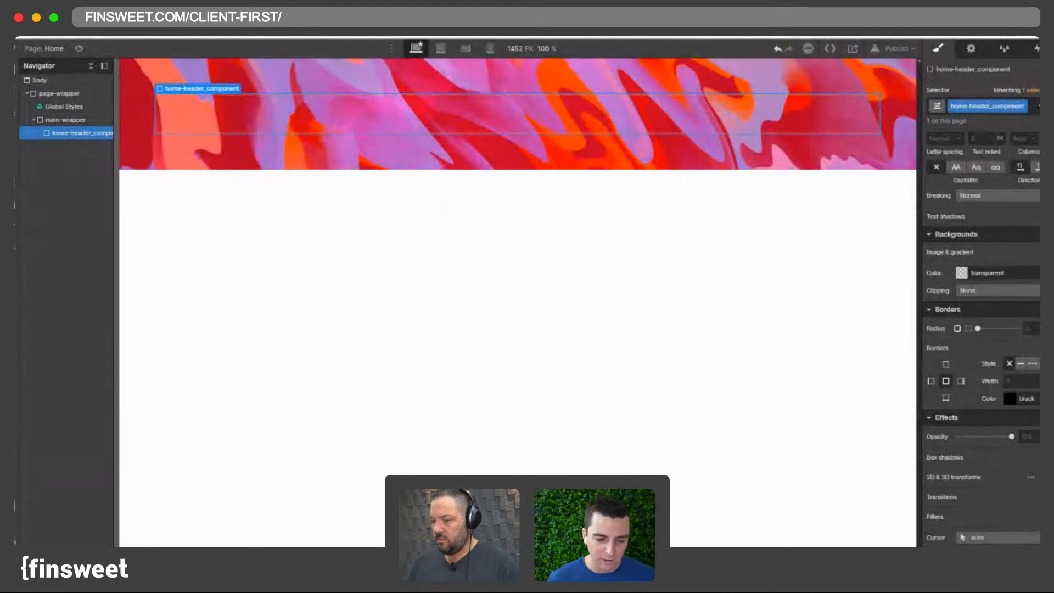
left_click(892, 47)
left_click(827, 187)
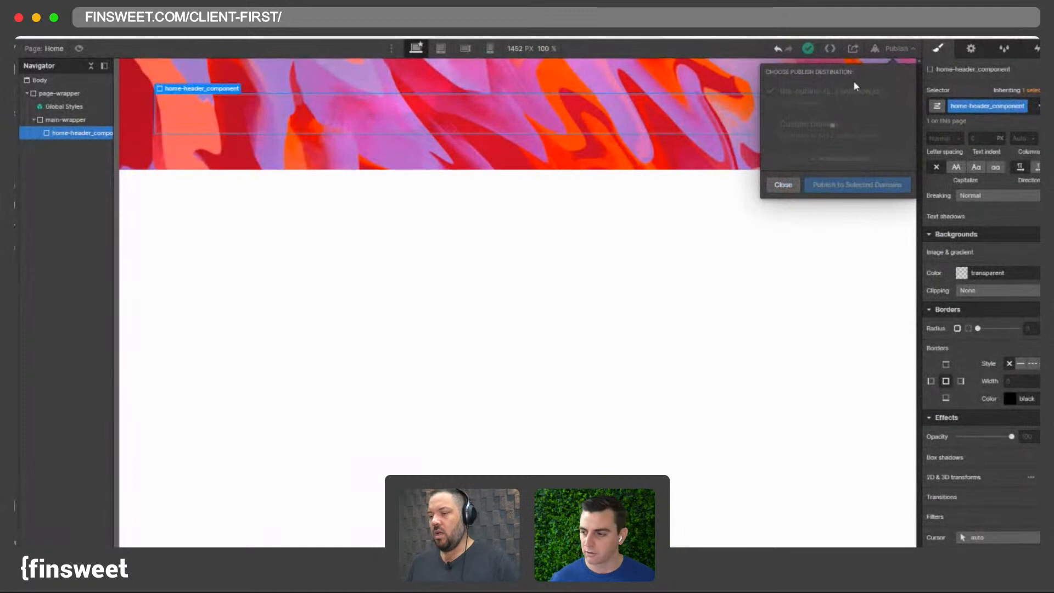
left_click(889, 50)
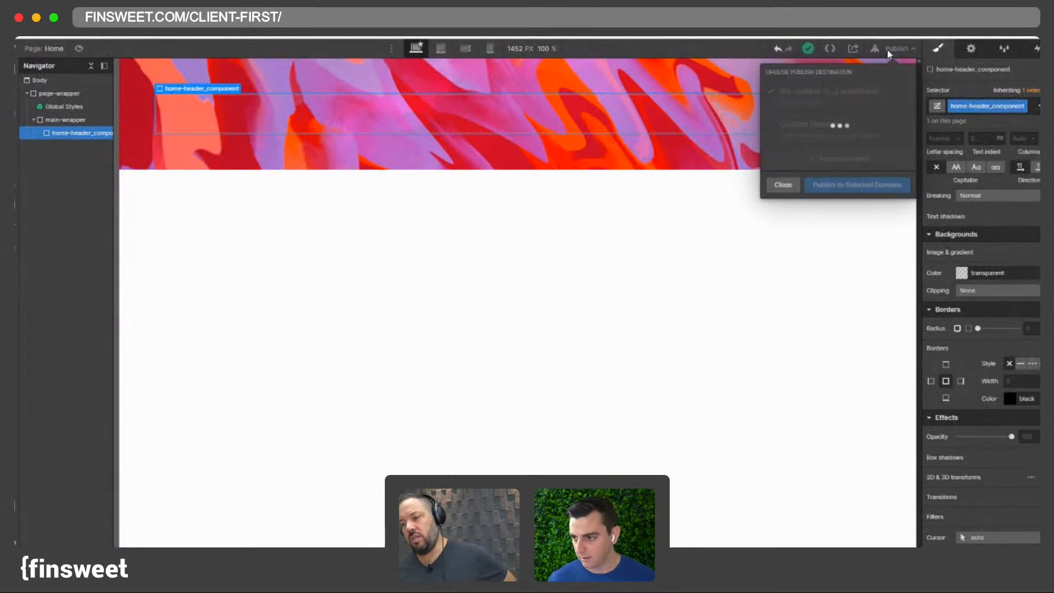
left_click(889, 50)
left_click(889, 50)
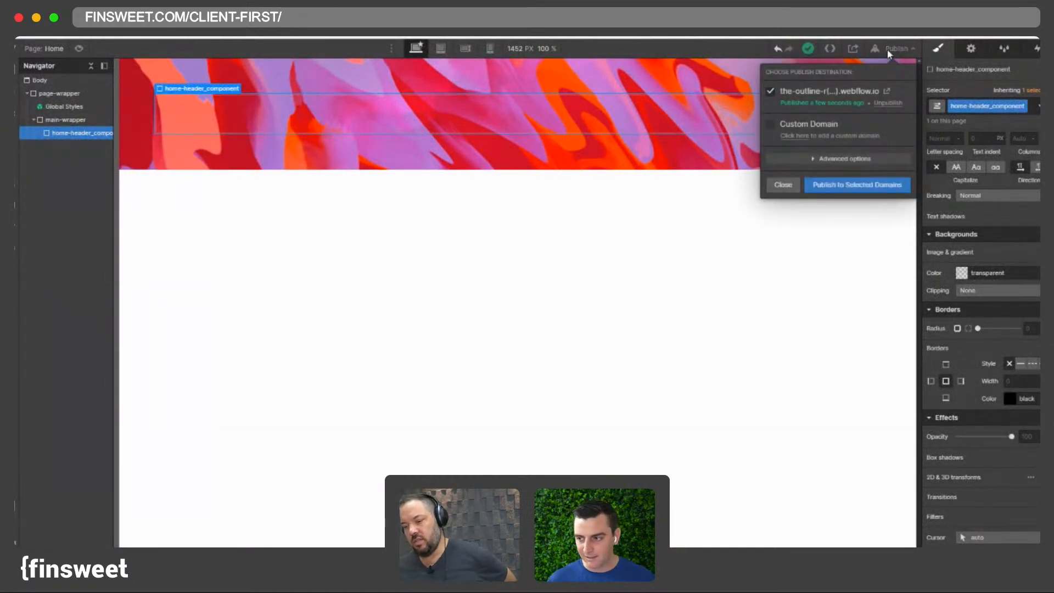
left_click(889, 50)
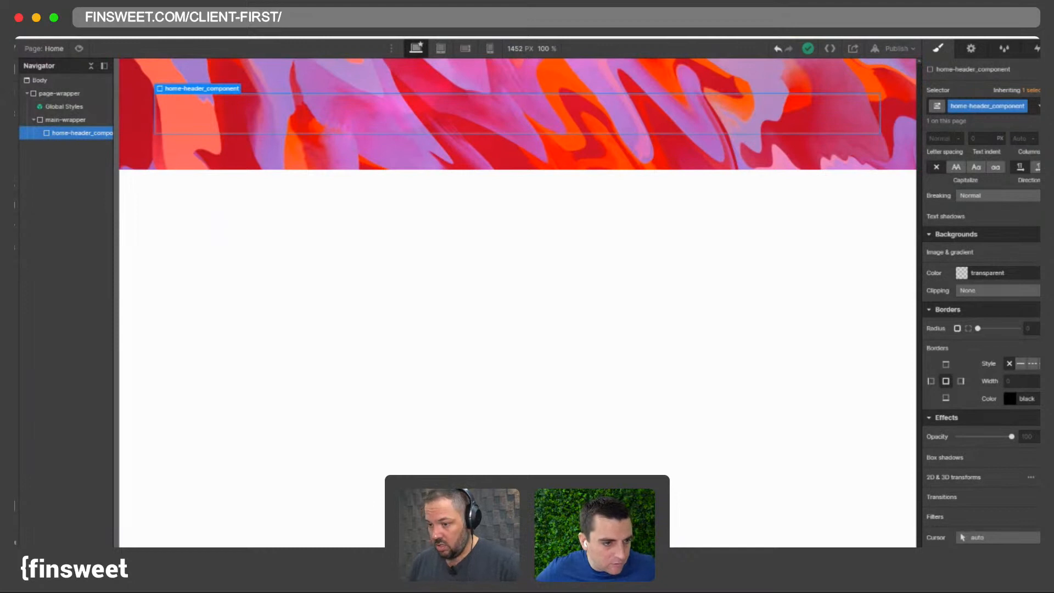
- Widen the navigator panel and set the canvas preview width to 1440 px
key("super+equal")
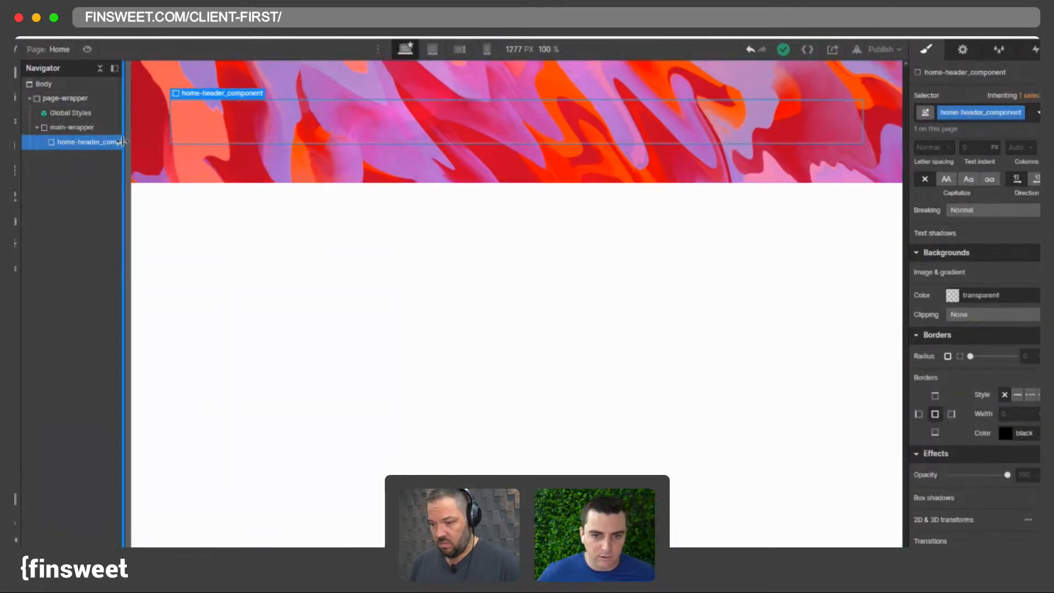
left_click_drag(126, 147, 151, 149)
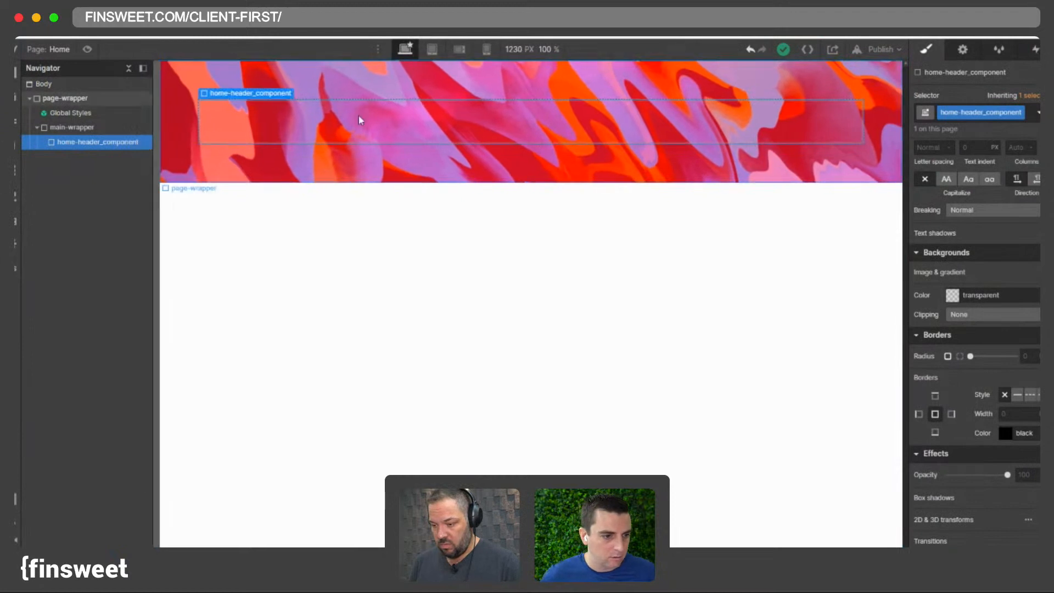
left_click(551, 50)
type("1440")
key("Return")
left_click(348, 122)
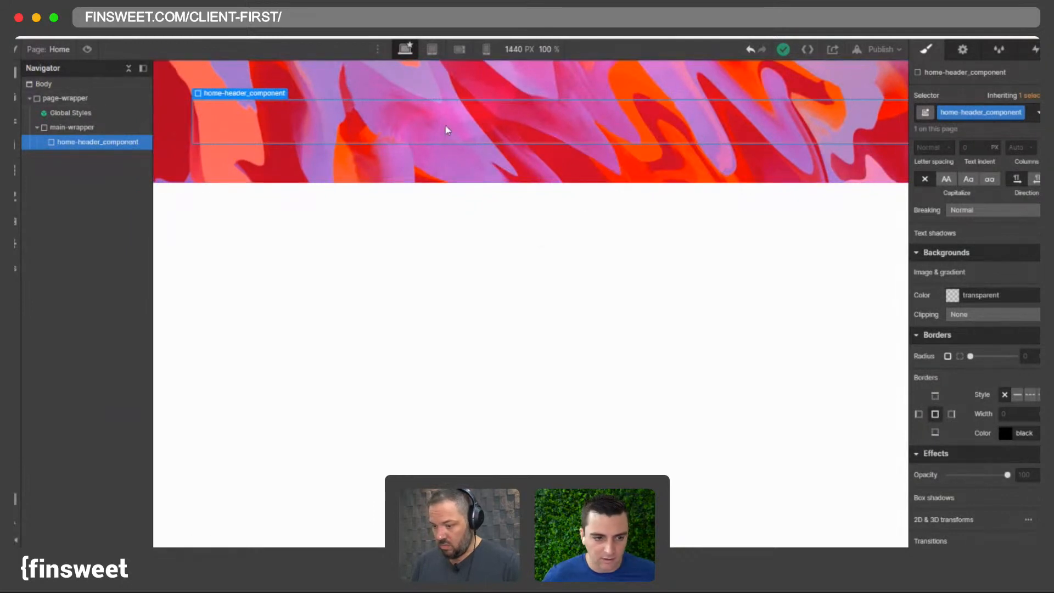
key("super+plus")
key("super+plus")
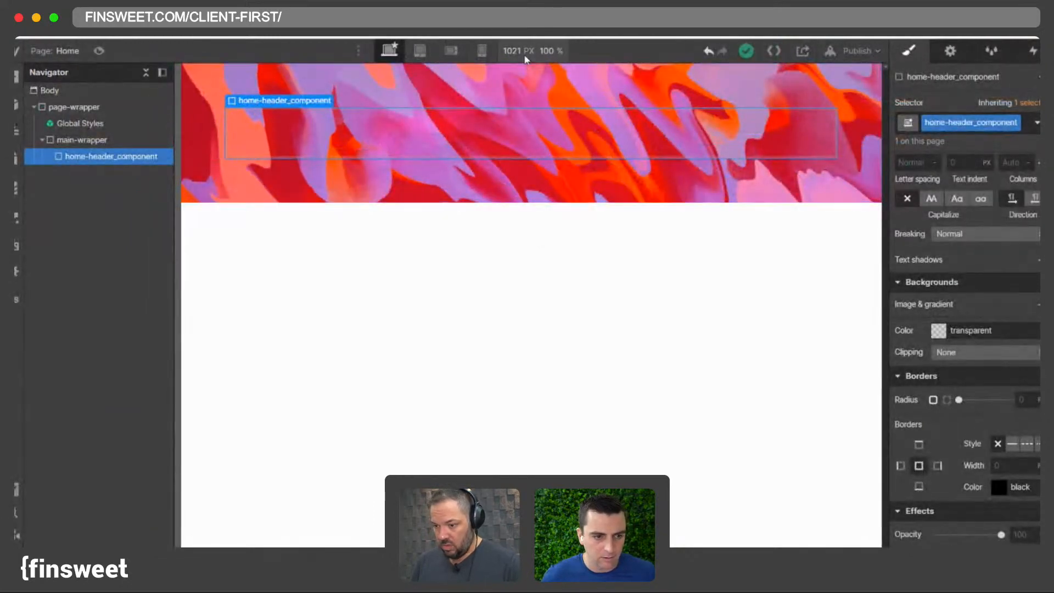
left_click(522, 52)
key("Return")
left_click(303, 121)
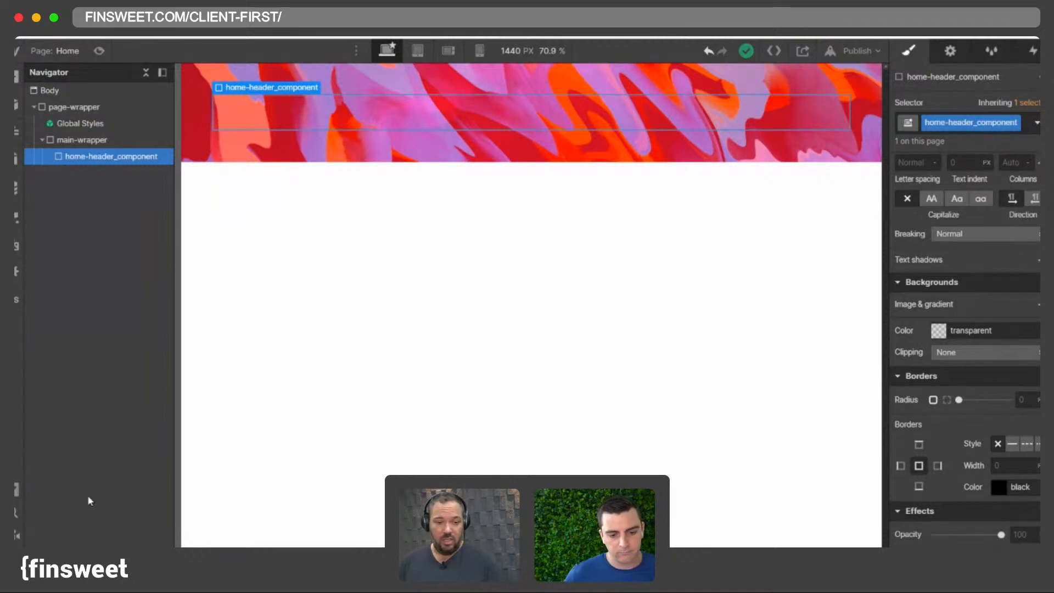
- Set home-header_component's background colour to #04284a
scroll(956, 277, "down", 3)
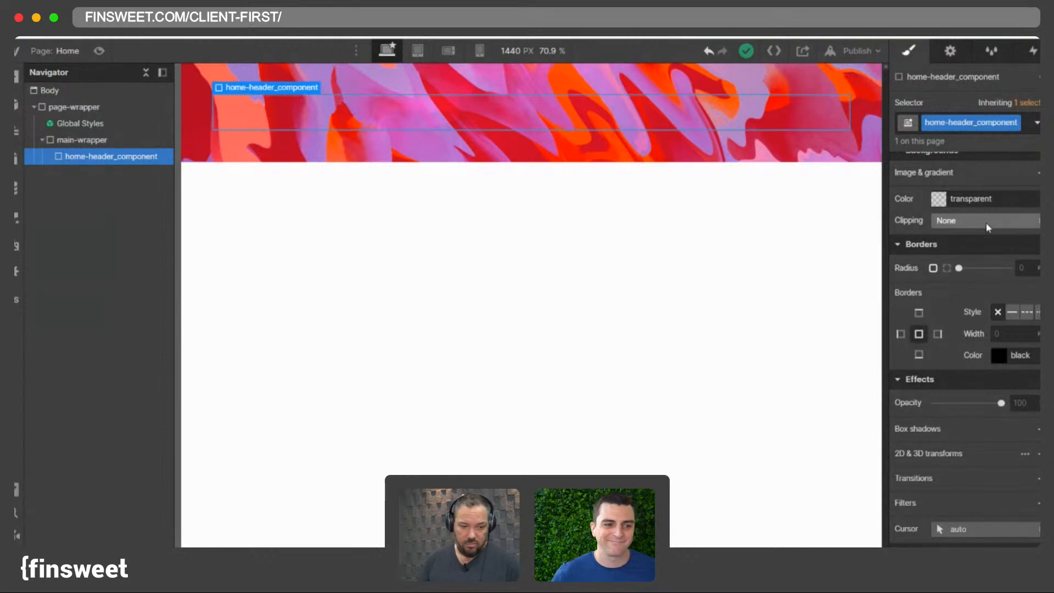
left_click(972, 198)
type("#04284a")
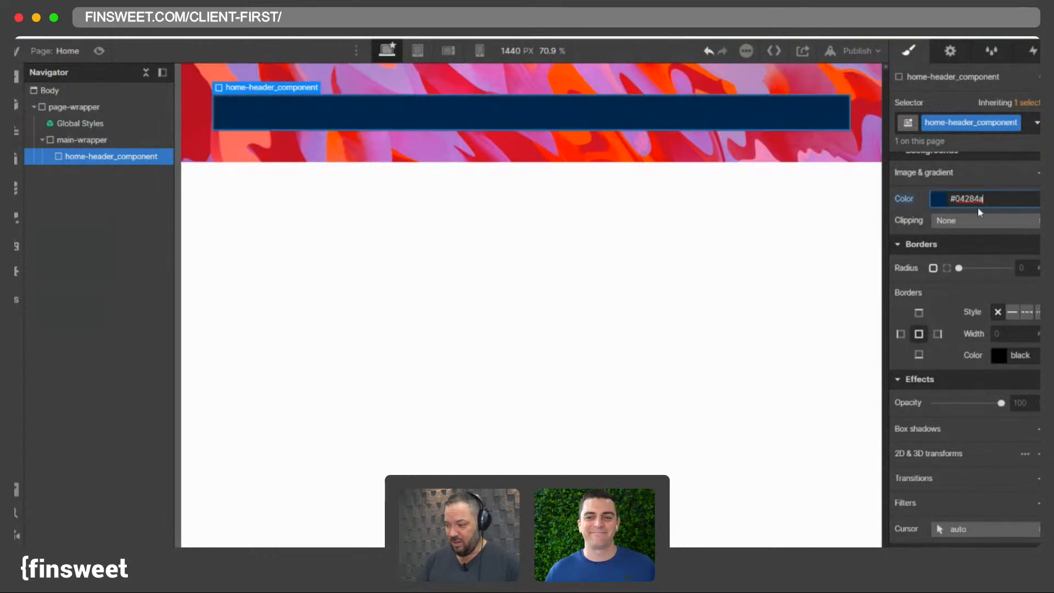
- Save the background colour as a new swatch named Background Blue
left_click(967, 200)
left_click(923, 411)
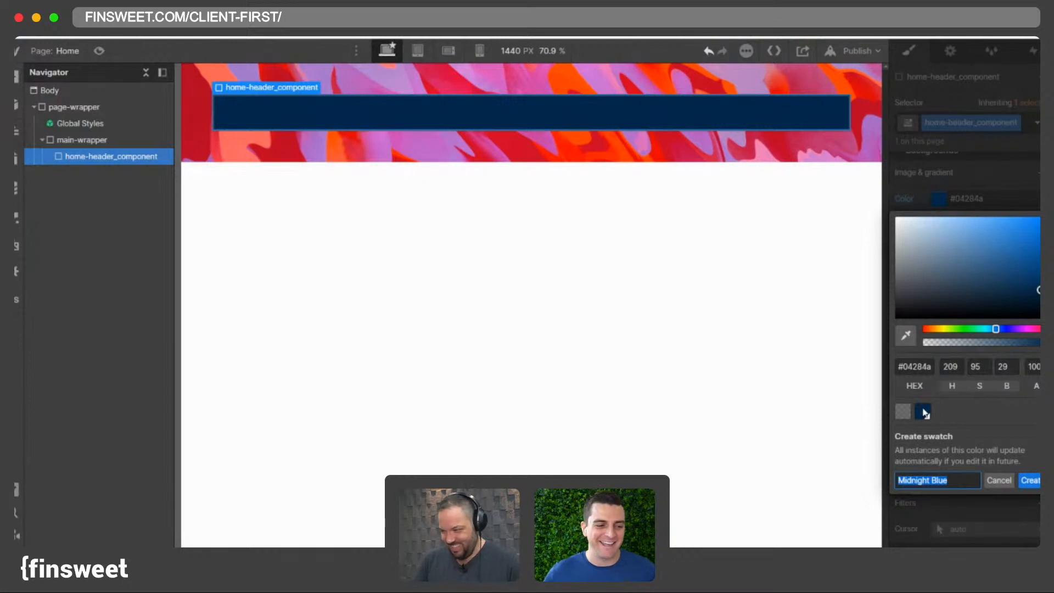
type("Blue")
key("BackSpace")
key("BackSpace")
key("BackSpace")
key("BackSpace")
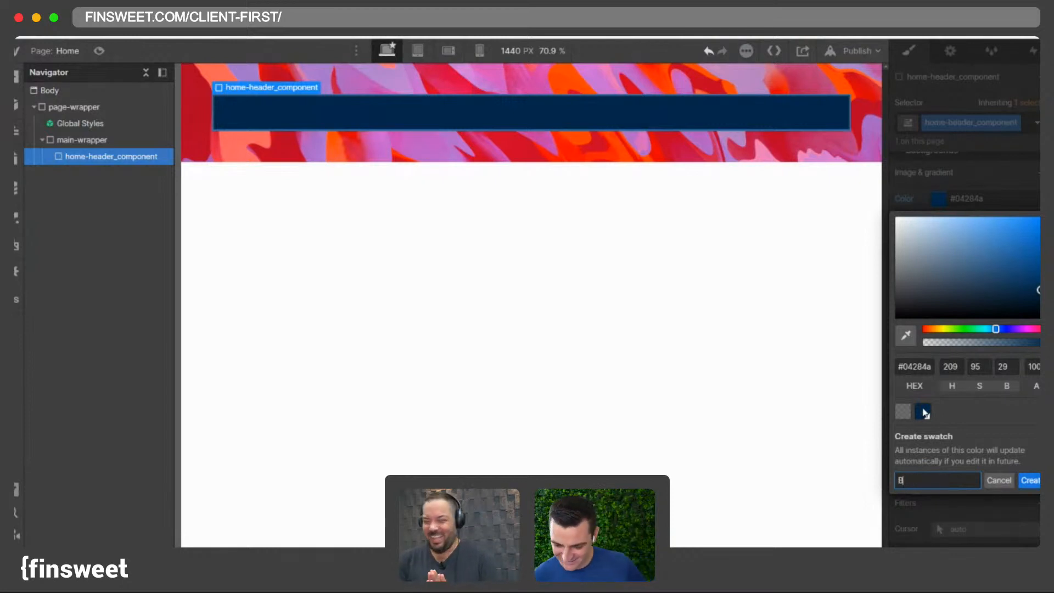
type("Backgro")
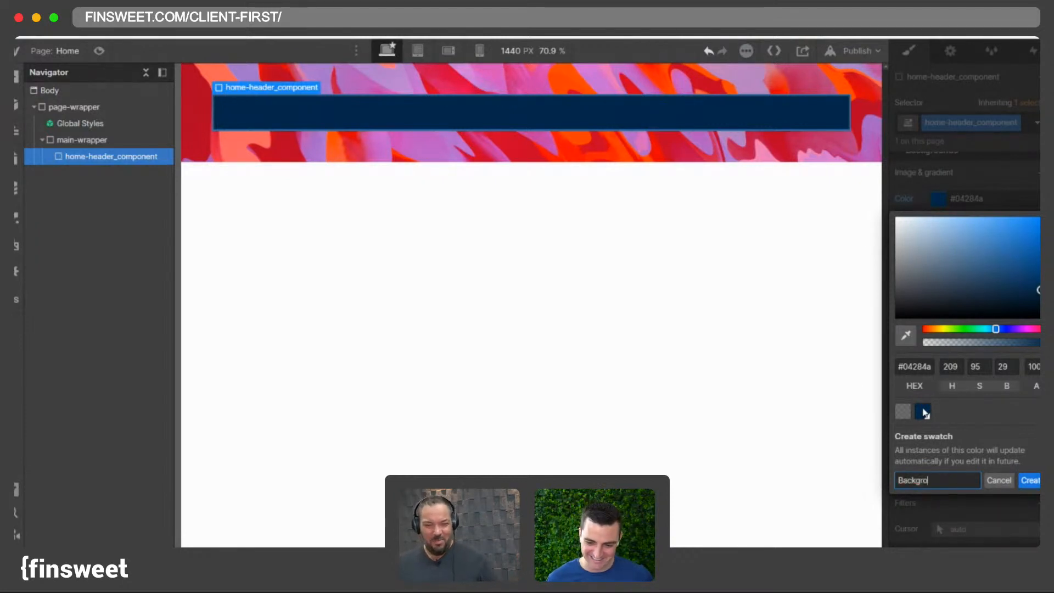
type("und Blue")
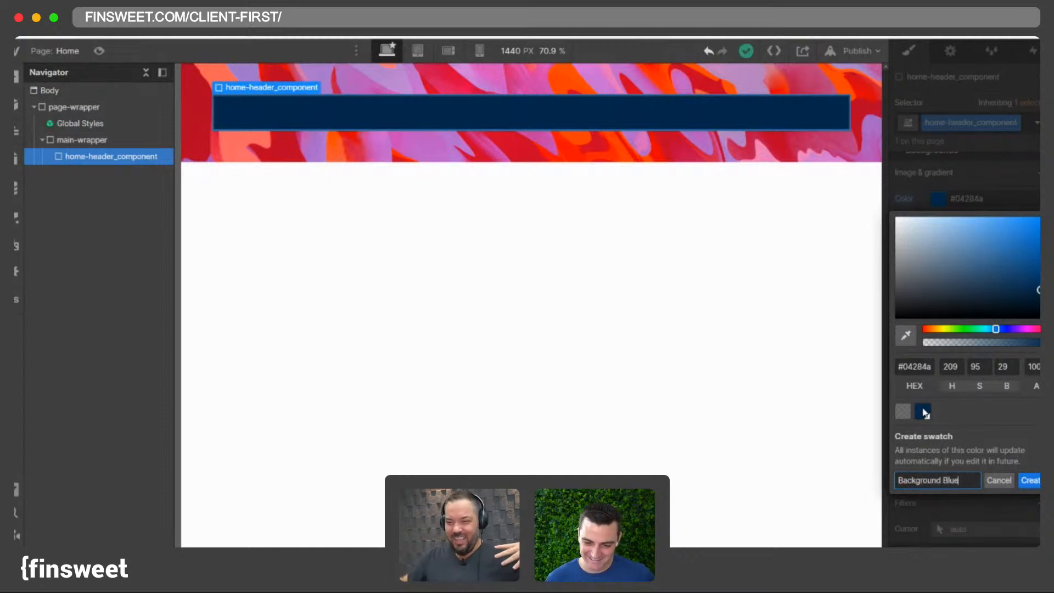
left_click(1028, 481)
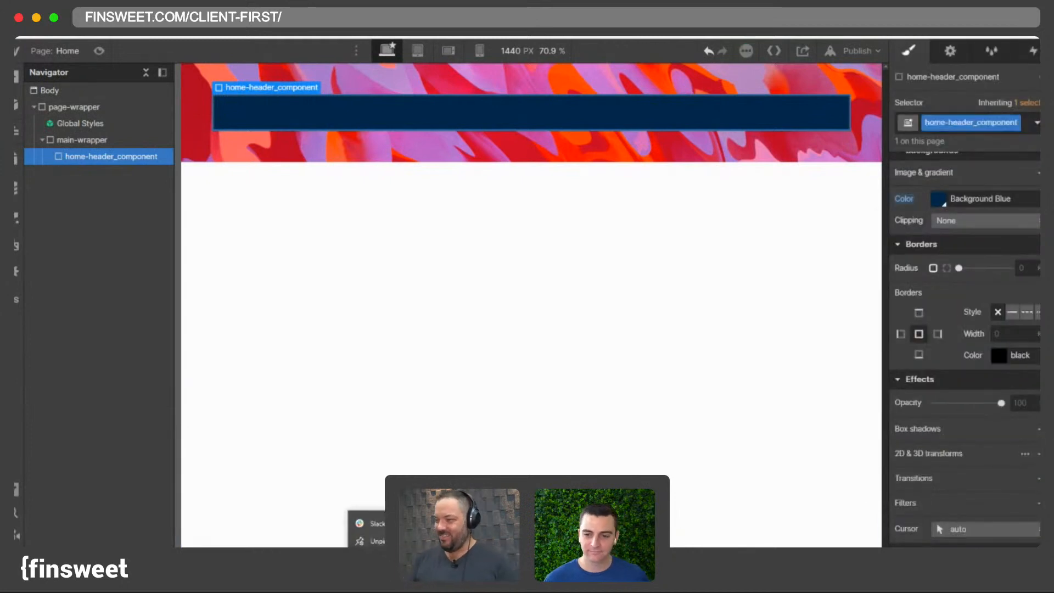
- Examine the Background Blue swatch in the background colour picker
scroll(939, 257, "up", 10)
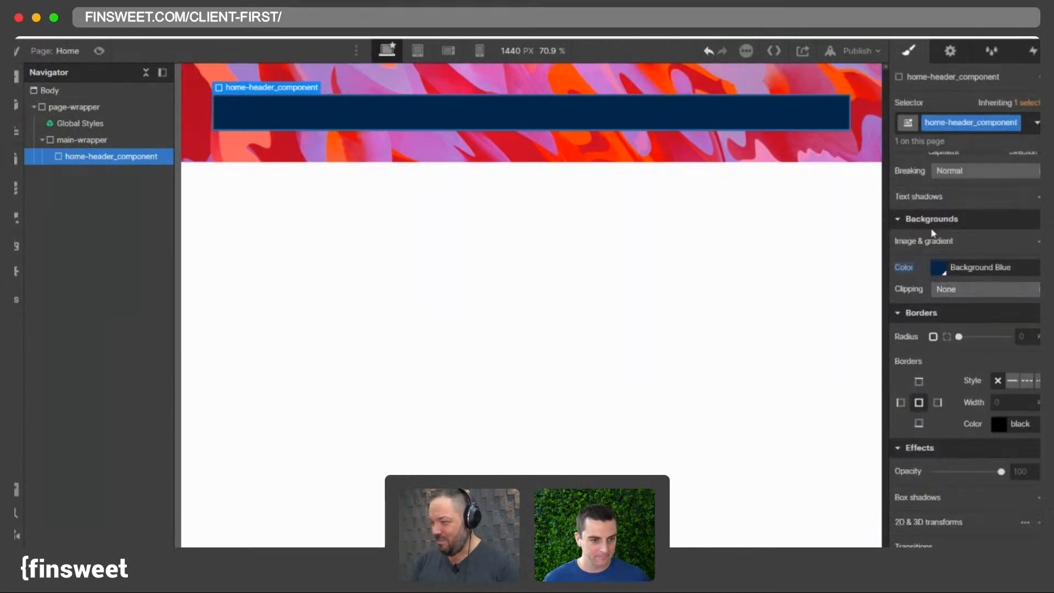
scroll(900, 290, "down", 3)
scroll(901, 290, "down", 5)
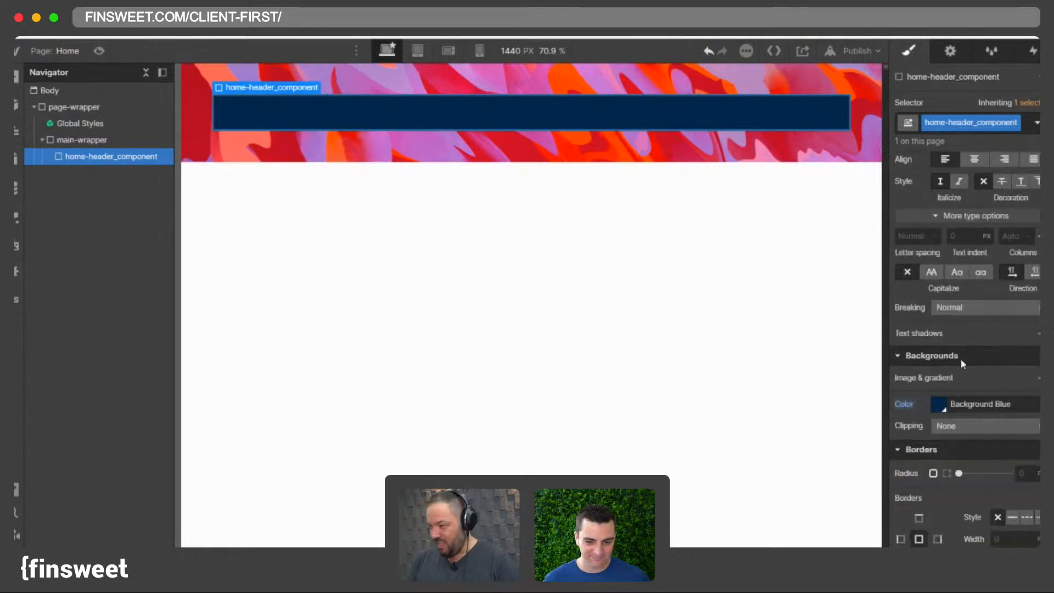
left_click(944, 411)
left_click(944, 412)
left_click(945, 412)
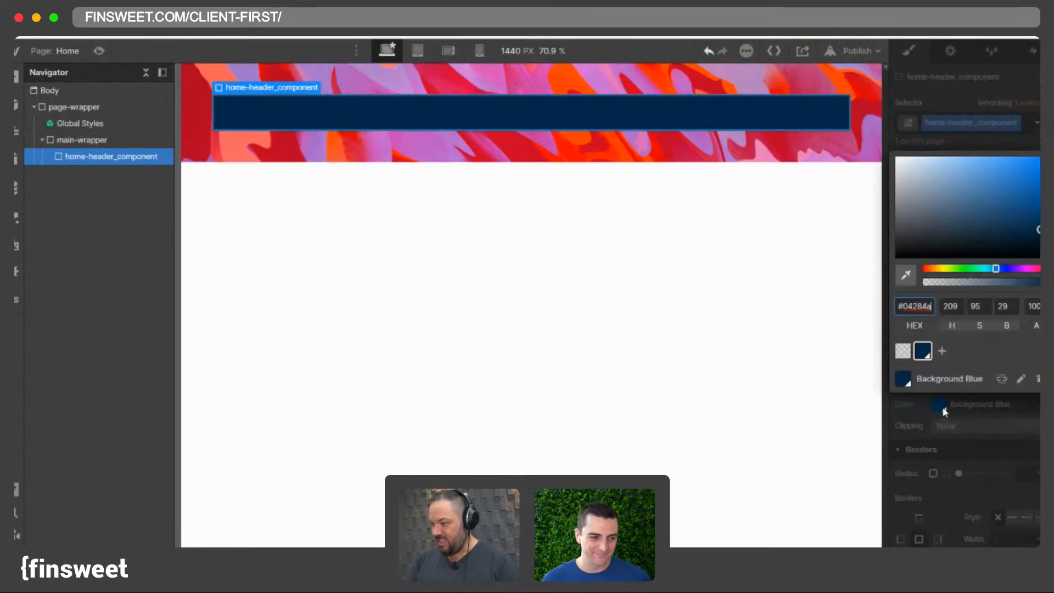
left_click(945, 411)
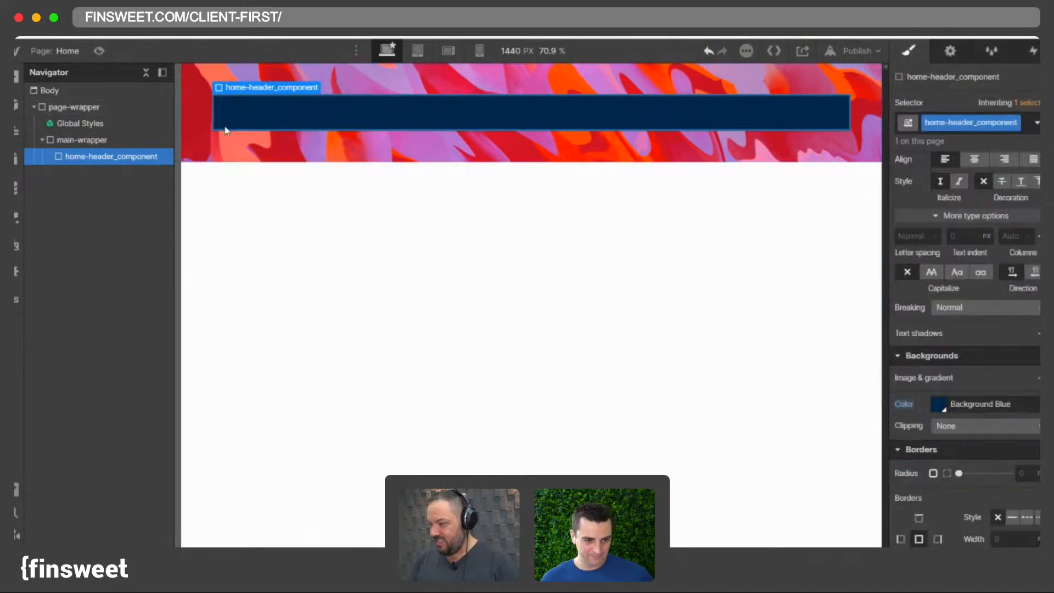
left_click(110, 140)
left_click(116, 155)
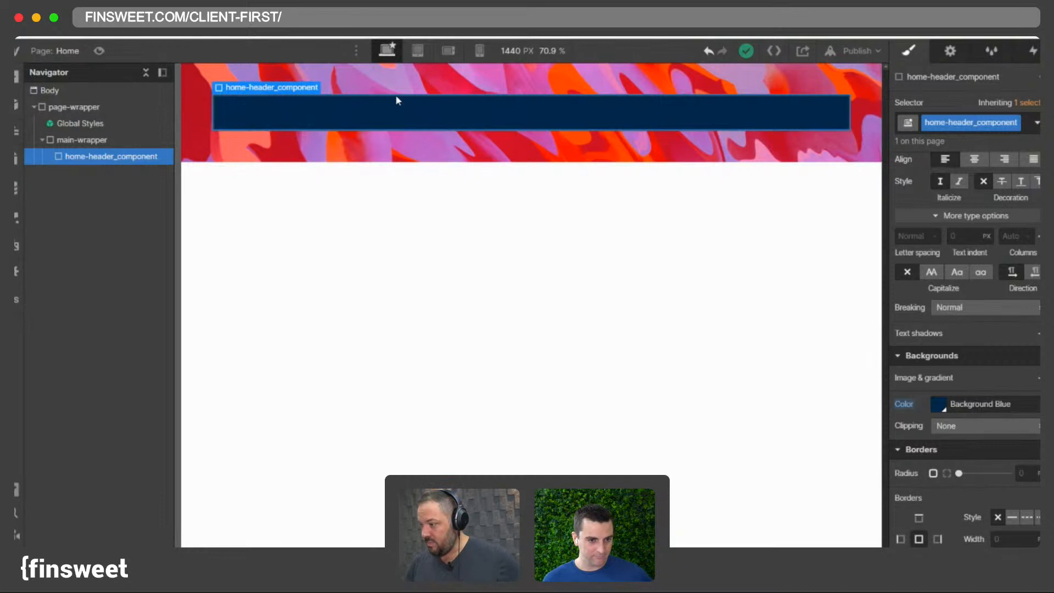
left_click(939, 404)
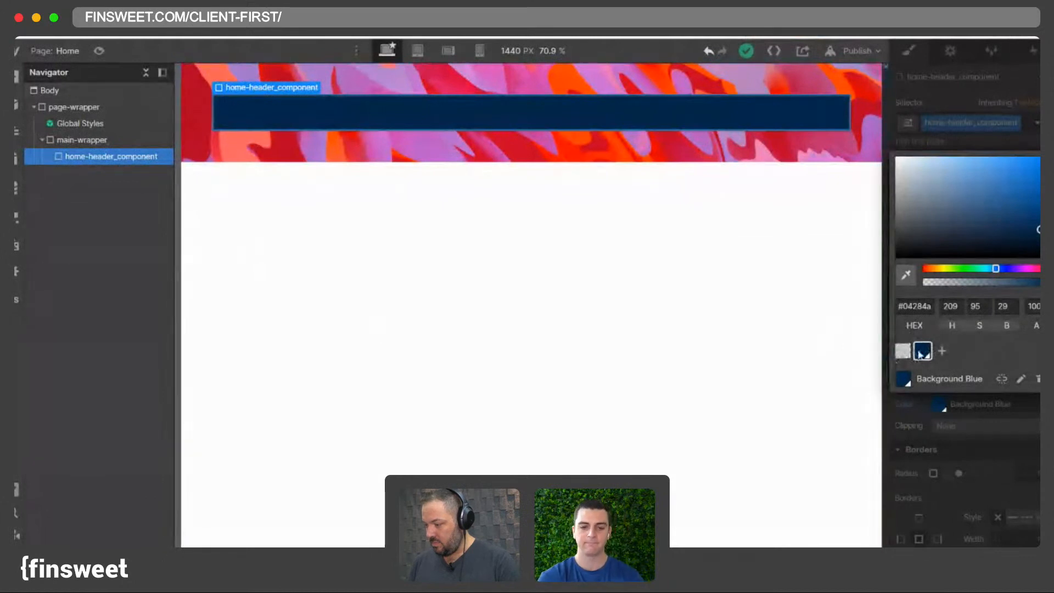
left_click(245, 112)
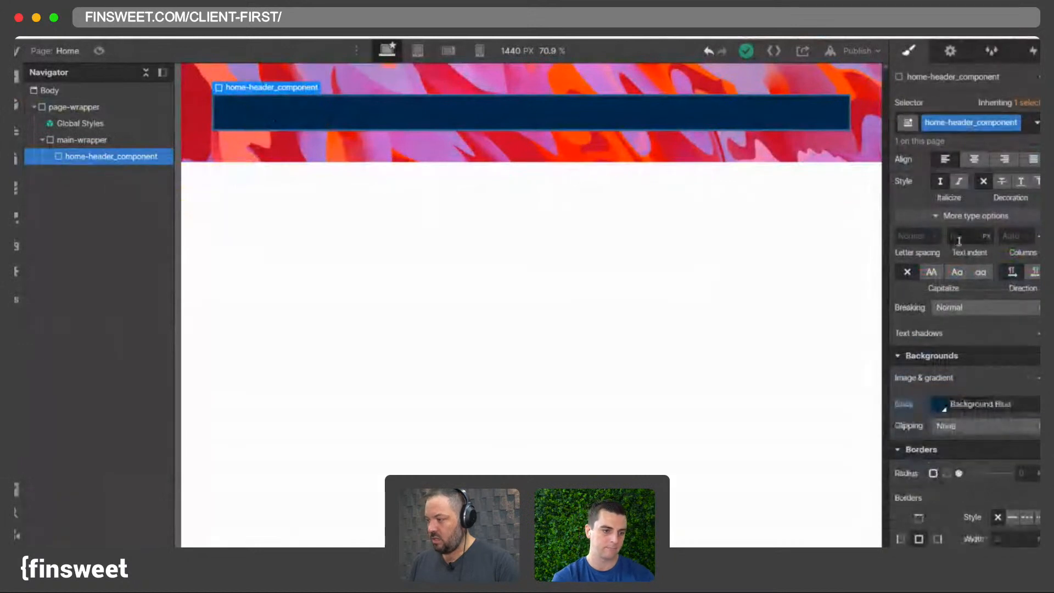
- Set home-header_component's padding to 4rem
scroll(969, 308, "up", 5)
scroll(944, 275, "up", 2)
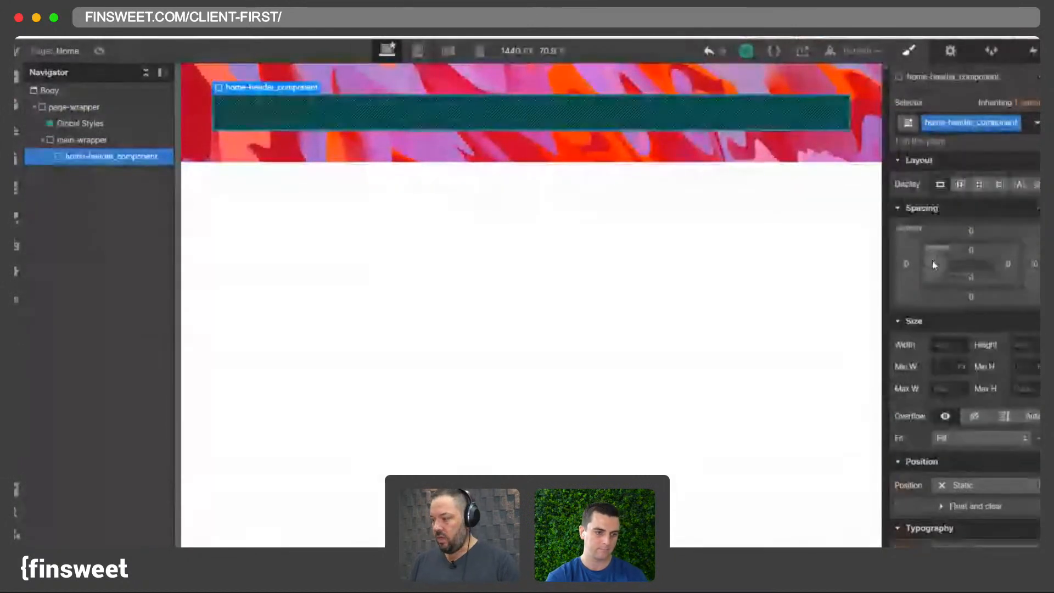
left_click(934, 265)
type("4rem")
key("Return")
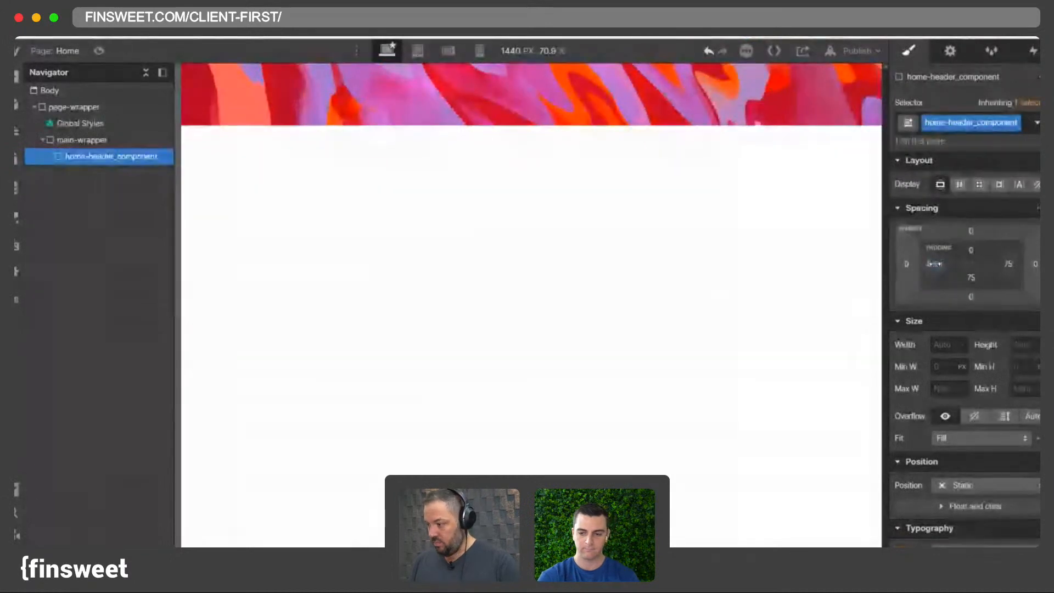
left_click(935, 267, "shift")
scroll(939, 469, "down", 8)
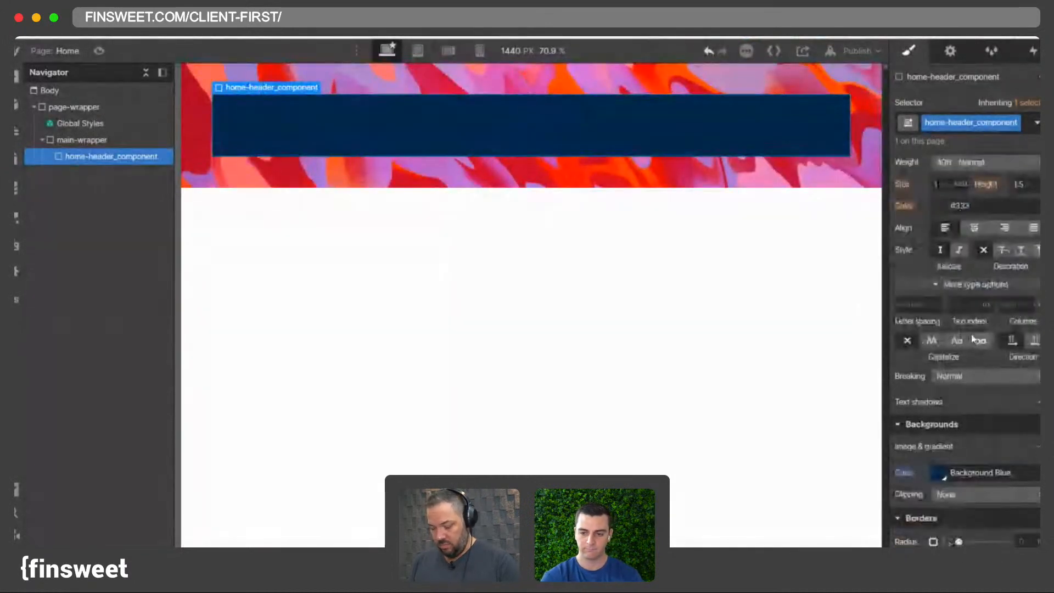
left_click(940, 473)
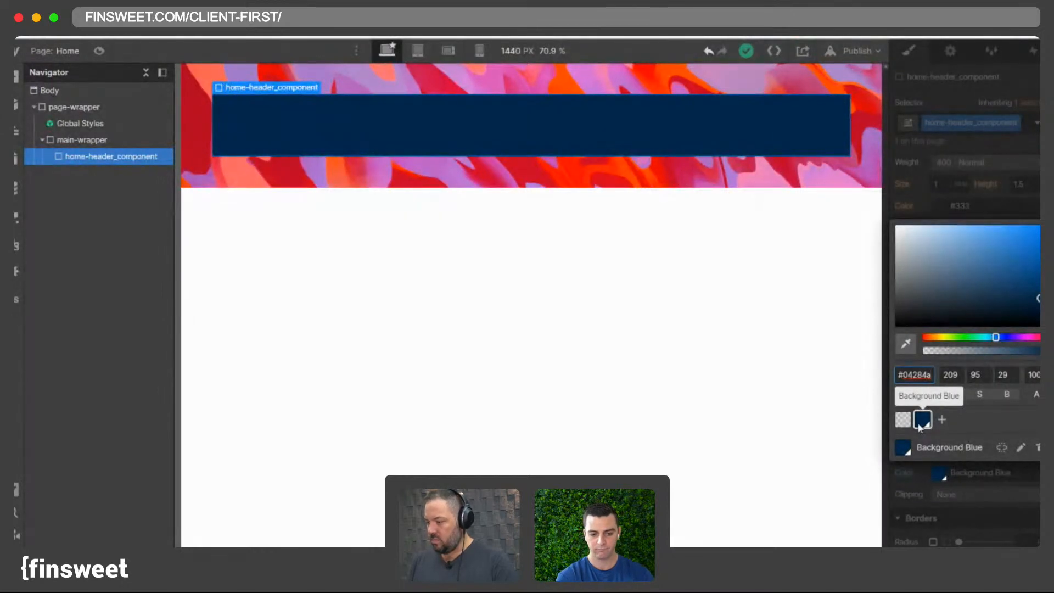
left_click(86, 157)
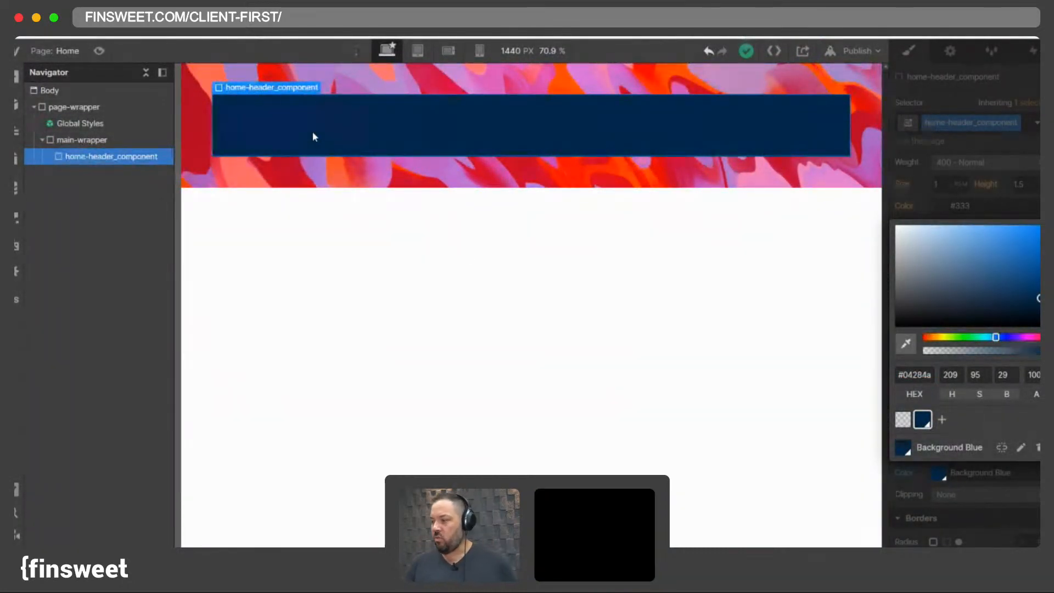
key("super+e")
key("Escape")
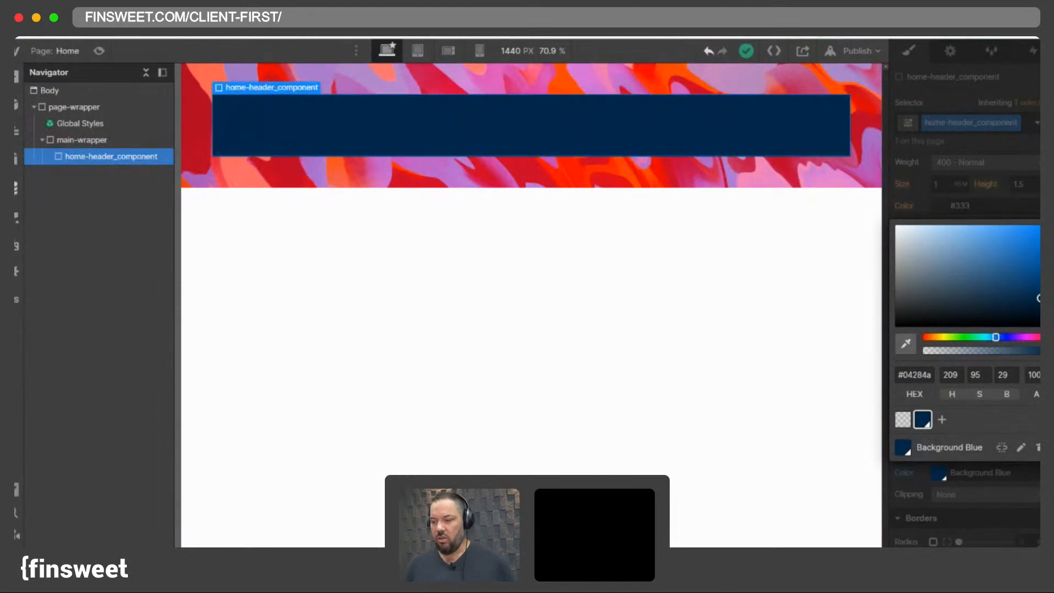
left_click(16, 188)
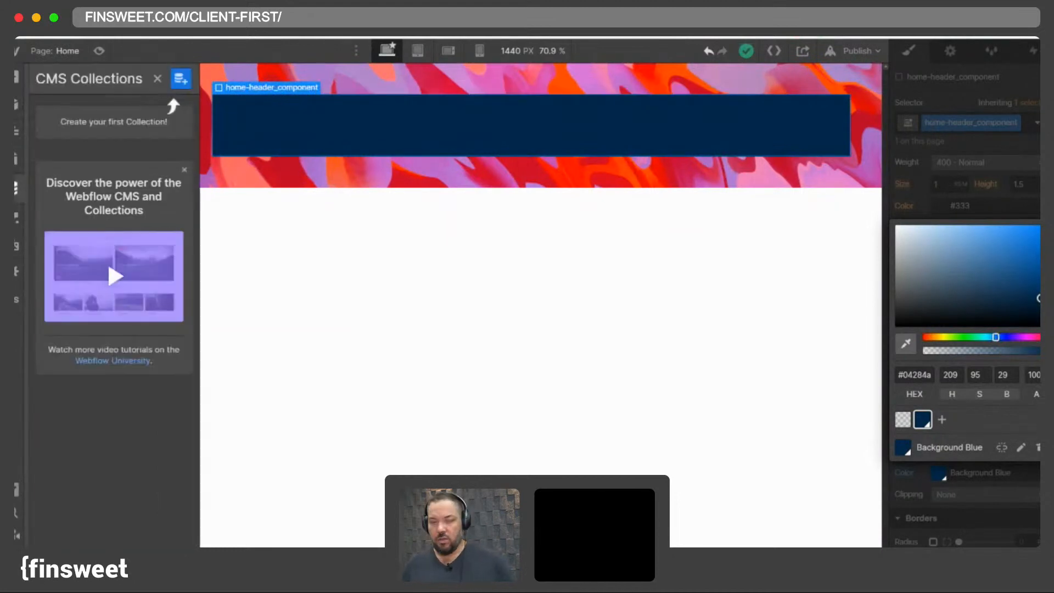
left_click(16, 187)
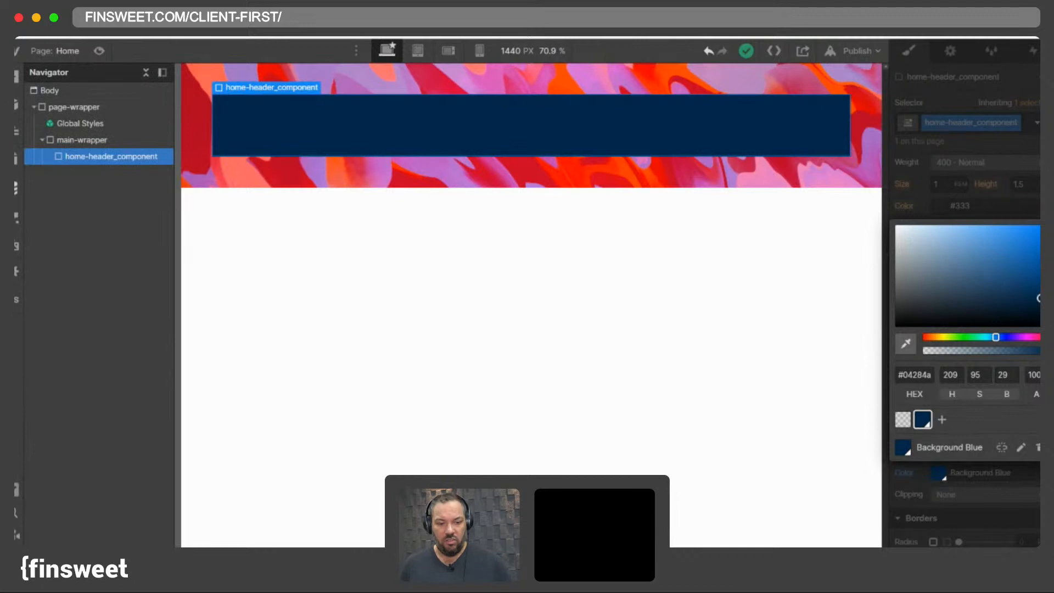
left_click(15, 188)
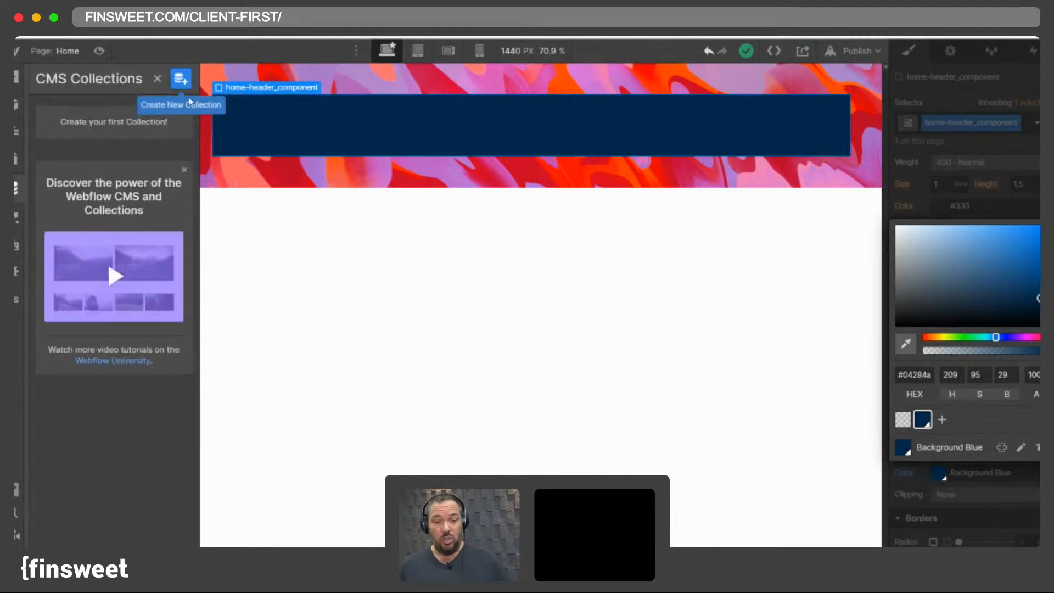
left_click(376, 141)
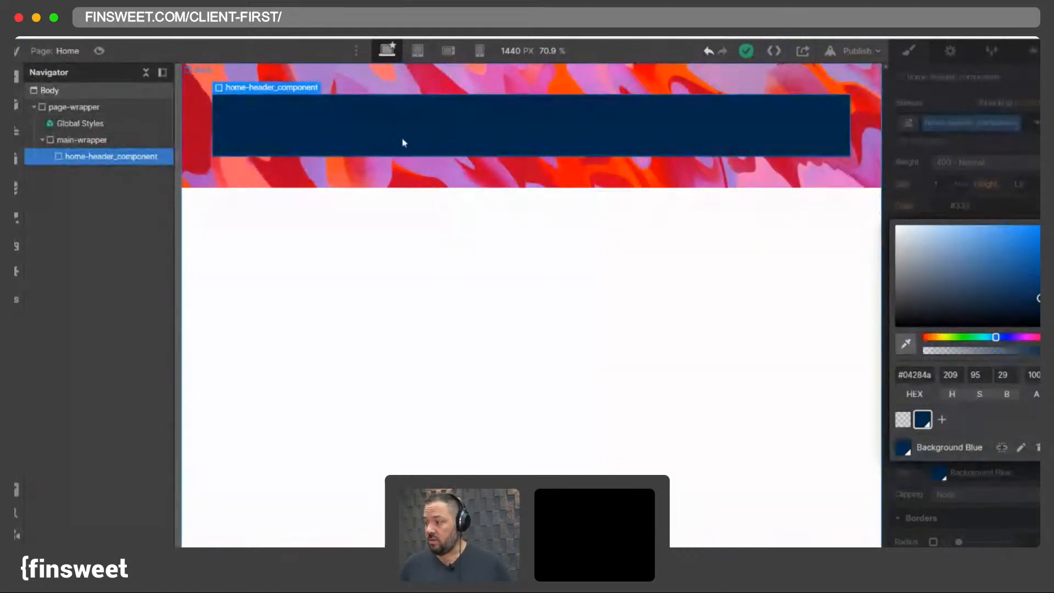
left_click(399, 139)
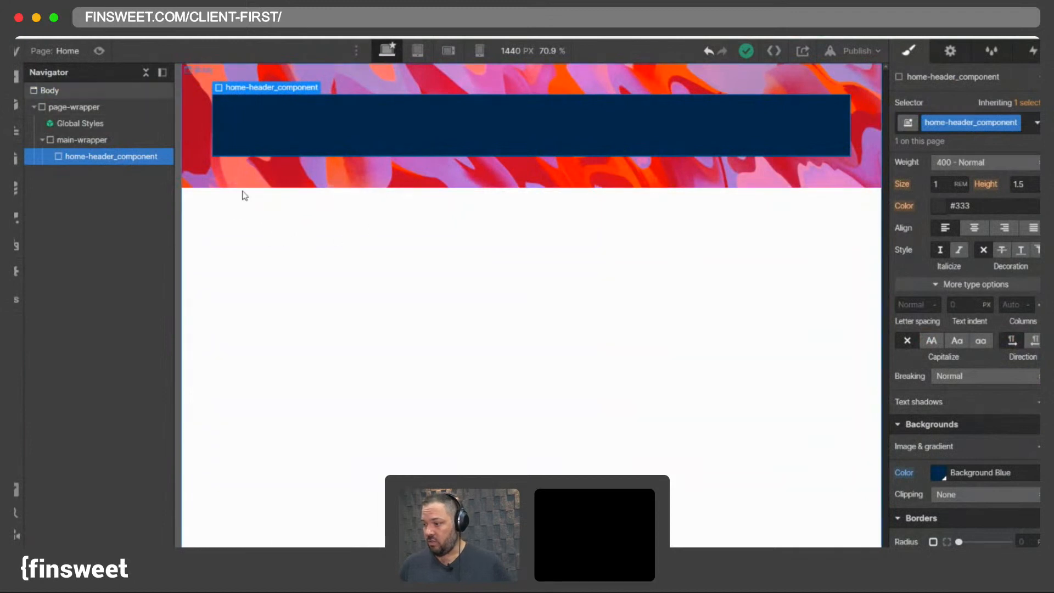
left_click(17, 188)
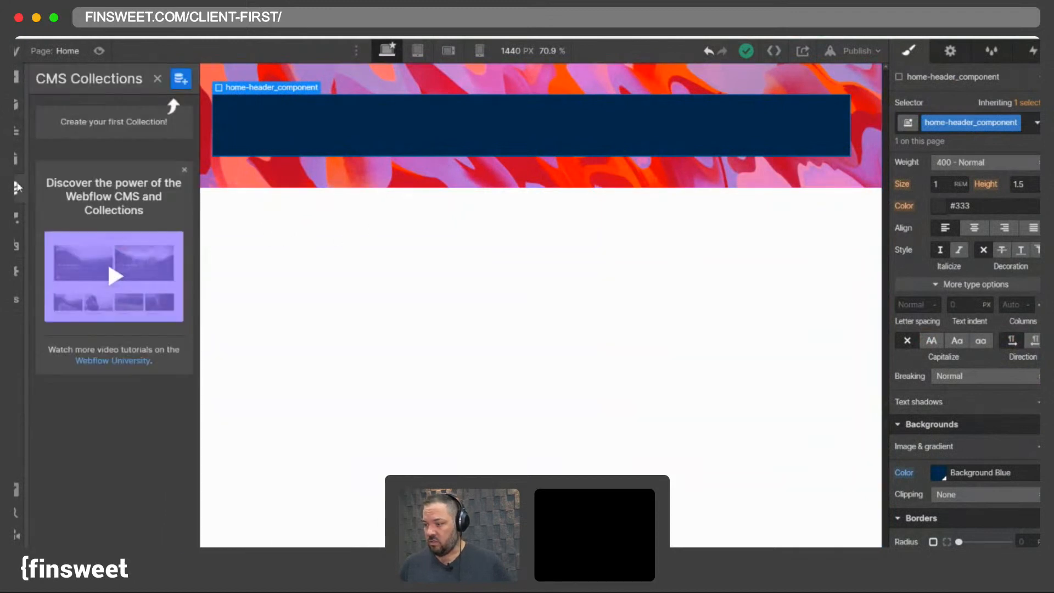
left_click(181, 80)
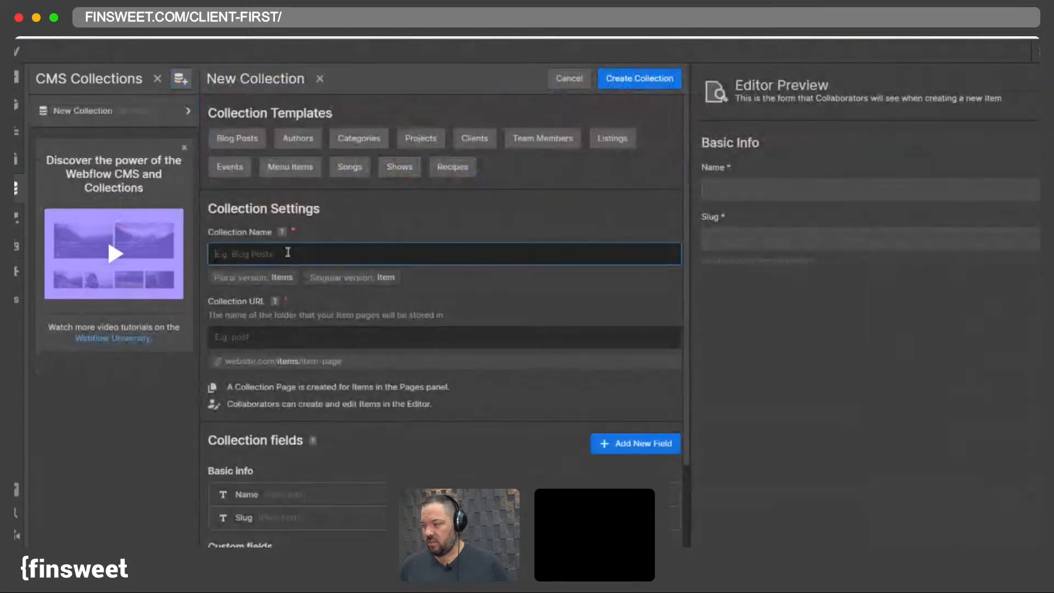
type("News")
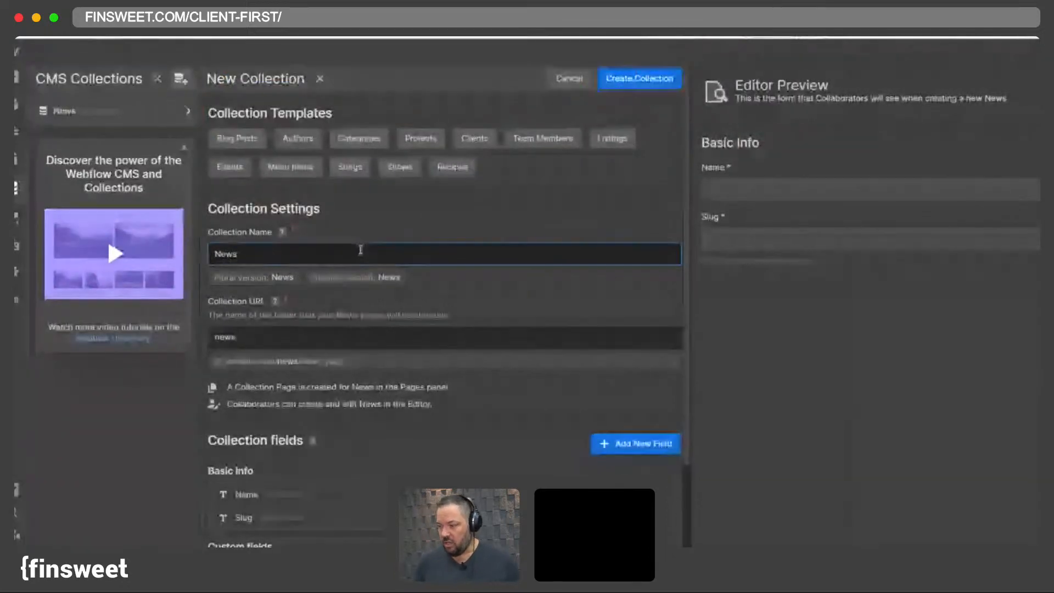
scroll(565, 421, "down", 2)
scroll(565, 421, "up", 2)
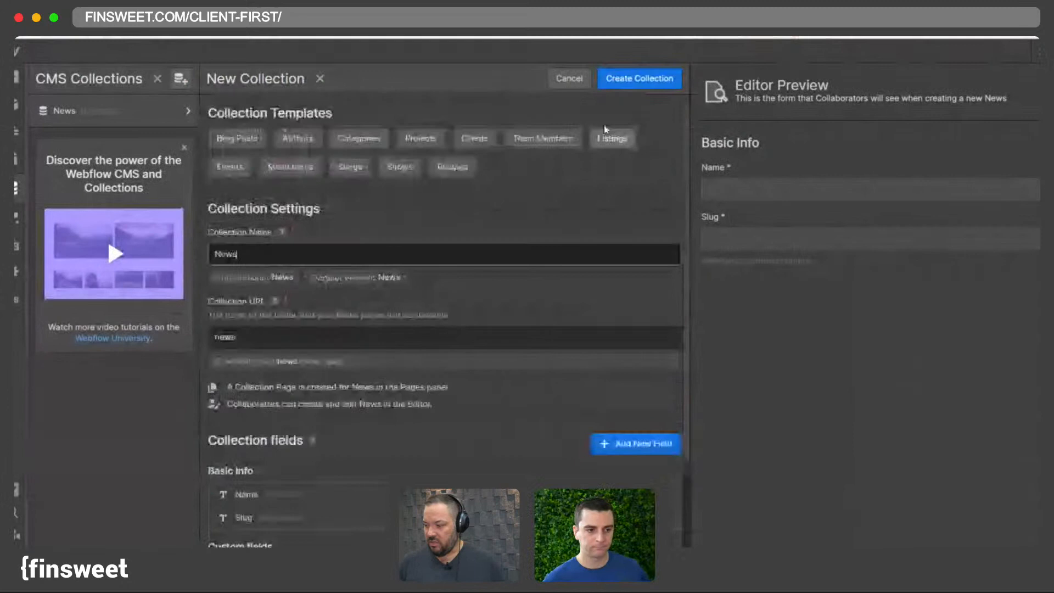
left_click(293, 137)
left_click(583, 344)
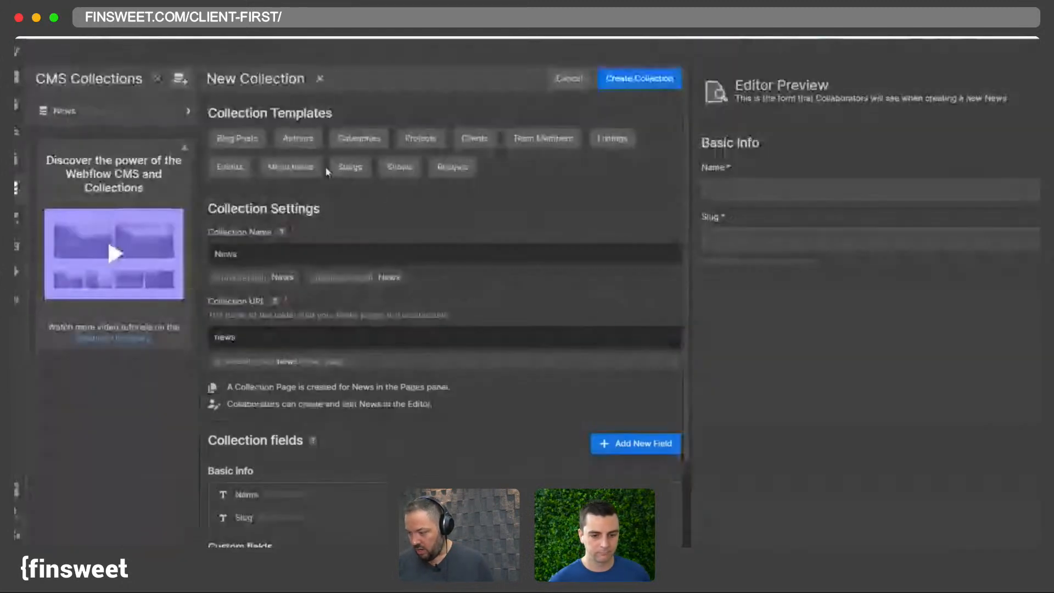
left_click(568, 78)
left_click(412, 351)
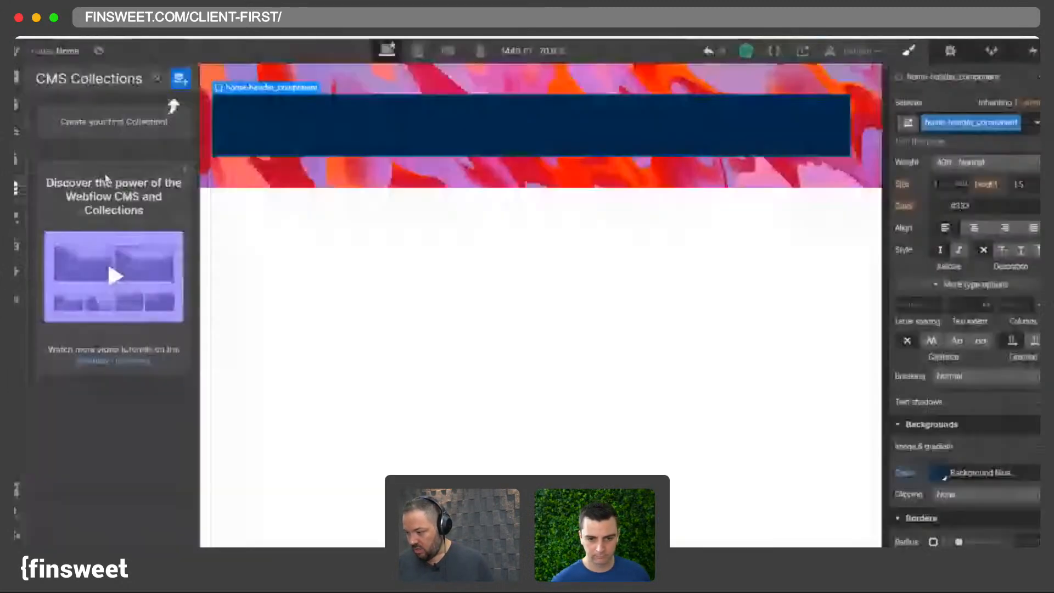
- Start a new CMS collection from the Blog Posts template
left_click(182, 80)
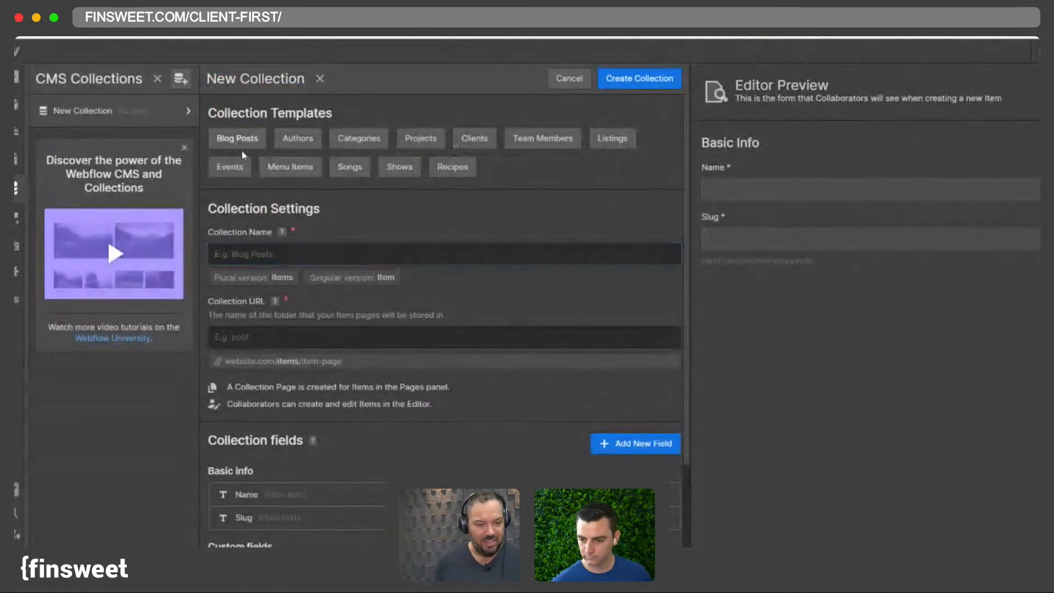
left_click(238, 139)
scroll(320, 322, "down", 5)
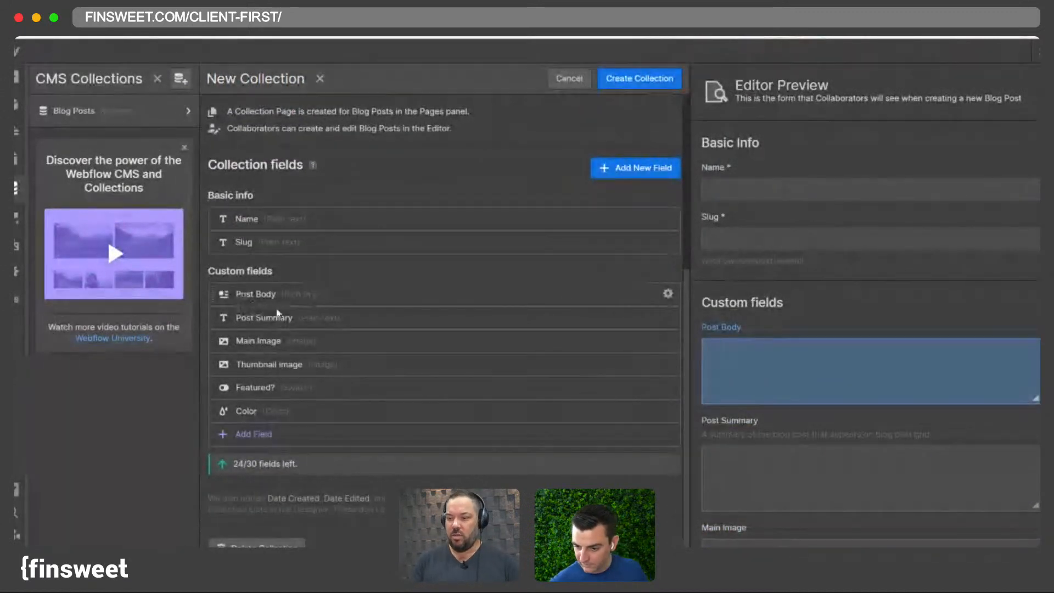
- Add an image field named Meme to the collection's fields, then remove it again
left_click(271, 439)
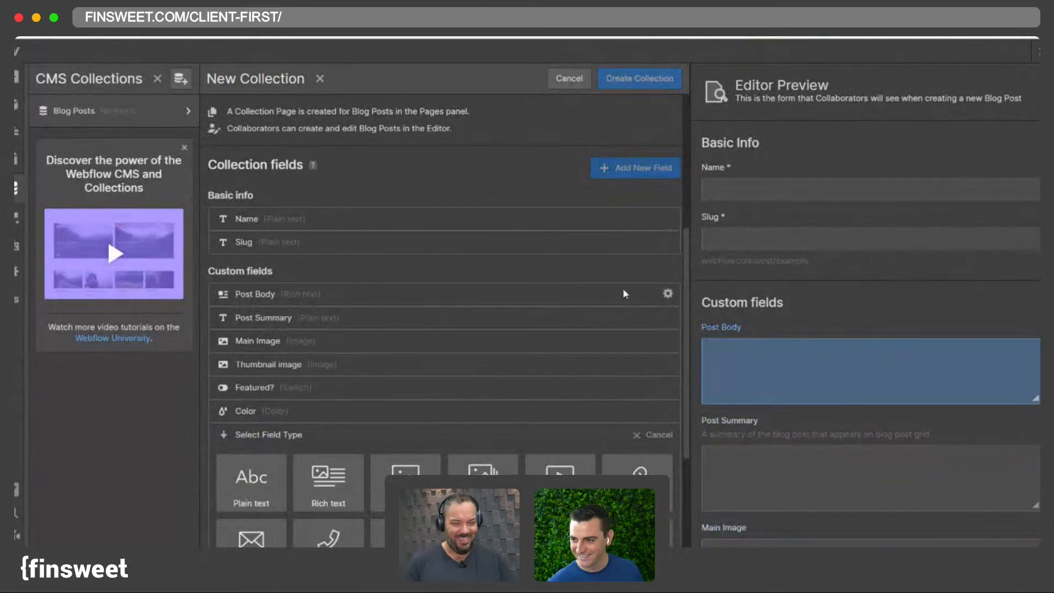
scroll(624, 294, "down", 4)
scroll(549, 274, "up", 4)
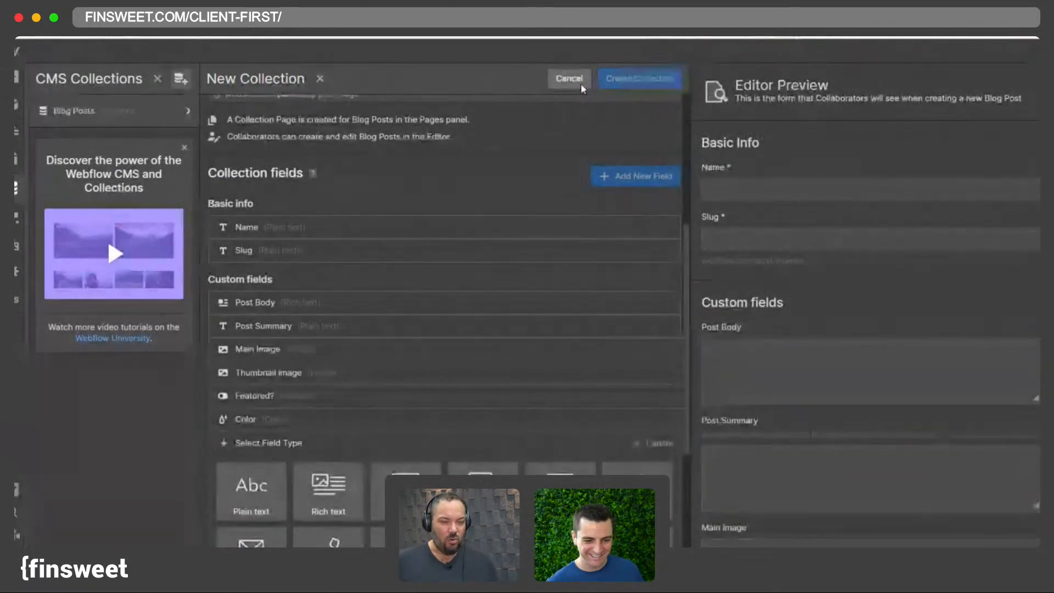
left_click(406, 493)
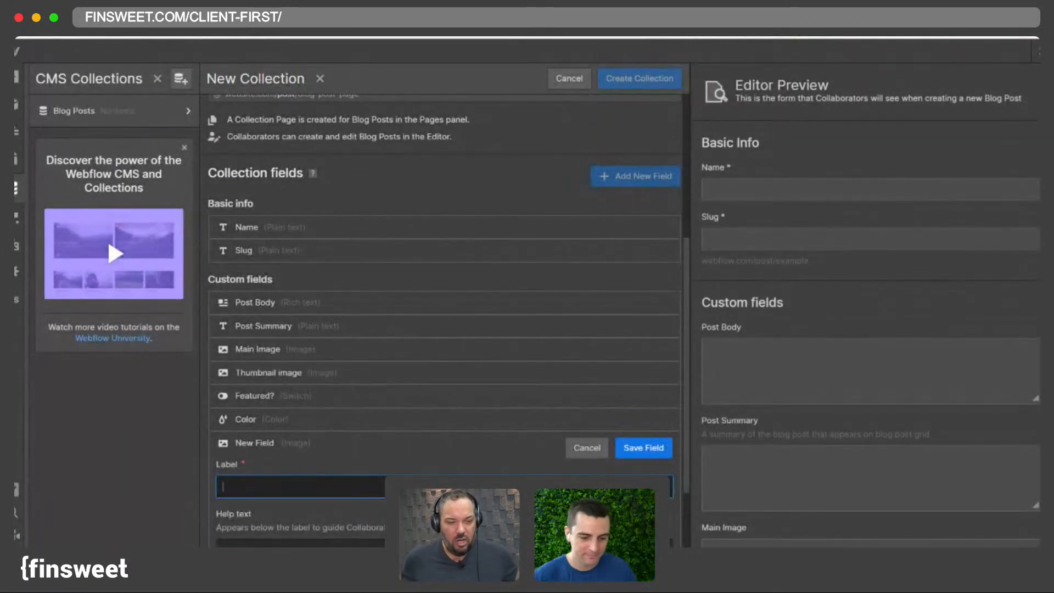
type("Meme")
key("Return")
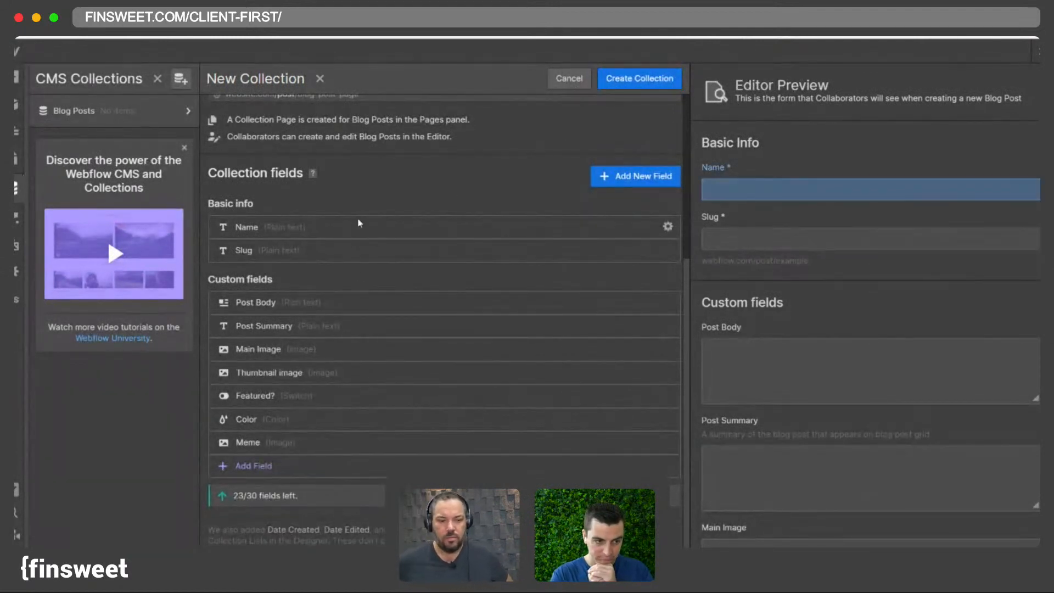
scroll(359, 231, "up", 5)
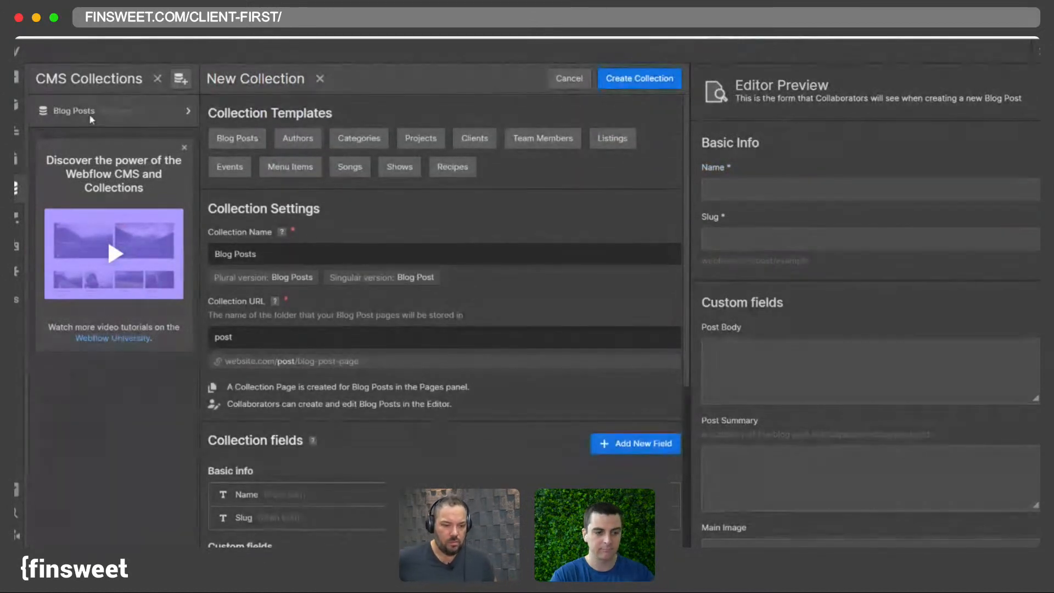
scroll(269, 158, "down", 5)
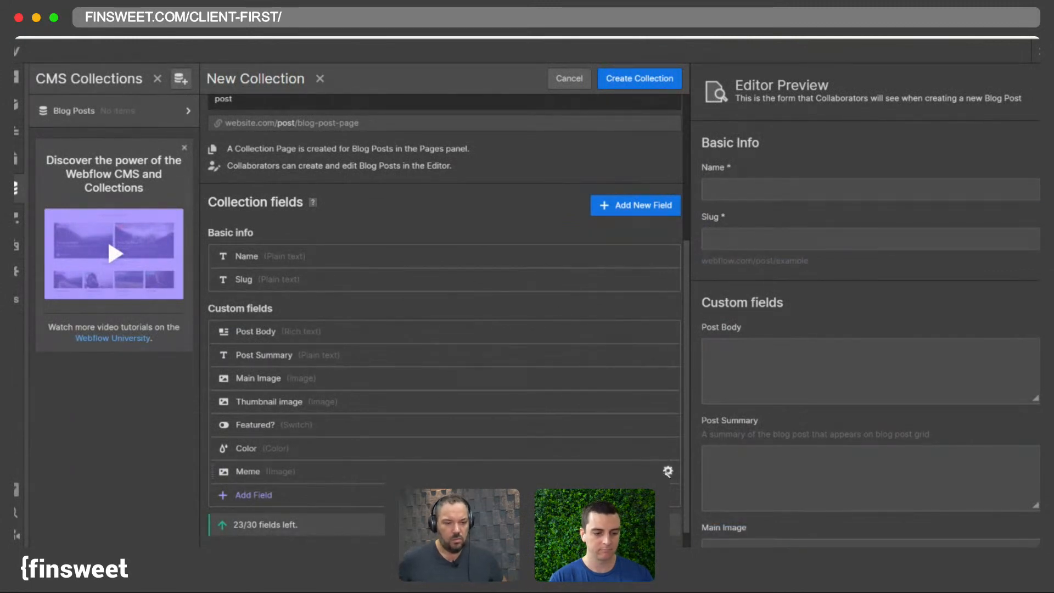
left_click(667, 472)
left_click(535, 472)
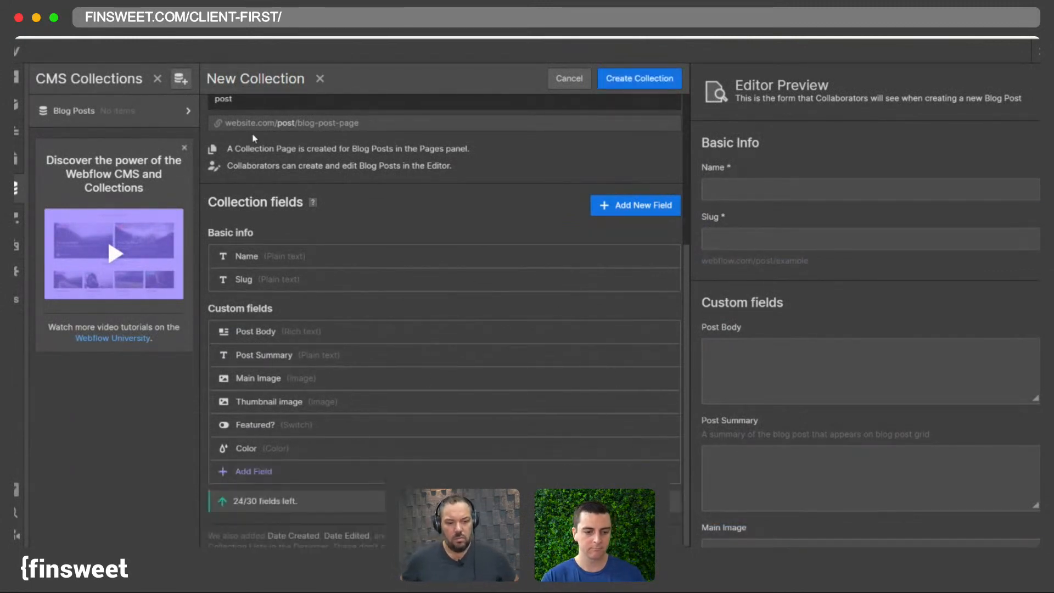
- Create the Blog Posts collection and fill it with 10 sample items
scroll(255, 137, "up", 5)
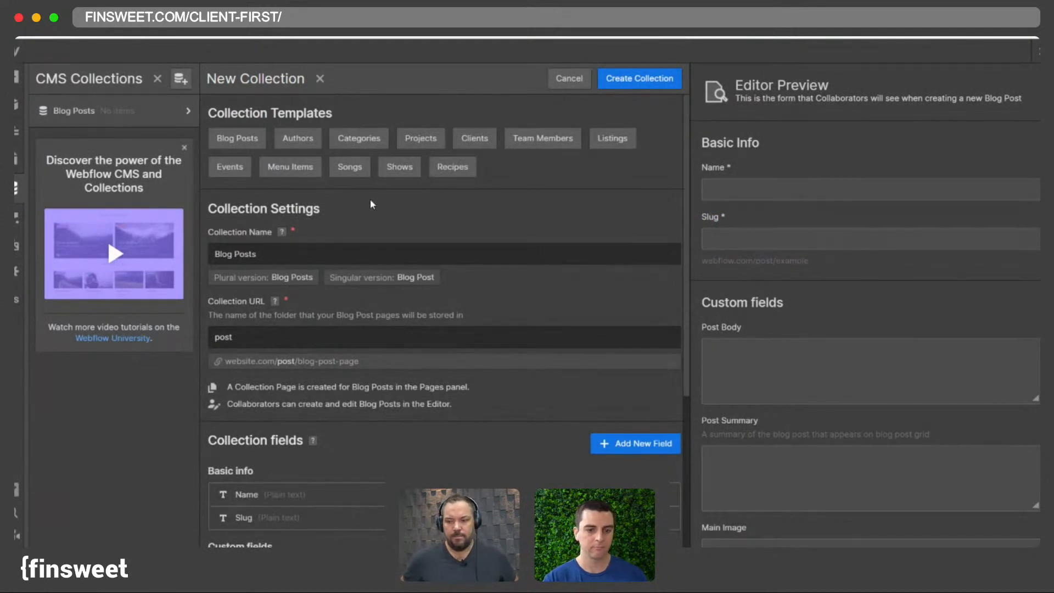
scroll(494, 241, "down", 6)
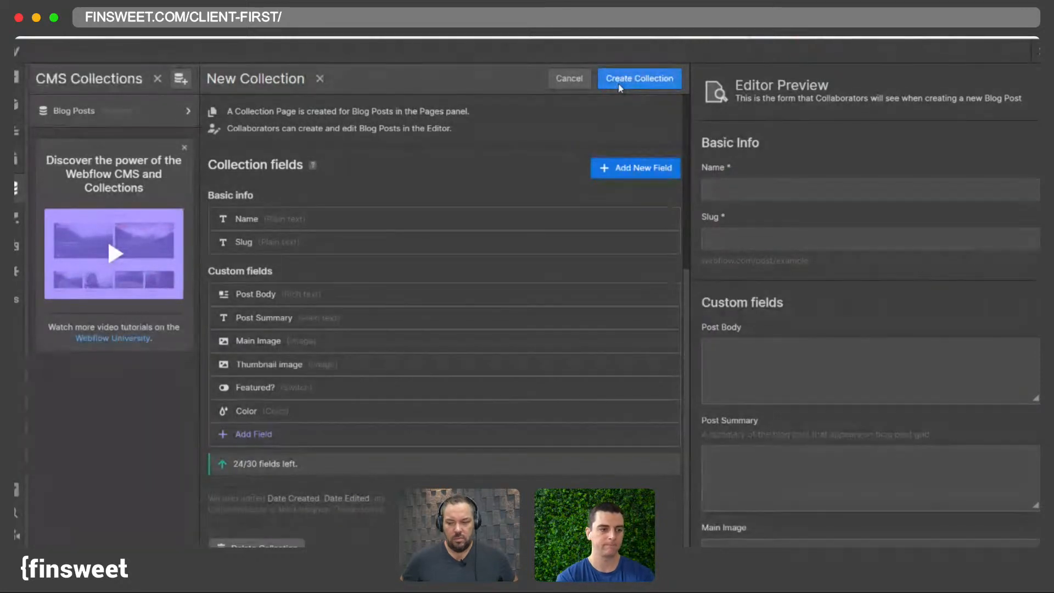
scroll(290, 328, "up", 2)
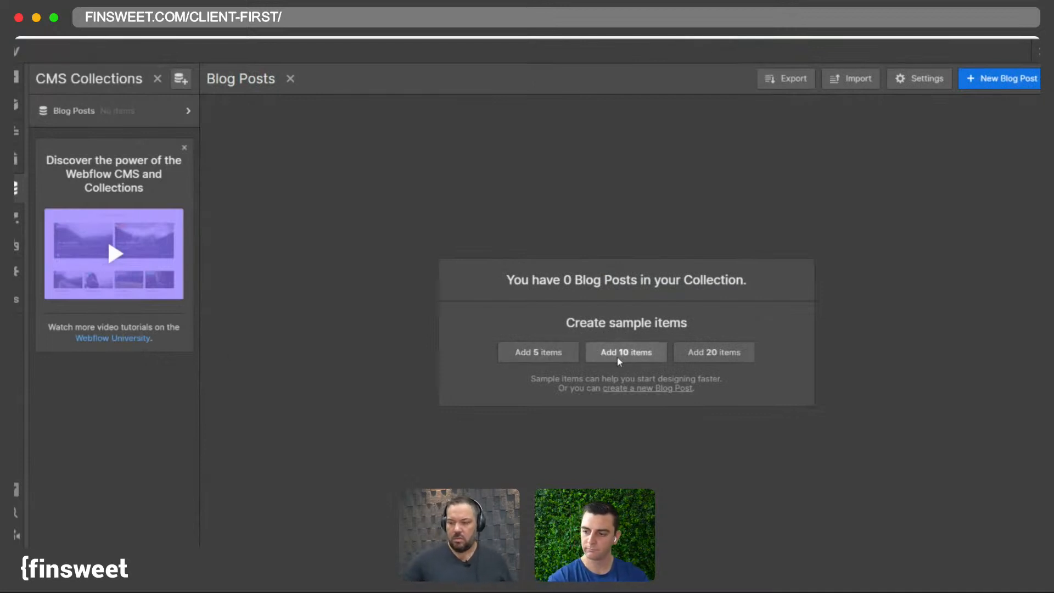
left_click(629, 356)
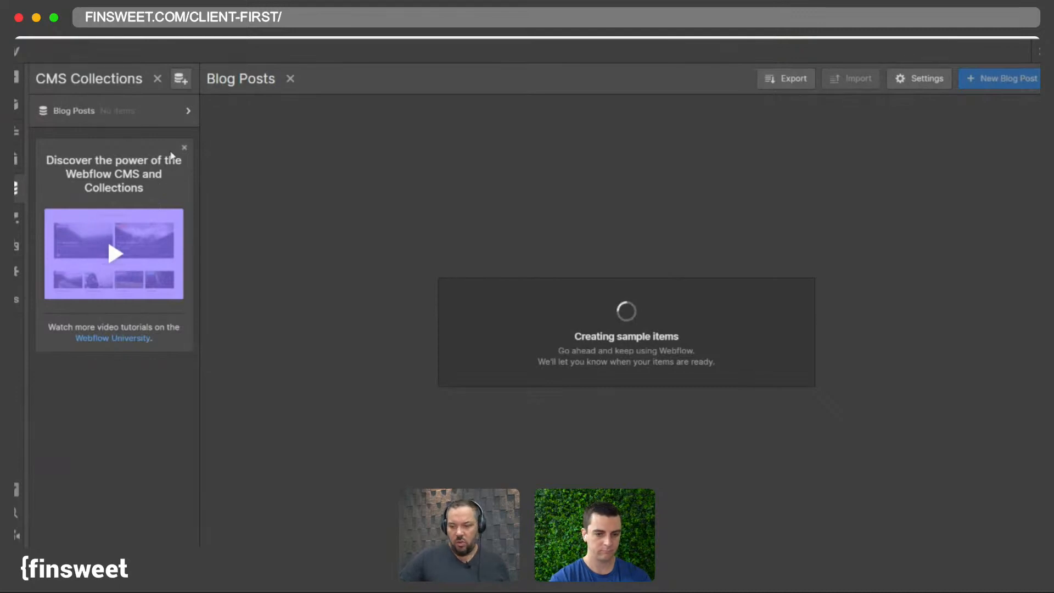
left_click(15, 188)
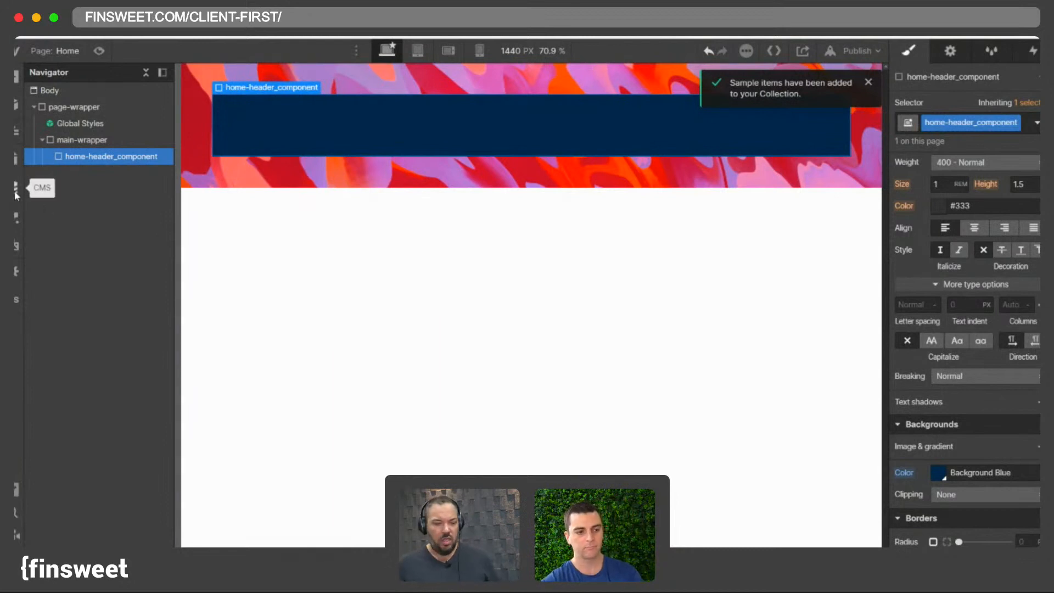
key("Delete")
left_click_drag(255, 161, 253, 162)
left_click(229, 172)
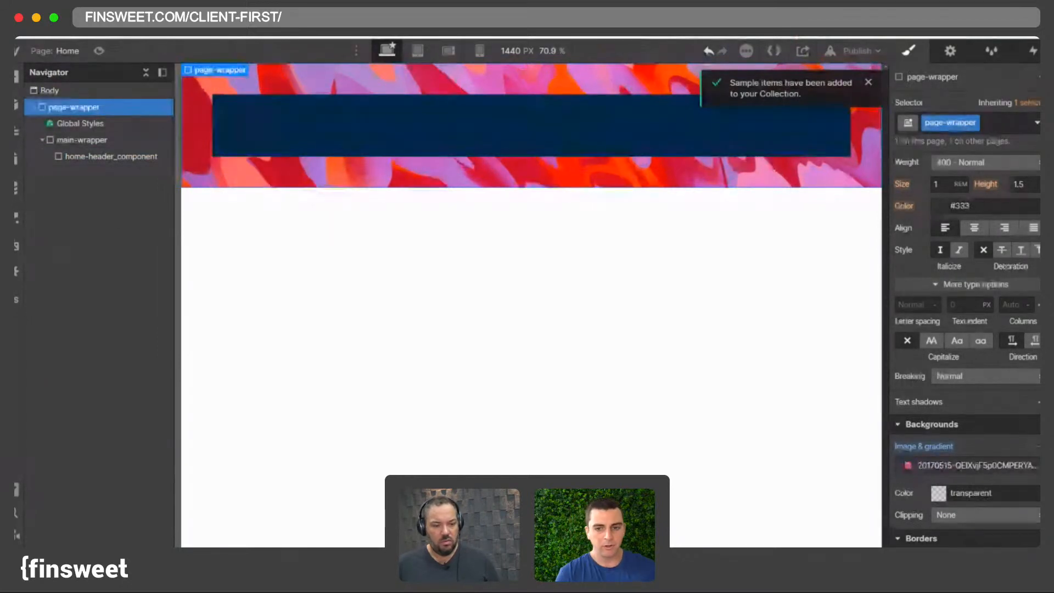
left_click_drag(255, 175, 253, 173)
left_click(16, 188)
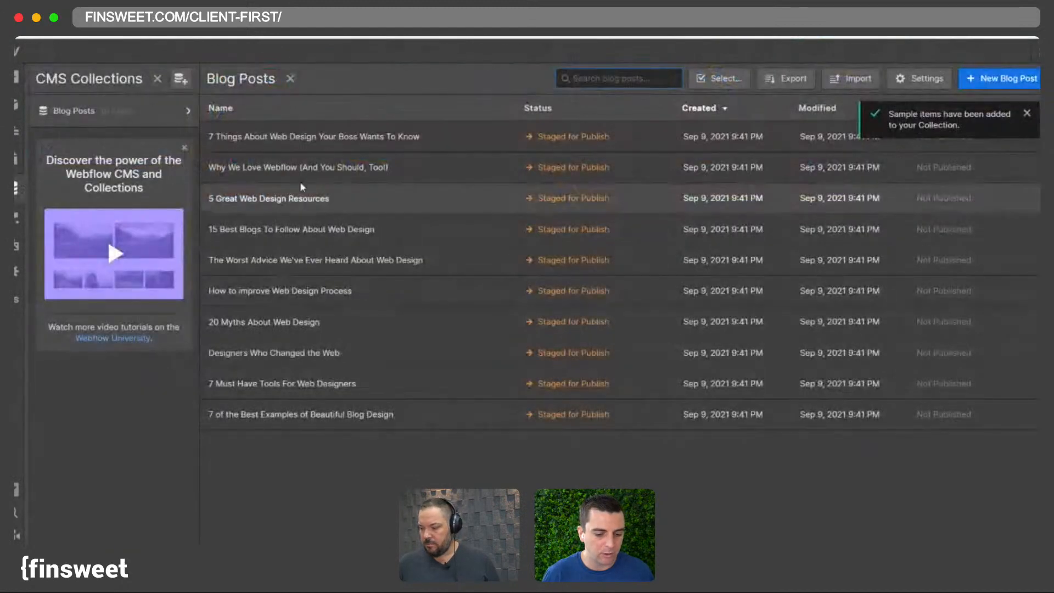
- Add an image field named Meme Icon to the Blog Posts collection and save the collection
left_click(532, 141)
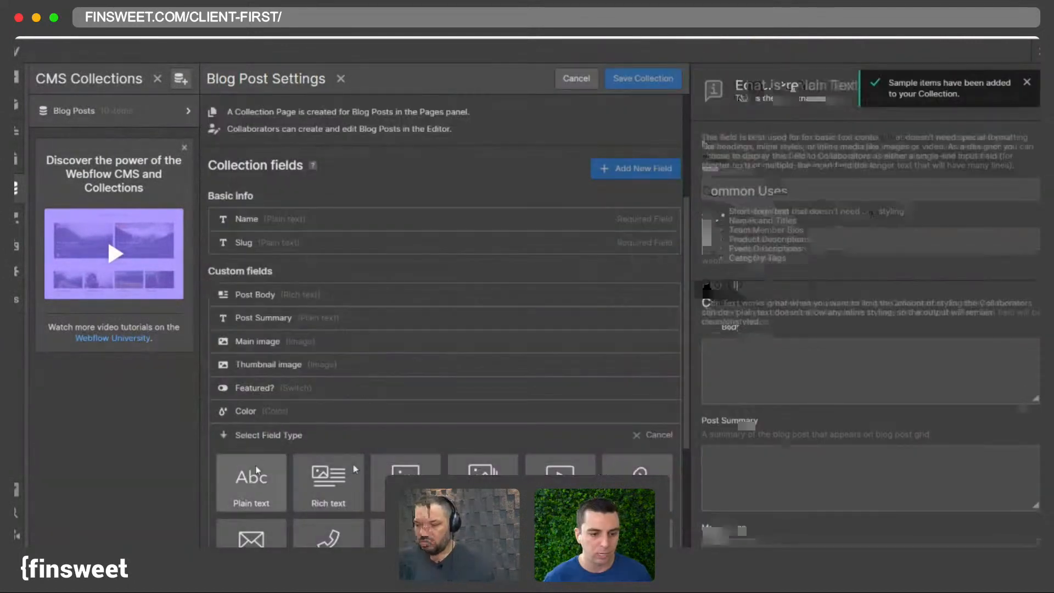
type("Main")
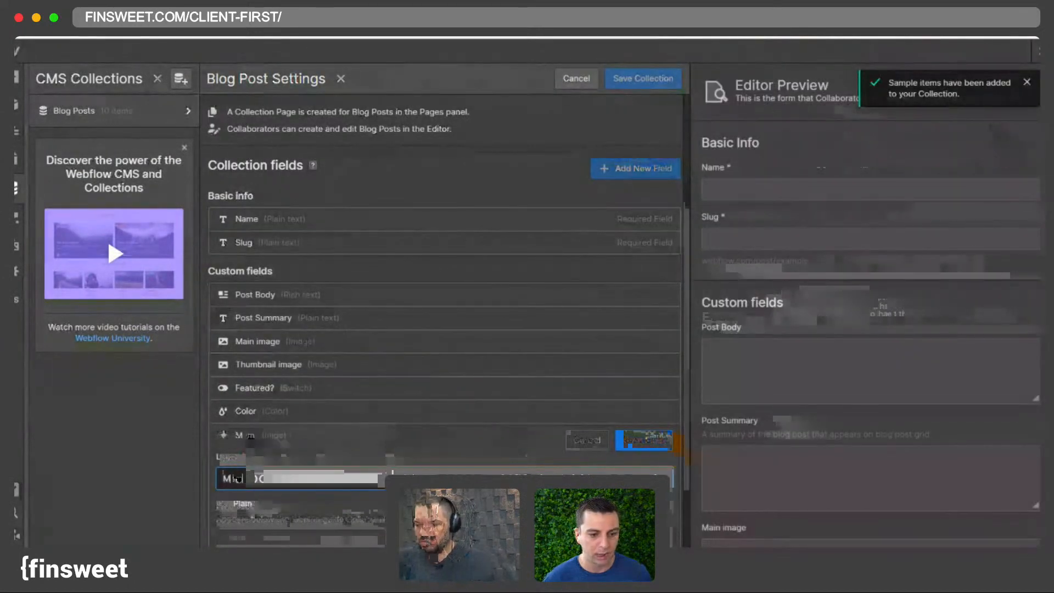
left_click(643, 440)
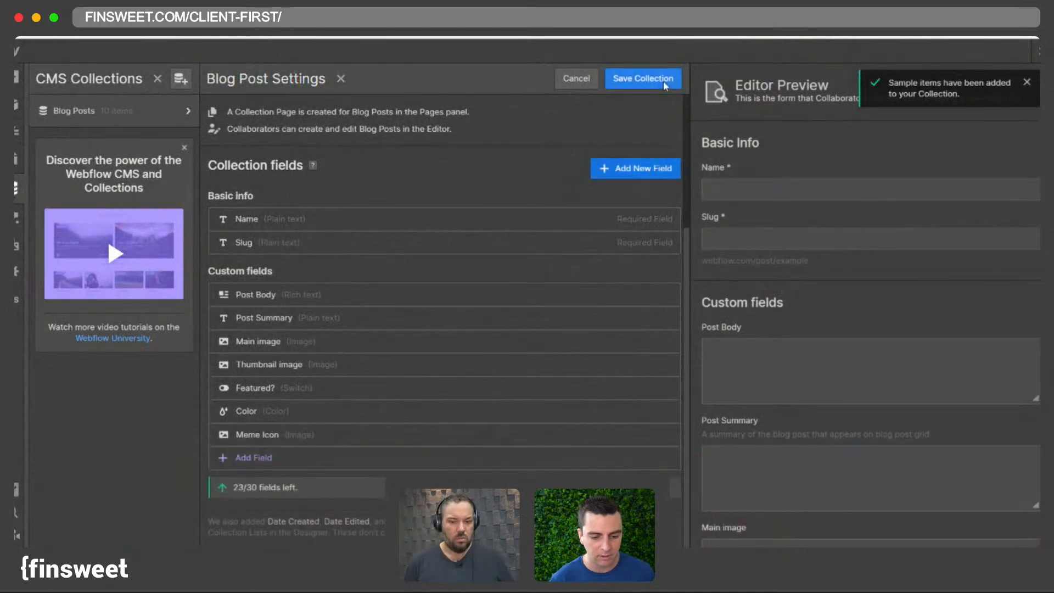
left_click(665, 82)
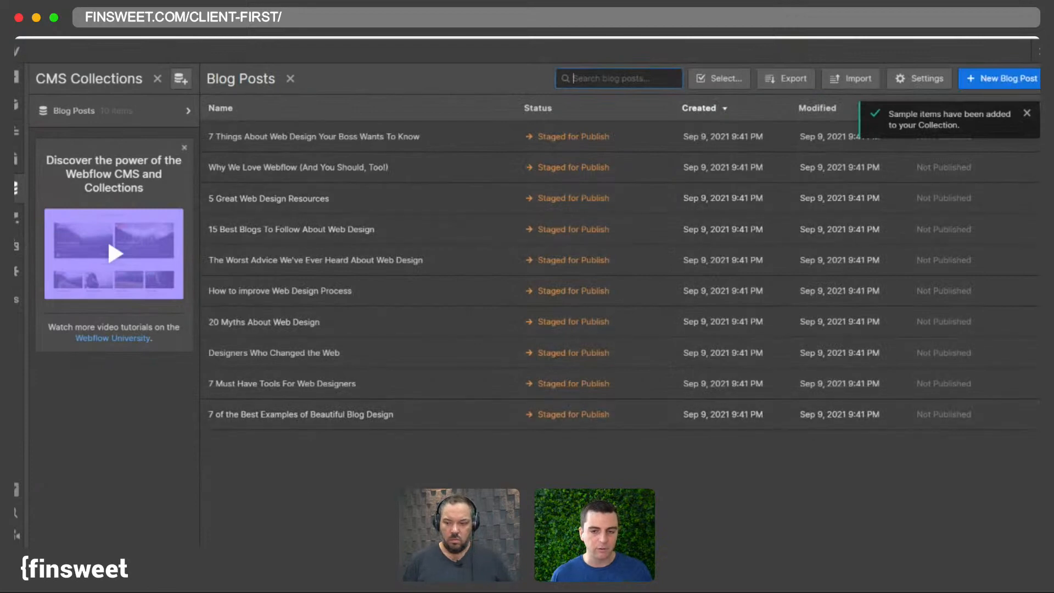
- Upload the mug image as the Meme Icon of the '7 Things About Web Design Your Boss Wants To Know' post
left_click(264, 542)
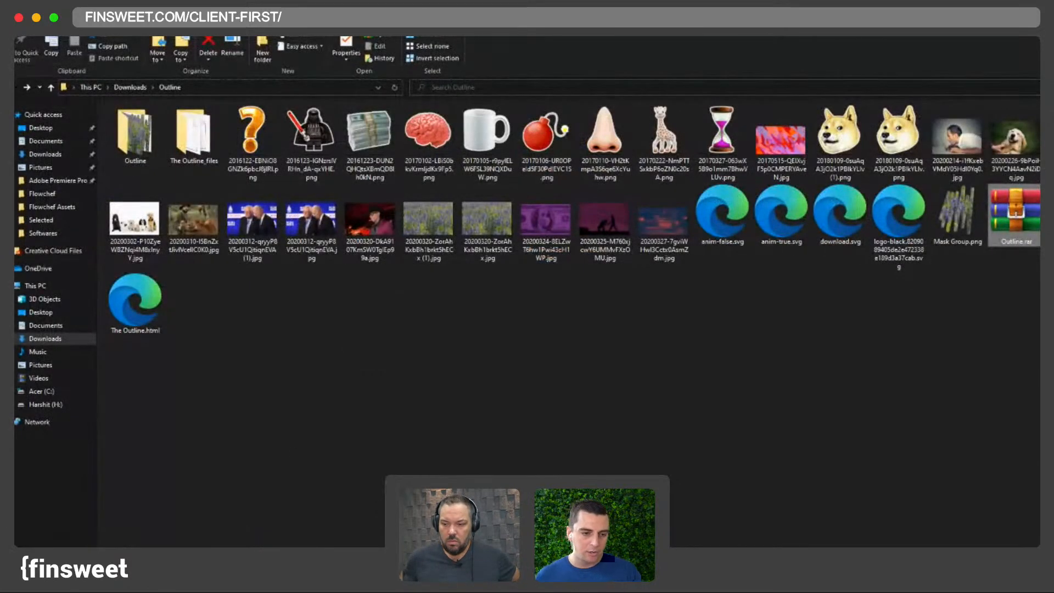
key("super+Down")
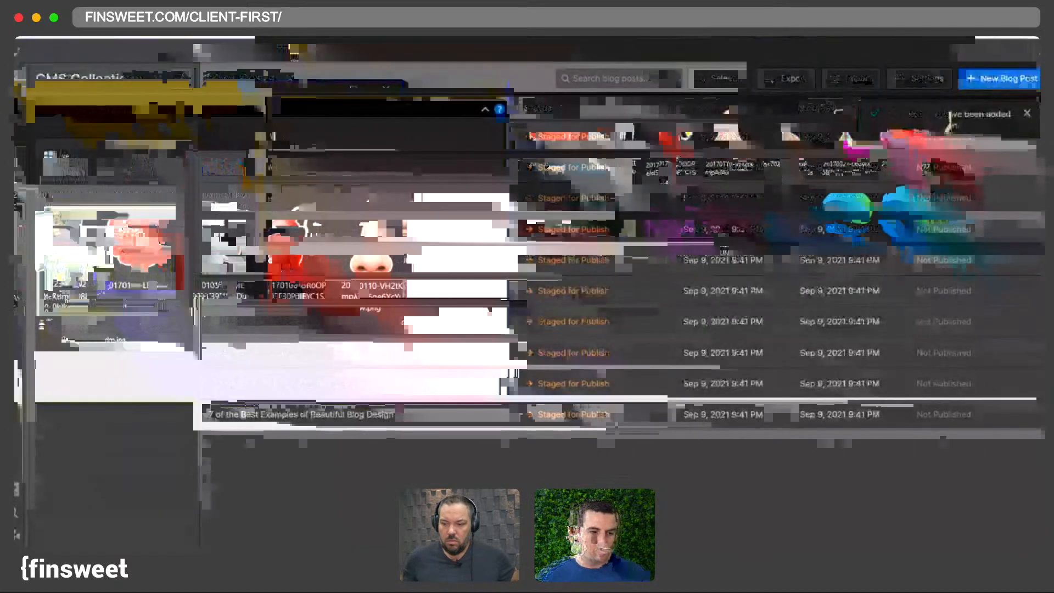
left_click(274, 136)
scroll(500, 362, "down", 5)
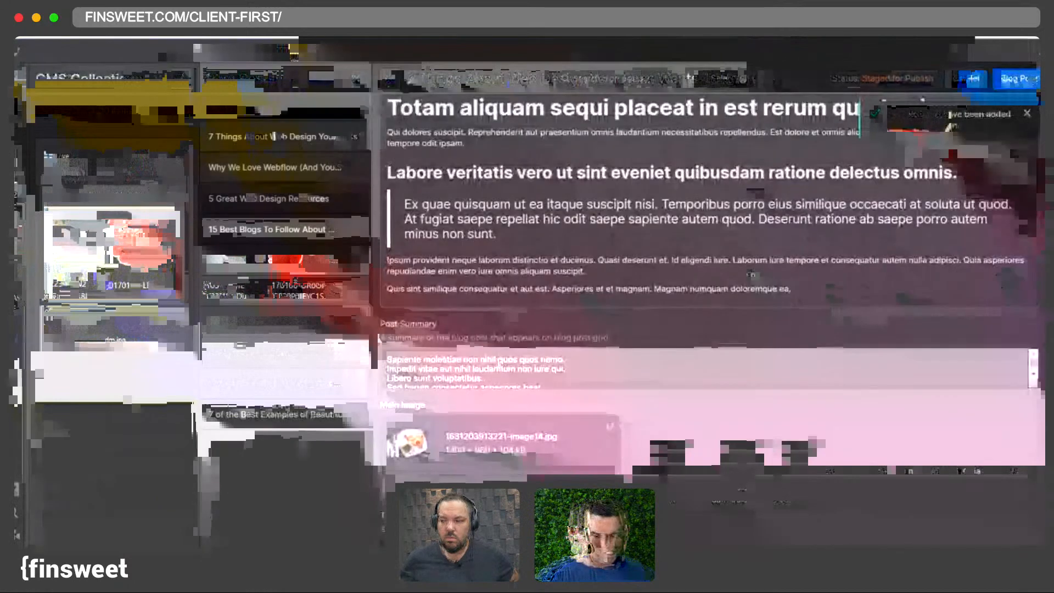
scroll(499, 363, "down", 7)
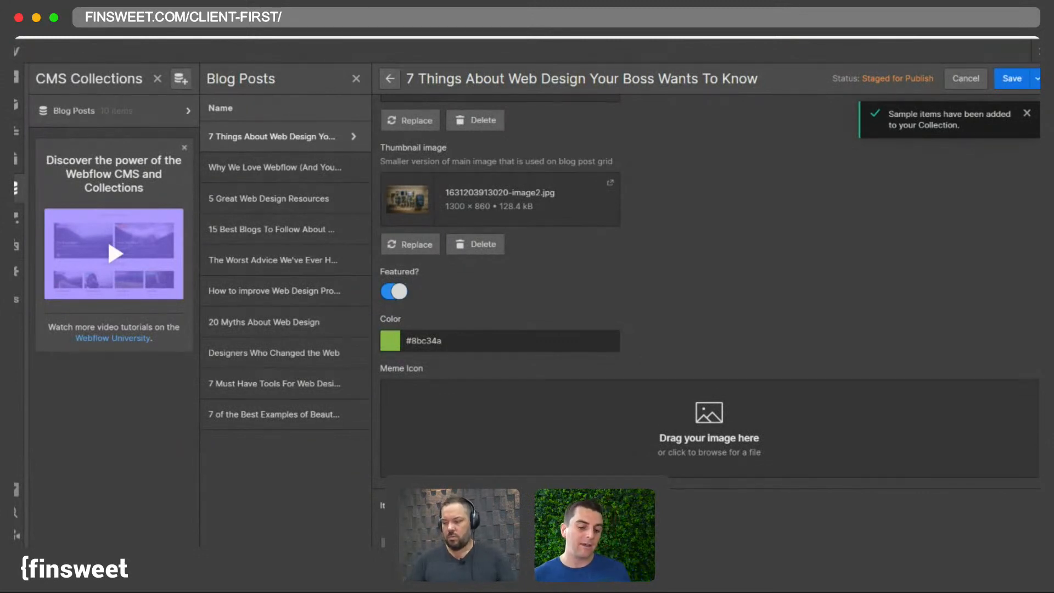
left_click_drag(17, 434, 622, 436)
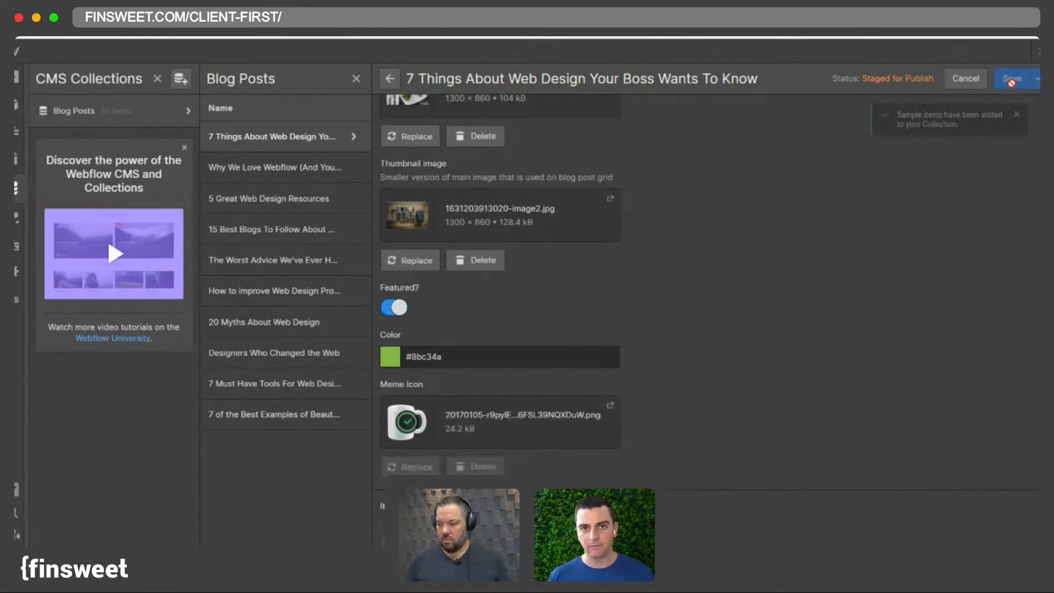
- Upload the doge image as the Meme Icon of the 'Why We Love Webflow (And You Should, Too!)' post and save it
left_click(252, 168)
scroll(708, 321, "down", 10)
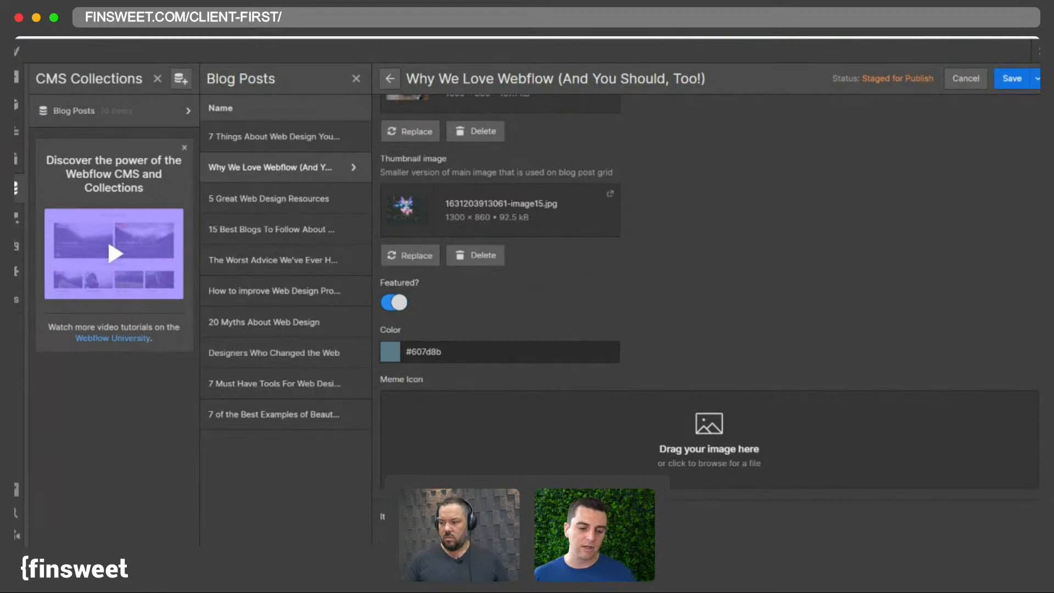
left_click_drag(535, 540, 525, 473)
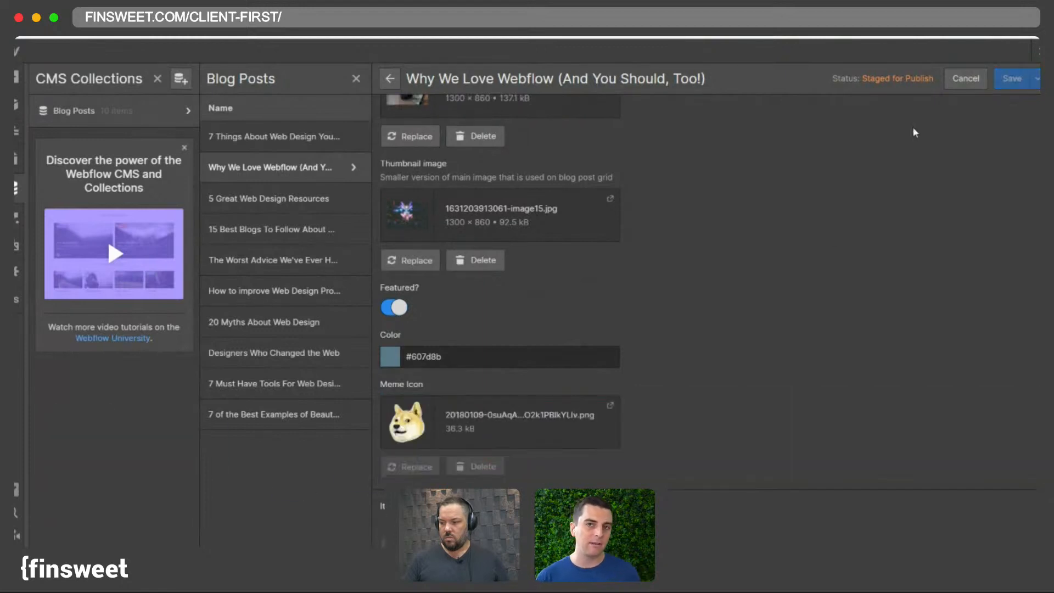
left_click(1012, 82)
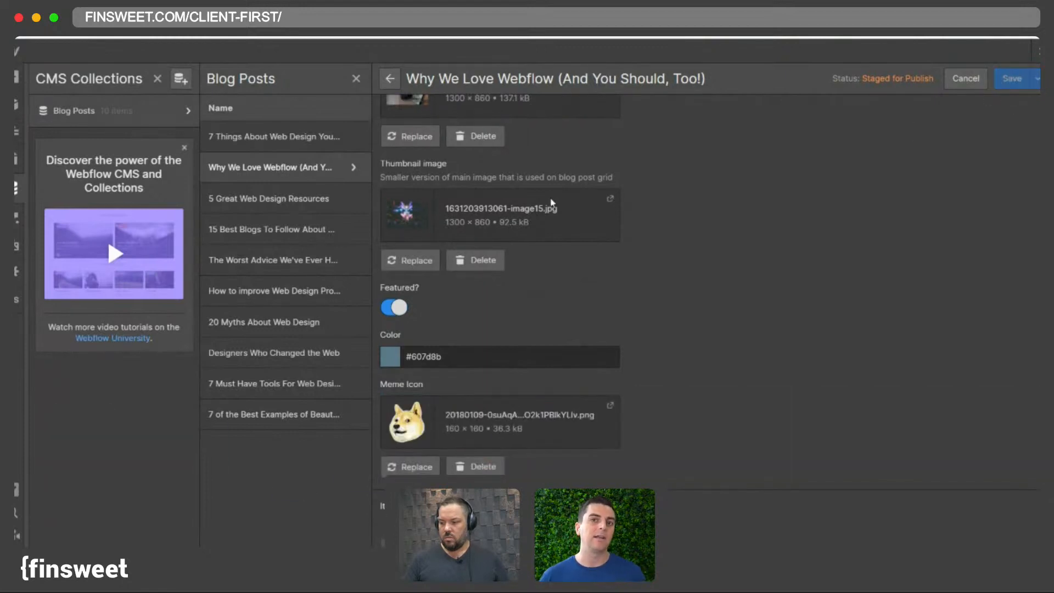
- Upload the money-stack image as the Meme Icon of the '5 Great Web Design Resources' post and save it
left_click(286, 200)
scroll(484, 349, "down", 5)
scroll(484, 349, "down", 2)
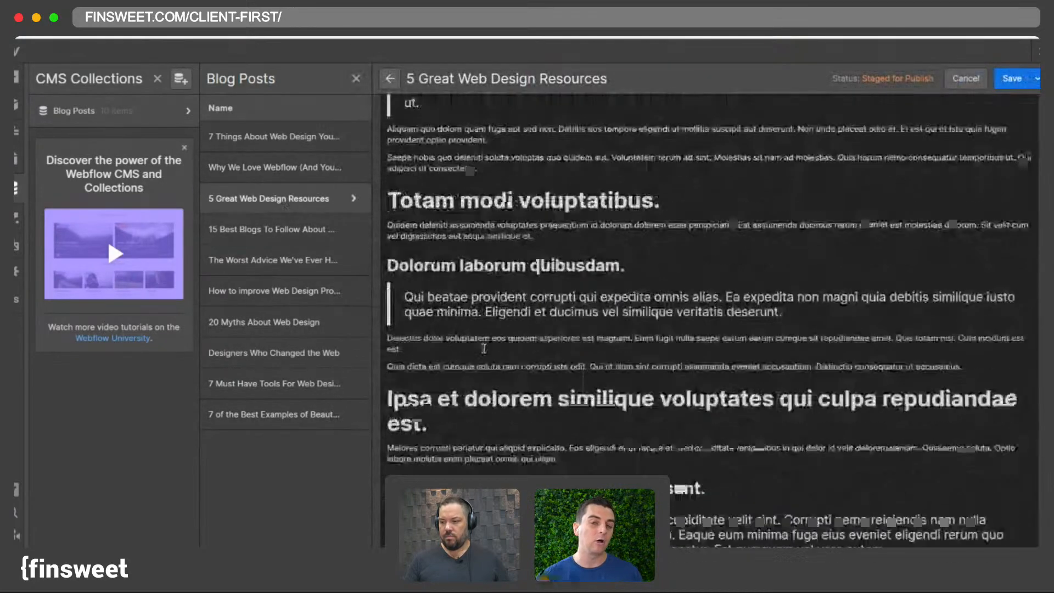
scroll(484, 349, "down", 15)
left_click_drag(714, 549, 636, 439)
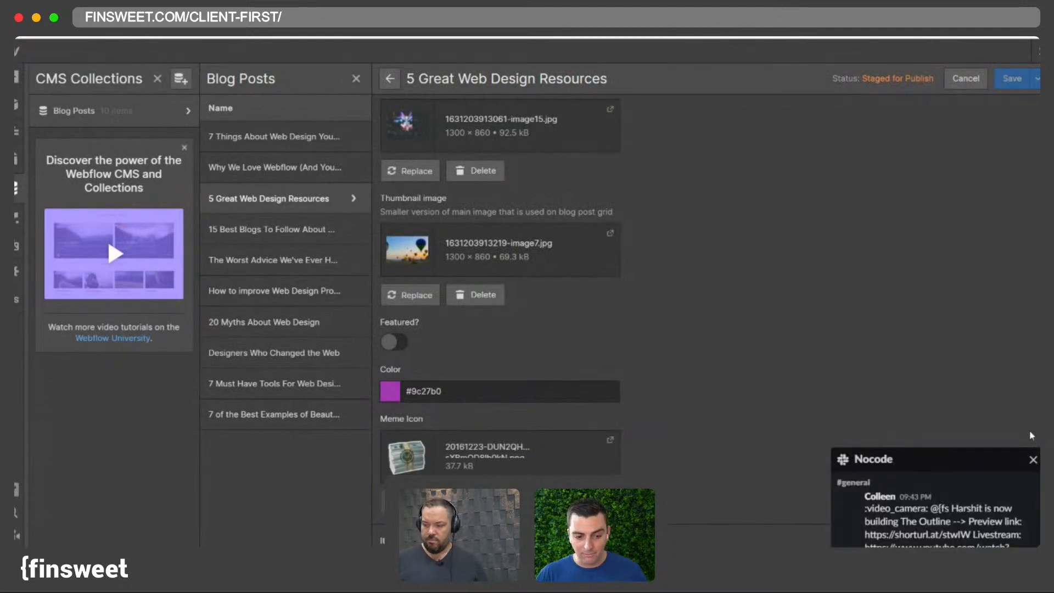
left_click(1032, 455)
left_click(1011, 80)
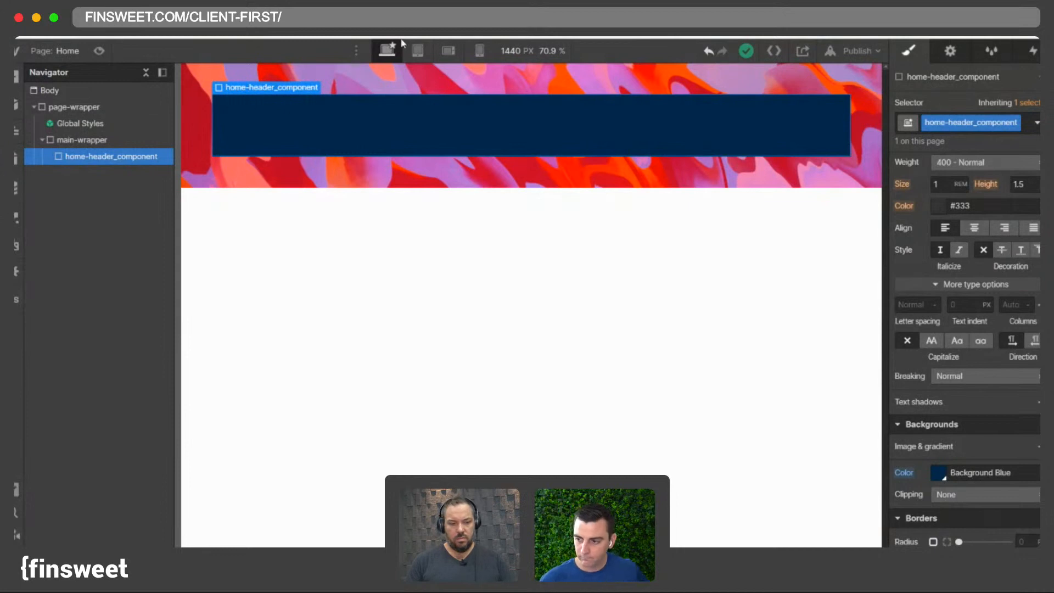
left_click(34, 107)
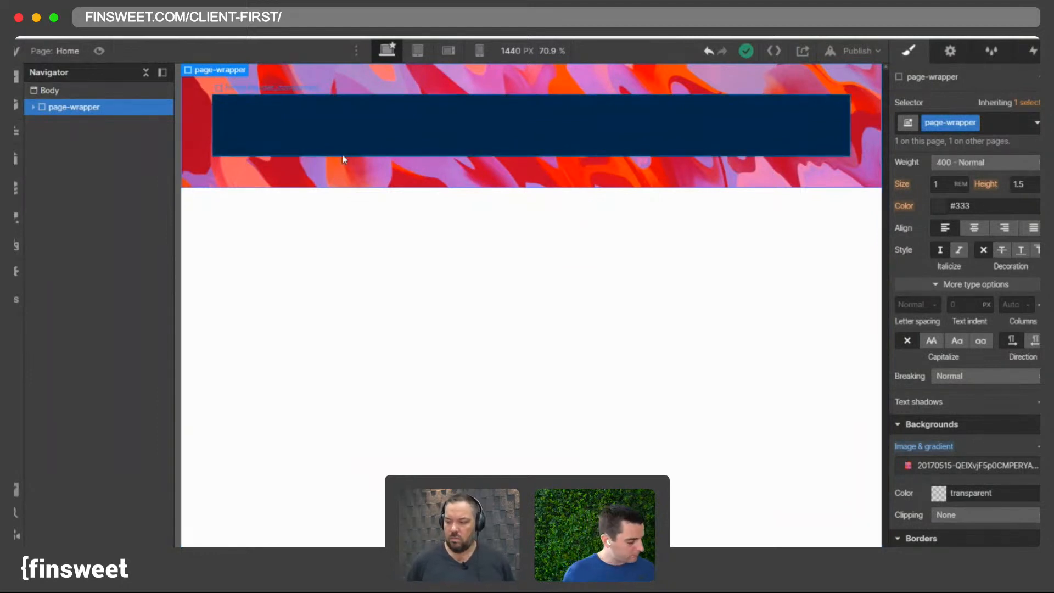
left_click(294, 193)
left_click(290, 181)
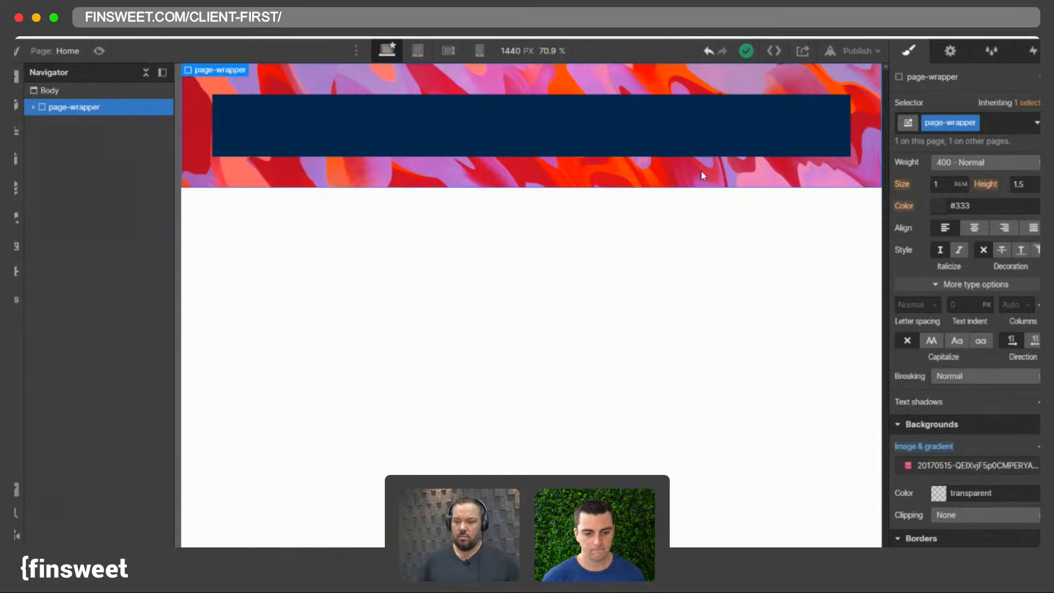
left_click(336, 152)
left_click(321, 163)
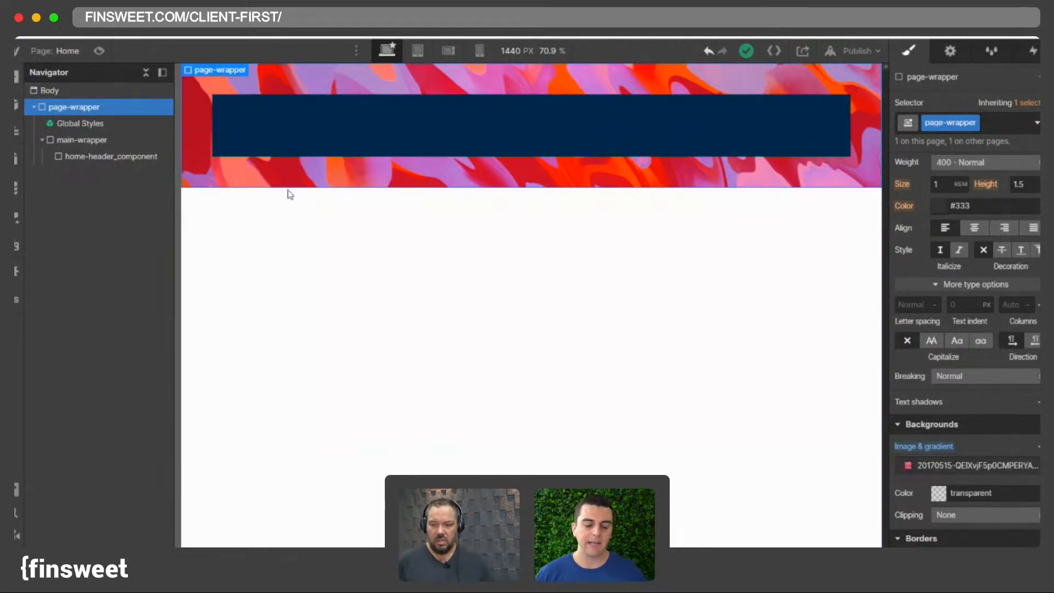
- Copy home-header_component and paste duplicates of it inside main-wrapper
left_click(234, 120)
key("ctrl+c")
key("ctrl+v")
key("ctrl+v")
key("ctrl+v")
key("ctrl+v")
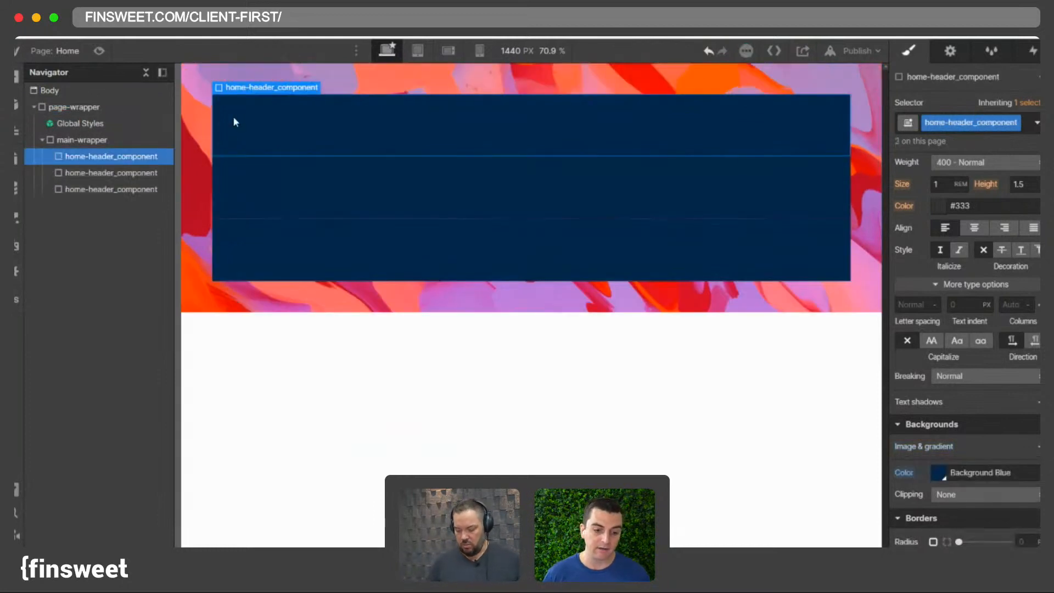
- Paste three more copies of home-header_component inside main-wrapper
key("ctrl+v")
key("ctrl+v")
key("ctrl+v")
key("ctrl+v")
key("ctrl+v")
key("ctrl+v")
key("ctrl+v")
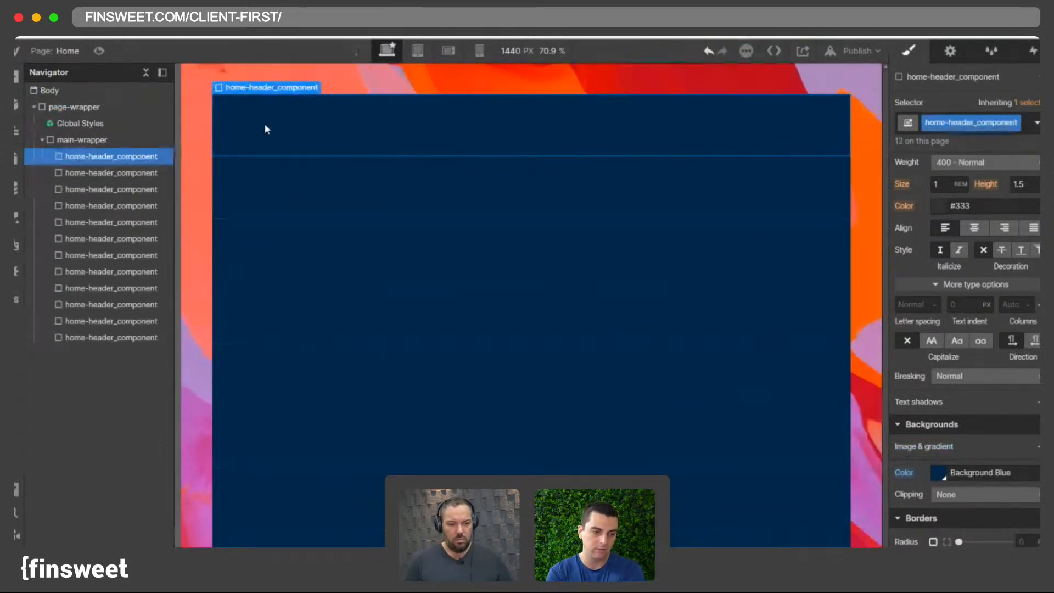
- Set the canvas preview width to 1440 px and examine the stacked header copies
key("super+equal")
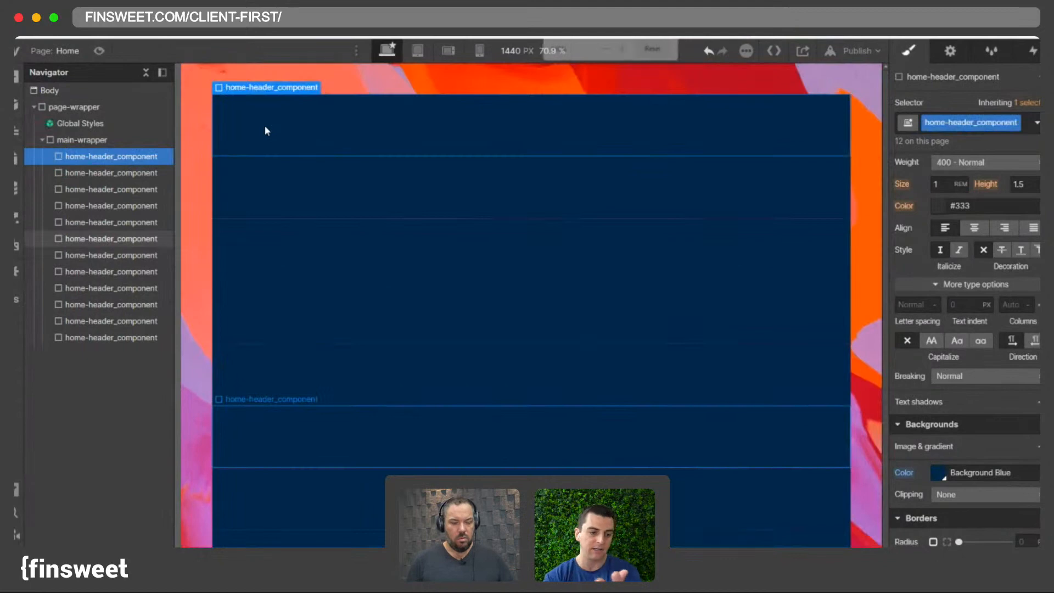
key("super+minus")
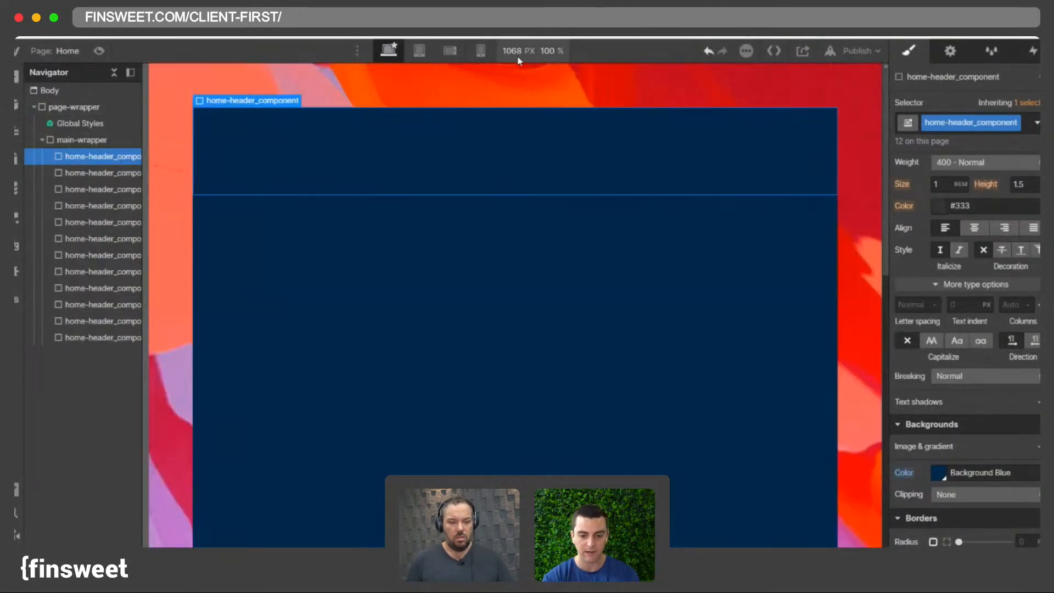
left_click(517, 53)
type("1440")
key("Return")
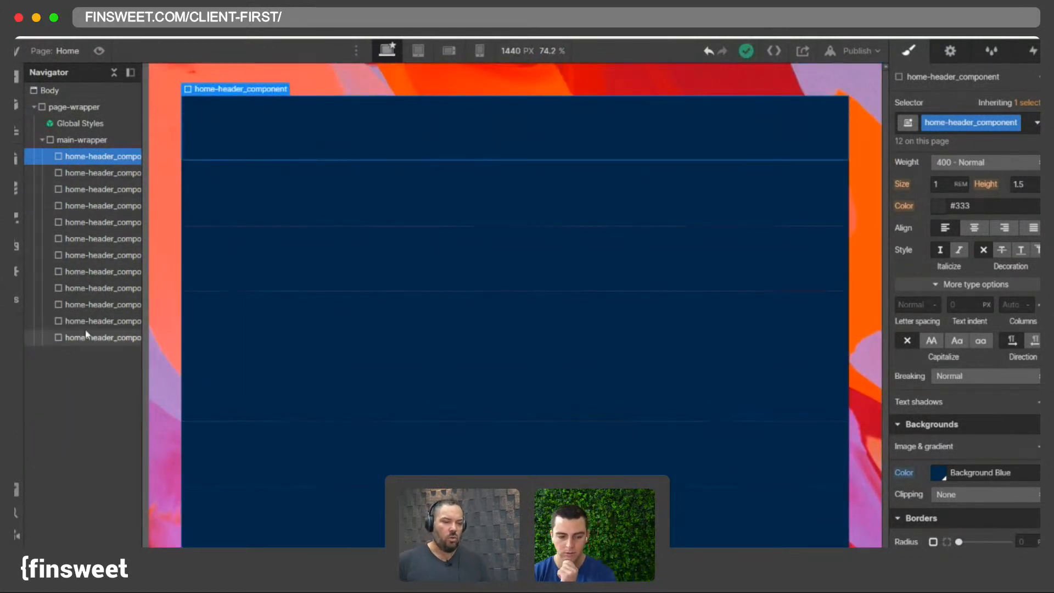
left_click(105, 255)
scroll(307, 227, "down", 1)
scroll(307, 227, "up", 9)
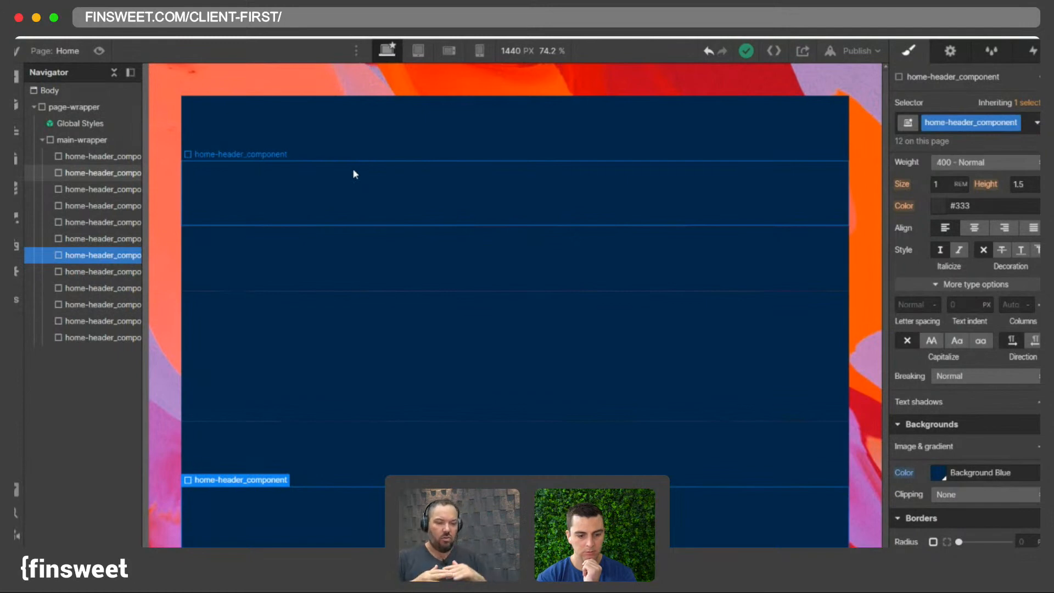
scroll(389, 202, "down", 5)
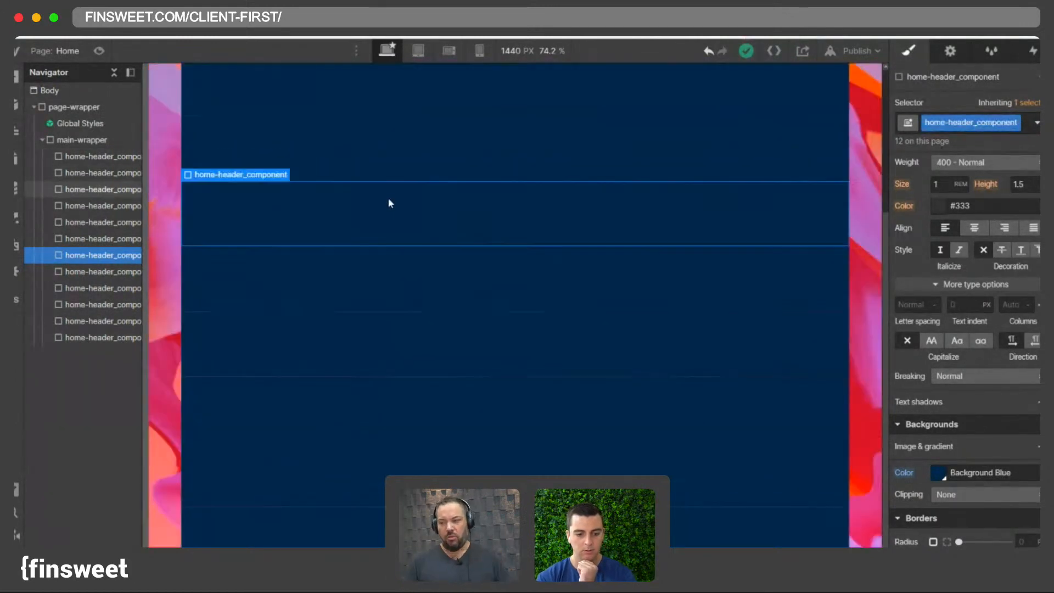
scroll(389, 202, "up", 5)
- Delete two header copies, then undo the recent changes back to the original headers
key("ctrl+plus")
key("Delete")
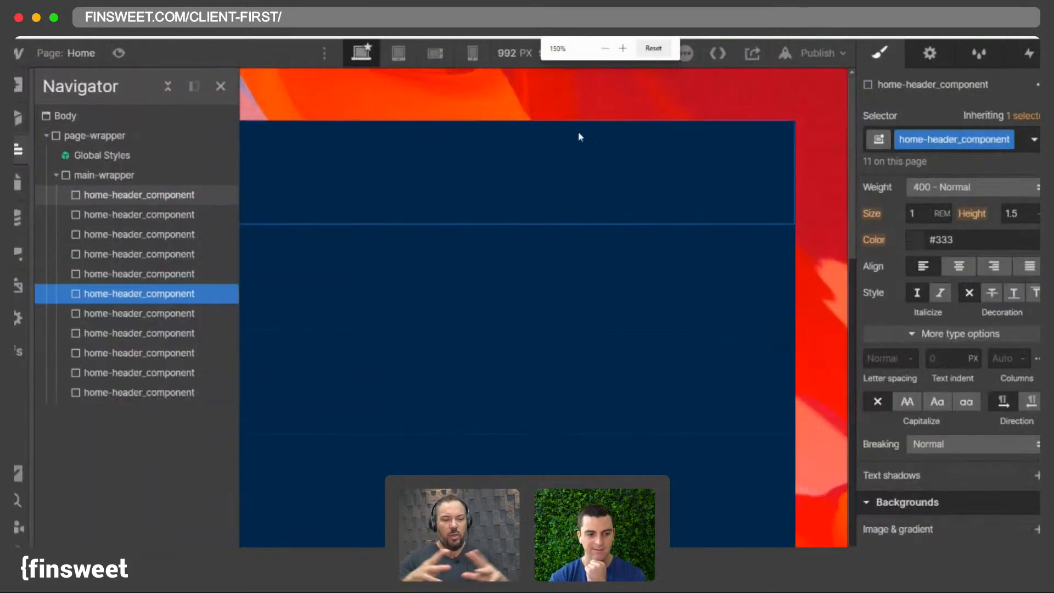
key("Delete")
key("ctrl+minus")
left_click(710, 52)
left_click(710, 53)
left_click(709, 52)
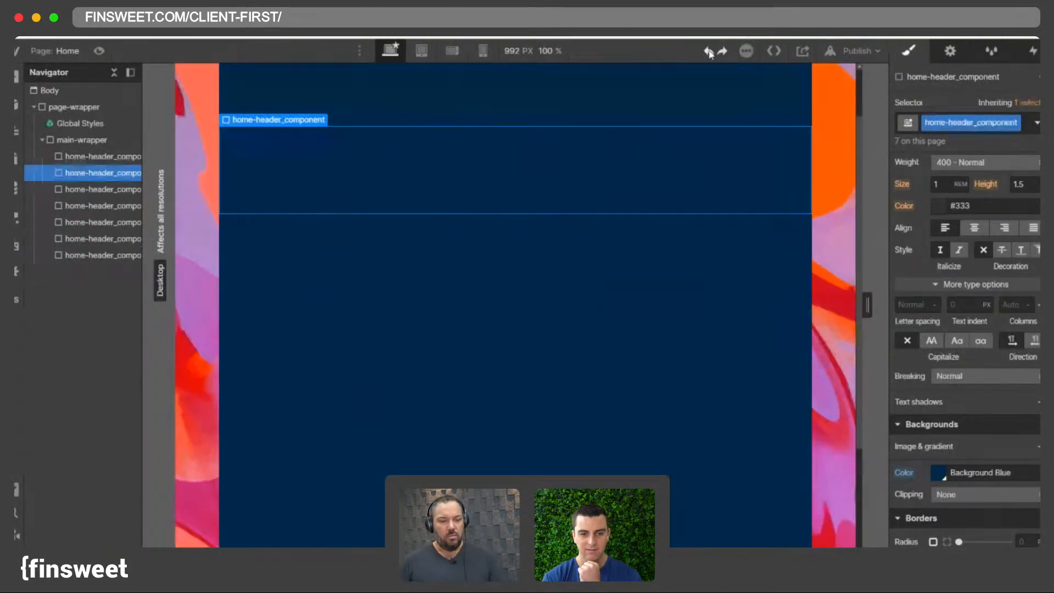
left_click(710, 53)
left_click(709, 53)
left_click(710, 53)
left_click(710, 52)
left_click(710, 53)
left_click(710, 53)
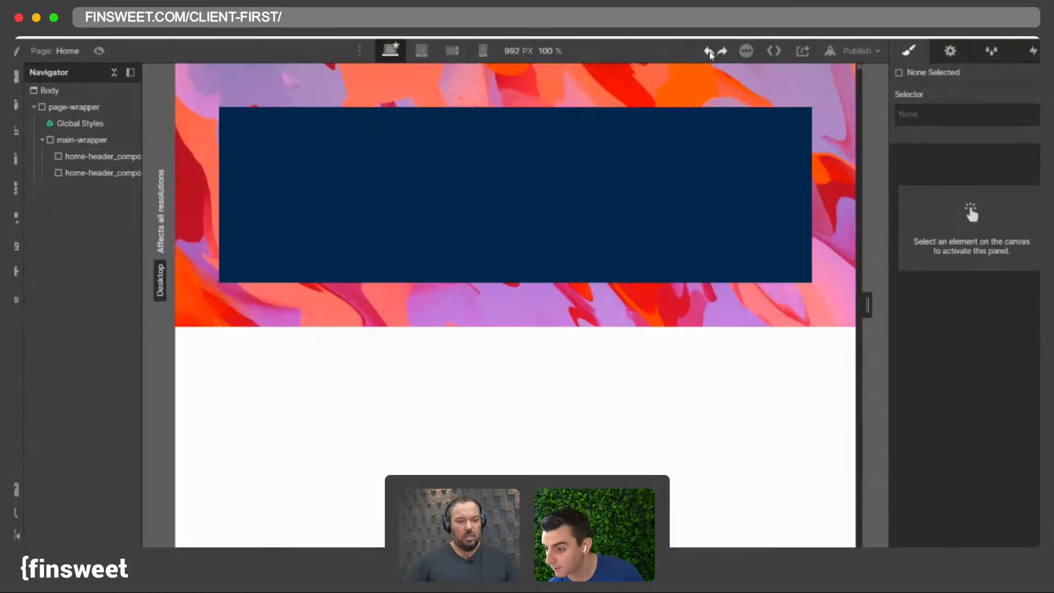
- Select home-header_component and duplicate it repeatedly, undoing the last three duplicates
left_click(537, 143)
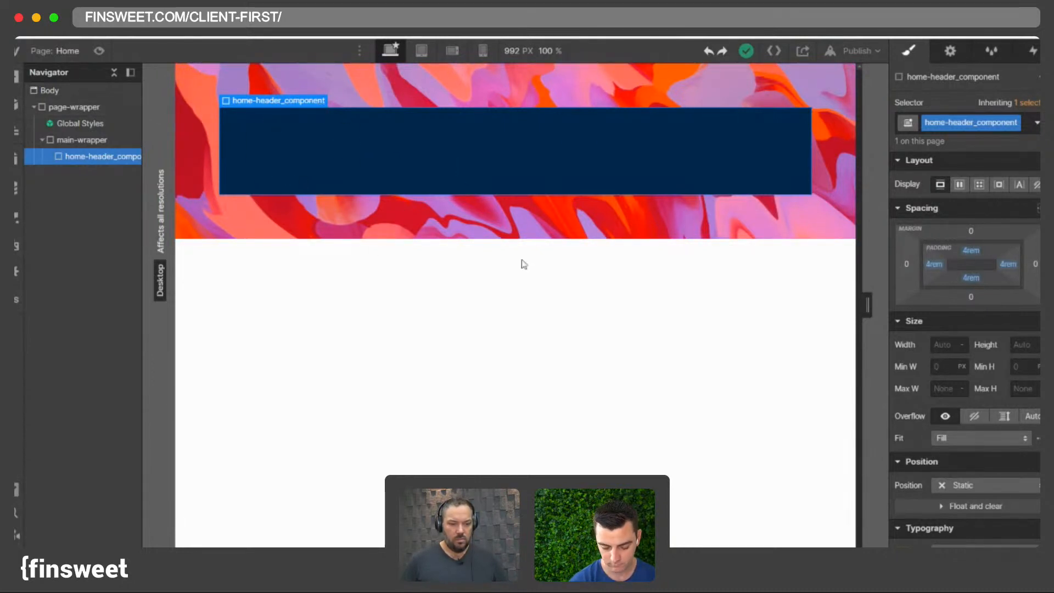
key("super+d")
key("super+d")
key("super+d")
key("super+d")
key("super+d")
key("super+d")
key("super+d")
key("super+d")
key("super+d")
key("super+d")
key("super+d")
key("super+d")
key("super+d")
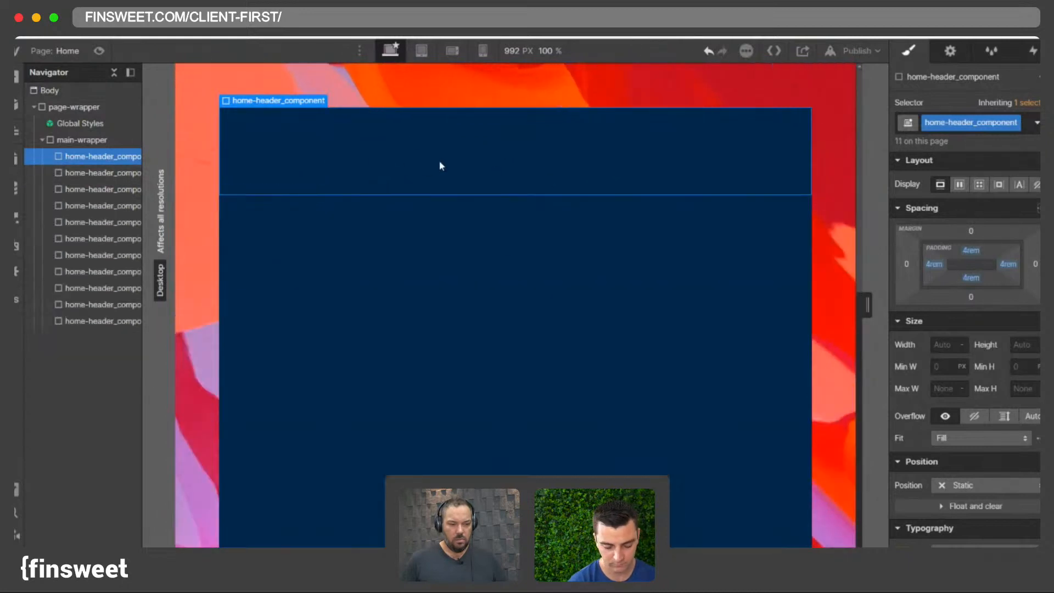
key("super+d")
key("super+d")
key("super+d")
key("super+d")
key("super+d")
key("super+d")
key("super+d")
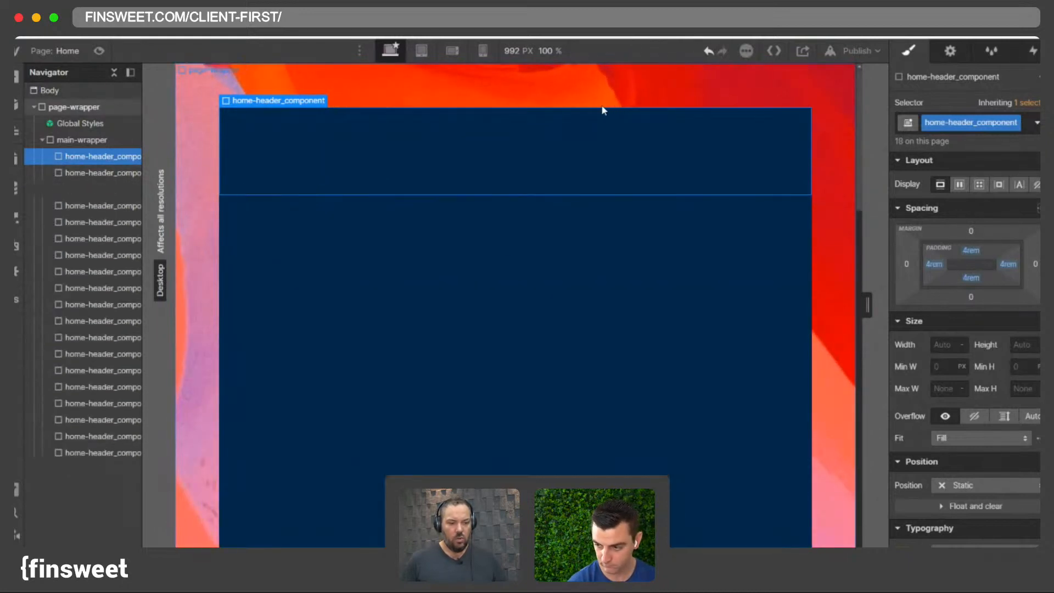
key("super+d")
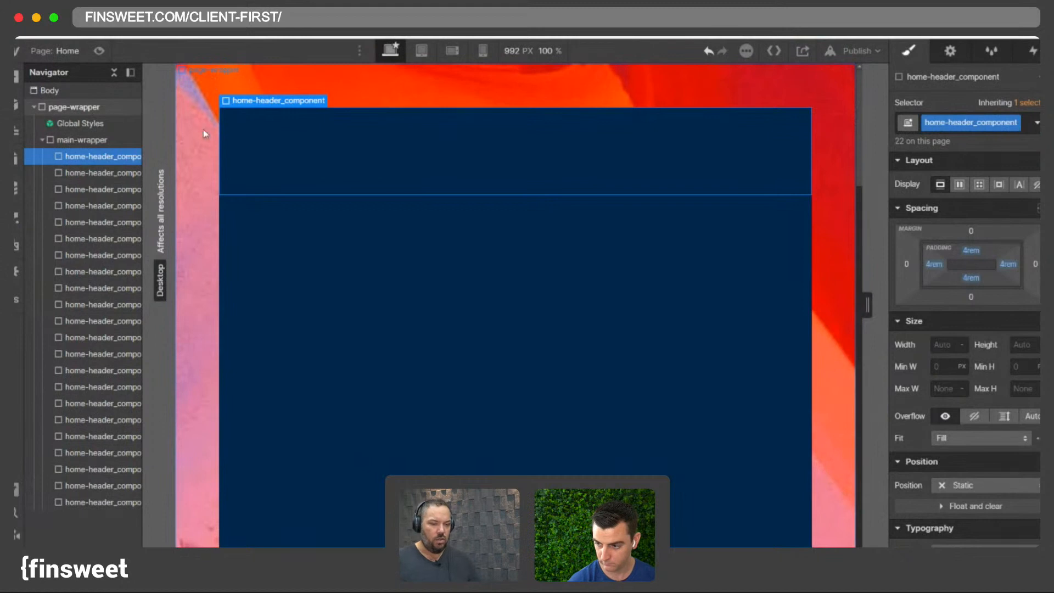
key("super+z")
key("super+z")
key("super+z")
key("super+z")
key("super+z")
key("super+z")
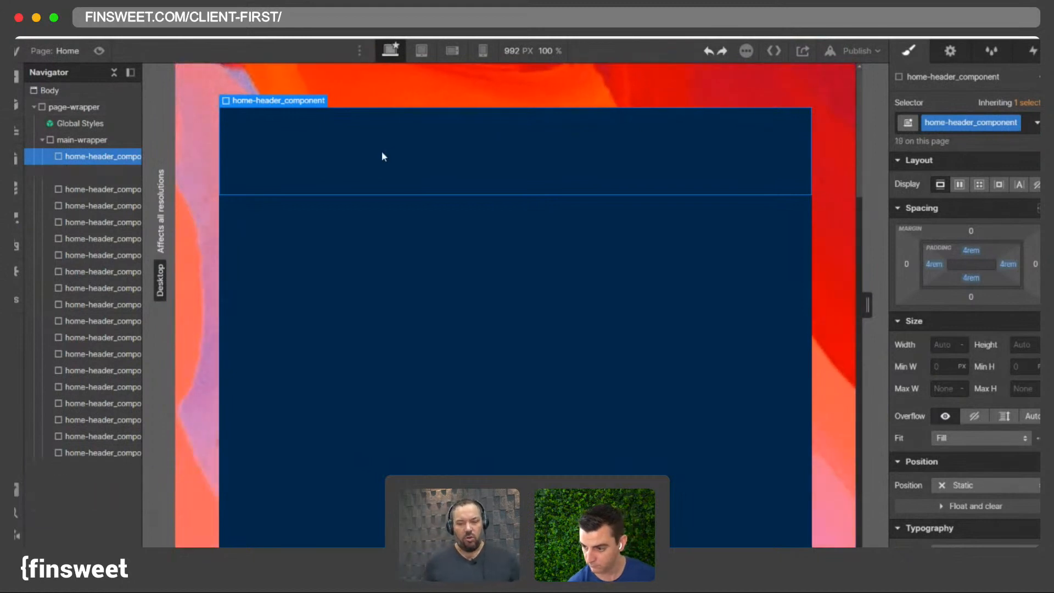
- Scroll through the stacked header copies to examine how the page background behaves
scroll(419, 168, "down", 5)
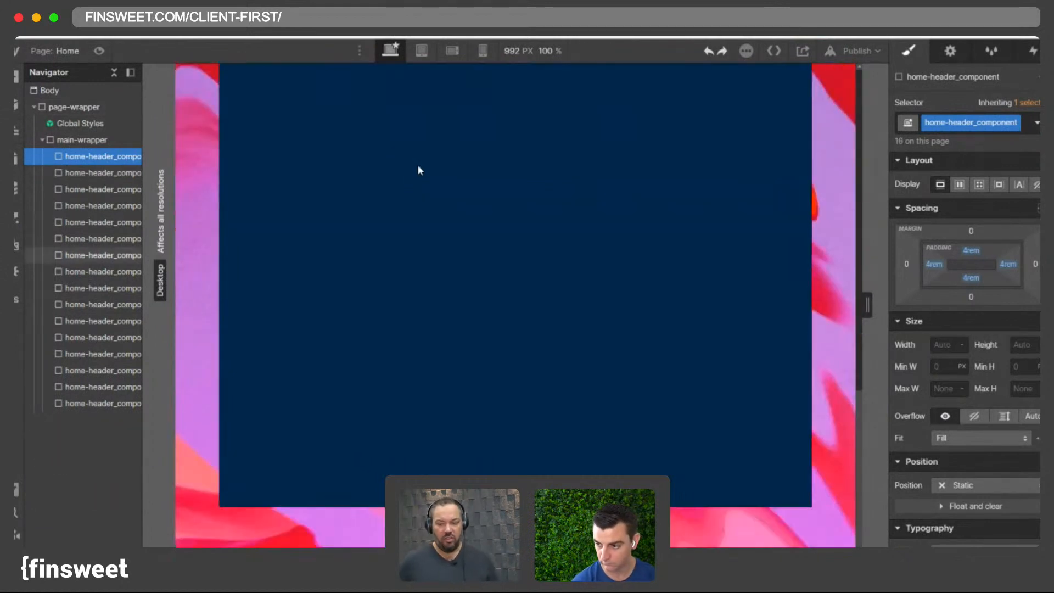
scroll(418, 167, "up", 2)
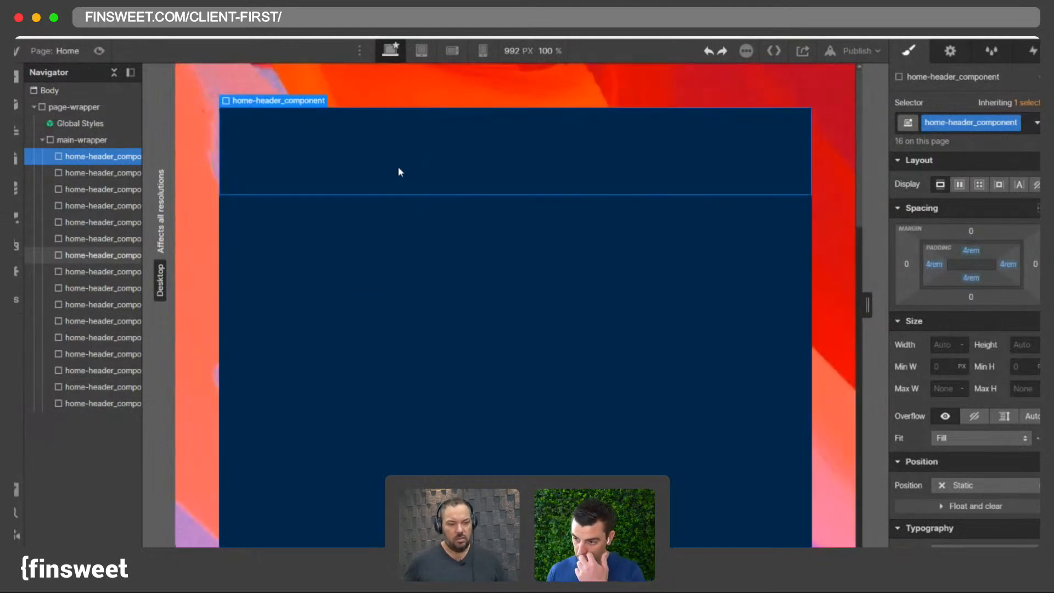
scroll(801, 228, "down", 5)
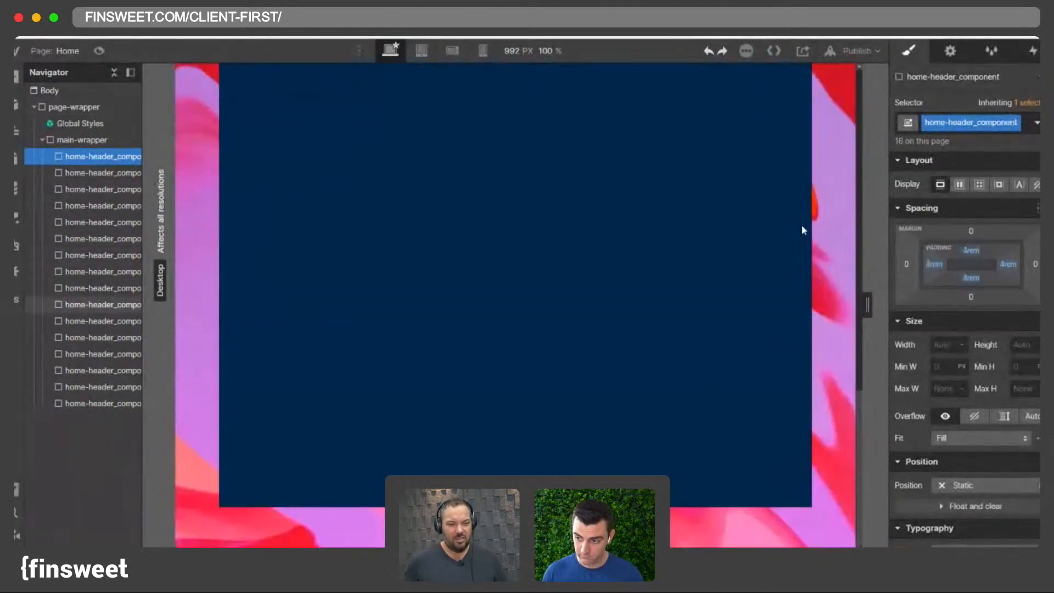
scroll(828, 269, "up", 5)
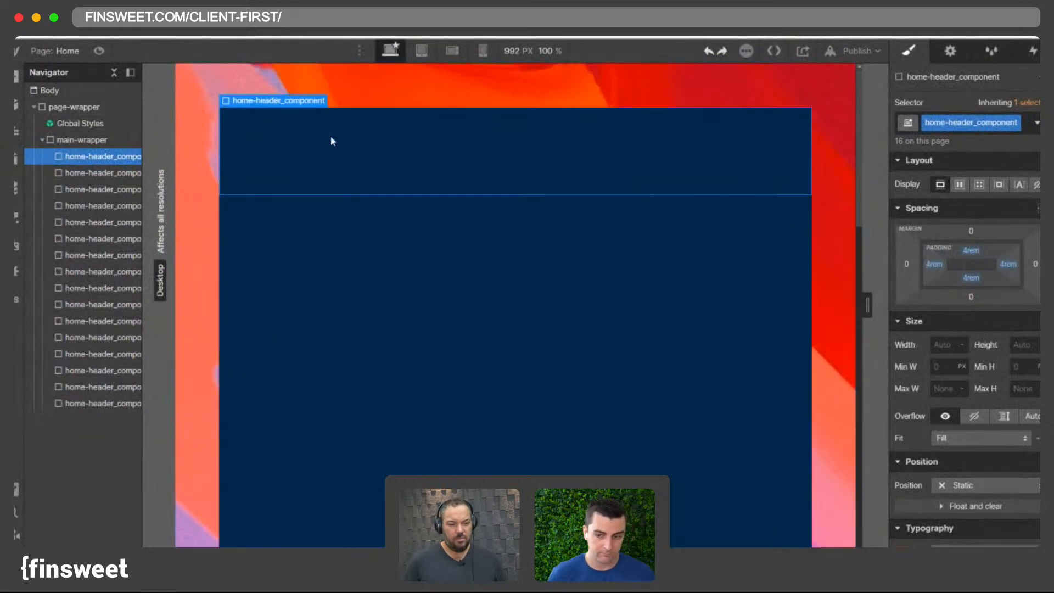
left_click(339, 265)
left_click(336, 307)
left_click(347, 230)
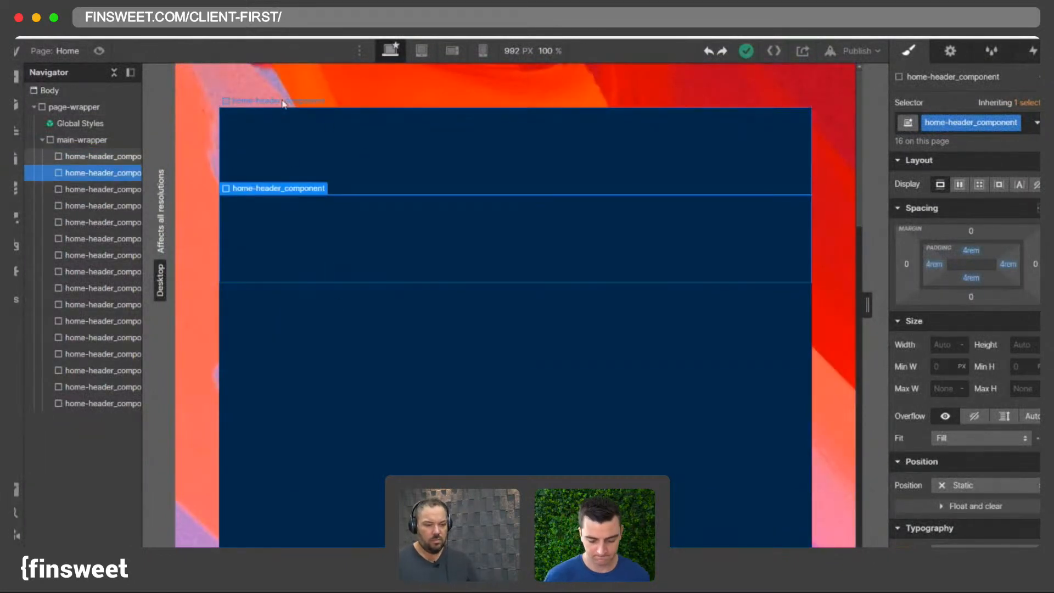
scroll(255, 165, "down", 8)
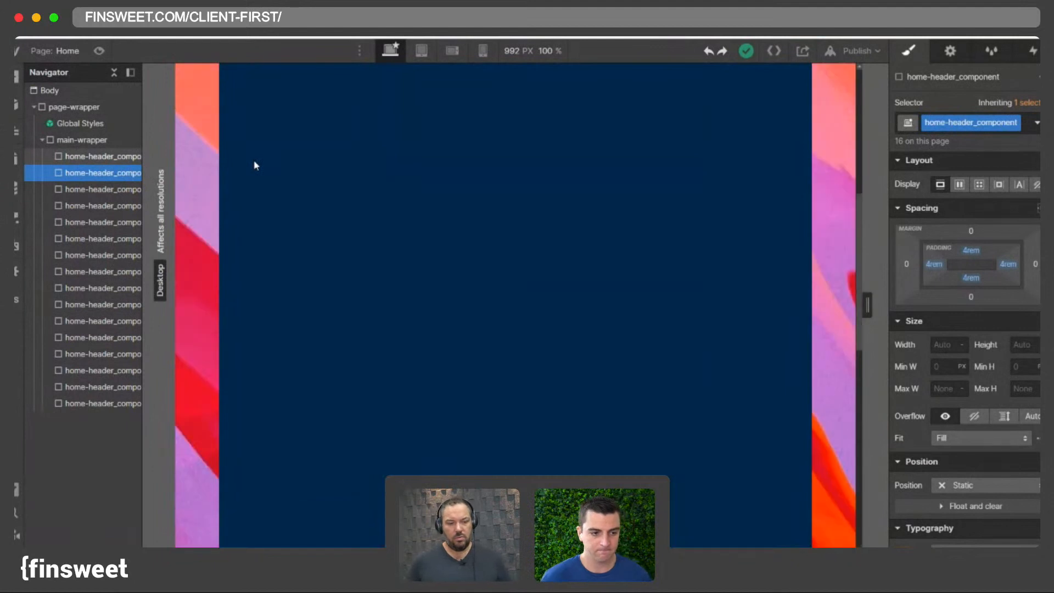
scroll(253, 160, "up", 8)
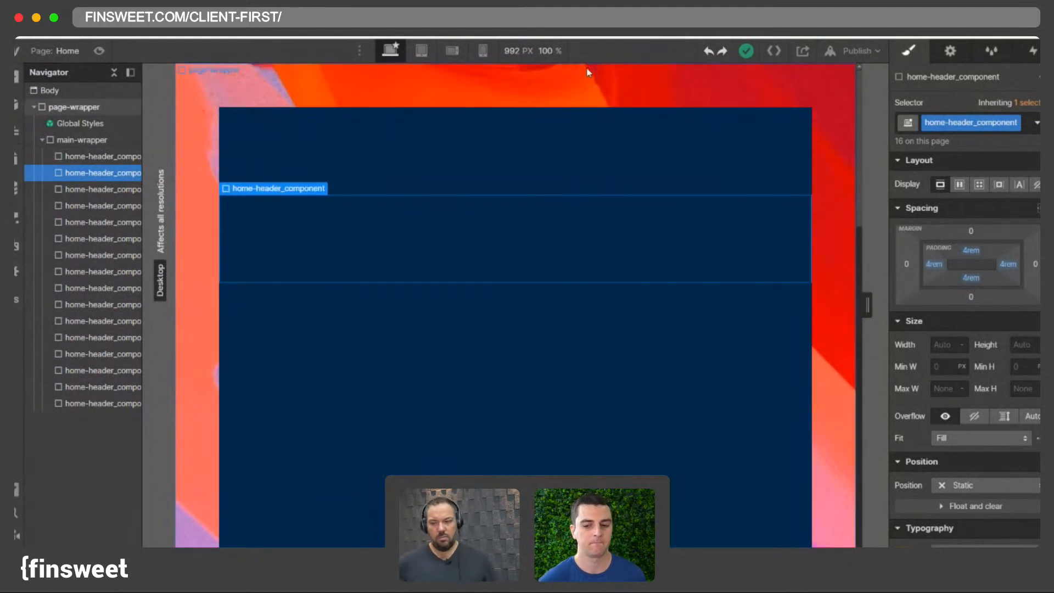
- Select page-wrapper and try the different tile options for its background image
left_click(66, 107)
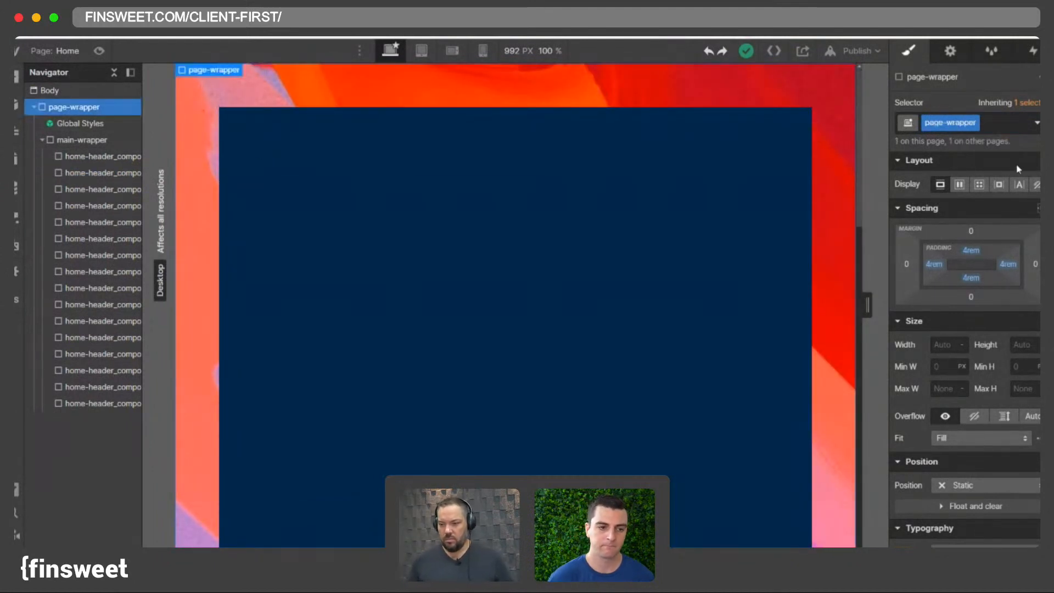
scroll(961, 219, "down", 5)
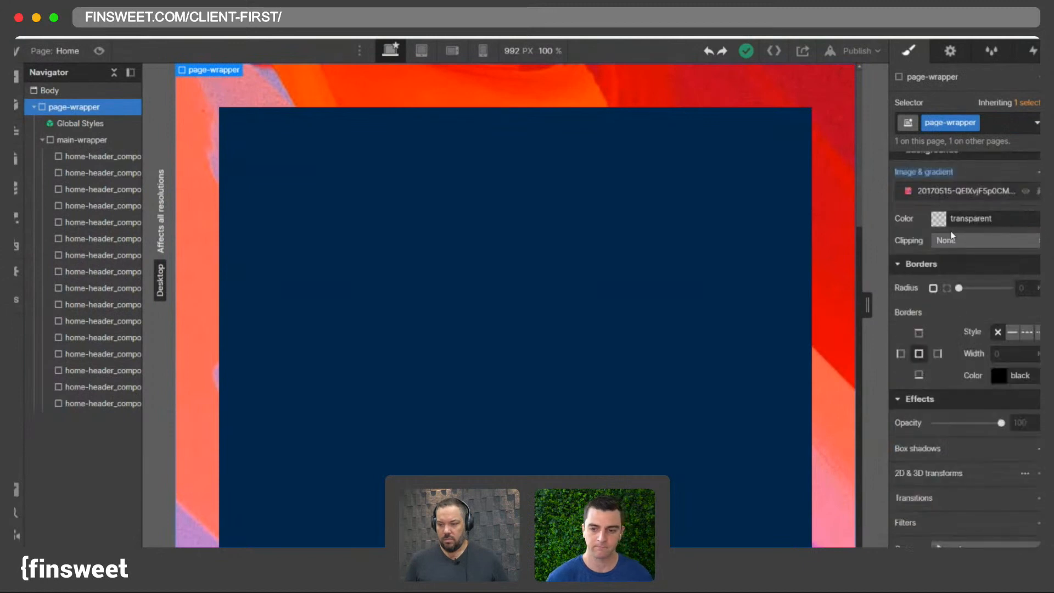
left_click(972, 190)
left_click(1003, 437)
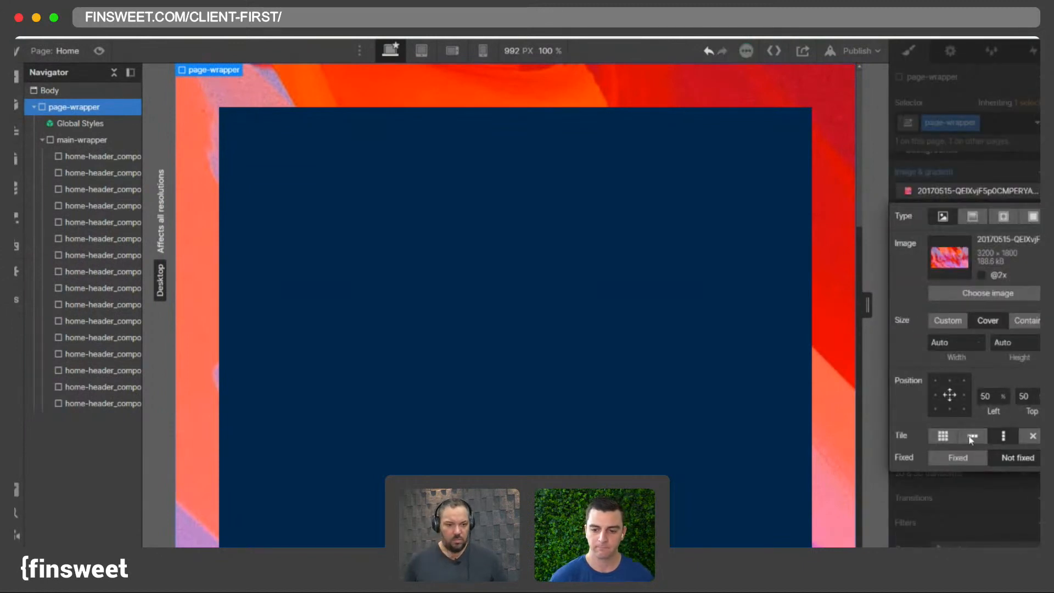
left_click(972, 436)
left_click(947, 439)
left_click(1030, 437)
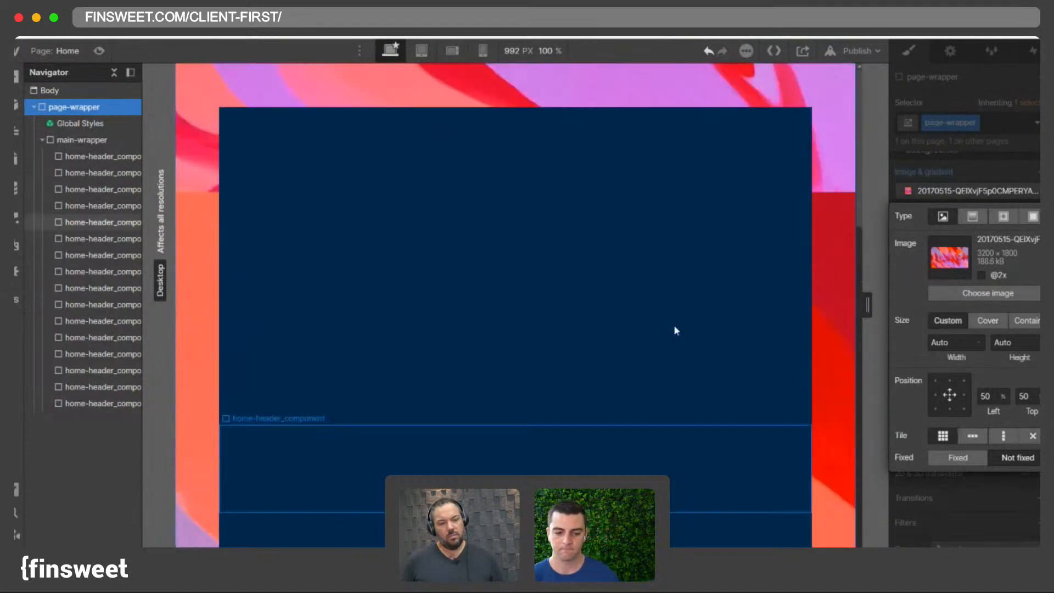
scroll(749, 304, "down", 5)
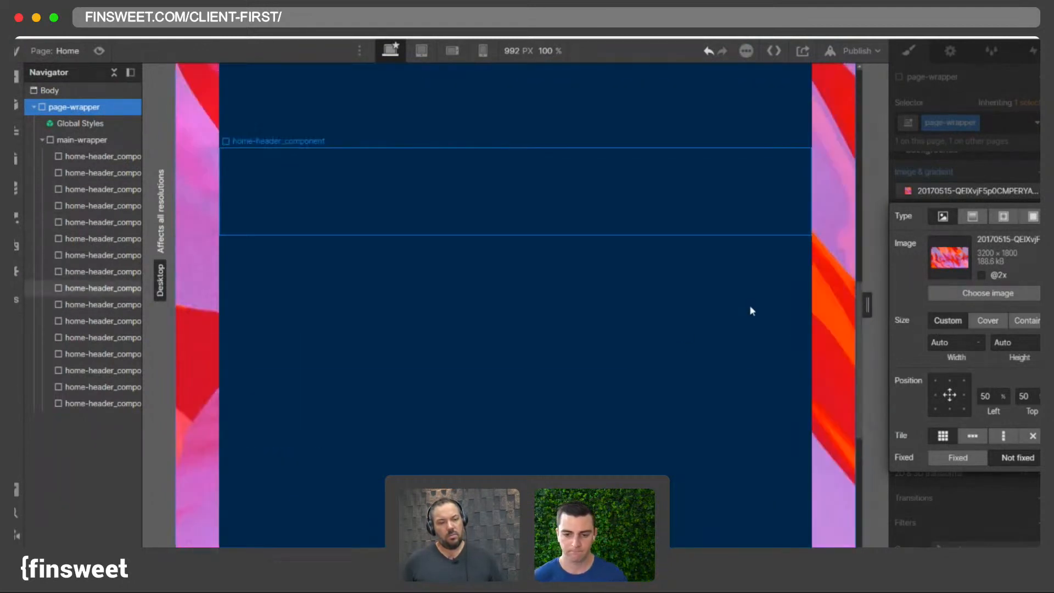
scroll(439, 274, "up", 12)
scroll(226, 239, "down", 8)
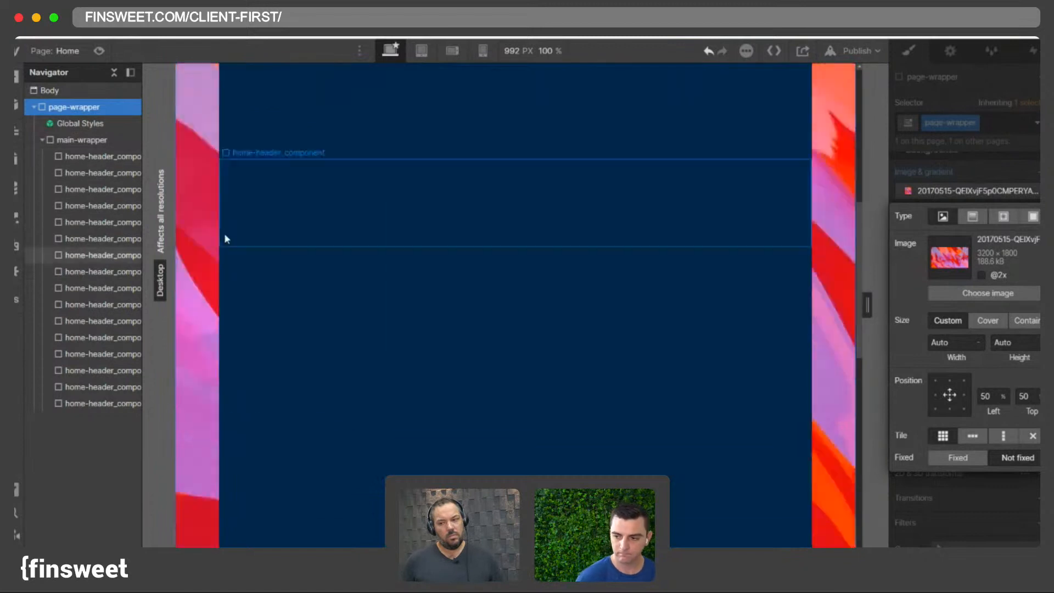
scroll(225, 238, "up", 3)
- Set page-wrapper's background image to top-center without tiling, then remove the background image
left_click(1032, 435)
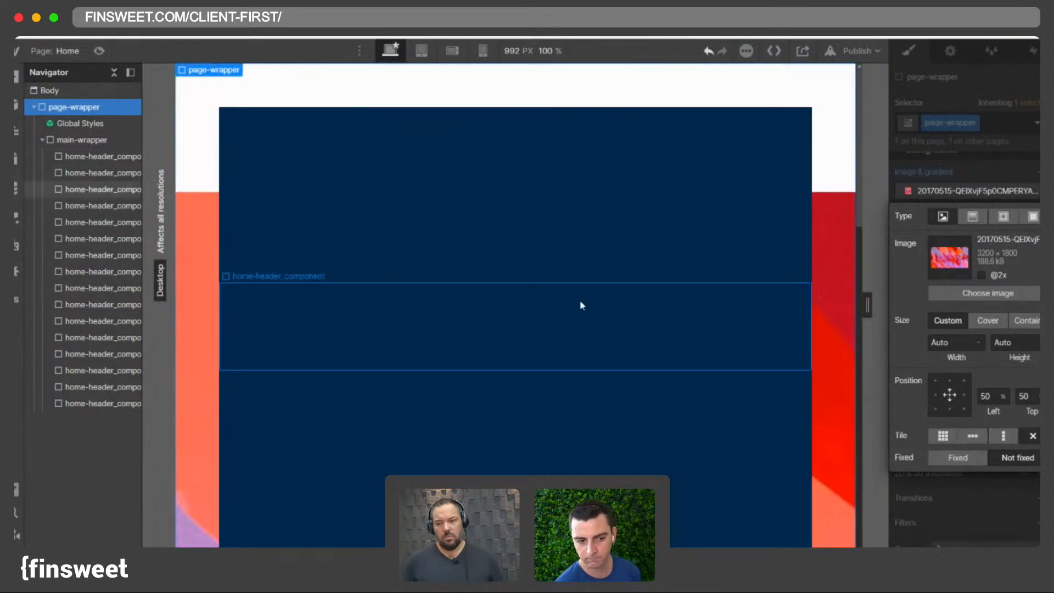
left_click(949, 380)
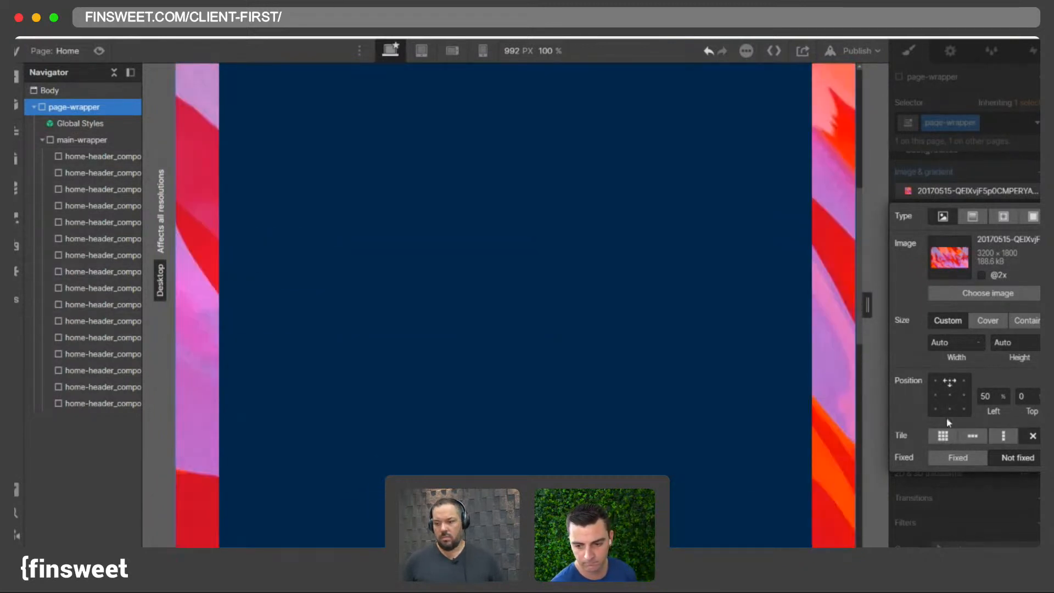
left_click(942, 435)
scroll(748, 278, "down", 1)
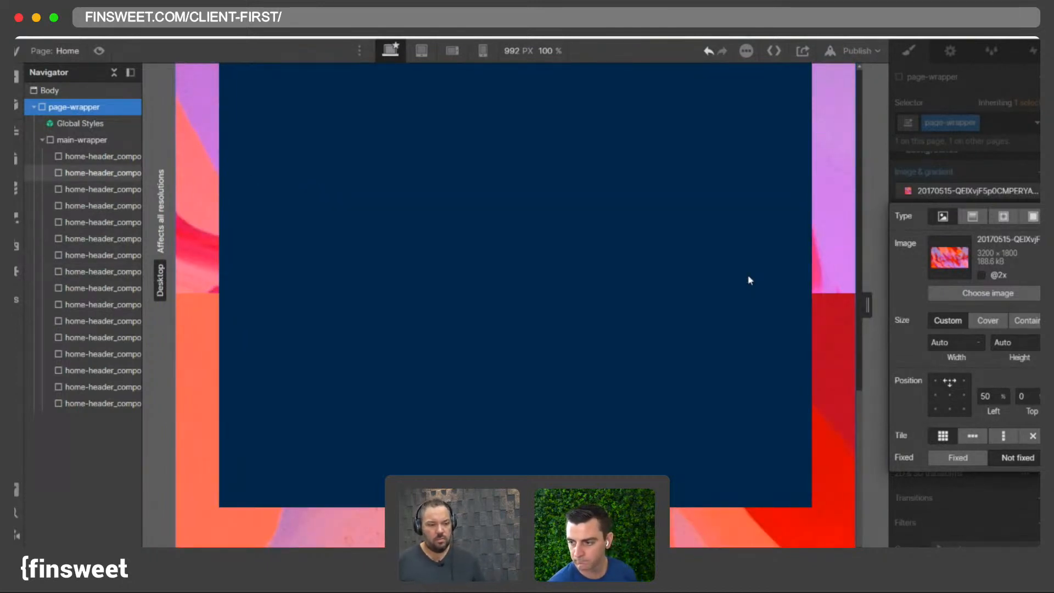
scroll(749, 280, "up", 1)
scroll(487, 288, "up", 5)
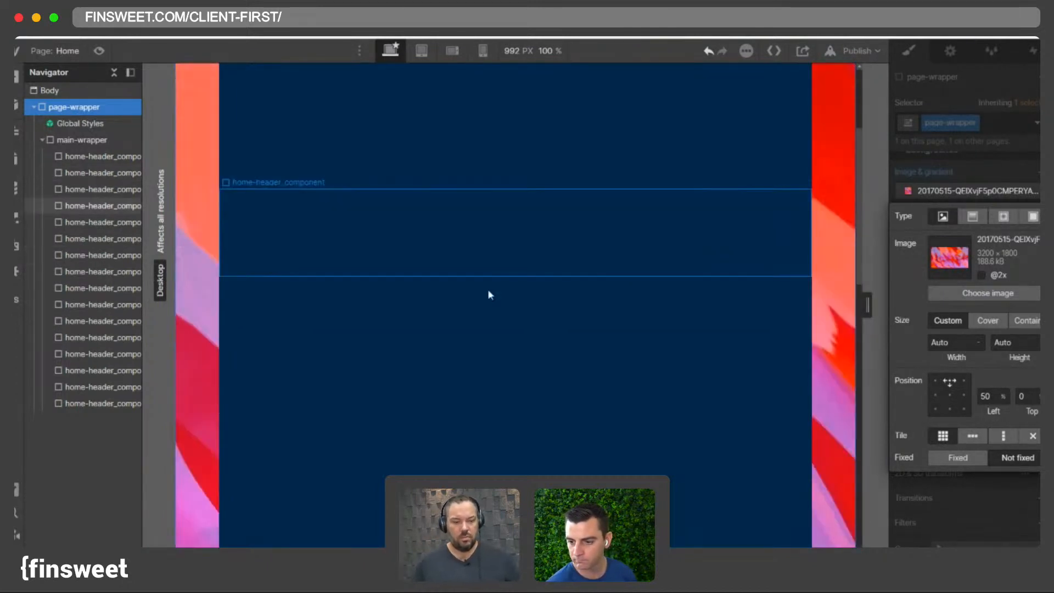
left_click(979, 178)
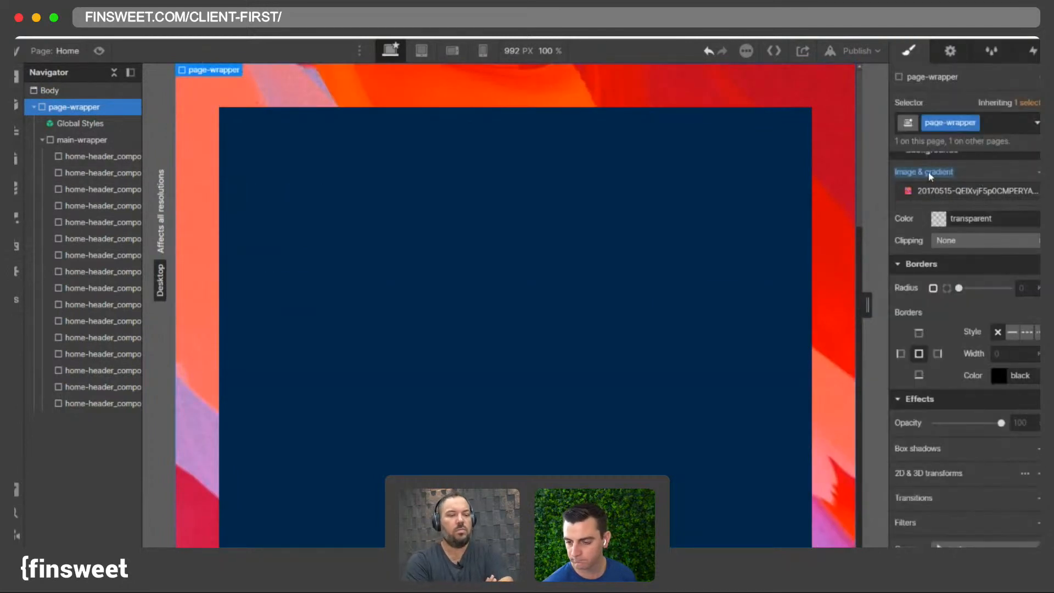
left_click(927, 173, "alt")
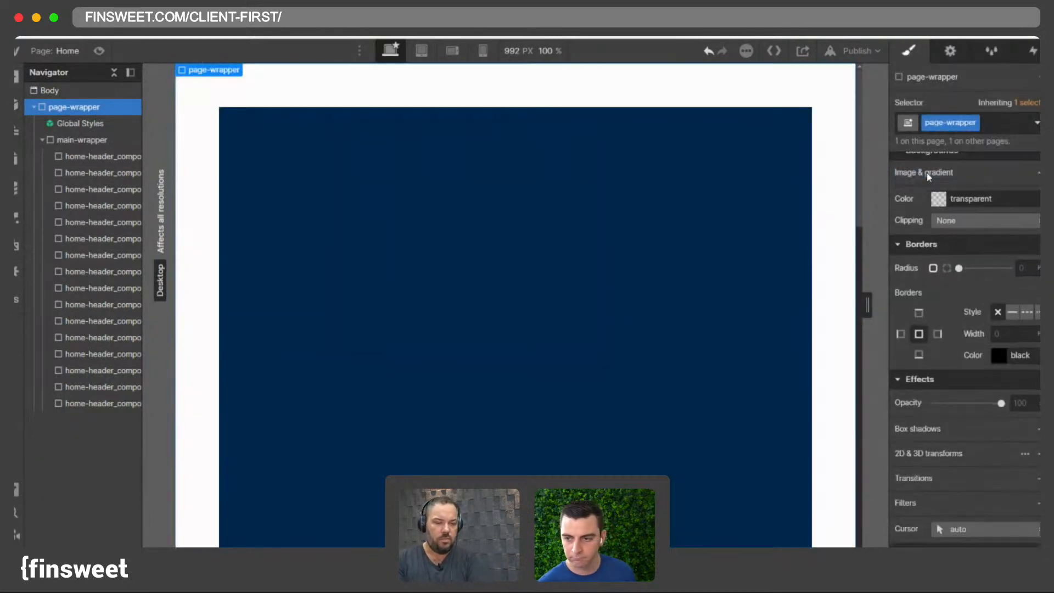
- Delete three header copies and undo the deletions
left_click(408, 207)
key("Delete")
key("Delete")
key("Delete")
key("Delete")
key("Delete")
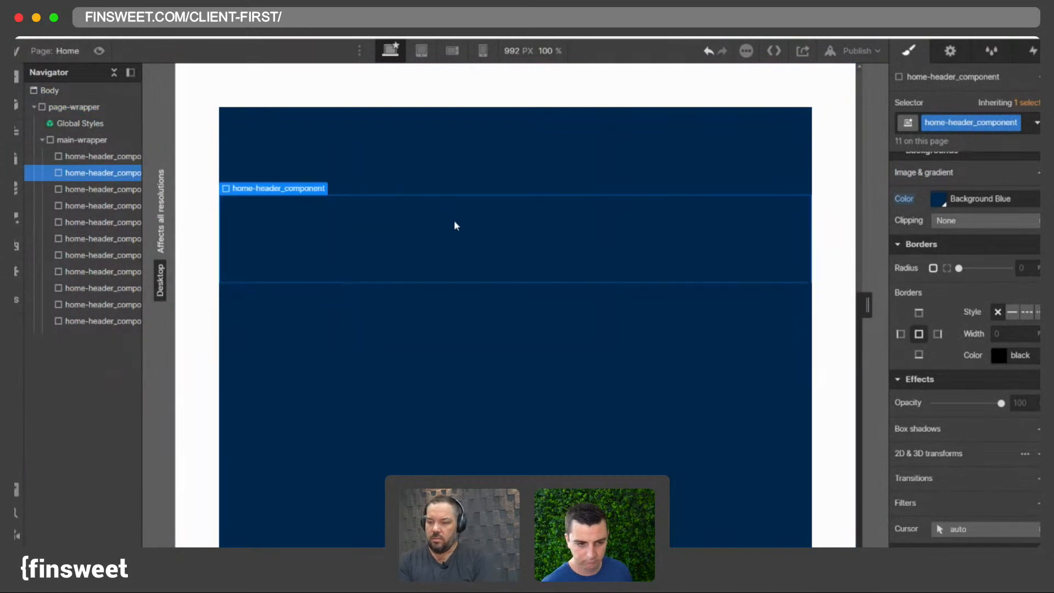
left_click(707, 54)
left_click(708, 54)
left_click(707, 54)
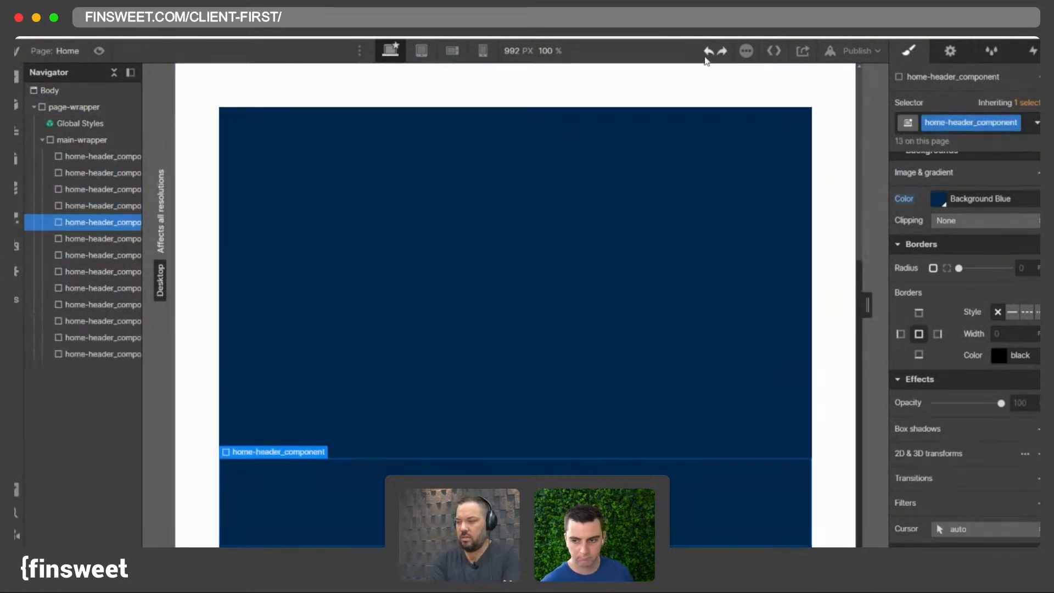
- Restore the header copies, then delete all extra home-header_component copies so only one header remains
left_click(707, 54)
left_click(707, 54)
left_click(708, 54)
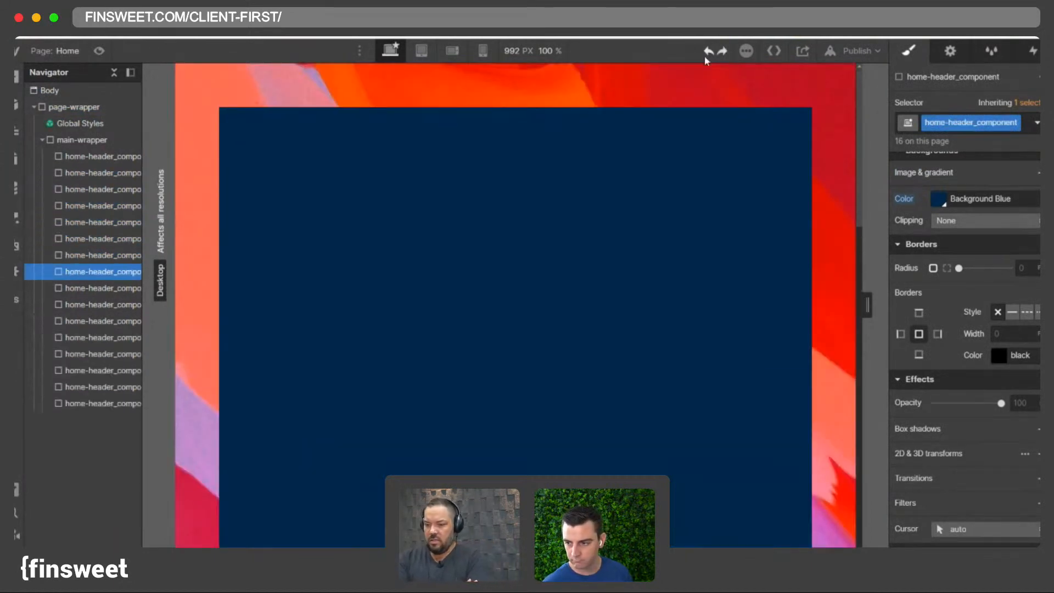
key("Delete")
key("Delete")
key("Delete")
key("Delete")
key("Delete")
key("Delete")
key("Delete")
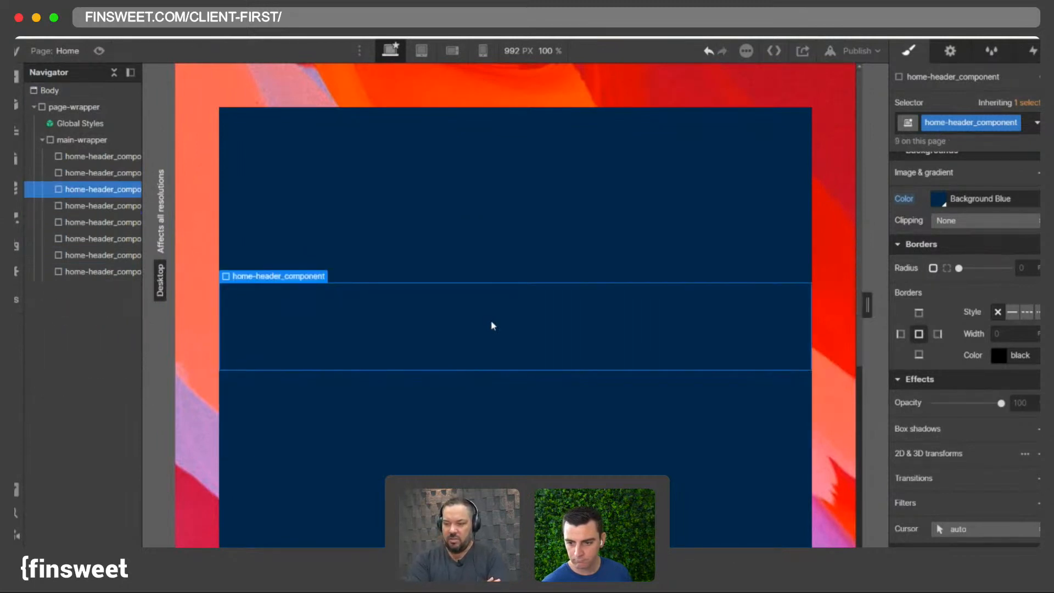
key("Delete")
key("Delete")
key("Delete")
key("Delete")
key("Delete")
key("Delete")
key("Delete")
key("Delete")
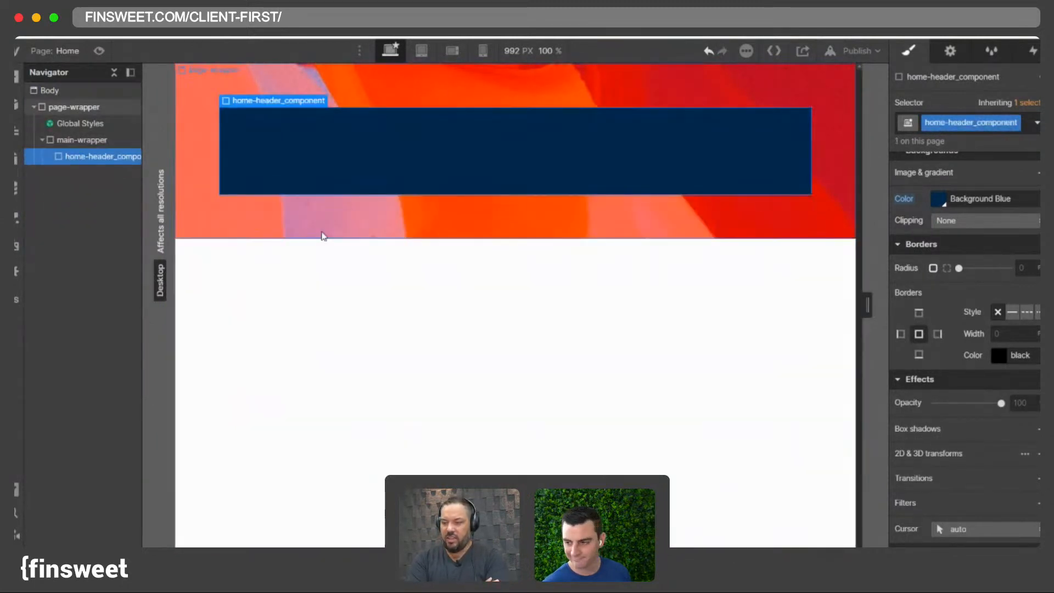
- Rename the remaining header's class to section-header
left_click(323, 236)
left_click(99, 156)
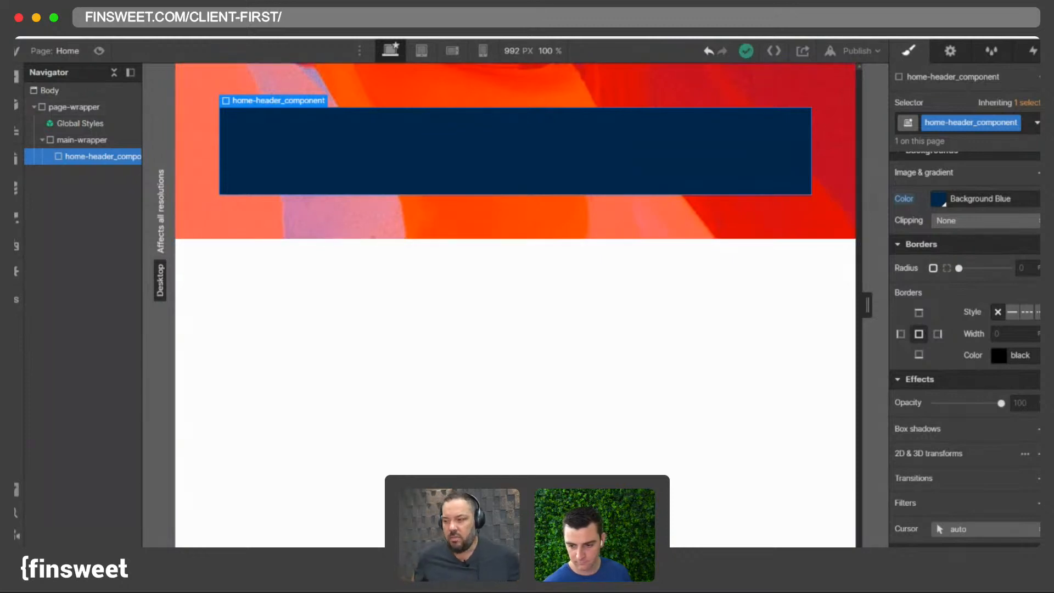
left_click(290, 128)
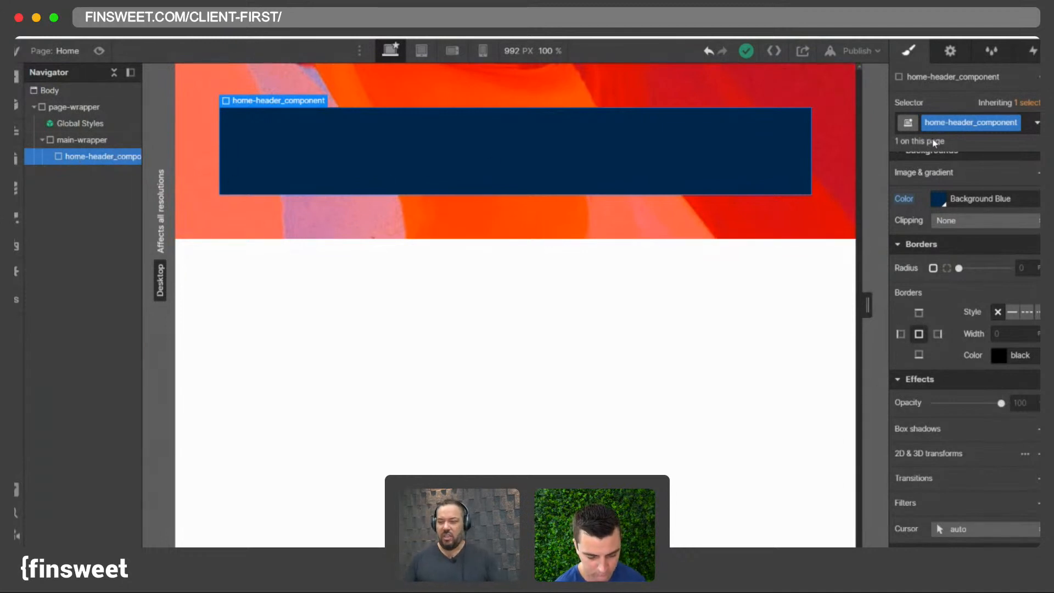
double_click(973, 122)
type("secti")
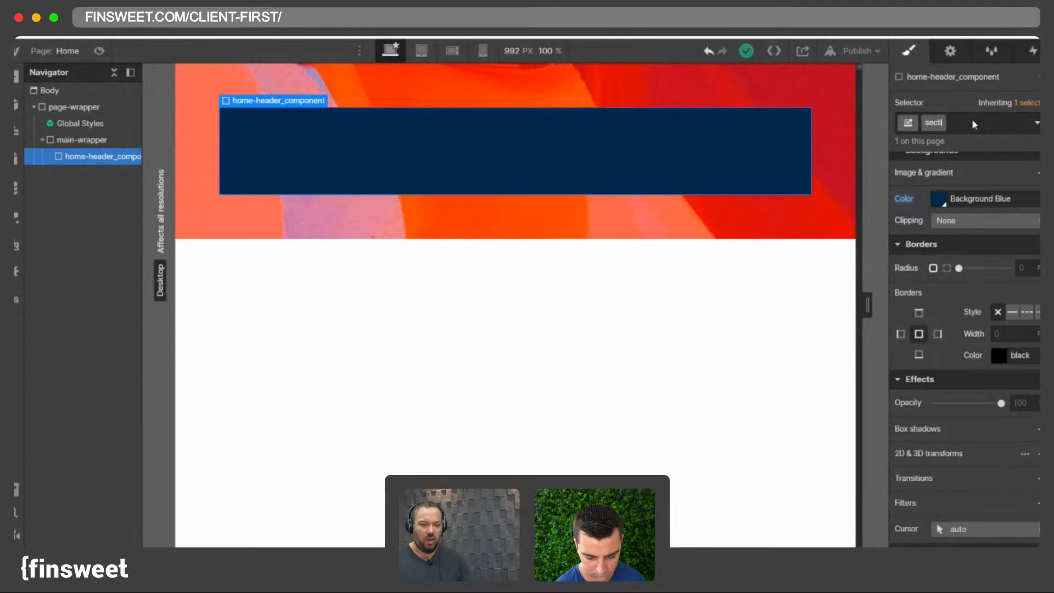
type("on-h")
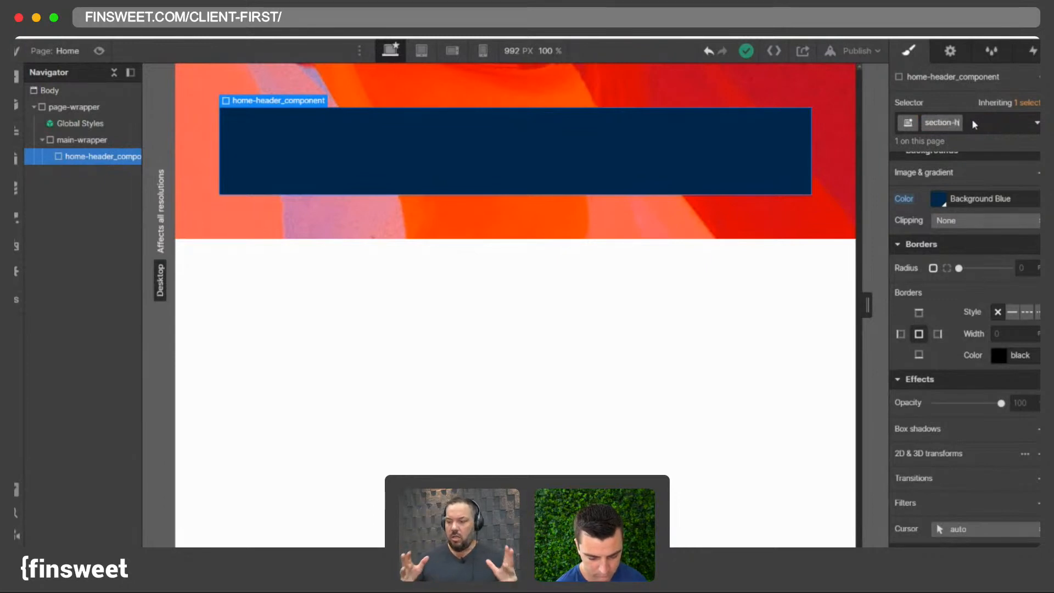
type("eader")
key("Return")
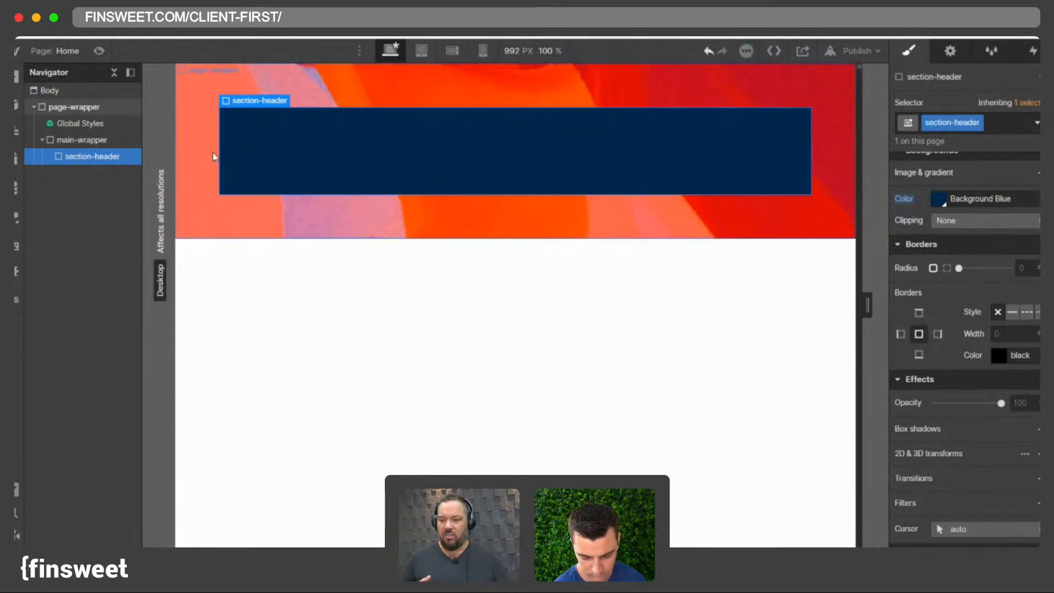
- Insert a Div Block inside section-header
key("super+e")
type("div")
key("Return")
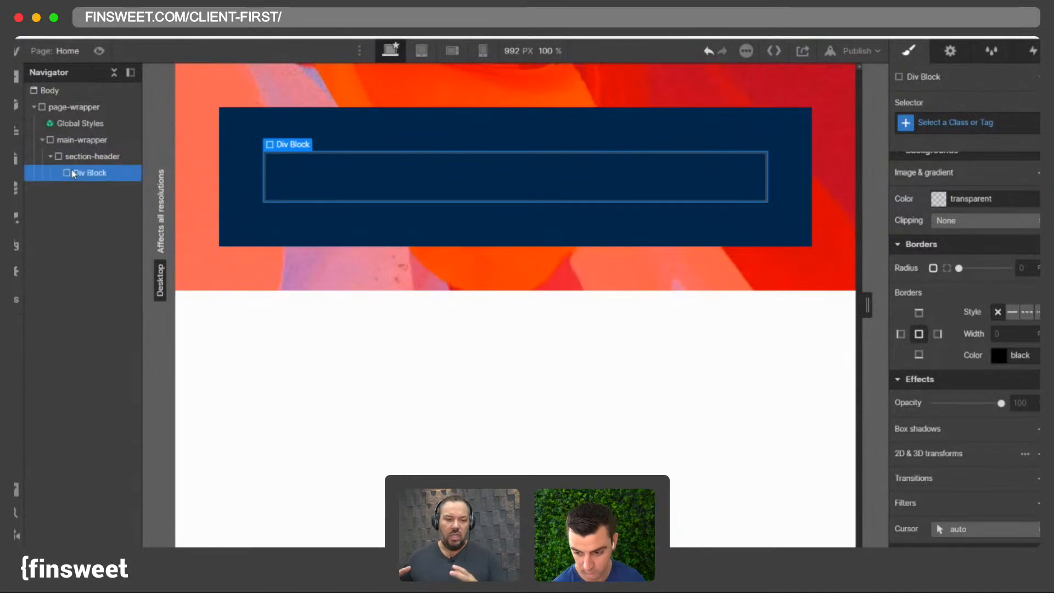
left_click(993, 121)
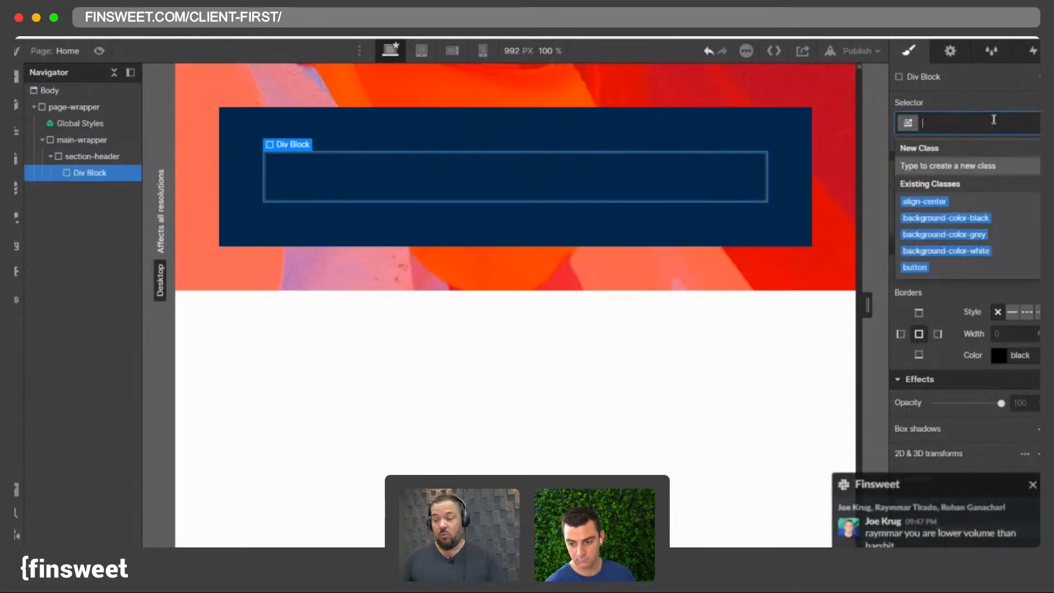
type("home-")
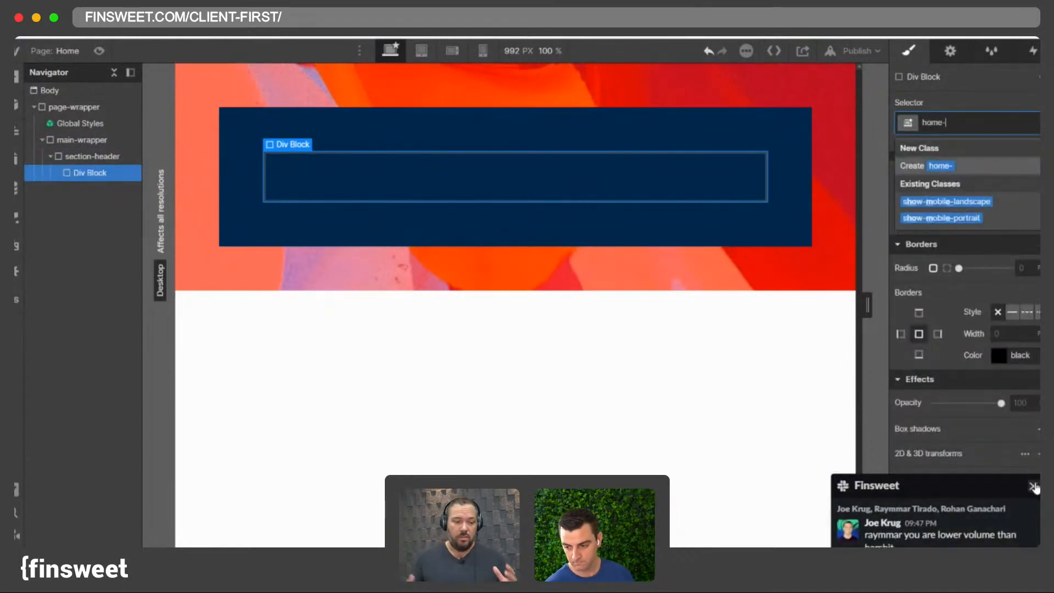
left_click(1033, 487)
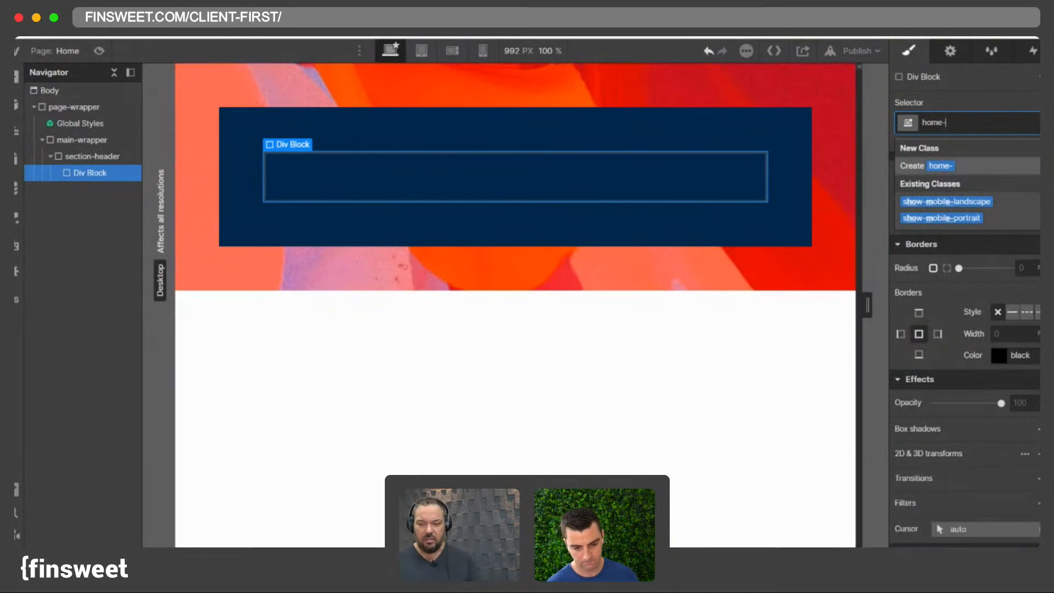
left_click(909, 580)
right_click(899, 560)
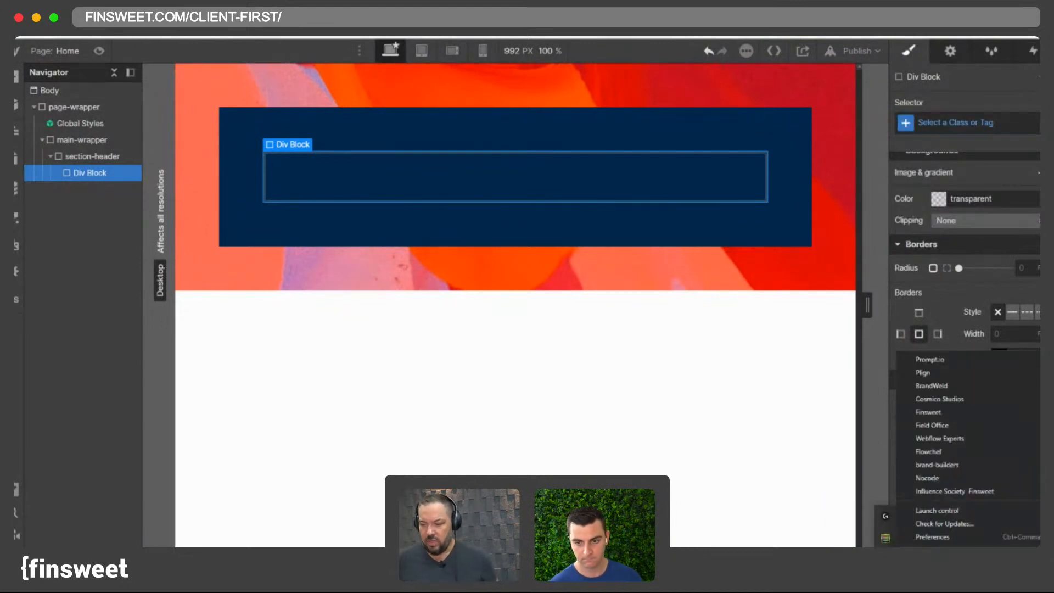
left_click(924, 550)
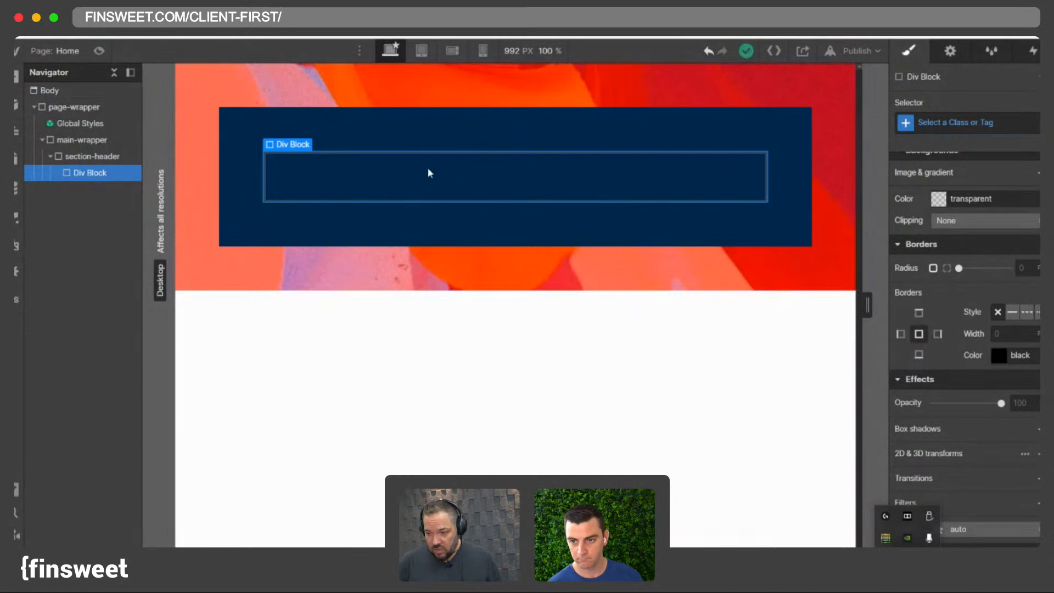
- Give the new div block the class home-header_component
left_click(955, 120)
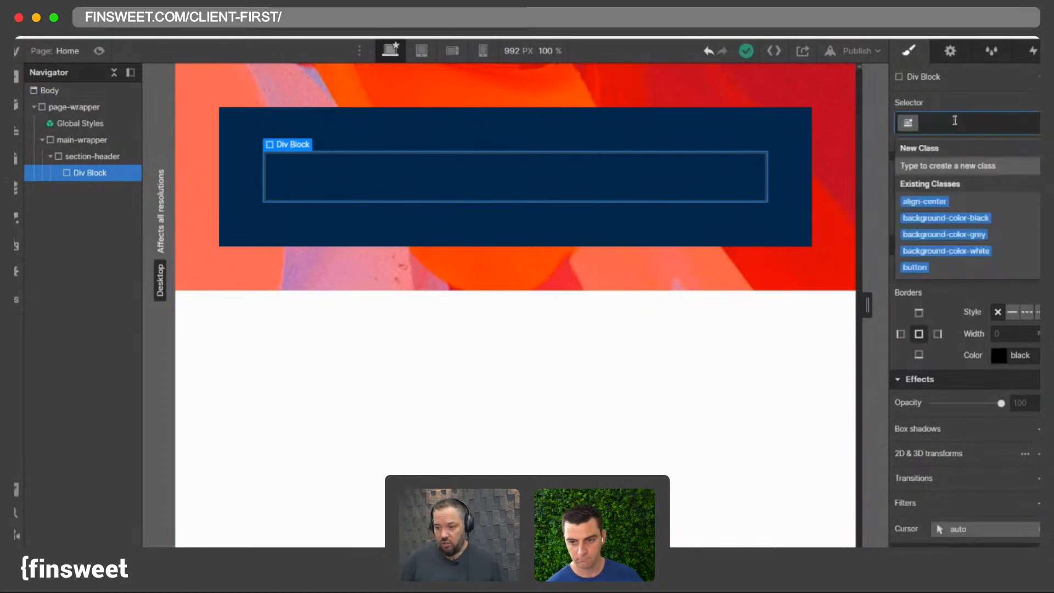
type("home-header")
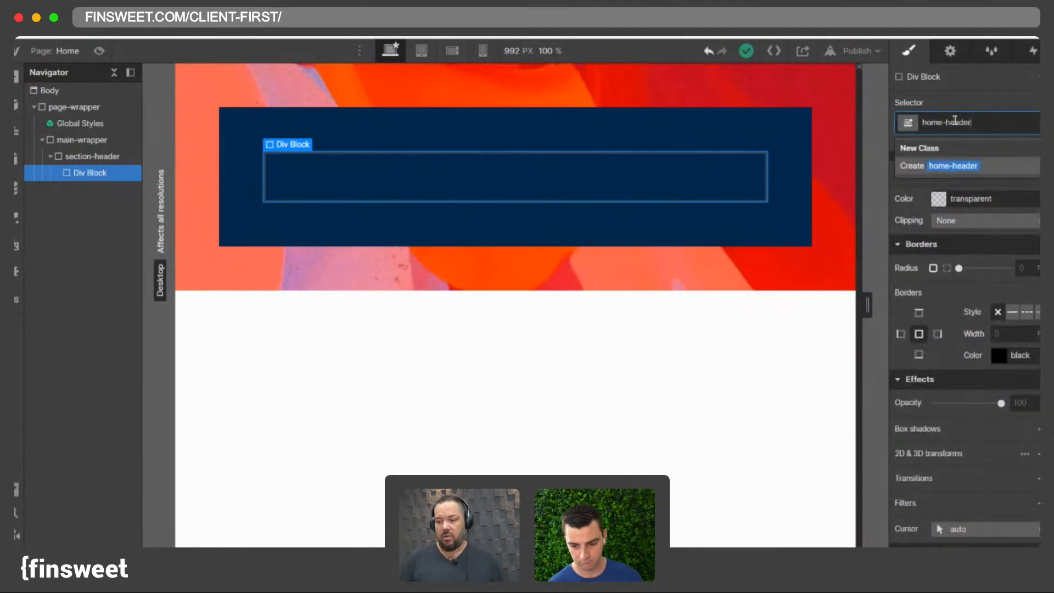
type("_compo")
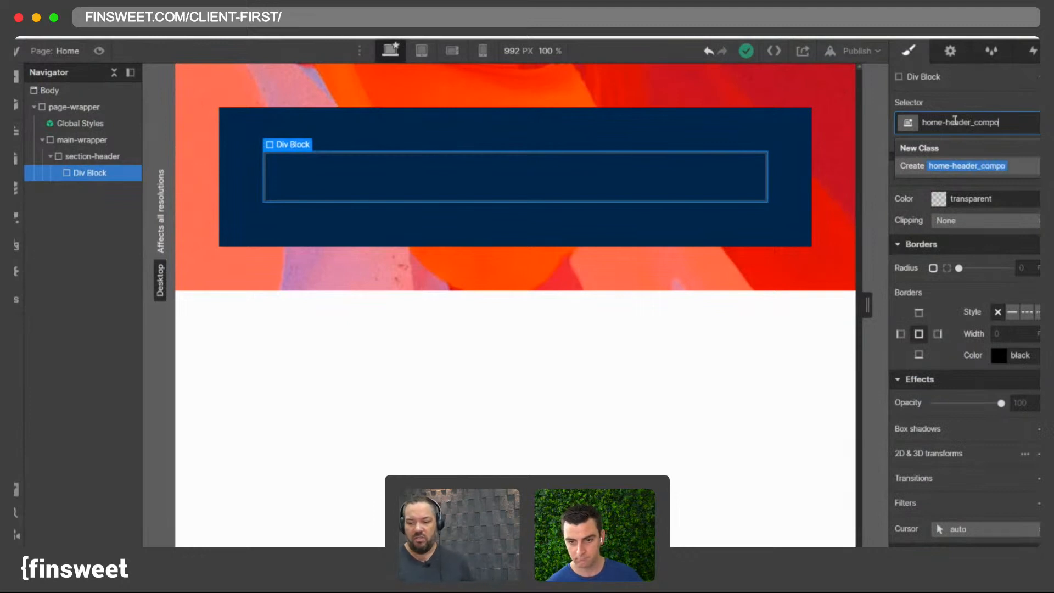
type("nent")
key("Return")
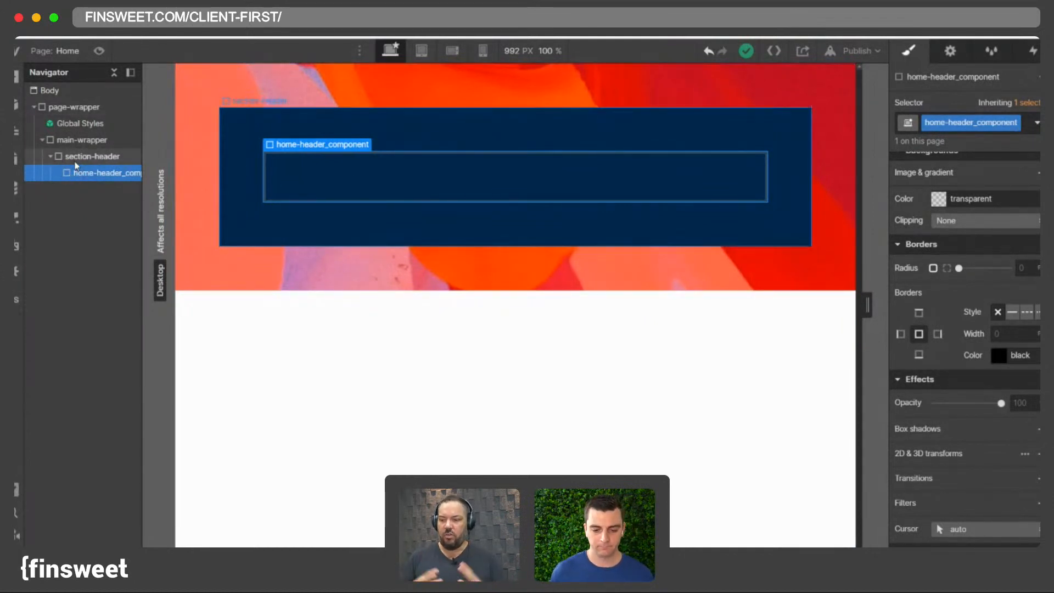
- Add a Collection List inside home-header_component
key("super+e")
type("cdo")
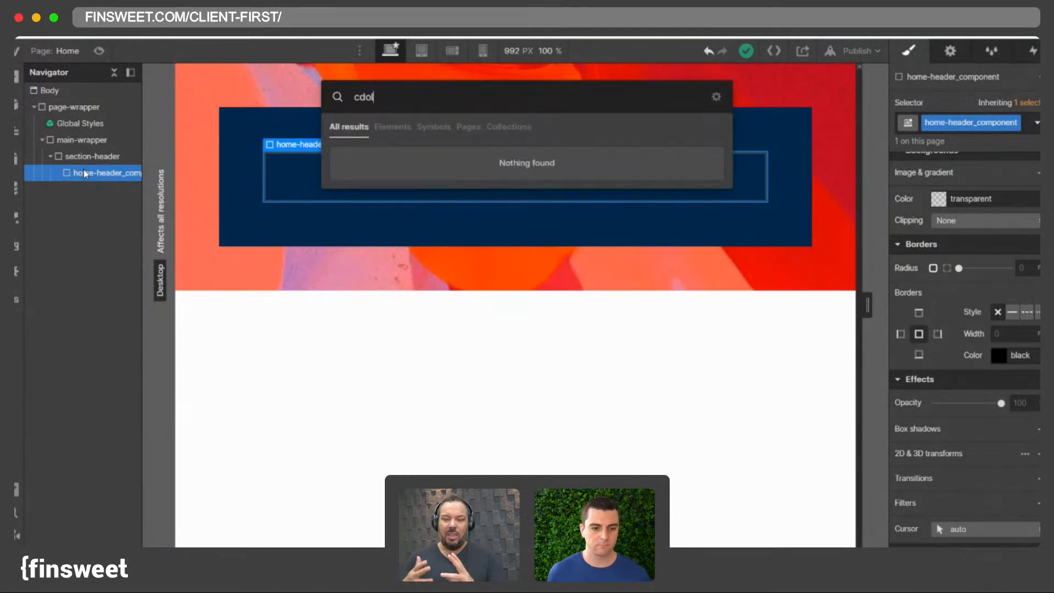
key("BackSpace")
key("BackSpace")
type("oll")
key("Return")
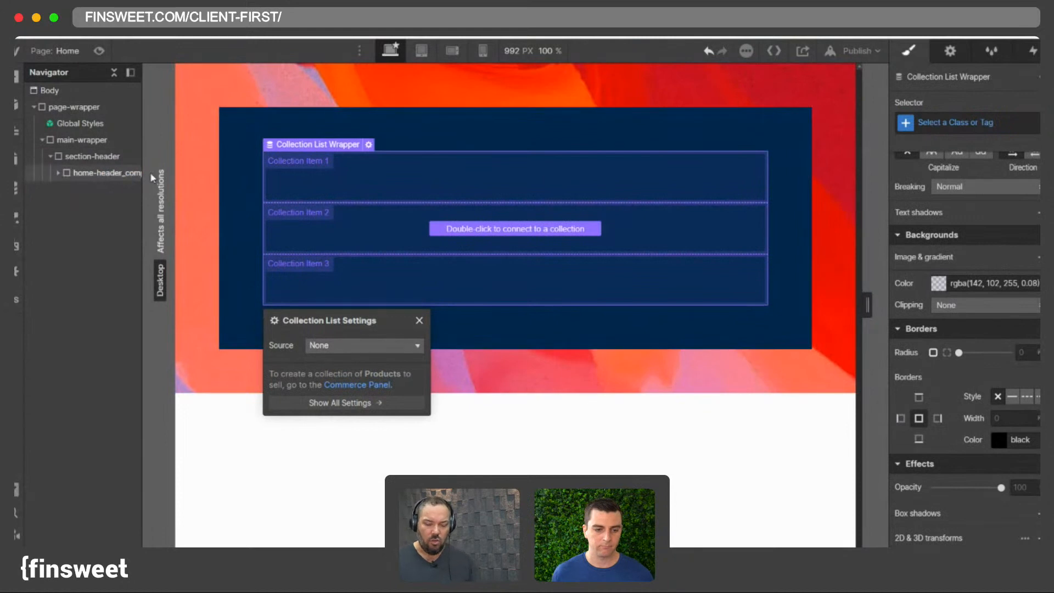
- Select the wrapper div around the Collection List and rename its class to header-news_component
left_click(77, 174)
left_click(91, 187)
left_click(82, 172)
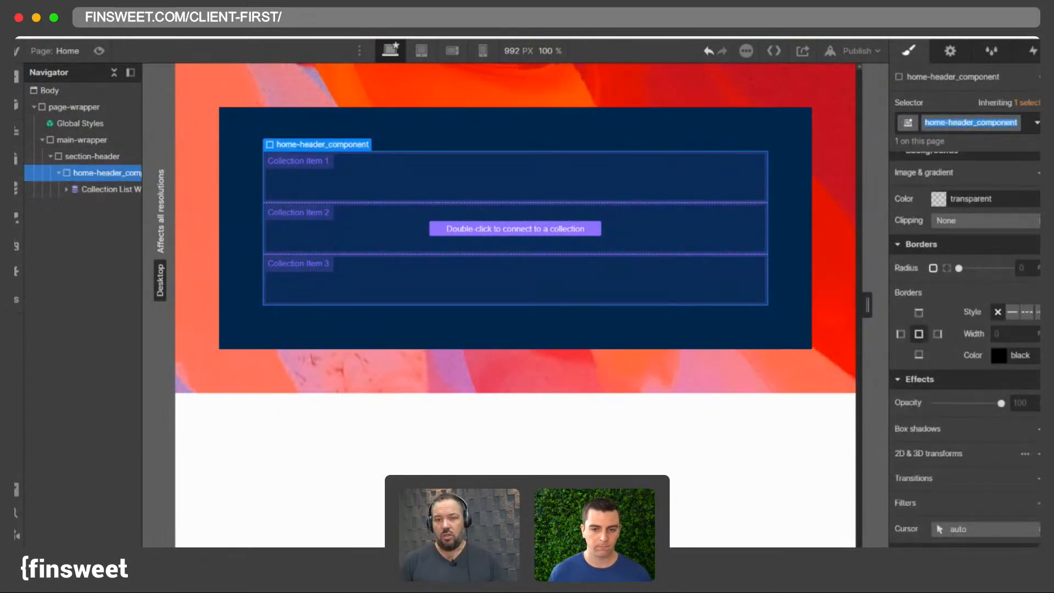
left_click(89, 187)
left_click(90, 176)
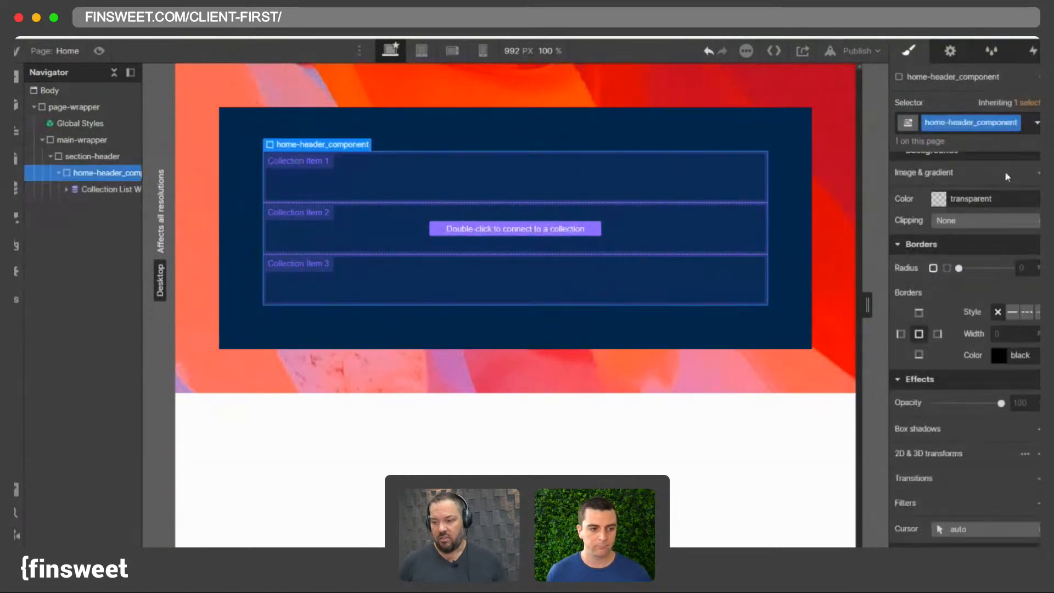
double_click(954, 122)
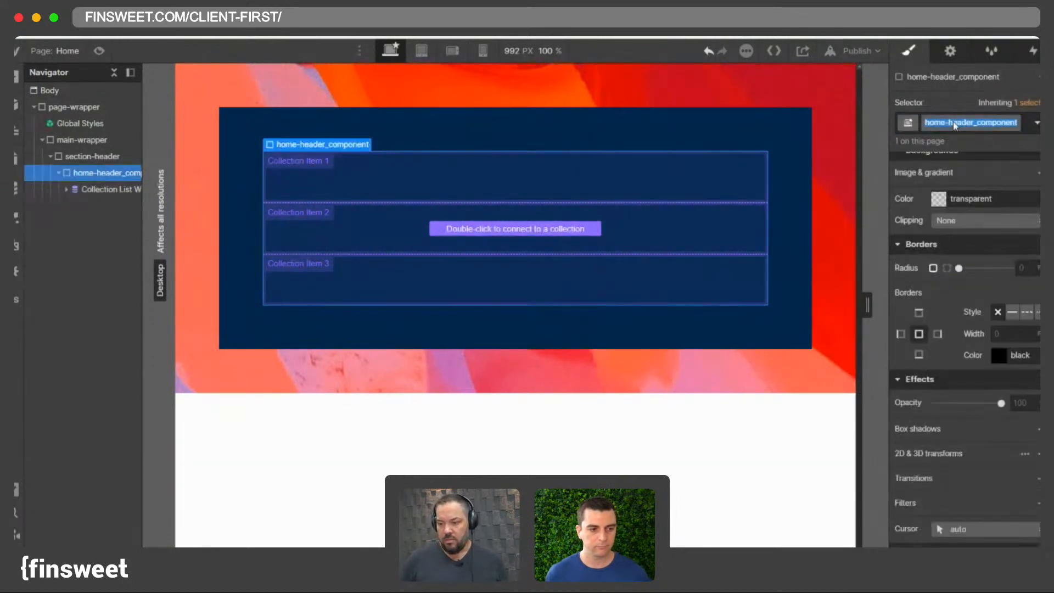
type("header")
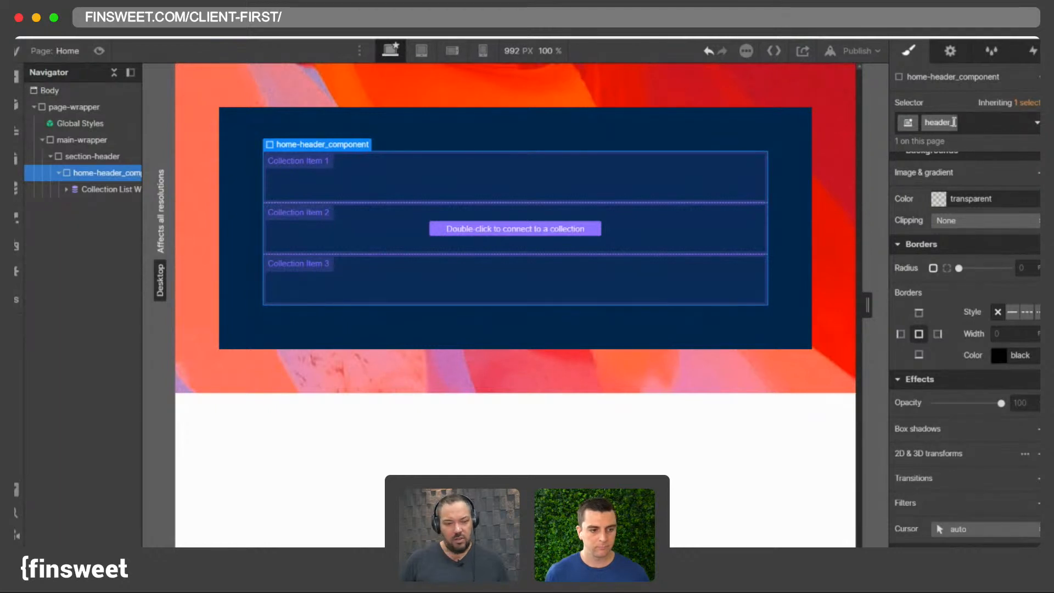
type("_news")
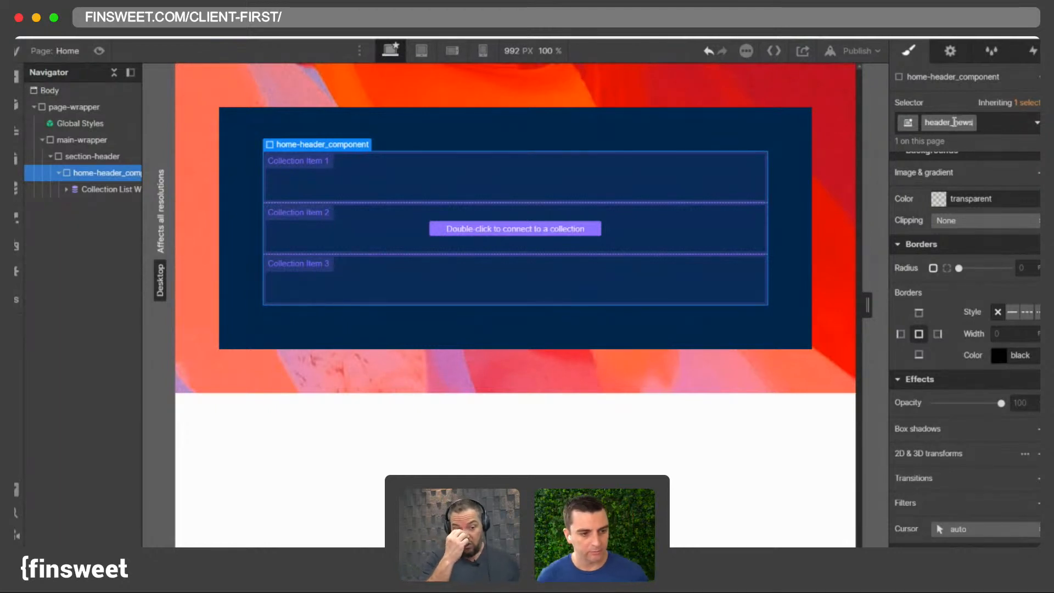
key("BackSpace")
key("BackSpace")
key("BackSpace")
key("BackSpace")
key("BackSpace")
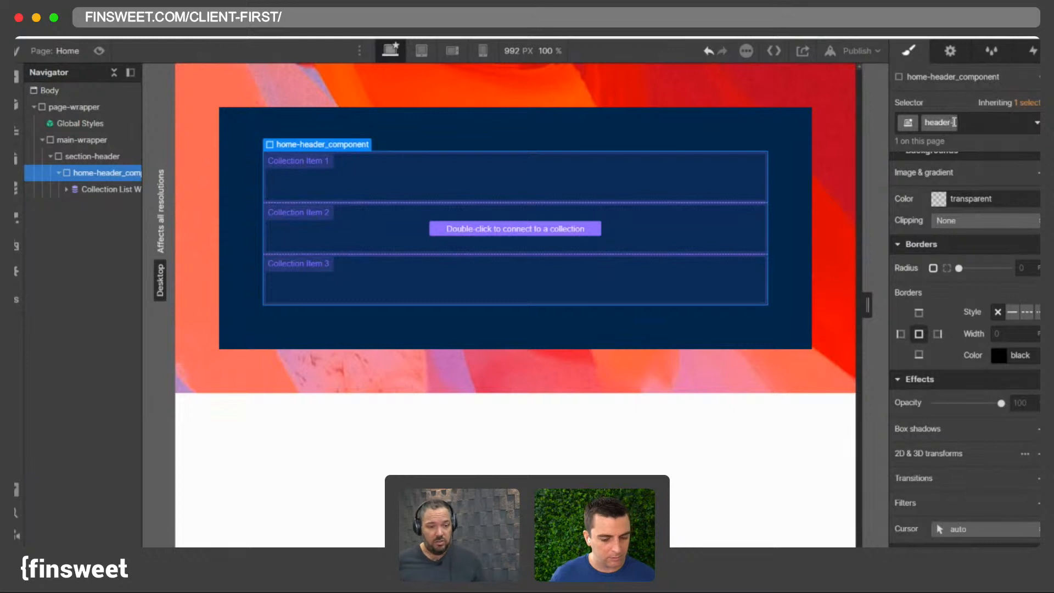
type("_new")
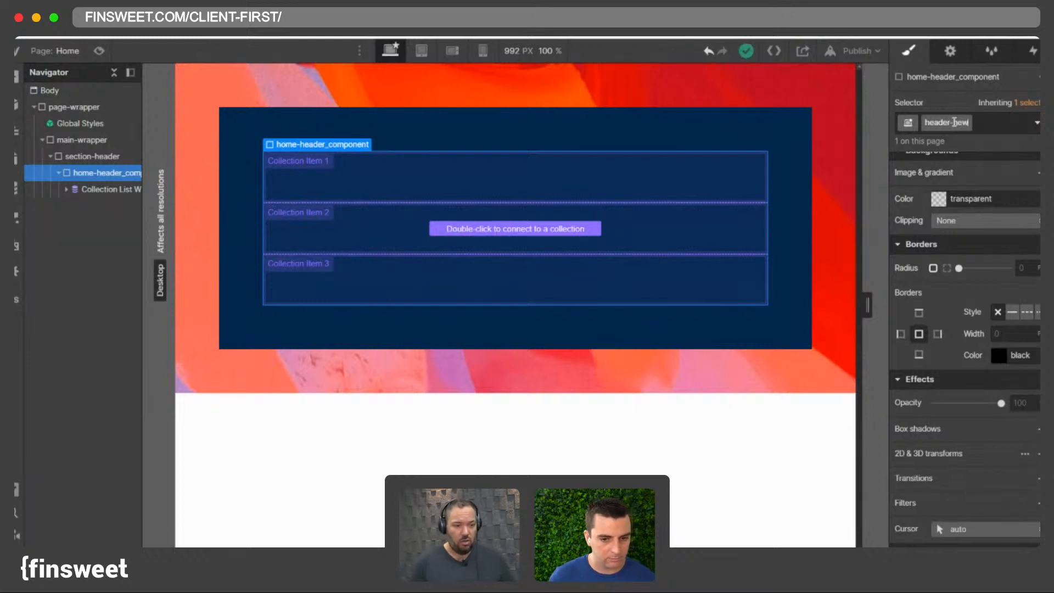
type("s_component")
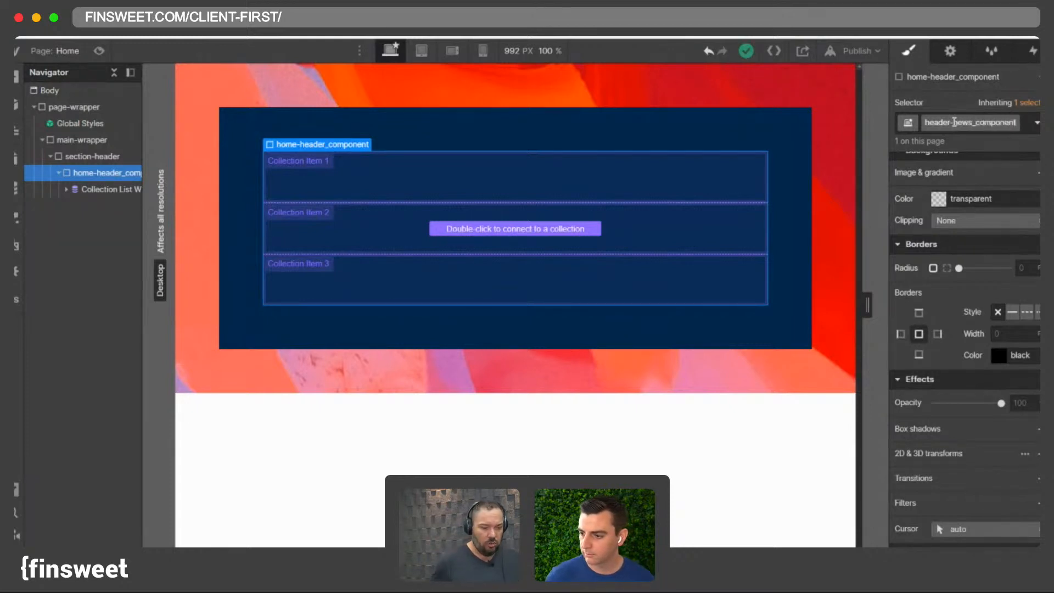
key("Return")
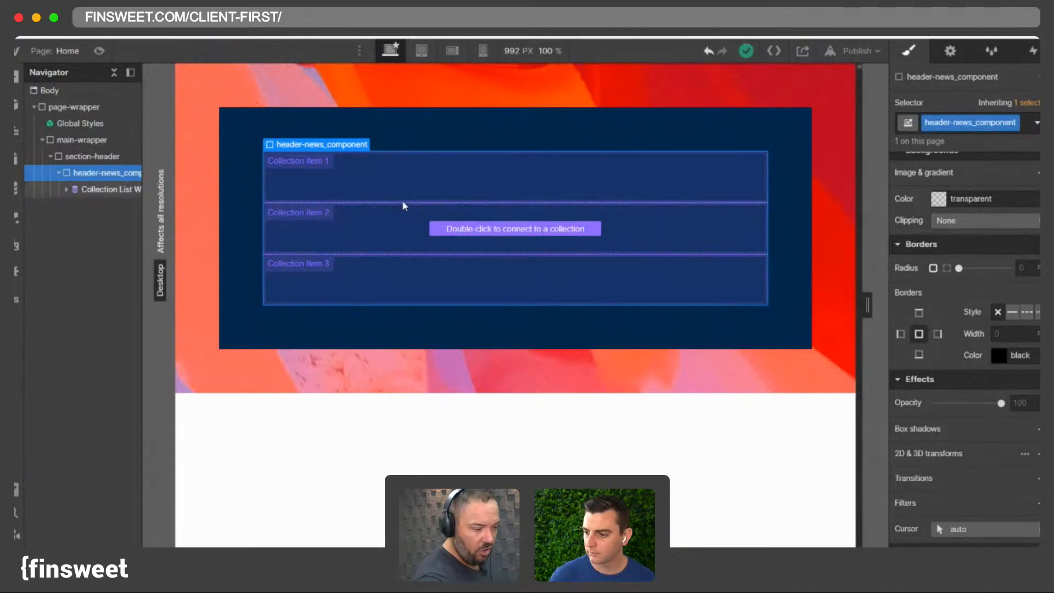
- Widen the Navigator panel and expand the tree to examine how section-header, header-news_component and the Collection List are nested
left_click(417, 212)
left_click_drag(140, 170, 206, 171)
left_click(121, 174)
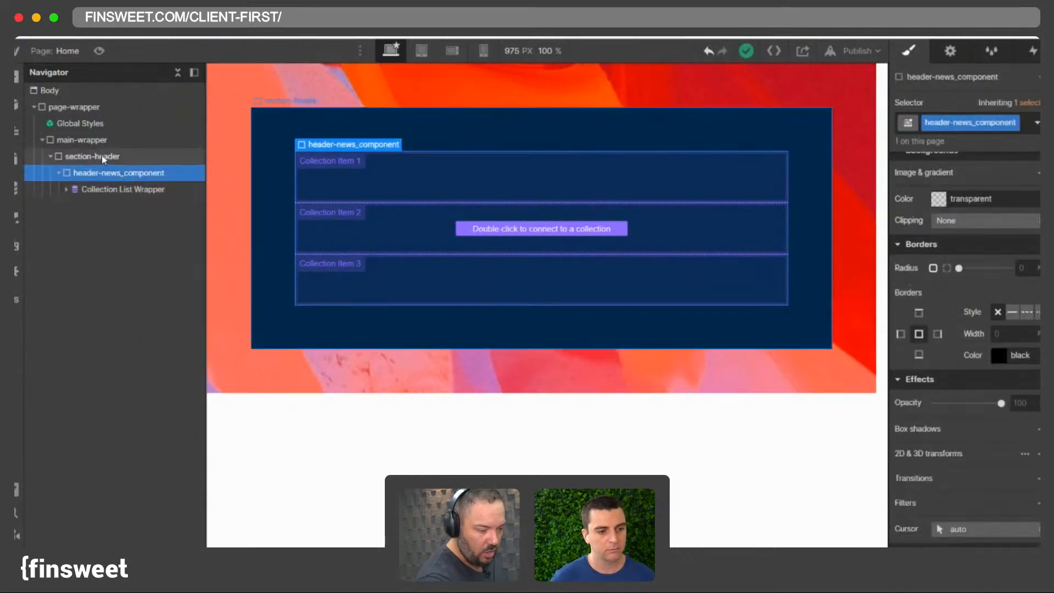
left_click(98, 156)
left_click(90, 172)
left_click(86, 157)
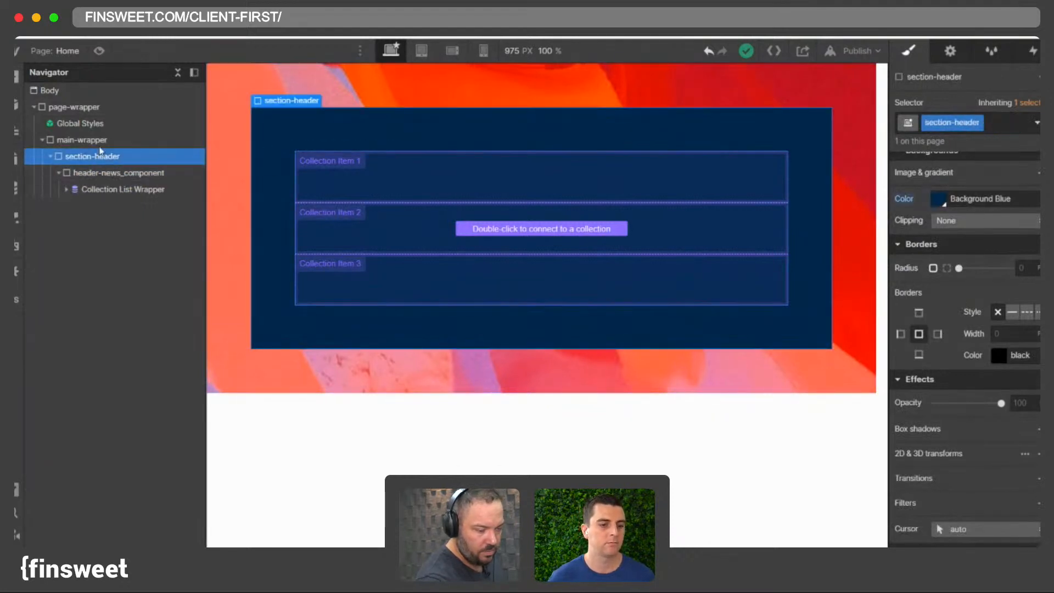
left_click(42, 139)
left_click(80, 141)
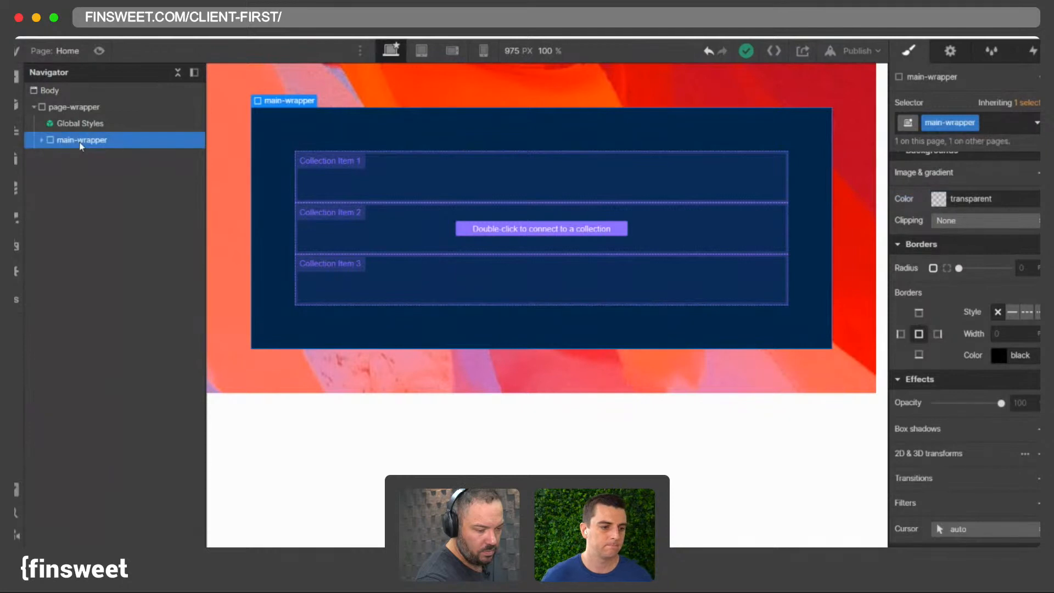
left_click(43, 141)
left_click(50, 156)
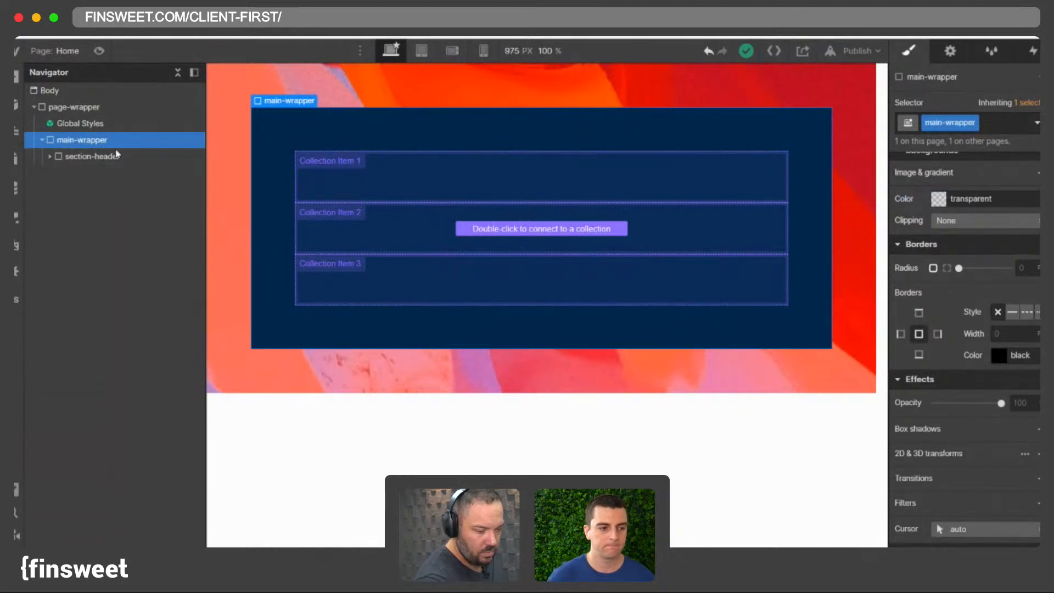
left_click(88, 158)
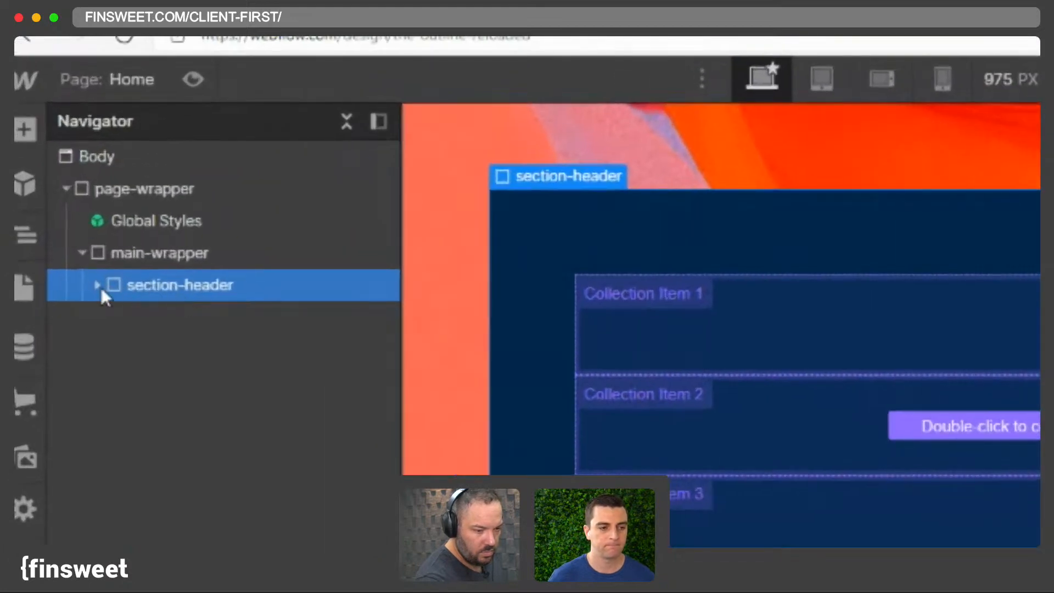
left_click(98, 286)
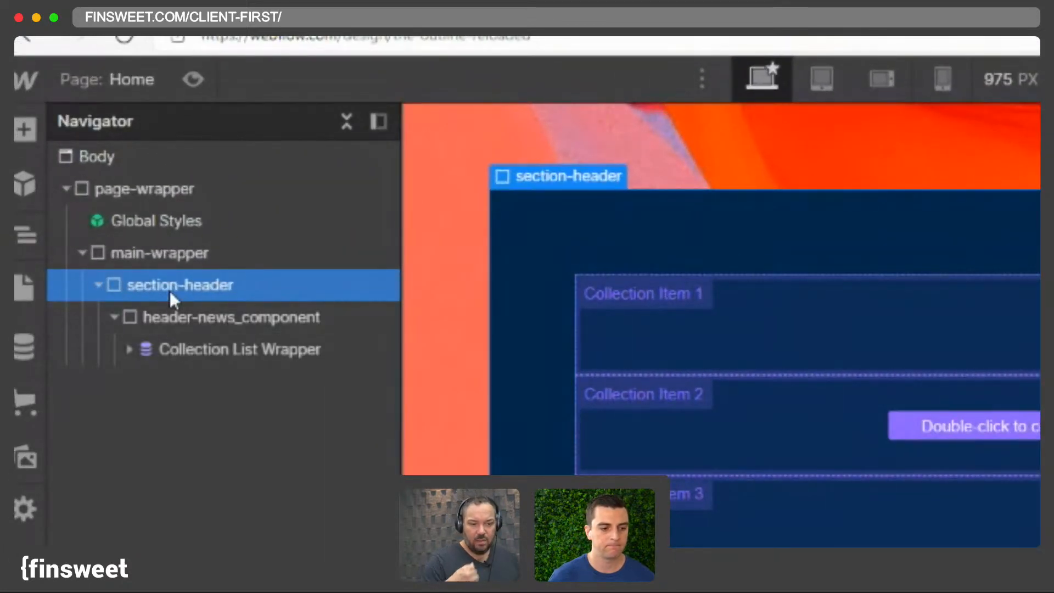
- Rename the header-news_component wrapper's class to featured-news_component
left_click(164, 320)
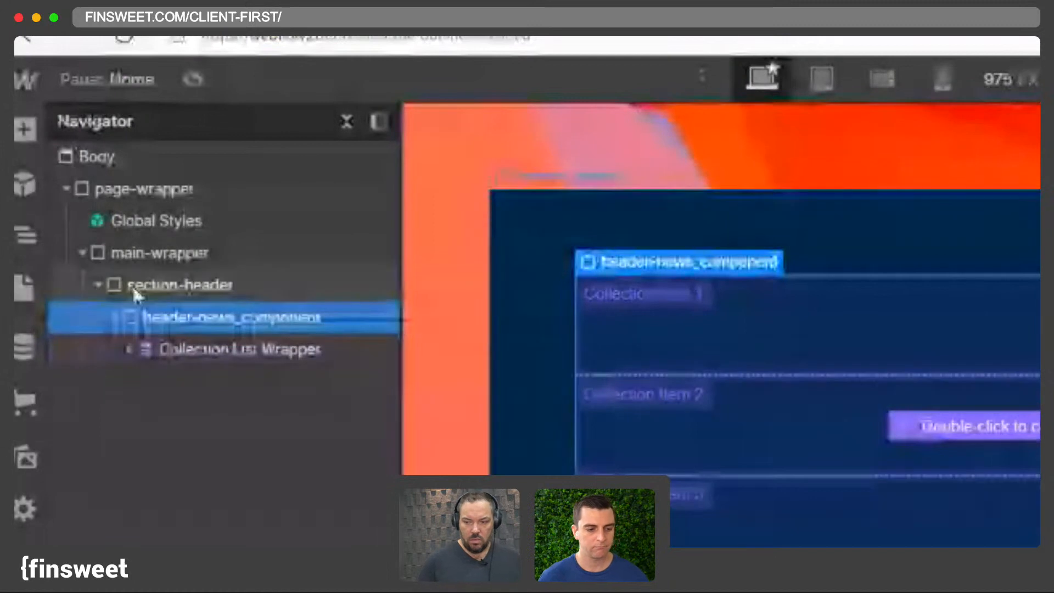
left_click(175, 348)
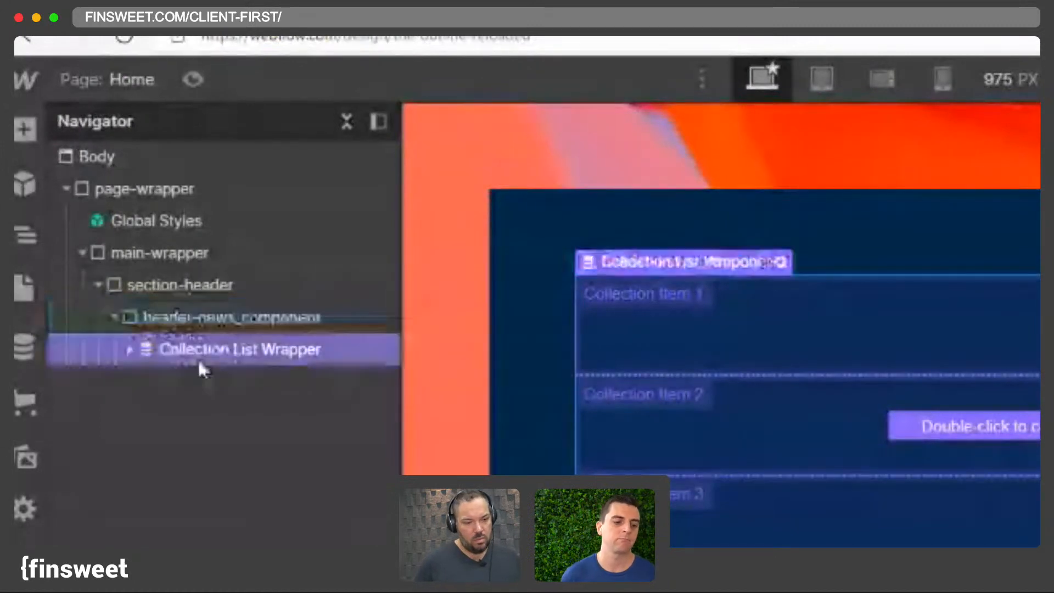
left_click(175, 319)
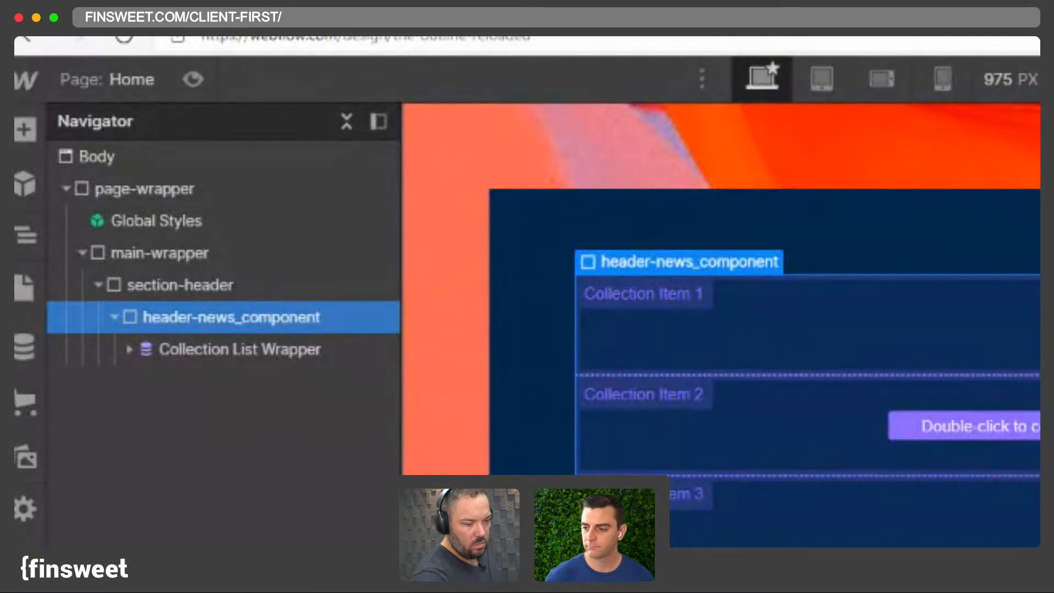
type("featured-news_component")
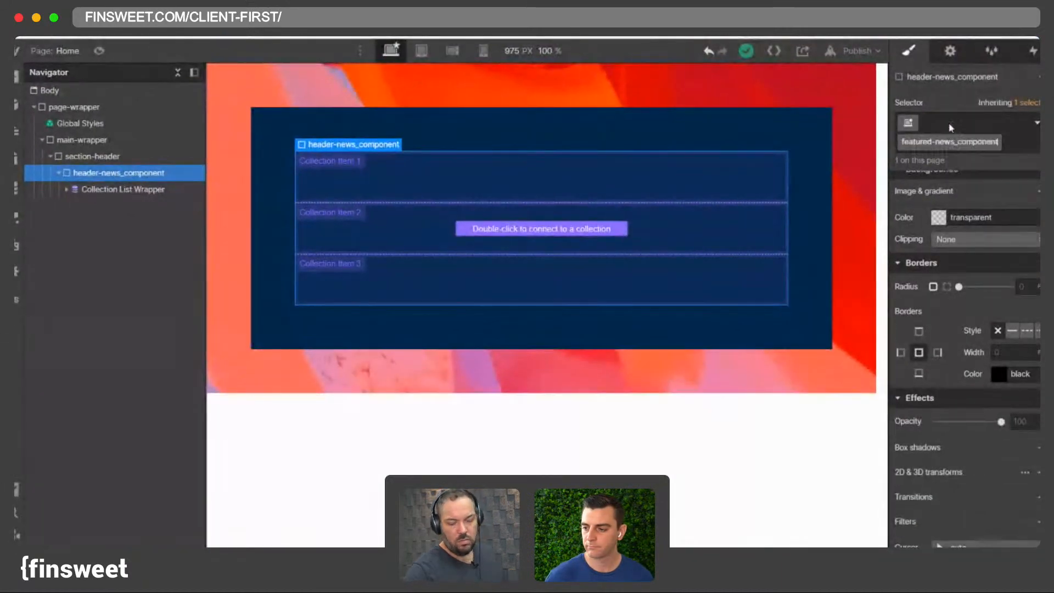
key("Return")
double_click(945, 143)
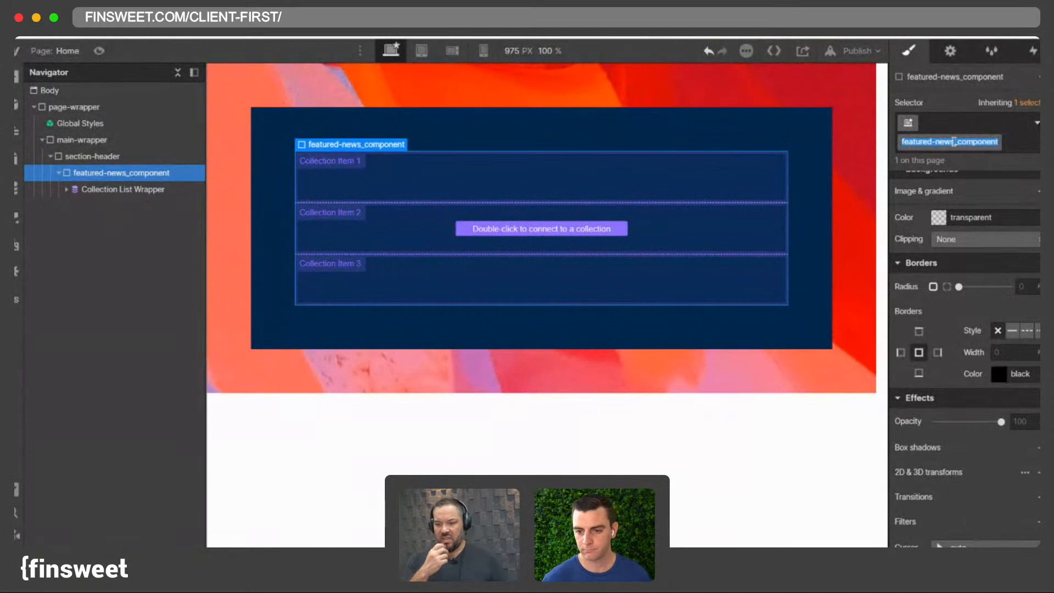
left_click(954, 142)
double_click(953, 143)
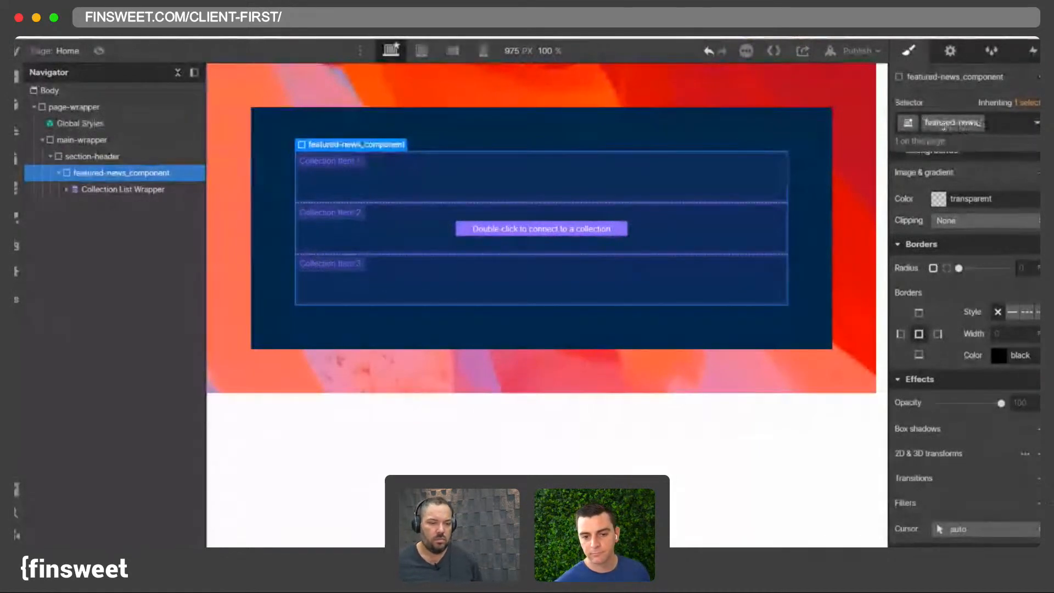
left_click(943, 126)
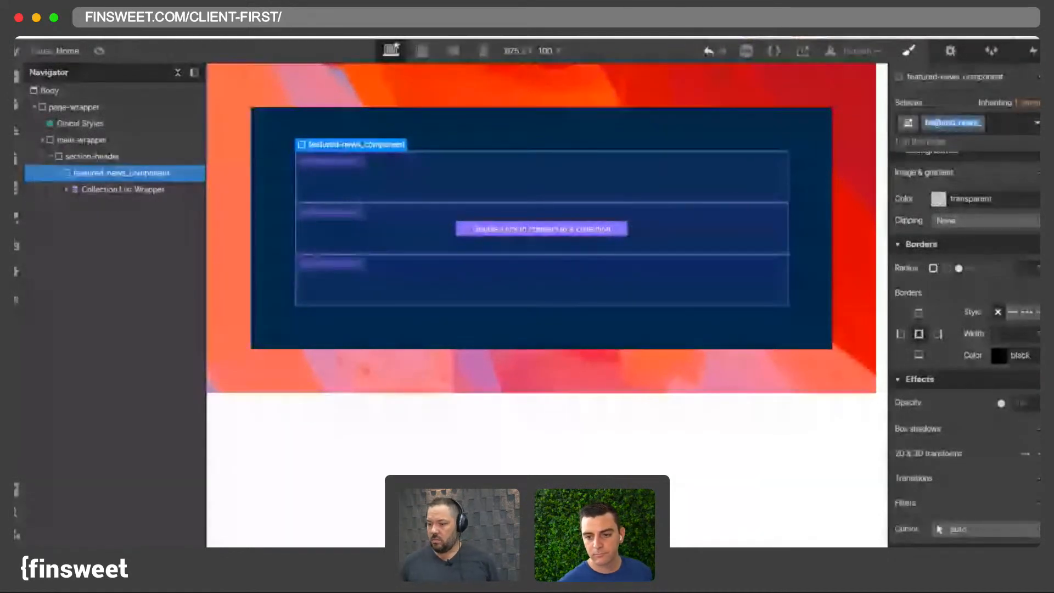
left_click(951, 126)
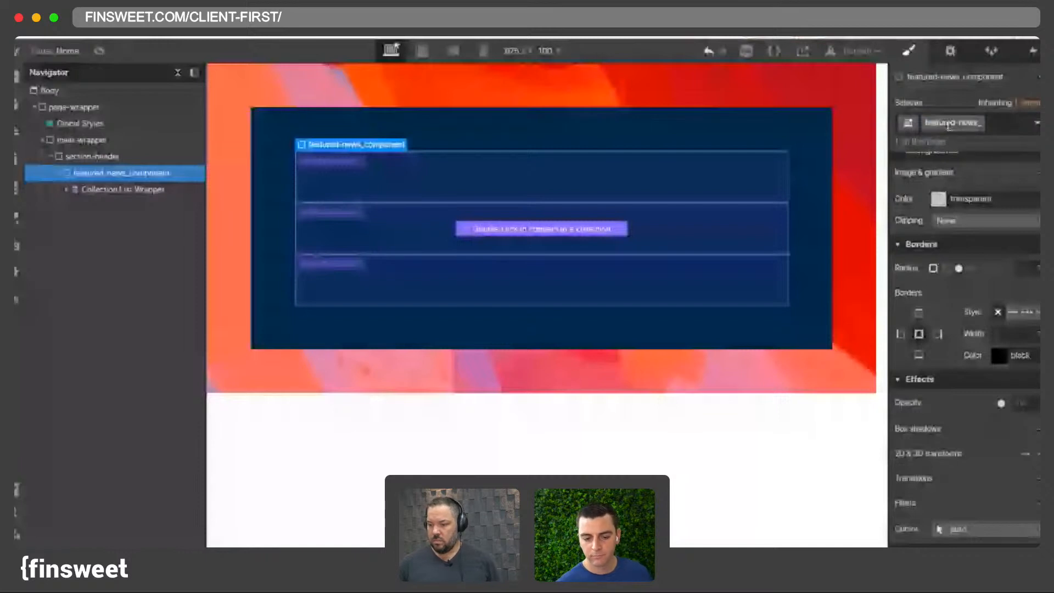
type("component")
key("Return")
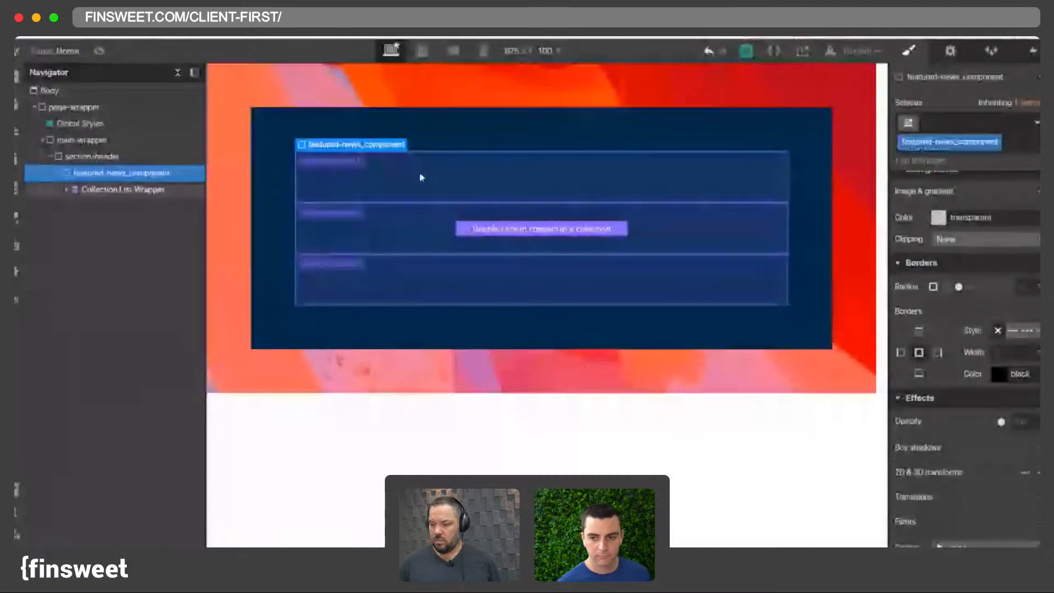
- Give the Collection List Wrapper the class featured-news_collection
left_click(118, 190)
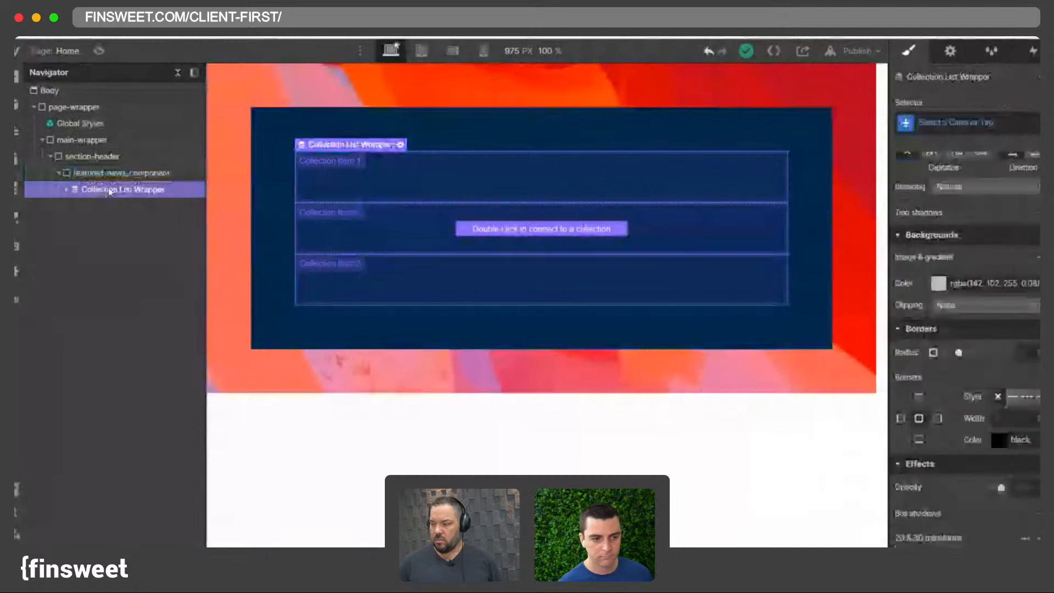
left_click(940, 122)
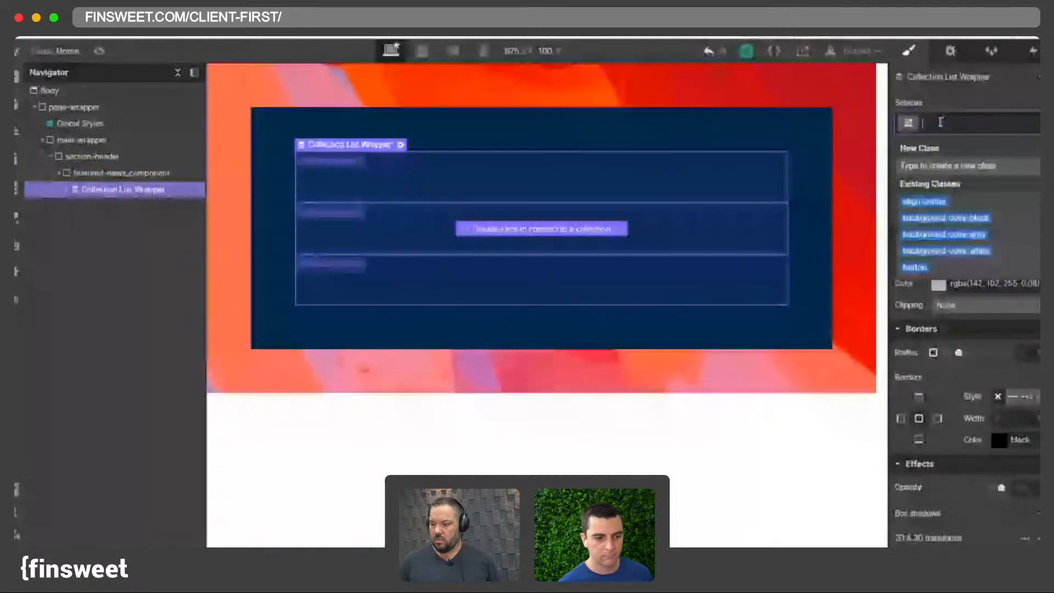
type("featured-news_collection")
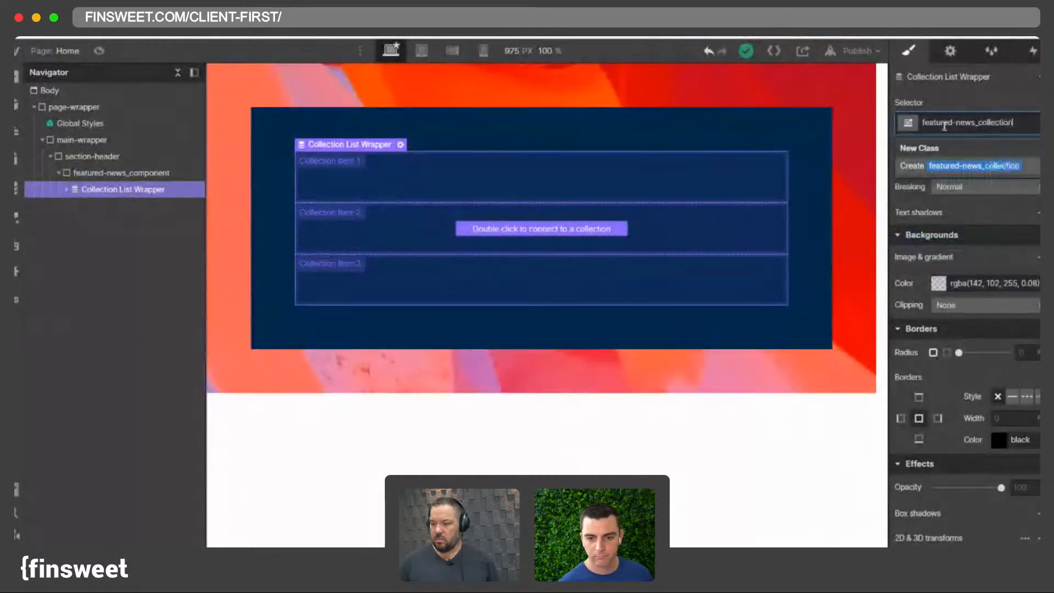
key("Return")
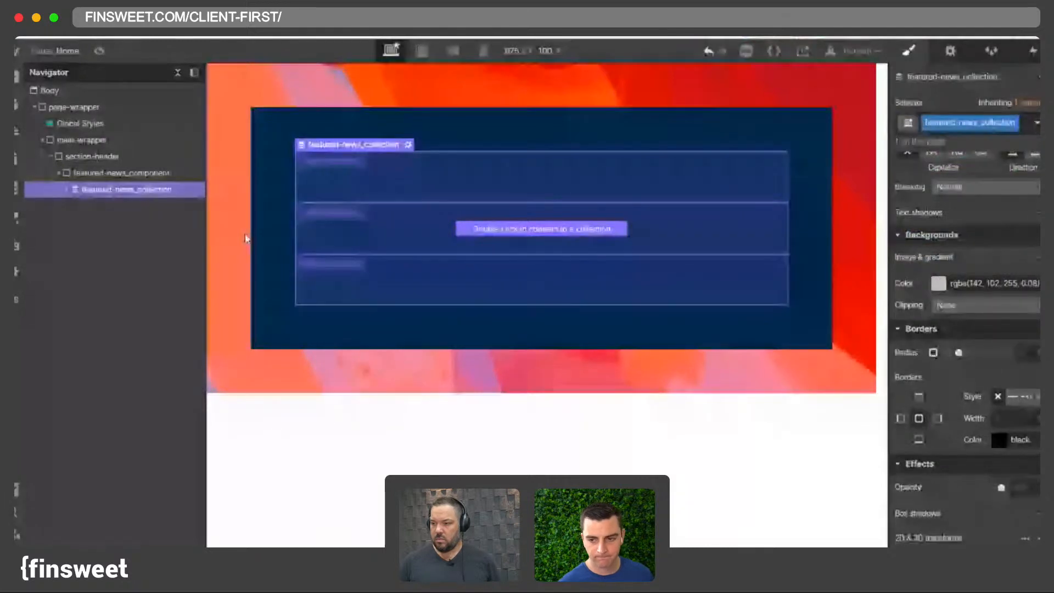
- Expand the wrapper and give the Collection List the class featured-news_list
left_click(67, 188)
left_click(109, 206)
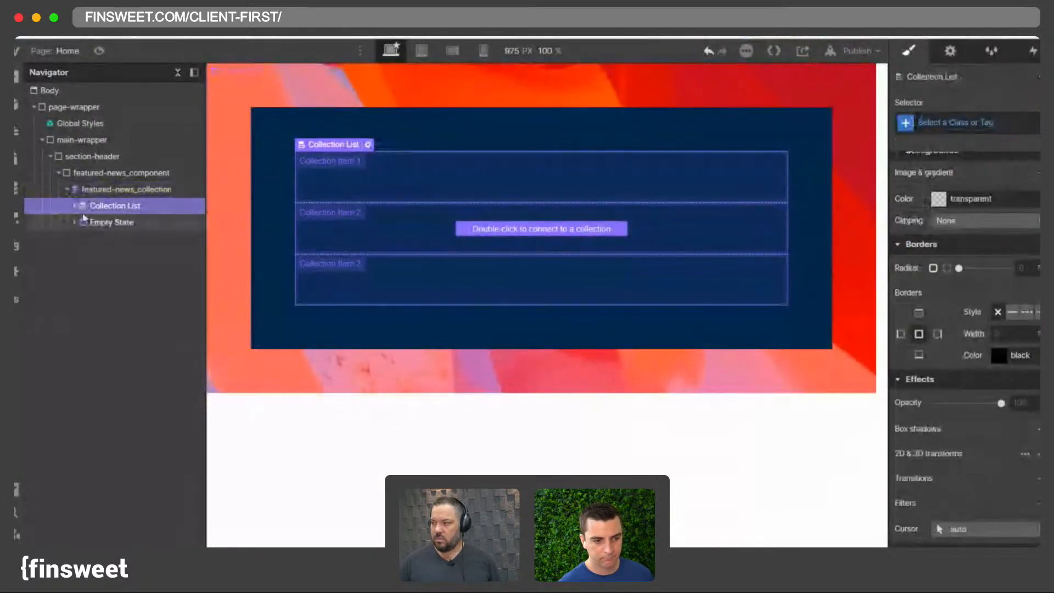
left_click(75, 205)
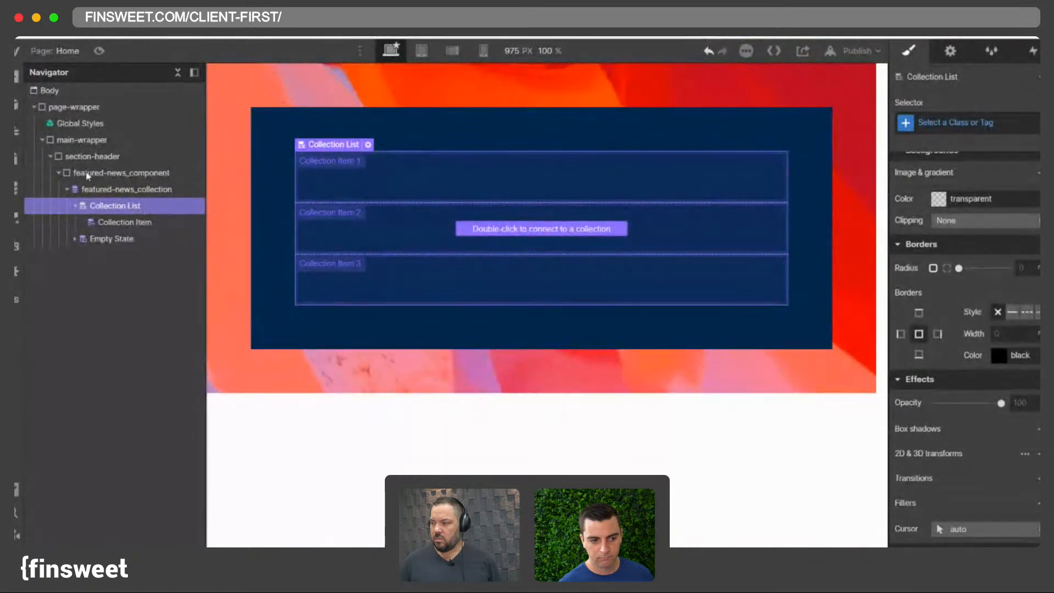
left_click(951, 122)
type("featured-news_")
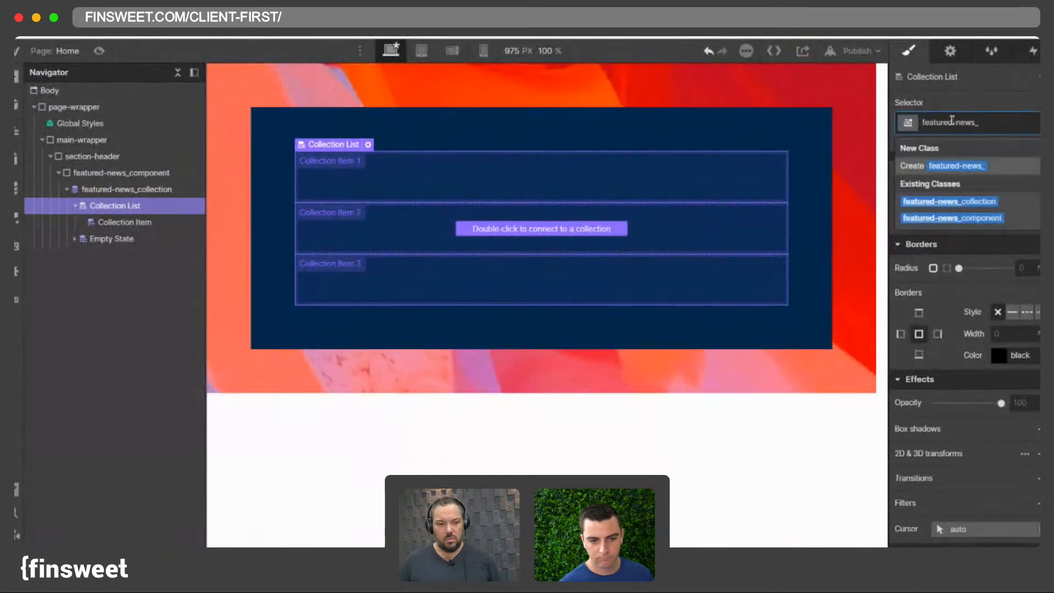
type("list")
key("Return")
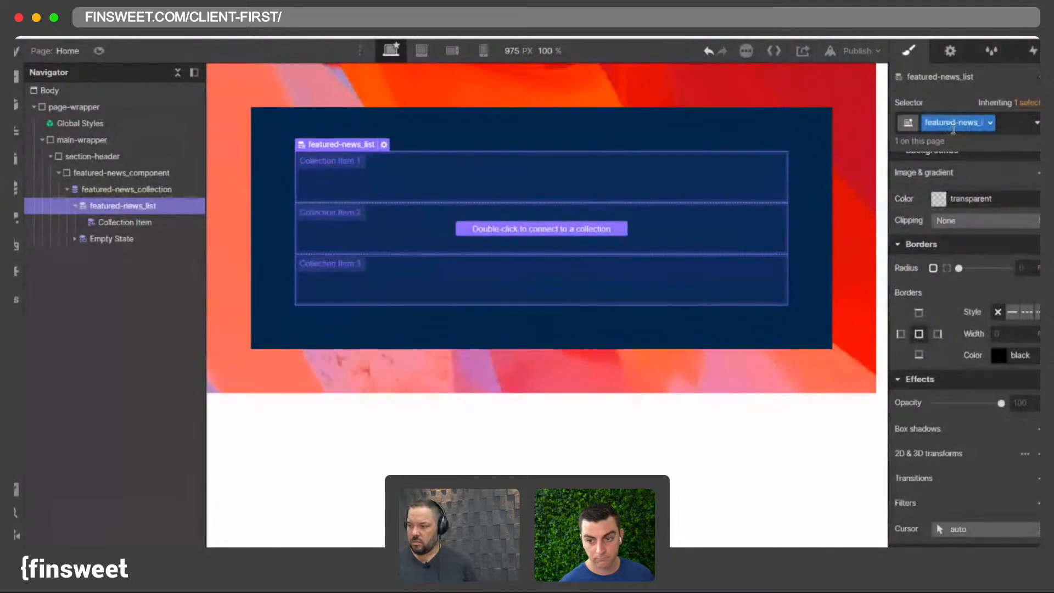
- Give the Collection Item the class featured-news_item
left_click(166, 223)
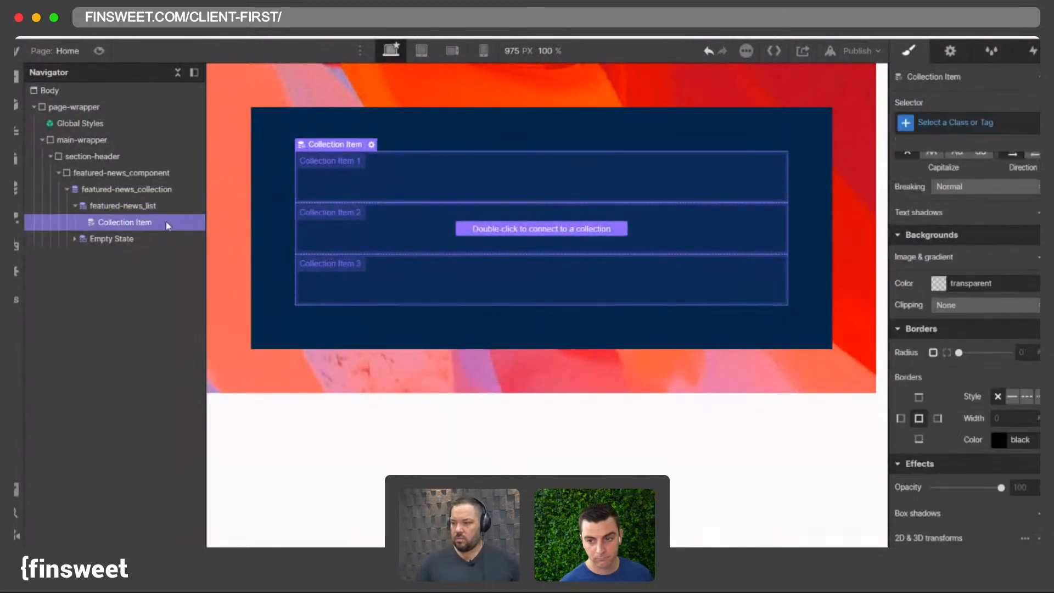
left_click(952, 122)
type("featured-news_")
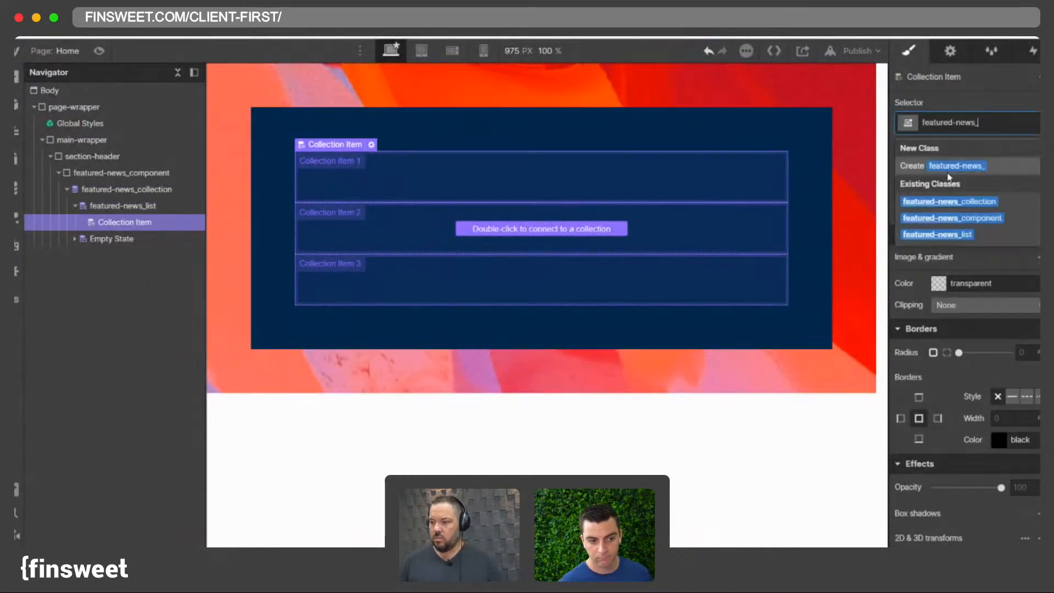
type("i")
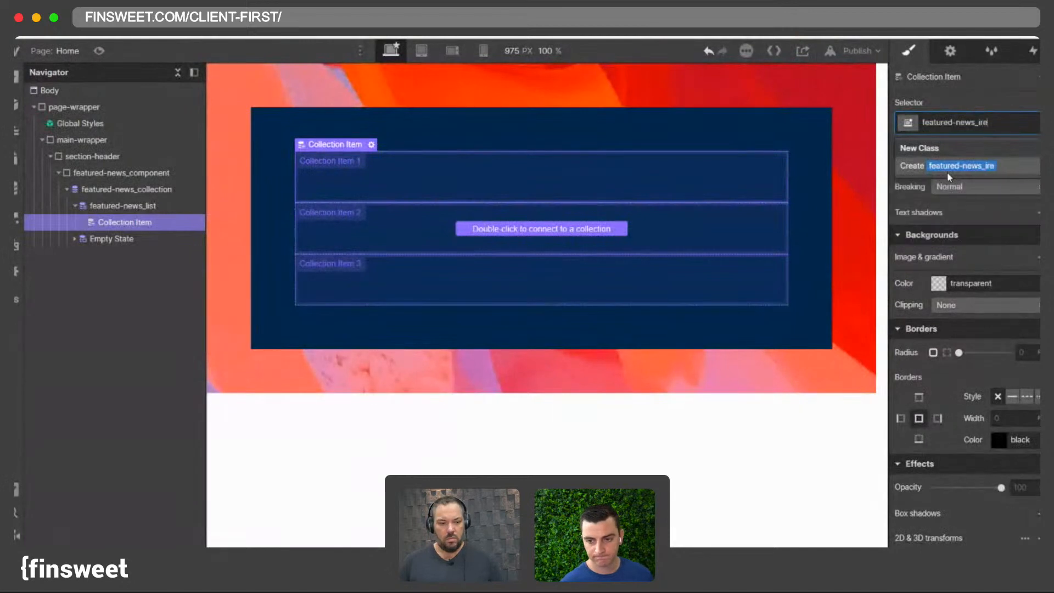
type("tem")
key("Return")
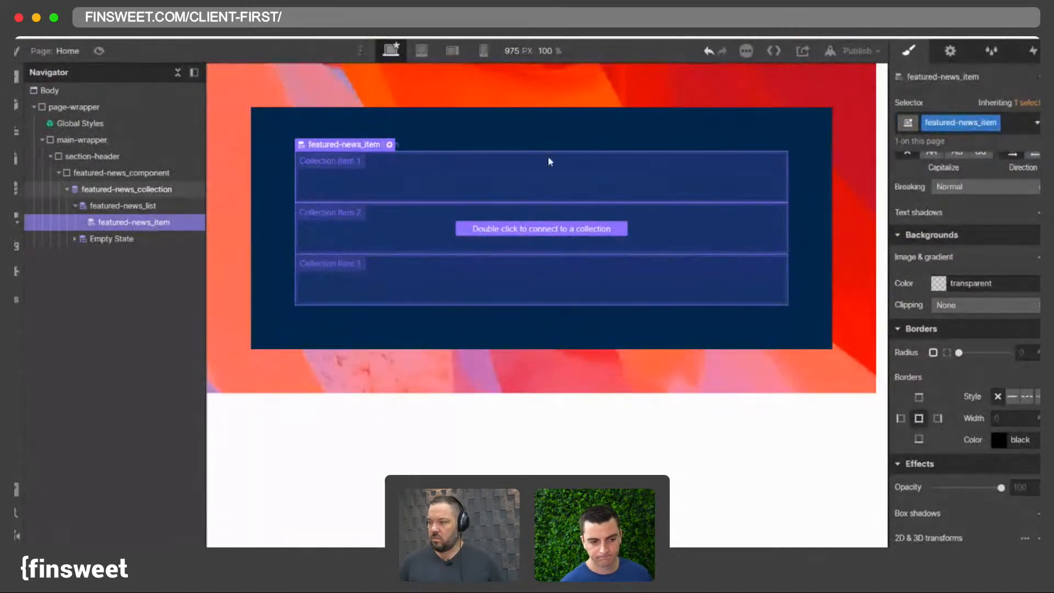
- Connect the featured-news_collection list to the Blog Posts collection as its source
left_click(111, 208)
left_click(112, 189)
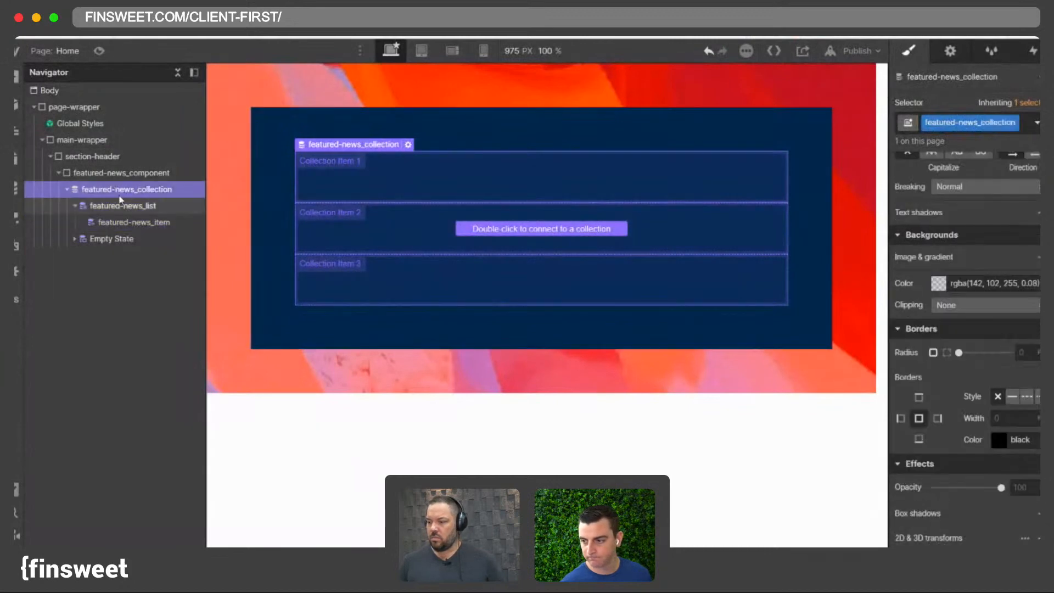
left_click(950, 50)
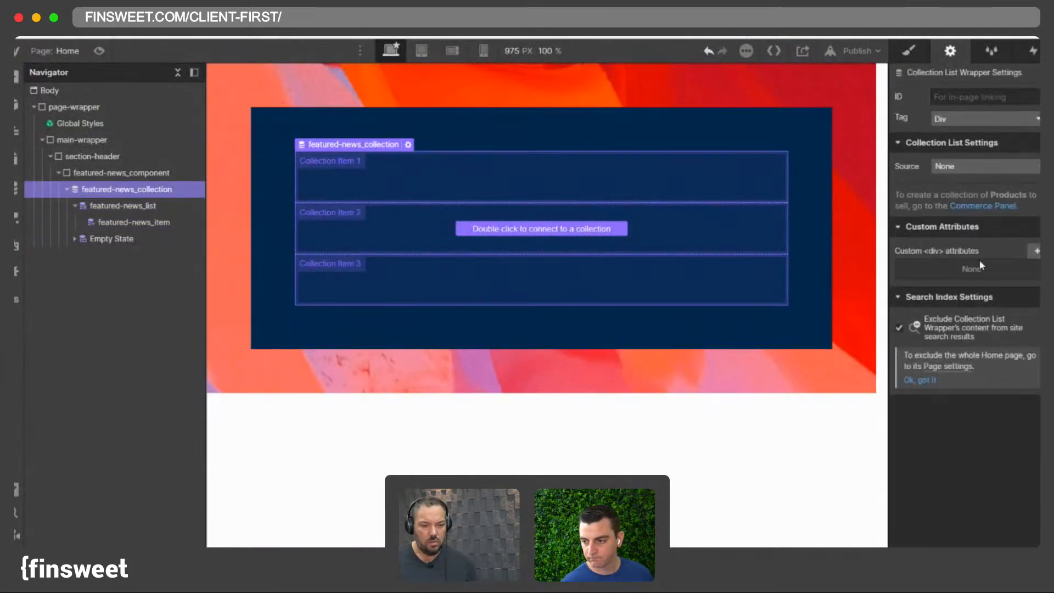
left_click(408, 145)
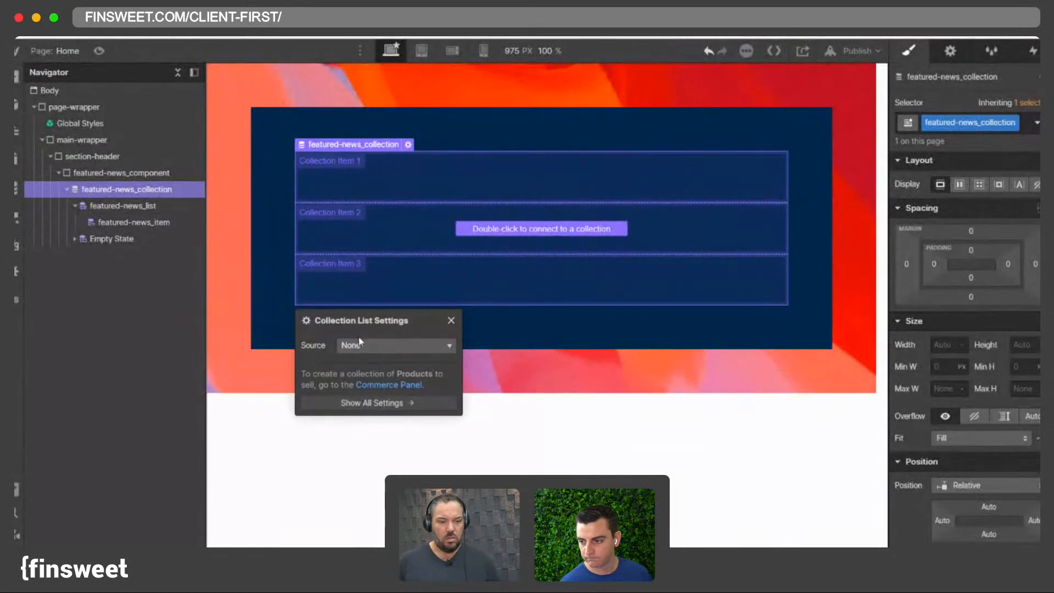
left_click(356, 347)
left_click(367, 390)
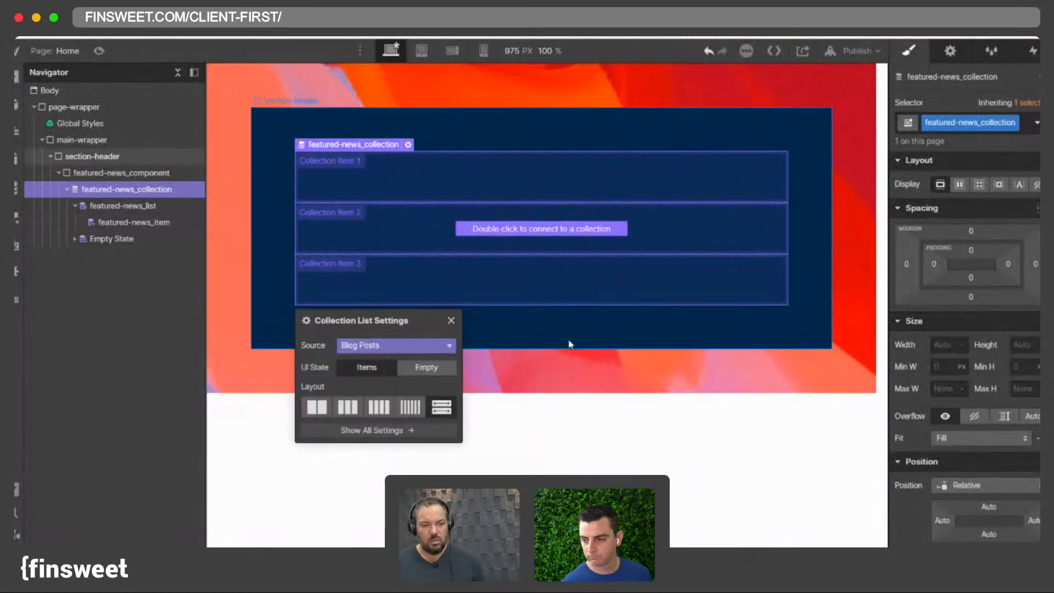
left_click(450, 125)
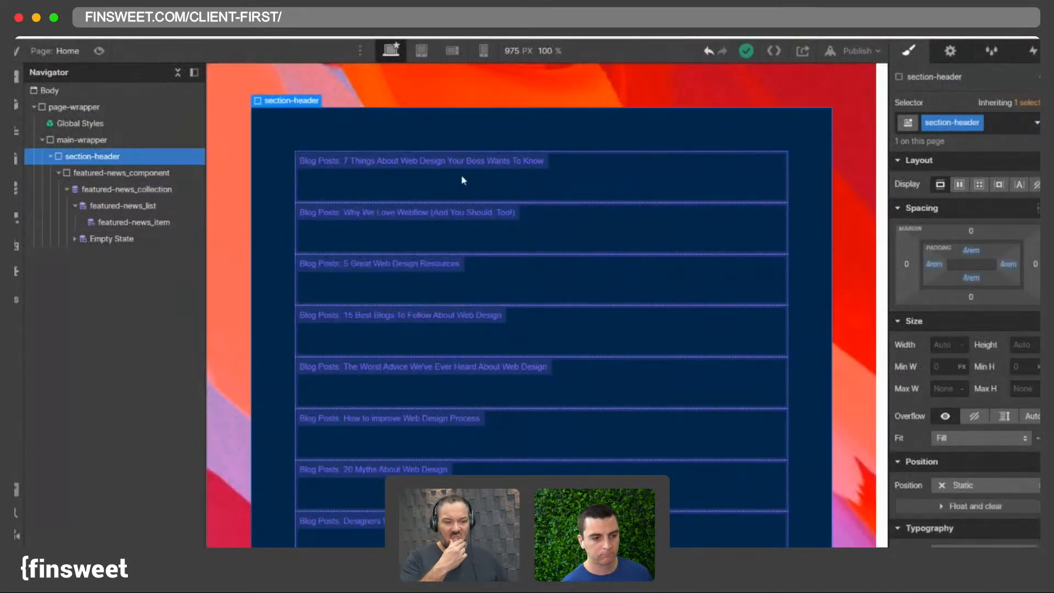
- Scroll through the canvas to review the Blog Posts items now listed in the header
scroll(459, 186, "down", 4)
scroll(456, 203, "up", 5)
scroll(417, 275, "down", 3)
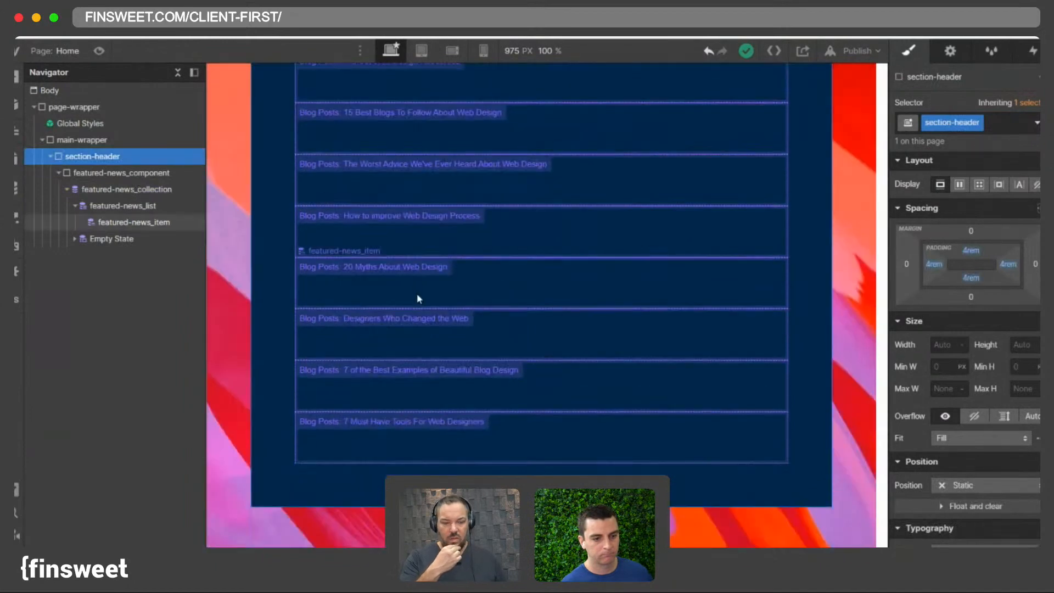
scroll(423, 225, "up", 3)
left_click(397, 184)
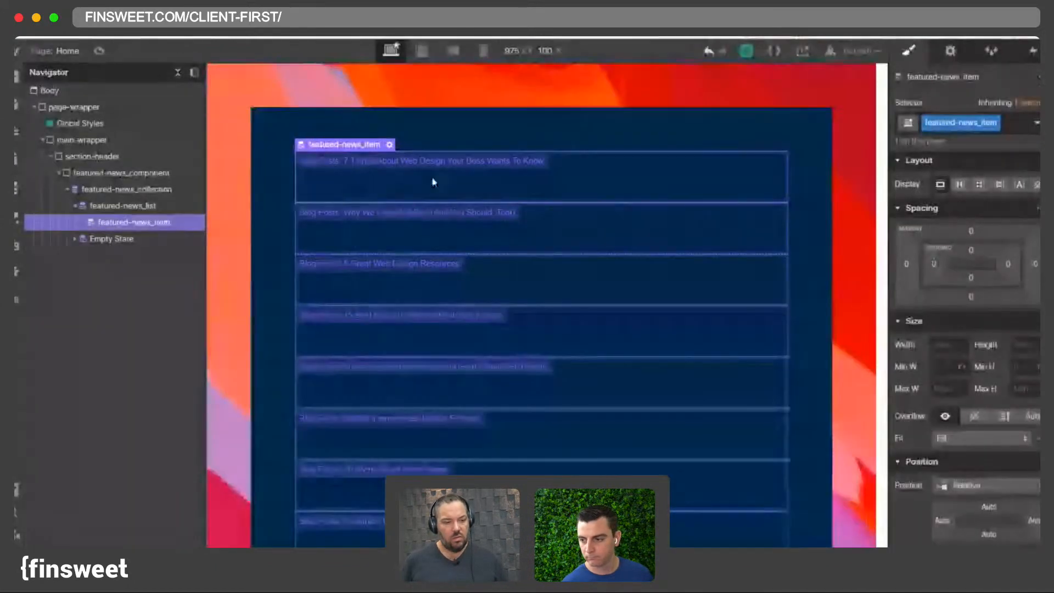
scroll(366, 215, "down", 3)
scroll(366, 216, "up", 3)
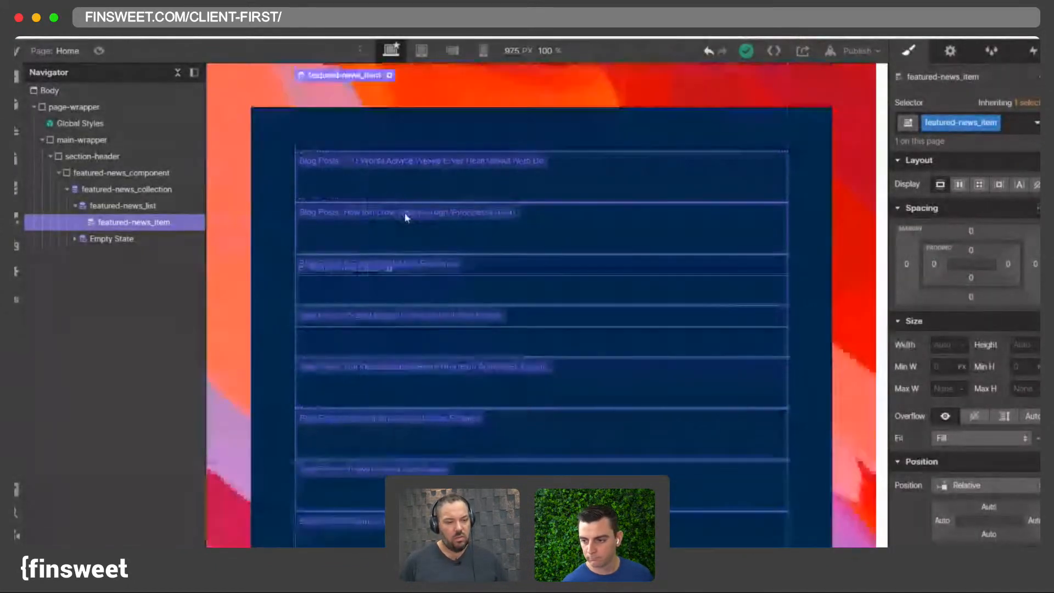
left_click(119, 190)
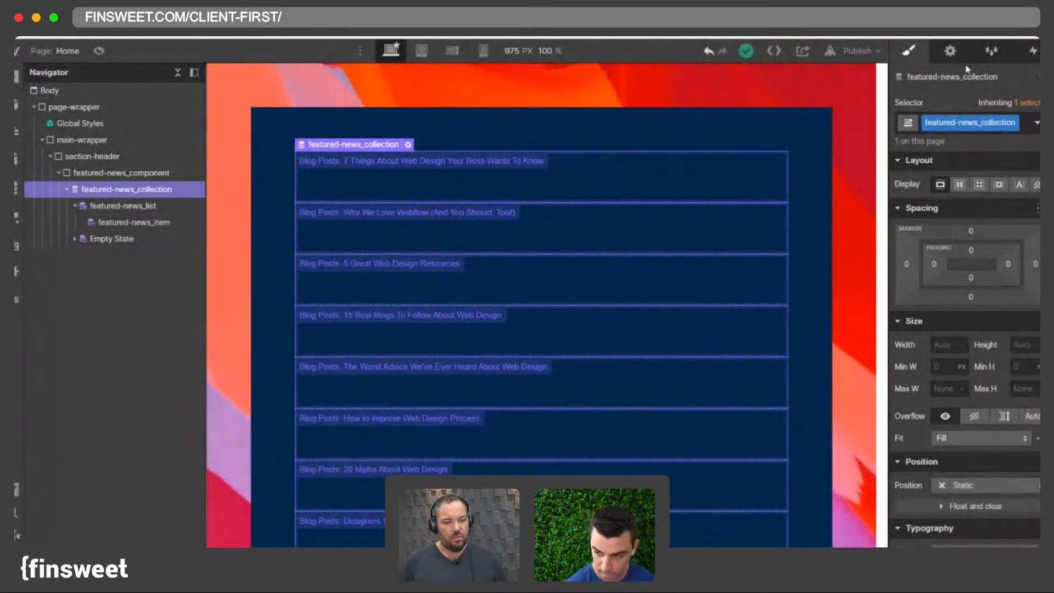
- Limit the featured-news_collection list to show 1 item, starting at 1
left_click(948, 55)
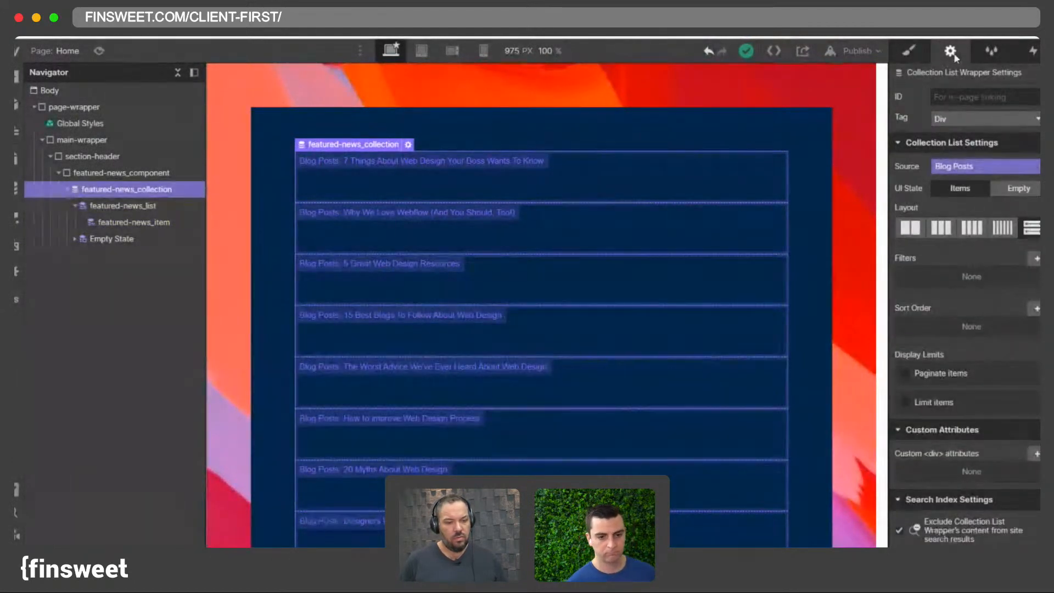
left_click(924, 404)
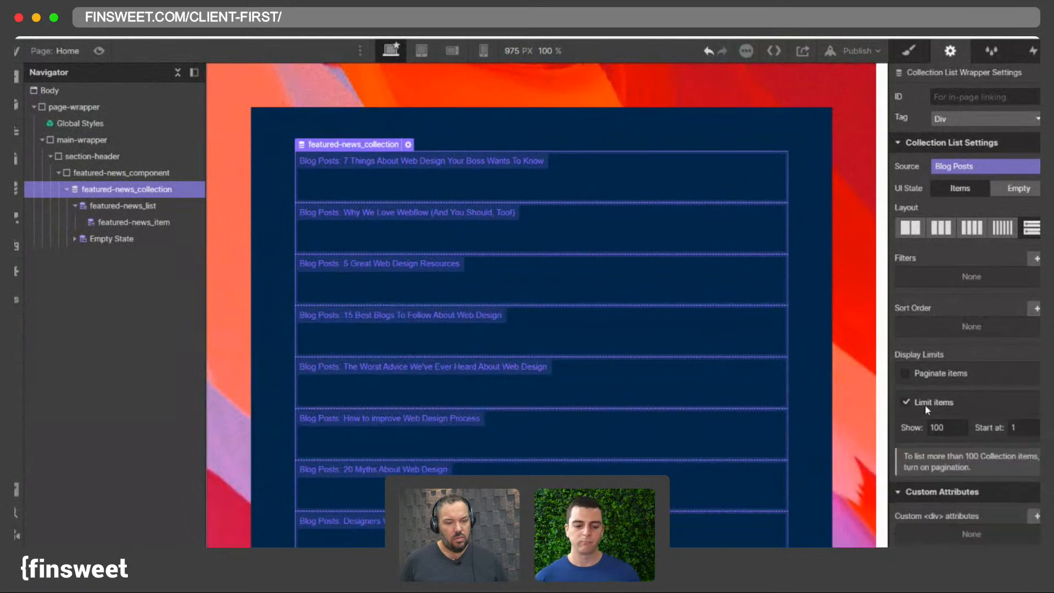
left_click(950, 431)
type("1")
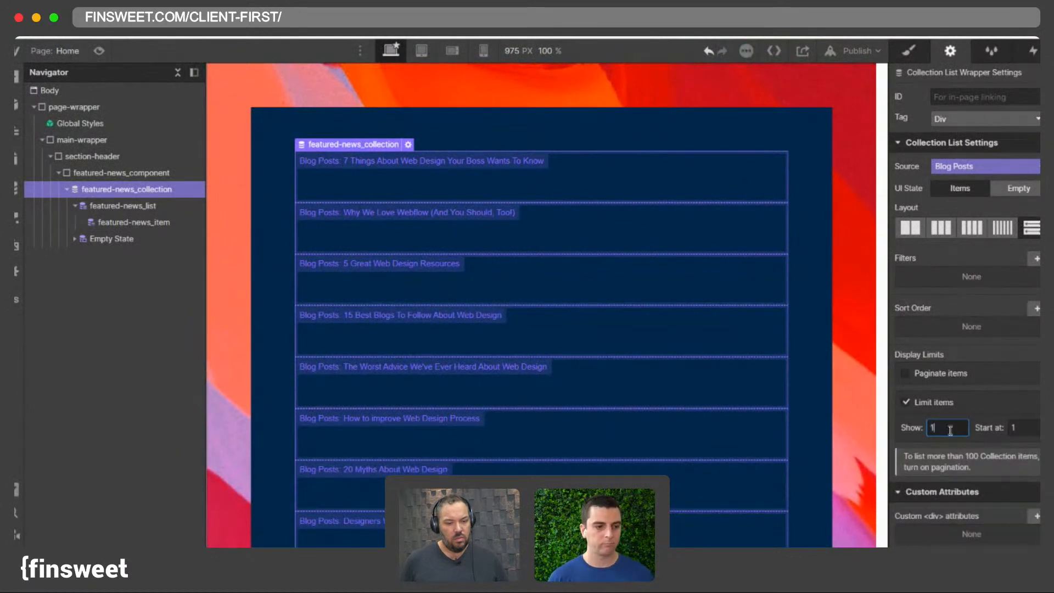
left_click(961, 397)
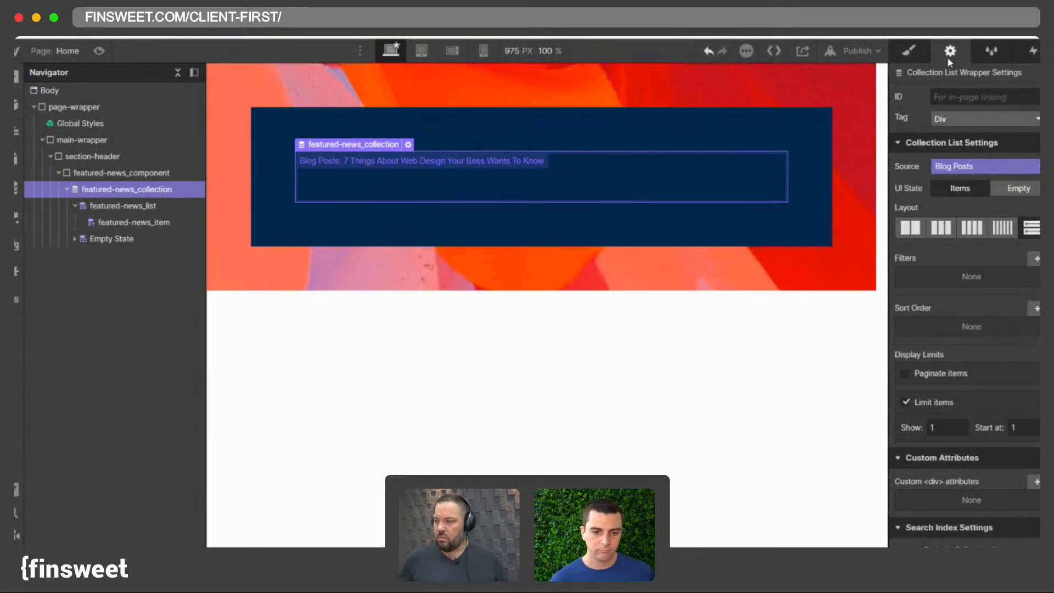
left_click(908, 51)
left_click(369, 187)
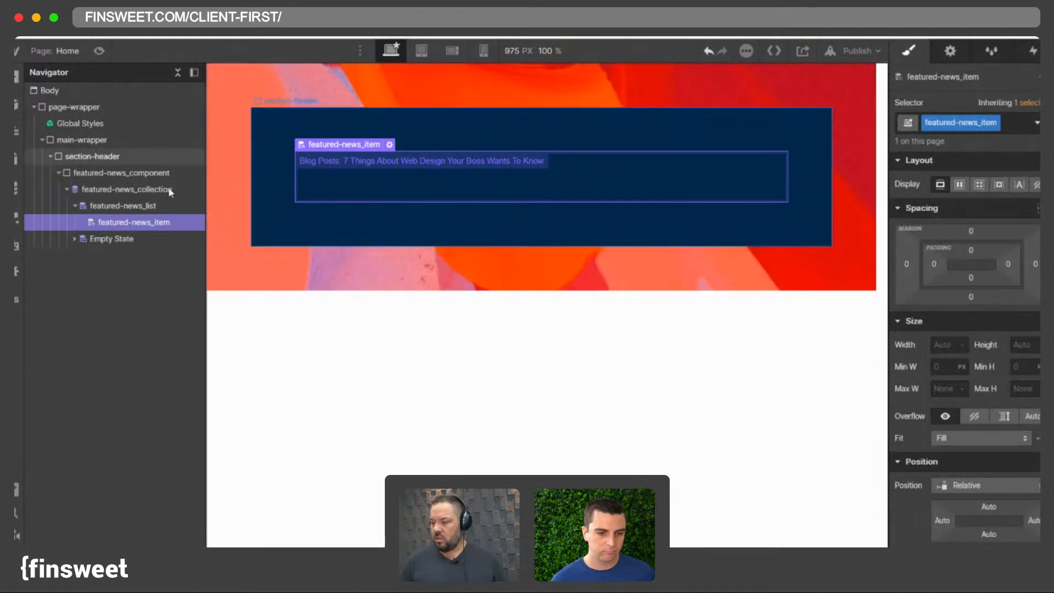
- Insert a Div Block inside section-header, placed above featured-news_component
left_click(104, 173)
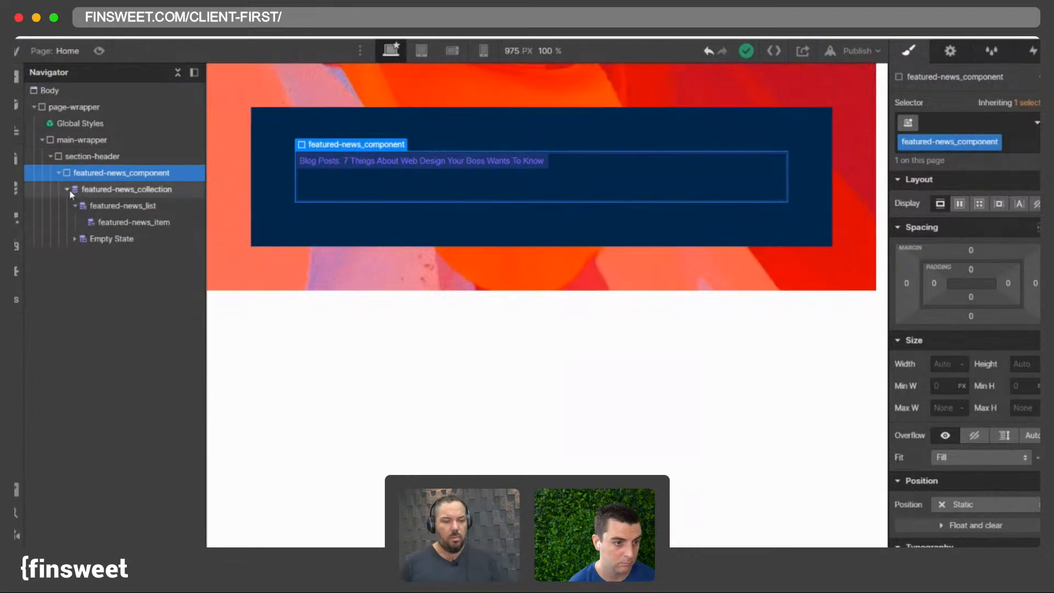
left_click(58, 173)
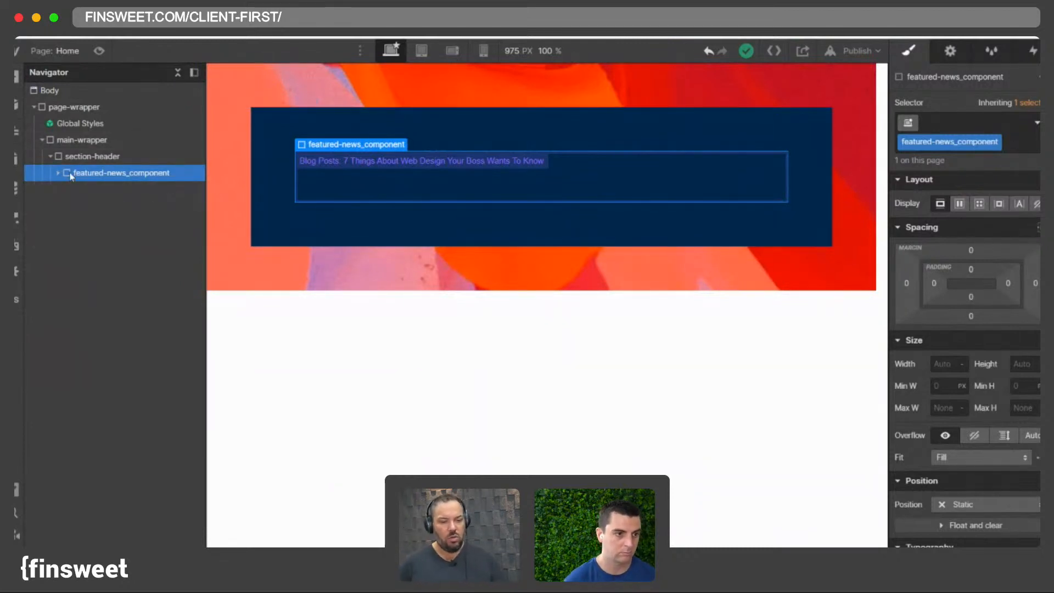
left_click(58, 173)
key("super+e")
type("d")
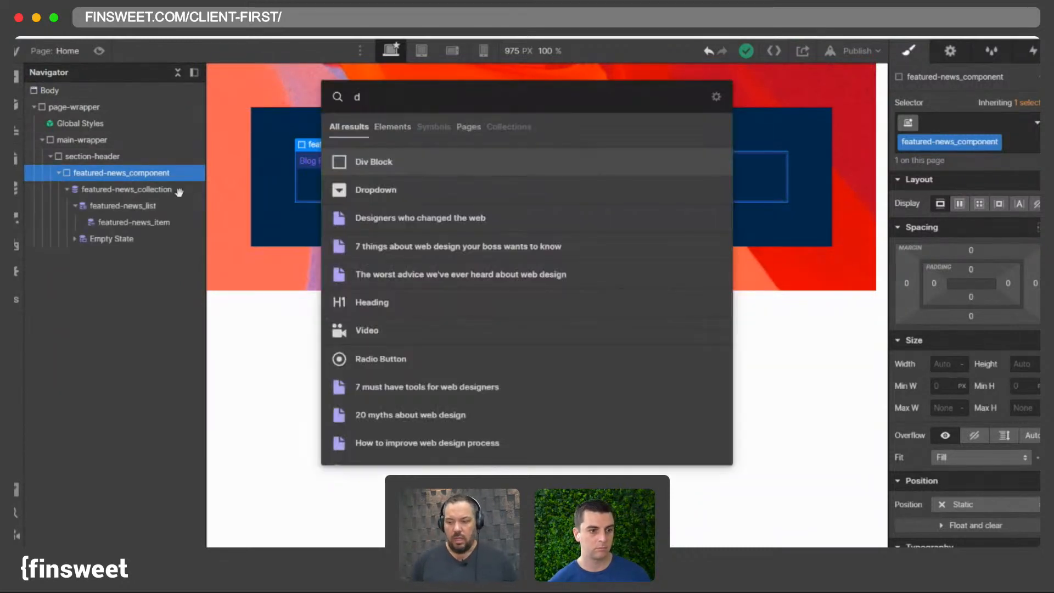
key("Return")
left_click(66, 189)
left_click_drag(103, 210, 89, 174)
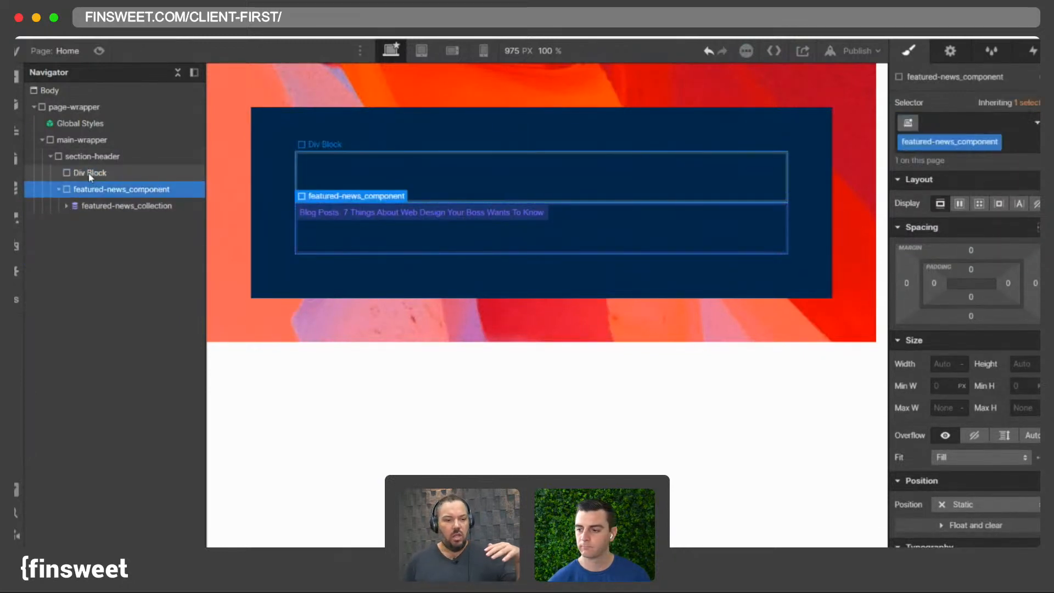
left_click(90, 174)
- Give the new Div Block the class header-news-wrapper
left_click(964, 121)
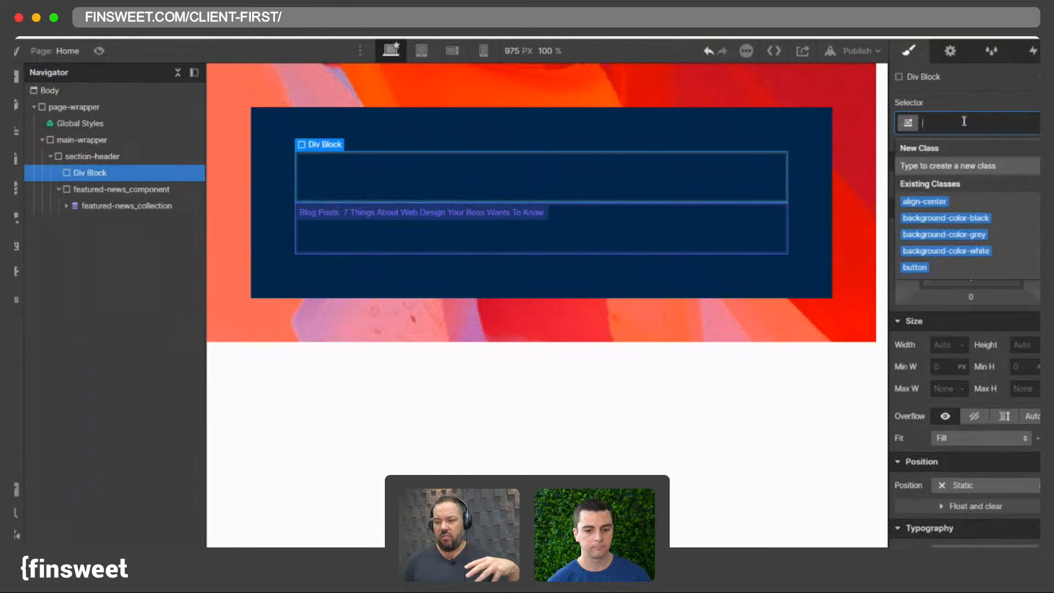
type("header")
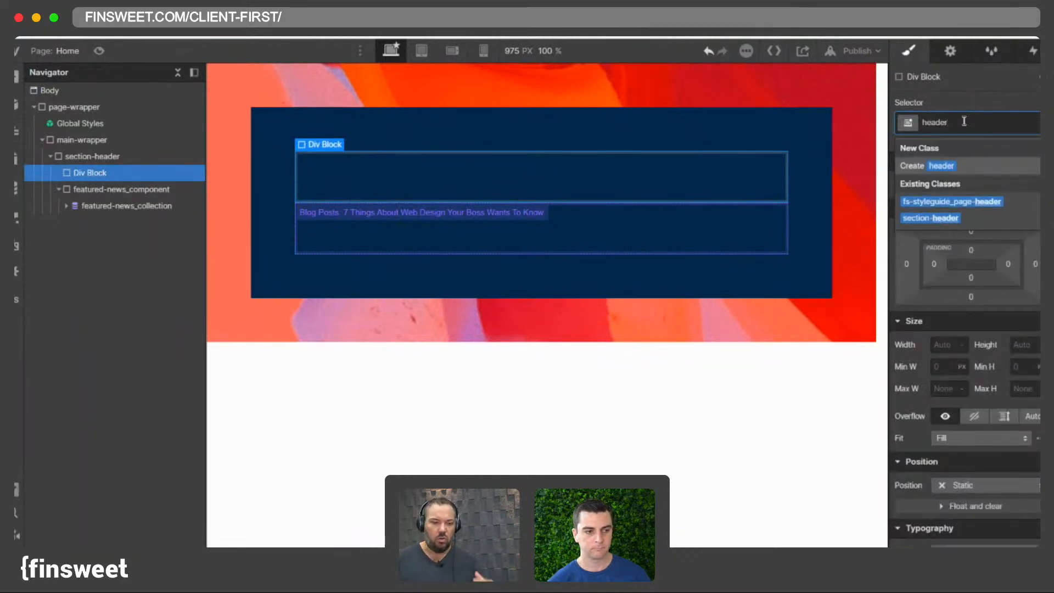
type("_")
key("BackSpace")
type("-")
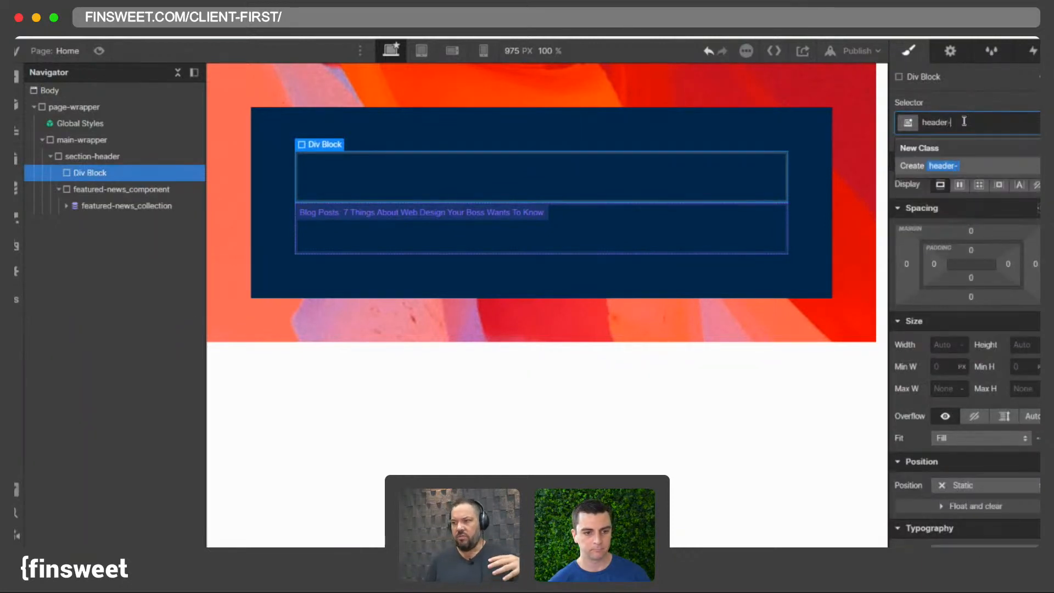
type("news-wrapper")
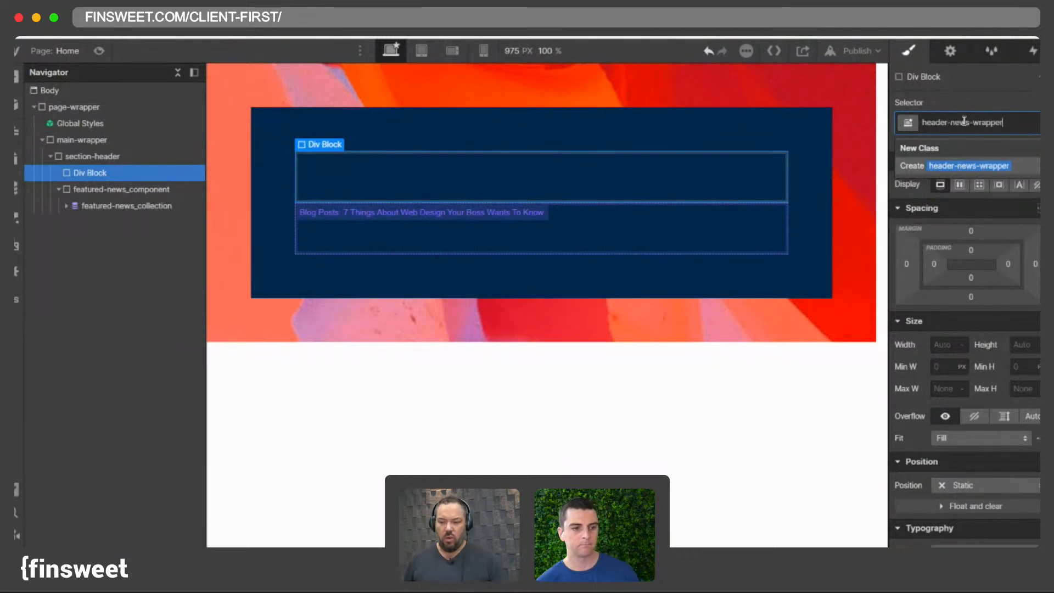
key("Return")
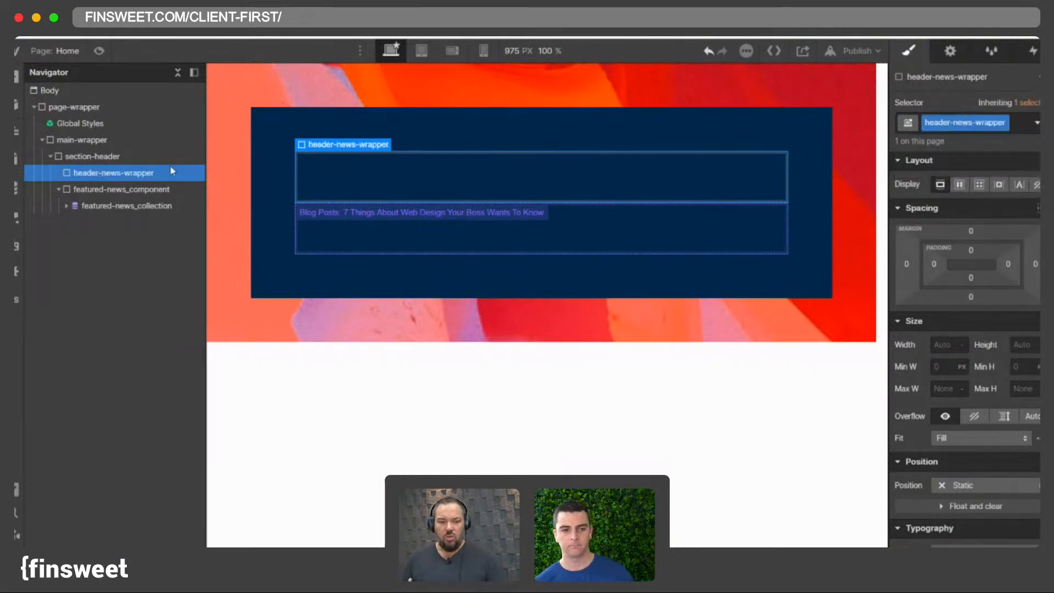
- Nest featured-news_component inside header-news-wrapper
left_click(58, 188)
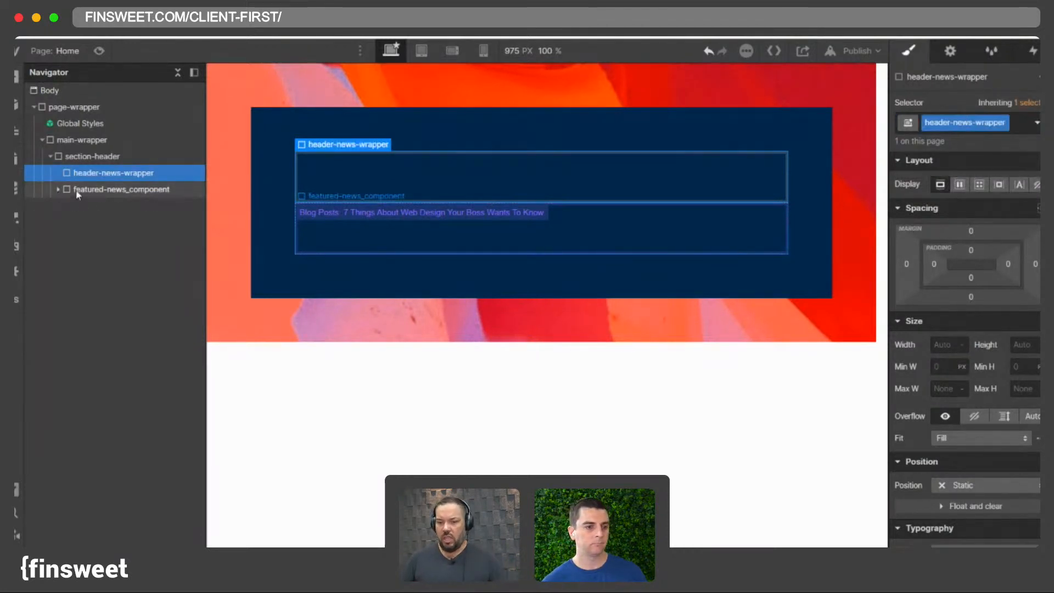
left_click_drag(76, 195, 95, 176)
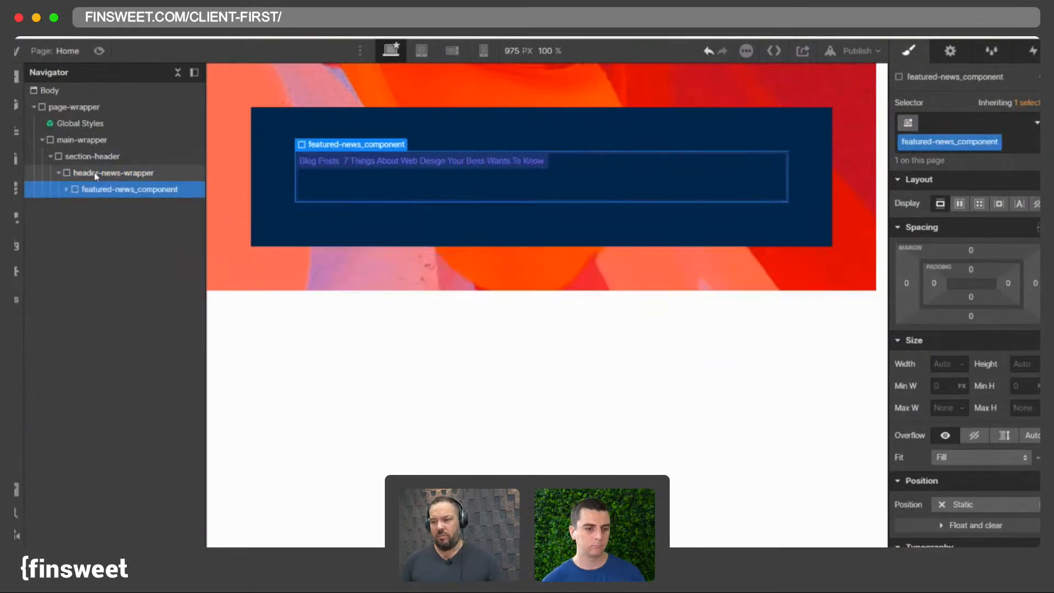
left_click(95, 173)
- Give header-news-wrapper 4rem padding on all sides and set its position to Relative
left_click(932, 265)
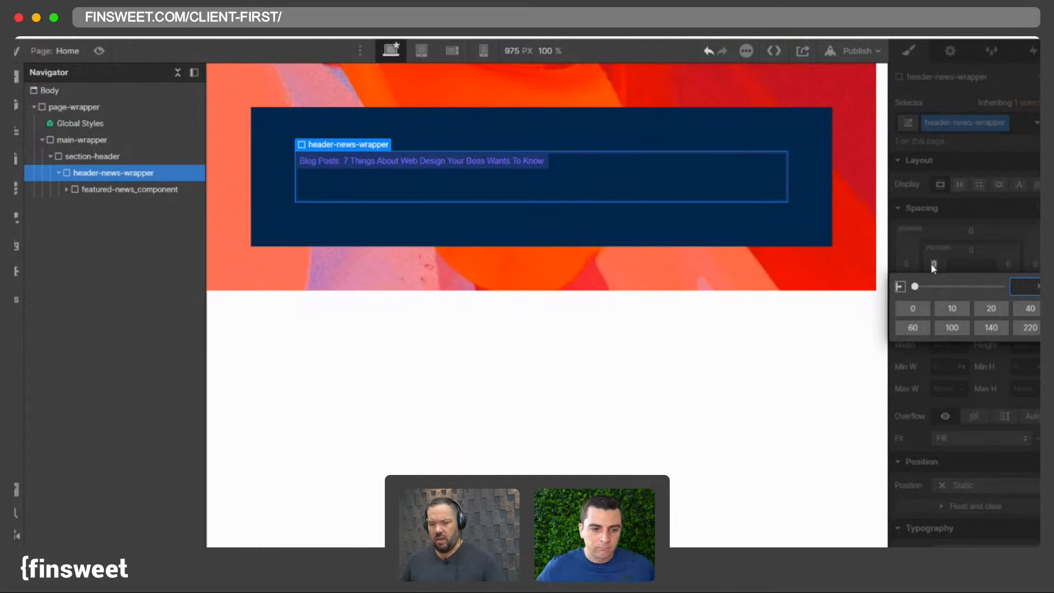
left_click(970, 250)
type("4re")
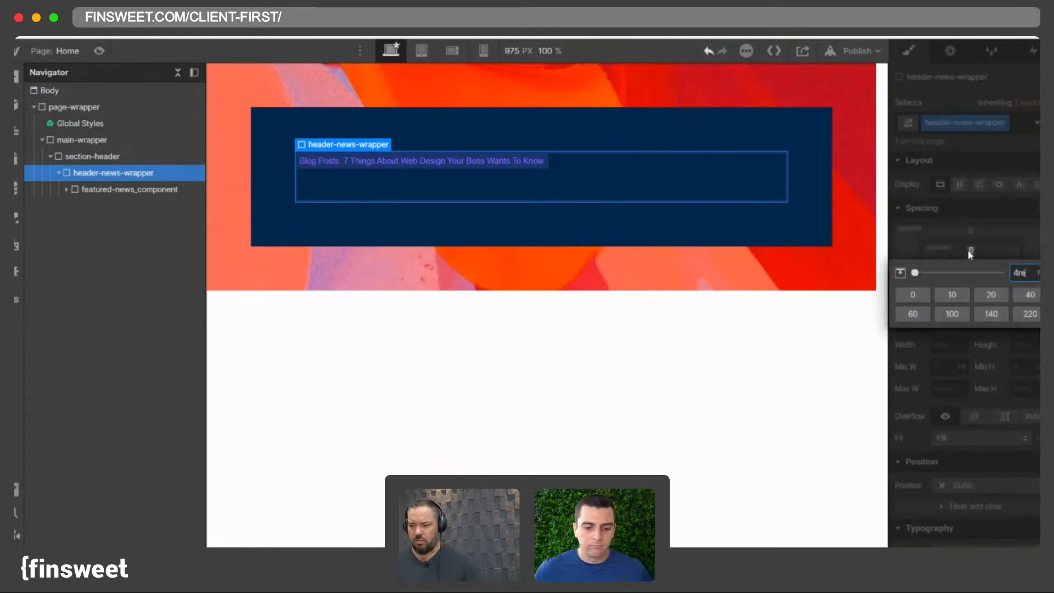
type("m")
key("Return")
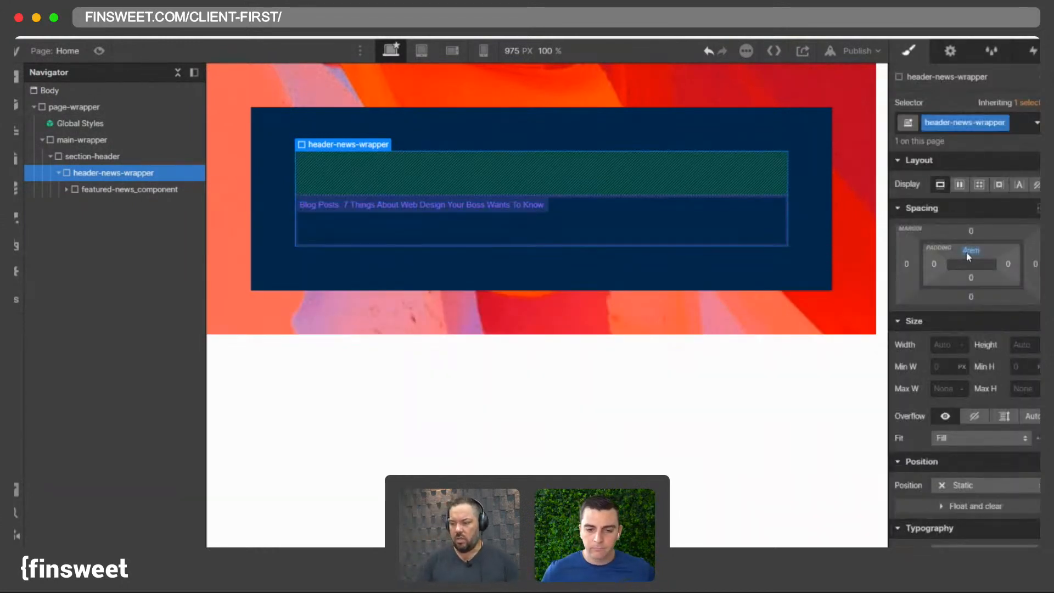
left_click(968, 254, "alt+shift")
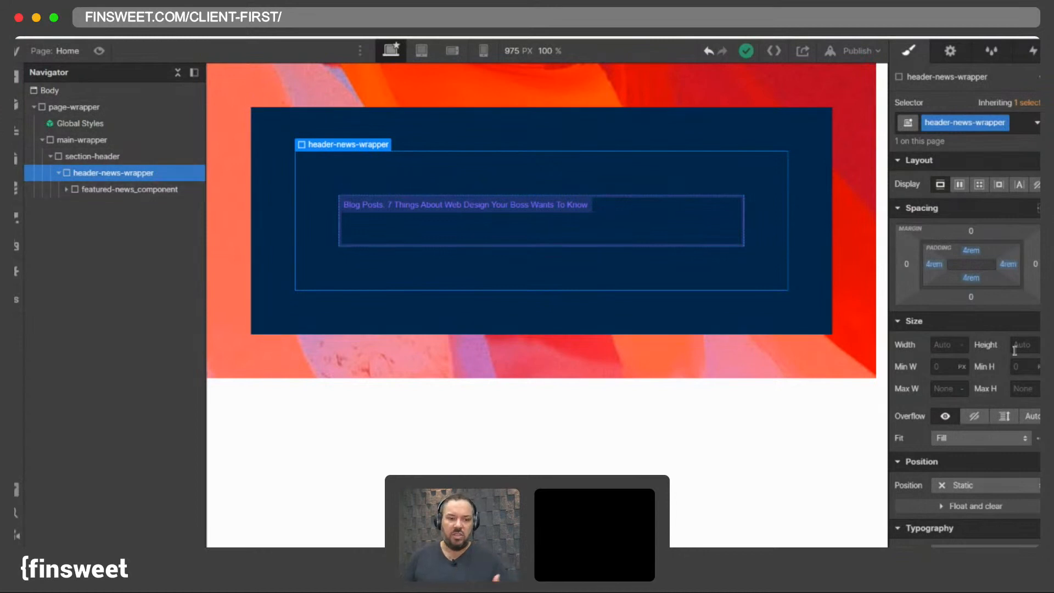
left_click(966, 485)
left_click(963, 453)
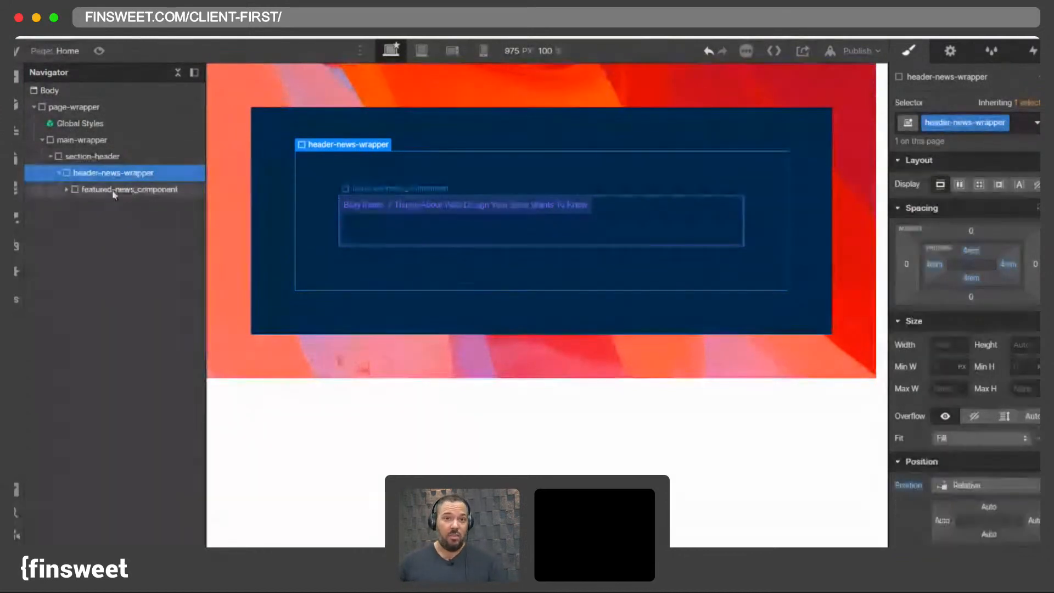
- Add an Image inside header-news-wrapper and assign it the Mask Group.png asset
key("super+e")
type("image")
key("Return")
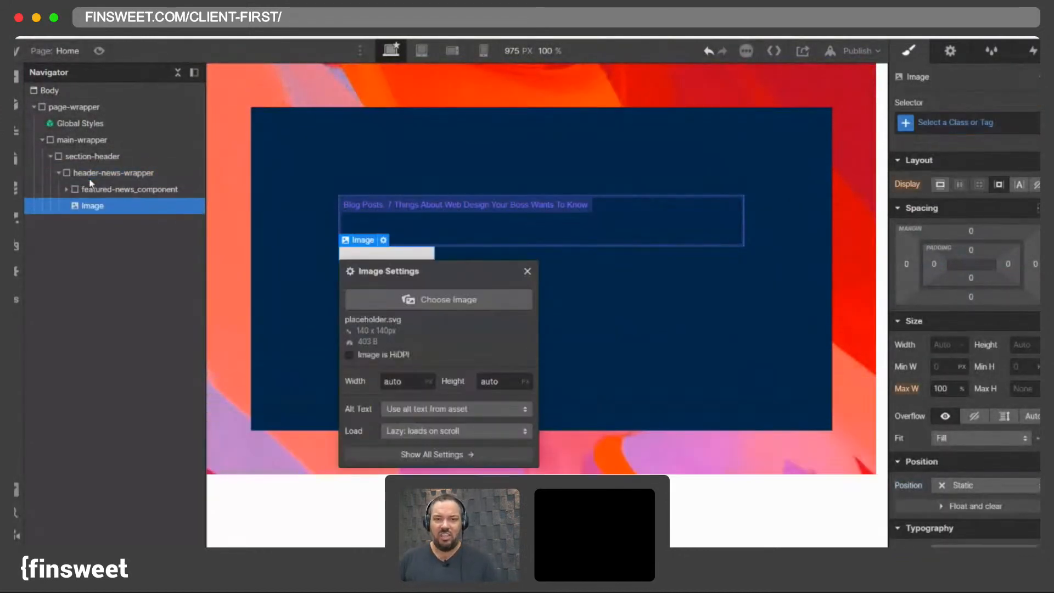
left_click(417, 314)
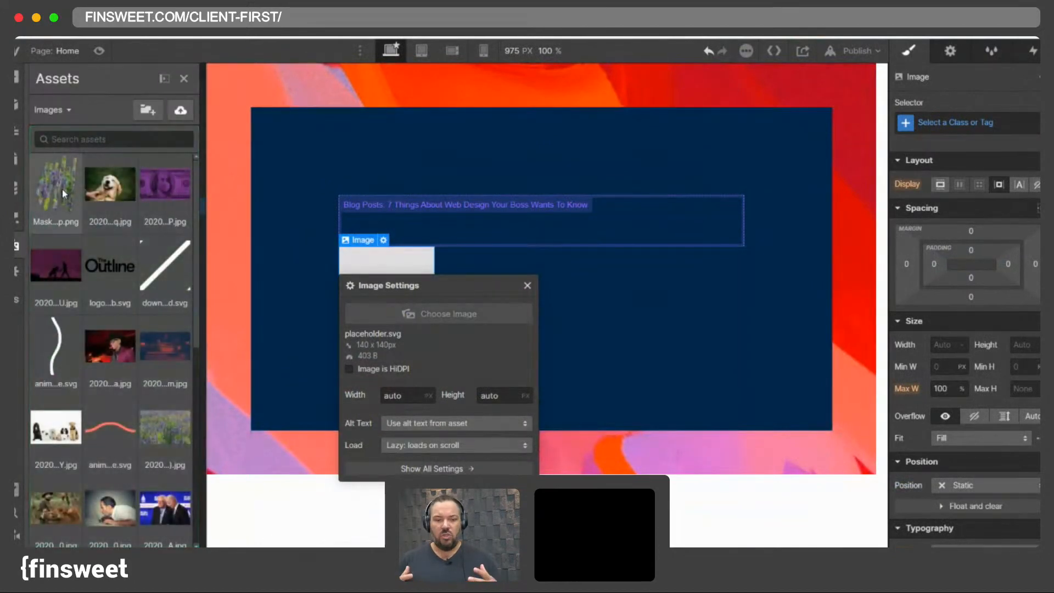
left_click(64, 194)
- Give the image the class home-header_image and close the image settings
left_click(927, 123)
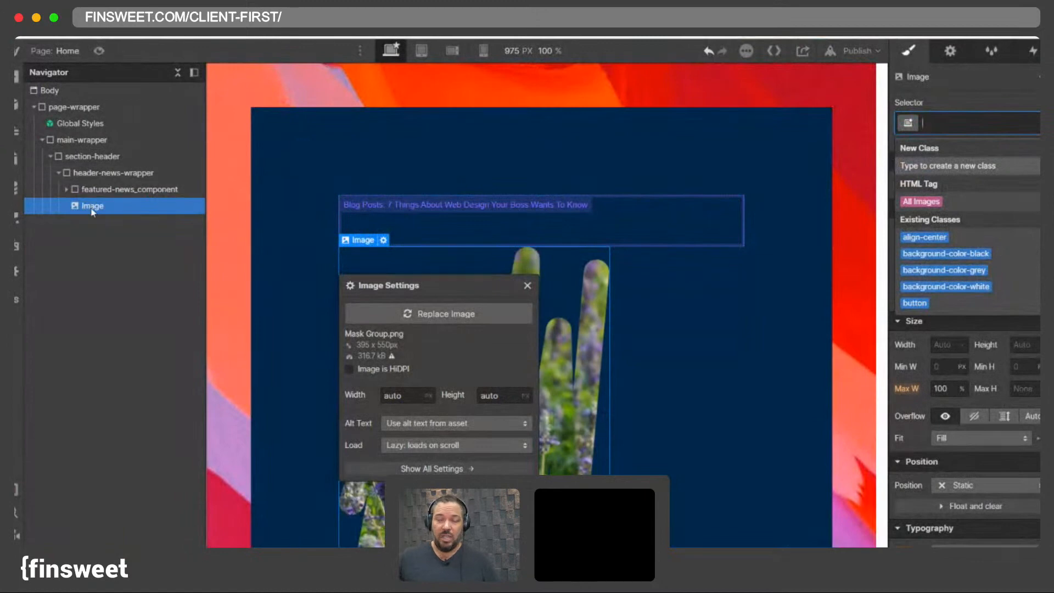
left_click(980, 126)
type("news-h")
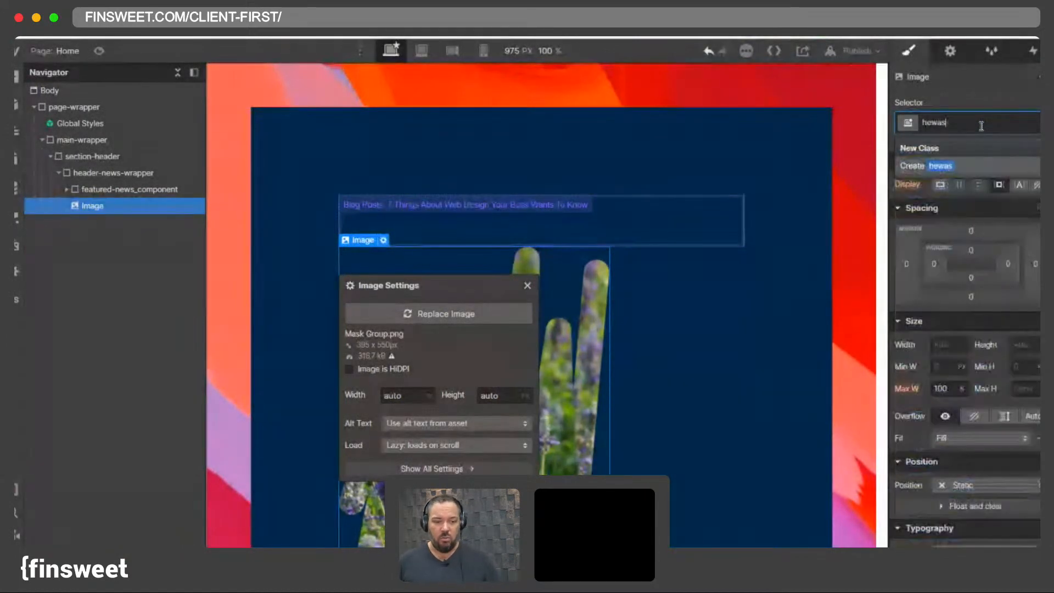
key("BackSpace")
key("ctrl+a")
type("home")
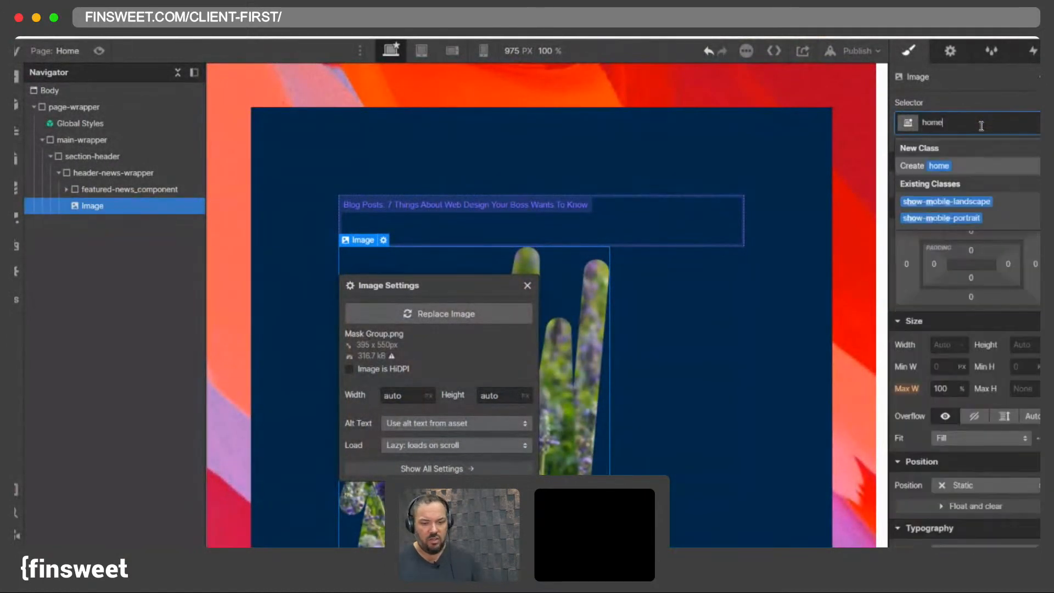
type("-head")
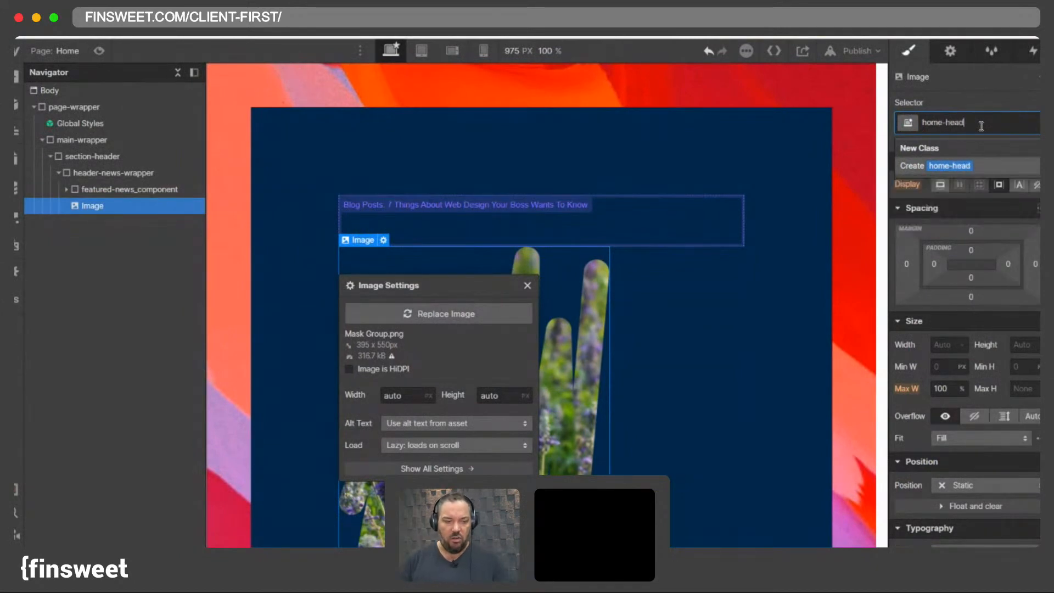
type("er_image")
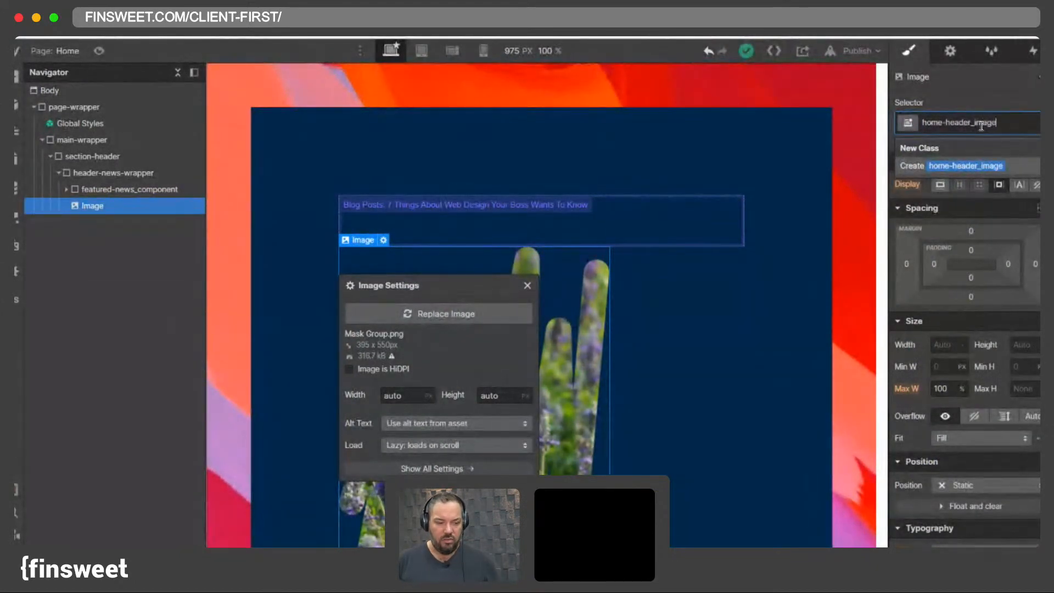
key("Return")
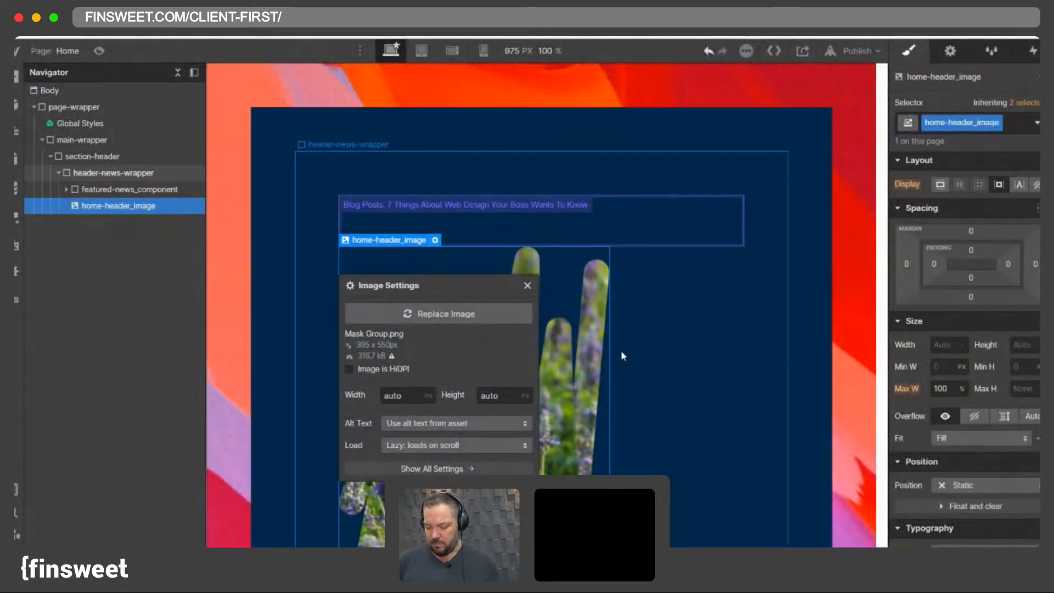
left_click(527, 286)
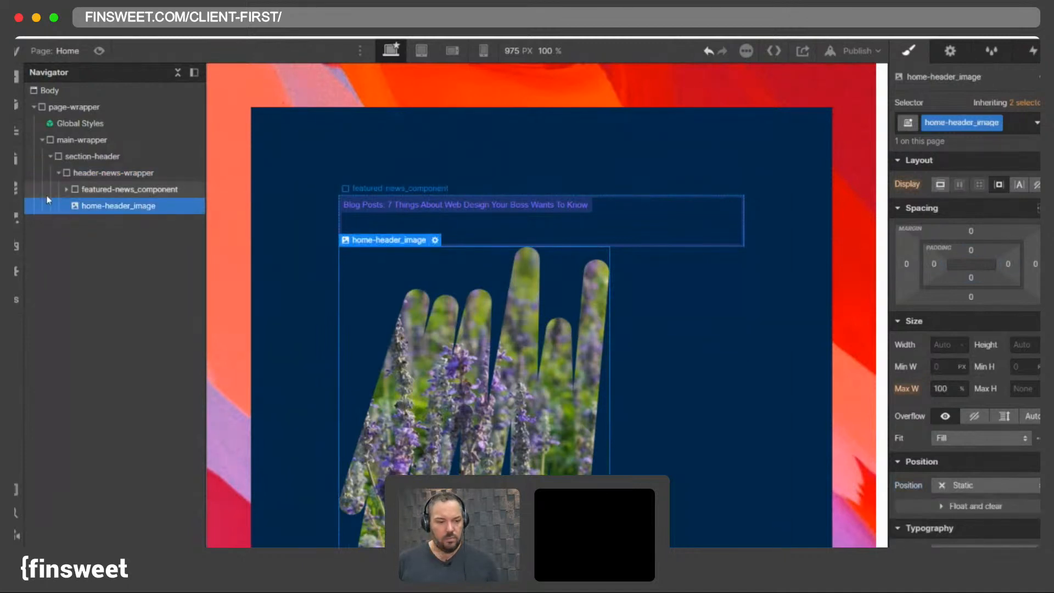
left_click(15, 193)
left_click(15, 193)
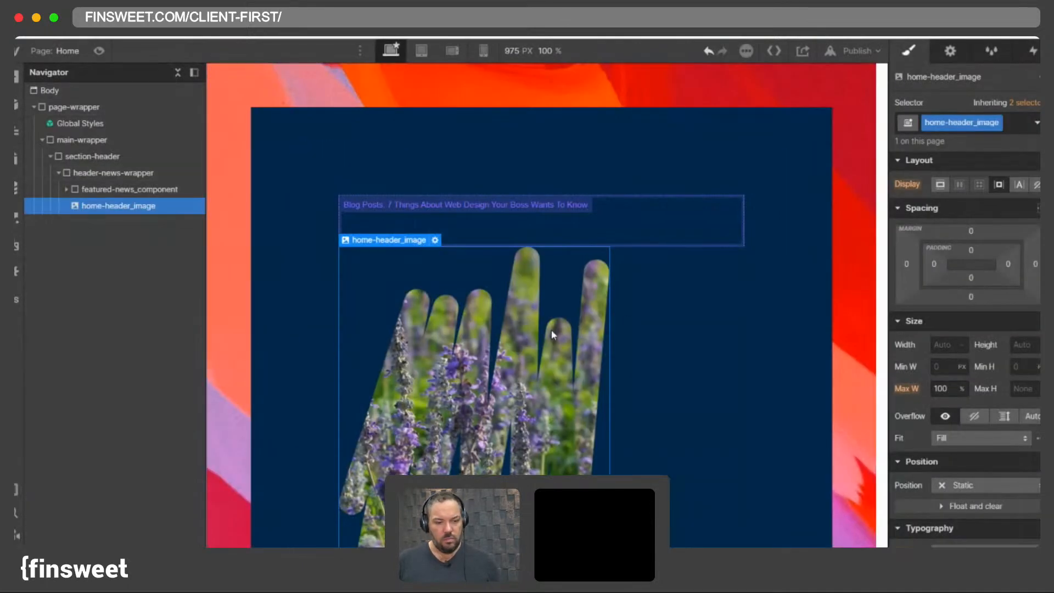
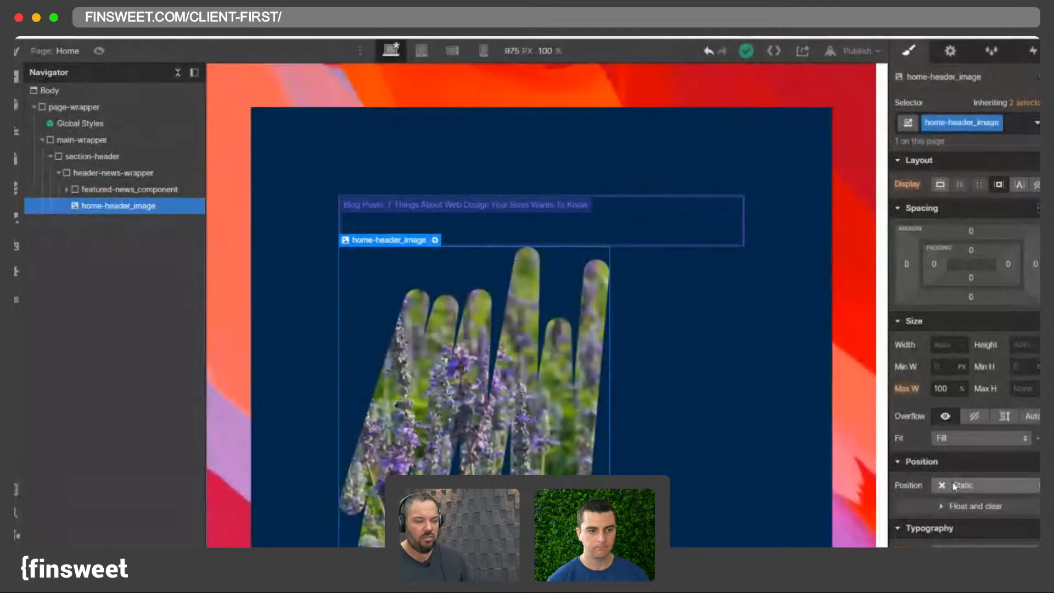
- Set home-header_image's position to Absolute, anchored to the top-left of its parent, with a z-index of -1
scroll(952, 433, "down", 2)
left_click(961, 417)
left_click(965, 464)
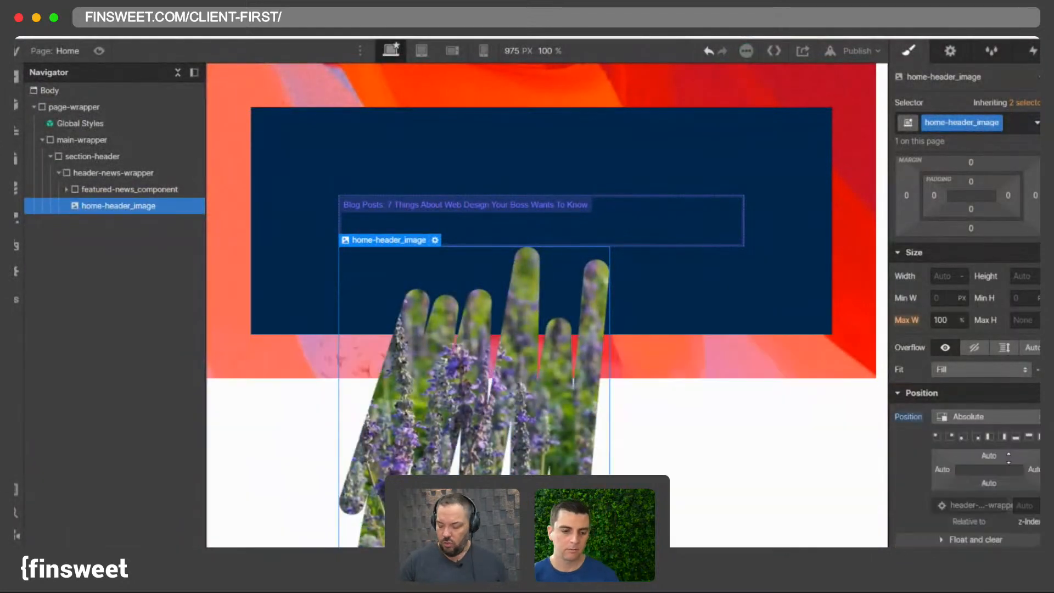
scroll(1037, 203, "up", 1)
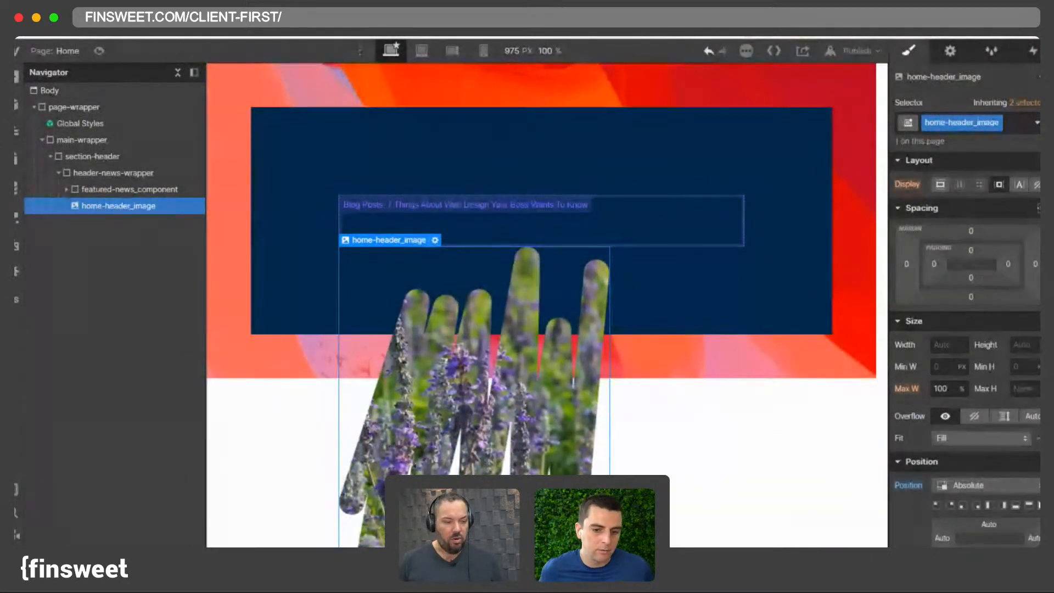
left_click(1039, 208)
scroll(1024, 415, "down", 3)
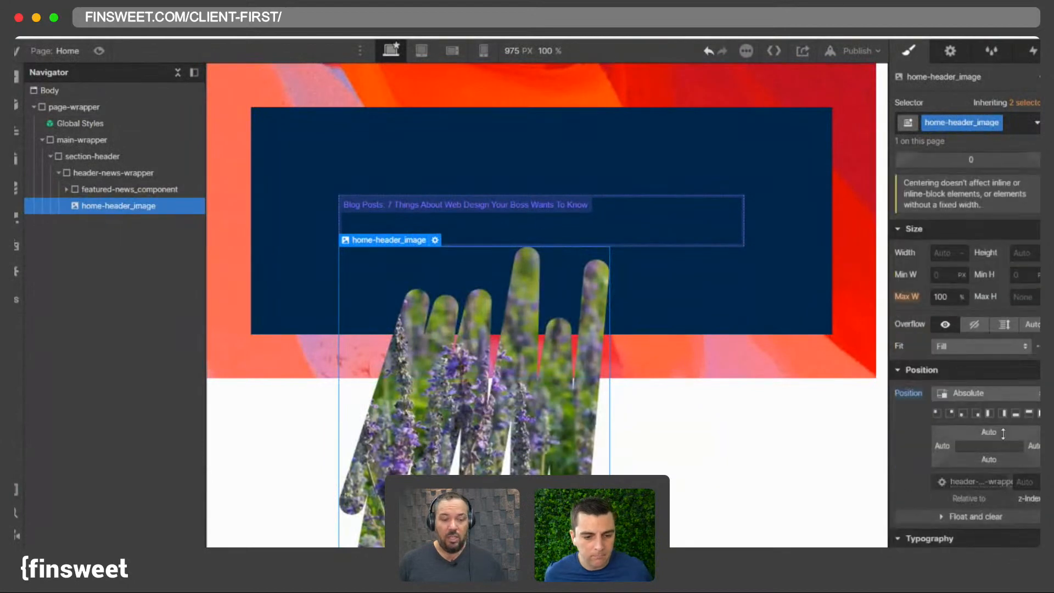
left_click(1027, 413)
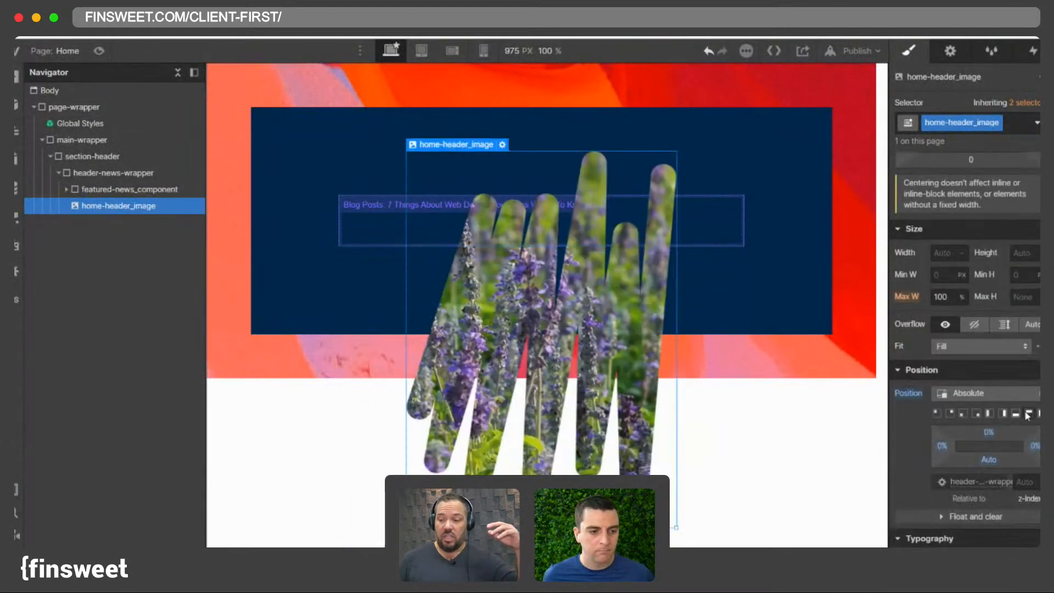
left_click(1023, 482)
type("-1")
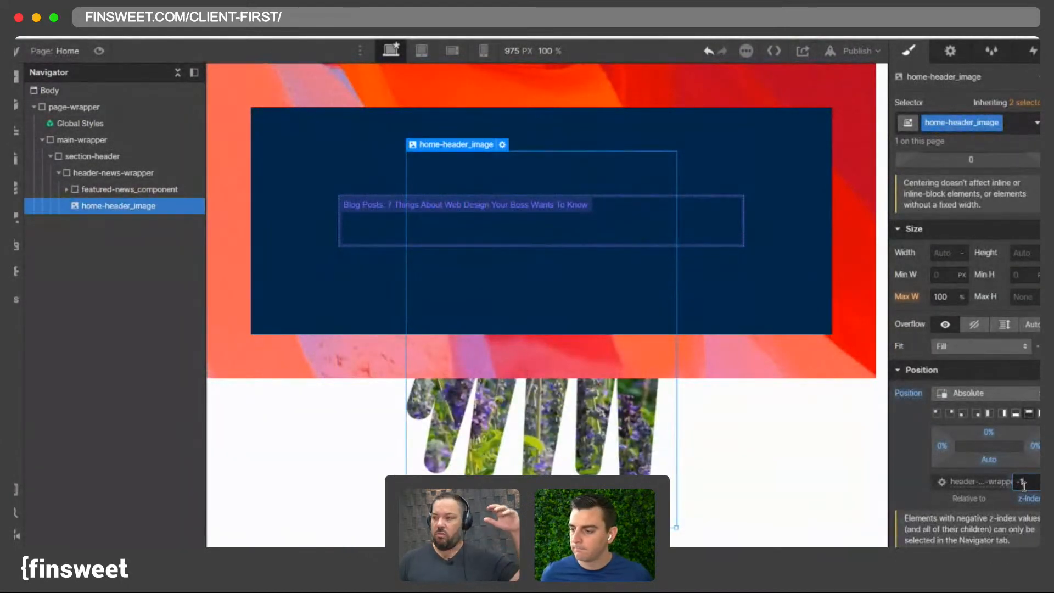
- Give header-news-wrapper a z-index of 1 and rename its class to home-header_component
left_click(110, 172)
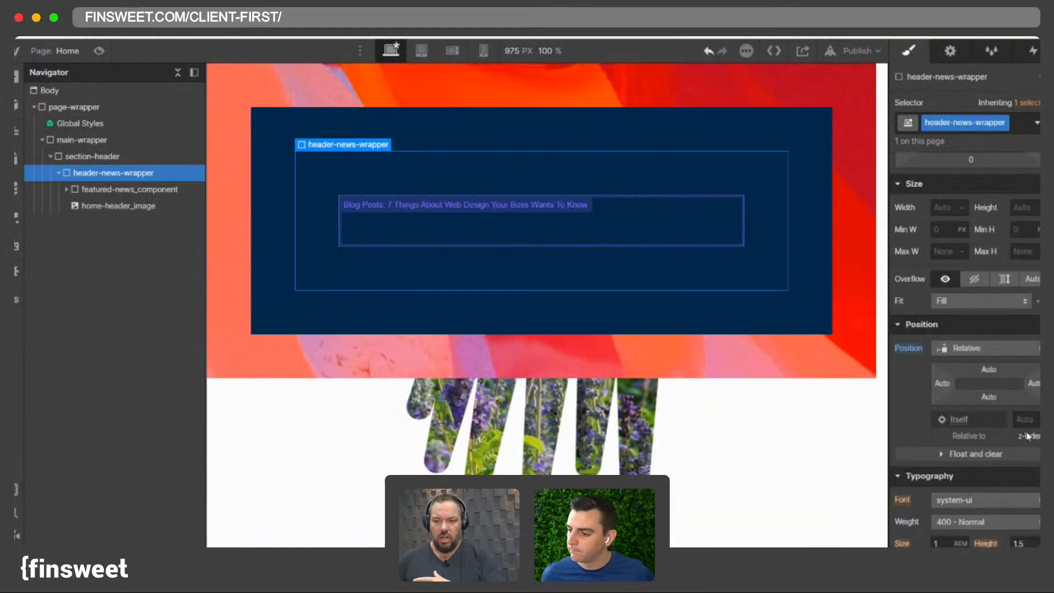
type("1")
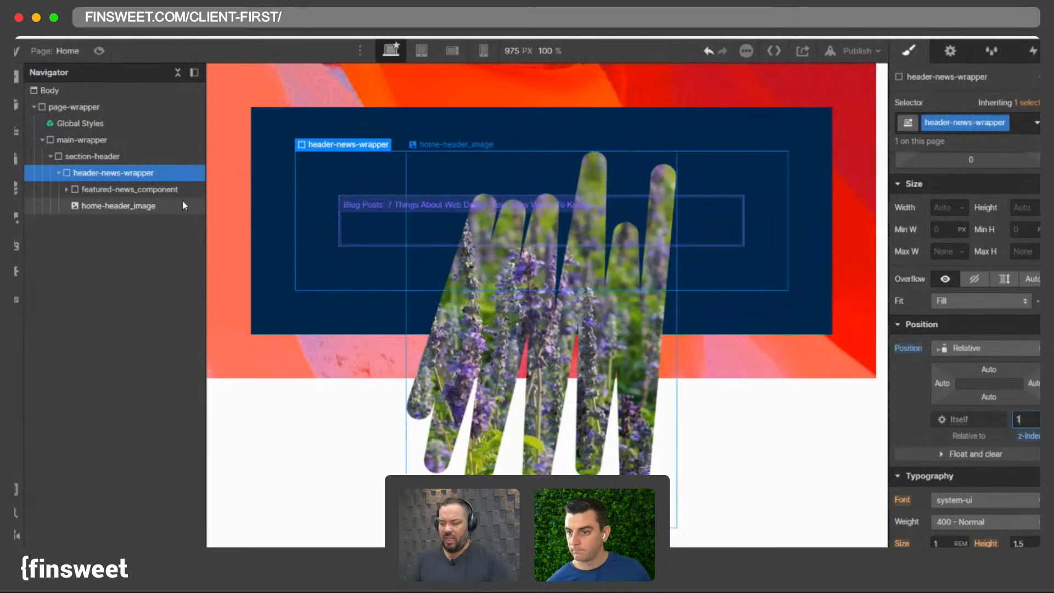
left_click(86, 176)
left_click(100, 161)
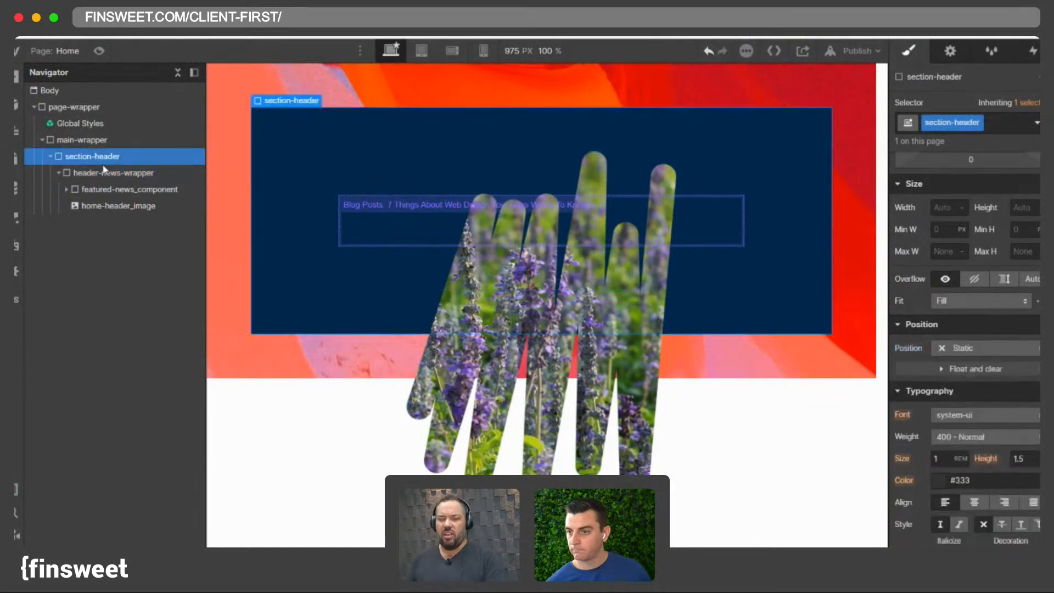
left_click(101, 166)
double_click(952, 123)
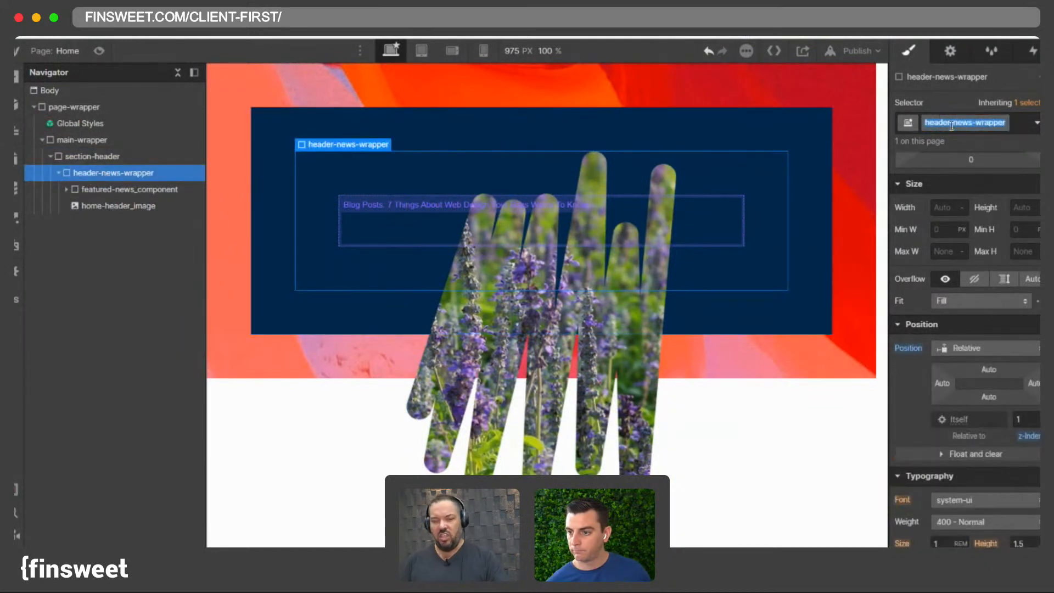
type("home-hea")
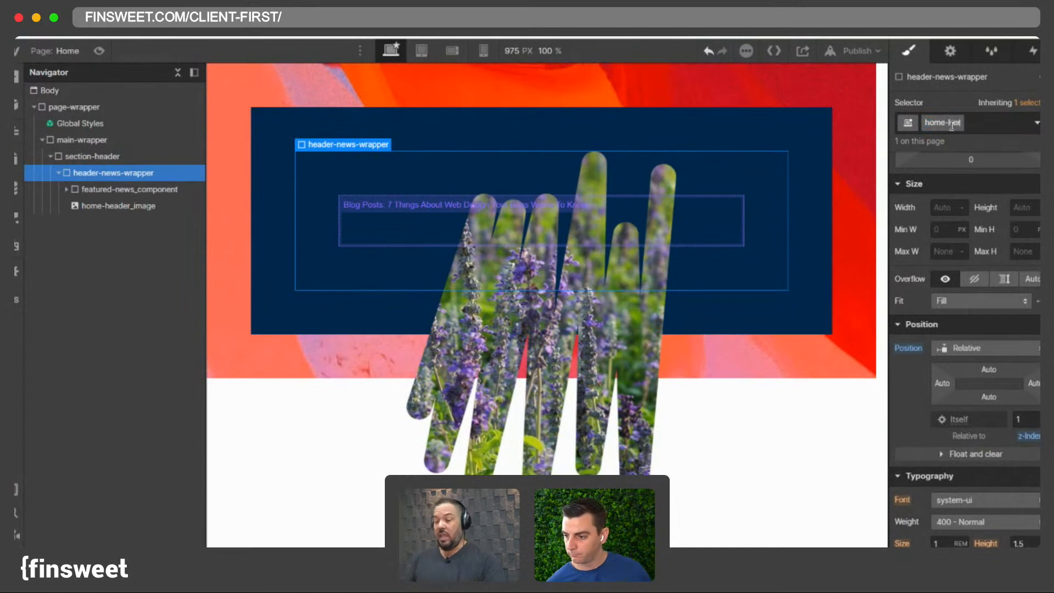
type("der_com")
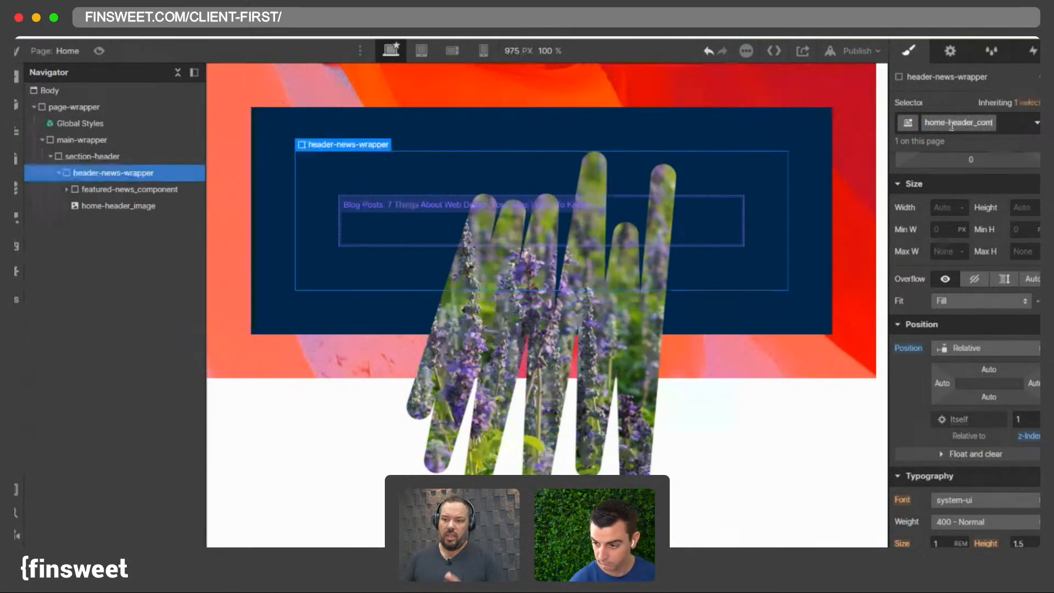
type("ponent")
key("Return")
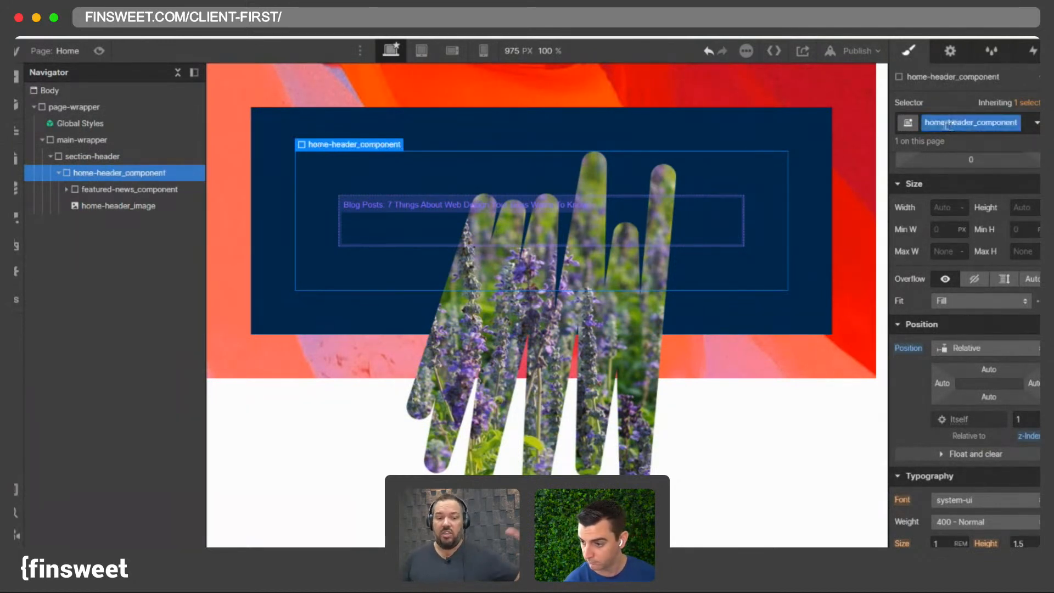
- Rename the image's class to home-header_pattern-image
left_click(171, 210)
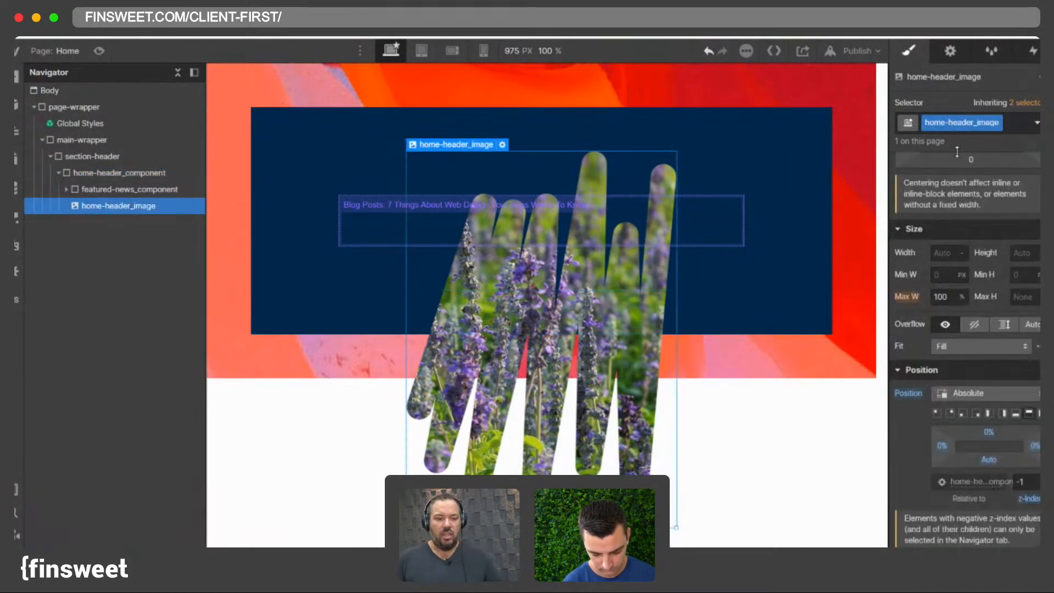
left_click(957, 128)
left_click(957, 127)
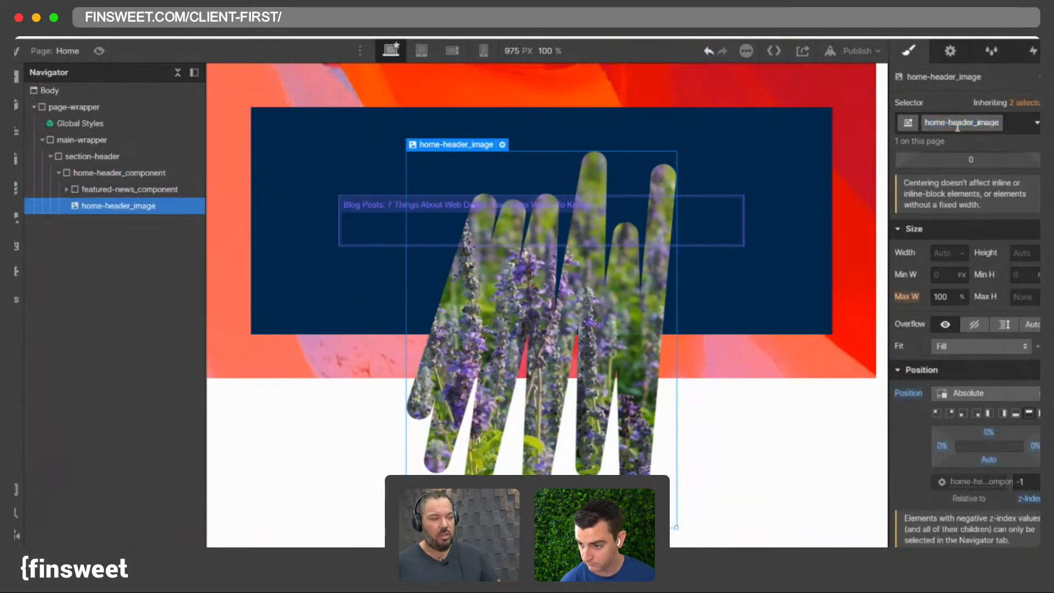
type("pattern")
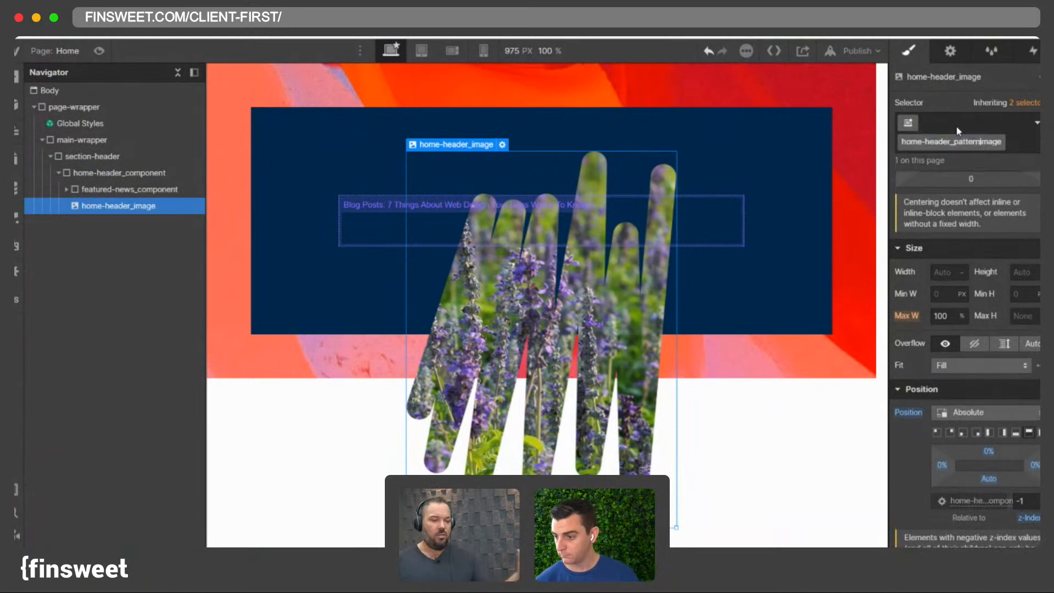
type("-")
key("Return")
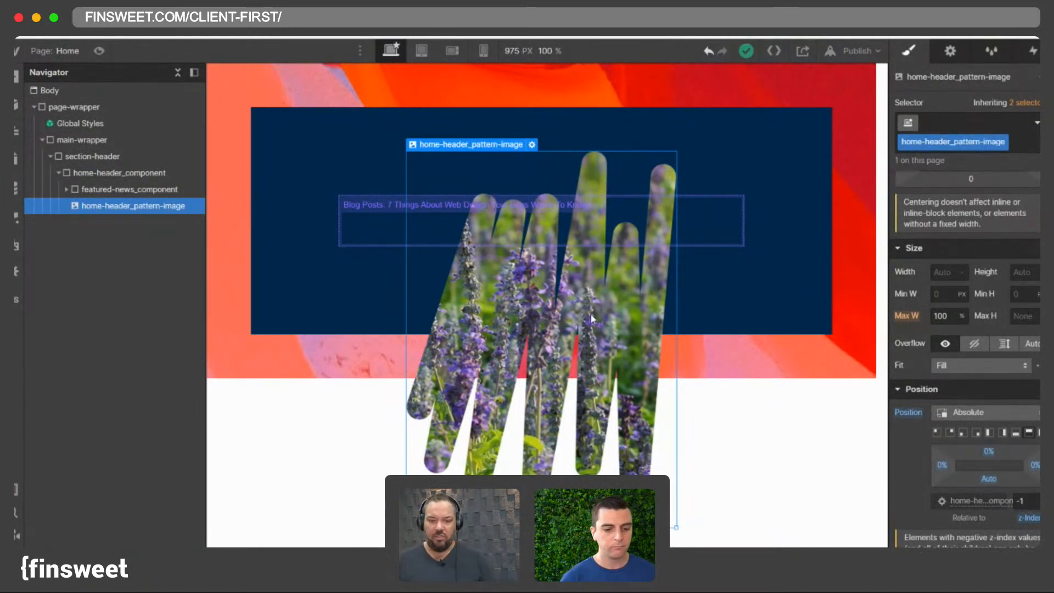
- Inspect the nesting of home-header_component's children in the navigator, down to featured-news_item
left_click(417, 209)
left_click(325, 155)
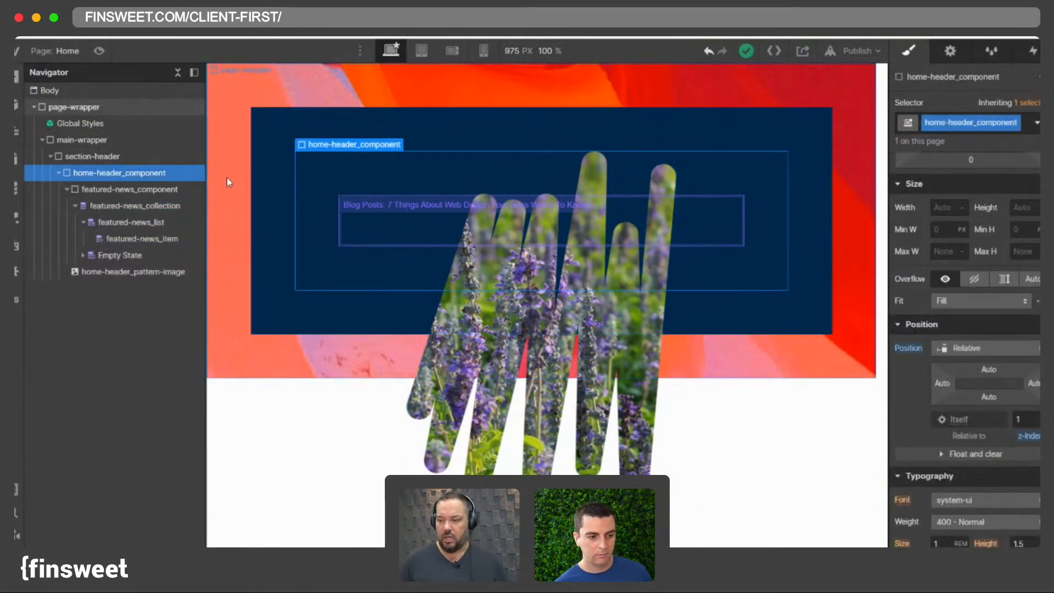
left_click(57, 173)
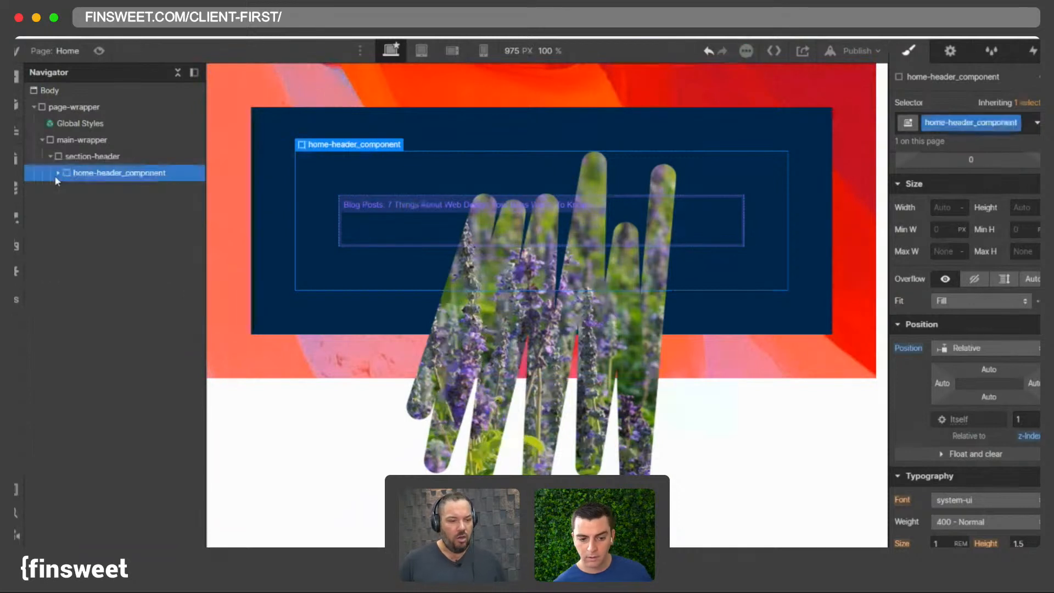
left_click(55, 175)
left_click(65, 187)
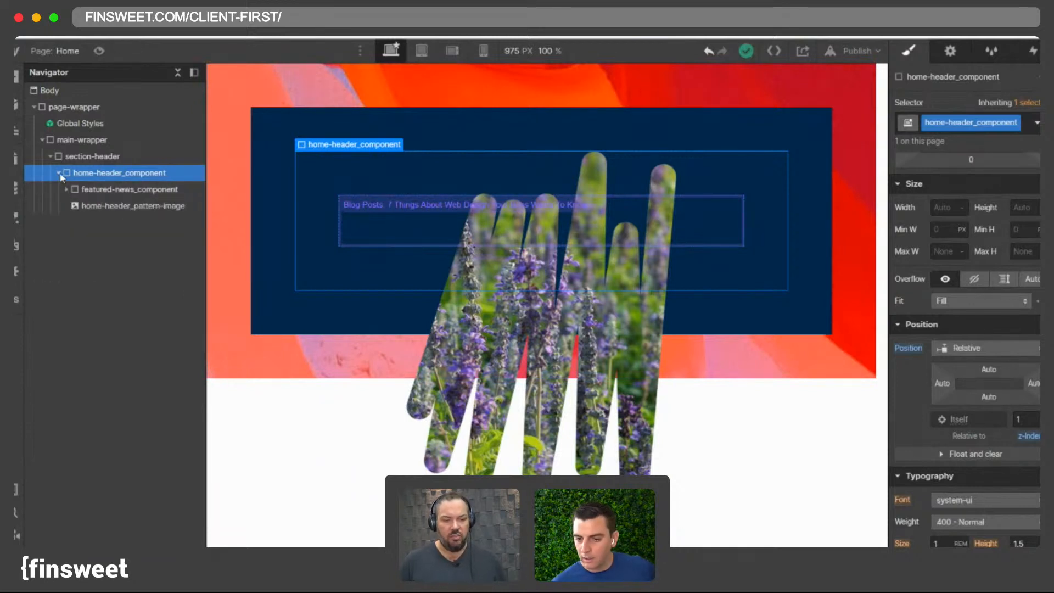
left_click(466, 219)
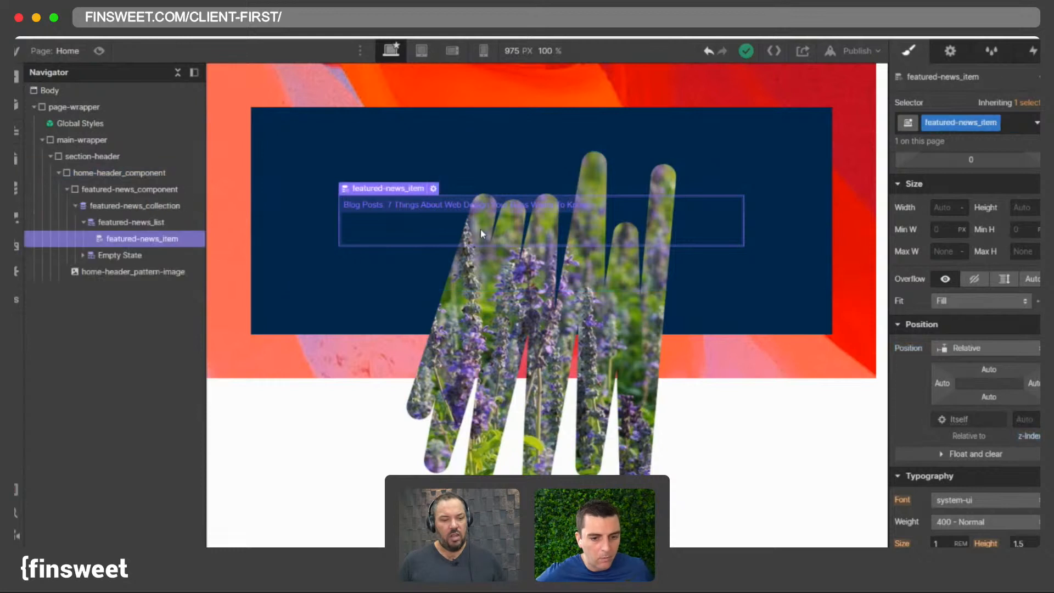
left_click(66, 189)
left_click(119, 207)
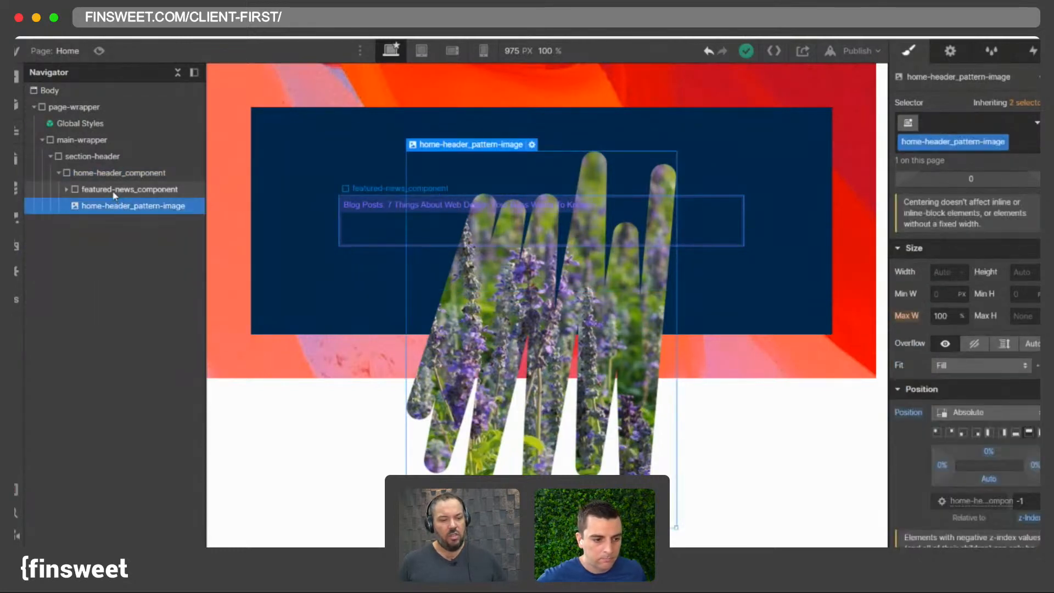
left_click(429, 229)
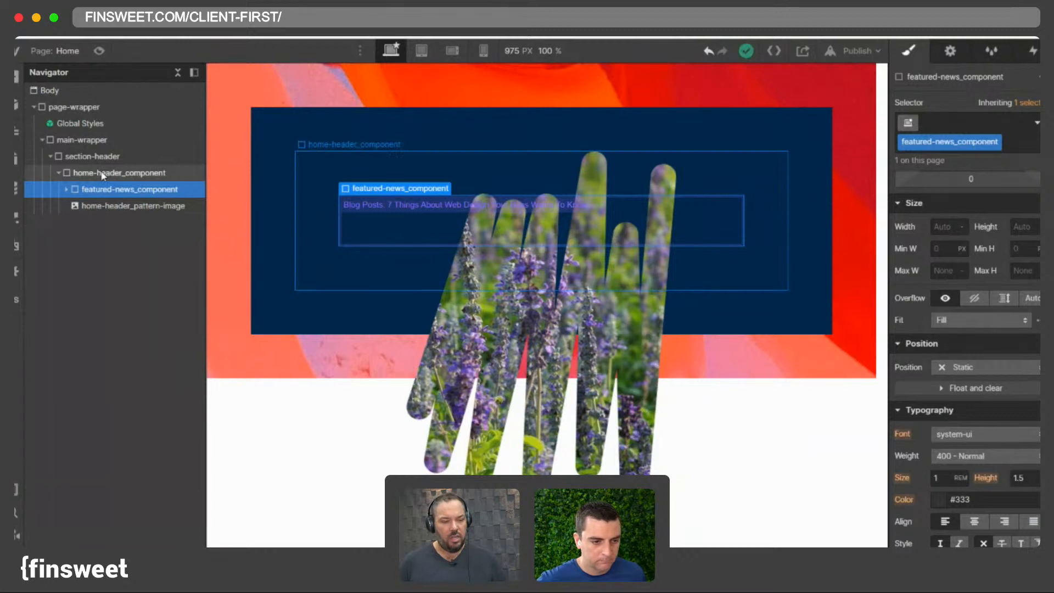
left_click(82, 206)
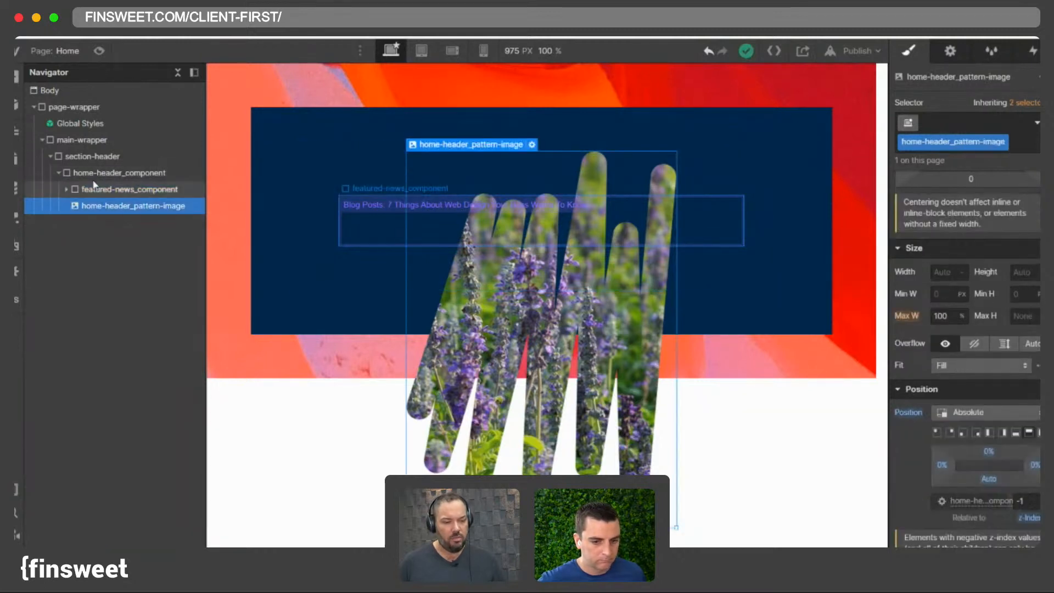
left_click(77, 174)
left_click(57, 173)
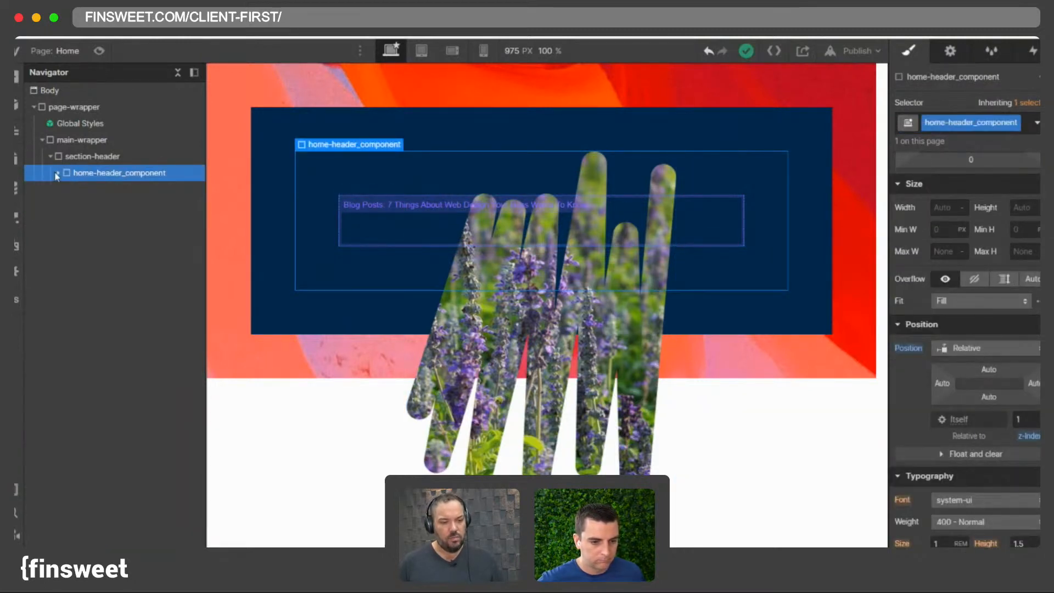
left_click(57, 174)
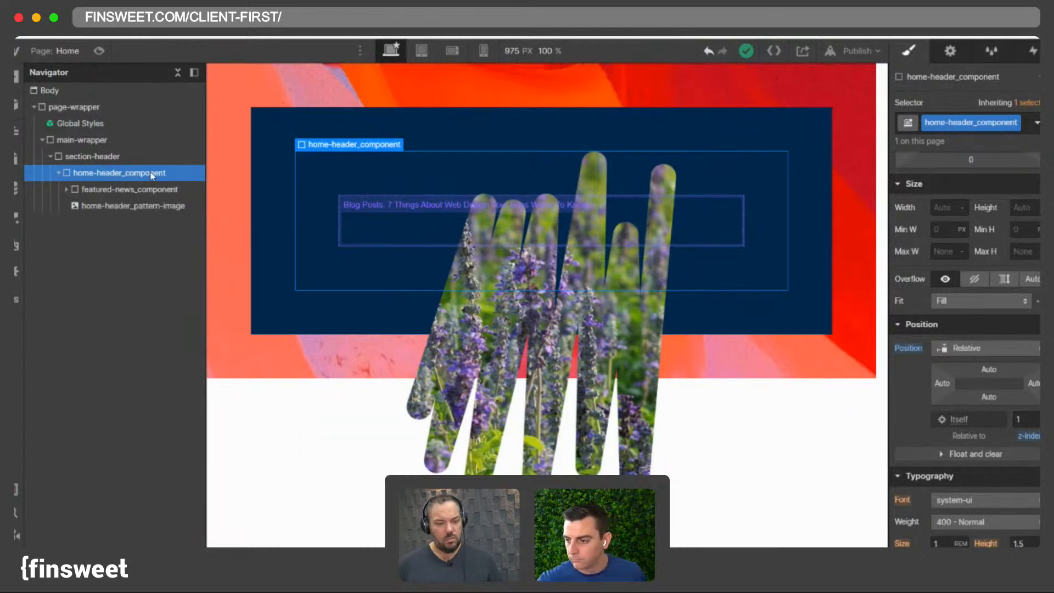
left_click(97, 189)
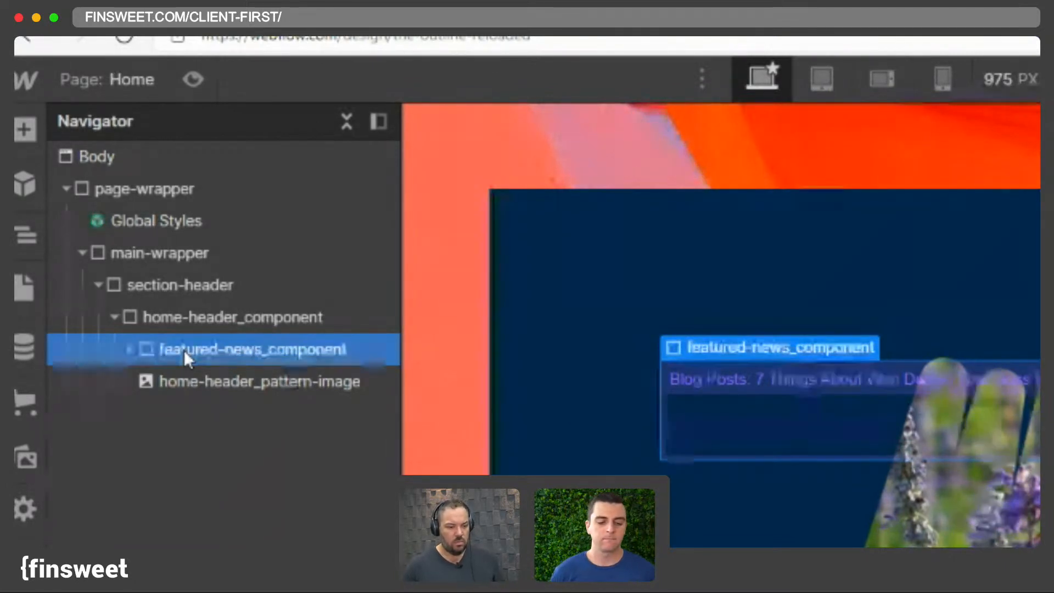
left_click(202, 320)
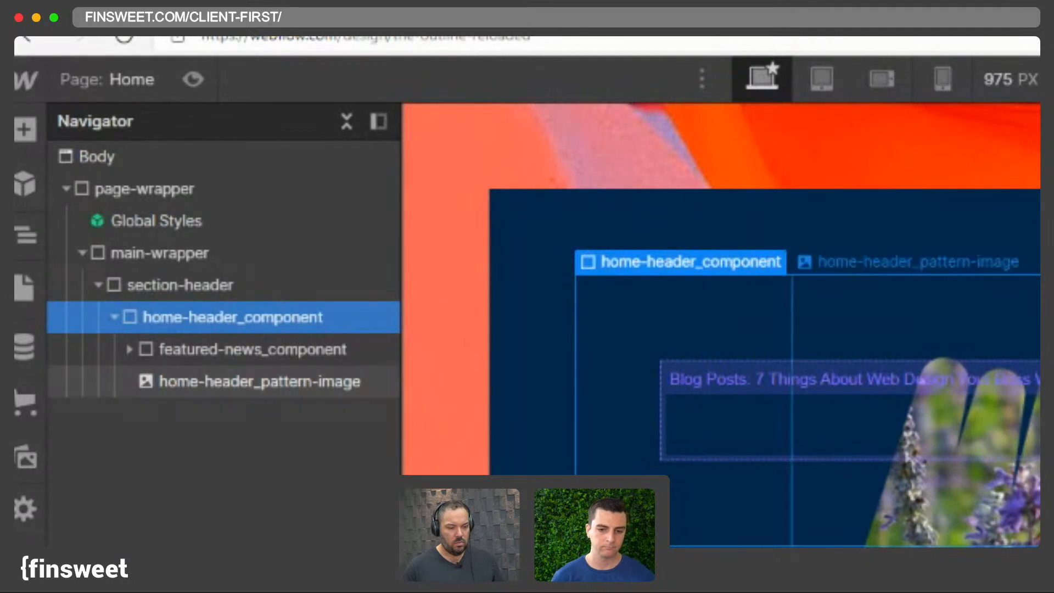
left_click(252, 382)
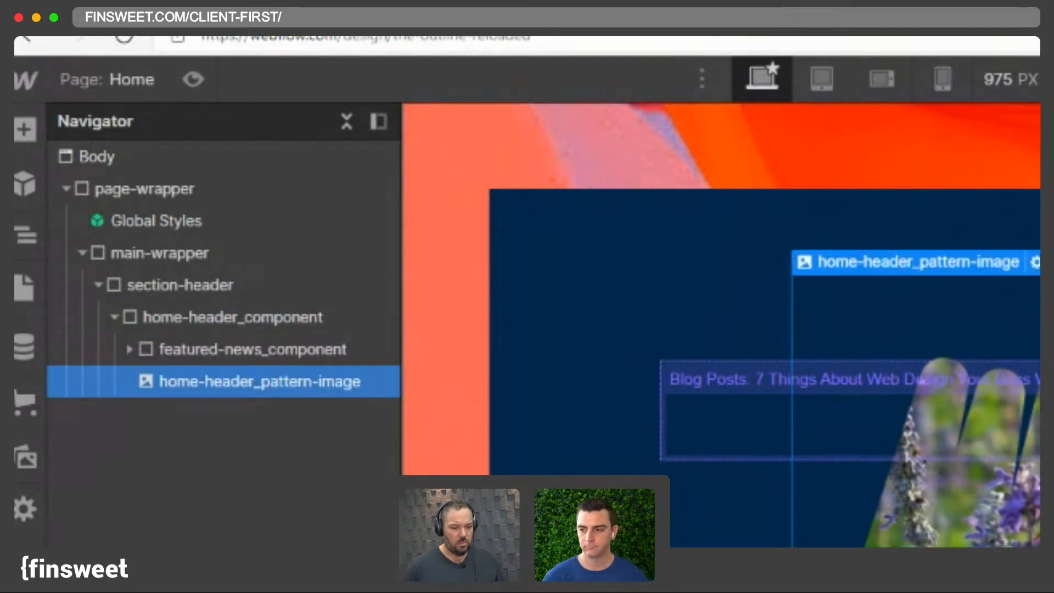
left_click(758, 426)
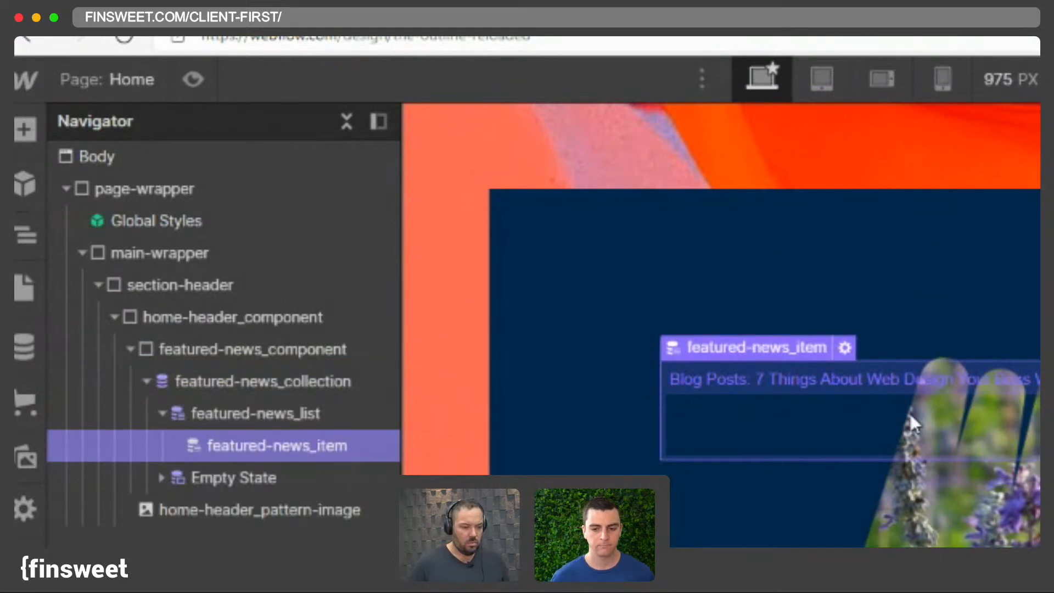
- Add a Heading 1 element inside featured-news_item
key("super+e")
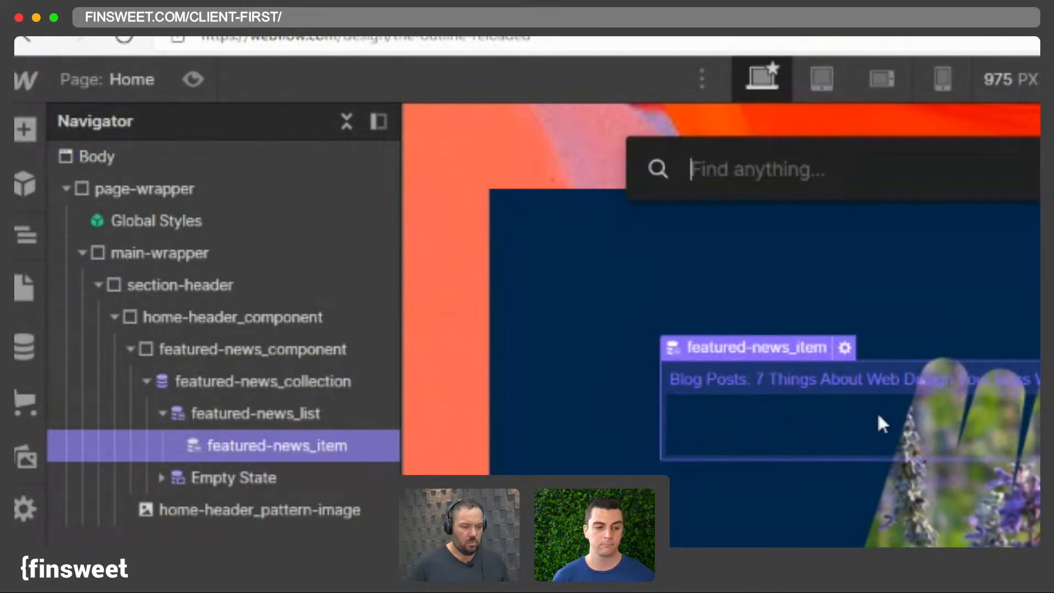
type("hea")
key("Return")
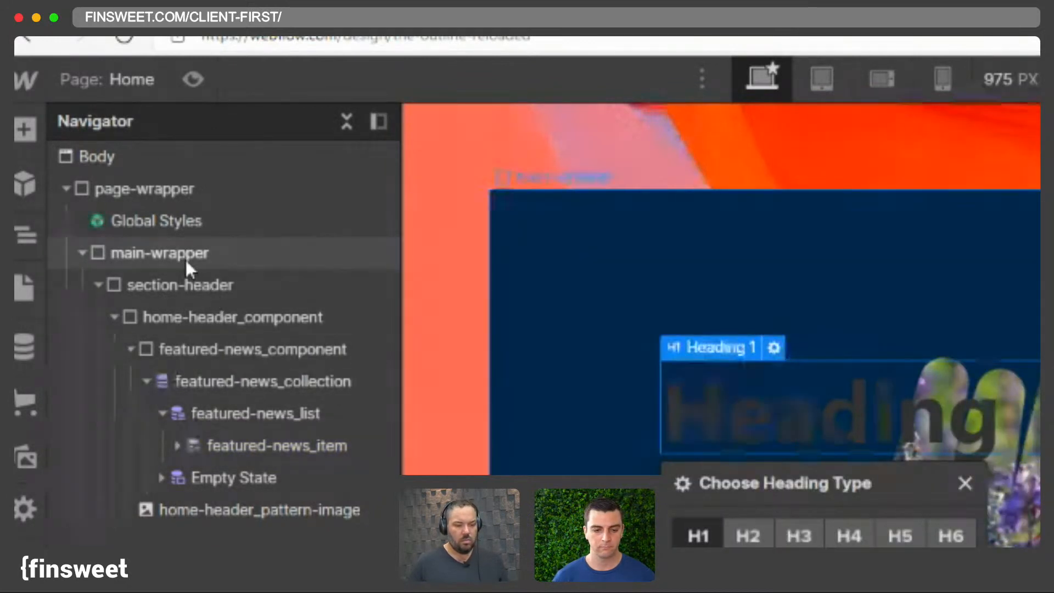
- Set the Body's text colour to white (#ffffff)
left_click(370, 284)
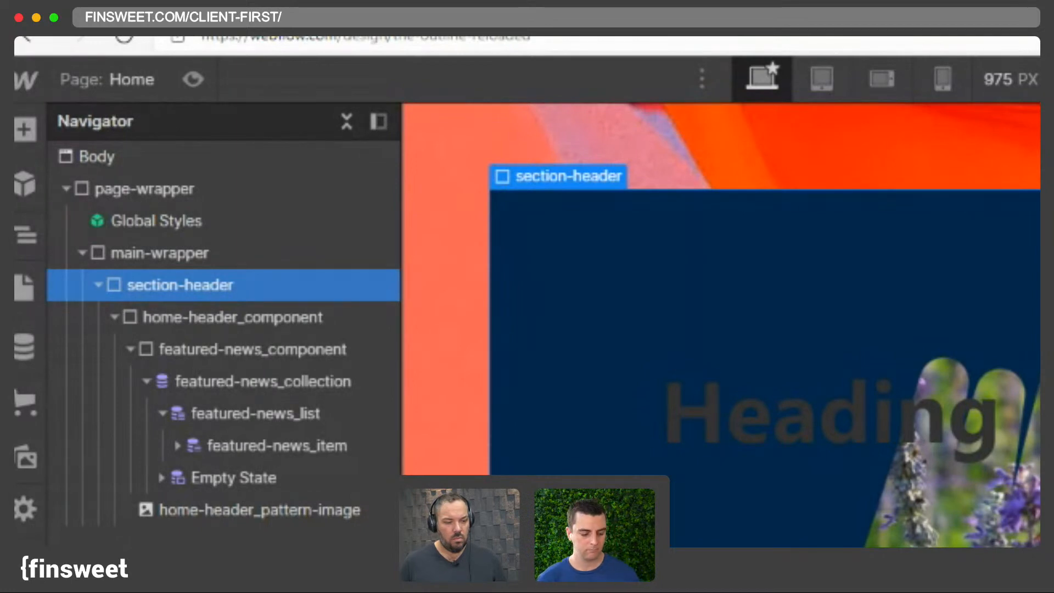
left_click(384, 189)
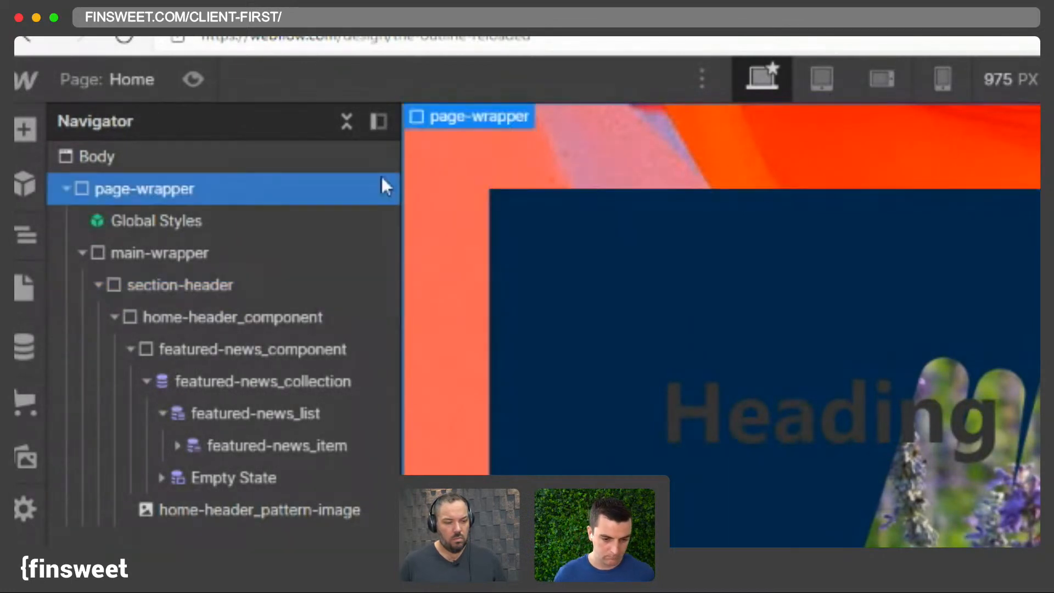
key("Up")
left_click(936, 124)
left_click(942, 203)
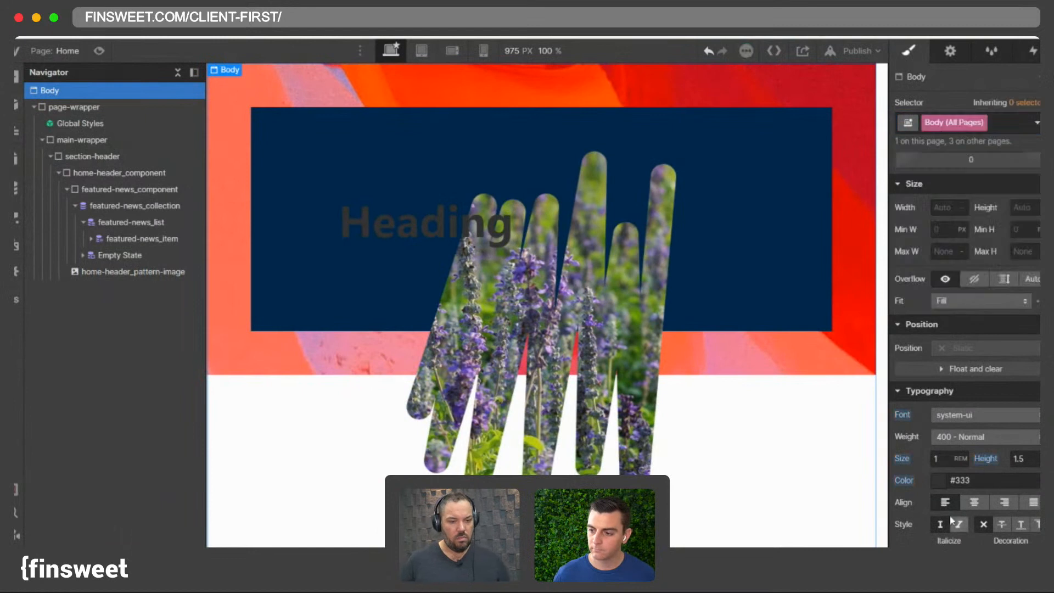
left_click(937, 480)
left_click_drag(938, 318, 764, 117)
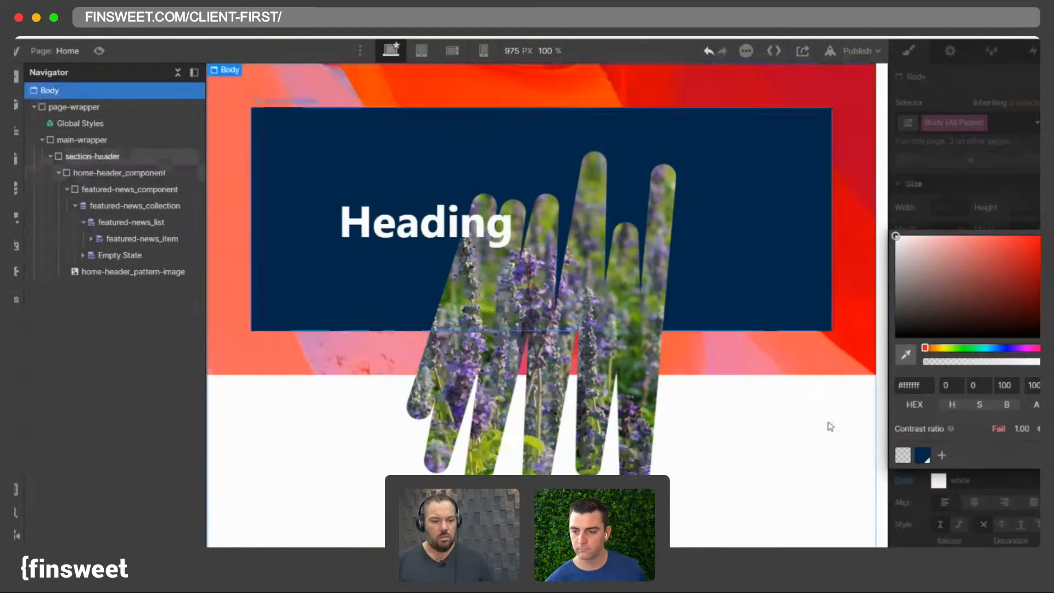
- Select the heading, the pattern image and the featured-news component to inspect their classes and settings
left_click(376, 222)
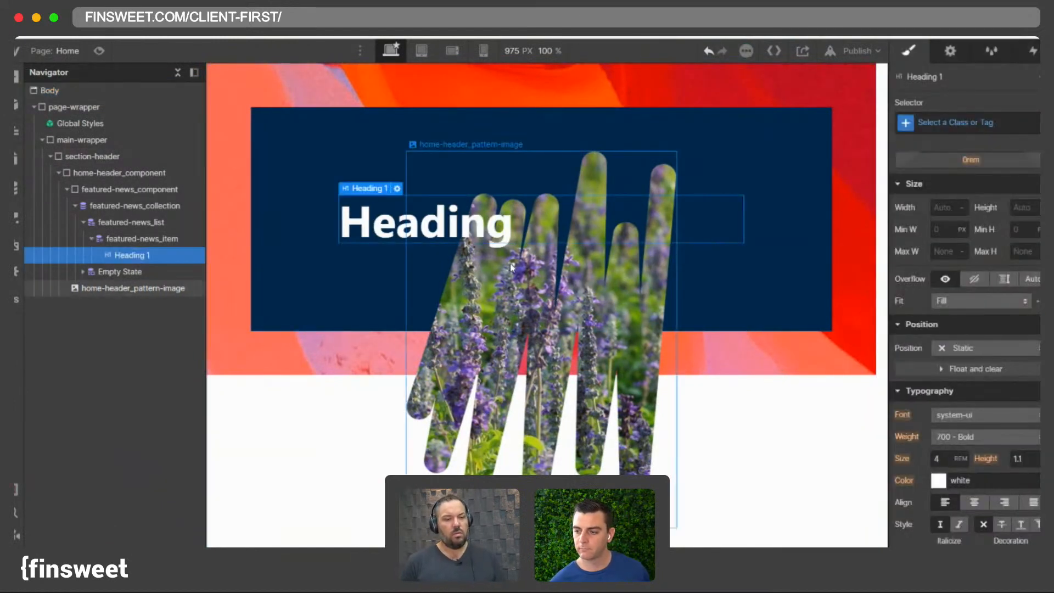
left_click(526, 298)
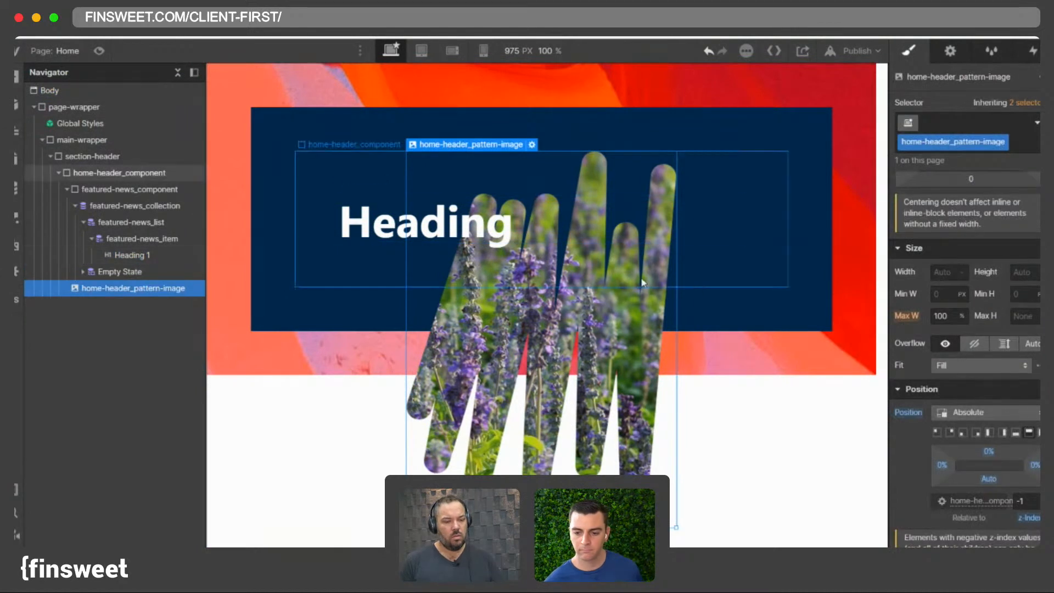
left_click(67, 188)
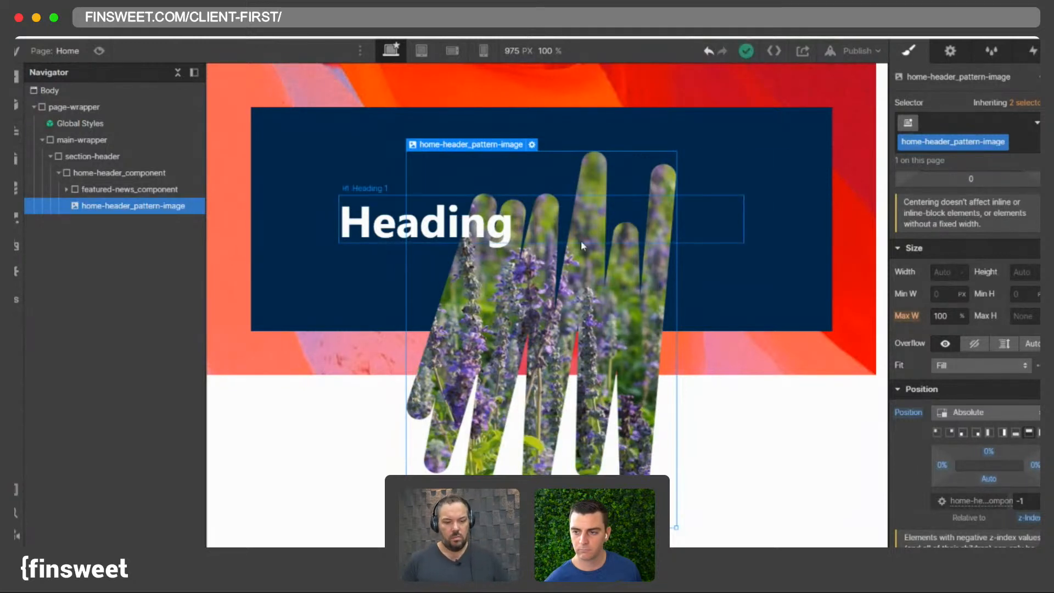
left_click(89, 190)
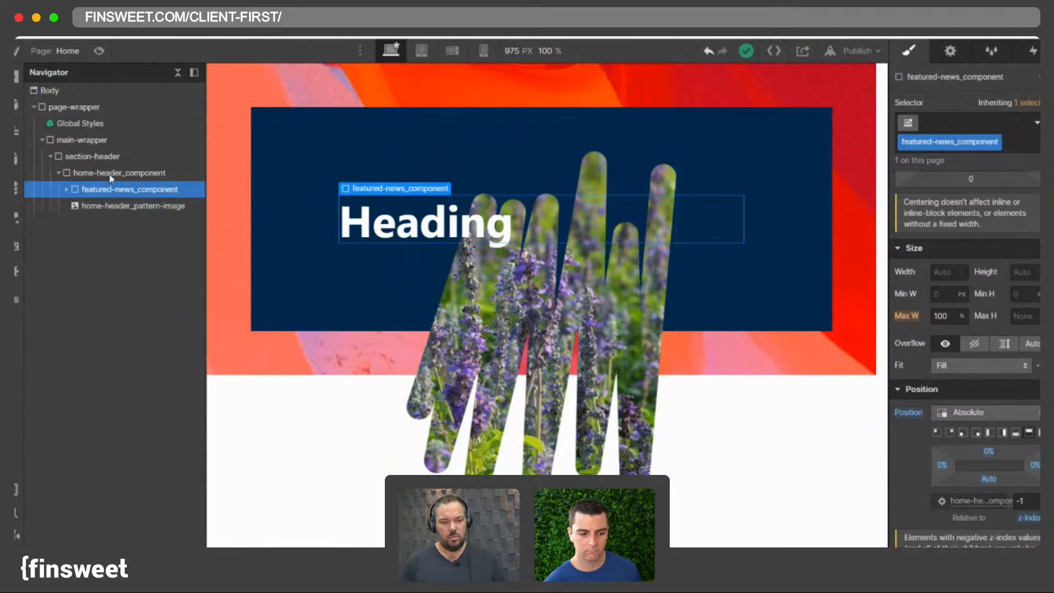
left_click(110, 175)
left_click(100, 206)
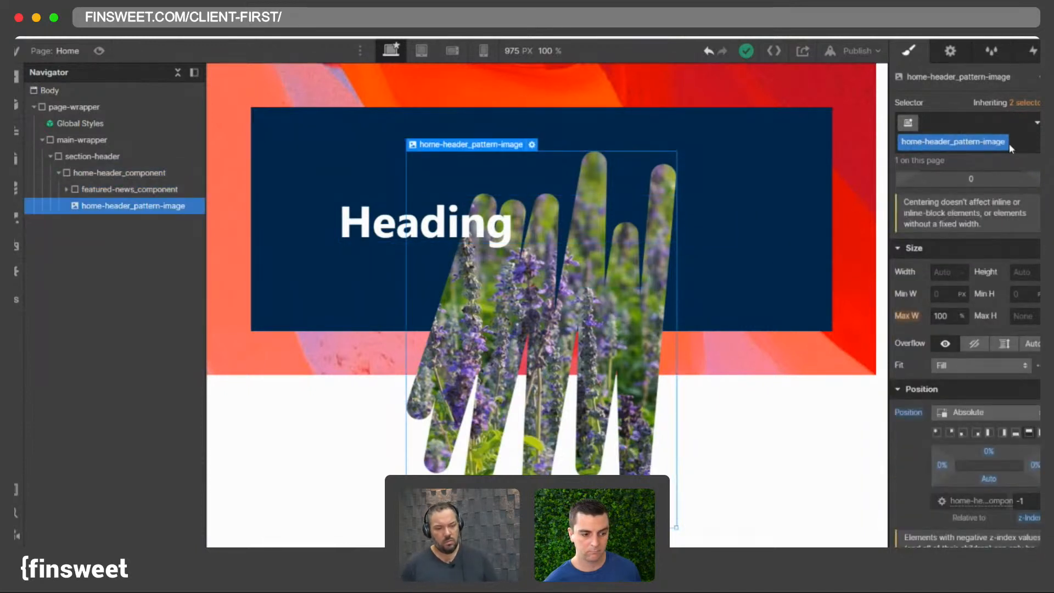
double_click(949, 142)
key("Return")
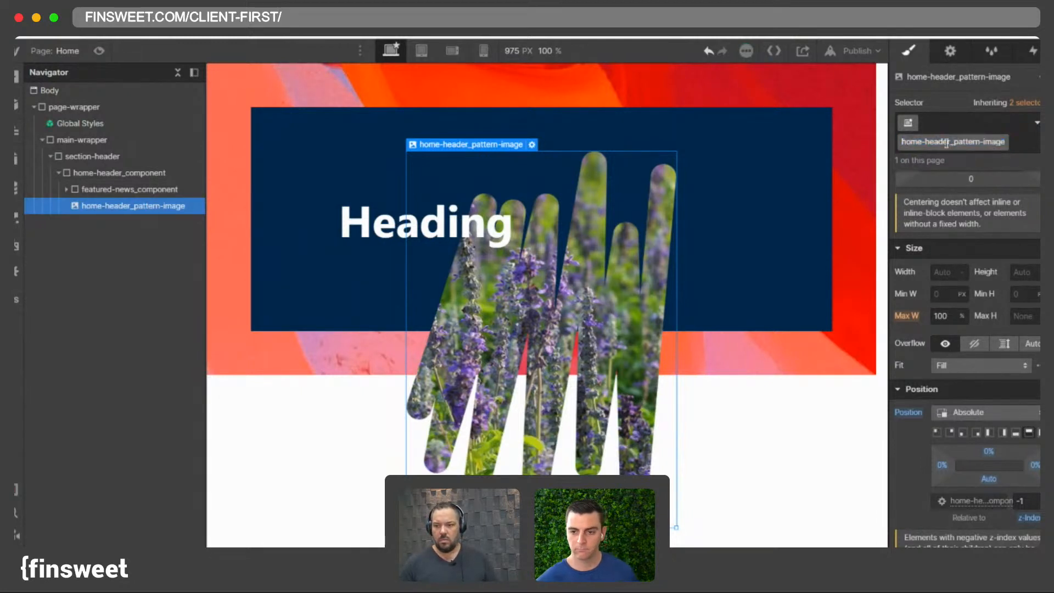
- Expand and collapse featured-news_component and its collection in the navigator to review the nesting
left_click(105, 173)
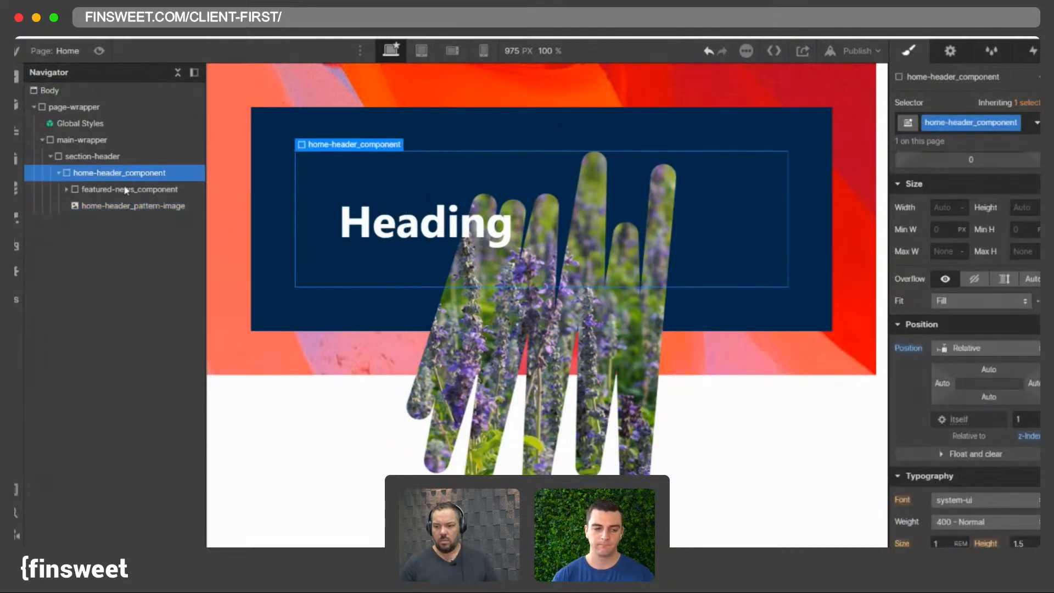
left_click(104, 189)
left_click(66, 189)
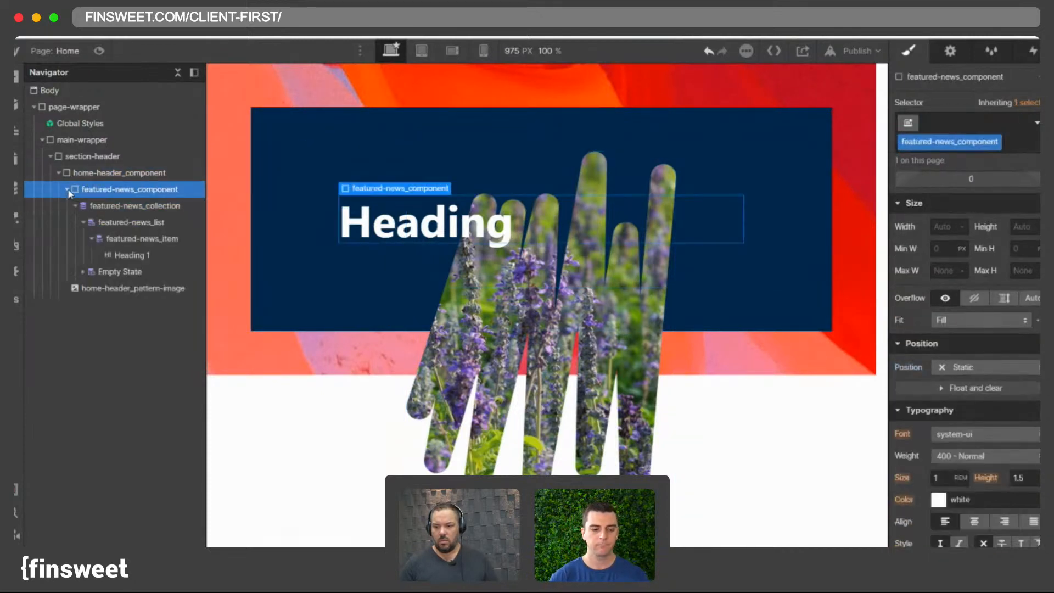
left_click(66, 189)
left_click(67, 190)
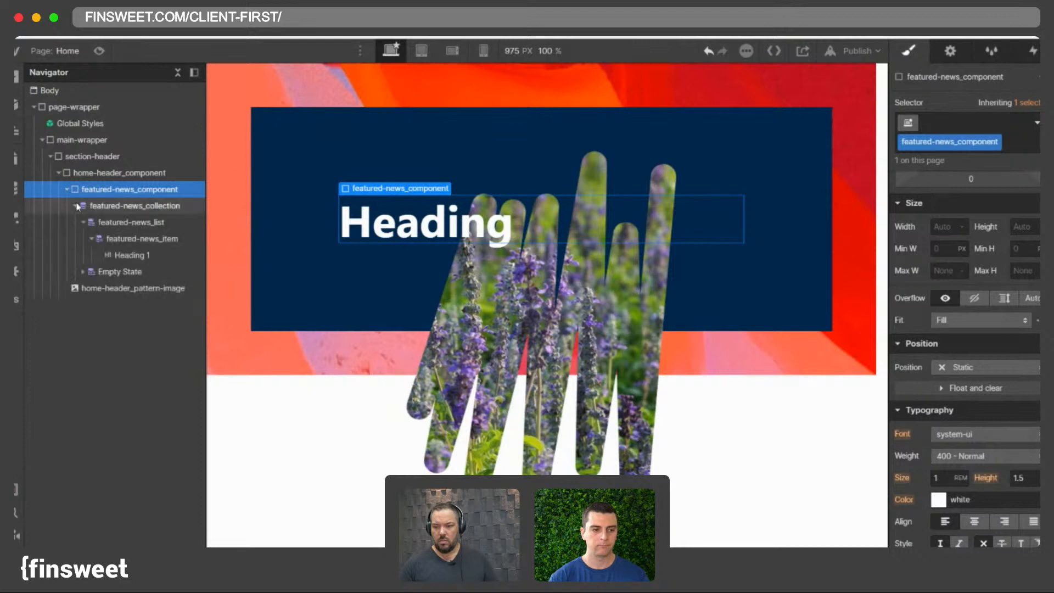
left_click(74, 205)
left_click(110, 205)
left_click(76, 190)
left_click(68, 190)
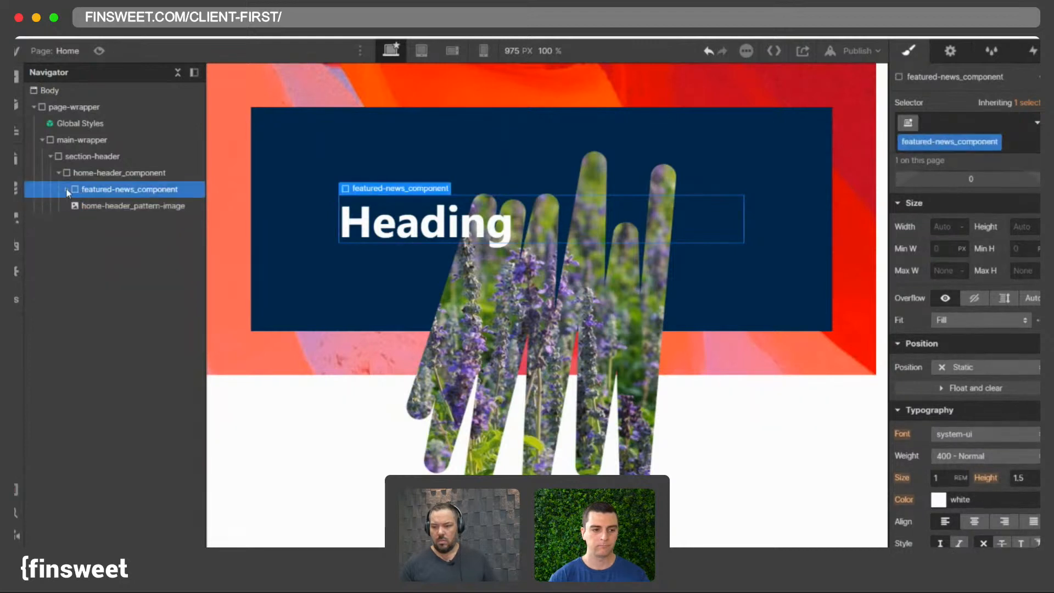
left_click(68, 190)
left_click(75, 205)
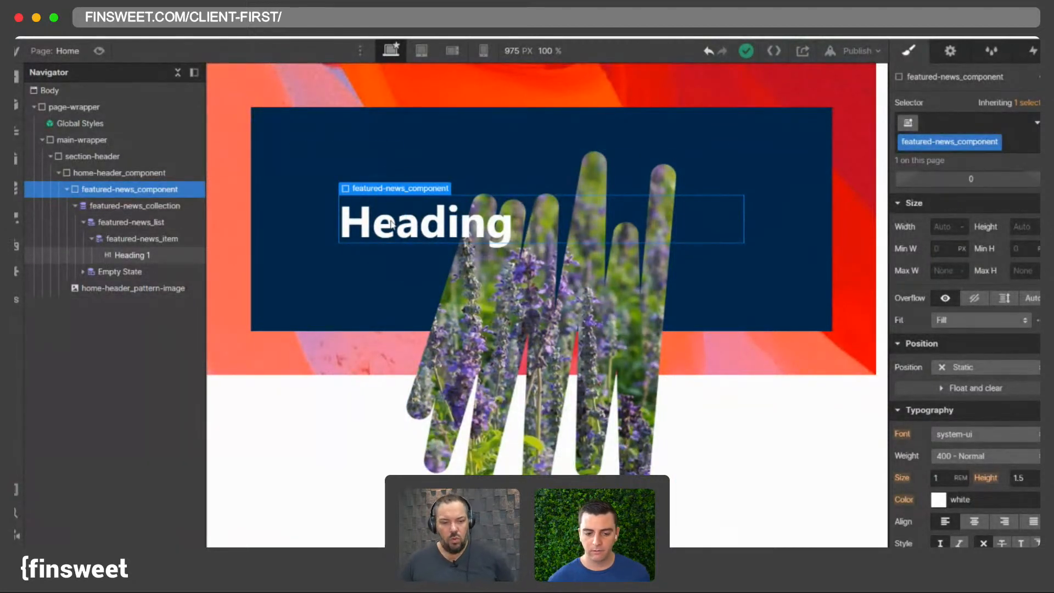
- Set the Body's font to Merriweather
left_click(123, 90)
left_click(942, 127)
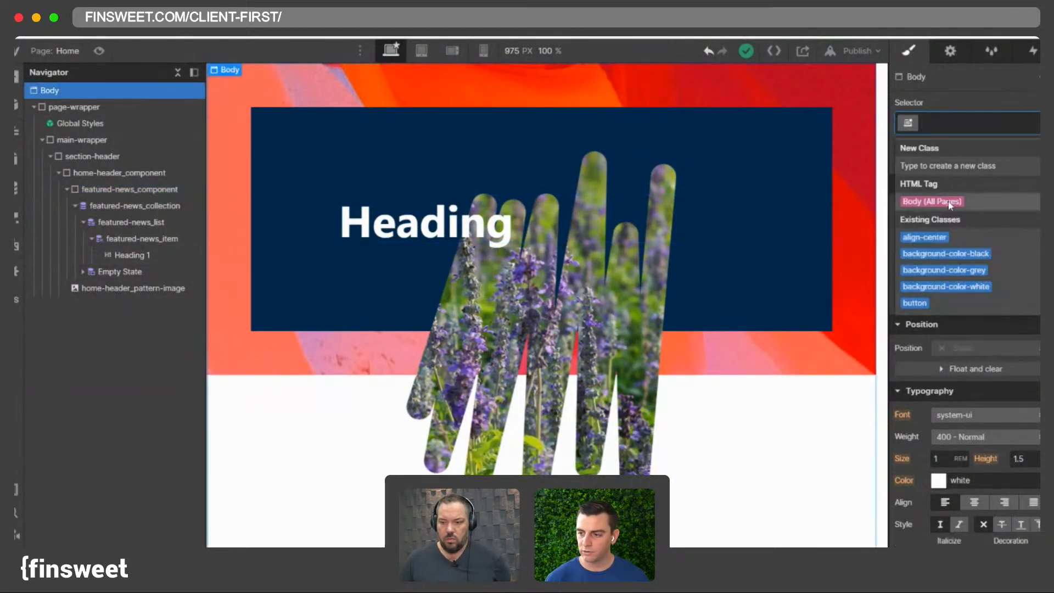
left_click(936, 270)
left_click(971, 416)
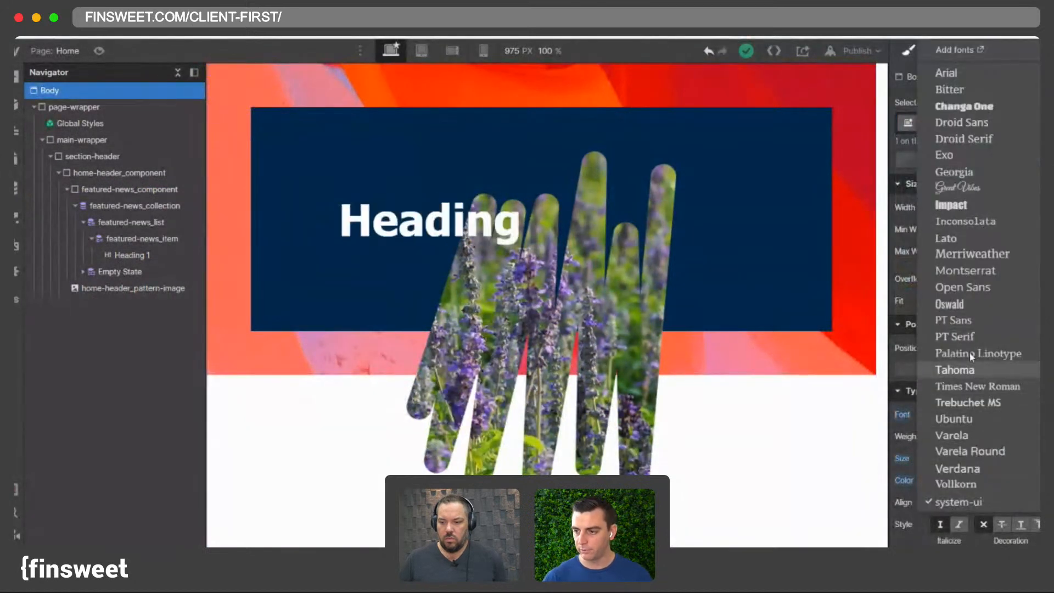
left_click(965, 254)
left_click(422, 211)
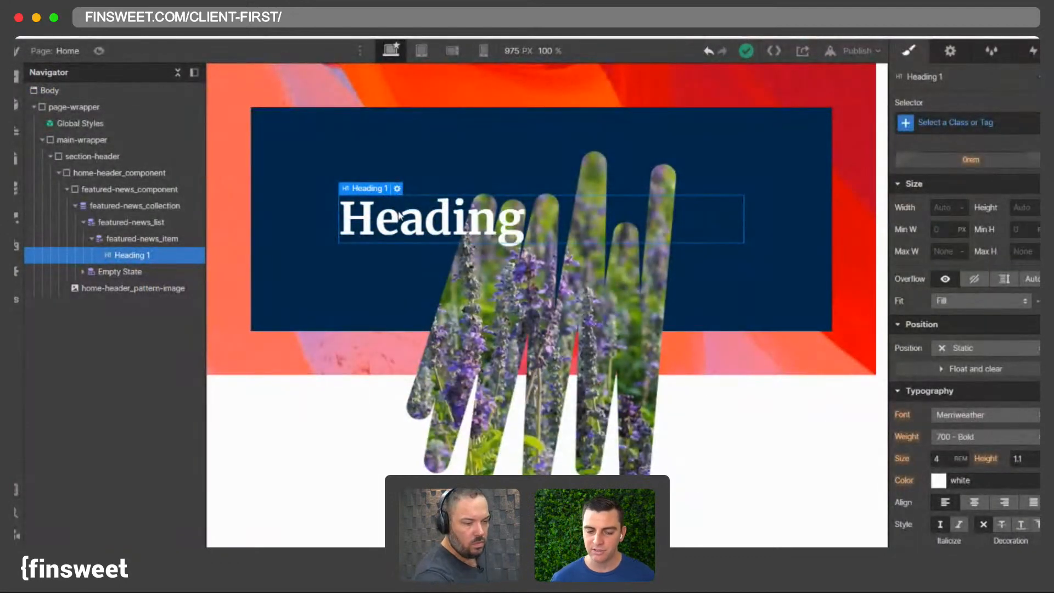
- Select section-header and collapse featured-news_component in the navigator to review the structure
left_click(290, 126)
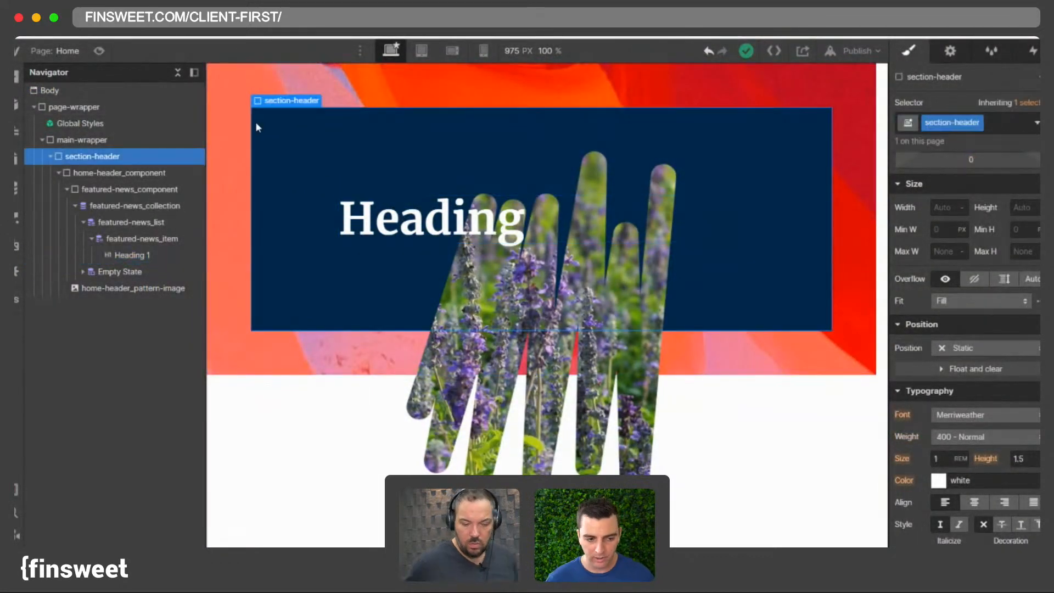
left_click(65, 189)
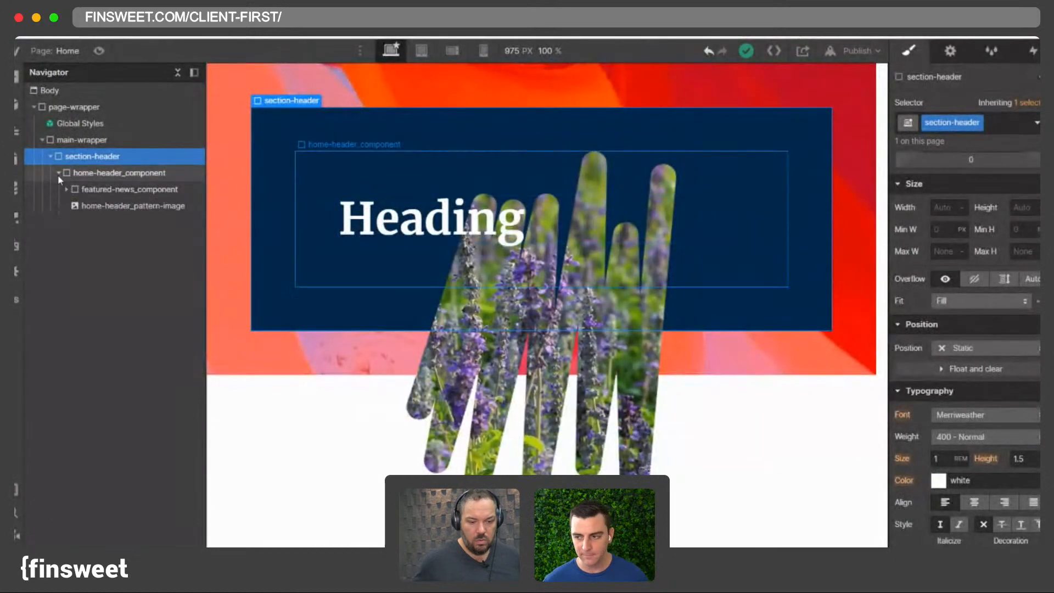
left_click(57, 173)
left_click(58, 173)
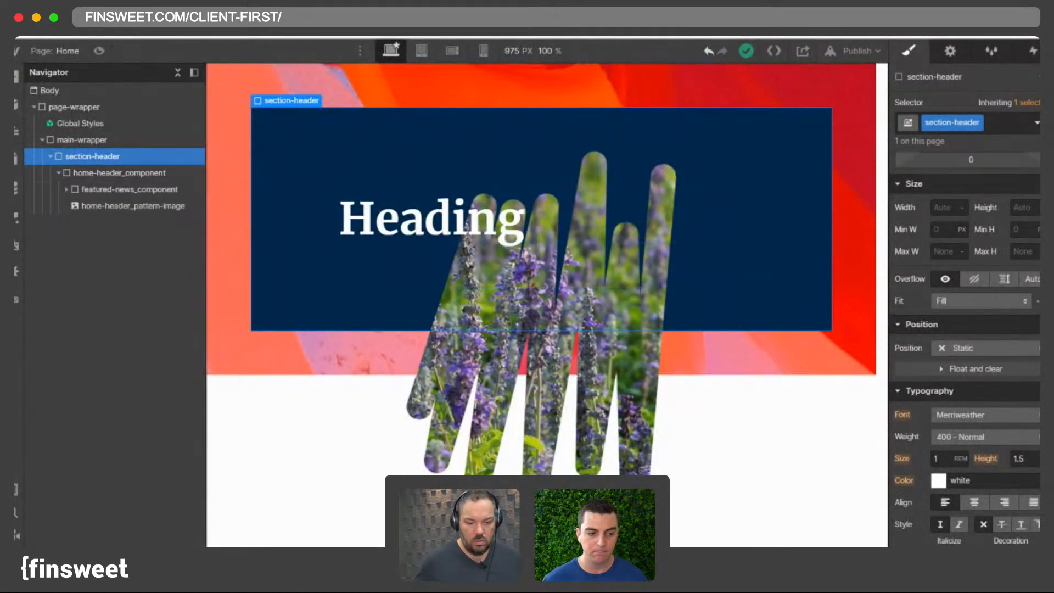
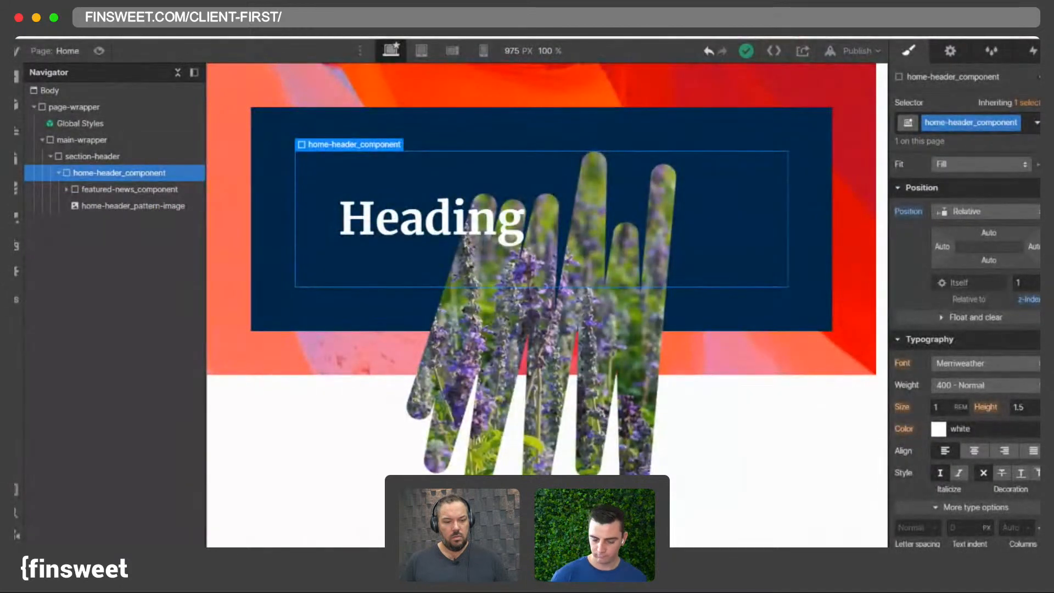
- Select section-header and home-header_component in the navigator to inspect their settings
left_click(116, 204)
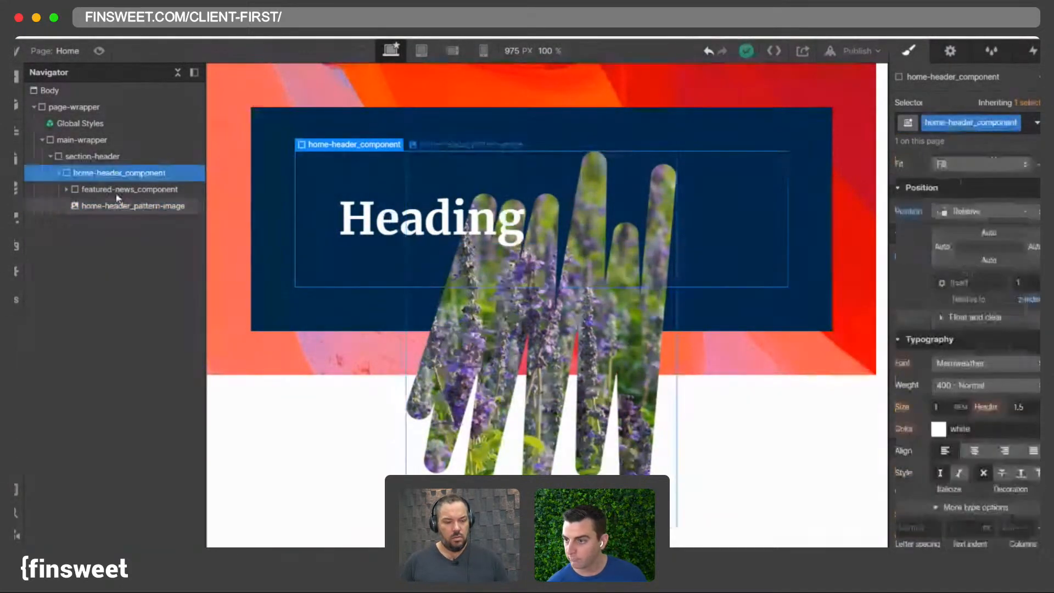
left_click(116, 205)
left_click(103, 174)
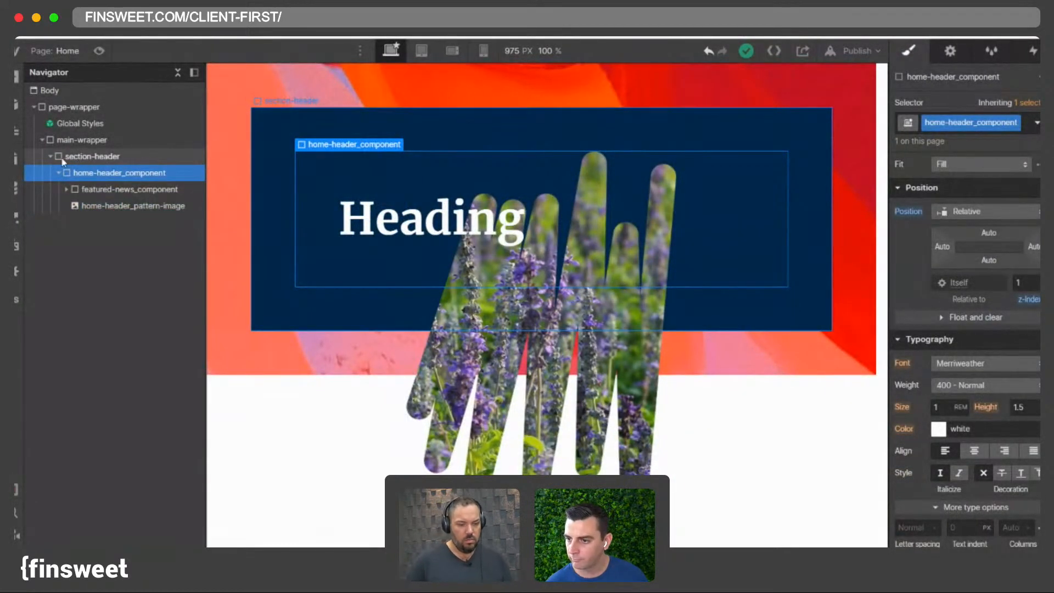
left_click(146, 159)
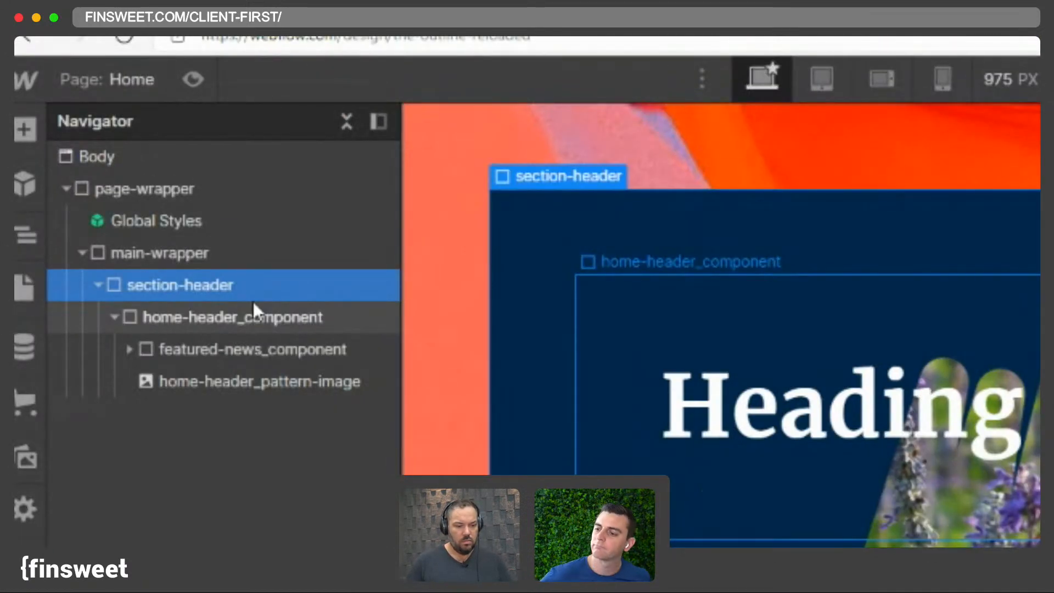
left_click(205, 321)
left_click(542, 292)
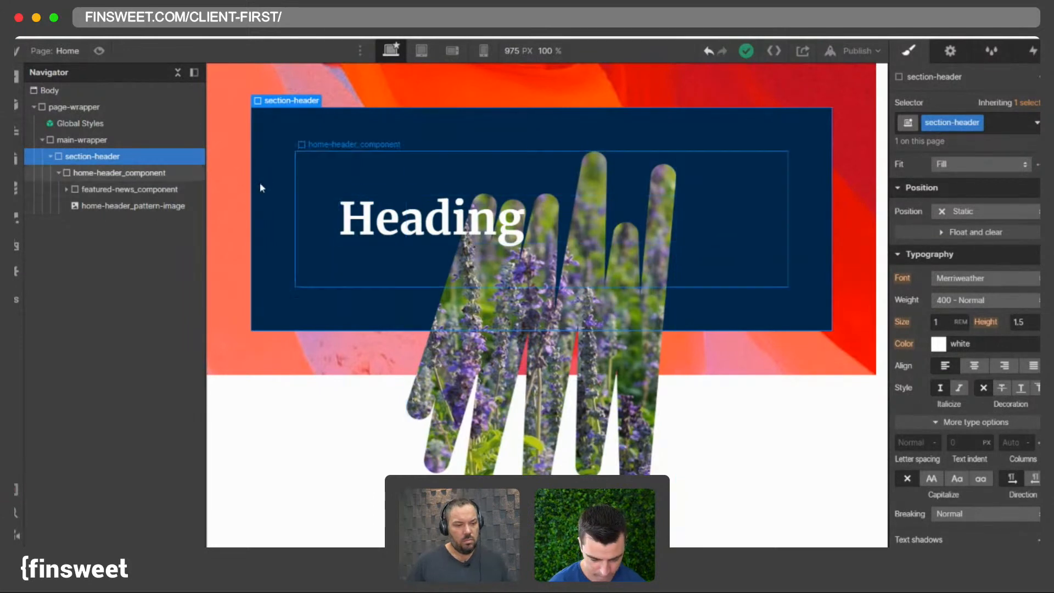
left_click(59, 172)
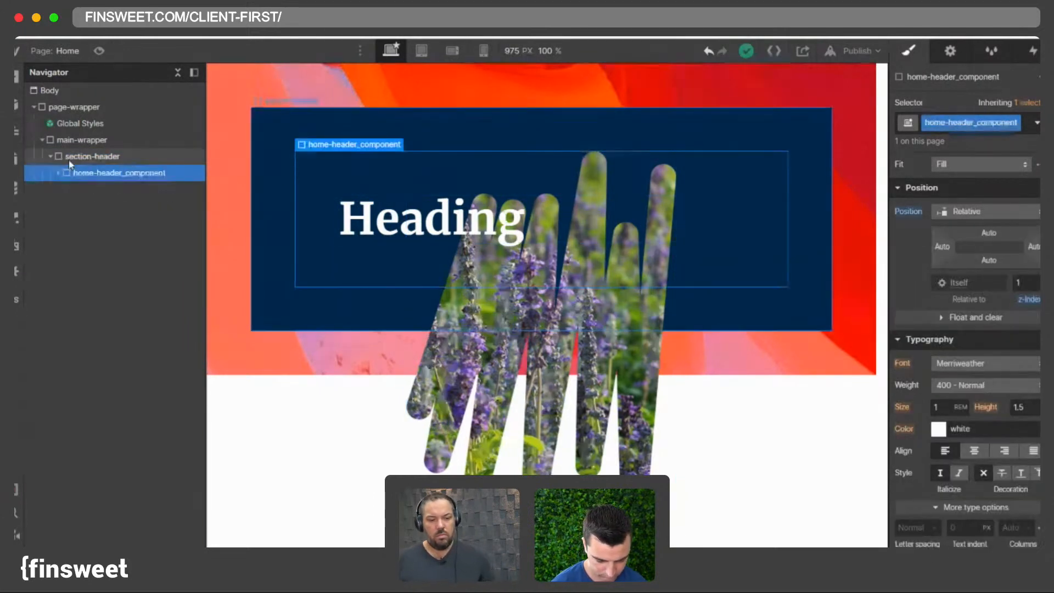
- Add a div block inside section-header and give it the page-padding class
left_click(70, 161)
key("ctrl+e")
type("div")
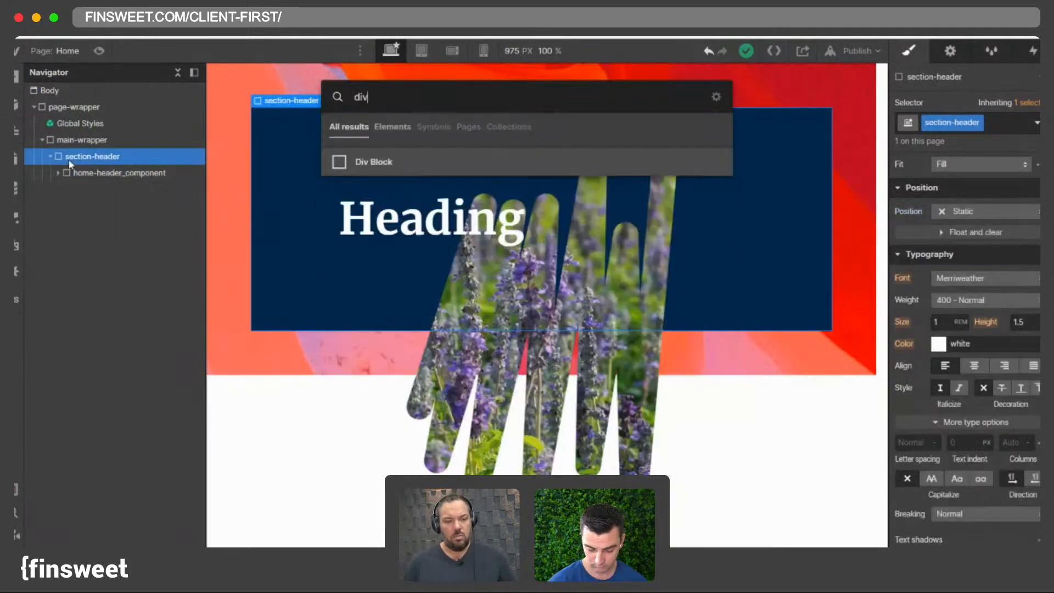
key("Return")
left_click(971, 123)
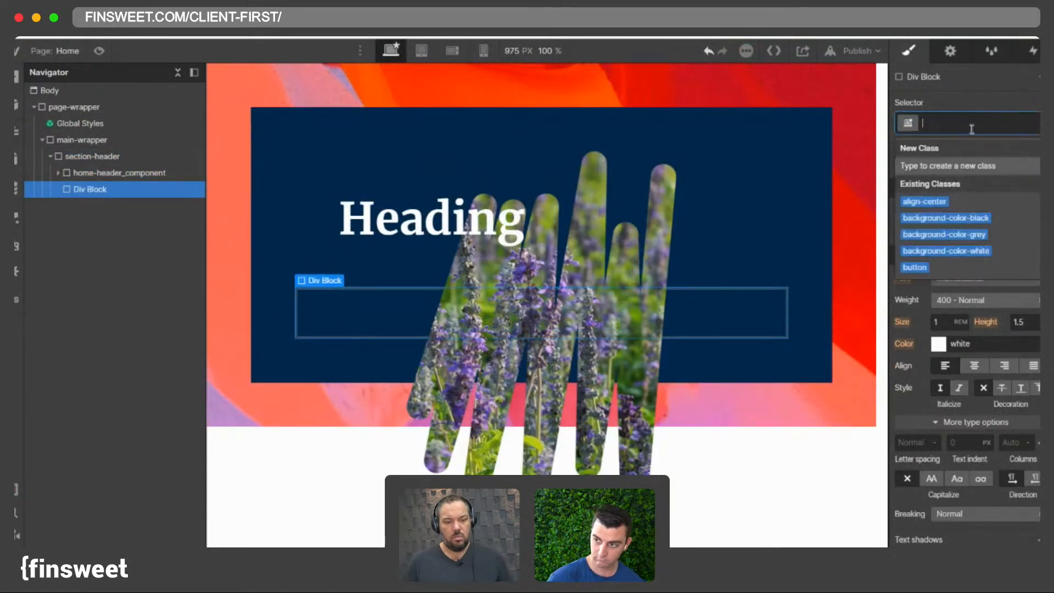
type("page-padd")
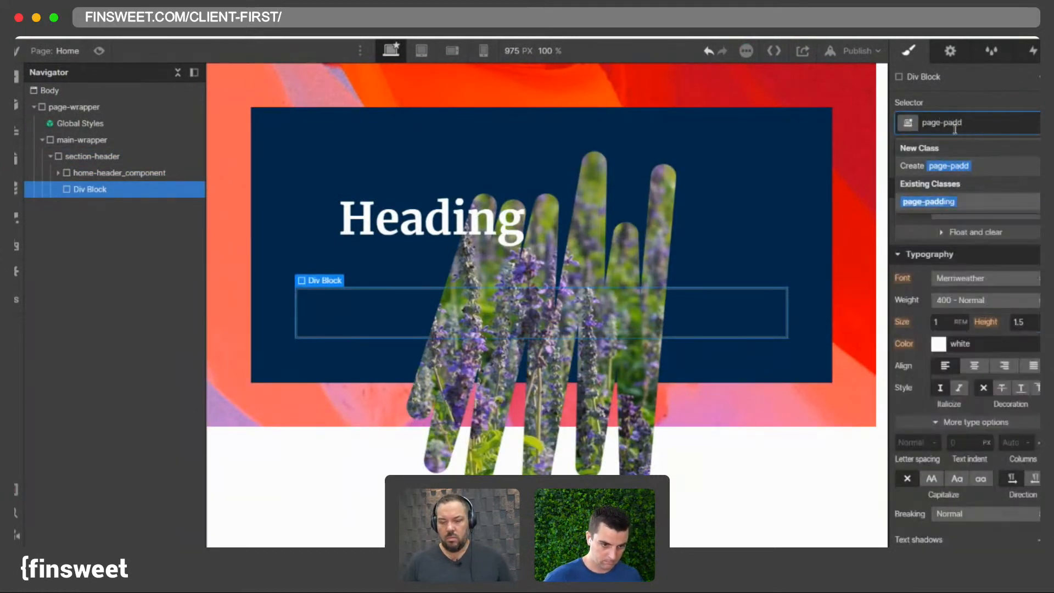
key("Return")
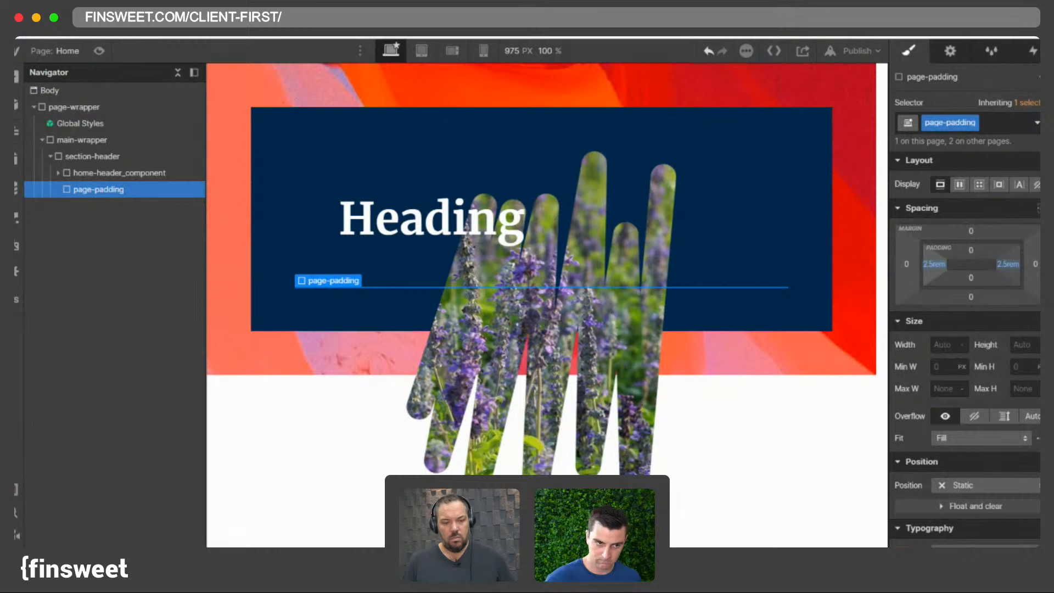
- Set page-padding's left padding to 3 rem and nest home-header_component inside it
left_click(934, 267)
type("3")
key("Return")
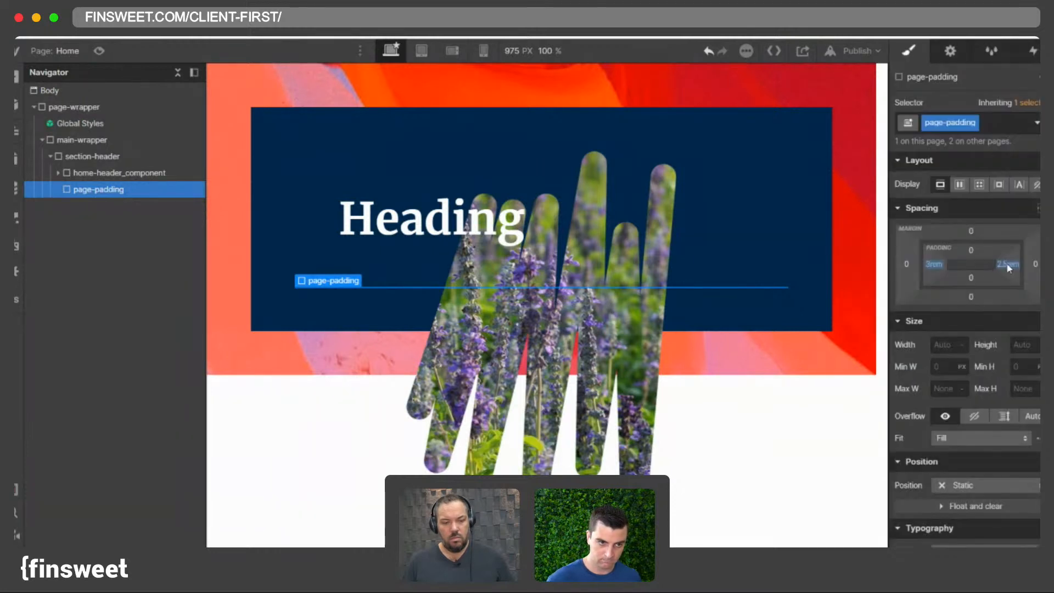
mouse_move(89, 192)
left_mouse_down()
mouse_move(77, 165)
mouse_move(82, 173)
left_mouse_up()
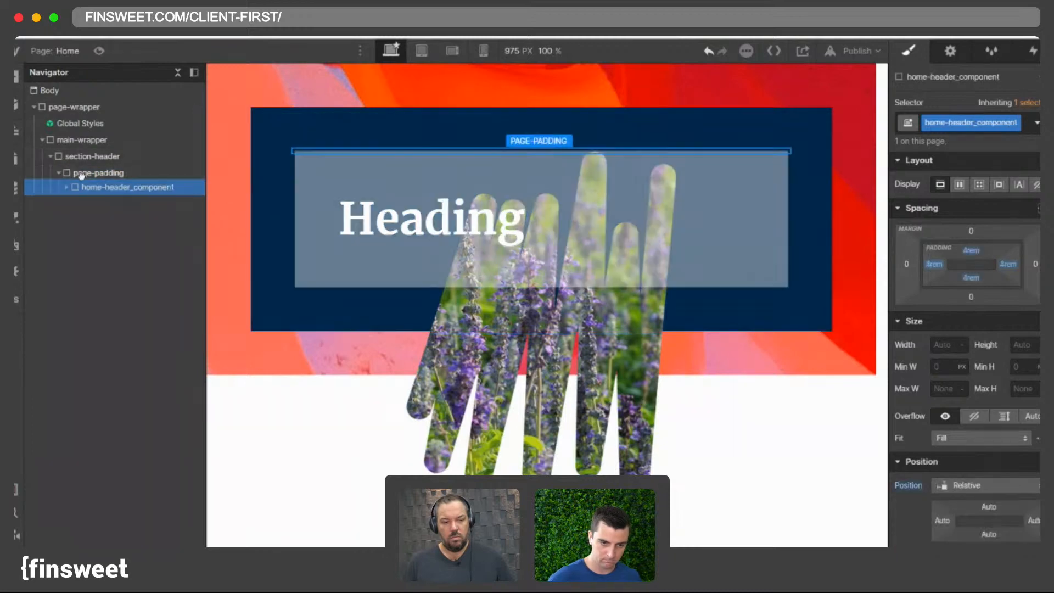
- Reset section-header's padding to zero on all sides
left_click(93, 155)
left_click(939, 265, "alt")
left_click(1009, 266, "alt")
left_click(974, 252, "alt")
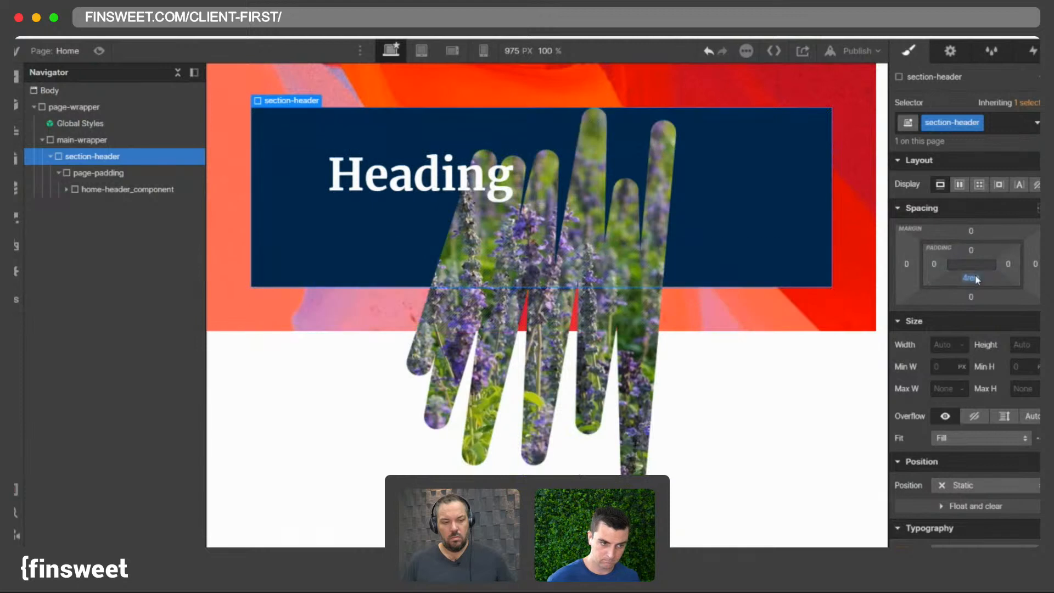
left_click(980, 267, "alt")
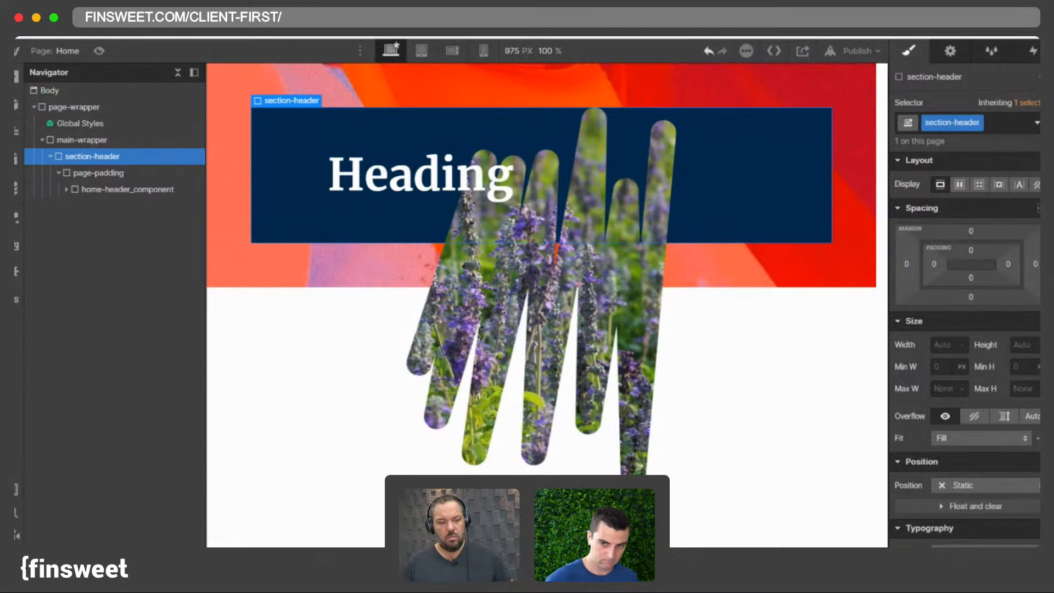
- Add a div block inside page-padding, placed above home-header_component
left_click(104, 173)
left_click(106, 184)
left_click(102, 176)
key("super+e")
type("d")
key("Return")
left_click_drag(96, 209, 88, 186)
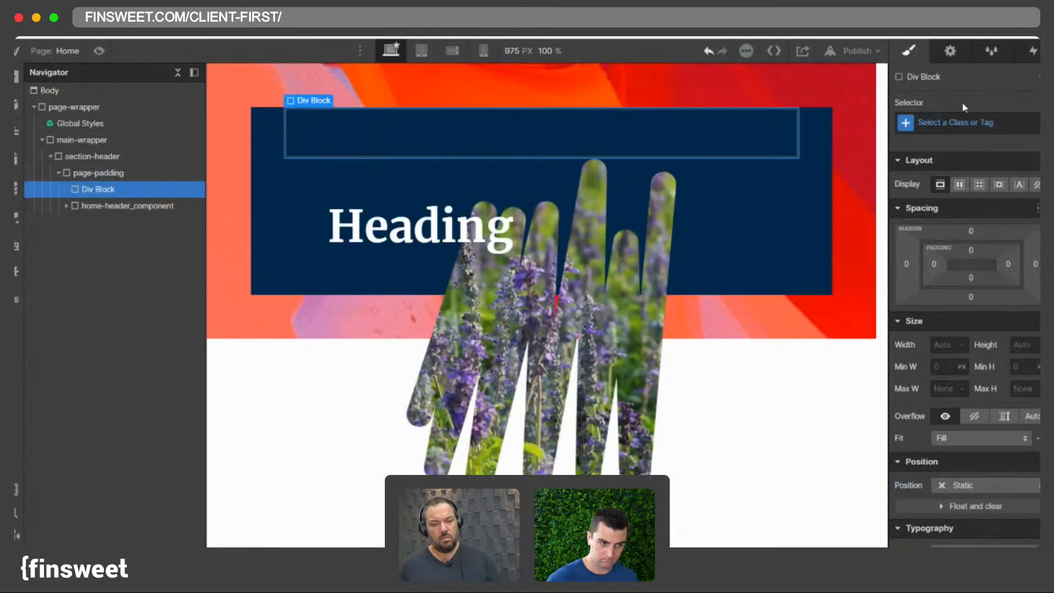
- Give the new div the padding-vertical class with the padding-large combo class
left_click(959, 118)
type("padver")
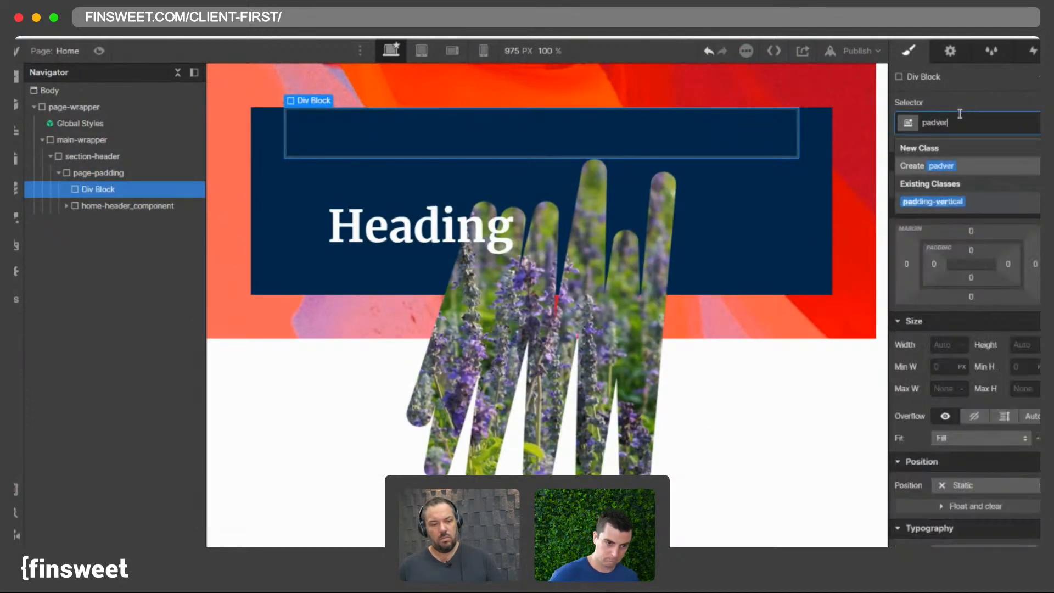
key("Return")
left_click(995, 126)
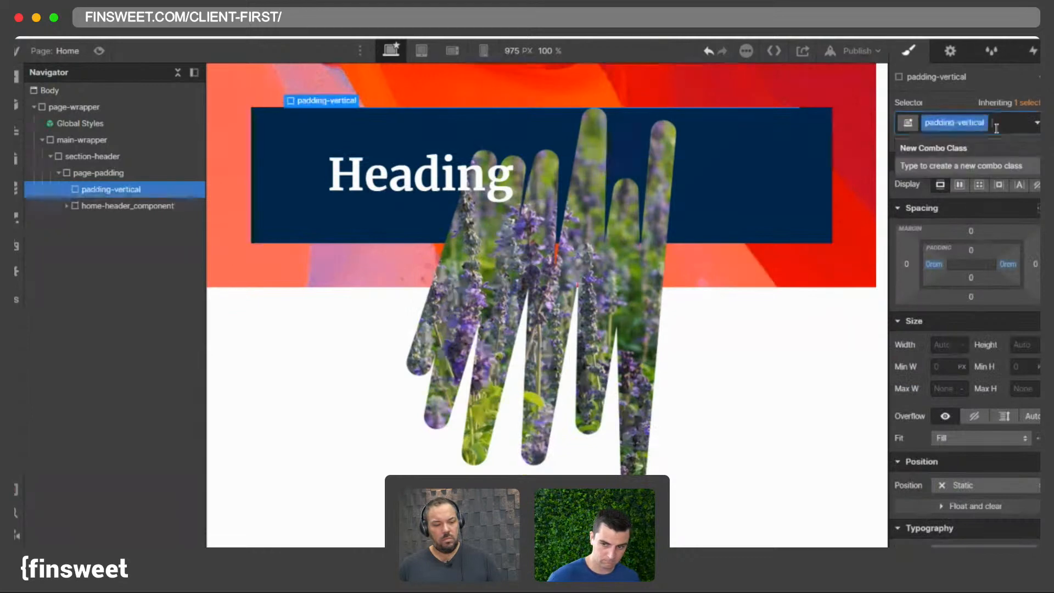
type("padla")
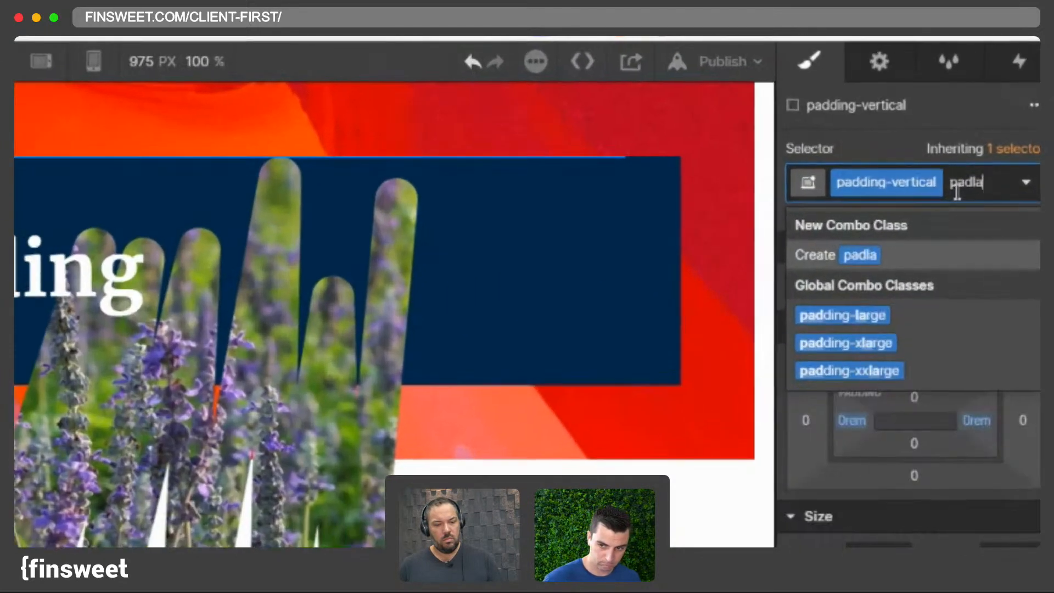
key("Down")
key("Return")
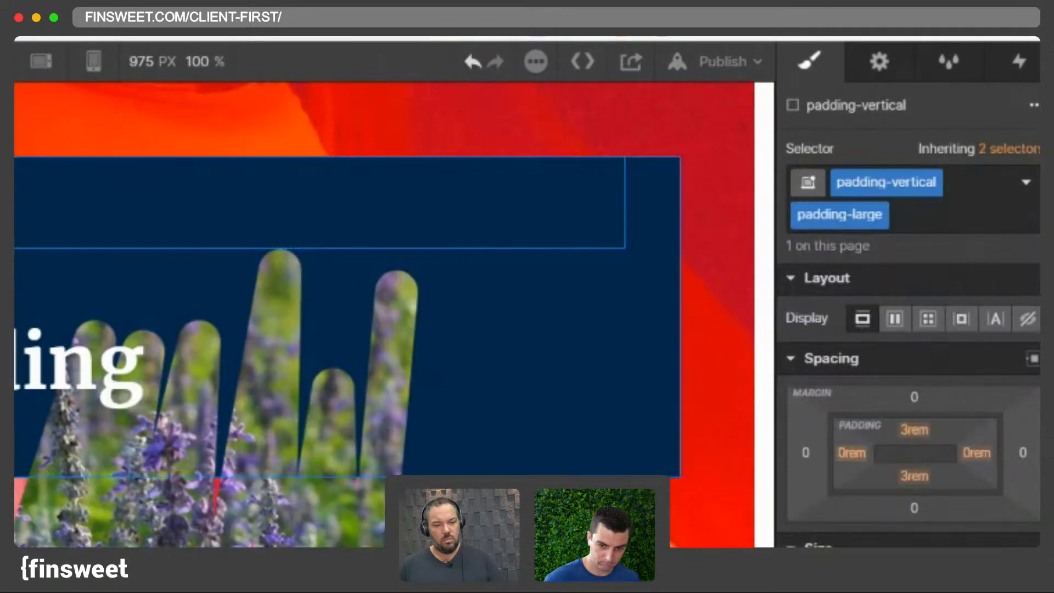
- Nest home-header_component inside padding-vertical and check its children in the navigator
left_click(16, 330)
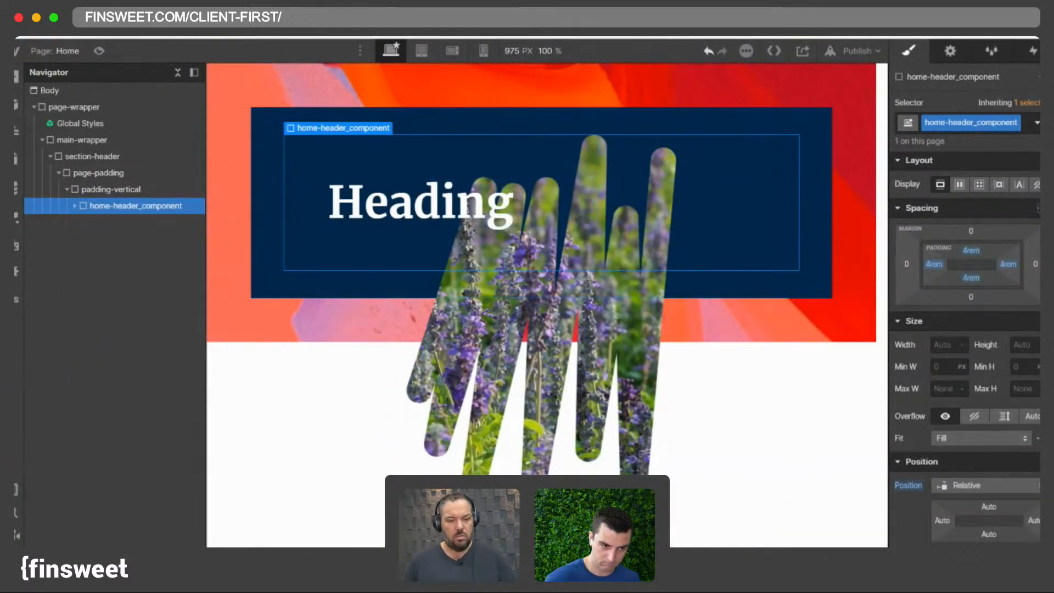
left_click(75, 206)
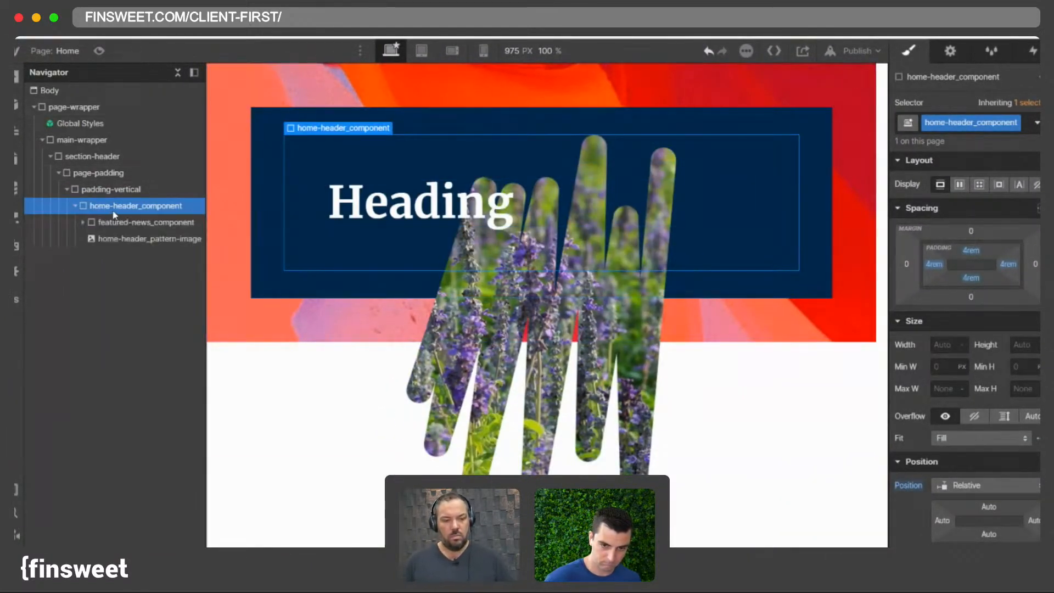
left_click(75, 206)
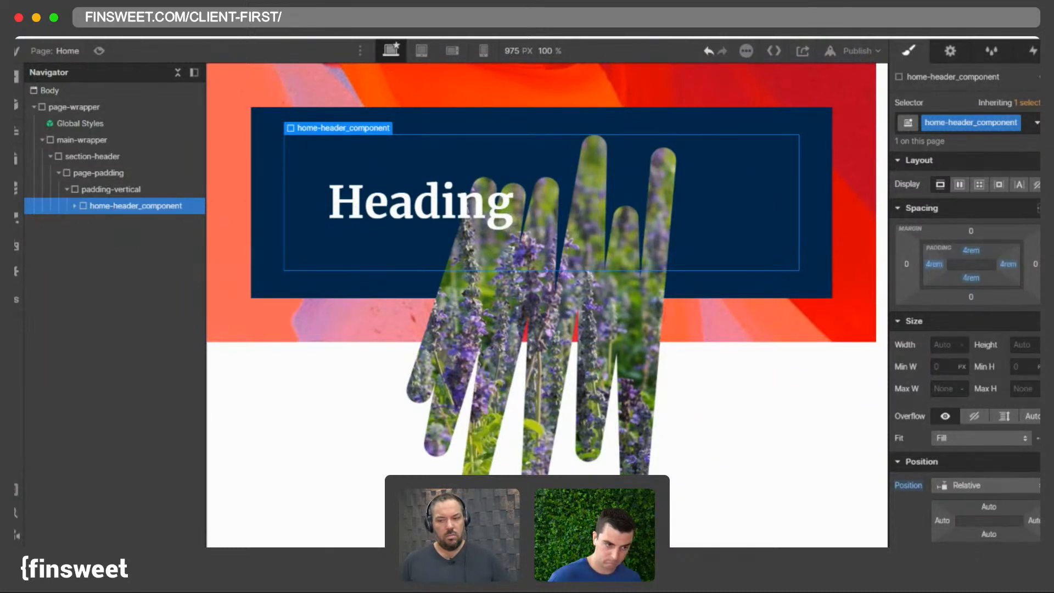
- Add a 1.5 top border to home-header_component
scroll(928, 398, "down", 10)
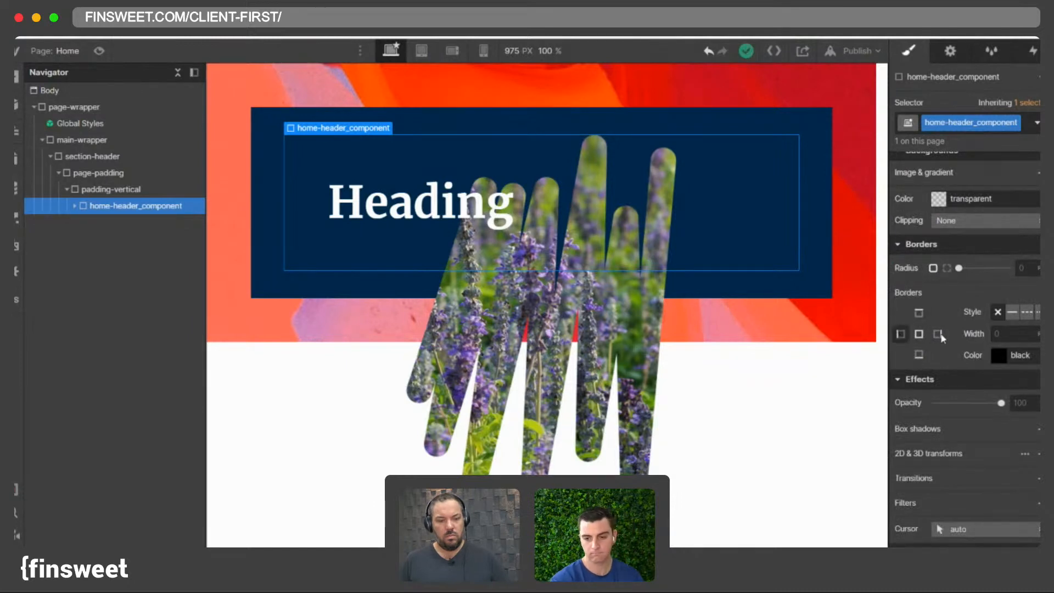
left_click(919, 317)
left_click(1003, 334)
type("2")
key("Return")
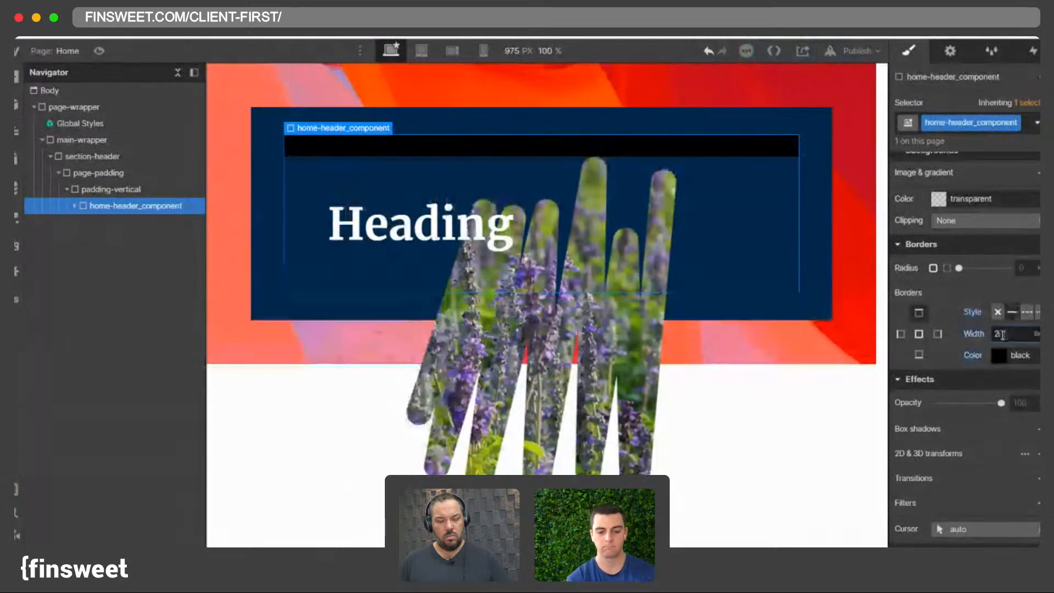
type("1.5")
key("Return")
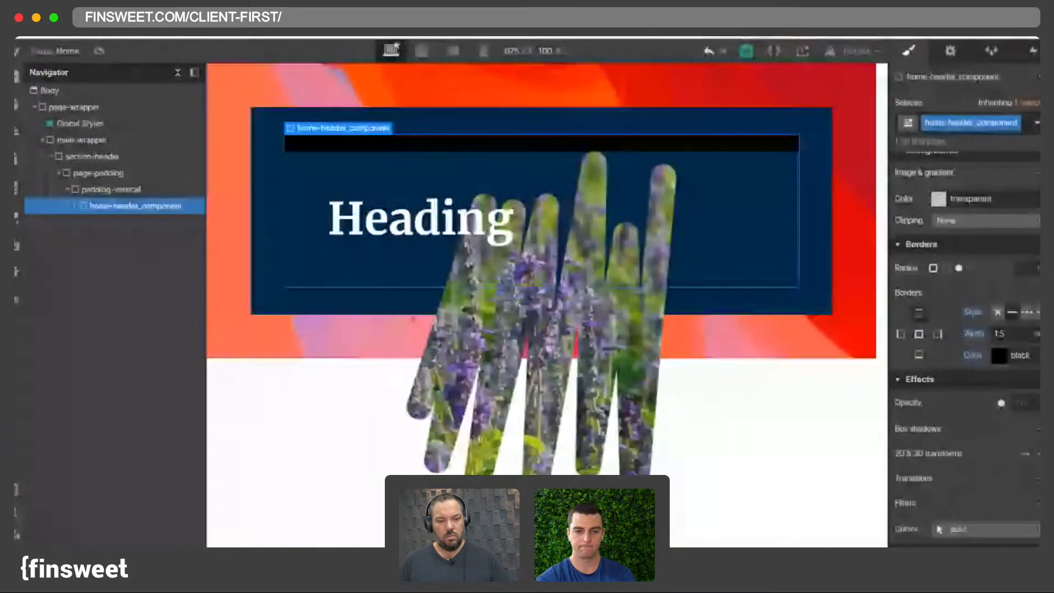
- Paste the border color #ff6b68 and save it as a swatch named Outline Red
left_click(1021, 355)
type("#ff6b60")
key("Return")
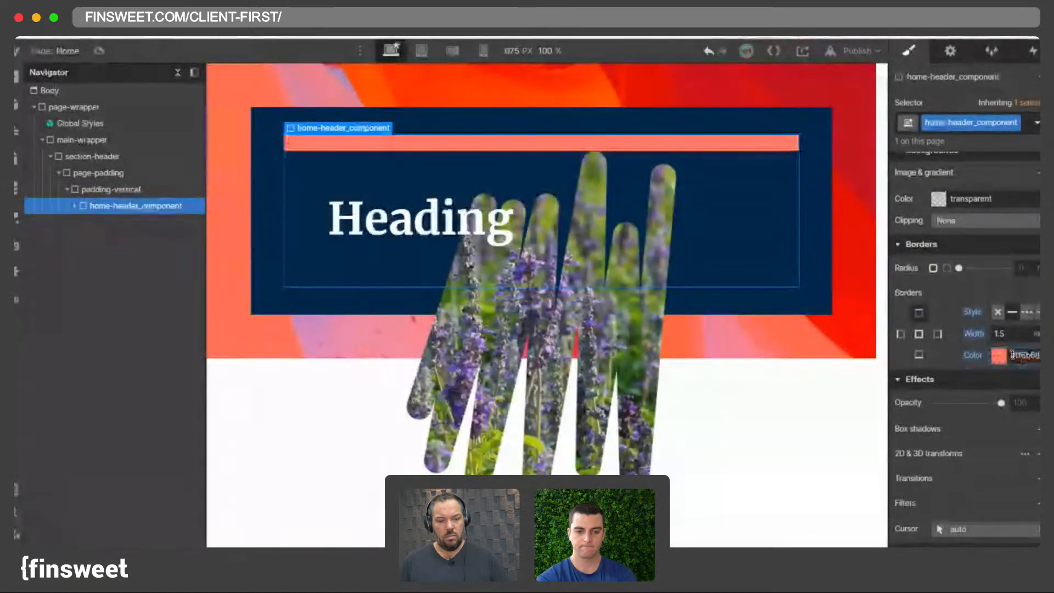
left_click(997, 357)
left_click(934, 333)
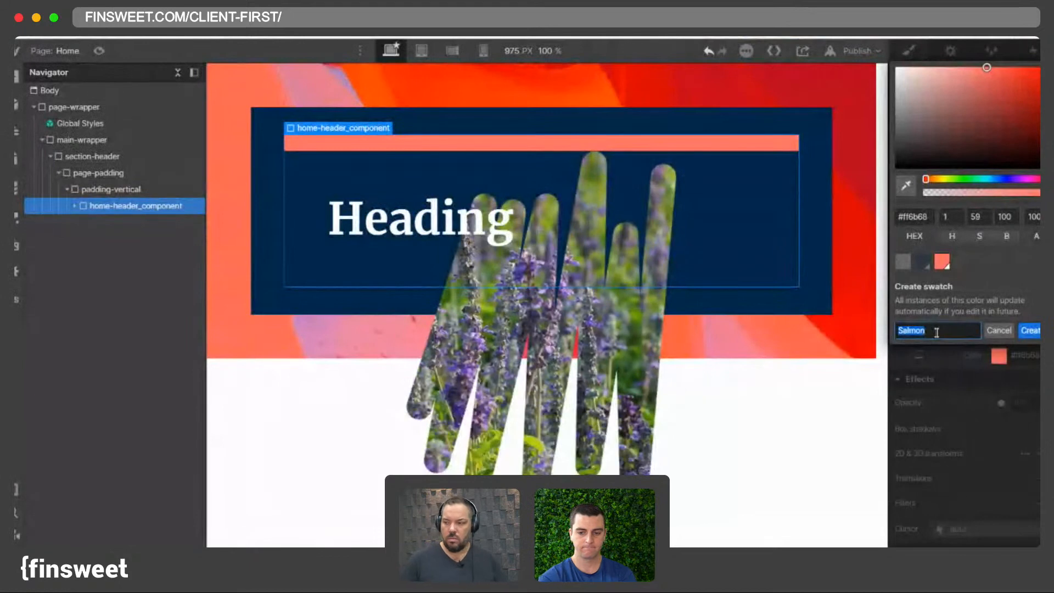
type("C")
type("utline ")
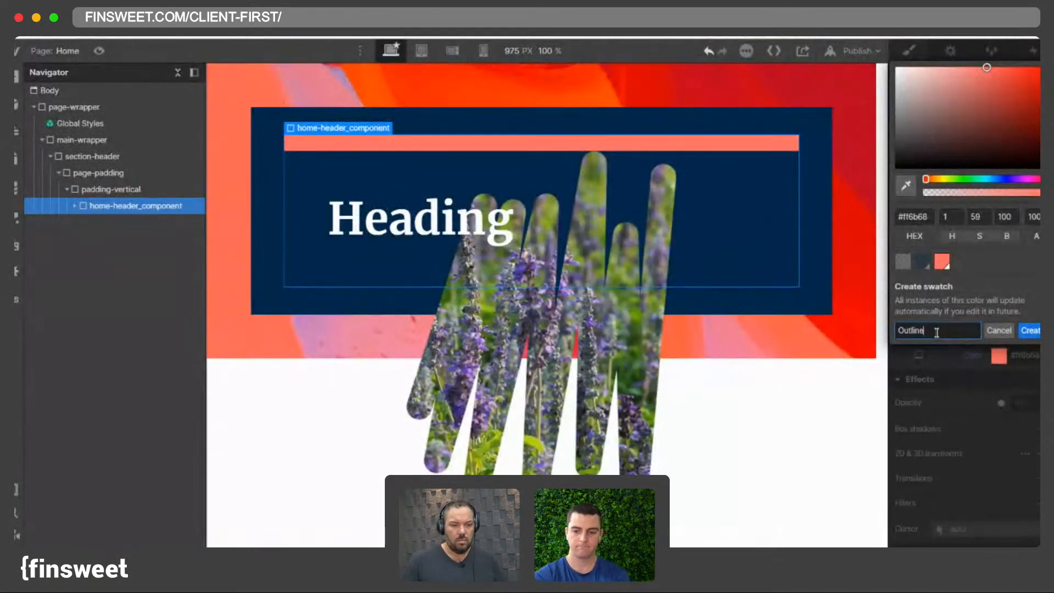
type("Red")
key("Return")
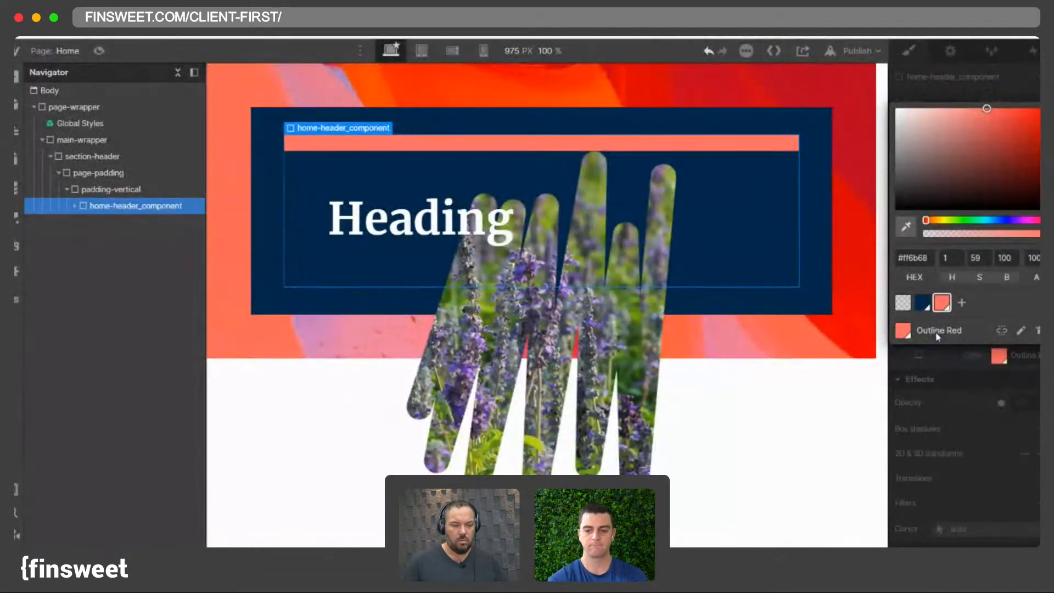
left_click(942, 354)
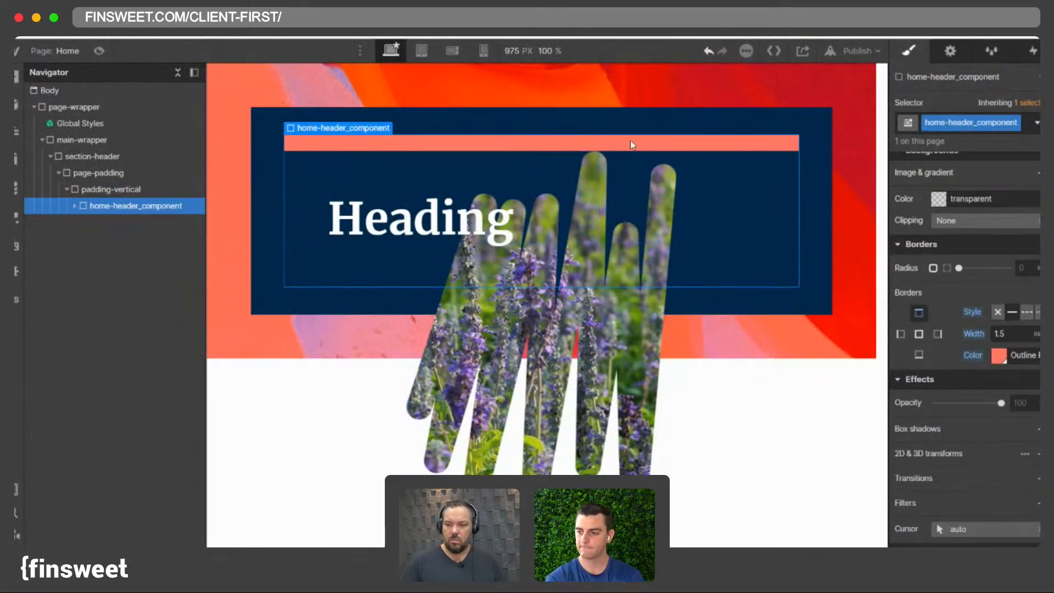
- Add a 1.5 rem right border to home-header_component using the Outline Red swatch
left_click(938, 334)
left_click(998, 355)
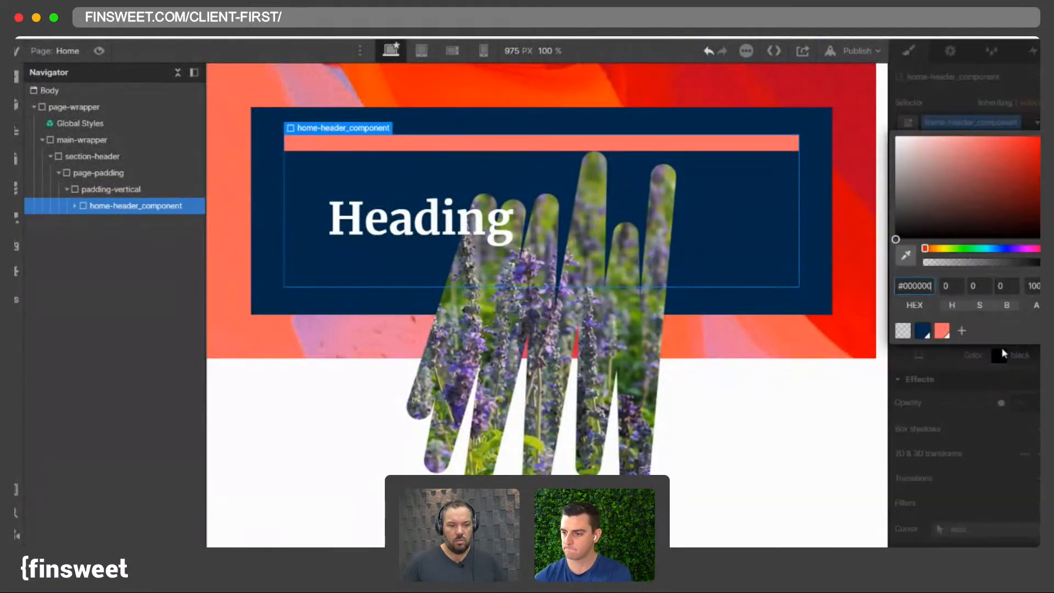
left_click(941, 329)
left_click(950, 351)
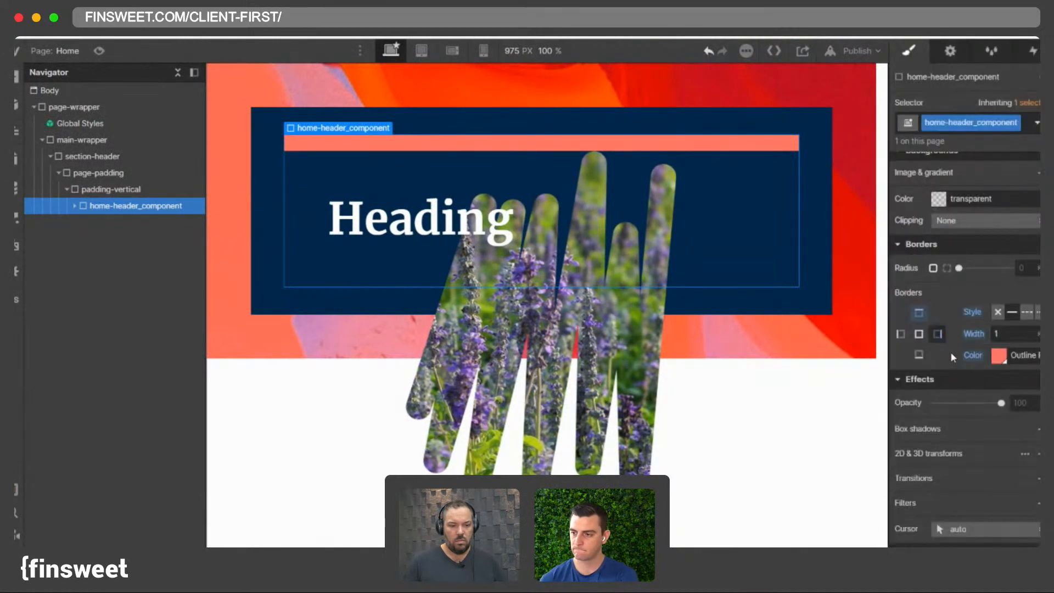
left_click(1016, 336)
type("2rem")
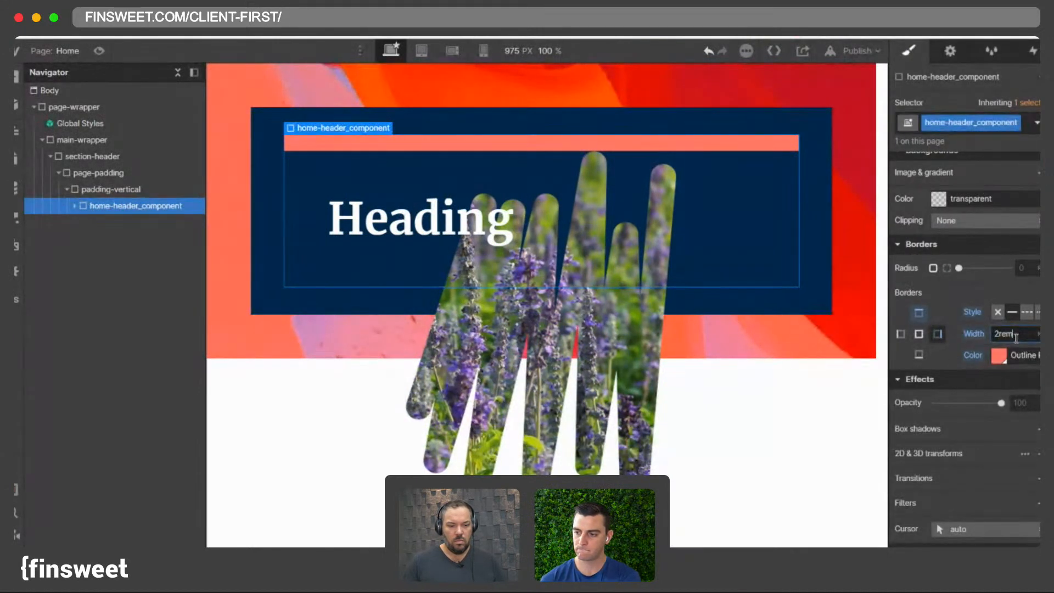
key("Return")
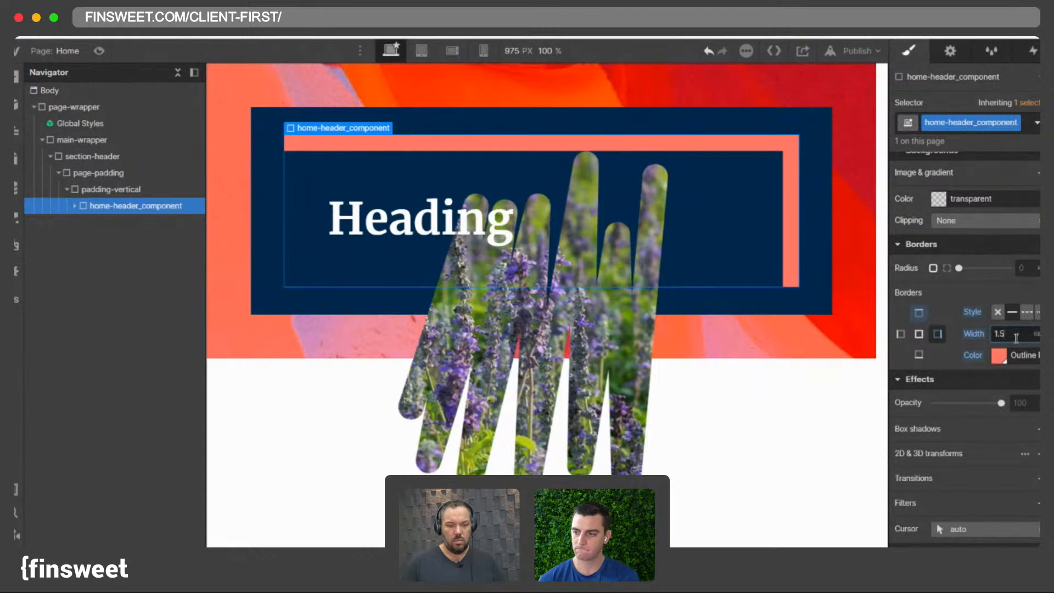
key("Return")
- Add a 1.5 rem left border in the Outline Red swatch to home-header_component
left_click(900, 334)
left_click(1012, 334)
type("1.5")
key("Return")
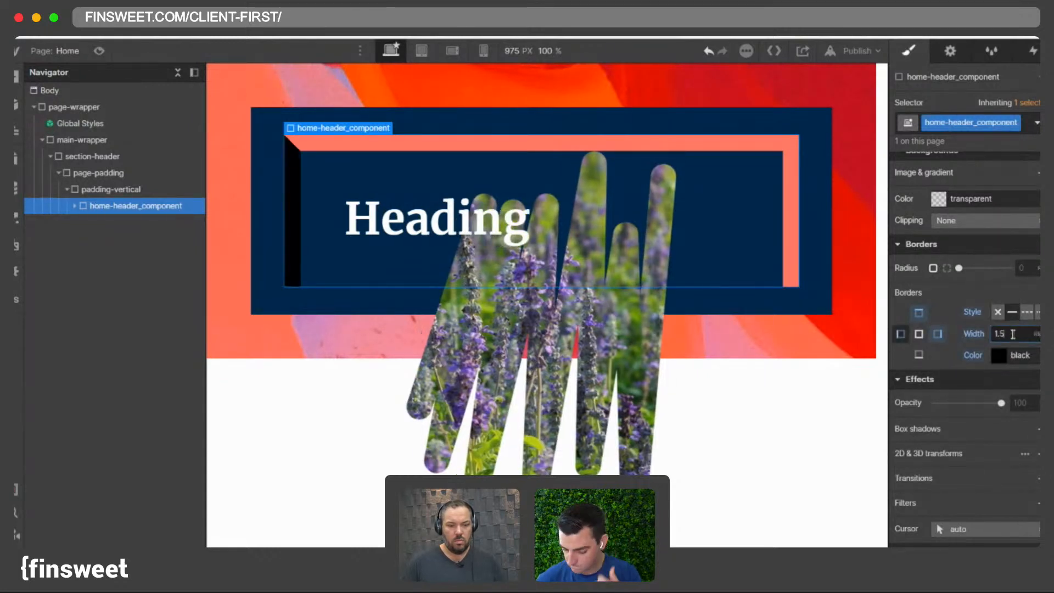
left_click(1002, 355)
left_click(943, 332)
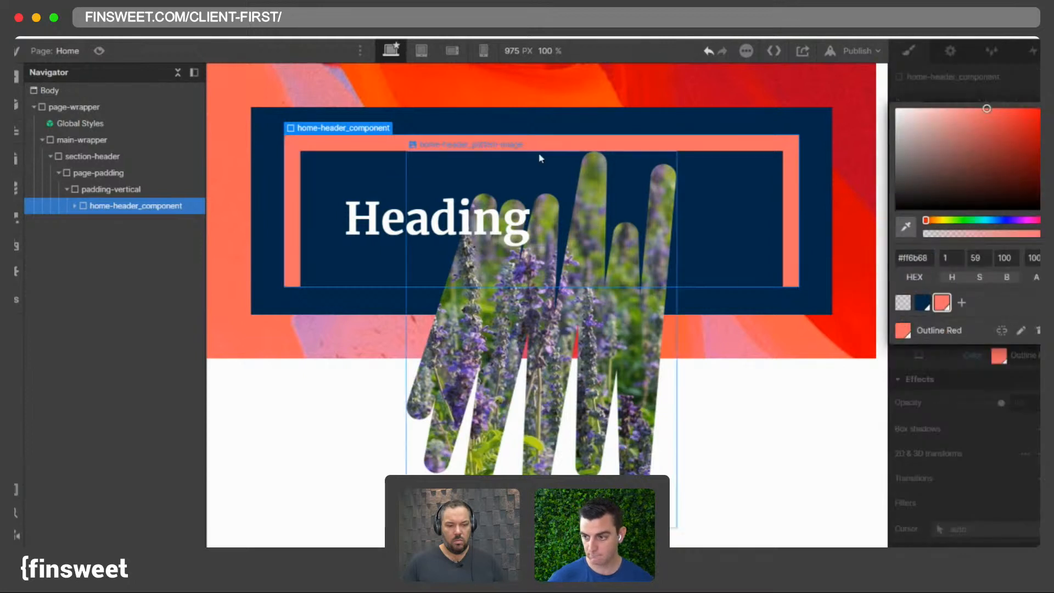
left_click(516, 127)
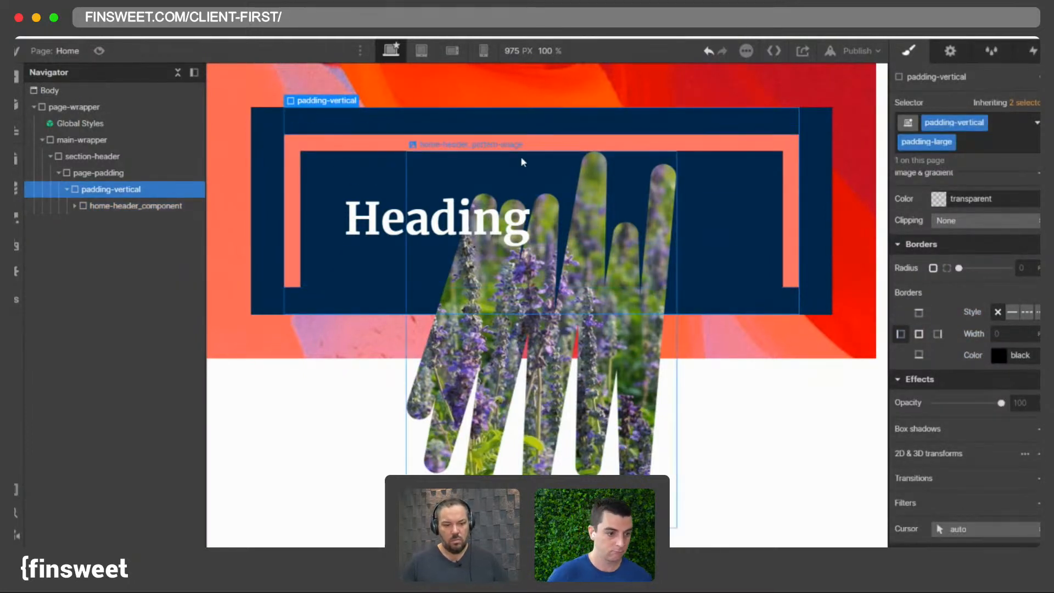
- Set the top margin of home-header_pattern-image to -3.5 rem
left_click(593, 176)
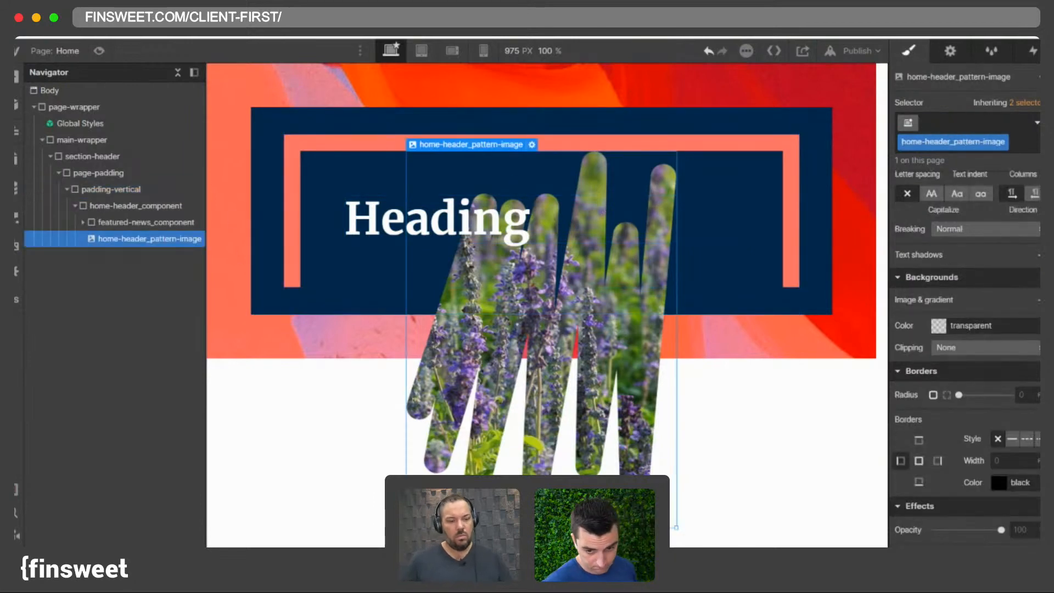
scroll(966, 274, "up", 10)
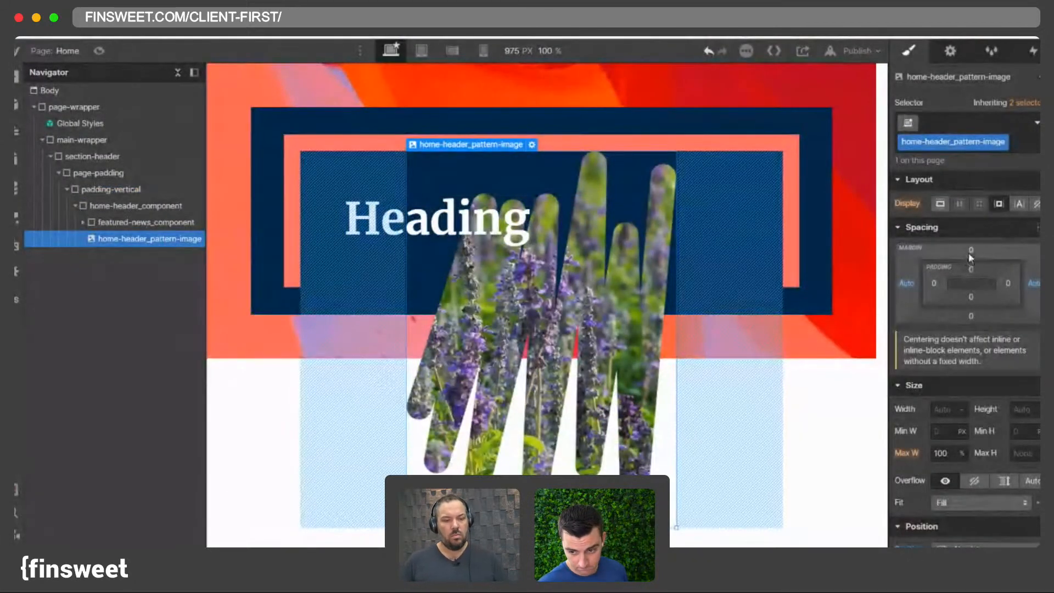
left_click(972, 249)
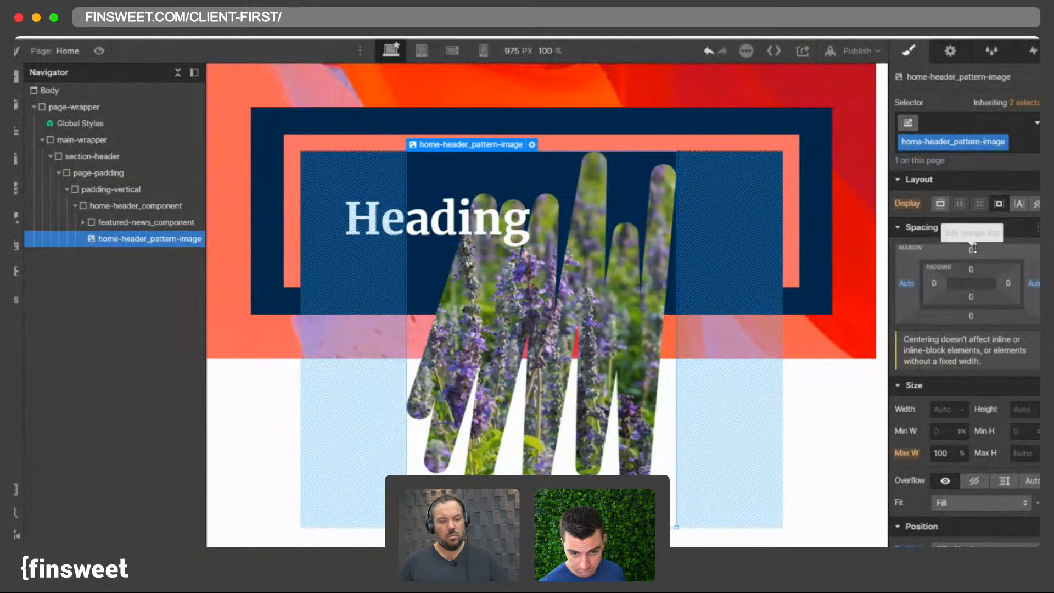
type("-2")
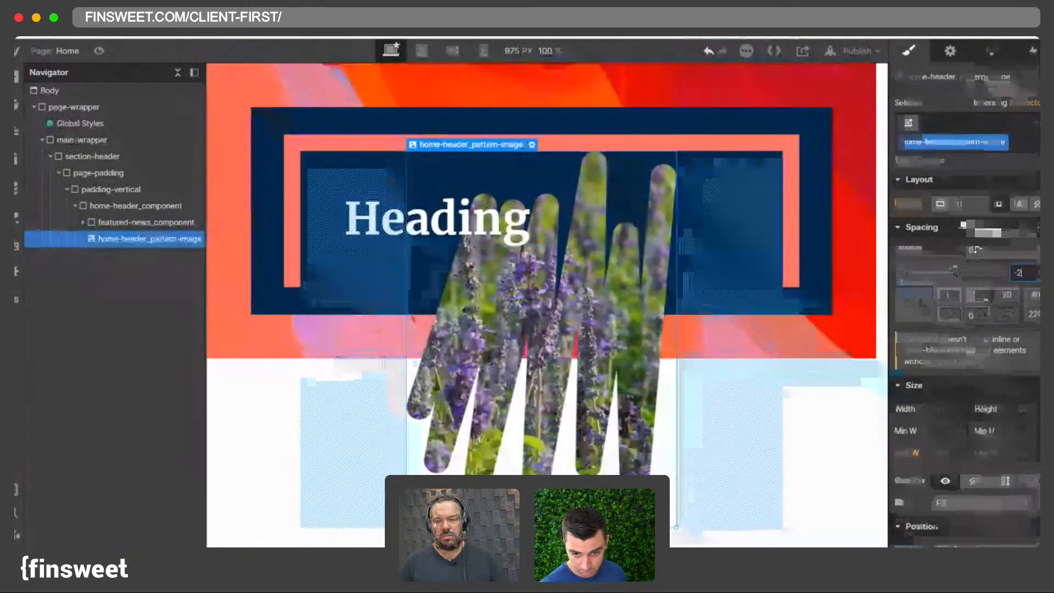
key("Return")
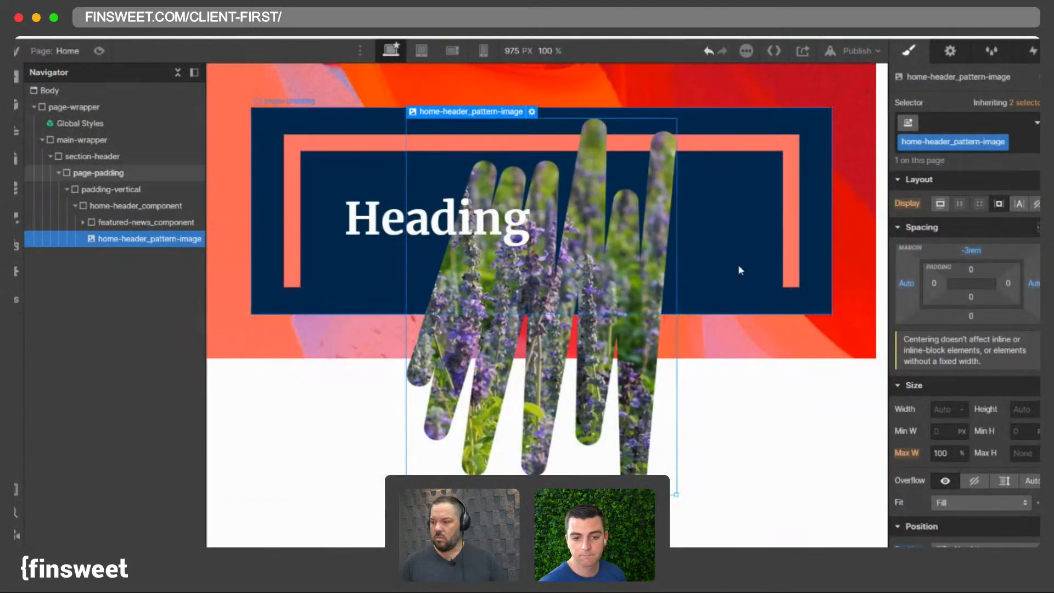
left_click(970, 250)
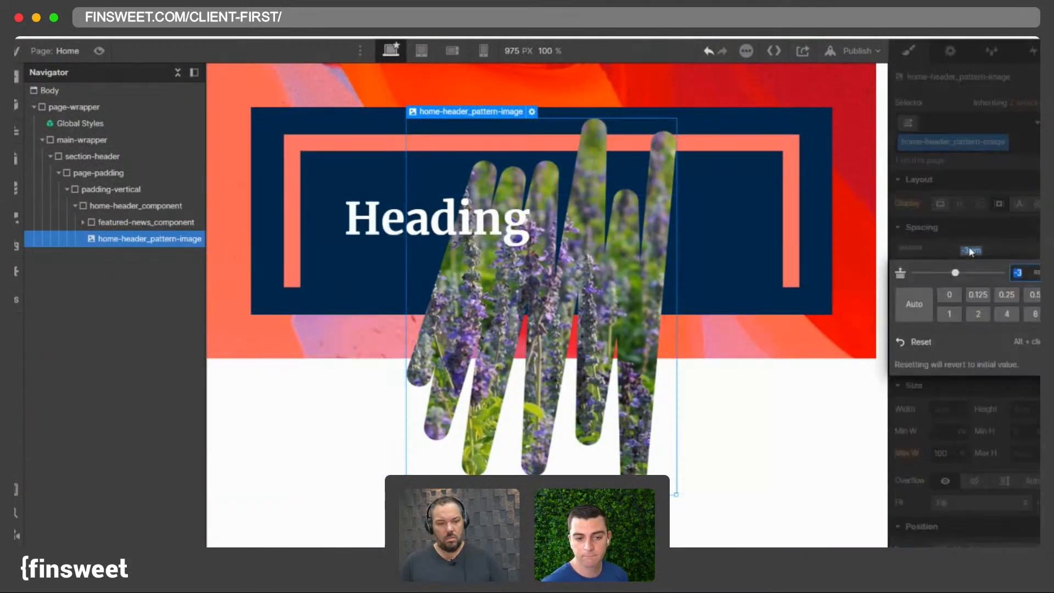
type(".5")
key("Return")
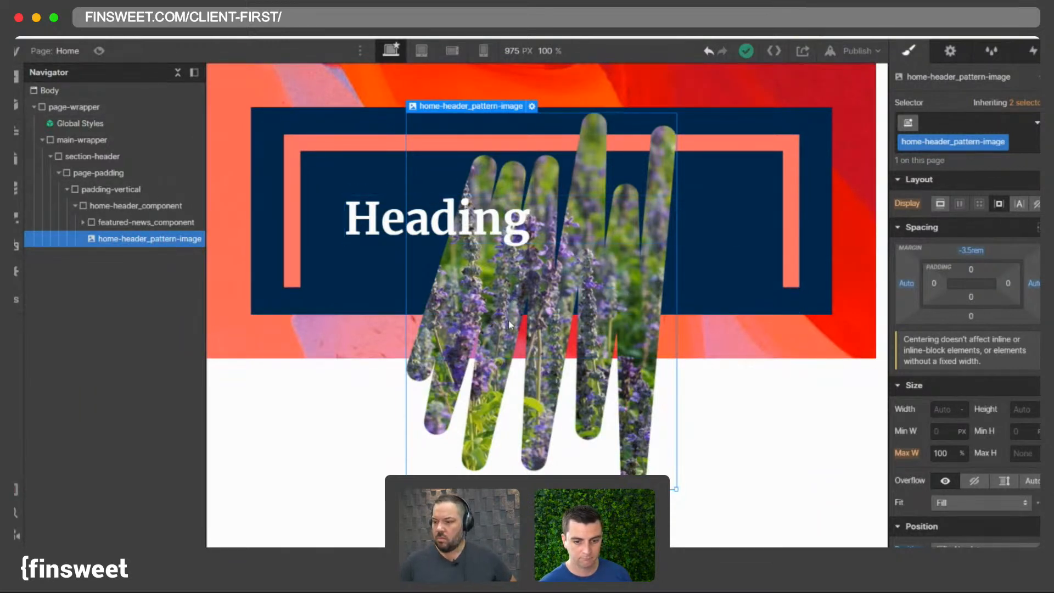
- Examine how the heading, featured-news_component and home-header_pattern-image are nested inside home-header_component
left_click(483, 213)
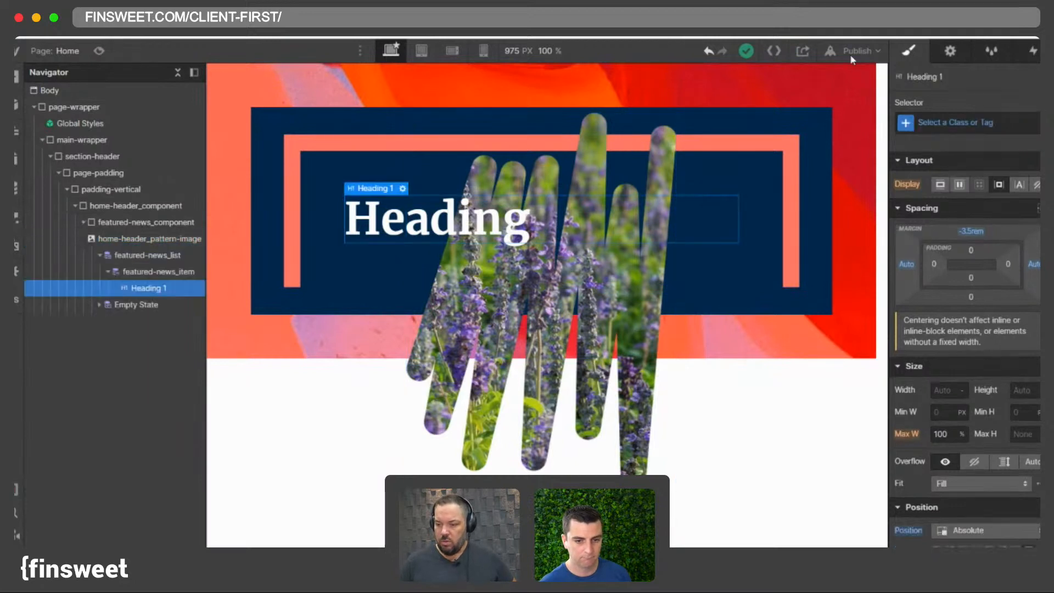
left_click(856, 51)
left_click(788, 224)
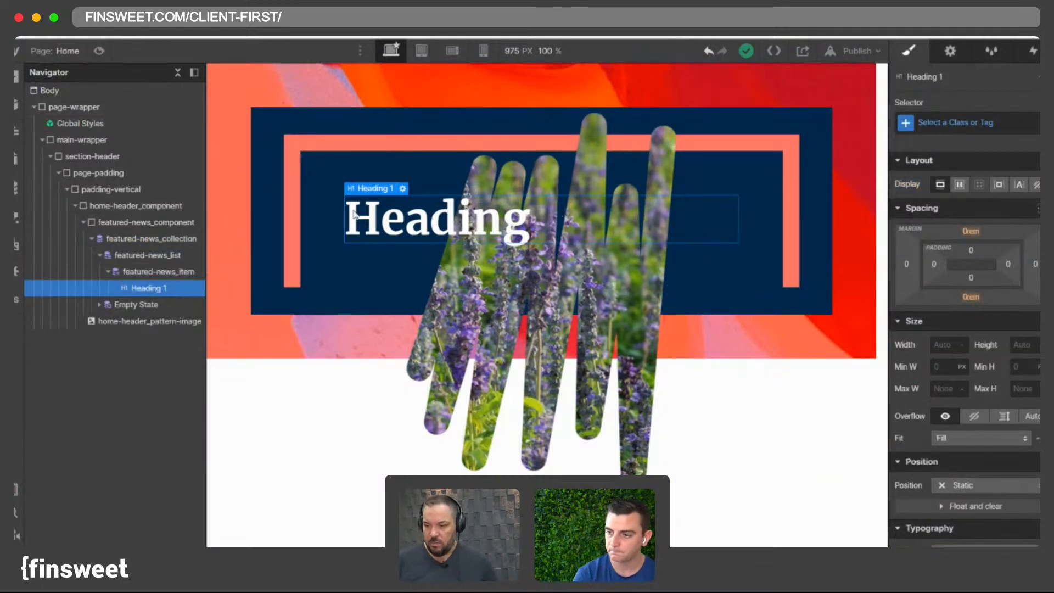
left_click(402, 189)
left_click(548, 274)
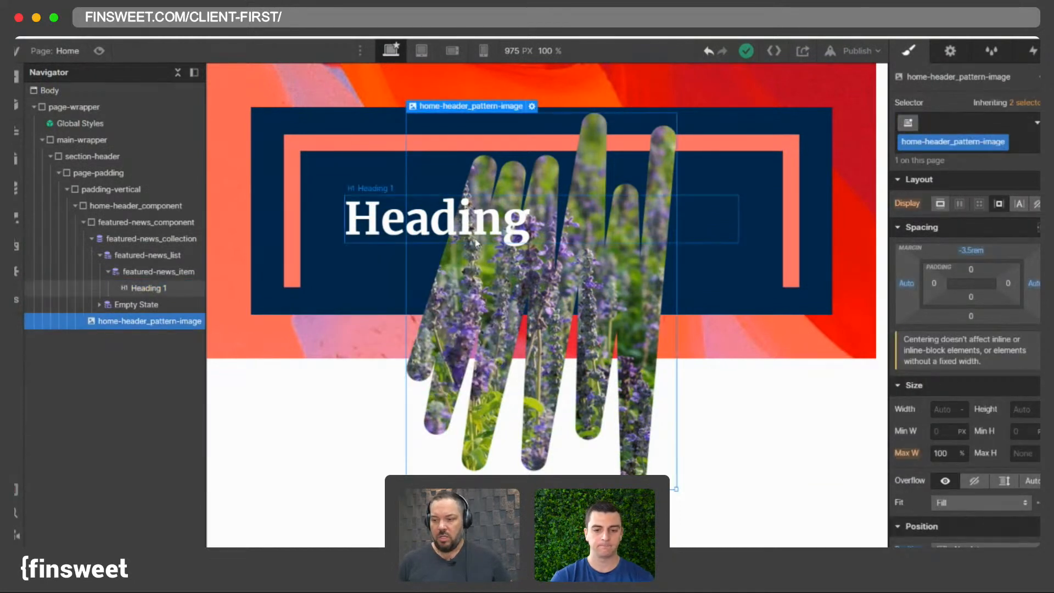
left_click(476, 241)
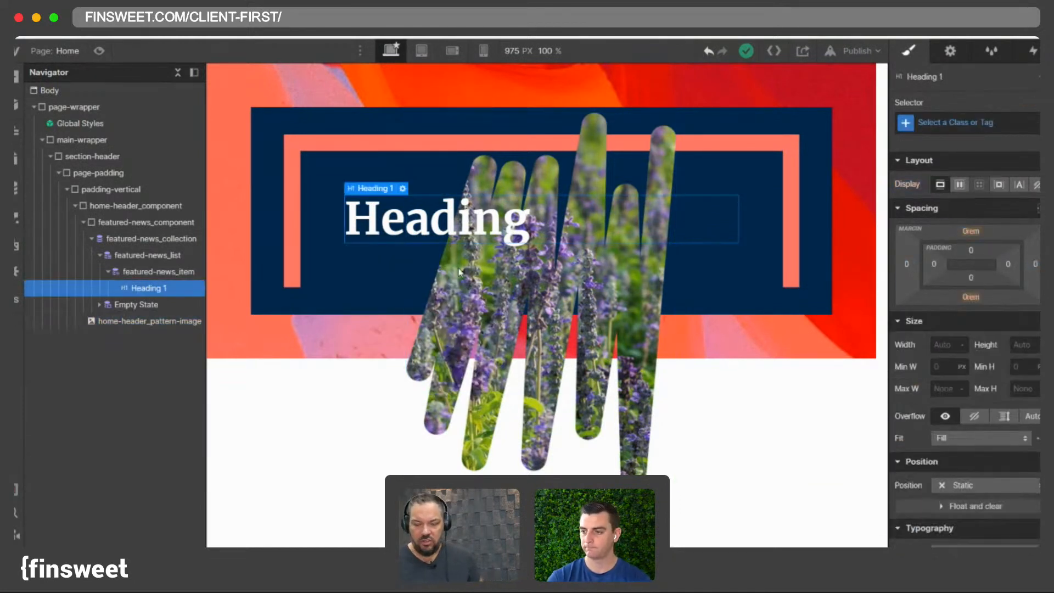
left_click(84, 223)
left_click(114, 208)
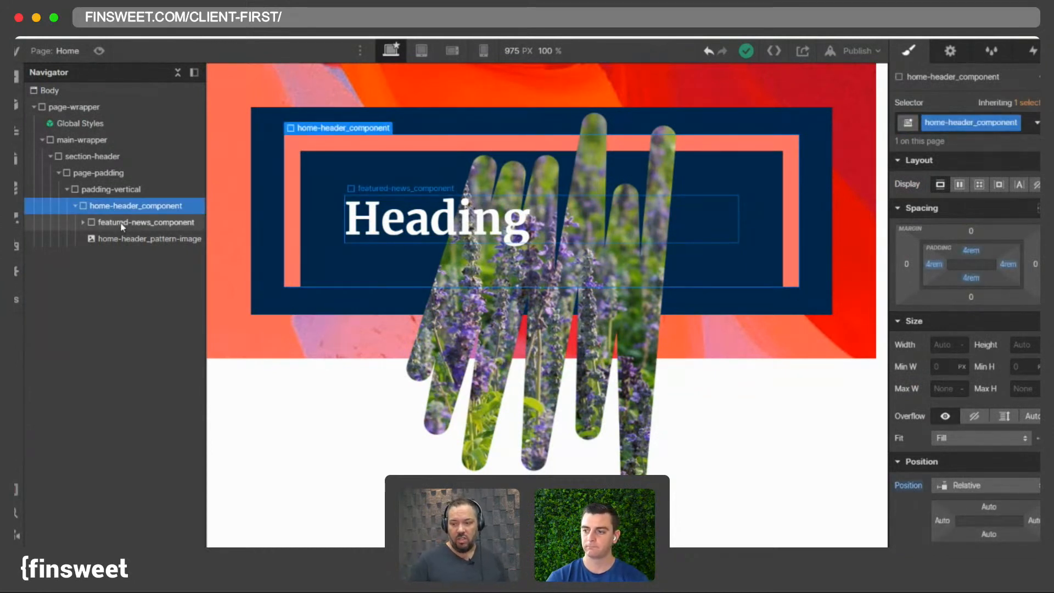
left_click(446, 229)
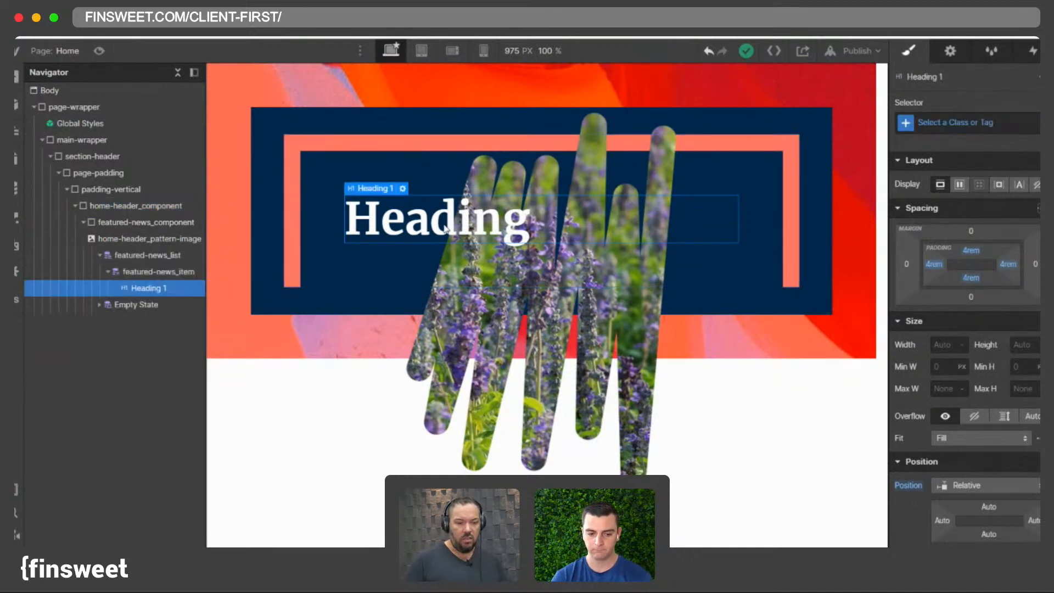
left_click(84, 223)
left_click(107, 224)
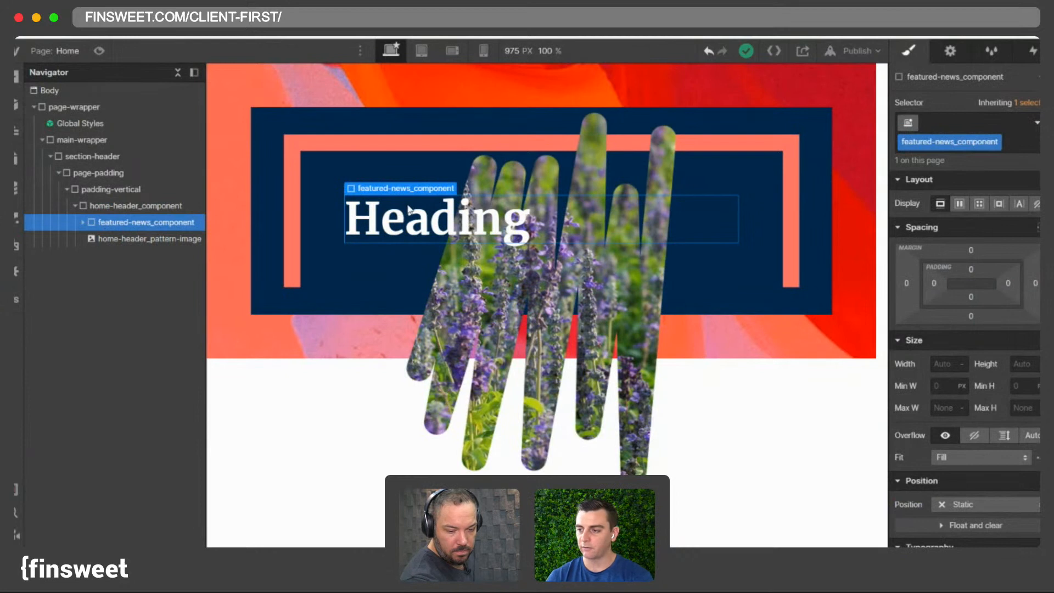
- Add a div block below Heading 1 in the featured news item with classes margin-top and margin-small
left_click(449, 214)
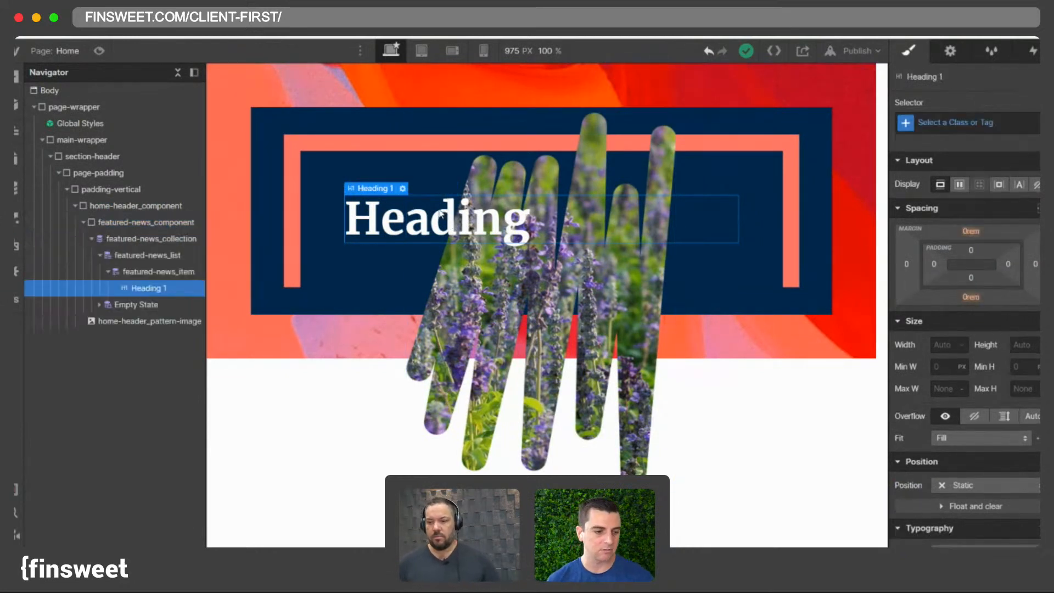
key("super+e")
type("d")
key("Return")
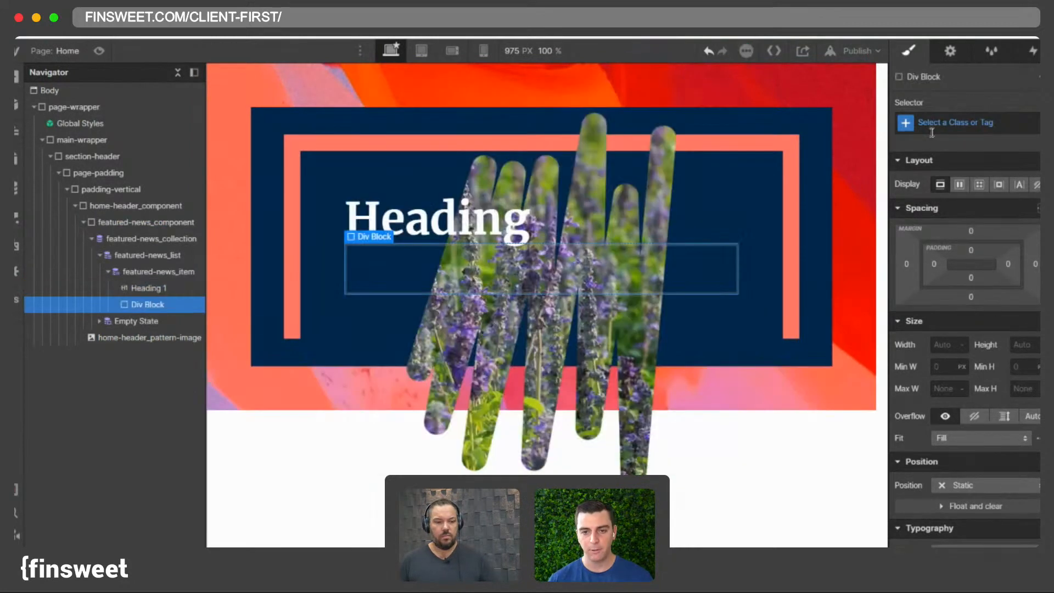
left_click(934, 127)
type("p")
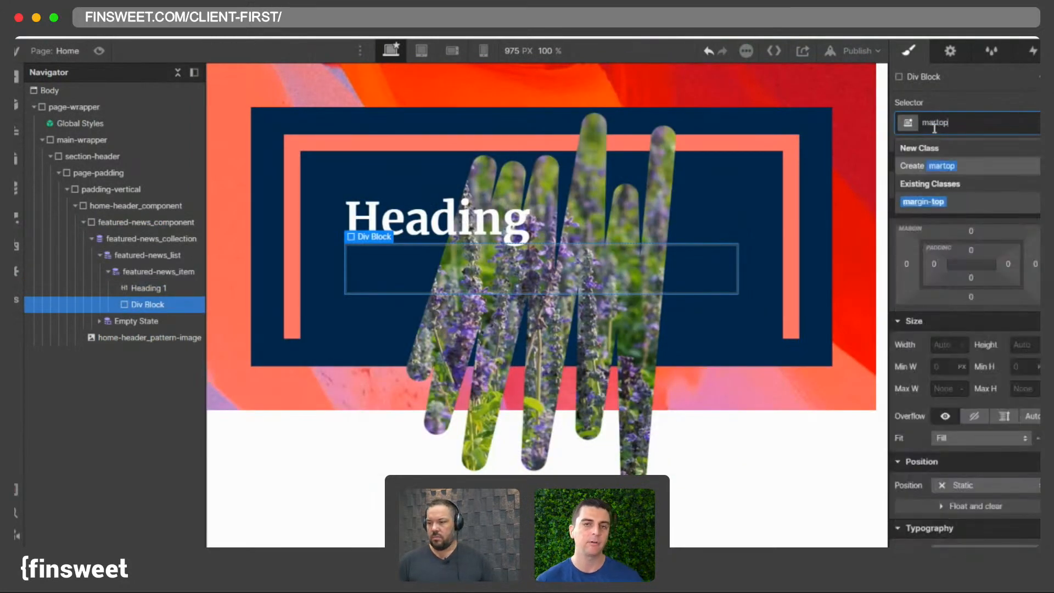
key("Return")
left_click(994, 124)
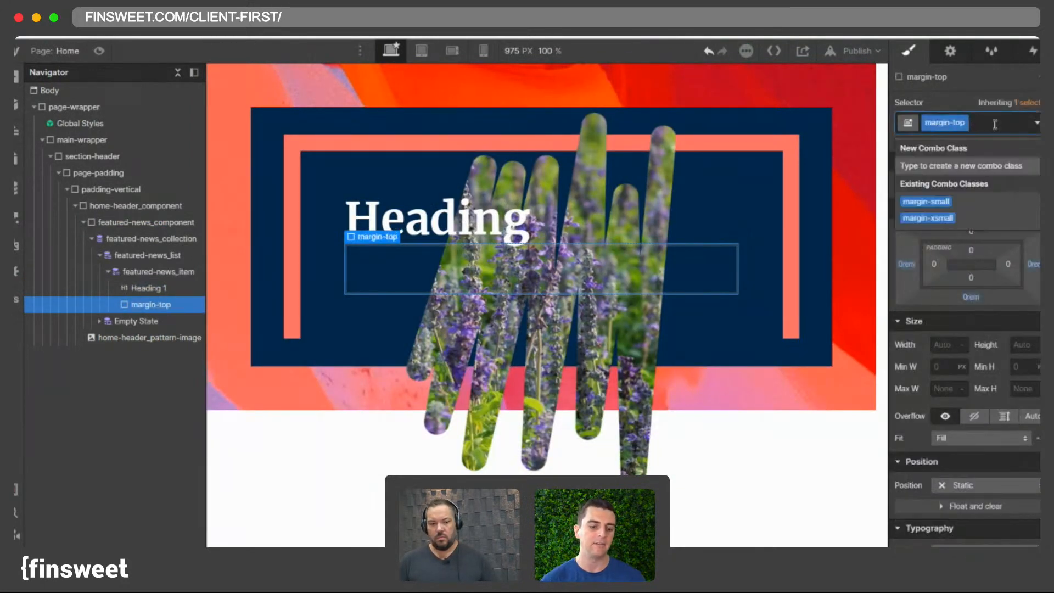
type("marsm")
left_click(926, 202)
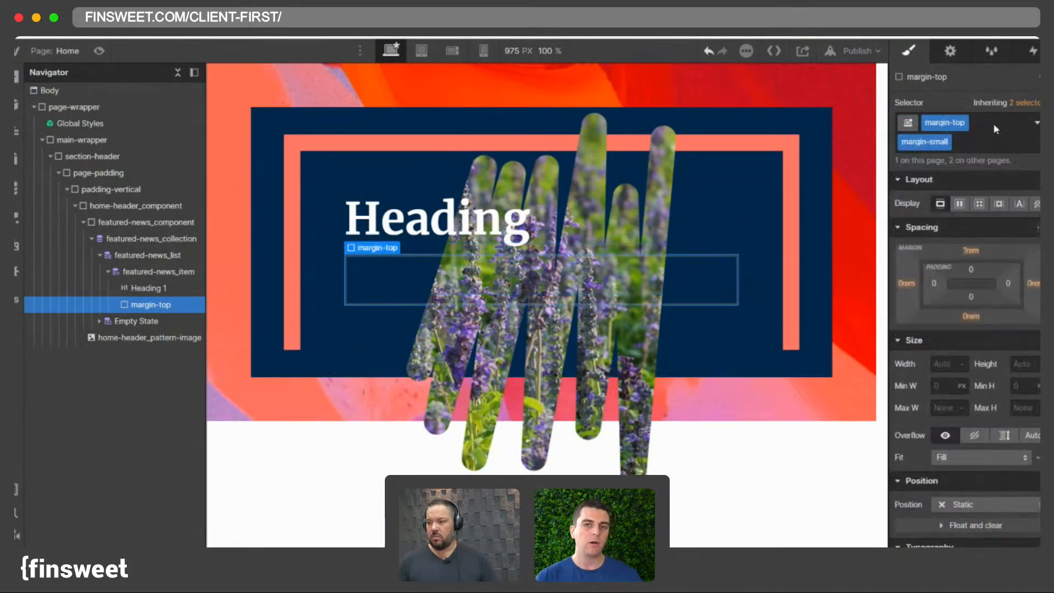
- Add a paragraph inside the margin-top div and bind its text to the Blog Posts Post Summary field
key("super+e")
type("pa")
key("Return")
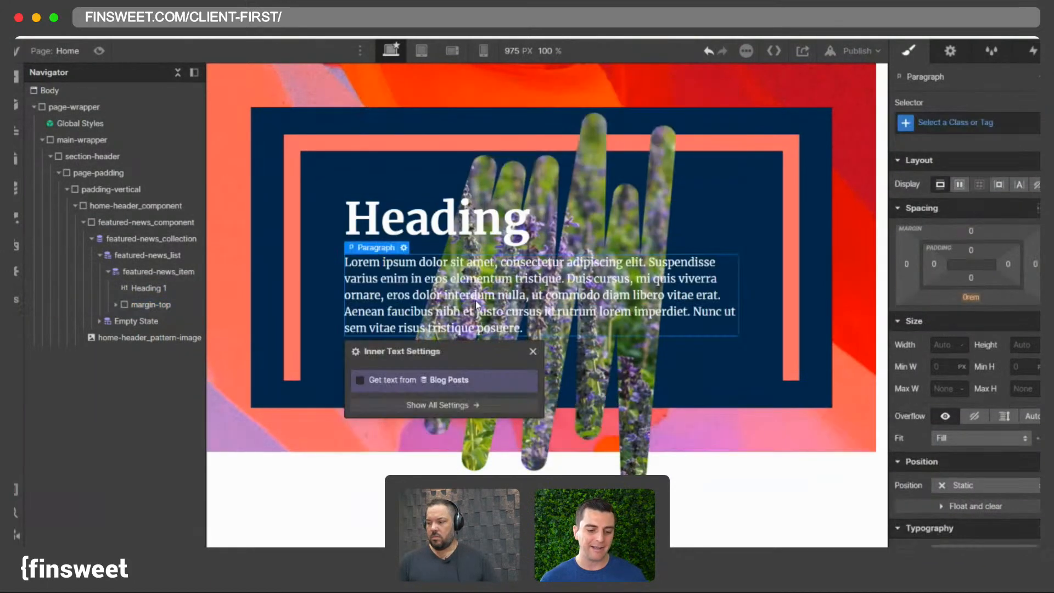
left_click(361, 382)
left_click(369, 395)
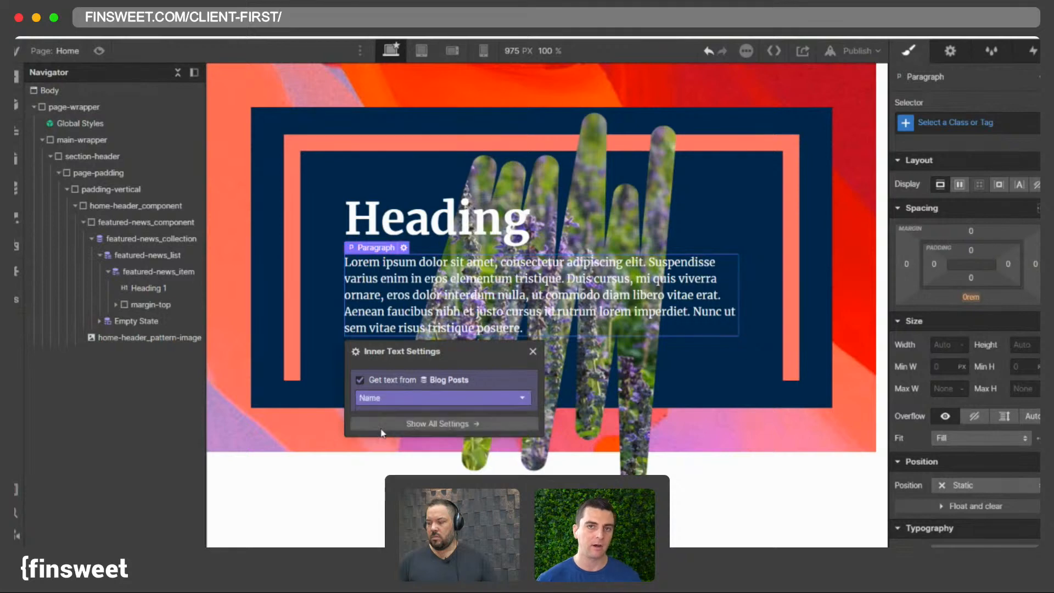
left_click(371, 425)
left_click(390, 397)
left_click(386, 437)
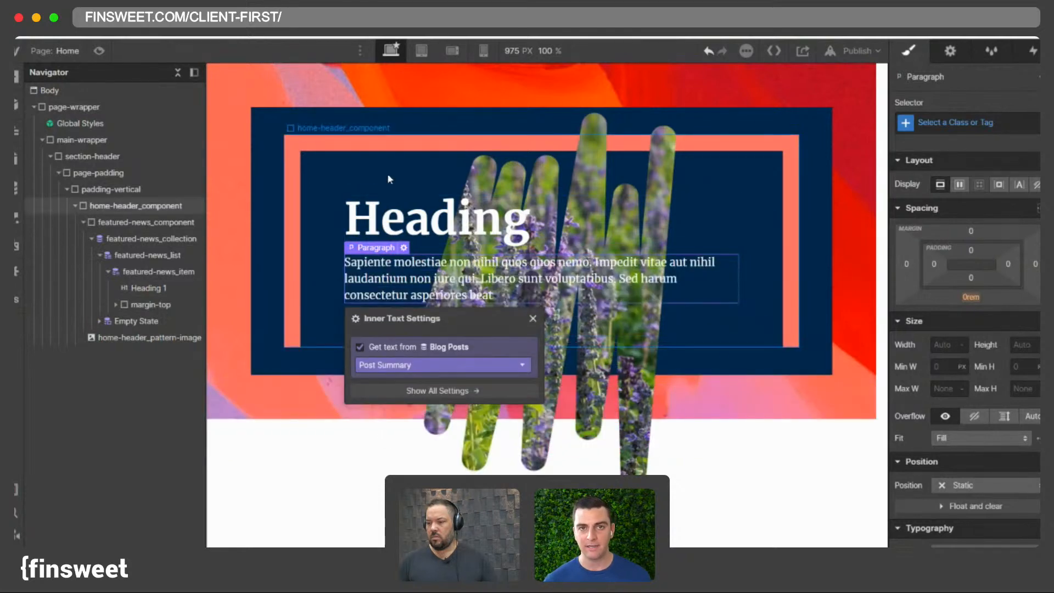
- Add a Brightness filter to home-header_pattern-image with the amount lowered to about 50%
left_click(387, 173)
left_click(399, 291)
left_click(148, 353)
scroll(1038, 458, "down", 10)
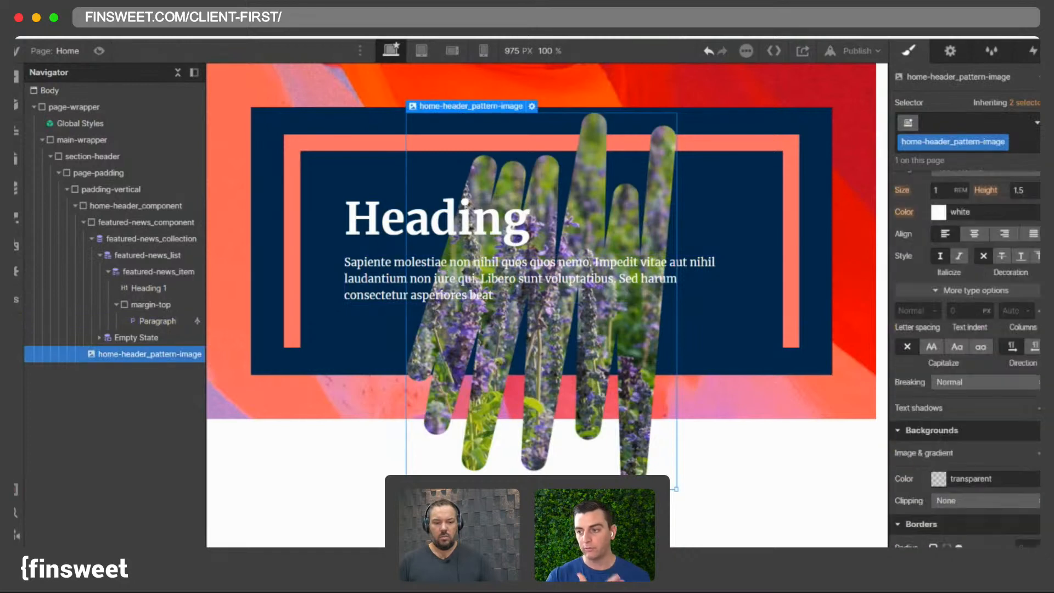
left_click(1038, 504)
left_click(974, 470)
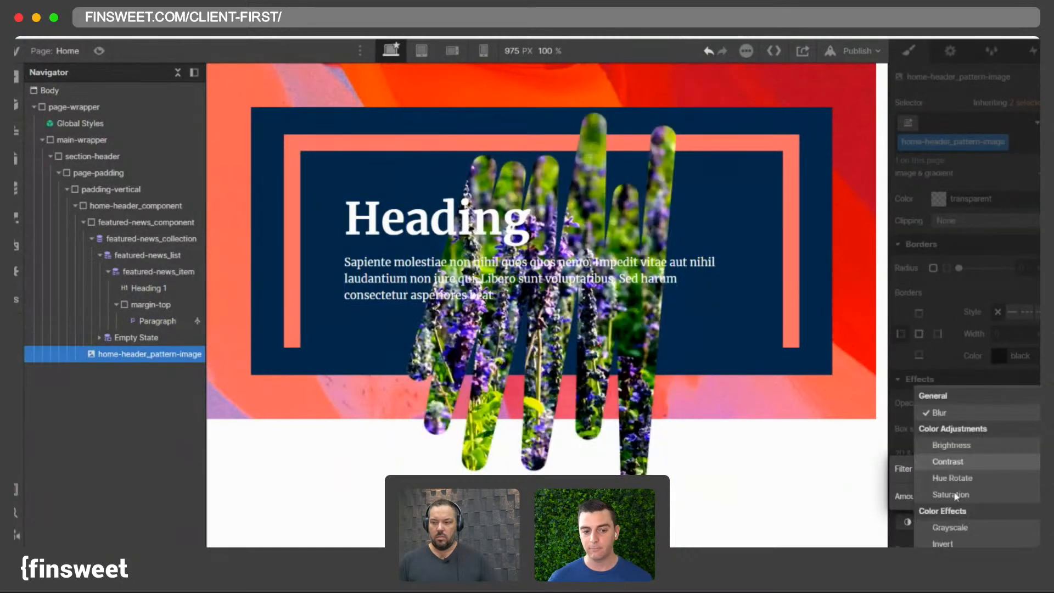
left_click(944, 445)
left_click_drag(966, 498, 955, 497)
left_click(1015, 496)
type("70")
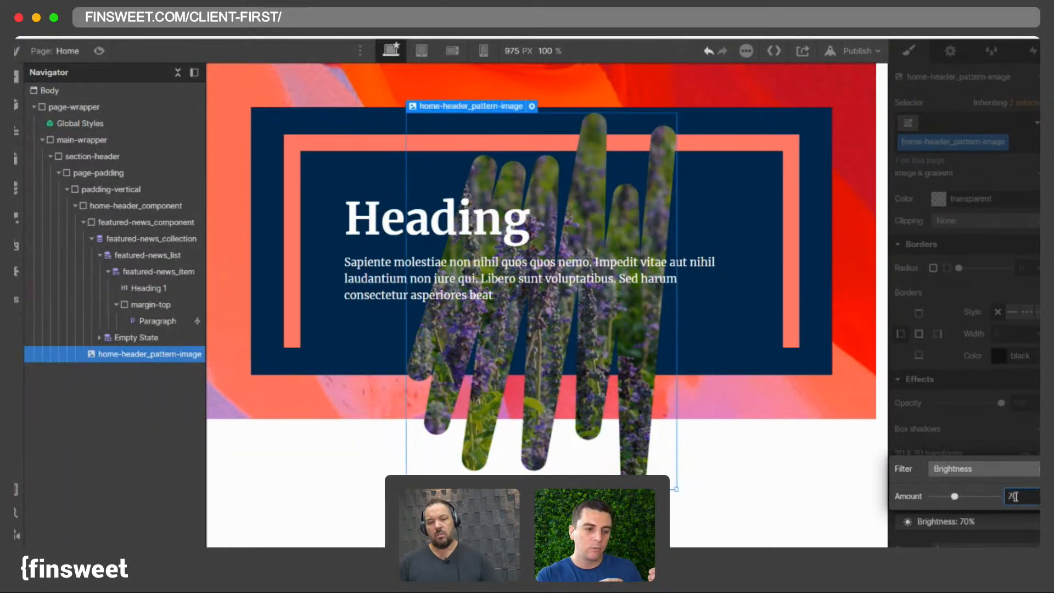
type("60")
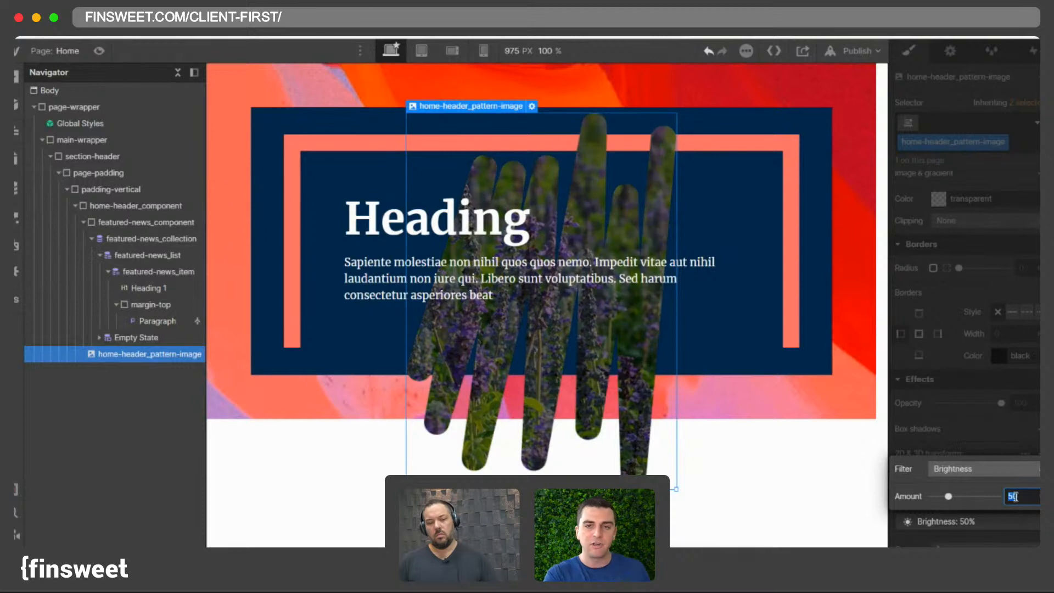
key("Return")
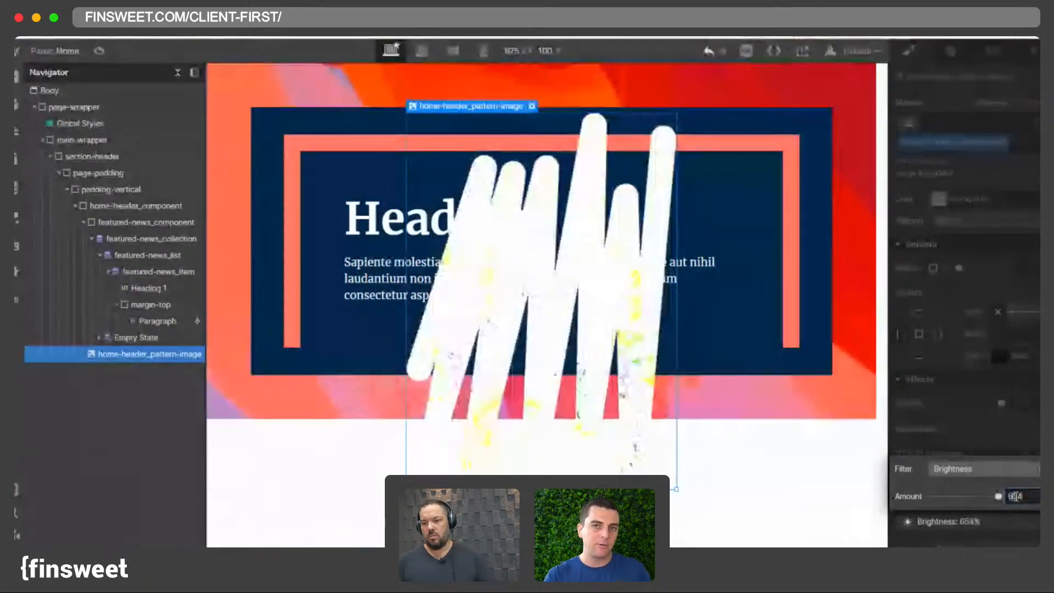
- Bind Heading 1's text to the Blog Posts Name field
left_click(567, 224)
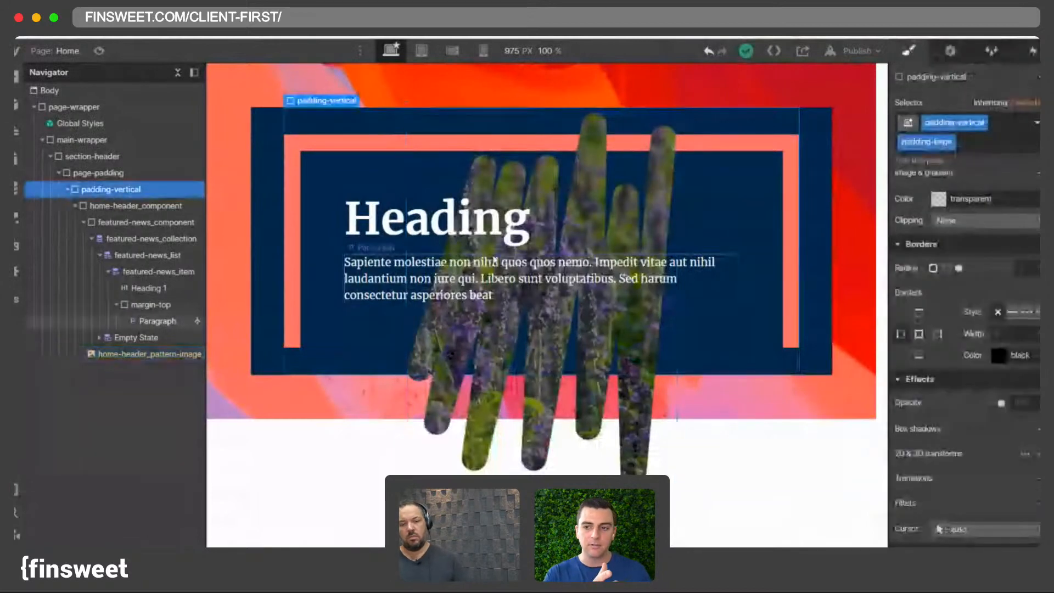
left_click(417, 264)
left_click(417, 241)
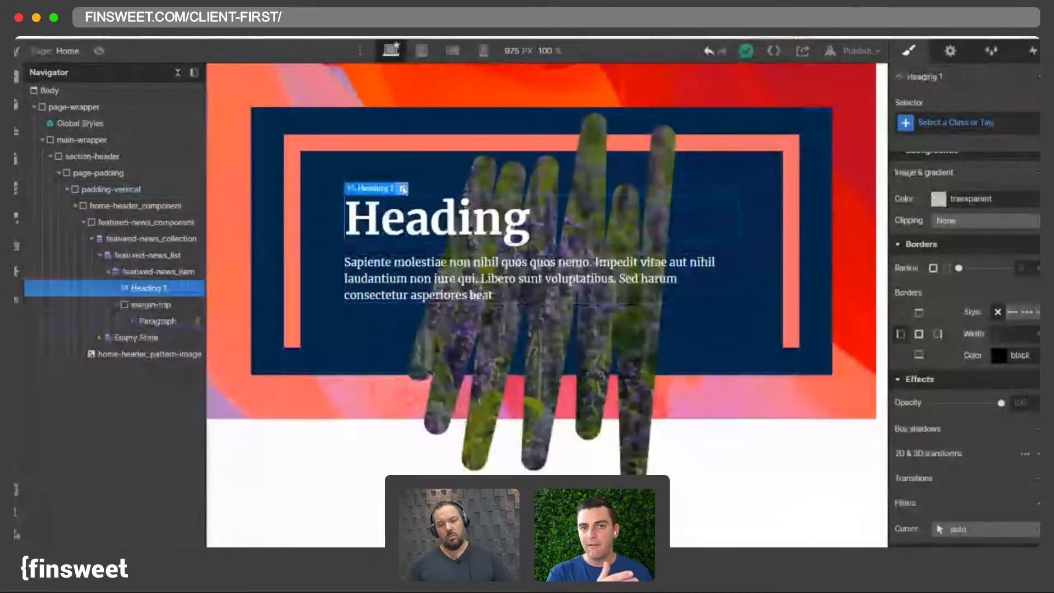
left_click(403, 189)
left_click(360, 359)
left_click(379, 378)
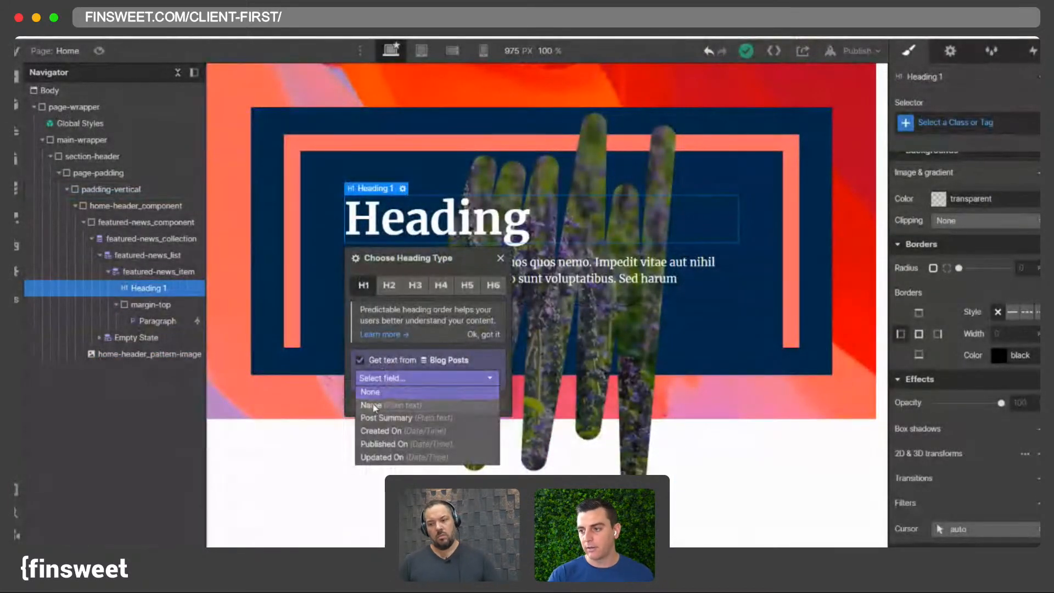
left_click(374, 392)
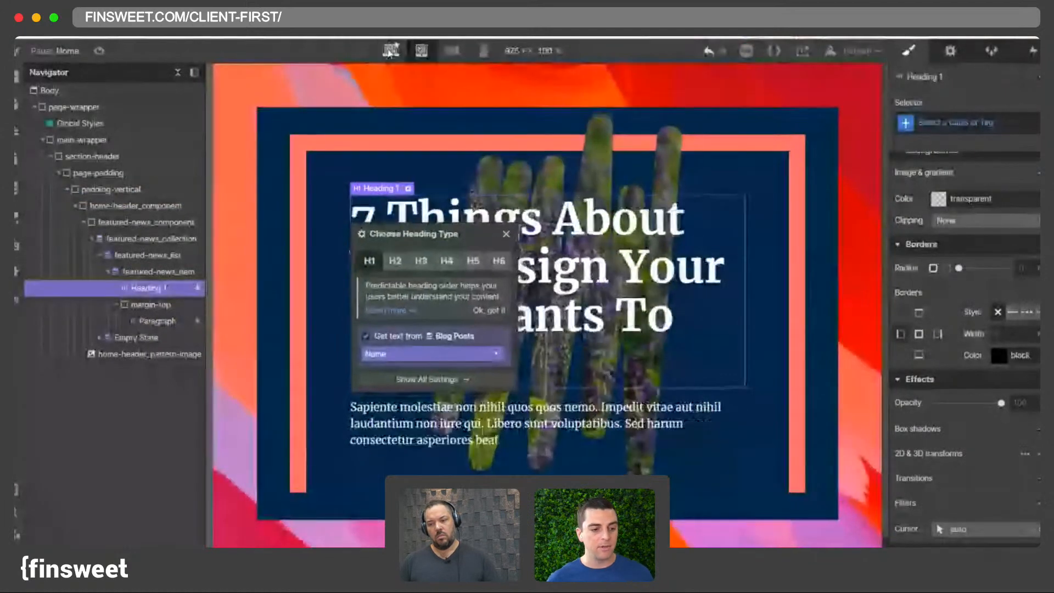
left_click(395, 186)
left_click(389, 216)
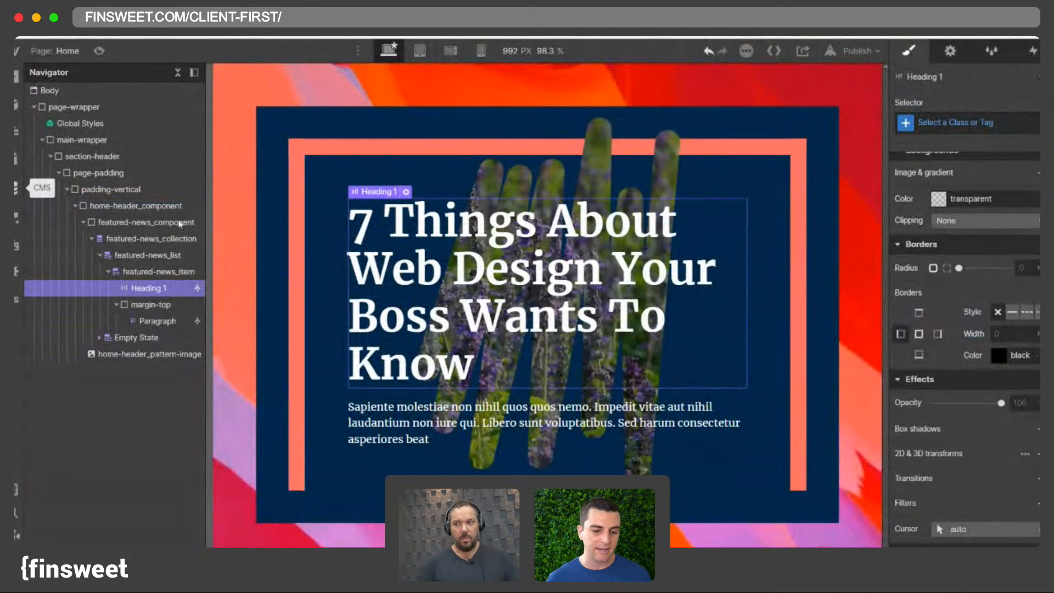
- Open the Blog Posts CMS collection to review its items
left_click(464, 219)
left_click(146, 288)
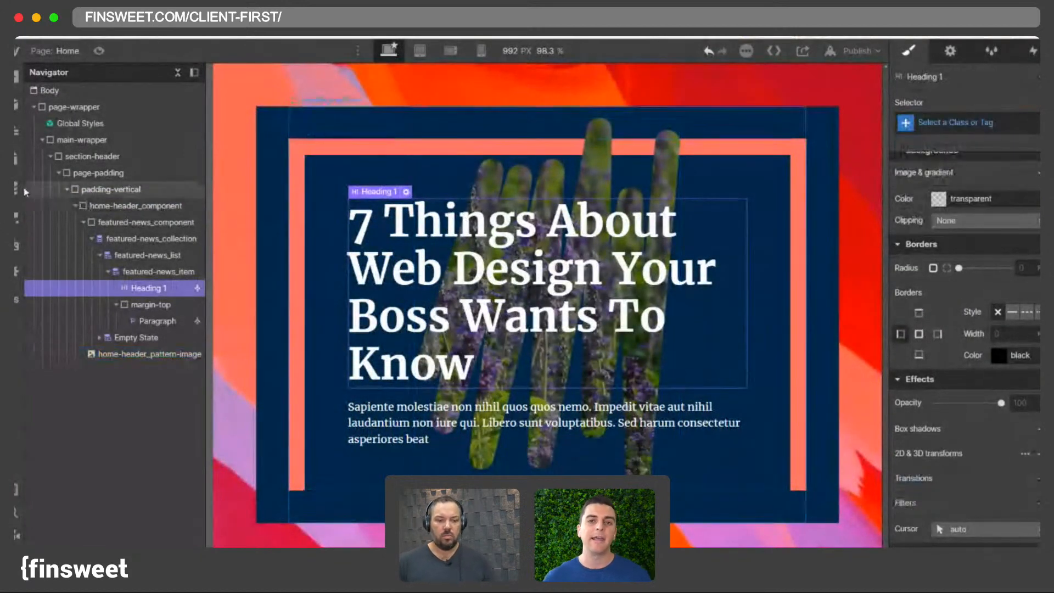
left_click(15, 188)
left_click(101, 124)
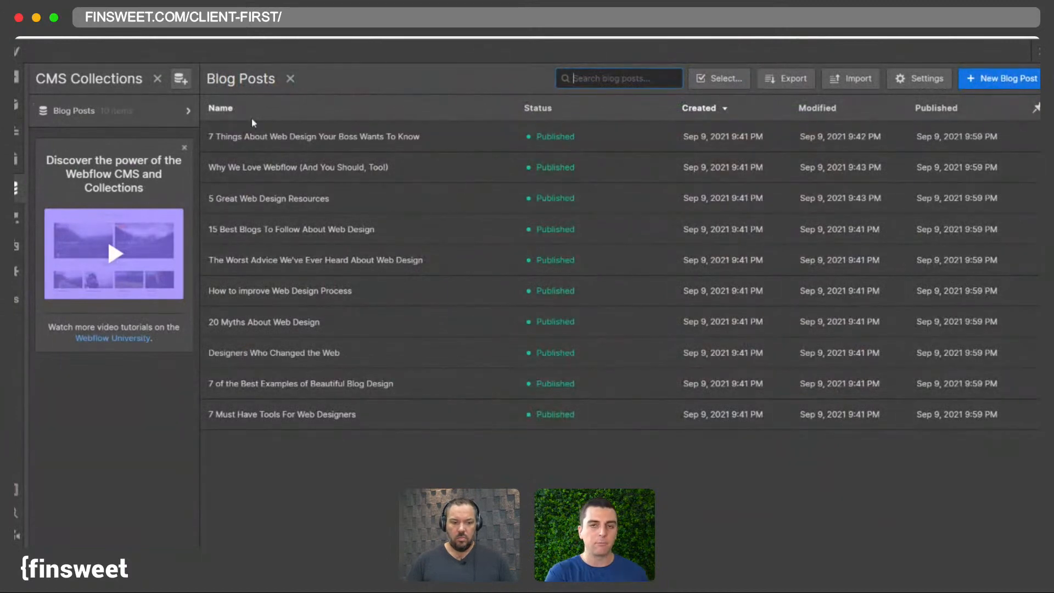
left_click(185, 111)
scroll(304, 271, "down", 1)
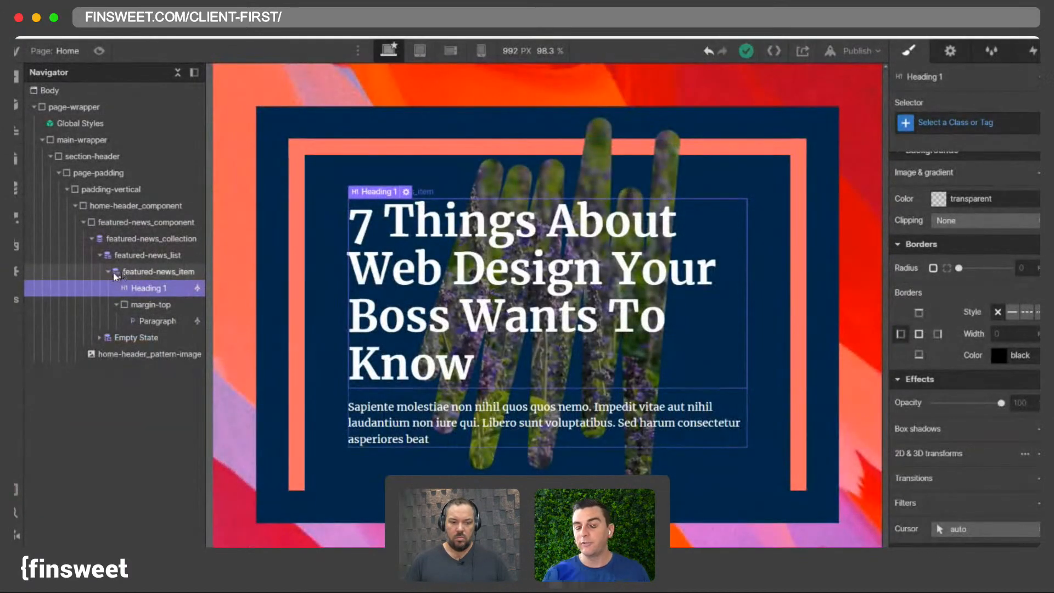
- Filter the featured-news_collection list to show only Blog Posts whose Featured? switch is on
left_click(183, 240)
left_click(949, 52)
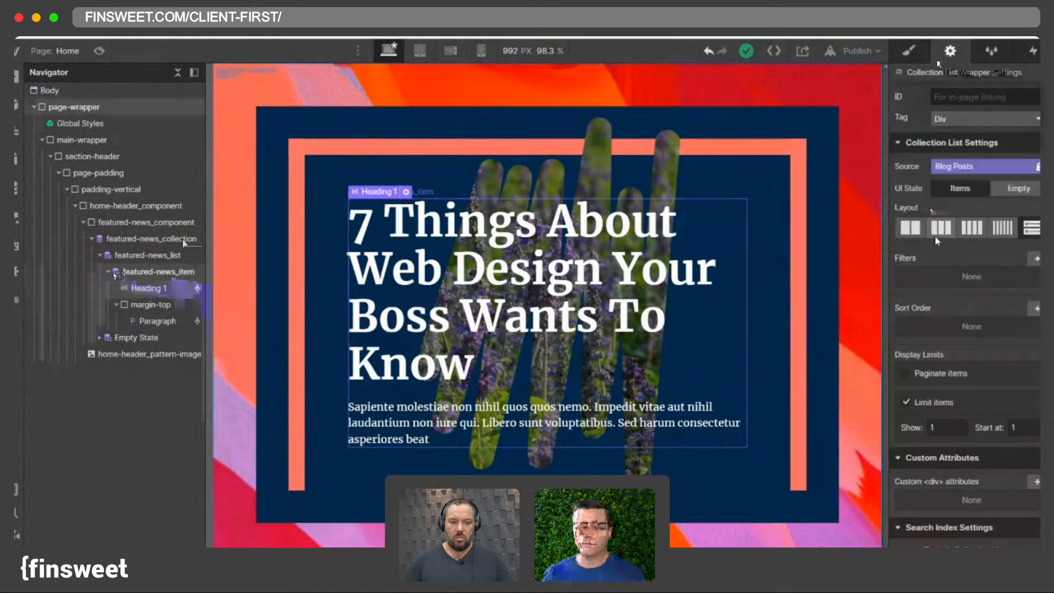
left_click(1036, 258)
left_click(968, 309)
scroll(947, 420, "down", 1)
left_click(944, 340)
left_click(1026, 358)
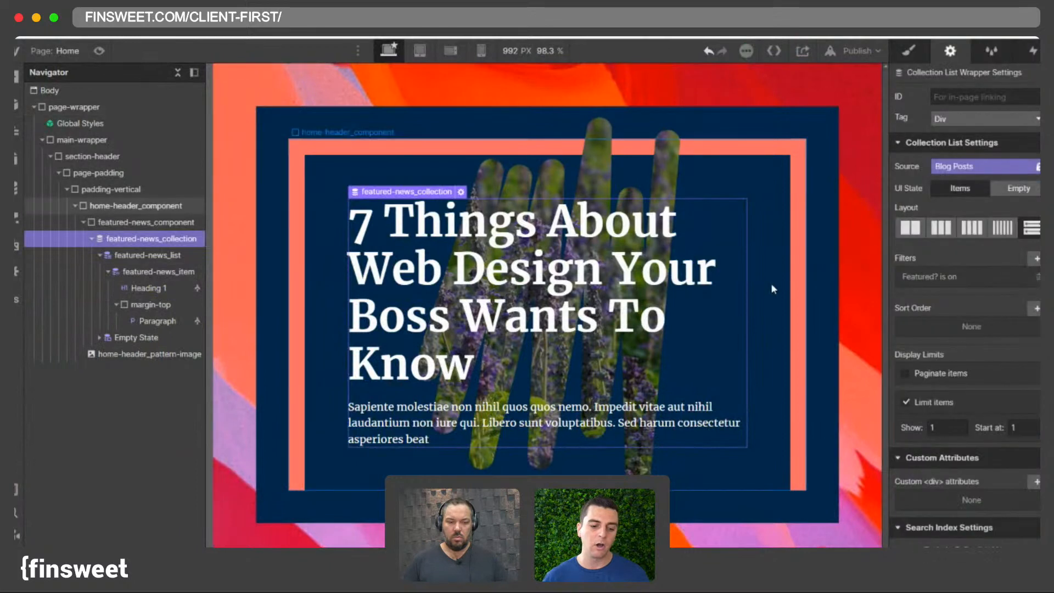
- Sort the featured news collection list by Published On, newest to oldest
left_click(731, 136)
left_click(485, 321)
left_click_drag(448, 391, 448, 392)
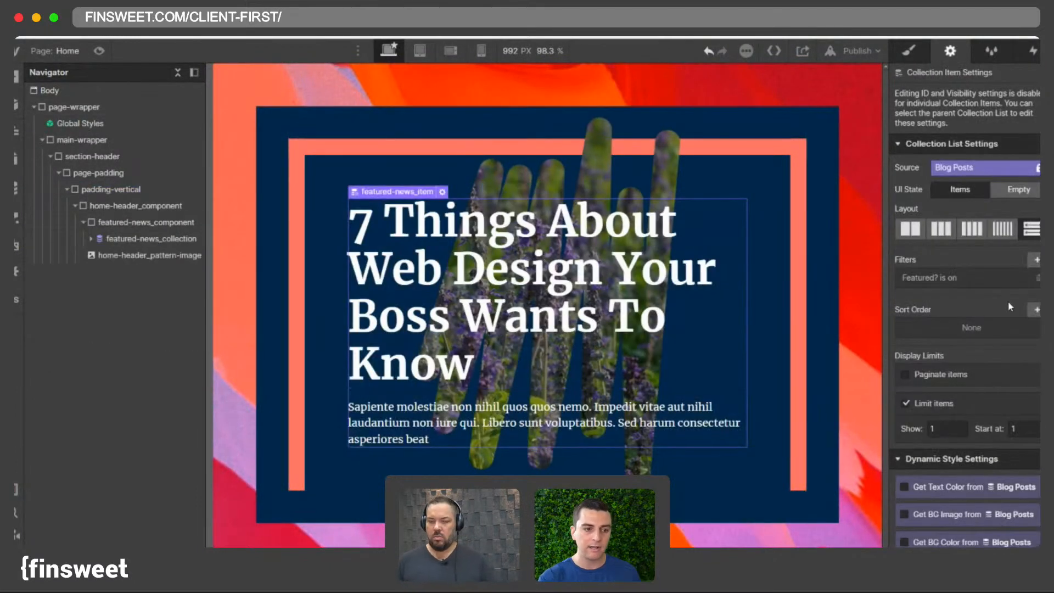
left_click(1035, 309)
left_click(939, 362)
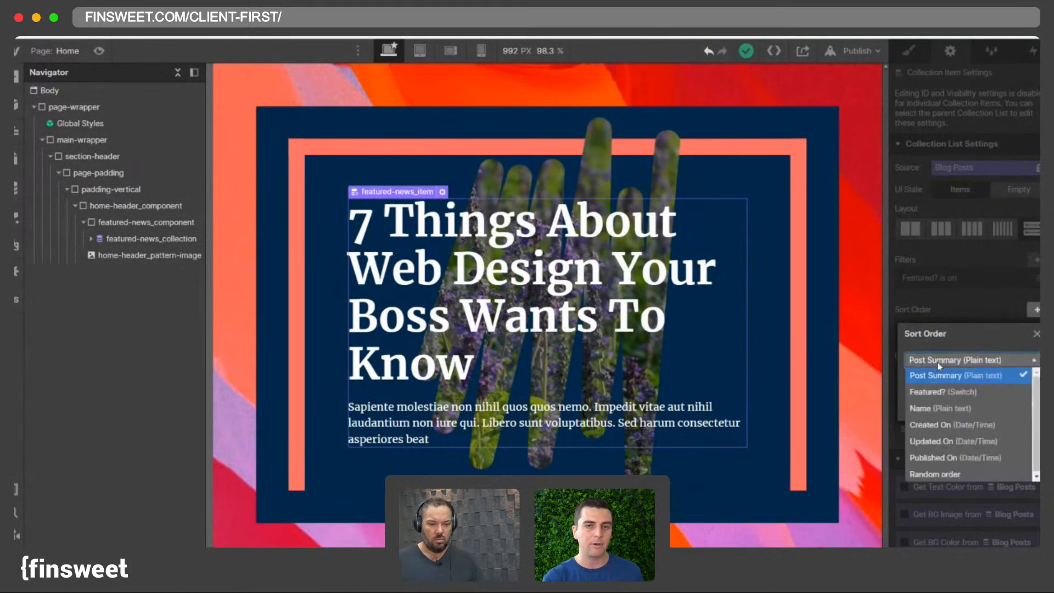
left_click(947, 443)
left_click(942, 364)
left_click(939, 370)
left_click(938, 367)
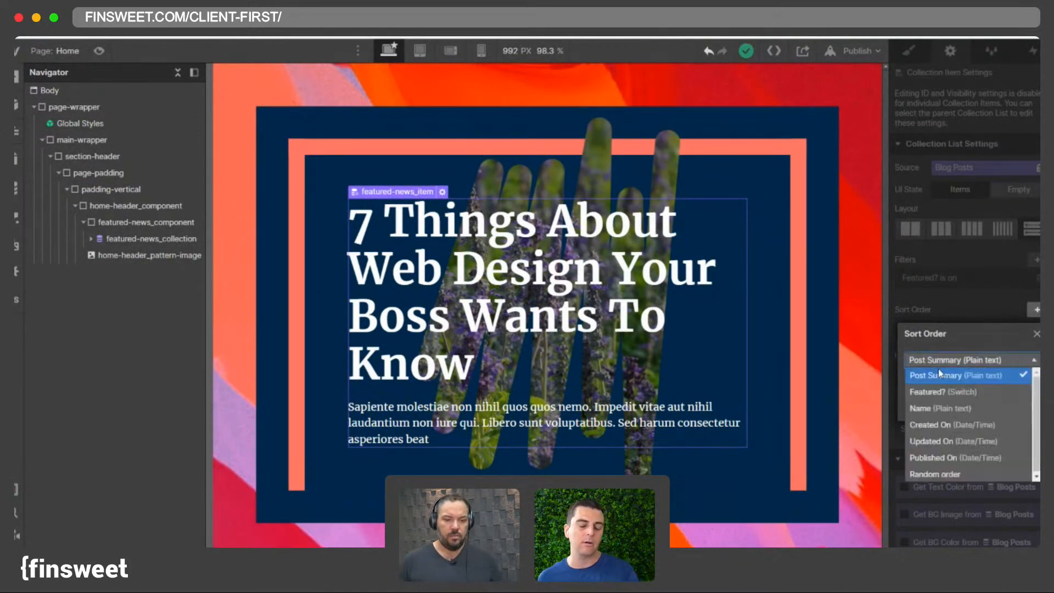
left_click(944, 457)
left_click(990, 381)
left_click(946, 413)
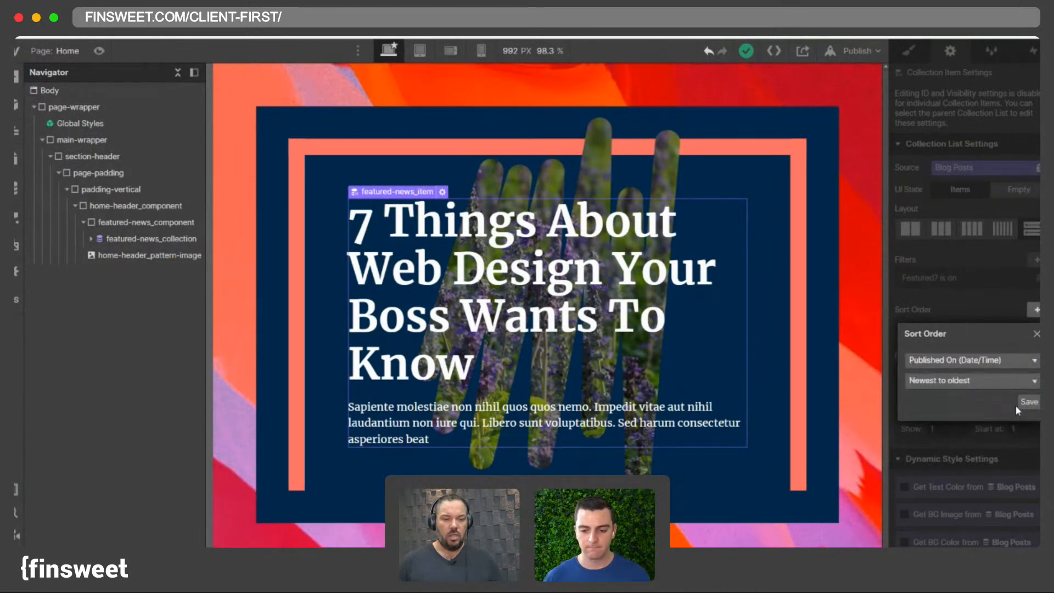
left_click(1019, 404)
left_click(541, 127)
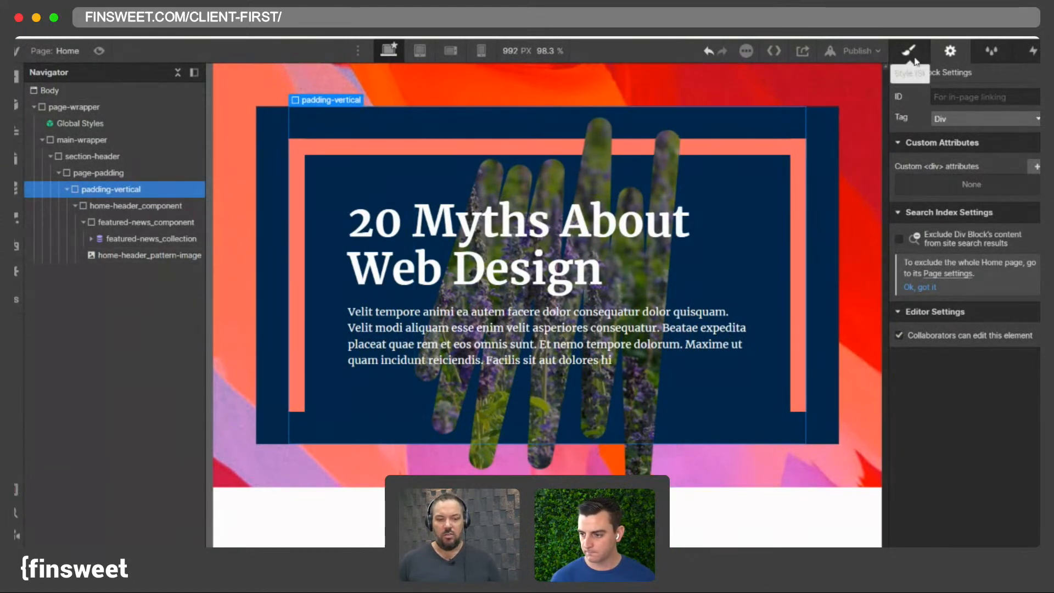
left_click(515, 300)
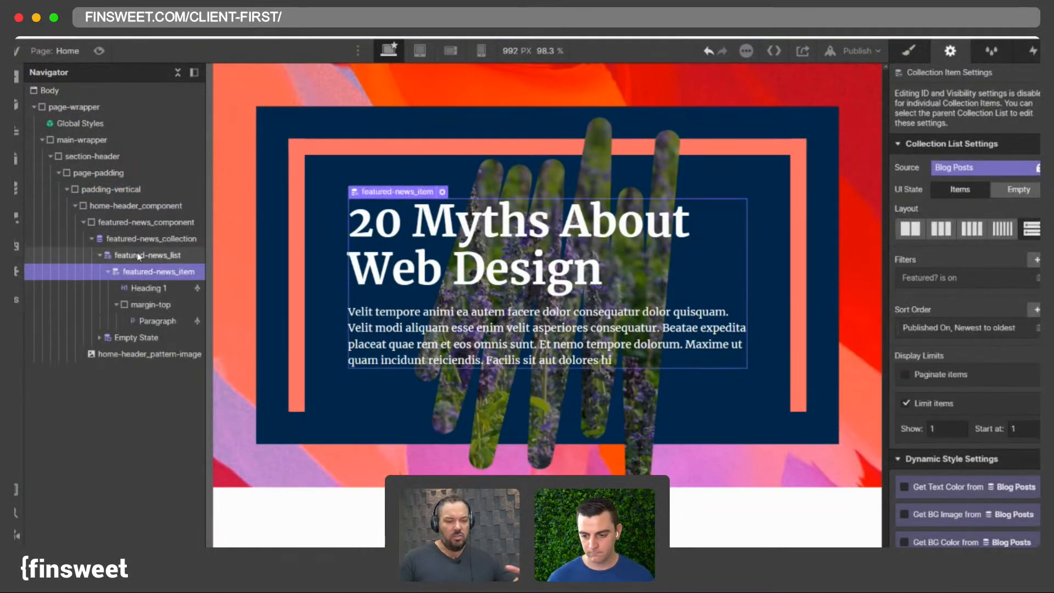
left_click(116, 305)
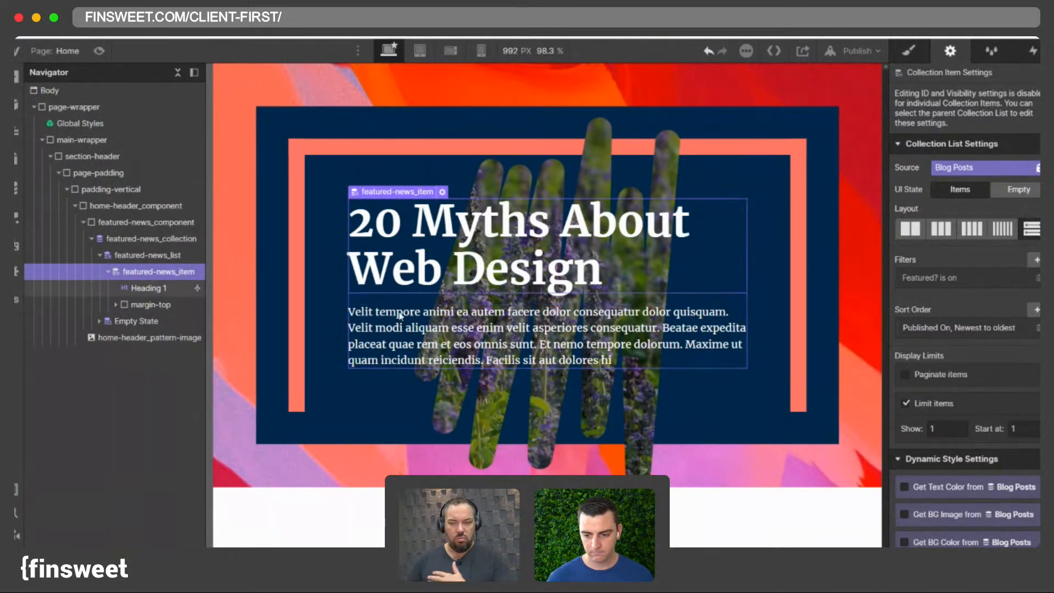
left_click(125, 257)
left_click(129, 240)
left_click(136, 258)
left_click(147, 274)
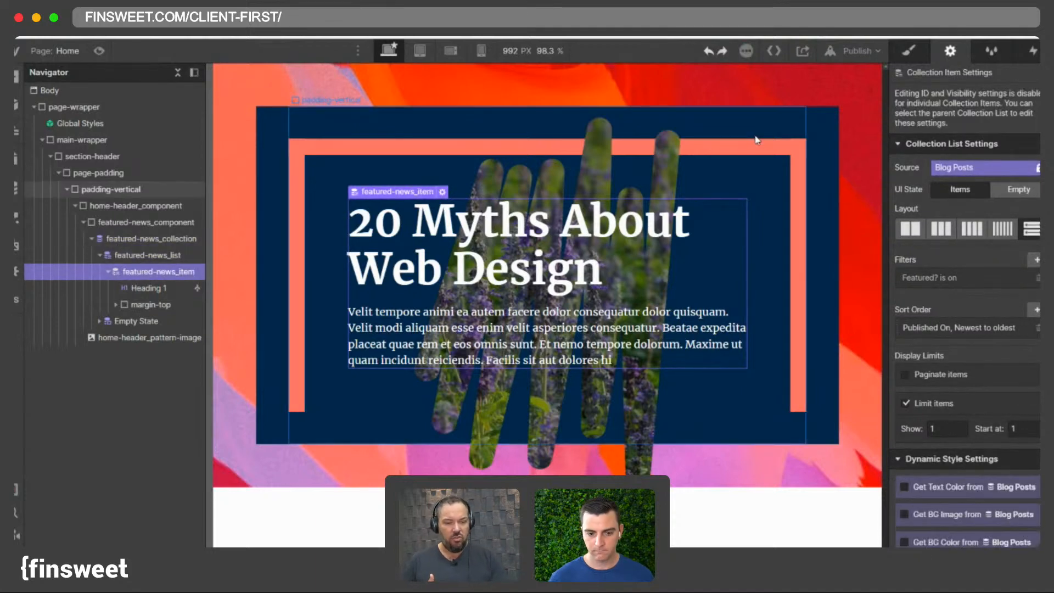
- Undo the collection list's sort order and filter changes
key("ctrl+z")
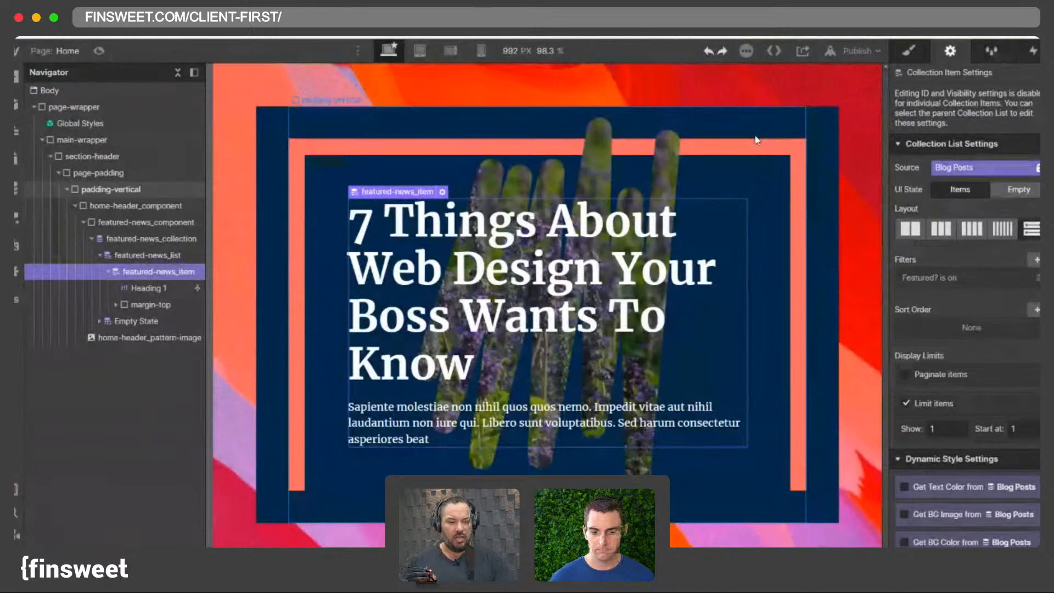
key("ctrl+z")
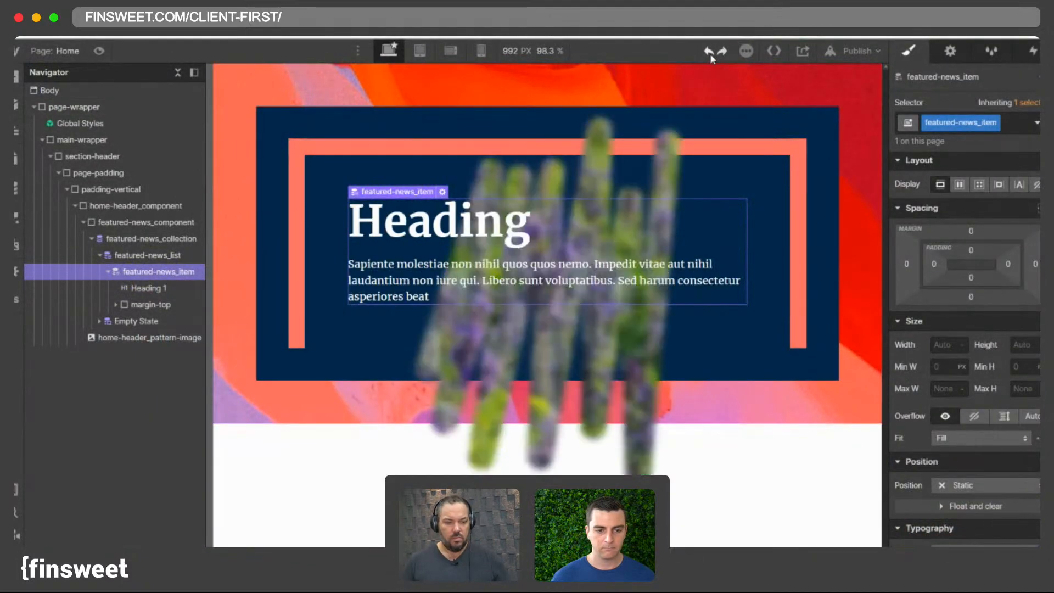
left_click(710, 54)
left_click(721, 54)
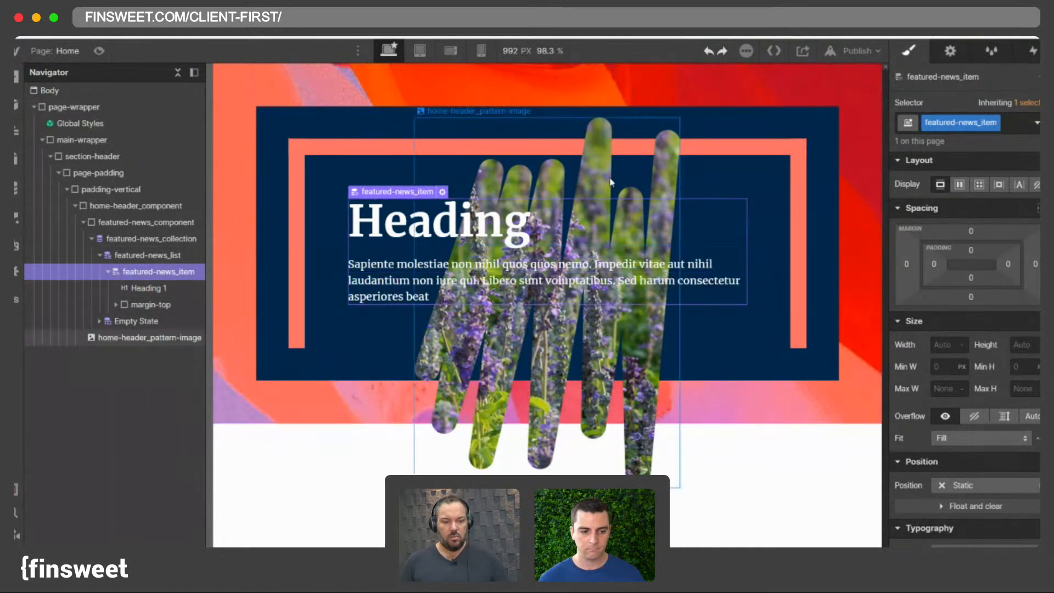
- Select home-header_pattern-image and step through the redo history of its filter effects
left_click(549, 184)
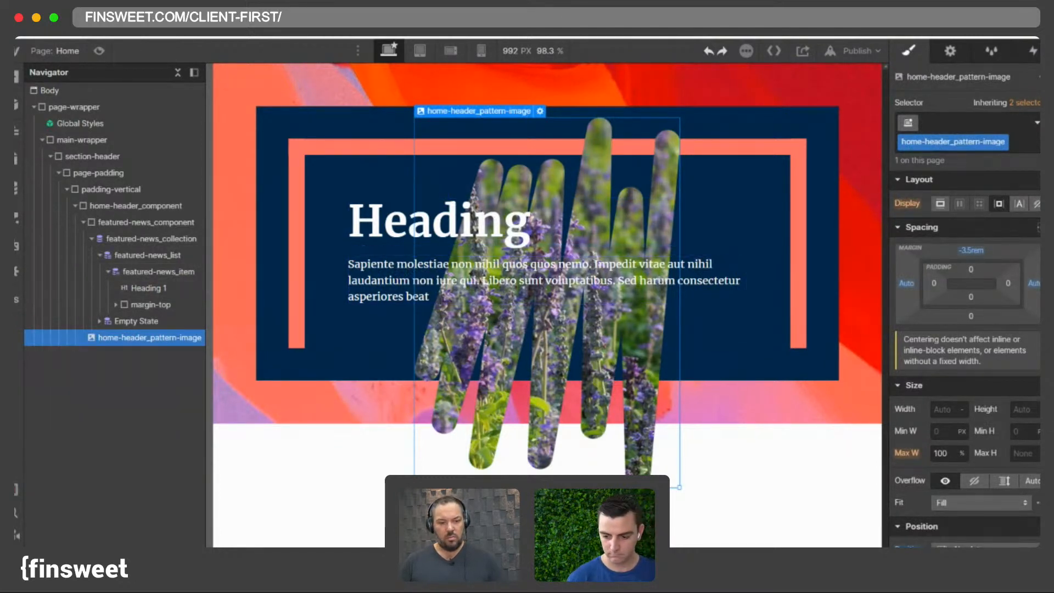
scroll(994, 315, "down", 6)
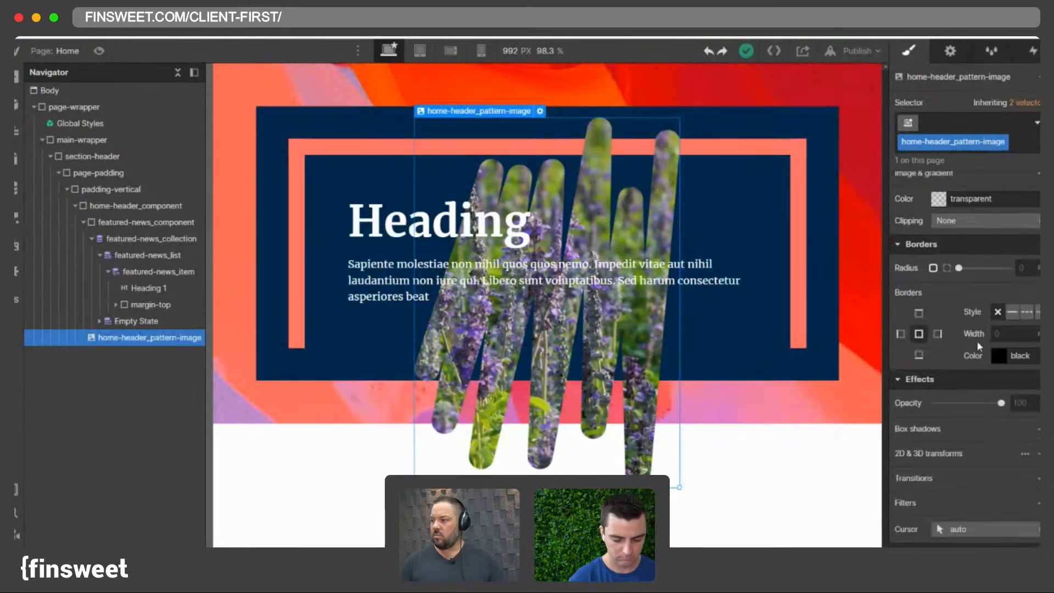
left_click(719, 52)
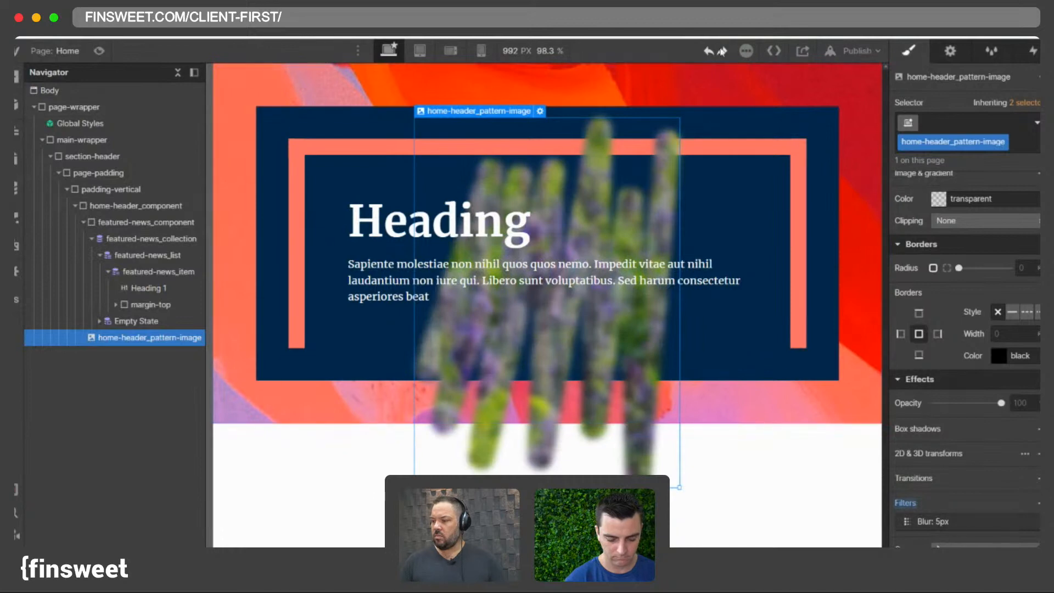
left_click(721, 52)
left_click(721, 53)
left_click(721, 53)
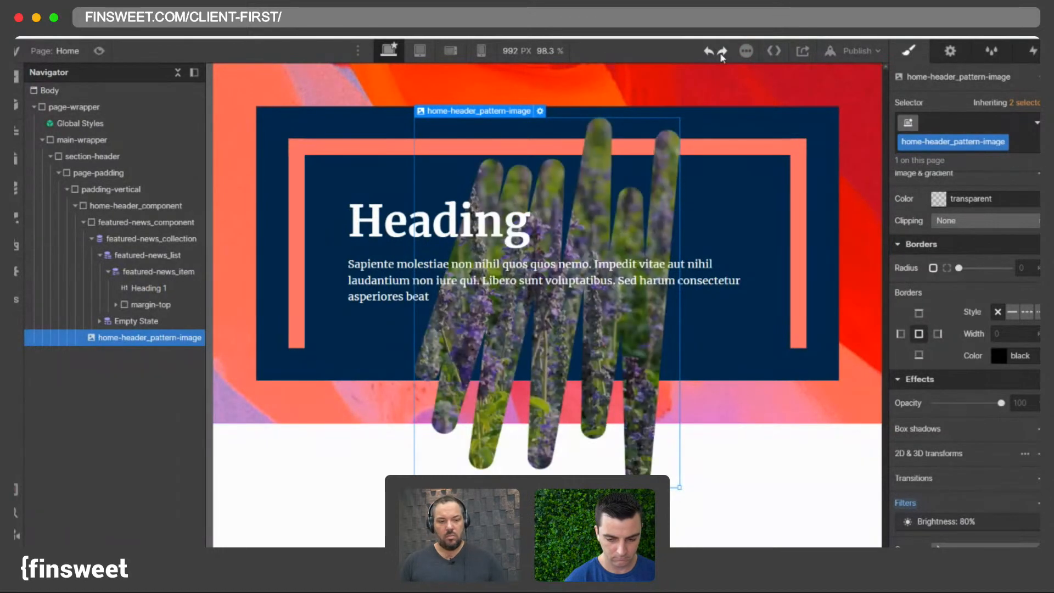
left_click(721, 52)
left_click(721, 53)
left_click(721, 52)
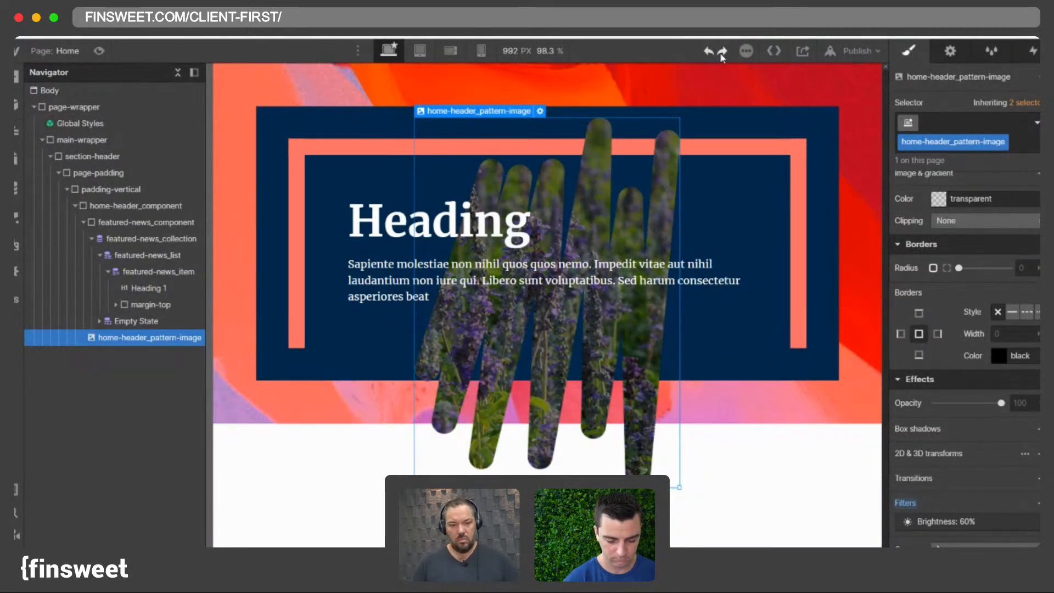
left_click(721, 52)
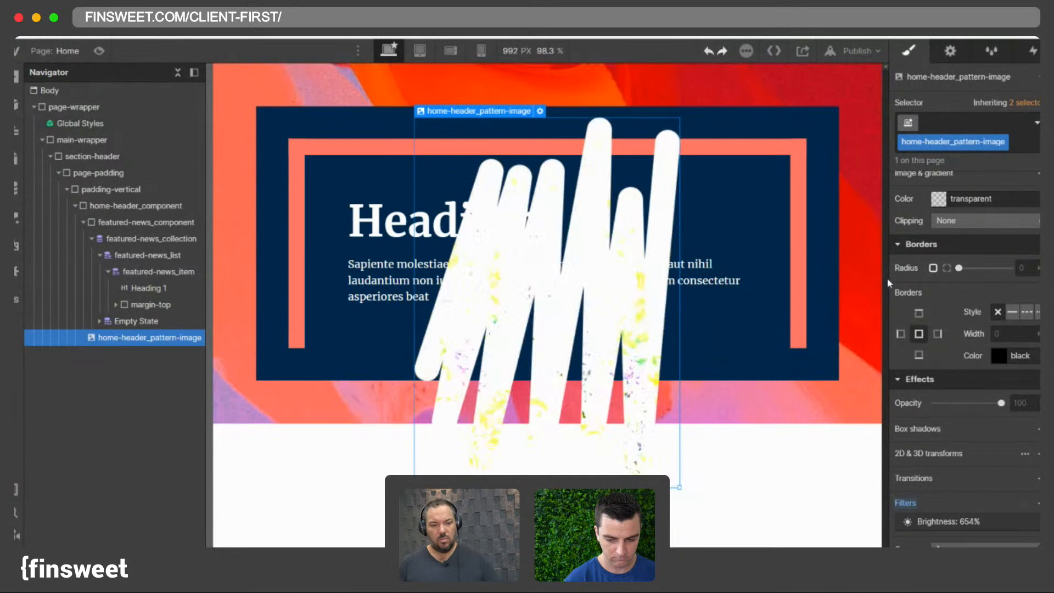
left_click(730, 51)
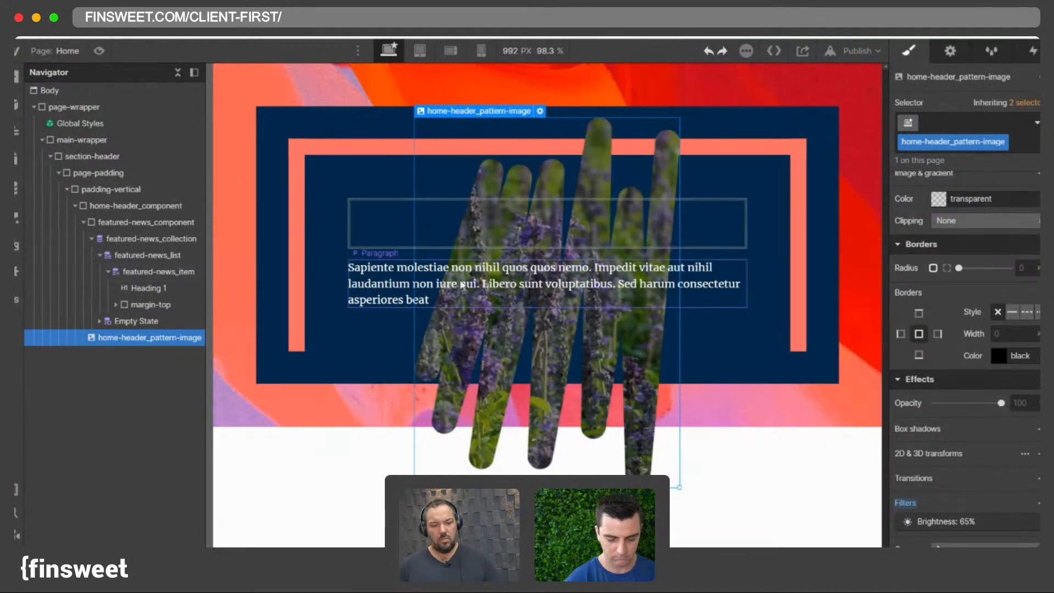
- Restore Heading 1's text binding to the Blog Posts Name field by redoing it
left_click(451, 219)
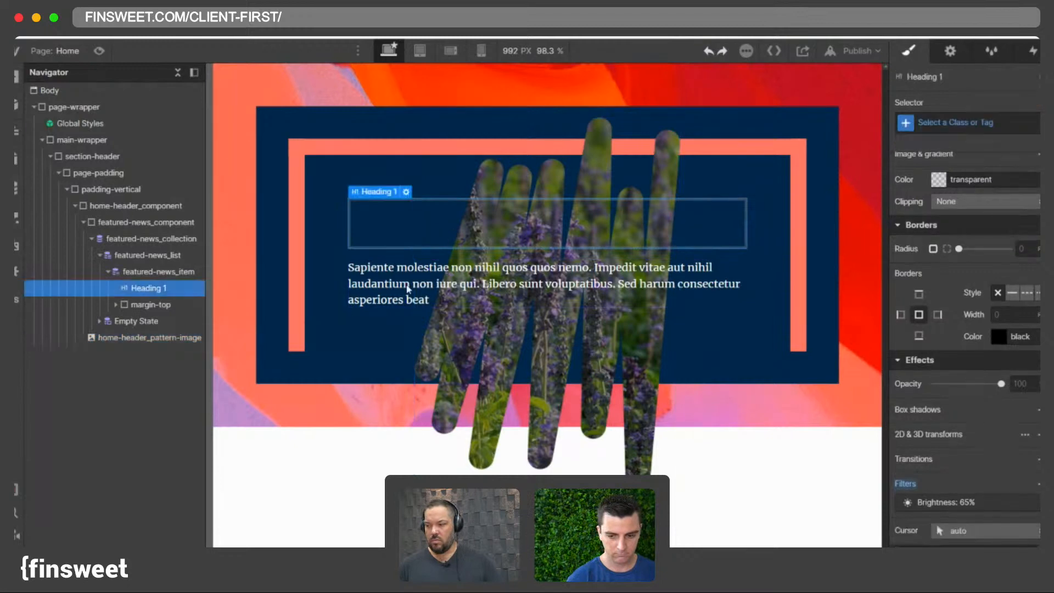
left_click(406, 192)
left_click(723, 51)
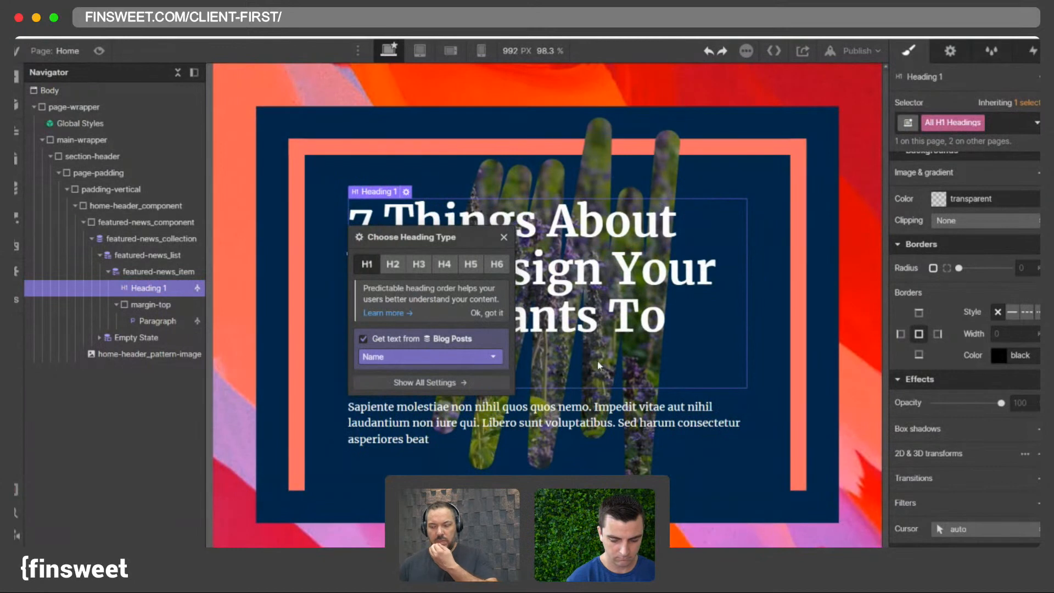
- Open the first Blog Posts item to check its Featured? switch, then close it without saving
left_click(584, 391)
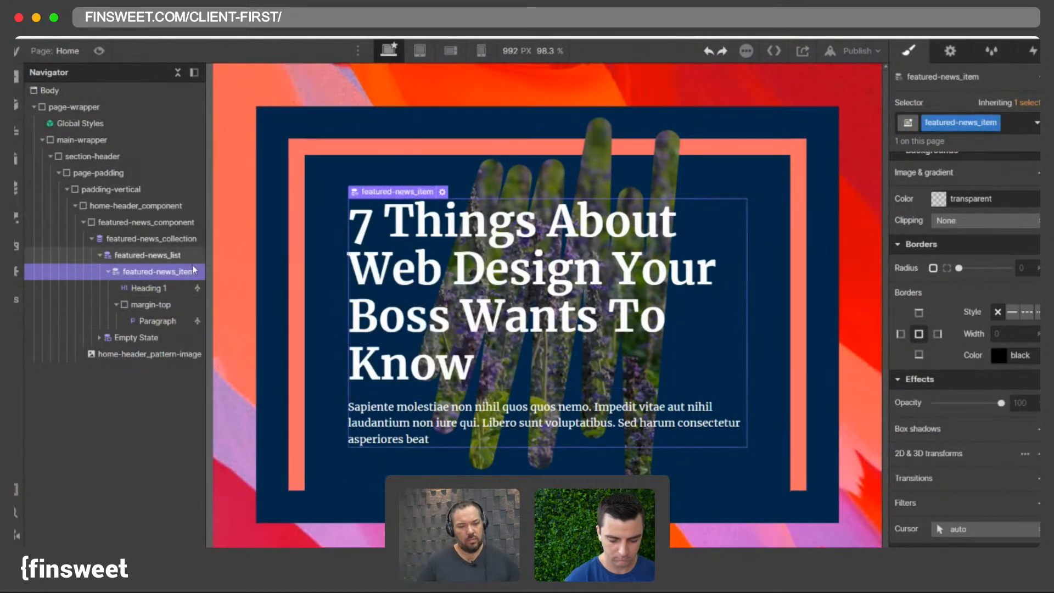
left_click(955, 53)
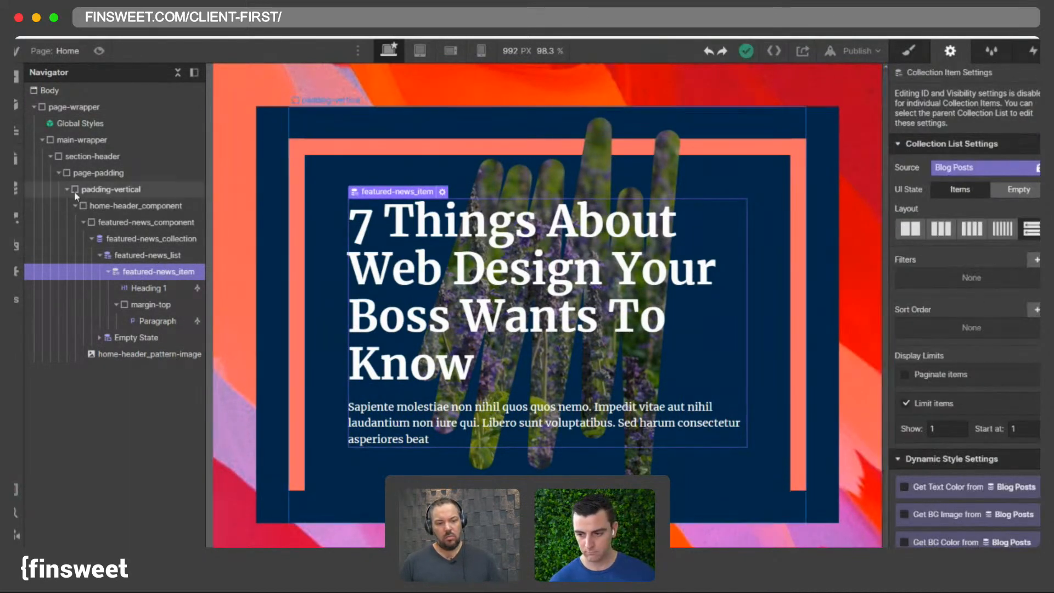
left_click(18, 188)
left_click(162, 116)
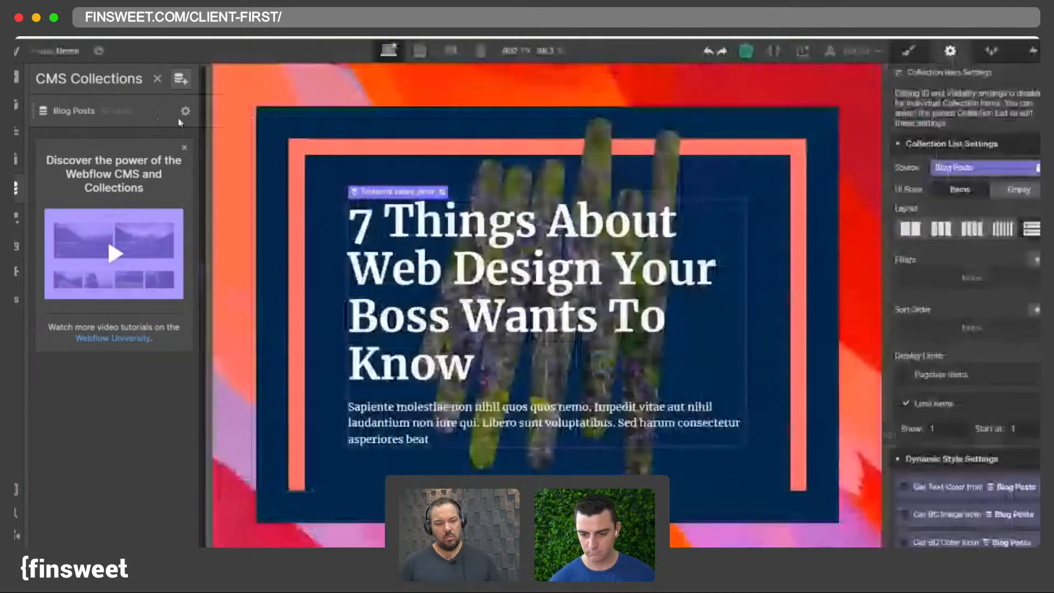
left_click(169, 122)
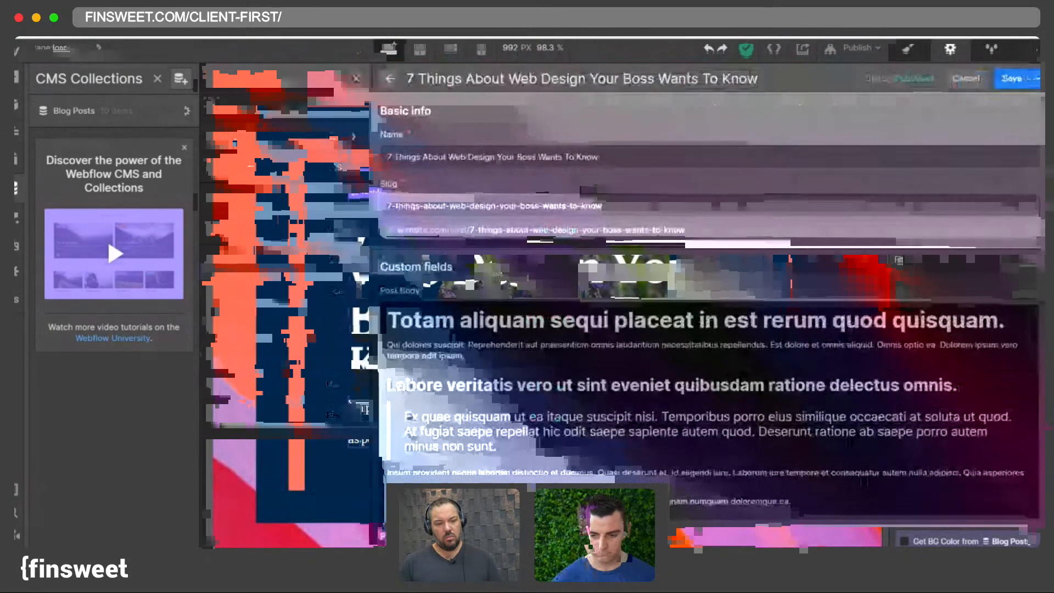
scroll(393, 312, "down", 15)
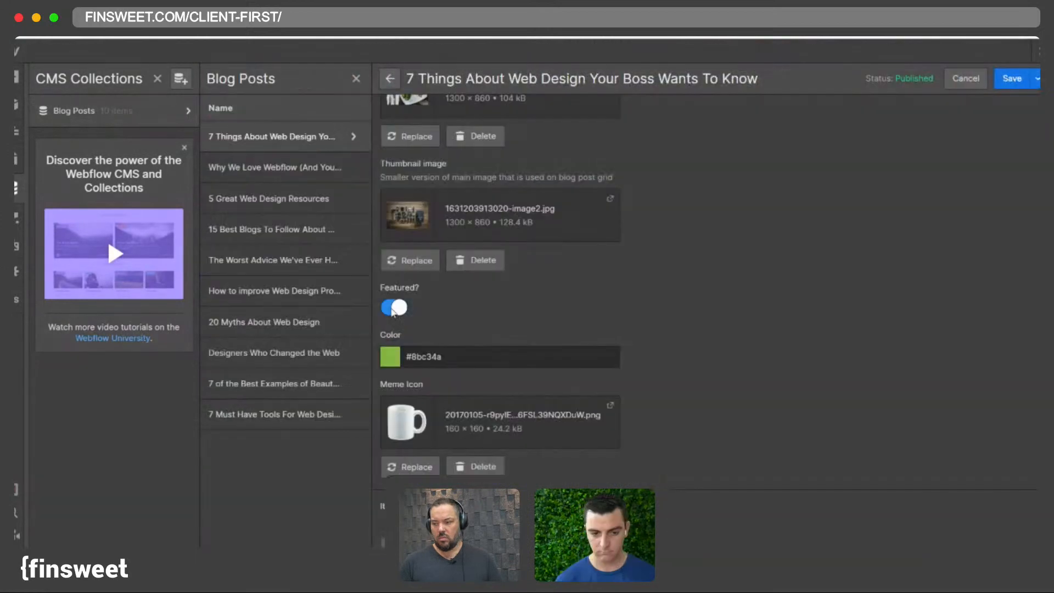
left_click(393, 308)
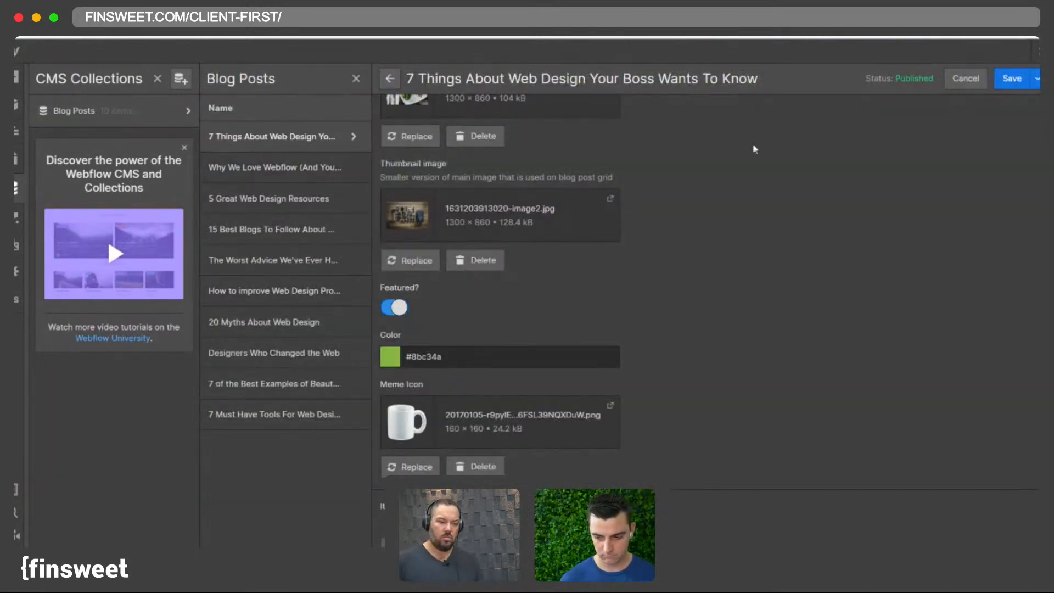
left_click(964, 78)
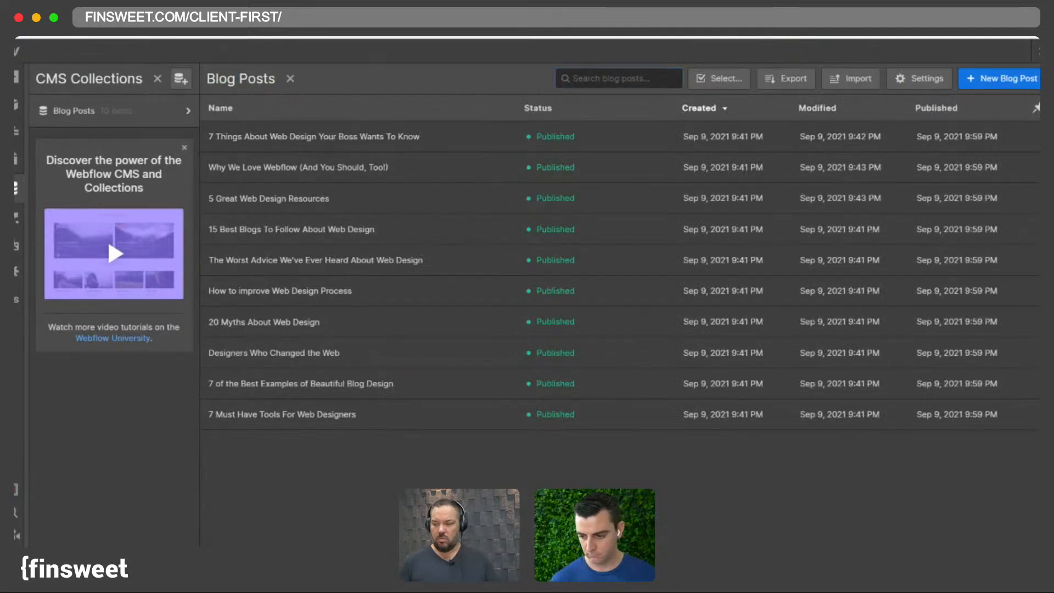
left_click(17, 188)
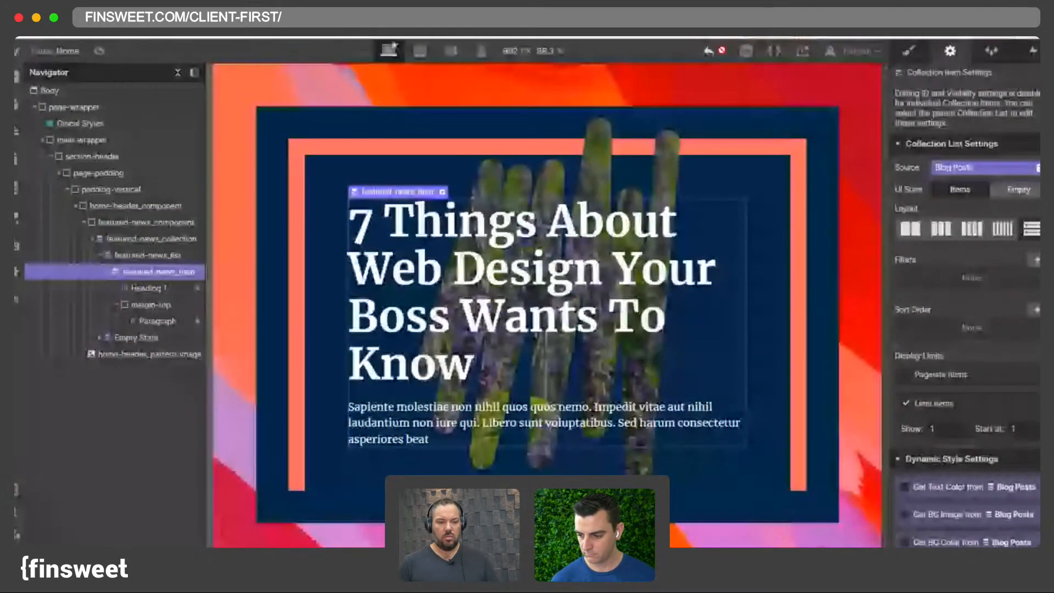
- Filter the featured news collection list to items where Featured? is on
left_click(709, 51)
left_click(721, 51)
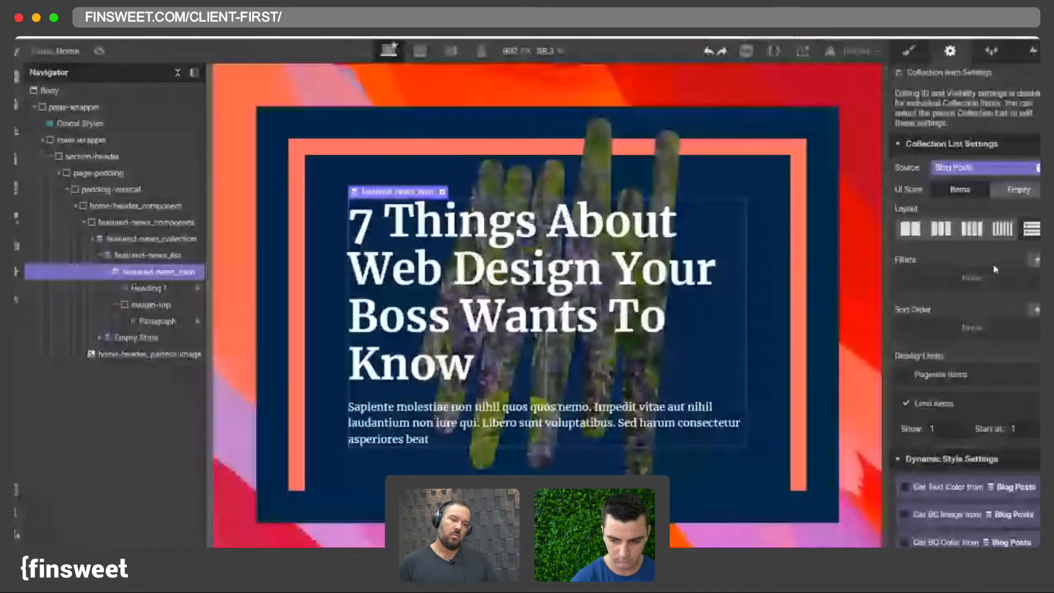
left_click(1036, 260)
left_click(966, 423)
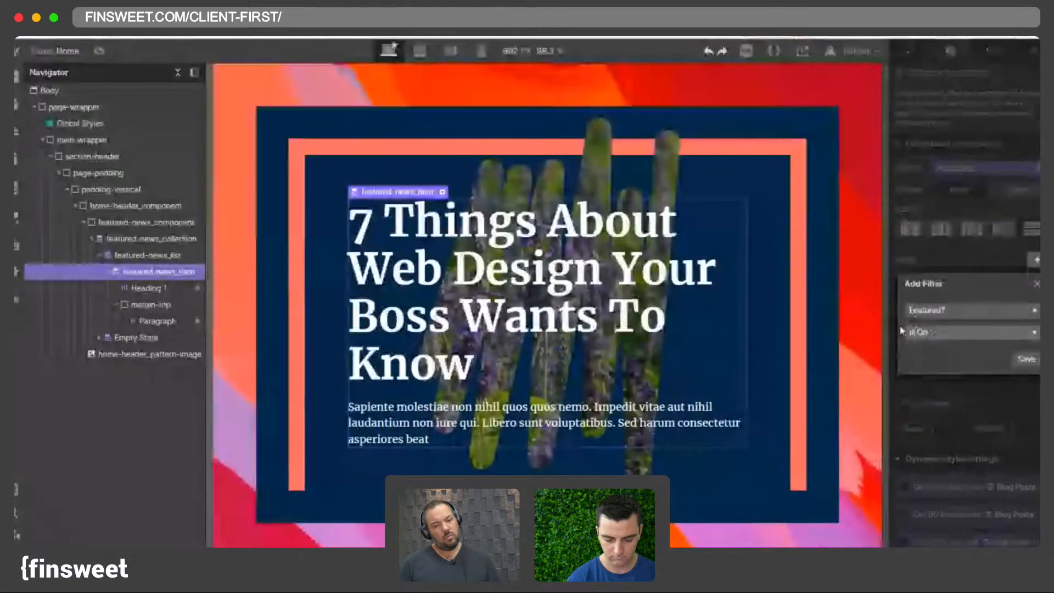
left_click(1024, 360)
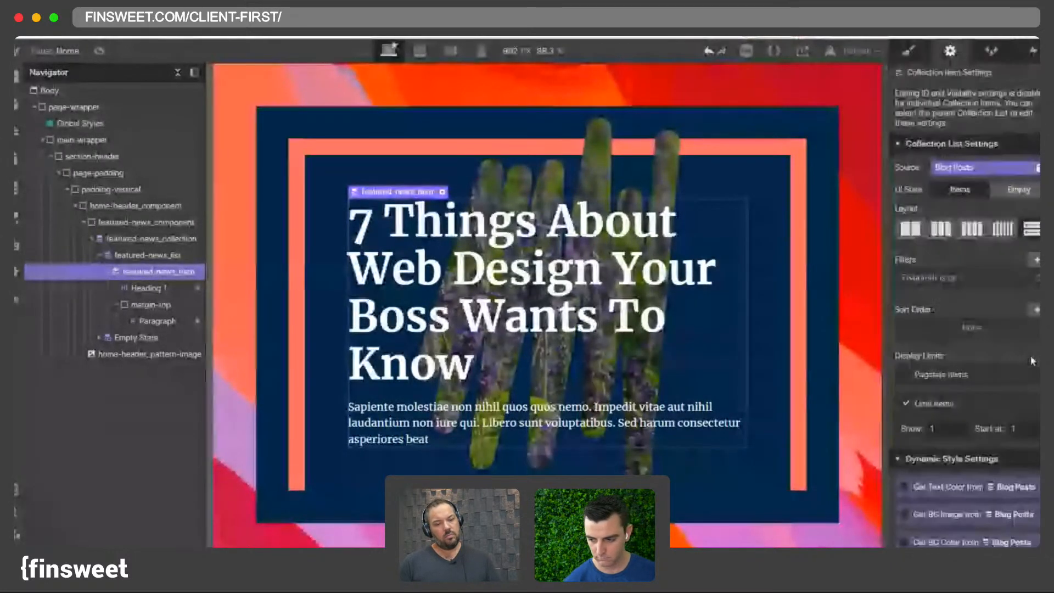
- Sort the featured news collection list by Published On, newest to oldest
left_click(1036, 310)
left_click(944, 360)
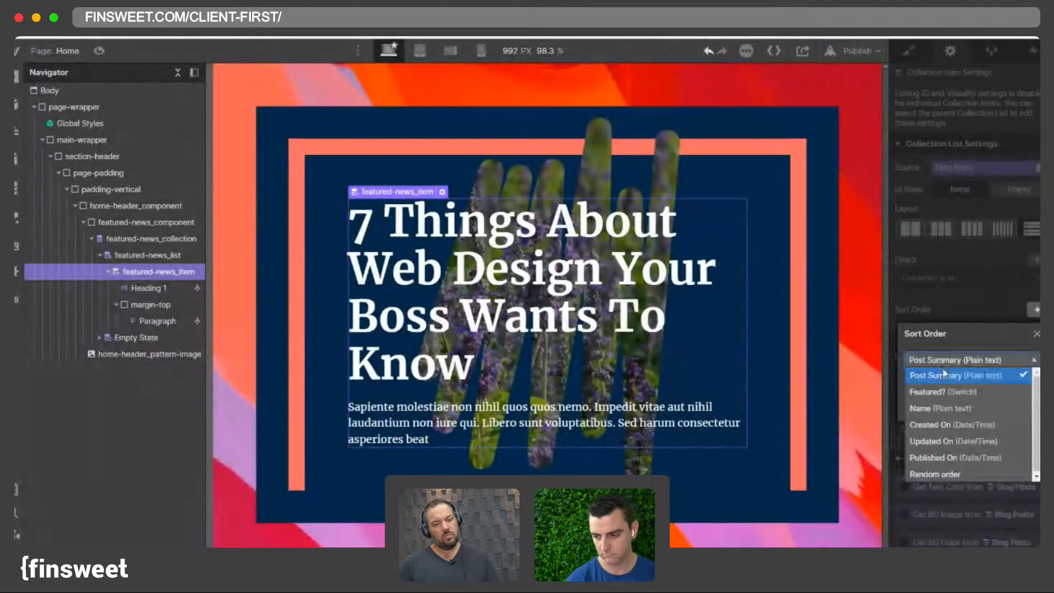
left_click(945, 460)
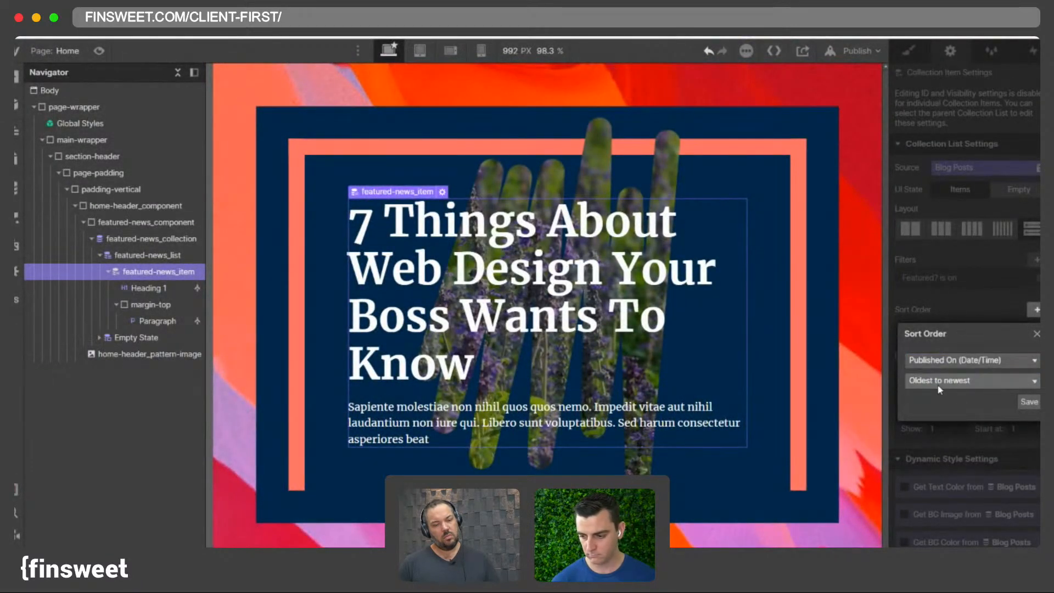
left_click(957, 381)
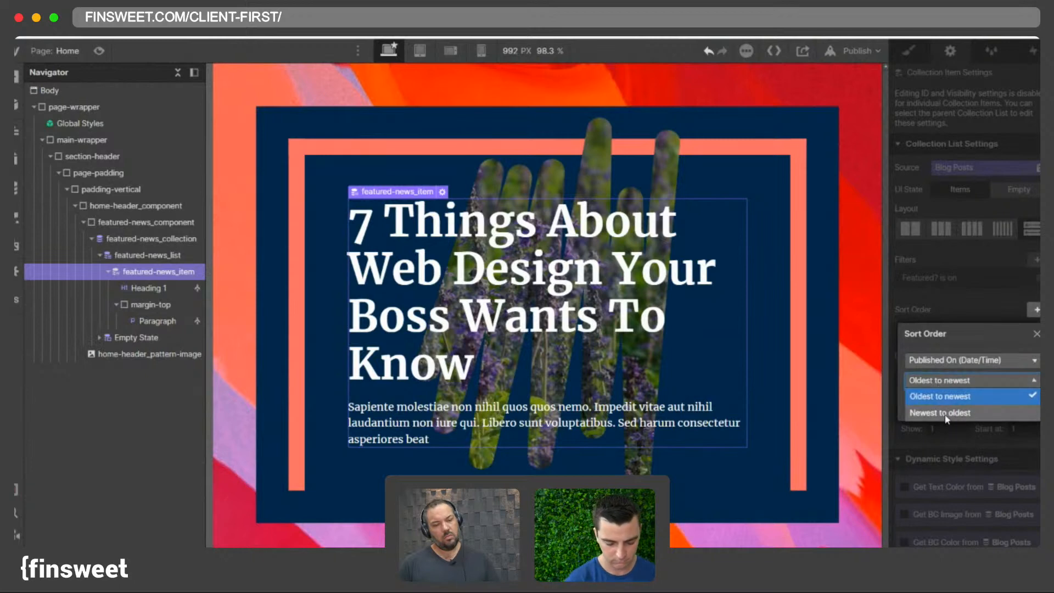
left_click(945, 412)
left_click(1027, 404)
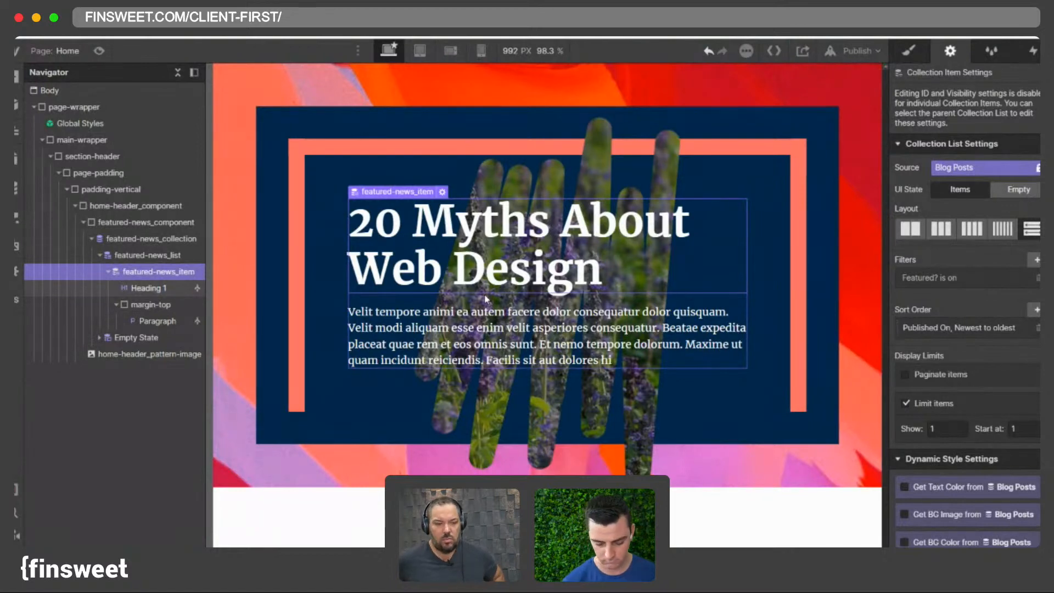
- Add a Text Block inside the featured news item above Heading 1
left_click(388, 248)
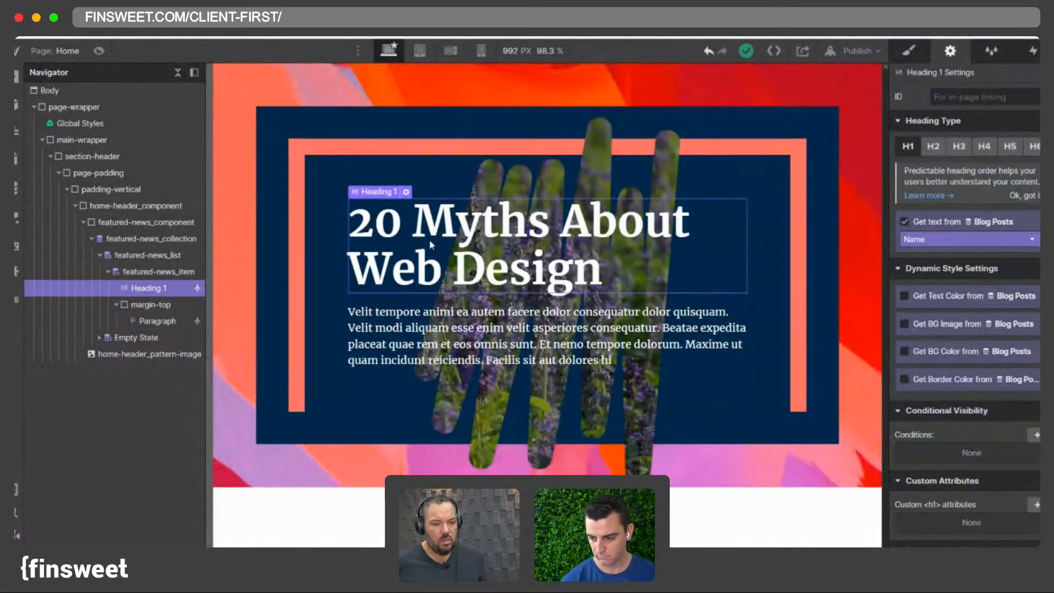
key("super+e")
type("tex")
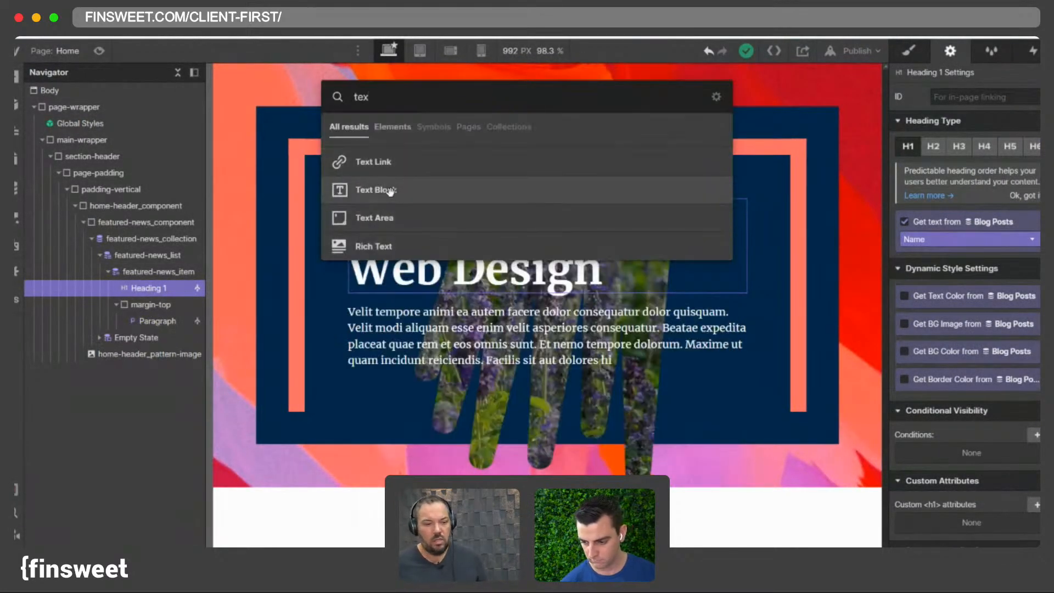
left_click(390, 191)
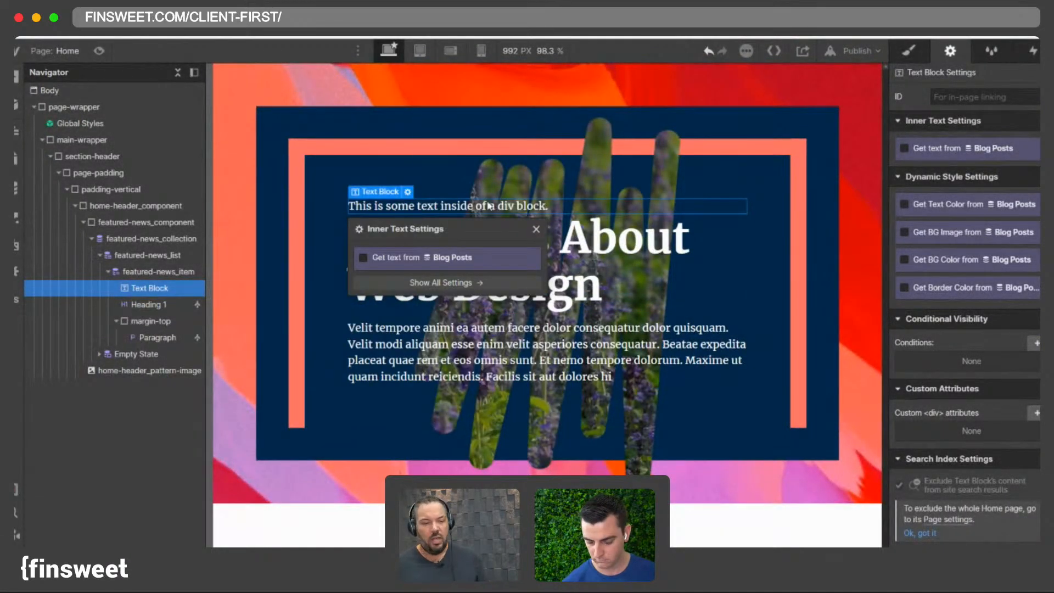
- Examine the hero's text block, heading, pattern image and header component by selecting each in turn
left_click(415, 202)
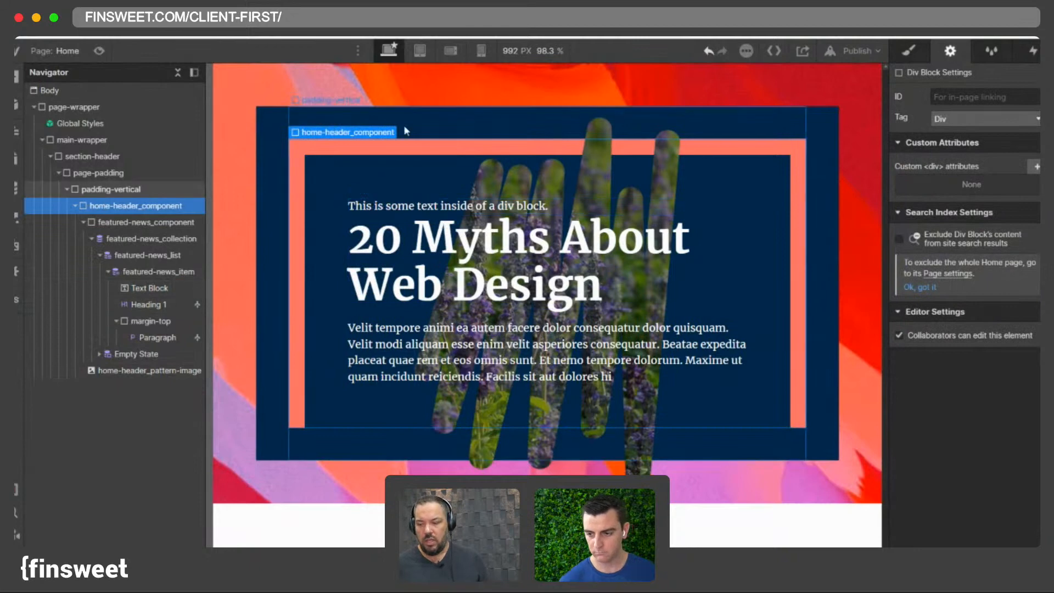
left_click(440, 258)
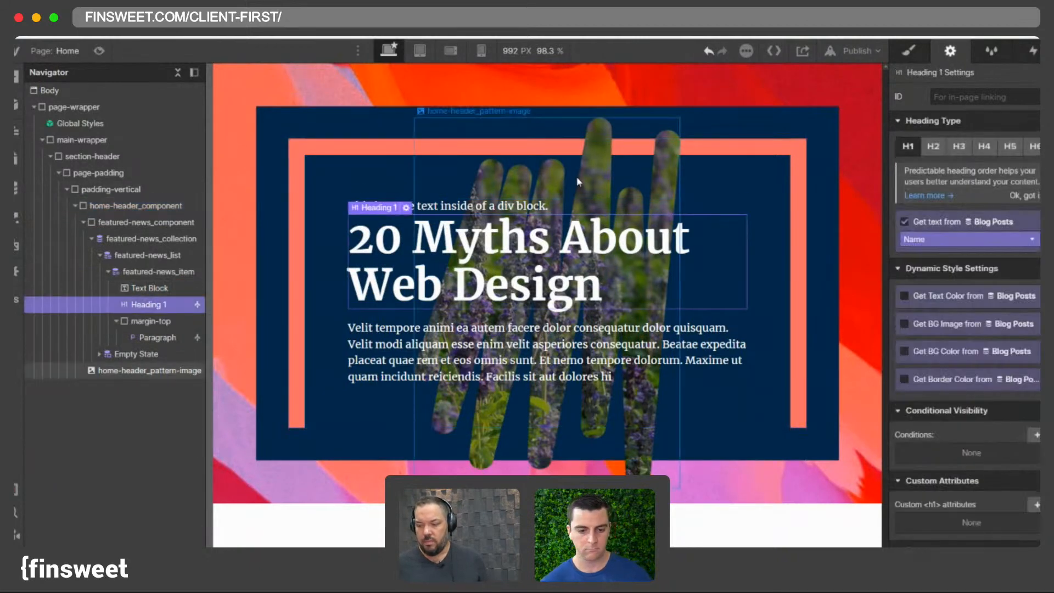
left_click(576, 177)
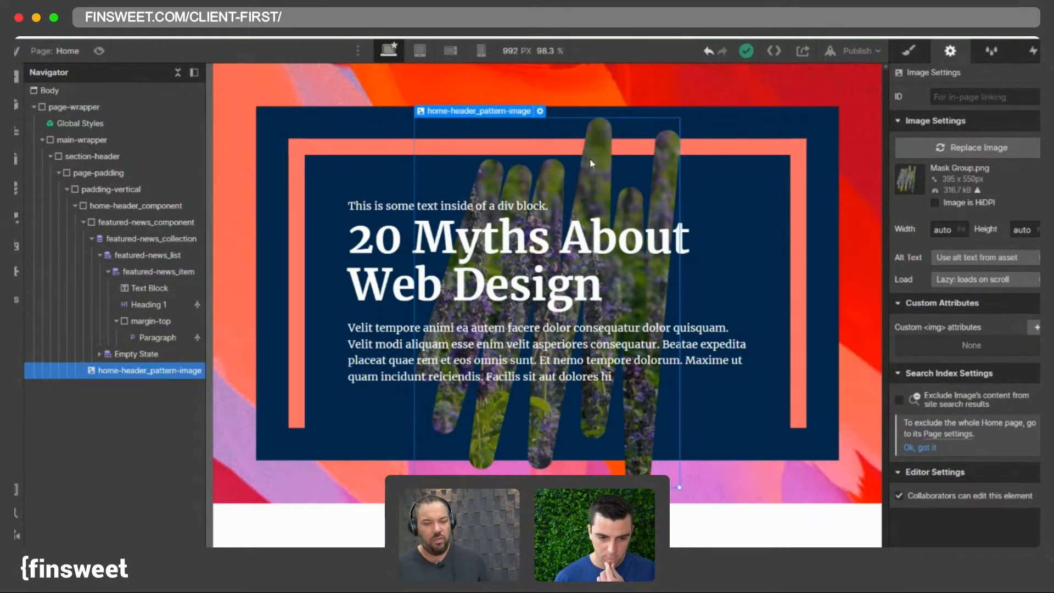
left_click(378, 206)
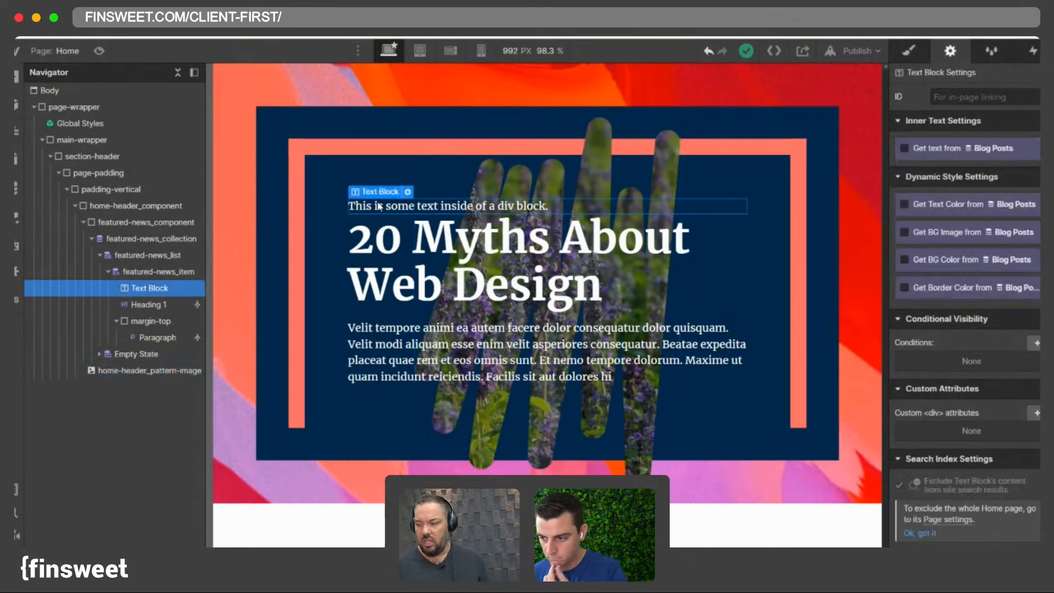
left_click(590, 173)
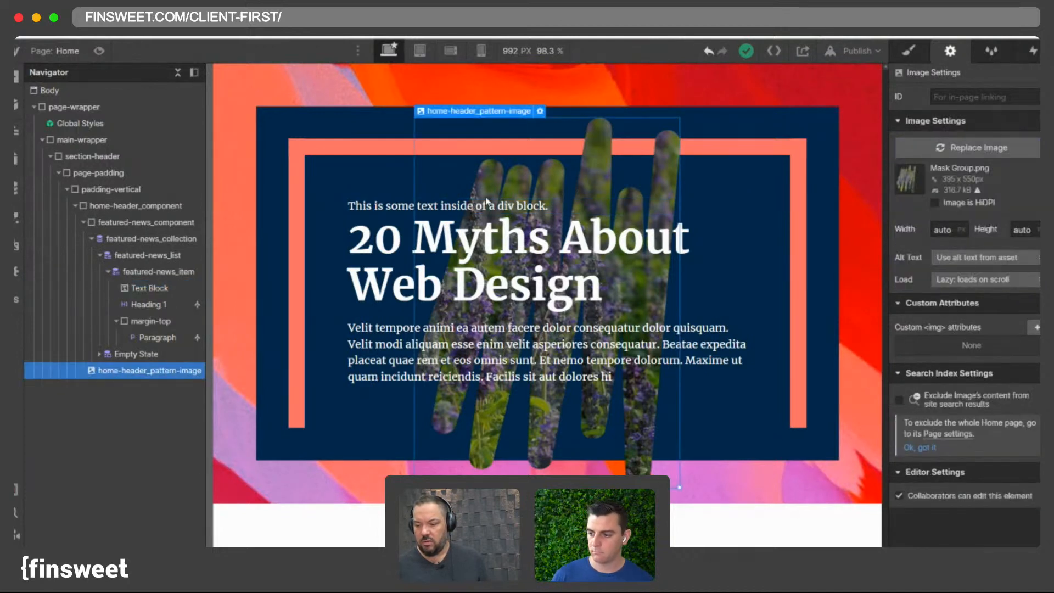
left_click(302, 194)
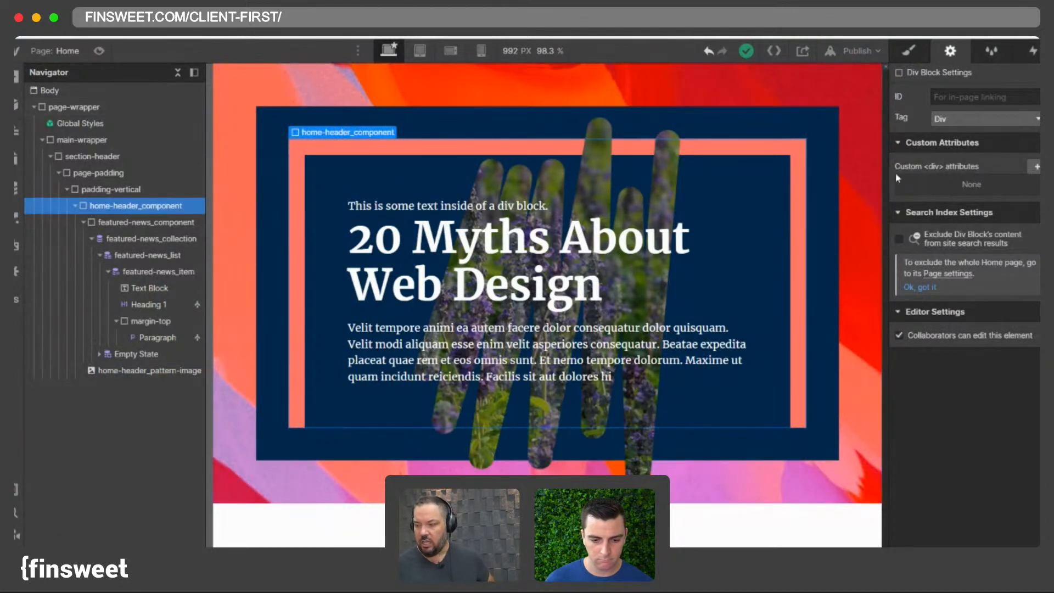
left_click(919, 51)
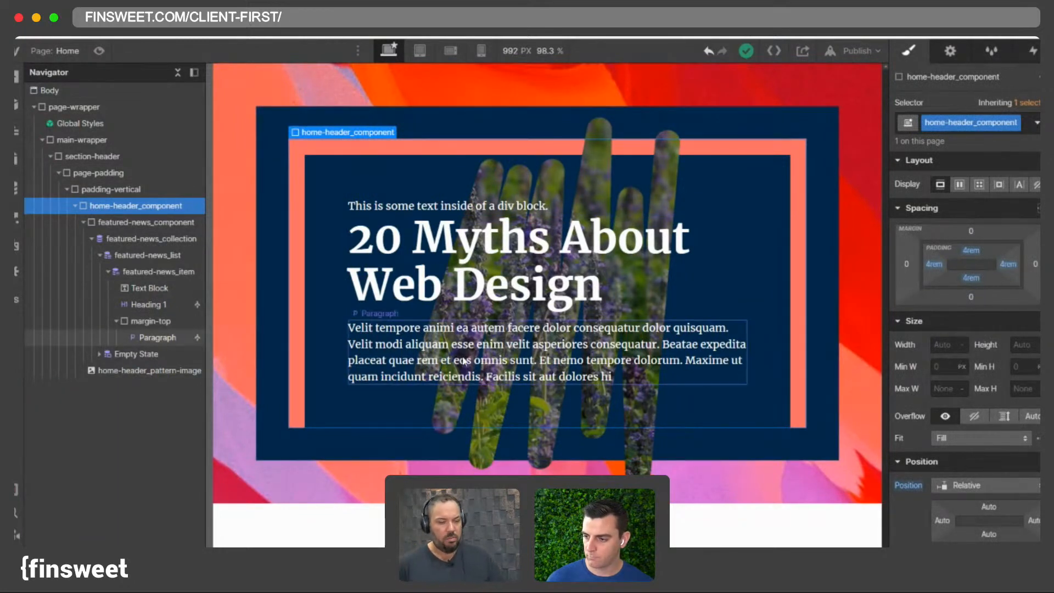
left_click(157, 337)
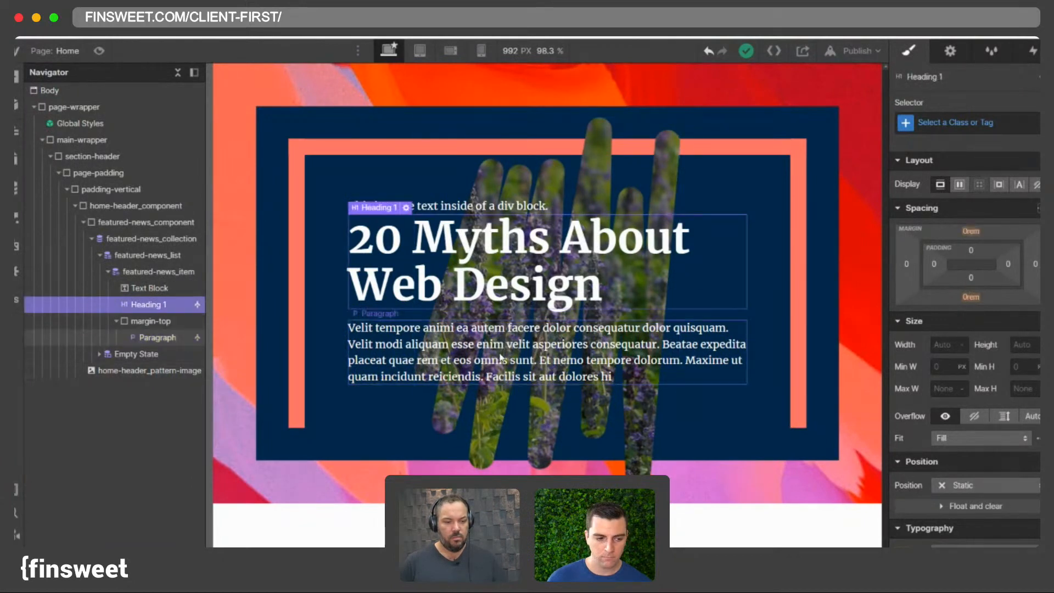
- Apply the text-style-2lines class to the featured news paragraph
left_click(503, 272)
left_click(489, 329)
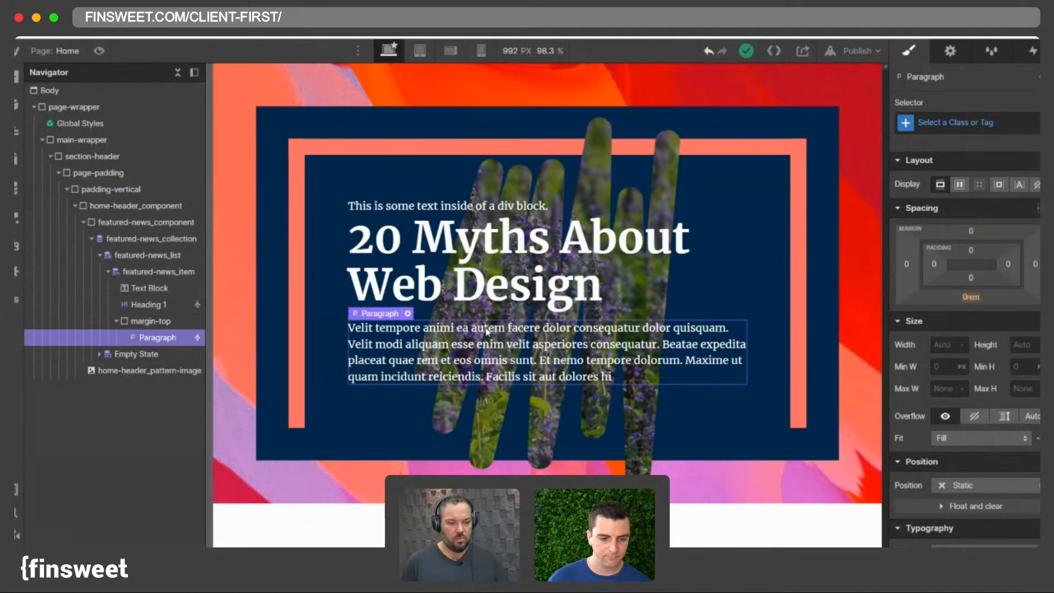
left_click(455, 277)
left_click(459, 329)
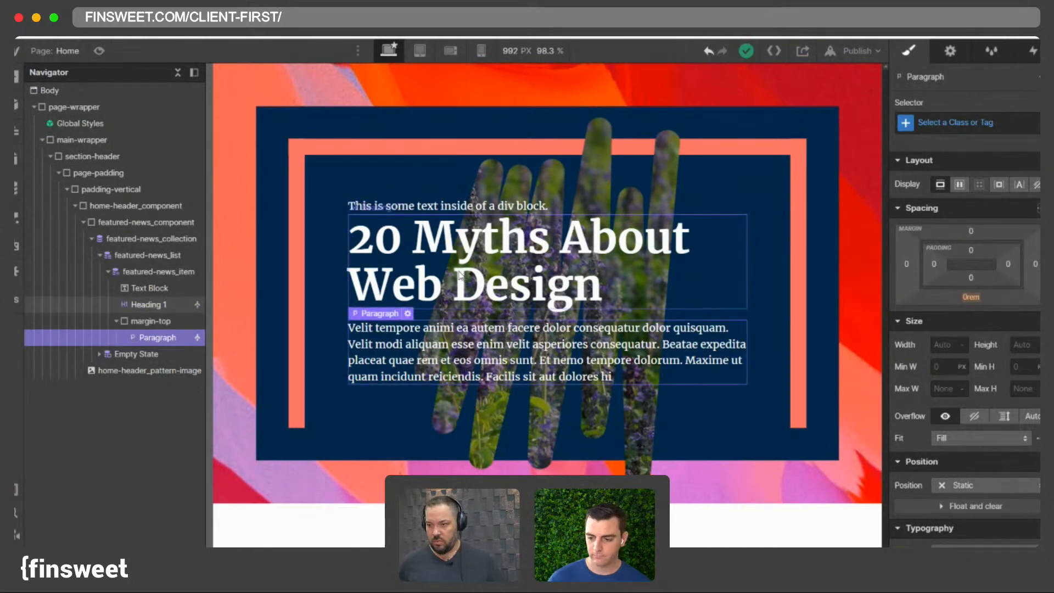
left_click(957, 123)
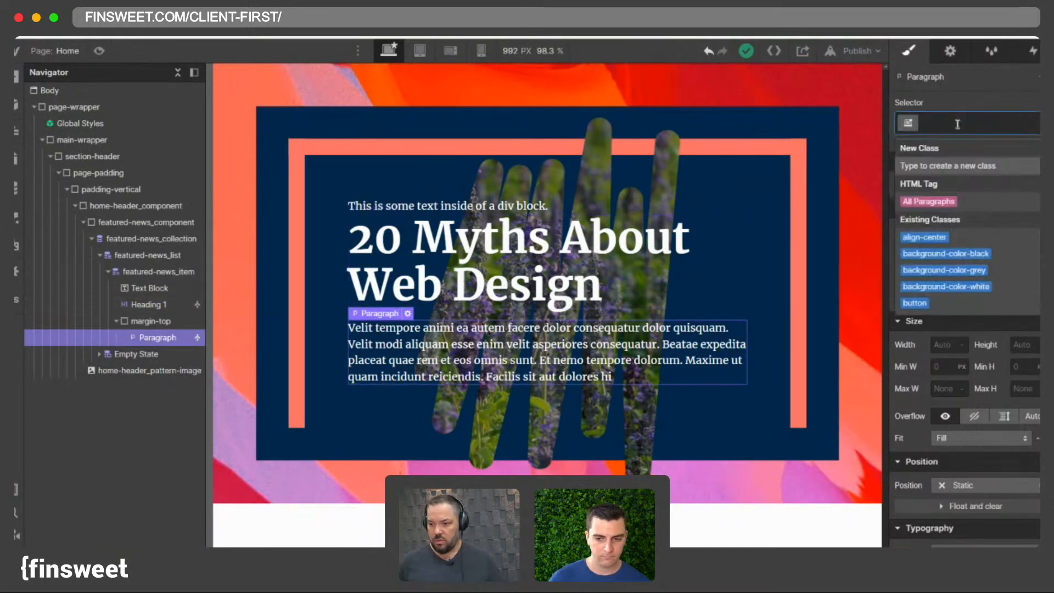
type("text-")
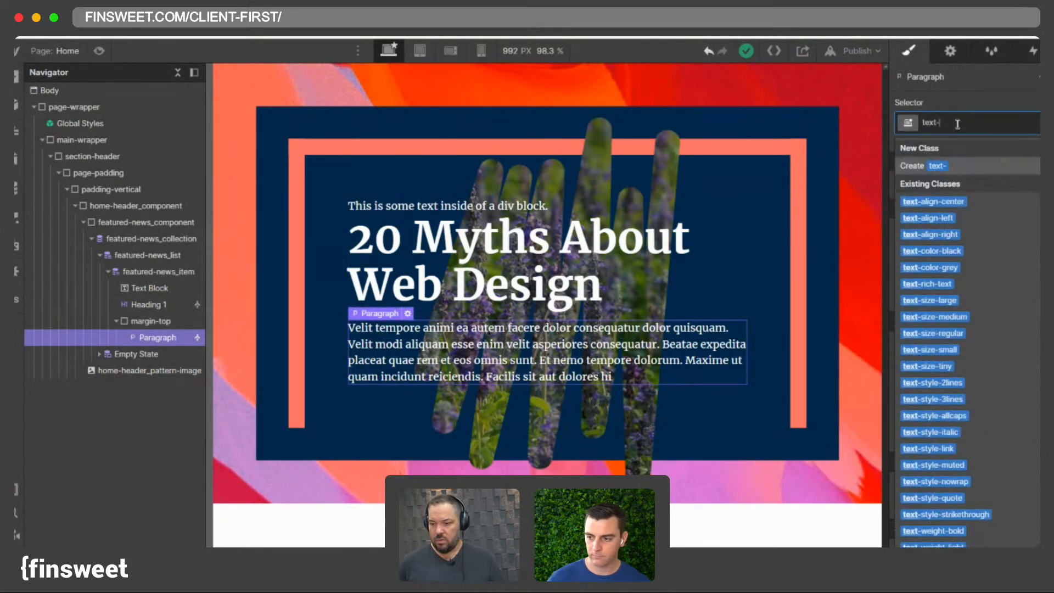
type("sty")
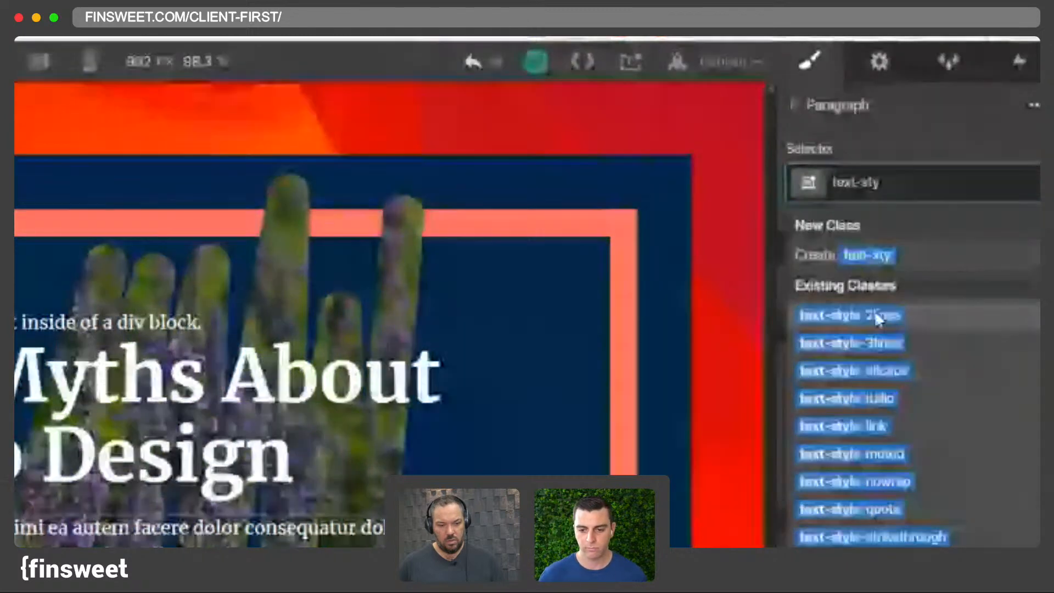
left_click(878, 316)
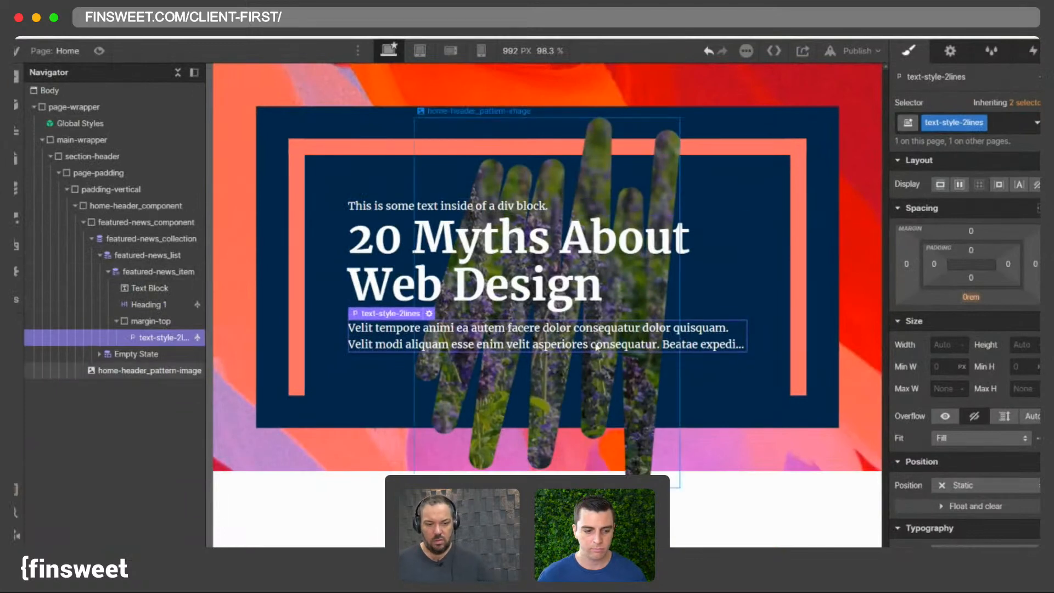
- Replace the paragraph's class with text-style-3lines
left_click(756, 347)
left_click(714, 332)
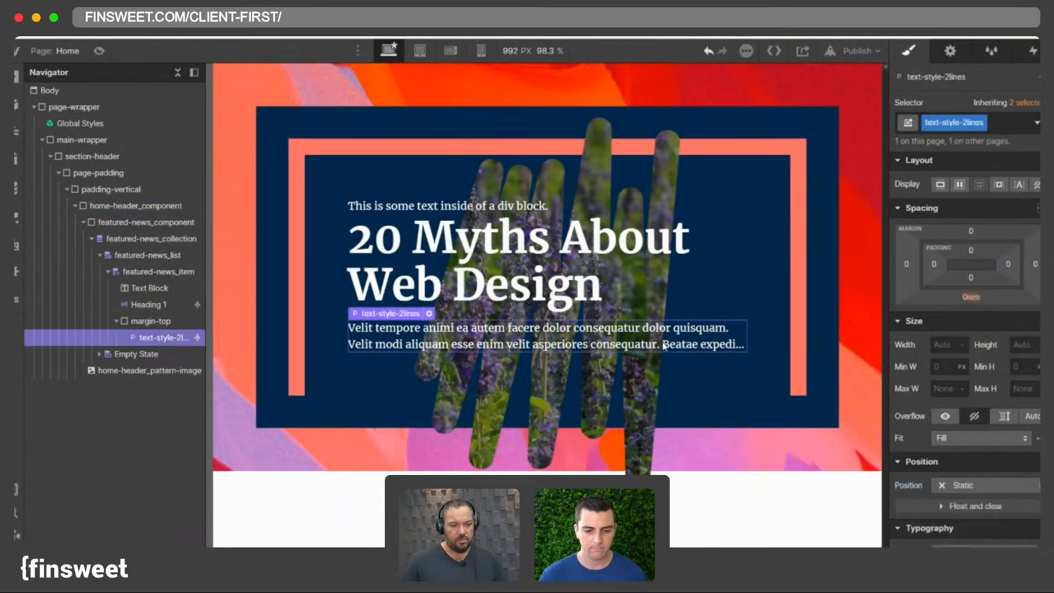
left_click(716, 357)
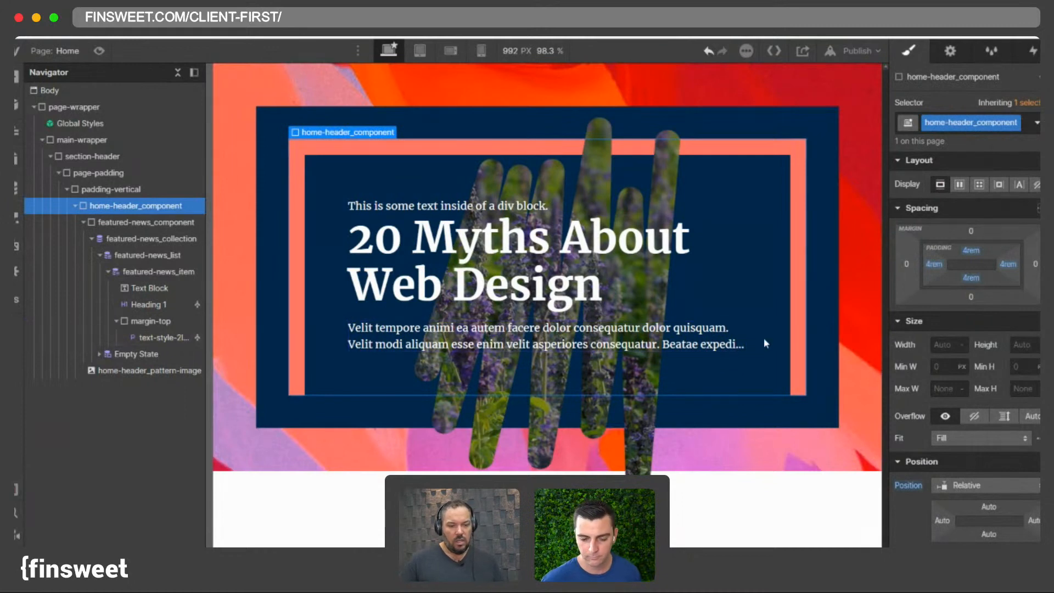
left_click(738, 345)
left_click(997, 127)
key("BackSpace")
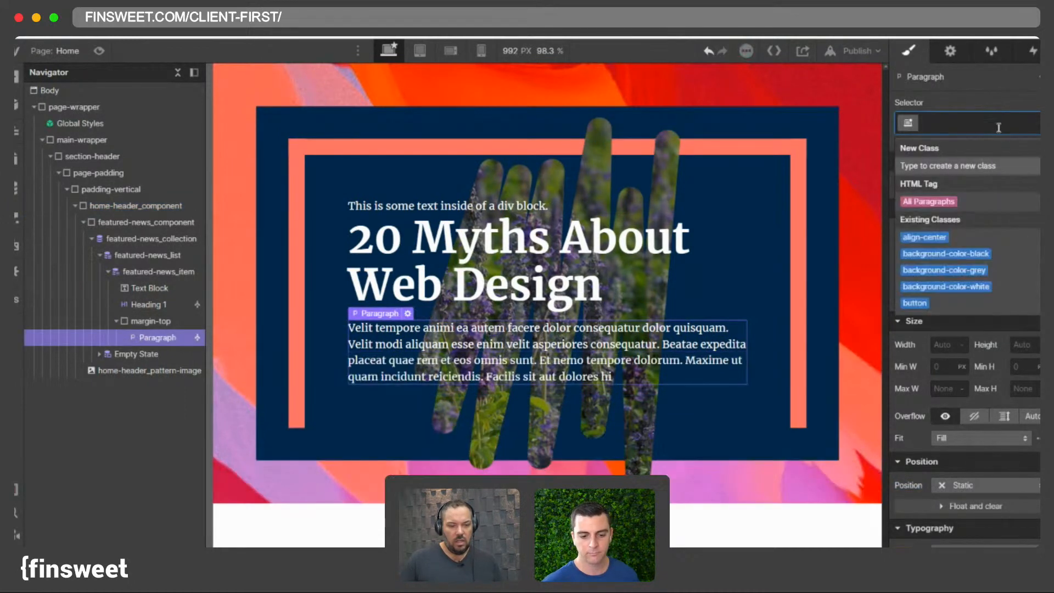
type("3lin")
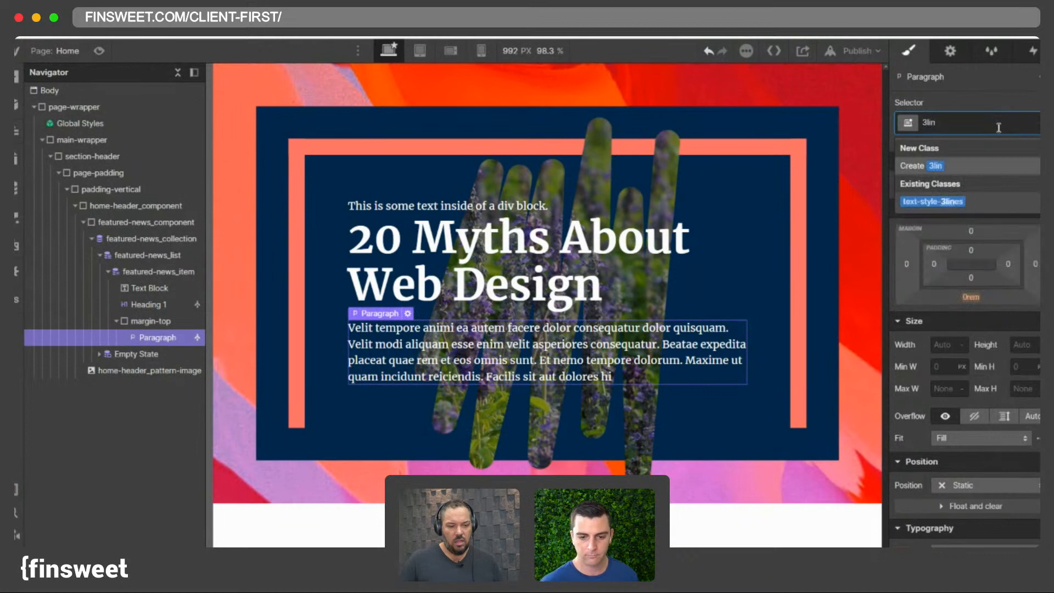
key("Down")
key("Return")
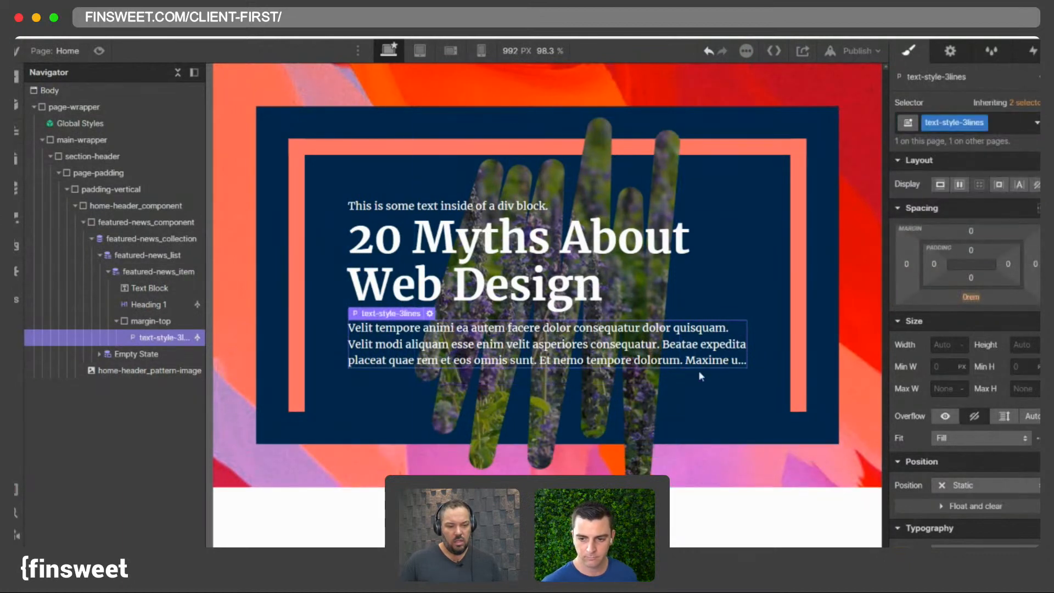
- Open the Global Styles embed's custom code and review the text-style-3lines and text-style-2lines CSS, then close it
left_click(76, 125)
double_click(75, 124)
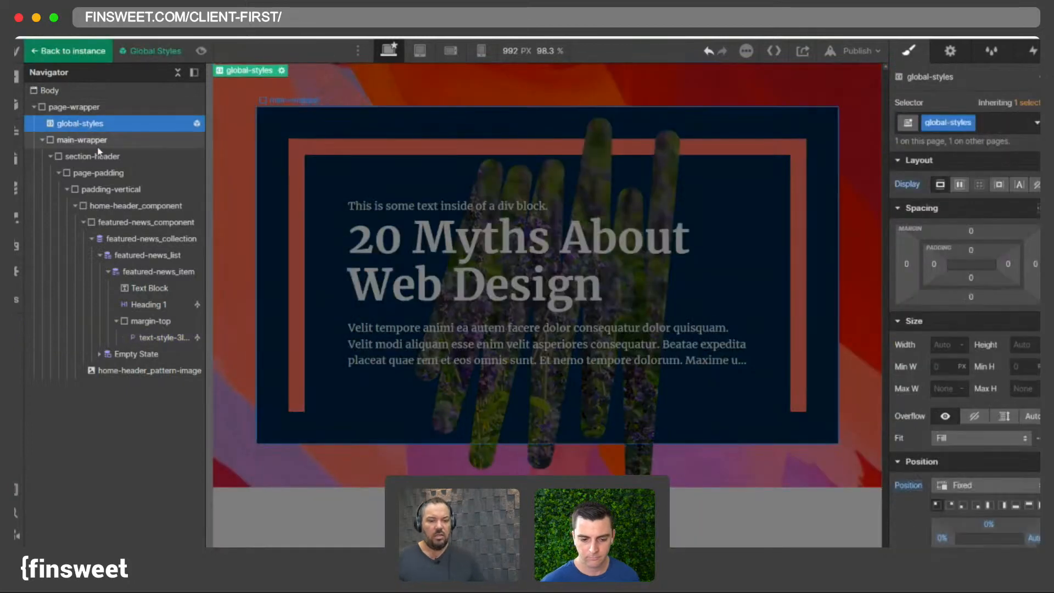
left_click(939, 54)
left_click(955, 430)
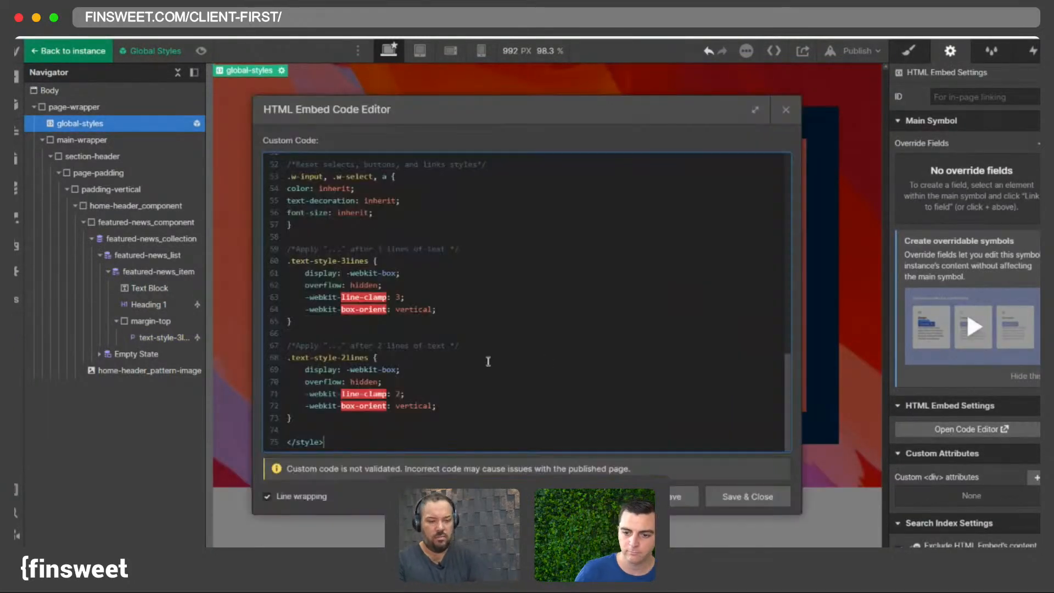
left_click_drag(316, 429, 276, 257)
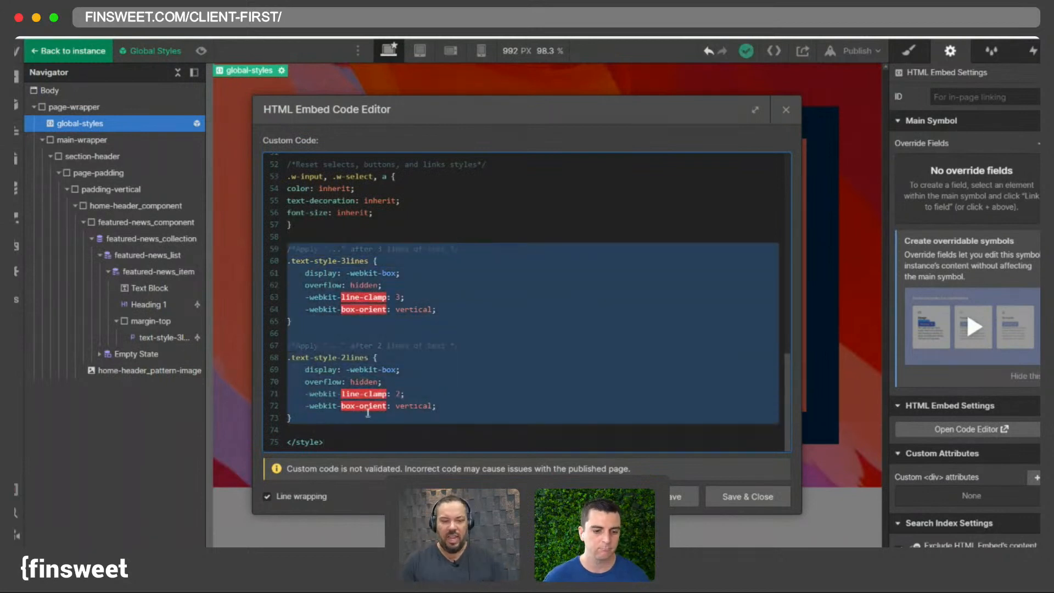
left_click_drag(326, 429, 285, 248)
left_click(348, 292)
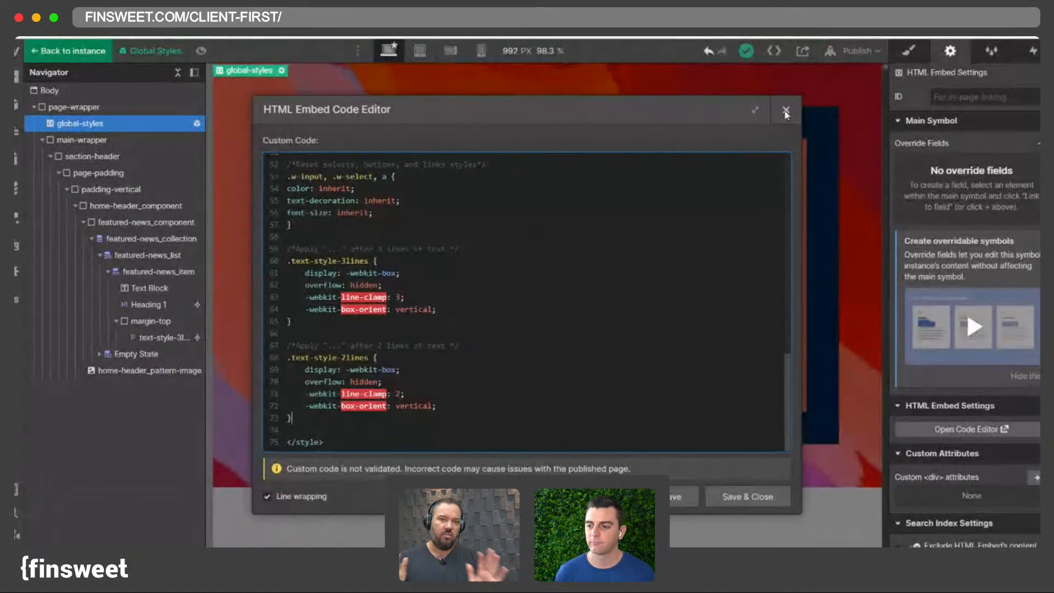
scroll(720, 303, "up", 10)
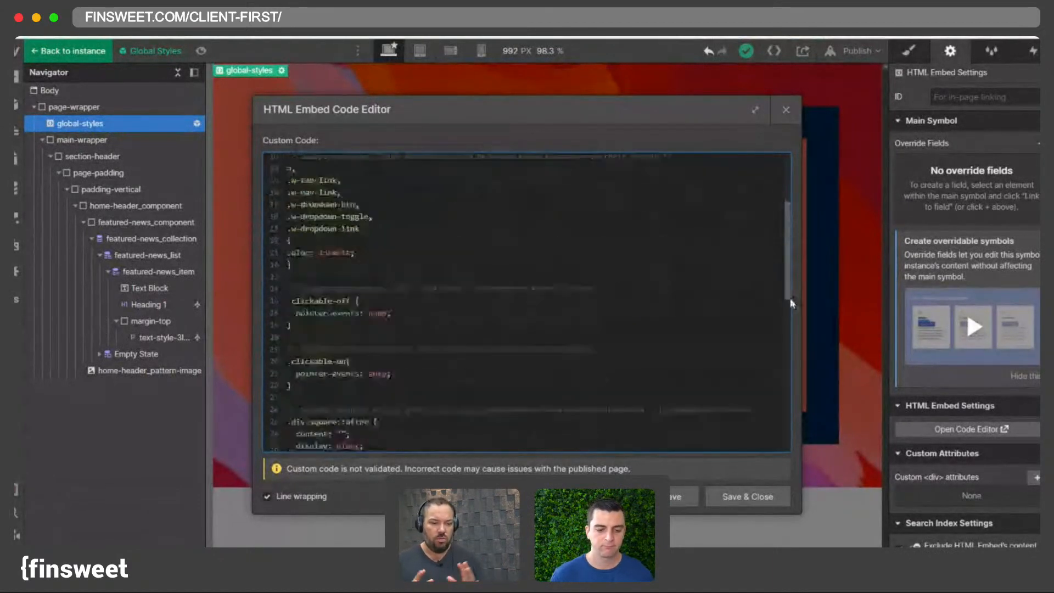
scroll(790, 303, "down", 10)
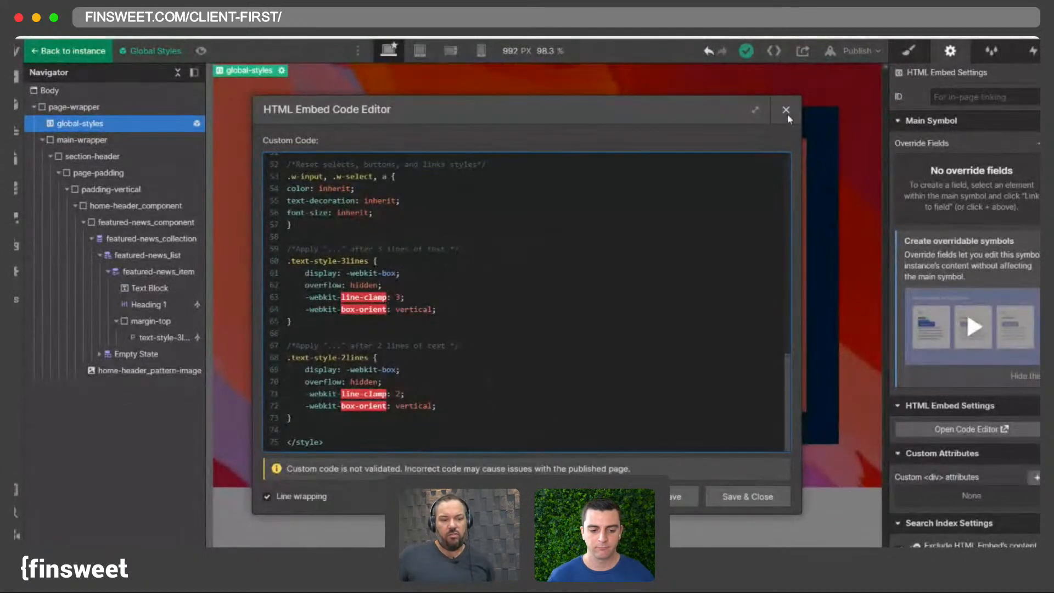
left_click(785, 110)
- Create and apply the class featured-news_date to the text block above the featured news heading
left_click(667, 140)
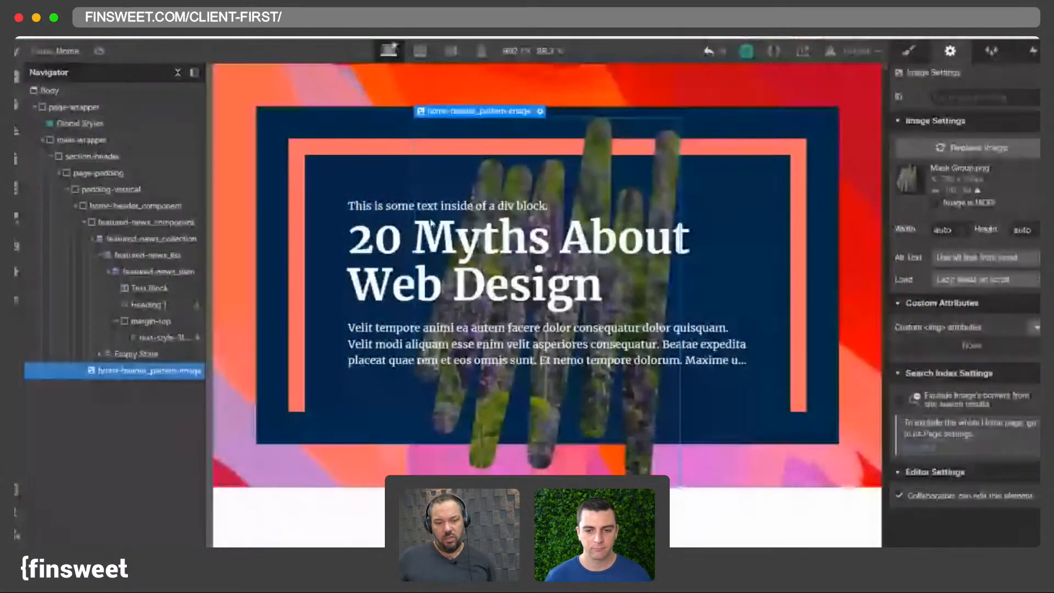
left_click(149, 287)
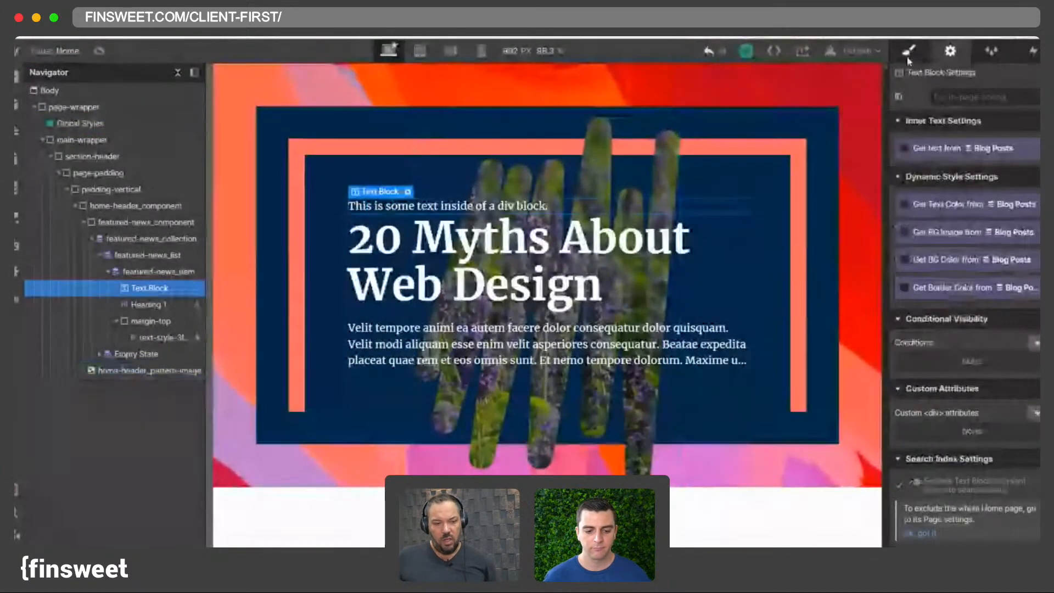
left_click(141, 271)
double_click(963, 122)
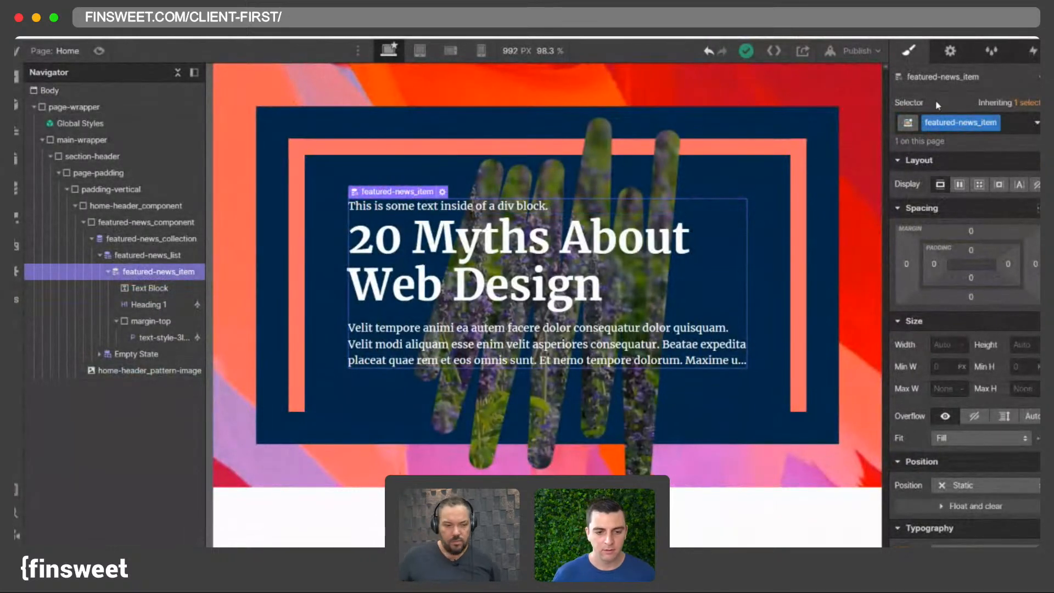
left_click(149, 287)
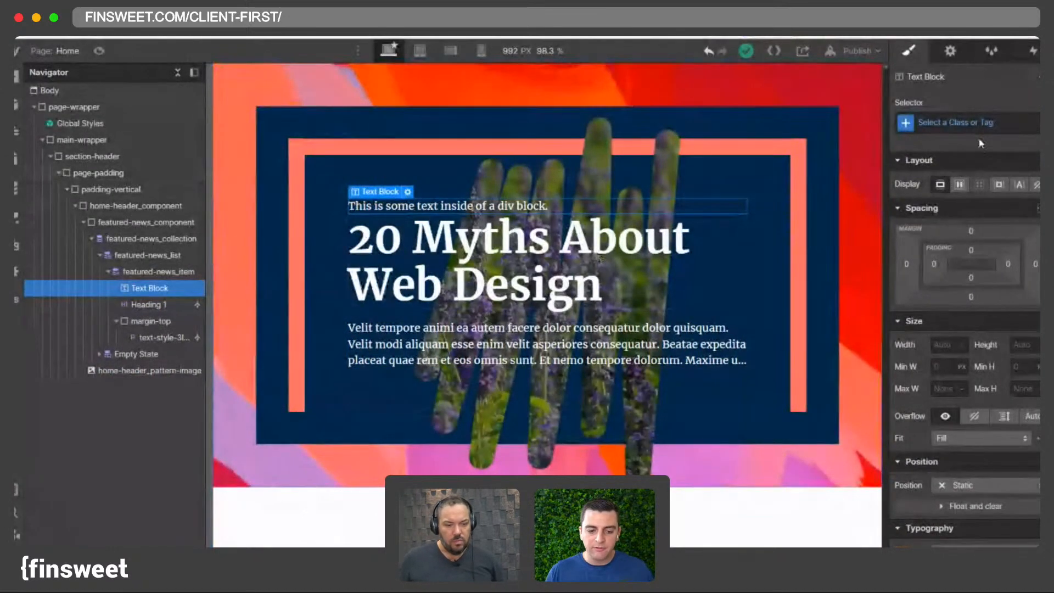
left_click(969, 124)
type("featured-news_")
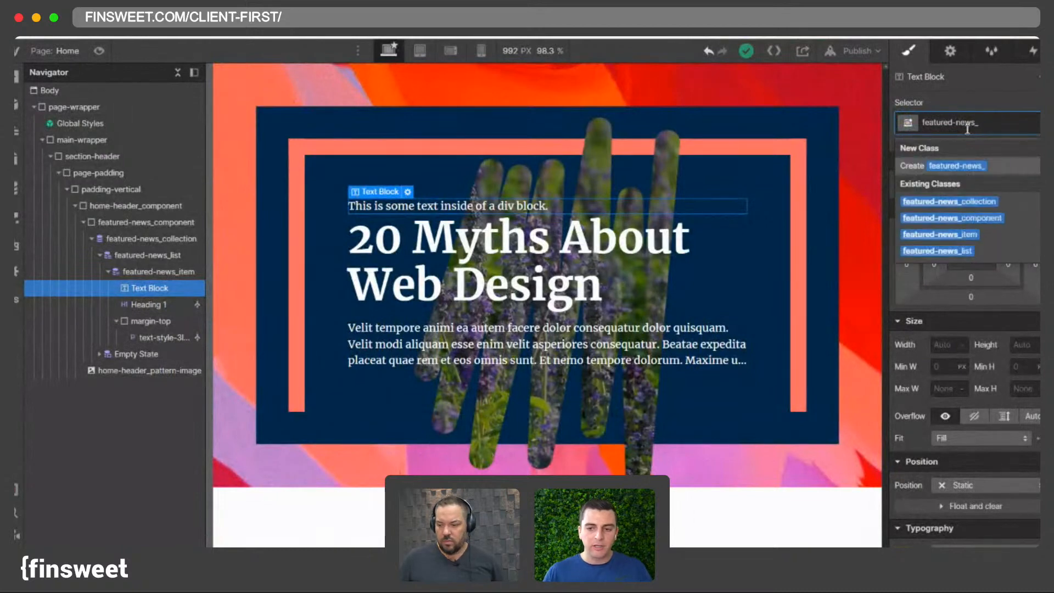
type("date")
key("Return")
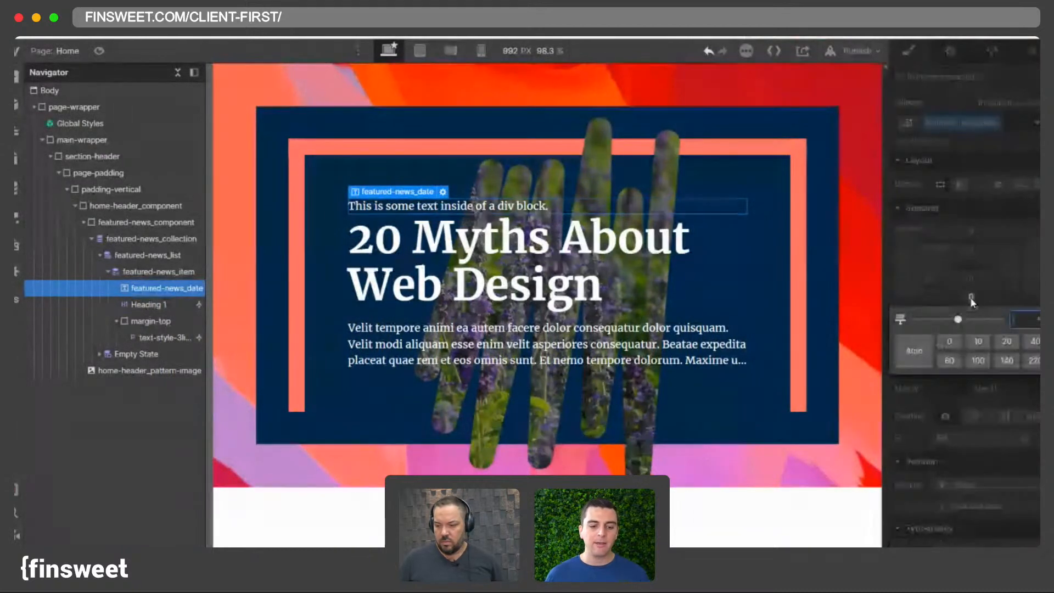
- Set the date text's bottom margin to 1.8 rem
left_click(971, 302)
type("1.8")
key("Return")
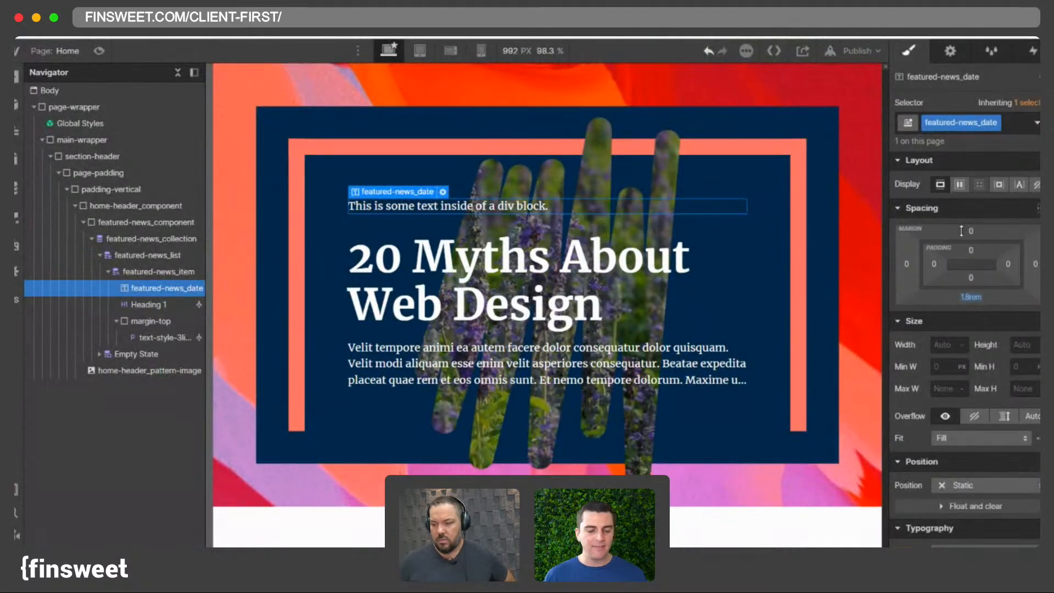
- Bind the date text block to the Blog Posts Published On field
left_click(947, 54)
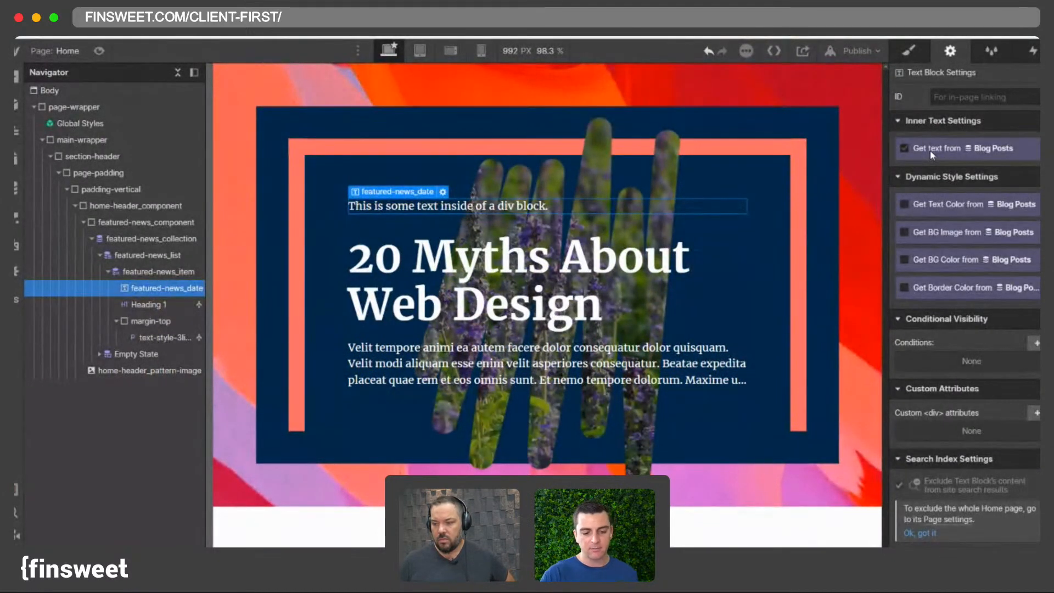
left_click(930, 150)
left_click(939, 165)
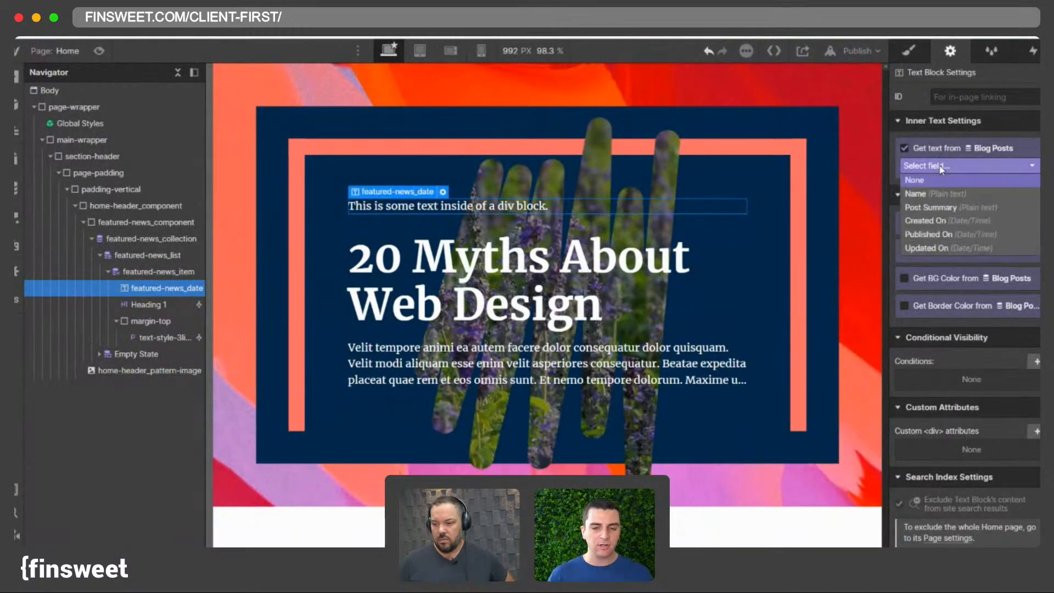
left_click(942, 235)
left_click(908, 51)
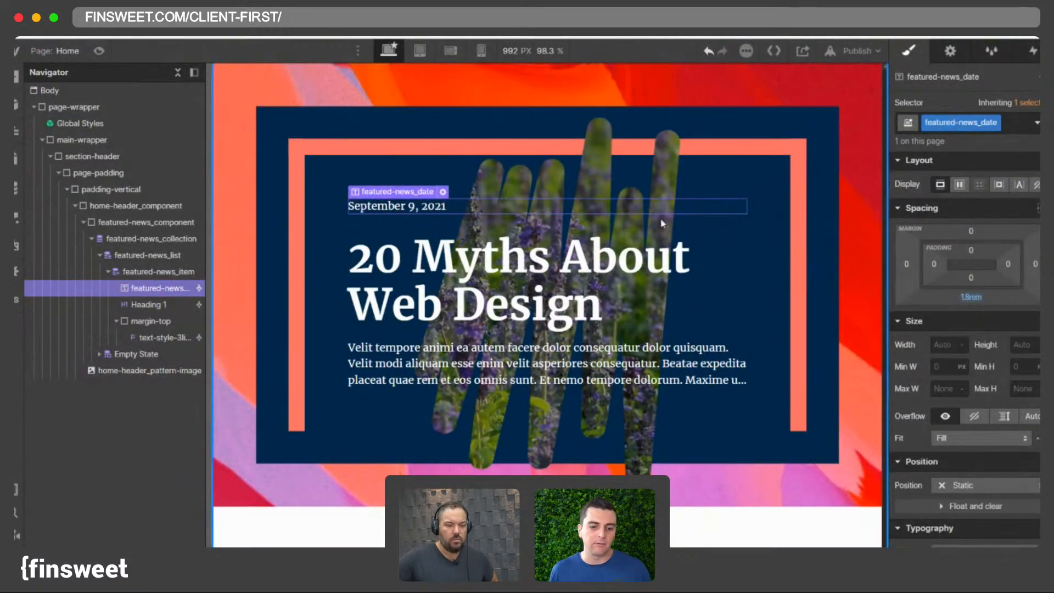
- Set the date's font size to 0.875 rem and its colour to Outline Red
scroll(966, 384, "down", 3)
left_click(940, 459)
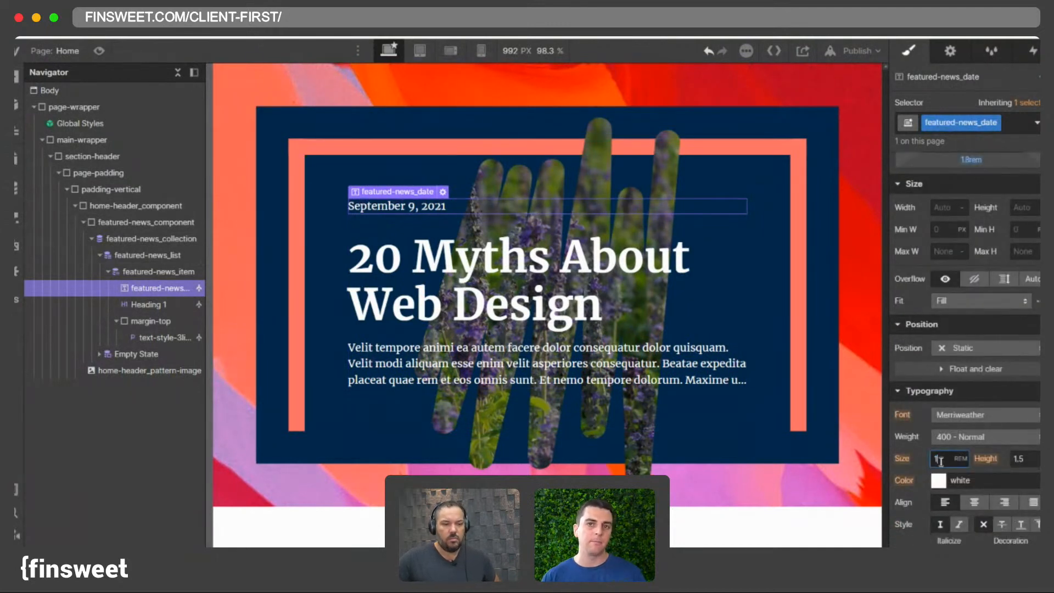
type("0.875")
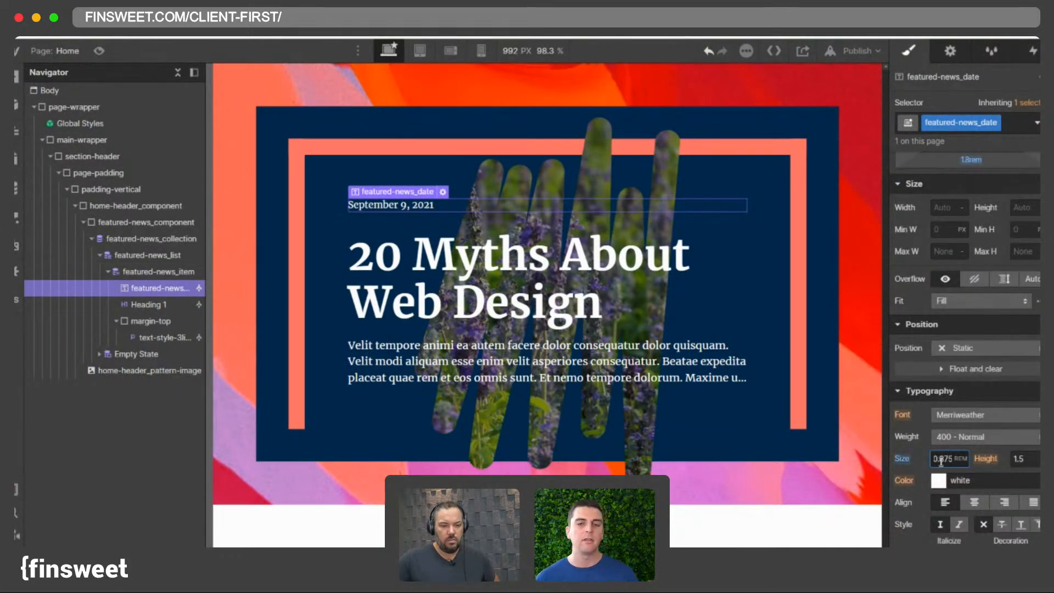
left_click(938, 480)
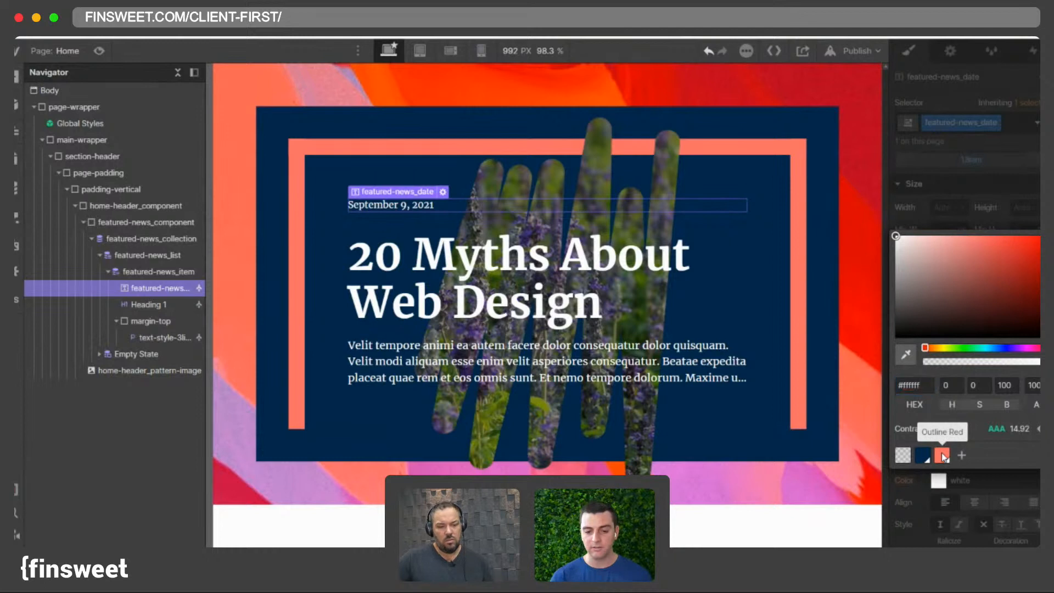
left_click(942, 455)
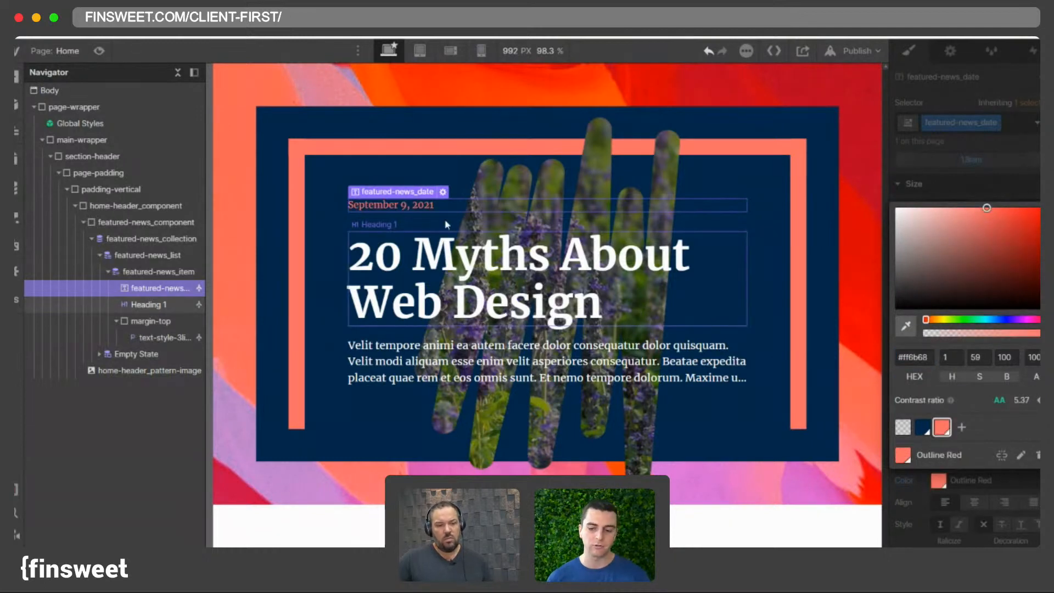
- Inspect the date's inner text settings and format options
left_click(443, 191)
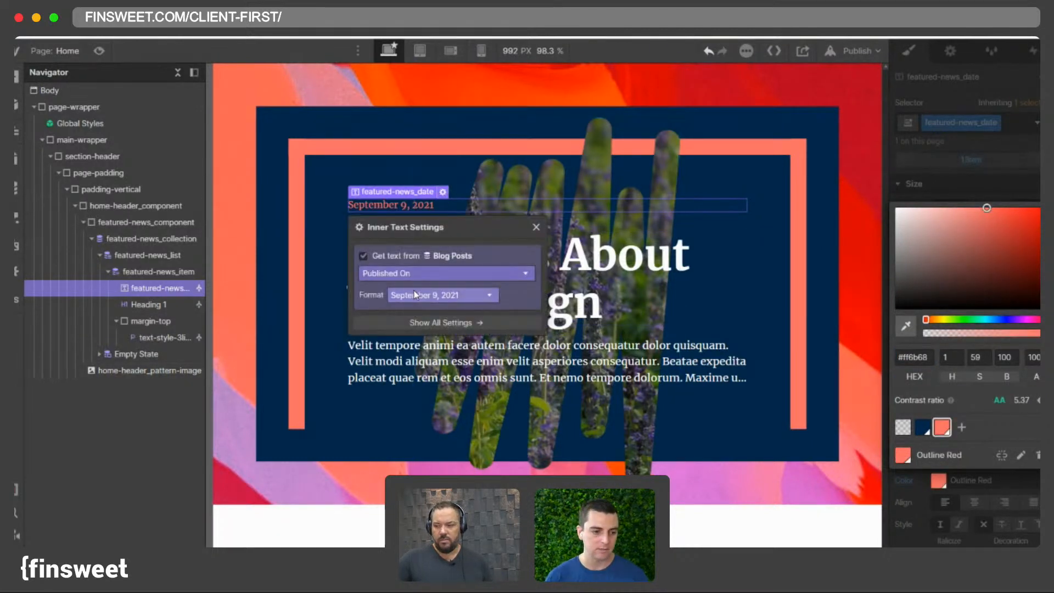
left_click(411, 191)
left_click(404, 206)
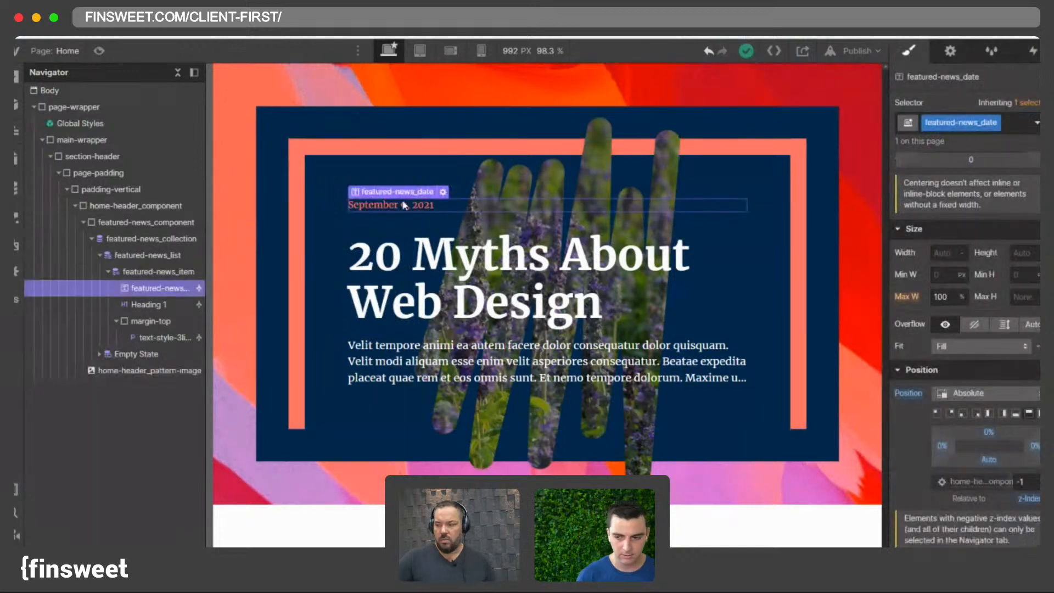
left_click(116, 322)
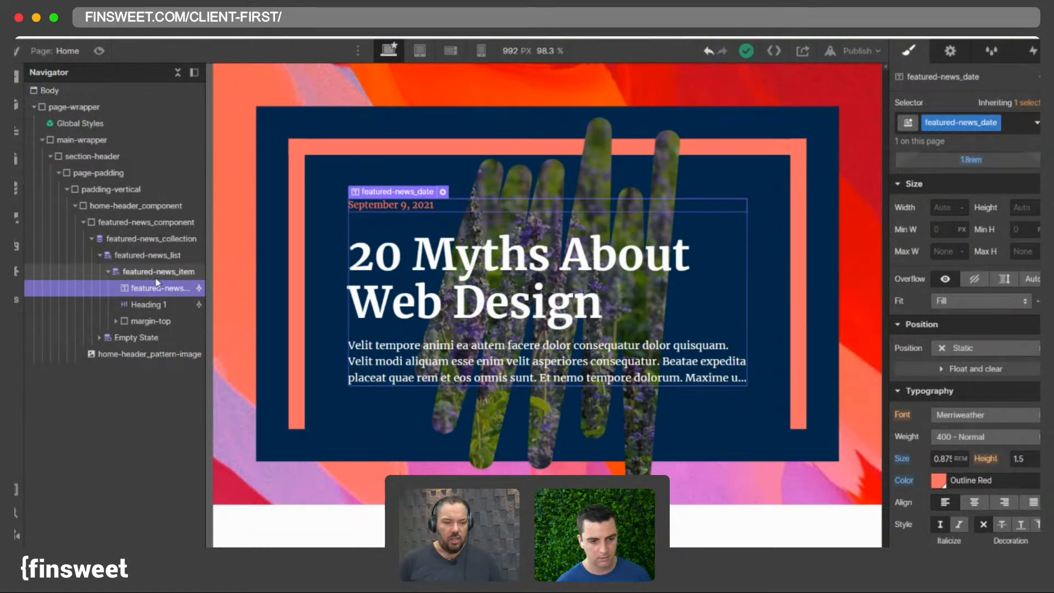
- Review the Blog Posts collection items and their published dates
left_click(19, 189)
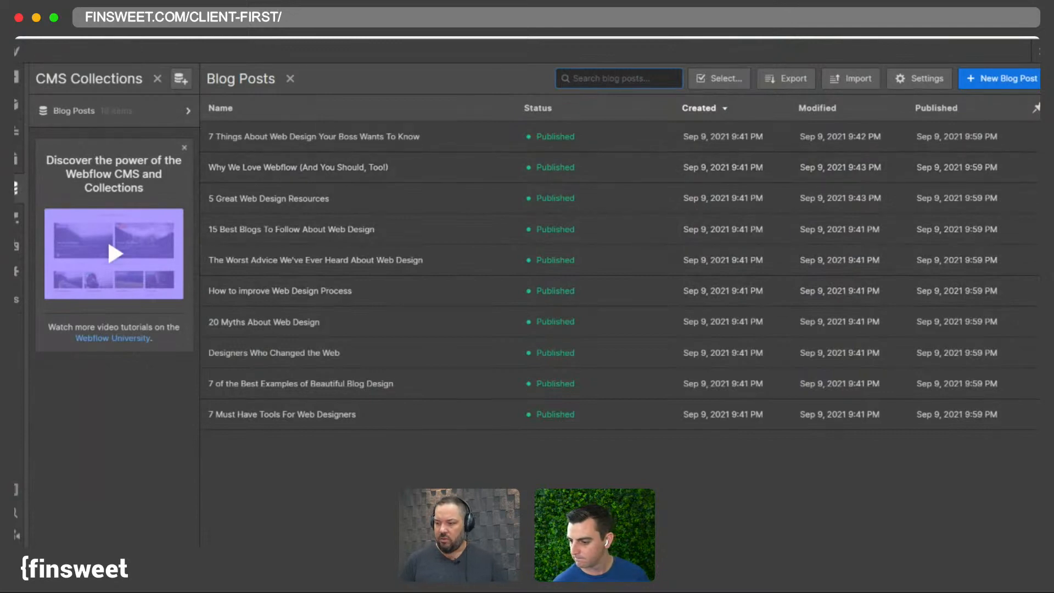
left_click(17, 189)
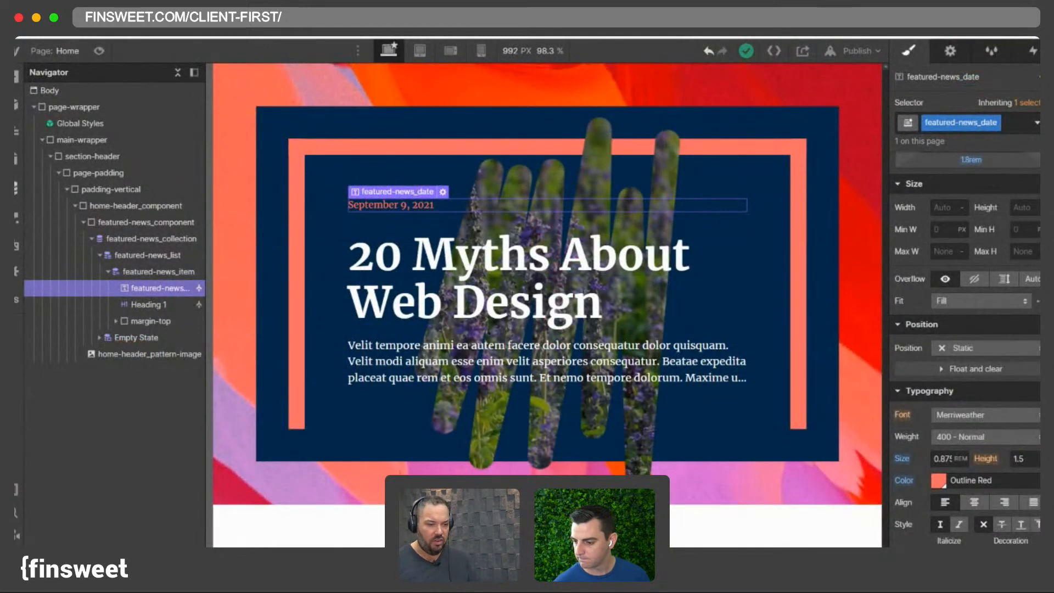
left_click(17, 188)
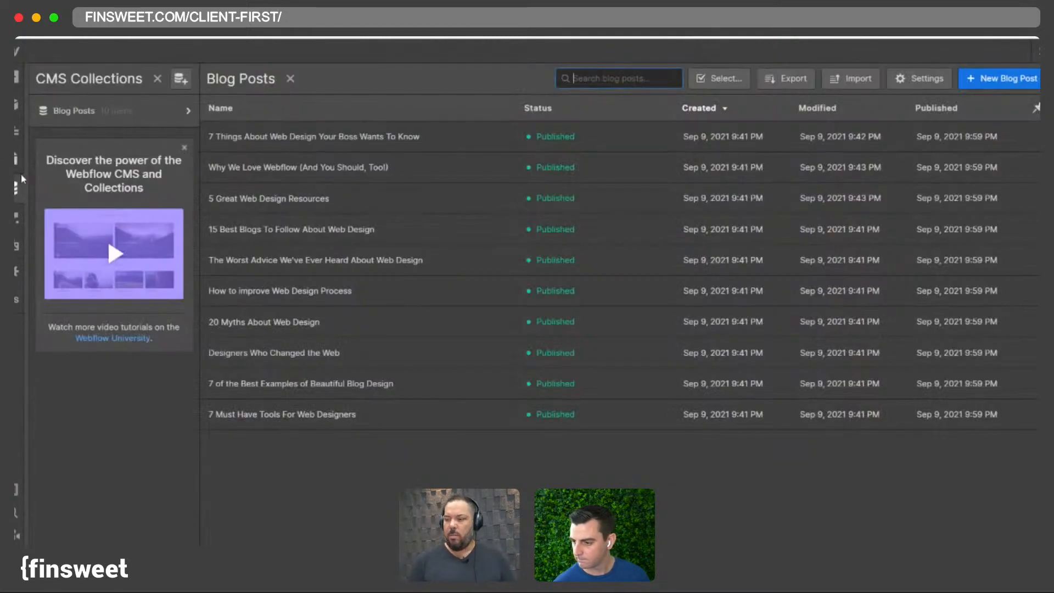
left_click(17, 188)
left_click(18, 188)
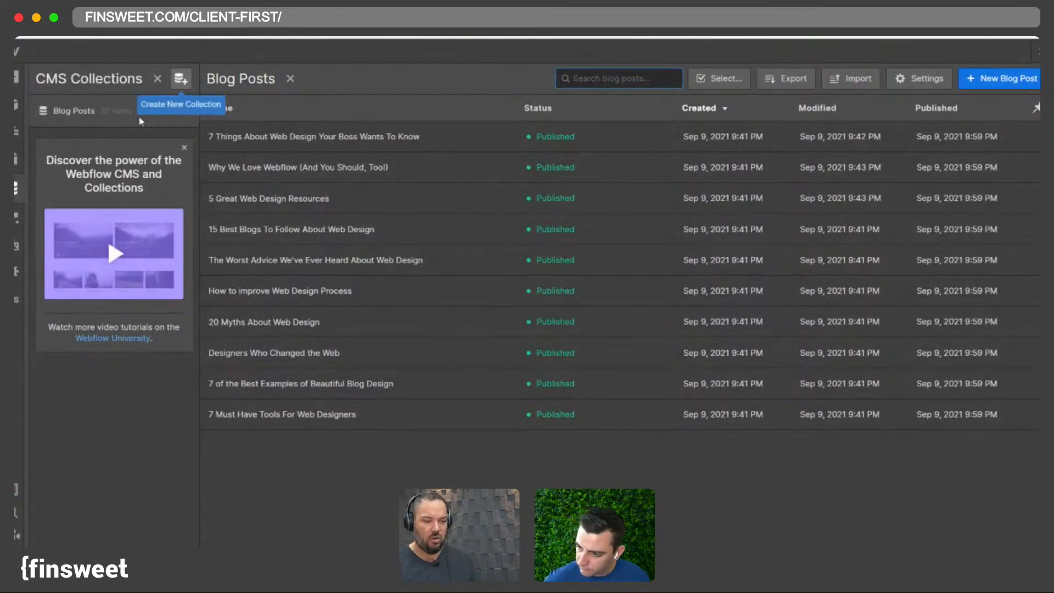
left_click(158, 78)
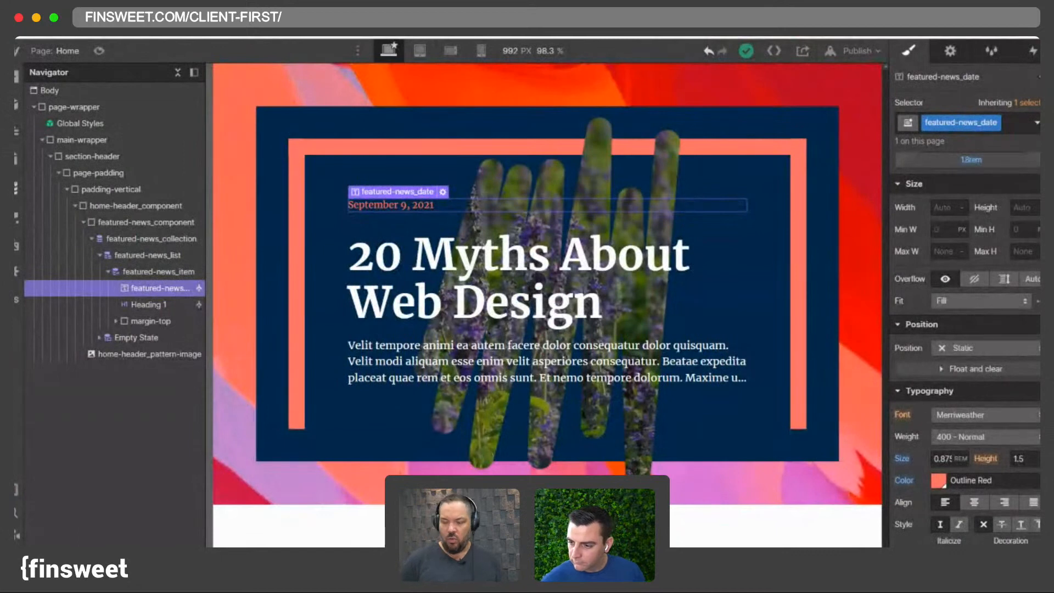
left_click(16, 188)
left_click(16, 188)
- Set the date text's bottom margin to 1.5 rem
left_click(16, 189)
left_click(16, 188)
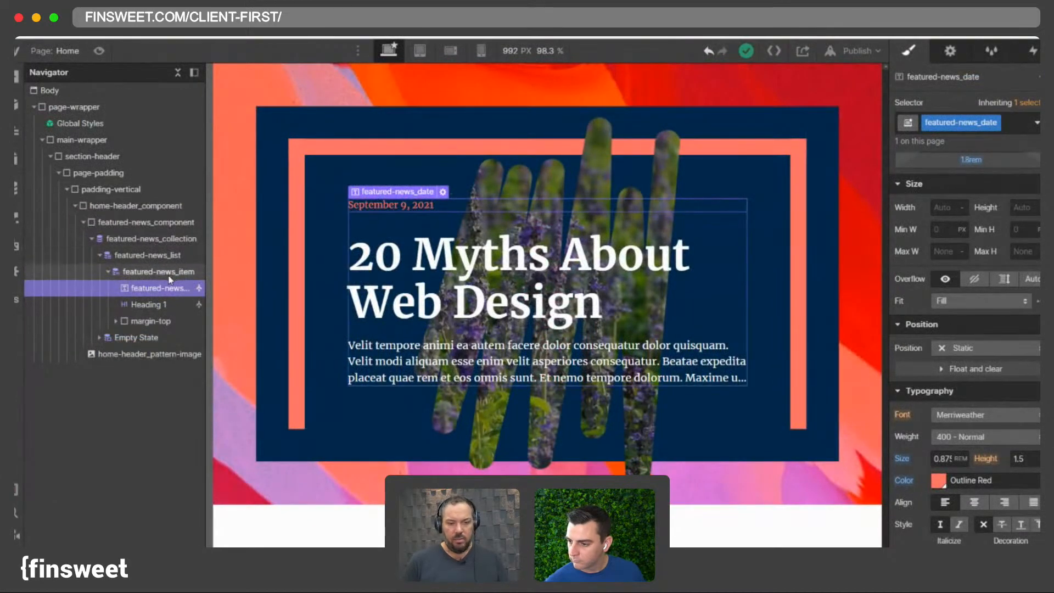
type("1.5")
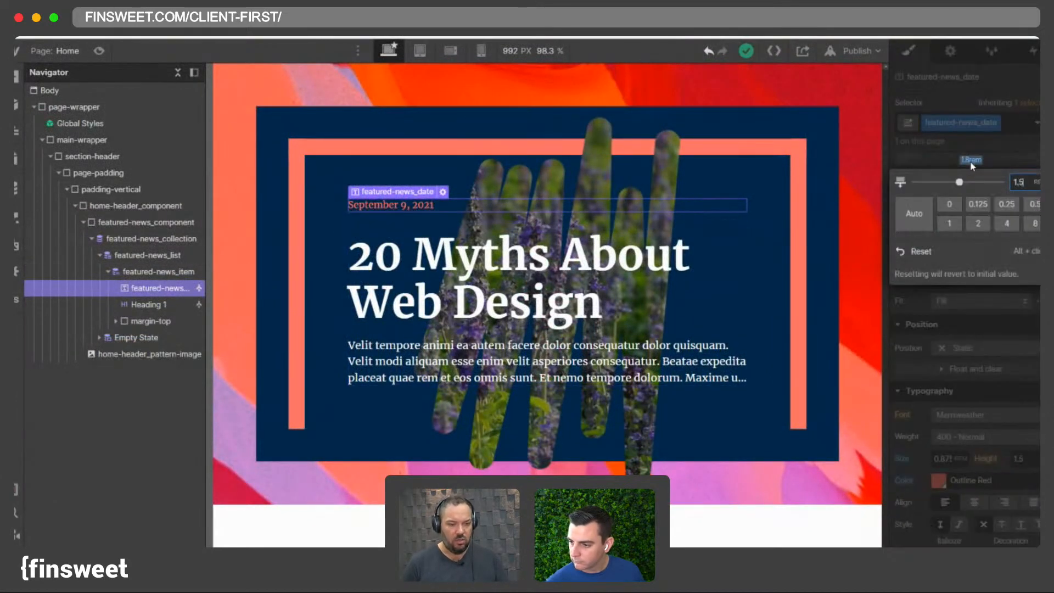
key("Return")
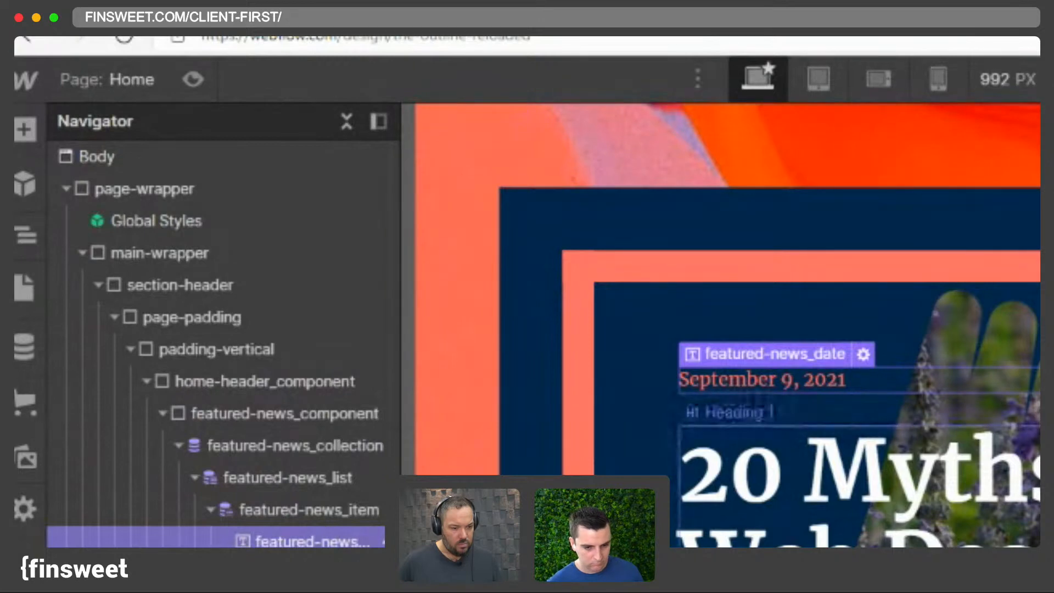
- Add a div block below the date and give it the class featured-news_top-wrapper
key("super+e")
type("d")
left_click(693, 304)
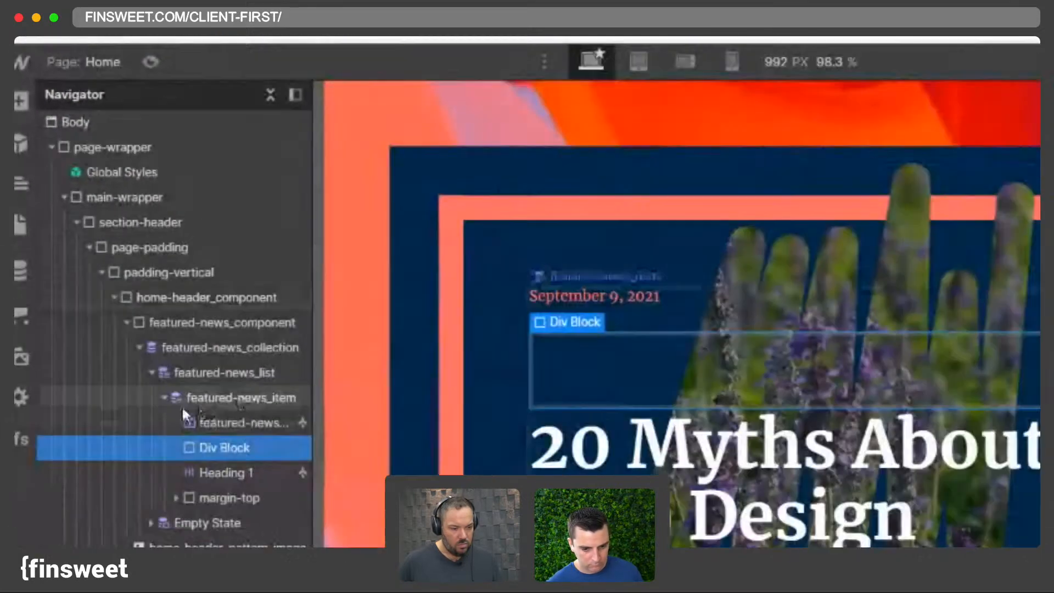
left_click(183, 402)
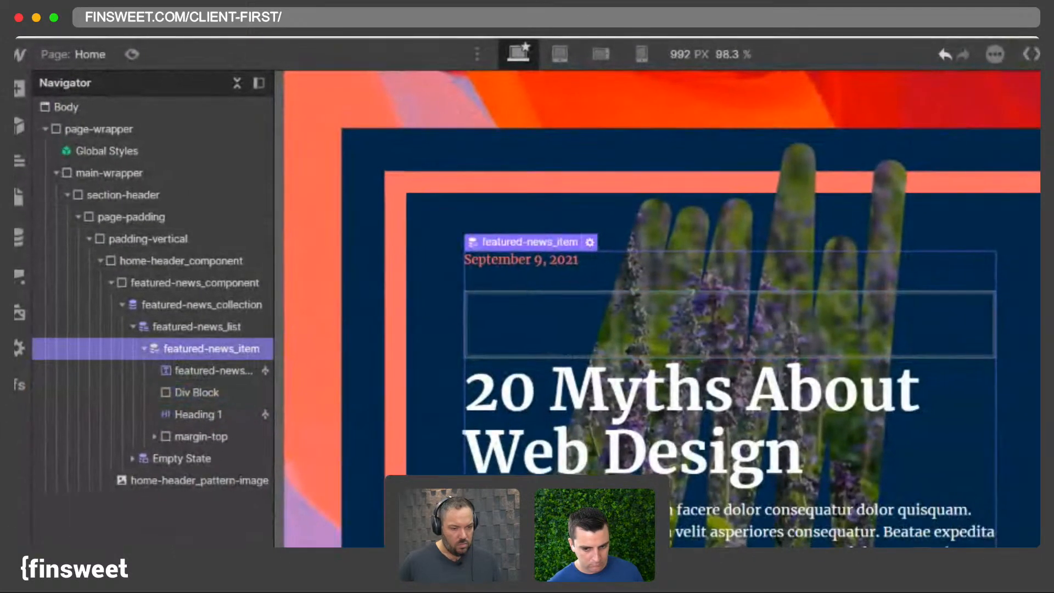
left_click(196, 392)
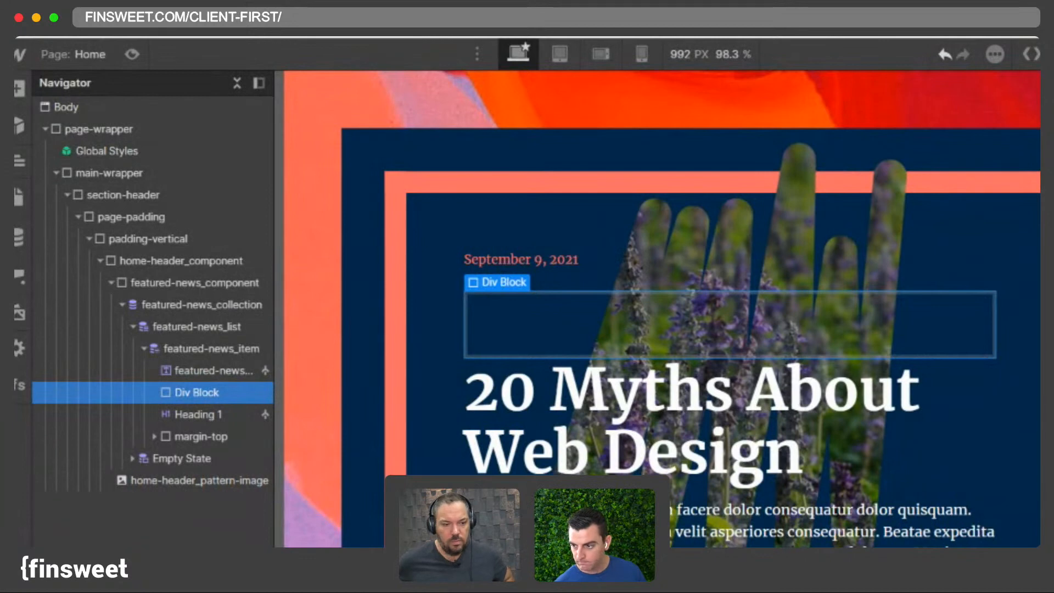
key("Return")
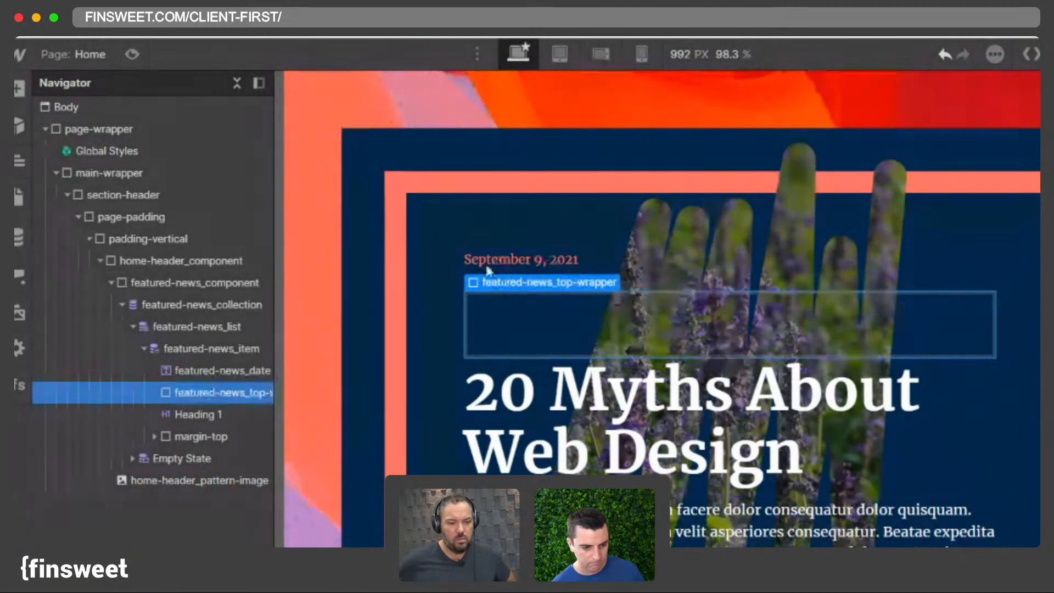
- Move the date text block inside the featured-news_top-wrapper
left_click(517, 261)
left_click_drag(529, 261, 545, 324)
left_click(499, 260)
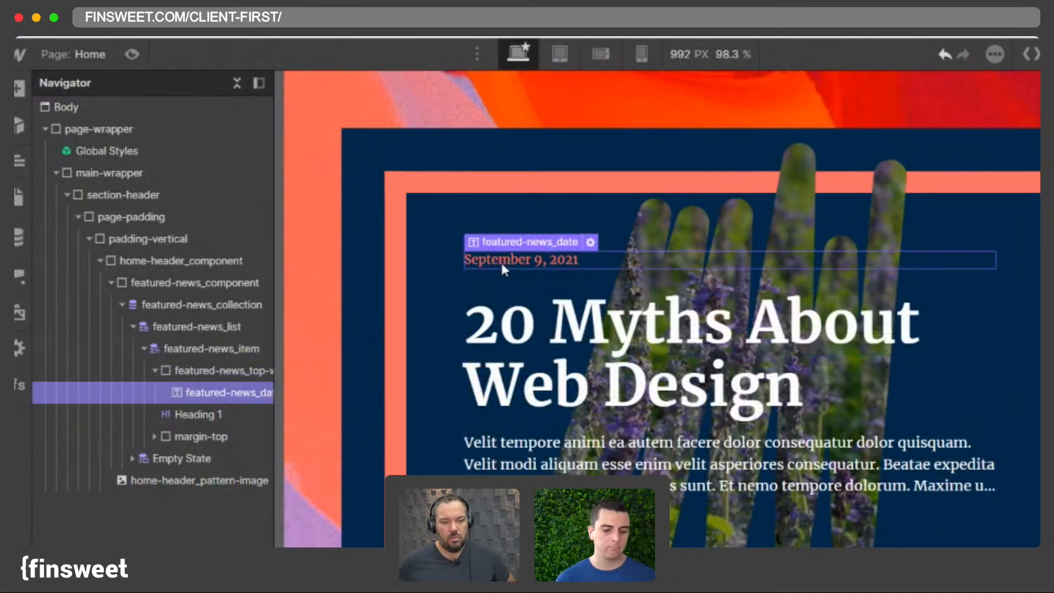
- Add a new text block inside the featured-news_top-wrapper
key("super+e")
type("tex")
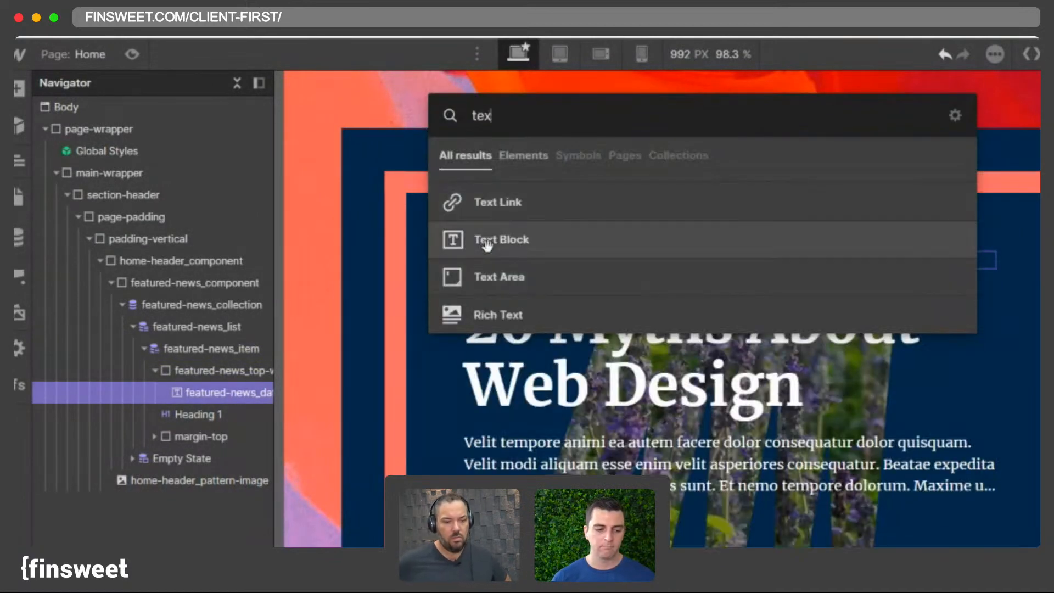
left_click(489, 239)
left_click(579, 281)
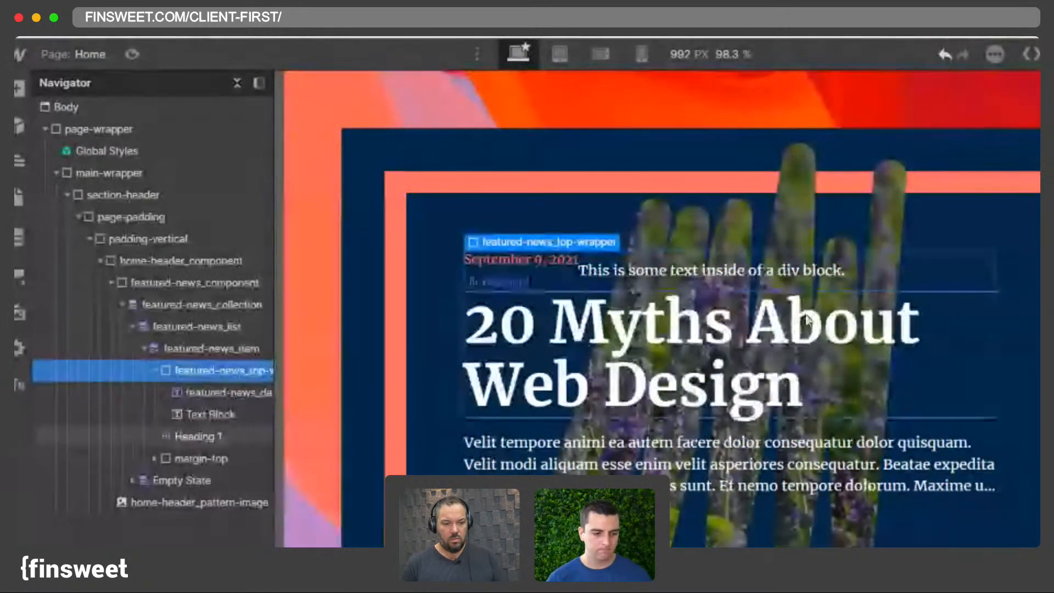
- Reorder the new text block to sit before the date inside the top wrapper
left_click(549, 261)
left_click(607, 271)
left_click(543, 260)
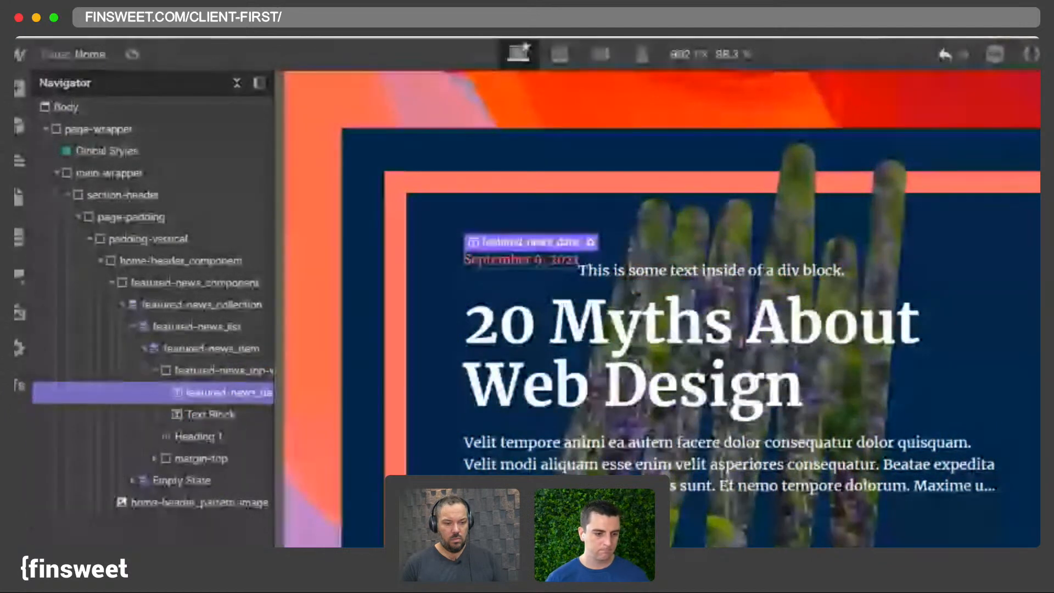
left_click(210, 414)
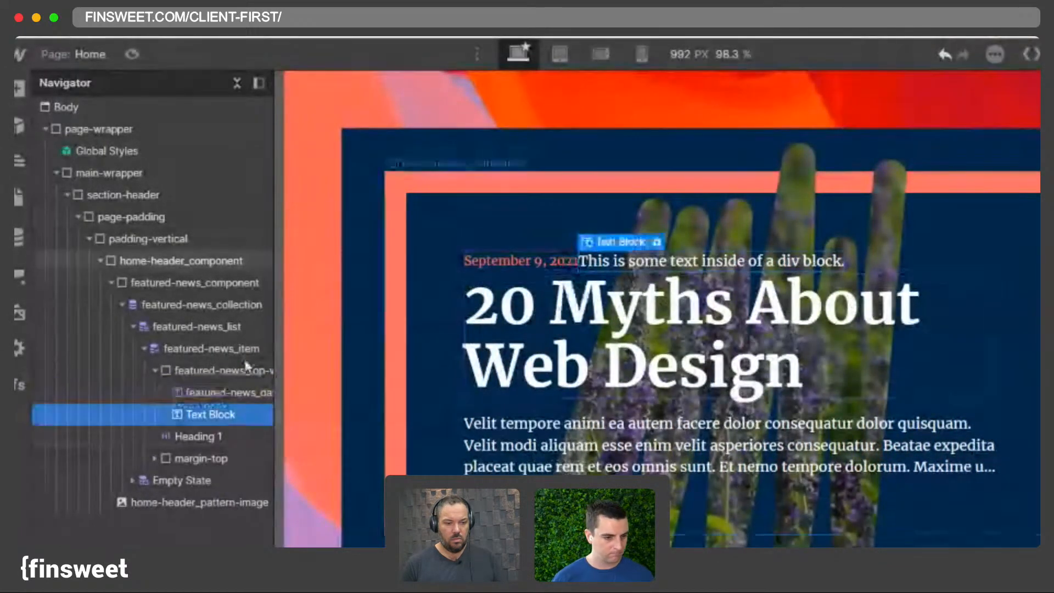
left_click_drag(200, 395, 200, 392)
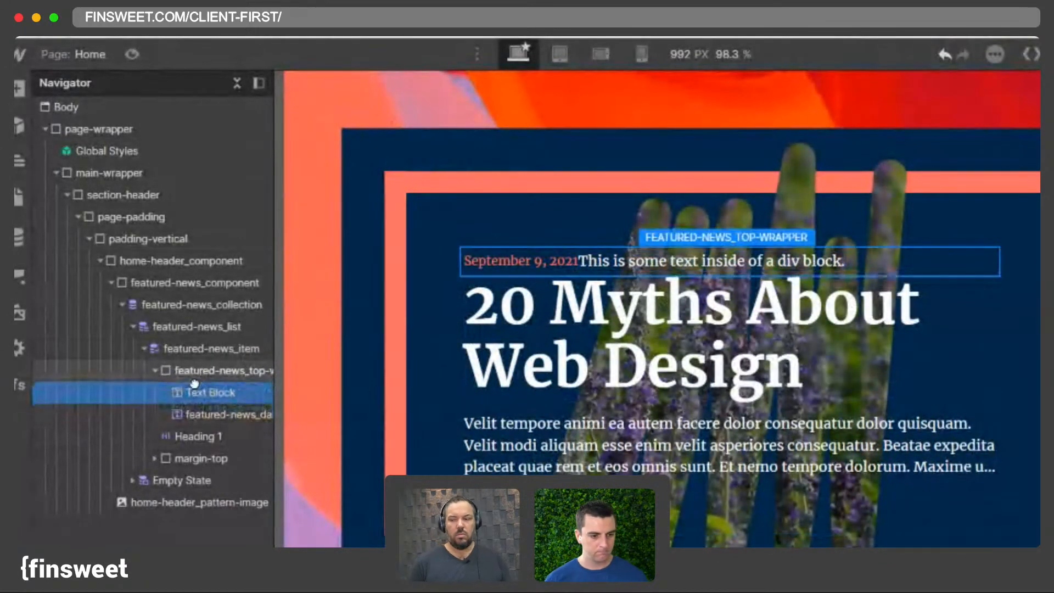
- Replace the new text block's placeholder content with Culture
left_click(200, 413)
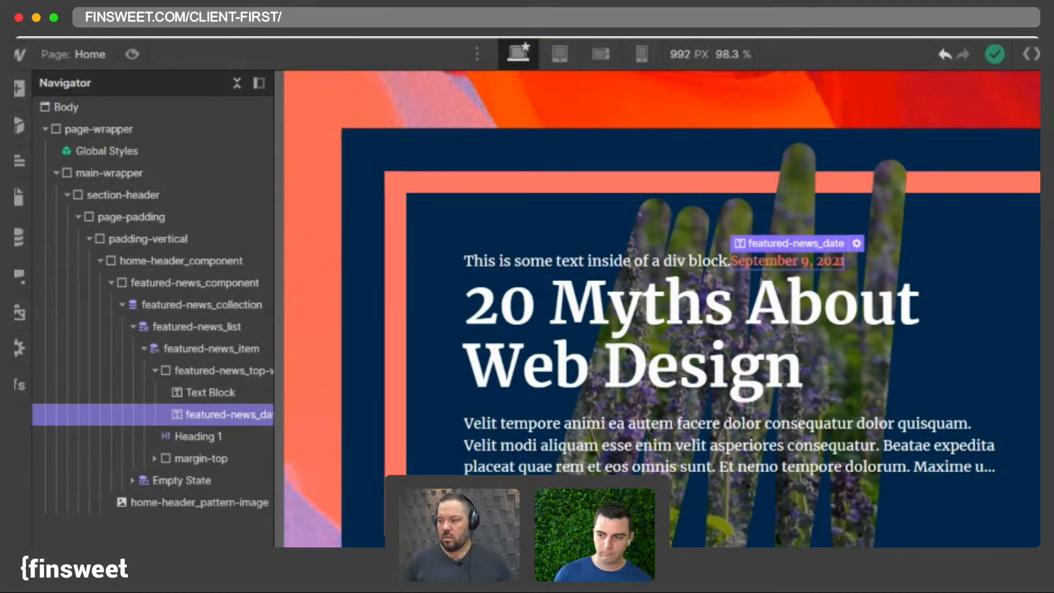
key("Return")
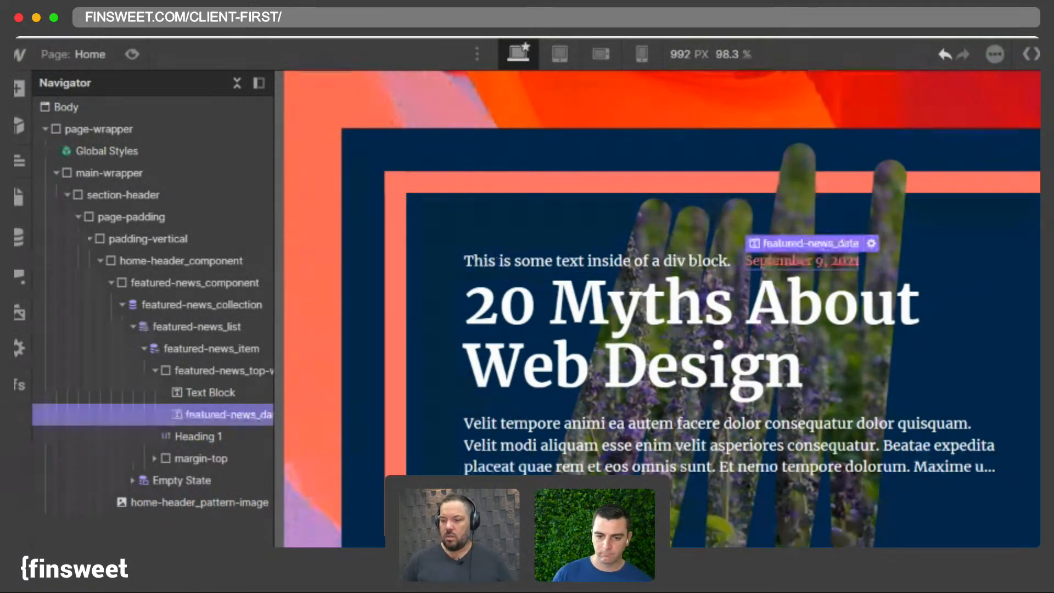
key("Return")
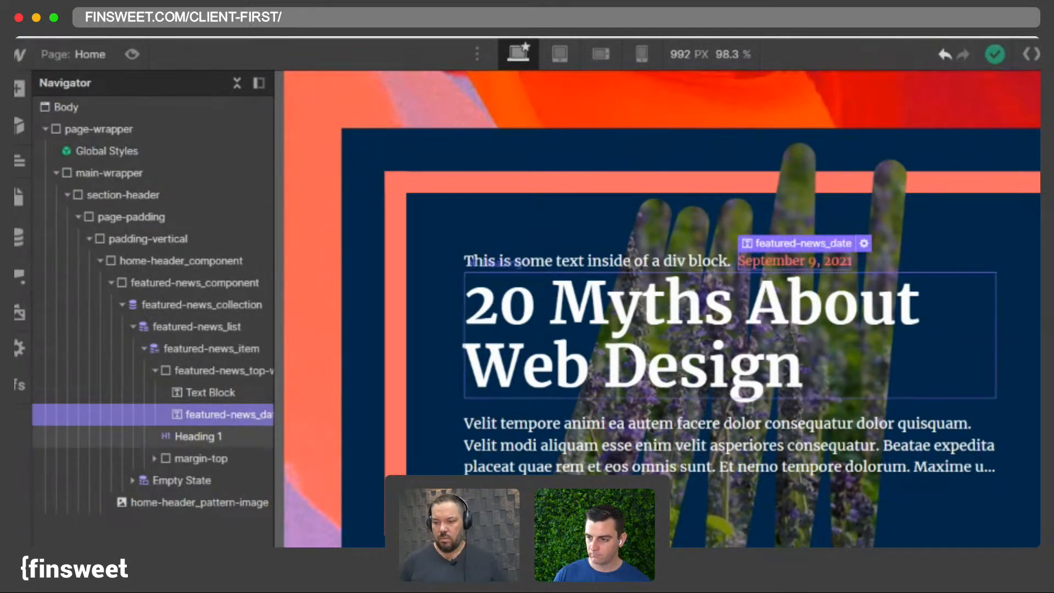
left_click(700, 263)
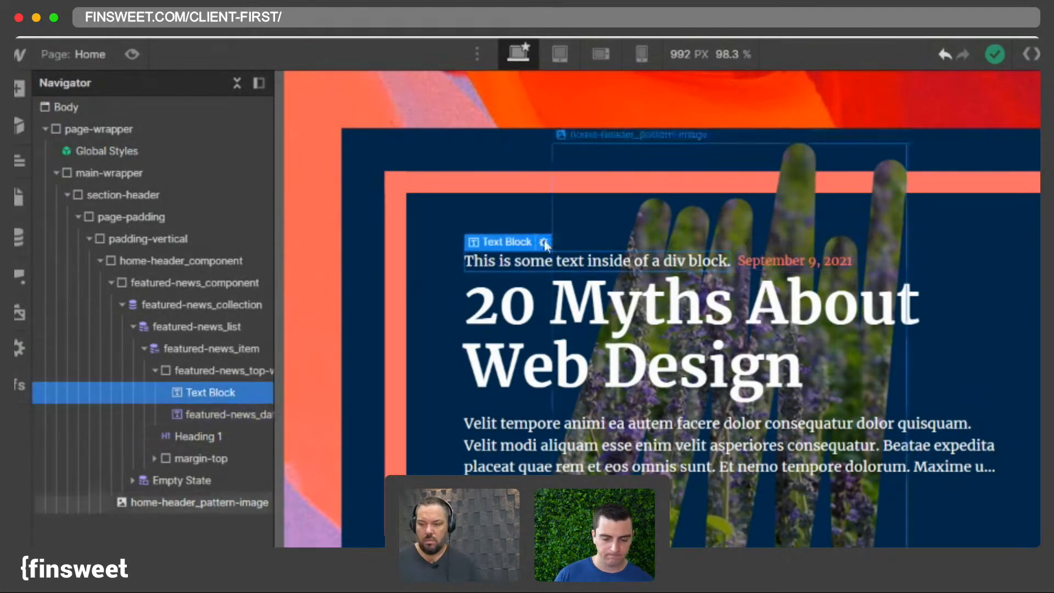
double_click(525, 258)
type("Culture")
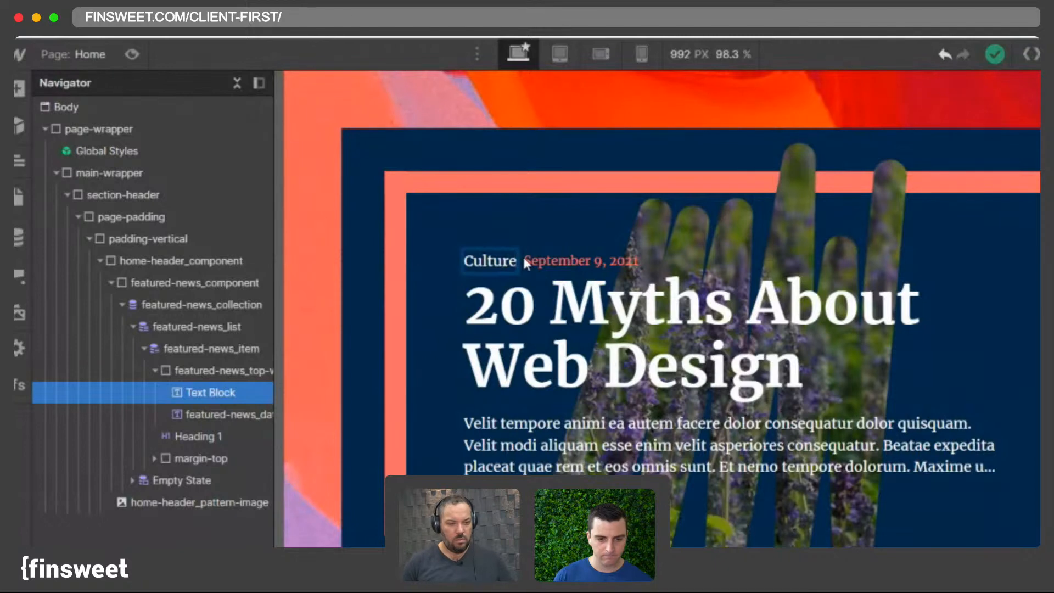
- Review the Blog Posts collection and the date text's inner text settings
left_click(19, 237)
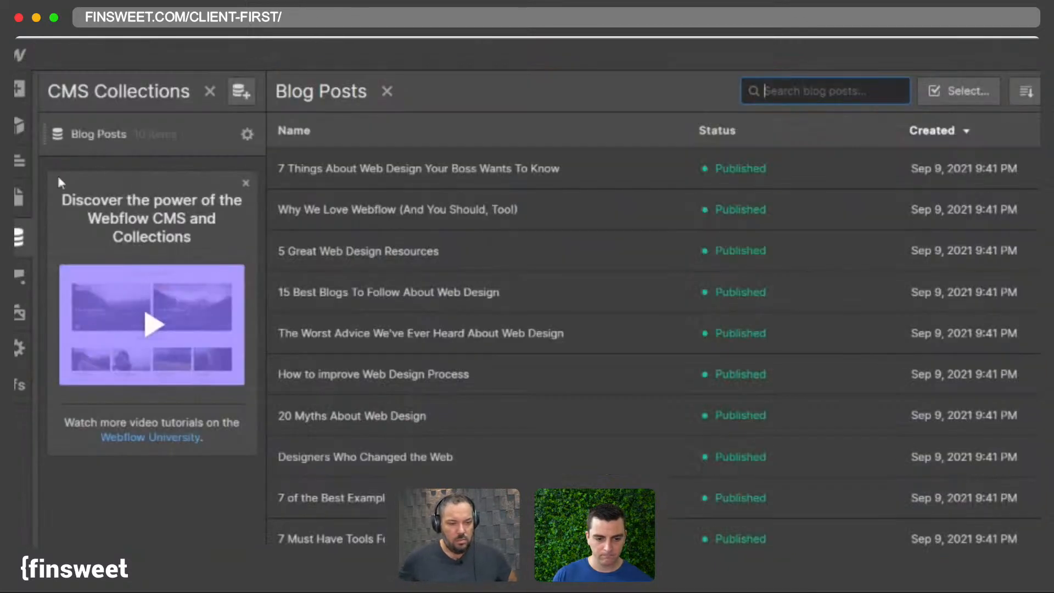
left_click(20, 237)
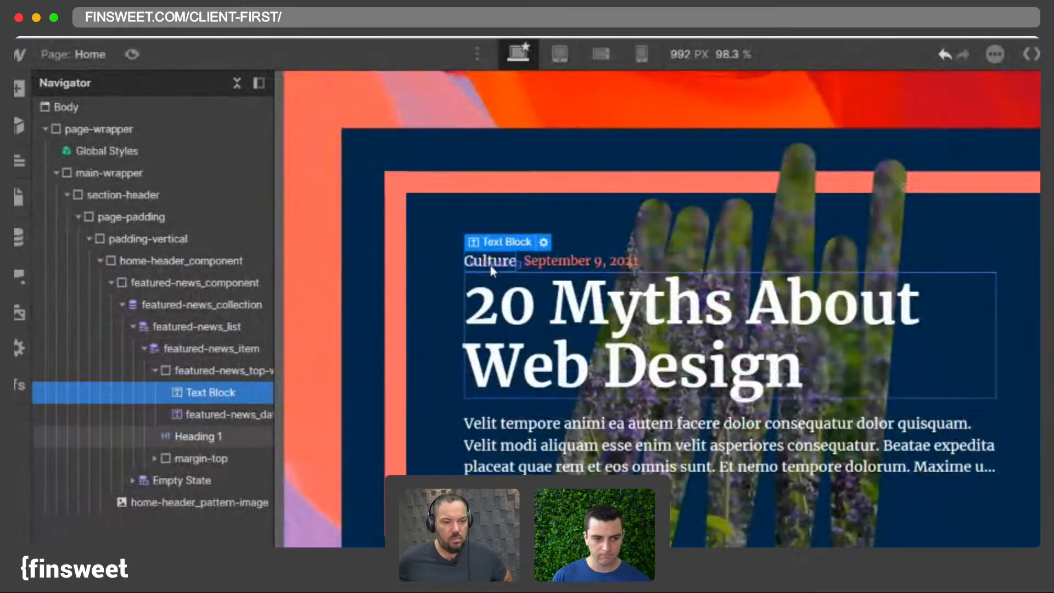
left_click(196, 378)
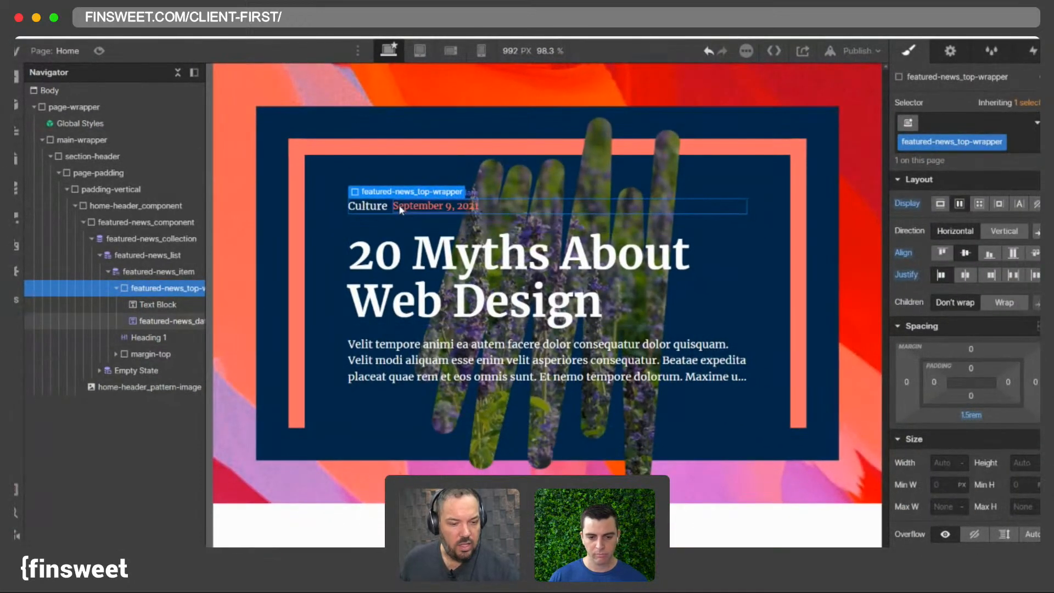
left_click(401, 209)
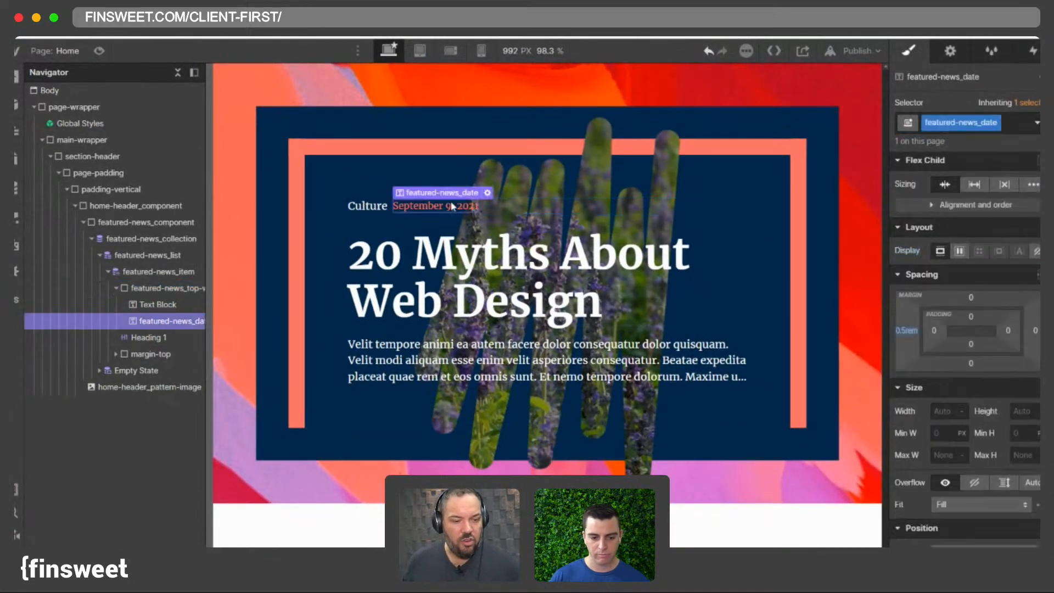
left_click(487, 192)
left_click(450, 296)
left_click(450, 297)
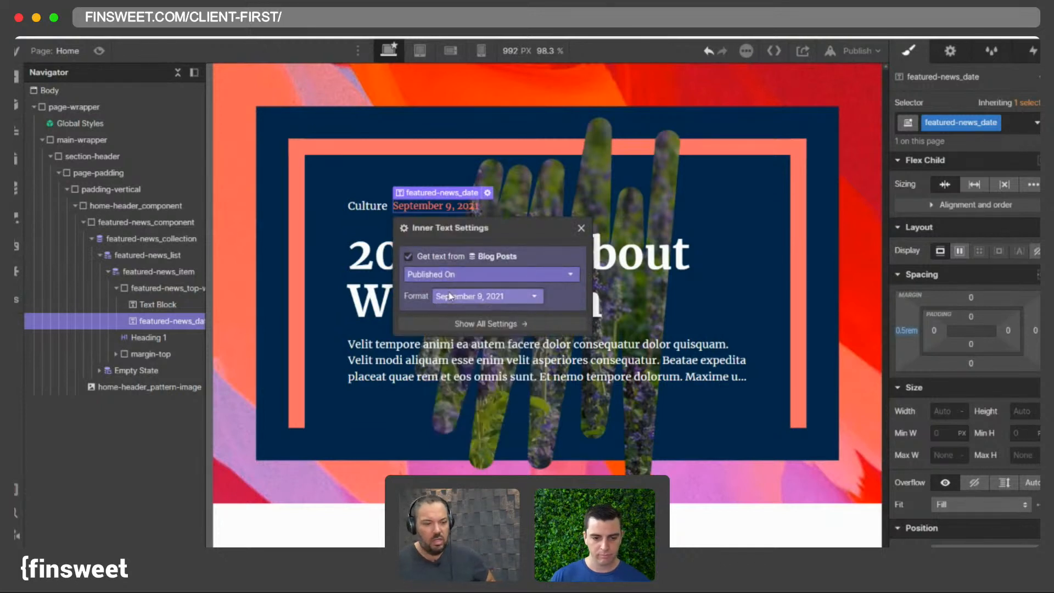
left_click(581, 228)
left_click(361, 212)
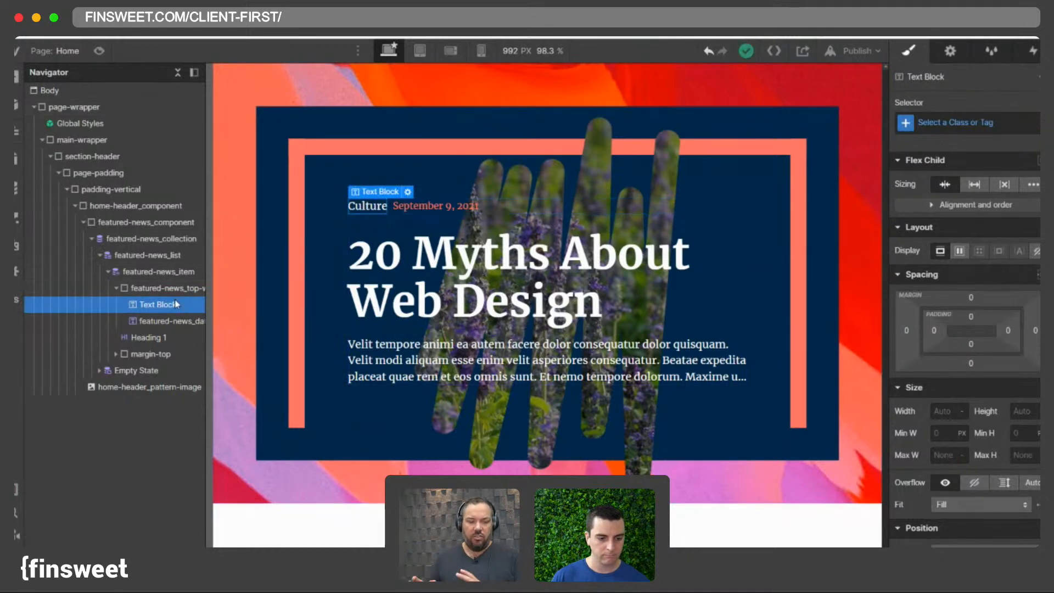
left_click(968, 119)
type("text")
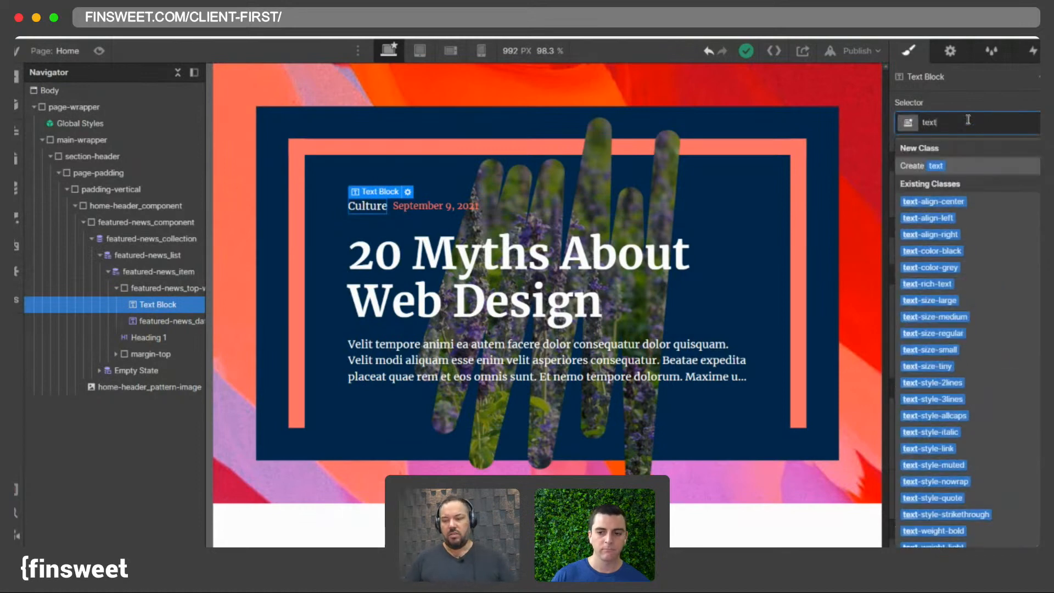
type("-sty")
triple_click(968, 119)
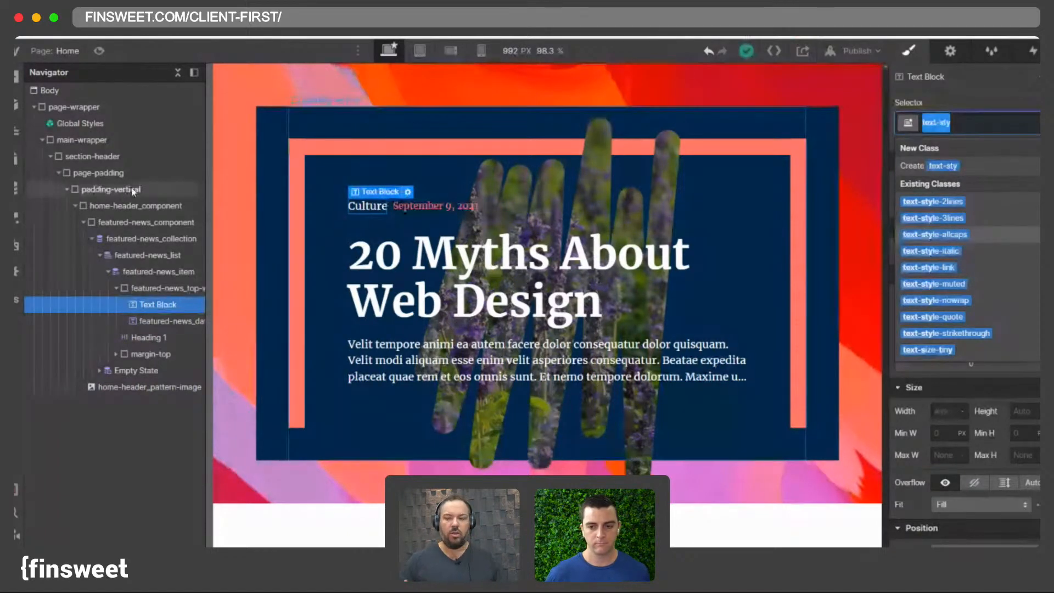
left_click(385, 248)
- Give the Culture text block a new class named featured-news_category, adapted from the date's class name
left_click(376, 211)
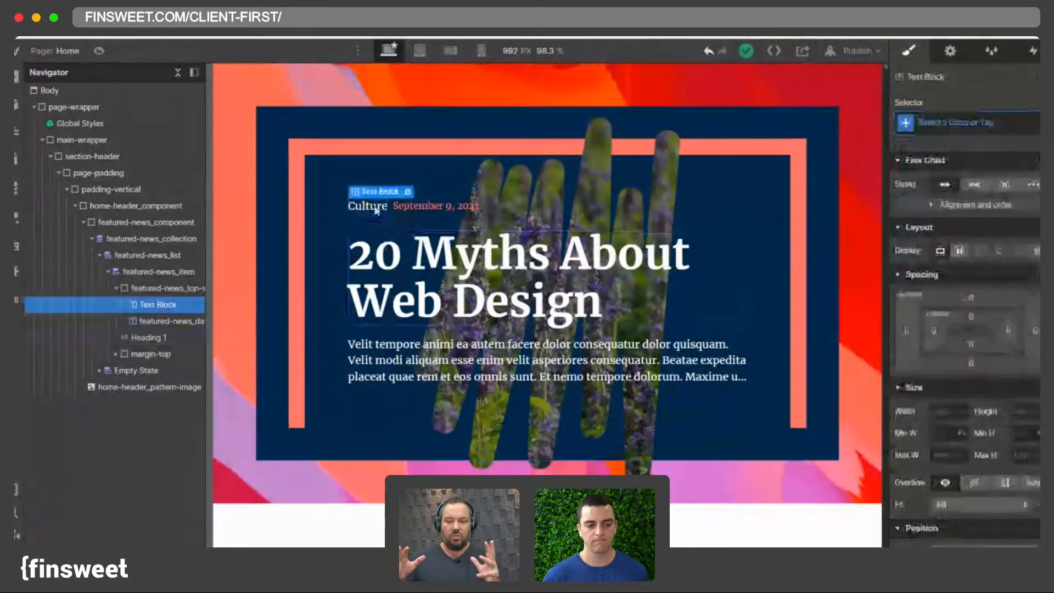
left_click(433, 206)
double_click(968, 124)
key("ctrl+c")
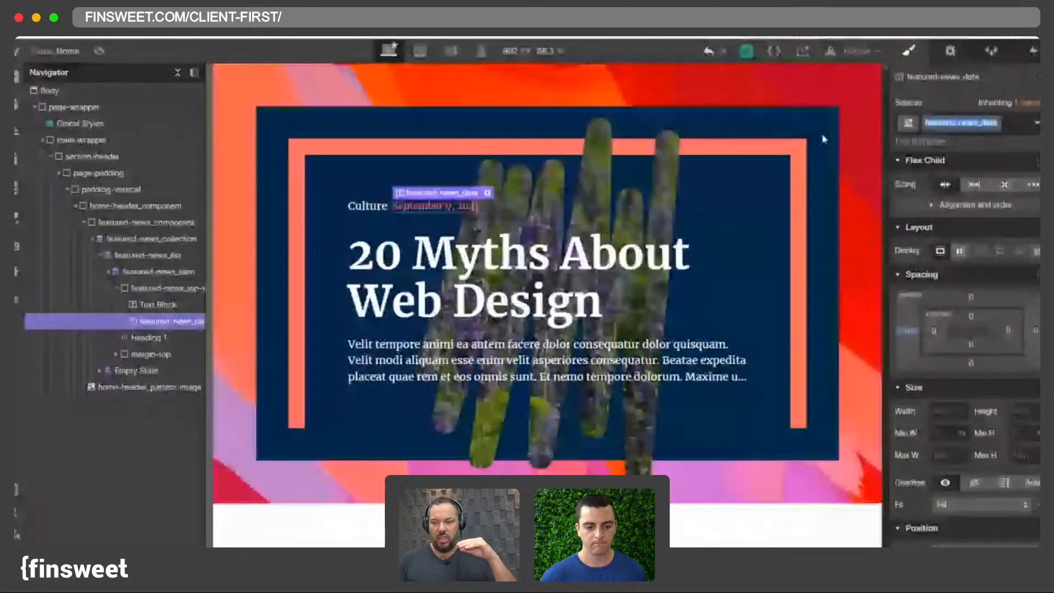
left_click(372, 207)
left_click(966, 123)
key("ctrl+v")
key("BackSpace")
key("BackSpace")
key("BackSpace")
key("BackSpace")
type("category")
key("Return")
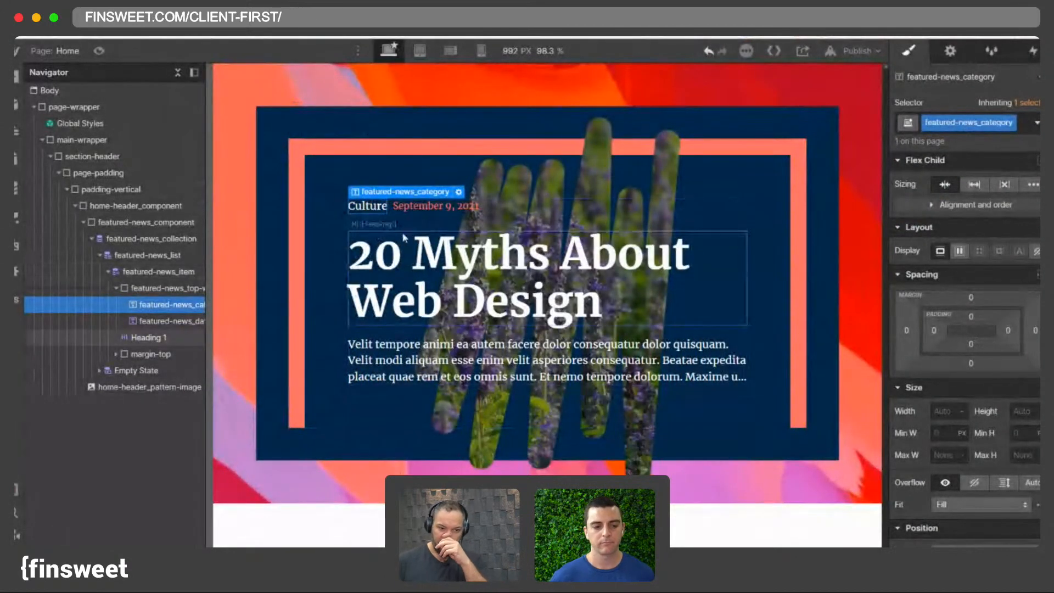
- Check the spacing of the featured-news_top-wrapper below the category and date
left_click(390, 210)
left_click(172, 304)
left_click(167, 288)
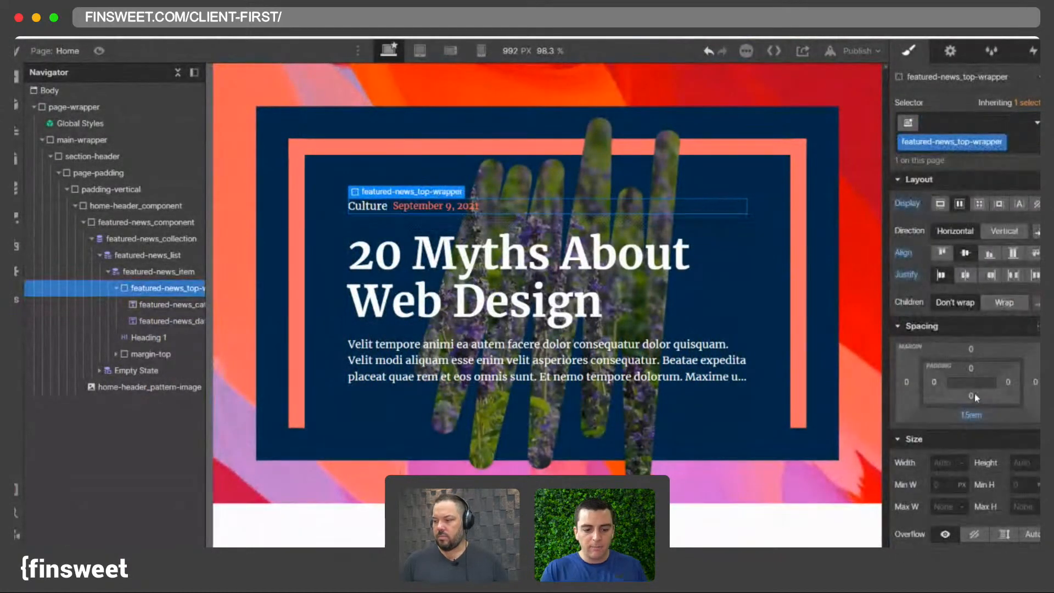
left_click(971, 415)
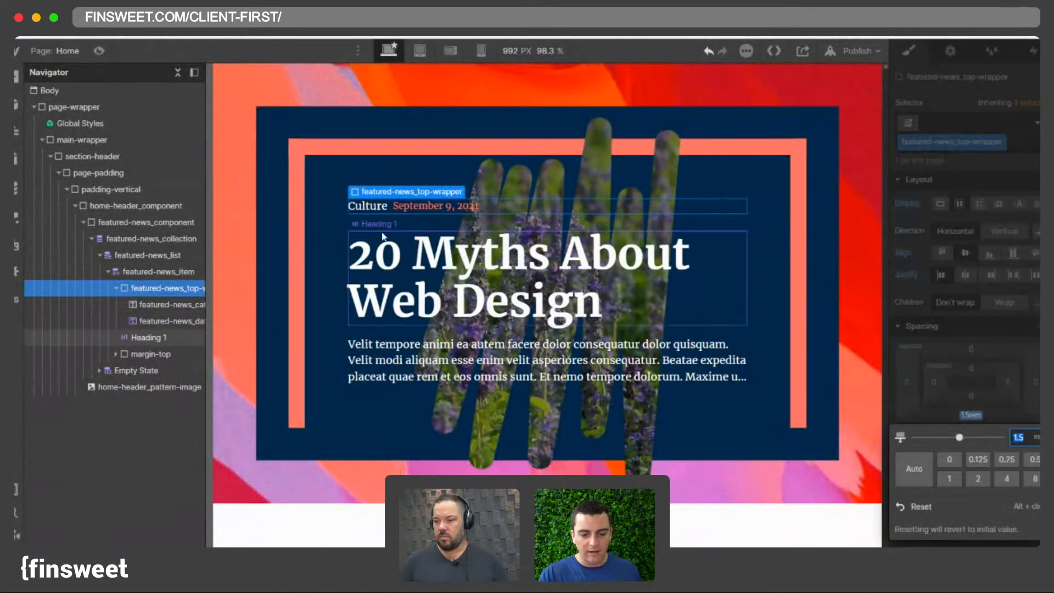
- Change the date's format to day plus short month, such as 9 Sep
left_click(431, 209)
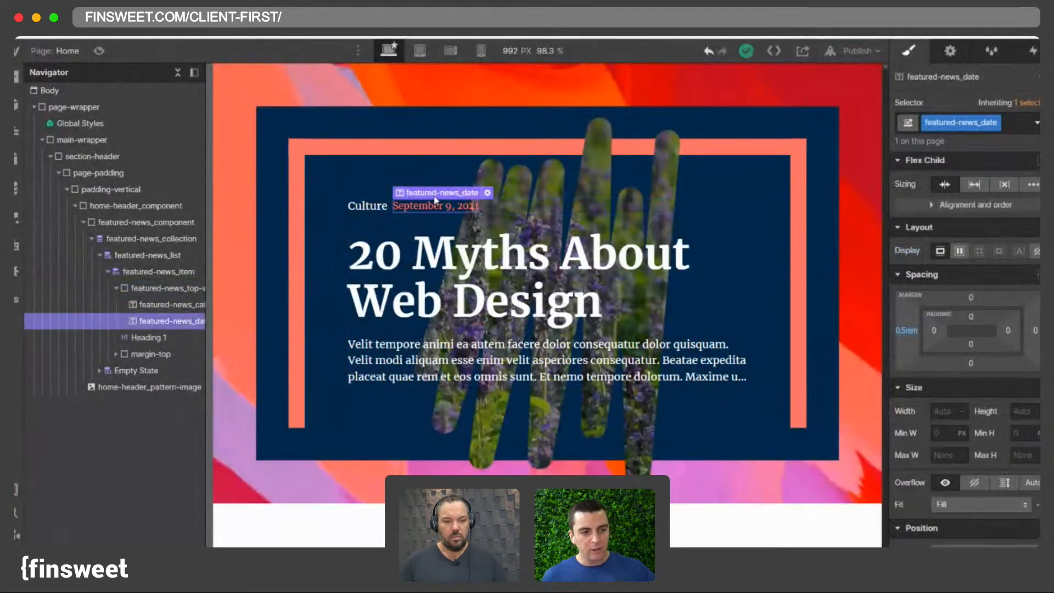
double_click(432, 209)
left_click(483, 296)
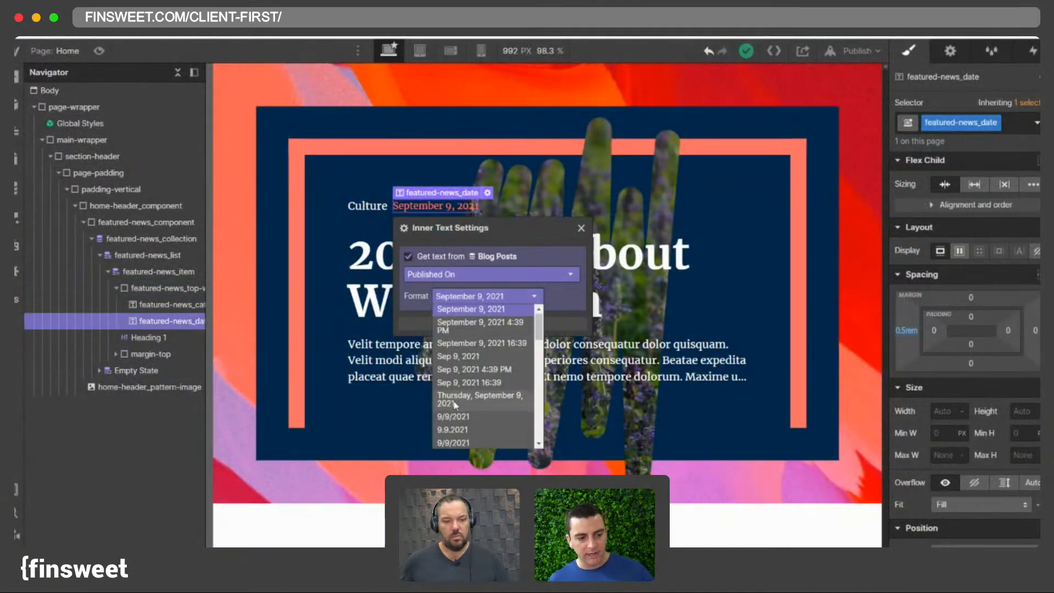
scroll(455, 391, "down", 6)
scroll(454, 404, "down", 10)
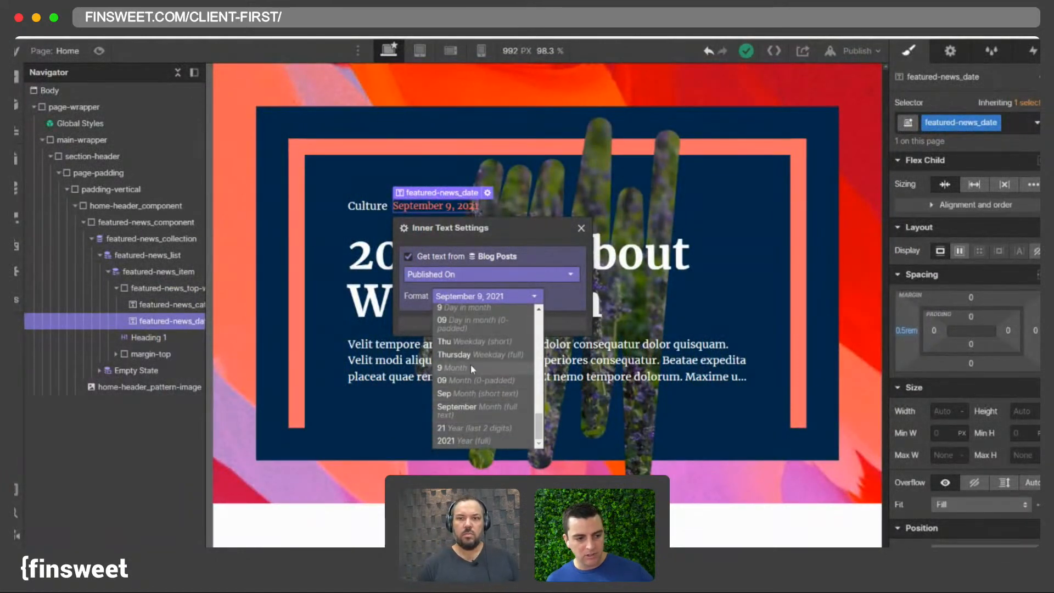
scroll(472, 412, "up", 3)
scroll(485, 410, "up", 5)
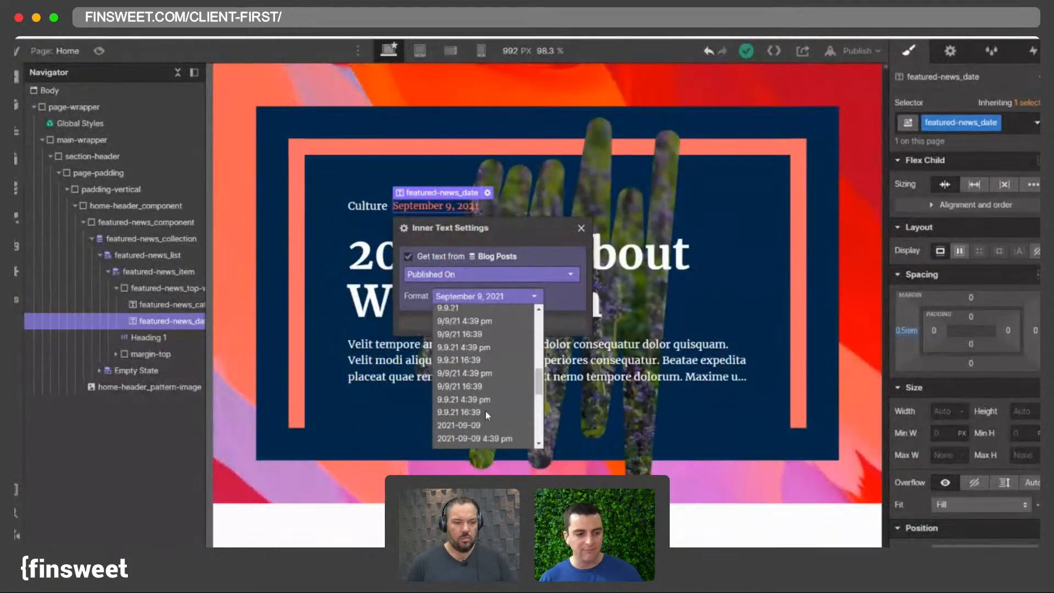
scroll(479, 409, "down", 5)
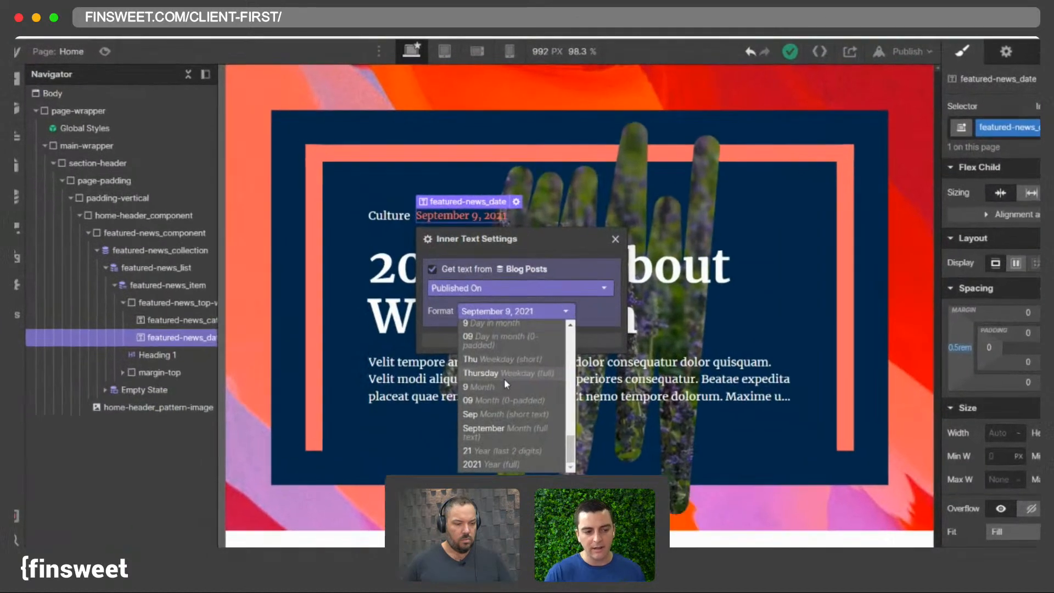
scroll(478, 365, "up", 5)
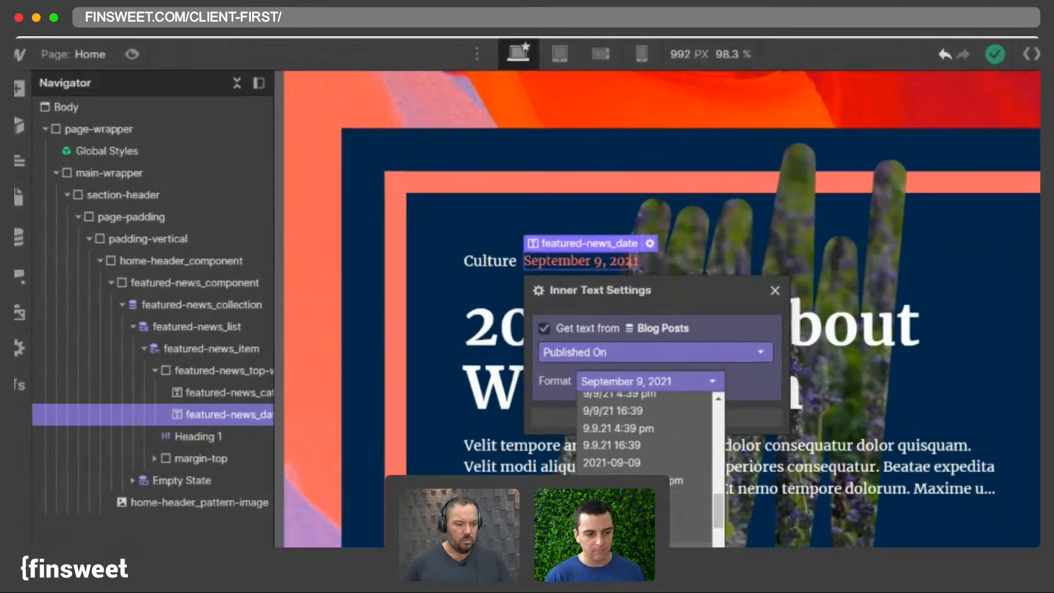
left_click(637, 499)
- Set the home-header_component's border width to 1.25
left_click(555, 180)
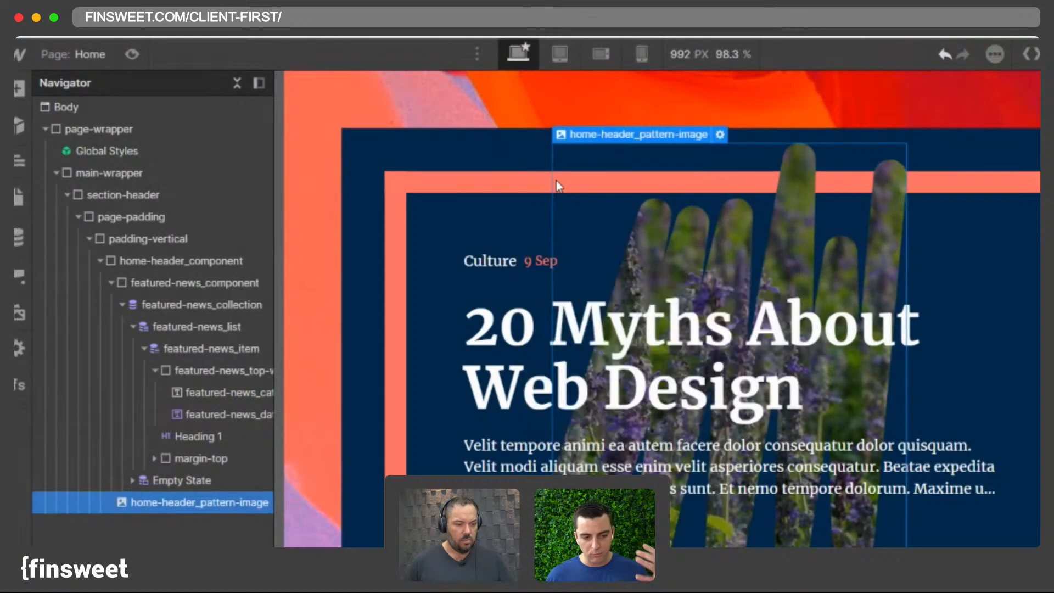
left_click(506, 174)
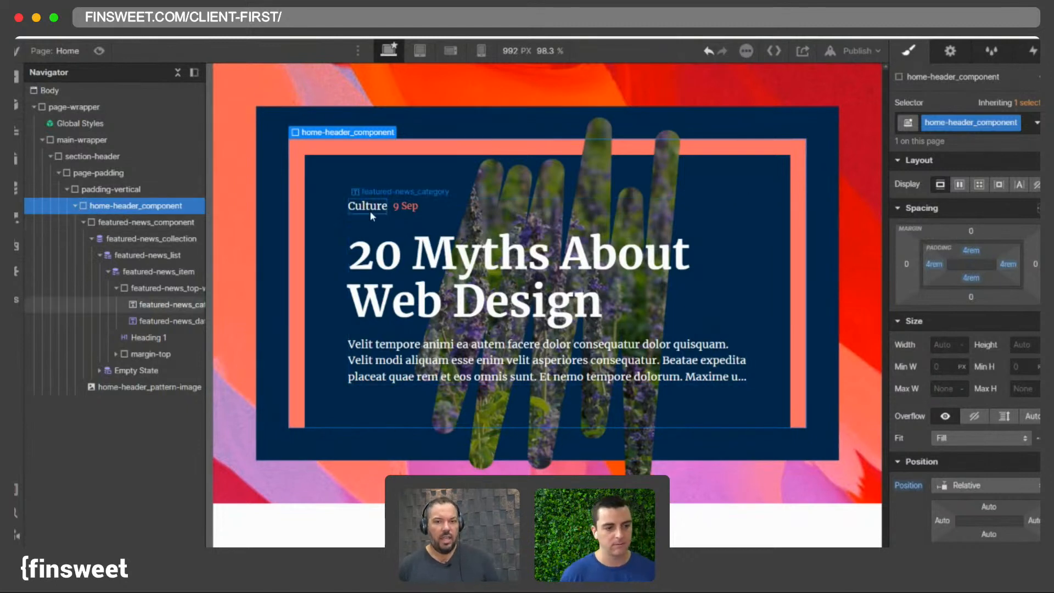
scroll(1012, 329, "down", 6)
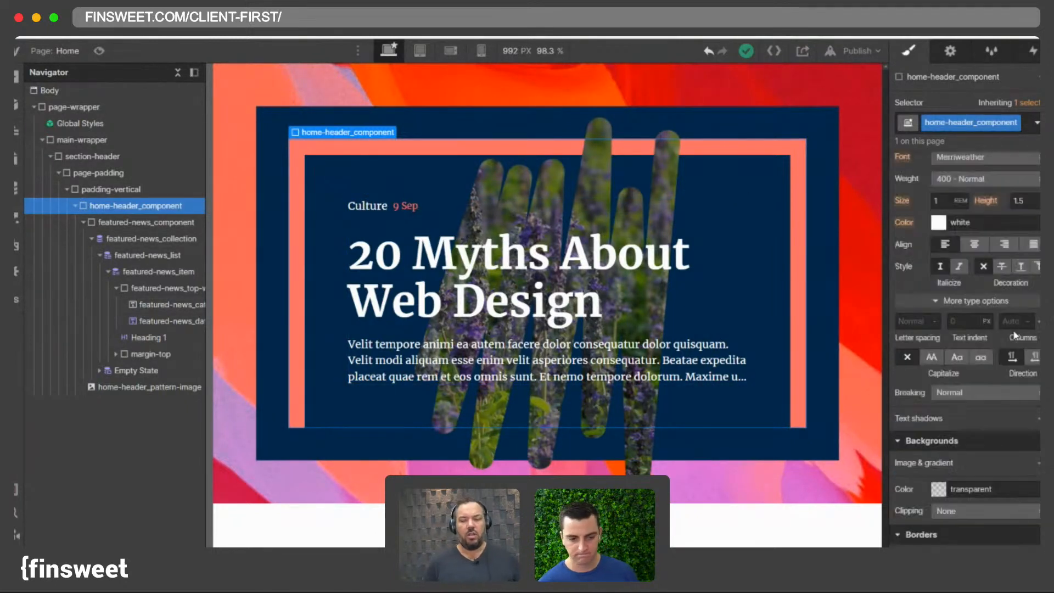
left_click(1011, 311)
left_click(1009, 333)
type("11")
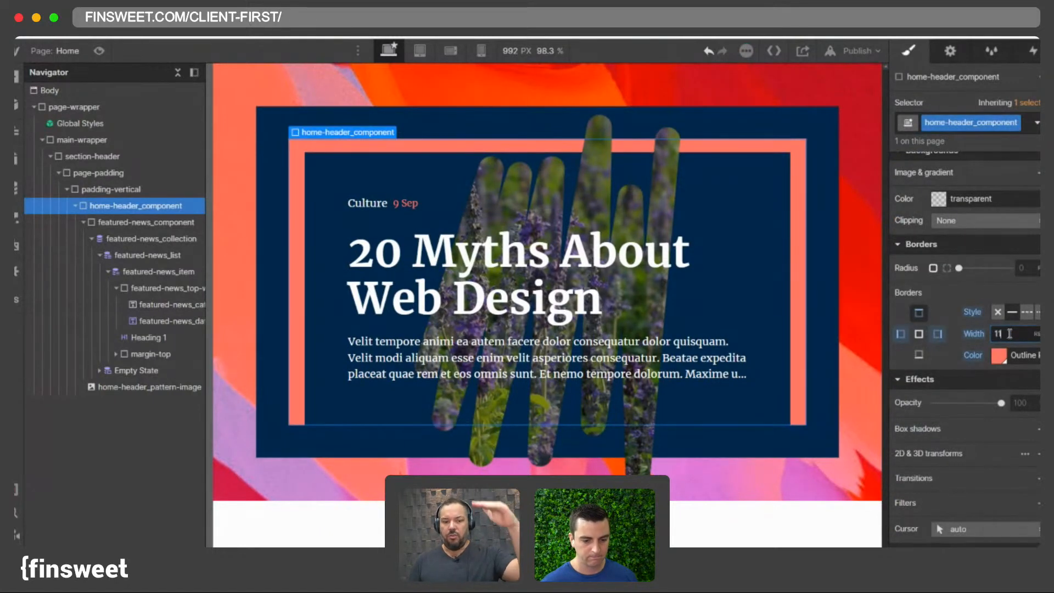
key("BackSpace")
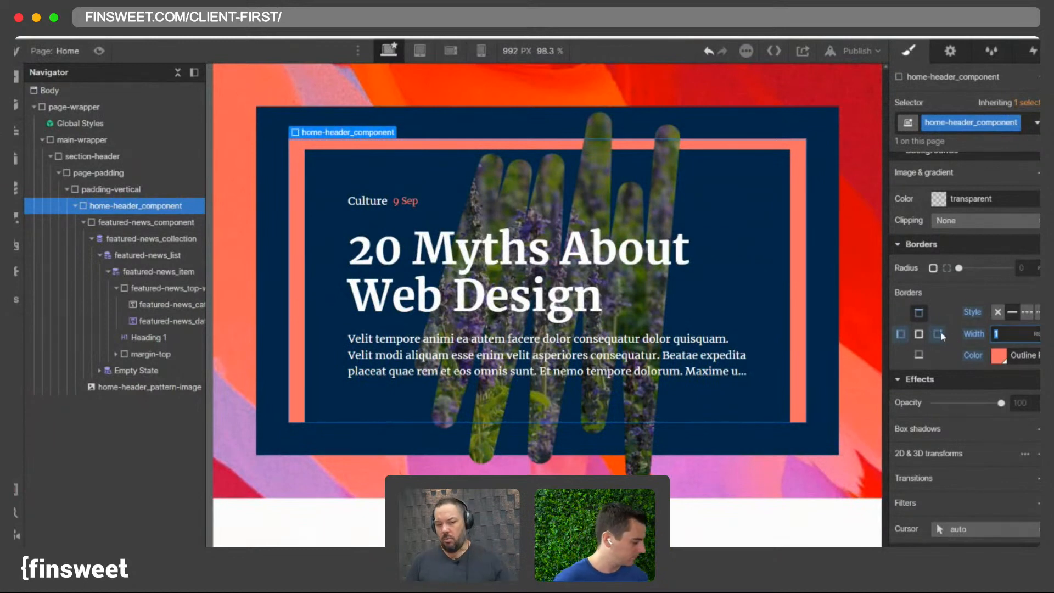
left_click(938, 334)
left_click(900, 334)
left_click(1019, 337)
type("1.25")
left_click(938, 335)
left_click(1001, 338)
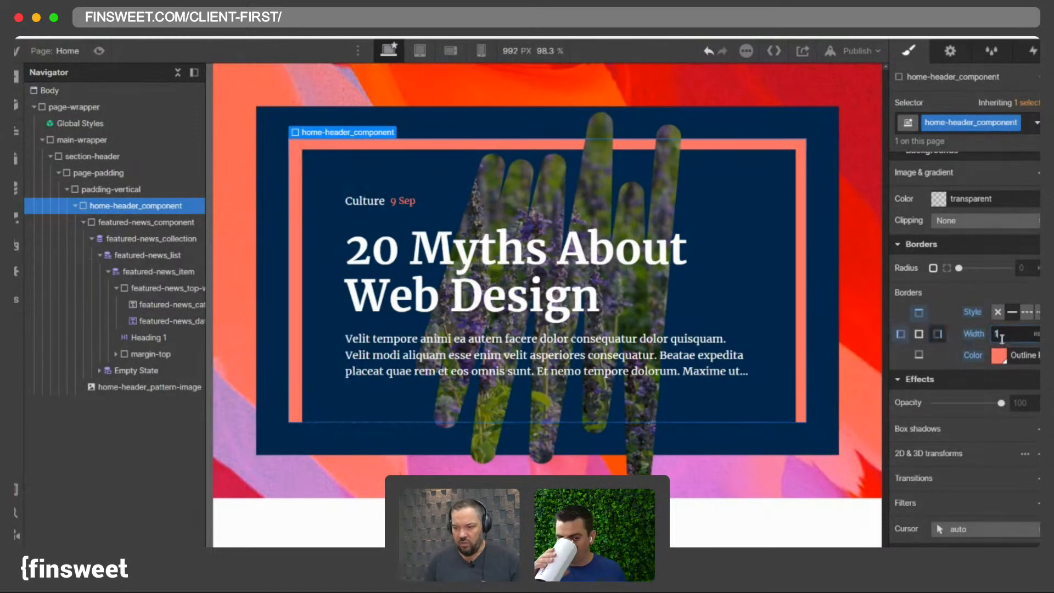
type(".25")
key("Return")
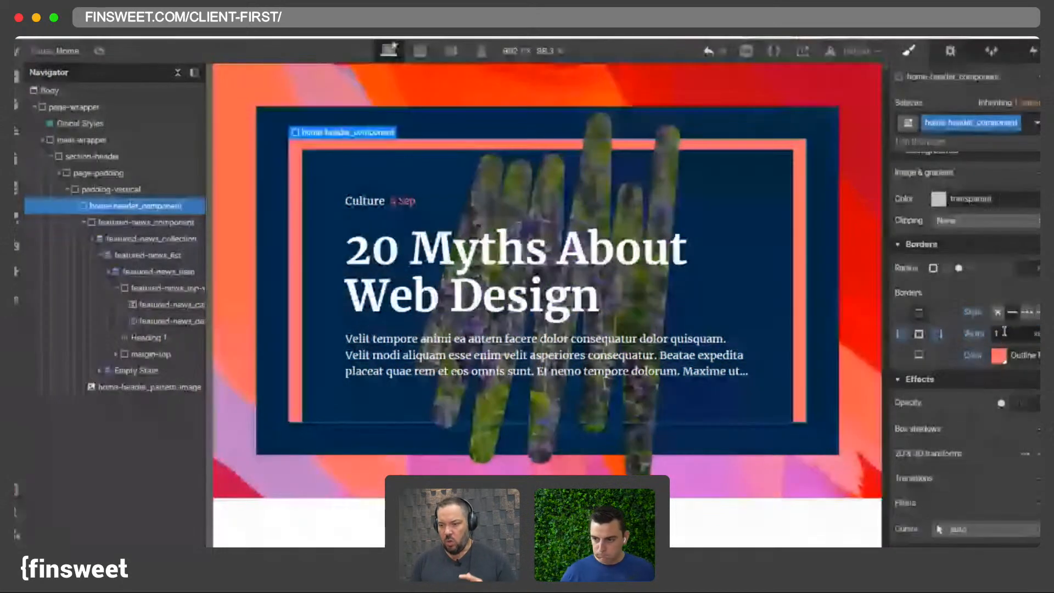
type("5")
key("Return")
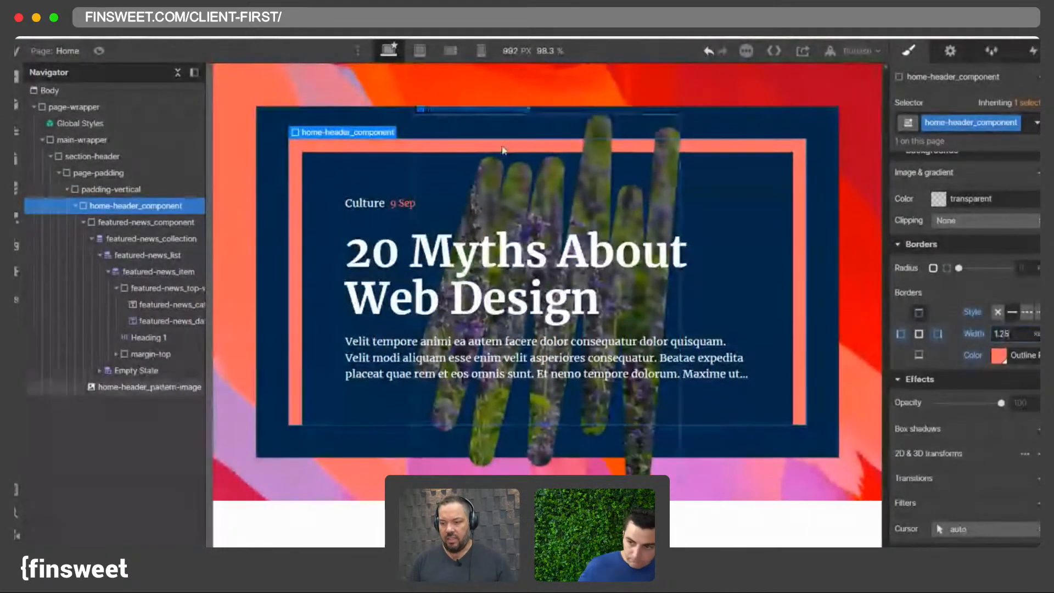
- Inspect the Global Styles symbol and the summary paragraph's settings
left_click(446, 119)
left_click(552, 242)
left_click(567, 188)
left_click(576, 356)
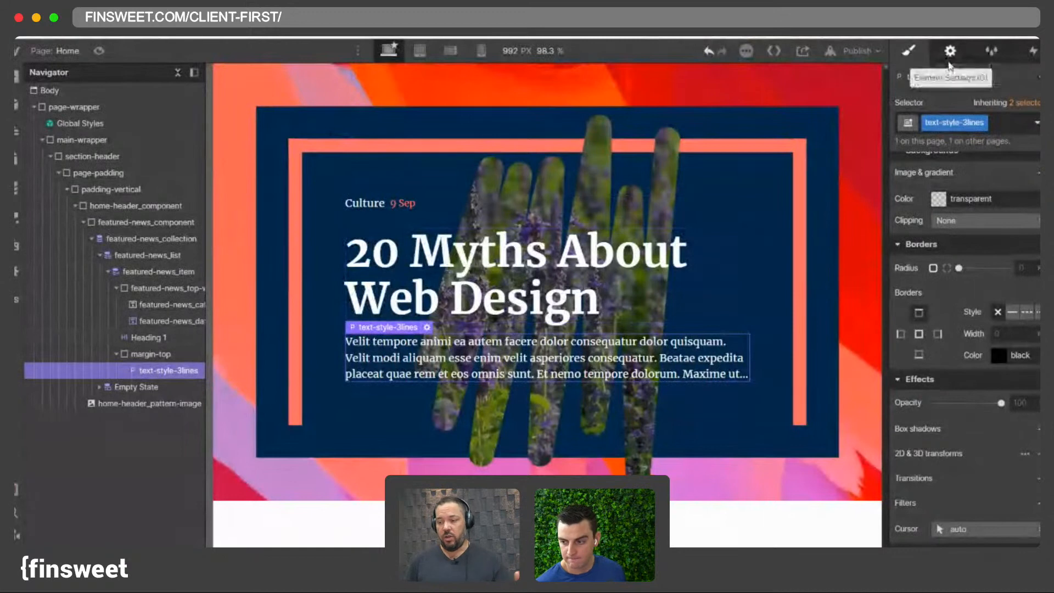
left_click(88, 124)
double_click(90, 124)
left_click(953, 50)
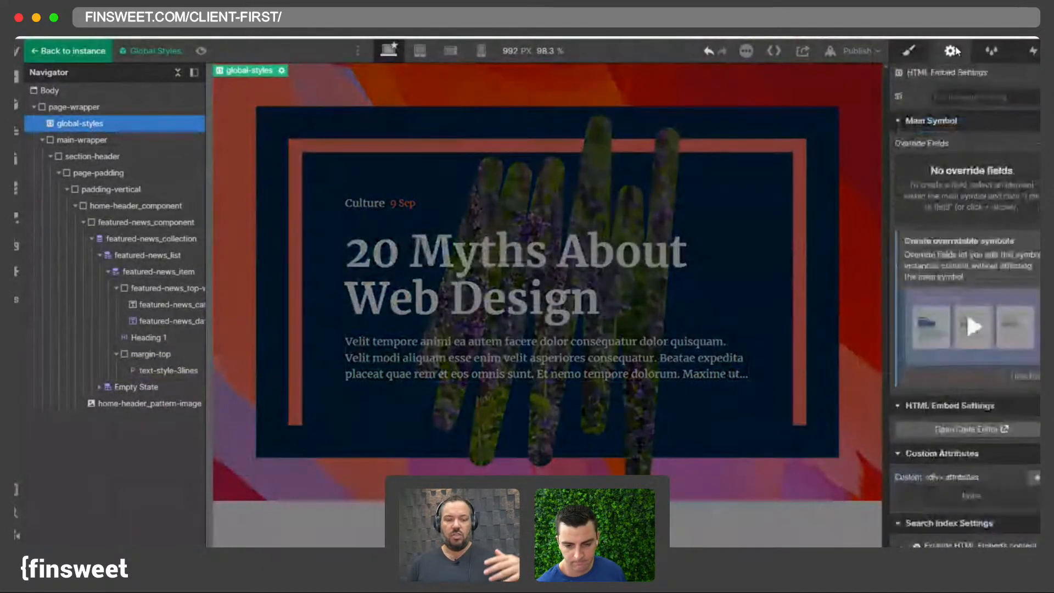
left_click(537, 378)
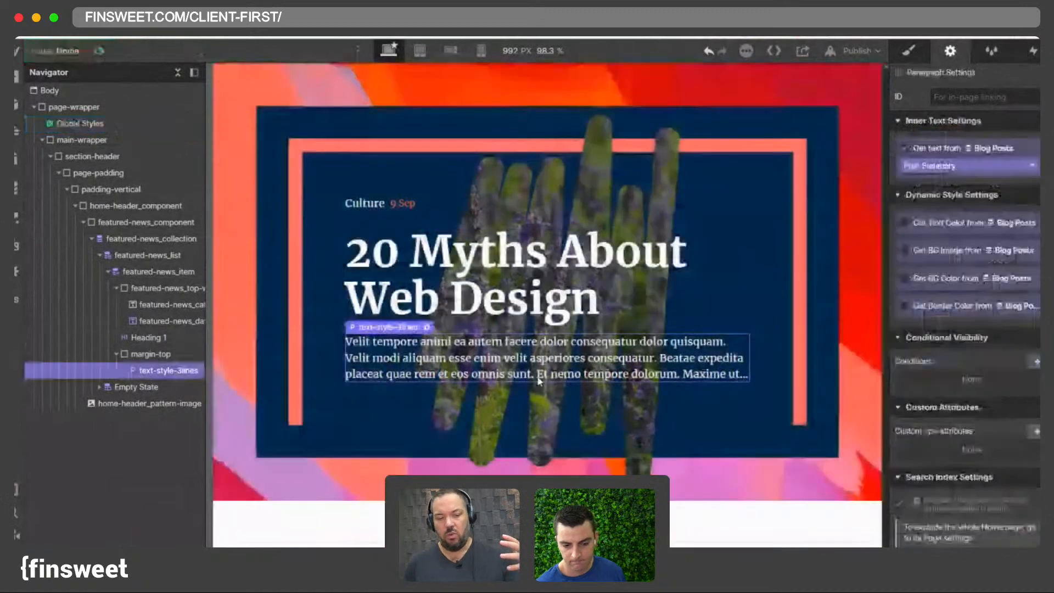
- Inspect the heading's and summary paragraph's settings and styles and the element hierarchy in the navigator
left_click(510, 296)
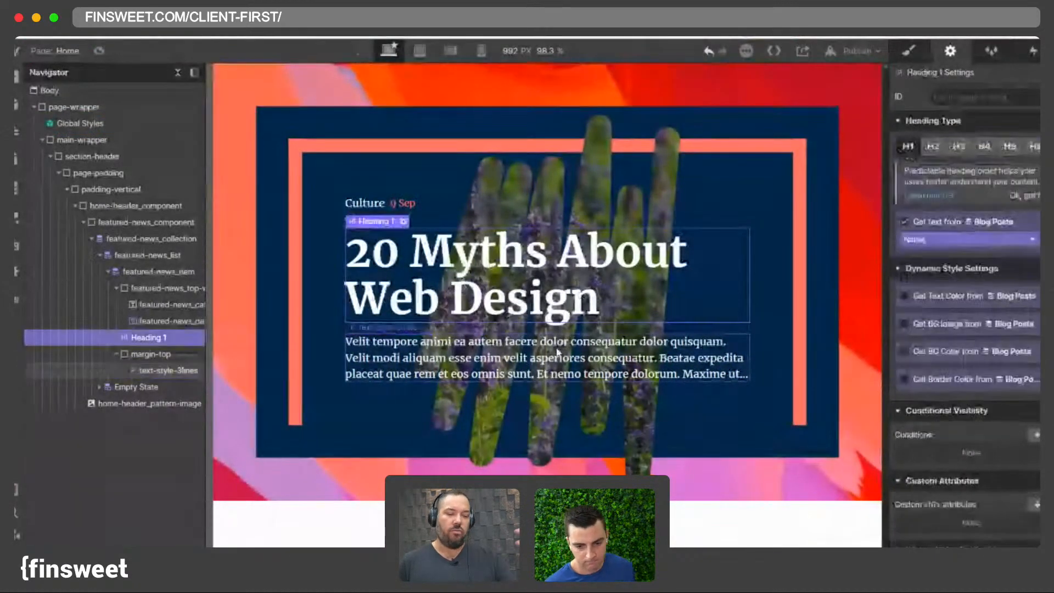
left_click(548, 301)
left_click(540, 352)
left_click(532, 295)
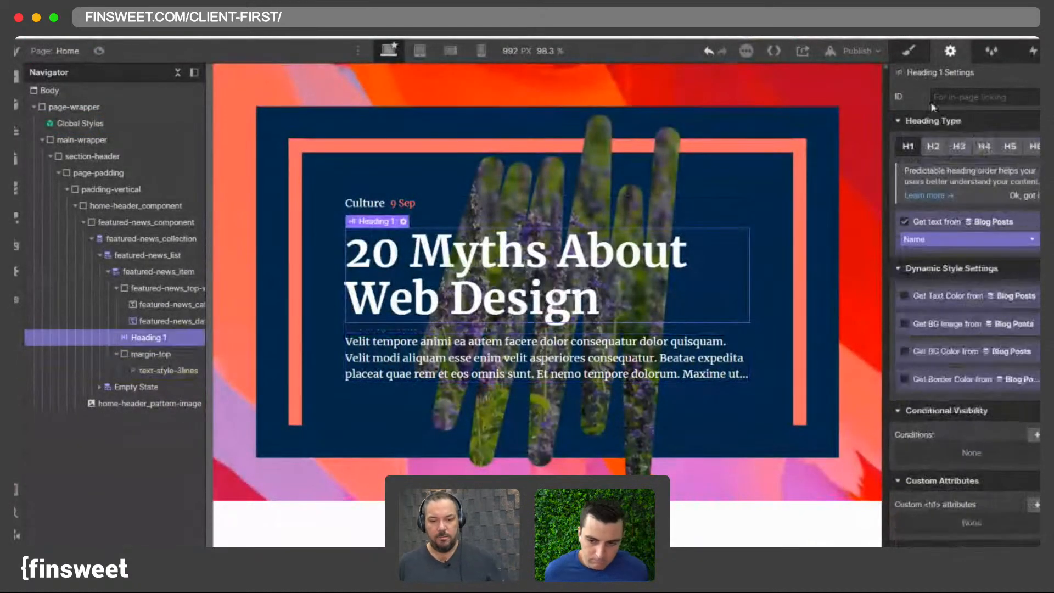
left_click(908, 50)
left_click(165, 370)
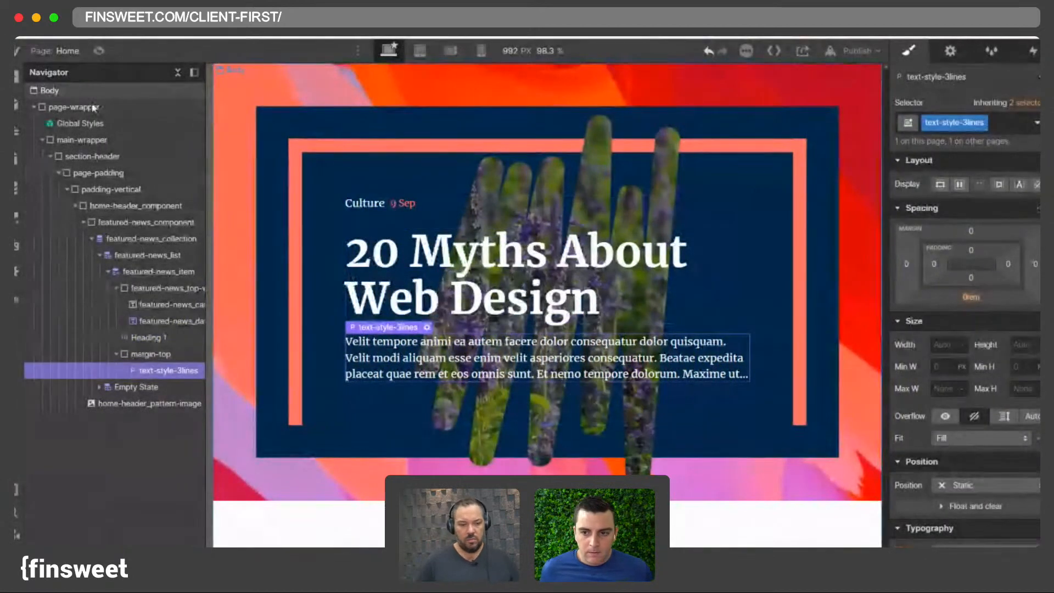
left_click(73, 125)
left_click(40, 140)
left_click(51, 156)
left_click(55, 157)
left_click(58, 173)
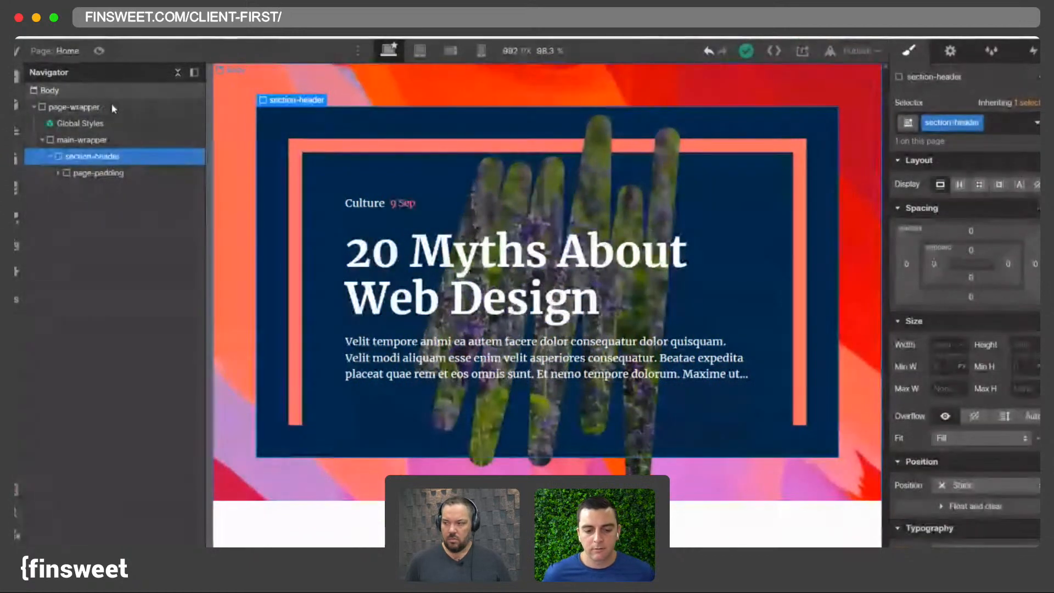
left_click(58, 173)
left_click(66, 190)
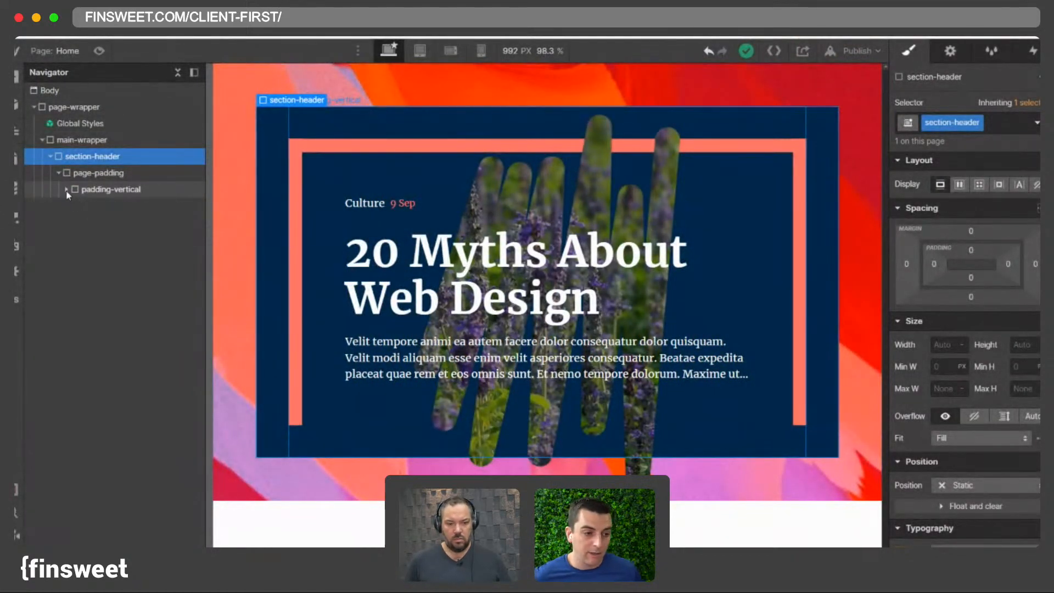
left_click(66, 189)
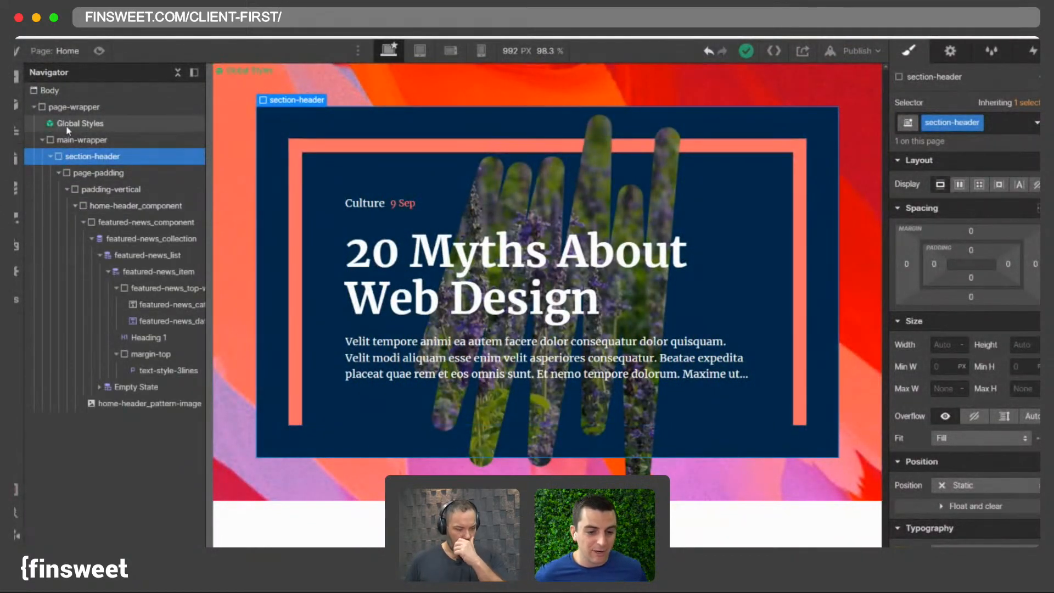
left_click(415, 358)
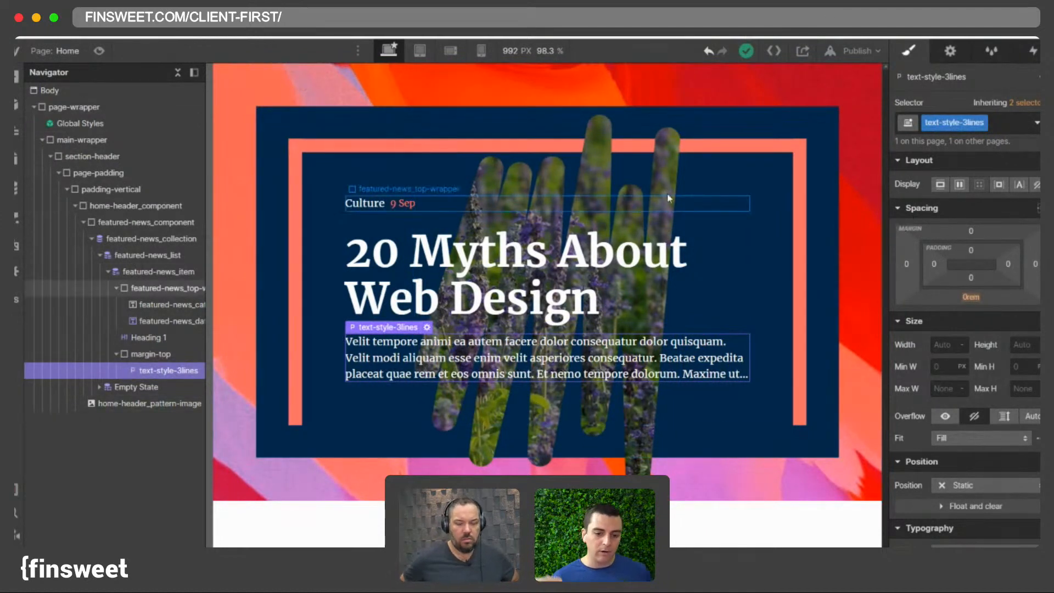
- Open the Finsweet Class Adder tool in a new browser tab and check its trigger options
key("ctrl+t")
type("clas")
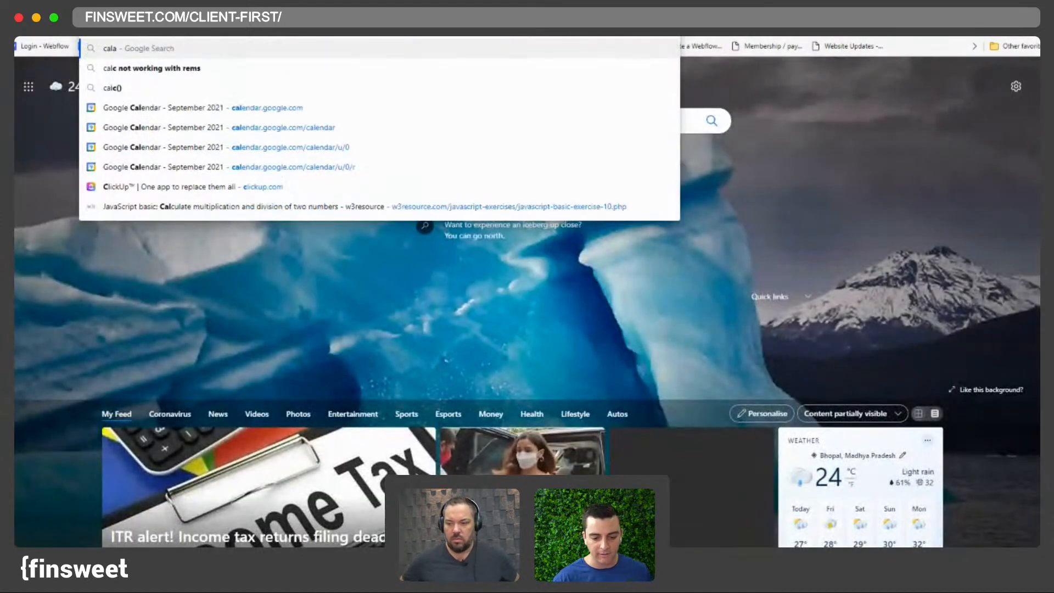
type("s")
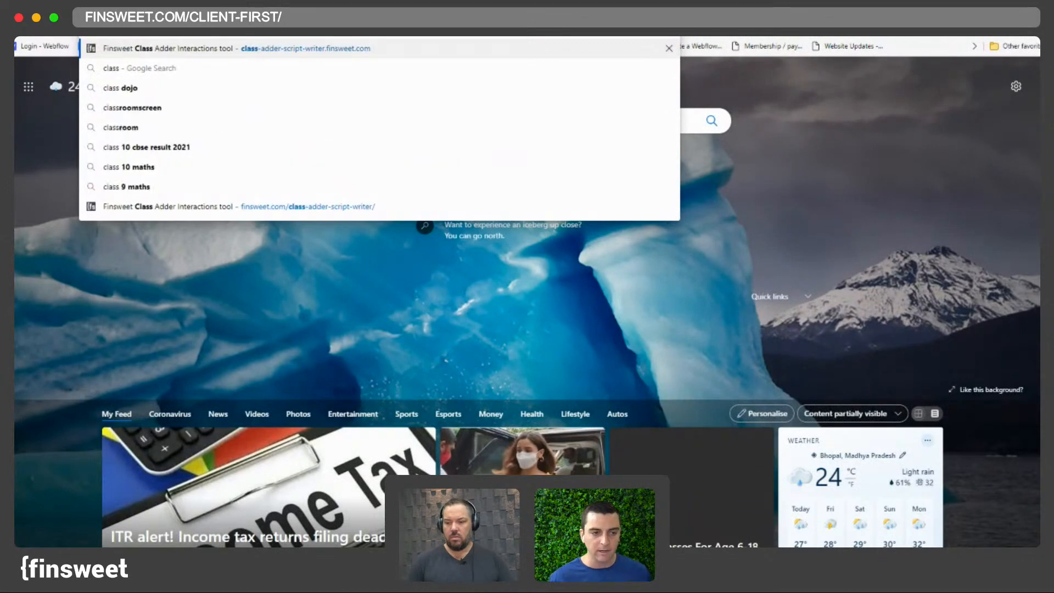
left_click(180, 49)
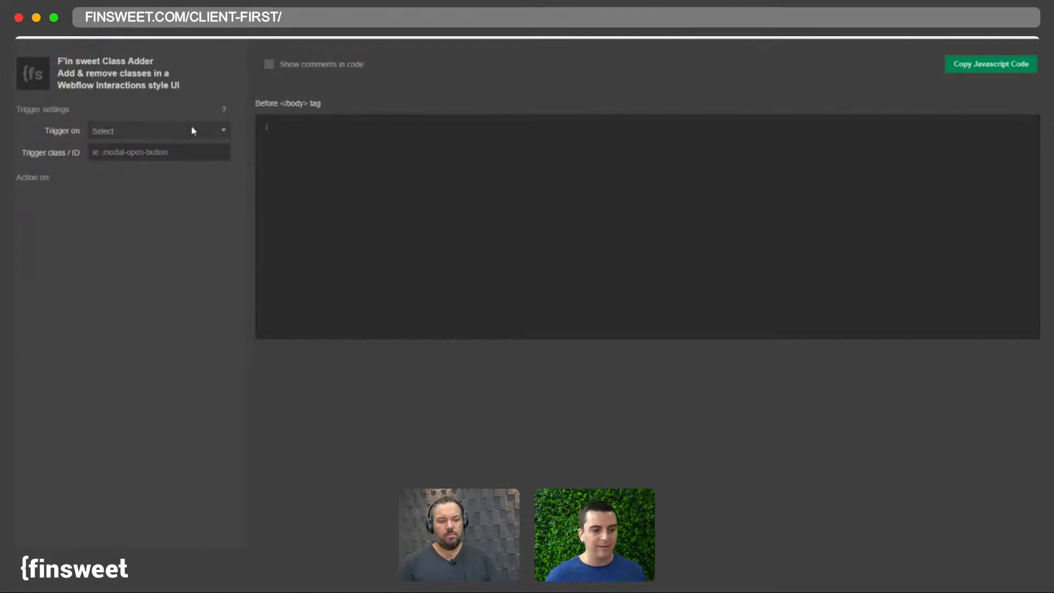
left_click(143, 130)
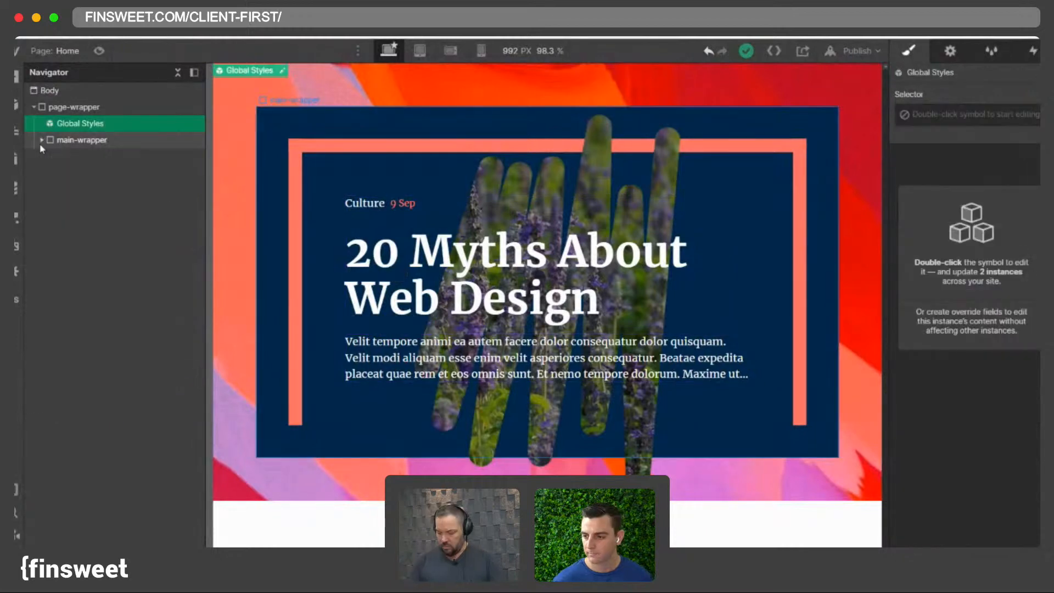
- Enter the Global Styles symbol and open its embed code editor
left_click(41, 141)
left_click(42, 141)
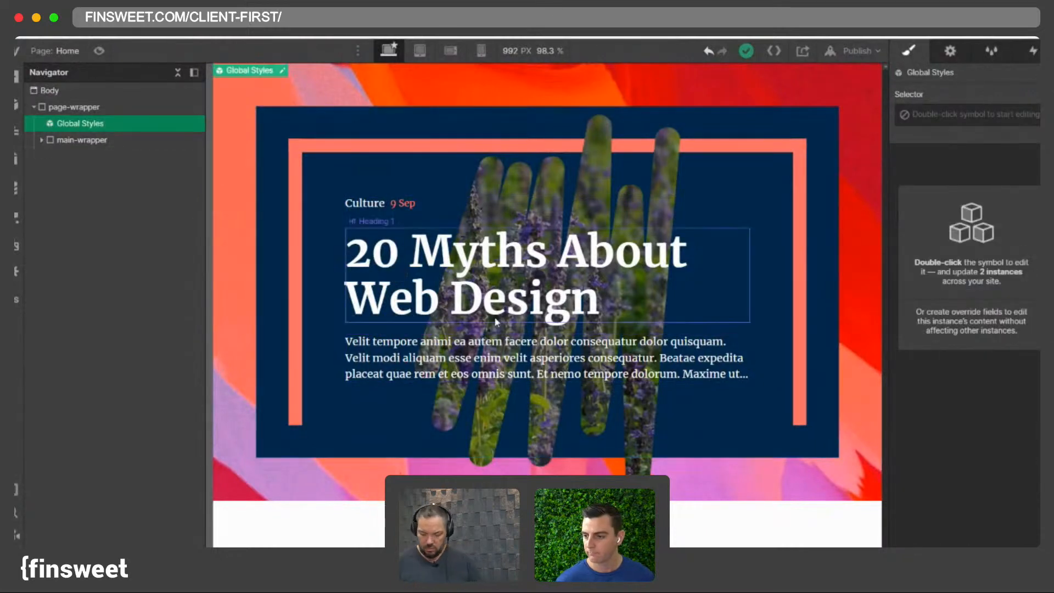
left_click(469, 377)
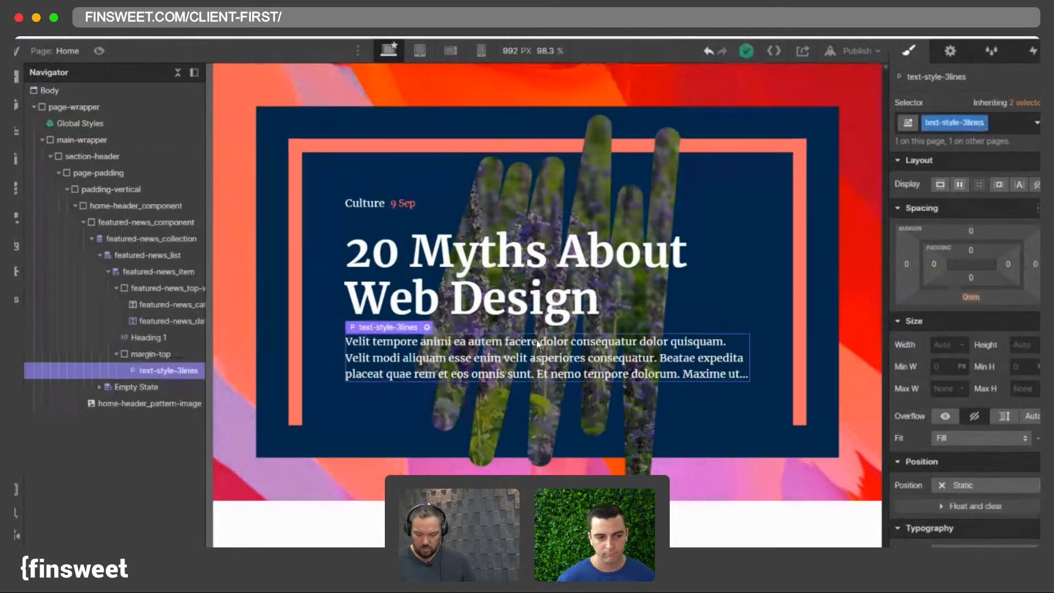
double_click(82, 124)
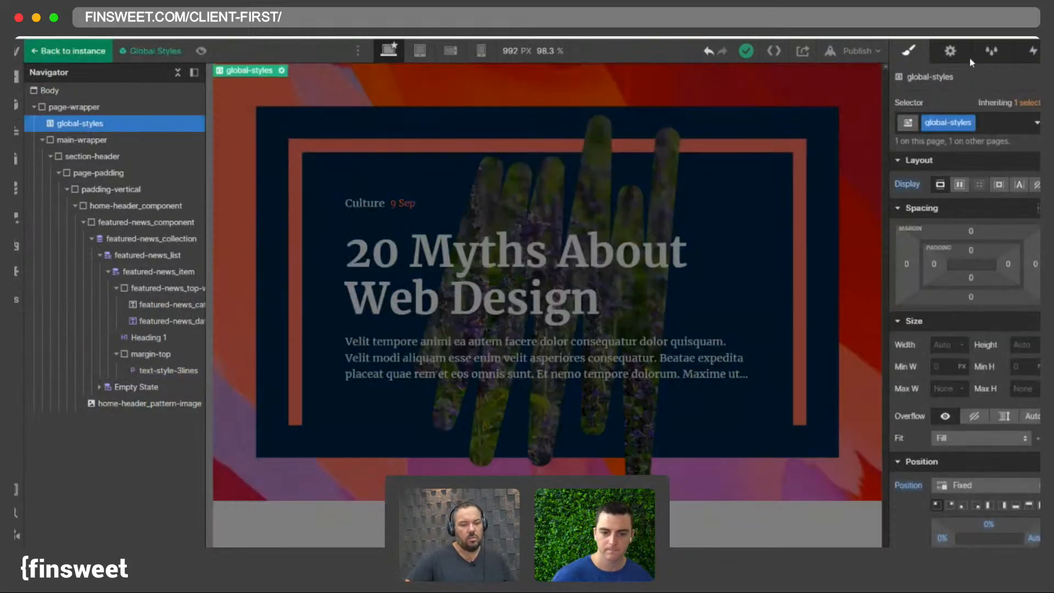
left_click(950, 51)
left_click(971, 428)
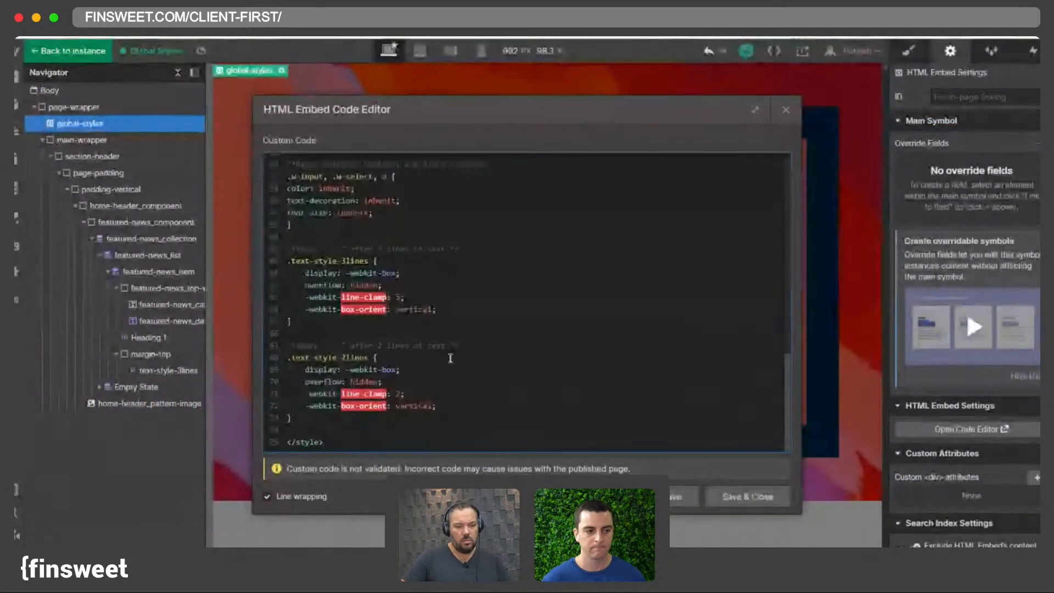
- Delete the overflow: hidden line from the .text-style-2lines rule and save the code
left_click_drag(447, 406, 306, 402)
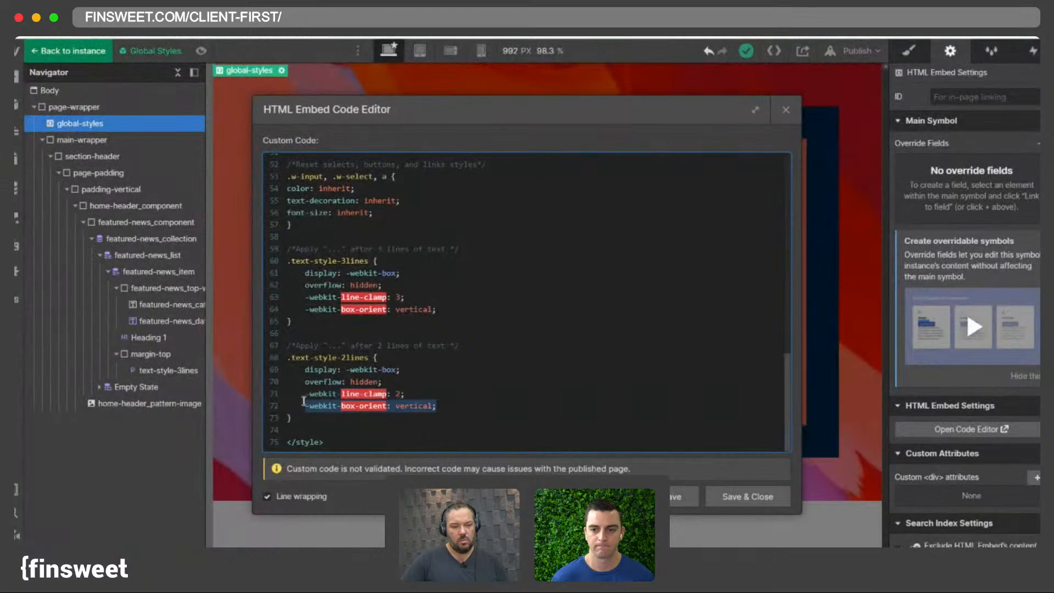
left_click(307, 396)
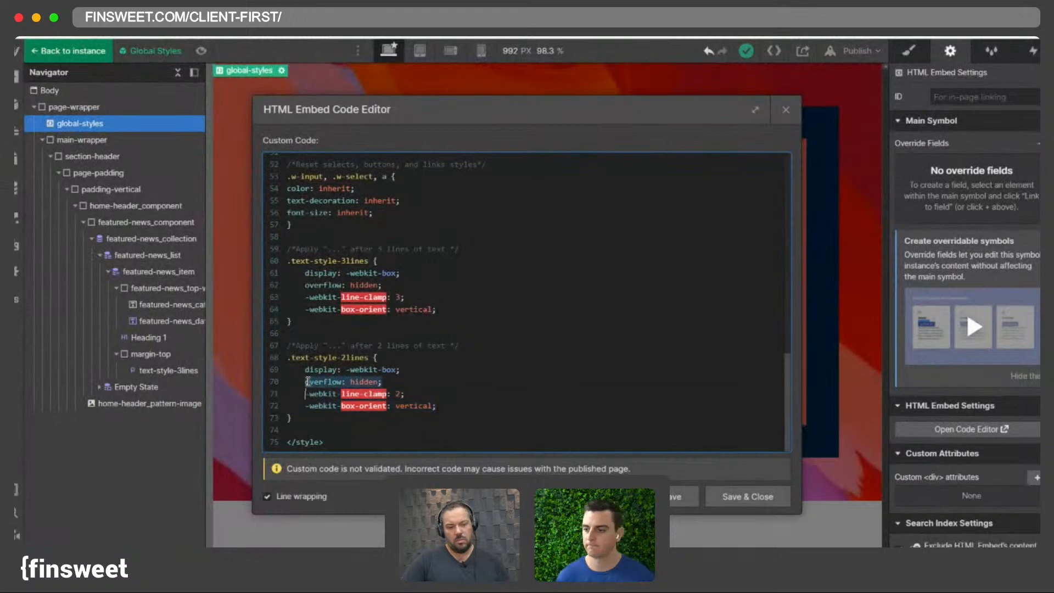
left_click(308, 382)
left_click_drag(308, 382, 383, 382)
left_click(307, 383)
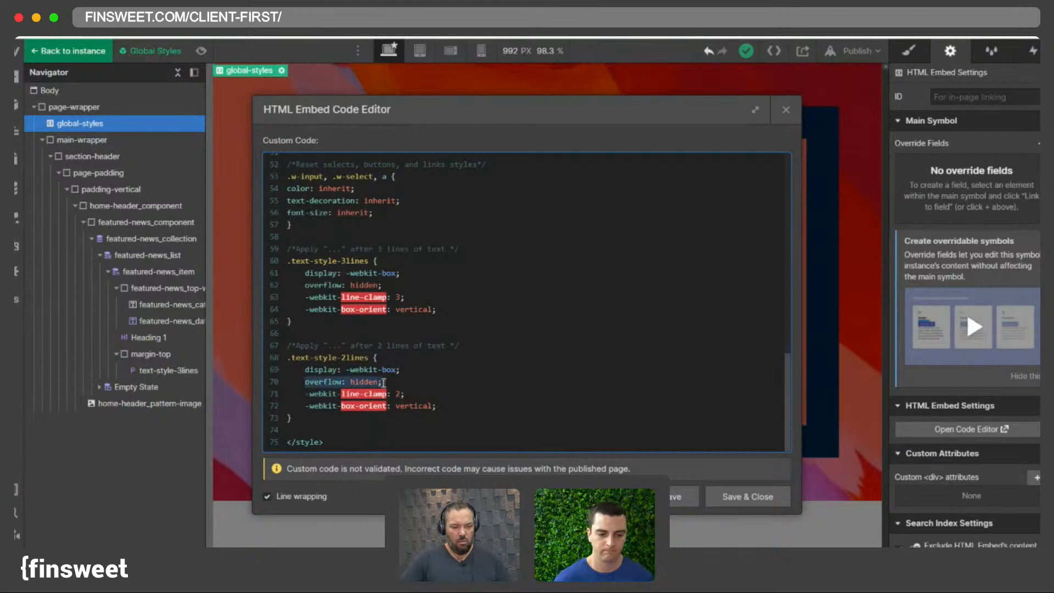
left_click(382, 382)
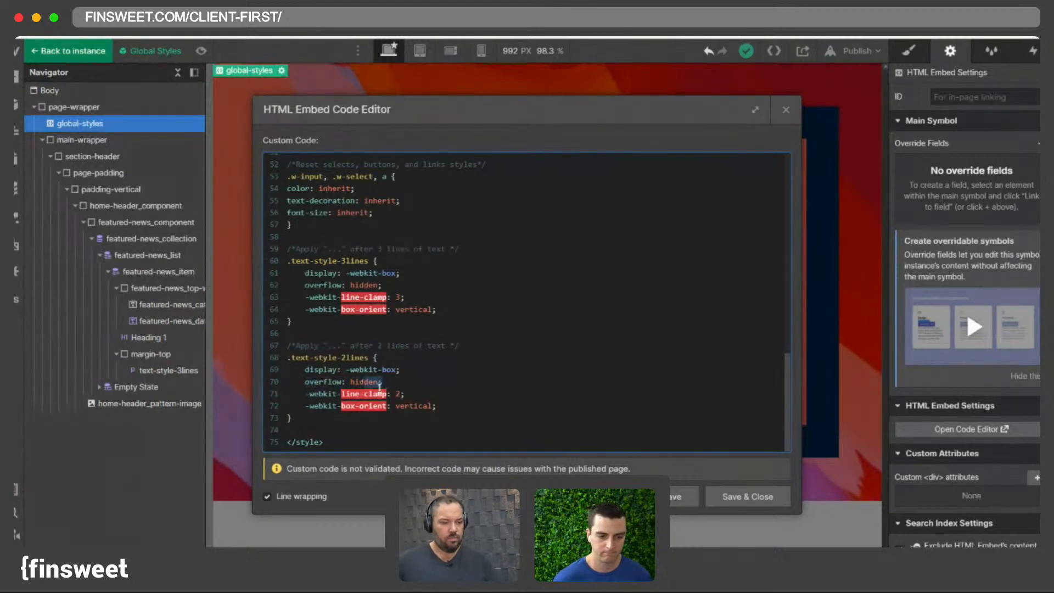
left_click_drag(386, 382, 314, 386)
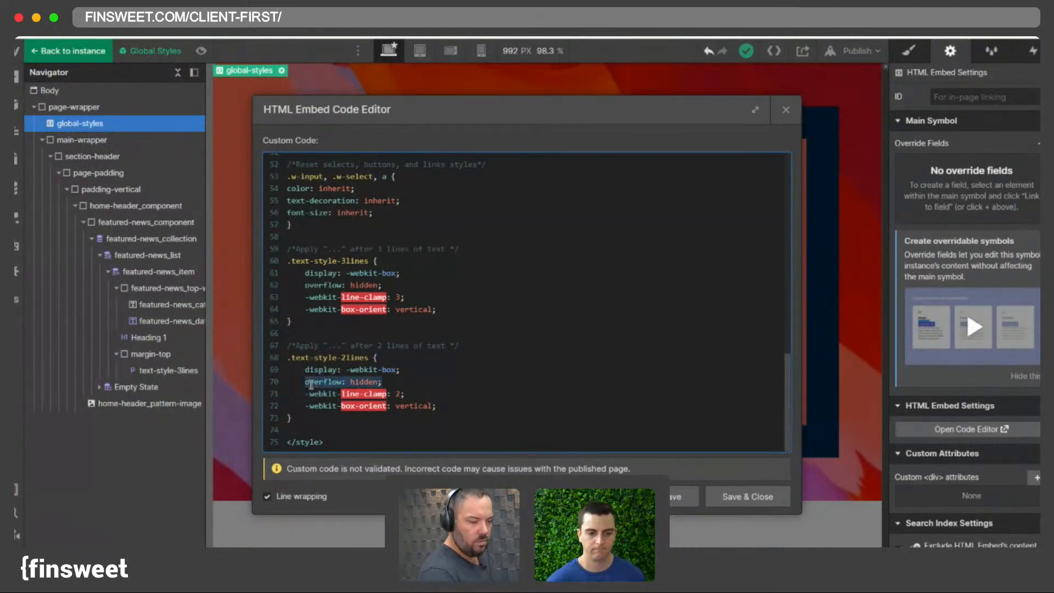
key("BackSpace")
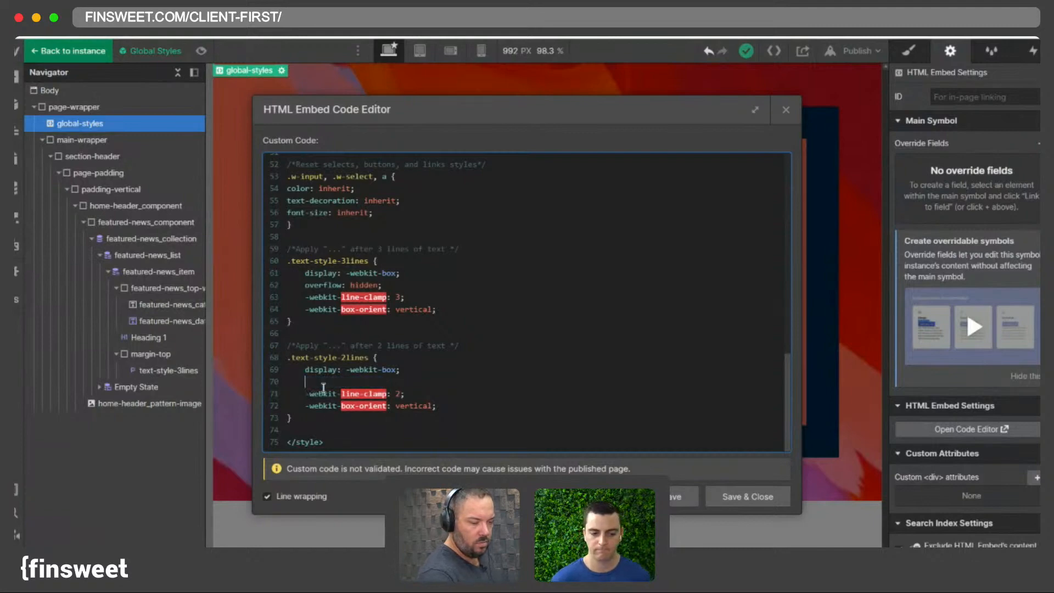
left_click(785, 493)
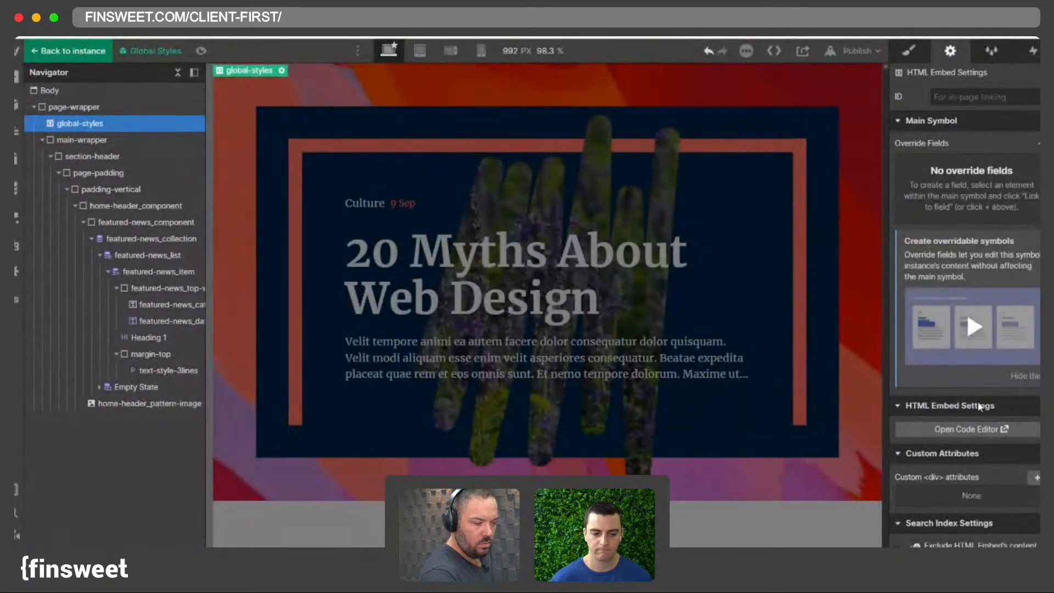
- Delete the display: -webkit-box line from the .text-style-2lines rule
left_click(969, 429)
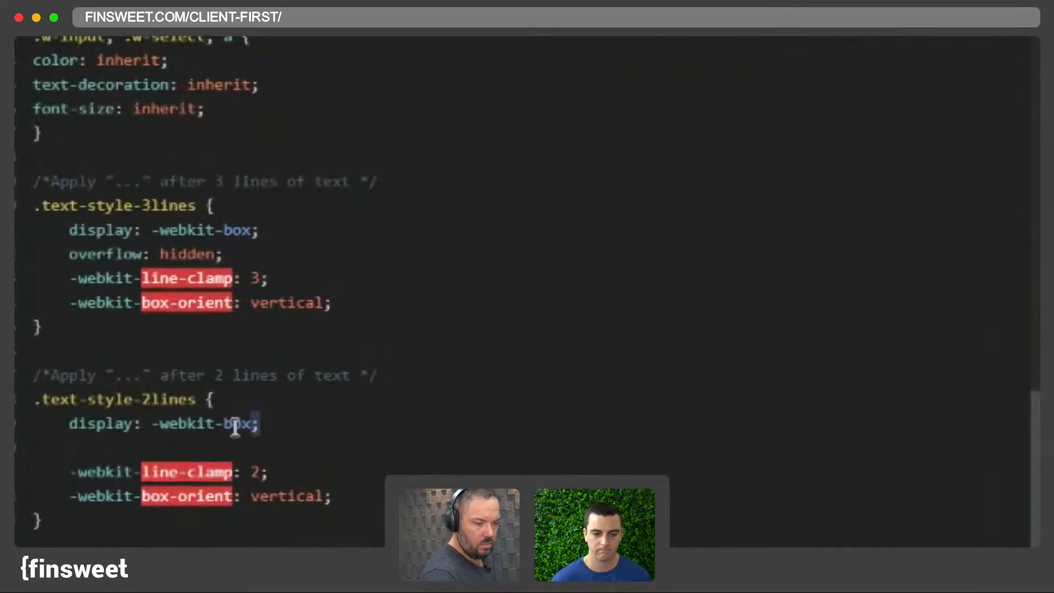
left_click_drag(399, 369, 305, 369)
key("ctrl+c")
key("BackSpace")
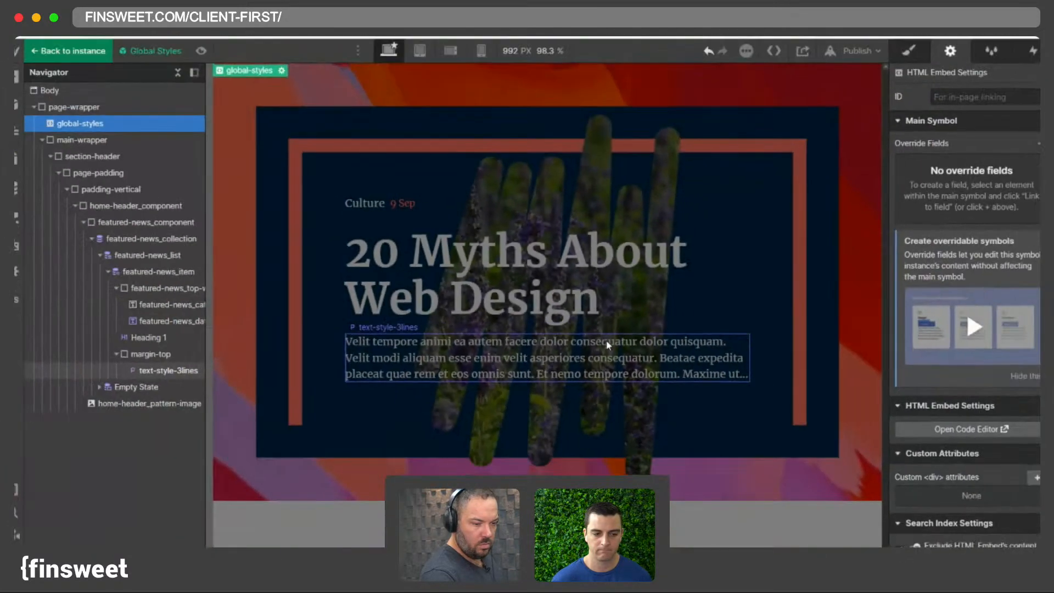
- Reopen the Global Styles embed code and paste display: -webkit-box back into .text-style-2lines
left_click(686, 360)
left_click(906, 52)
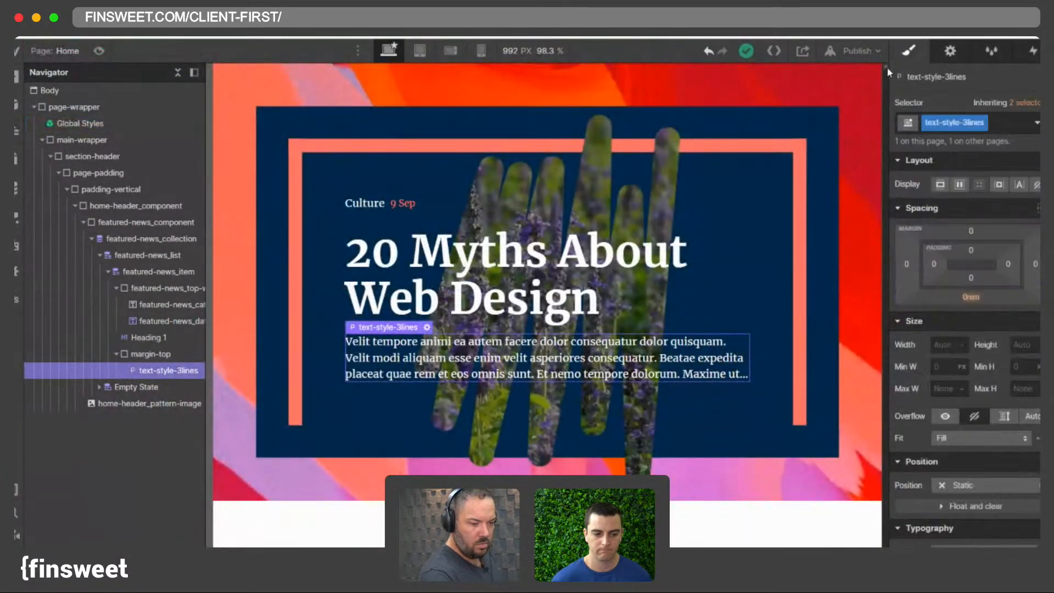
double_click(90, 123)
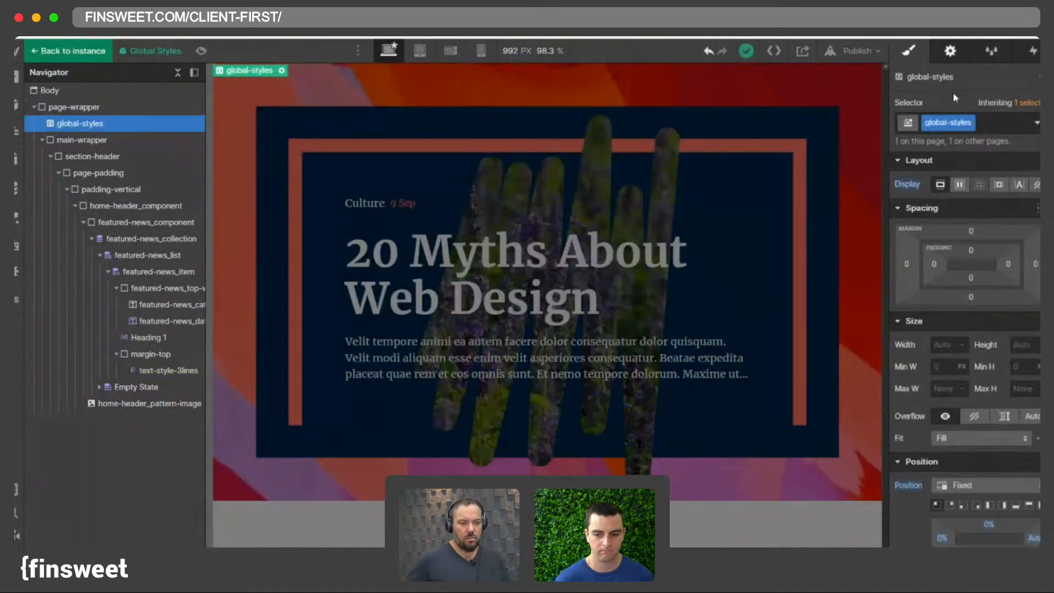
left_click(950, 50)
left_click(927, 428)
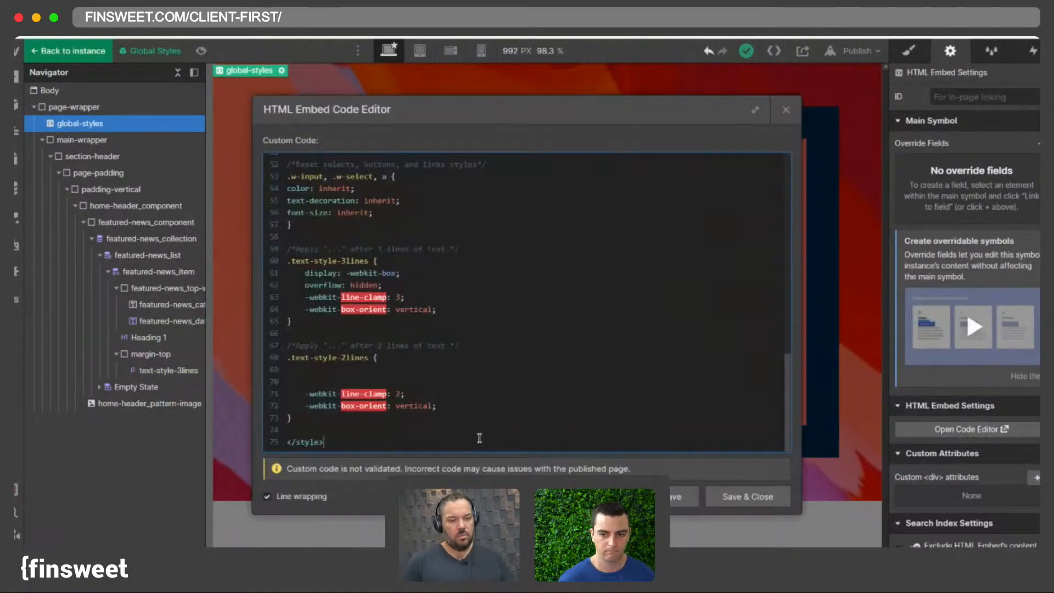
key("ctrl+v")
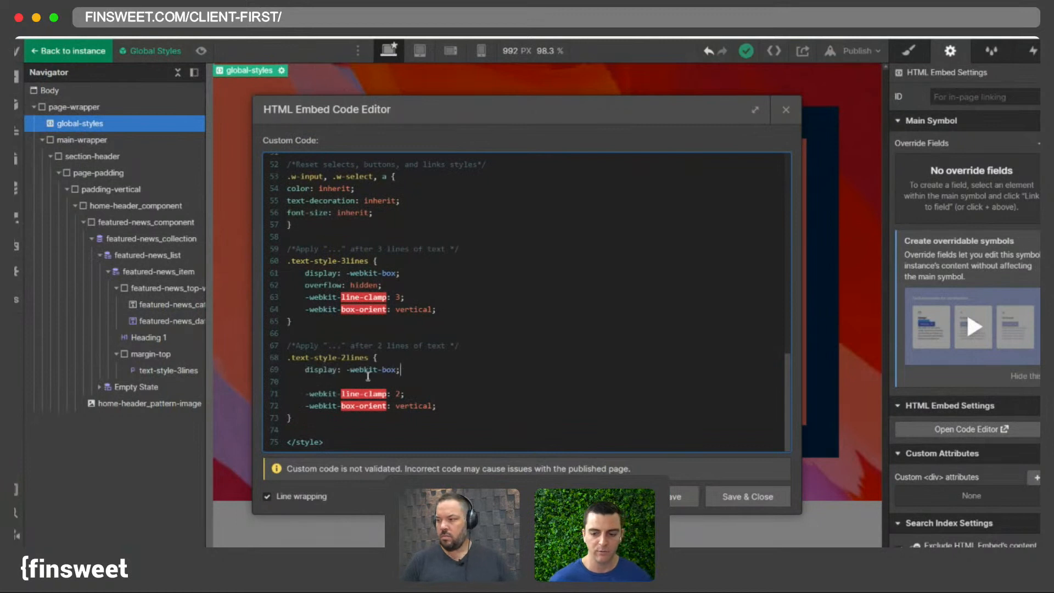
left_click(348, 382)
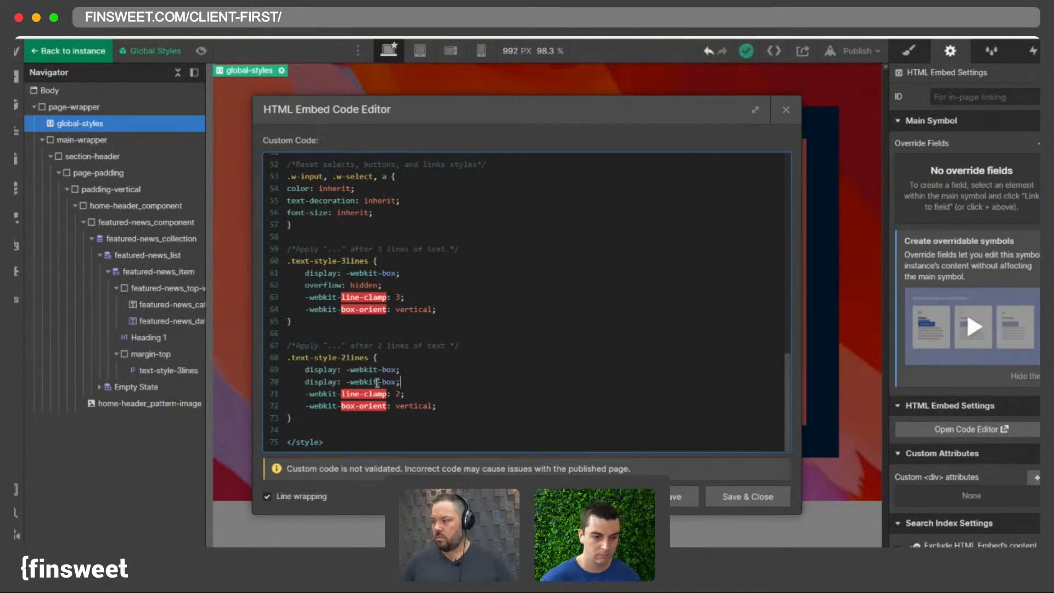
- Copy the overflow: hidden line from .text-style-3lines into the .text-style-2lines rule
left_click_drag(384, 286, 305, 286)
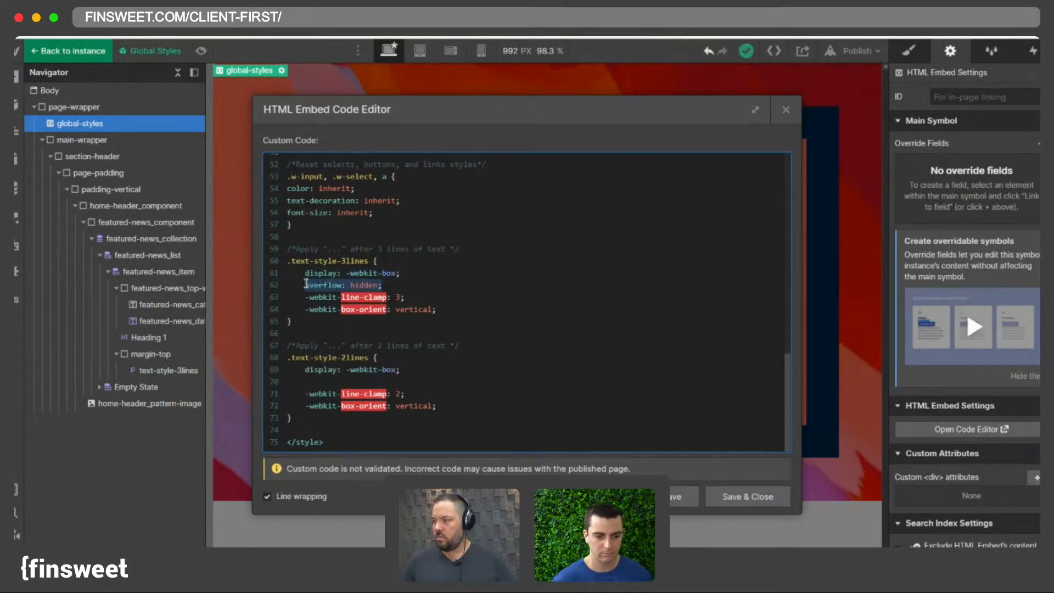
key("ctrl+c")
left_click(325, 381)
key("ctrl+v")
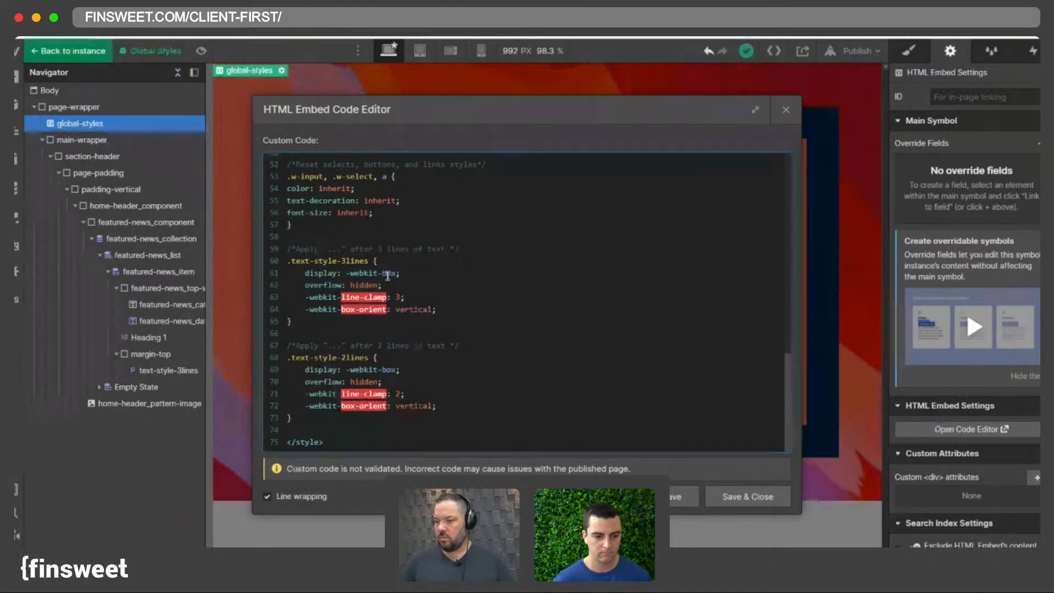
- Delete overflow: hidden from the .text-style-3lines rule, save the code and preview the page
left_click_drag(389, 286, 308, 286)
key("BackSpace")
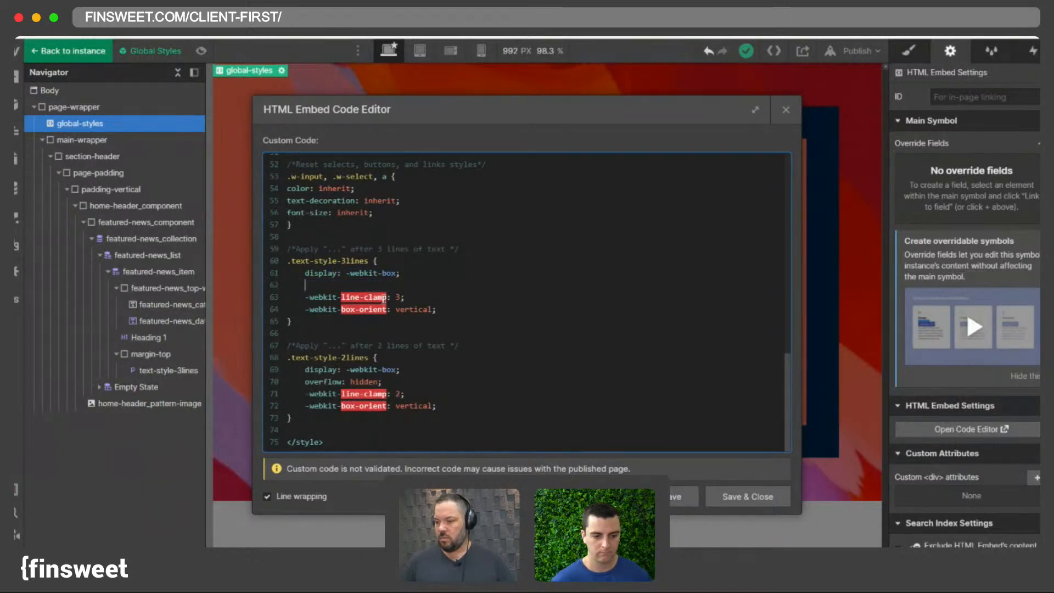
left_click(713, 498)
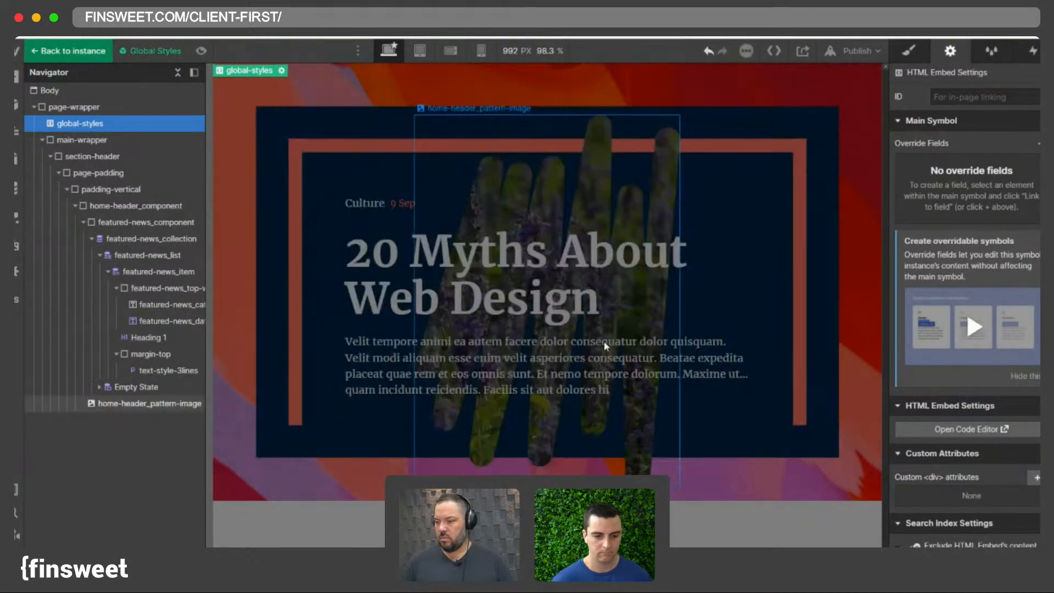
left_click(201, 51)
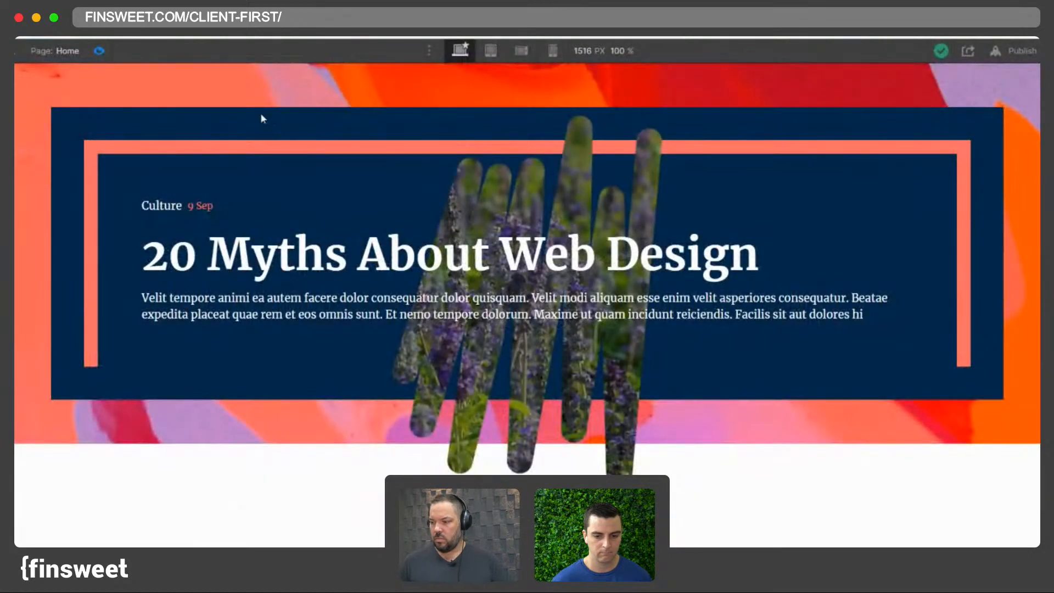
left_click(99, 50)
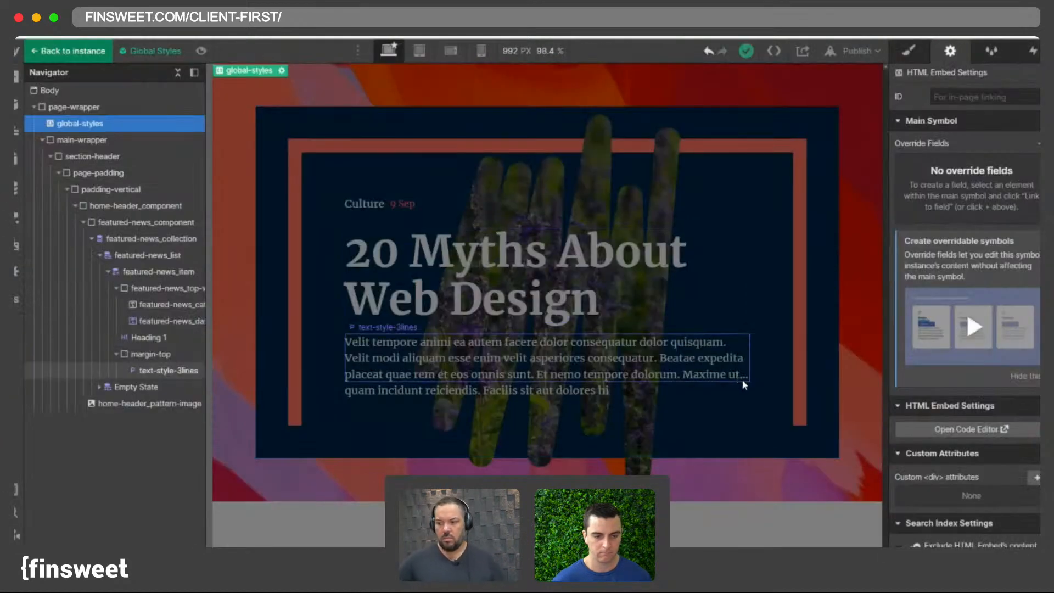
- Select the text-style-3lines paragraph and set its overflow to hidden
left_click(909, 52)
left_click(301, 256)
left_click(471, 375)
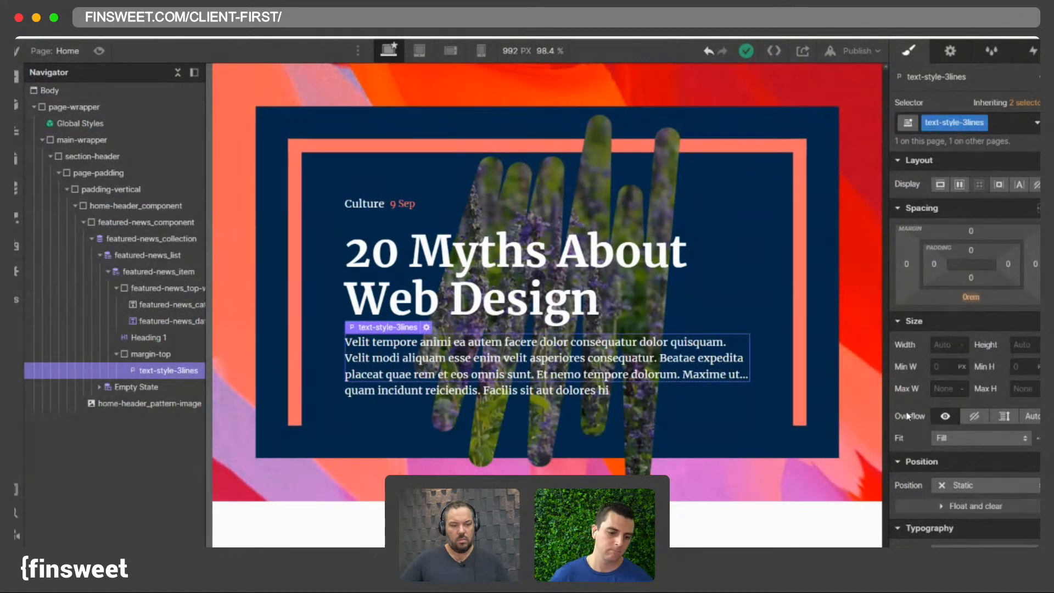
left_click(974, 417)
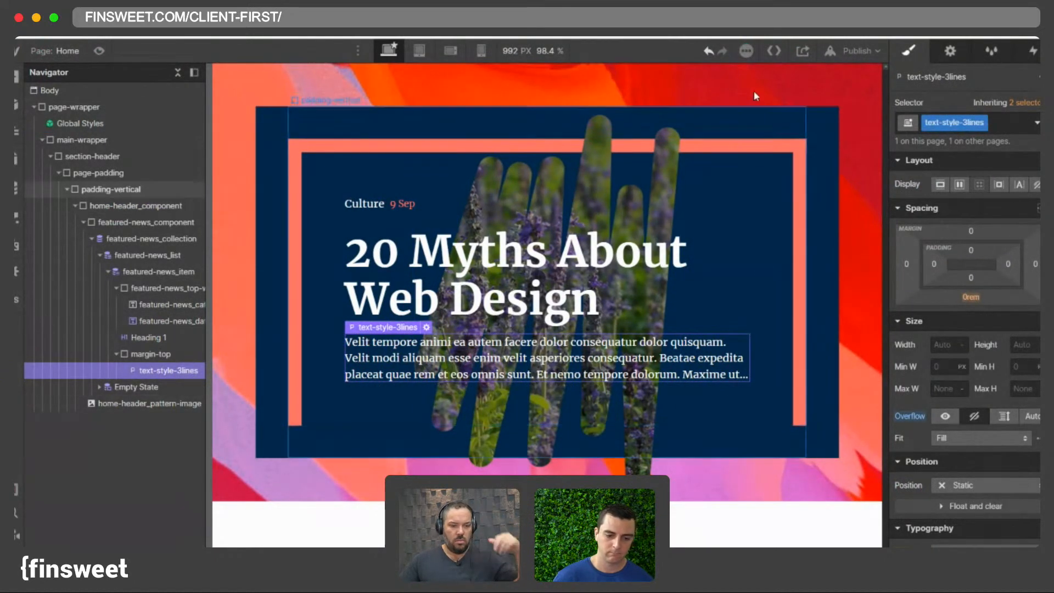
- Undo and redo the overflow change to compare, then set the paragraph's overflow back to visible
left_click(708, 51)
left_click(722, 51)
left_click(708, 51)
left_click(722, 51)
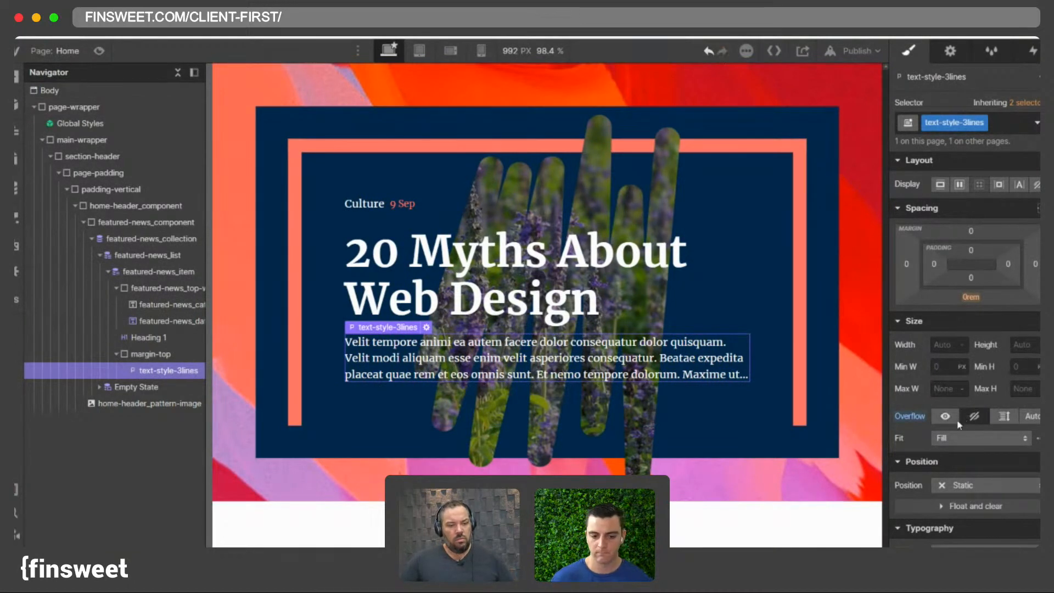
left_click(708, 52)
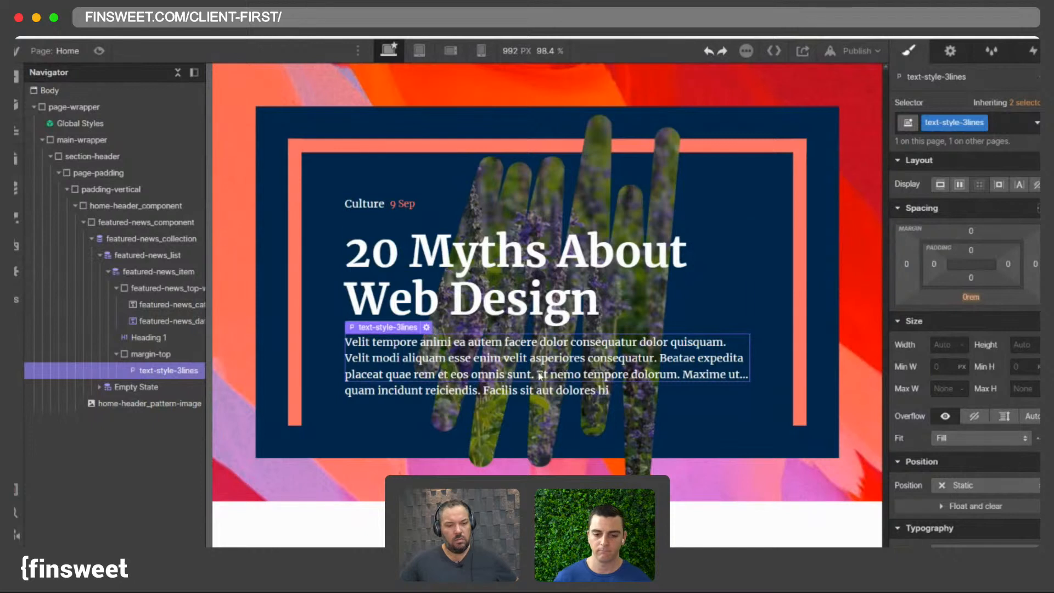
left_click(970, 420)
left_click(945, 416)
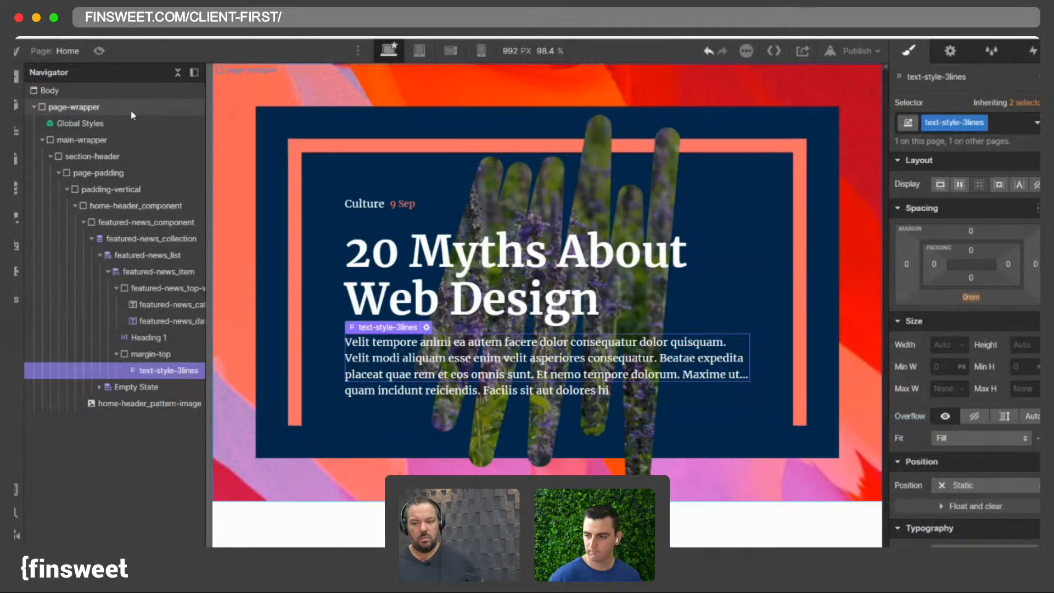
- Copy overflow: hidden from .text-style-2lines into the .text-style-3lines rule of the Global Styles embed and save
double_click(101, 122)
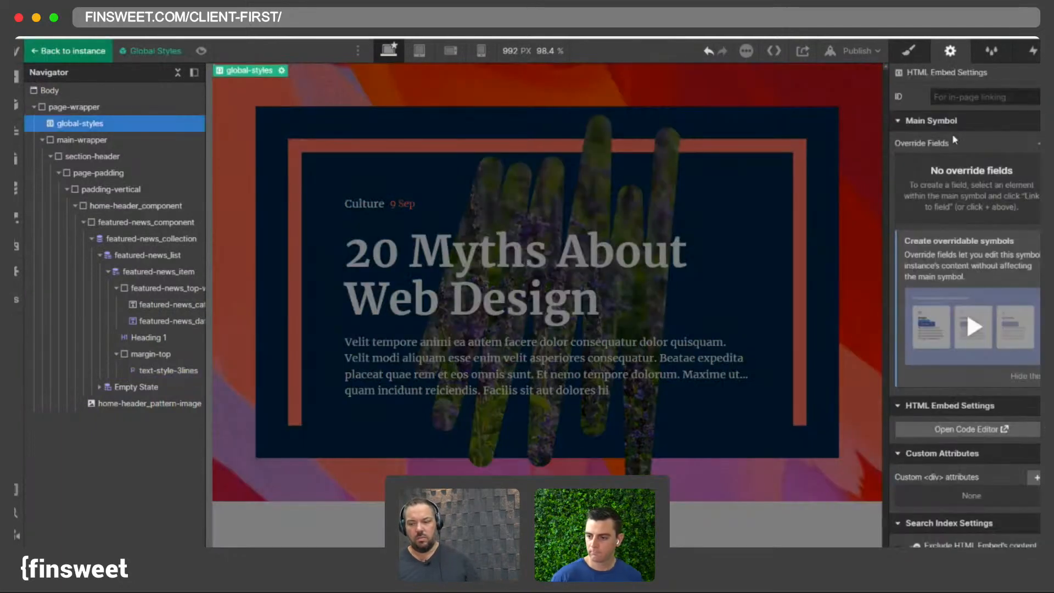
left_click(952, 427)
left_click_drag(305, 381, 380, 382)
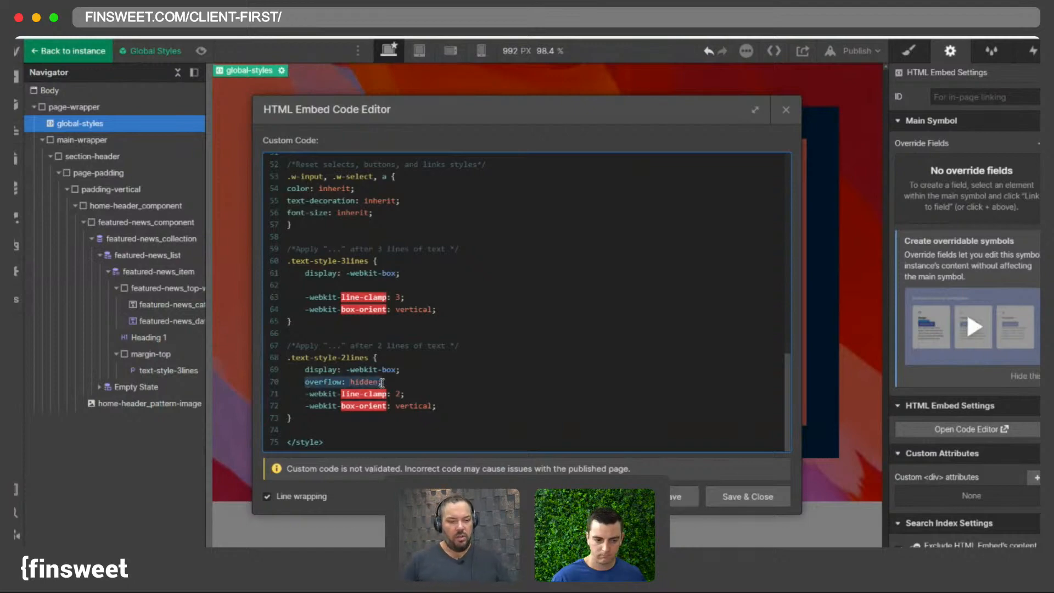
left_click(312, 282)
key("ctrl+v")
left_click(738, 496)
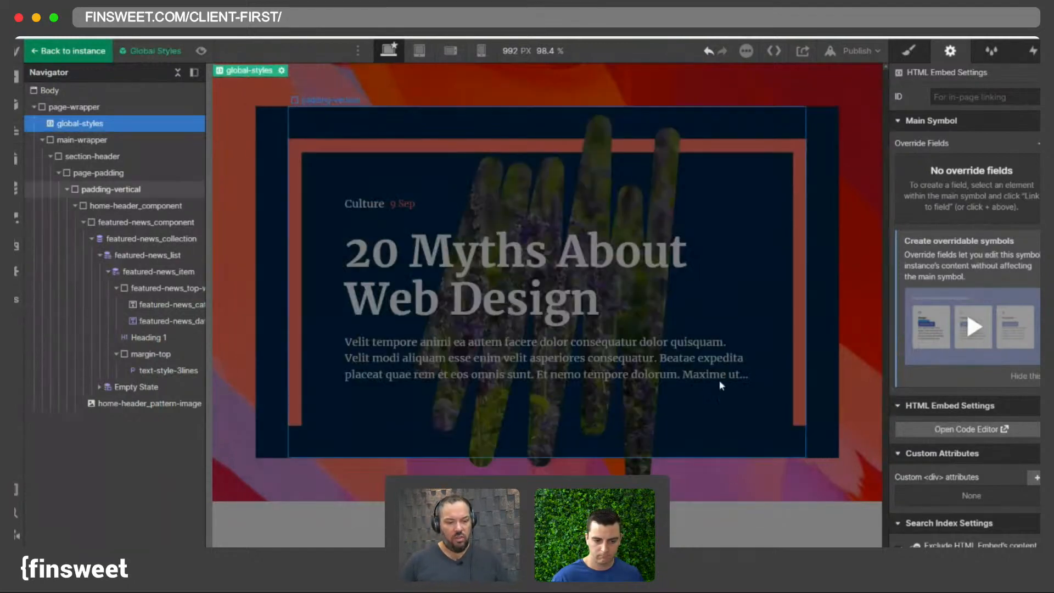
- Preview the page to check the clamped paragraph, dismiss the popup and exit preview
left_click(666, 411)
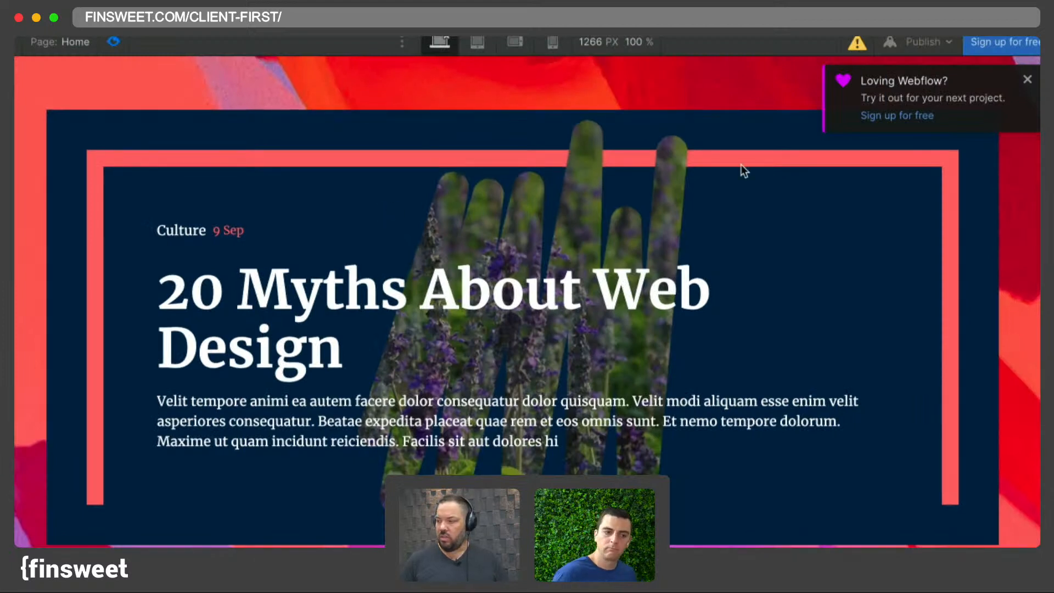
left_click(1027, 83)
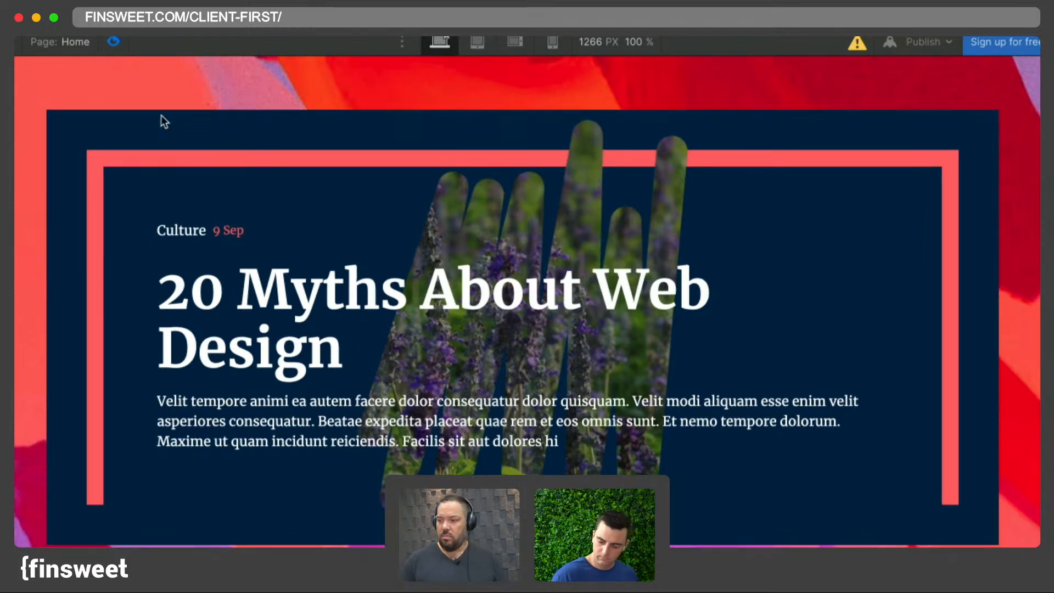
left_click(112, 43)
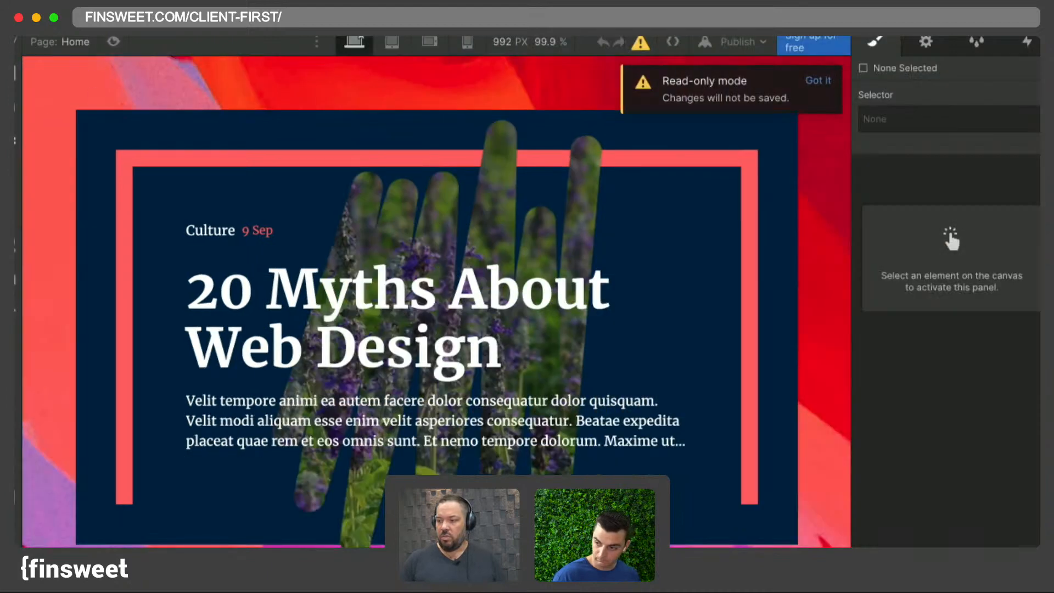
- Open the Navigator and expand the page-wrapper tree to inspect the featured news elements
left_click(15, 141)
left_click(40, 125)
left_click(50, 165)
left_click(60, 185)
left_click(70, 205)
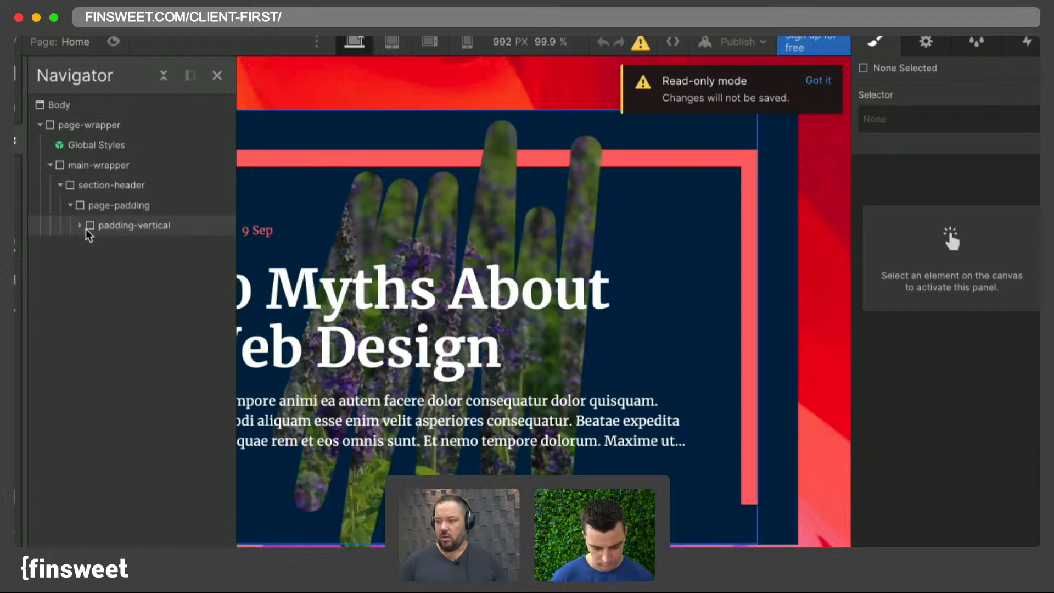
left_click(84, 228)
left_click(80, 225)
left_click(90, 245)
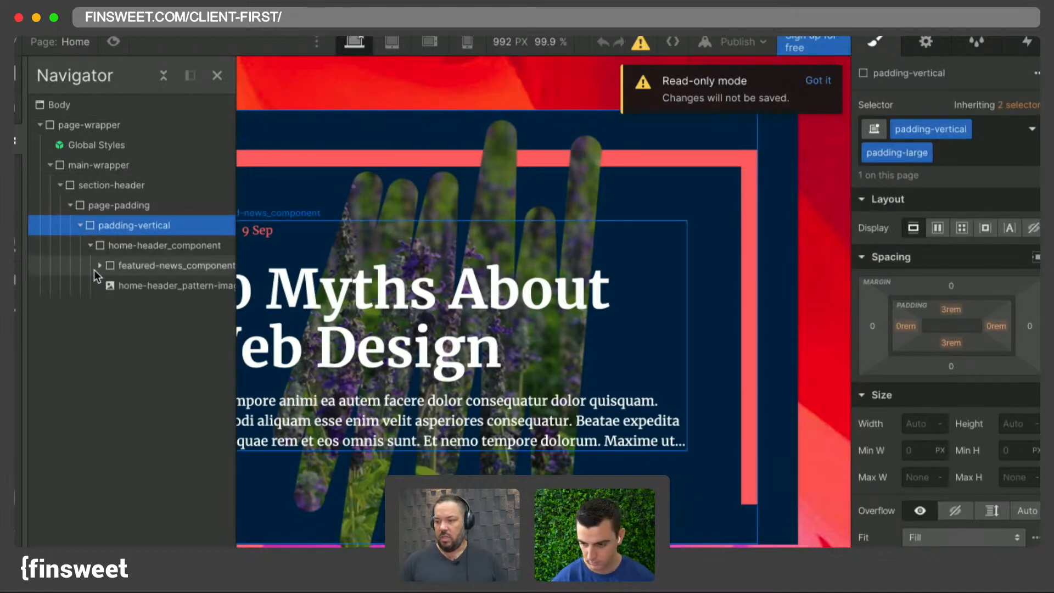
left_click(100, 264)
left_click(162, 74)
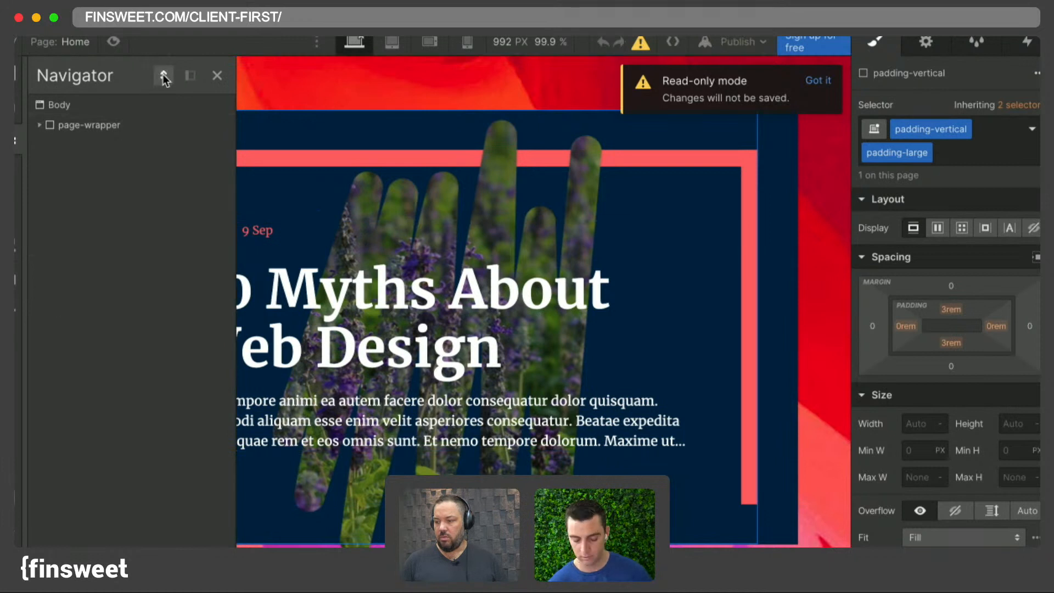
left_click(163, 74)
scroll(166, 354, "right", 3)
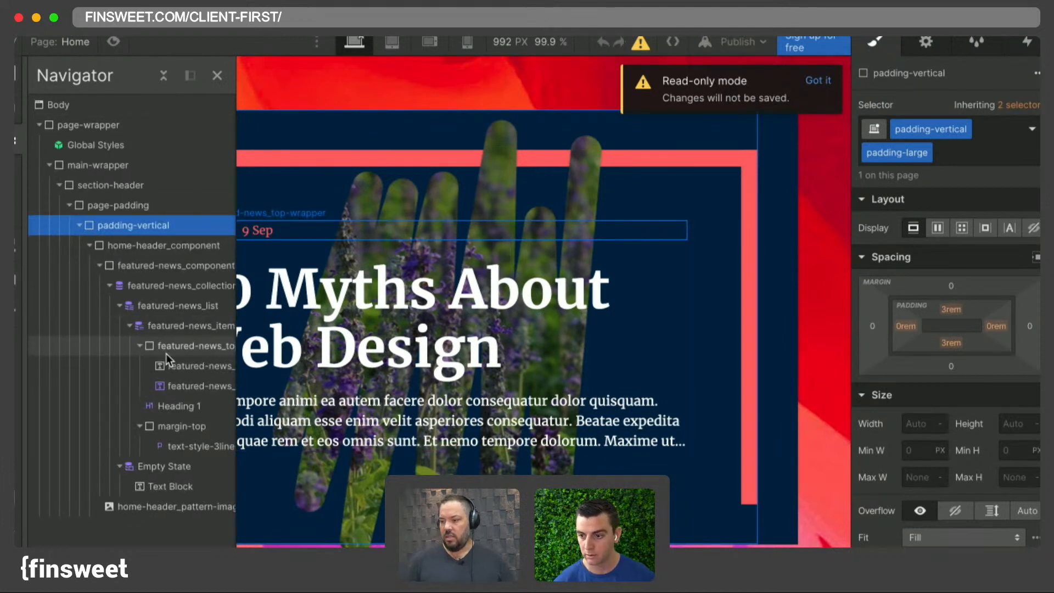
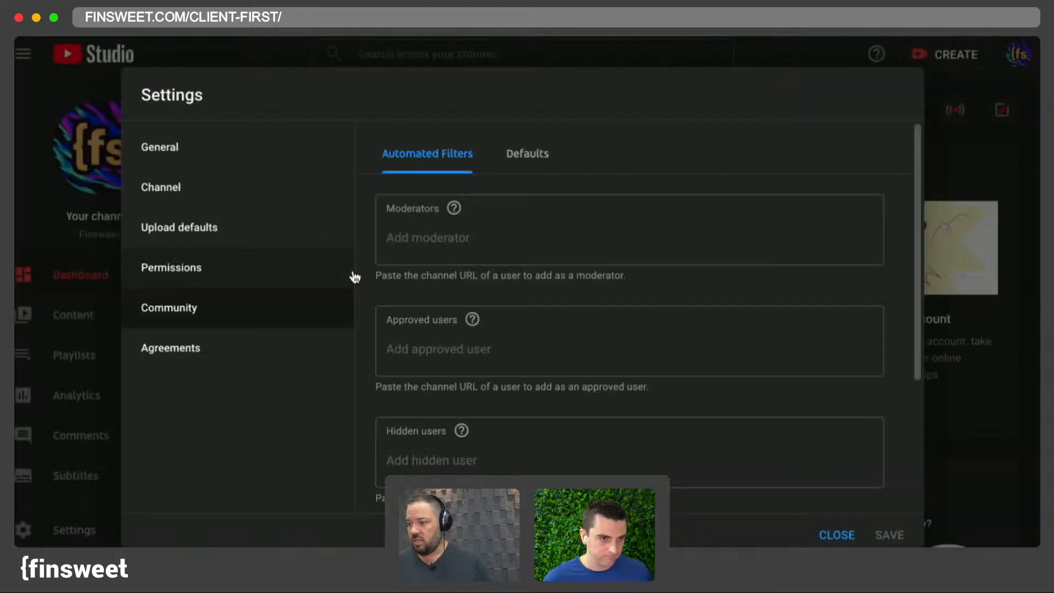
left_click(435, 238)
type("Joe")
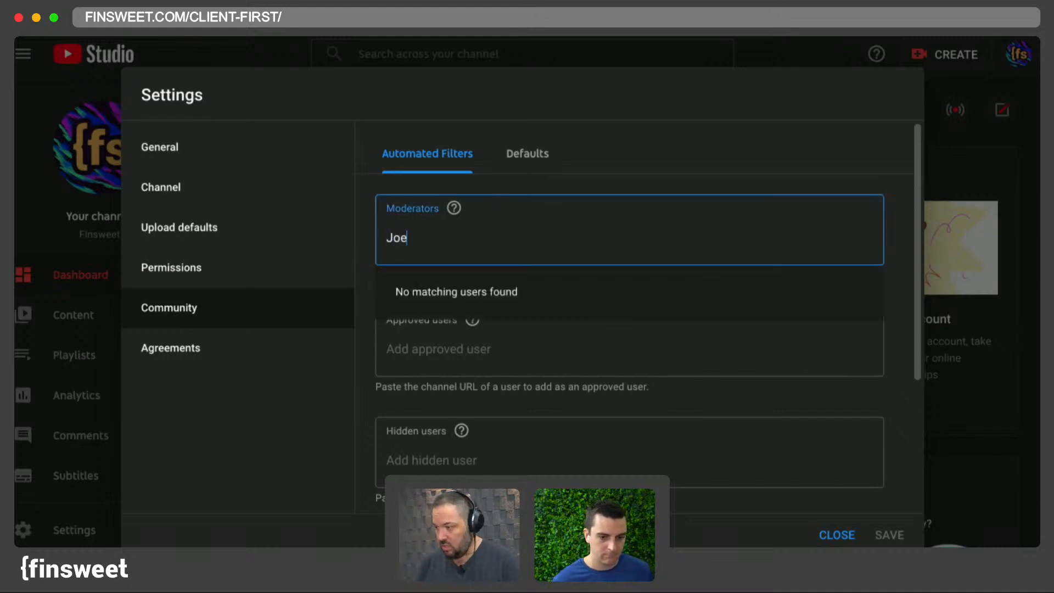
key("BackSpace")
key("BackSpace")
key("BackSpace")
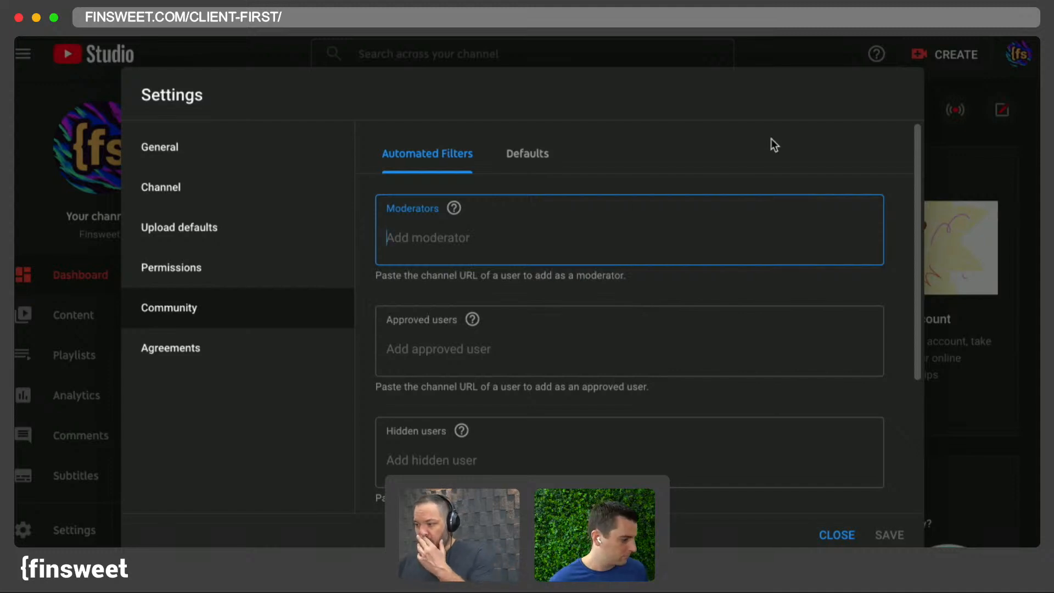
left_click(31, 206)
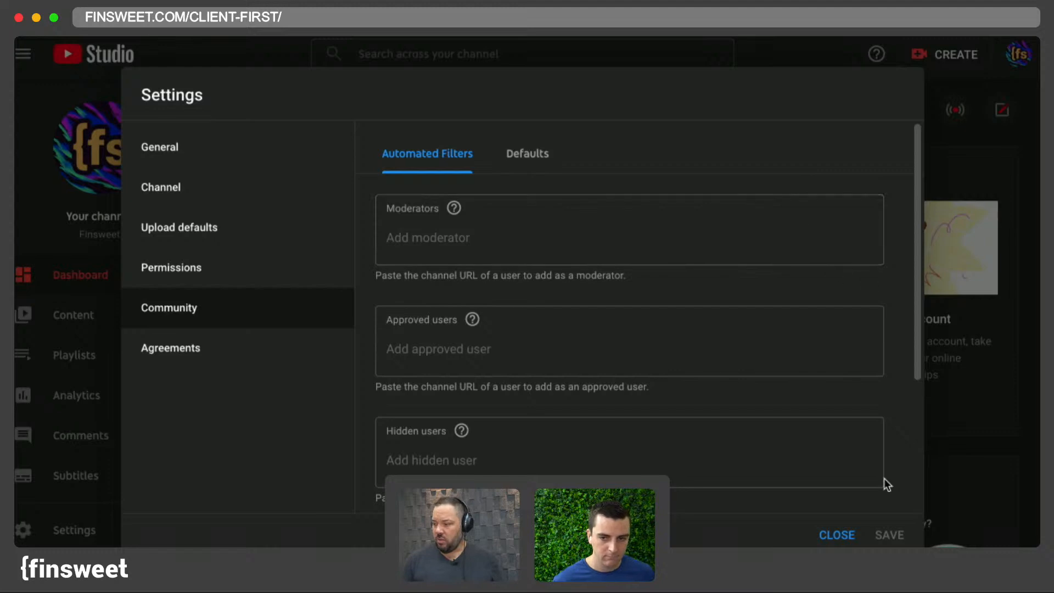
left_click(837, 535)
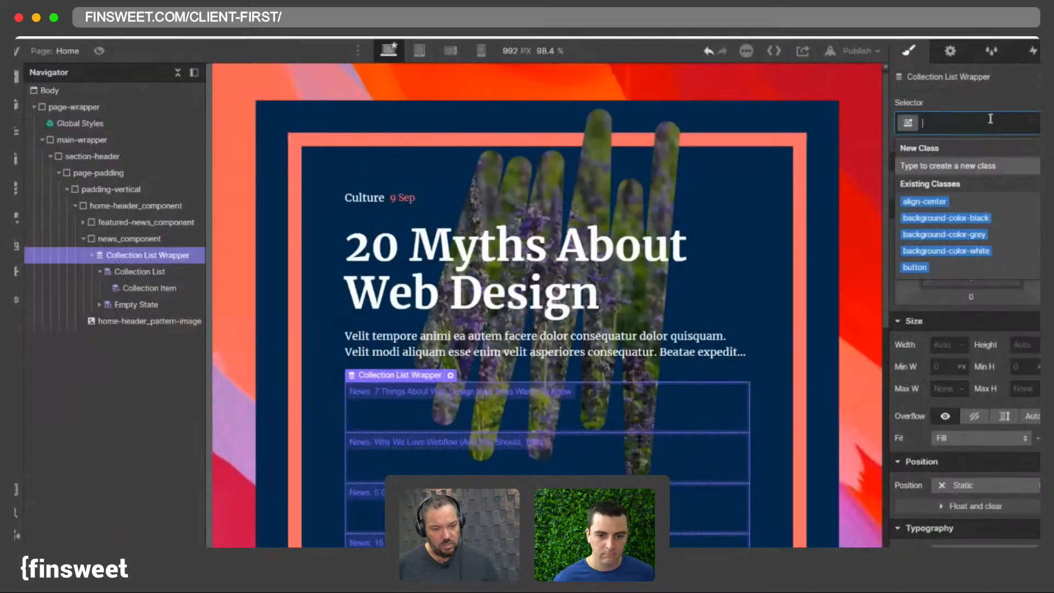
- Assign the class news_collection to the news Collection List Wrapper
type("news_collection")
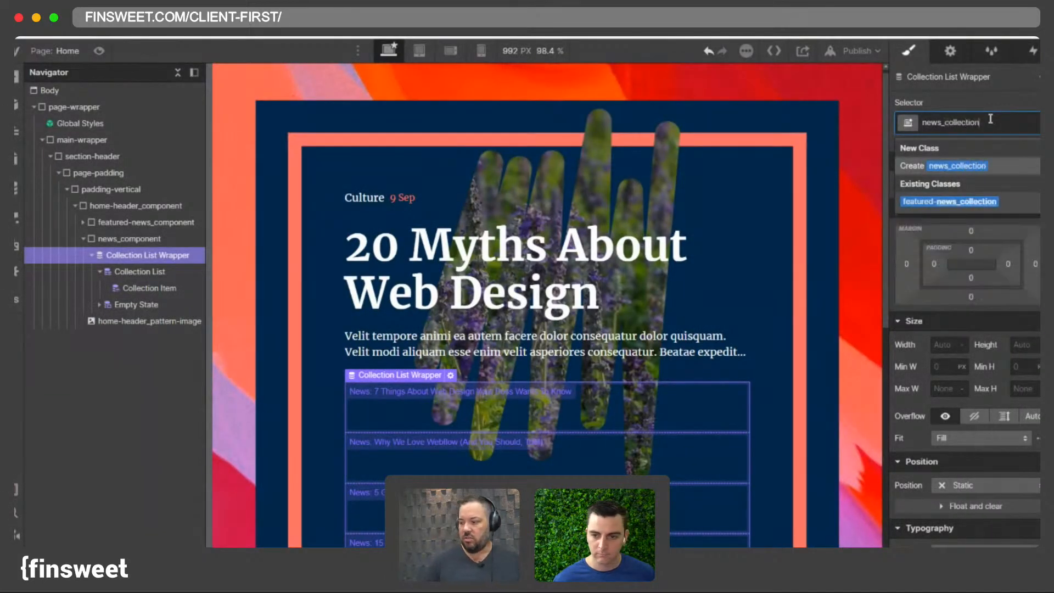
key("Return")
- Select the Collection List inside it and give it the class news_list
left_click(178, 272)
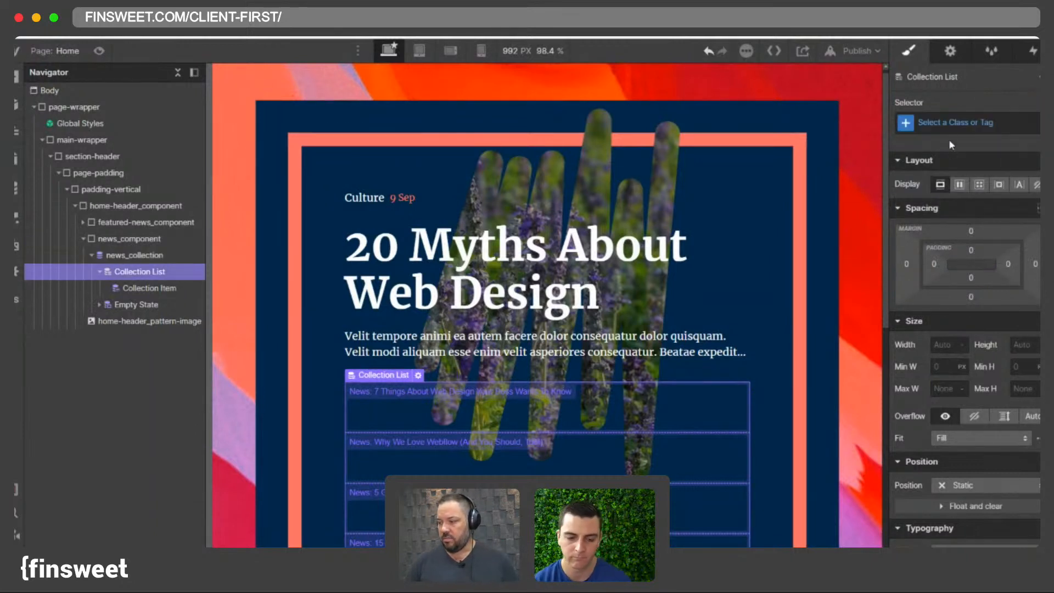
left_click(942, 127)
type("news_")
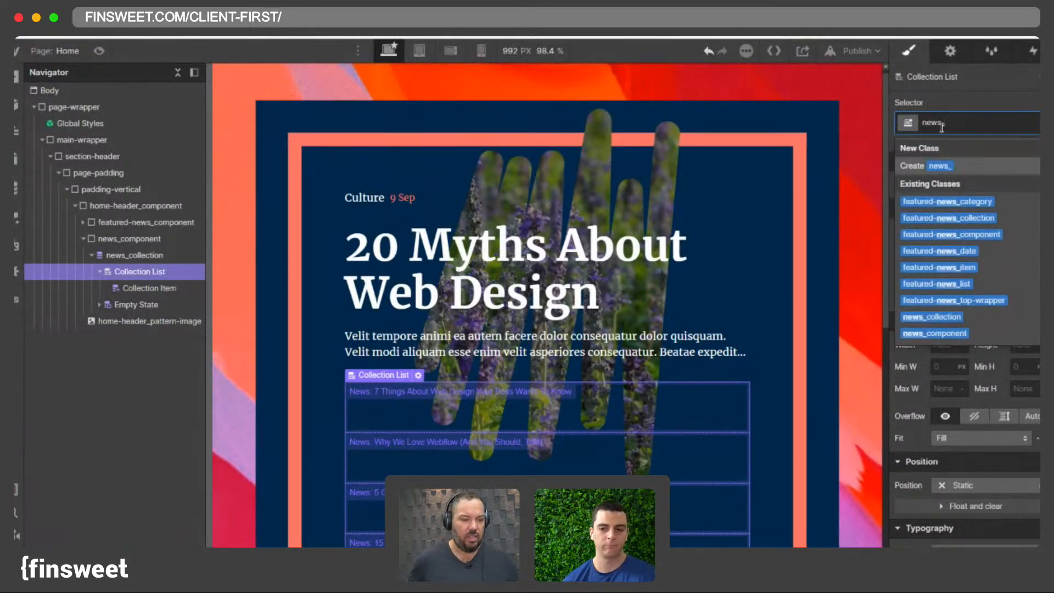
type("list")
key("Return")
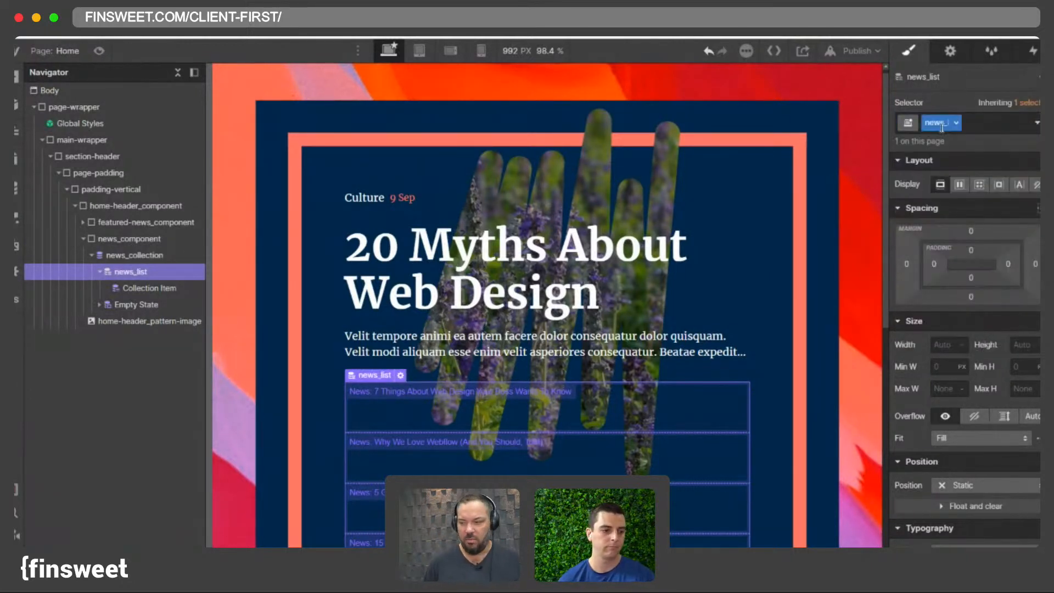
- Select the Collection Item and give it the class news_item
left_click(151, 290)
left_click(974, 118)
type("news_")
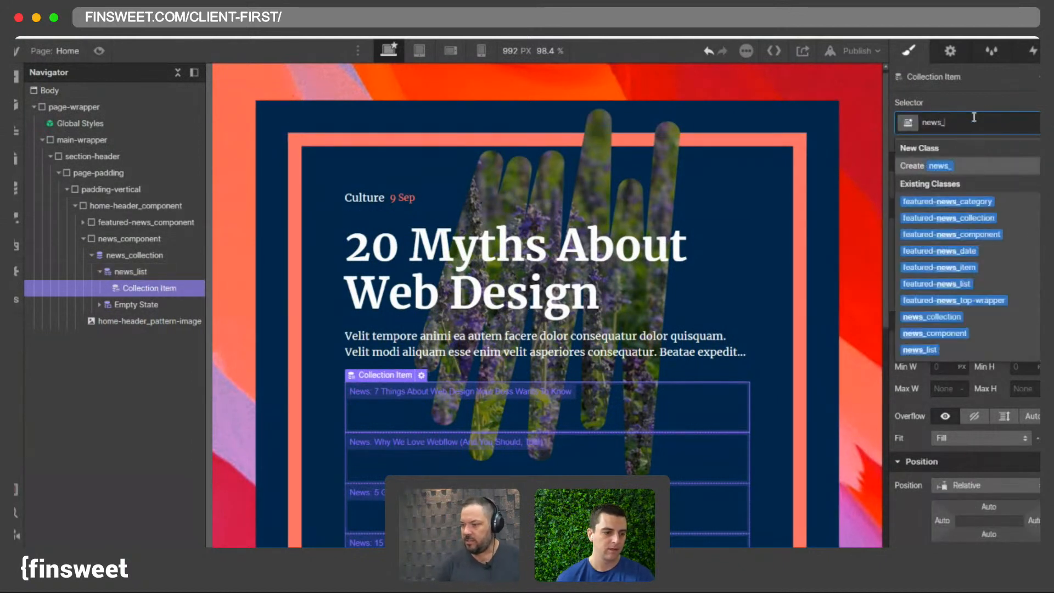
type("item")
key("Return")
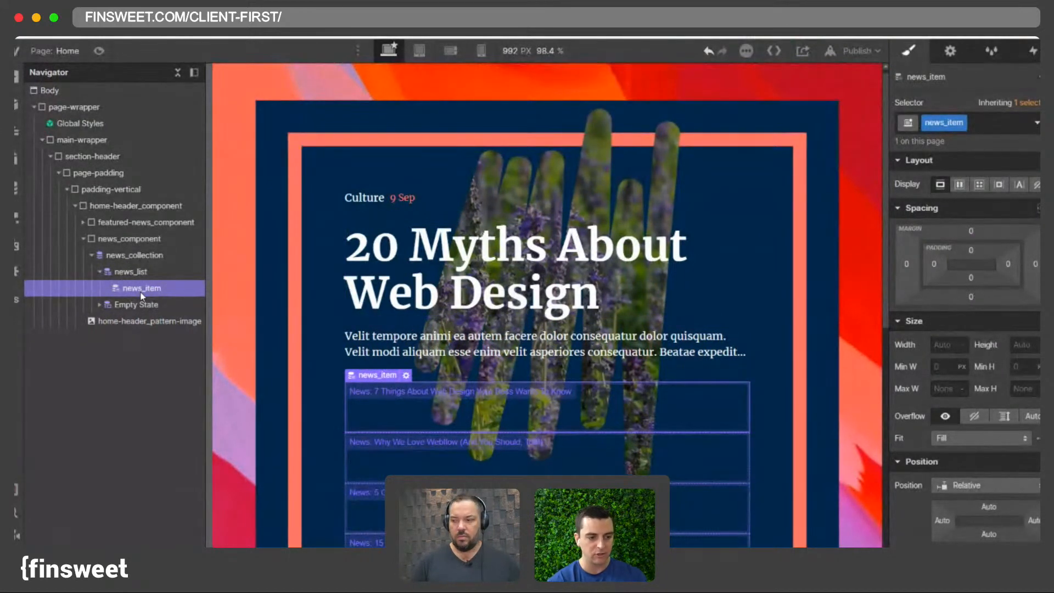
- Set news_list to a grid layout with 1rem column gap and 1rem row gap
left_click(132, 271)
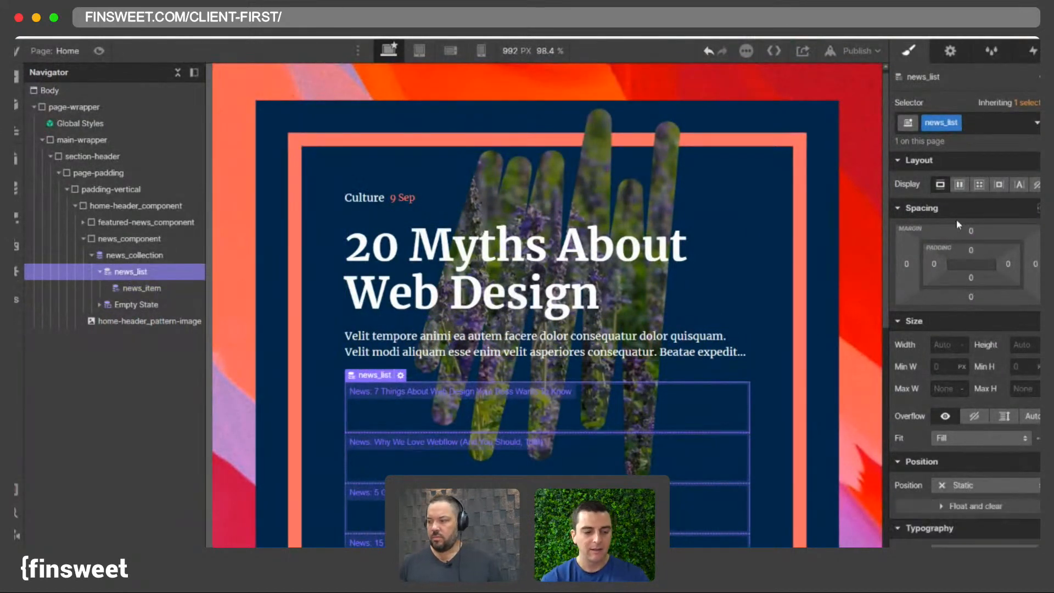
left_click(979, 185)
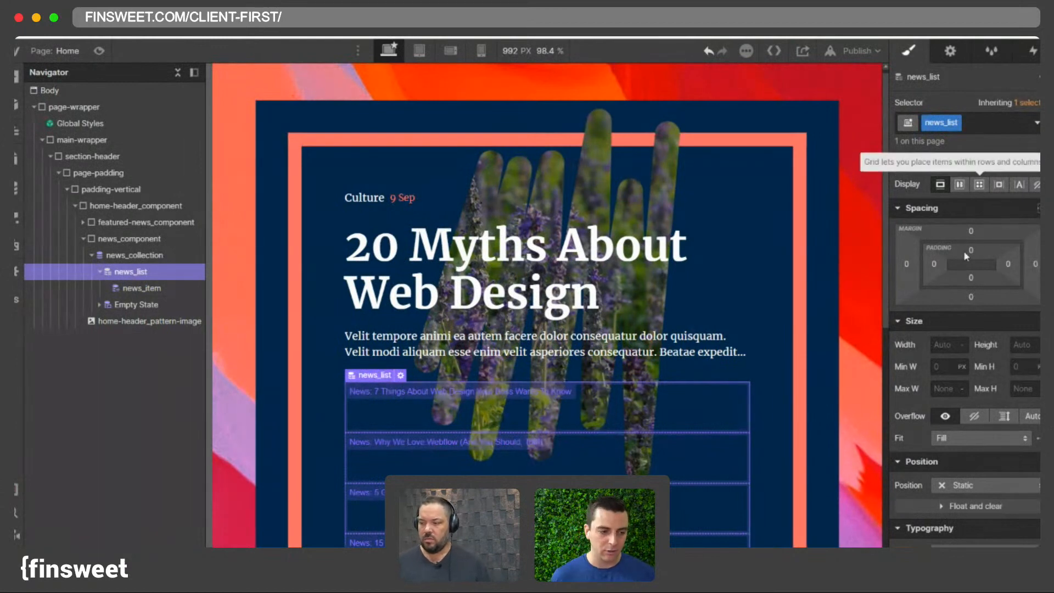
left_click(758, 370)
left_click(951, 233)
type("1rem")
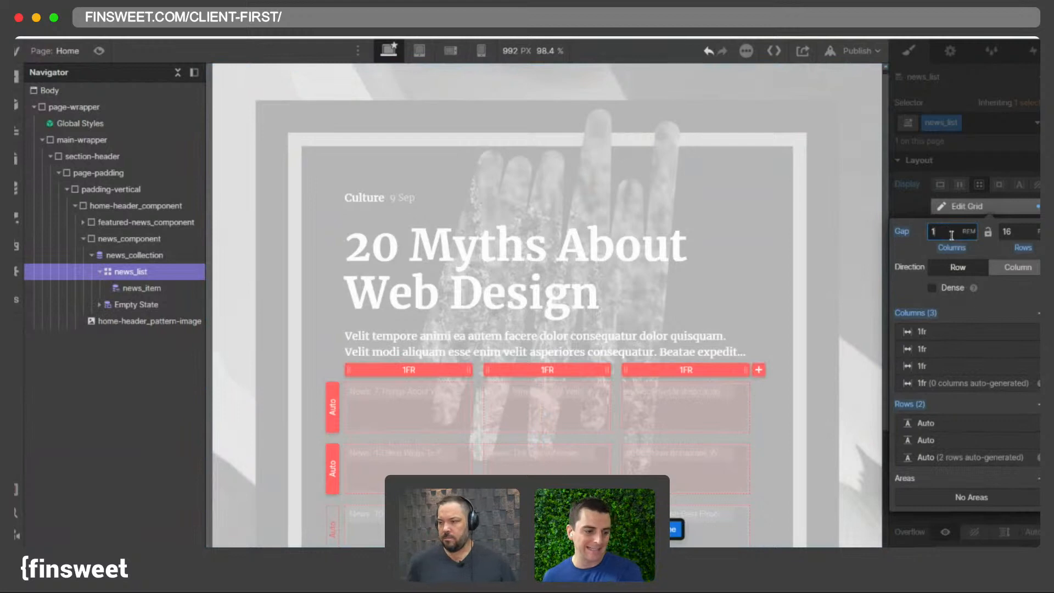
left_click(1006, 232)
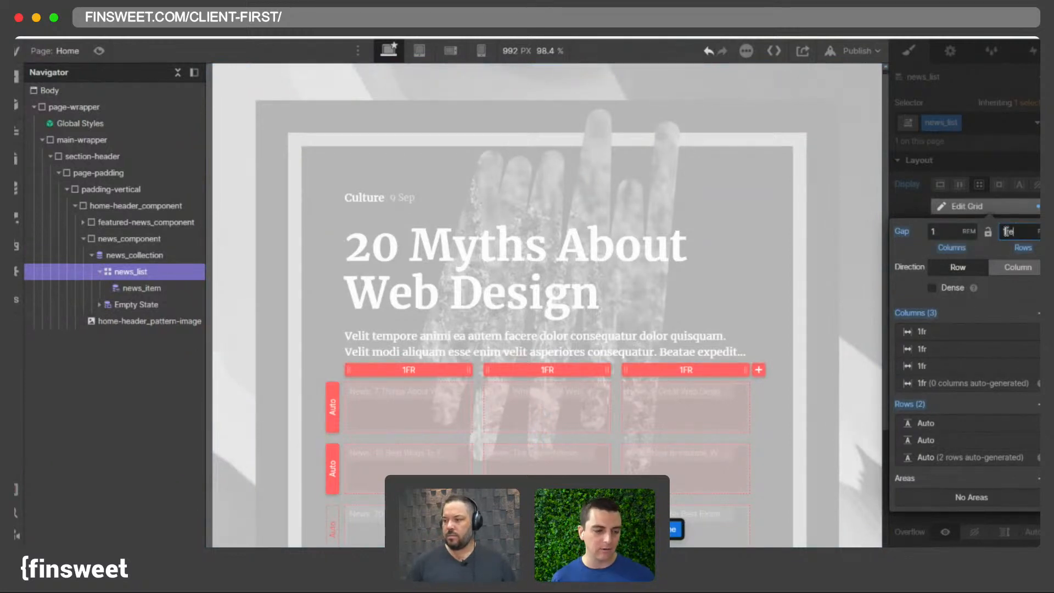
type("1rem")
key("Return")
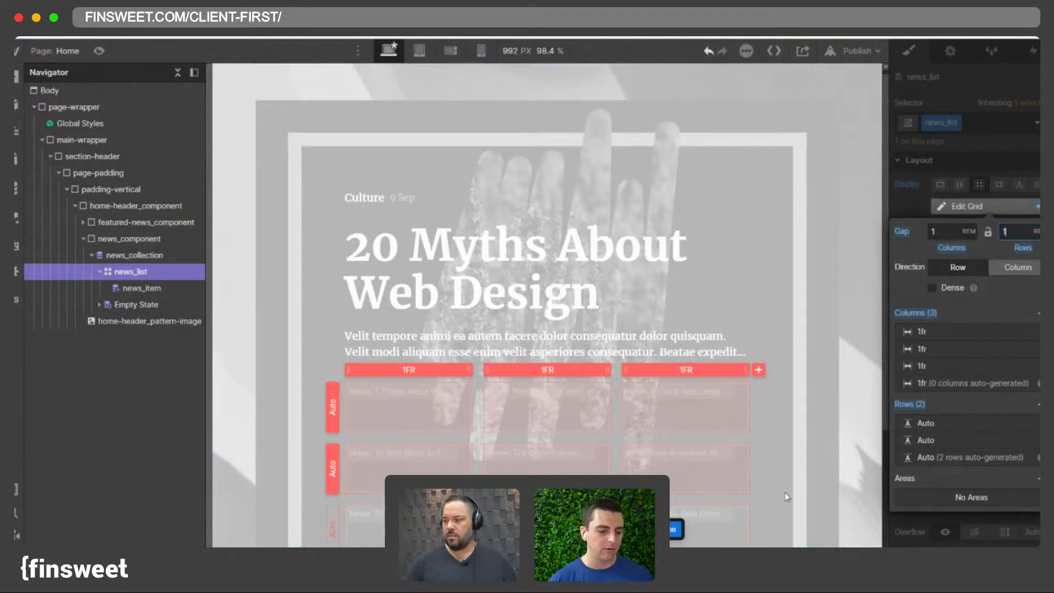
left_click(674, 529)
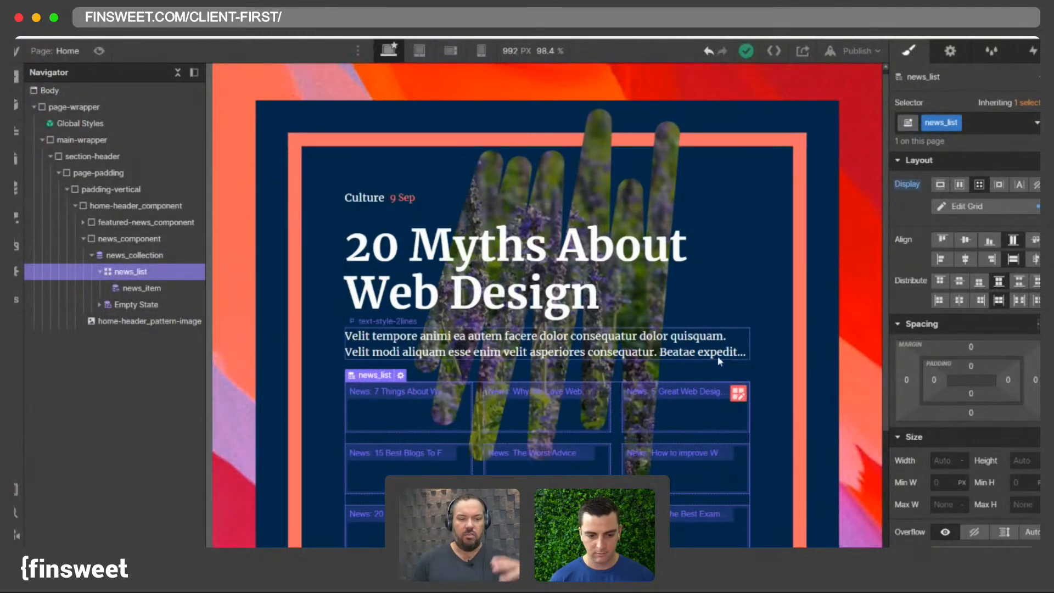
- Add a Link Block inside the first news_item
left_click(397, 412)
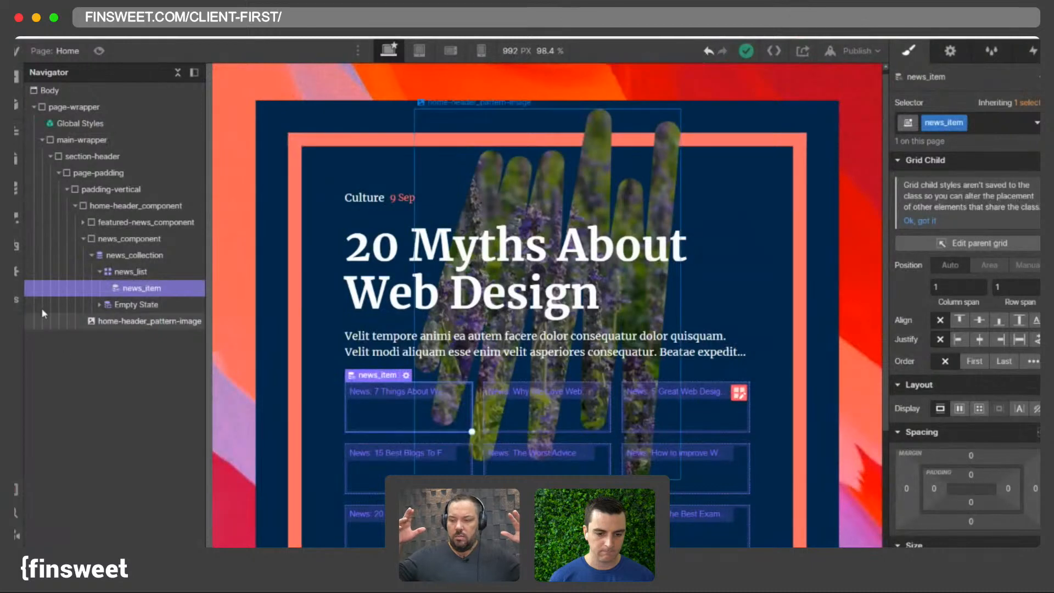
key("super+e")
type("link")
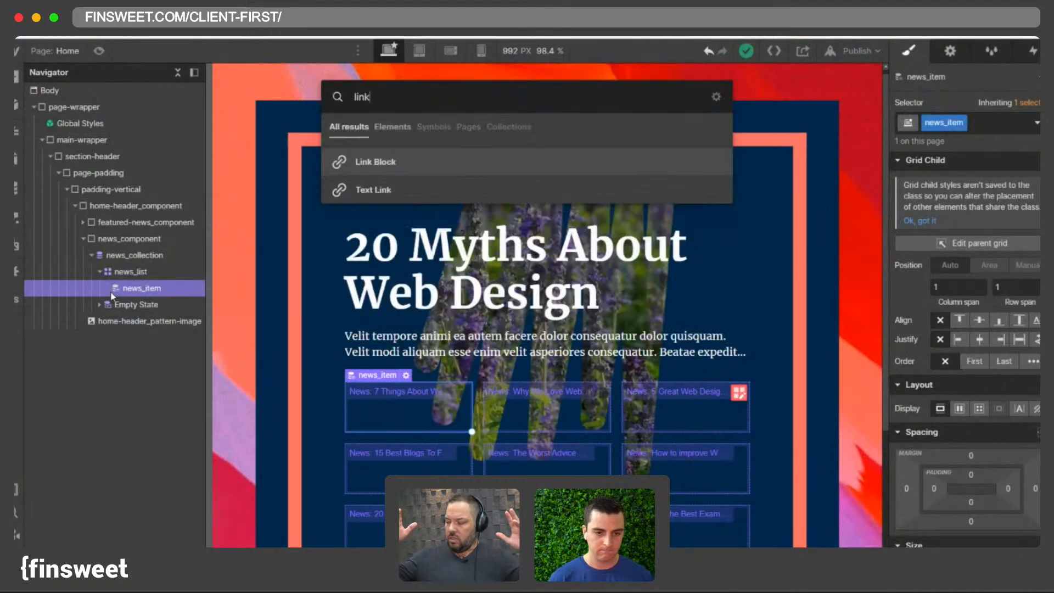
key("Return")
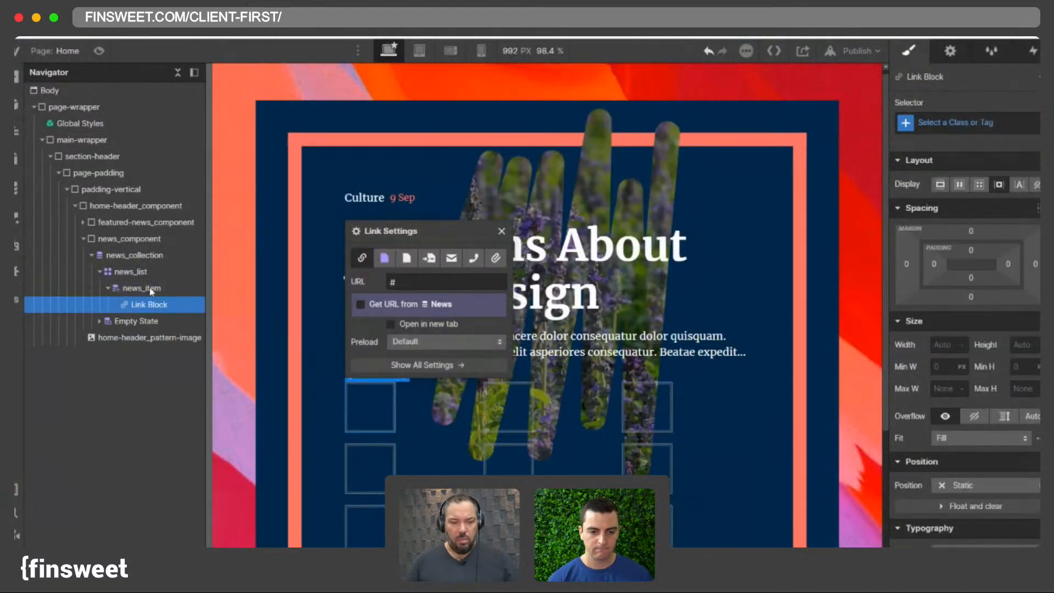
- Select the new link block and give it the class news_link-block
left_click(145, 288)
left_click(162, 304)
left_click(1015, 121)
type("news_")
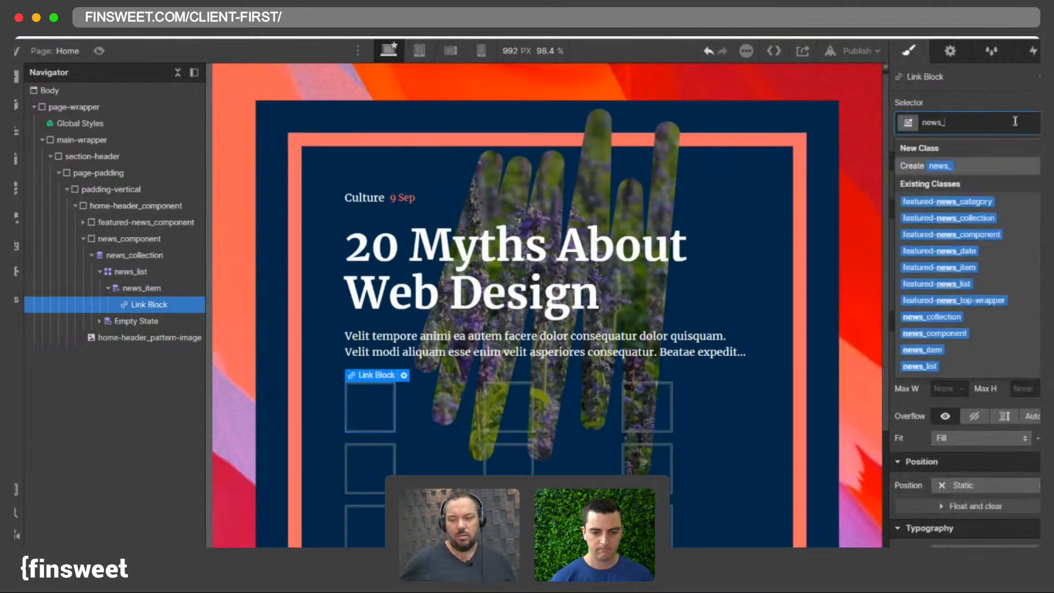
type("link")
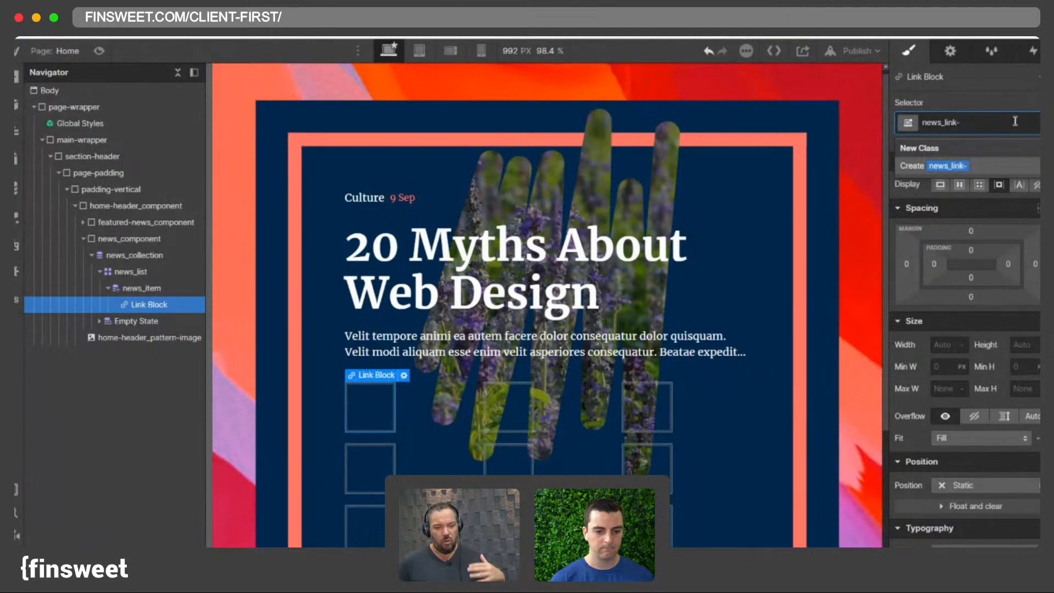
type("-block")
key("BackSpace")
key("BackSpace")
key("BackSpace")
key("BackSpace")
key("BackSpace")
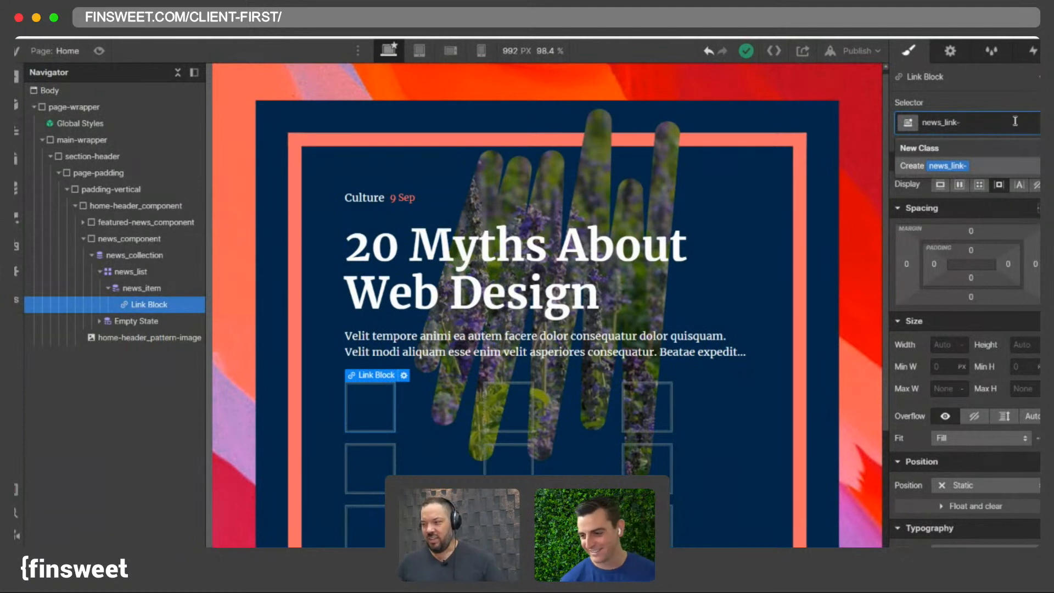
type("bloc")
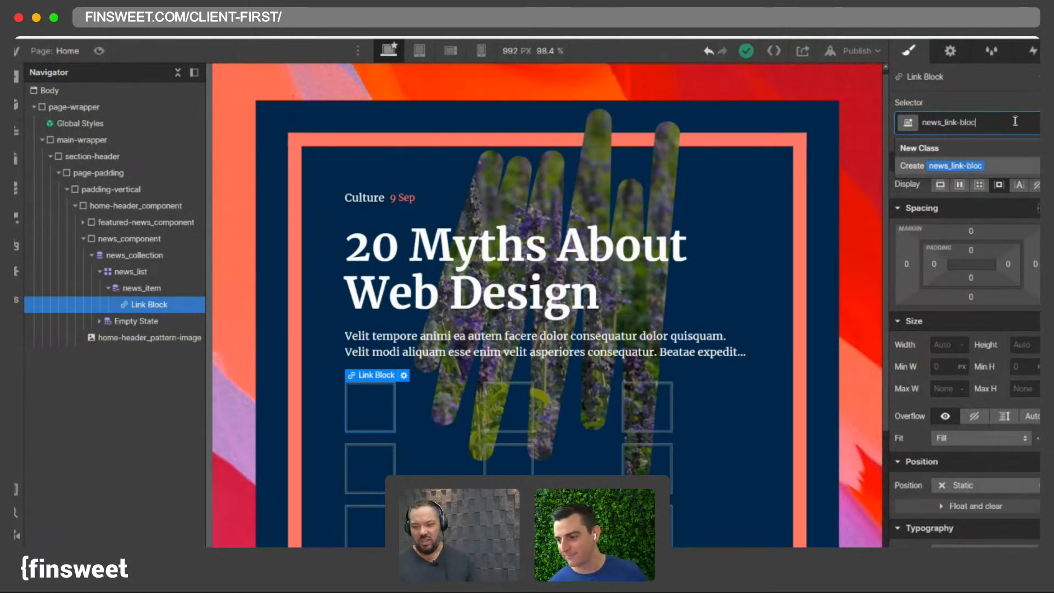
key("Return")
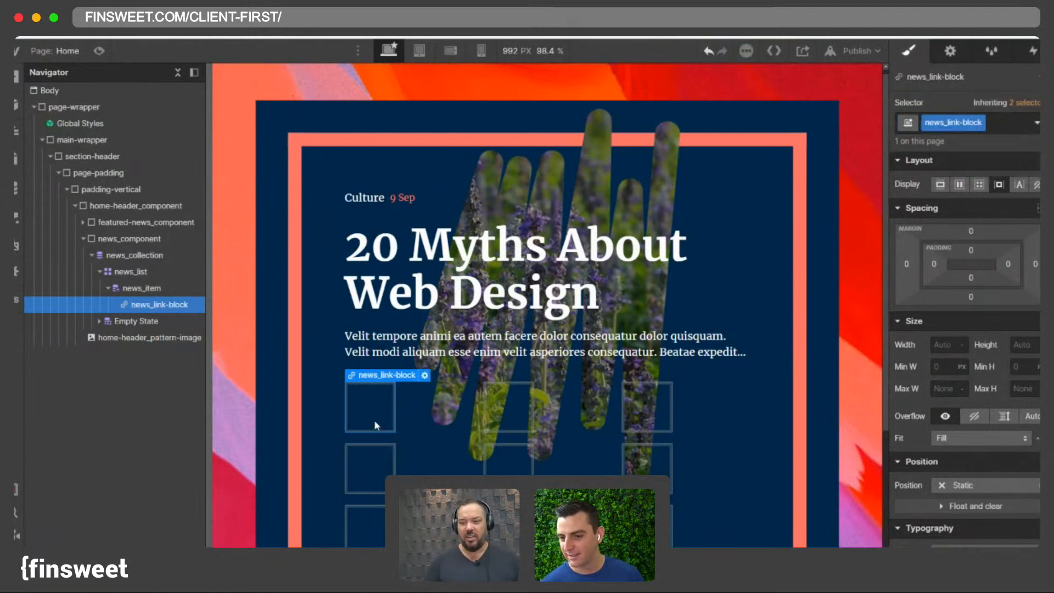
- Add a Heading element inside news_link-block
key("super+k")
type("head")
key("Return")
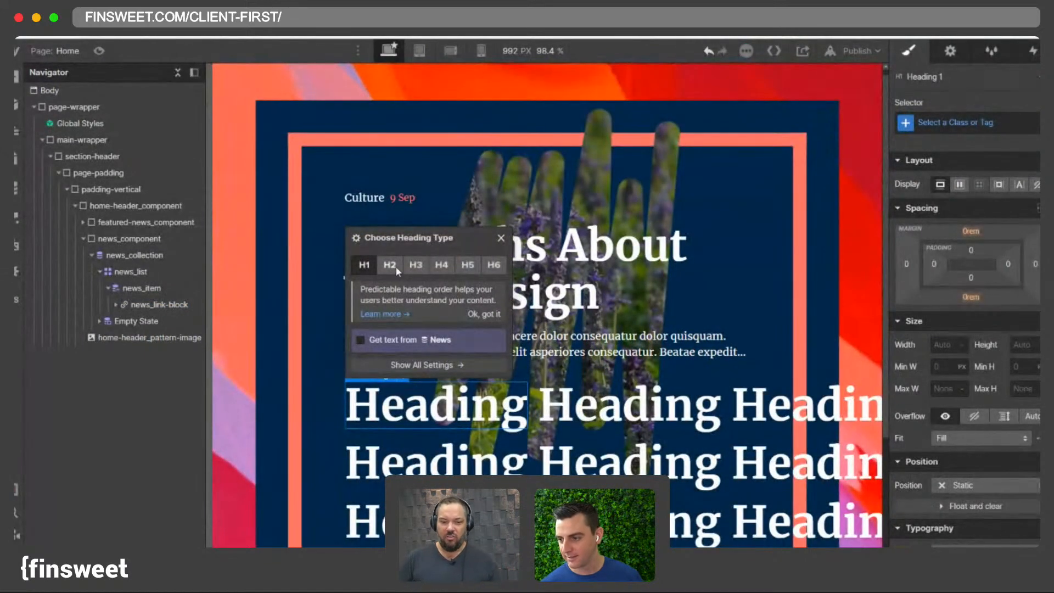
left_click(324, 377)
left_click(363, 399)
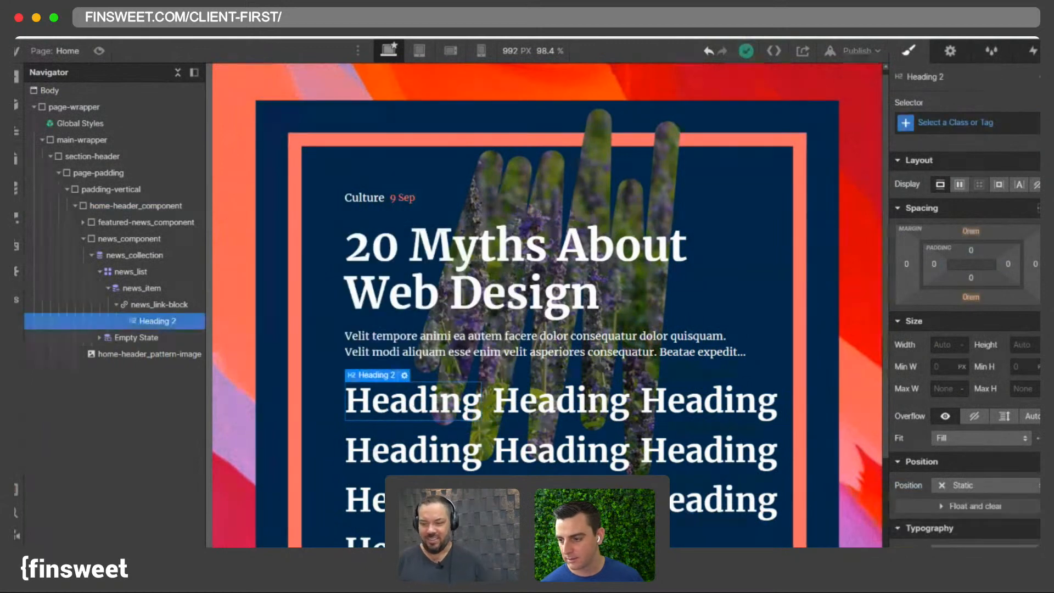
- Compare the new news heading with the featured news structure by expanding and collapsing Navigator branches
left_click(434, 196)
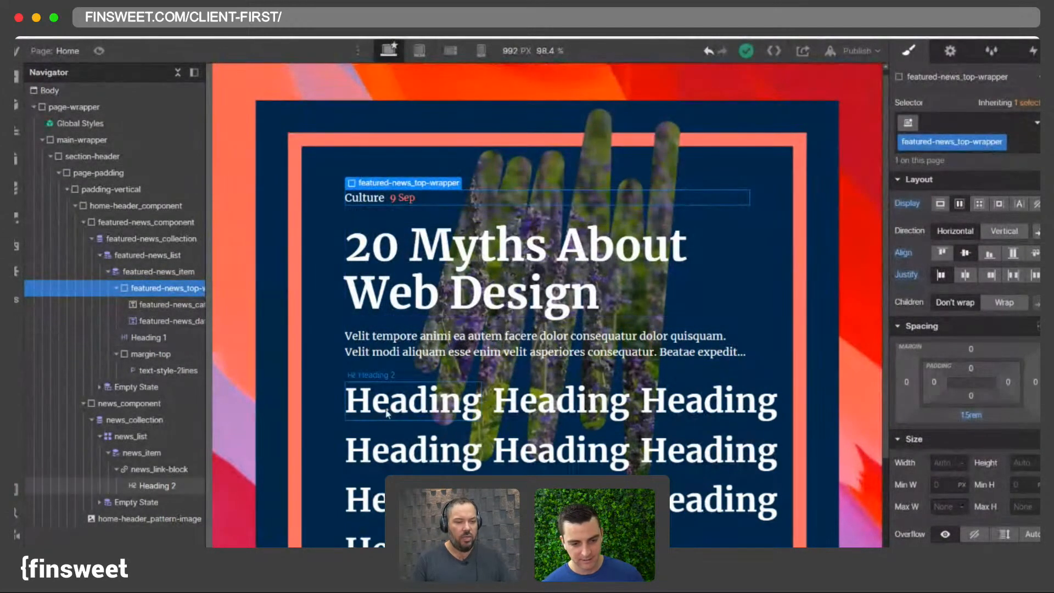
left_click(406, 399)
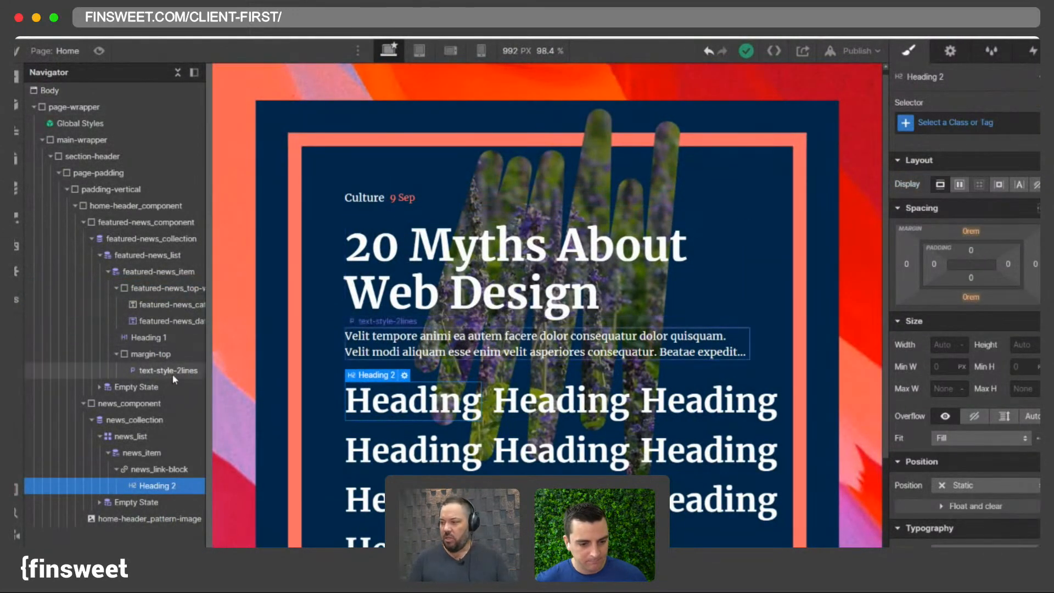
left_click(82, 222)
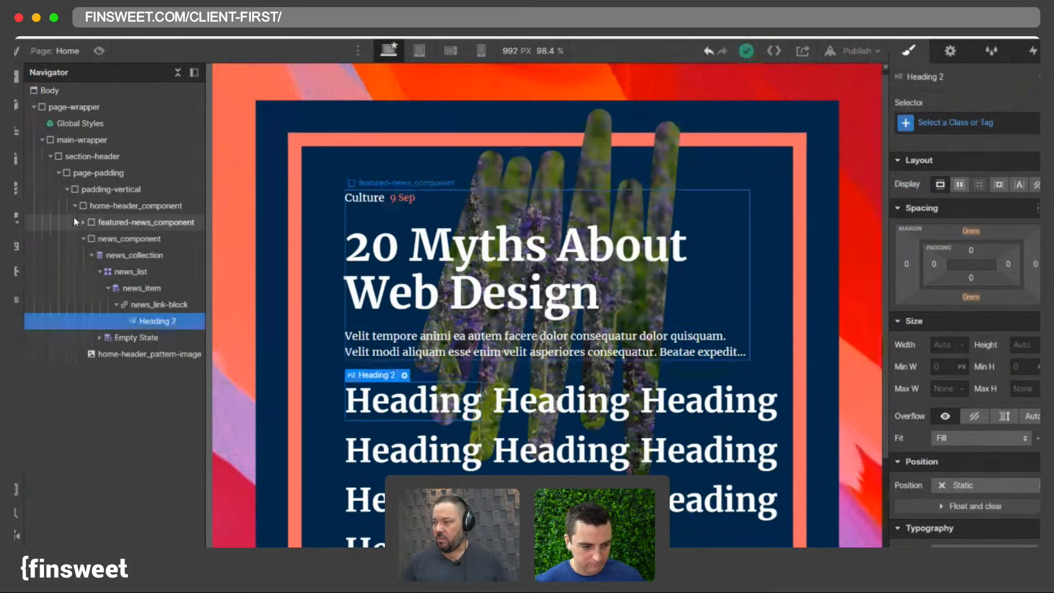
left_click(75, 205)
left_click(76, 206)
left_click(83, 238)
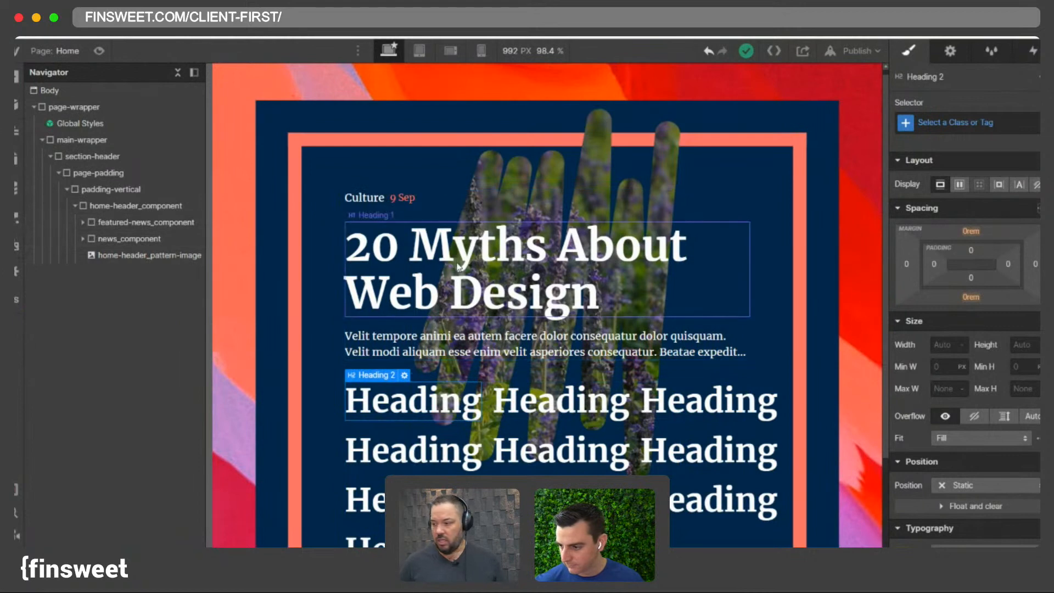
left_click(439, 398)
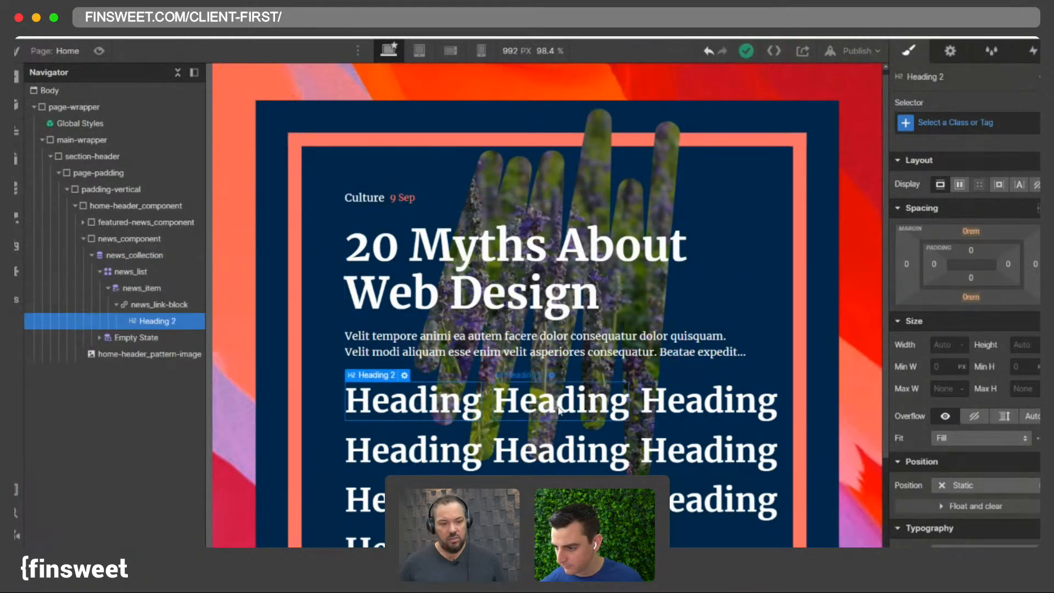
left_click(91, 255)
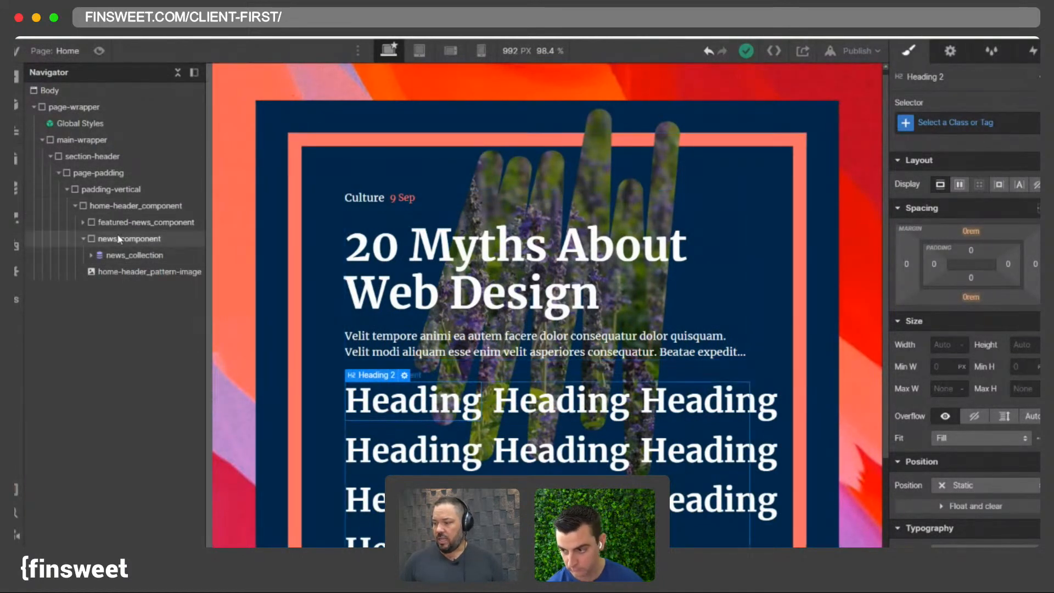
- Set the bottom padding of featured-news_component to 3rem
left_click(146, 221)
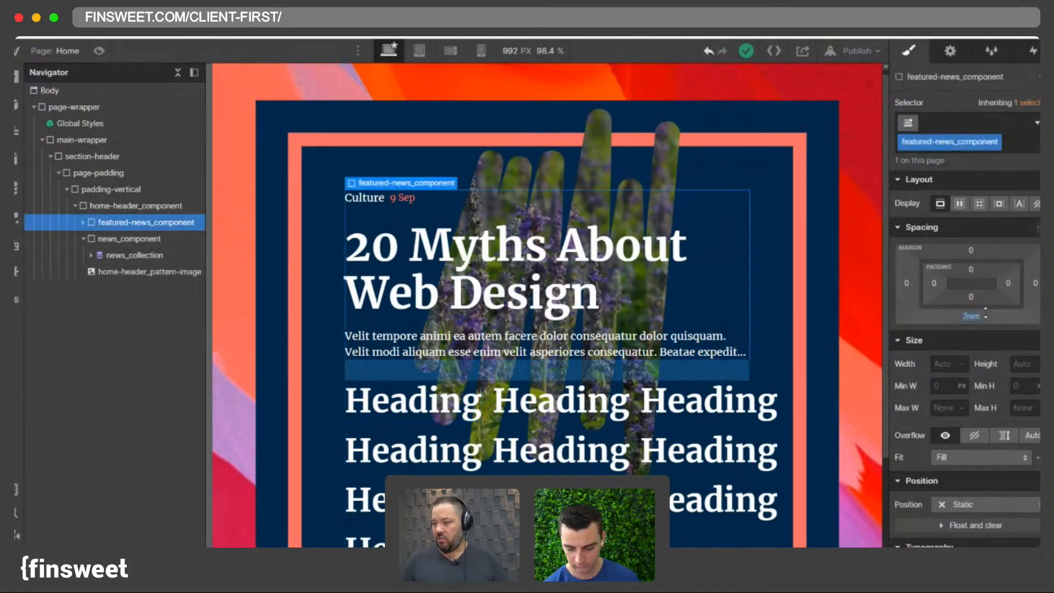
left_click(976, 316)
type("3")
key("Return")
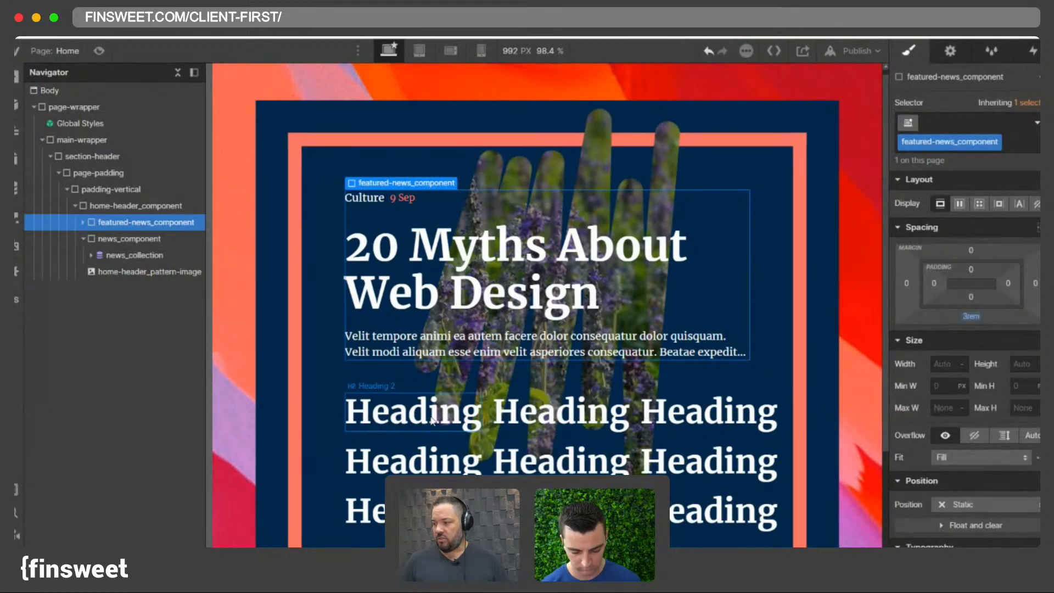
left_click(432, 422)
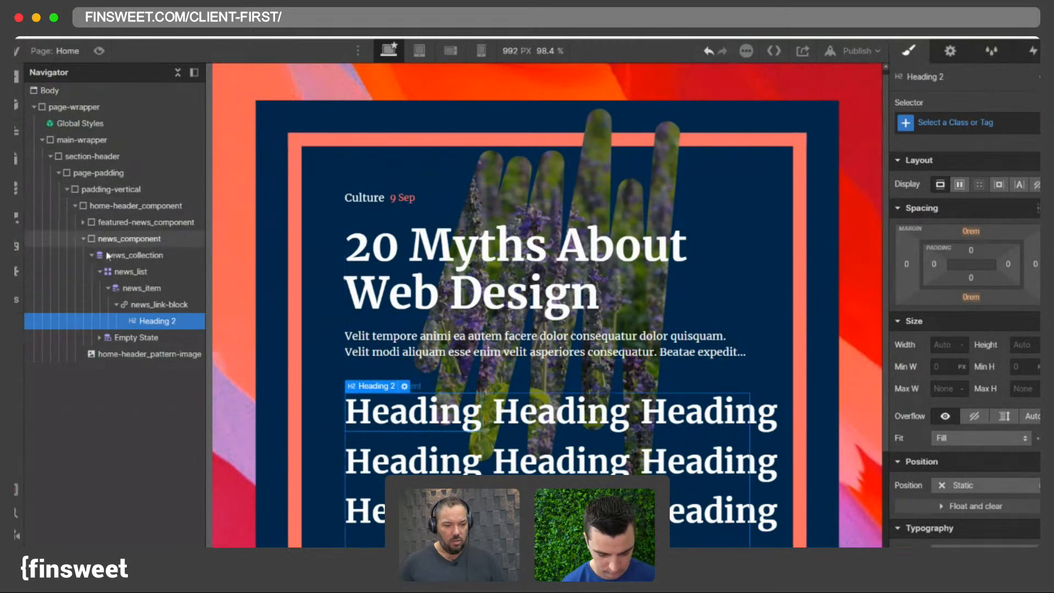
- Examine the news_component and featured-news_component branches in the Navigator, selecting each component in turn
left_click(91, 255)
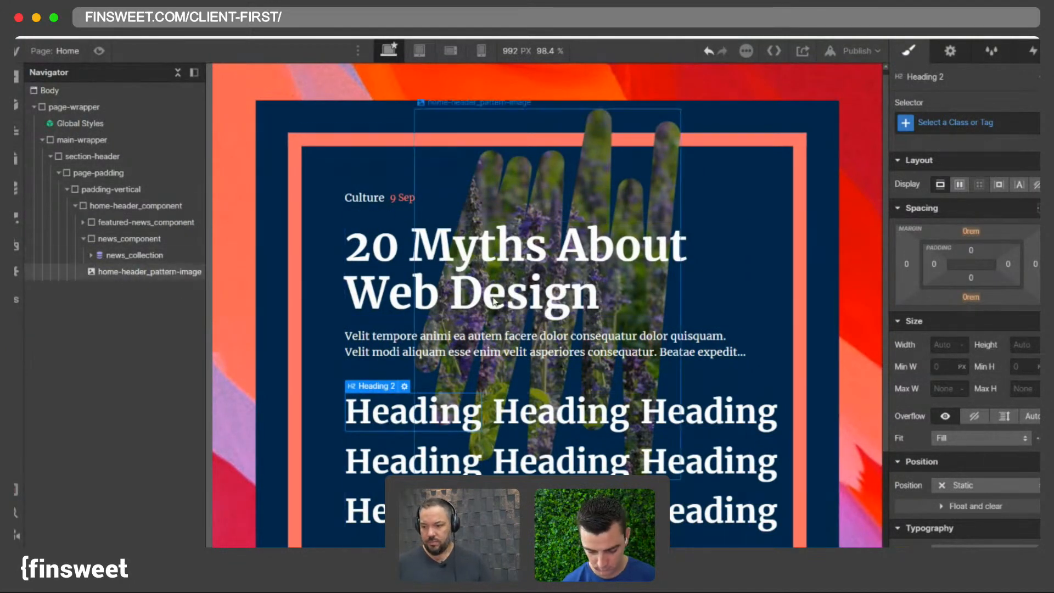
left_click(91, 255)
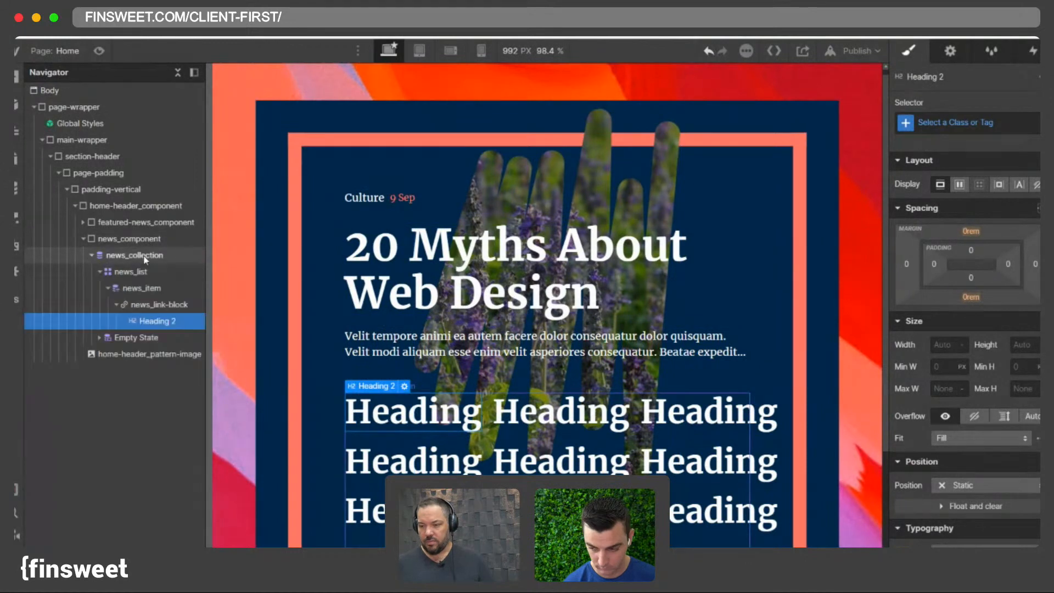
left_click(100, 273)
left_click(100, 273)
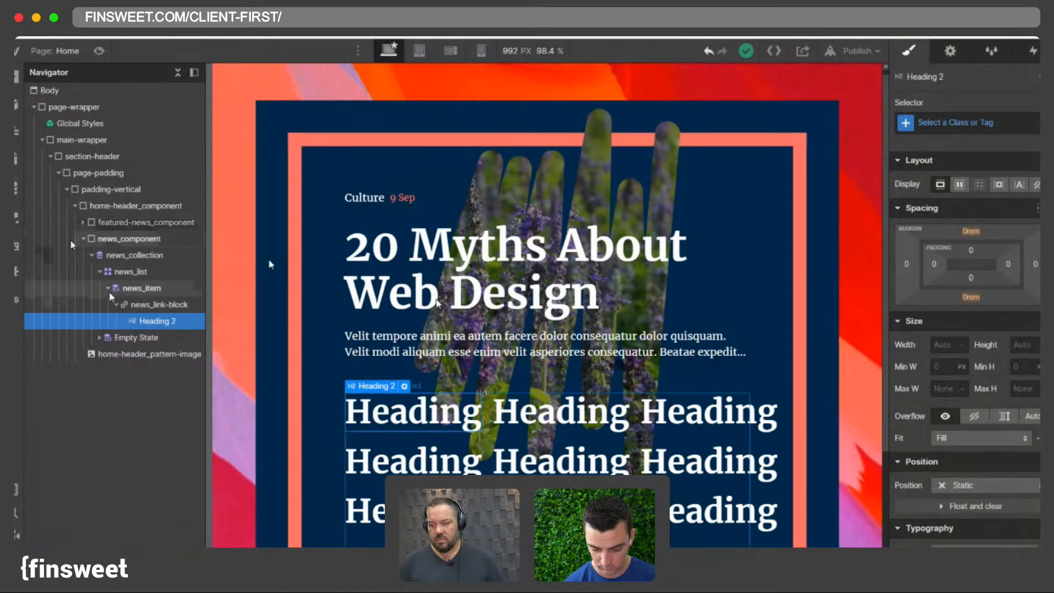
left_click(77, 207)
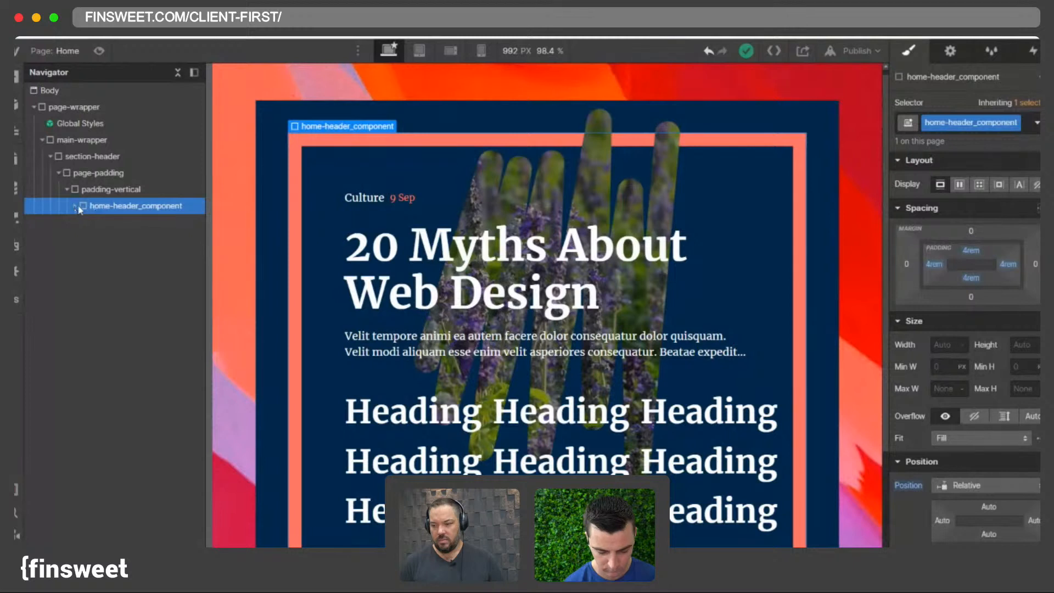
left_click(75, 206)
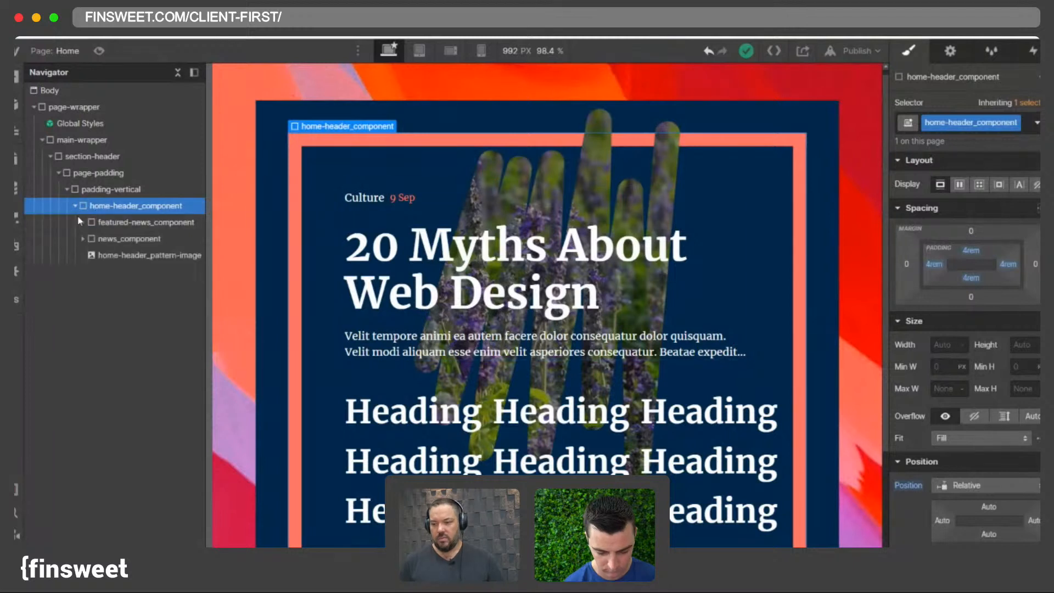
left_click(107, 237)
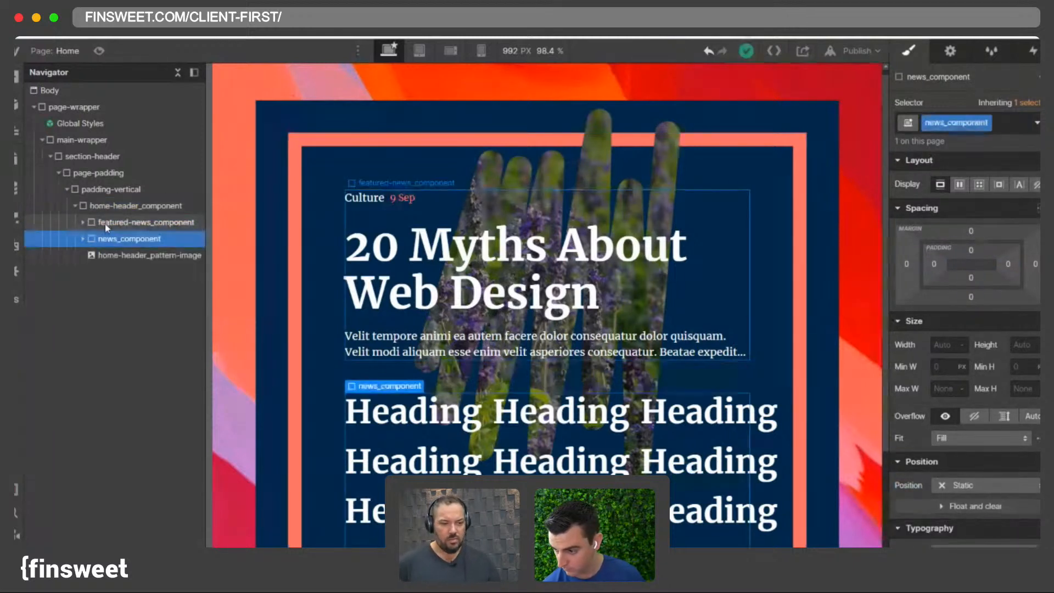
left_click(104, 223)
left_click(105, 240)
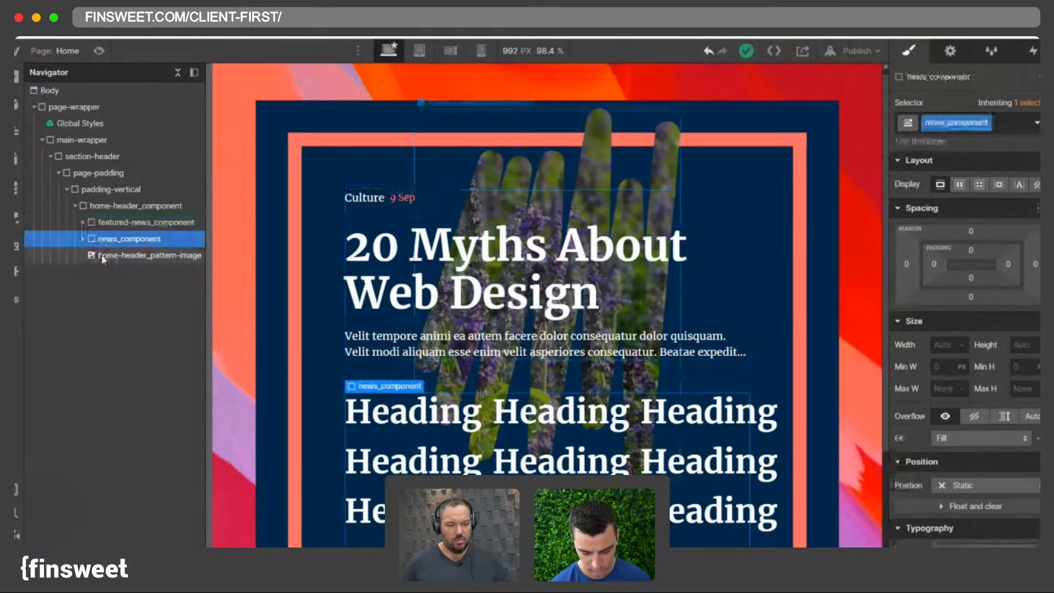
left_click(103, 256)
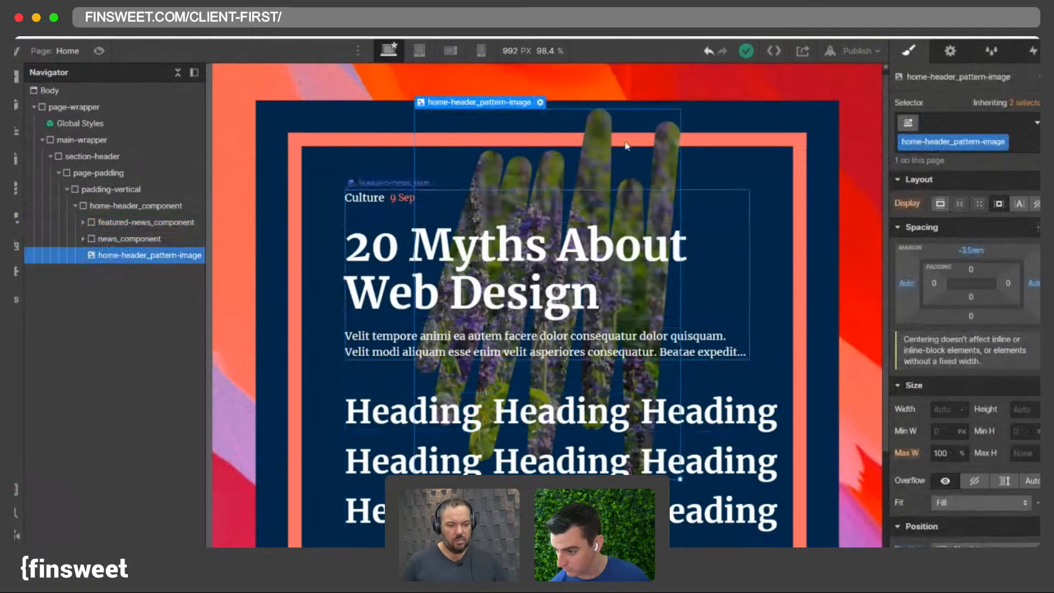
left_click(159, 240)
left_click(108, 222)
left_click(108, 238)
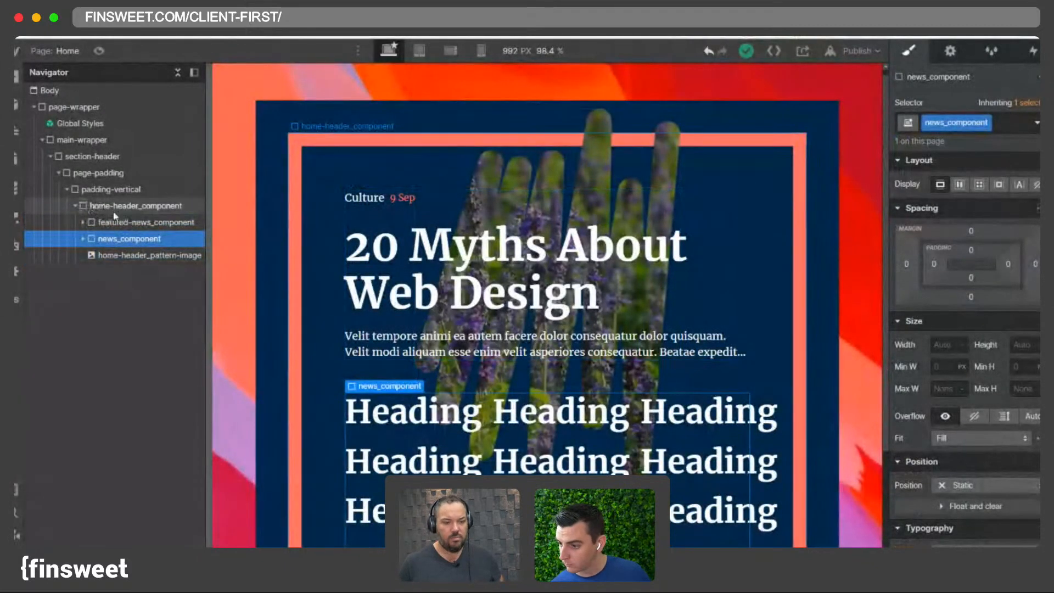
left_click(107, 223)
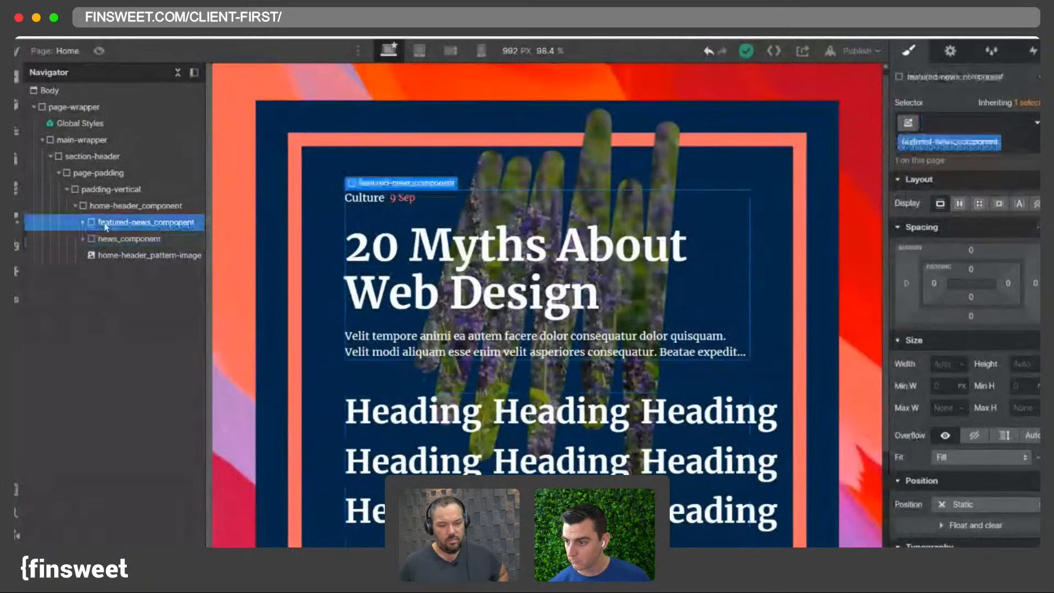
- Expand featured-news_collection and news_collection to compare their nested list, item and heading elements
left_click(83, 223)
left_click(90, 238)
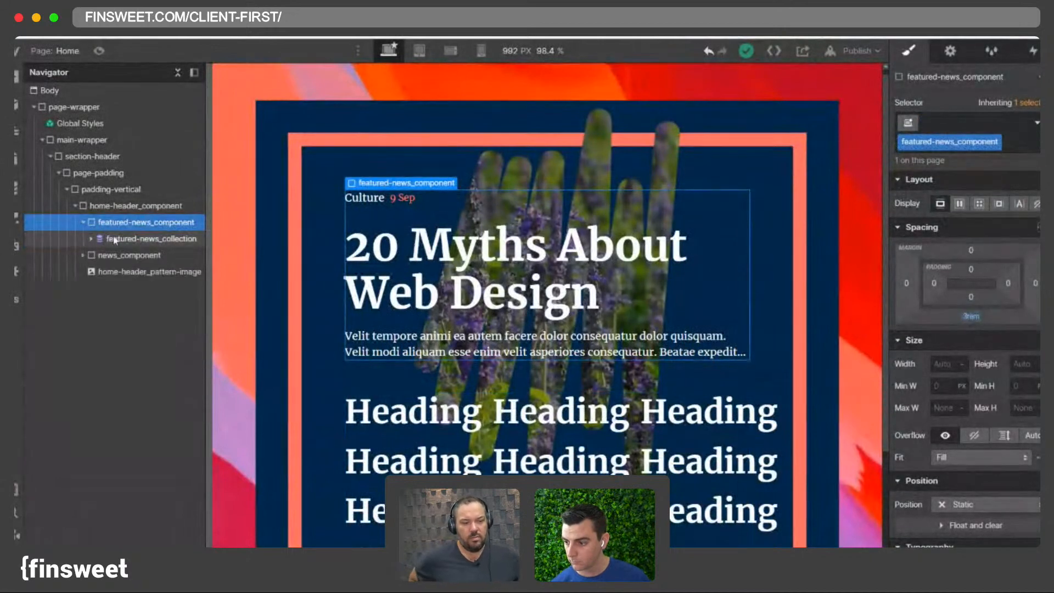
left_click(83, 222)
left_click(83, 239)
left_click(90, 255)
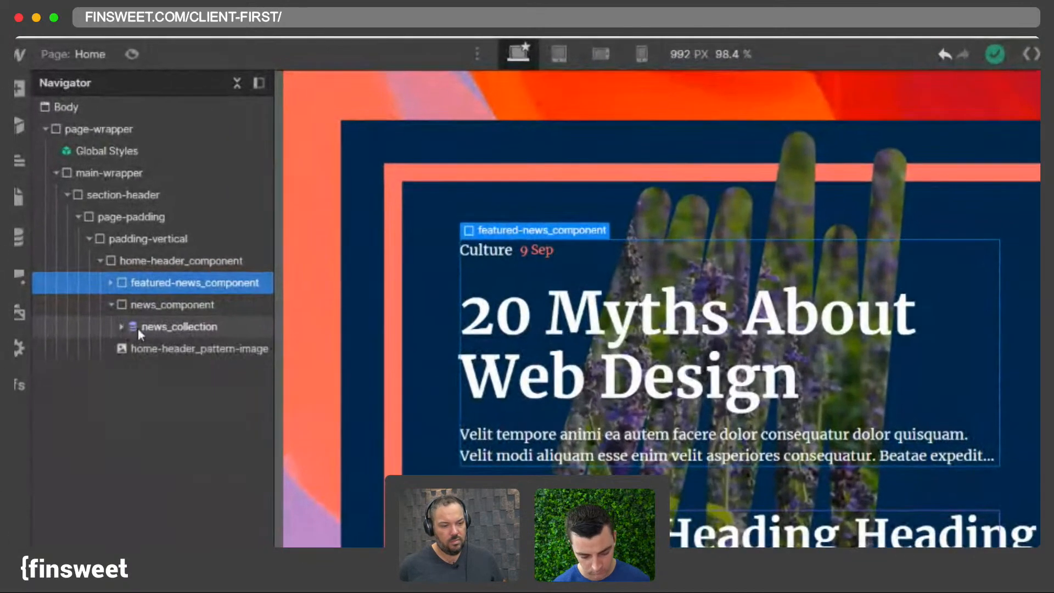
left_click(122, 327)
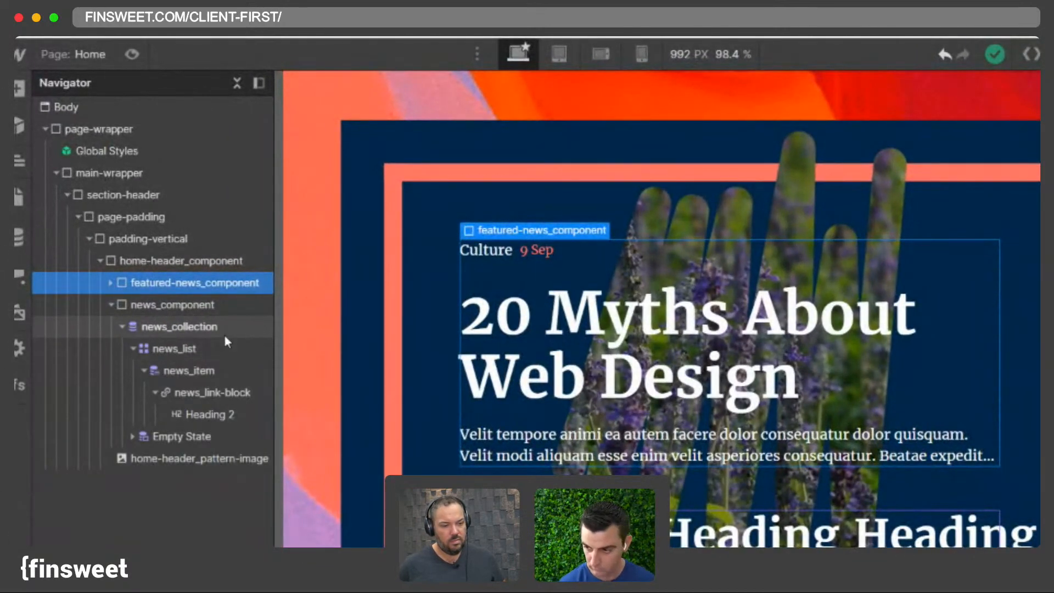
left_click(151, 307)
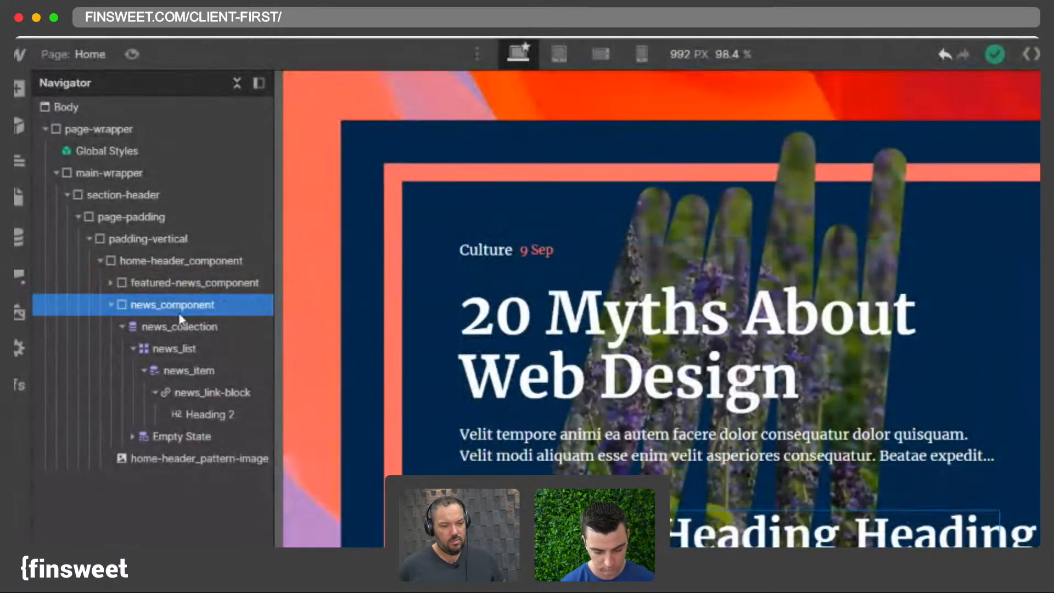
left_click(161, 328)
left_click(110, 282)
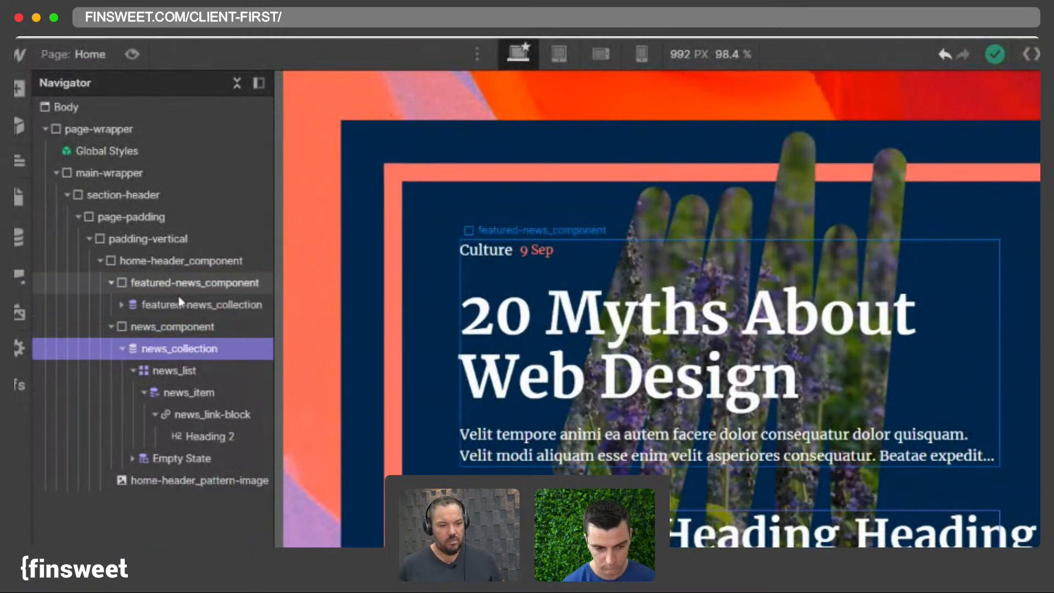
left_click(123, 305)
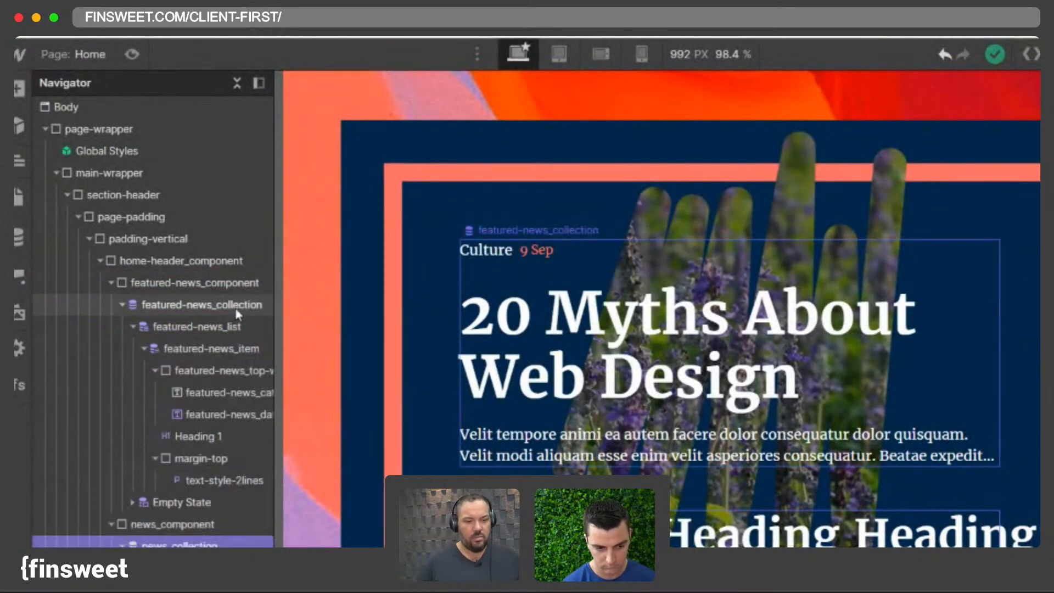
left_click(121, 304)
left_click(112, 283)
left_click(169, 346)
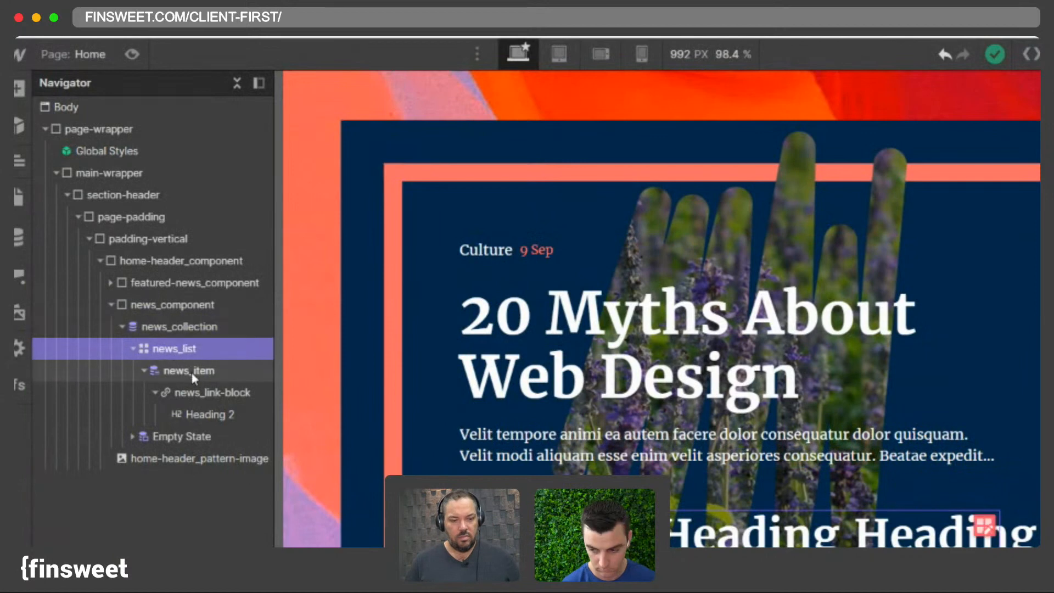
left_click(190, 371)
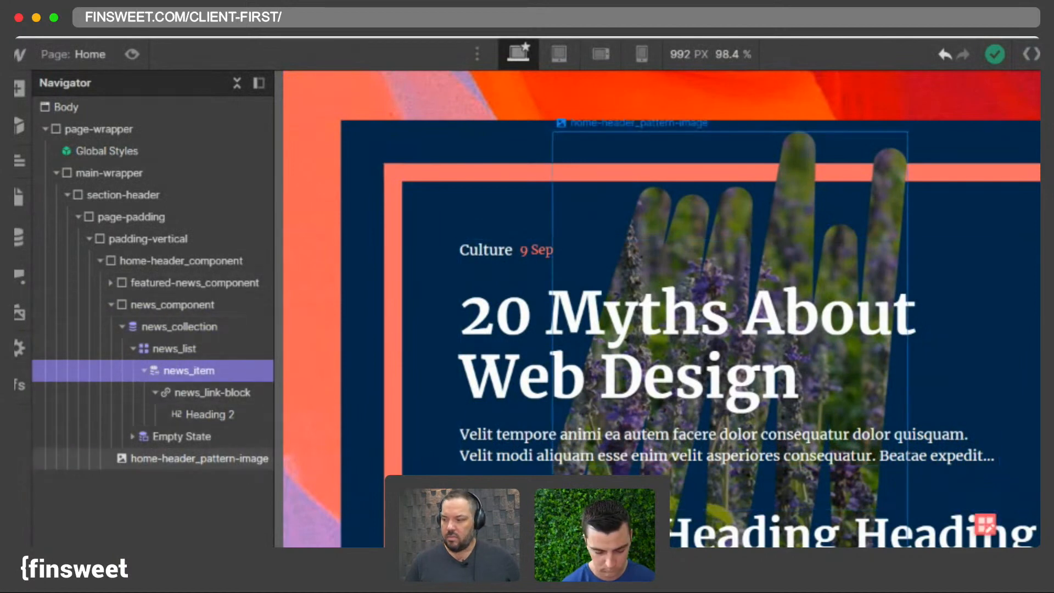
- Try H3 and H4 heading levels on the news heading, setting it back to H2
left_click(216, 415)
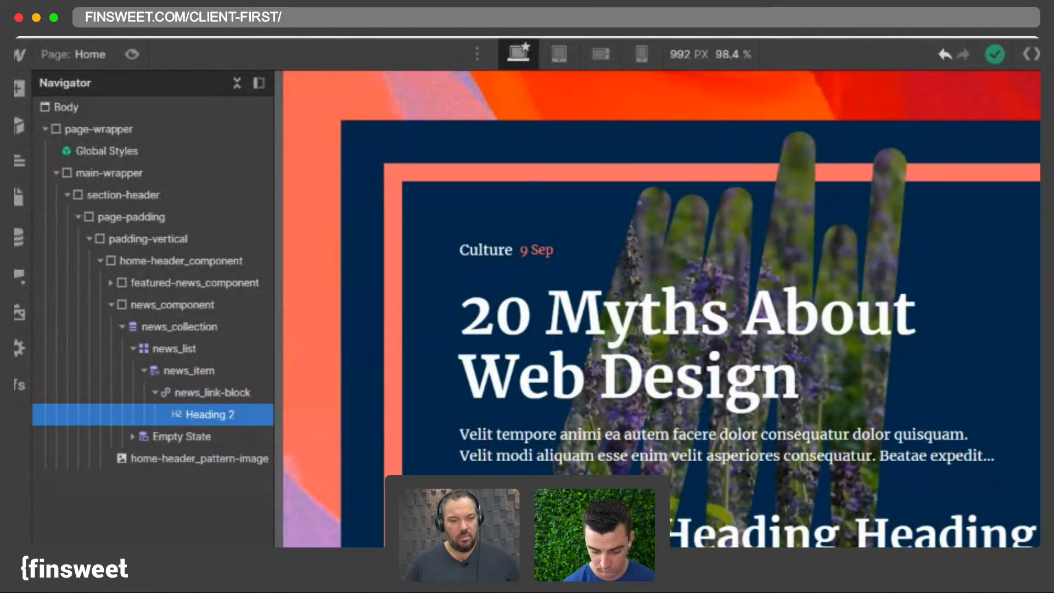
key("Return")
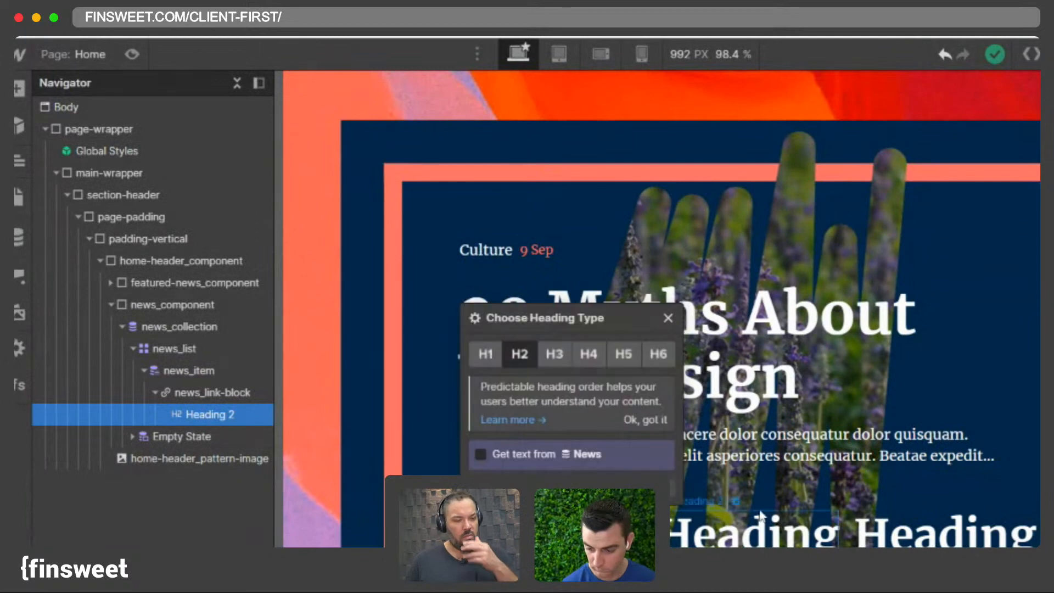
left_click(553, 354)
left_click(579, 355)
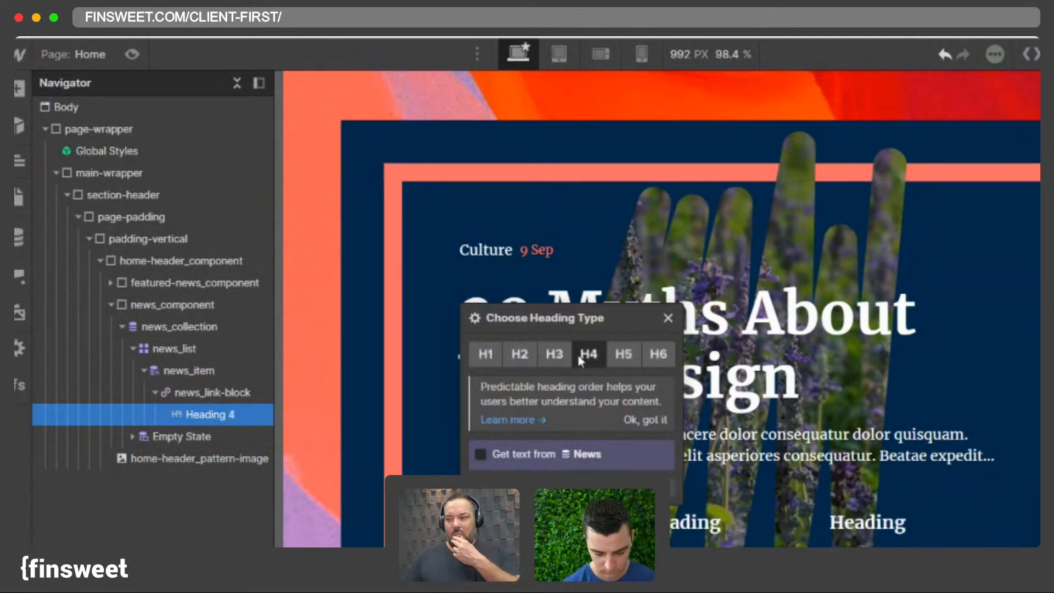
left_click(522, 353)
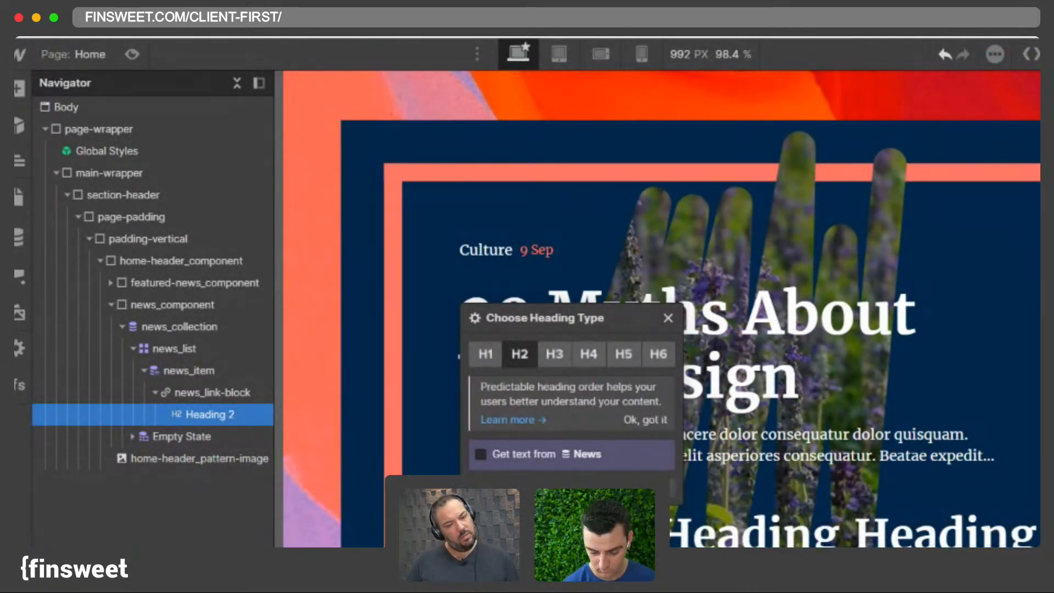
key("Escape")
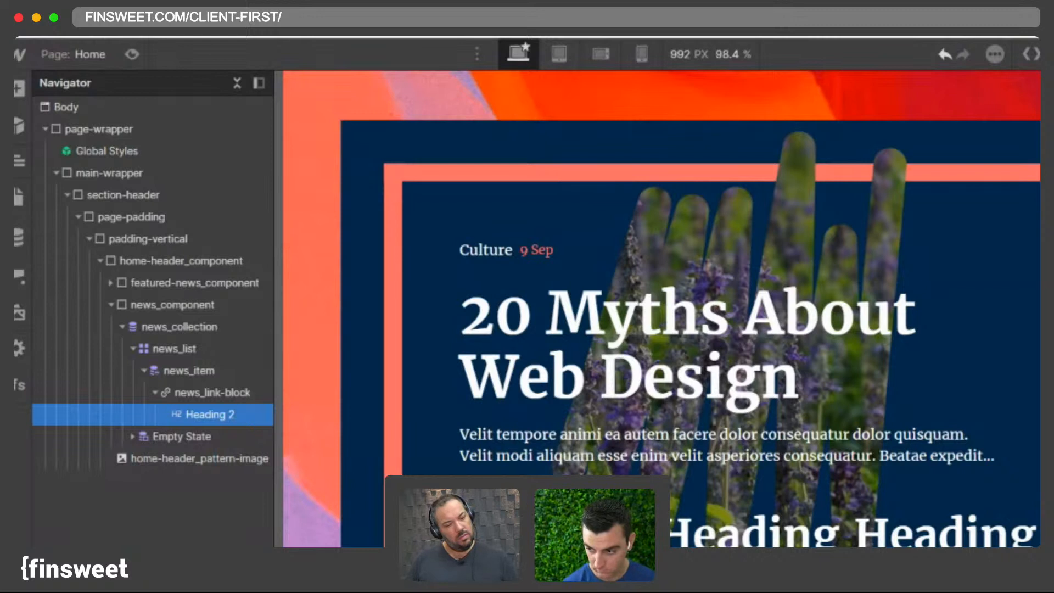
- Give the news heading the class heading-small and bind its text to the News collection's Name field
key("Return")
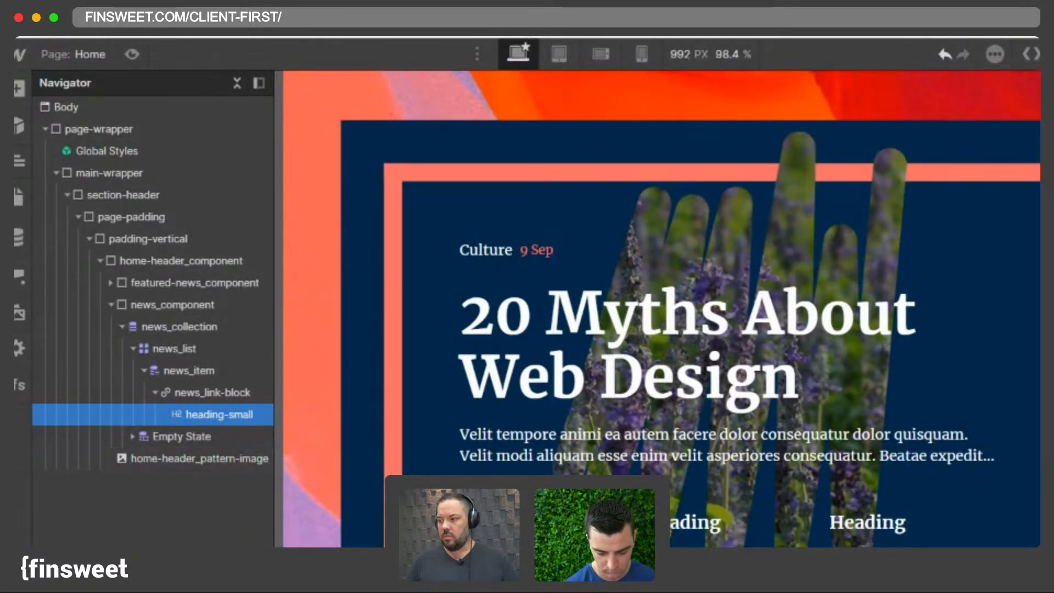
key("Return")
left_click(528, 461)
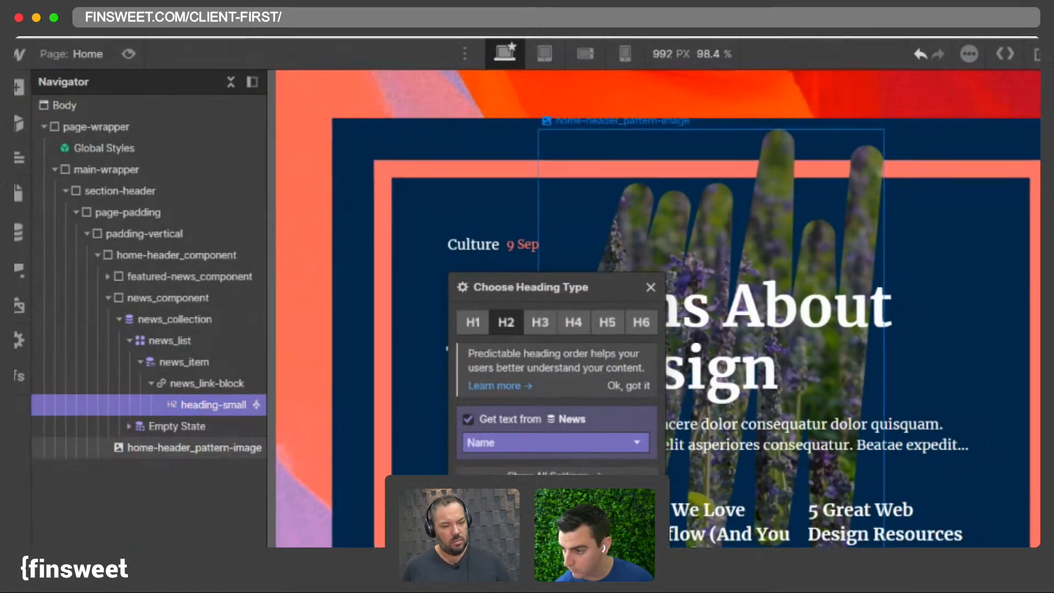
scroll(580, 381, "down", 3)
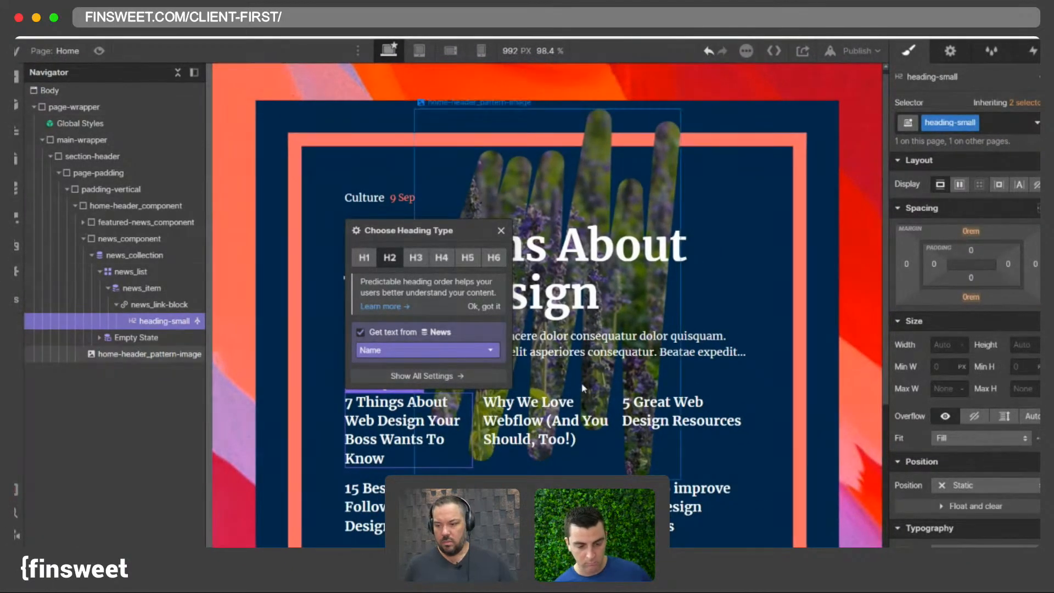
scroll(568, 329, "up", 2)
left_click(562, 344)
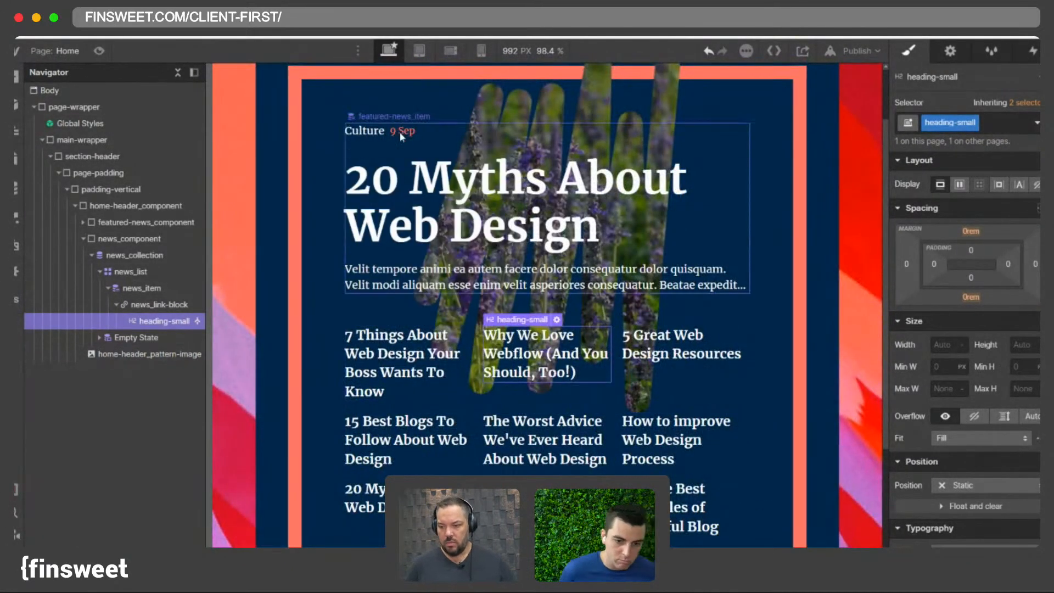
- Rename the featured news top wrapper's class from featured-news_top-wrapper to tag-wrapper
left_click(457, 132)
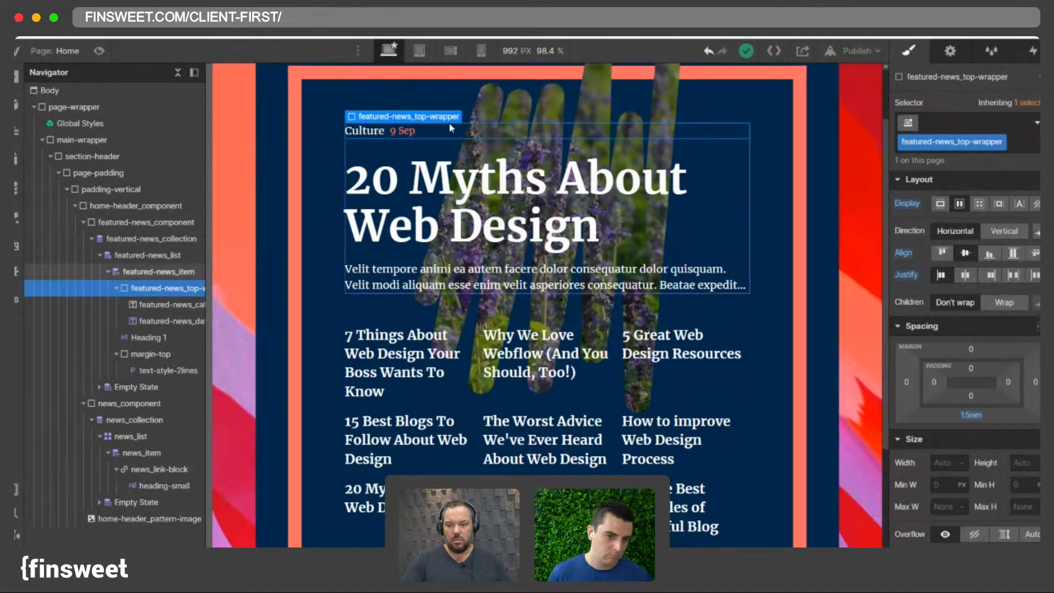
double_click(945, 144)
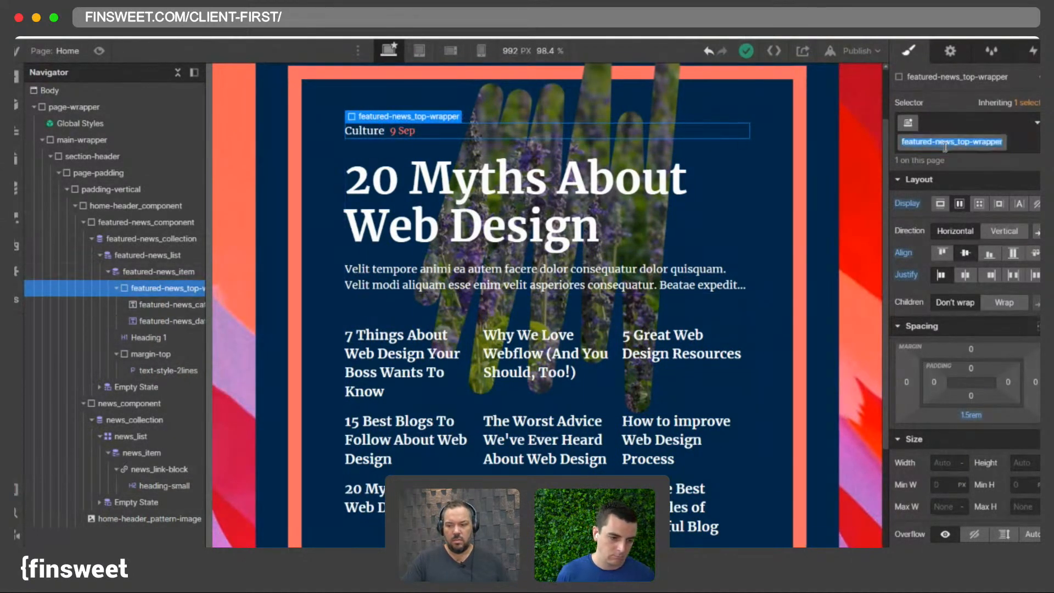
key("BackSpace")
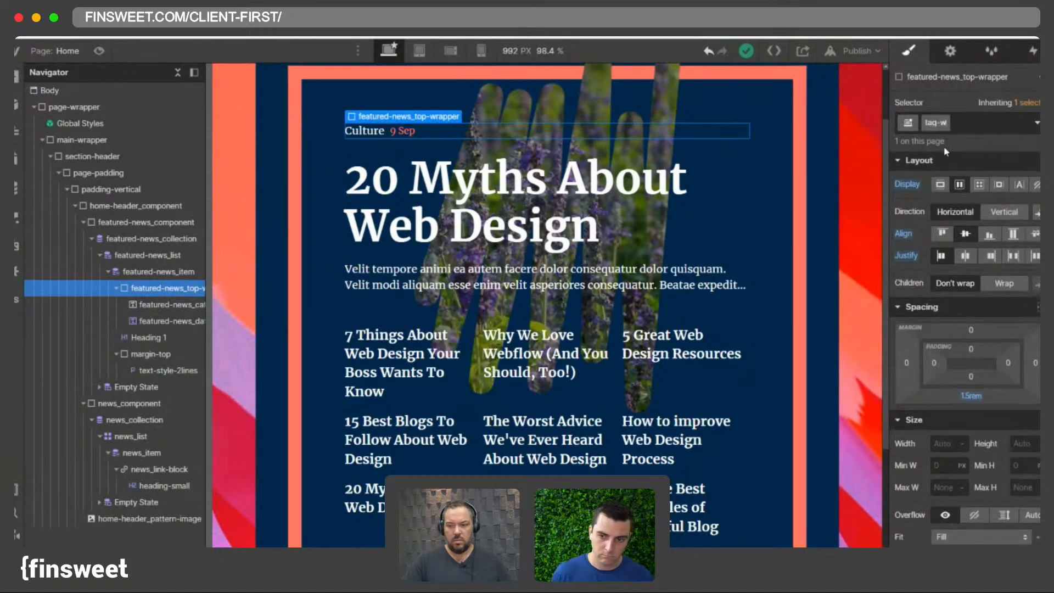
key("Return")
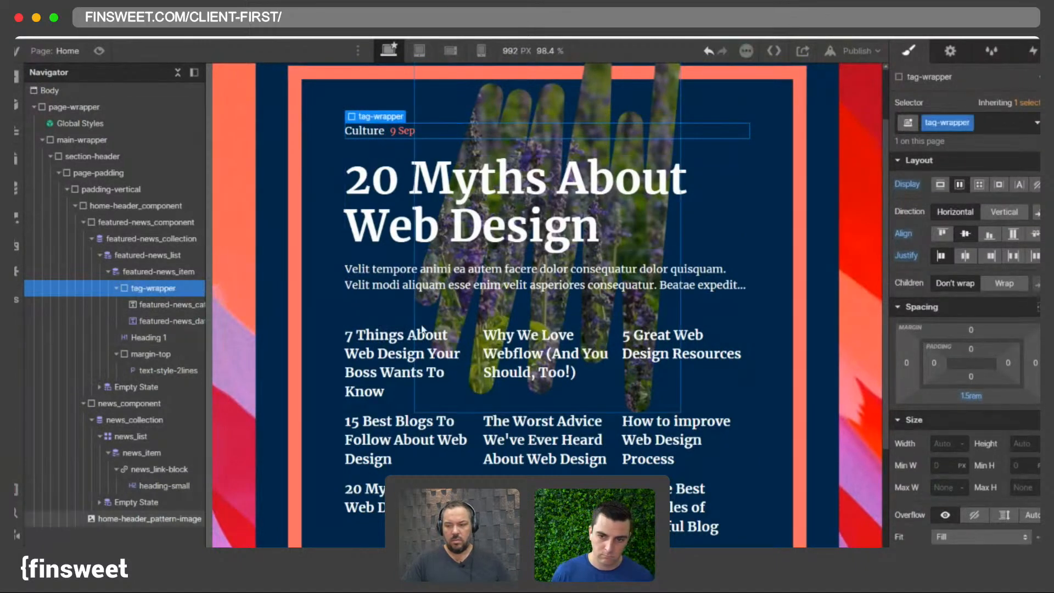
- Paste the tag-wrapper into news_link-block and move it above heading-small
left_click(404, 335)
key("ctrl+v")
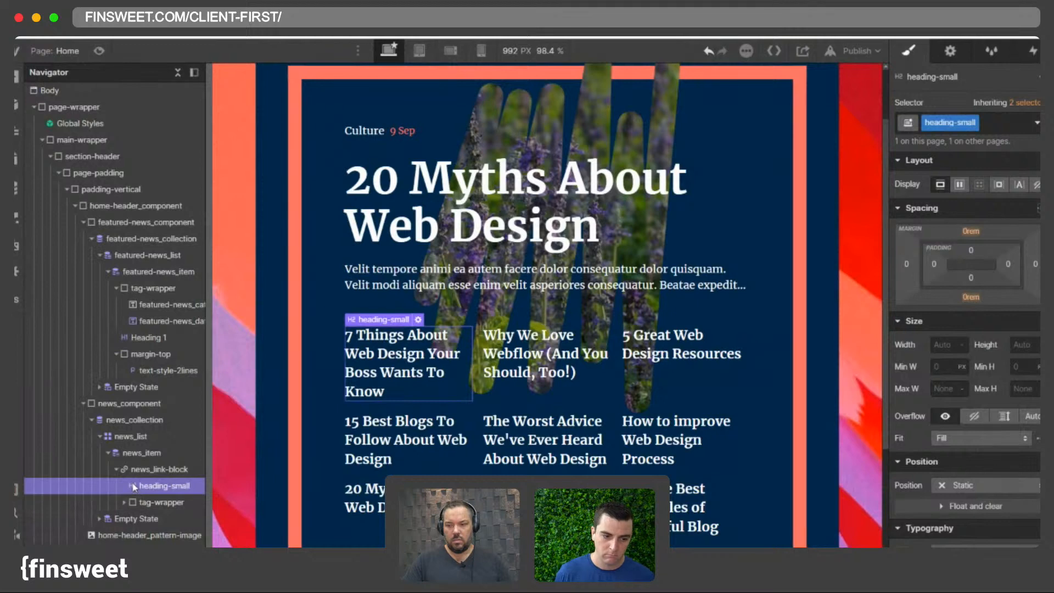
left_click_drag(156, 501, 142, 483)
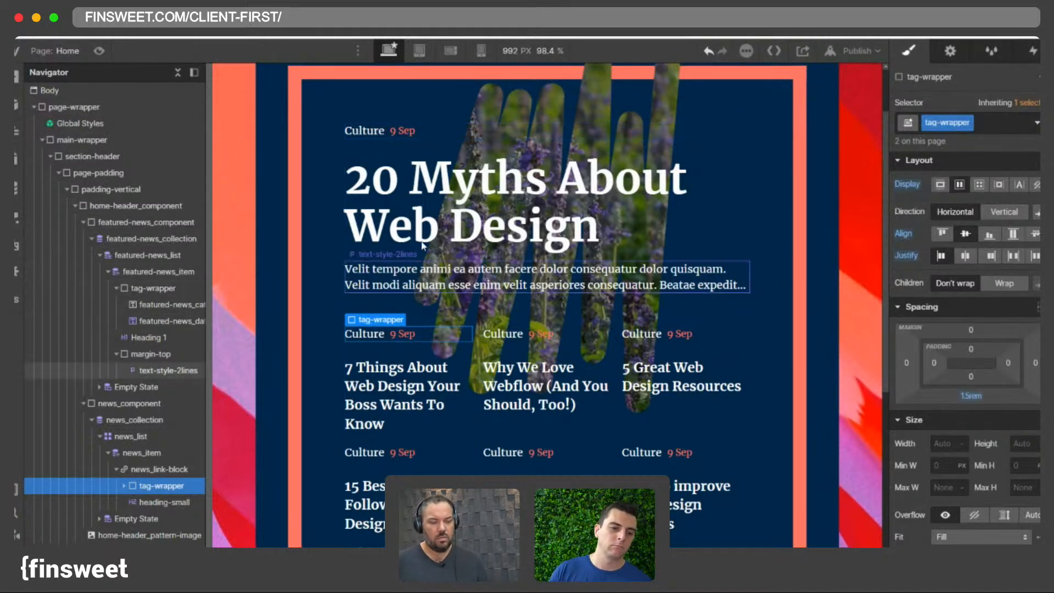
left_click(447, 129)
left_click(117, 289)
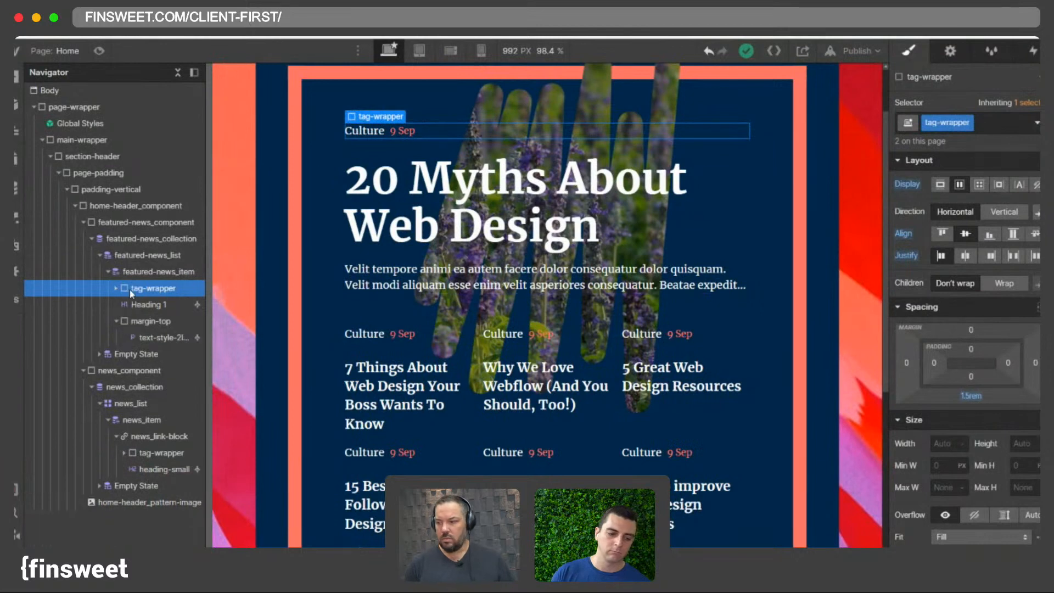
left_click(162, 452)
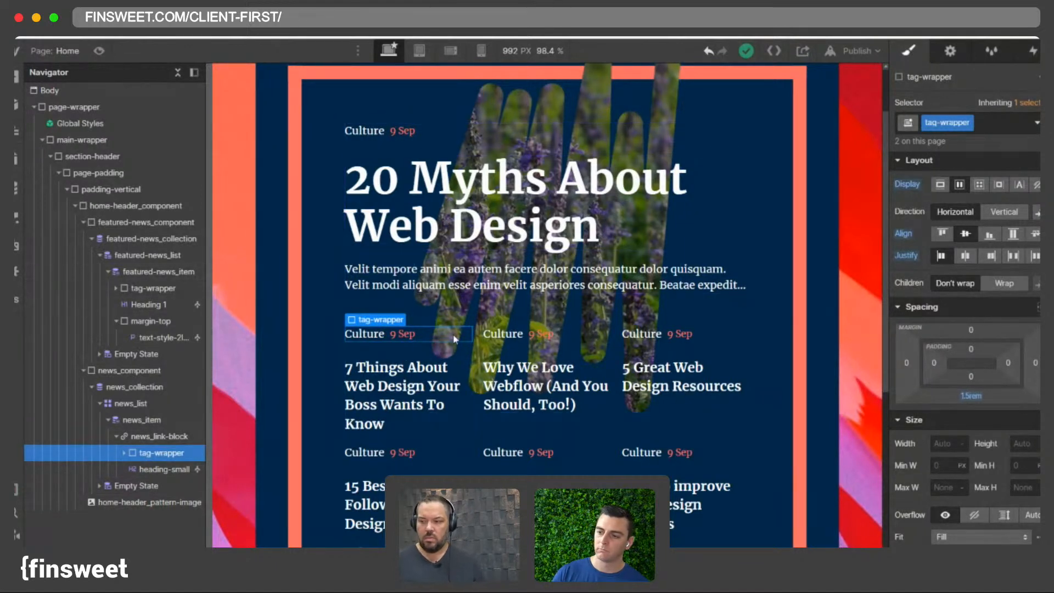
- Add the combo class is-small to the news tag-wrapper and set its bottom margin to 0.5 rem
left_click(1009, 128)
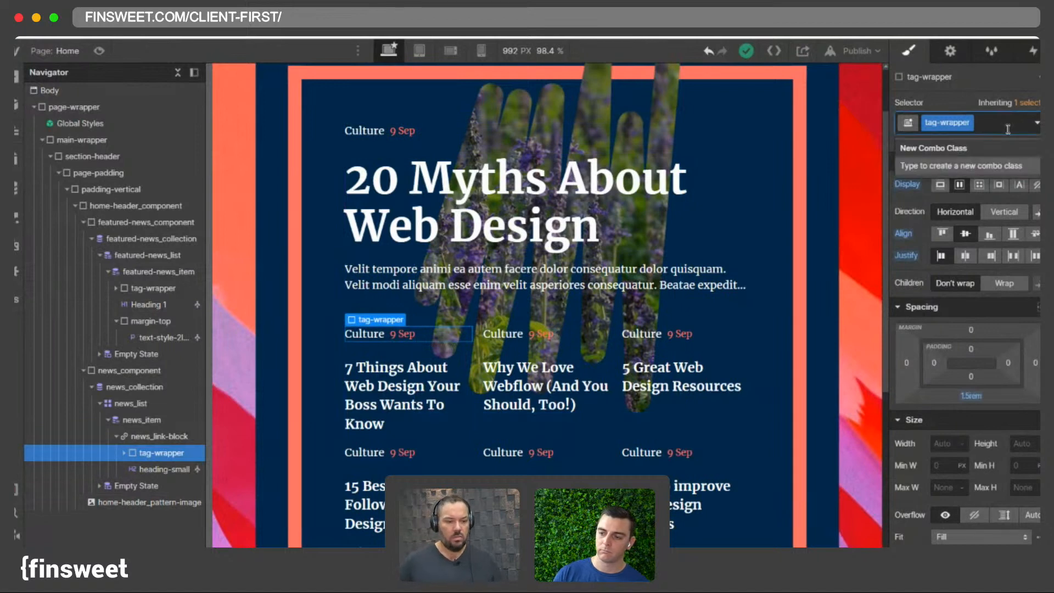
type("is-small")
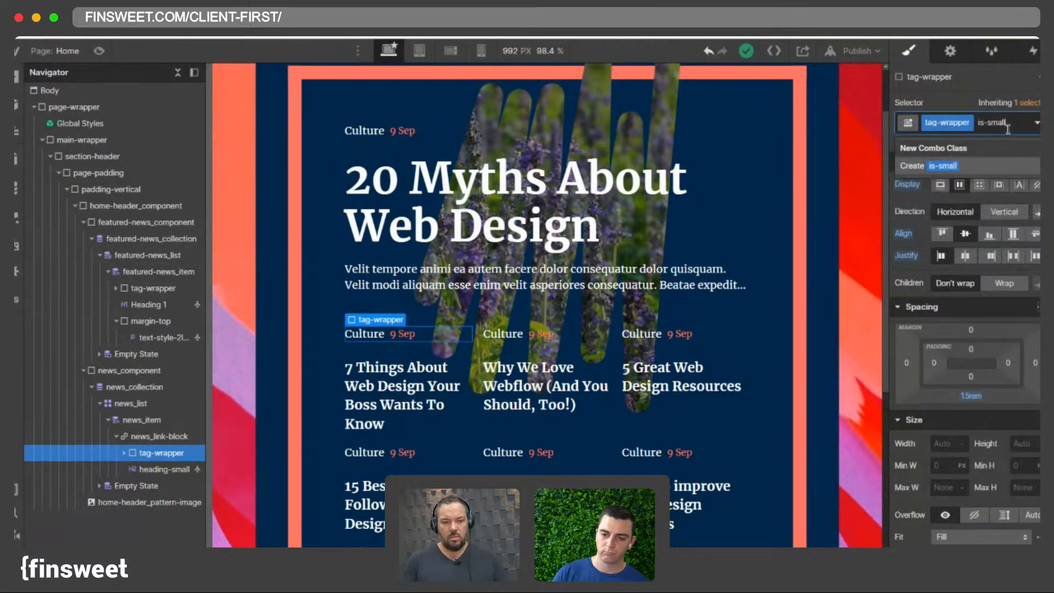
key("Return")
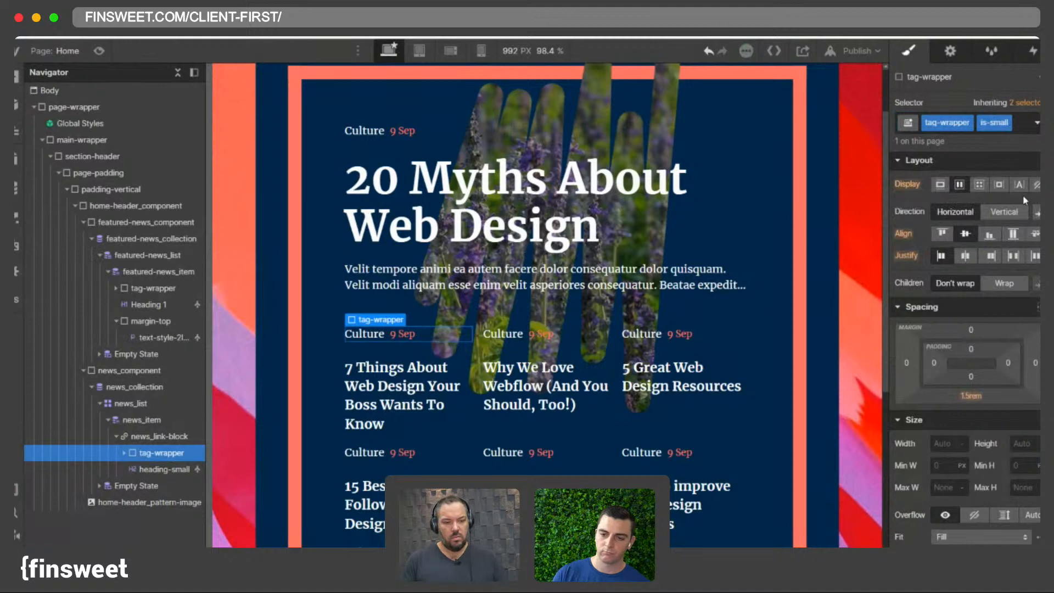
scroll(976, 225, "down", 3)
left_click(970, 193)
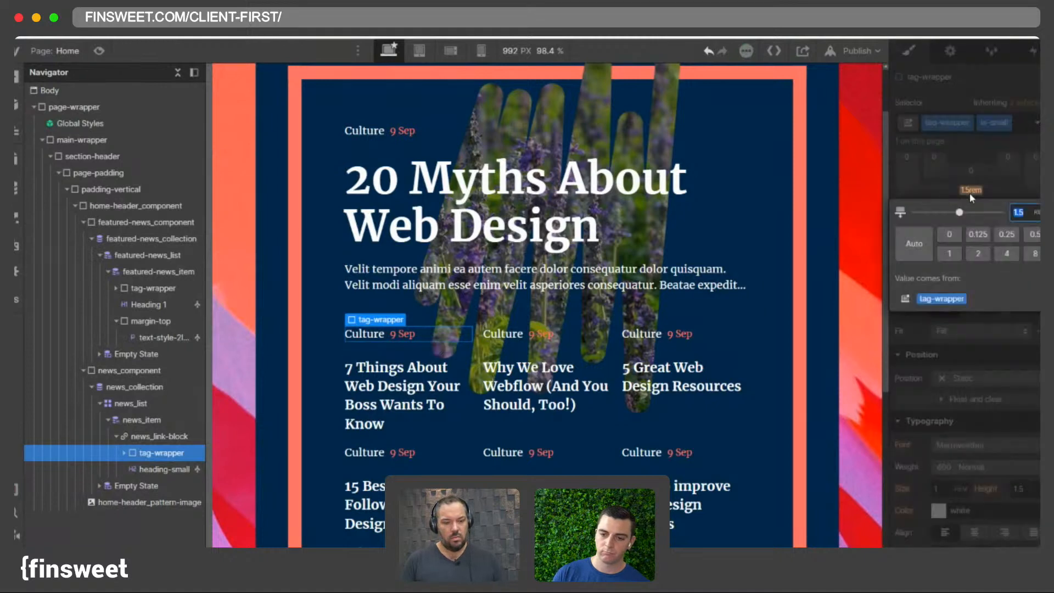
type("1")
key("Return")
left_click(969, 193)
type("0.5")
key("Return")
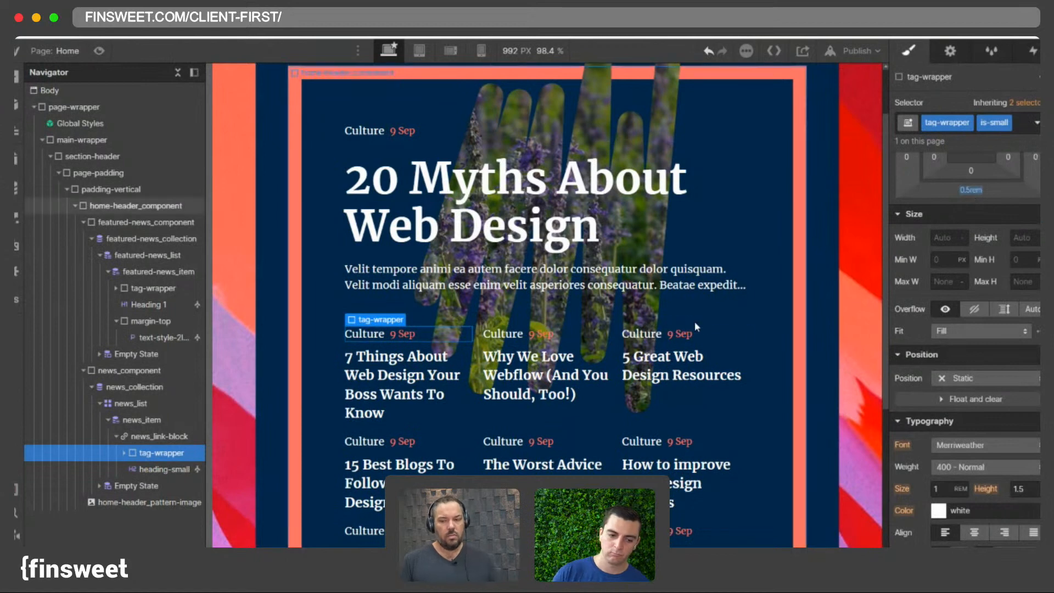
- Set the shared tag-wrapper font size to 0.75 rem
scroll(524, 247, "up", 2)
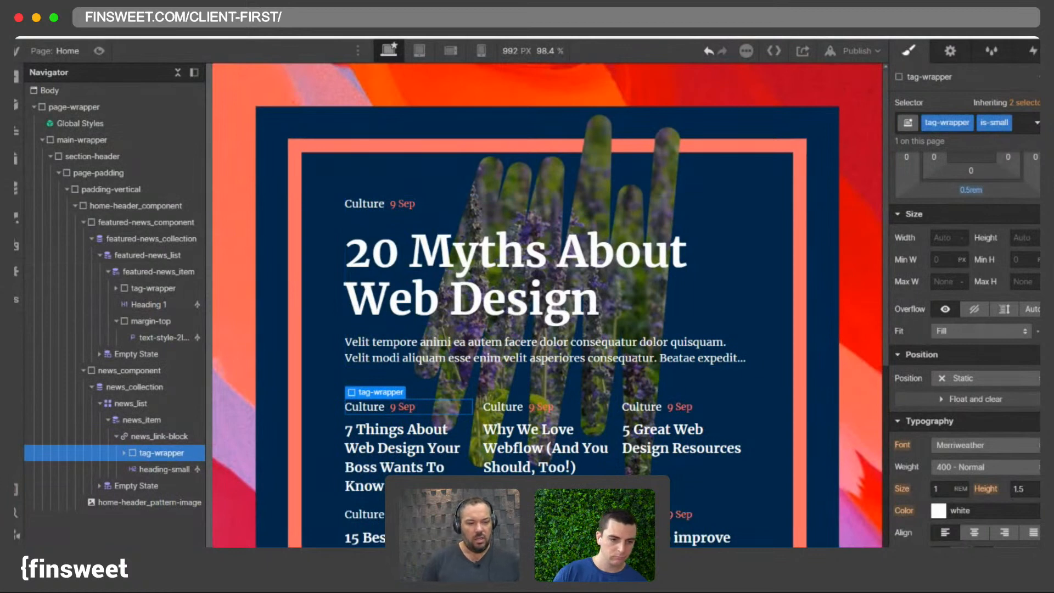
left_click(409, 206)
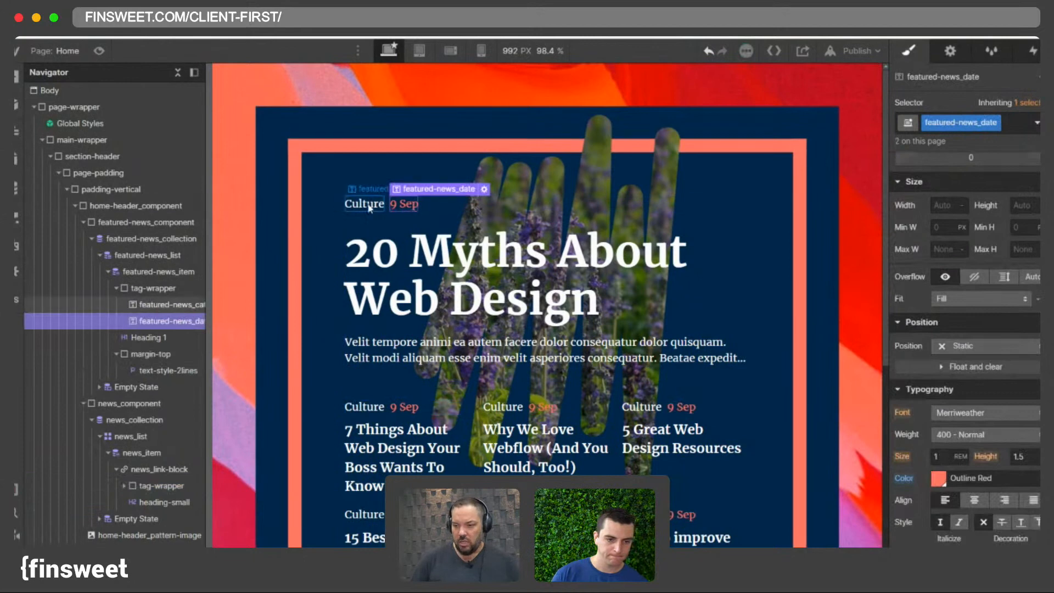
left_click(364, 204)
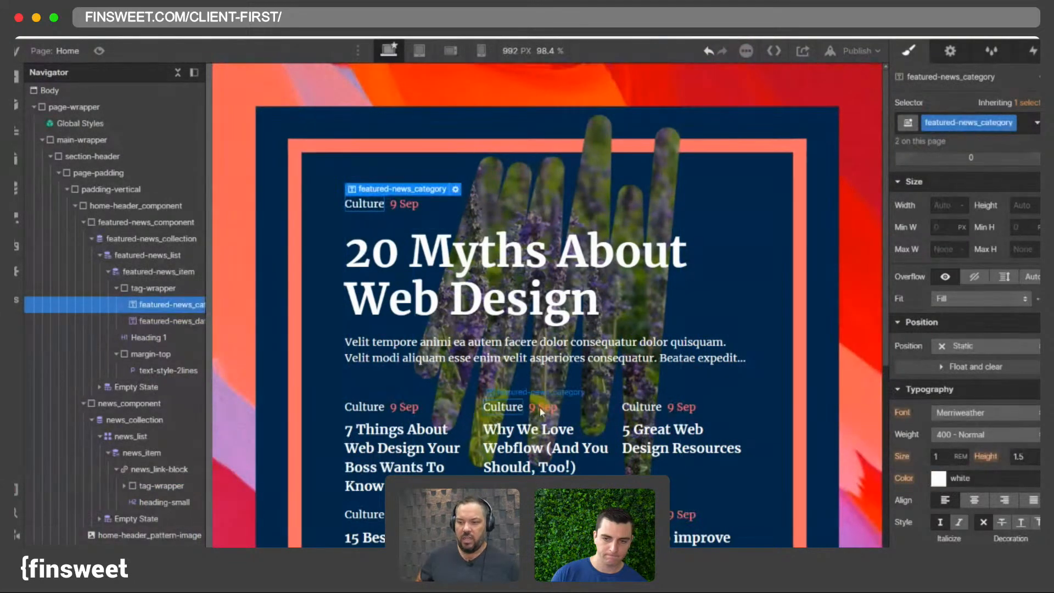
left_click(507, 406)
left_click(536, 410)
left_click(466, 410)
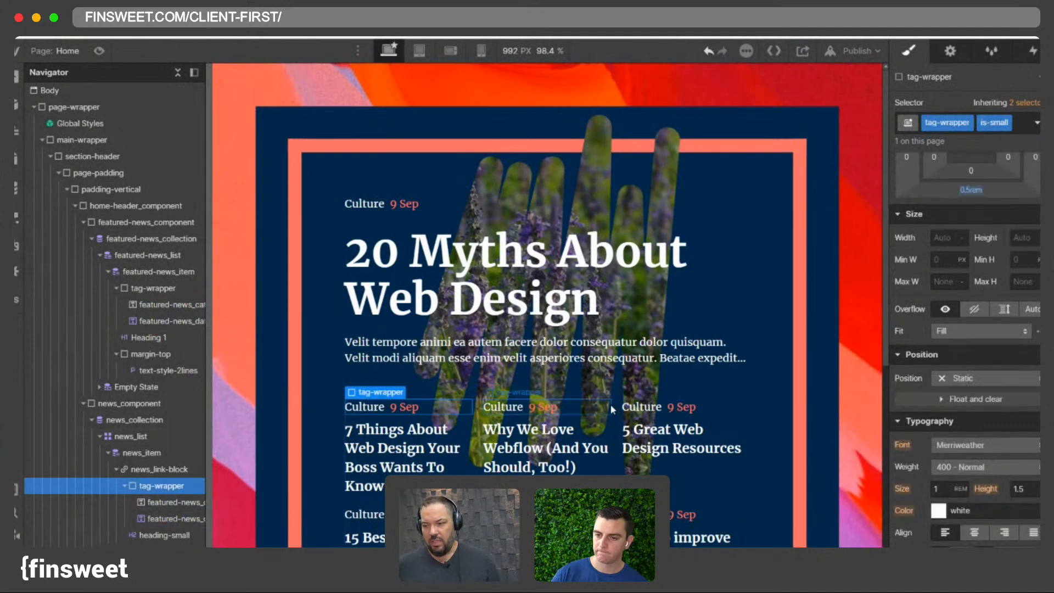
left_click(503, 407)
left_click(434, 202)
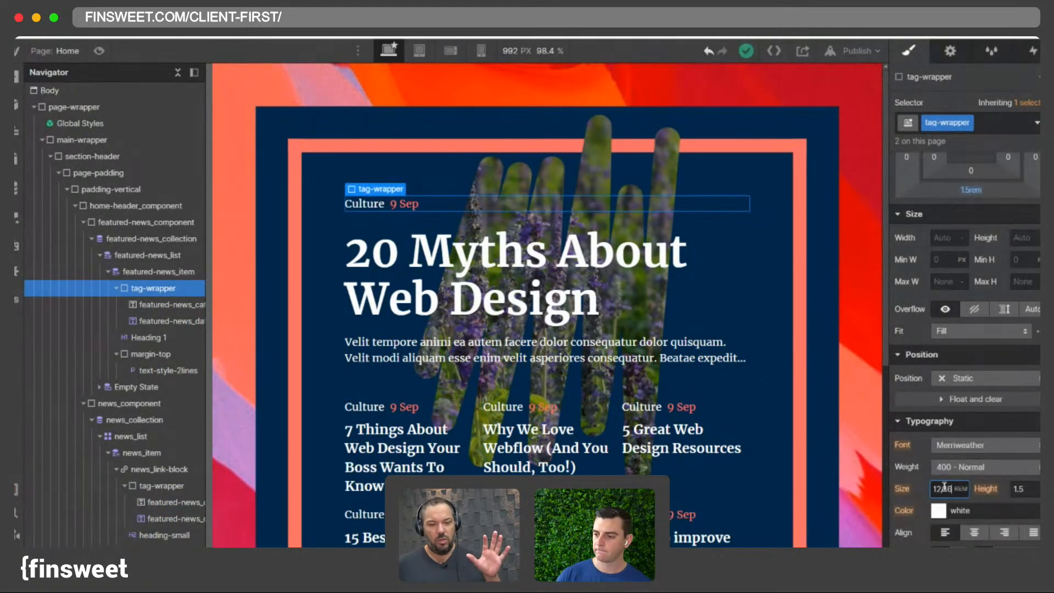
type("0.75")
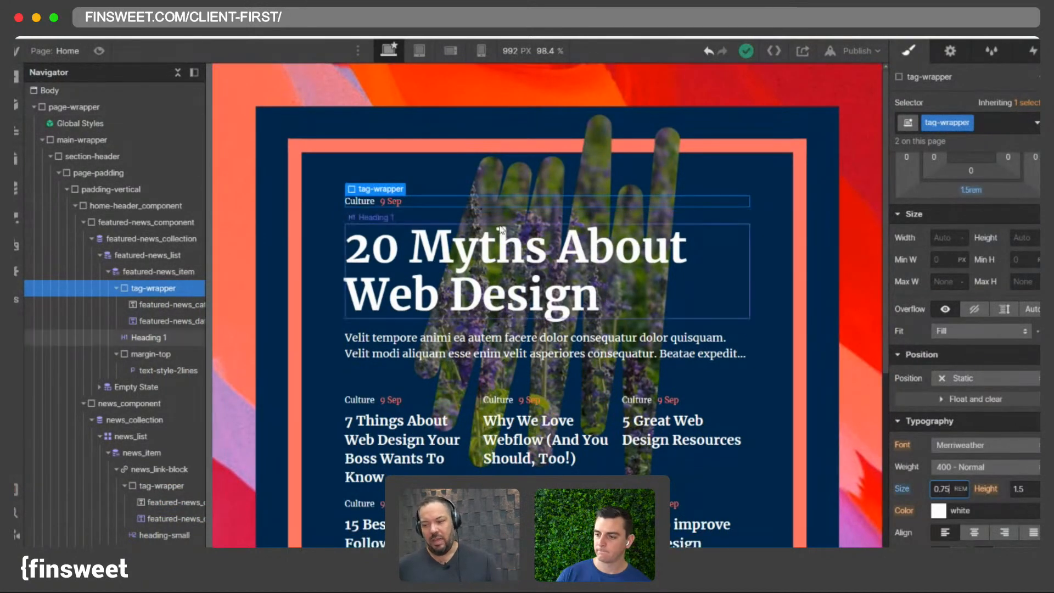
left_click(456, 155)
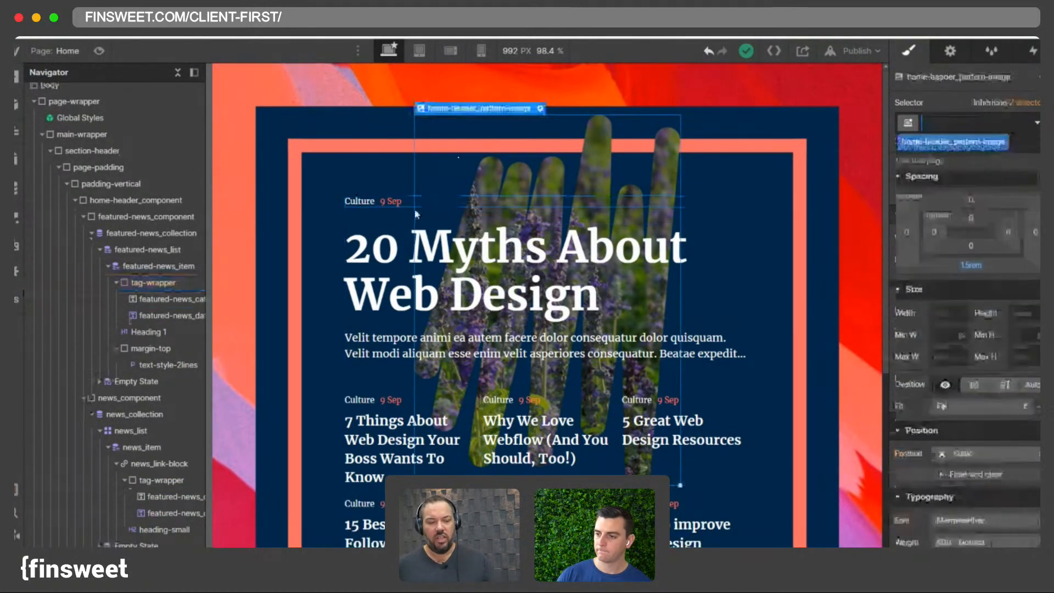
- Make the featured news category text uppercase
left_click(360, 203)
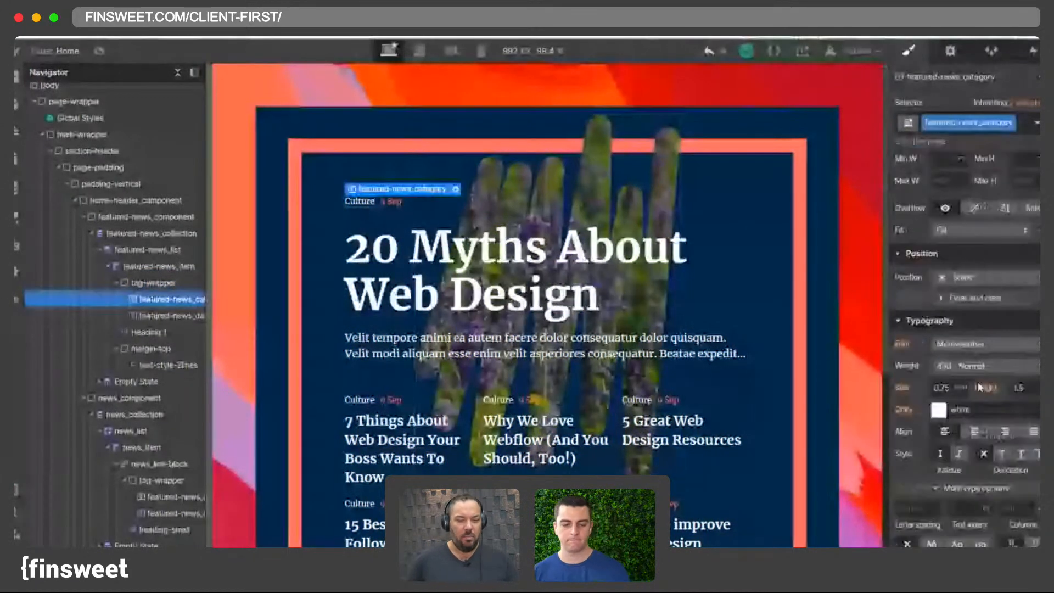
scroll(979, 387, "down", 2)
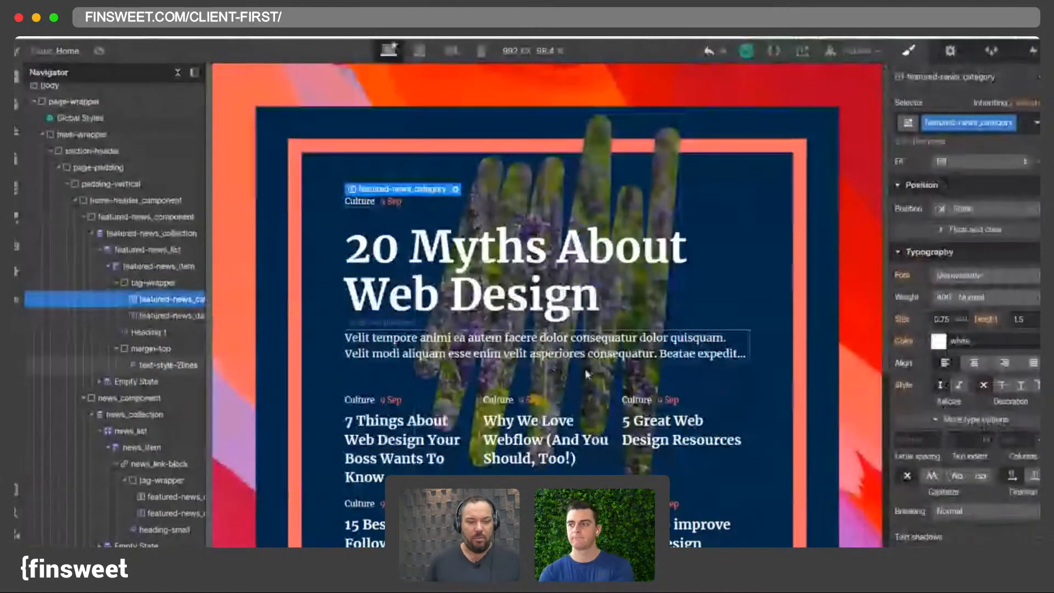
left_click(932, 476)
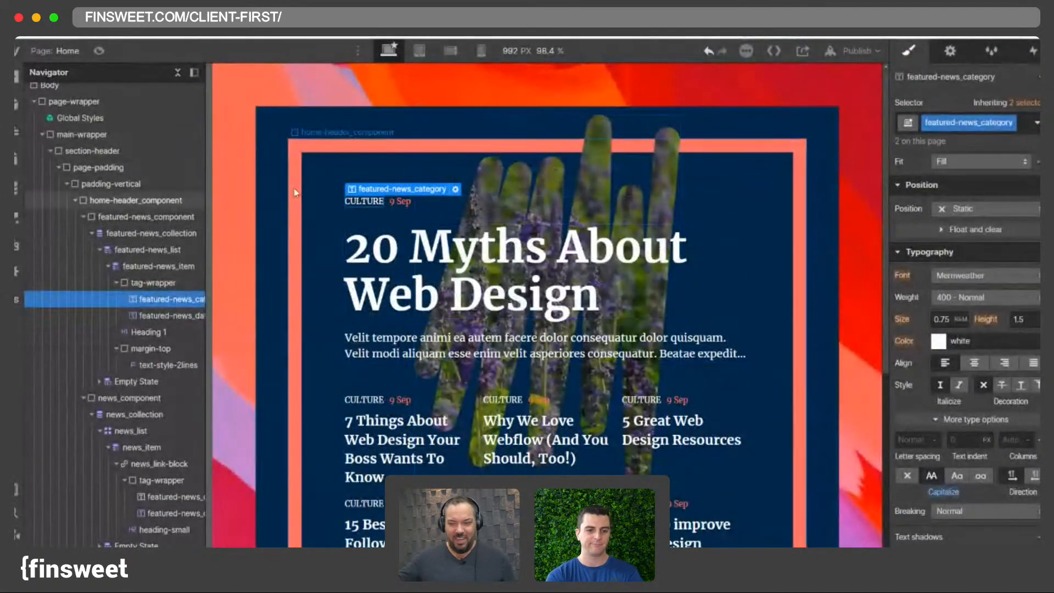
- Create a new Categories CMS collection from the Categories template
left_click(17, 189)
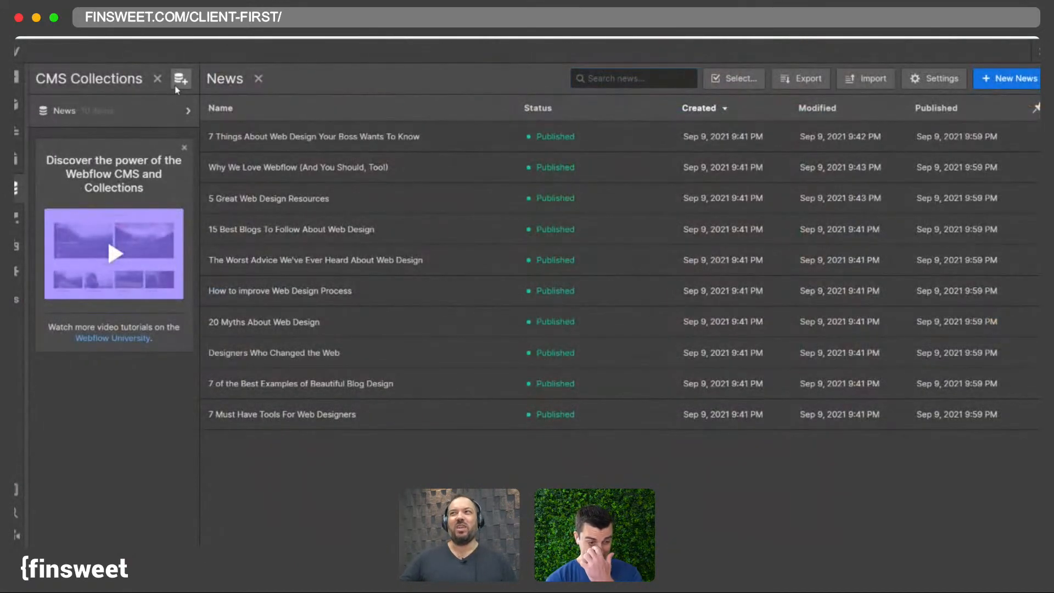
left_click(176, 86)
left_click(359, 138)
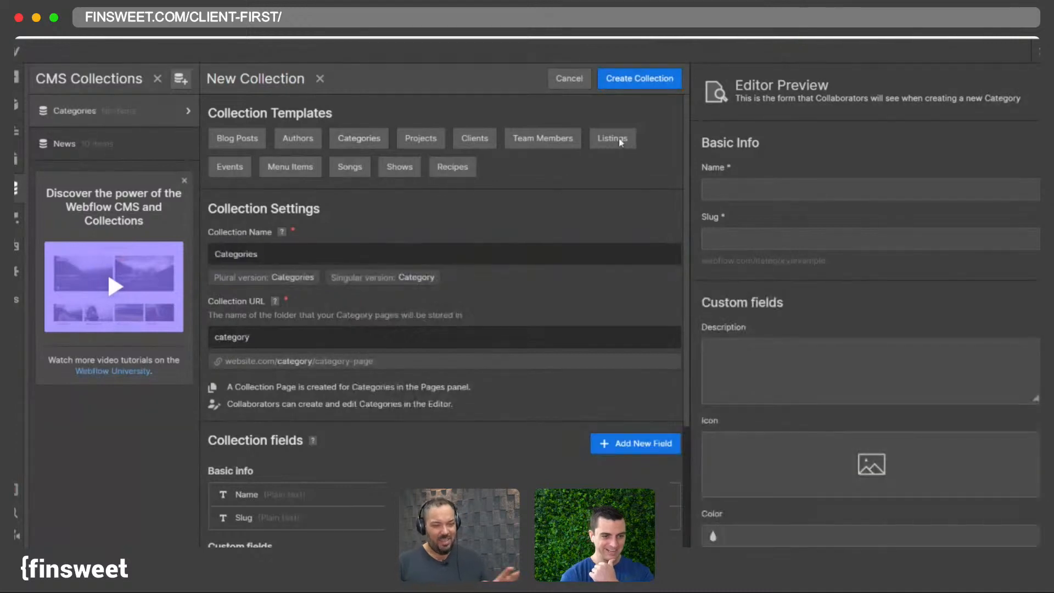
left_click(640, 78)
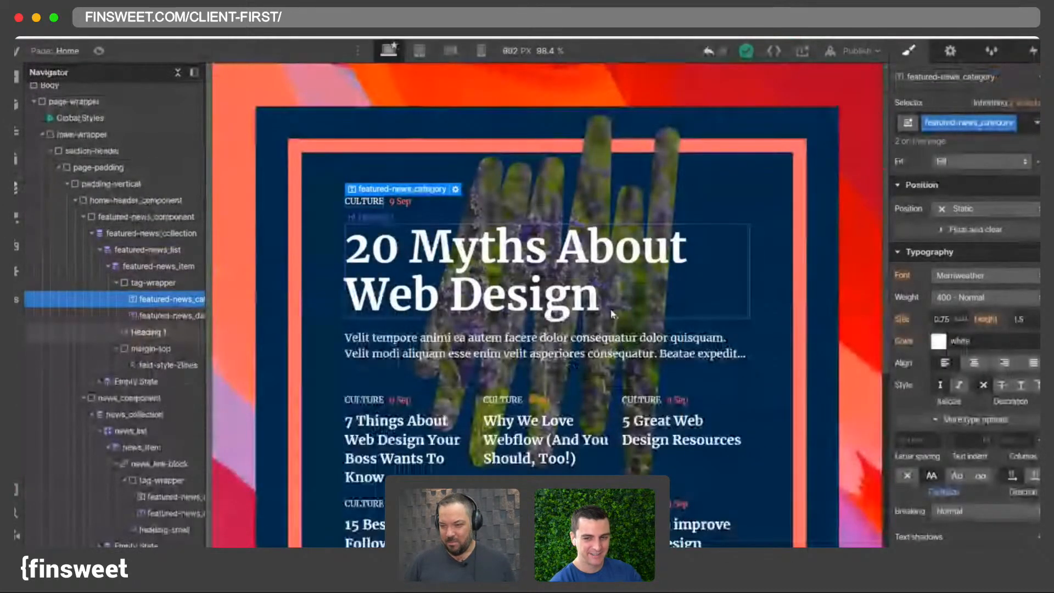
- Inspect the news list items and their link block structure in the navigator and canvas
scroll(608, 301, "down", 4)
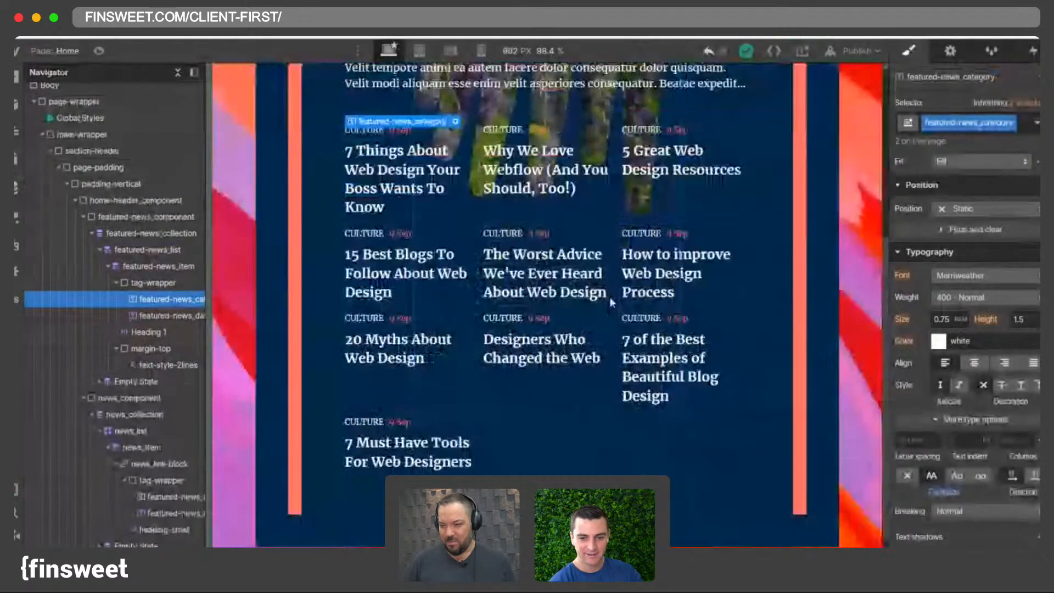
scroll(609, 296, "up", 6)
scroll(601, 295, "down", 3)
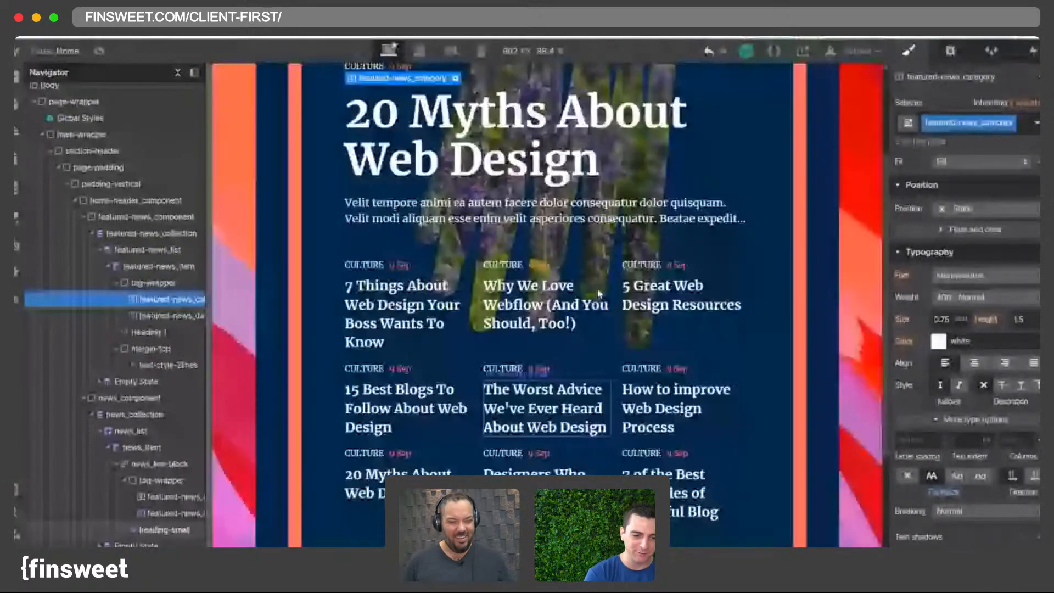
left_click(165, 530)
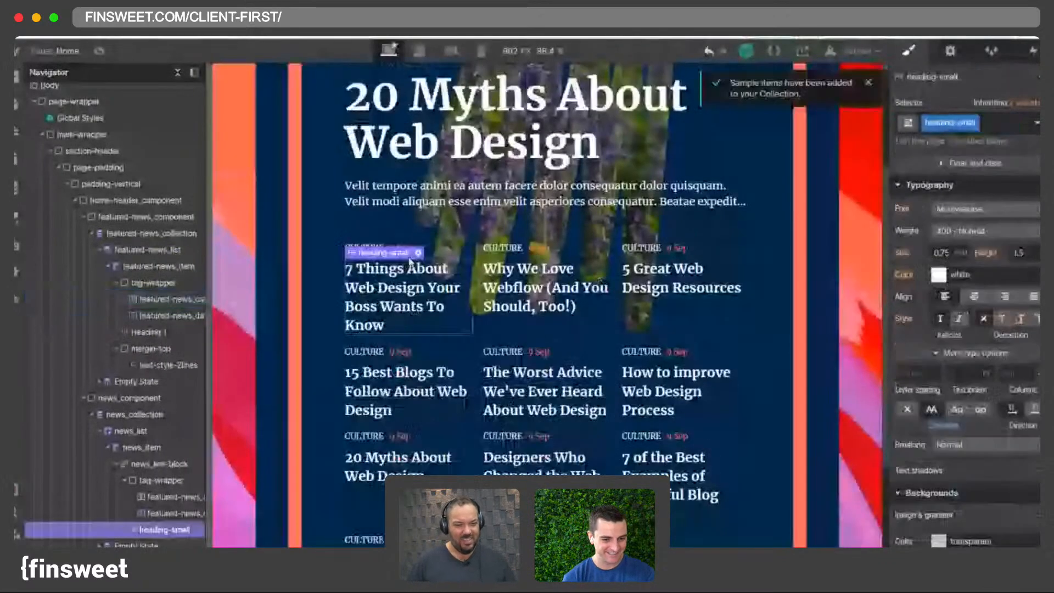
left_click(123, 480)
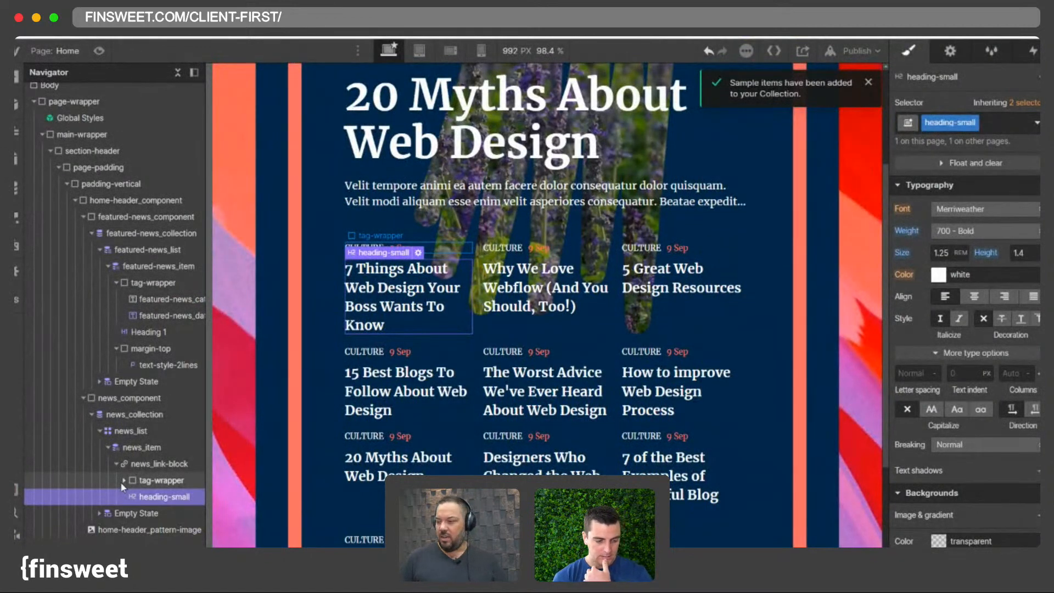
left_click(121, 482)
left_click(122, 483)
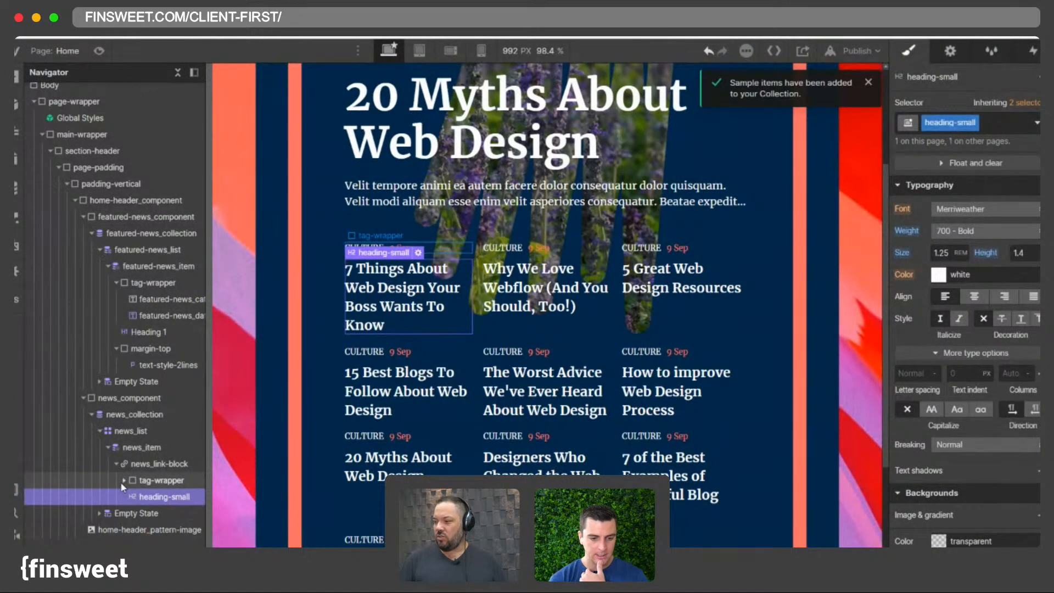
left_click(154, 481)
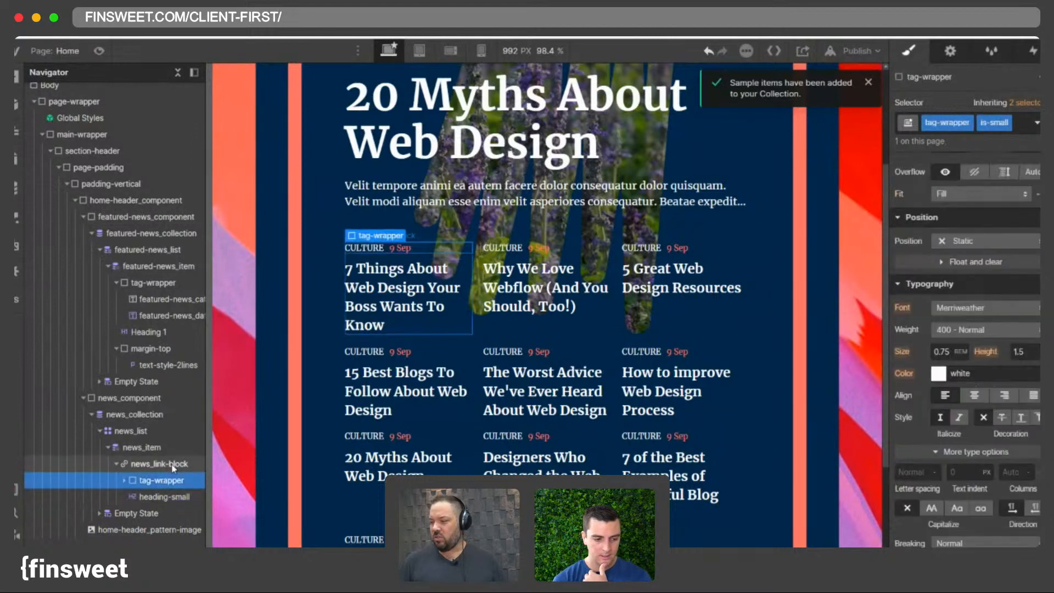
left_click(150, 465)
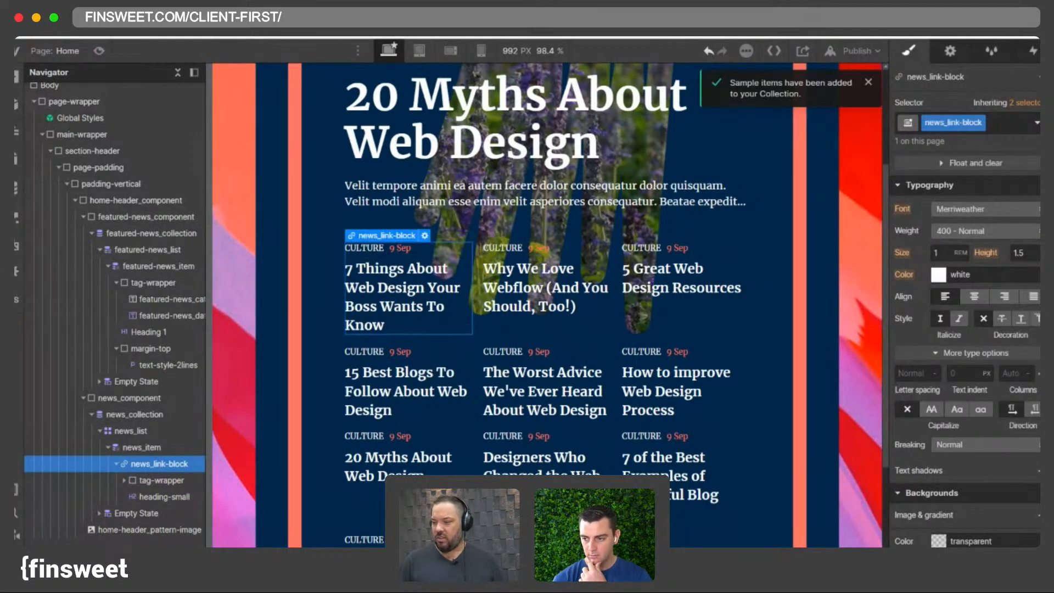
left_click(477, 338)
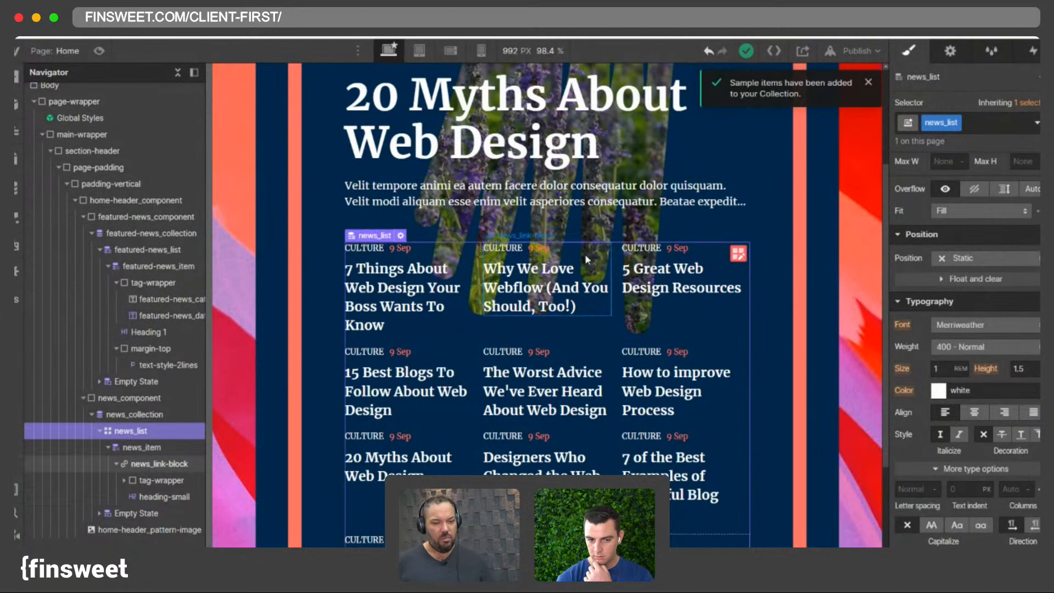
left_click(108, 448)
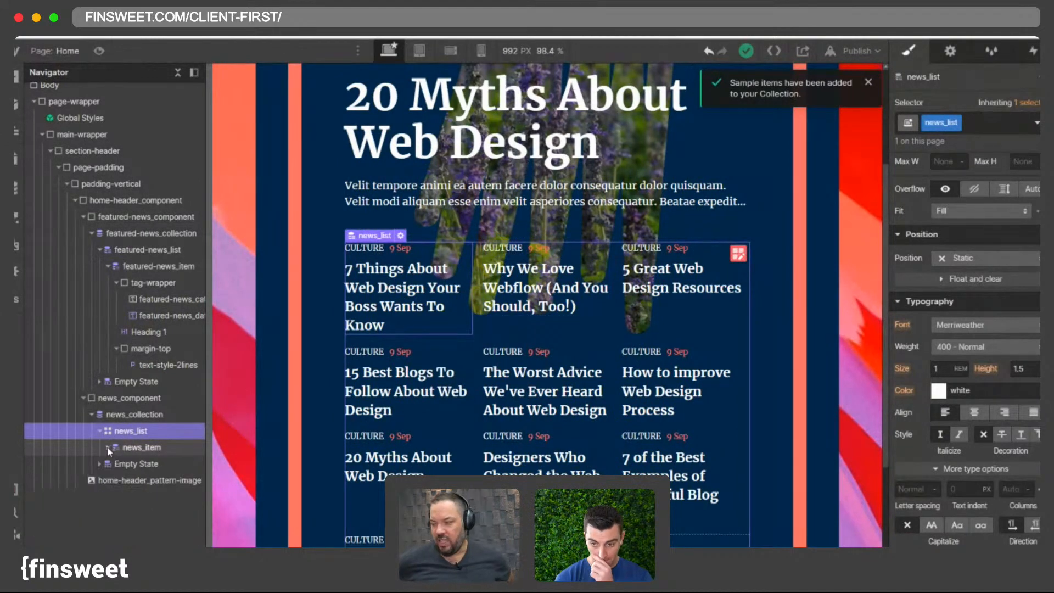
left_click(109, 449)
left_click(158, 466)
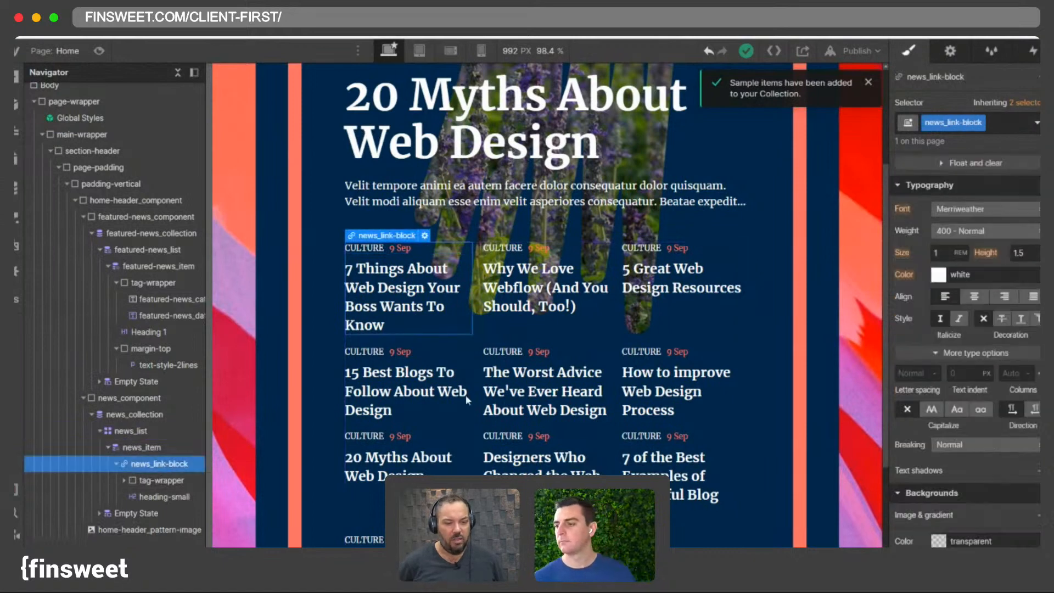
double_click(612, 306)
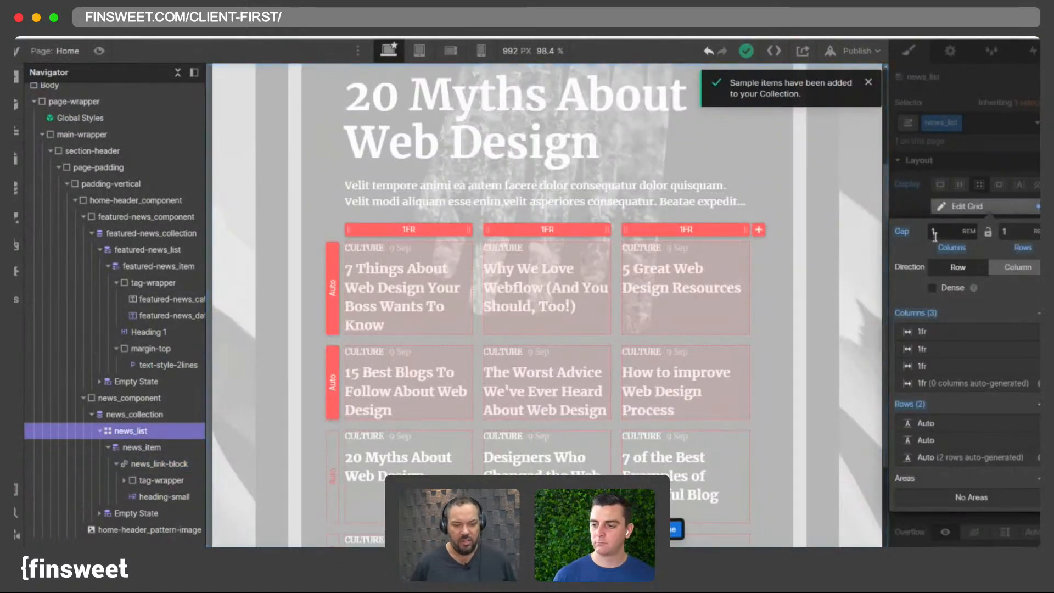
- Set the canvas width to 1440 px
left_click(534, 55)
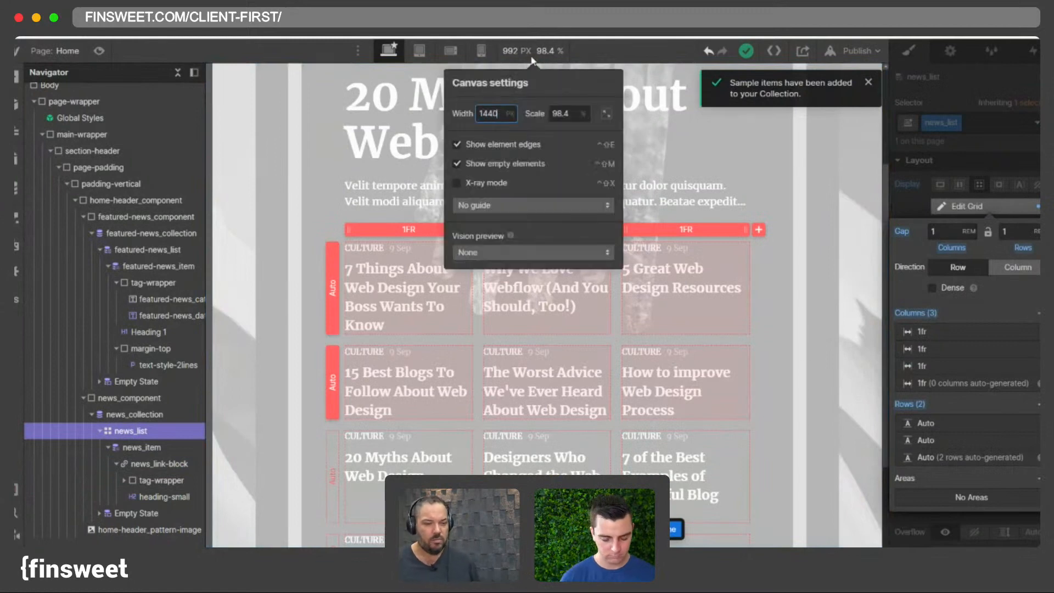
key("Return")
key("Escape")
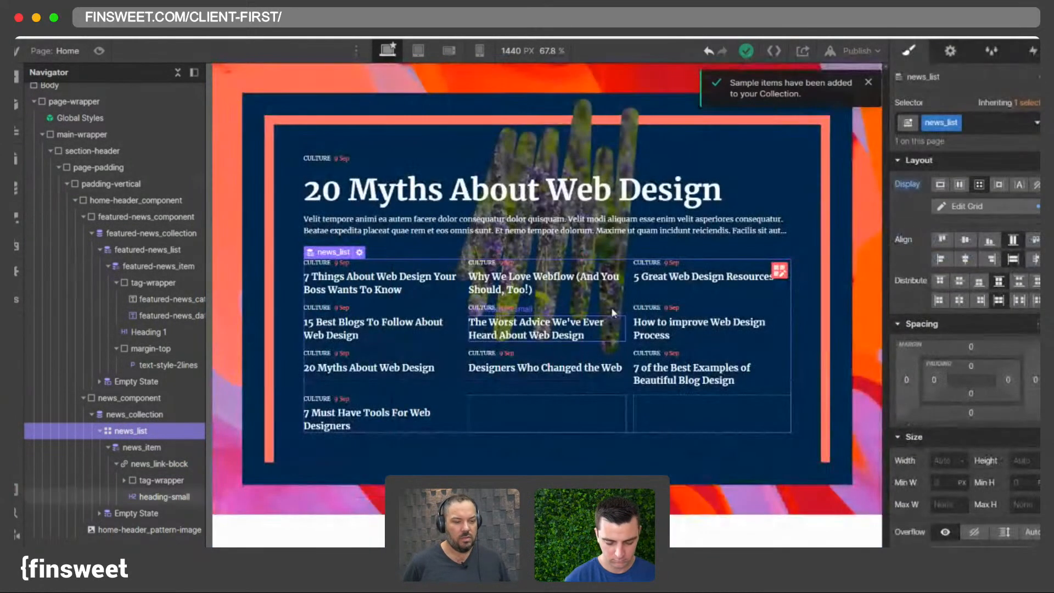
- Set the news list grid gap to 1.5 rem
left_click(958, 207)
left_click(942, 233)
type("1.5")
key("Return")
key("Escape")
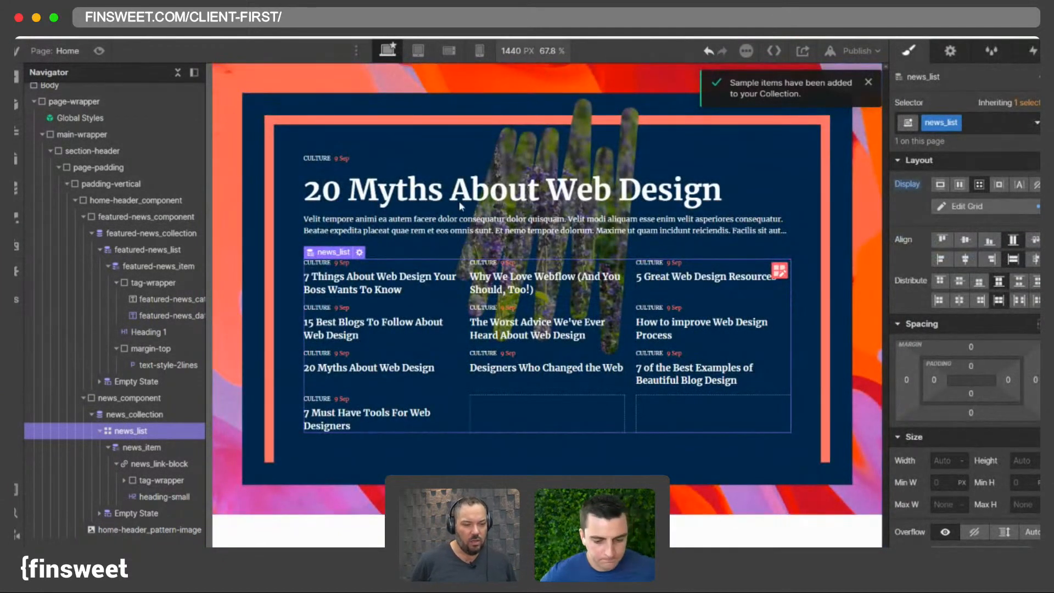
- Replace the news heading's heading-small class with heading-medium
left_click(161, 496)
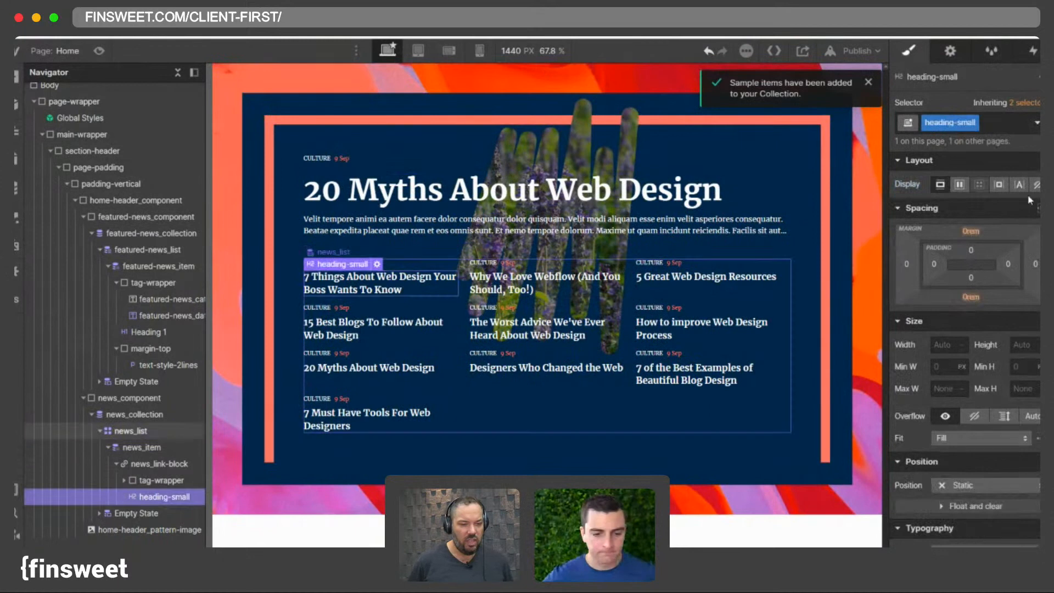
left_click(1010, 125)
key("BackSpace")
type("headin")
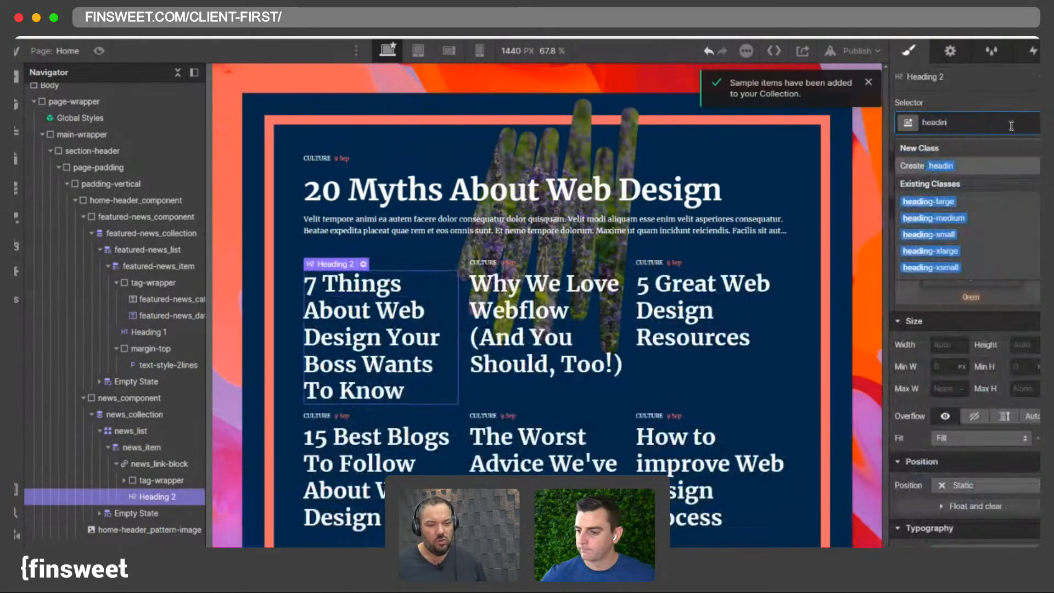
left_click(949, 217)
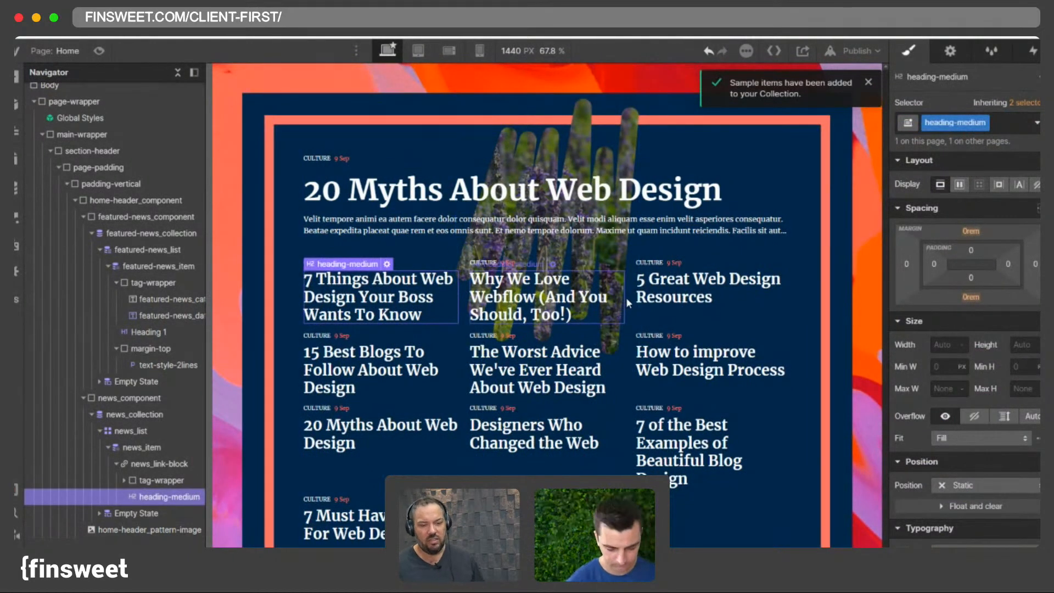
- Set the news list grid's row gap to 1.5 rem
left_click(775, 269)
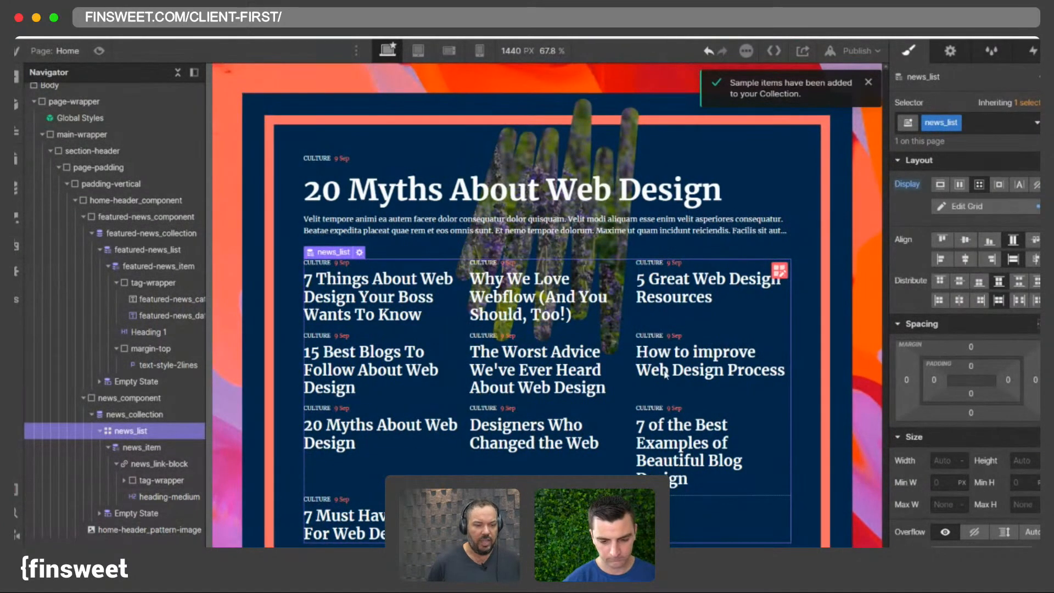
left_click(132, 415)
left_click(117, 434)
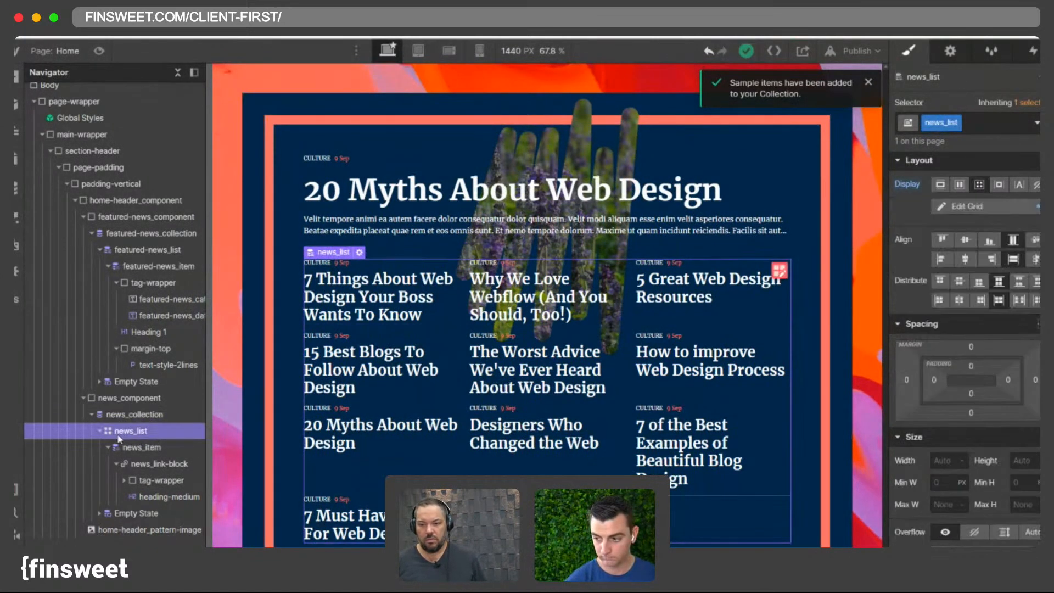
left_click(130, 413)
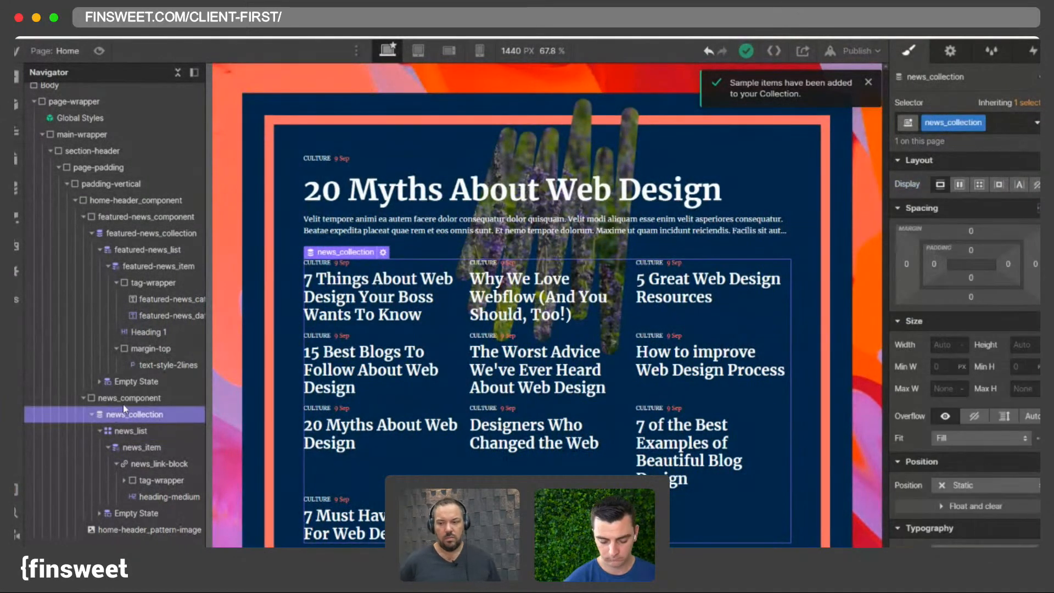
left_click(139, 431)
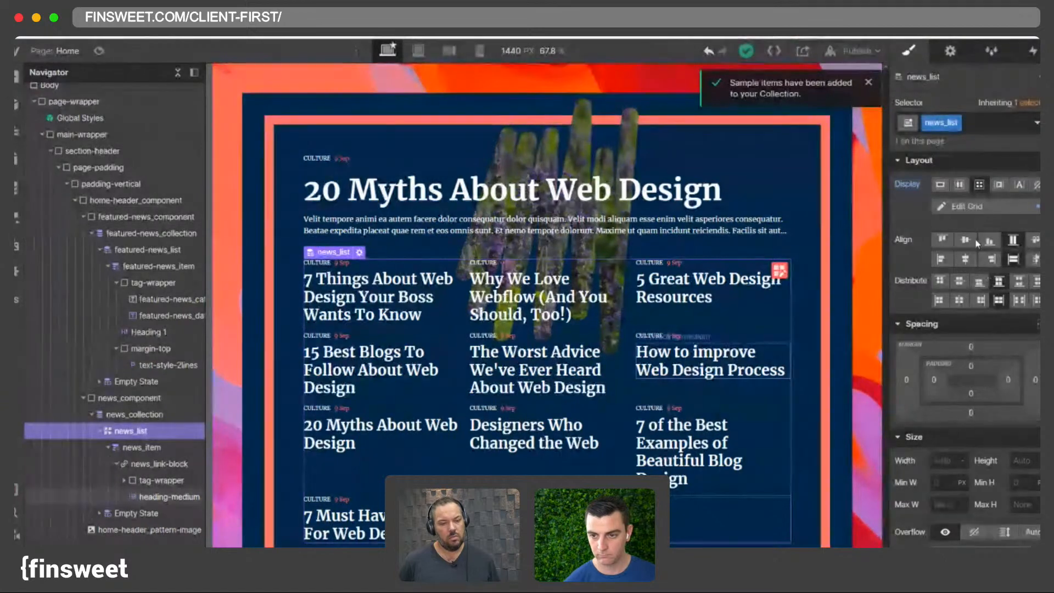
left_click(981, 207)
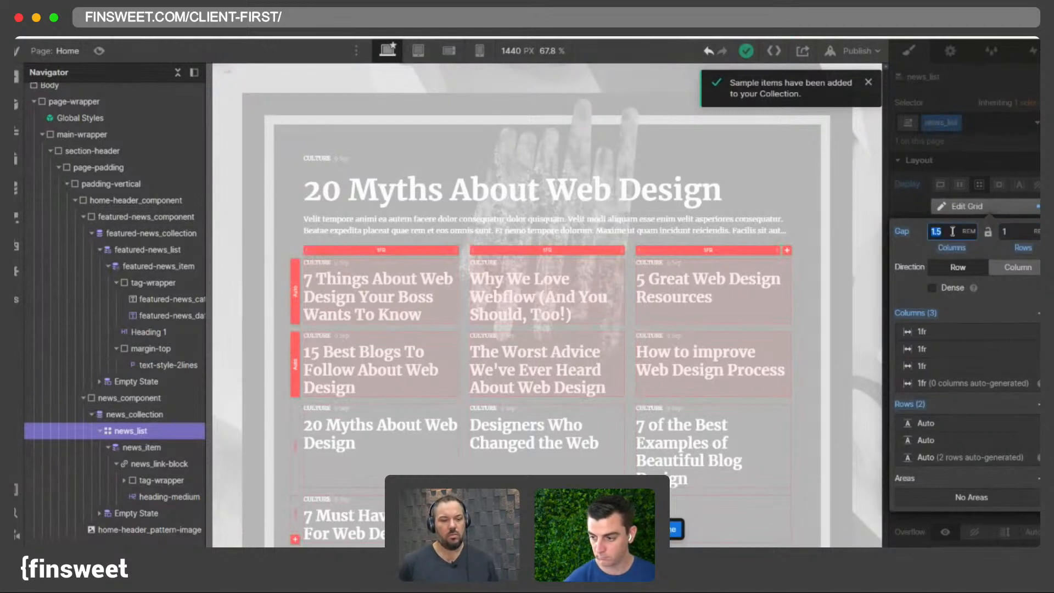
left_click(1008, 238)
type(".5")
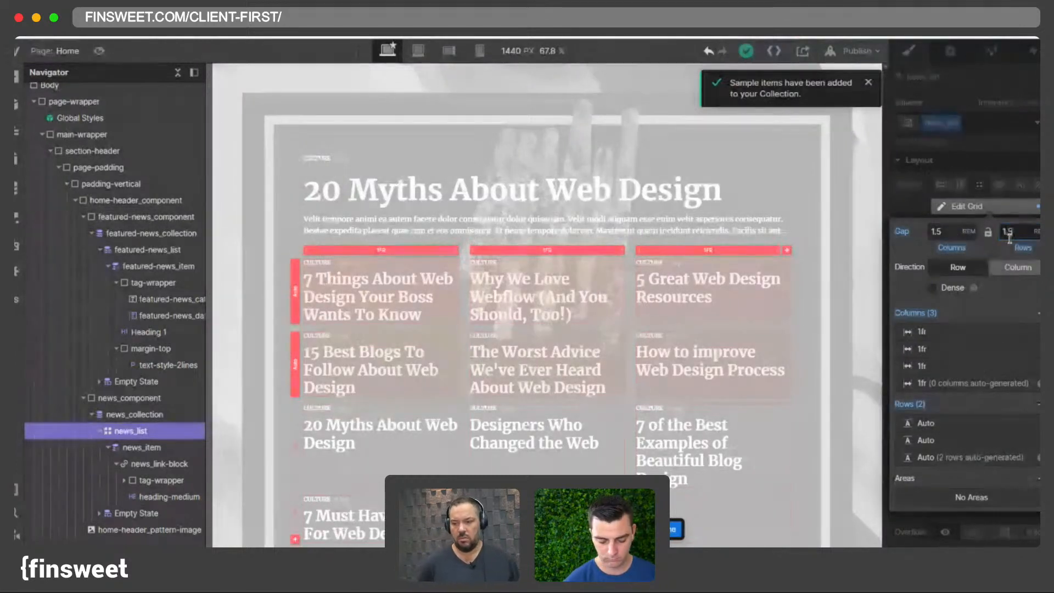
left_click(672, 530)
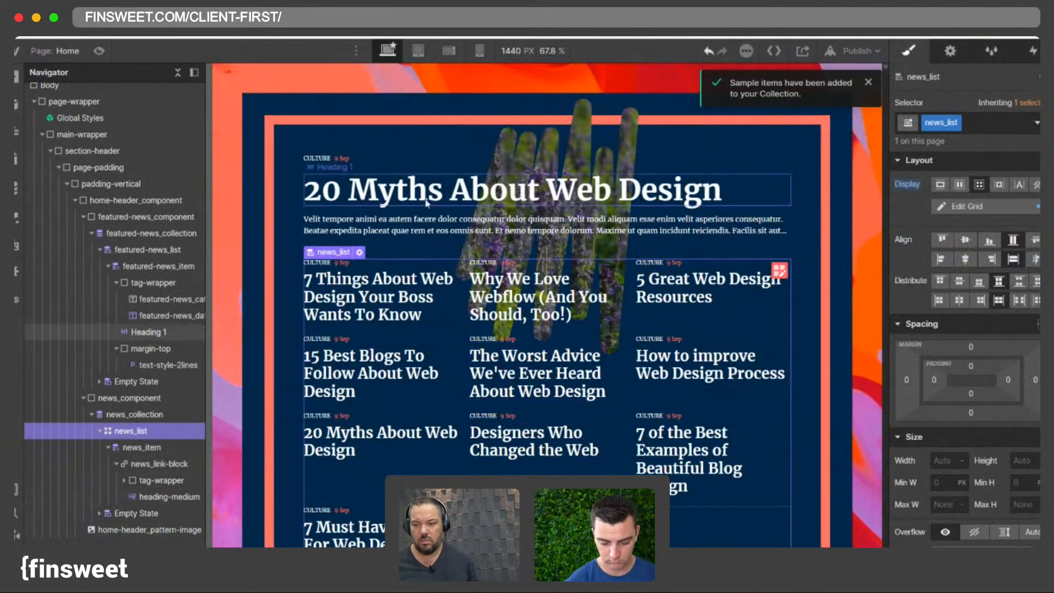
- Examine the news headings' typography and compare the news grid with The Outline's live page in the browser
left_click(507, 297)
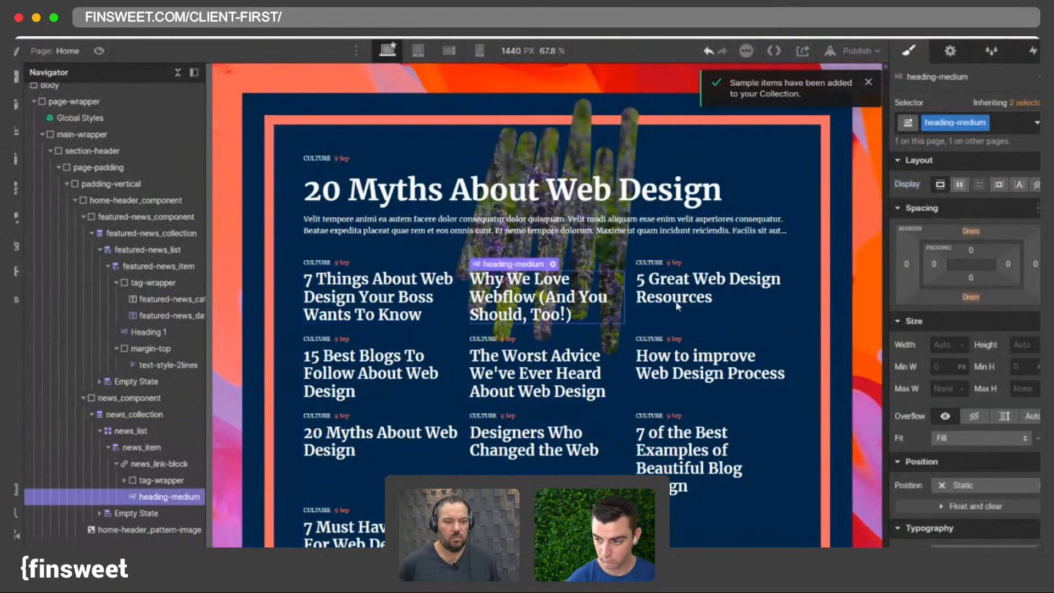
left_click(691, 286)
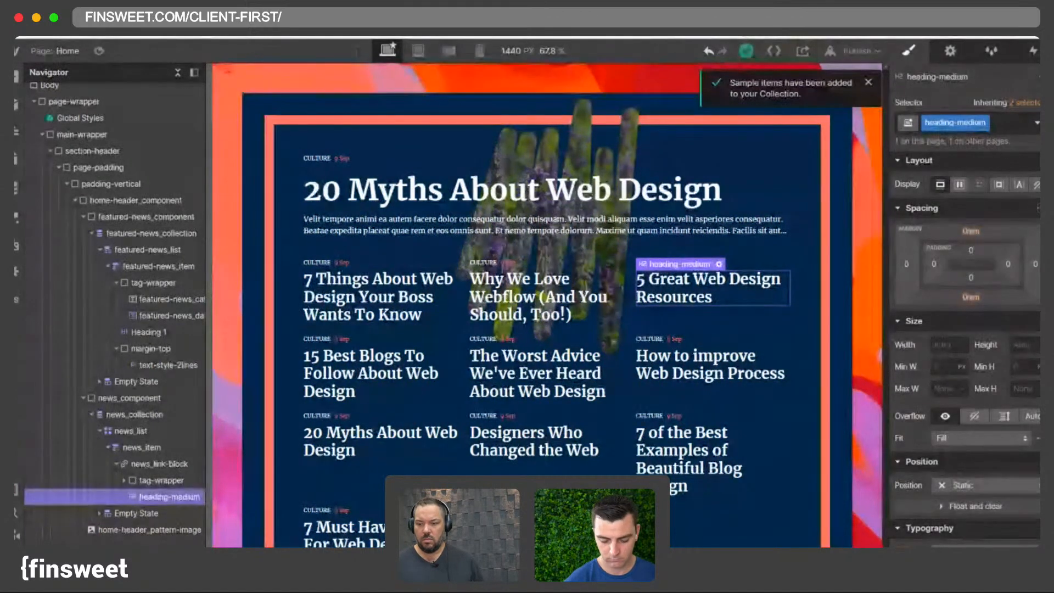
left_click(549, 296)
scroll(944, 189, "down", 5)
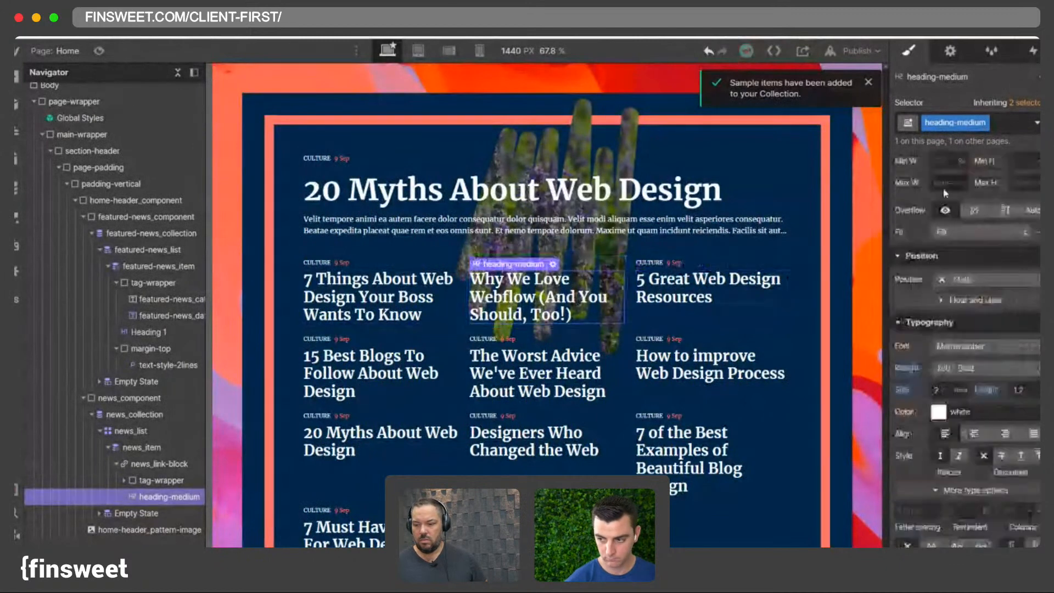
left_click(944, 320)
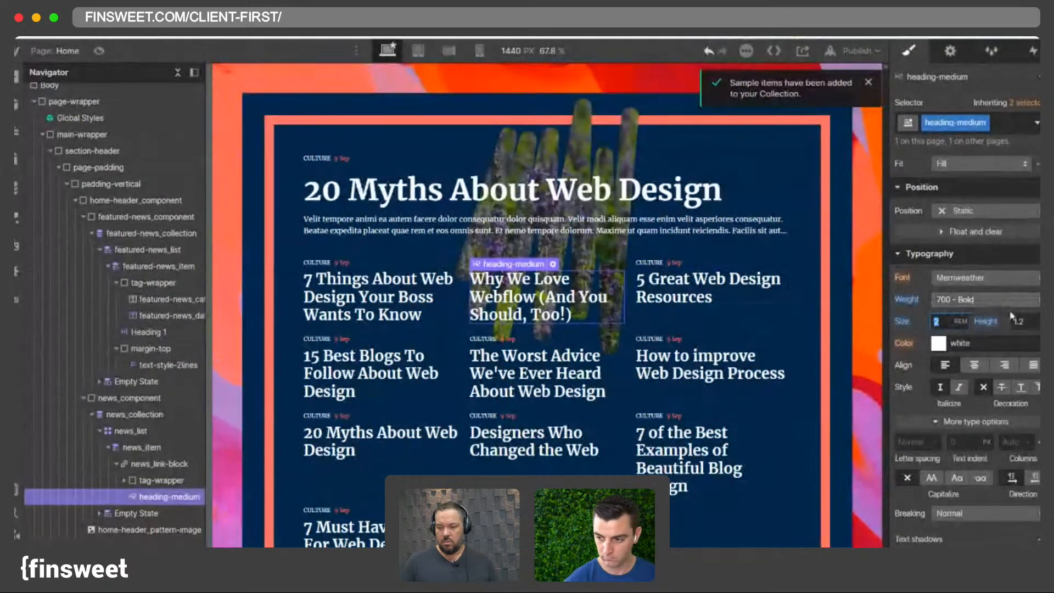
left_click(371, 285)
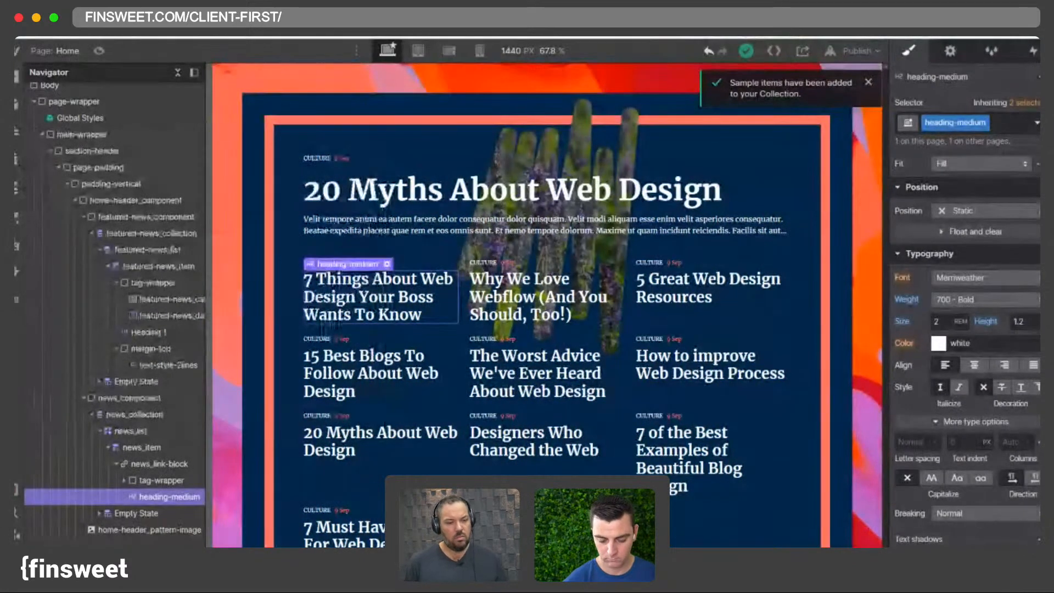
key("alt+Tab")
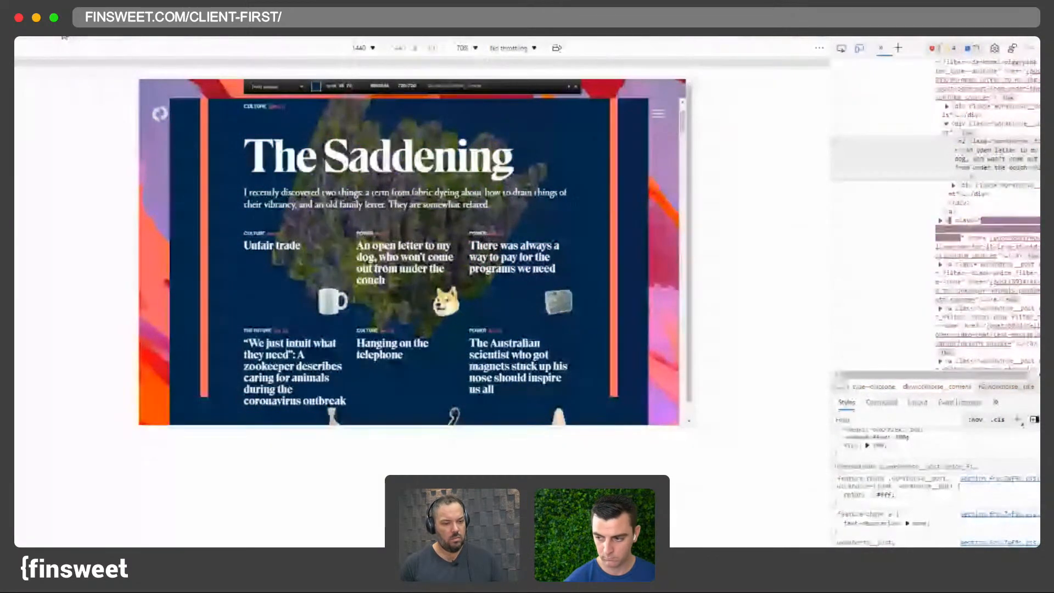
key("super+r")
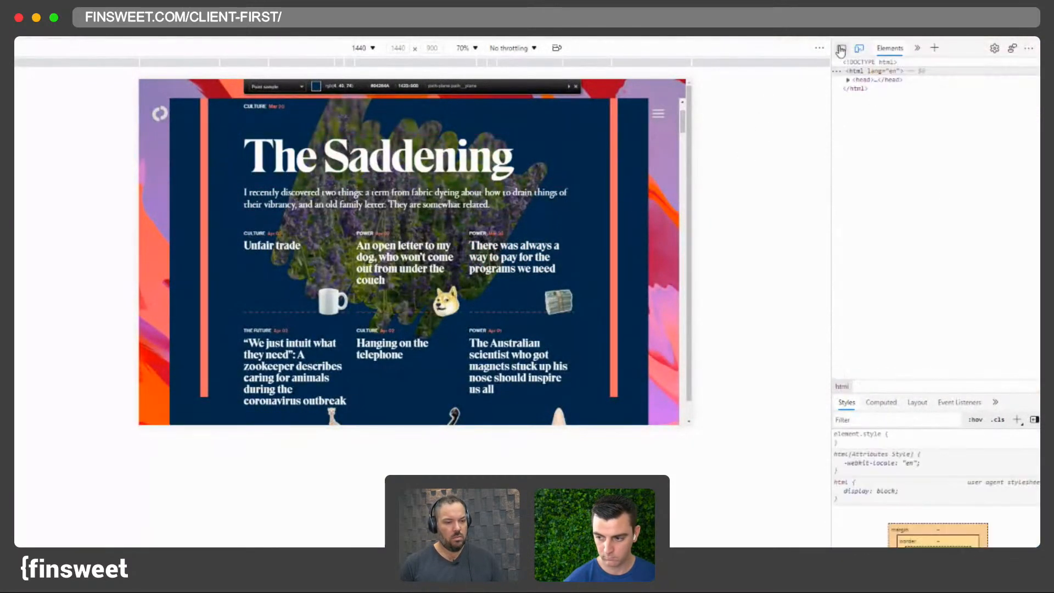
left_click(1045, 49)
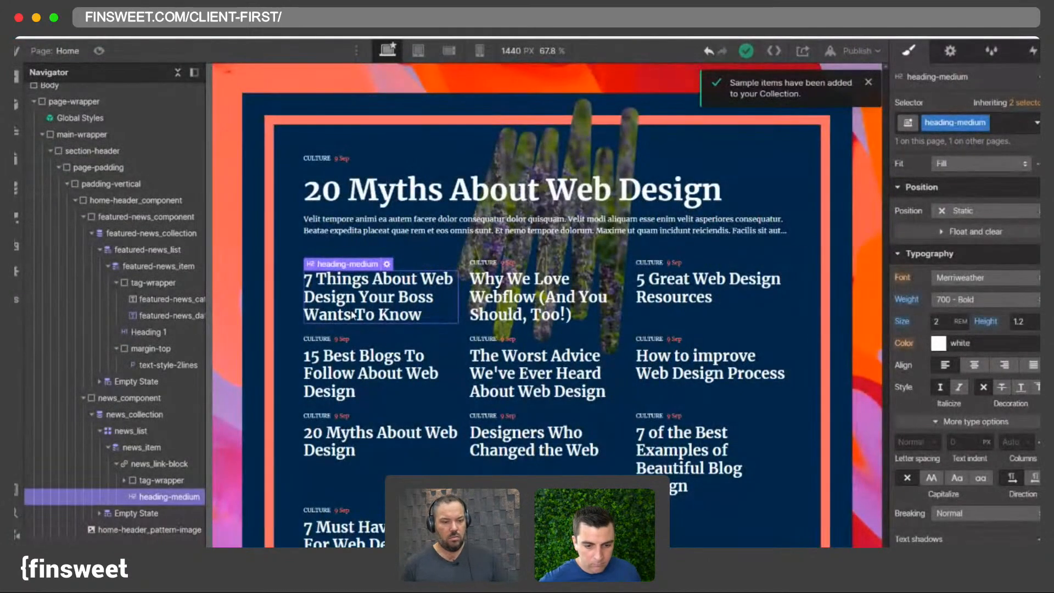
- Add a div block below the news item heading and give it the class news_pattern-wrapper
key("super+e")
type("d")
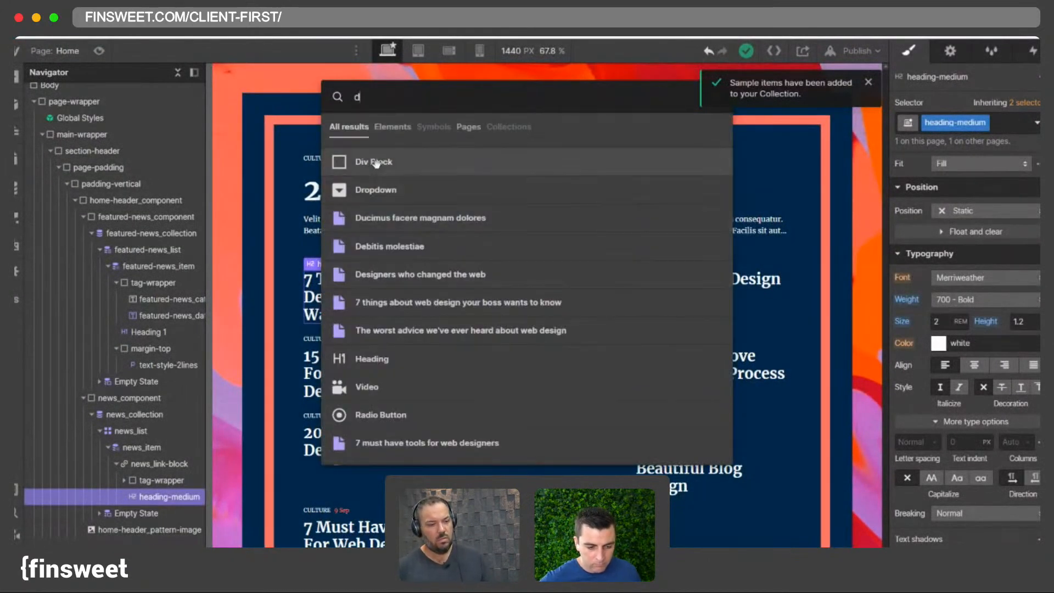
left_click(375, 163)
left_click(967, 123)
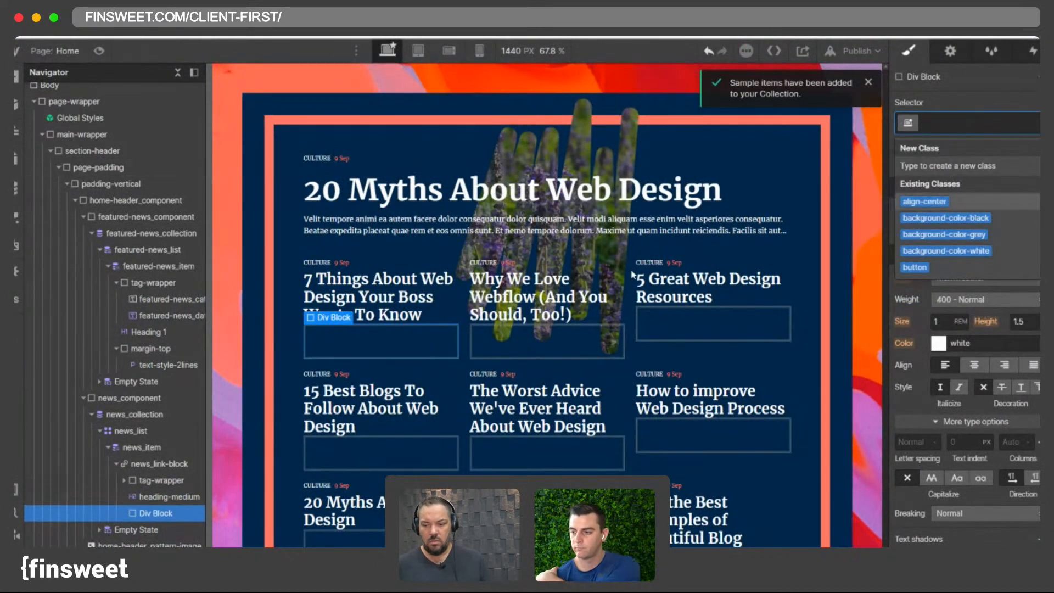
type("news_pattern-wrapper")
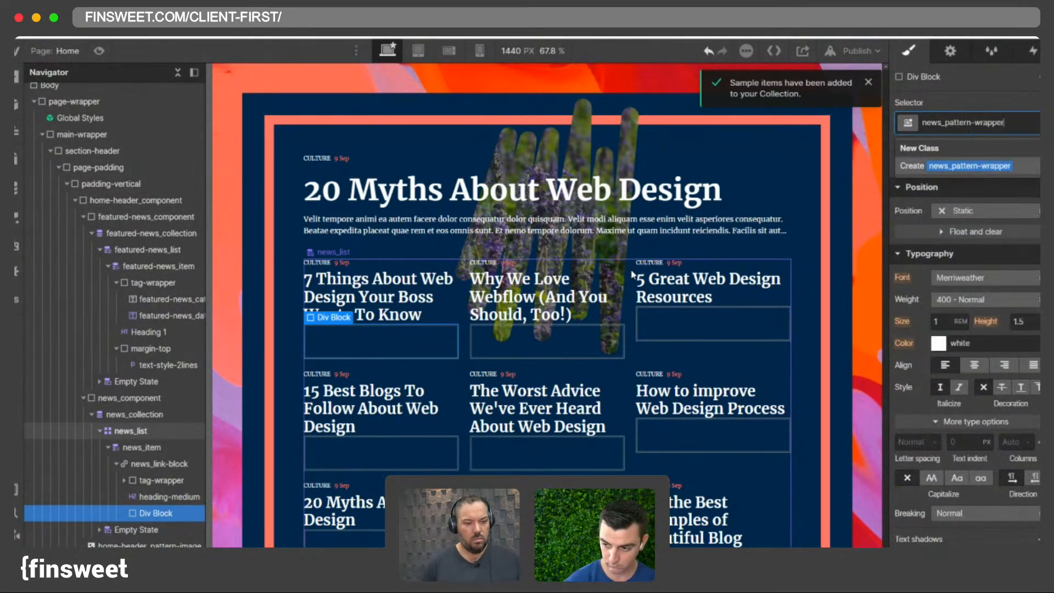
key("Return")
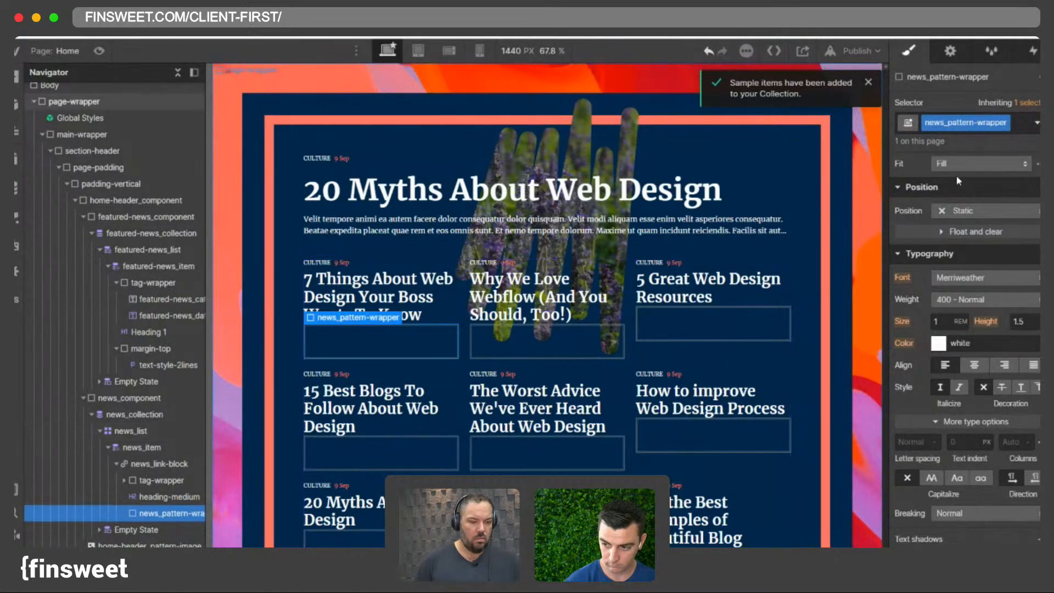
- Insert an image inside the pattern wrapper and set its source to the anim-false.svg asset
double_click(956, 123)
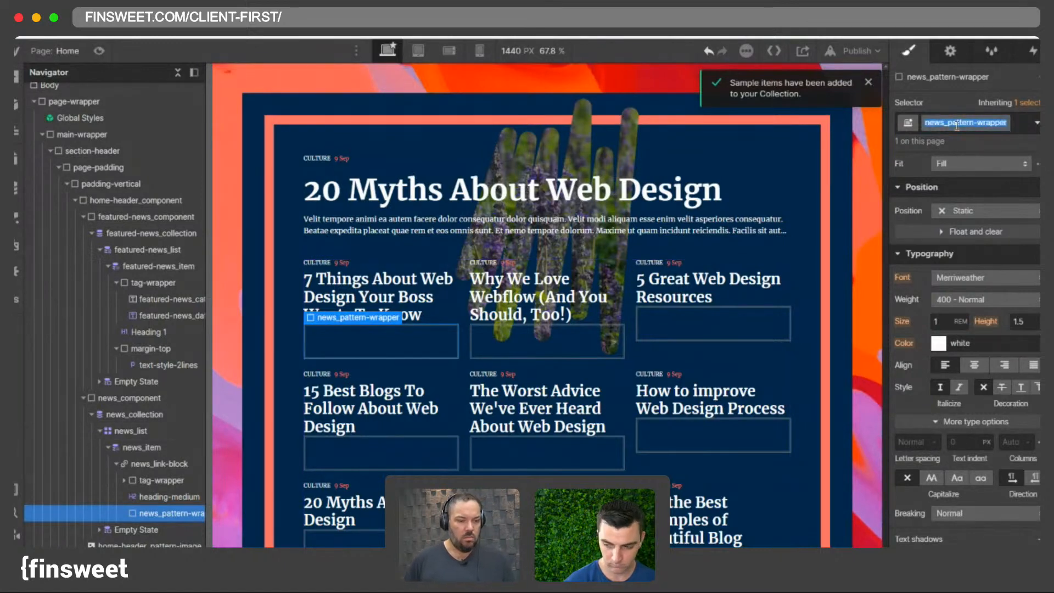
left_click(954, 82)
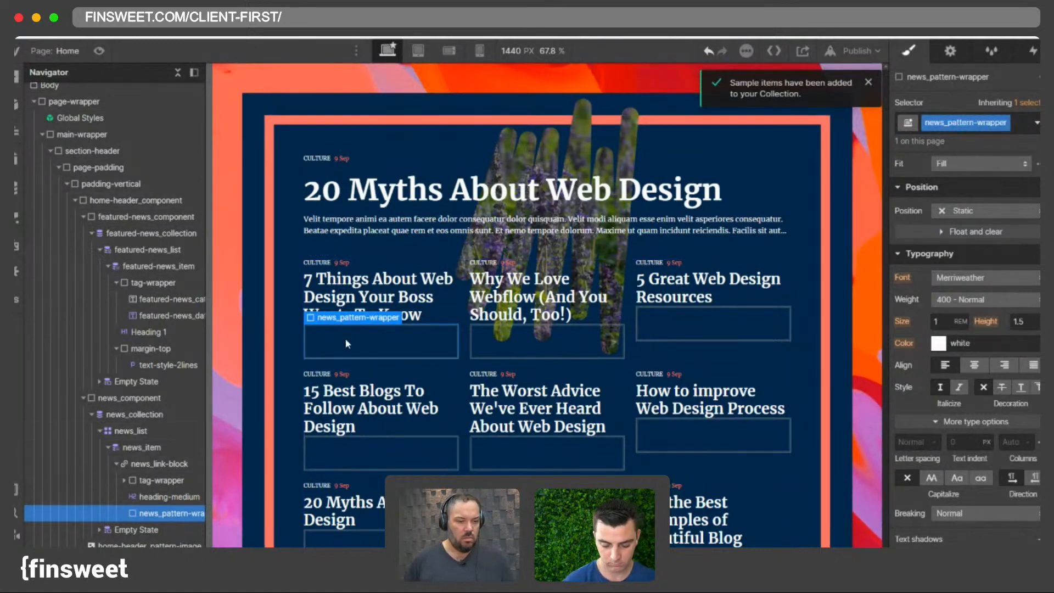
key("super+e")
type("image")
key("Return")
left_click(357, 388)
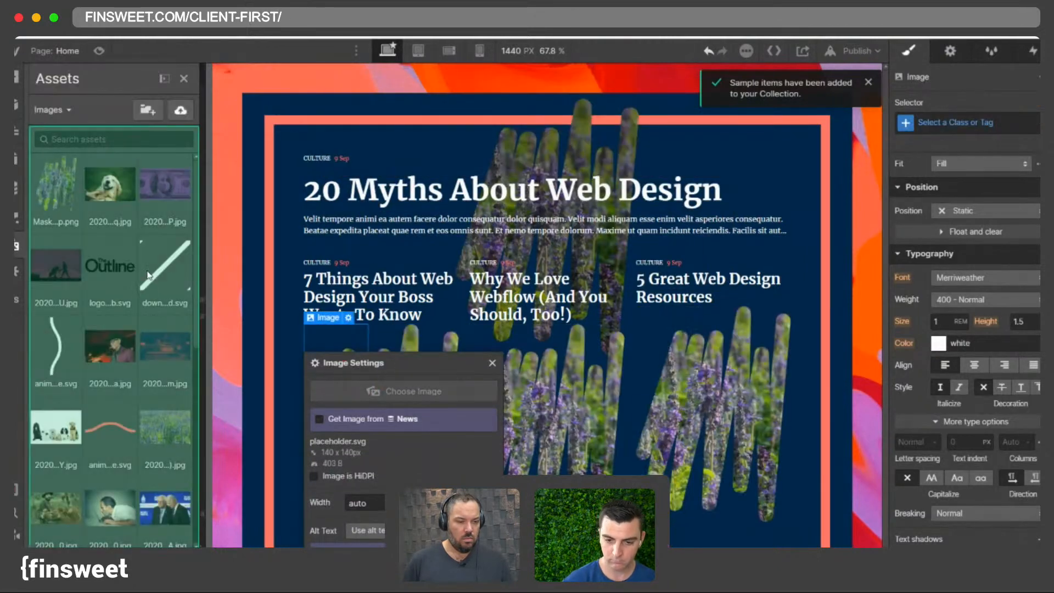
left_click(112, 265)
left_click(112, 424)
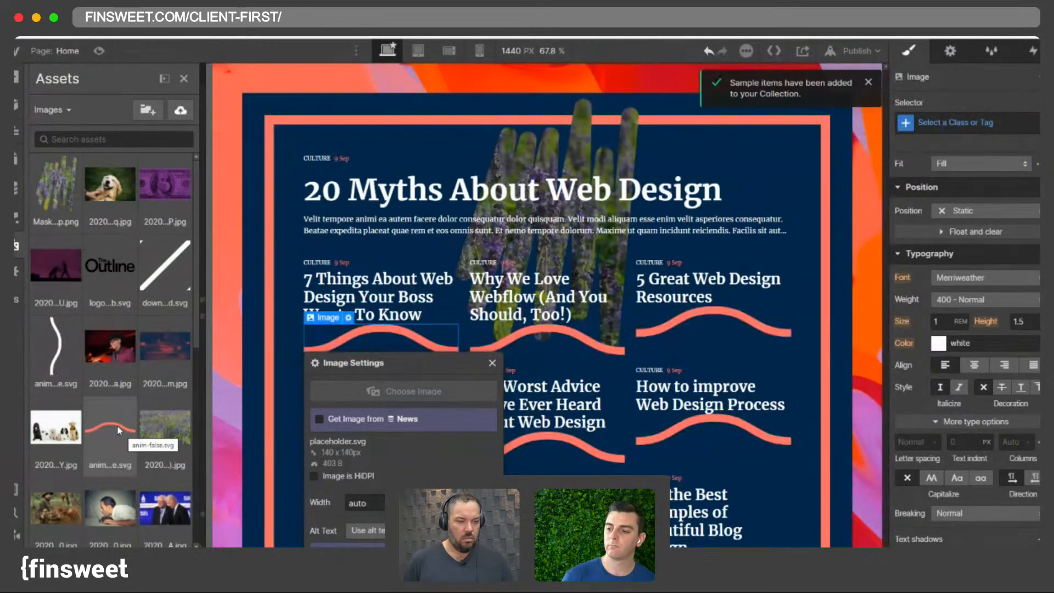
left_click(112, 427)
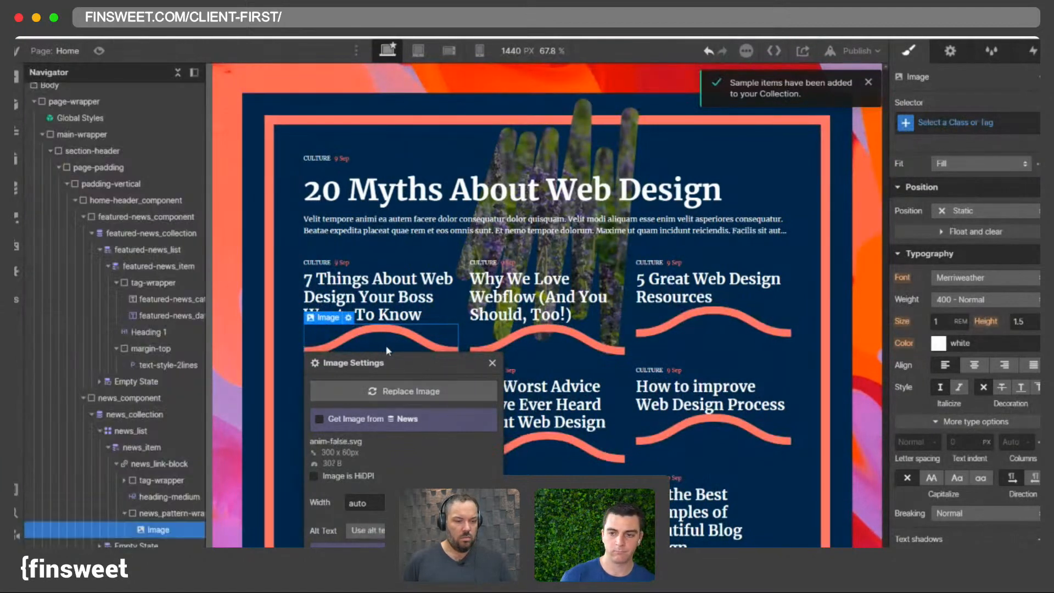
- Give the pattern image the class news_pattern-item
left_click(163, 515)
left_click(152, 530)
left_click(176, 514)
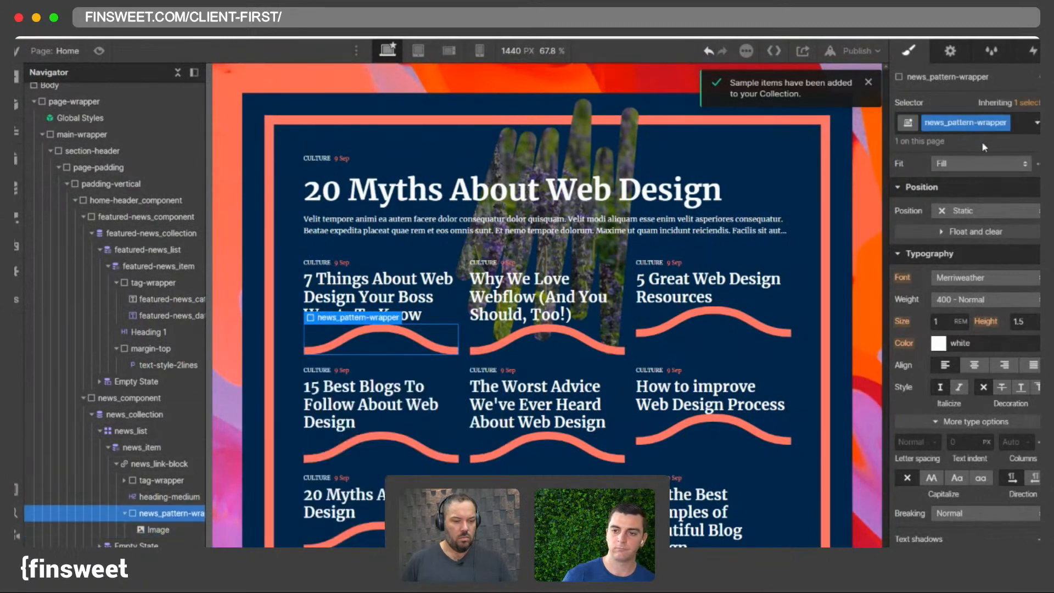
double_click(947, 126)
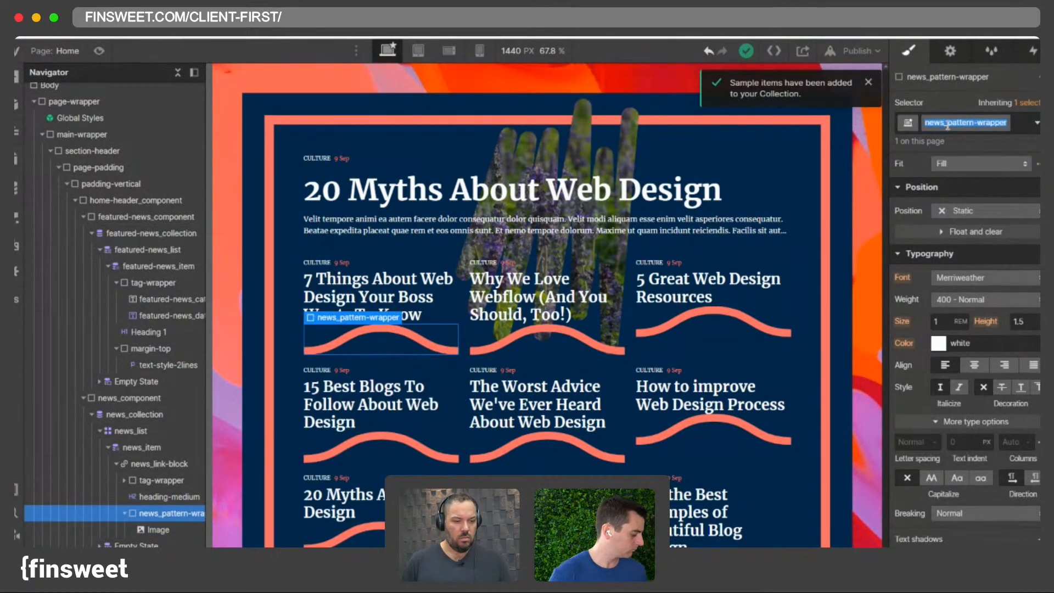
left_click(146, 530)
left_click(960, 125)
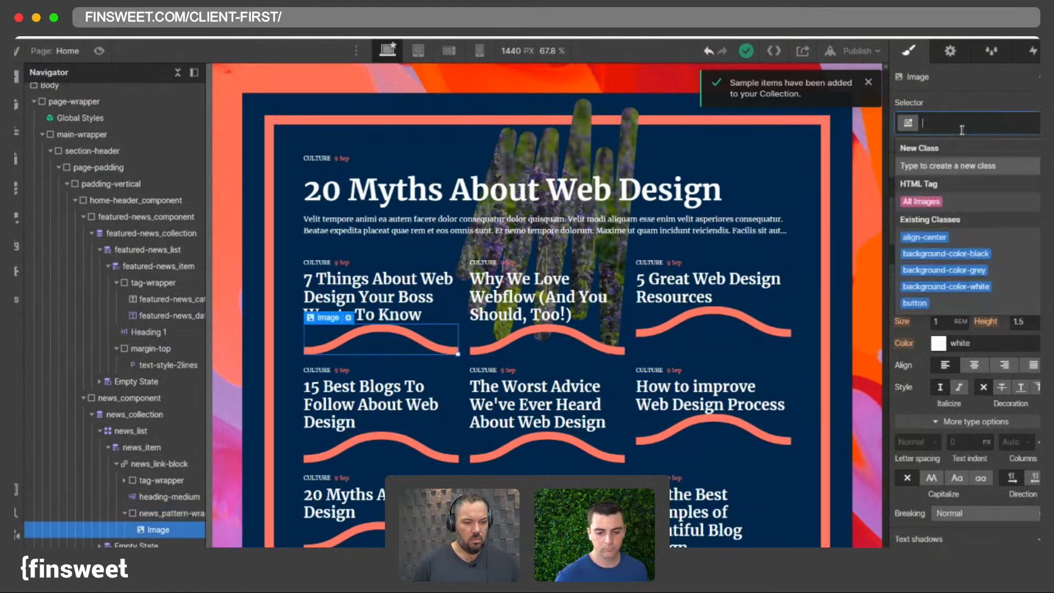
type("news_")
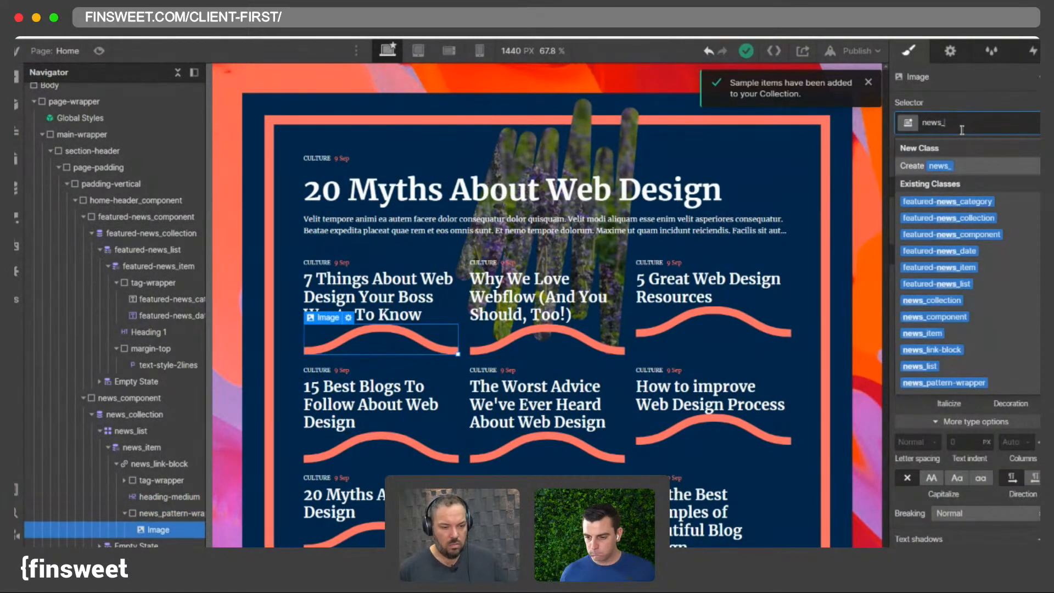
type("pattern")
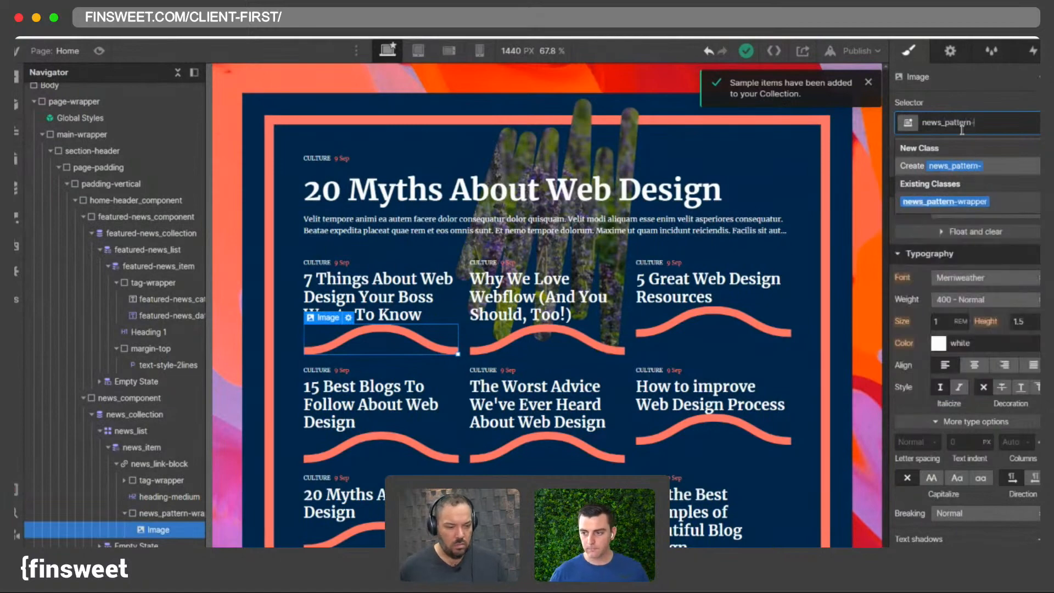
type("-item")
key("Return")
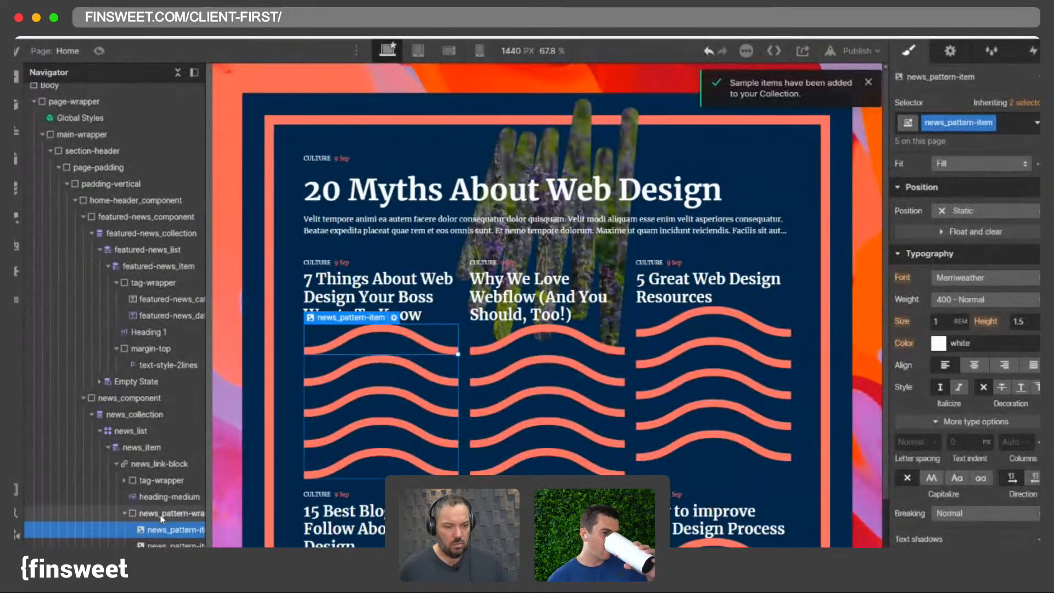
- Make the pattern wrapper a flex container and set the pattern items' flex child sizing to grow
left_click(167, 515)
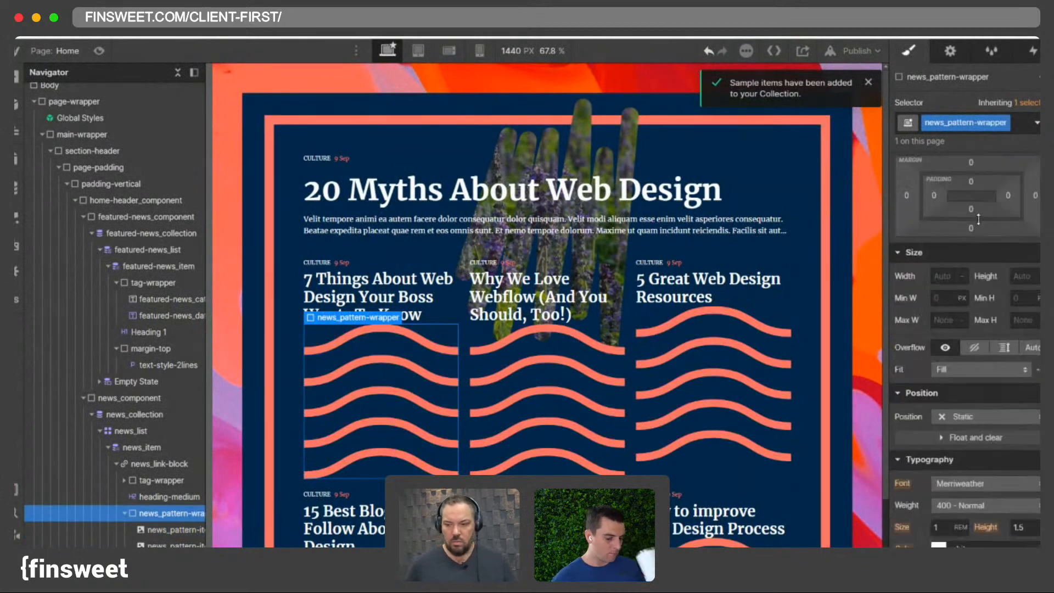
left_click(958, 188)
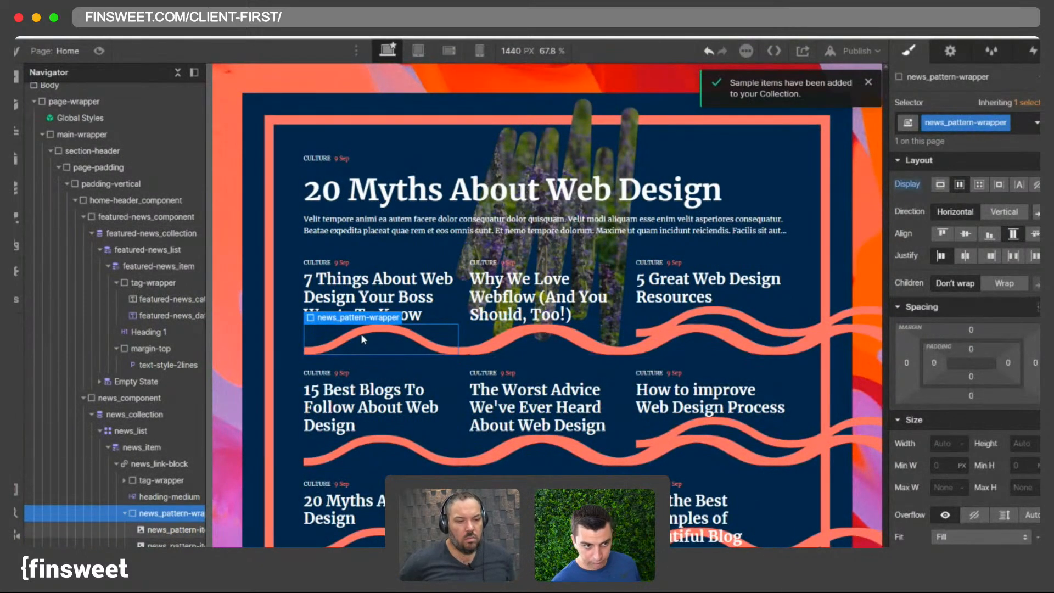
left_click(341, 347)
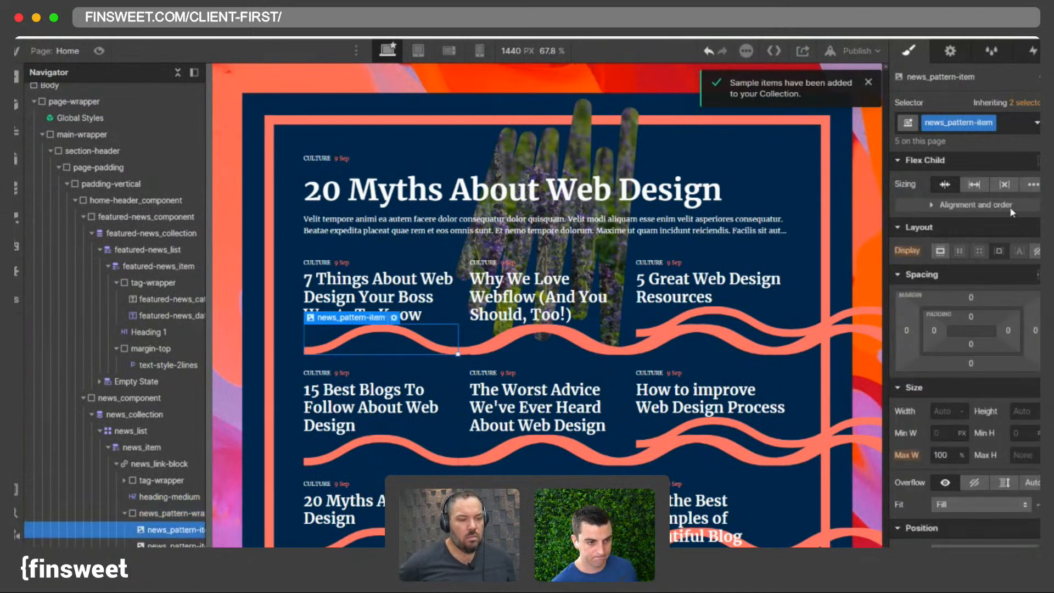
left_click(975, 184)
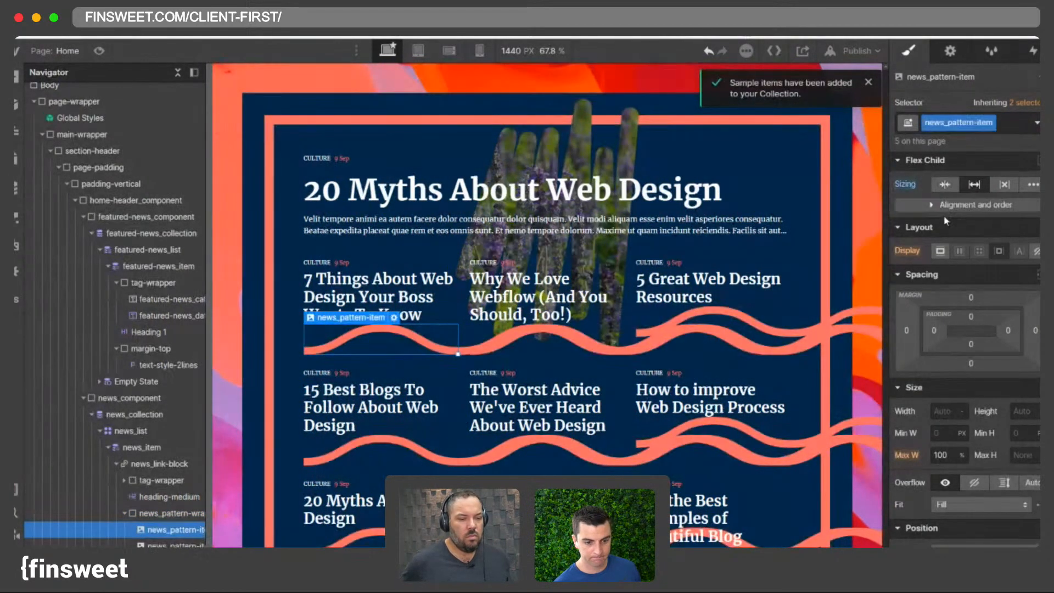
left_click(903, 185)
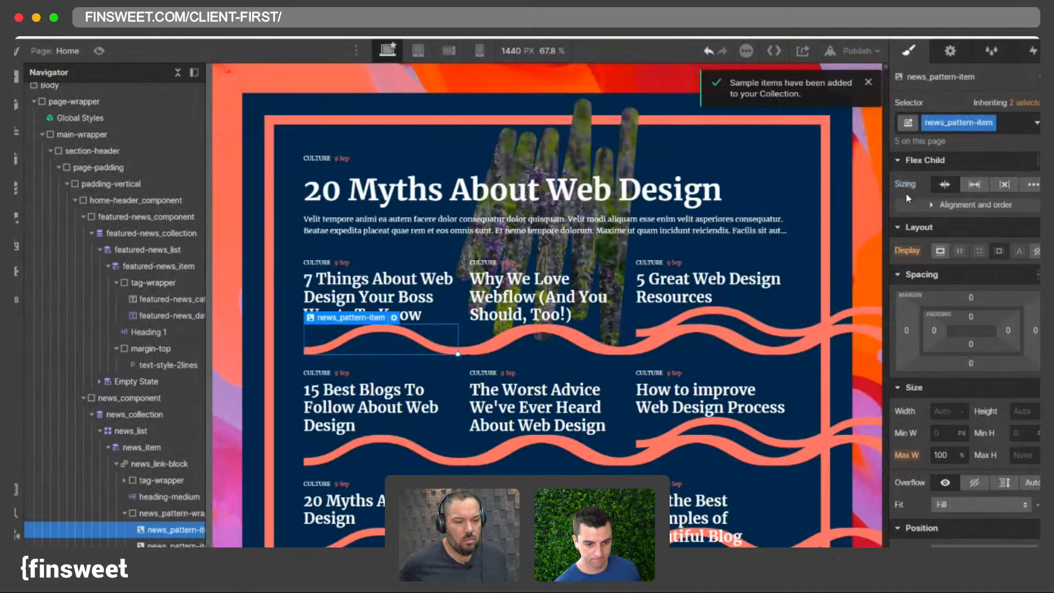
- Try setting the pattern image's flex sizing and its width to 100 %
left_click(961, 411)
left_click(970, 411)
left_click(1036, 411)
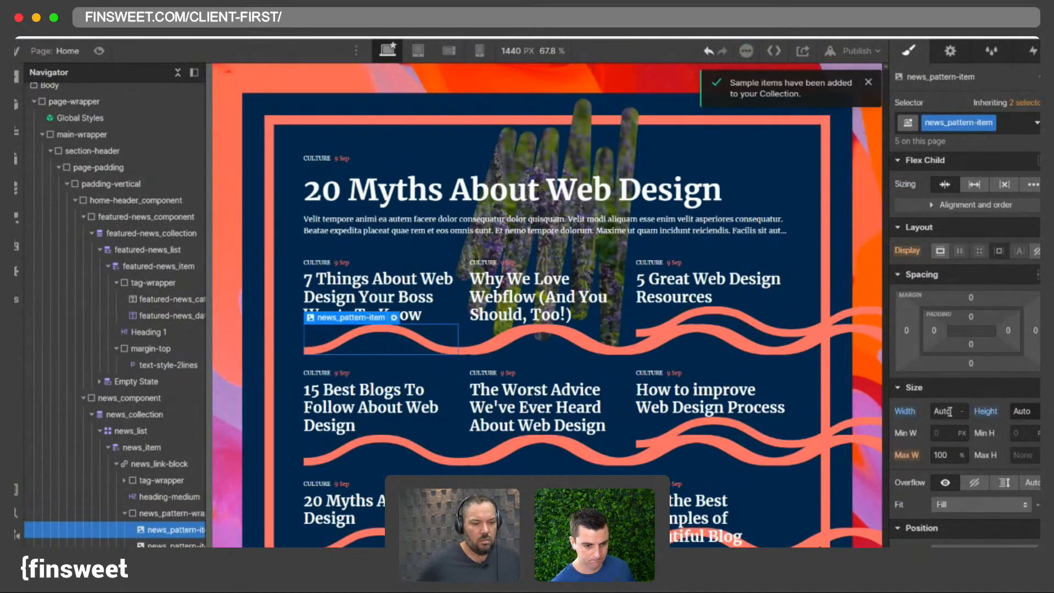
left_click(182, 516)
left_click(959, 186)
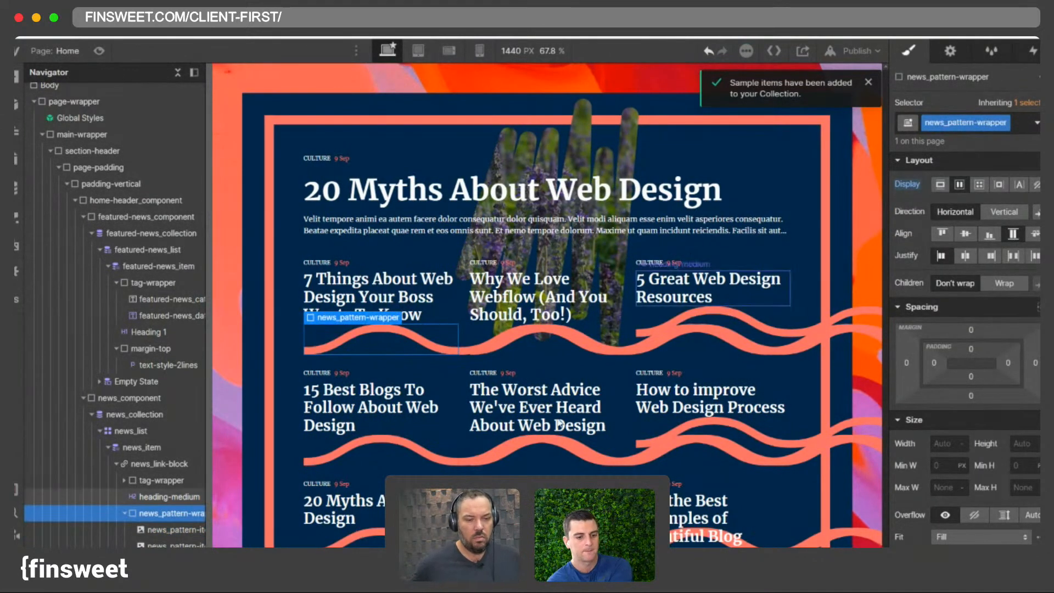
left_click(170, 529)
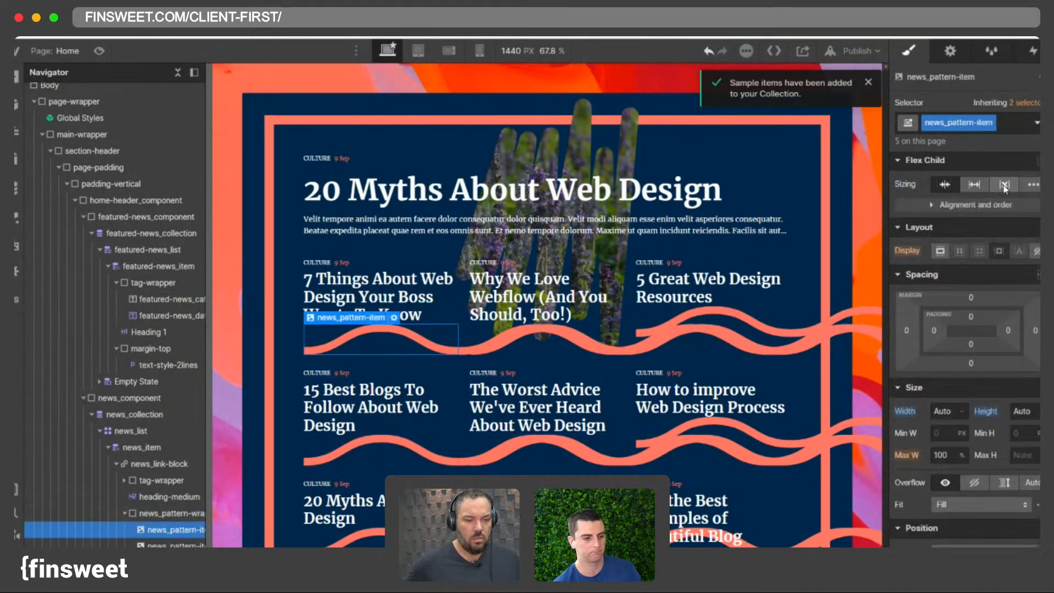
left_click(943, 185)
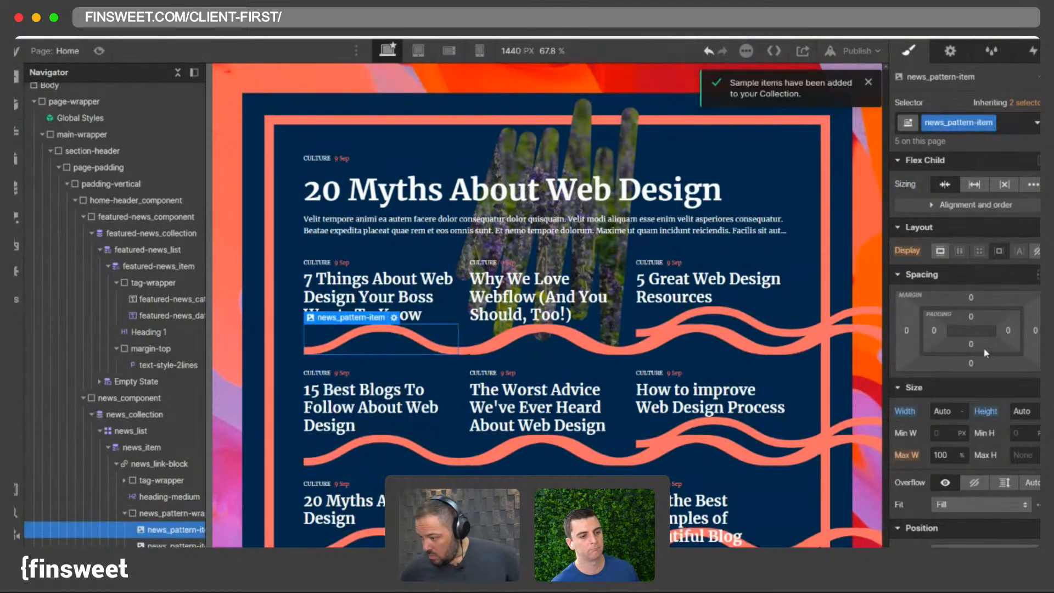
left_click(964, 412)
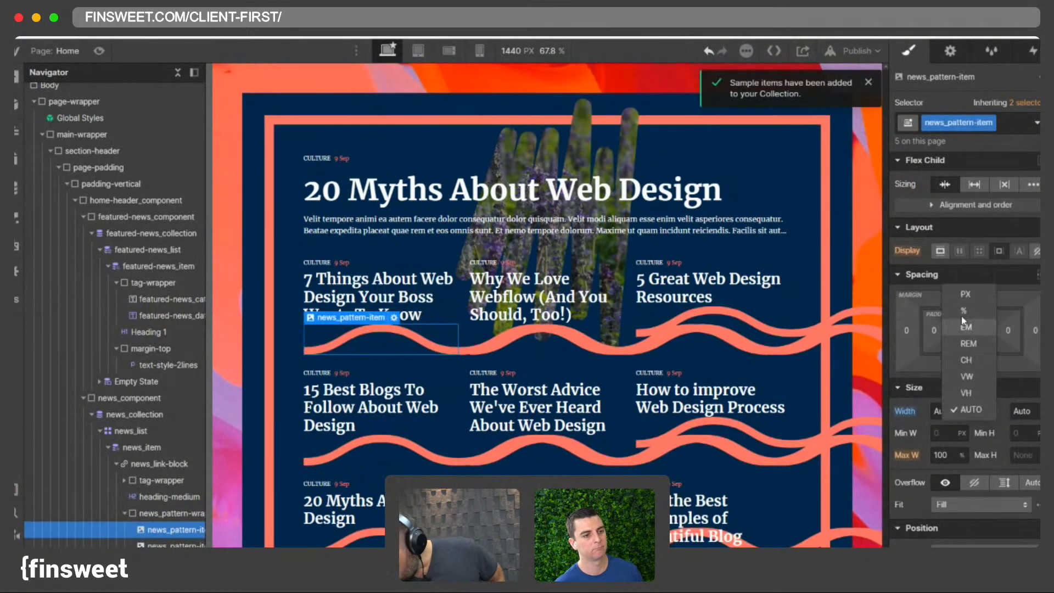
left_click(968, 313)
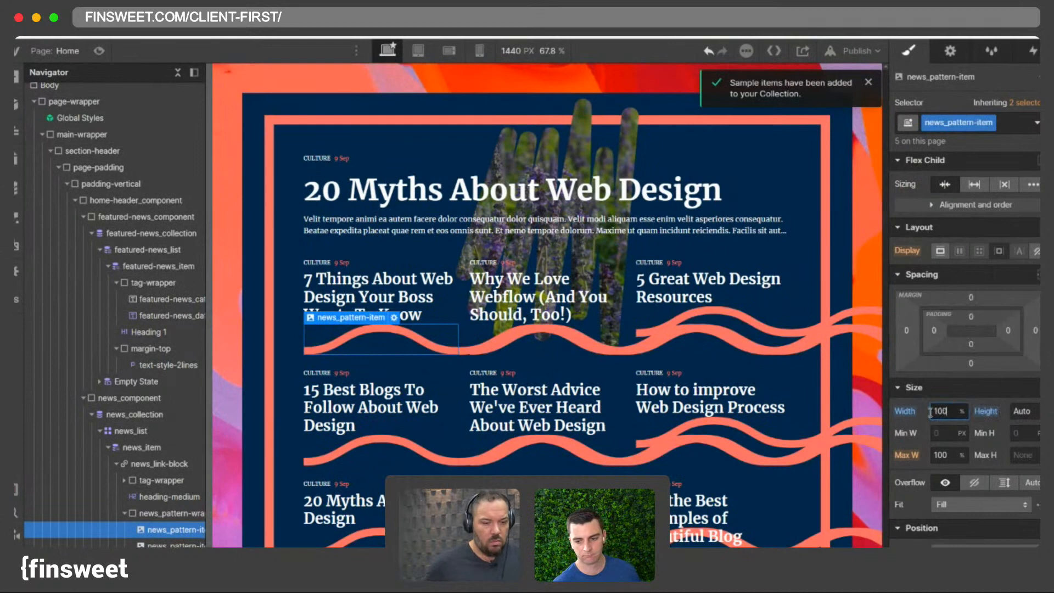
left_click(906, 412, "alt")
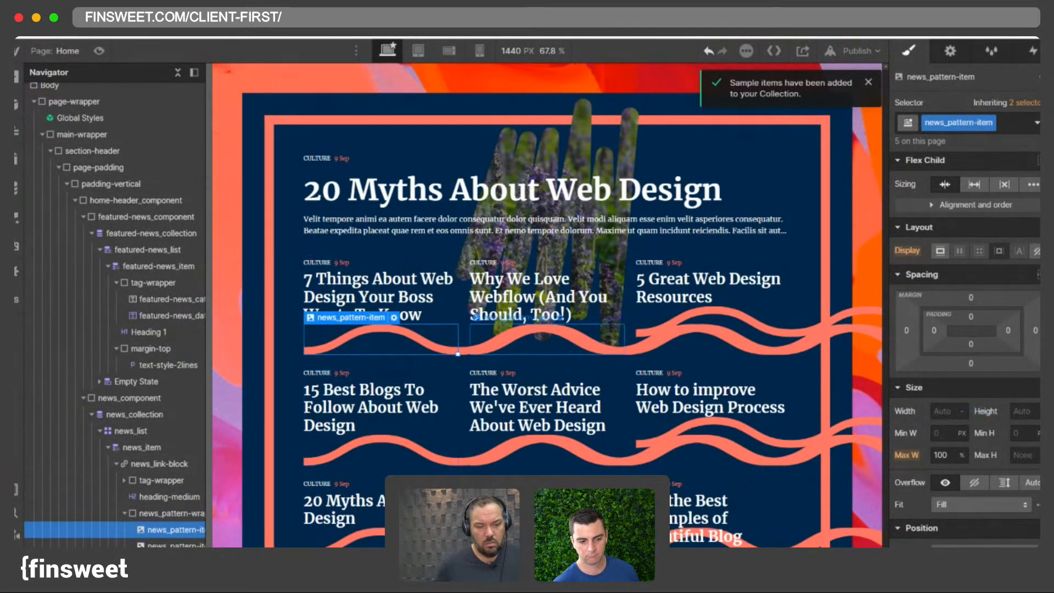
left_click(961, 412)
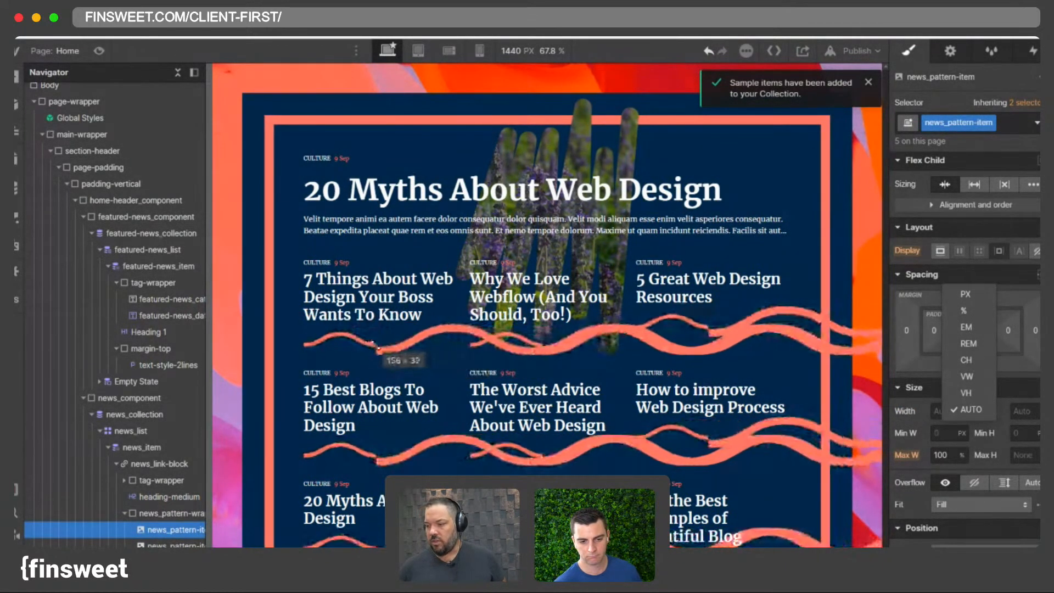
- Delete the extra pattern image from the wrapper and mark the remaining image as HiDPI
left_click(147, 544)
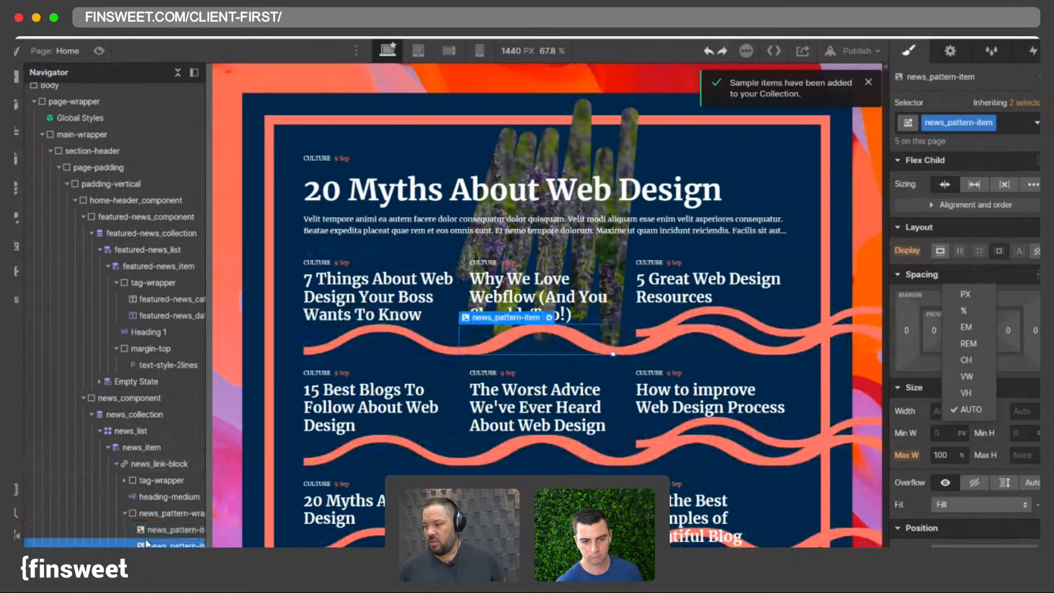
key("Delete")
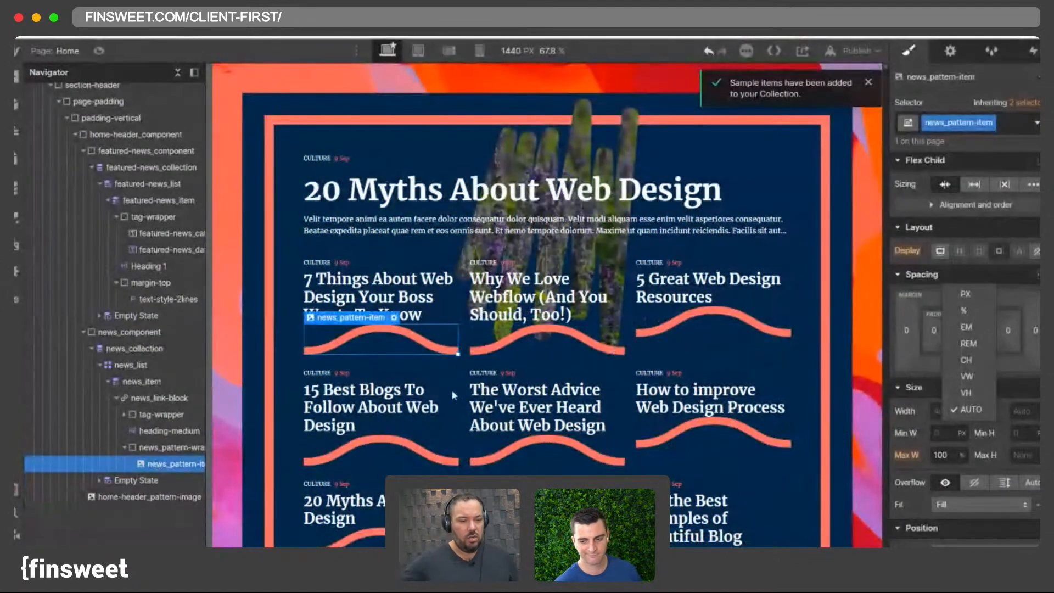
left_click(937, 55)
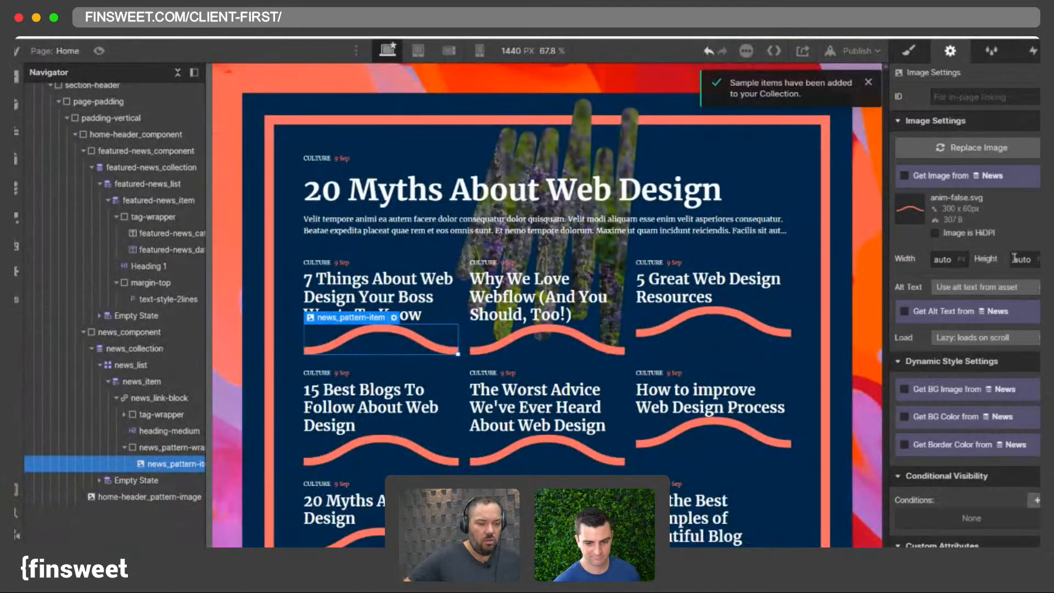
left_click(967, 235)
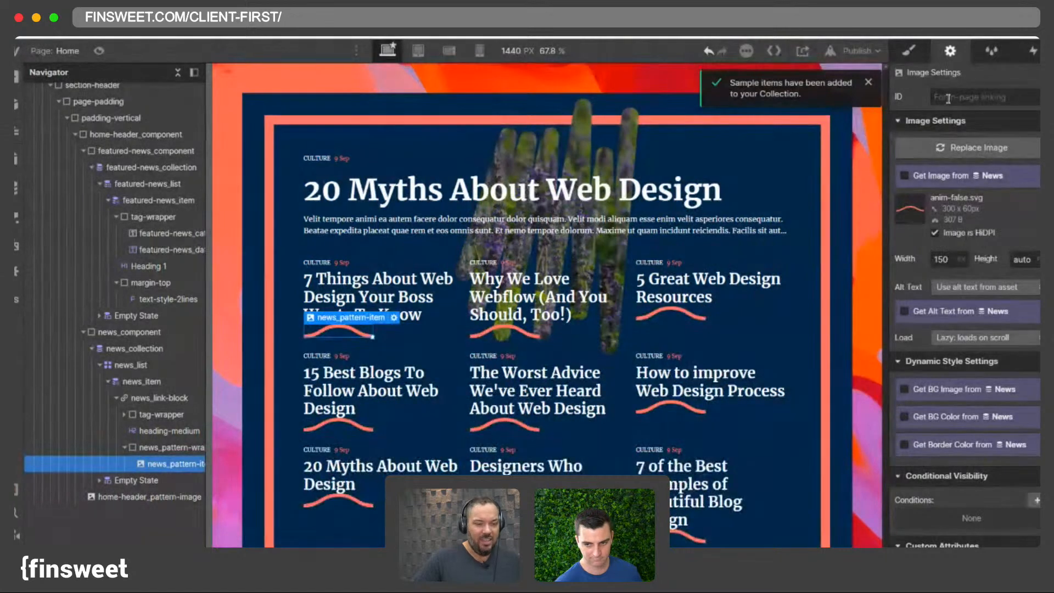
- Paste two more copies of the pattern image into the pattern wrapper
left_click(910, 51)
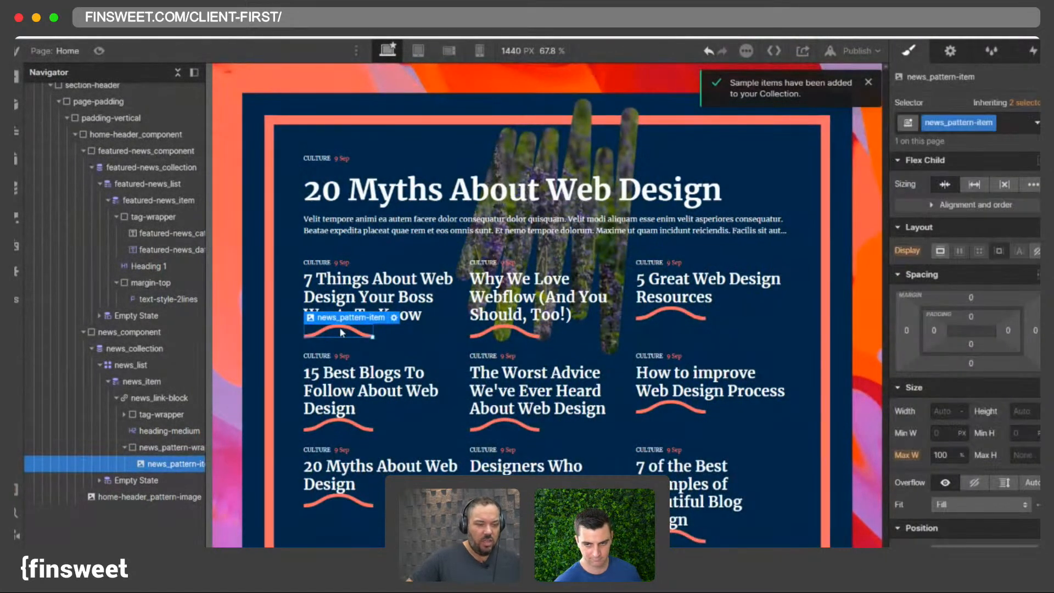
key("ctrl+v")
key("ctrl+v")
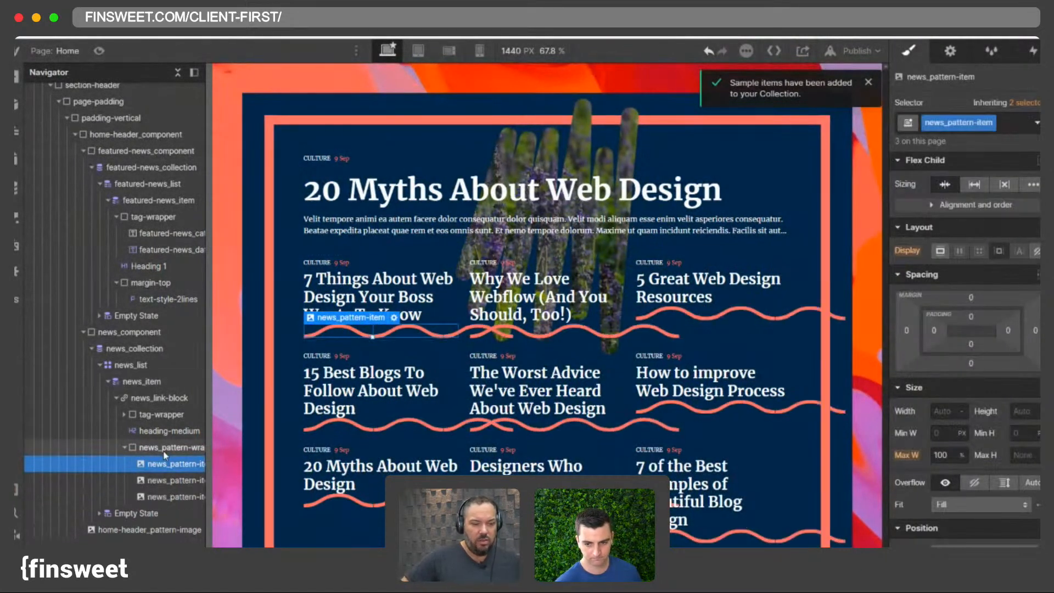
left_click(165, 448)
key("Down")
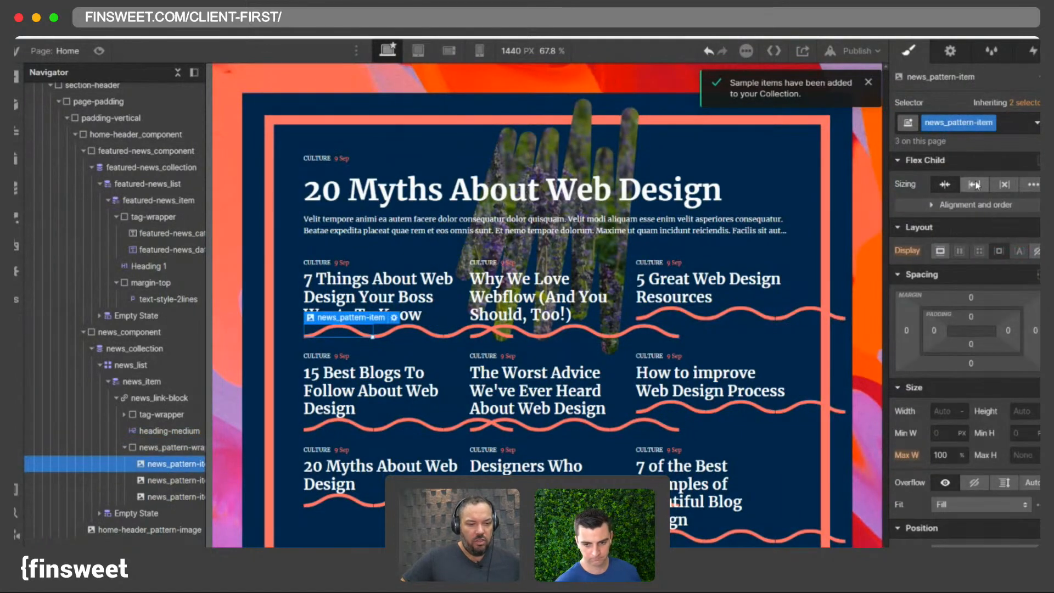
- Try deleting the pasted pattern copies and setting the remaining image's flex sizing to grow
left_click(975, 185)
left_click(975, 204)
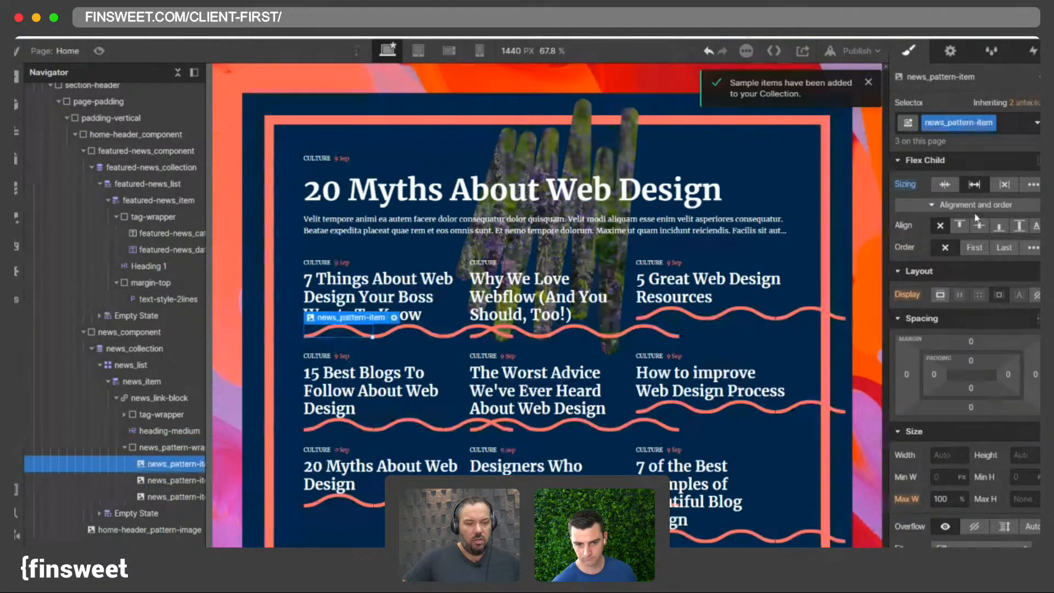
left_click(905, 185)
left_click(918, 202)
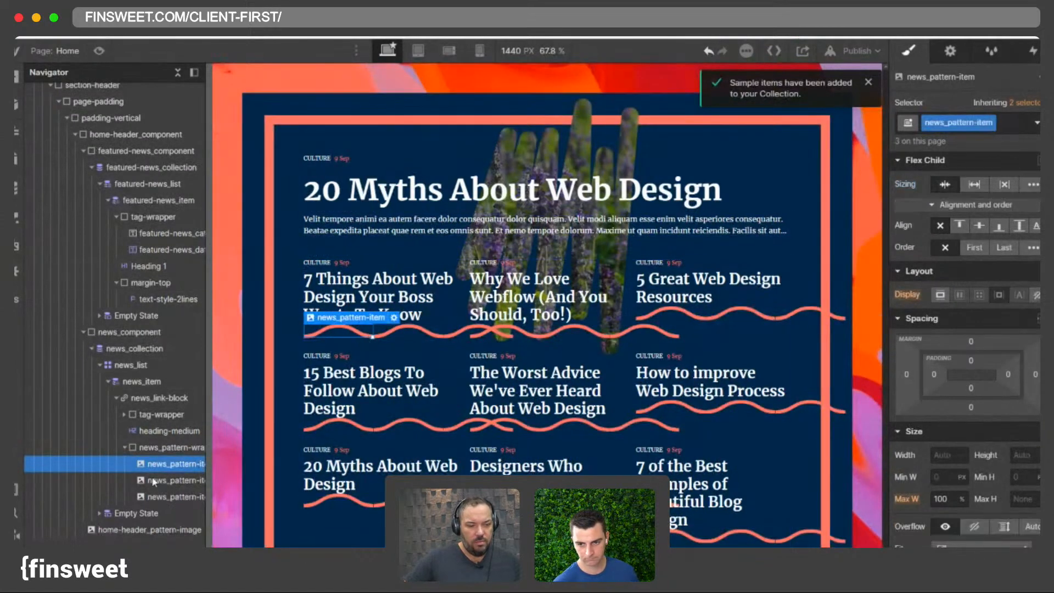
key("Delete")
key("Delete")
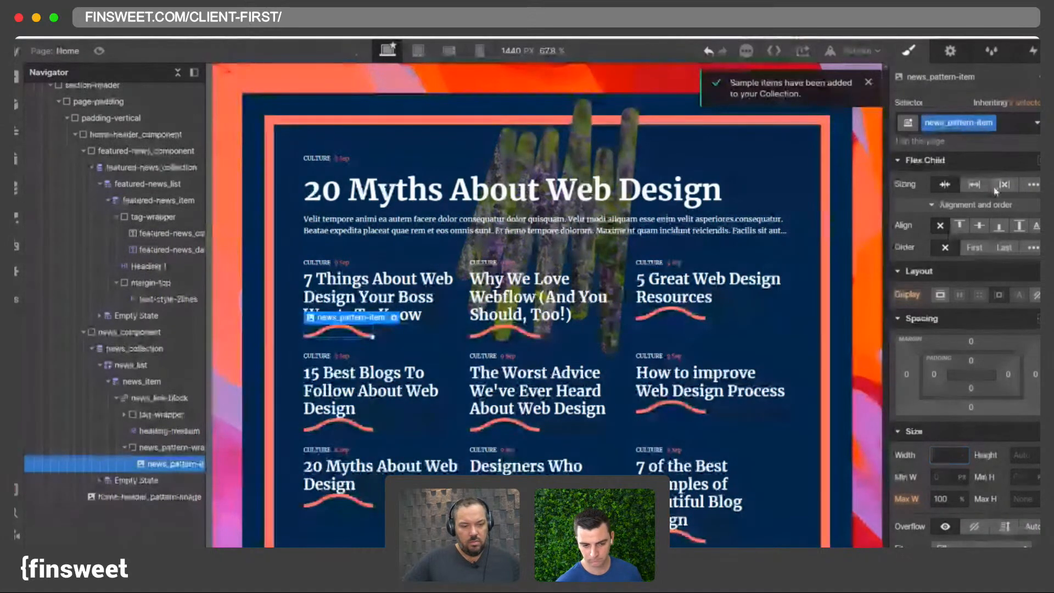
left_click(974, 185)
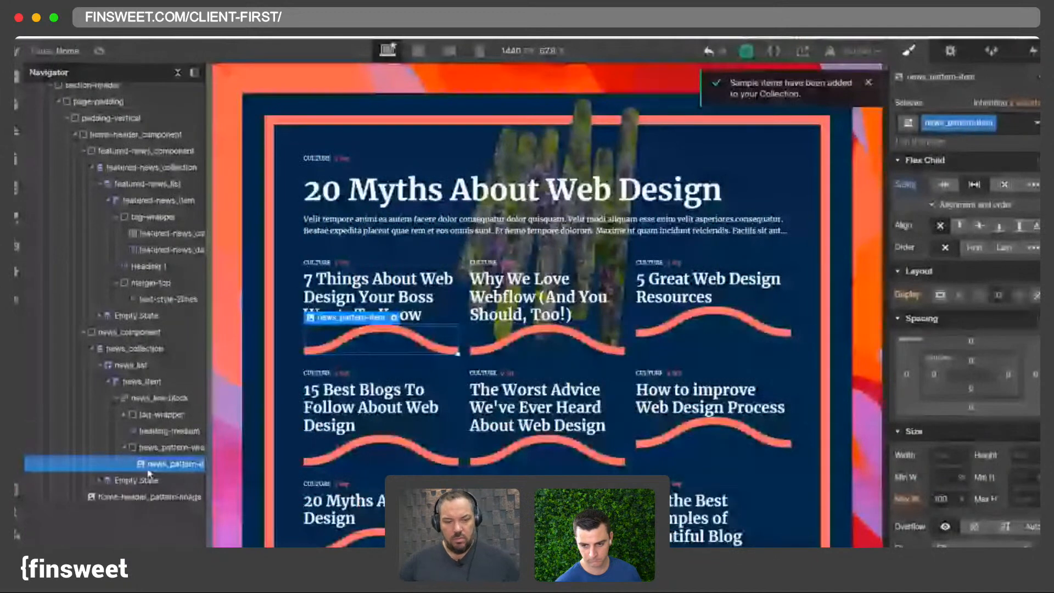
key("ctrl+z")
key("ctrl+z")
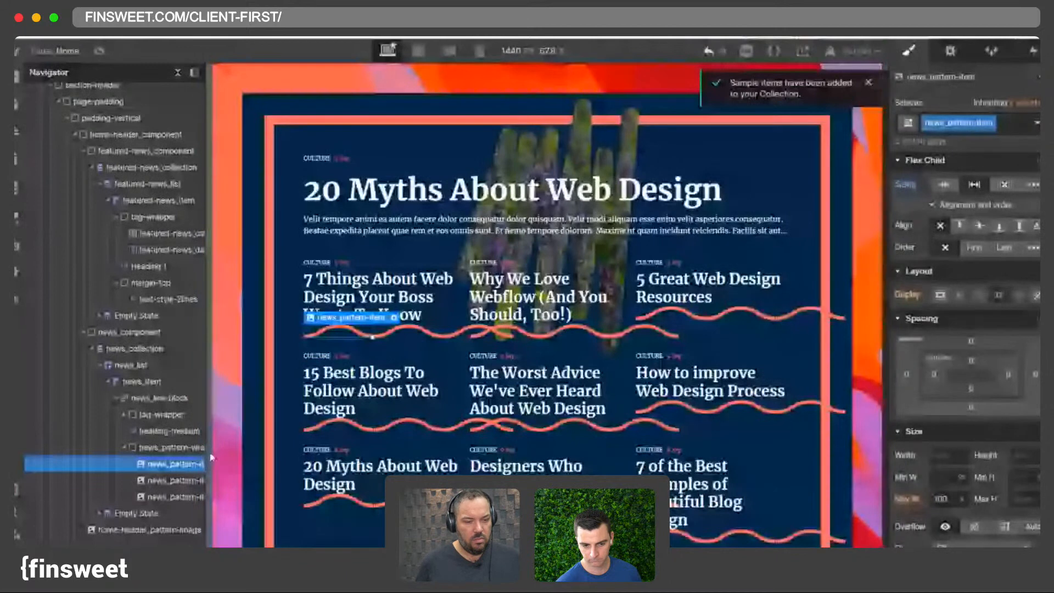
- Try removing the pattern images' maximum width
left_click(962, 499)
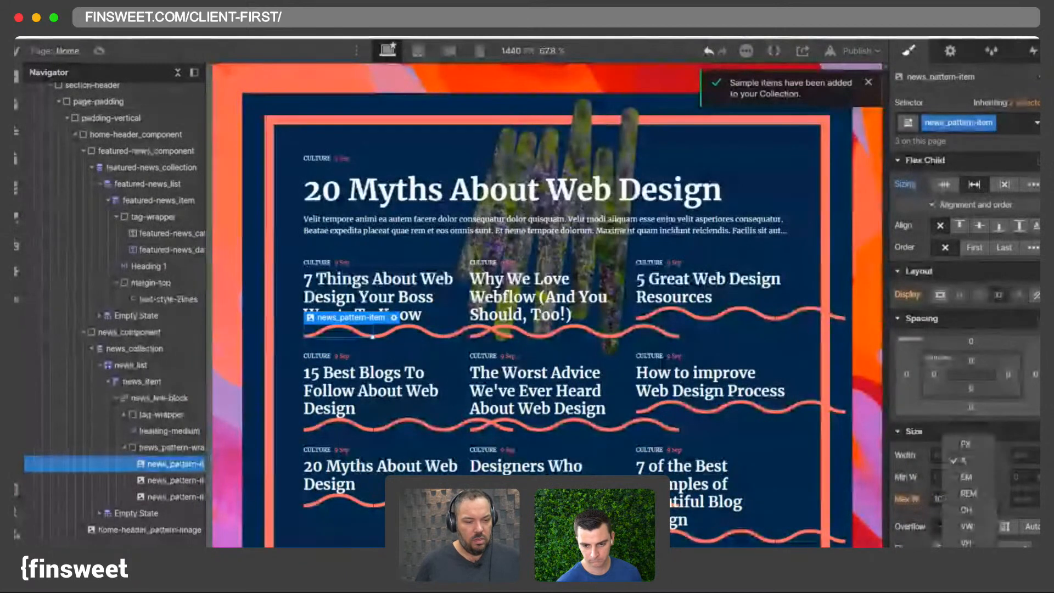
left_click(965, 530)
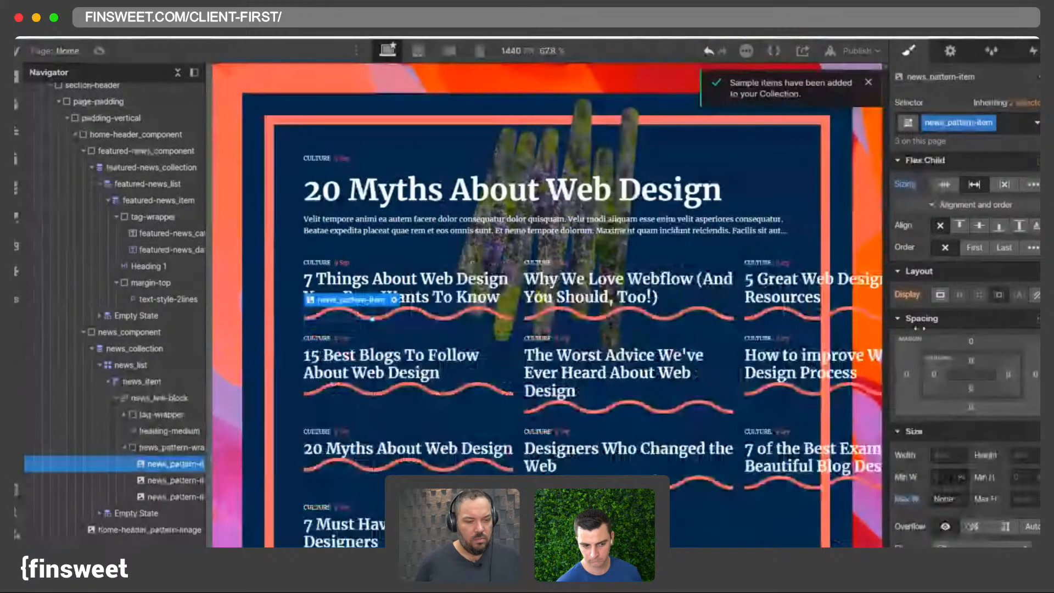
left_click(708, 52)
left_click(716, 54)
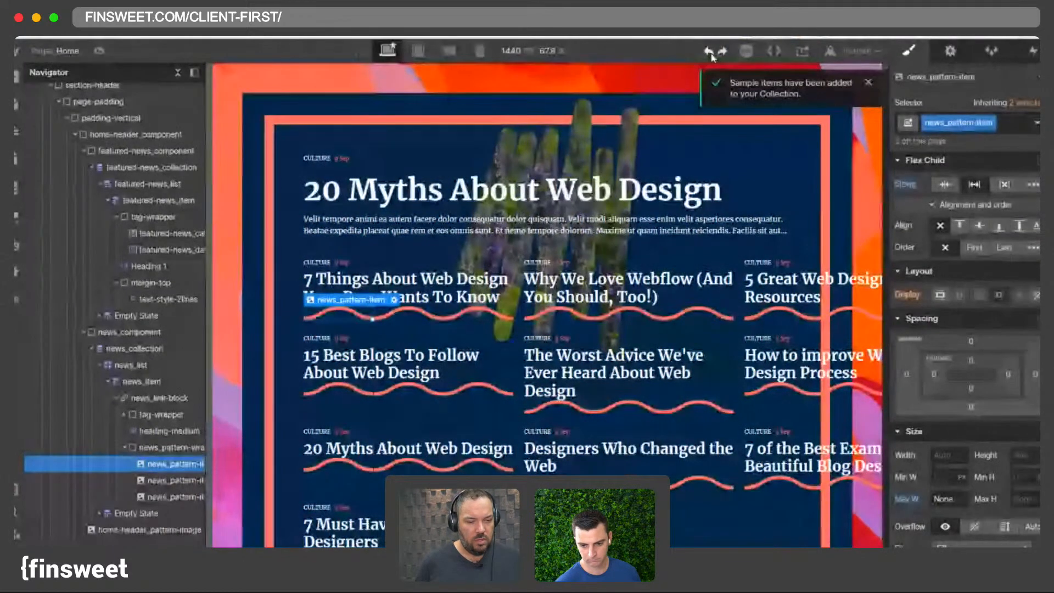
left_click(710, 52)
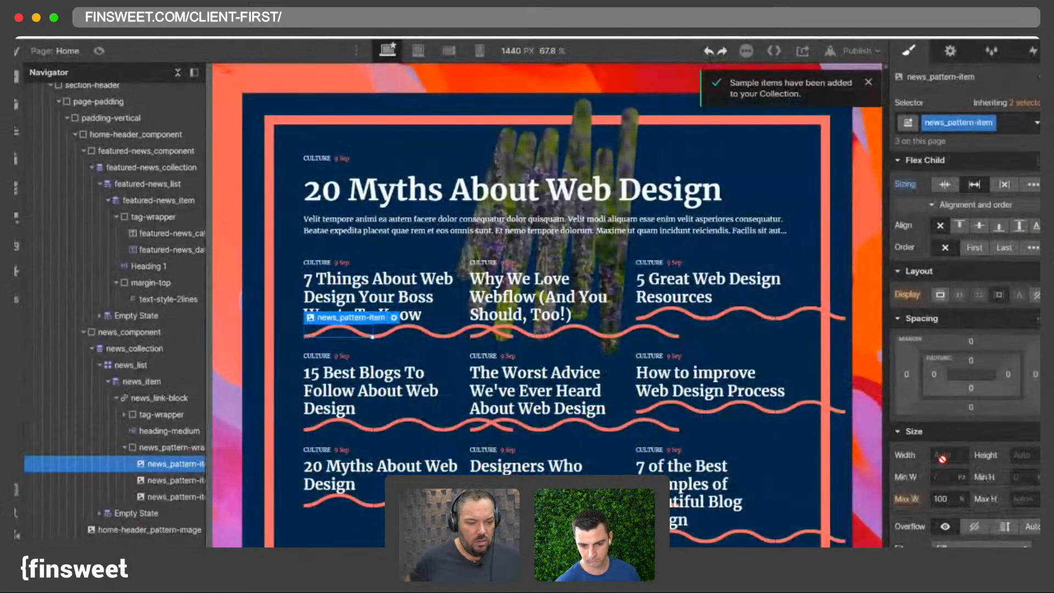
- Set the pattern image's width to 1.5 rem
left_click(909, 189, "alt")
left_click(952, 453)
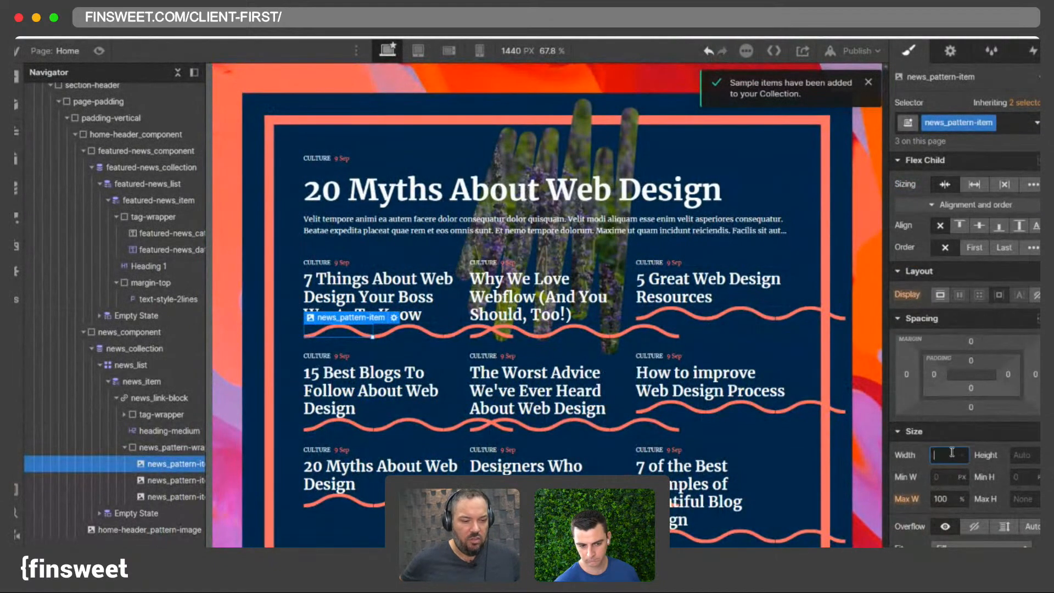
type("20r")
key("BackSpace")
key("BackSpace")
key("BackSpace")
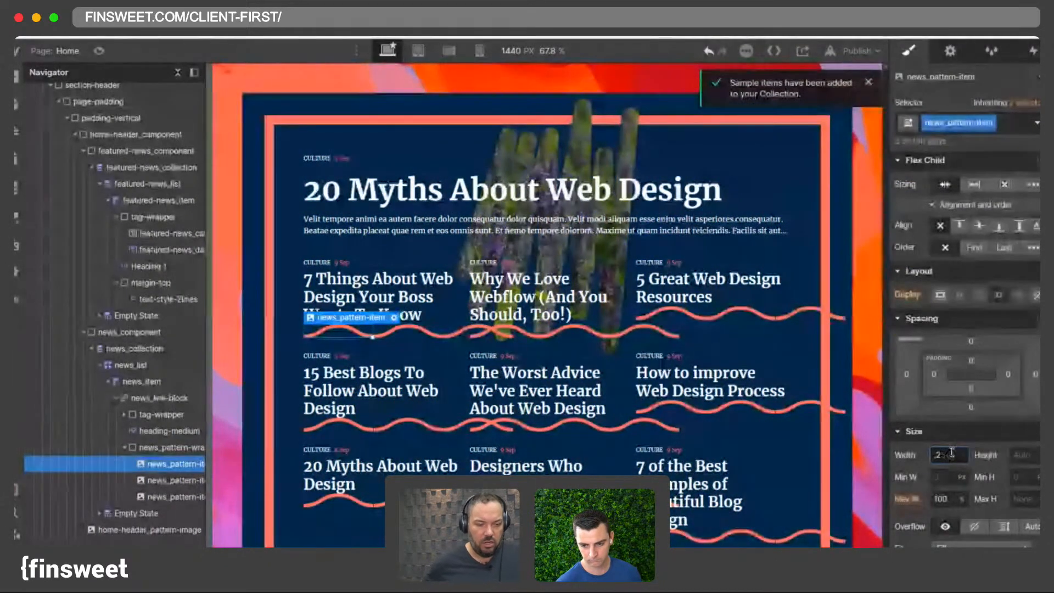
key("Return")
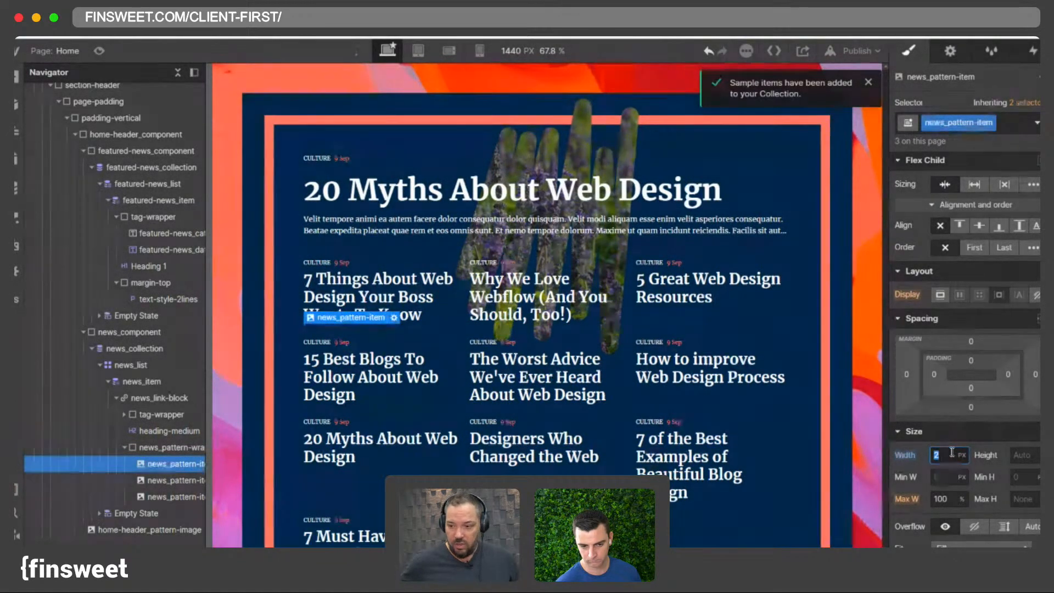
key("BackSpace")
type(".25rem")
key("Return")
type("1")
key("Return")
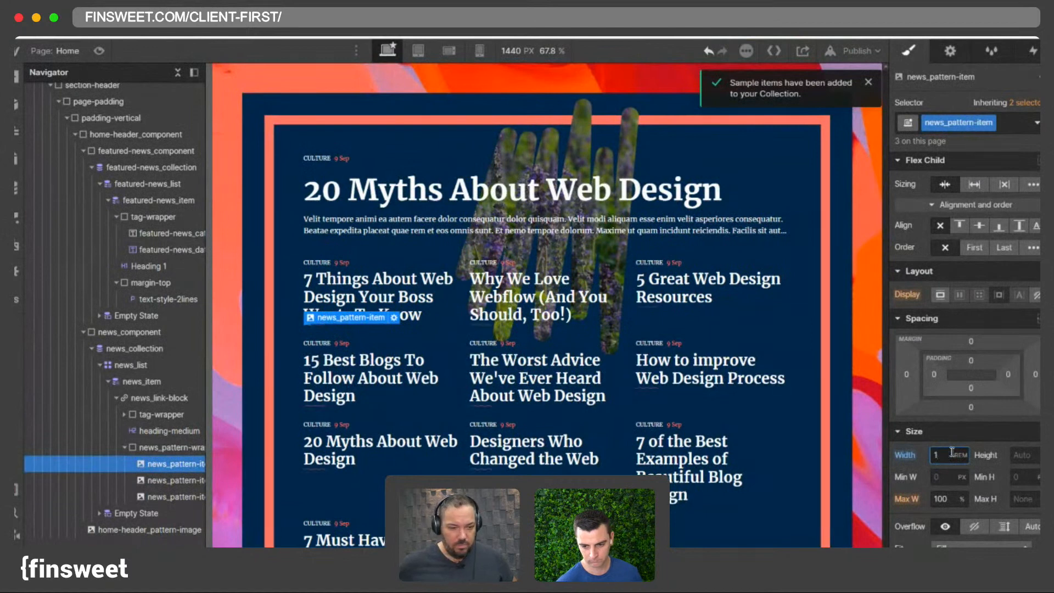
type(".5")
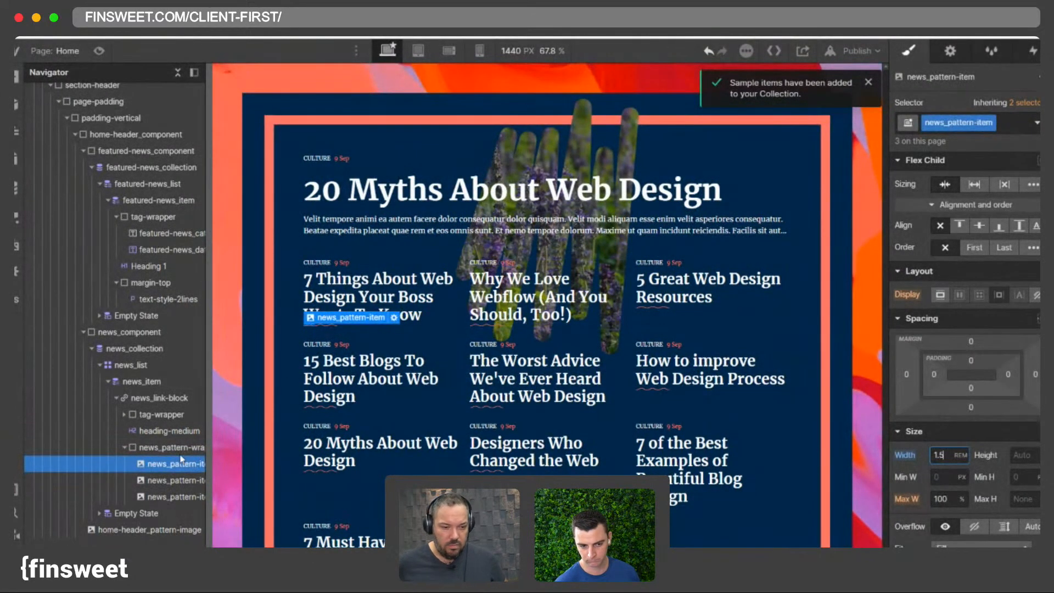
- Add a div block directly below the news item heading
left_click(153, 445)
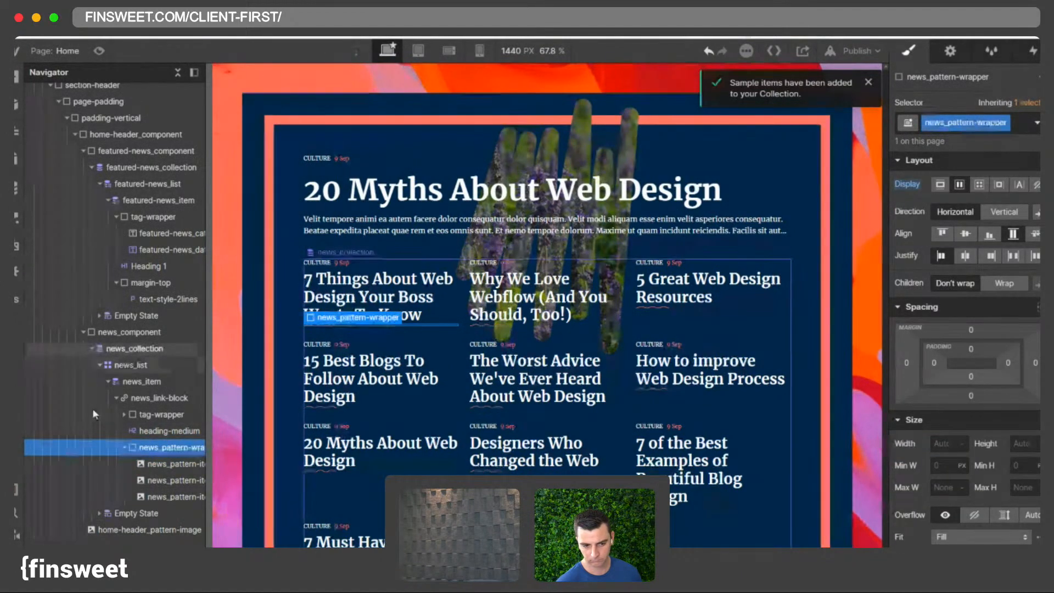
left_click(124, 447)
left_click(166, 434)
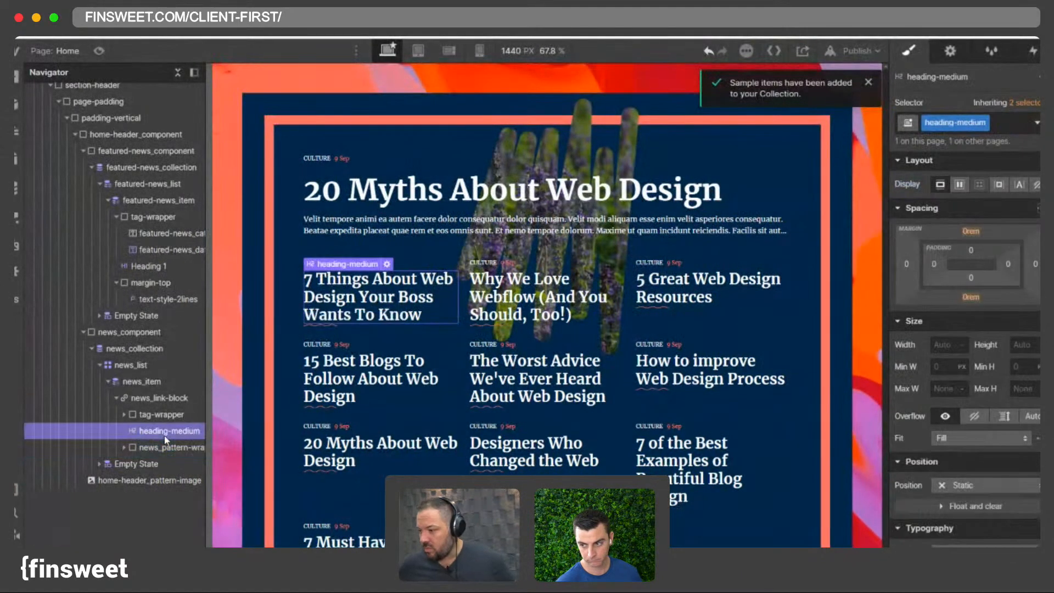
key("super+e")
type("d")
key("Return")
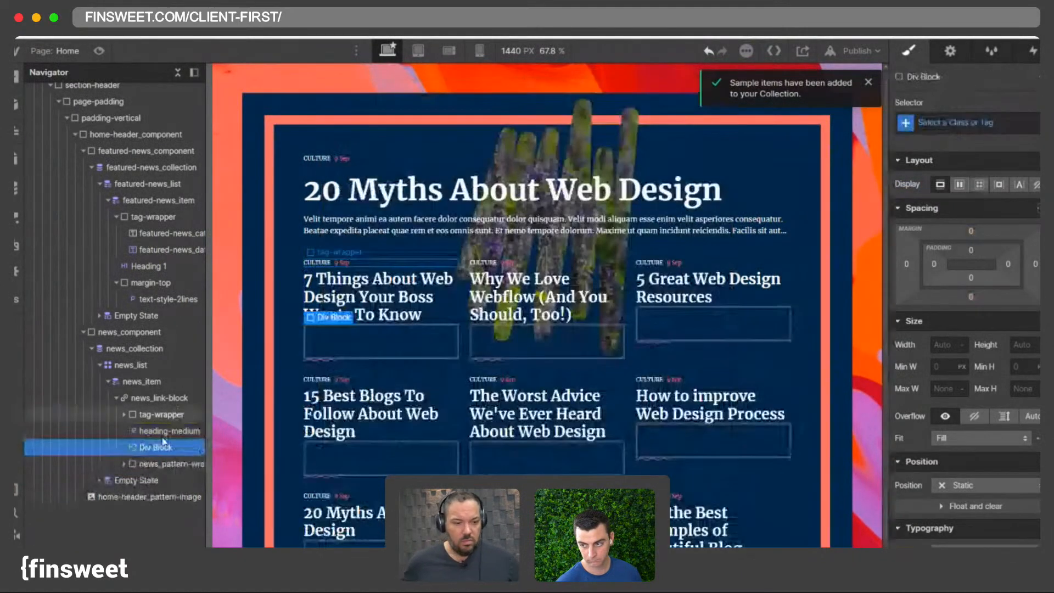
- Give the new div block the classes margin-top and margin-medium
left_click(985, 123)
type("marto")
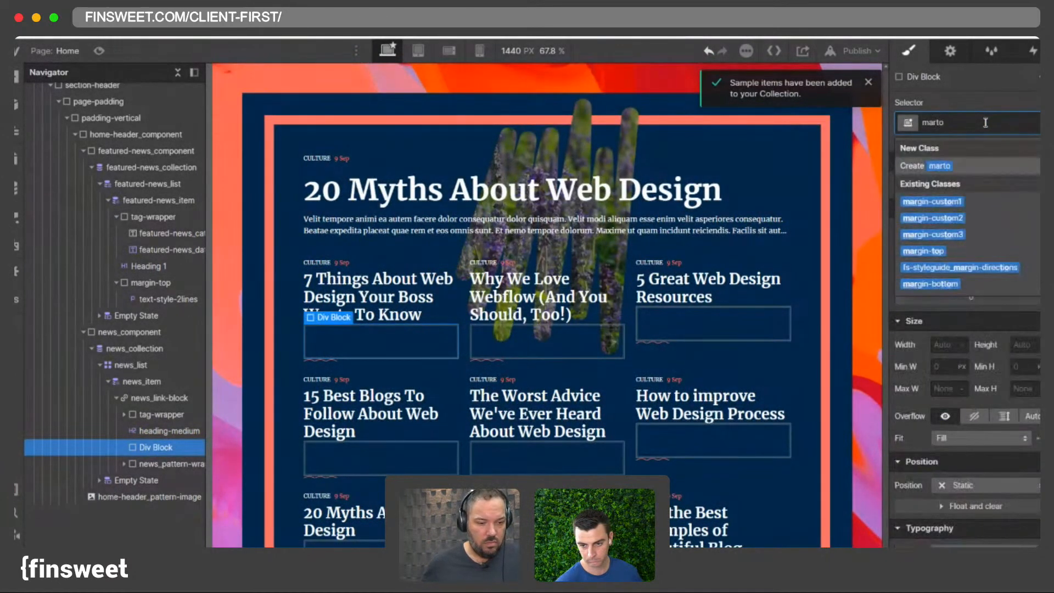
left_click(922, 250)
type("margin-top ma")
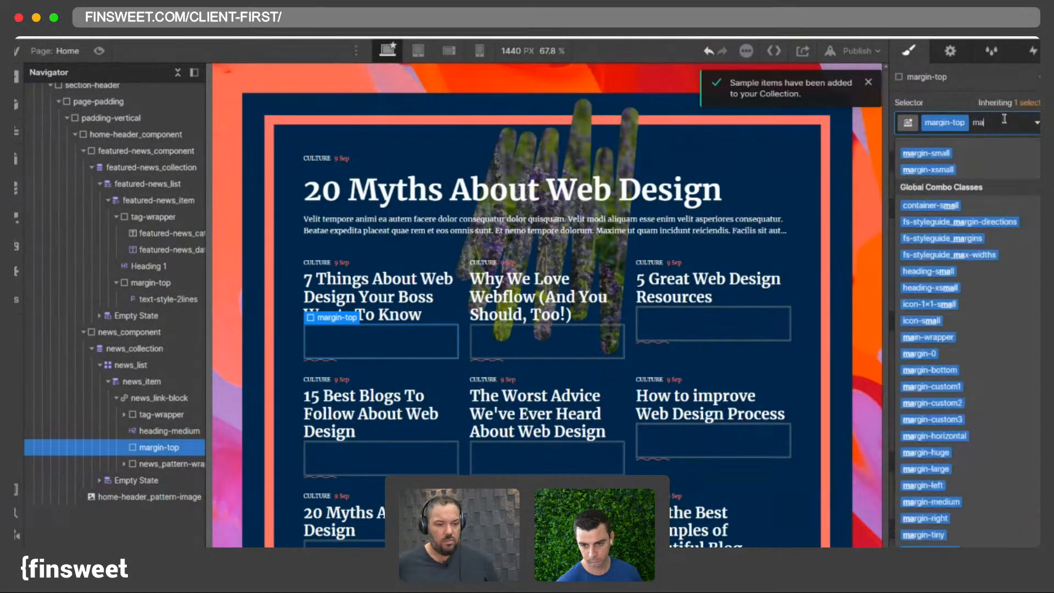
type("med")
key("Down")
key("Return")
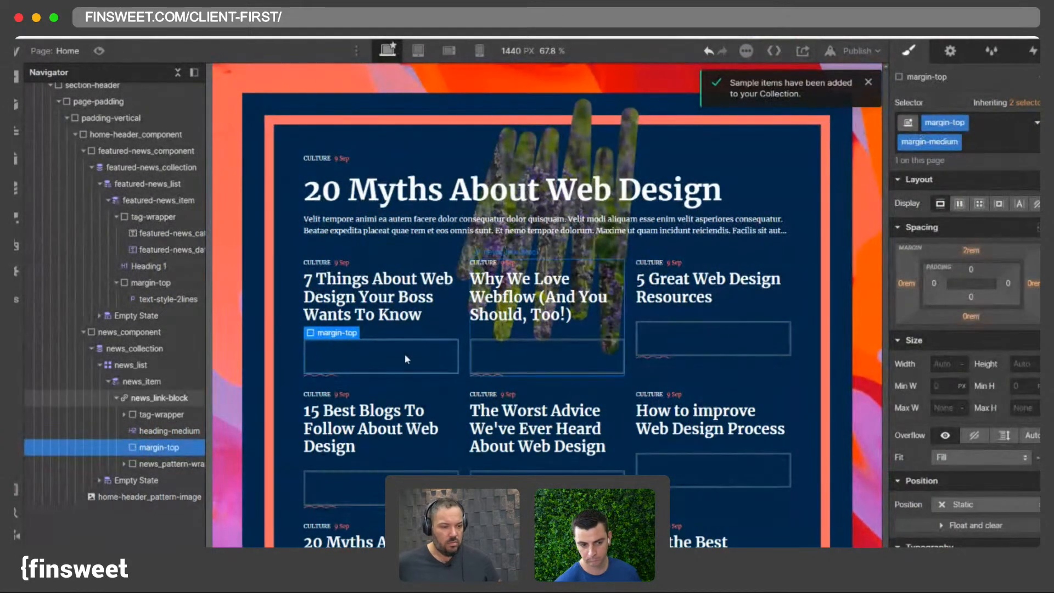
- Move the news pattern wrapper into the margin-top div below the news item heading
left_click(140, 480)
left_click(165, 463)
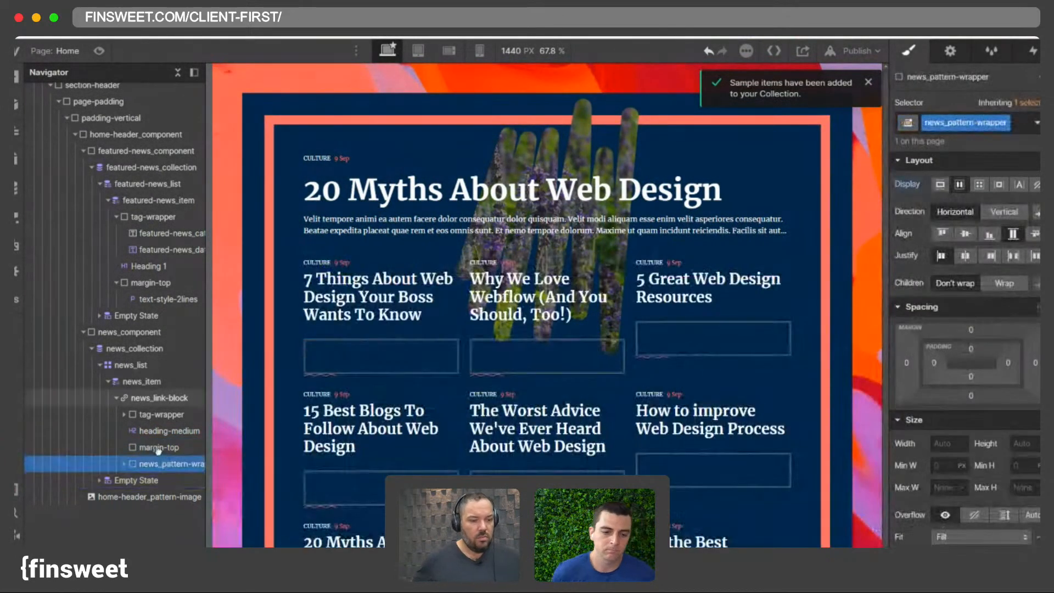
left_click_drag(158, 450, 159, 449)
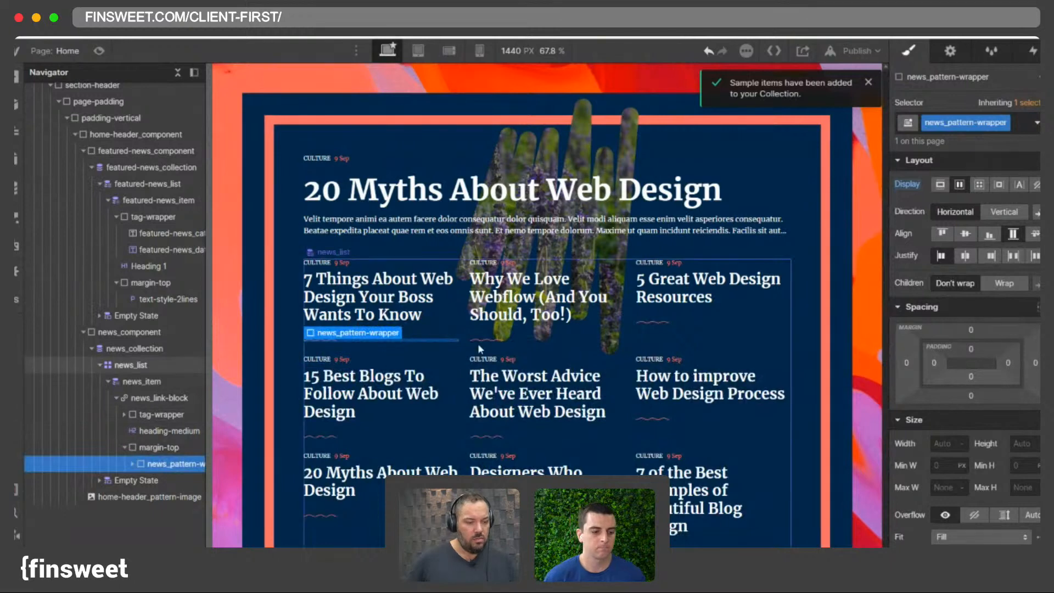
left_click(491, 339)
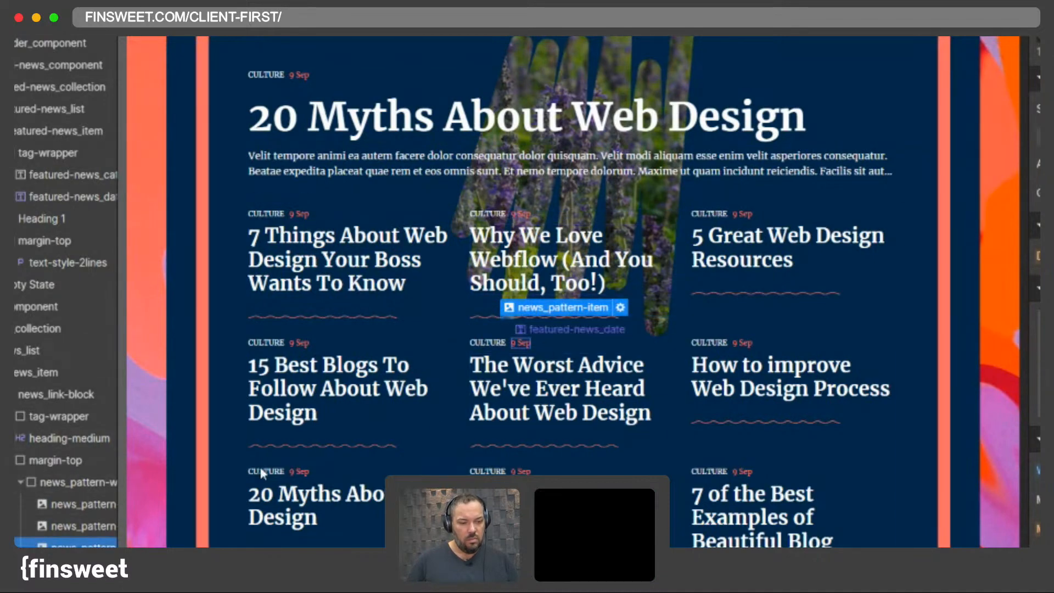
- Add an HTML Embed inside the pattern wrapper and begin its code with an opening style tag
left_click(19, 481)
left_click(74, 458)
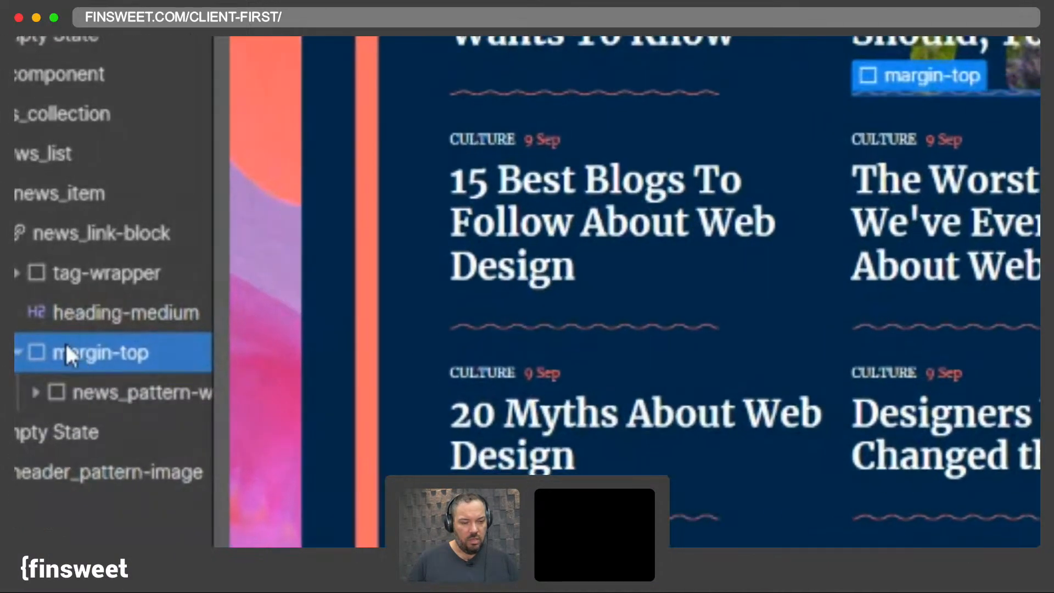
key("super+e")
key("Escape")
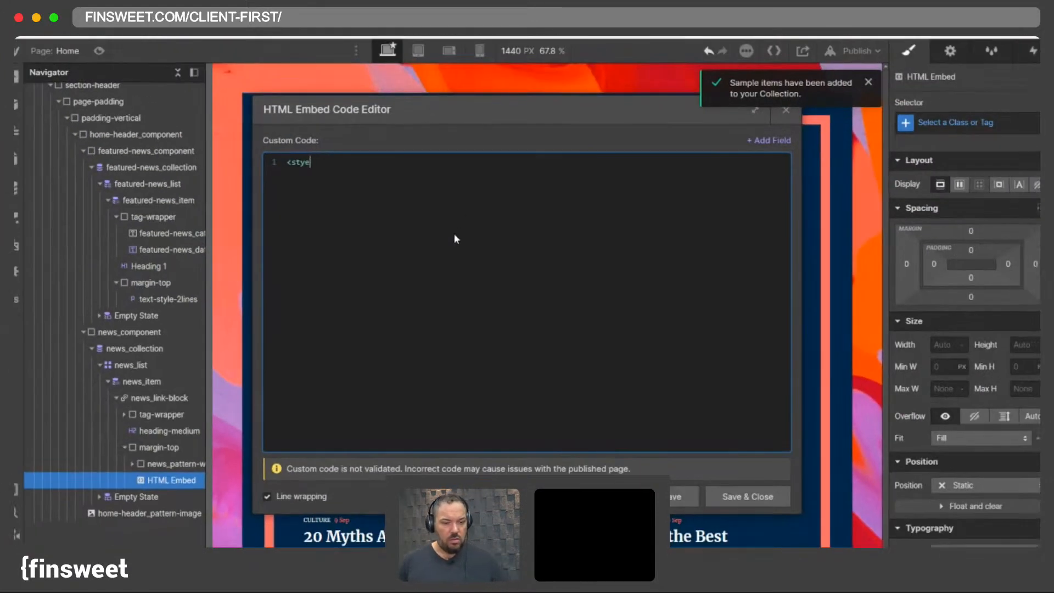
key("BackSpace")
key("BackSpace")
key("BackSpace")
type("le>   ")
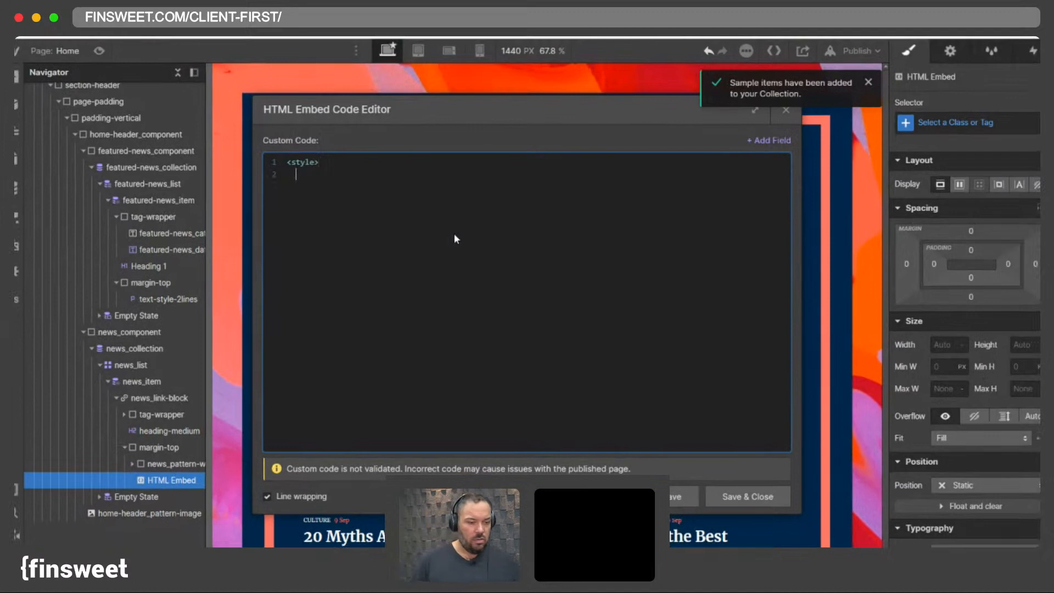
type(".")
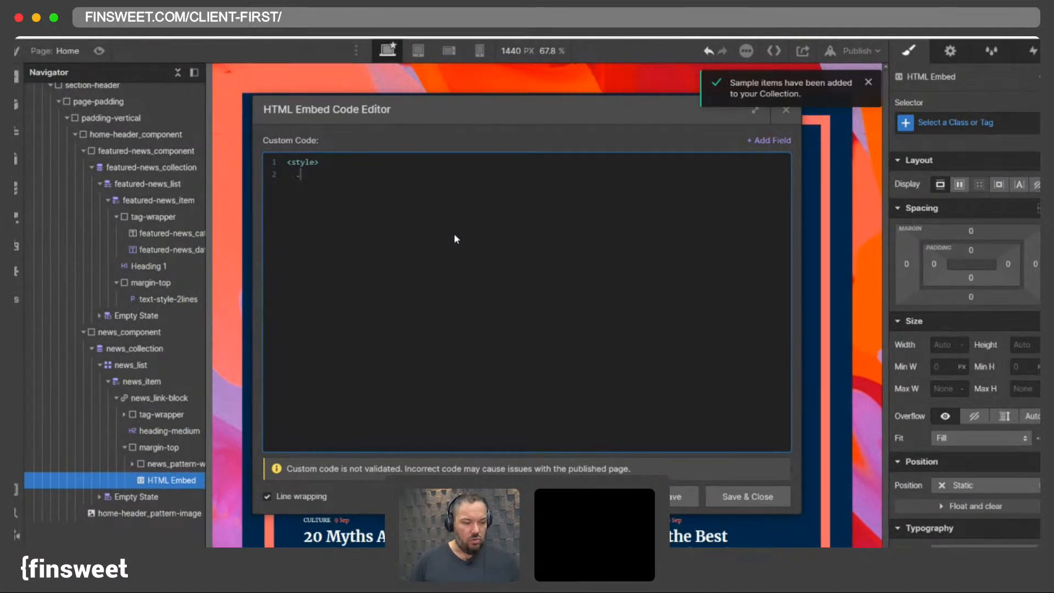
left_click(732, 496)
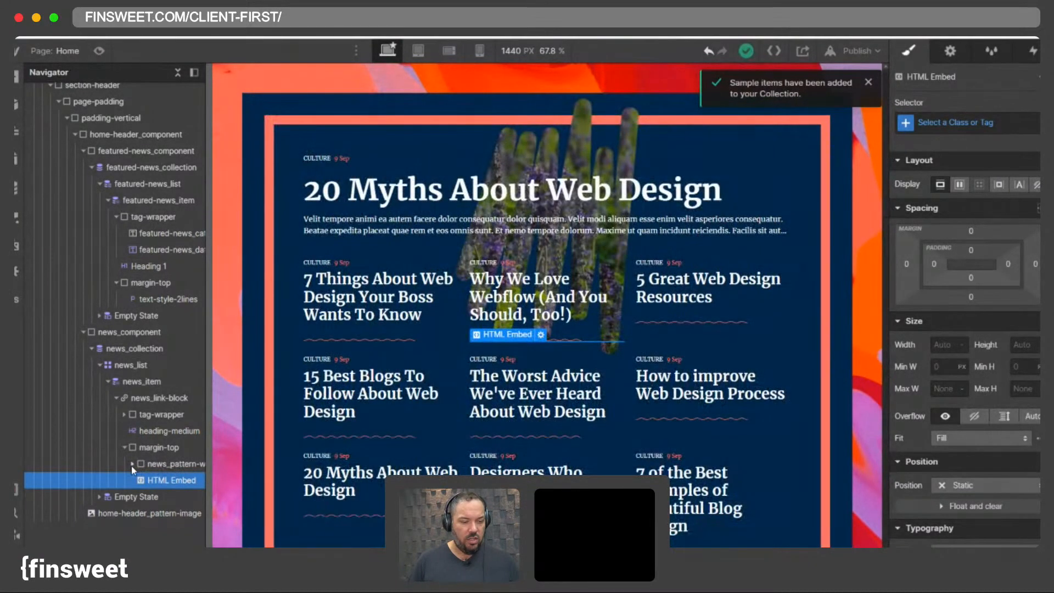
- Copy the pattern item's class name and write the selector .news_pattern-item:nth-child(even) in the embed code
left_click(131, 464)
left_click(175, 481)
double_click(958, 123)
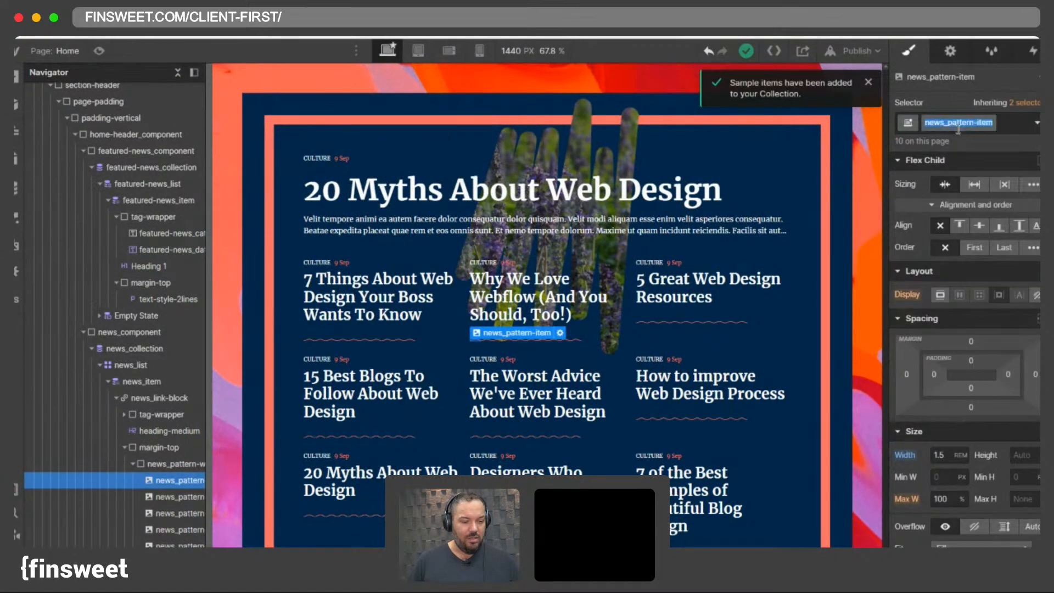
left_click(134, 464)
left_click(170, 480)
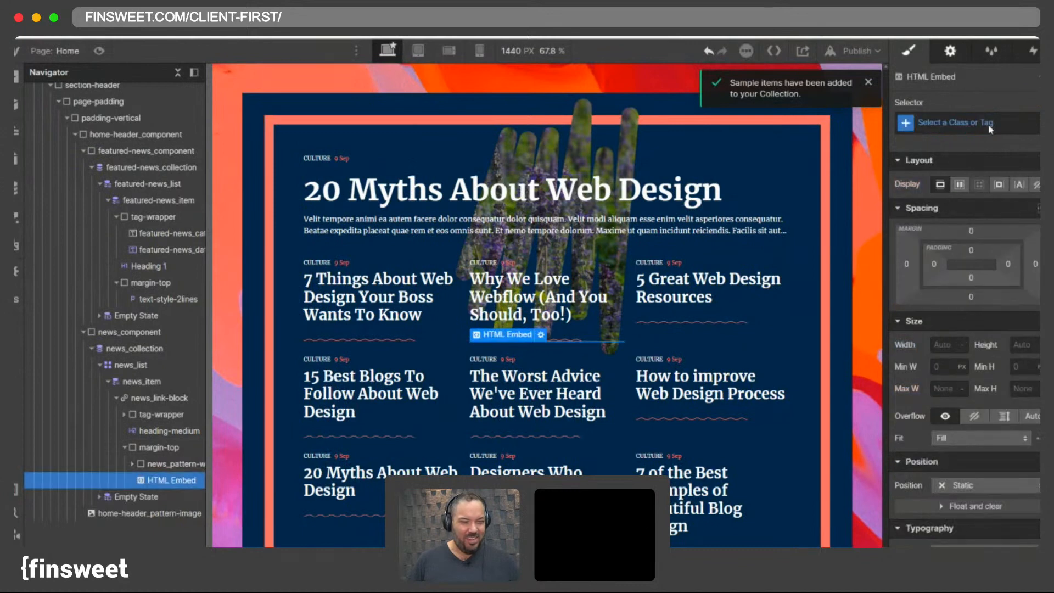
left_click(950, 50)
left_click(967, 144)
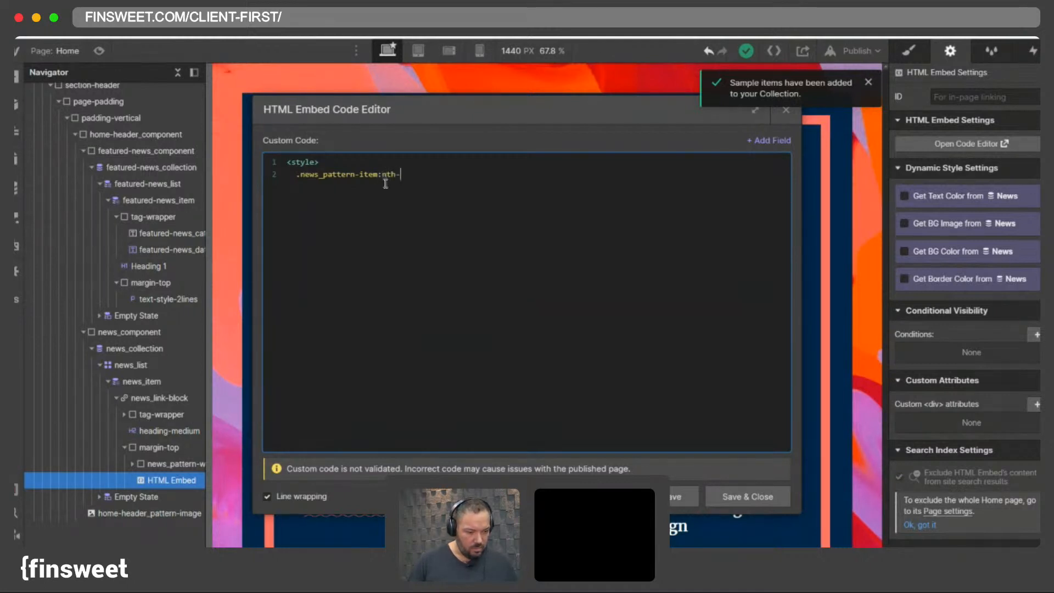
type("(even")
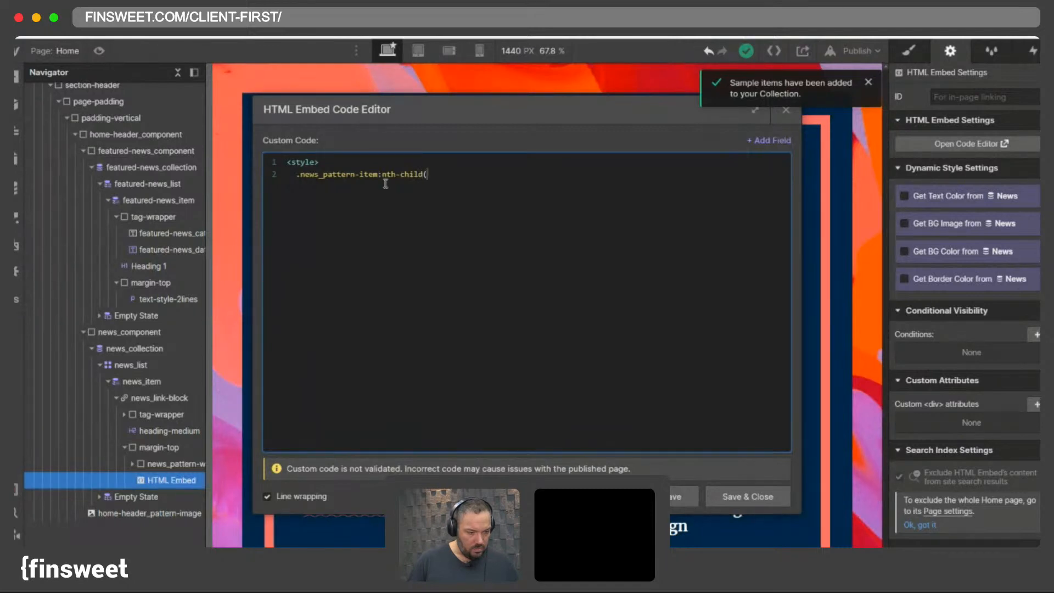
type(")")
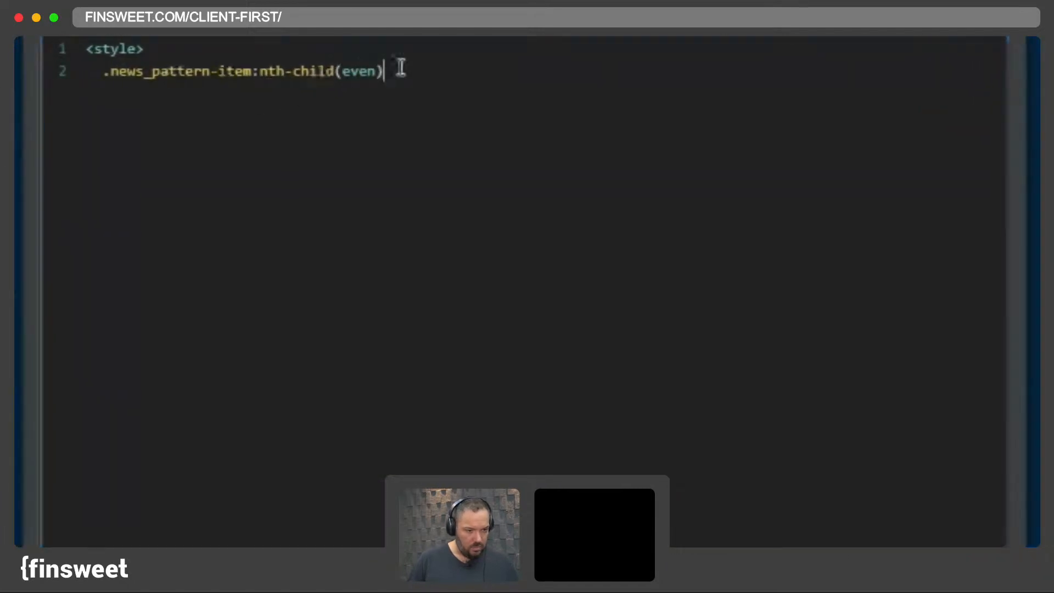
- Try editing the nth-child part of the selector, then undo those edits
left_click_drag(343, 72, 256, 71)
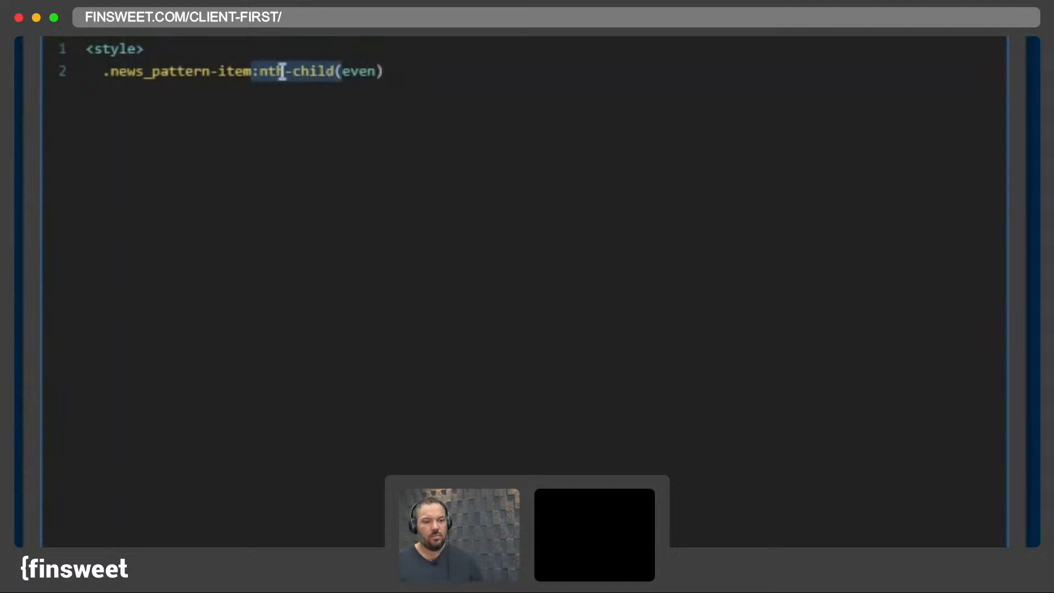
left_click(282, 72)
left_click_drag(343, 72, 251, 80)
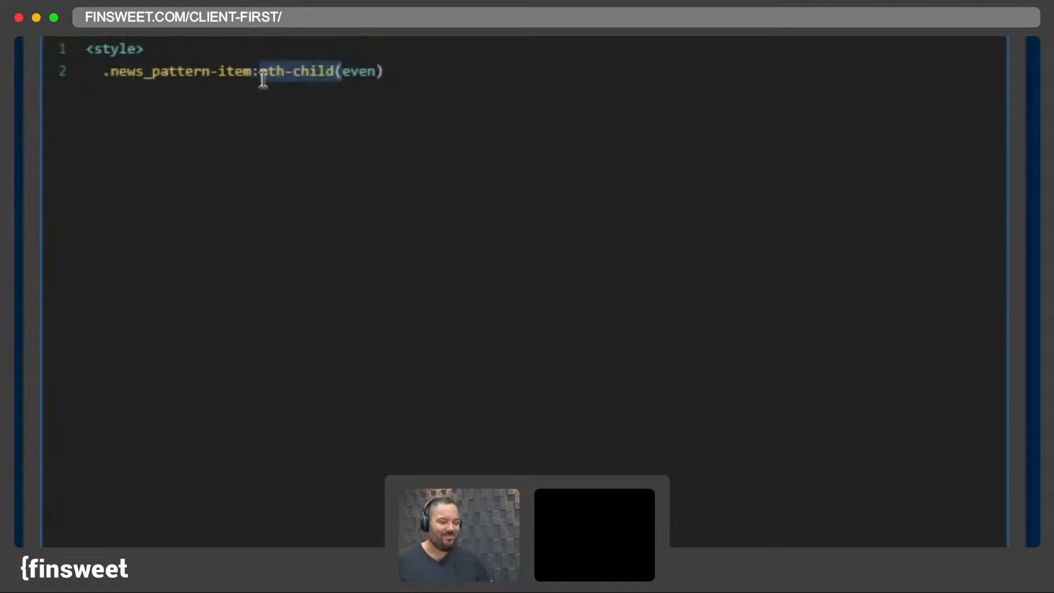
type(":")
left_click(326, 72)
key("BackSpace")
key("super+z")
key("super+z")
left_click(411, 68)
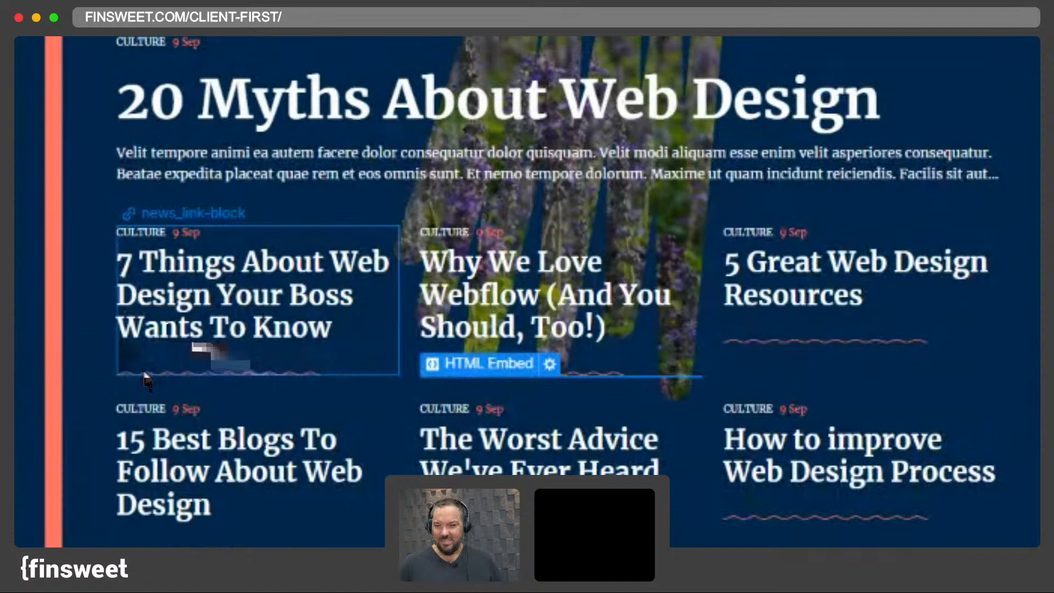
- Rotate the news pattern item 180 degrees around the Z axis
left_click(145, 375)
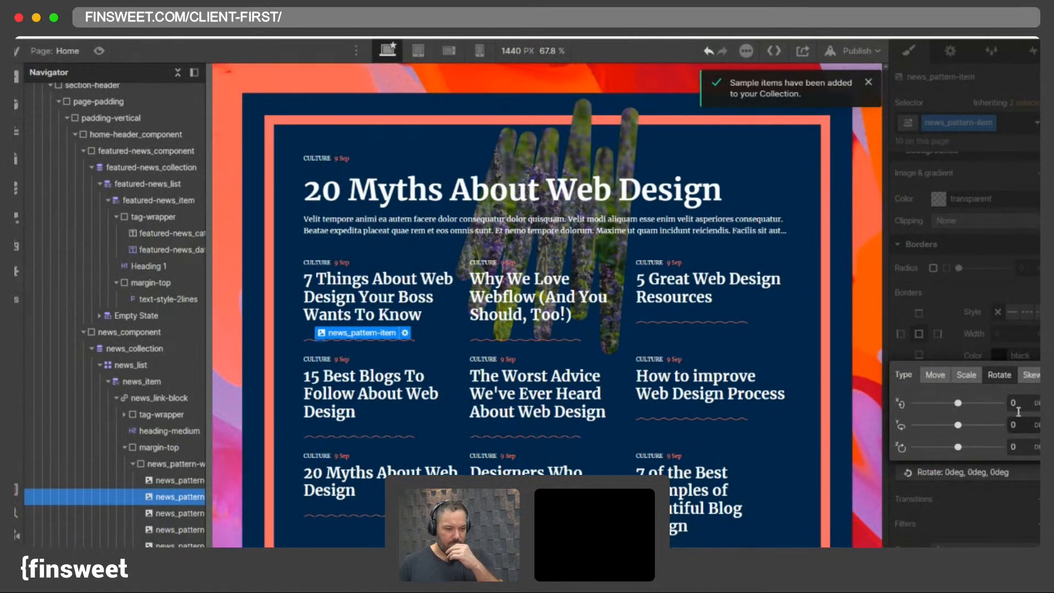
left_click_drag(964, 447, 987, 446)
left_click_drag(983, 391, 999, 392)
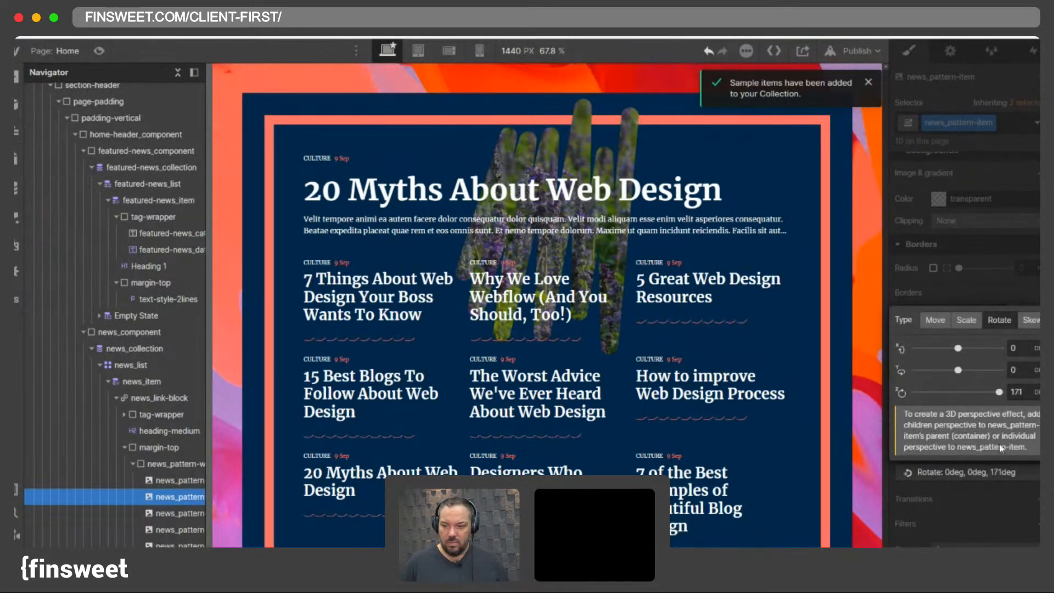
left_click(1017, 392)
type("180")
key("Return")
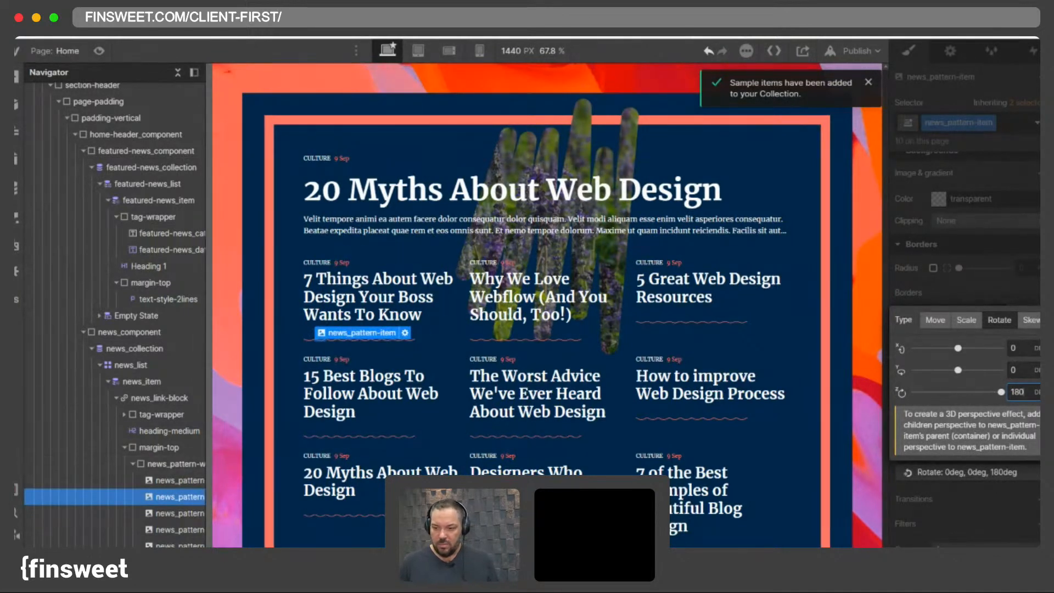
- Copy the pattern item's generated CSS from the CSS Preview
left_click(17, 534)
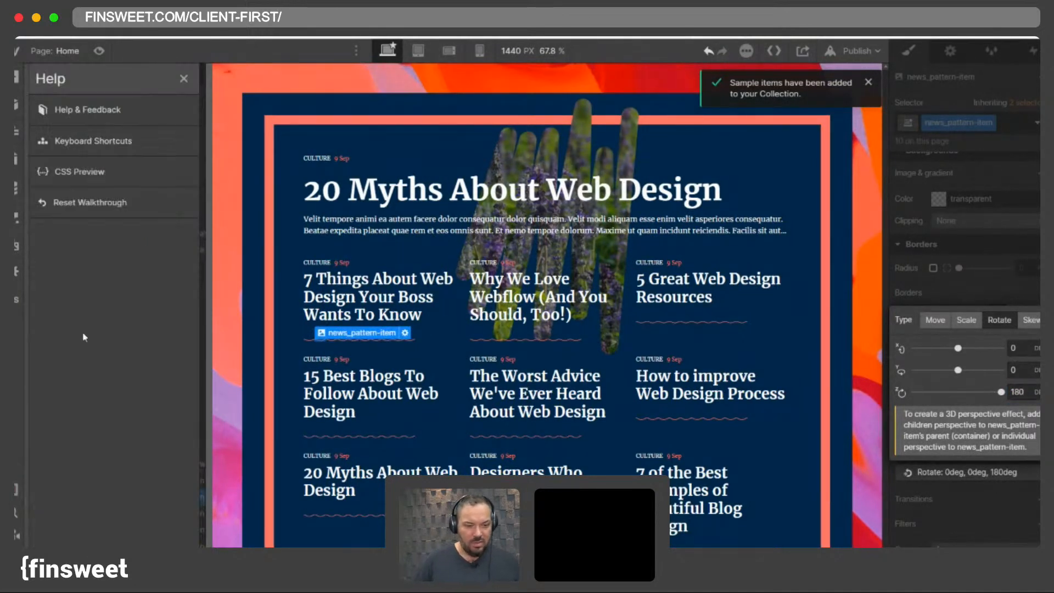
left_click(85, 176)
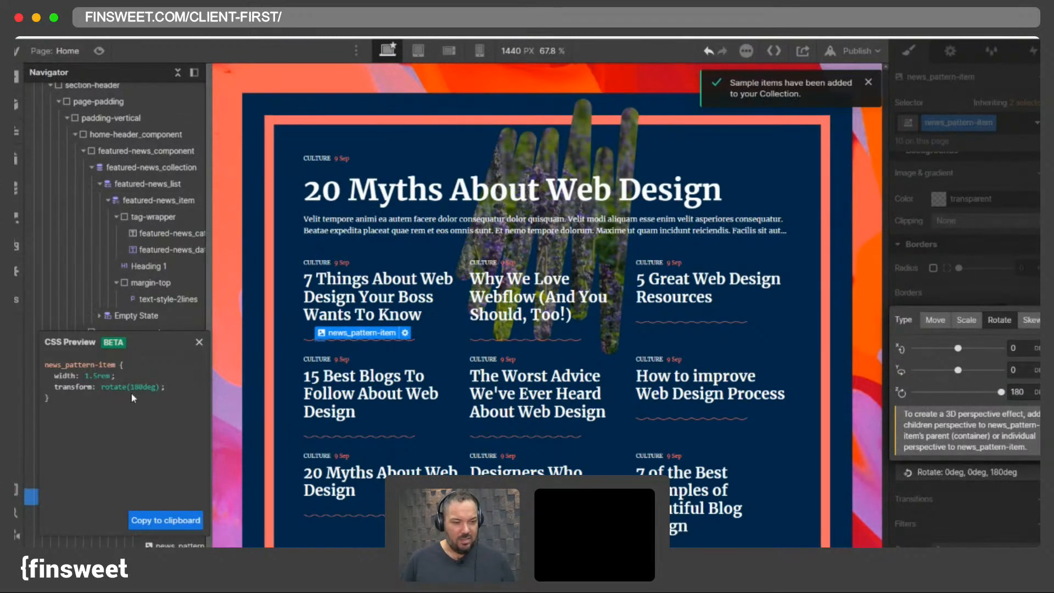
left_click(166, 520)
left_click(199, 342)
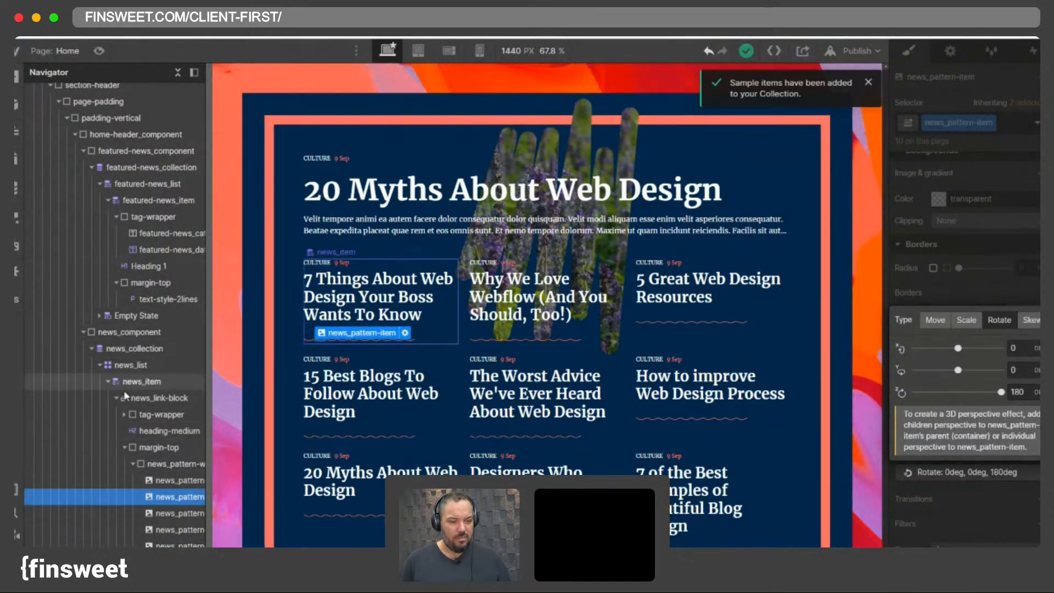
- Paste the copied rotate(180deg) transform into the embed's nth-child(even) style rule, close the rule and style tag, and save
left_click(98, 367)
left_click(99, 367)
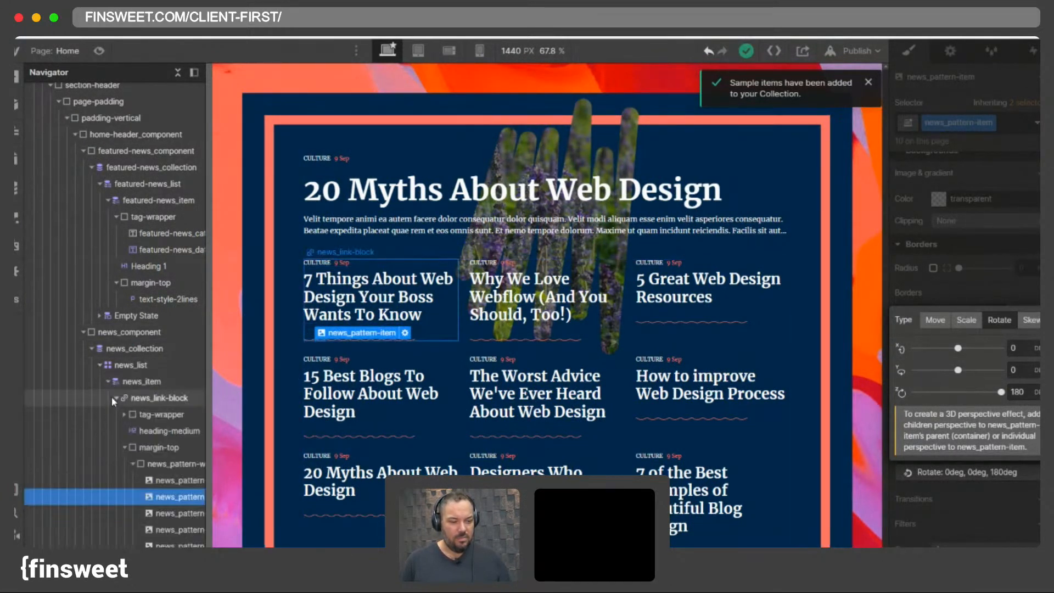
left_click(115, 397)
left_click(115, 398)
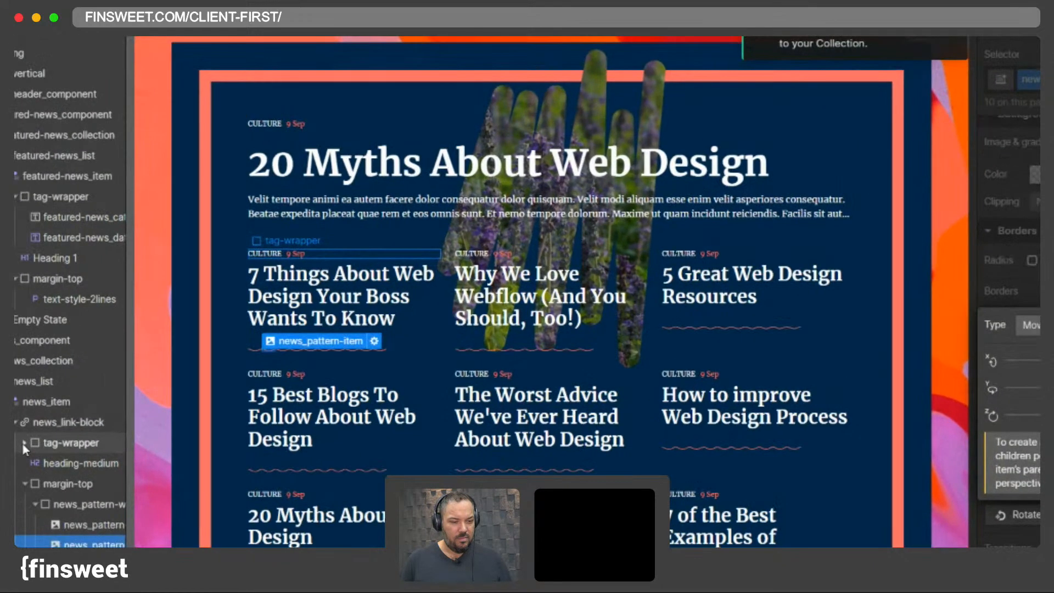
left_click(22, 442)
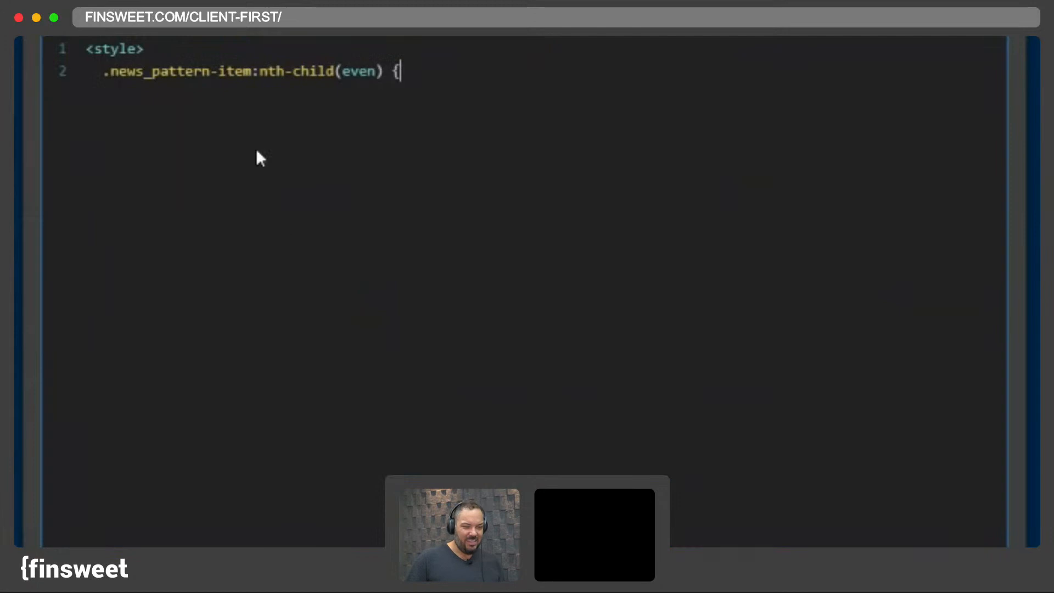
key("Return")
key("super+v")
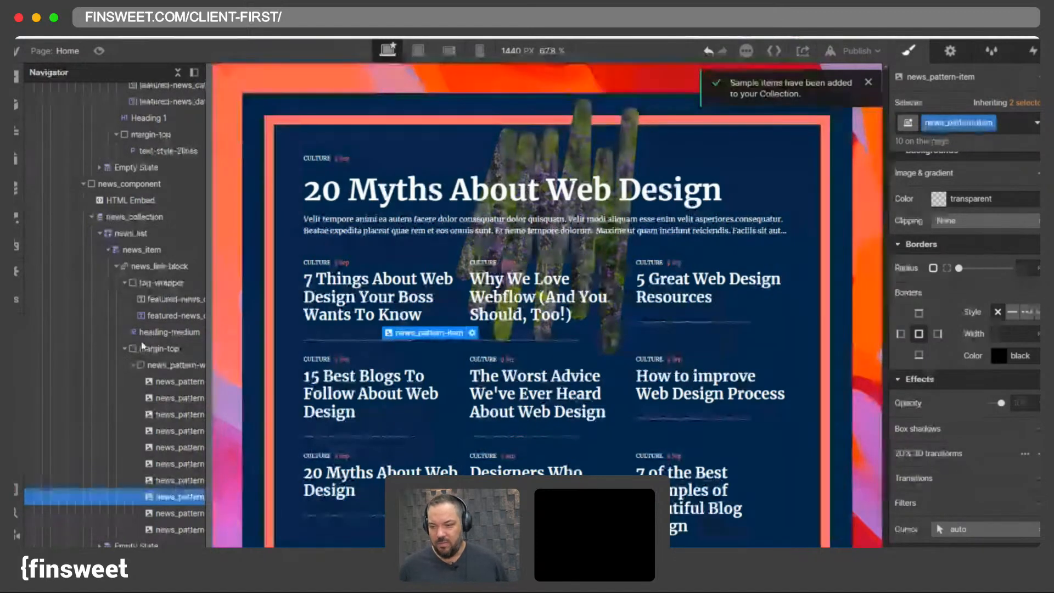
left_click(132, 201)
left_click(950, 51)
left_click(971, 143)
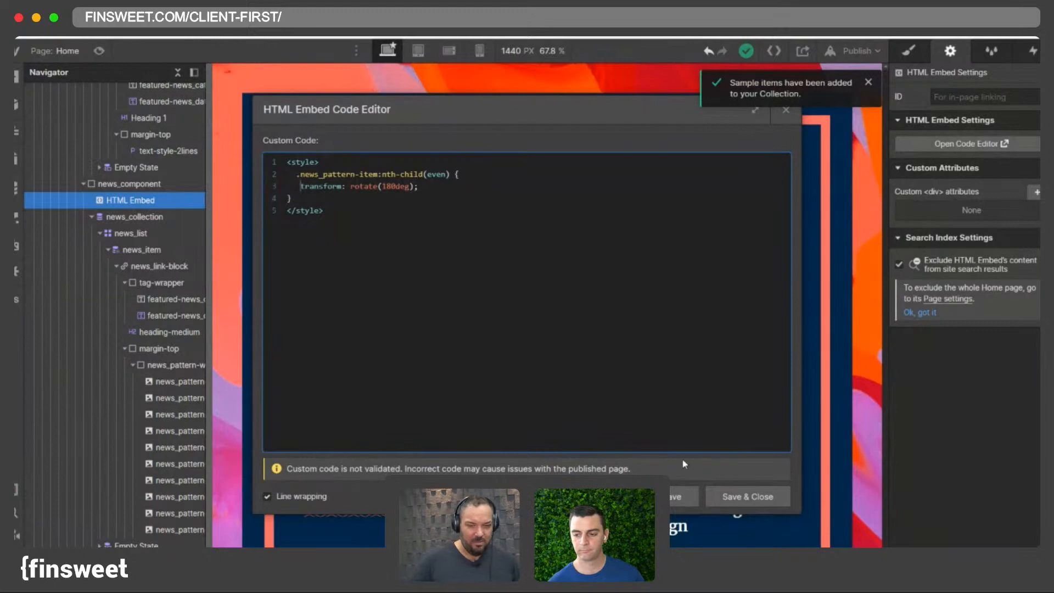
left_click(750, 496)
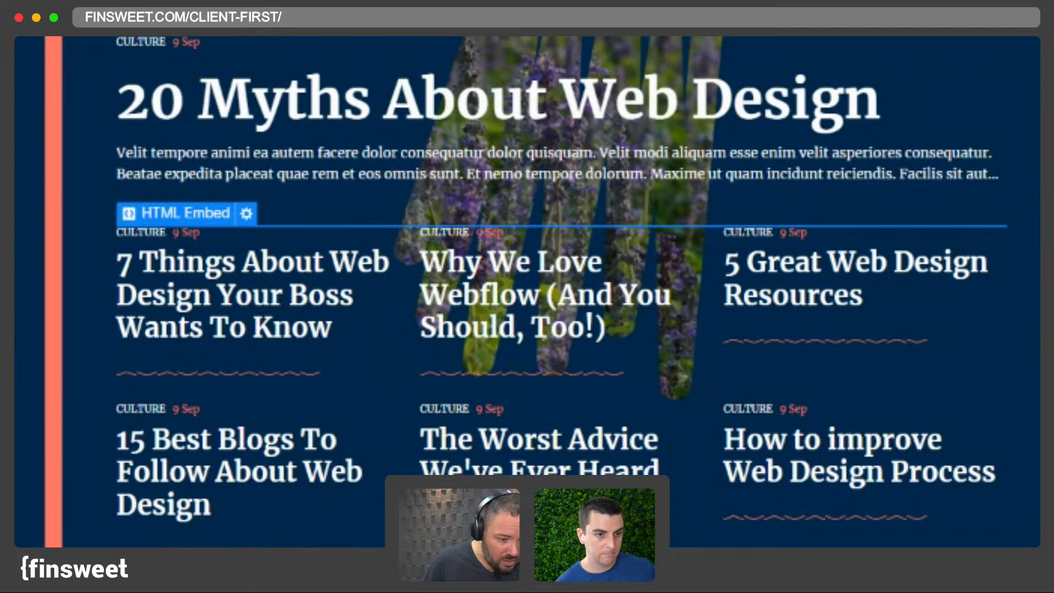
- Delete one of the news pattern images from the wrapper
left_click(193, 213)
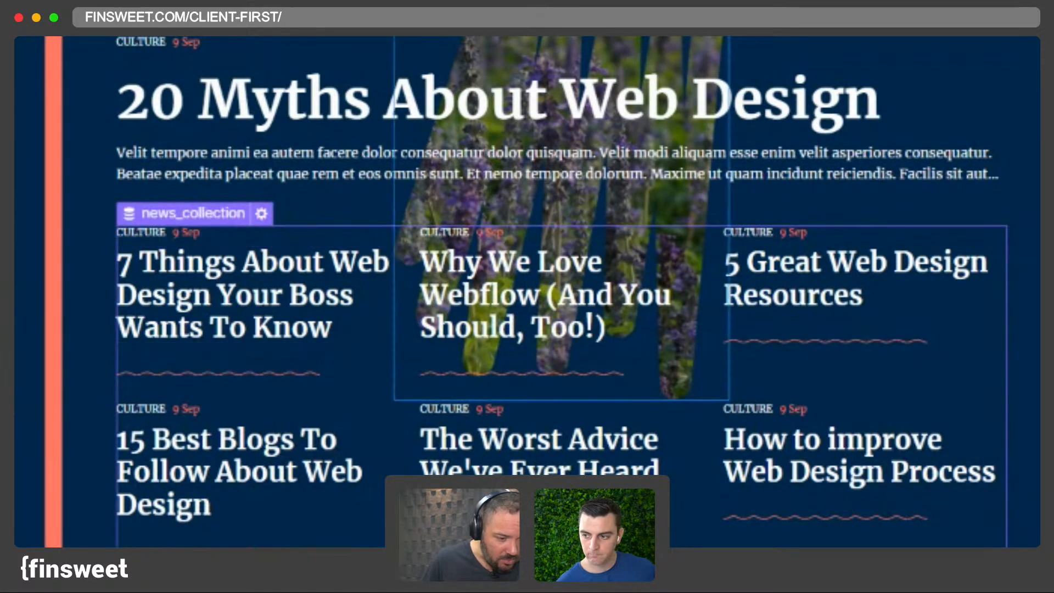
left_click(307, 369)
left_click(311, 374)
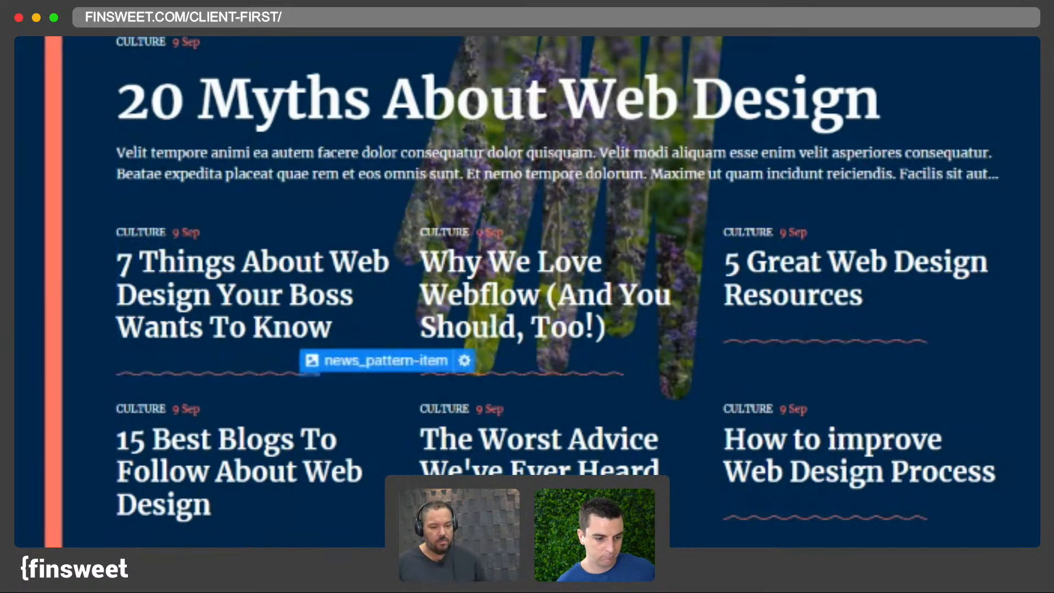
key("Delete")
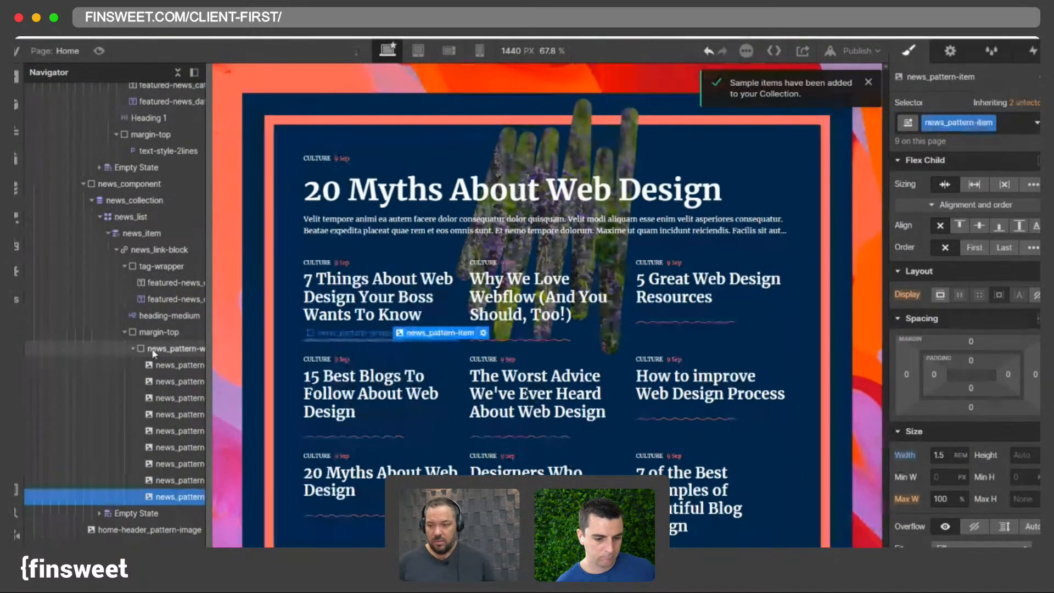
- Add an Image element inside the news pattern wrapper
left_click(154, 349)
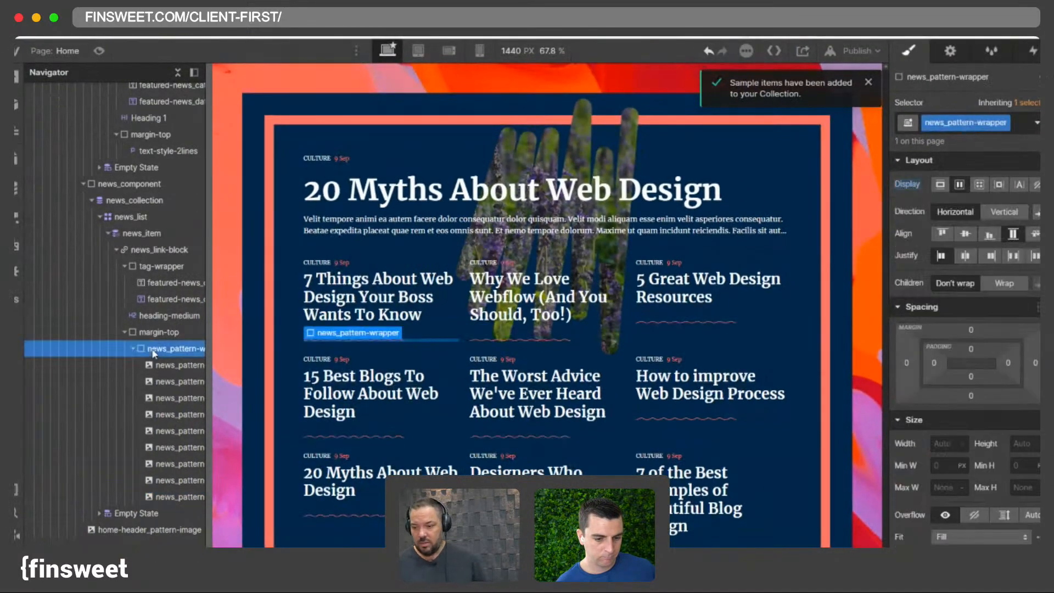
key("super+k")
type("image")
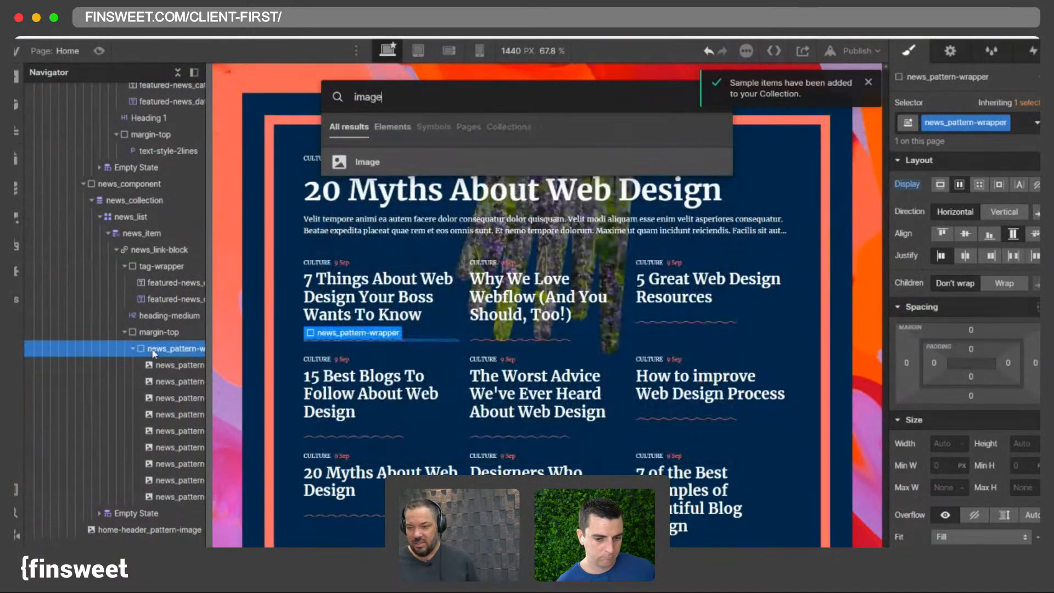
key("Return")
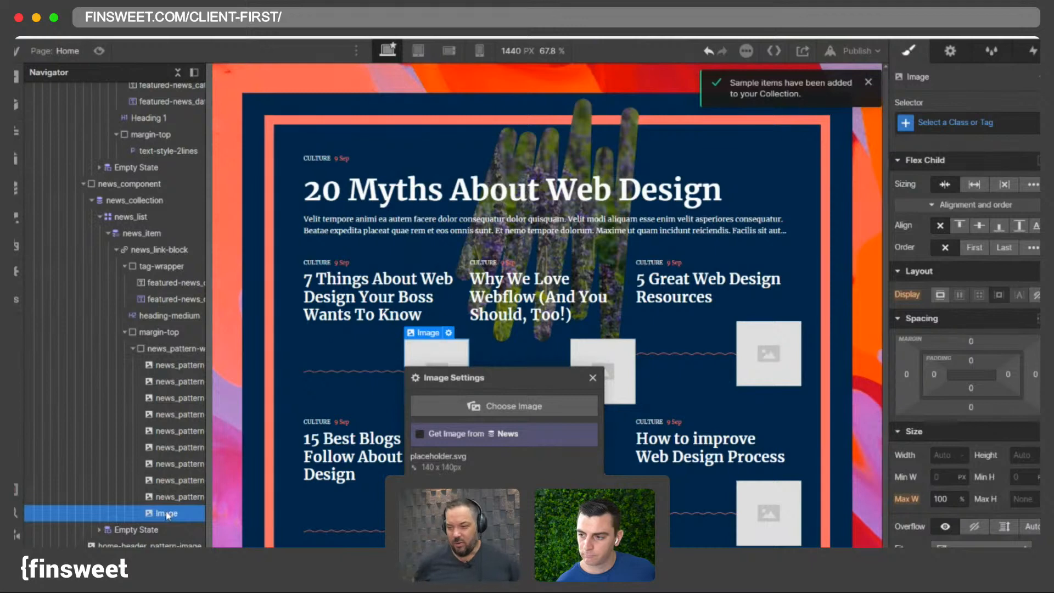
left_click(171, 349)
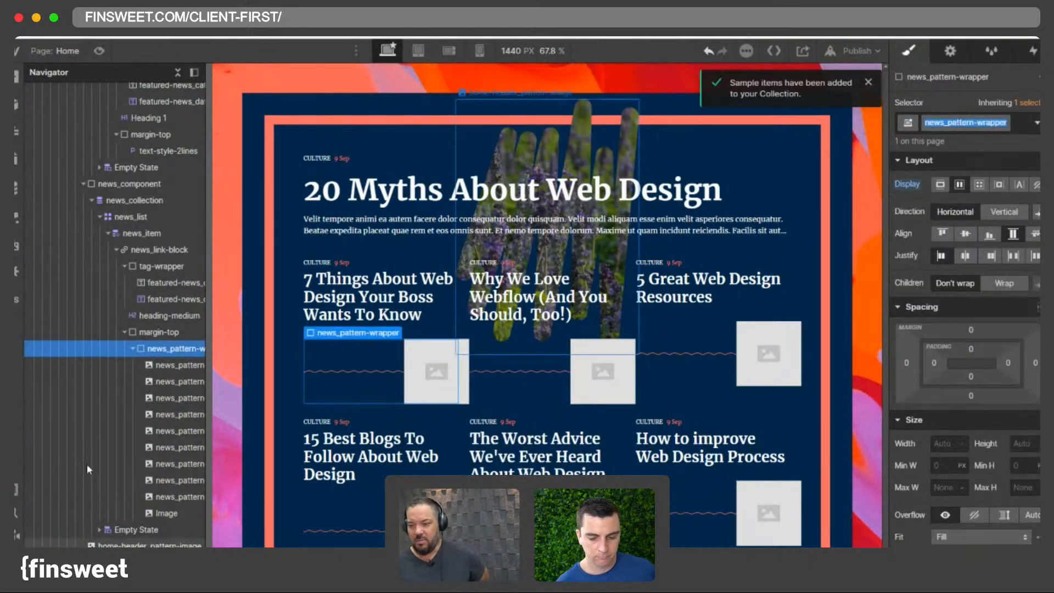
- Give the new image inside the news pattern wrapper a new class named news_meme-icon
left_click(166, 515)
left_click(979, 125)
key("ctrl+v")
key("BackSpace")
key("BackSpace")
key("BackSpace")
key("BackSpace")
key("BackSpace")
key("BackSpace")
key("BackSpace")
key("BackSpace")
key("BackSpace")
key("BackSpace")
key("BackSpace")
type("meme-")
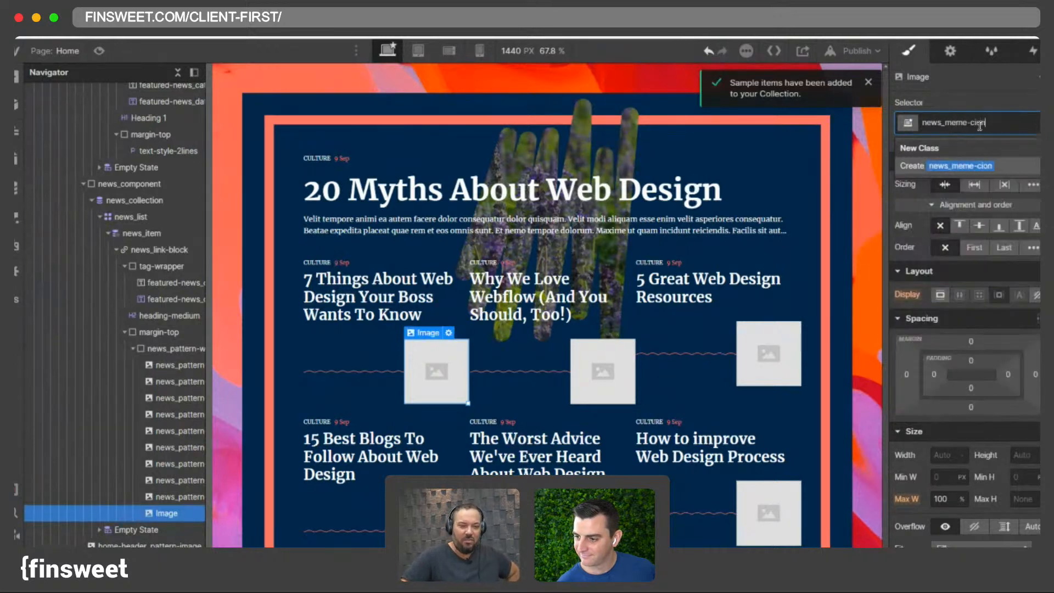
key("Return")
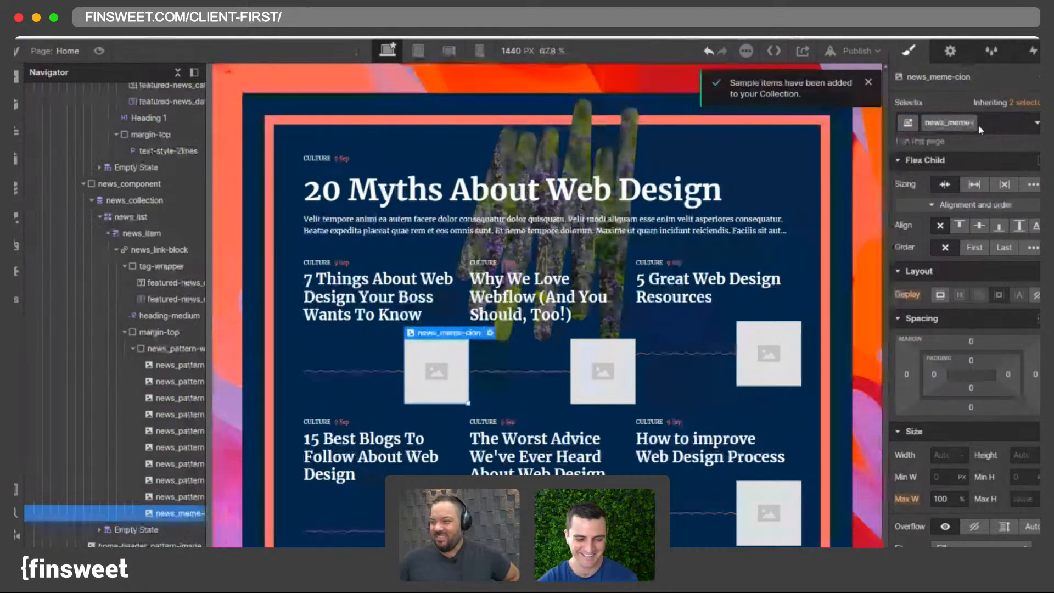
type("icon")
key("Return")
- Set the meme icon image's position to absolute
scroll(971, 329, "down", 4)
left_click(969, 391)
left_click(967, 422)
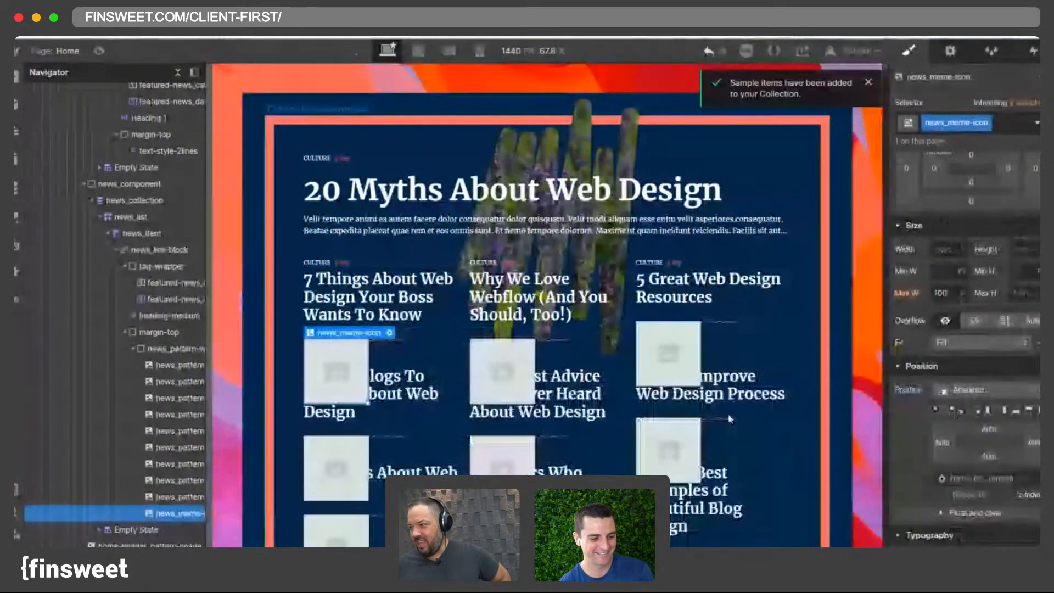
left_click(976, 411)
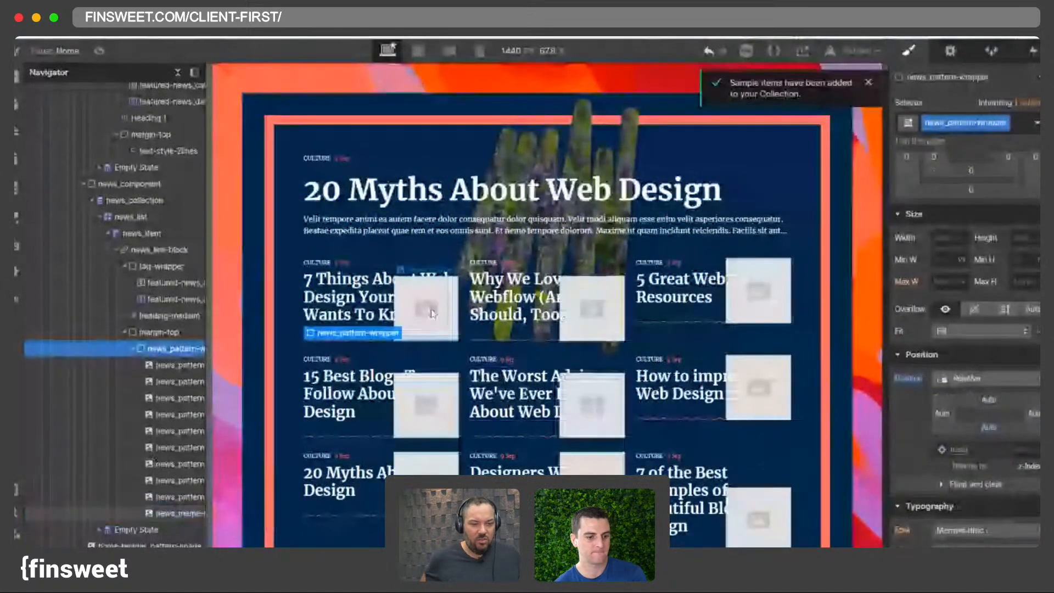
left_click(175, 513)
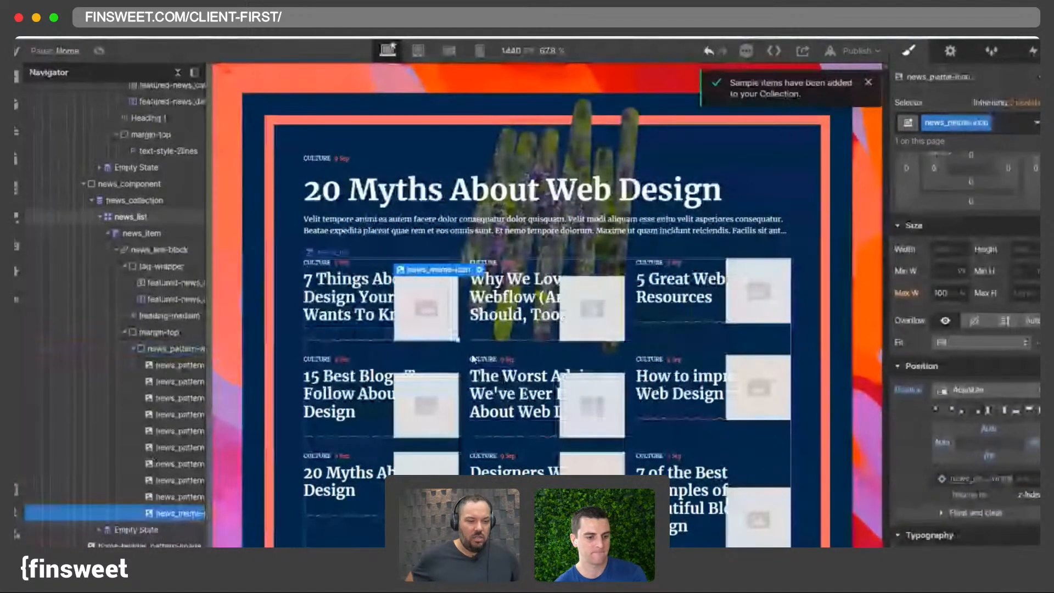
- Bind the image source to the News collection's Meme Icon field
left_click(955, 56)
left_click(996, 149)
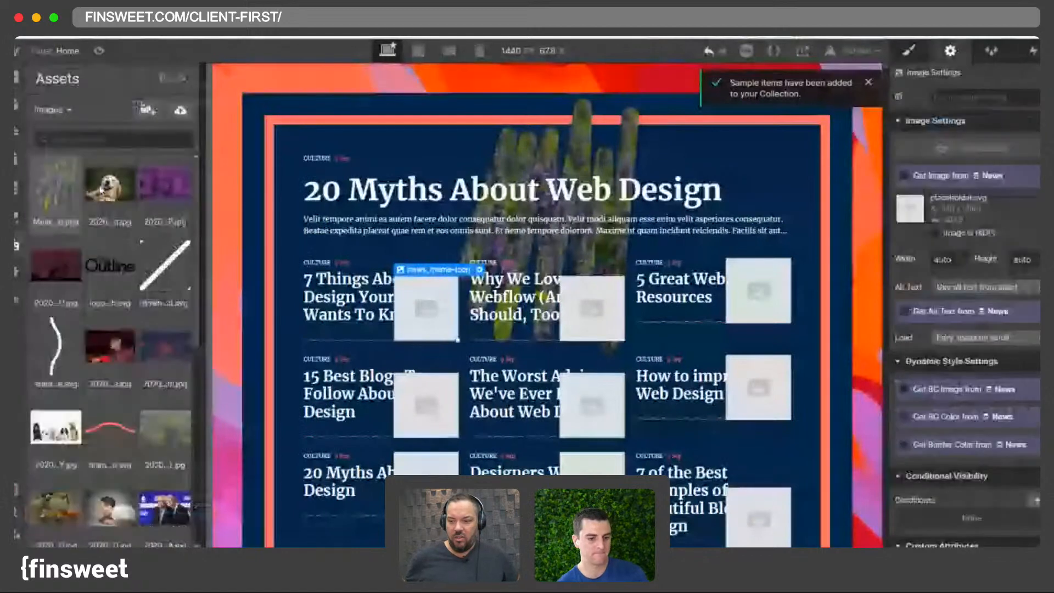
left_click(947, 177)
left_click(942, 192)
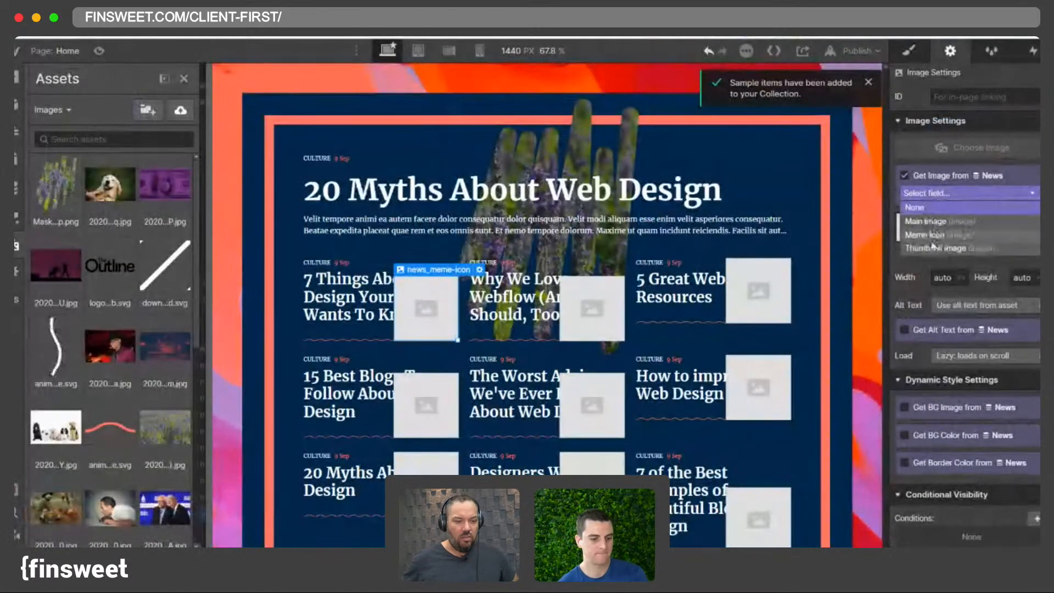
left_click(932, 234)
- Bind the image's alt text to the News collection's Name field
left_click(921, 254)
left_click(926, 268)
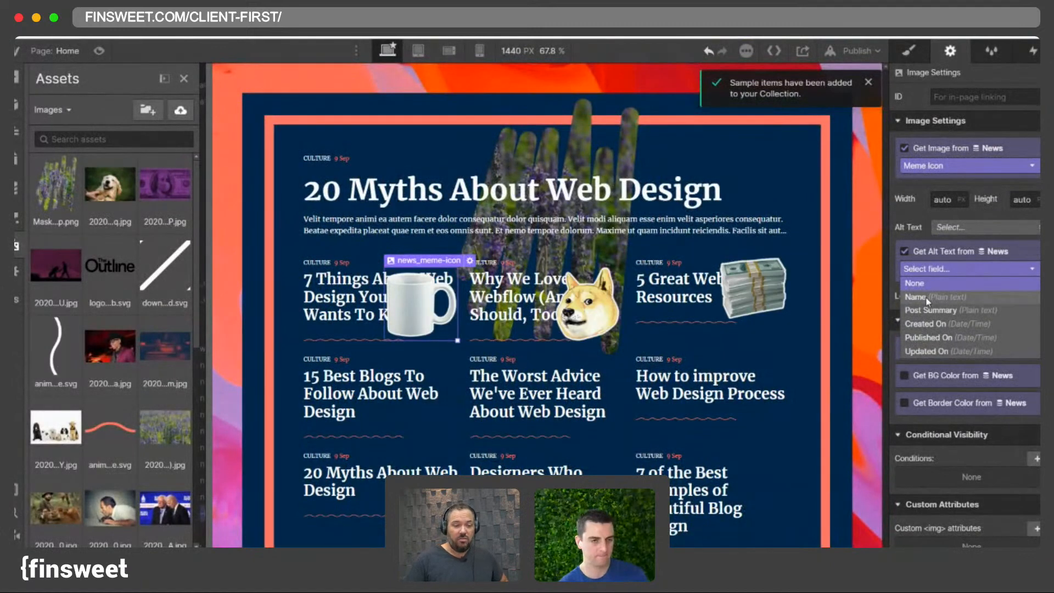
left_click(935, 269)
left_click(936, 271)
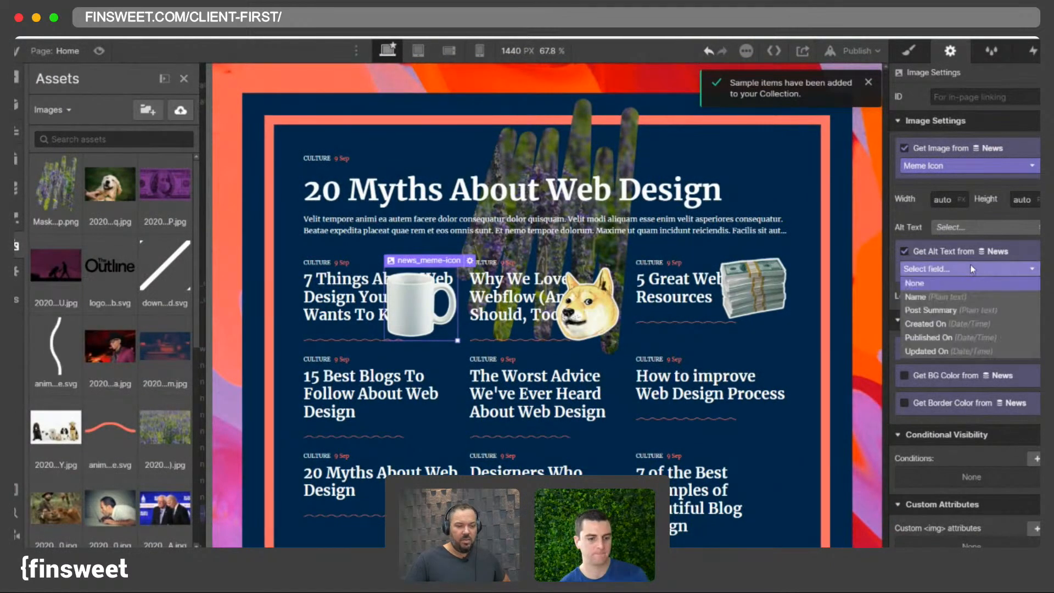
left_click(918, 298)
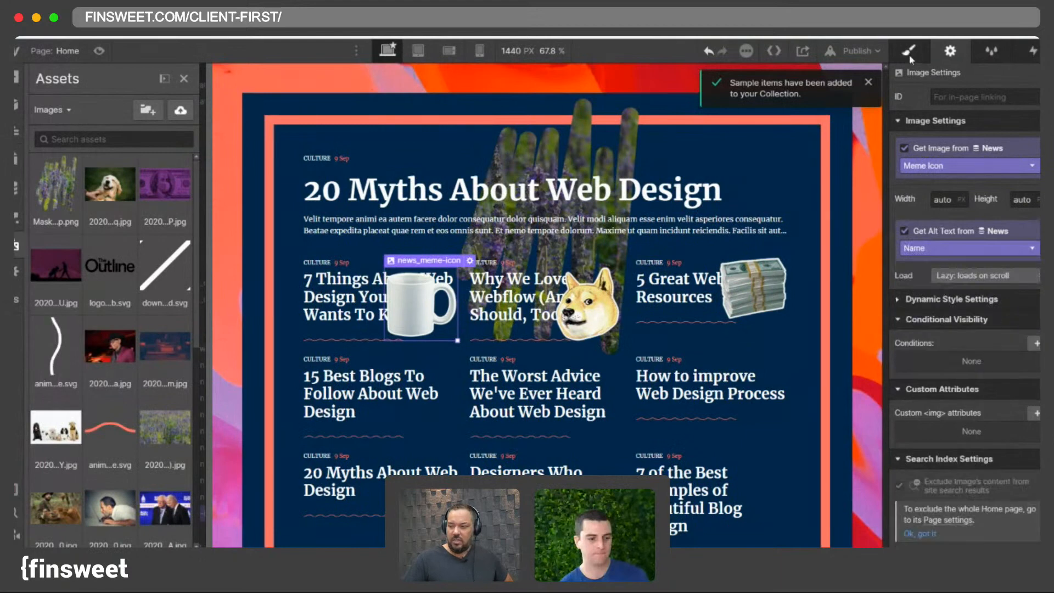
- Remove the alt text binding and set the image's alt text to Decorative
left_click(909, 51)
key("z")
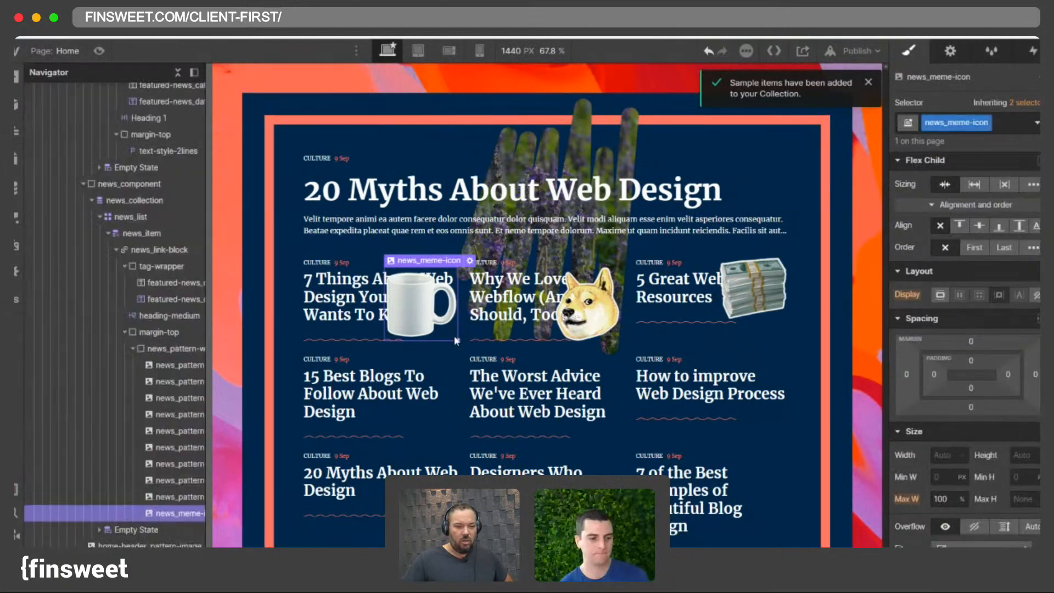
left_click(950, 51)
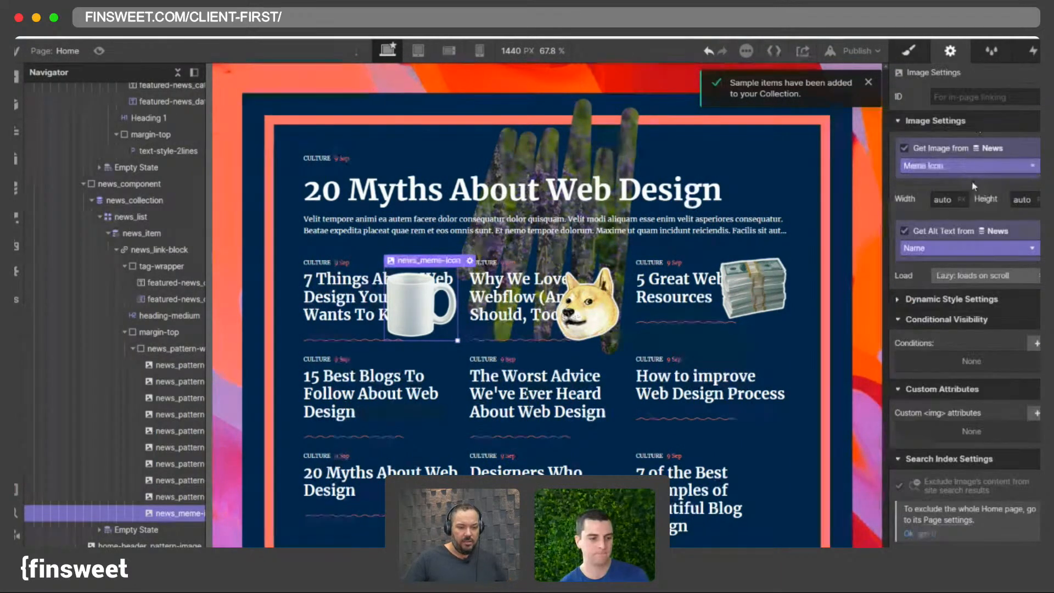
left_click(933, 246)
left_click(924, 232)
left_click(944, 227)
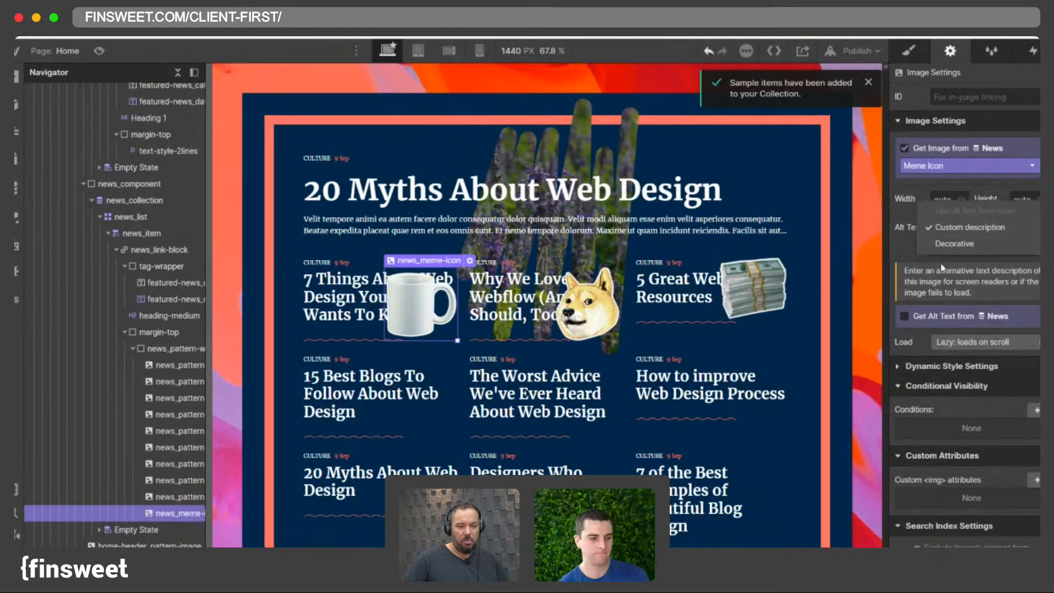
left_click(946, 250)
- Resize the meme icon image smaller on the canvas
left_click(924, 54)
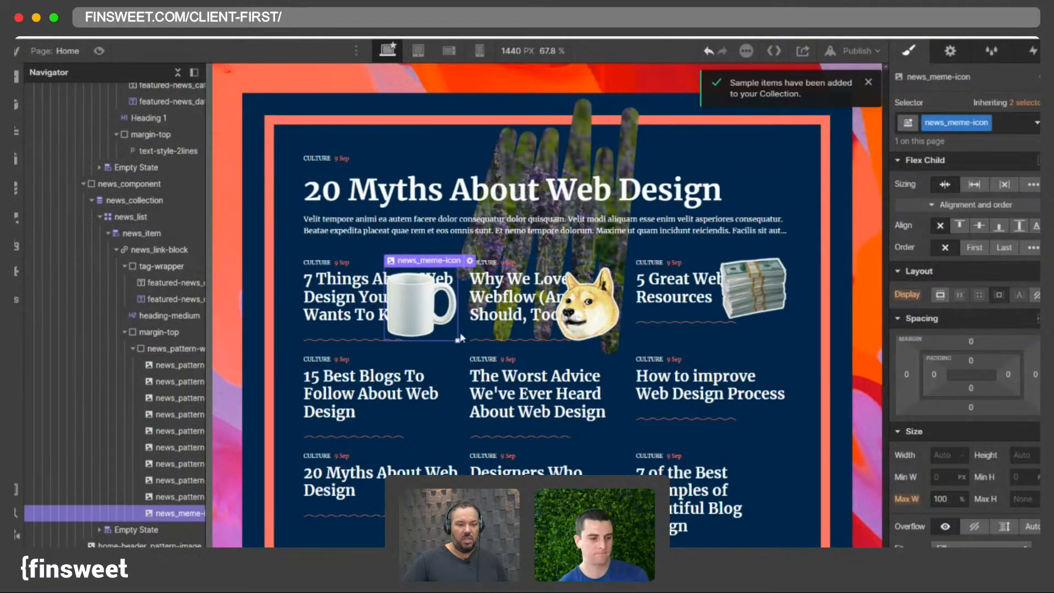
mouse_move(458, 340)
left_mouse_down()
mouse_move(425, 317)
mouse_move(456, 339)
left_mouse_up()
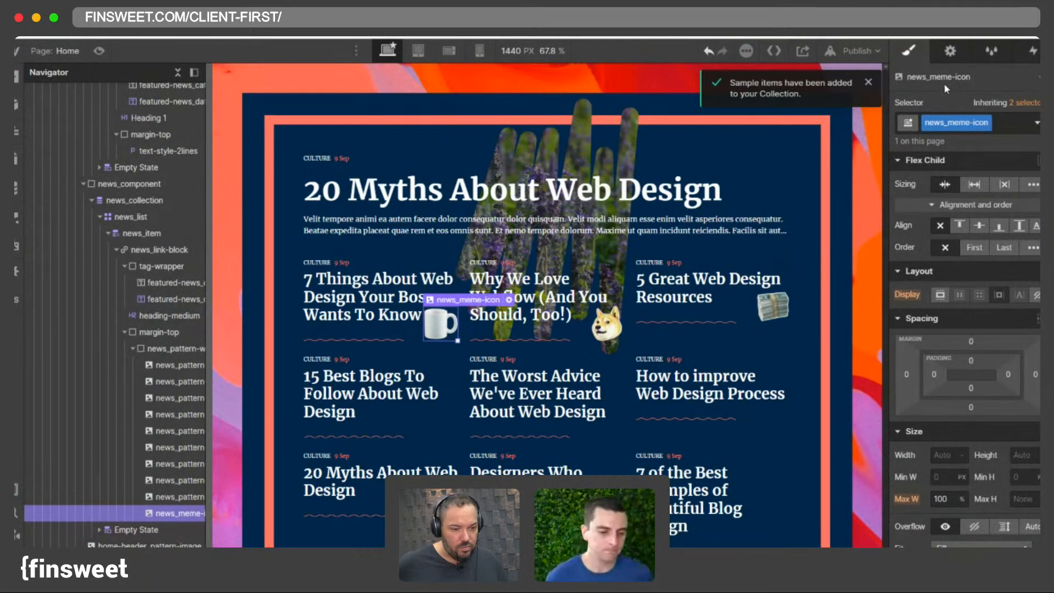
left_click(941, 499)
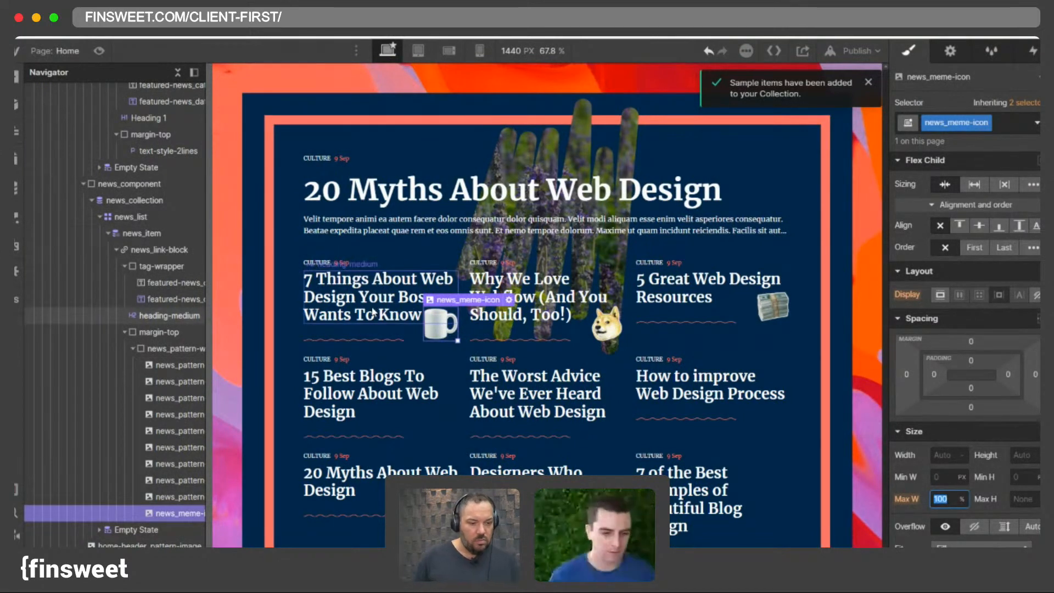
- Change how the news pattern wrapper justifies its children along the row
left_click(396, 338)
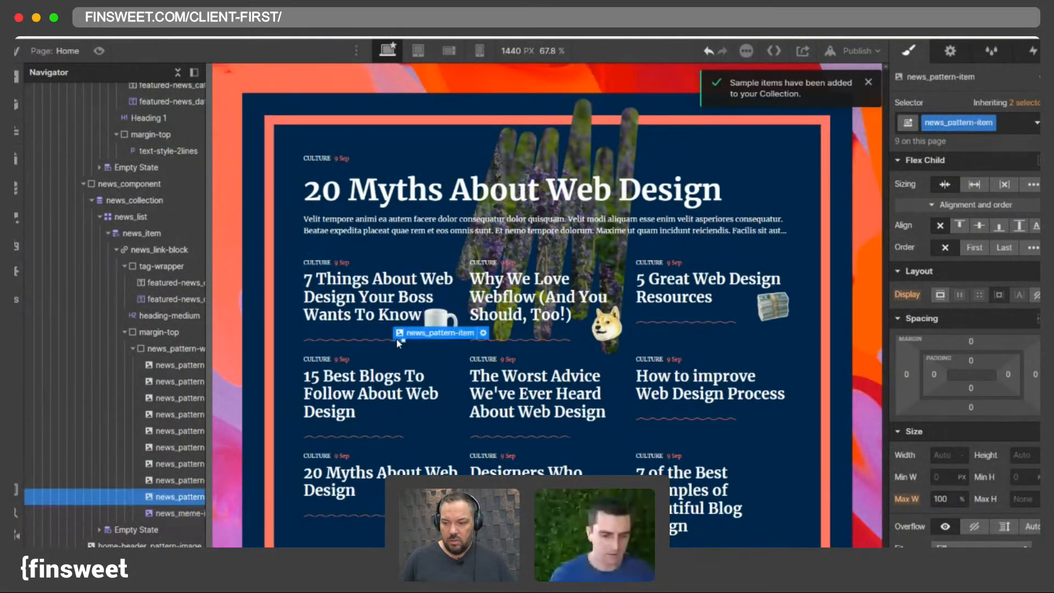
left_click(426, 322)
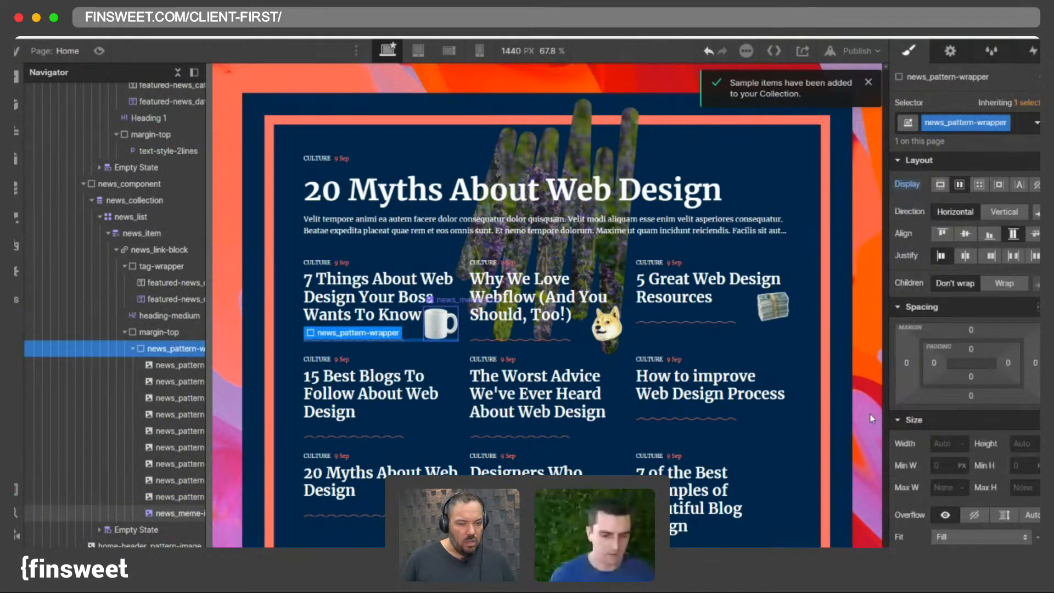
left_click(990, 256)
- Open the CMS Categories collection and step through its items to review their icons
left_click(606, 324)
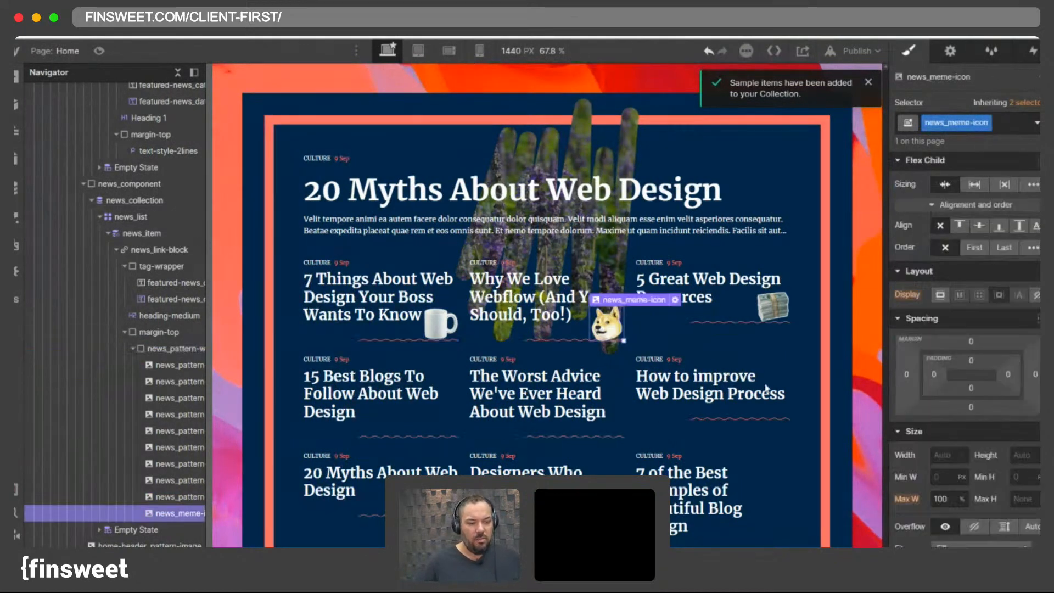
scroll(554, 357, "down", 3)
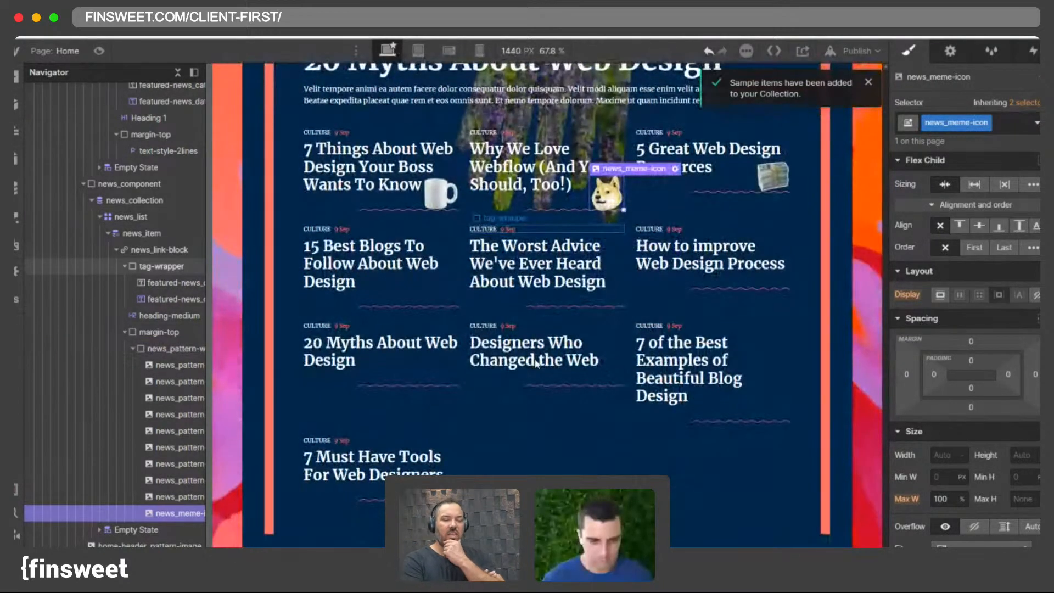
left_click(463, 304)
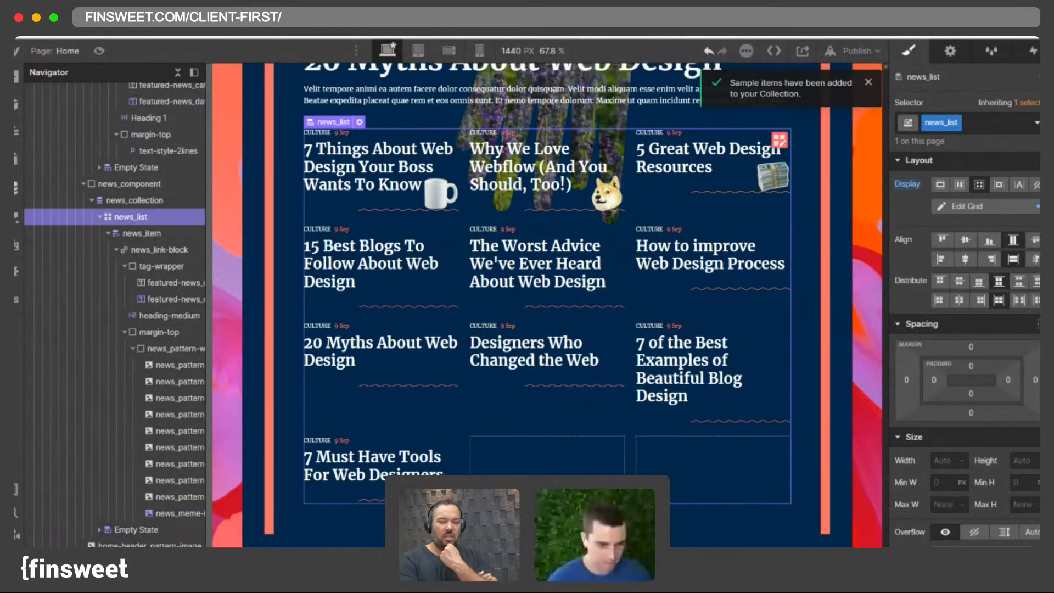
left_click(15, 188)
left_click(298, 174)
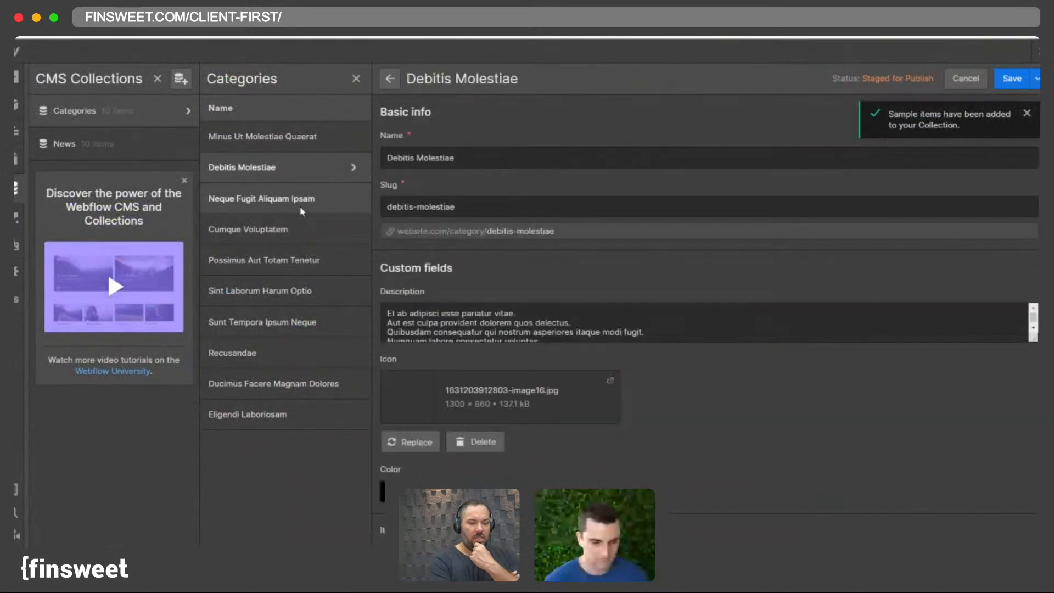
left_click(296, 207)
left_click(273, 172)
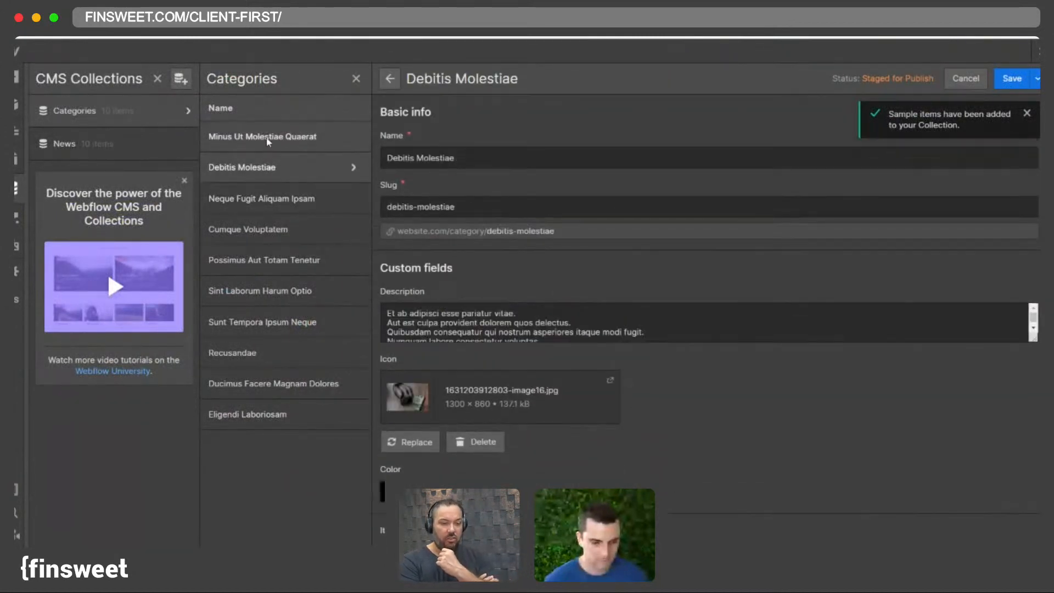
left_click(268, 140)
left_click(250, 168)
left_click(256, 198)
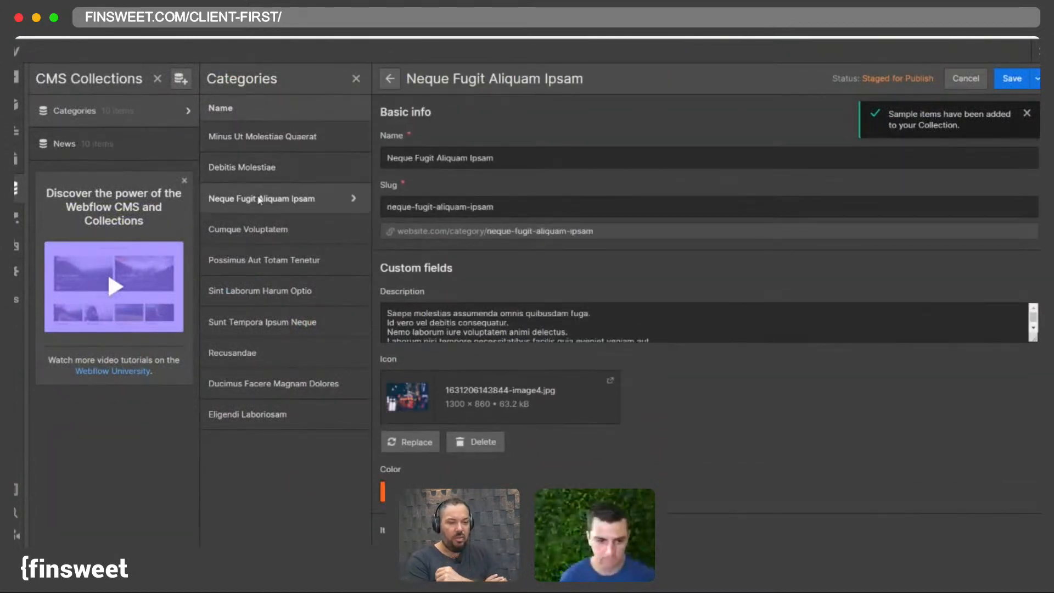
left_click(277, 260)
left_click(280, 291)
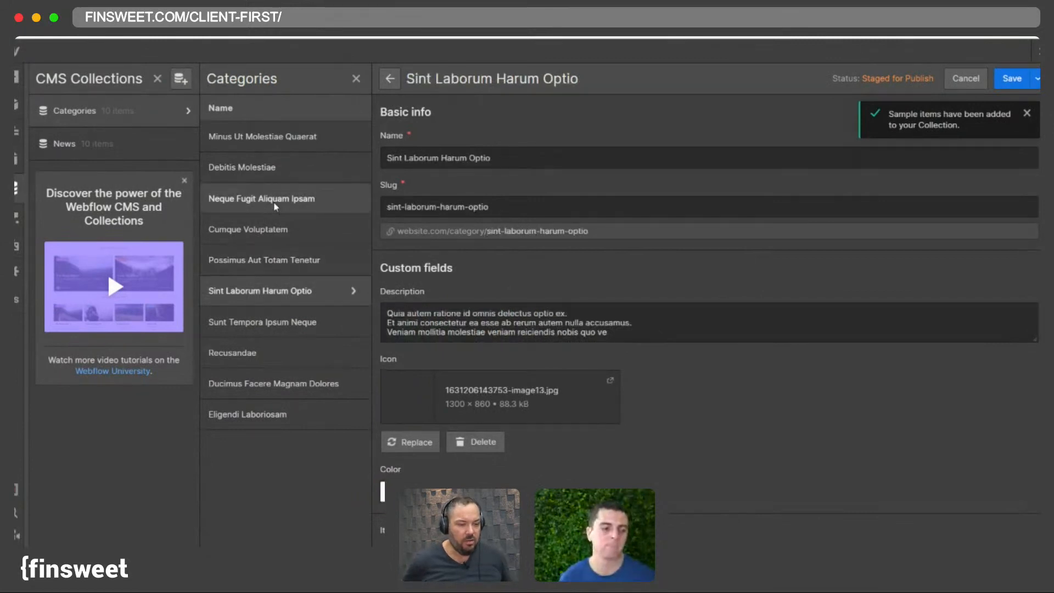
left_click(269, 167)
left_click(269, 137)
left_click(277, 198)
left_click(269, 323)
left_click(266, 353)
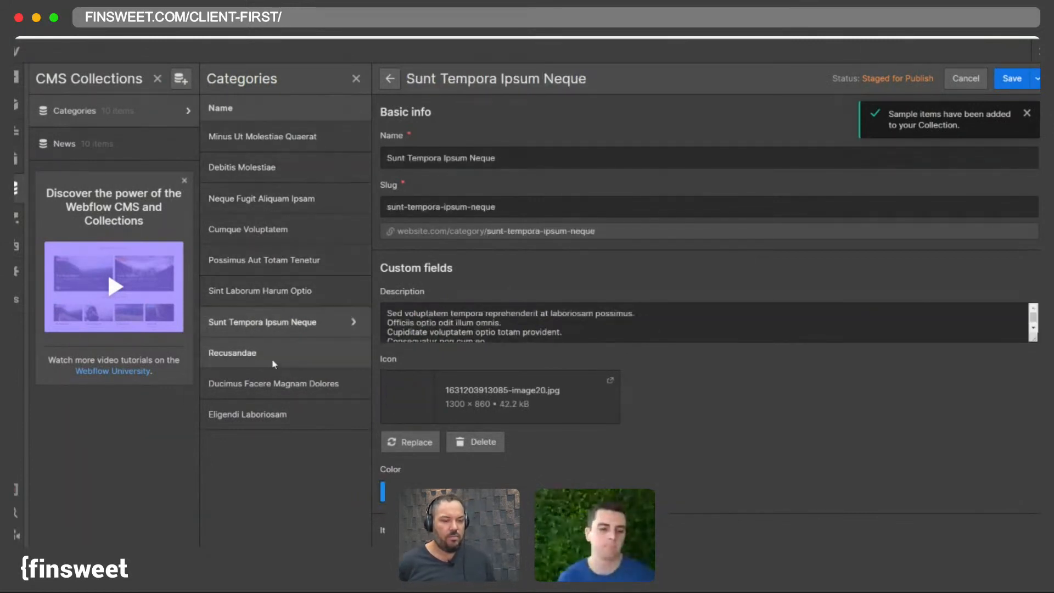
left_click(272, 411)
left_click(260, 202)
- Open the News collection and review each item's images and meme icon fields, then close the item
left_click(106, 143)
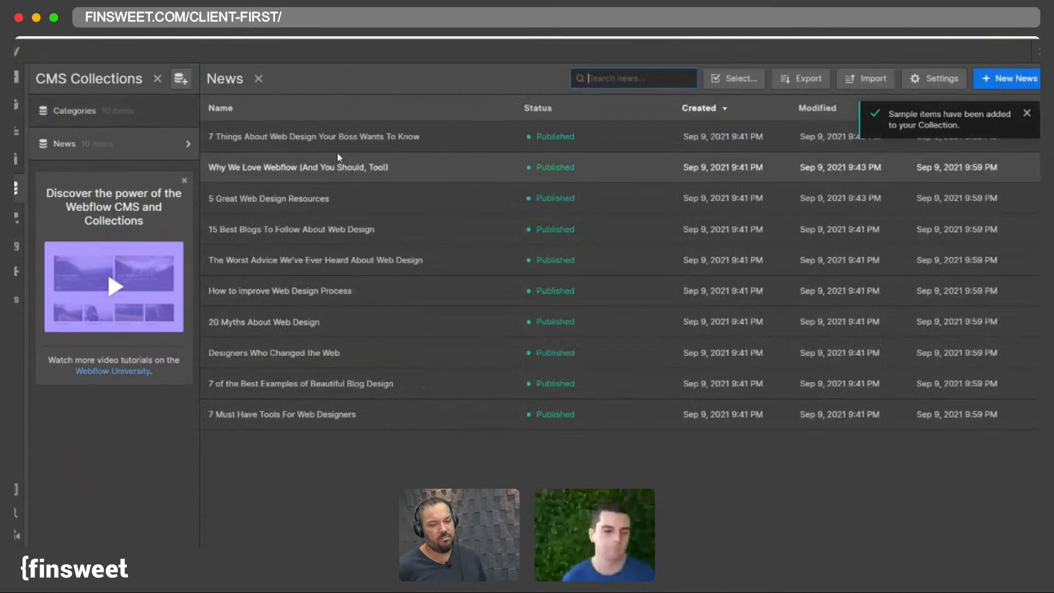
left_click(318, 143)
scroll(600, 251, "down", 8)
scroll(600, 251, "down", 4)
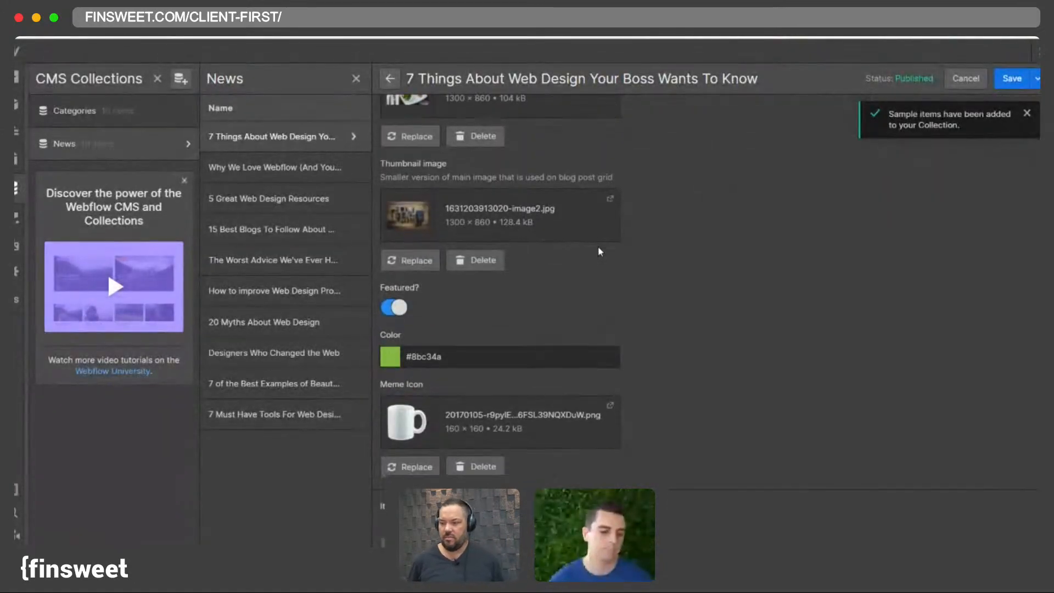
scroll(588, 241, "up", 7)
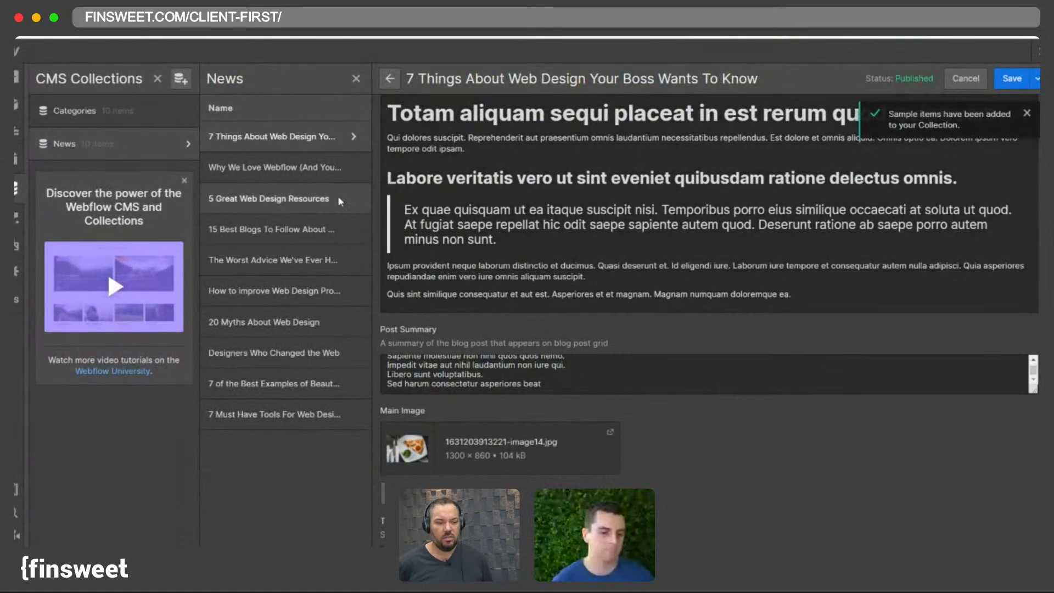
left_click(307, 167)
scroll(379, 237, "down", 10)
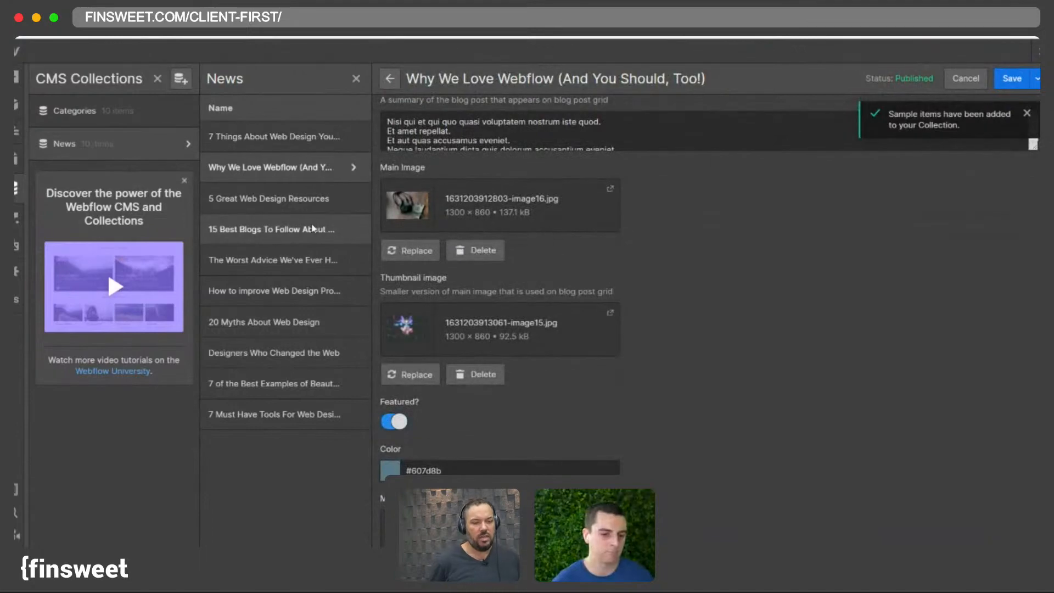
left_click(272, 199)
left_click(286, 230)
scroll(473, 384, "down", 8)
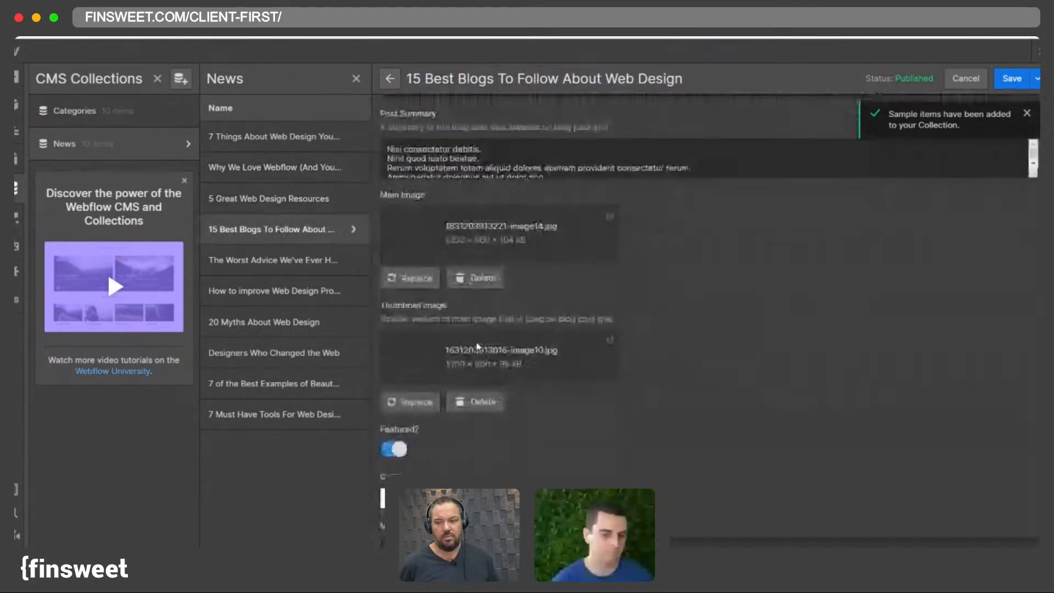
left_click(297, 272)
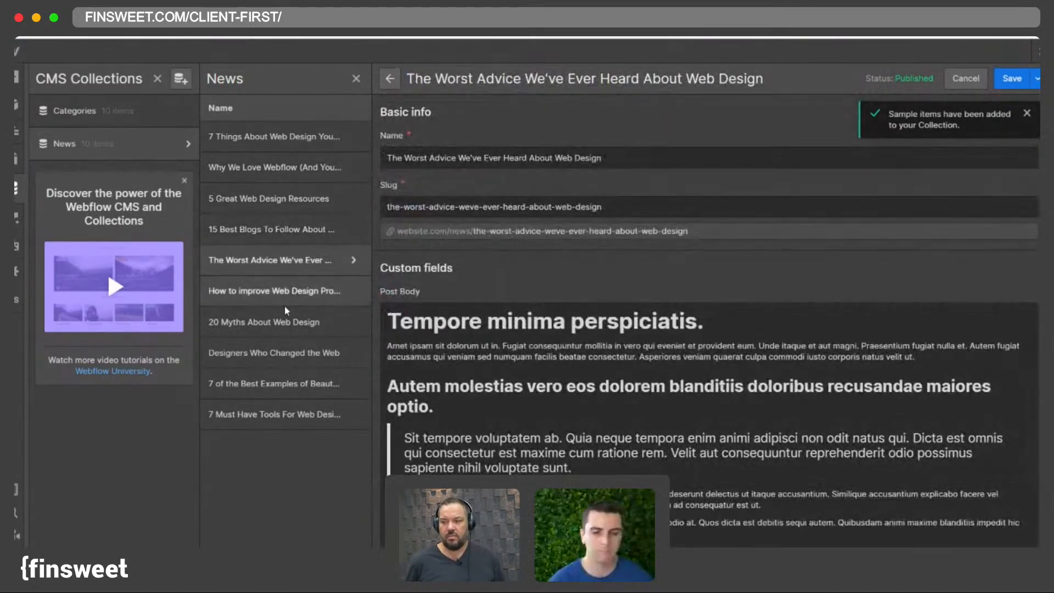
left_click(297, 291)
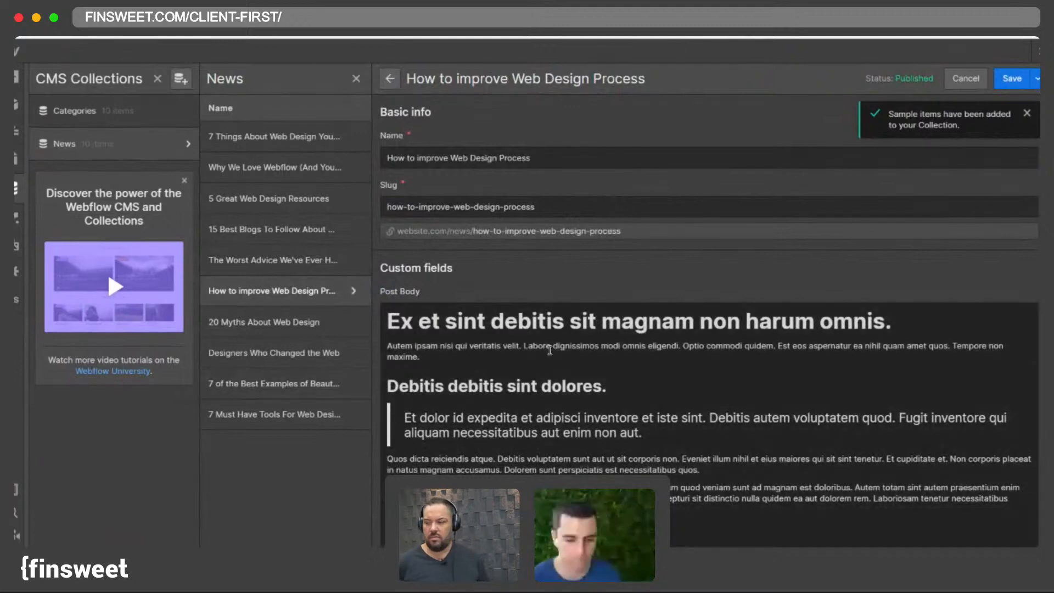
scroll(487, 347, "down", 10)
scroll(488, 347, "up", 2)
left_click(300, 268)
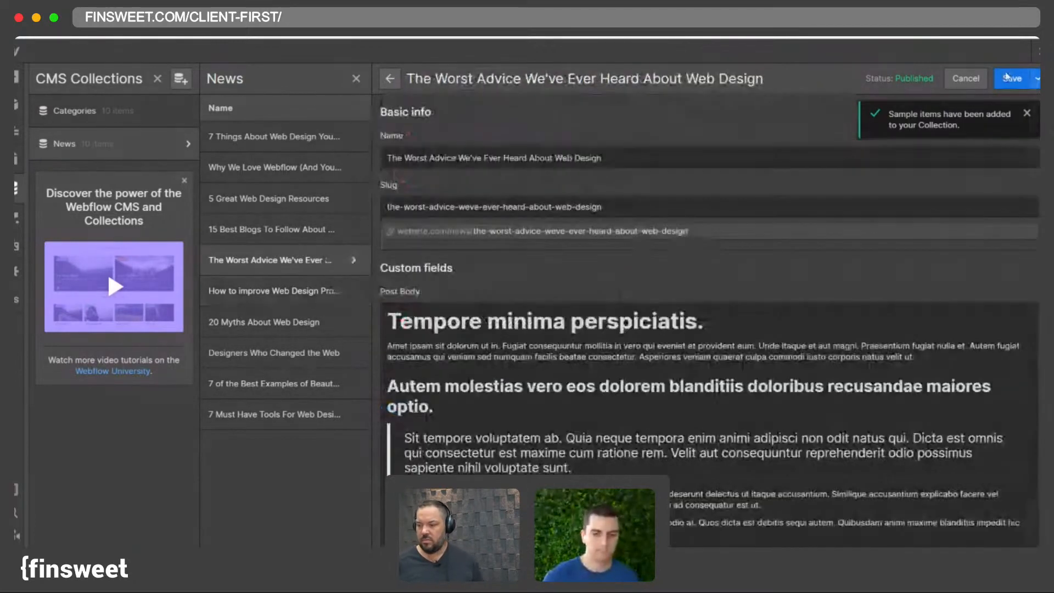
left_click(966, 79)
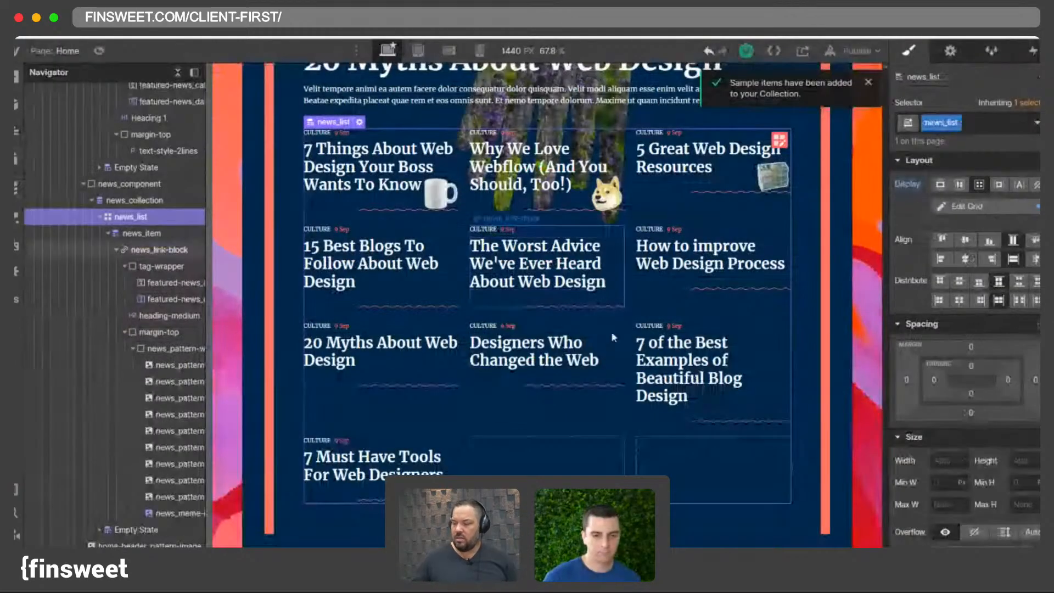
- Limit the news collection list to show 6 items
left_click(611, 331)
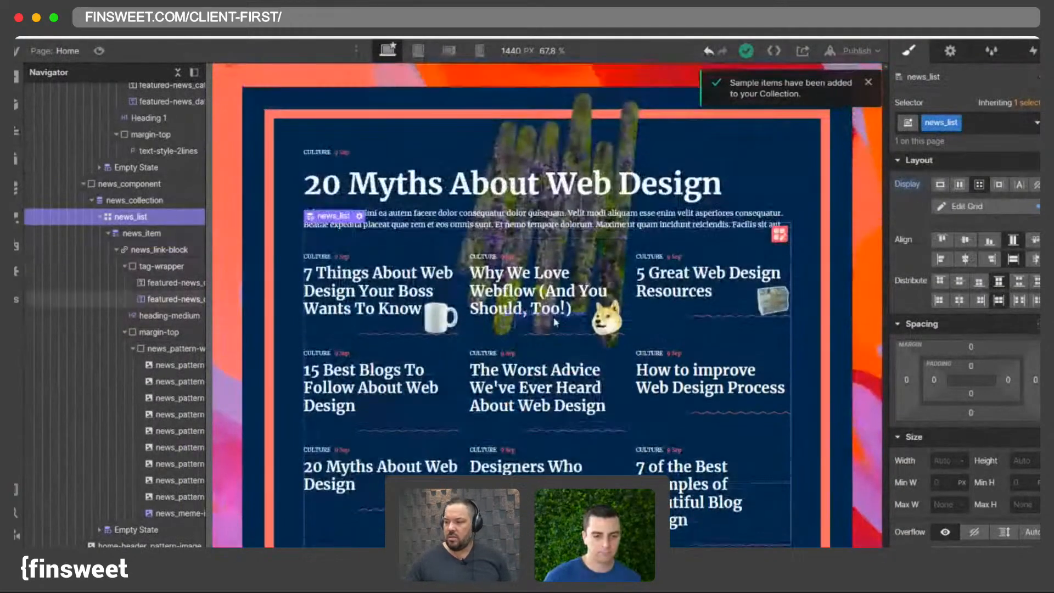
left_click(955, 57)
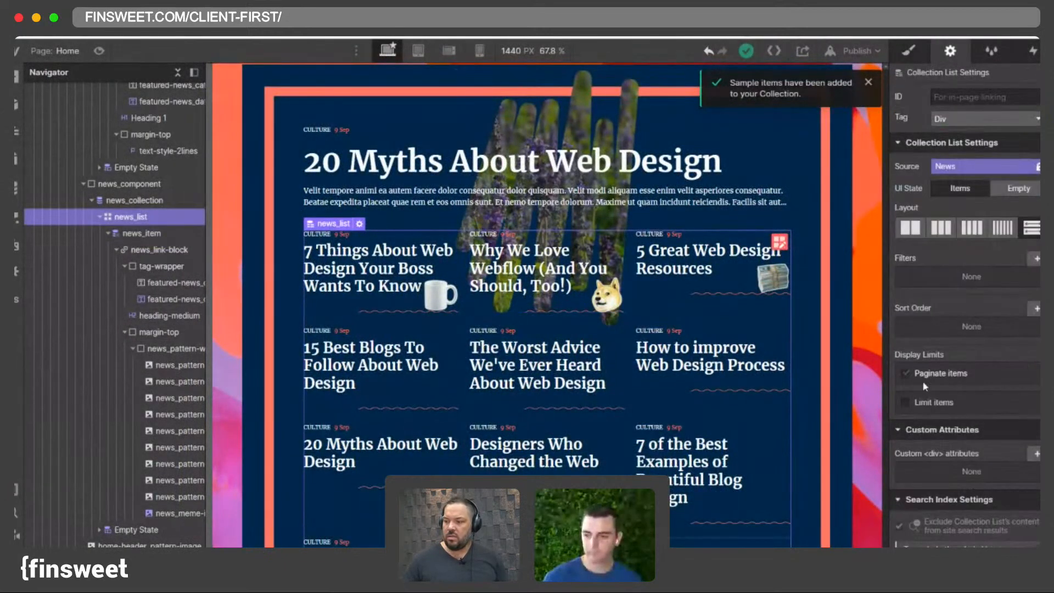
left_click(933, 401)
type("6")
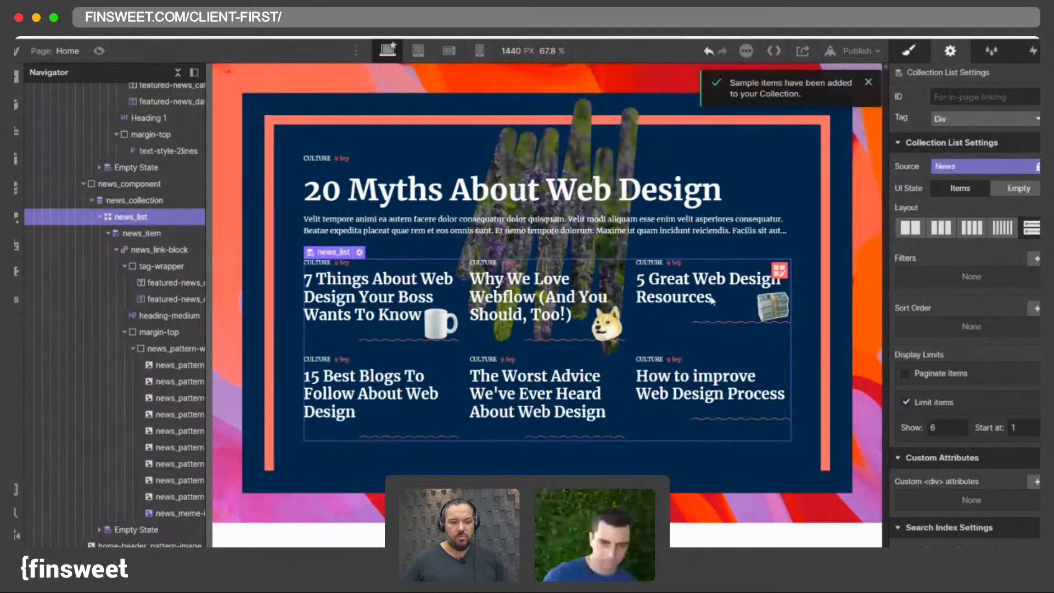
type("s")
left_click(609, 321)
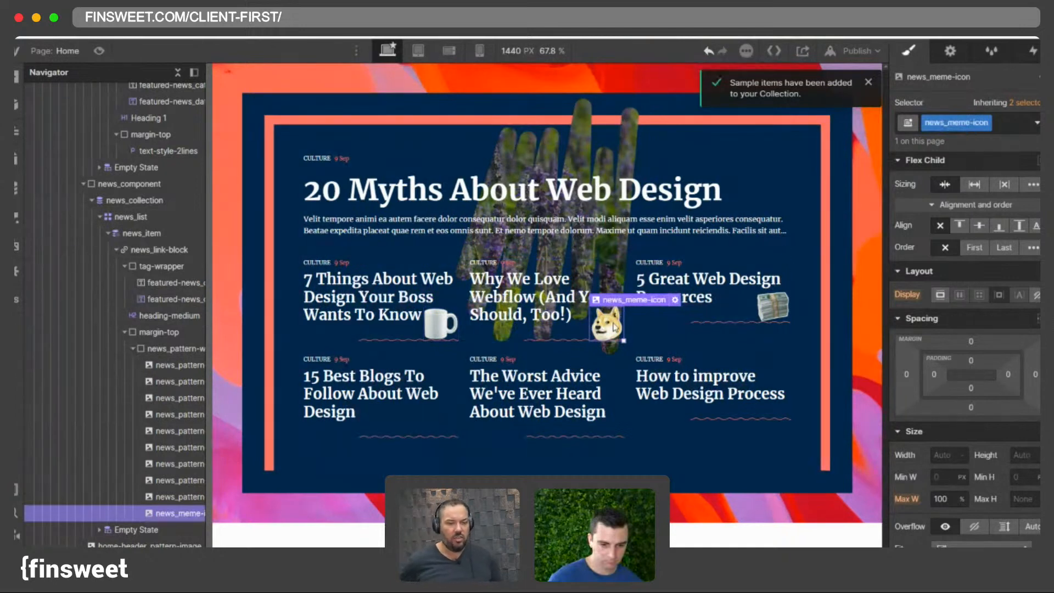
left_click(624, 279)
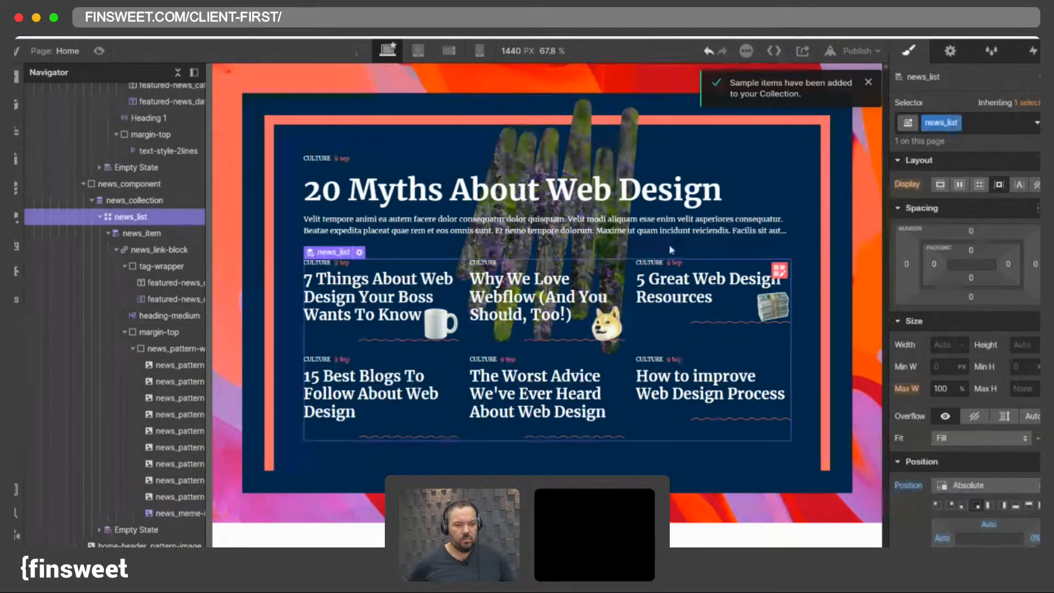
left_click(949, 52)
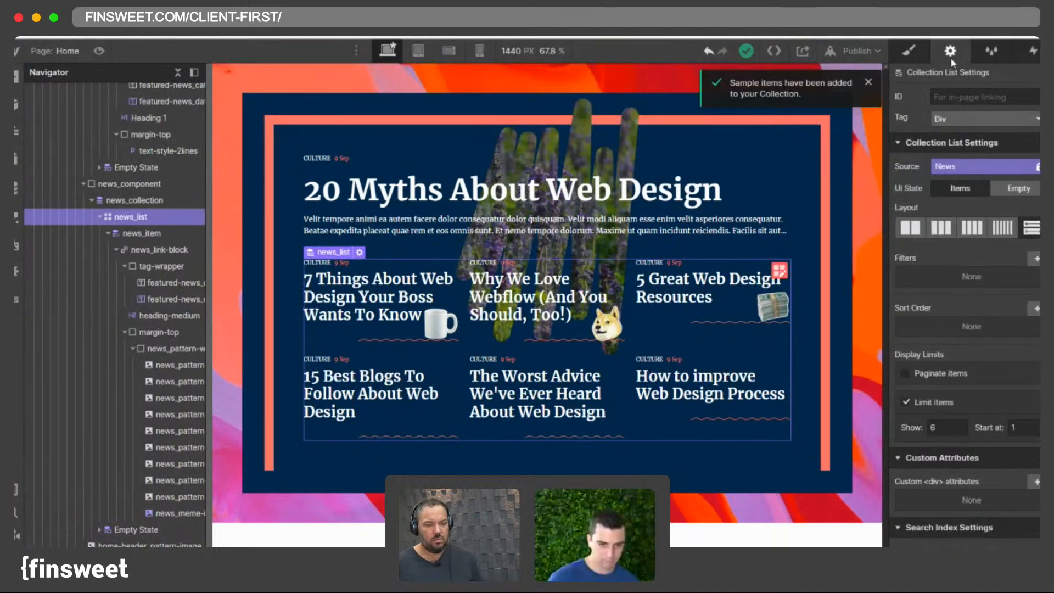
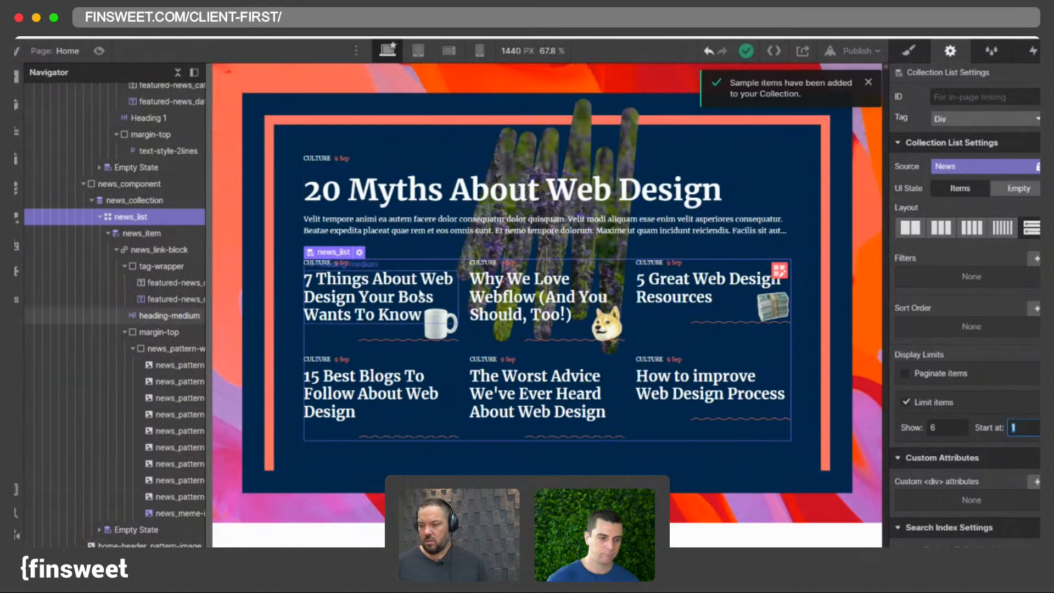
- On the news item's margin-top wrapper, replace the margin-medium combo class with margin-large
left_click(917, 50)
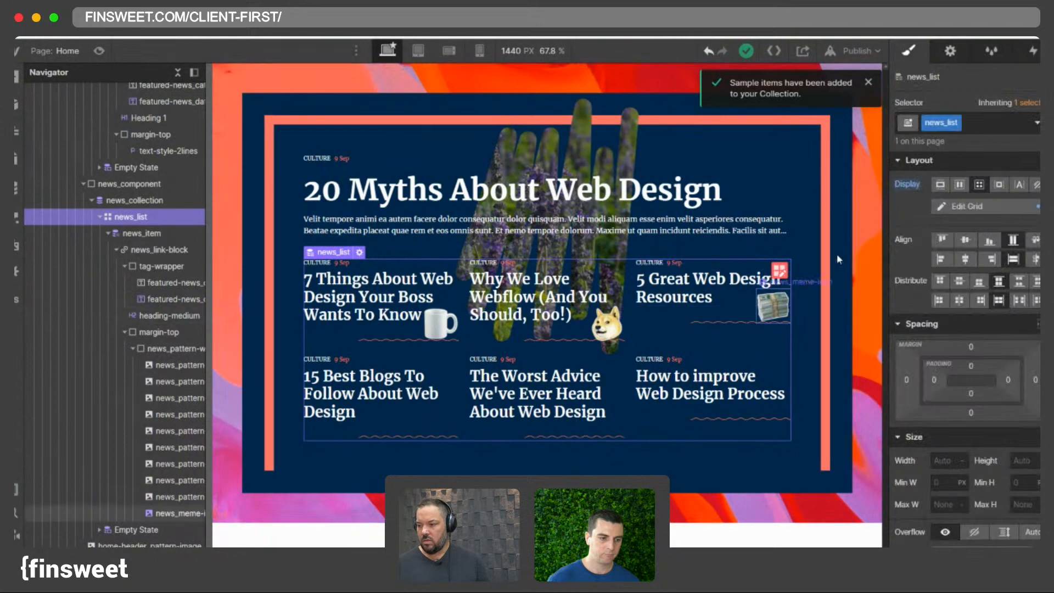
left_click(441, 328)
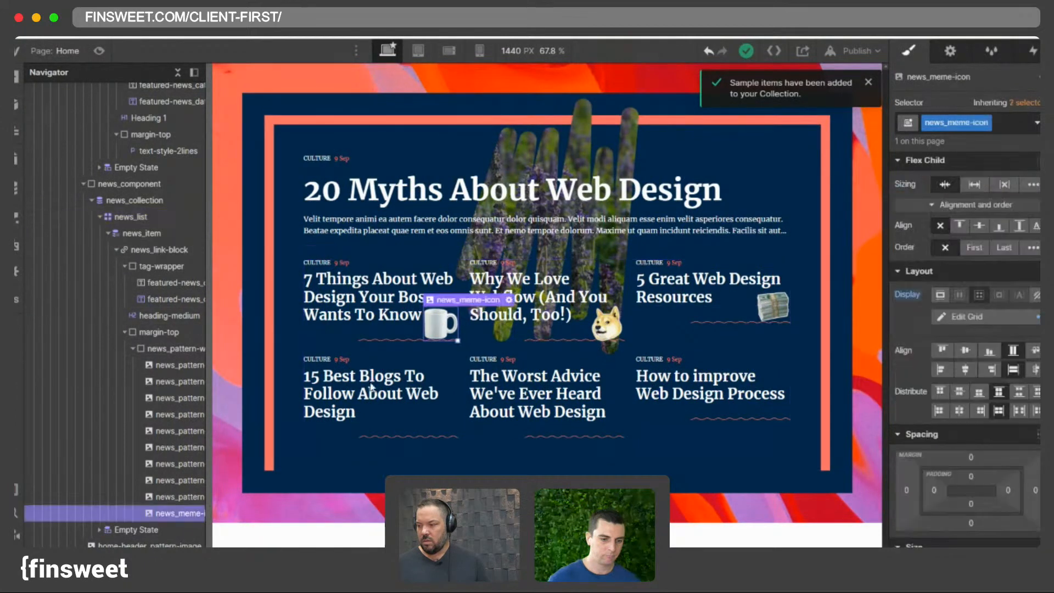
left_click(134, 349)
left_click(169, 351)
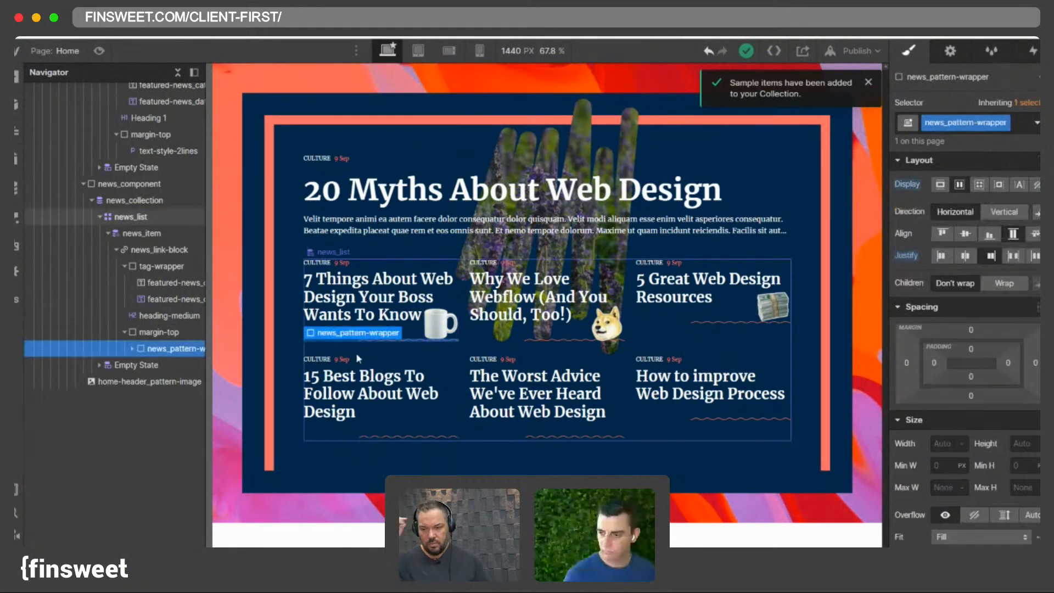
left_click(158, 334)
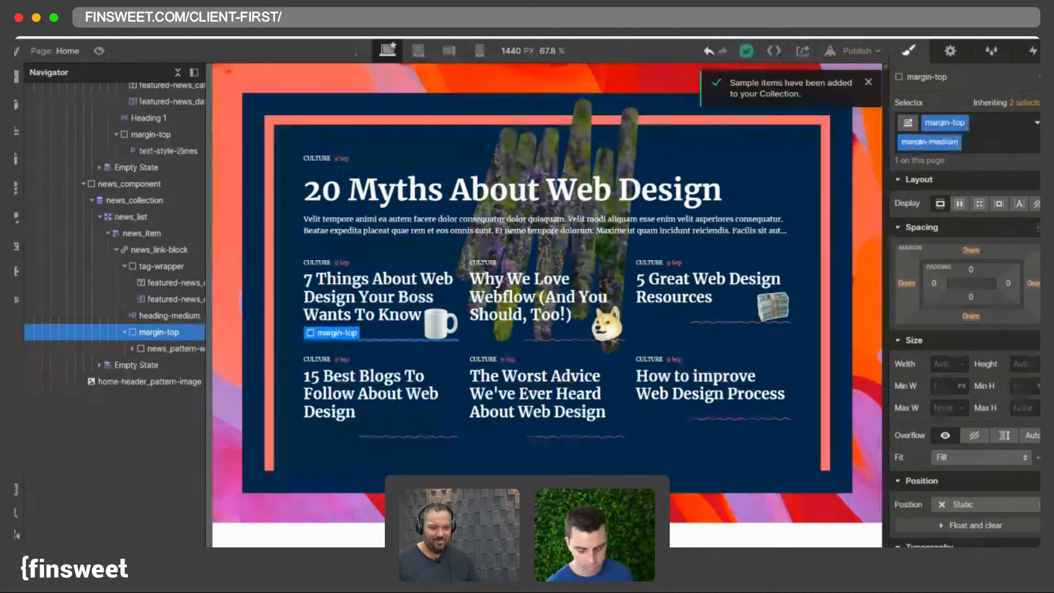
left_click(971, 146)
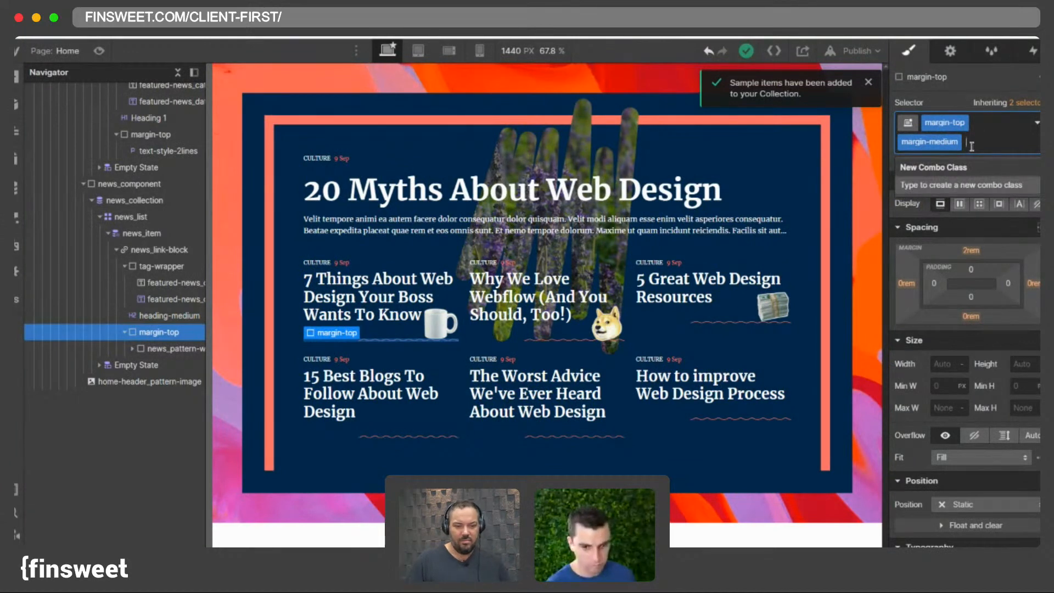
key("BackSpace")
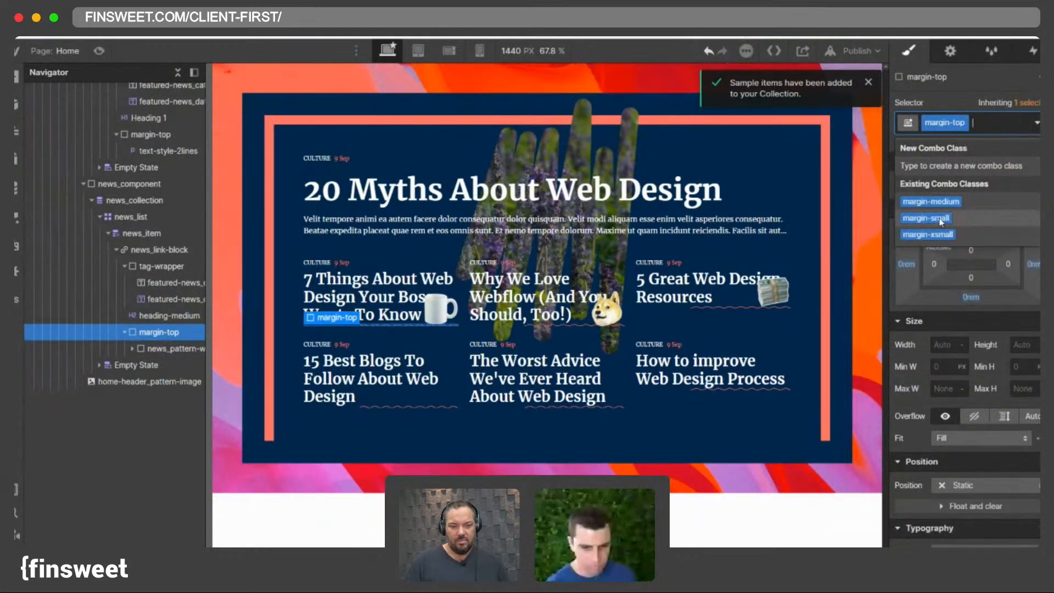
type("marlar")
key("Return")
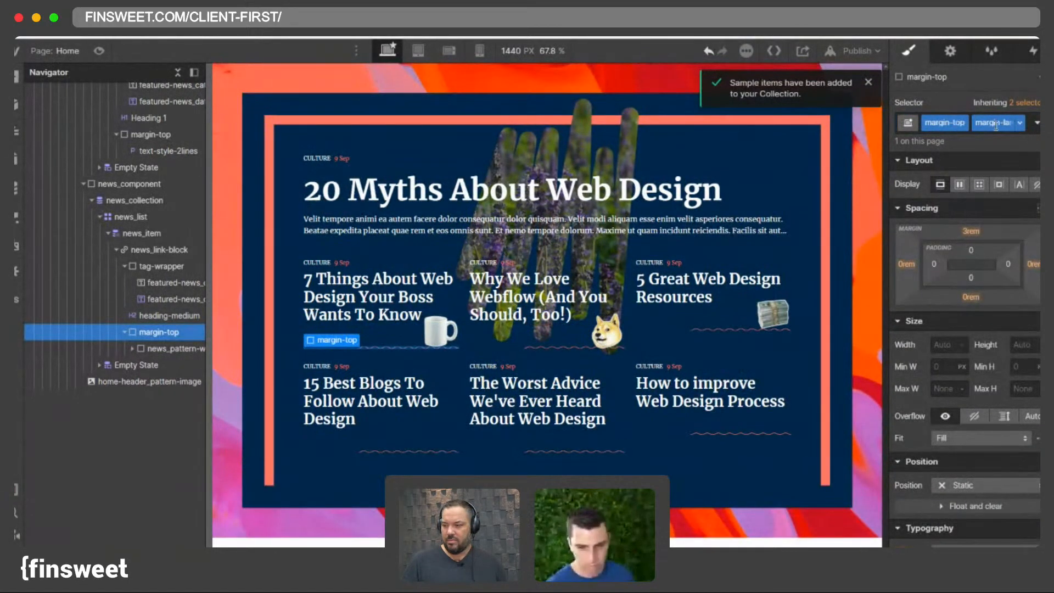
- Swap the margin-top wrapper's margin-large combo class for margin-xlarge
left_click(1028, 131)
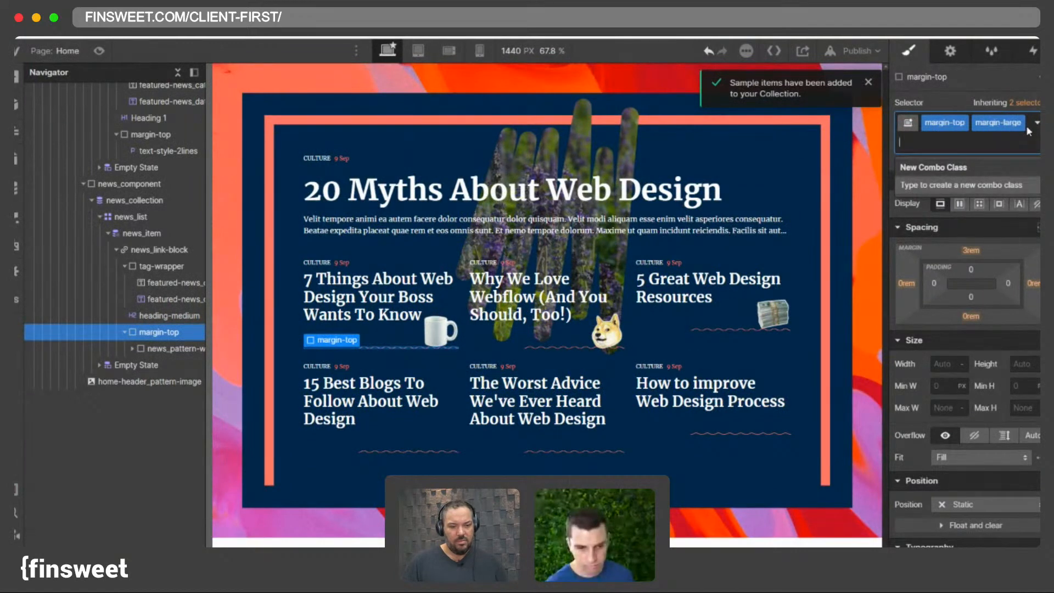
key("BackSpace")
type("mar")
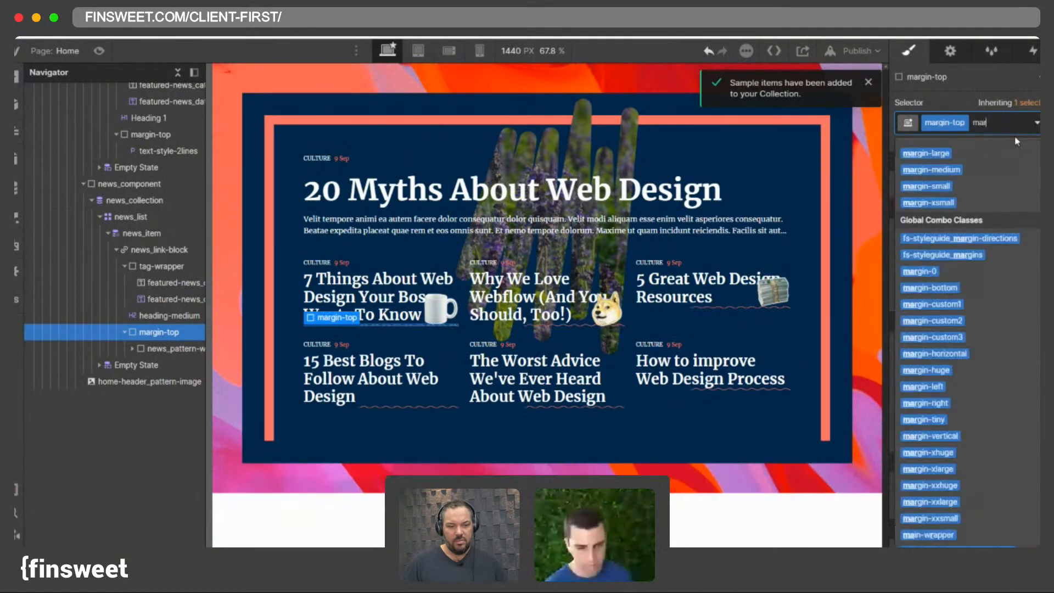
type("gin-xlar")
key("Return")
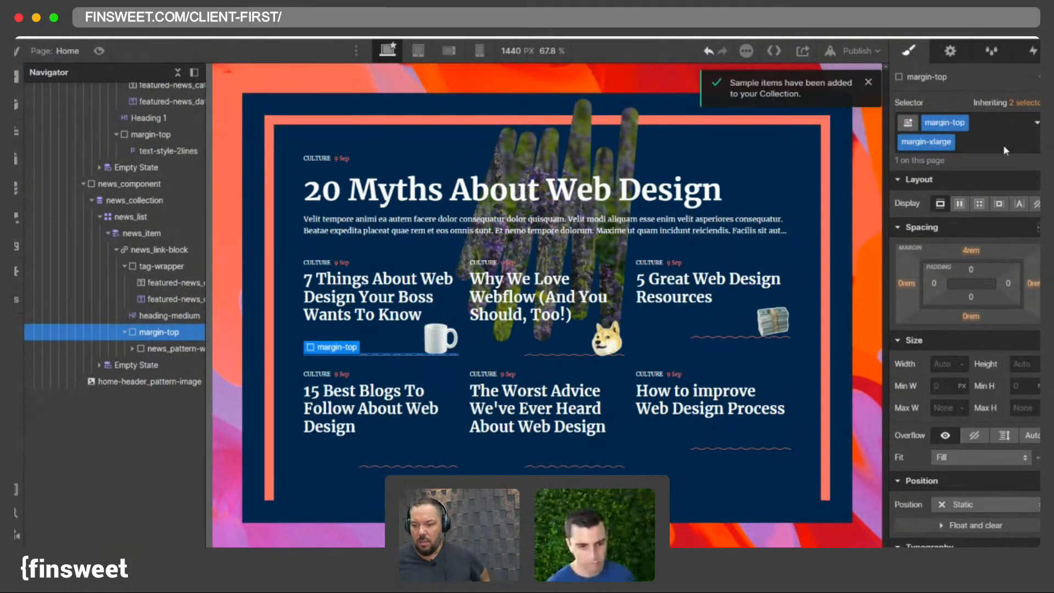
- Set the absolutely positioned meme icon's bottom offset to -1rem
left_click(447, 348)
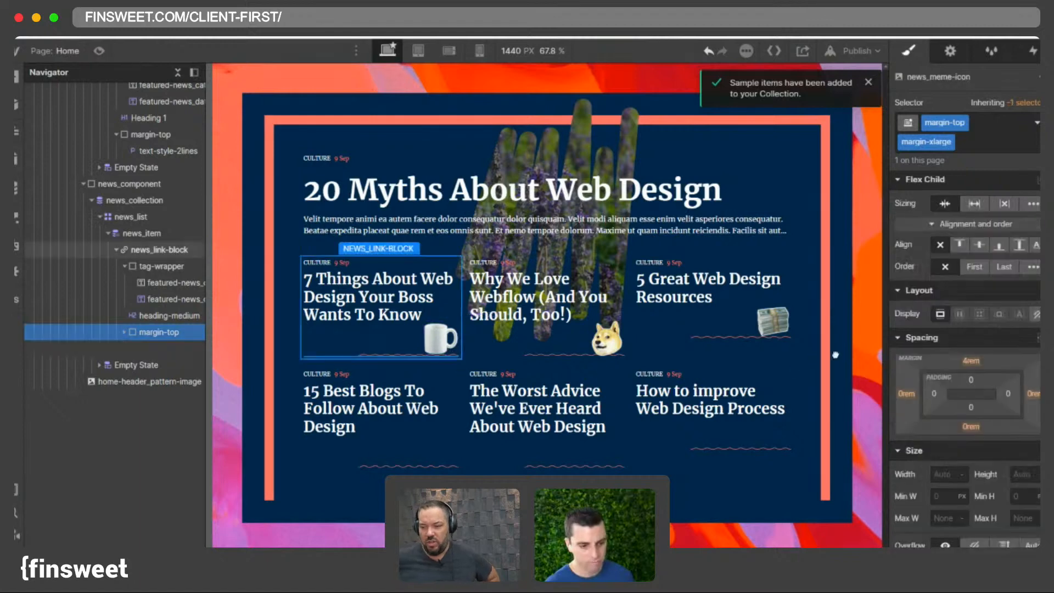
scroll(966, 384, "down", 4)
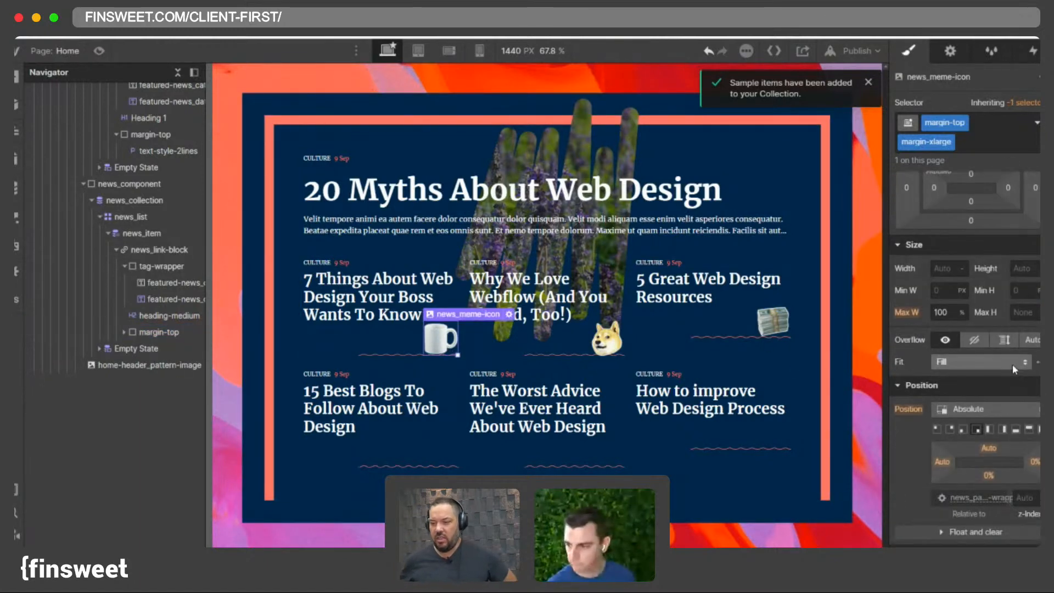
left_click(607, 337)
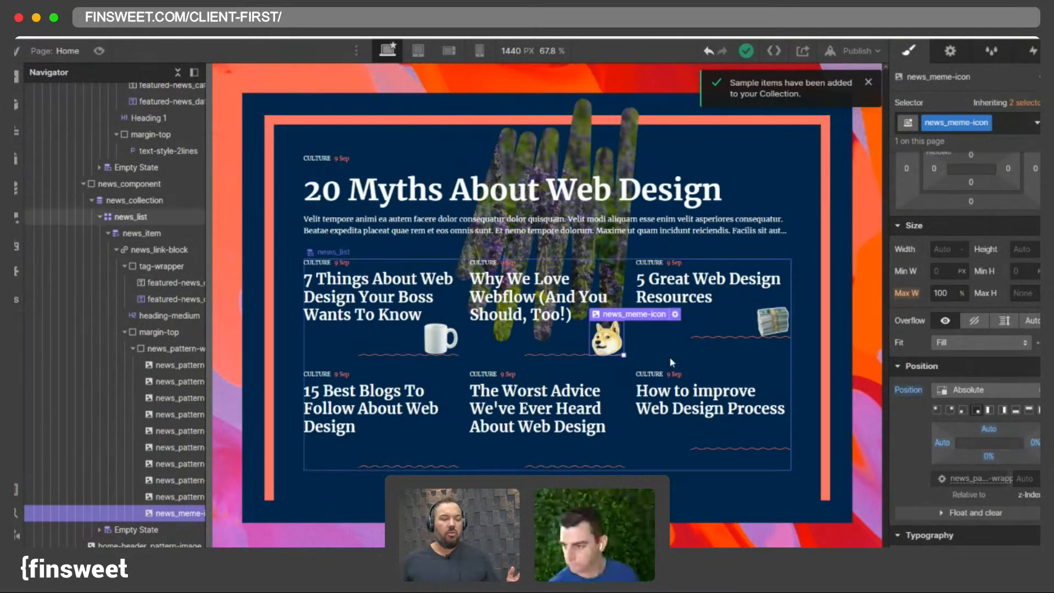
left_click(988, 456)
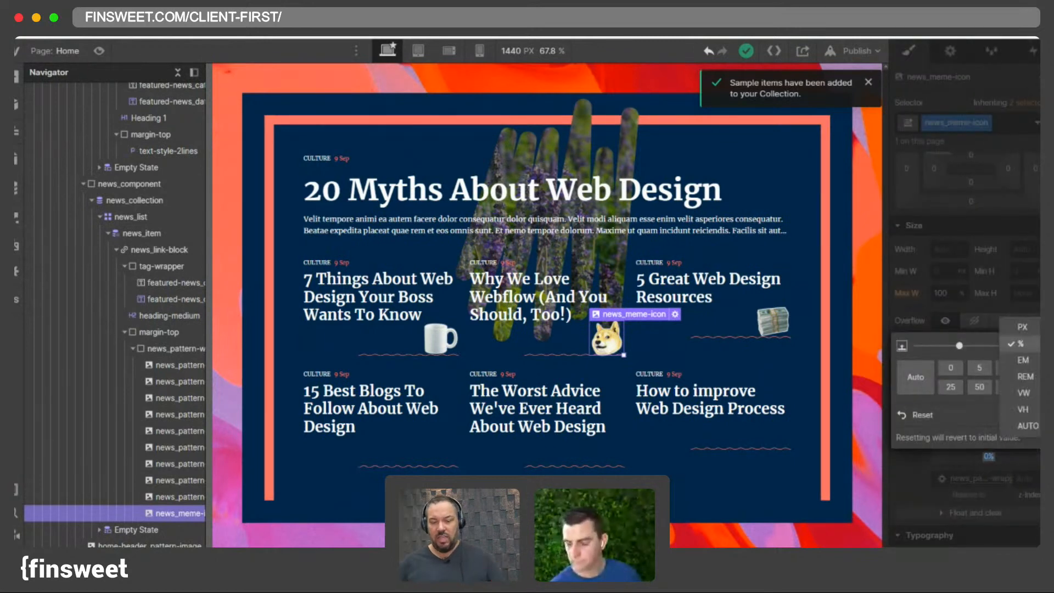
left_click(1002, 464)
left_click_drag(995, 461, 996, 467)
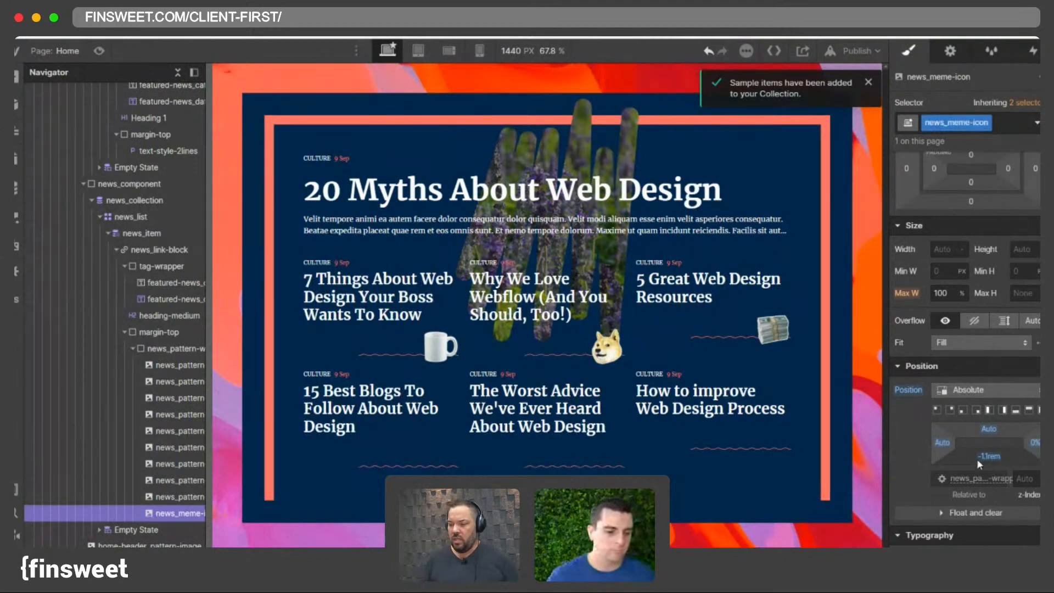
left_click(987, 460)
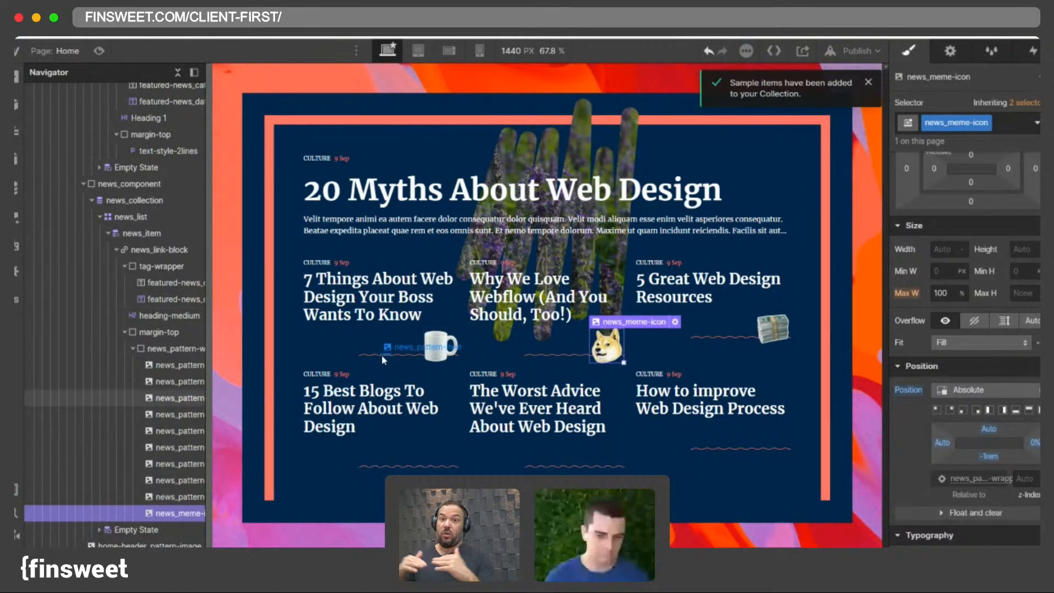
- Set the news pattern wrapper's overflow to hidden, comparing with undo and redo
left_click(381, 354)
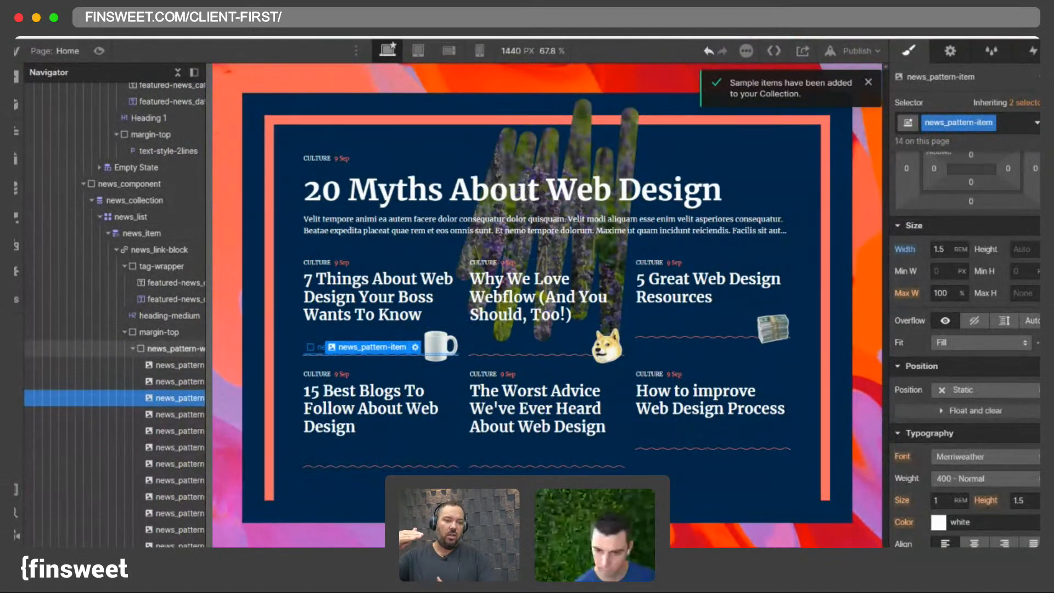
left_click(170, 348)
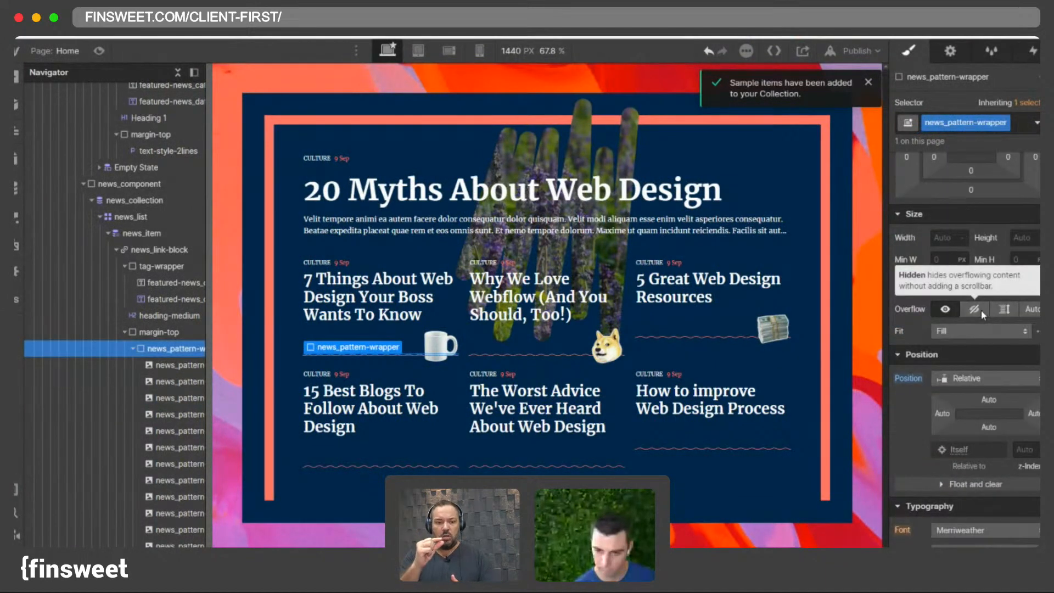
left_click(981, 310)
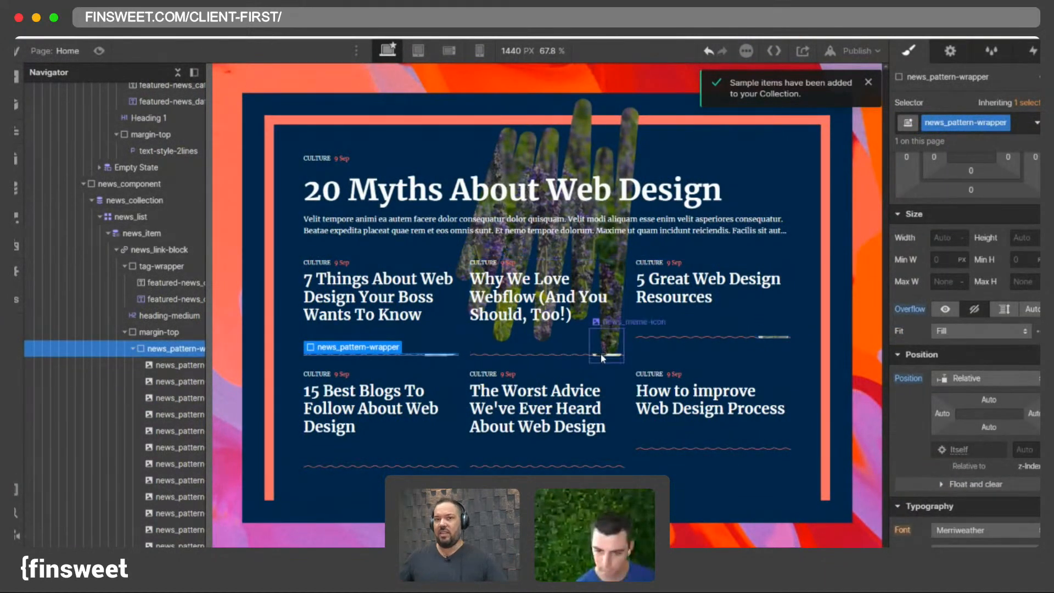
left_click(706, 58)
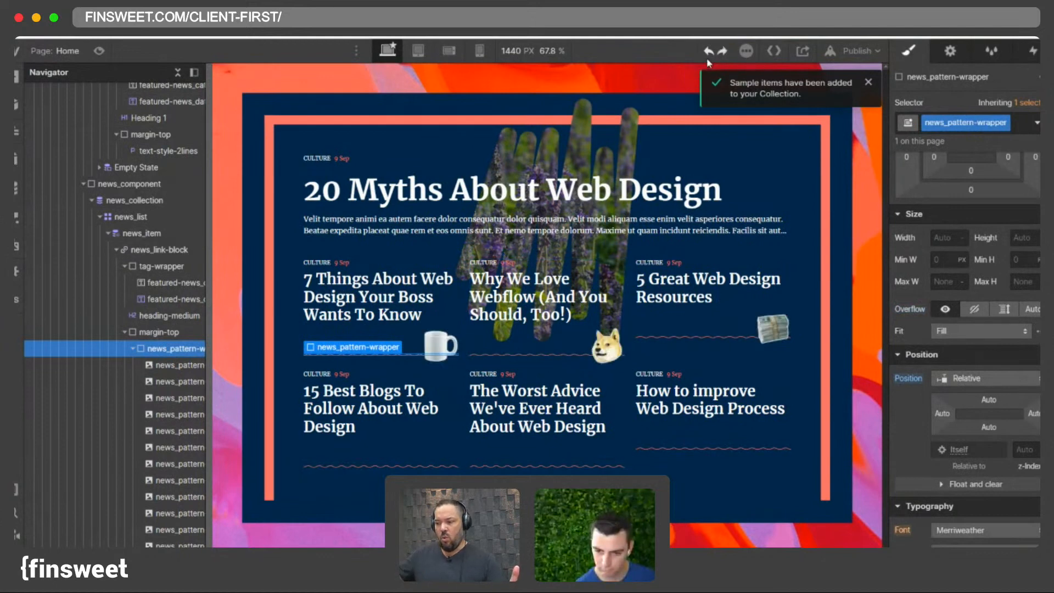
left_click(721, 52)
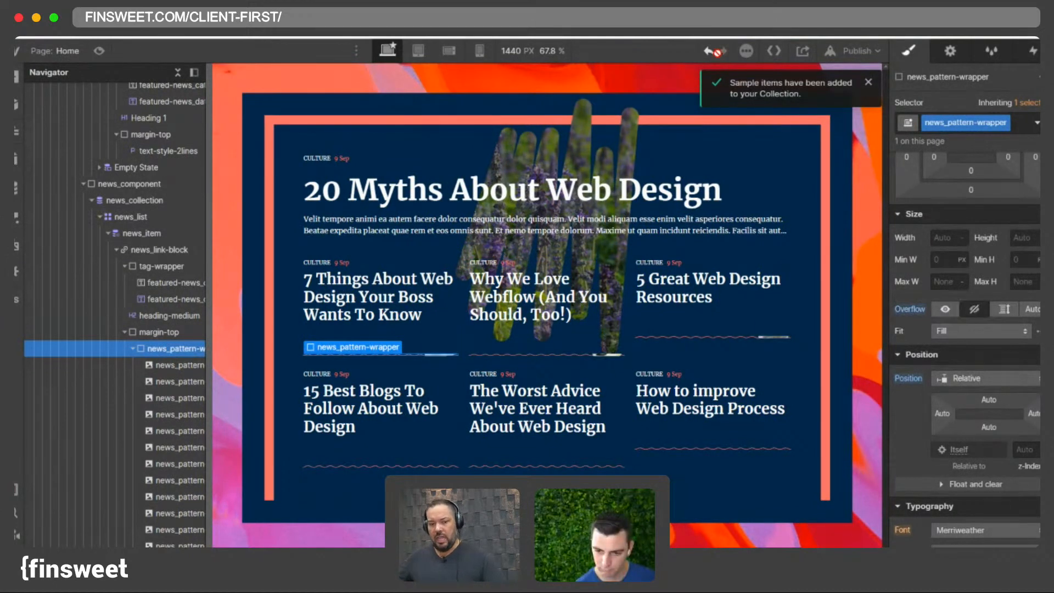
- Move the meme icon out of the pattern wrapper so it sits directly inside the margin-top wrapper
left_click(133, 348)
left_click(132, 349)
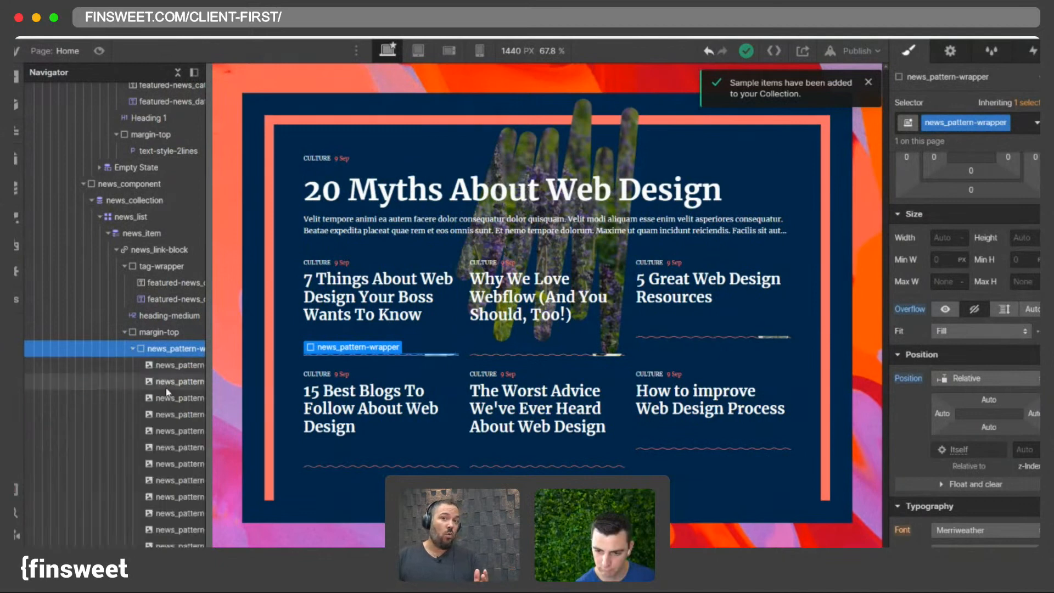
scroll(147, 385, "down", 2)
left_click_drag(159, 535, 141, 282)
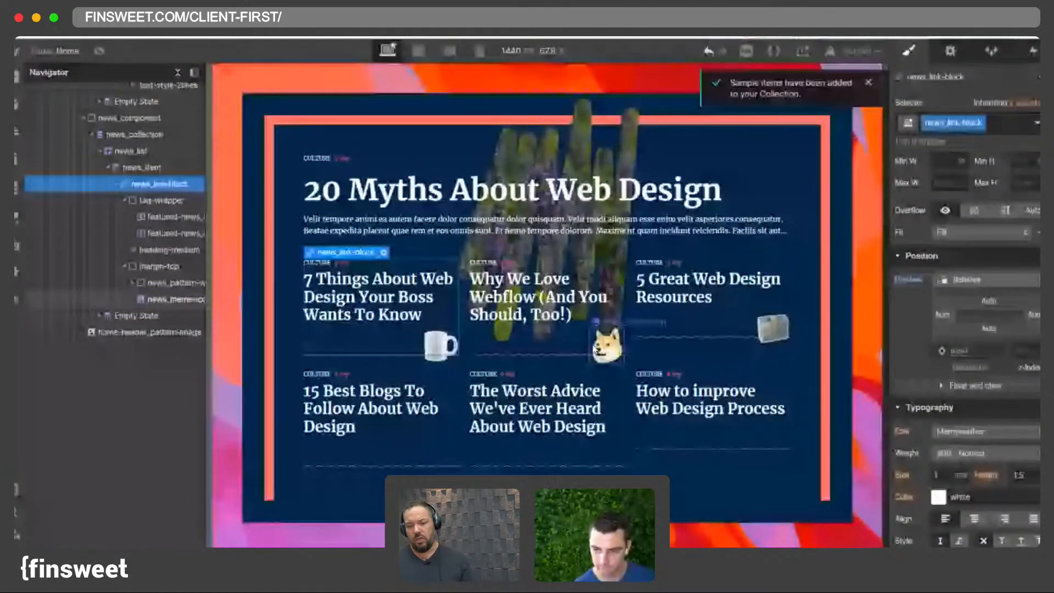
- Preview the news grid at narrower canvas widths, then restore the canvas to 1440 px
left_click_drag(886, 372, 884, 372)
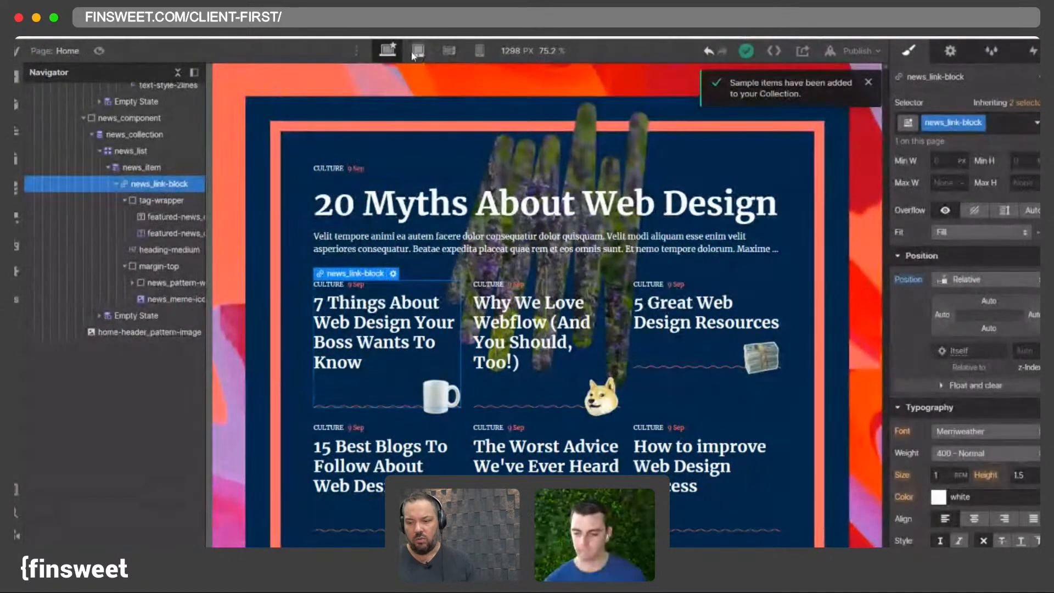
left_click(388, 50)
scroll(301, 125, "down", 5)
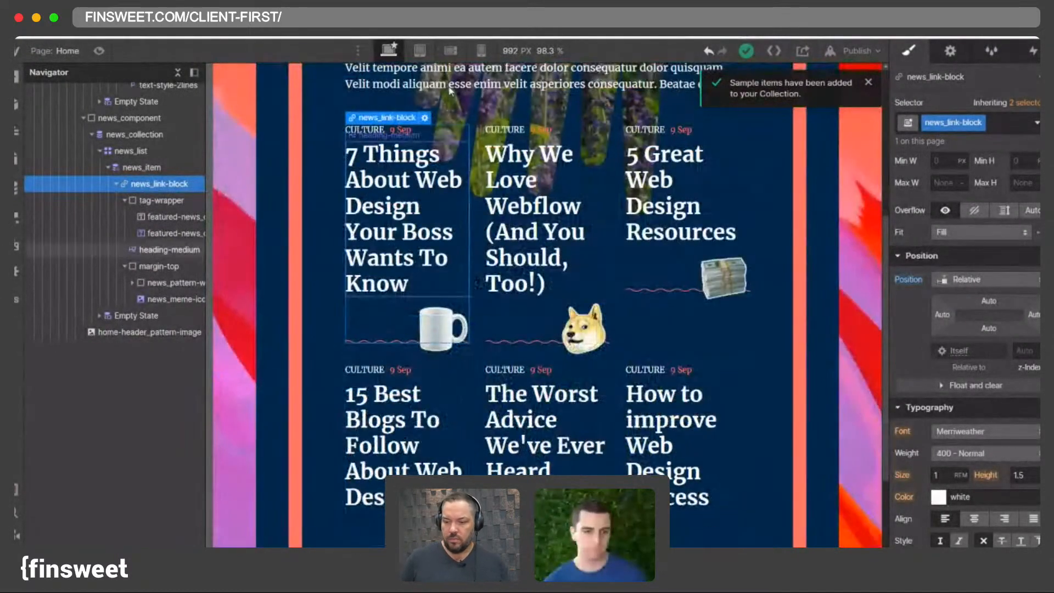
left_click(511, 52)
type("1440")
key("Return")
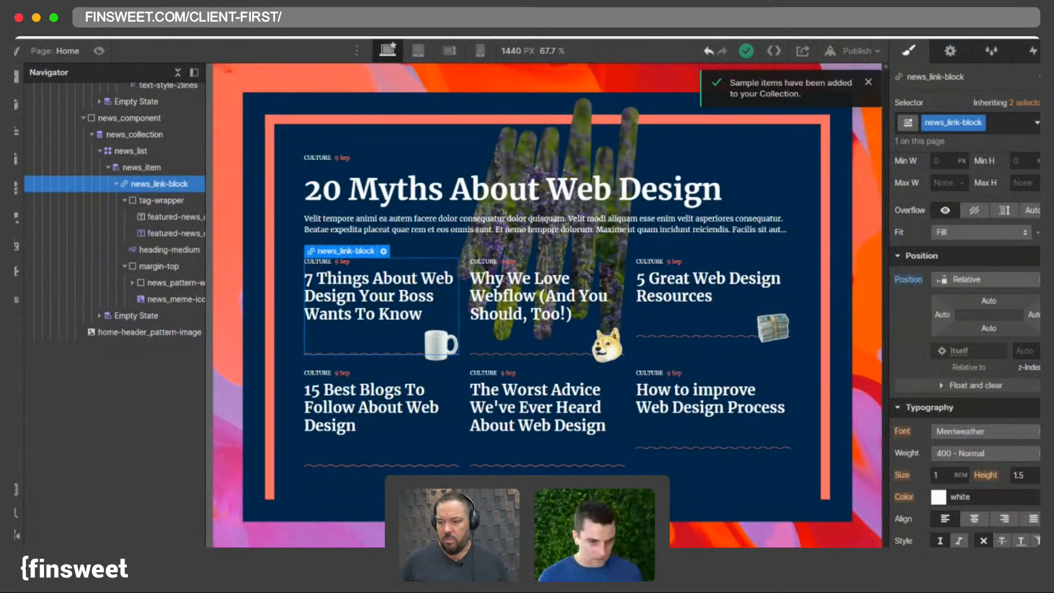
- Add a Reference field named Category to the News collection, linked to Categories, and save the collection
left_click(16, 188)
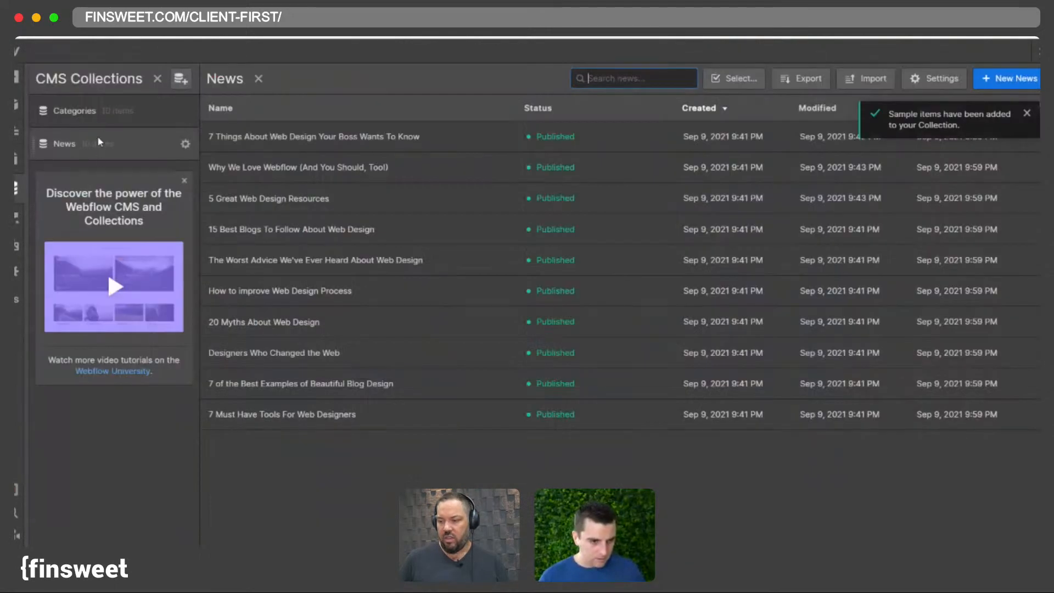
left_click(71, 110)
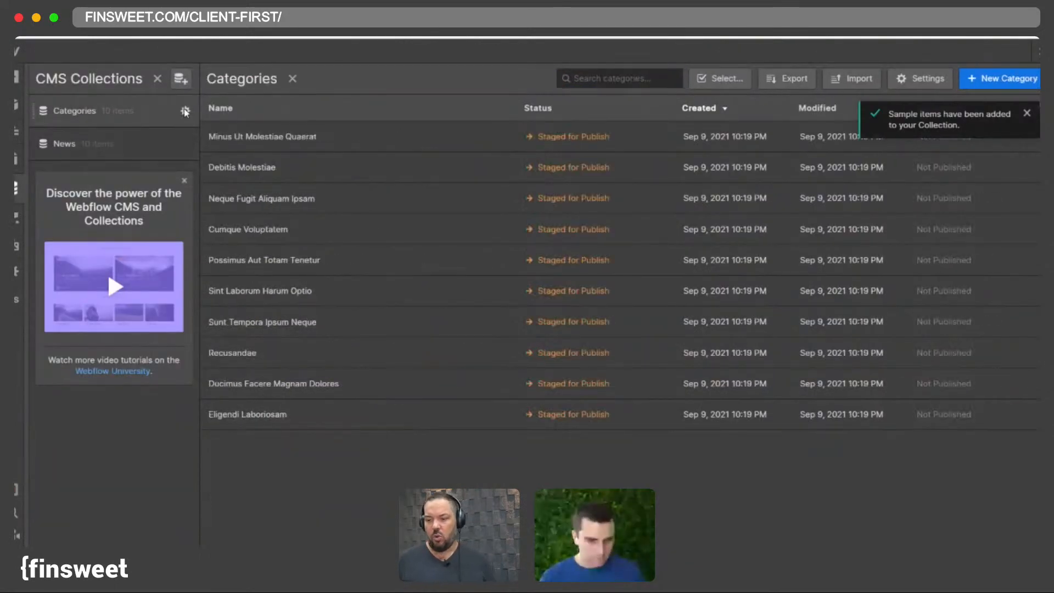
left_click(186, 144)
scroll(268, 436, "down", 5)
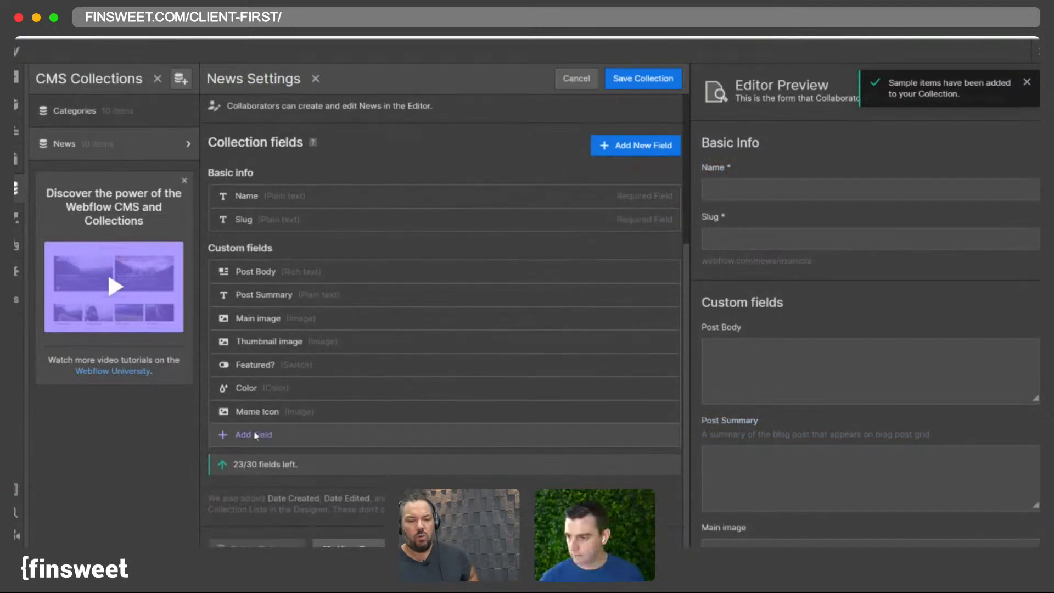
left_click(255, 436)
left_click(407, 485)
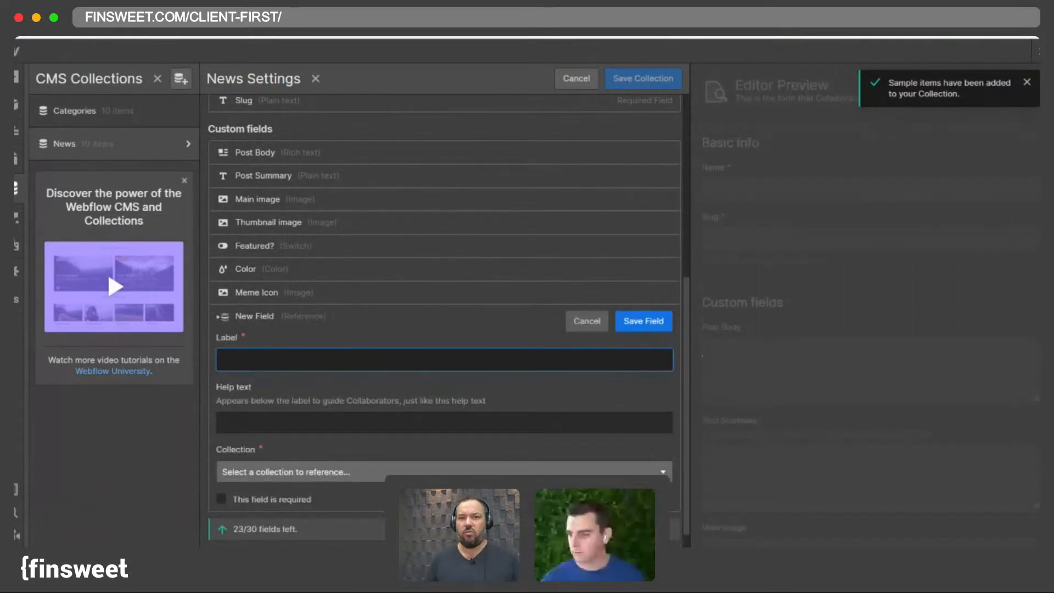
type("Category")
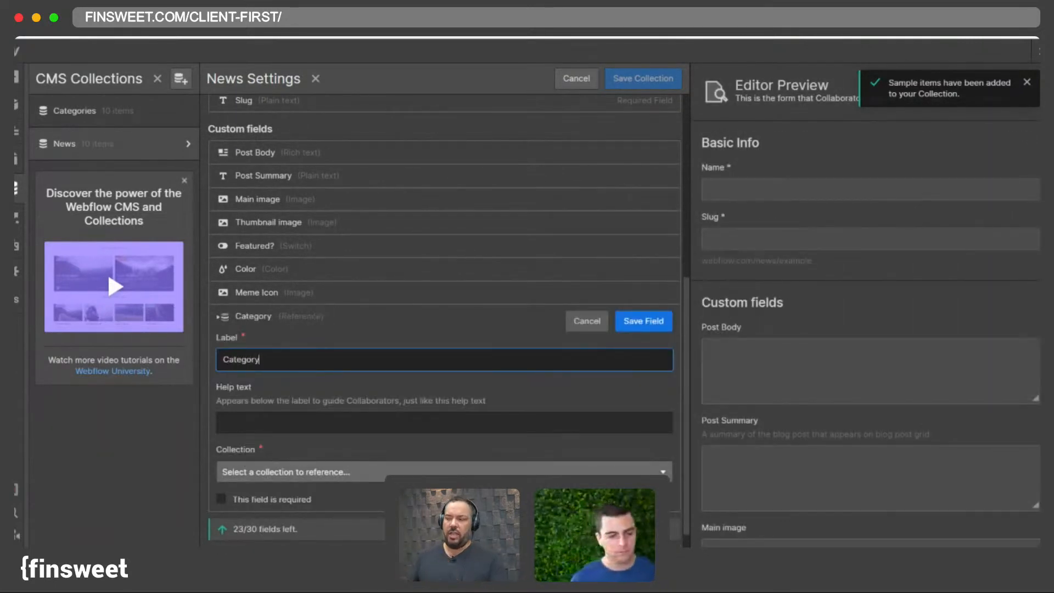
key("Return")
left_click(274, 472)
left_click(242, 541)
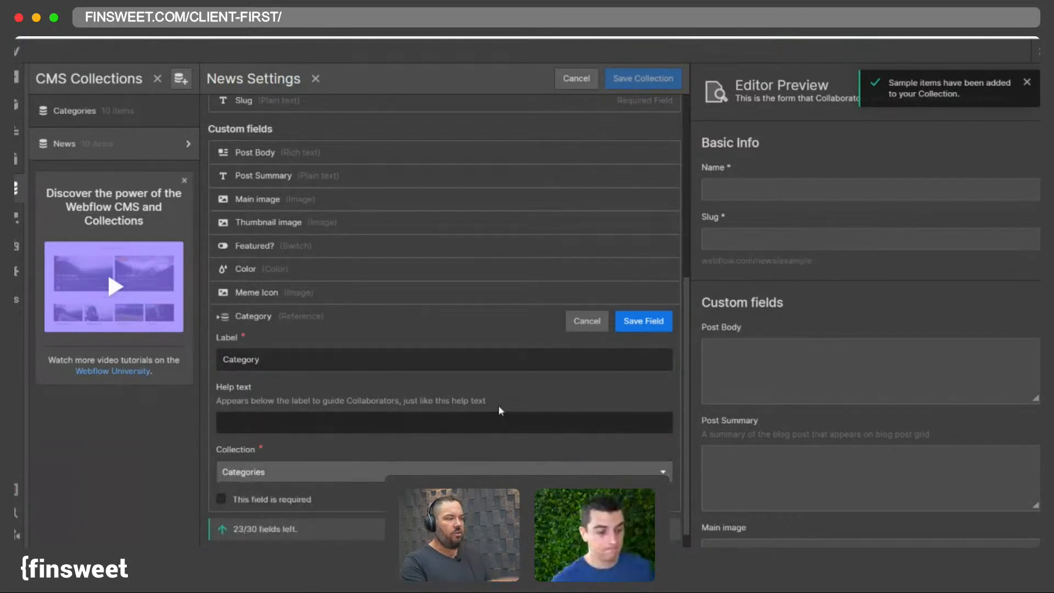
left_click(630, 328)
left_click(627, 82)
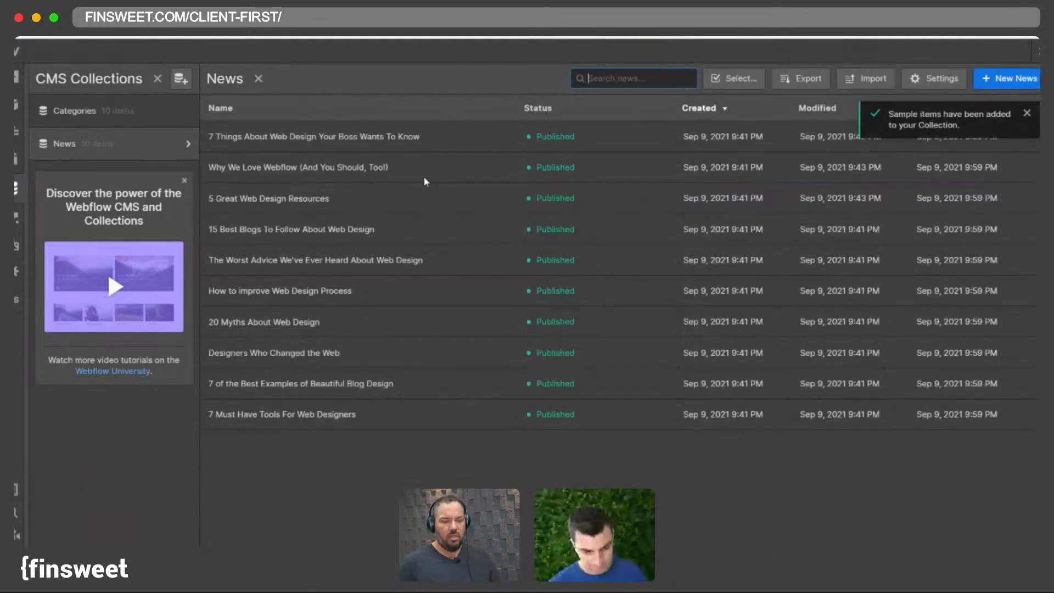
- Select the last five News items in the collection and delete them
left_click(729, 80)
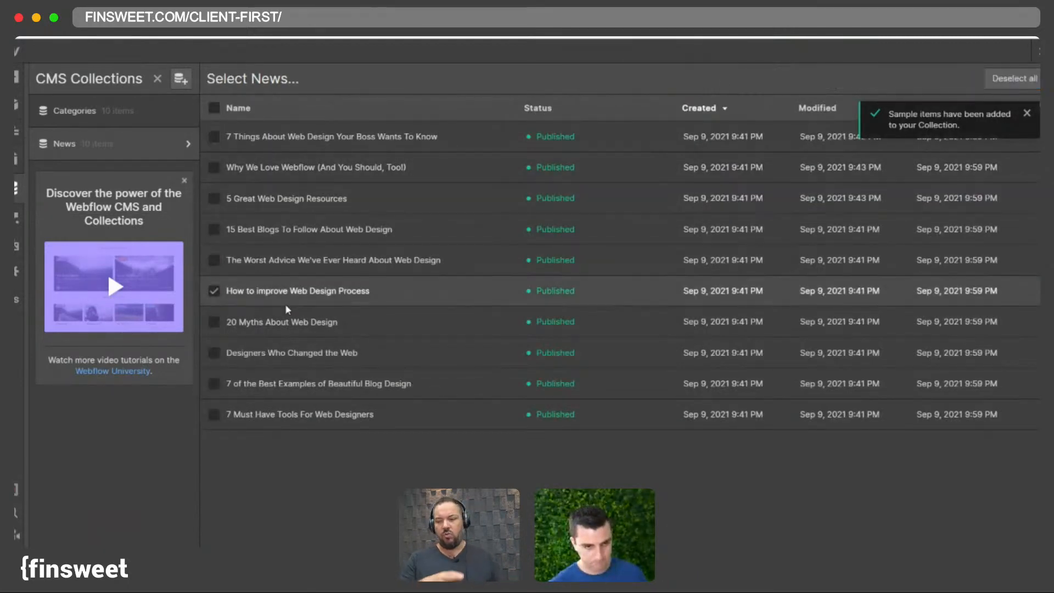
left_click(261, 148)
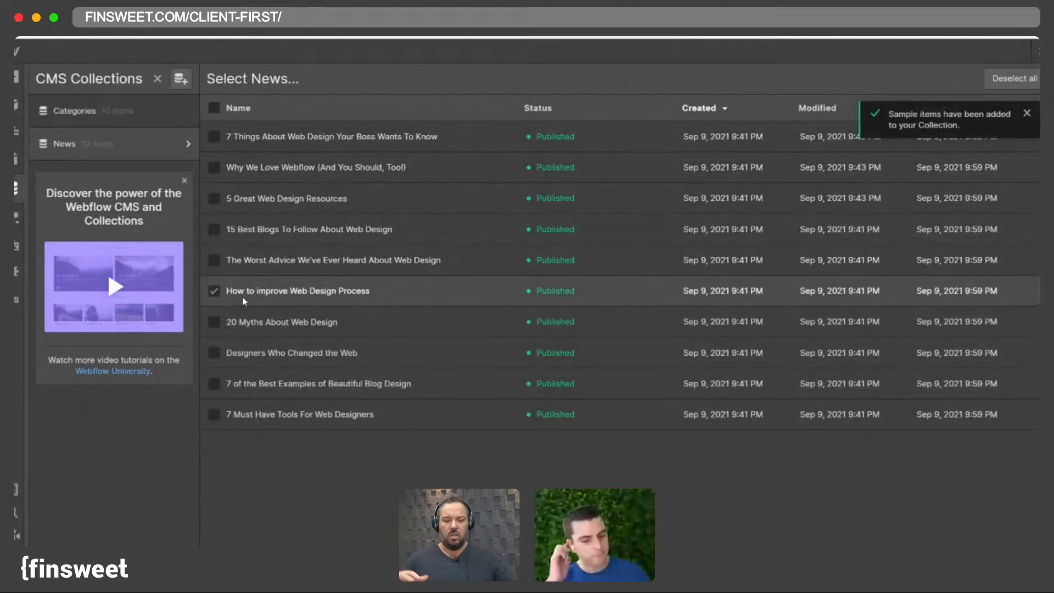
left_click_drag(245, 300, 252, 419)
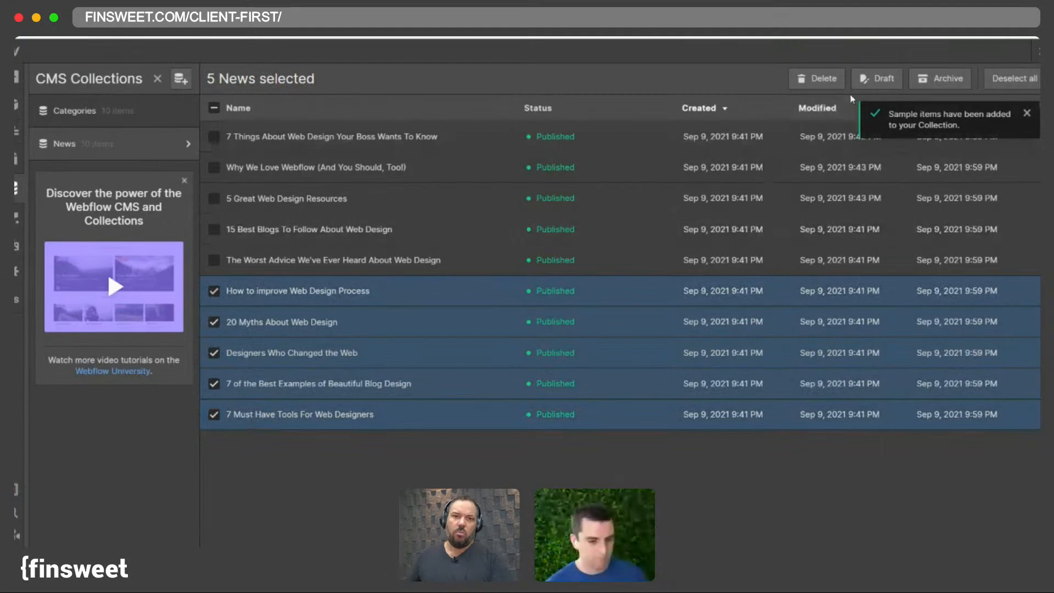
left_click(820, 78)
key("Return")
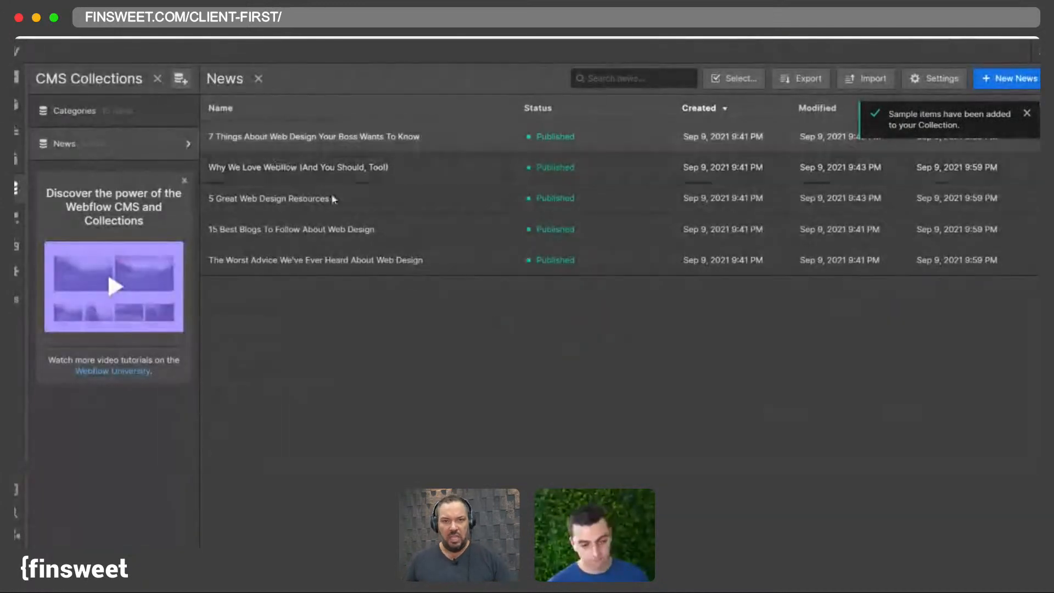
- Review the News items' meme icons and add a meme icon image to '15 Best Blogs To Follow About Web Design'
left_click(327, 138)
scroll(519, 308, "down", 10)
left_click(274, 166)
scroll(548, 308, "down", 10)
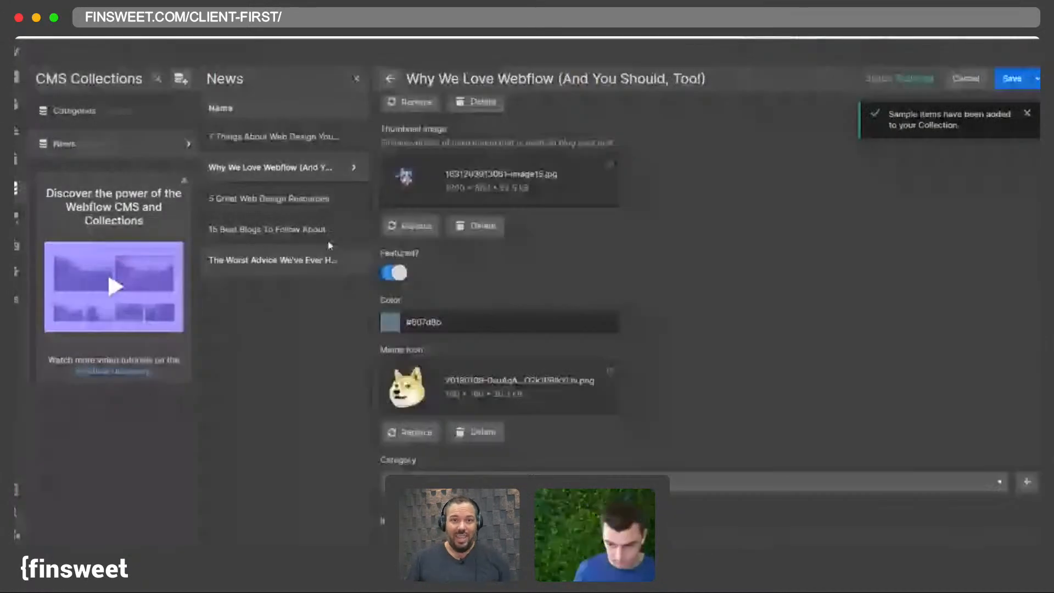
left_click(288, 196)
scroll(408, 423, "down", 10)
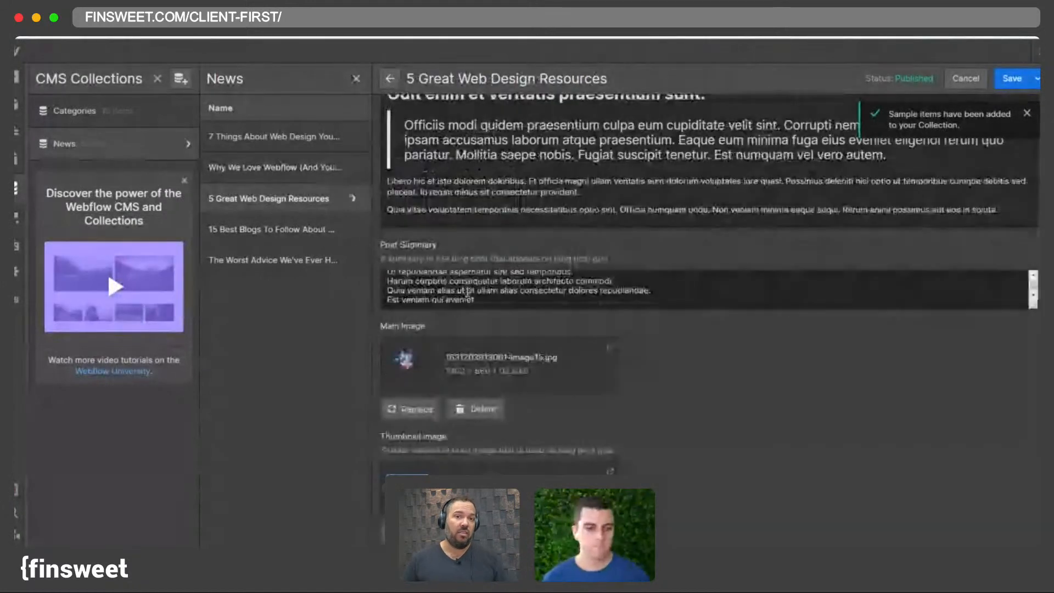
left_click(269, 229)
scroll(641, 353, "down", 1)
scroll(641, 353, "down", 10)
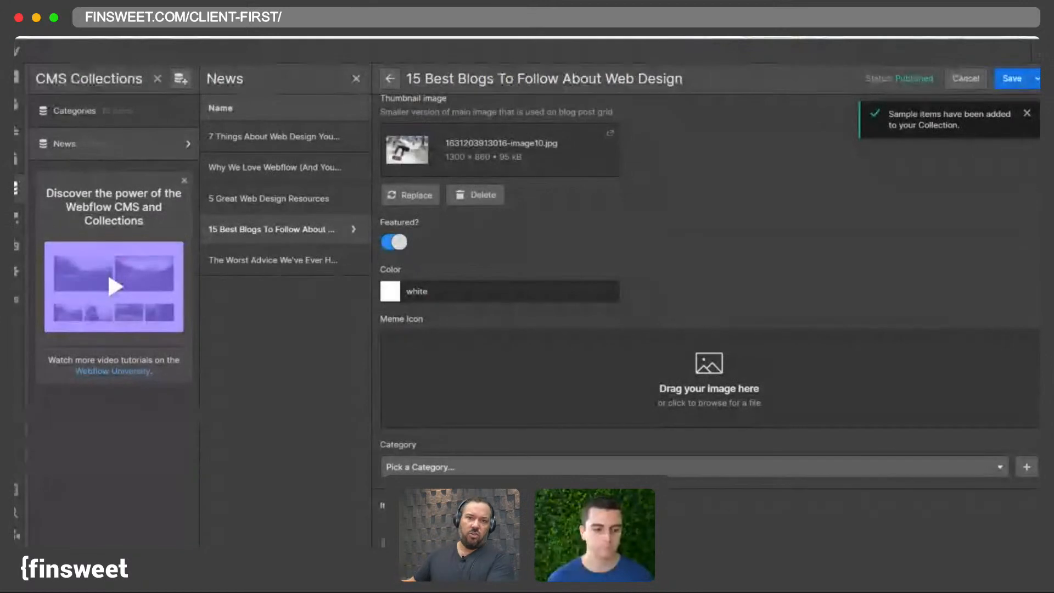
left_click_drag(384, 543, 414, 425)
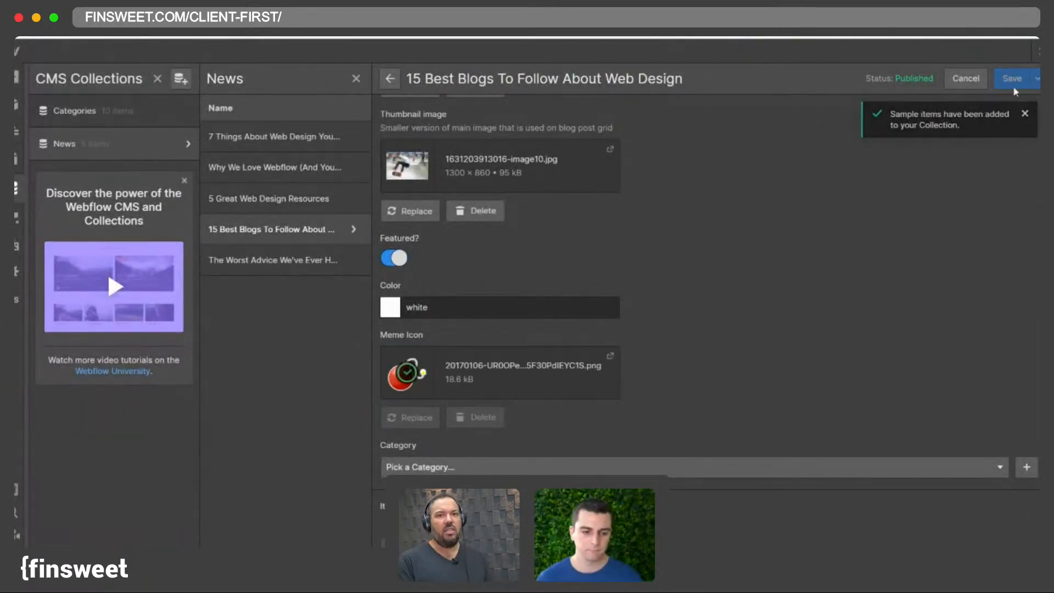
- Add a meme icon image to 'The Worst Advice We've Ever Heard About Web Design' and close the CMS panel
left_click(240, 262)
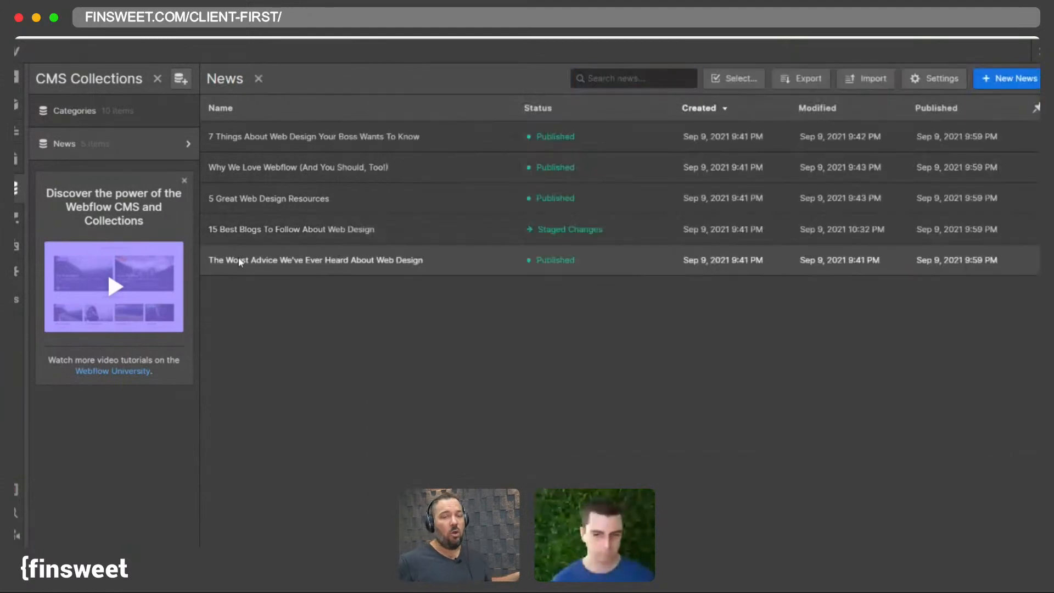
scroll(443, 357, "down", 10)
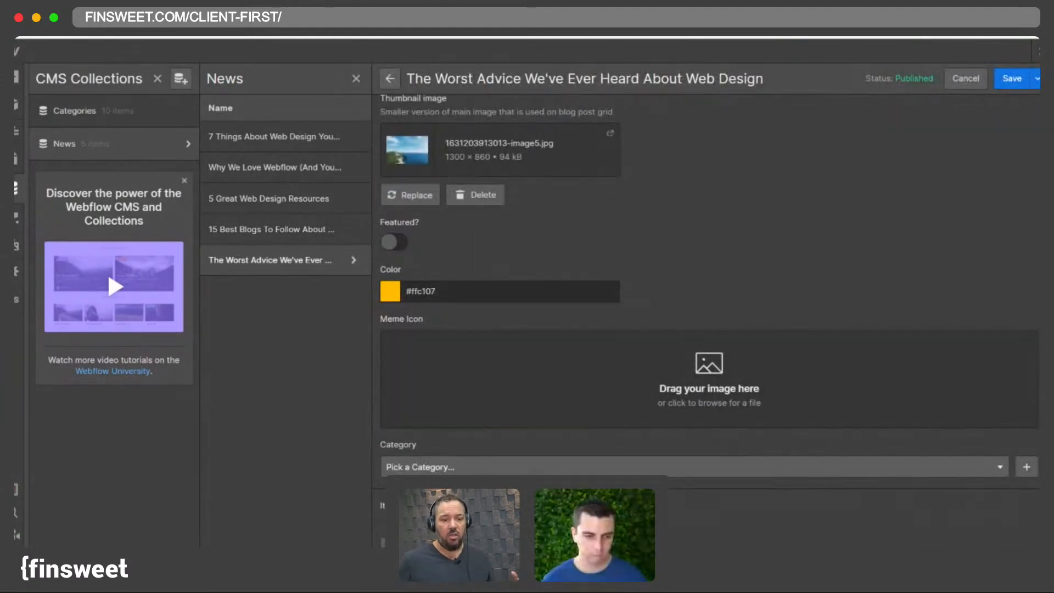
left_click_drag(33, 588, 413, 405)
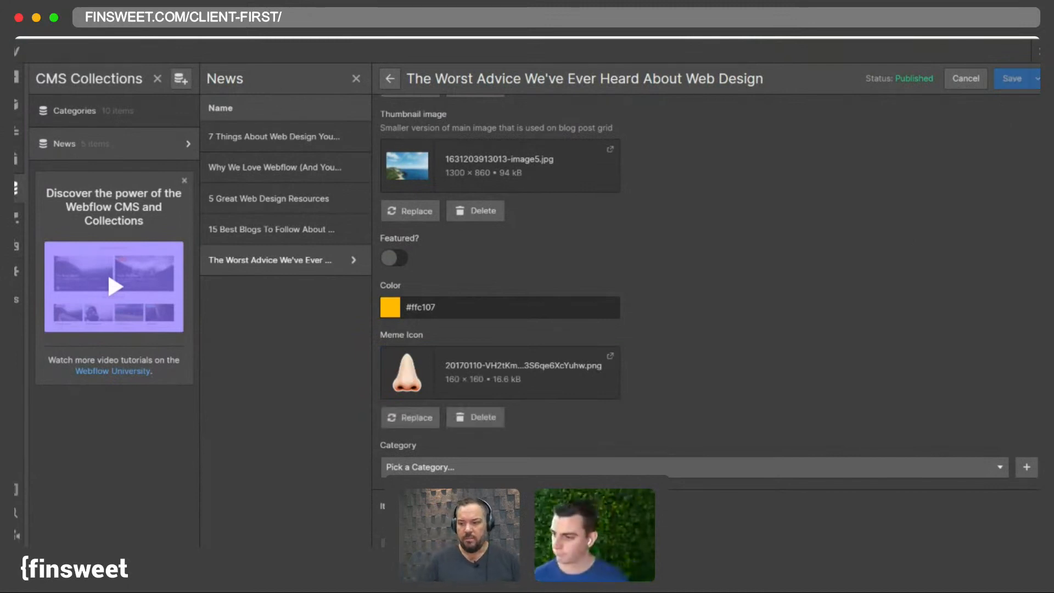
key("Escape")
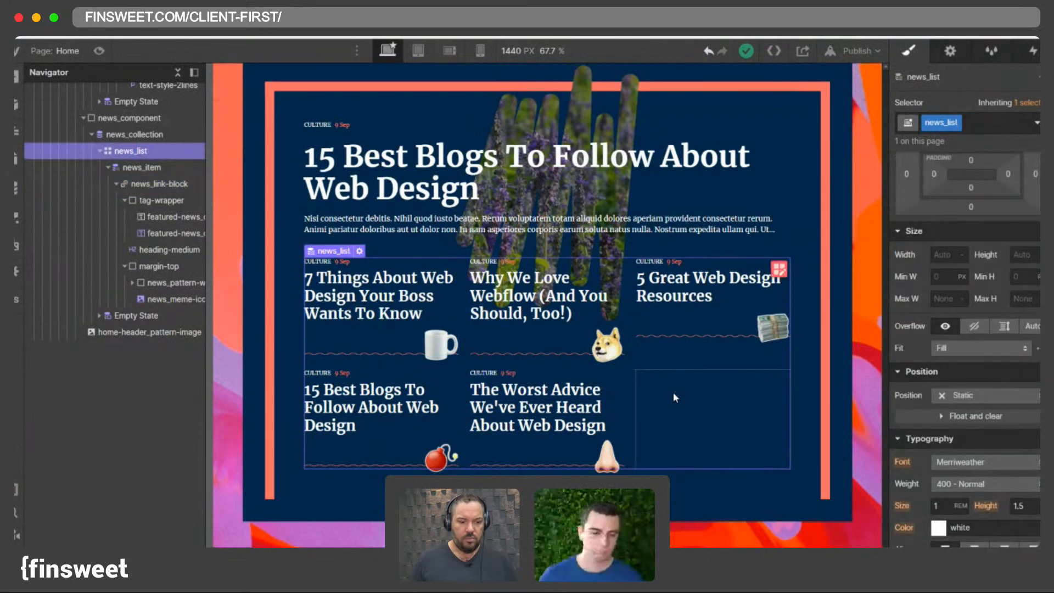
- Insert a div block at the top of the news link block and start naming its class news_
left_click(513, 109)
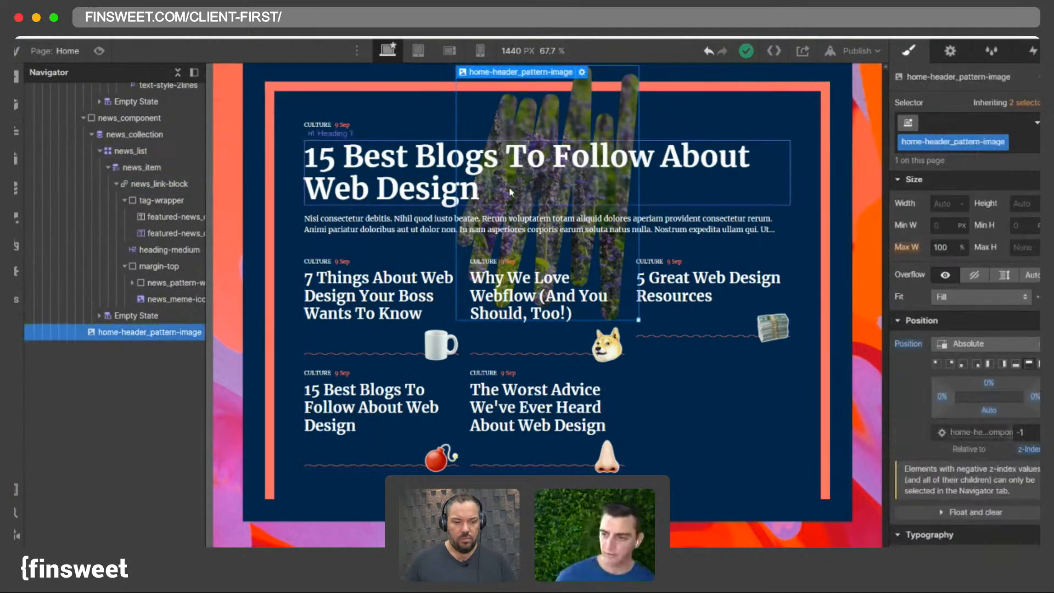
left_click(667, 322)
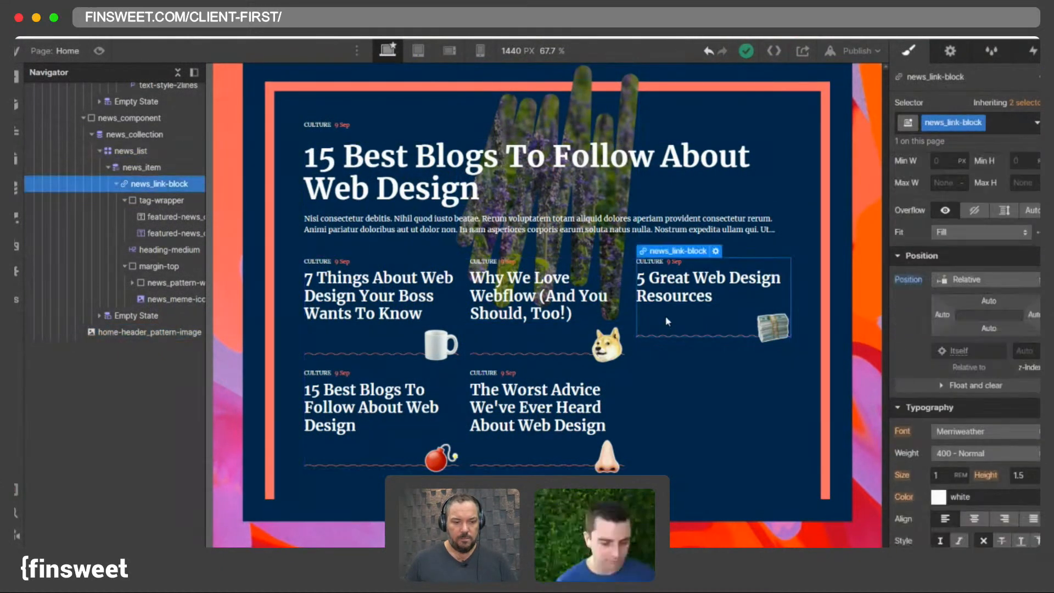
left_click(115, 184)
left_click(125, 185)
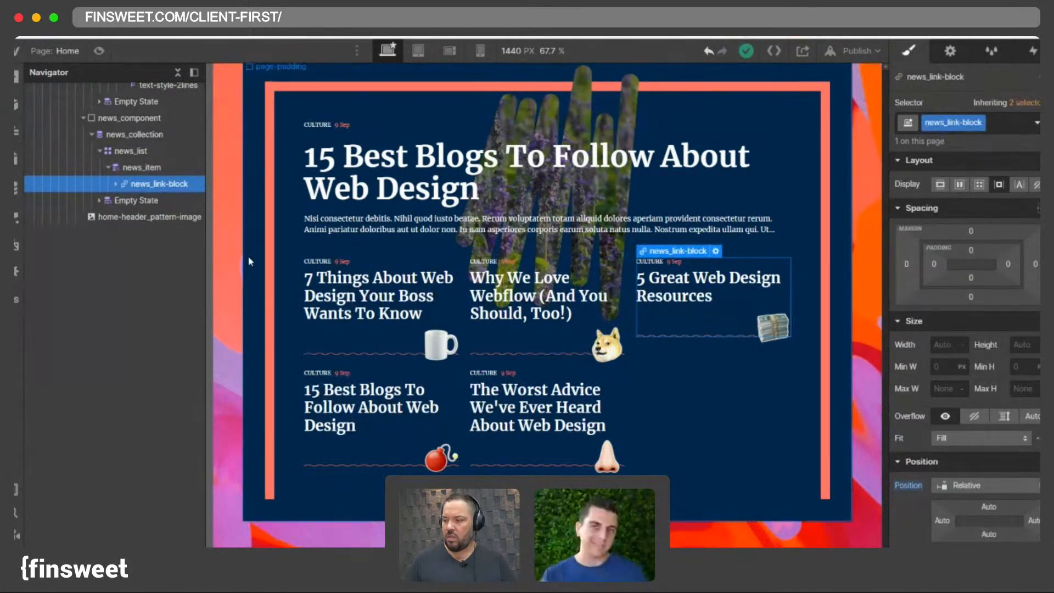
left_click(115, 183)
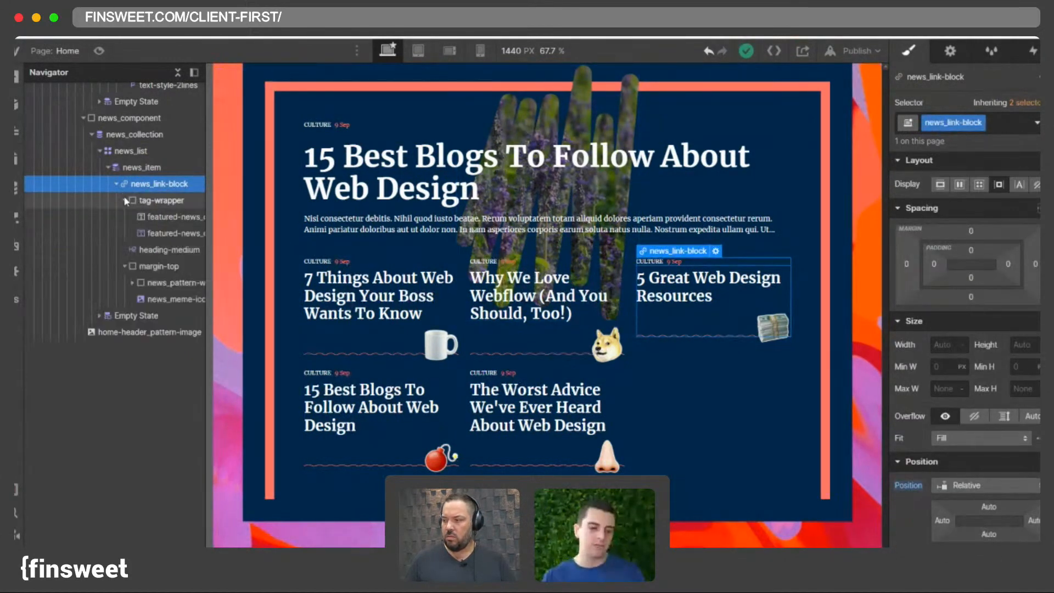
left_click(124, 200)
left_click(124, 235)
left_click(153, 237)
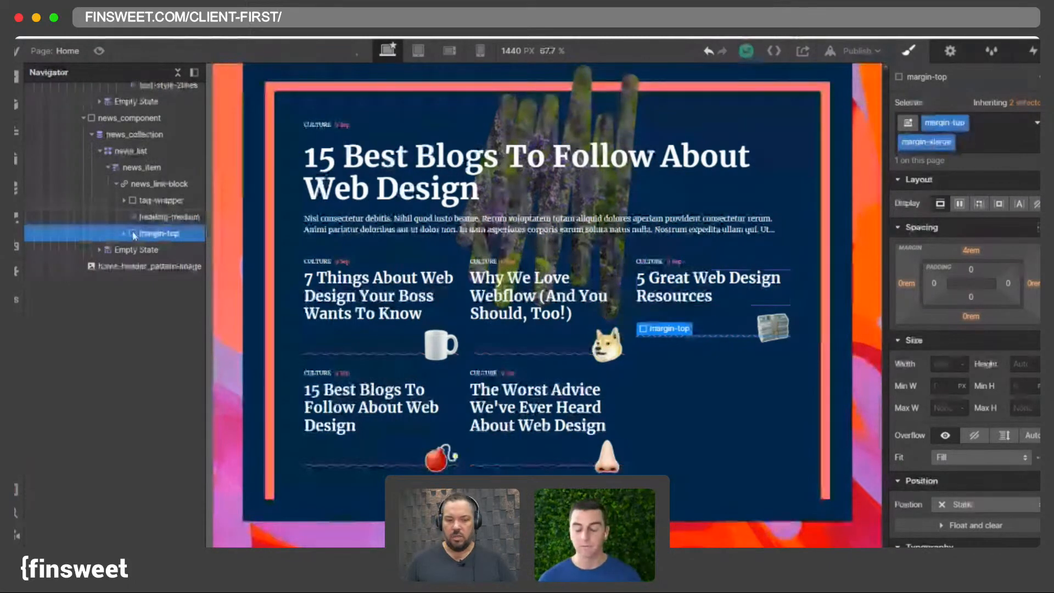
left_click_drag(137, 250, 143, 199)
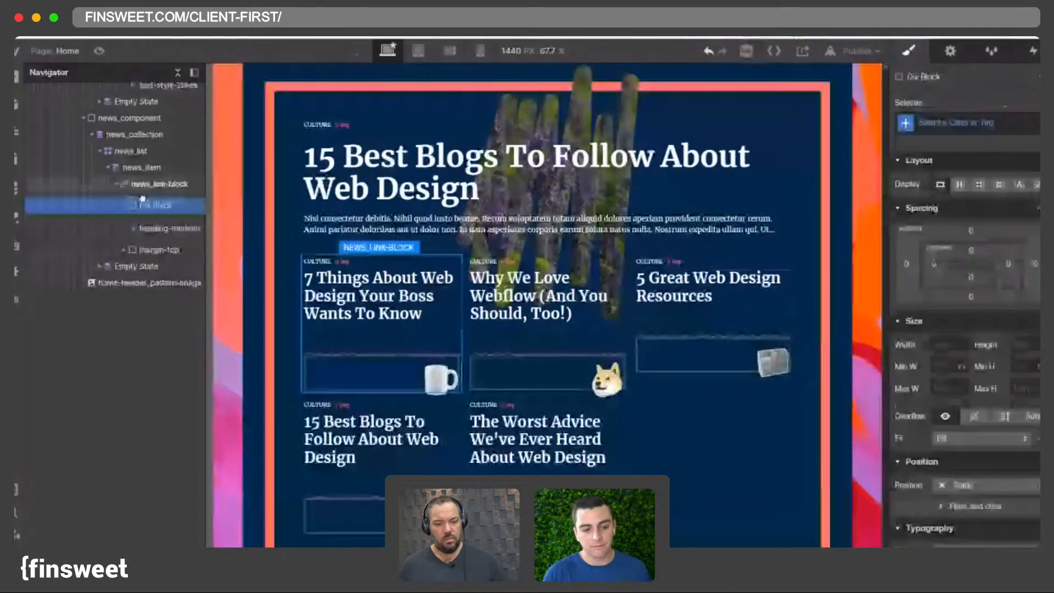
left_click_drag(142, 199, 143, 201)
left_click(984, 126)
type("news_")
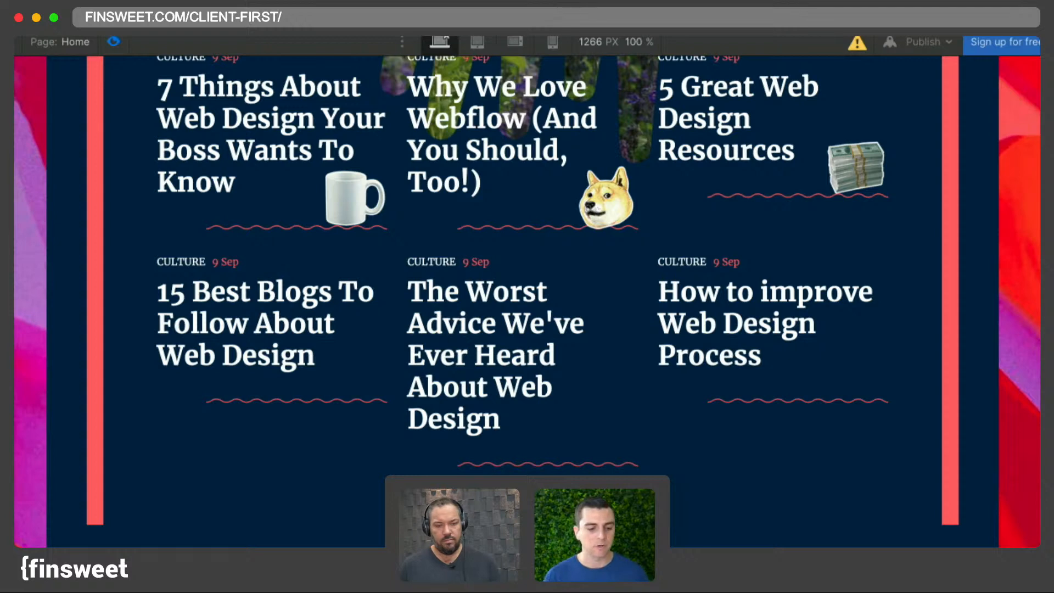
- Preview the reference Client-First template's home page and dismiss its read-only and sign-up prompts
scroll(343, 300, "up", 8)
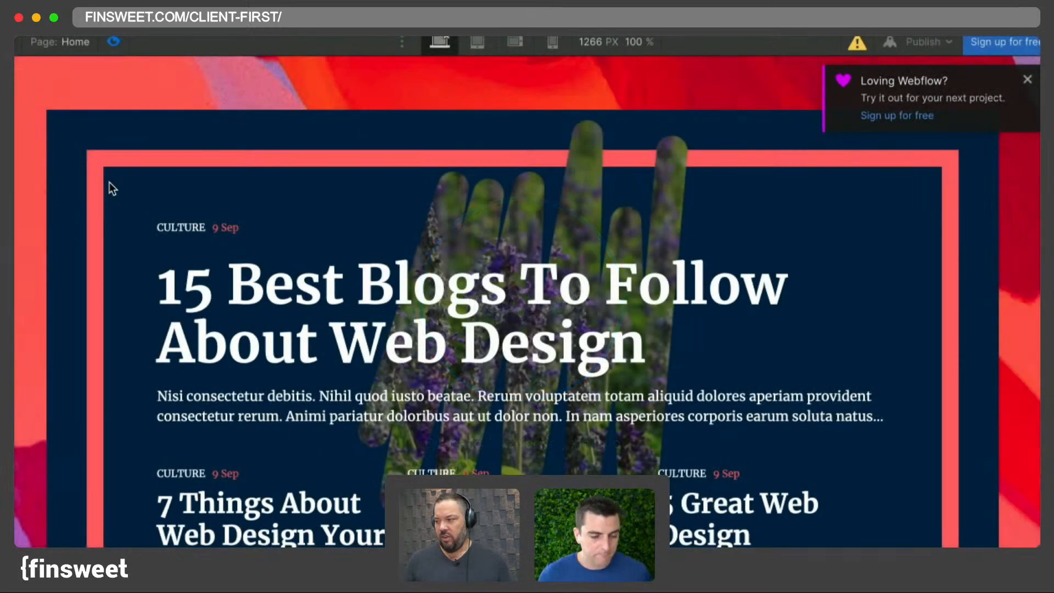
left_click(1027, 79)
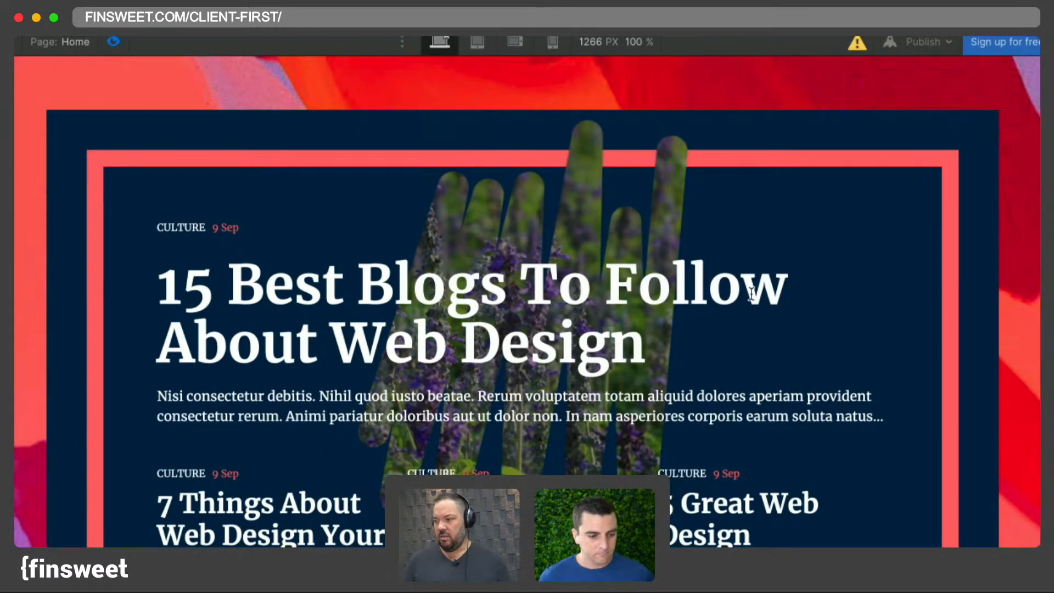
scroll(751, 293, "down", 10)
scroll(750, 293, "up", 10)
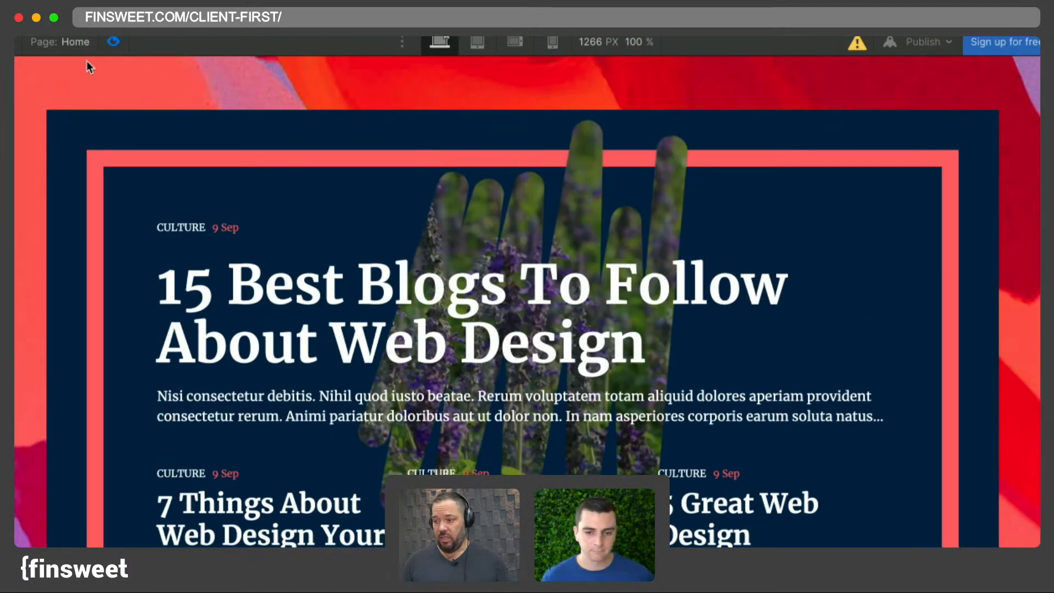
left_click(115, 41)
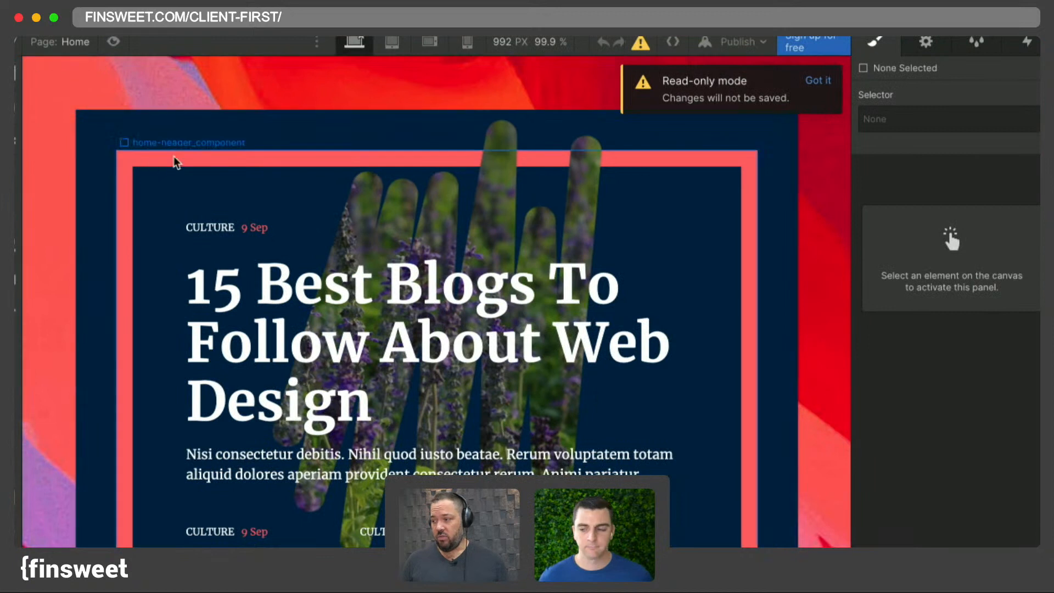
left_click(819, 80)
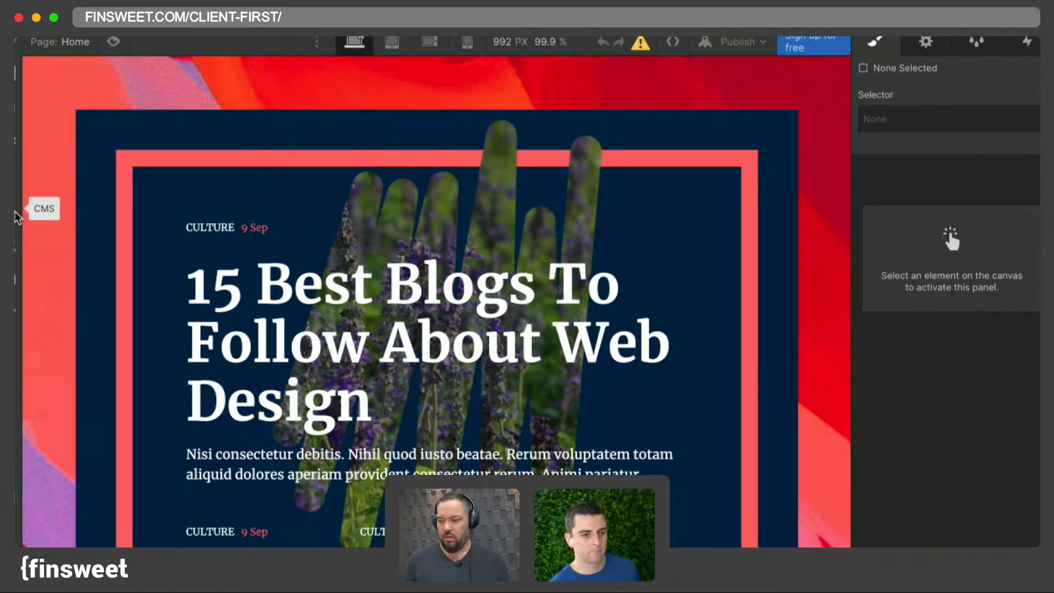
left_click(760, 48)
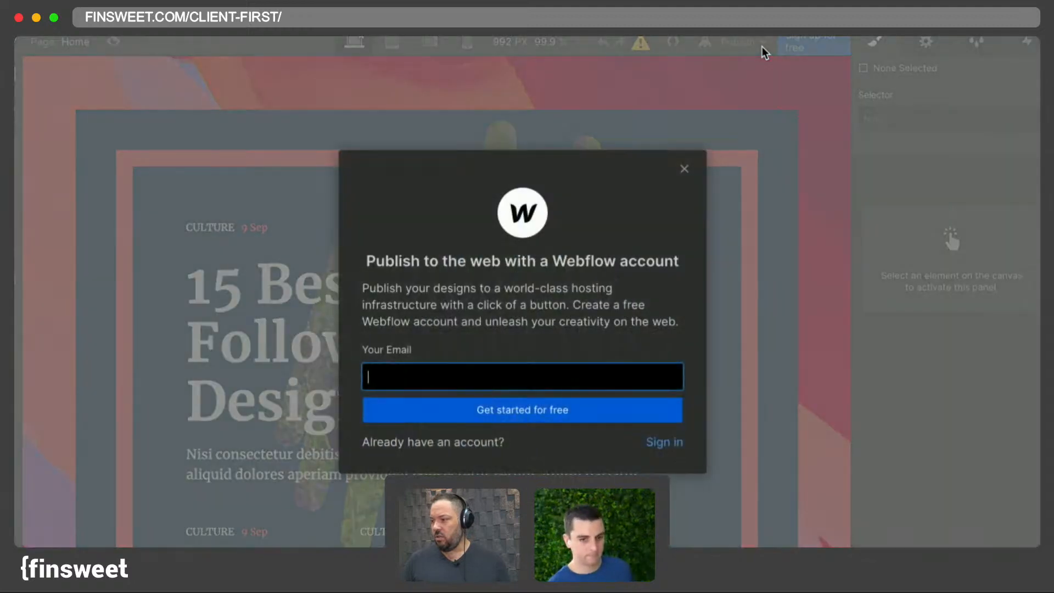
left_click(641, 88)
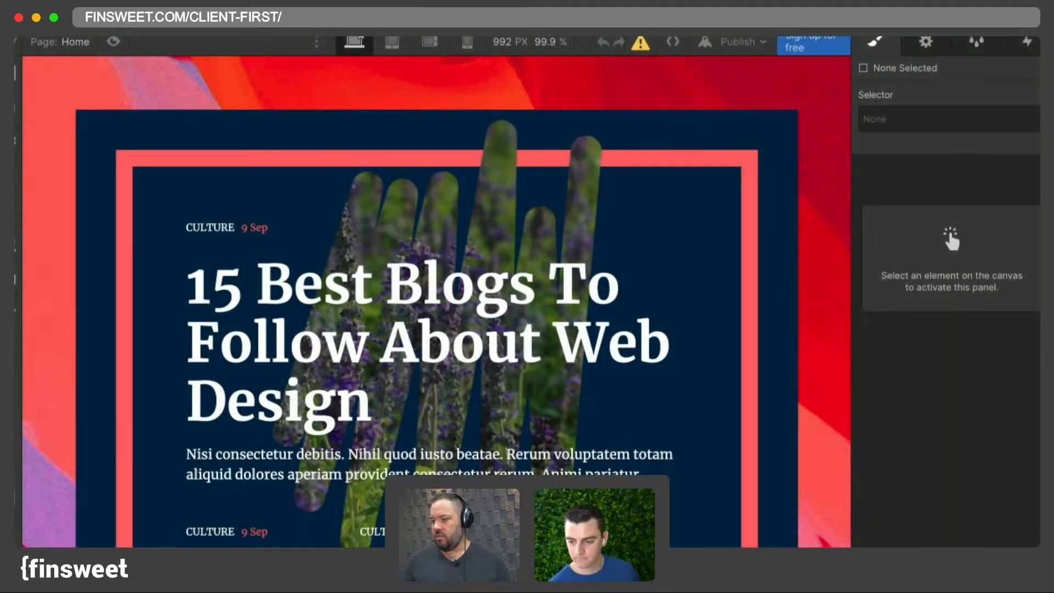
- Inspect the reference template's navigator structure for the news list and news item elements
left_click(17, 146)
left_click(104, 124)
left_click(39, 125)
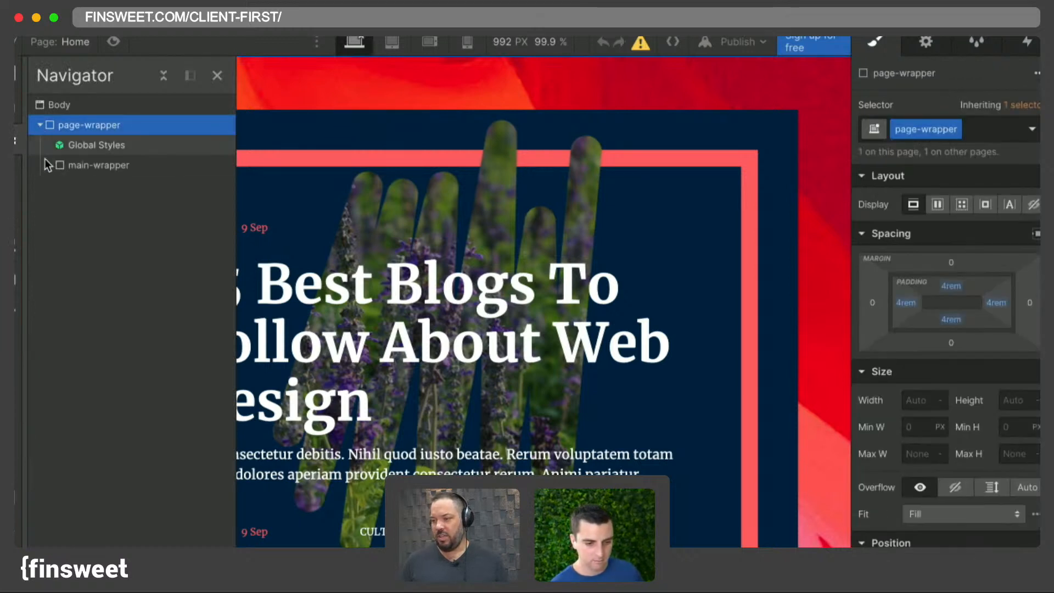
left_click(163, 76)
scroll(151, 331, "down", 10)
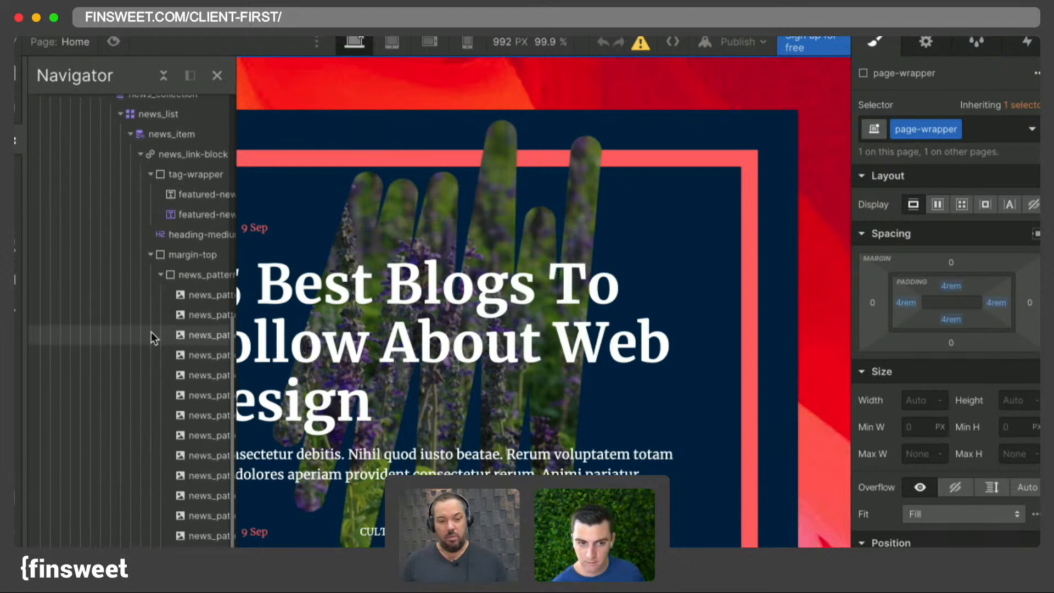
scroll(150, 331, "right", 1)
scroll(151, 331, "up", 1)
scroll(150, 332, "down", 1)
scroll(150, 332, "up", 1)
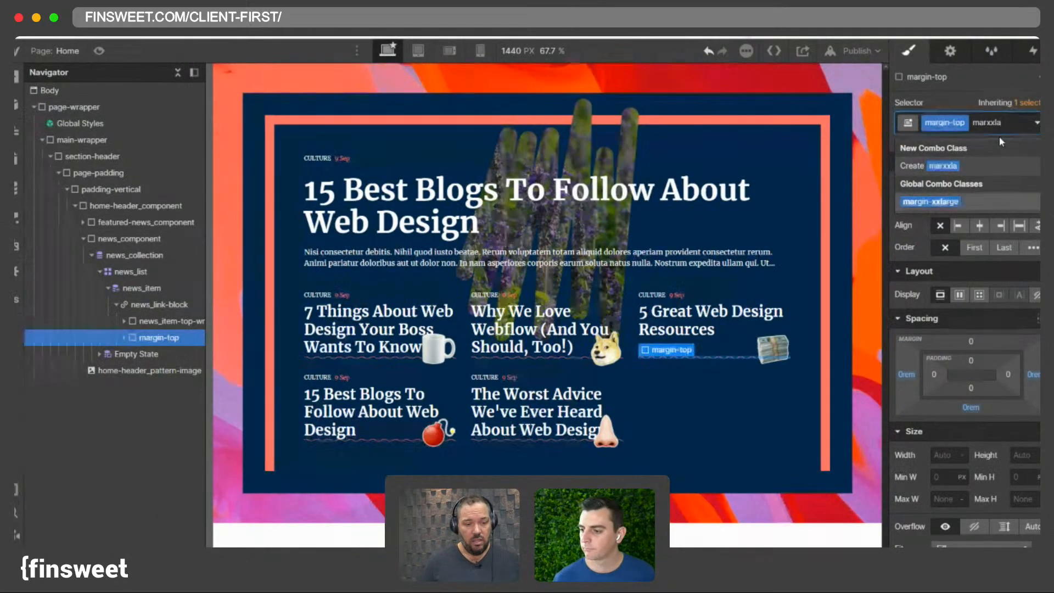
- Examine the news item's tag wrapper, link block and top wrapper in the canvas and navigator
left_click(520, 161)
scroll(461, 307, "down", 1)
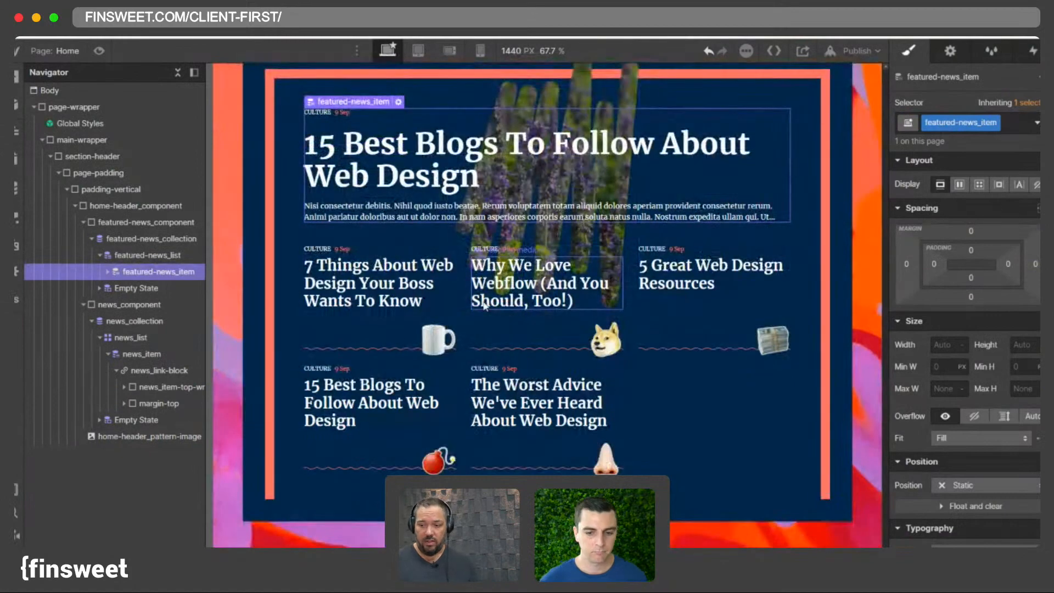
left_click(457, 302)
scroll(458, 302, "up", 1)
scroll(417, 215, "down", 1)
scroll(417, 216, "up", 1)
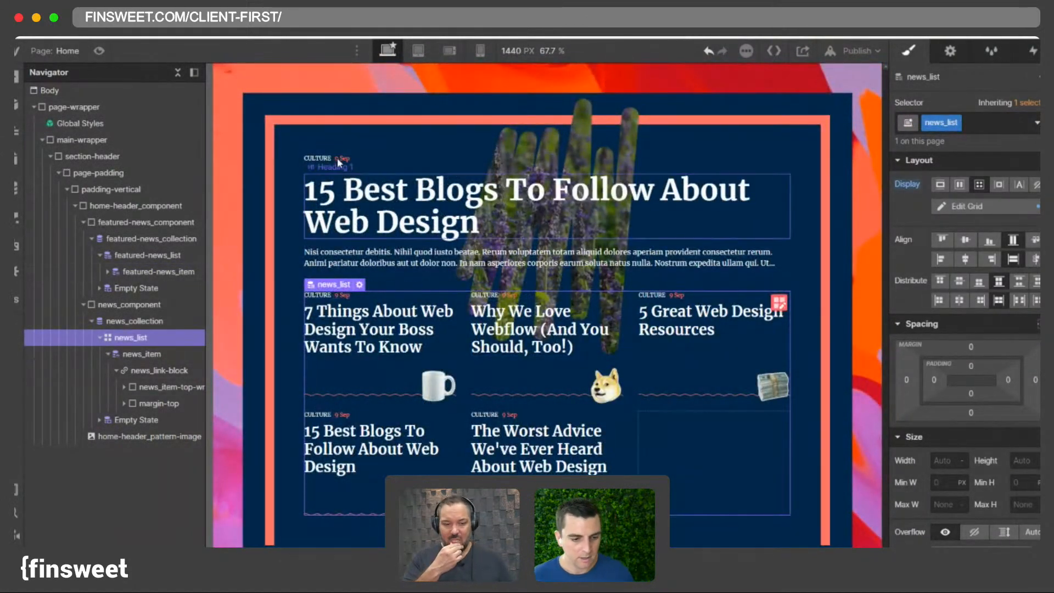
left_click(361, 157)
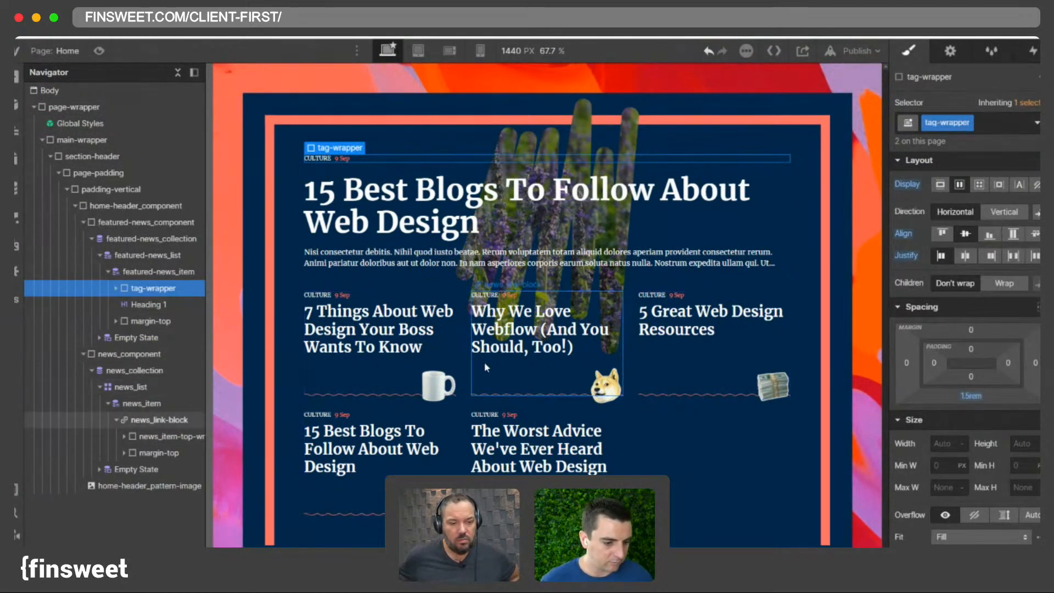
left_click(581, 368)
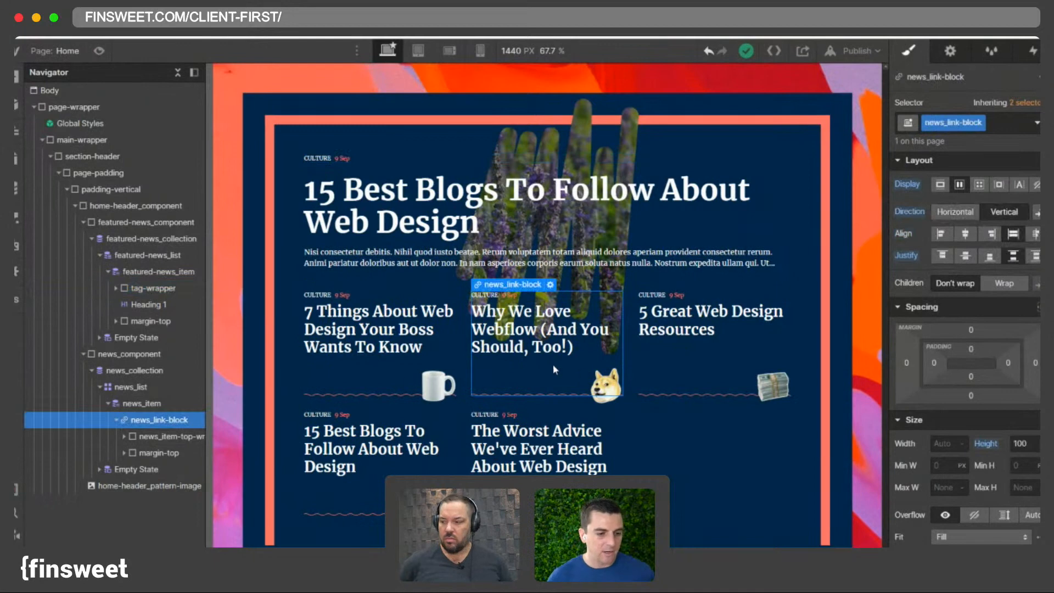
left_click(123, 437)
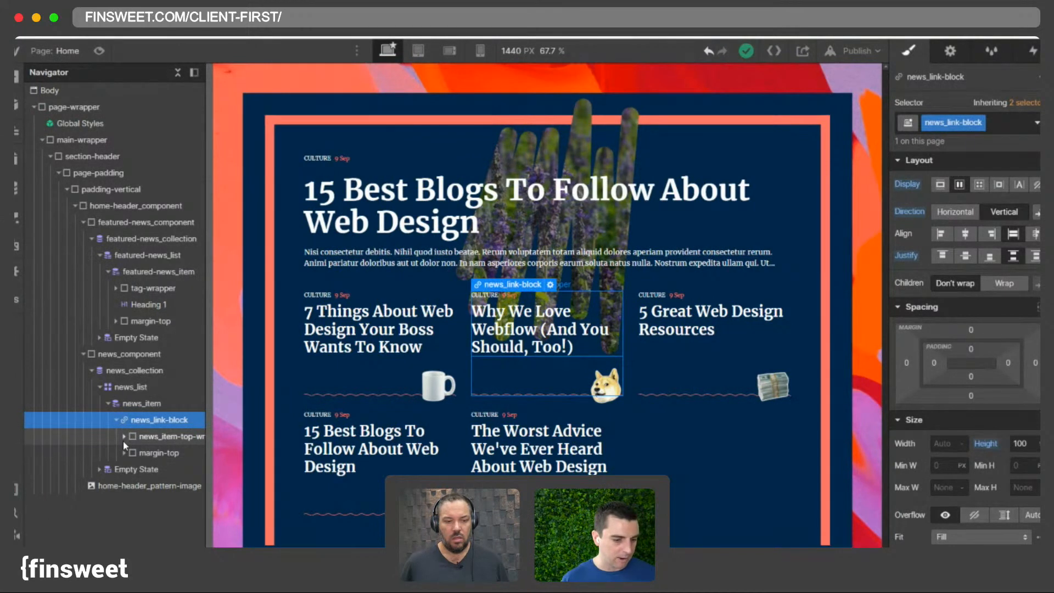
left_click(123, 437)
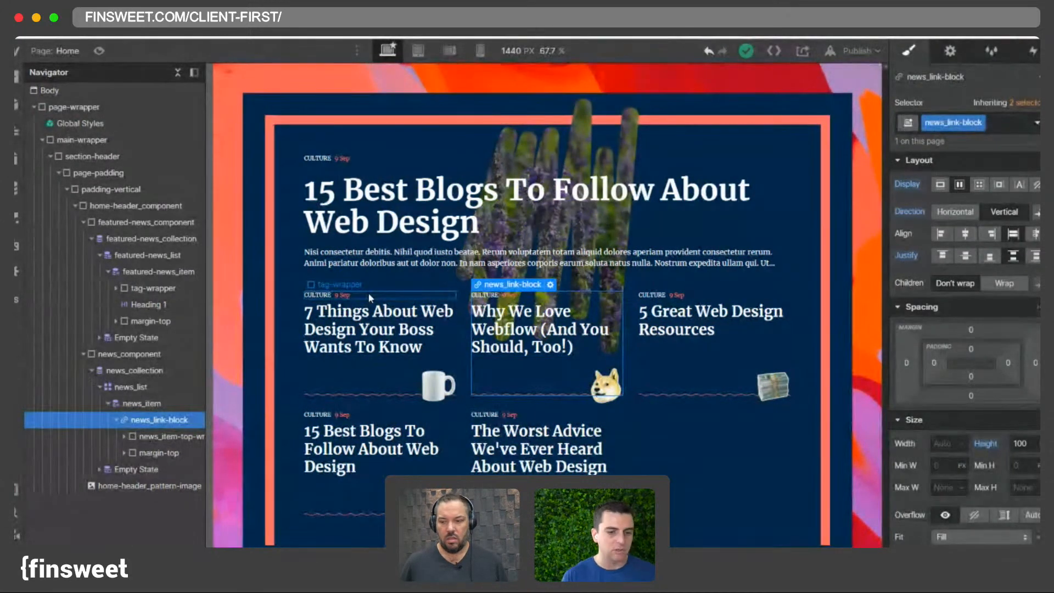
- Inspect the reference template's tag wrappers and their category and date texts in the featured and news lists
left_click(411, 289)
left_click(374, 158)
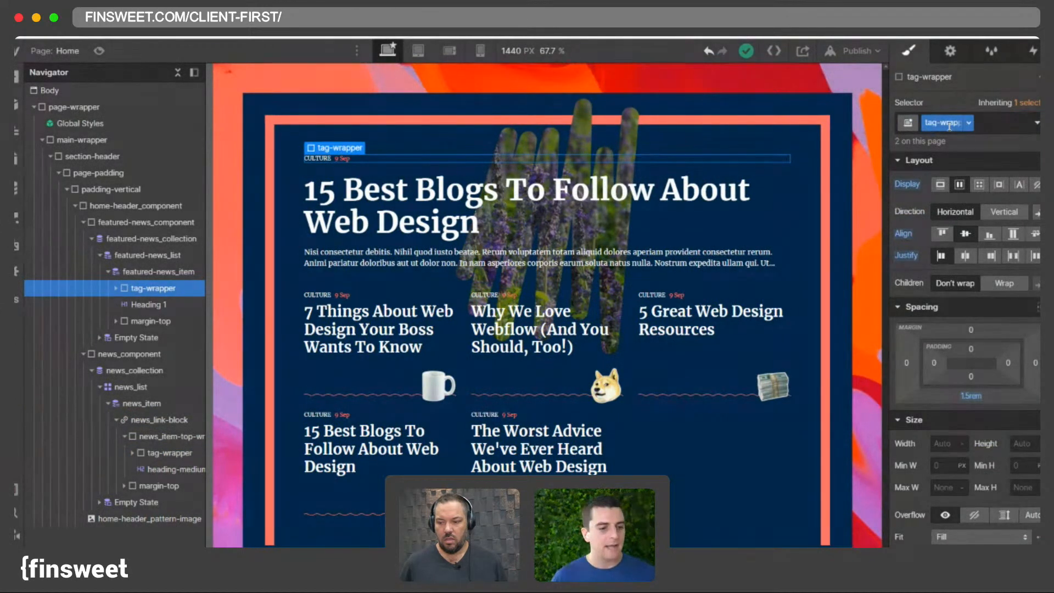
left_click(387, 294)
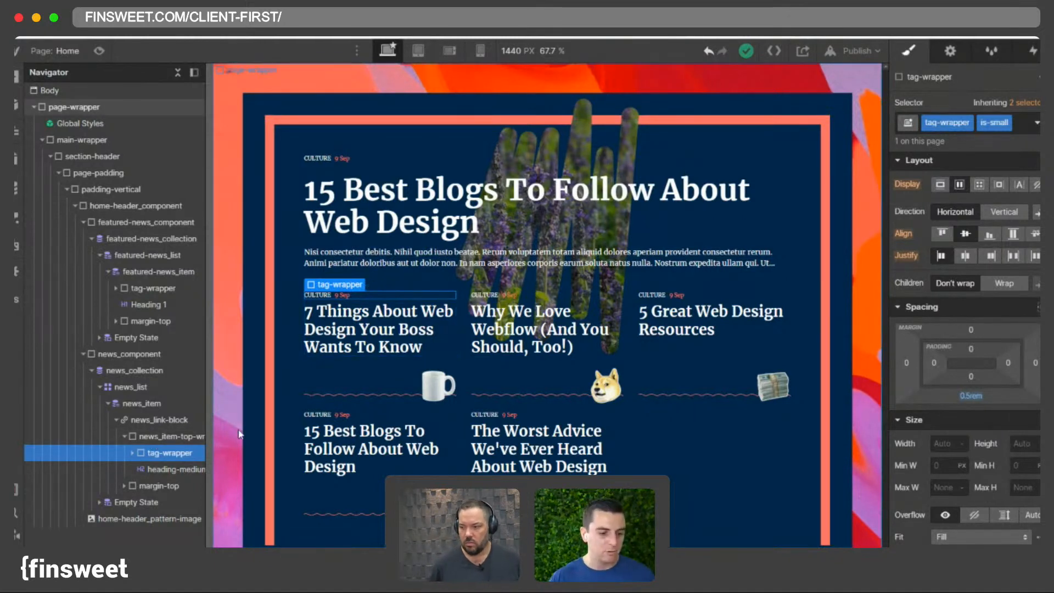
left_click(133, 453)
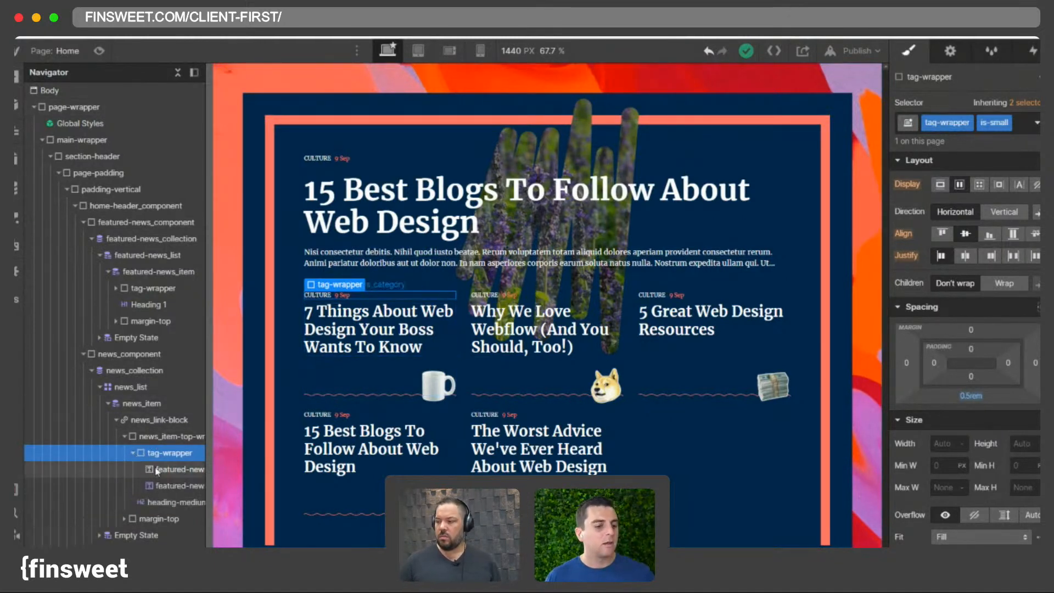
left_click_drag(205, 474, 220, 473)
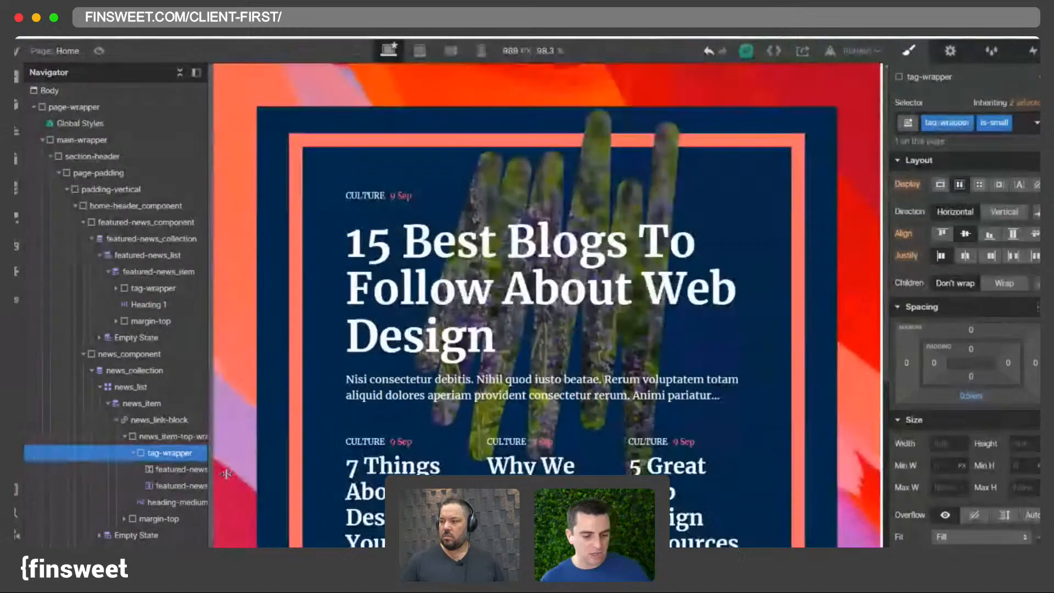
left_click(365, 196)
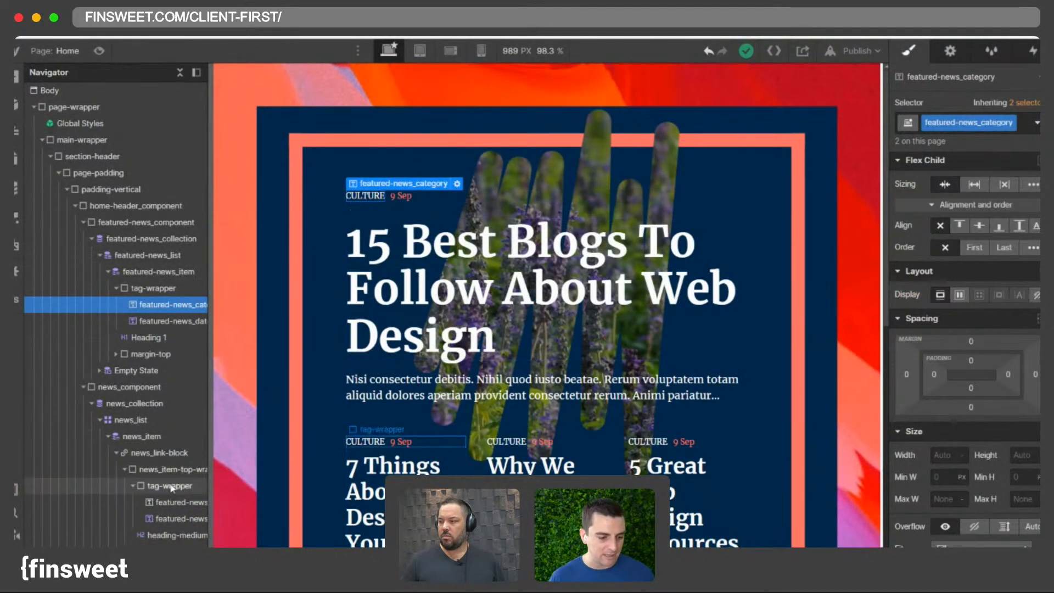
left_click(172, 486)
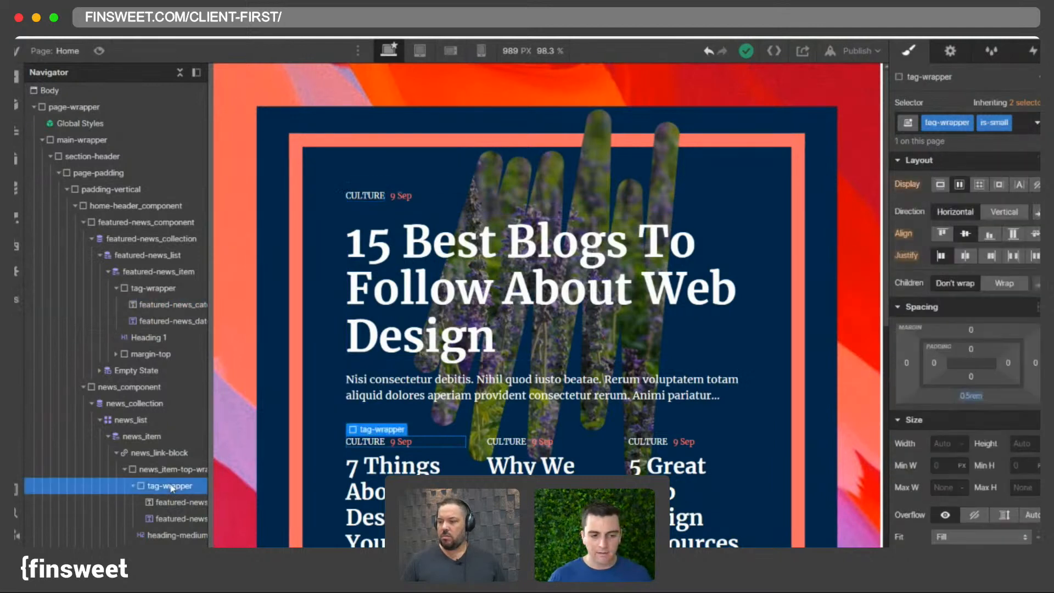
left_click(159, 289)
left_click(162, 307)
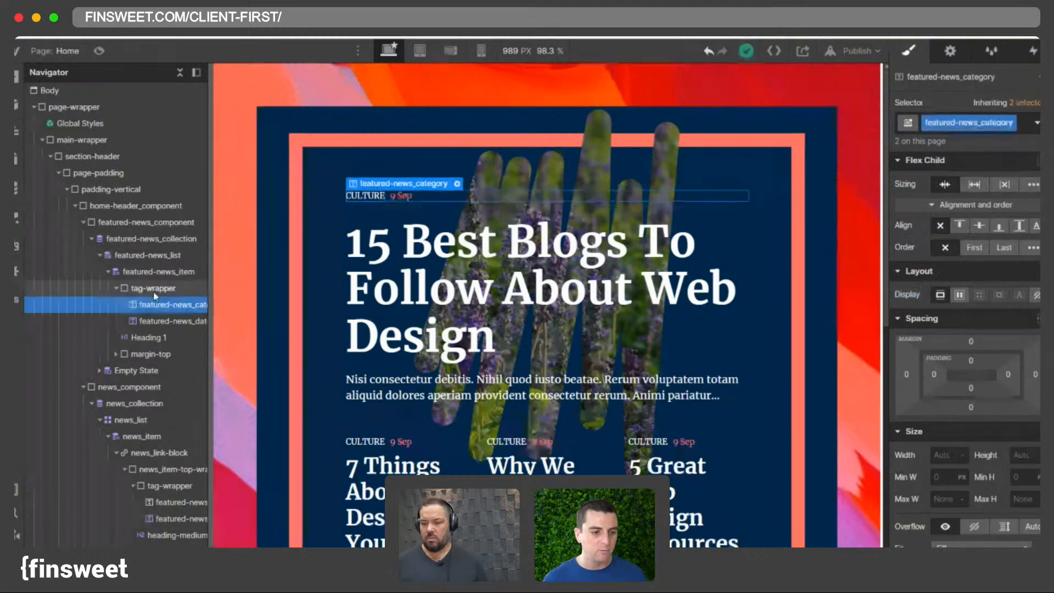
left_click(154, 292)
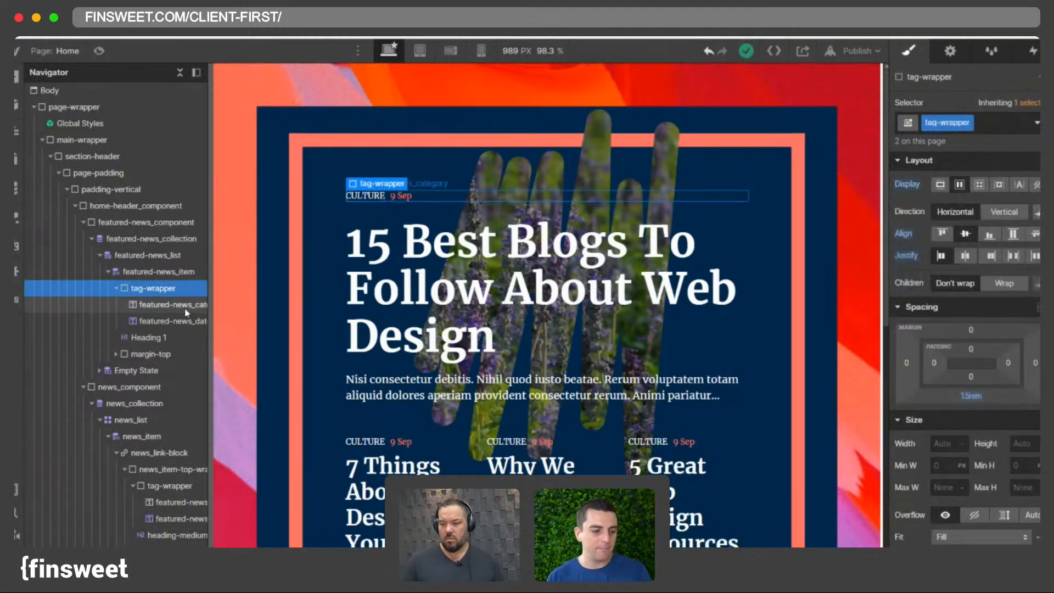
- Rename the featured category text's class to news-category
left_click(156, 306)
double_click(1012, 125)
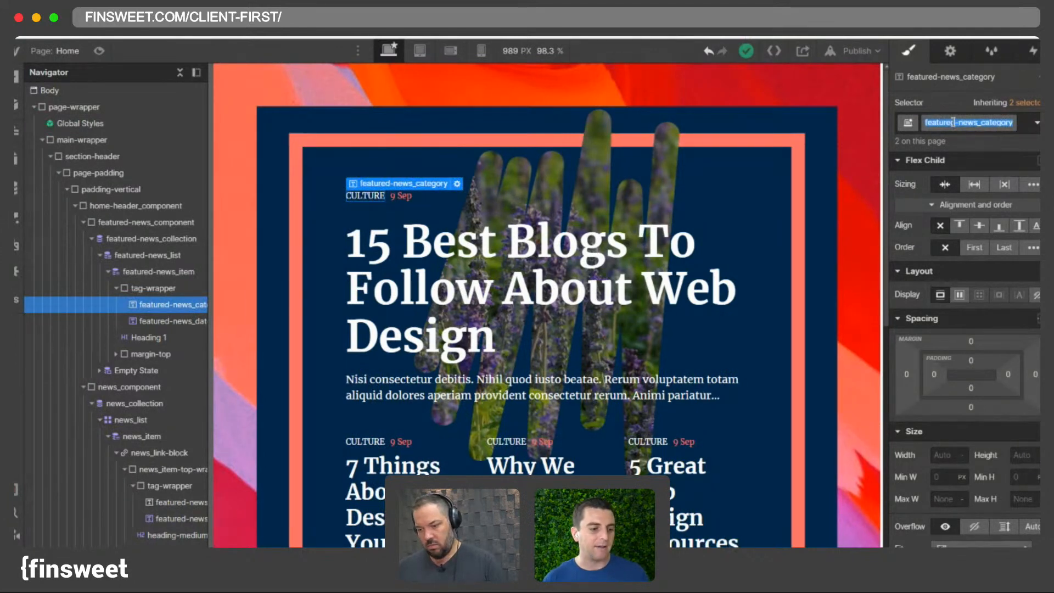
type("news-c")
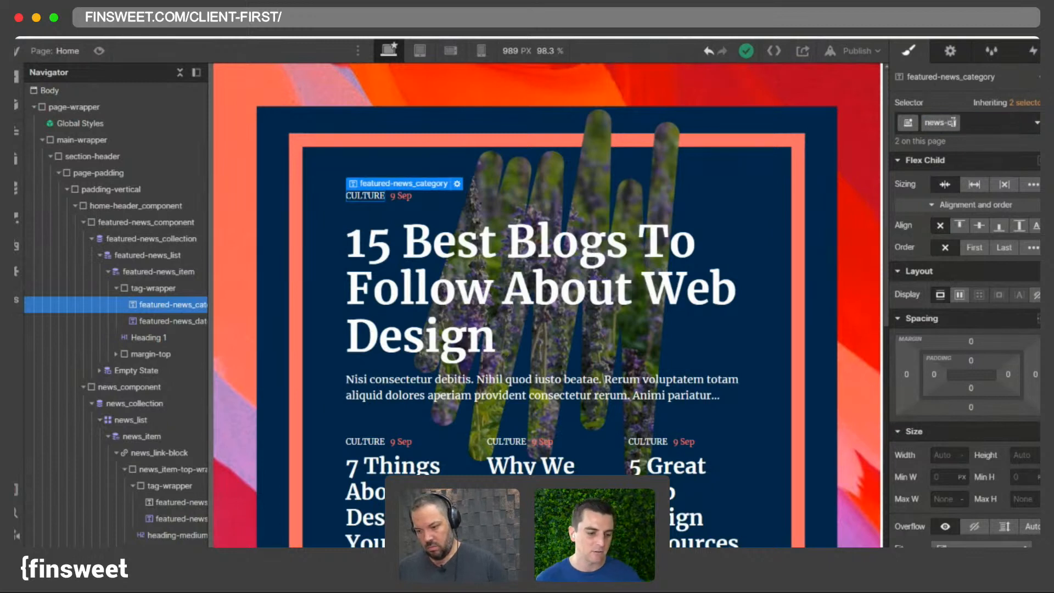
type("ategory")
key("Return")
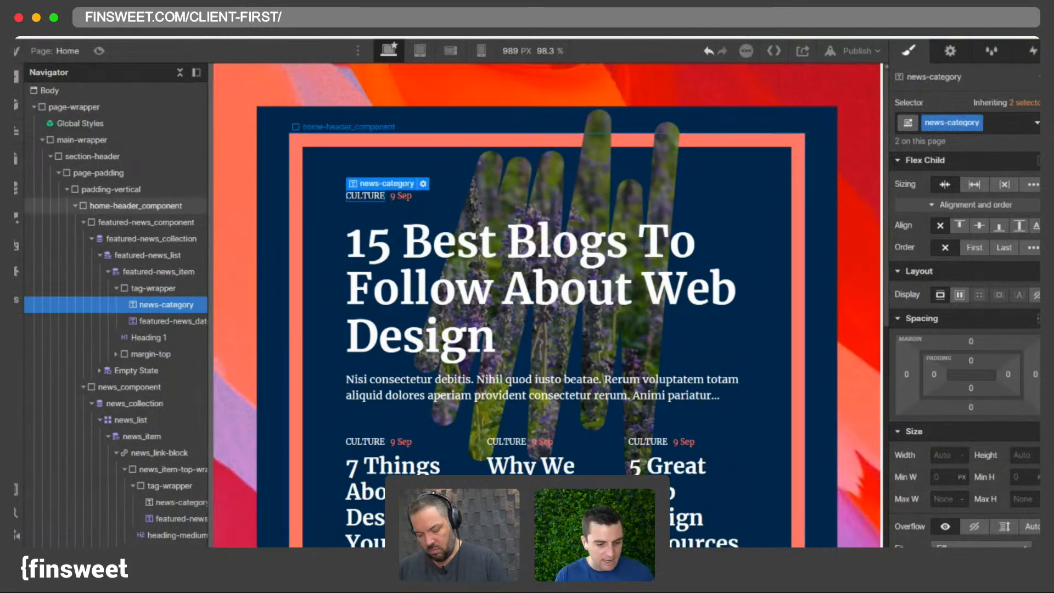
- Rename the featured item's tag wrapper class to category-wrapper
left_click(149, 290)
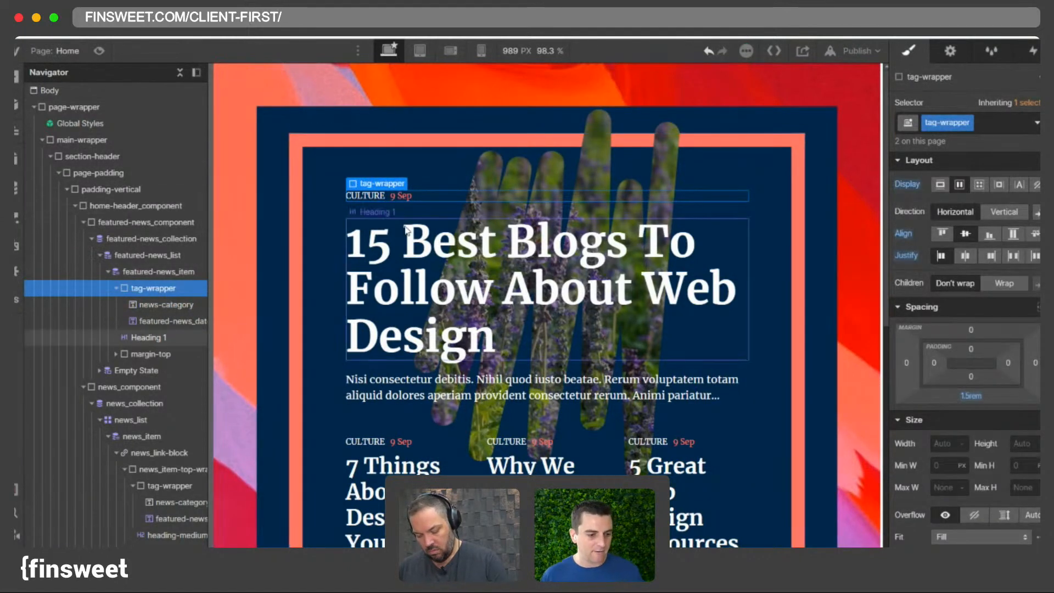
double_click(929, 125)
key("Left")
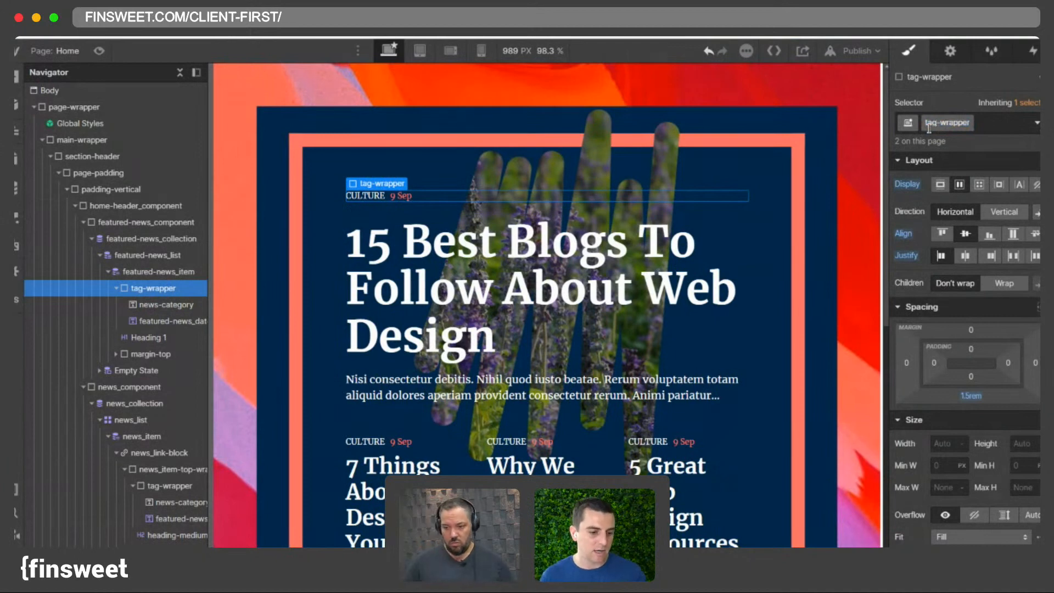
key("BackSpace")
key("BackSpace")
key("BackSpace")
type("cate")
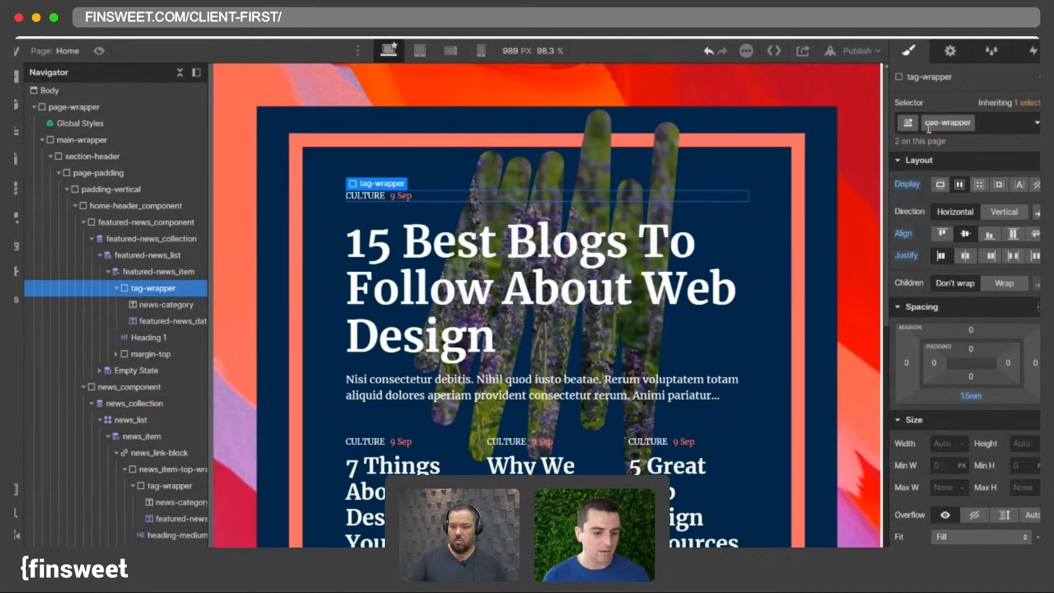
type("gory")
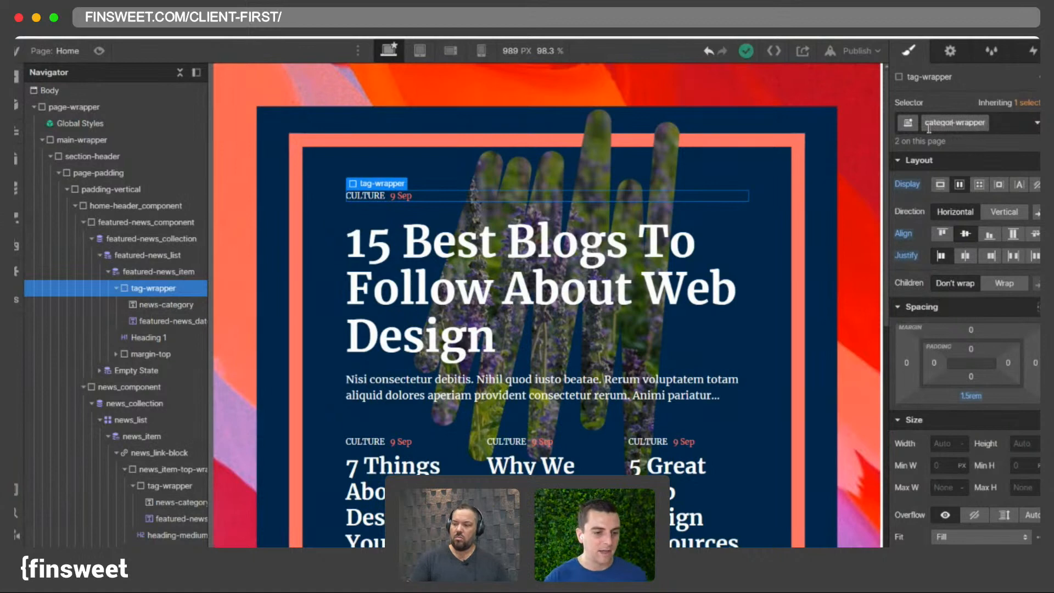
key("Return")
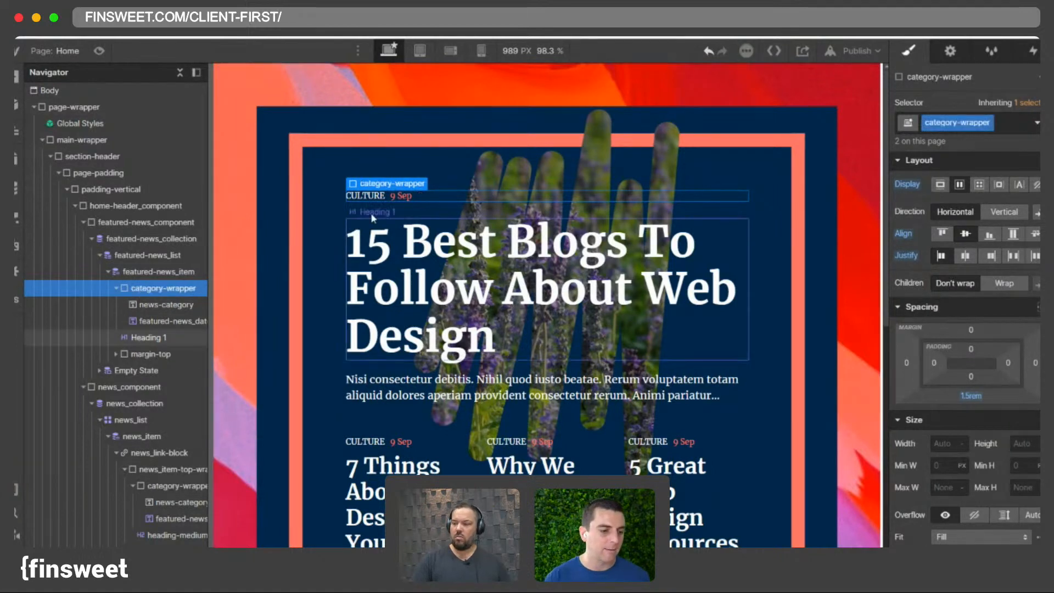
- Rename the featured item's category wrapper class to tag_component
left_click(393, 198)
left_click(370, 196)
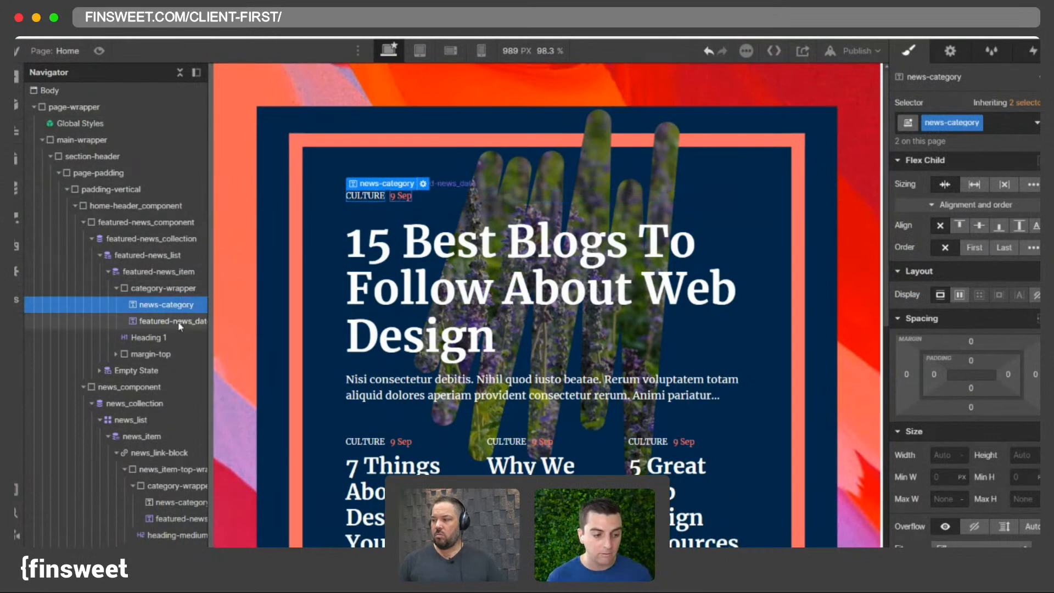
left_click(169, 289)
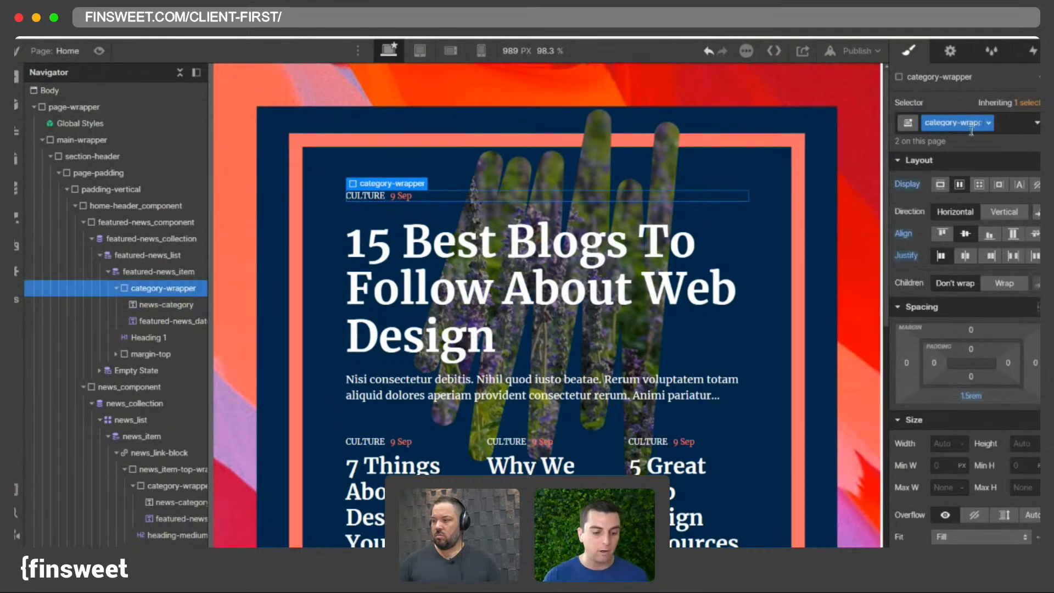
left_click(952, 124)
key("BackSpace")
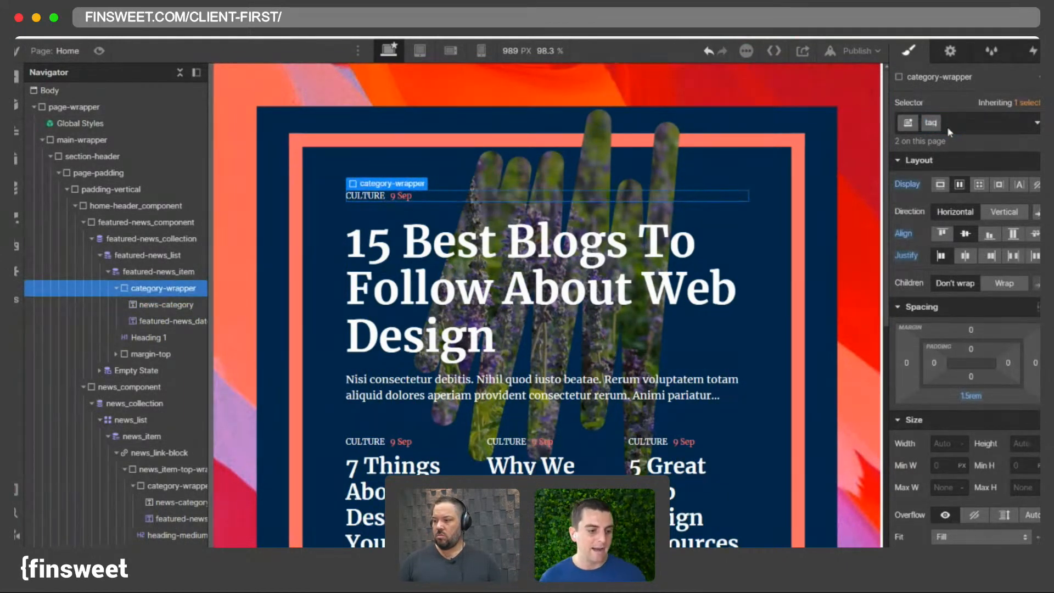
type("tag_compd")
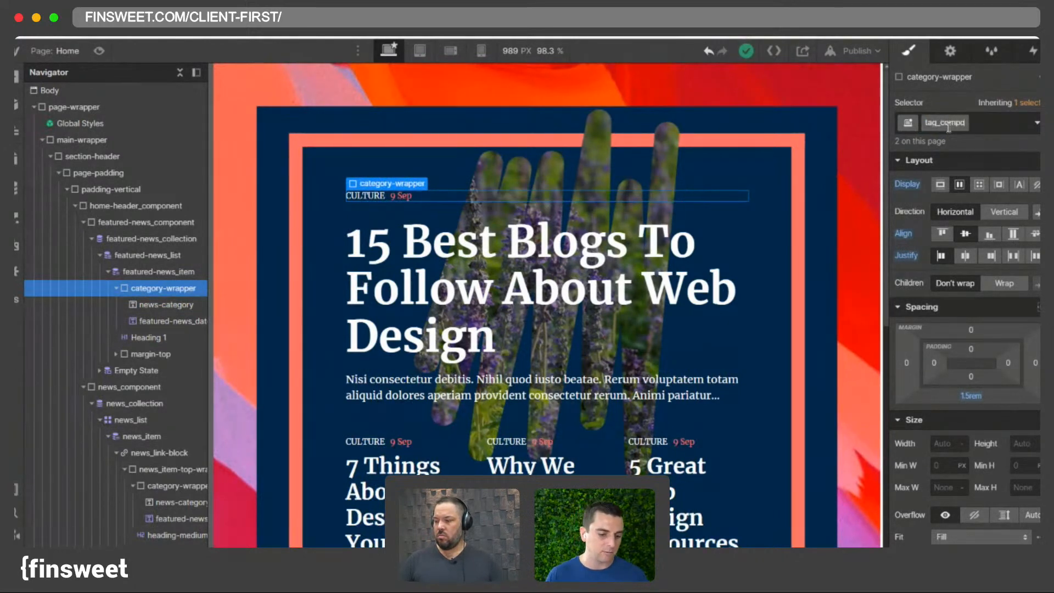
key("Return")
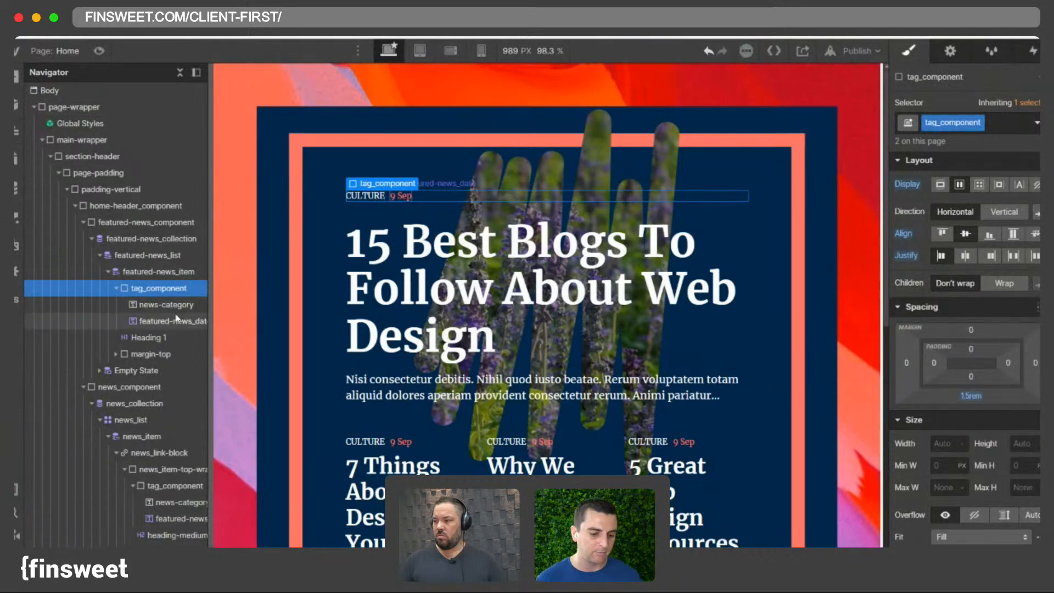
- Rename the news-category text's class to tag_item
left_click(176, 320)
left_click(166, 304)
left_click(971, 126)
type("tag")
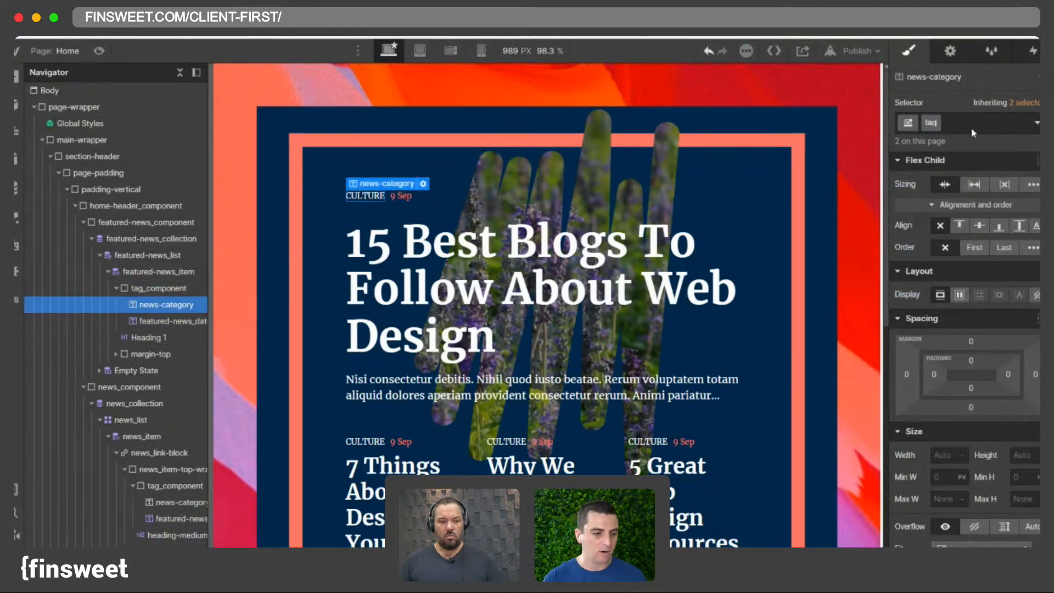
type("_item")
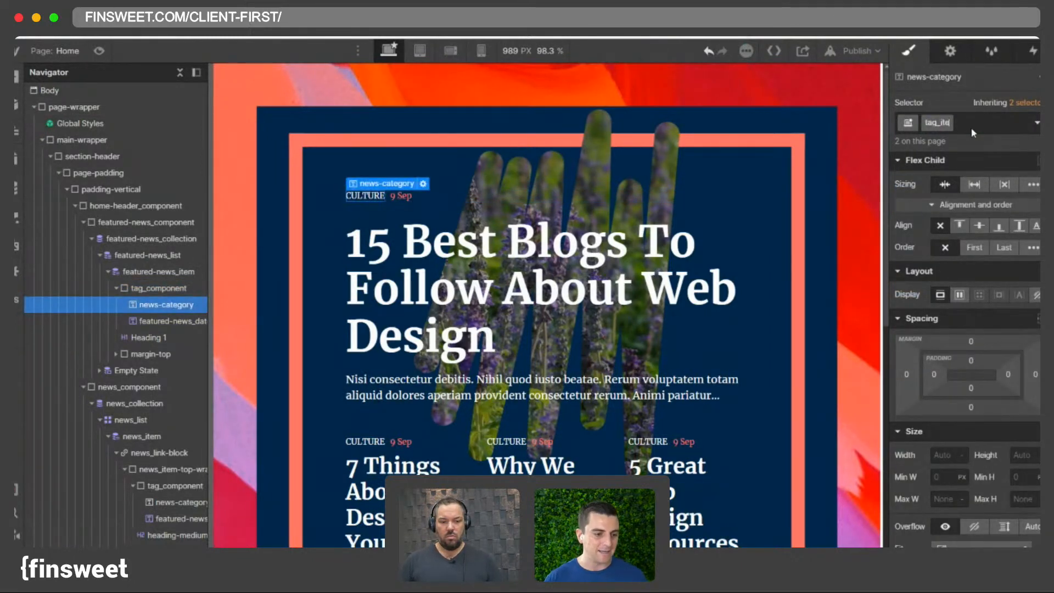
key("Return")
- Rename the featured date text's class to tag_date
left_click(156, 325)
double_click(935, 123)
type("tag")
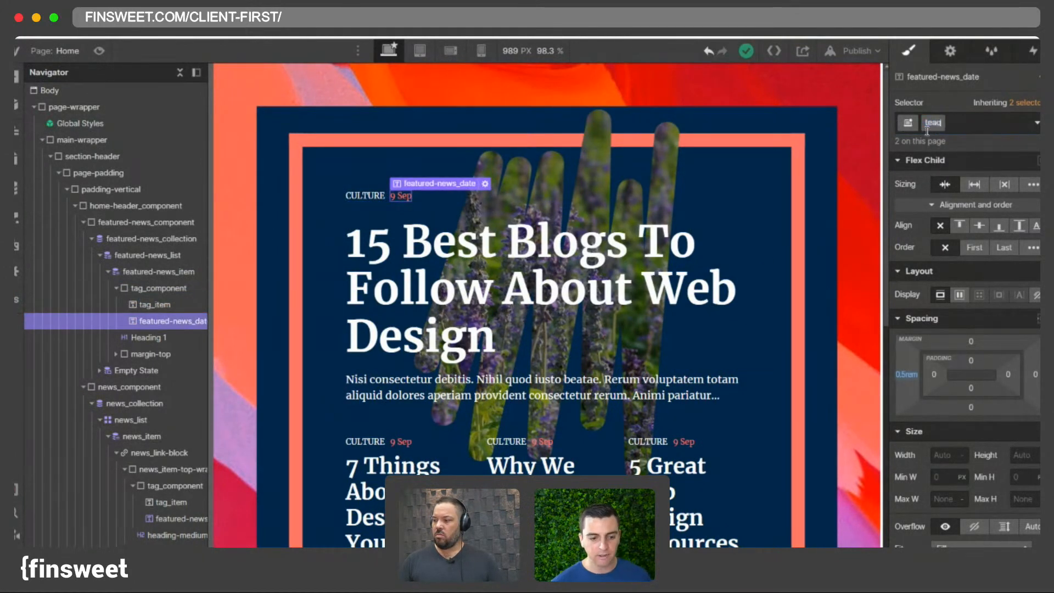
type("_")
key("BackSpace")
key("BackSpace")
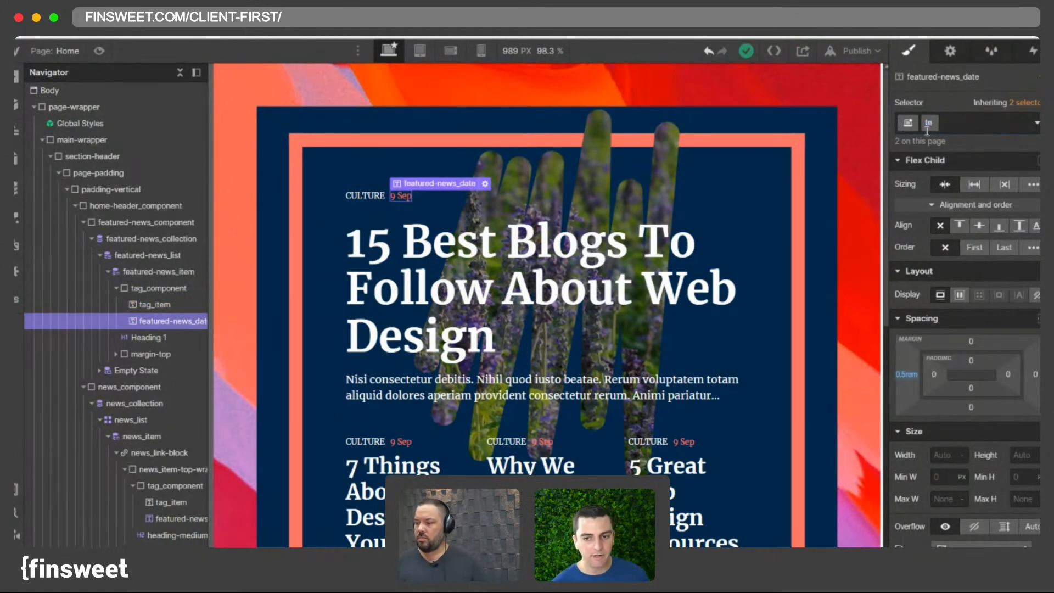
type("g-")
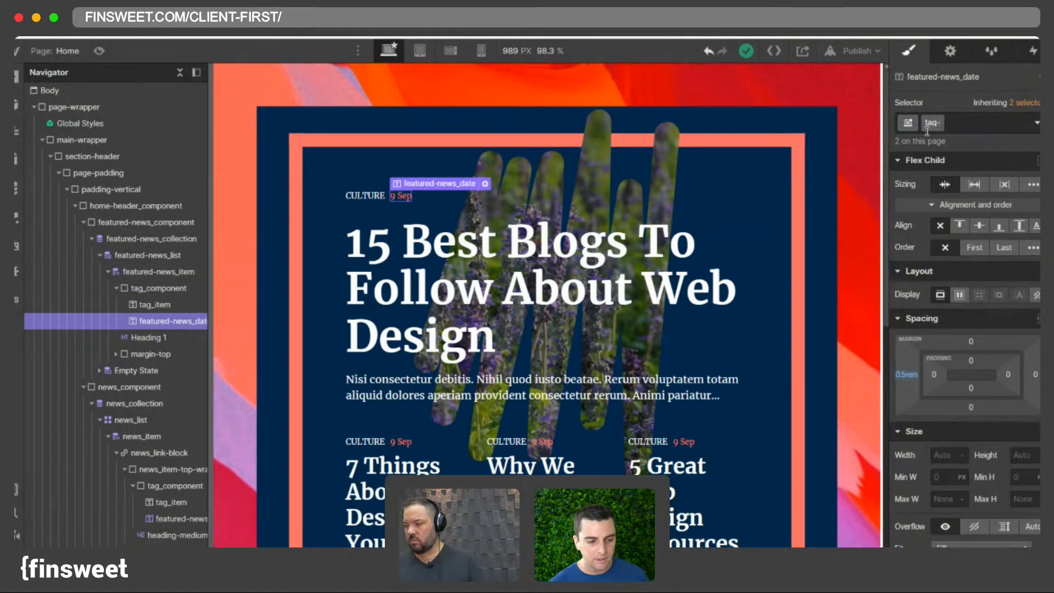
type("_f")
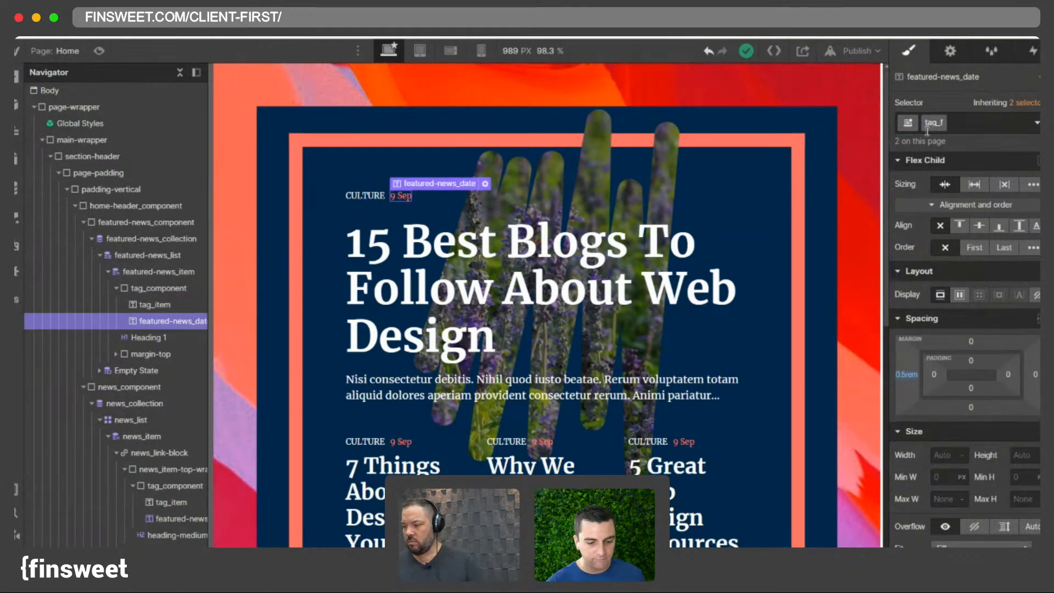
key("BackSpace")
type("da")
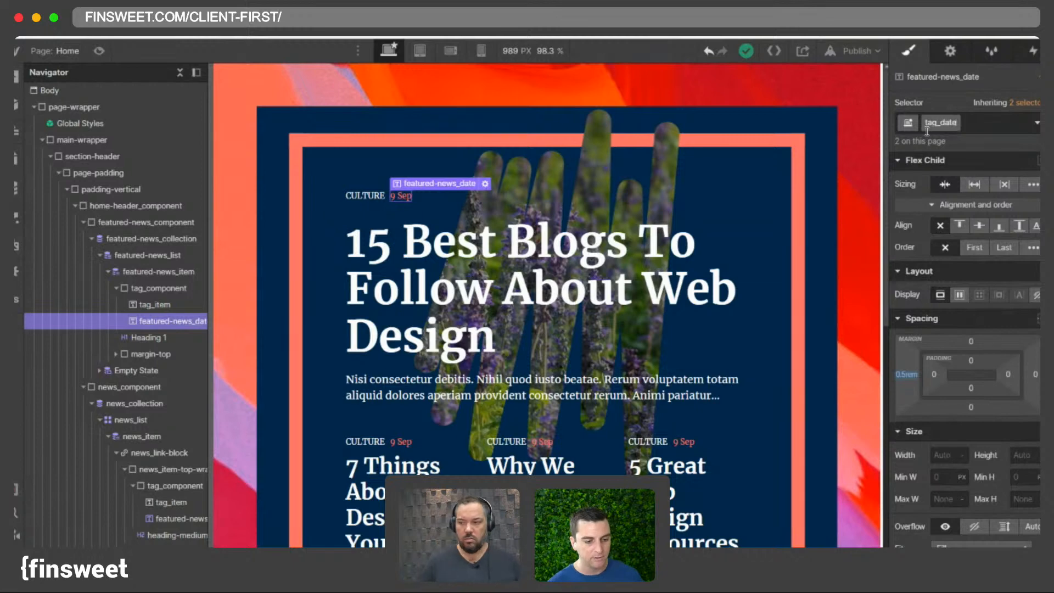
type("te")
key("Return")
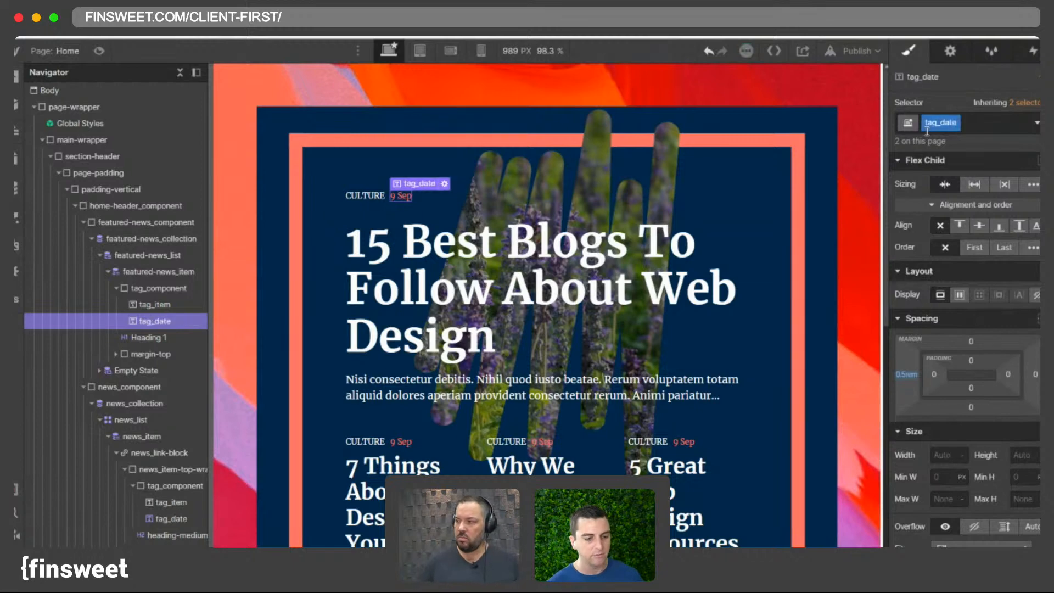
- Examine the tag_component, is-small combo class and tag_item inside the news list item
left_click(116, 288)
left_click(153, 288)
scroll(425, 300, "down", 3)
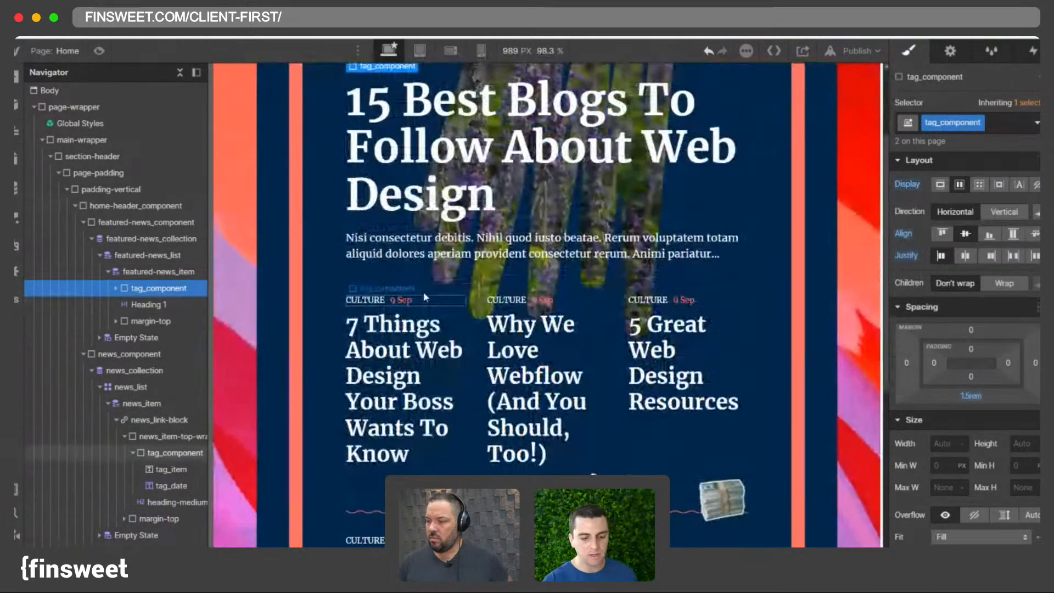
left_click(417, 302)
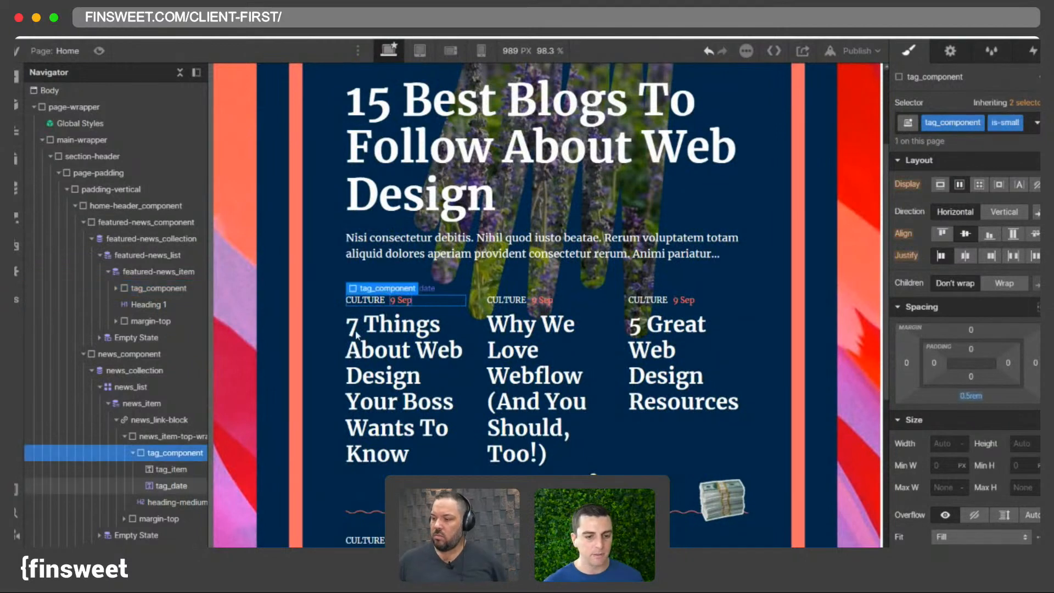
left_click(170, 469)
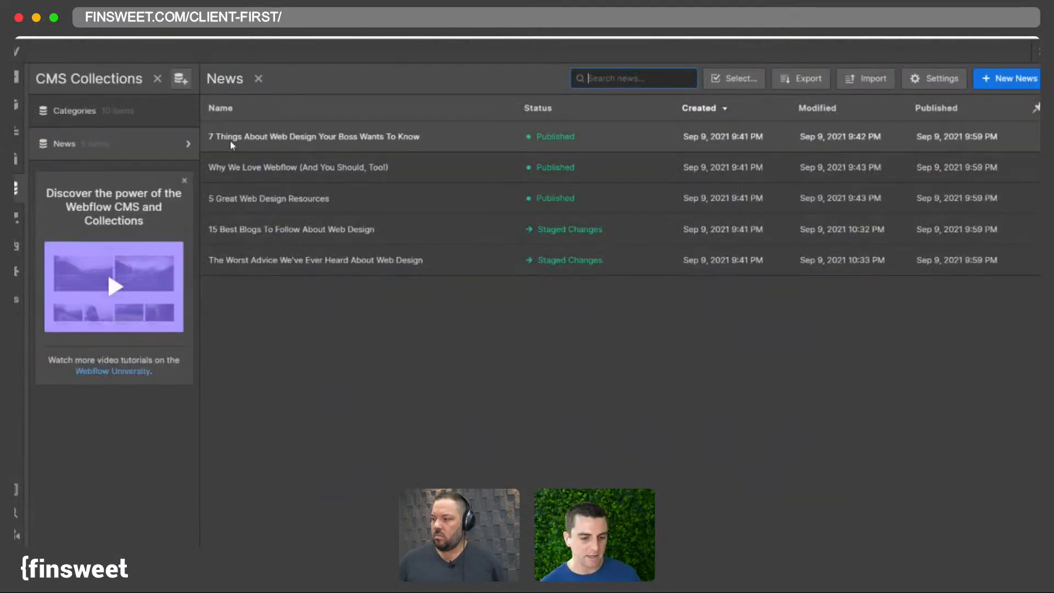
- Open the News collection item '7 Things About Web Design Your Boss Wants To Know', check its Category and save it
left_click(231, 138)
scroll(432, 466, "down", 10)
left_click(432, 485)
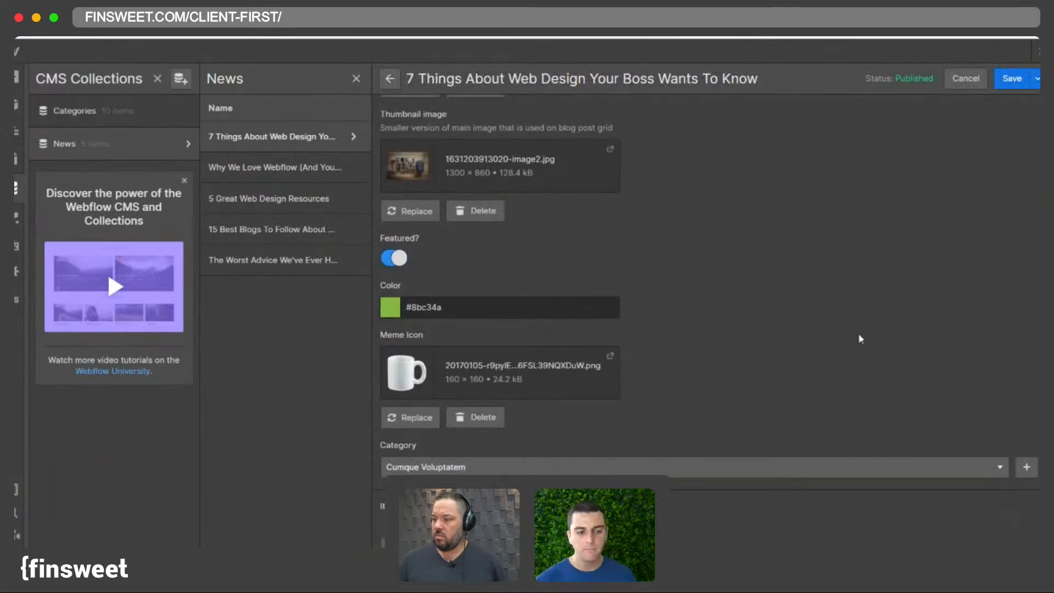
left_click(1011, 79)
- Set the 'Why We Love Webflow' news item's Category to Debitis Molestiae and save it
left_click(259, 167)
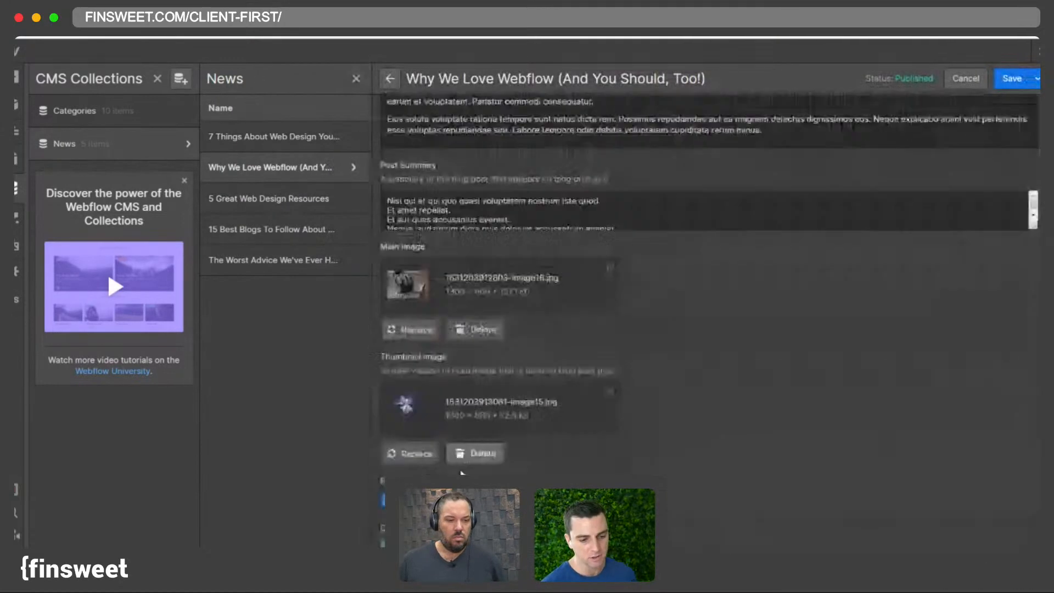
scroll(432, 329, "down", 10)
left_click(432, 466)
left_click(432, 513)
left_click(1011, 78)
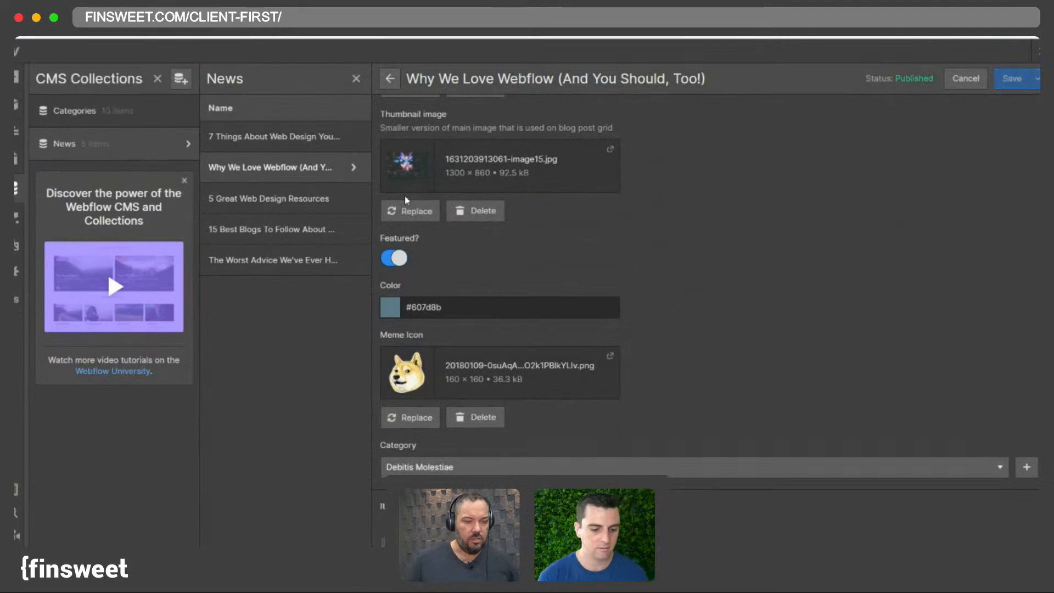
- Open the '5 Great Web Design Resources' news item, check its Category and save it
left_click(269, 199)
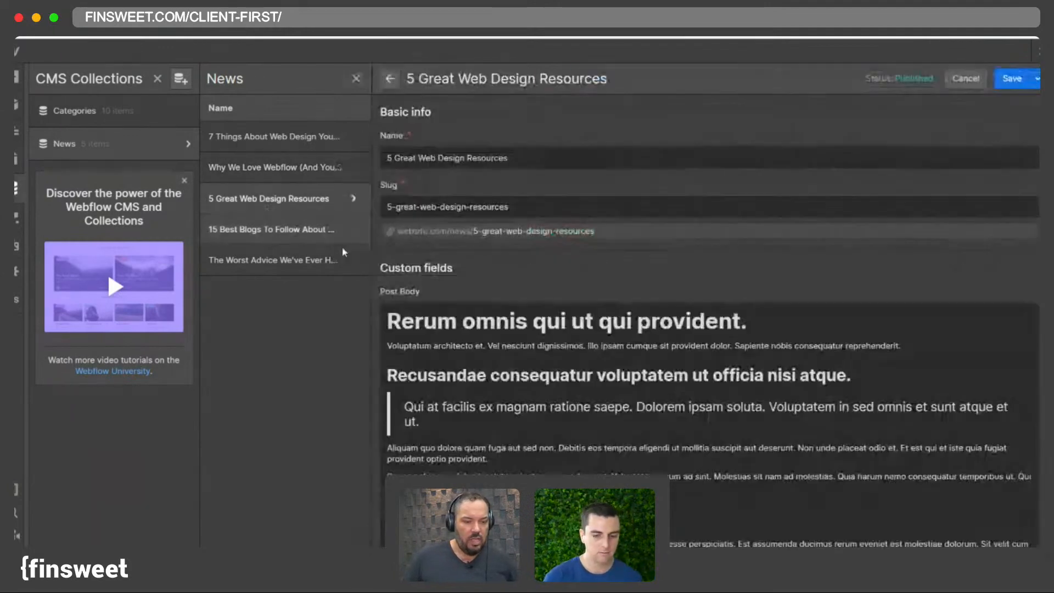
scroll(430, 384, "down", 10)
left_click(432, 469)
left_click(432, 526)
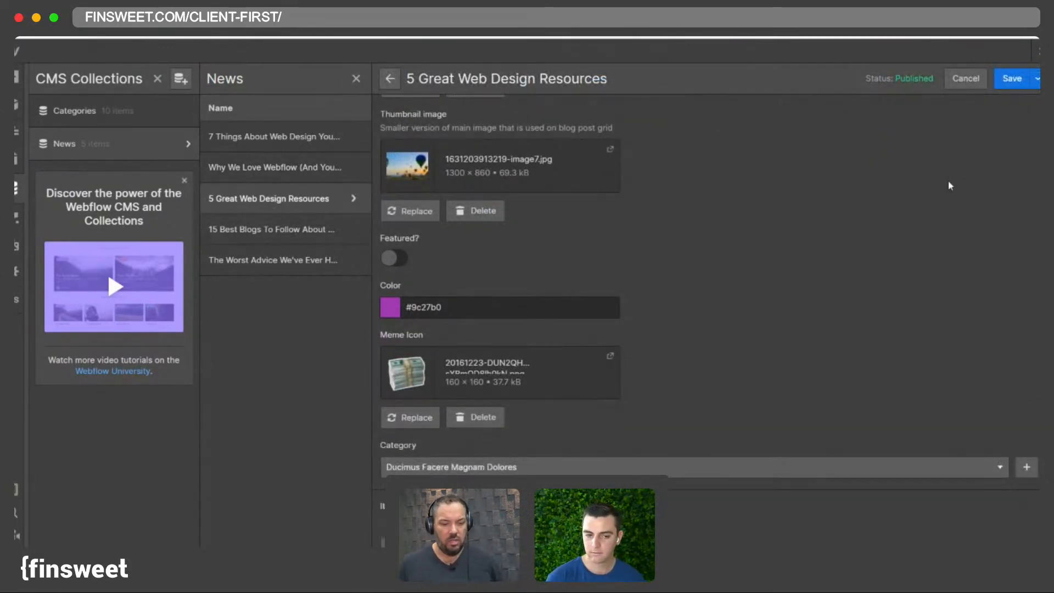
left_click(1012, 78)
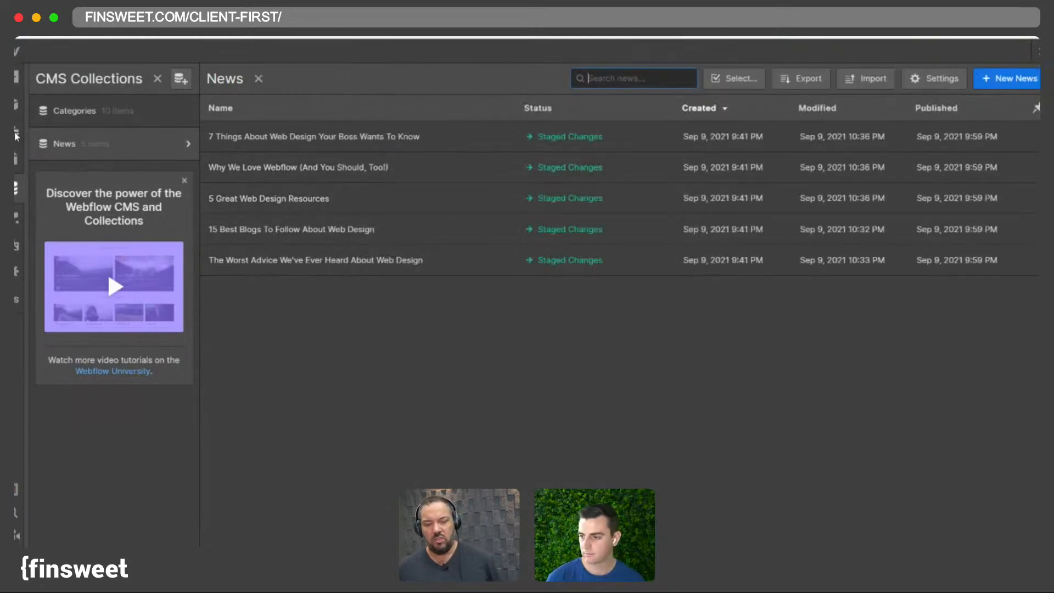
- Return to the designer and set the canvas width to 1440 px
left_click(16, 134)
left_click(16, 133)
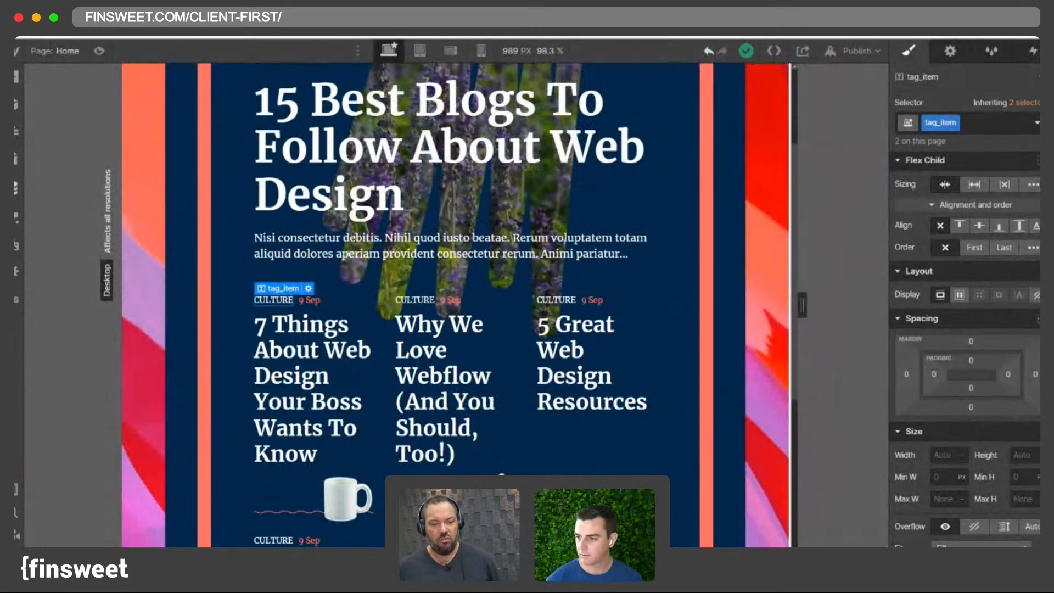
left_click(526, 50)
key("Return")
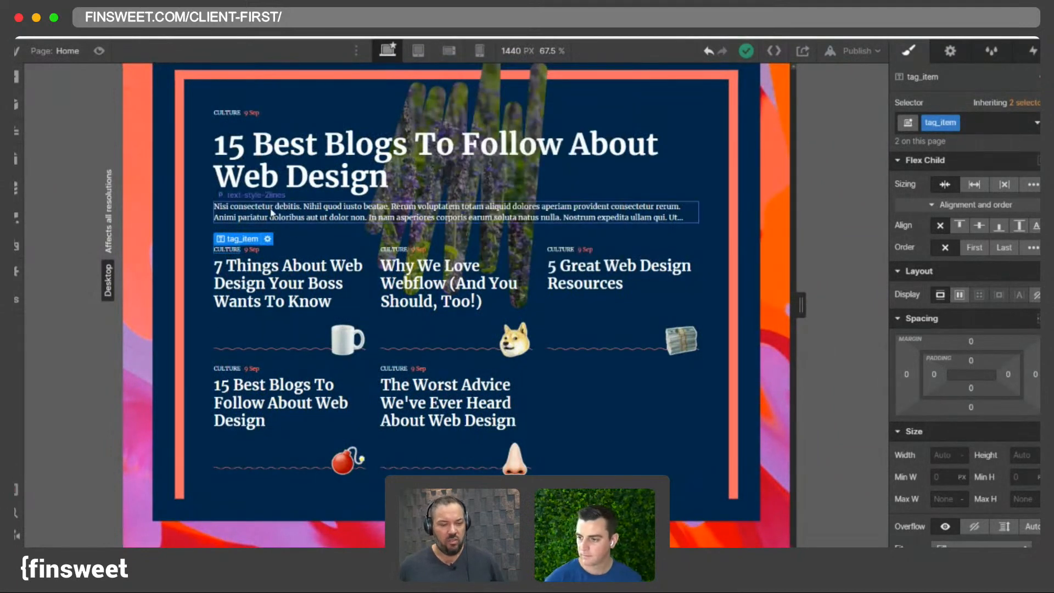
- Examine the reference Outline page's news grid layout and section spacing
left_click(16, 132)
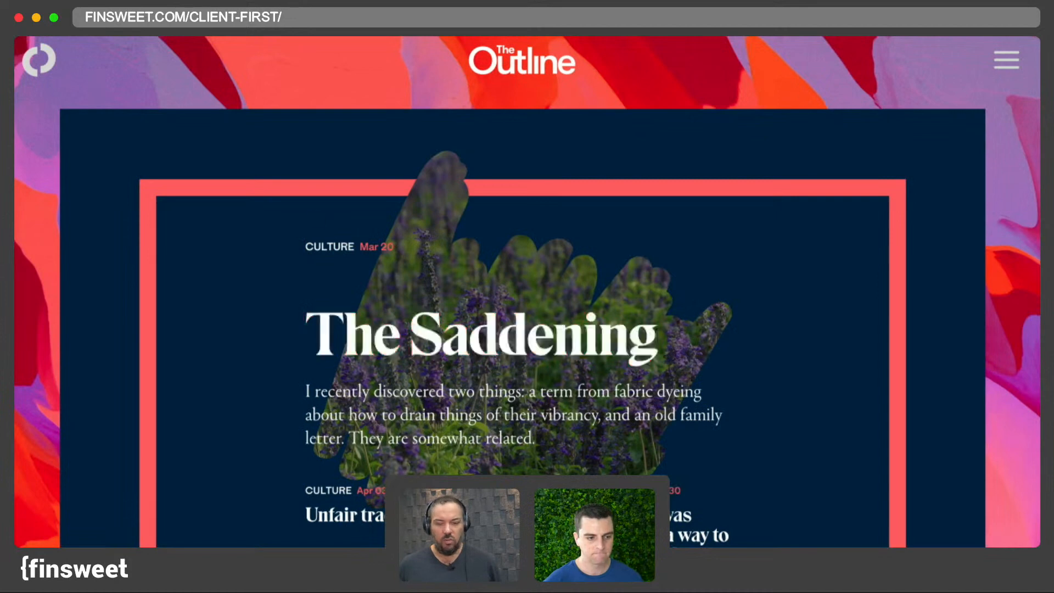
scroll(529, 251, "down", 2)
scroll(529, 251, "down", 4)
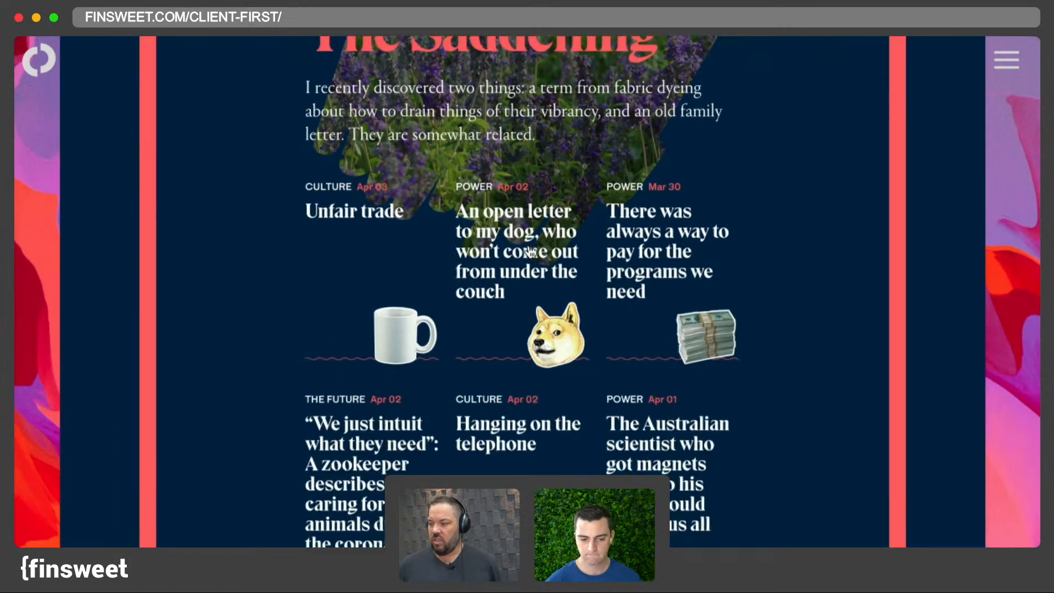
scroll(529, 250, "up", 6)
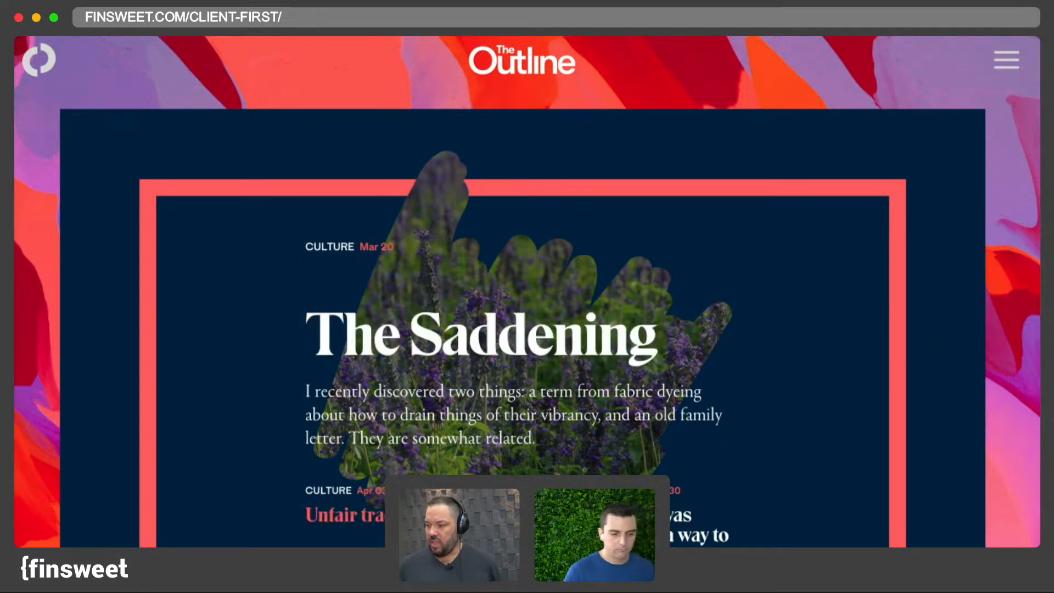
scroll(593, 406, "down", 5)
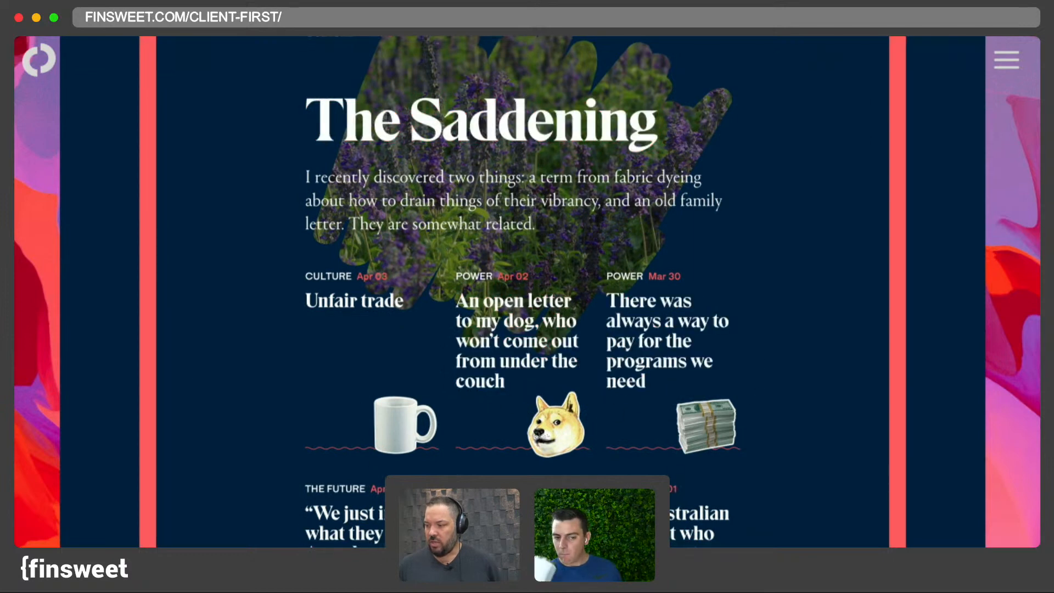
scroll(672, 436, "down", 2)
scroll(672, 436, "down", 10)
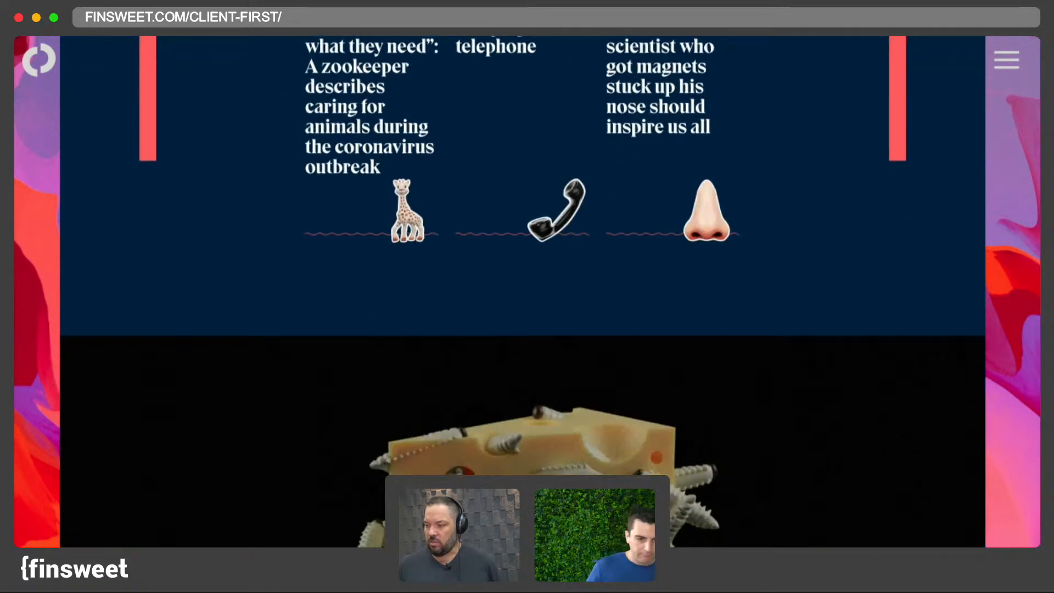
scroll(389, 335, "up", 15)
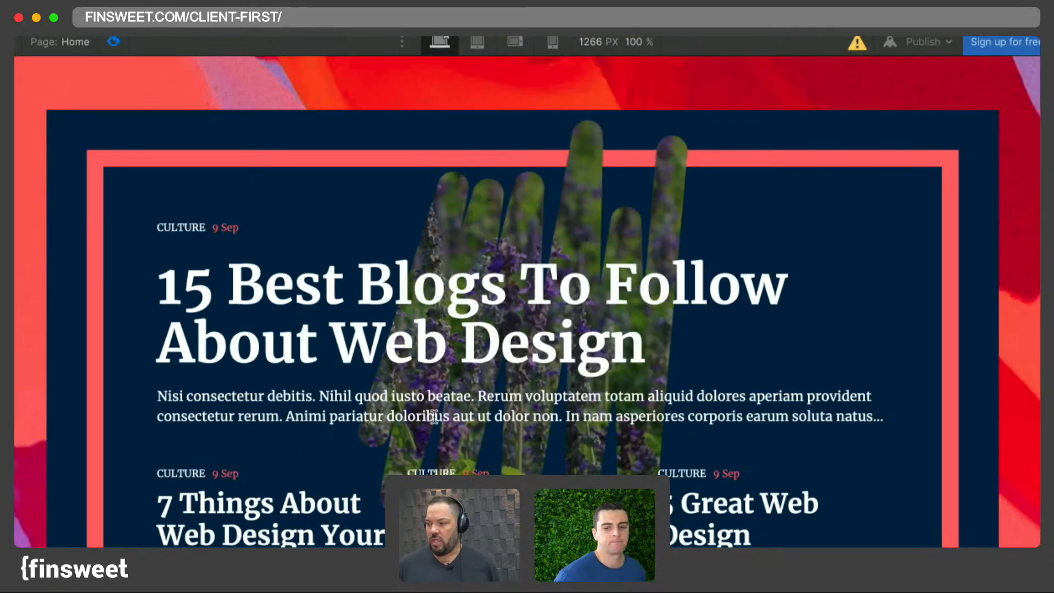
scroll(433, 415, "down", 5)
scroll(435, 422, "up", 4)
scroll(436, 421, "down", 4)
scroll(435, 423, "up", 5)
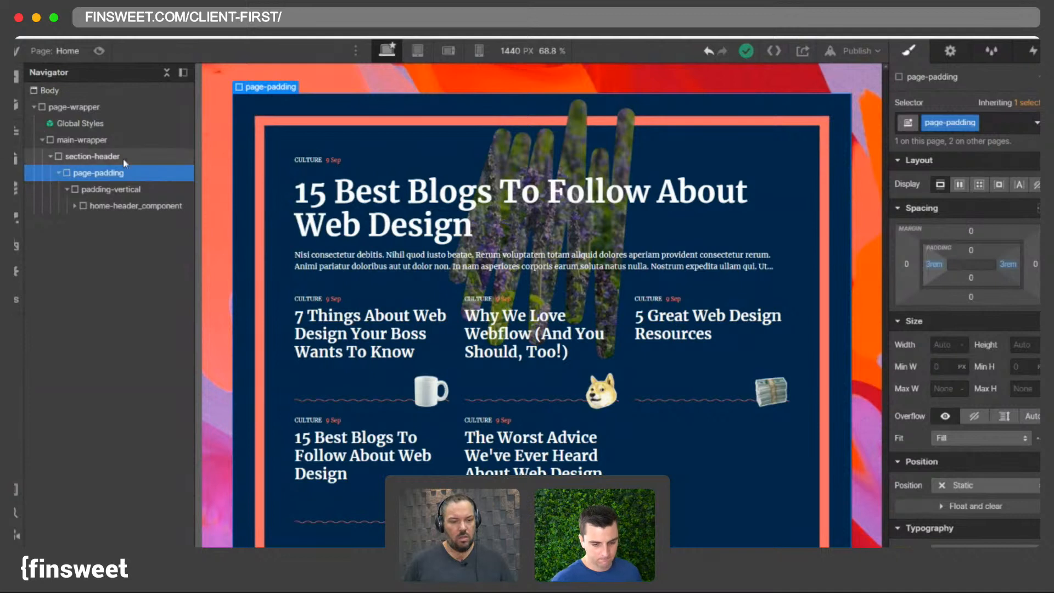
- Inspect the nesting of section-header, page-padding, padding-vertical and home-header_component
left_click(104, 206)
left_click(98, 190)
left_click(129, 207)
left_click(110, 191)
left_click(99, 172)
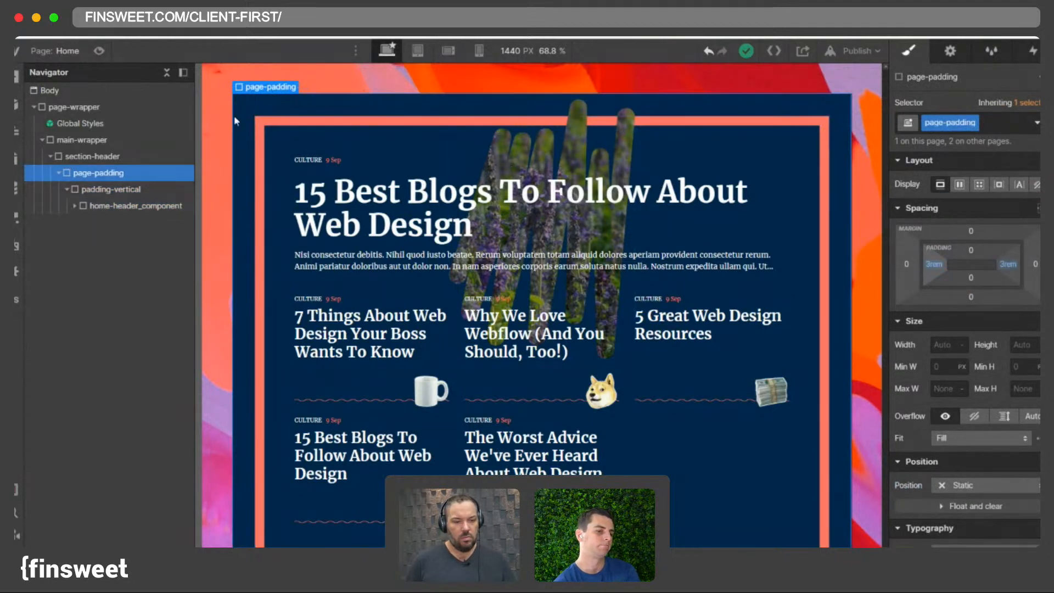
left_click(102, 189)
left_click(99, 173)
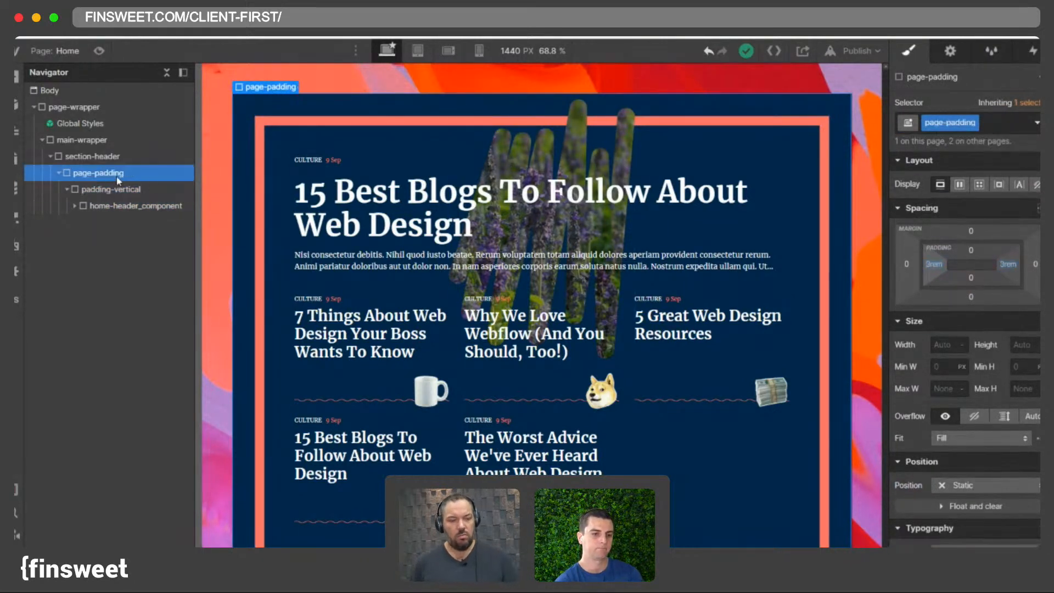
left_click(96, 159)
left_click(120, 174)
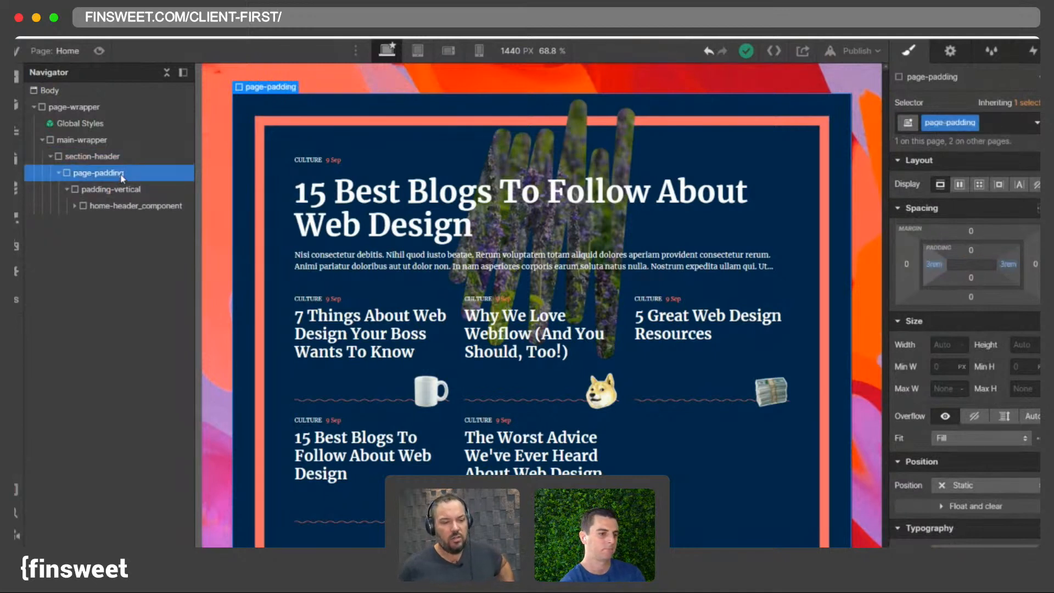
left_click(58, 173)
left_click(58, 173)
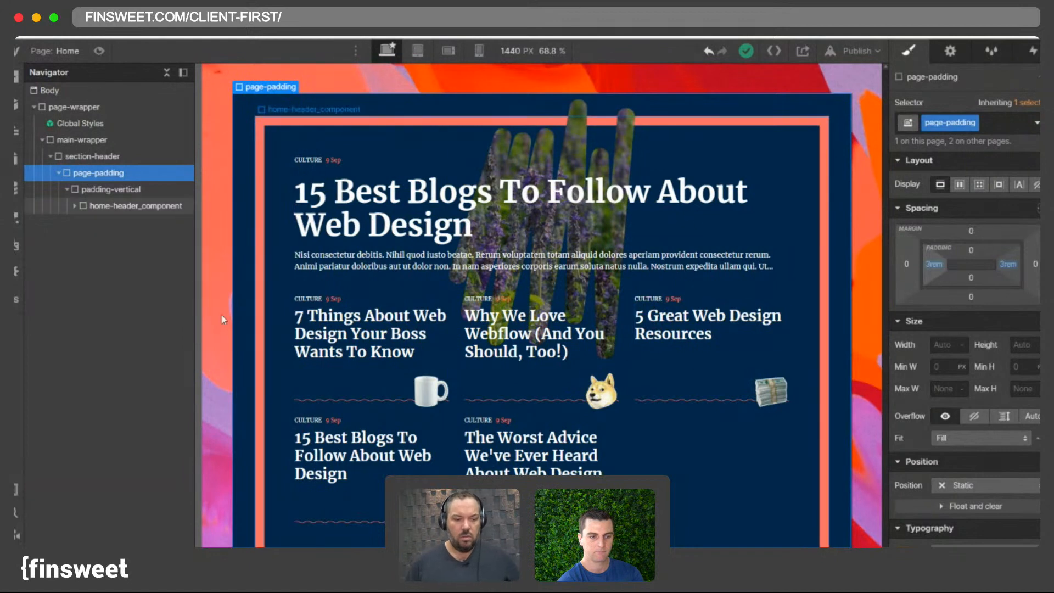
left_click(123, 189)
left_click(105, 175)
left_click(112, 193)
left_click(99, 174)
left_click(109, 191)
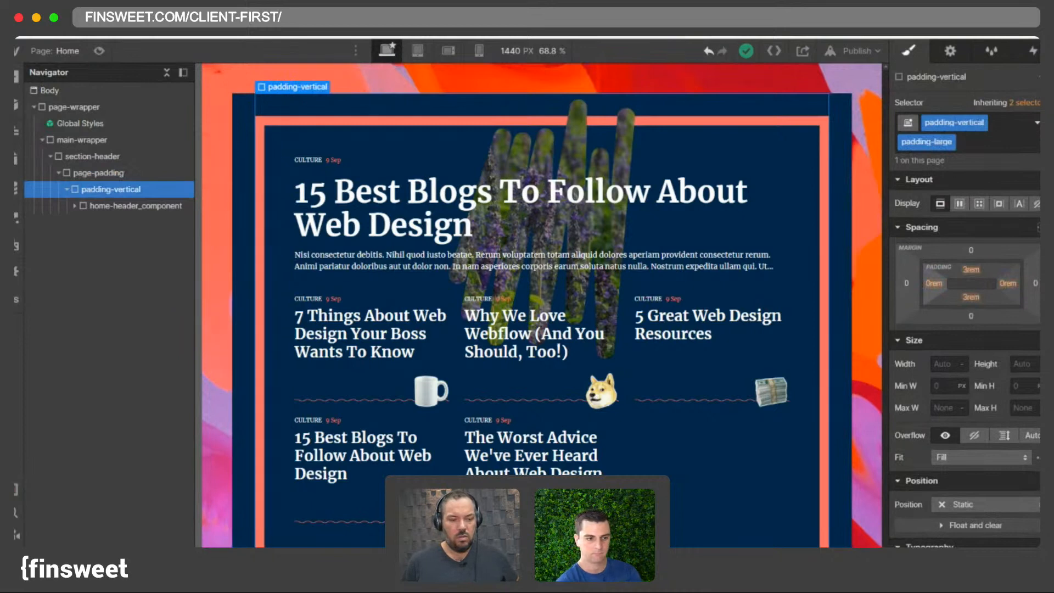
- Add a div block after the header content and give it the class section-global
left_click(90, 156)
key("super+e")
type("d")
left_click(447, 159)
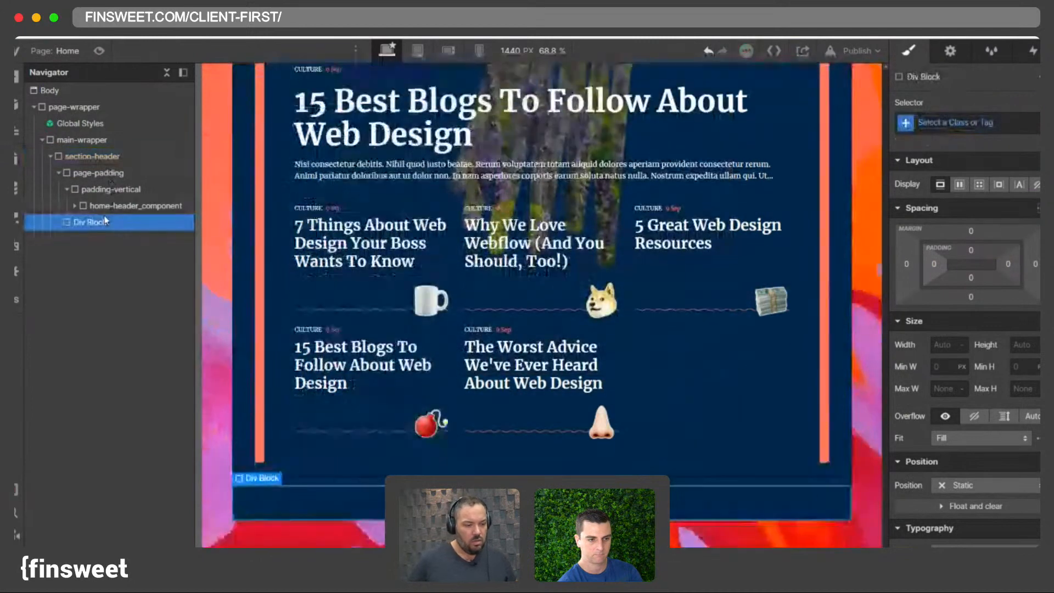
left_click(952, 125)
type("section-global")
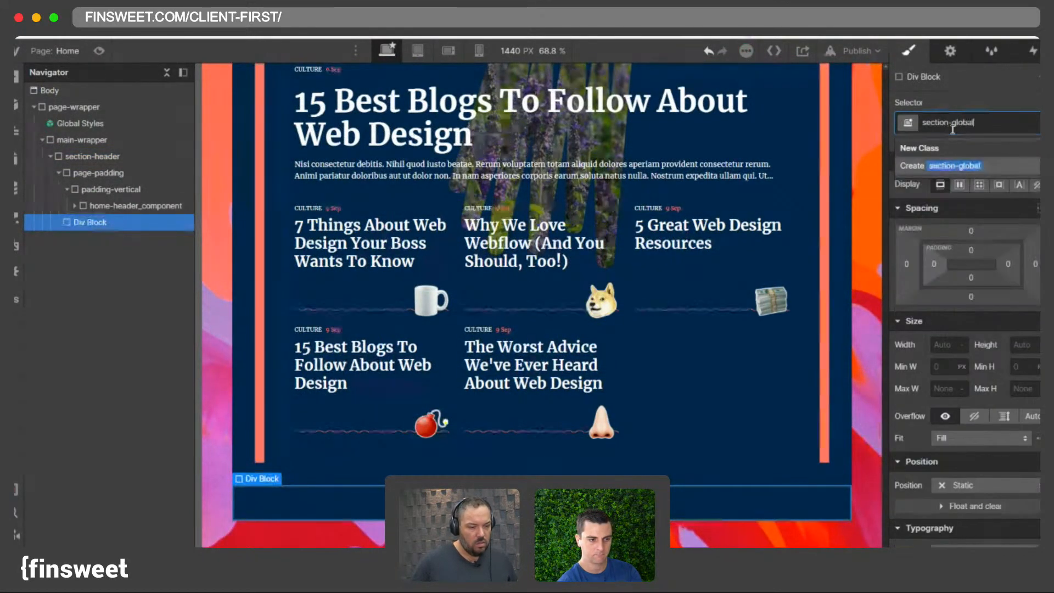
key("Return")
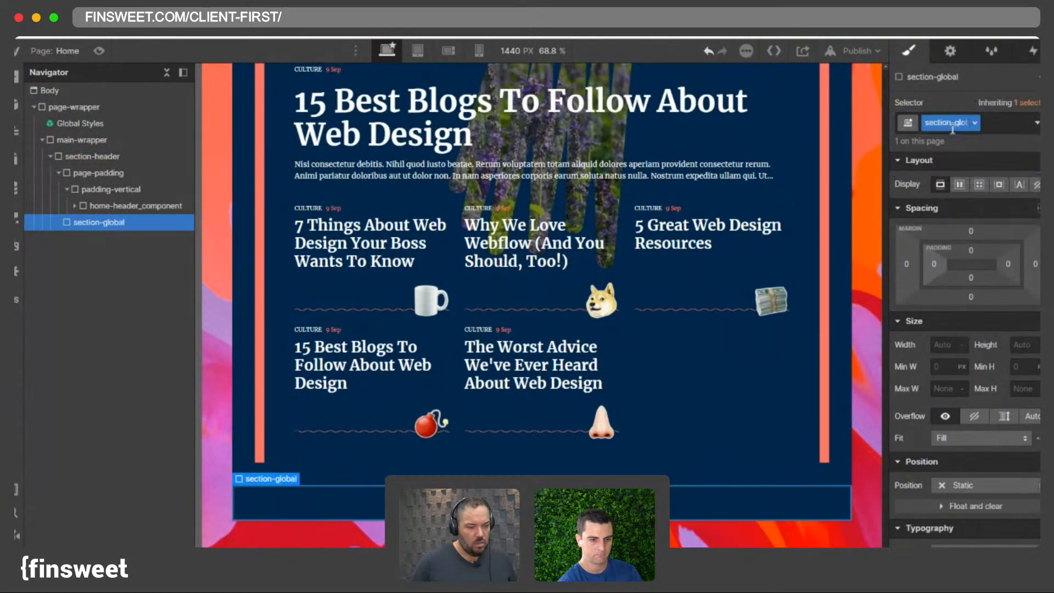
- Set page-padding's left and right padding to 5 rem
left_click(55, 172)
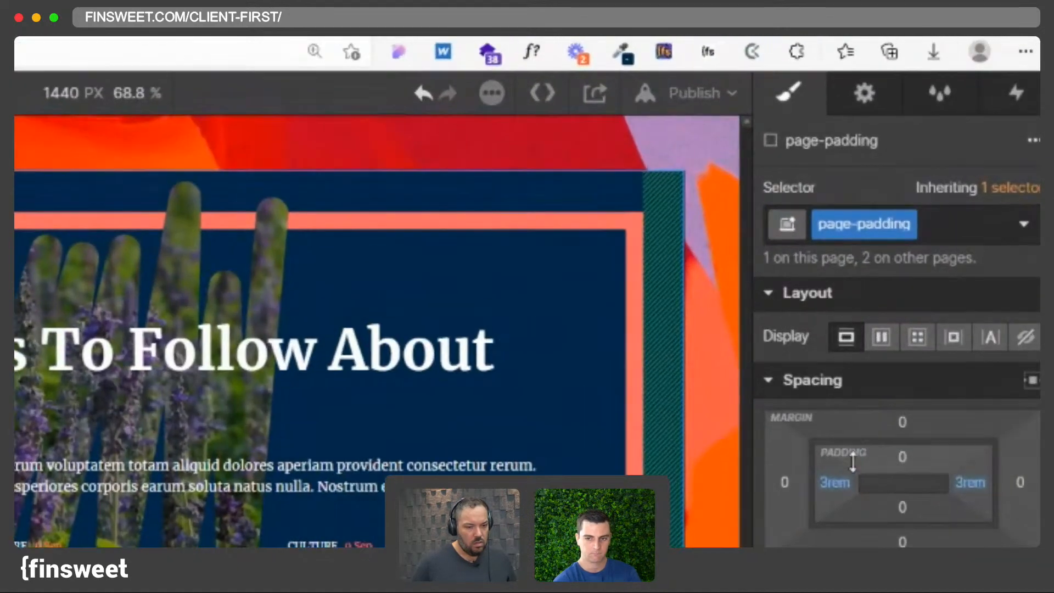
left_click(836, 482)
type("5")
key("Return")
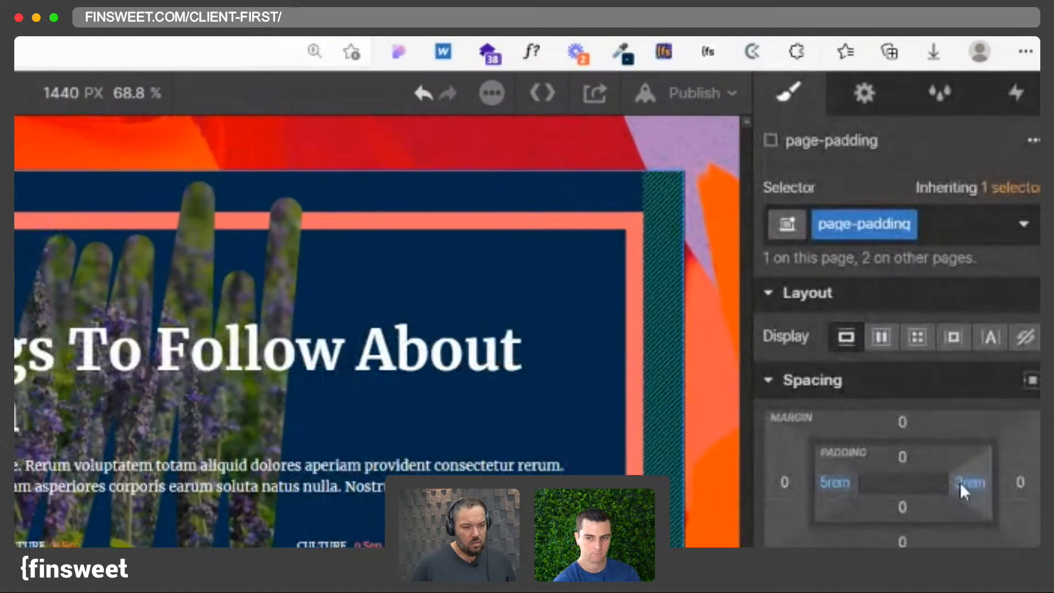
left_click(959, 483)
type("5")
key("Return")
- Replace padding-vertical's combo class with padding-xlarge
left_click(911, 265)
key("BackSpace")
type("padxl")
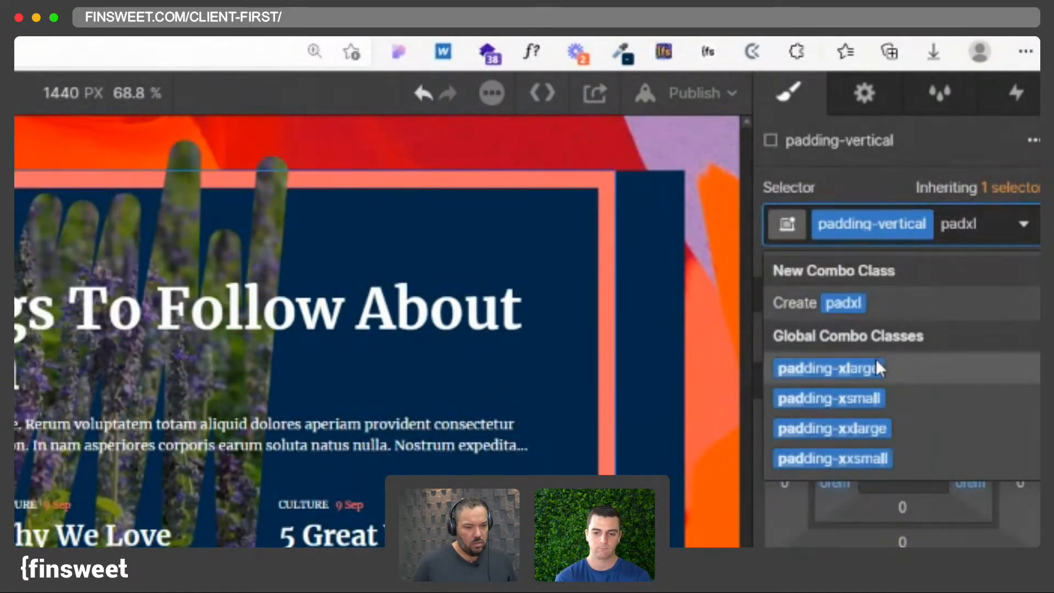
left_click(812, 367)
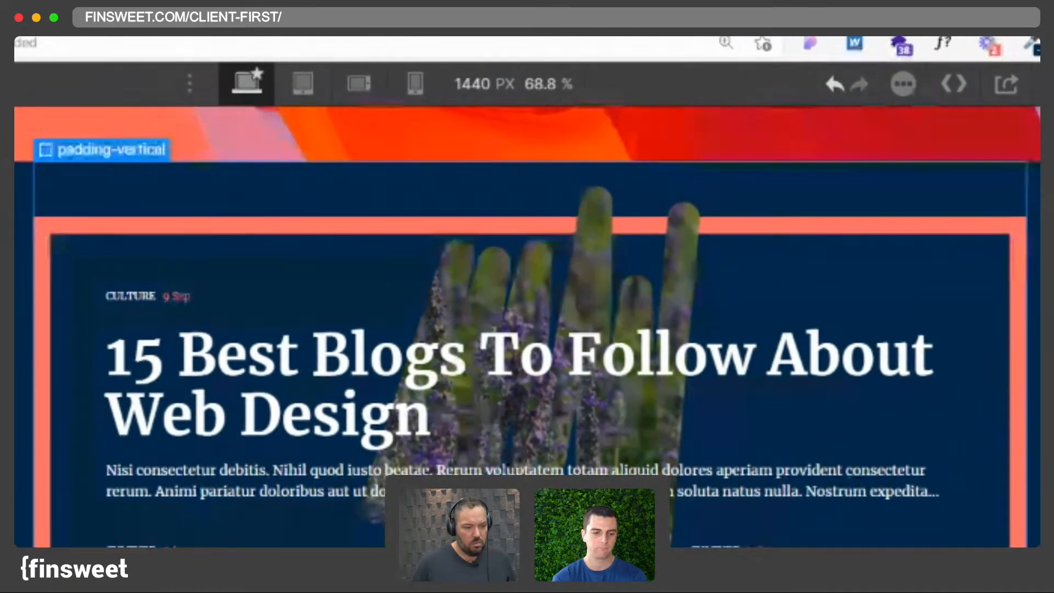
- Rename the new div's class from section-global to section-padding
left_click(125, 414)
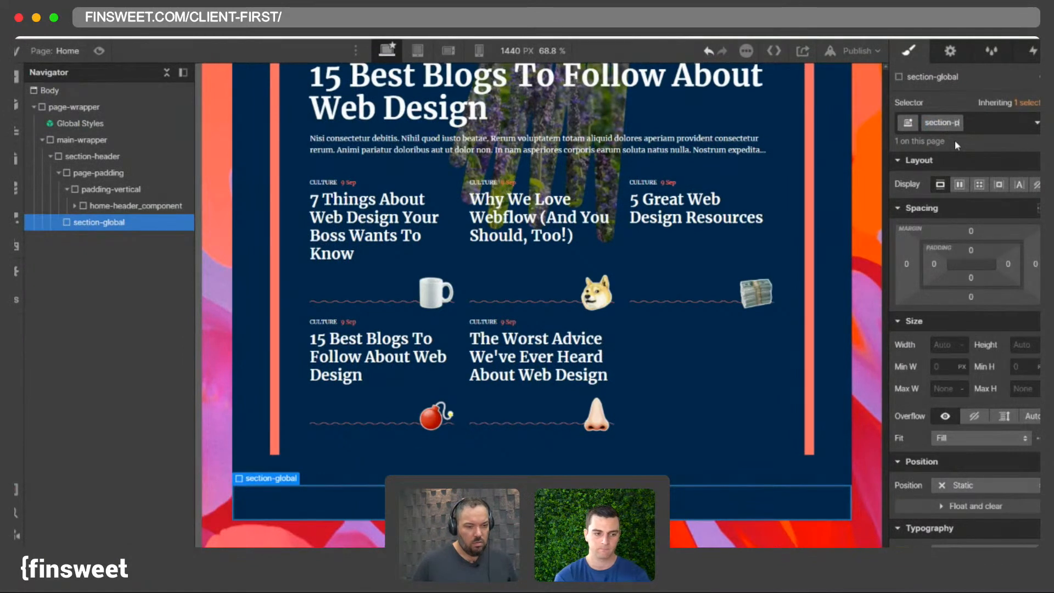
type("g")
key("Return")
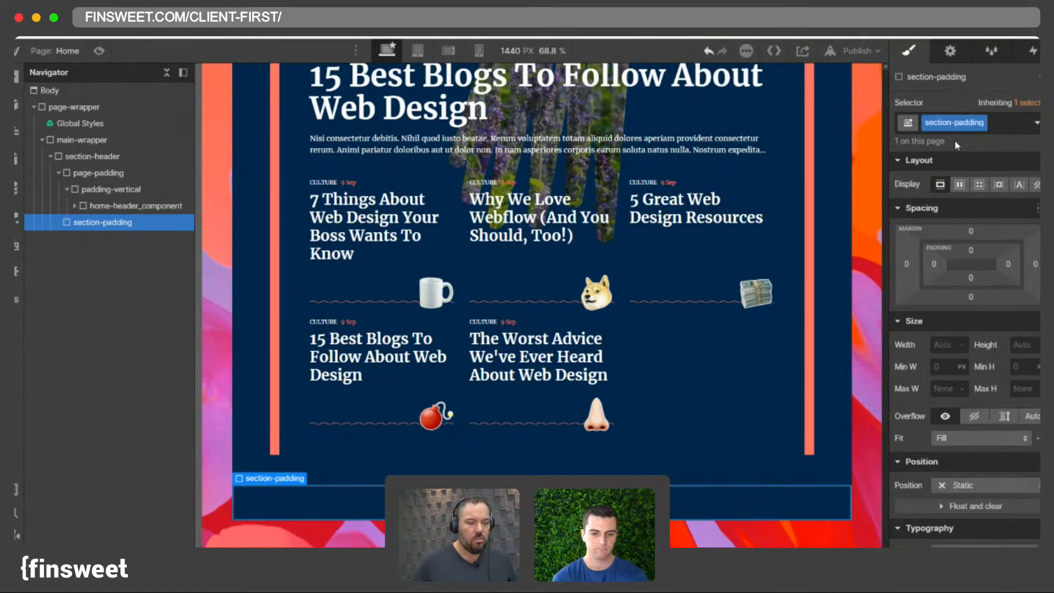
- Set section-padding's top padding to 5 rem
left_click(970, 249)
type("4.5rem")
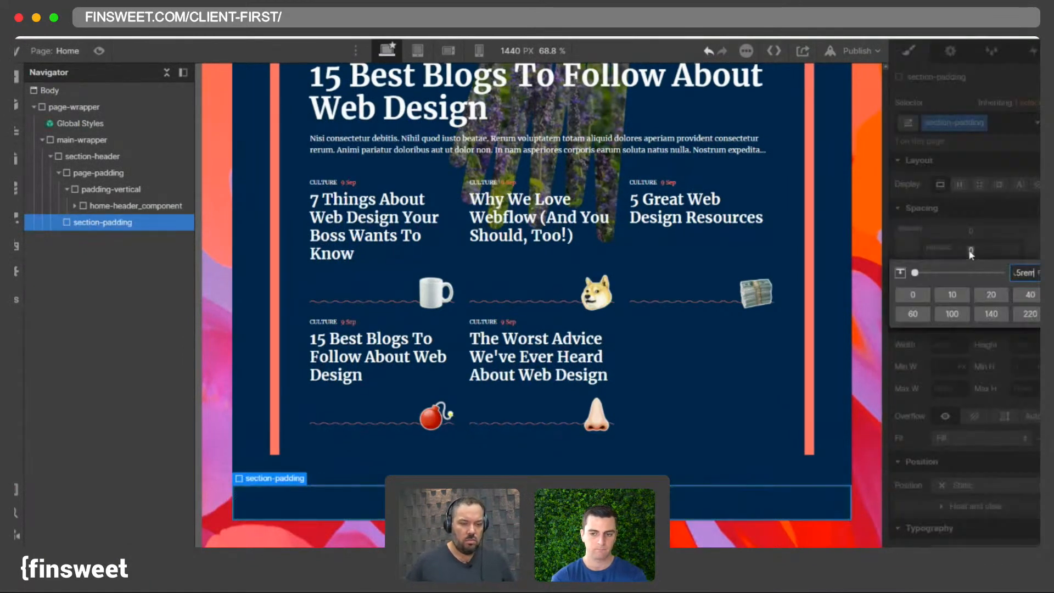
key("Return")
left_click(969, 252)
type("5")
key("Return")
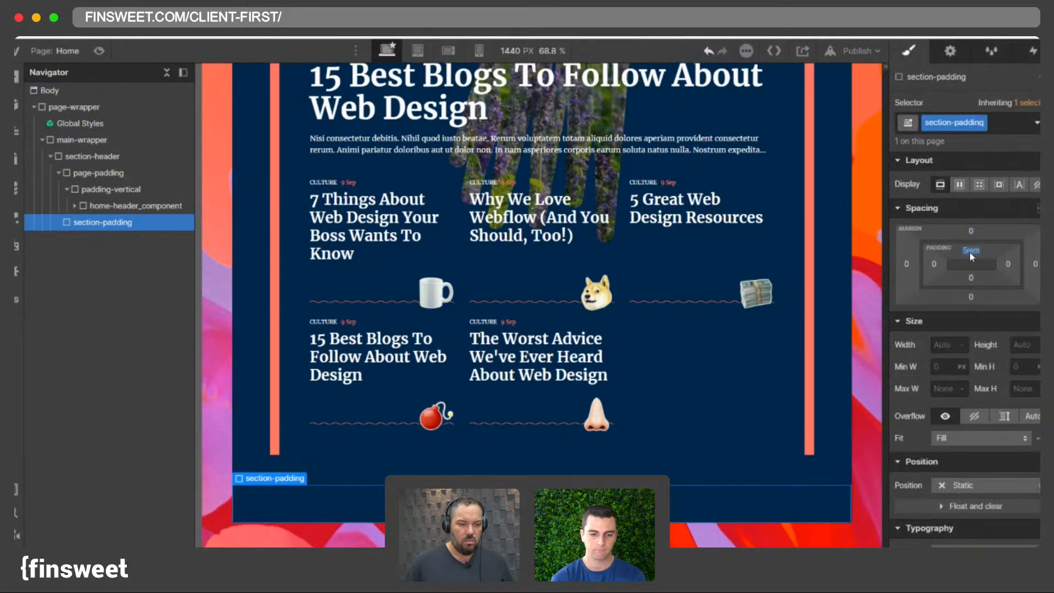
left_click(971, 251, "shift")
- Move section-padding to the top of section-header and nest home-header_component inside it
left_click_drag(77, 225, 99, 174)
left_click(101, 191)
left_click(97, 192)
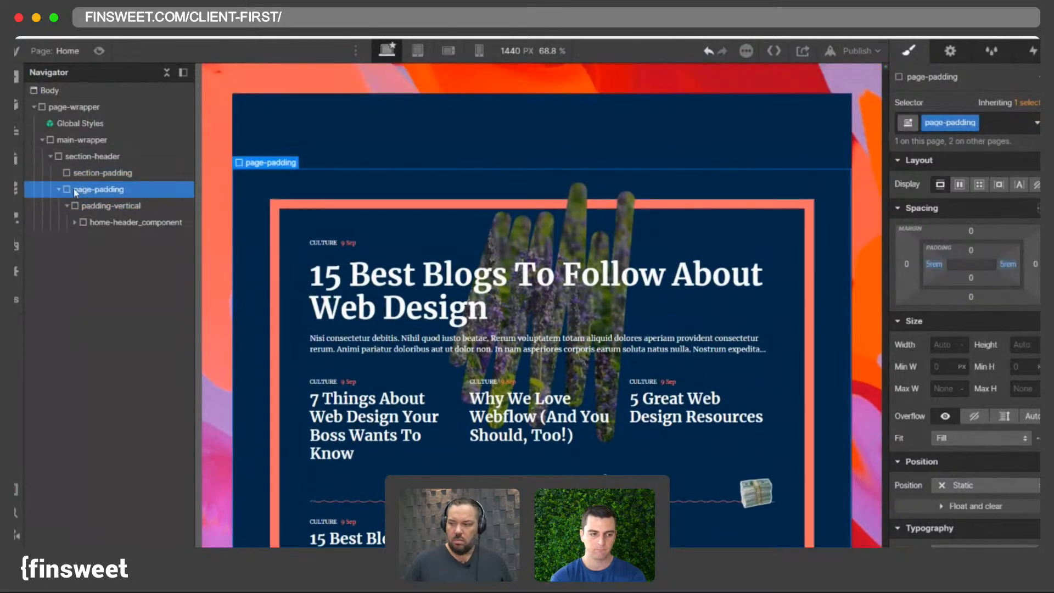
left_click_drag(110, 222, 92, 180)
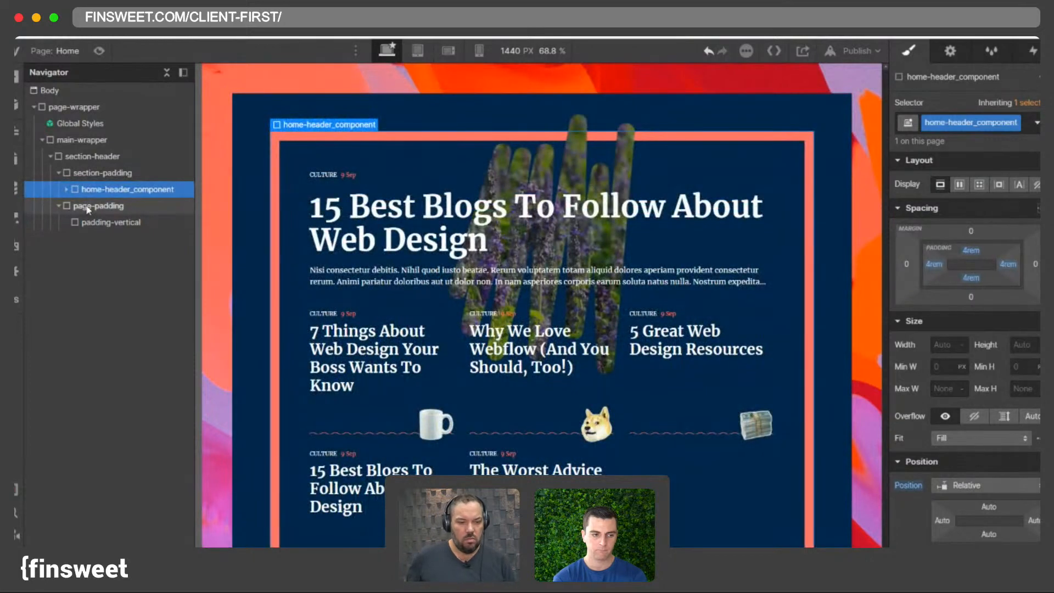
- Delete the now-empty page-padding and padding-vertical wrappers
left_click(90, 208)
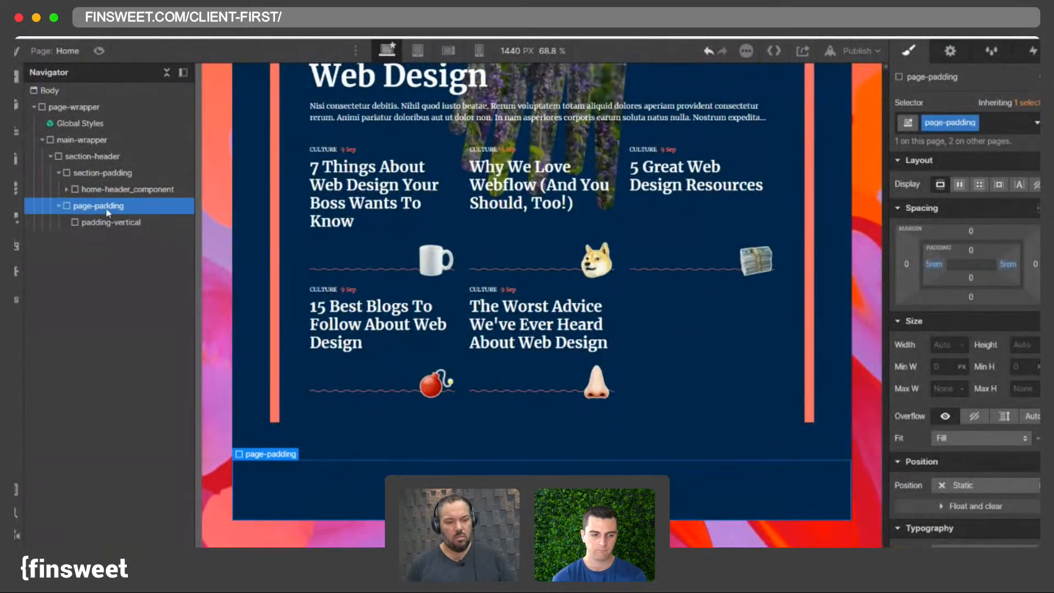
left_click(102, 220)
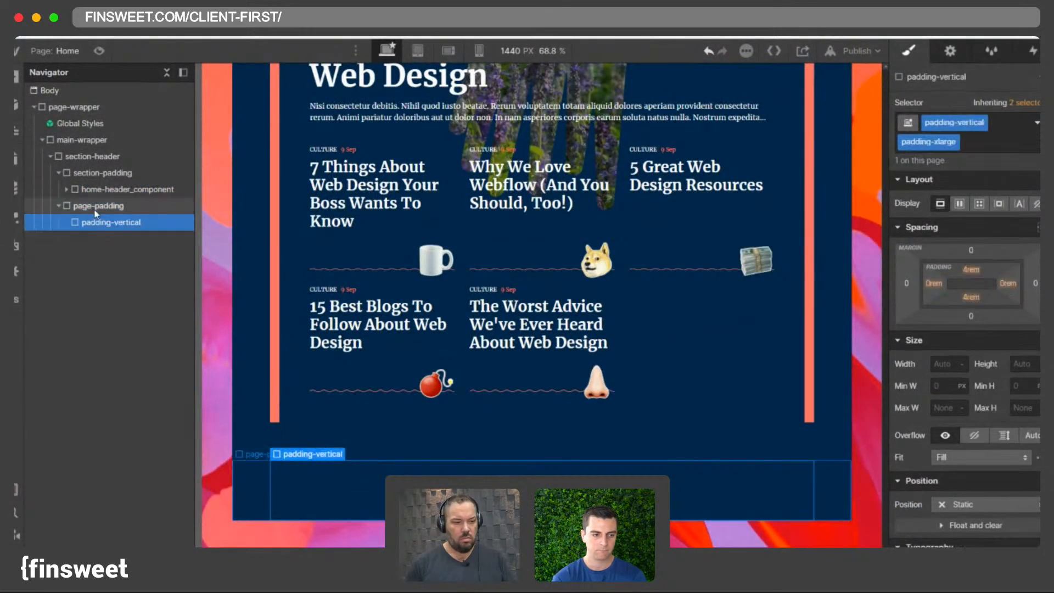
left_click(103, 210)
left_click(120, 226)
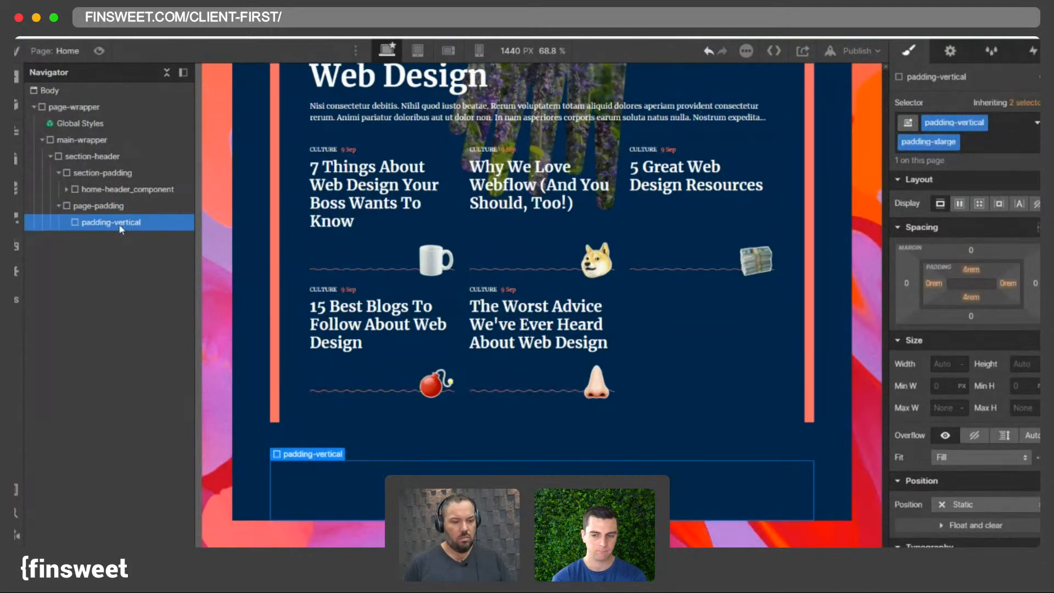
left_click(103, 210)
- Select section-padding and set the canvas width to 2000 px
left_click(101, 173)
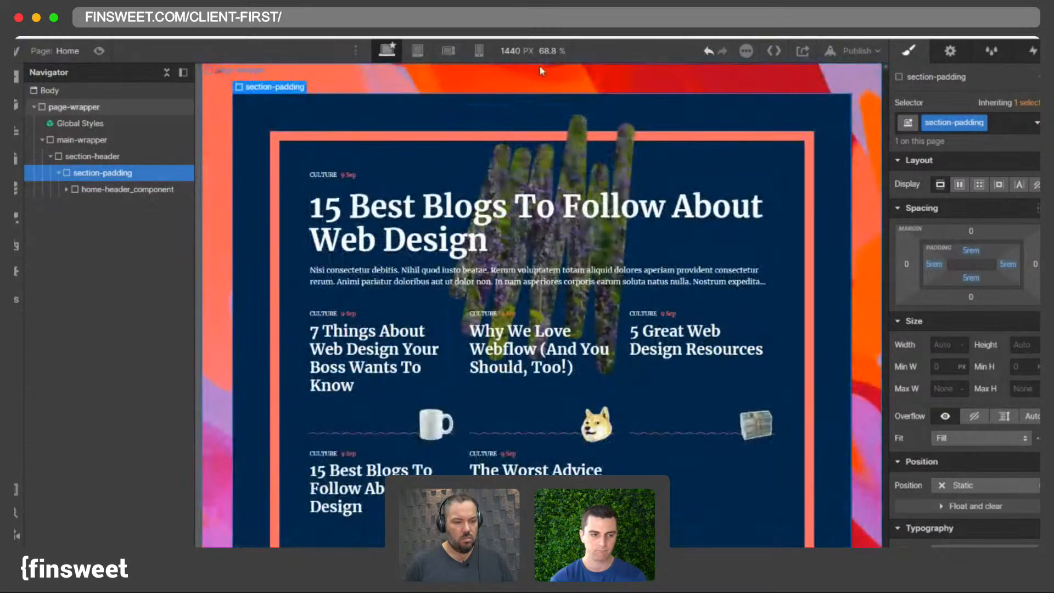
left_click(535, 51)
type("2000")
key("Return")
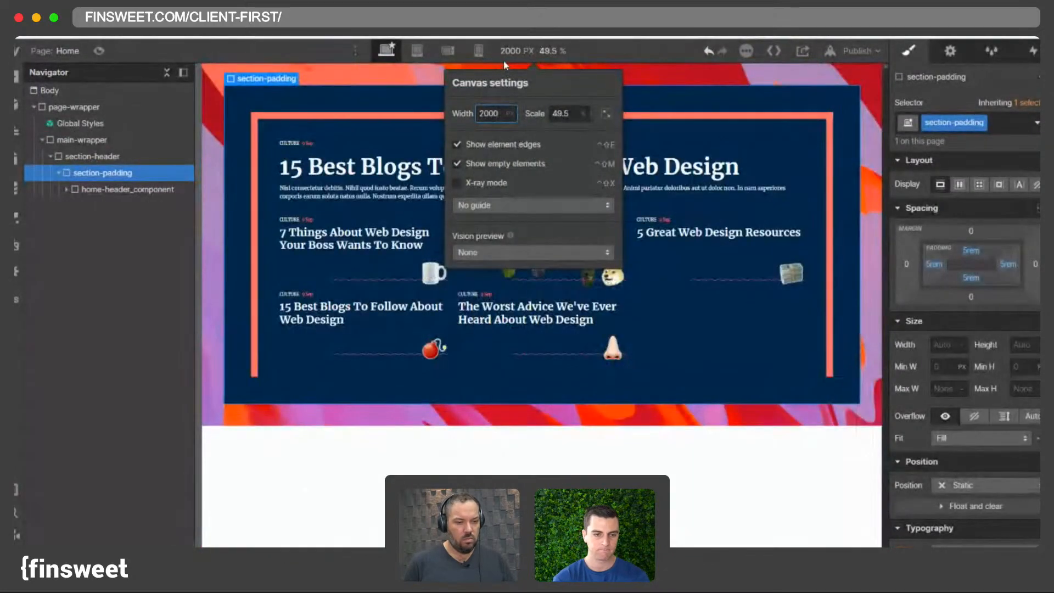
- Add a Div Block inside home-header_component
left_click(522, 59)
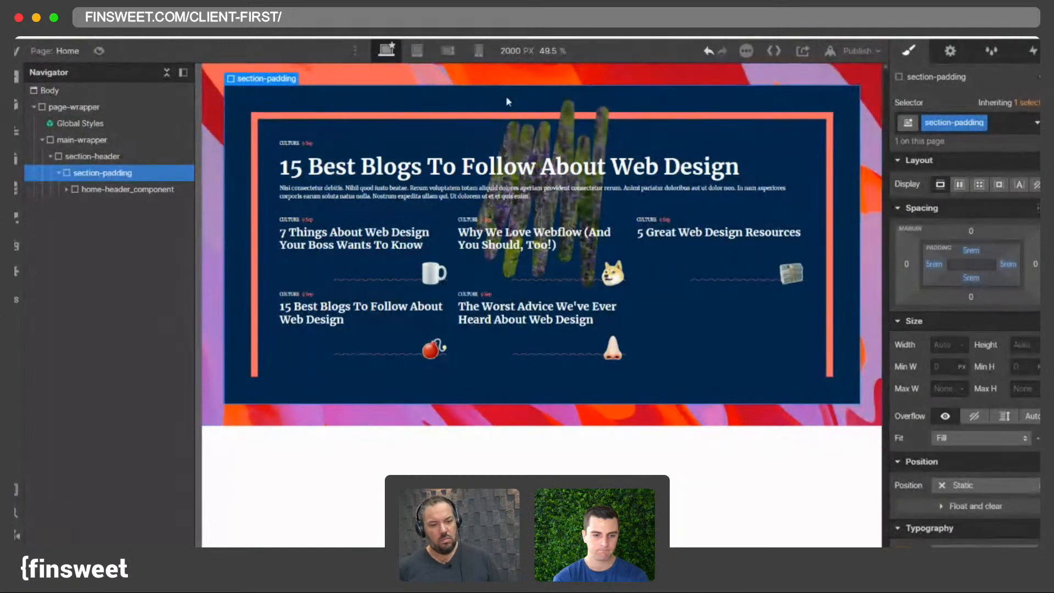
left_click(104, 189)
left_click(92, 173)
left_click(99, 190)
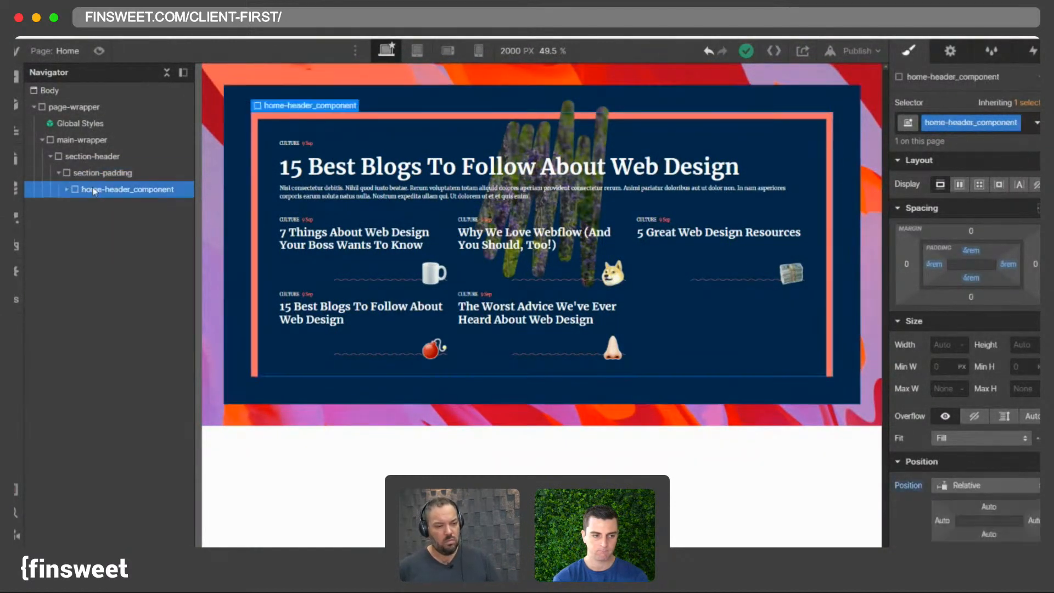
left_click(67, 190)
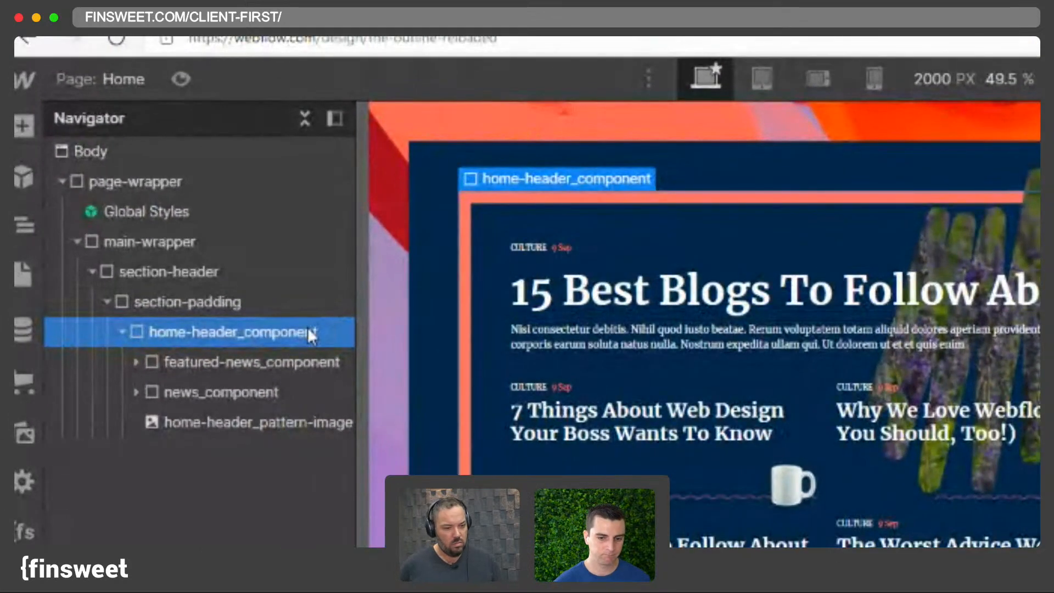
key("super+e")
type("d")
key("Return")
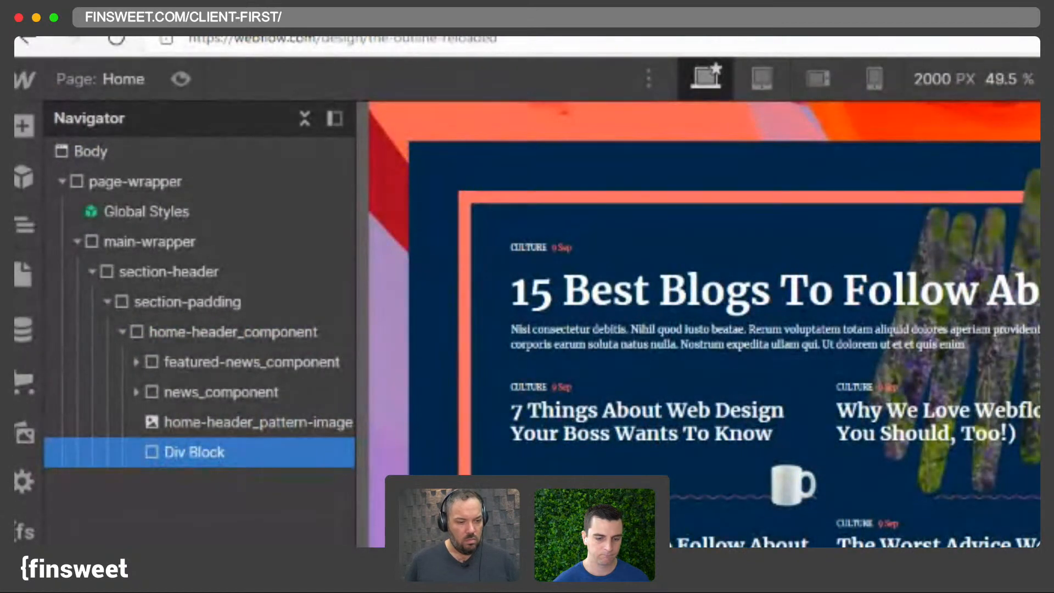
- Move featured-news_component and news_component into the new Div Block, classed container-large
key("Return")
left_click_drag(202, 451, 188, 372)
left_click(204, 393)
left_click(185, 421)
left_click_drag(184, 416, 213, 417)
- Preview the header at a 2400 px canvas width, then return to the default desktop view
left_click(954, 82)
type("2400")
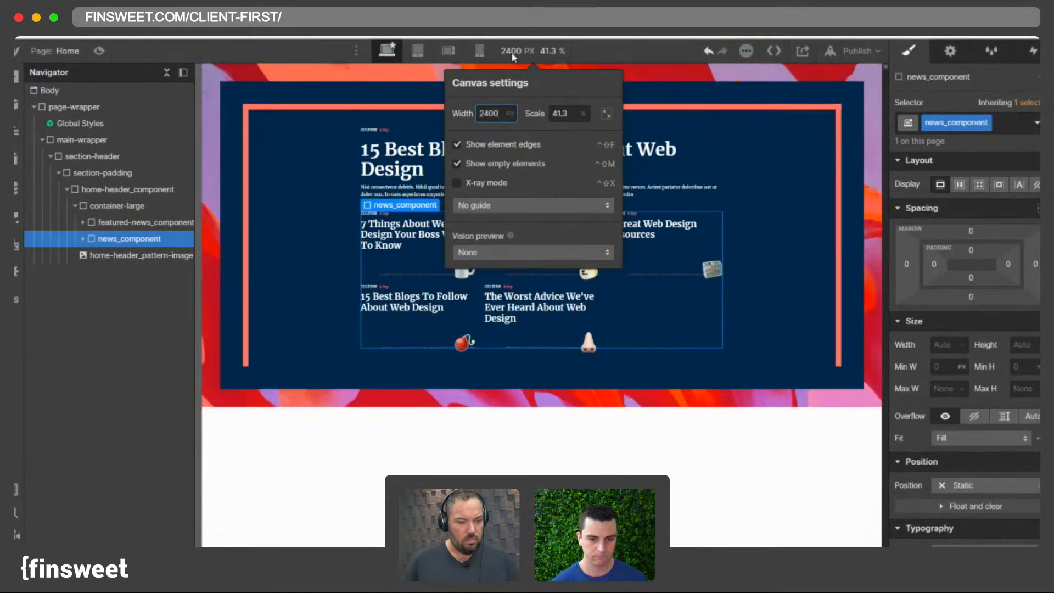
left_click(387, 50)
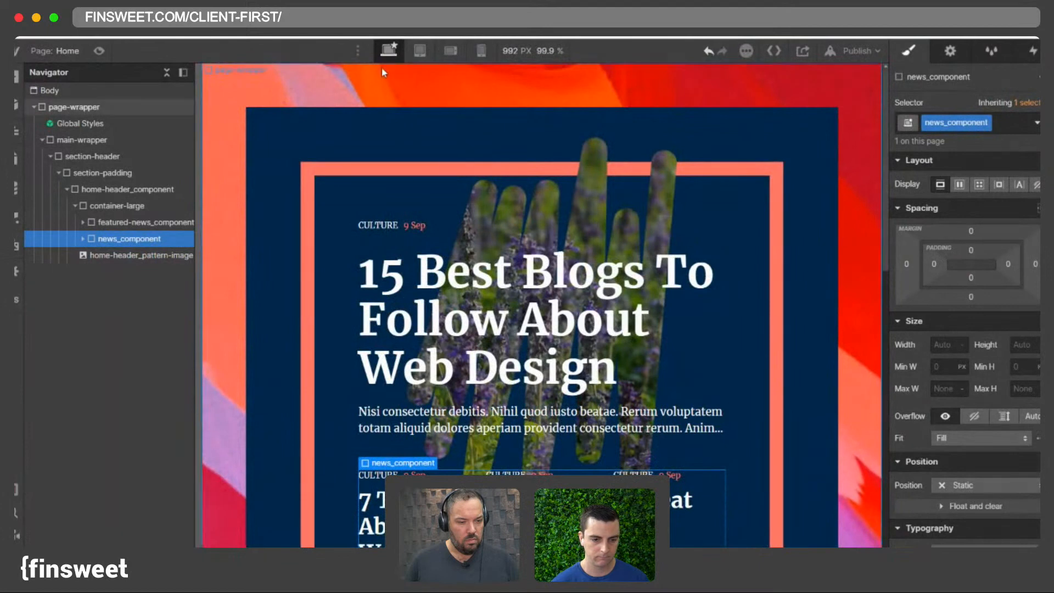
- Replace the wrapper's container-large class with container-medium
left_click(395, 220)
left_click(542, 51)
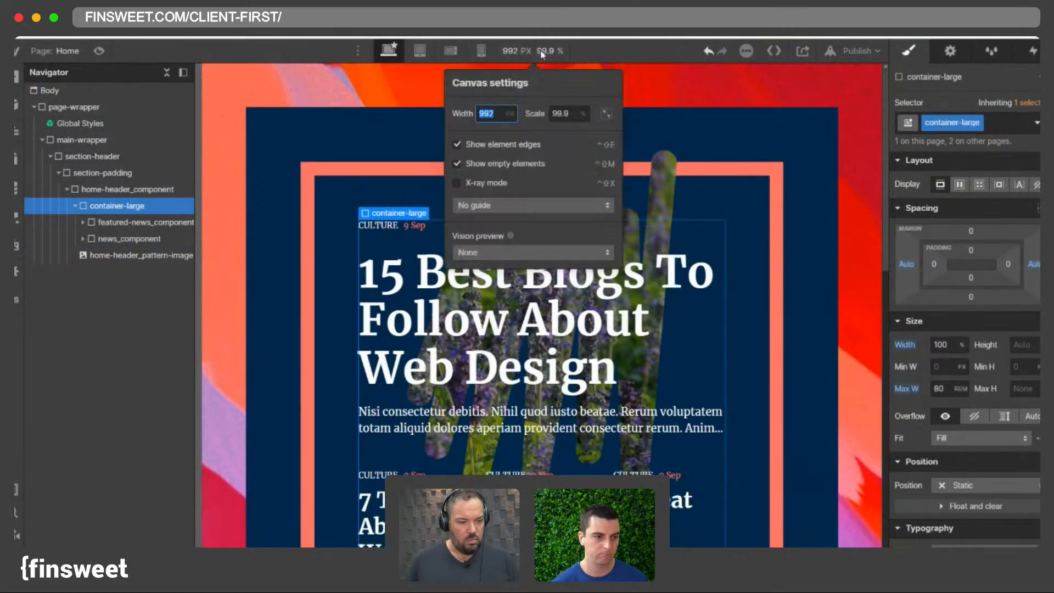
type("2400")
key("Return")
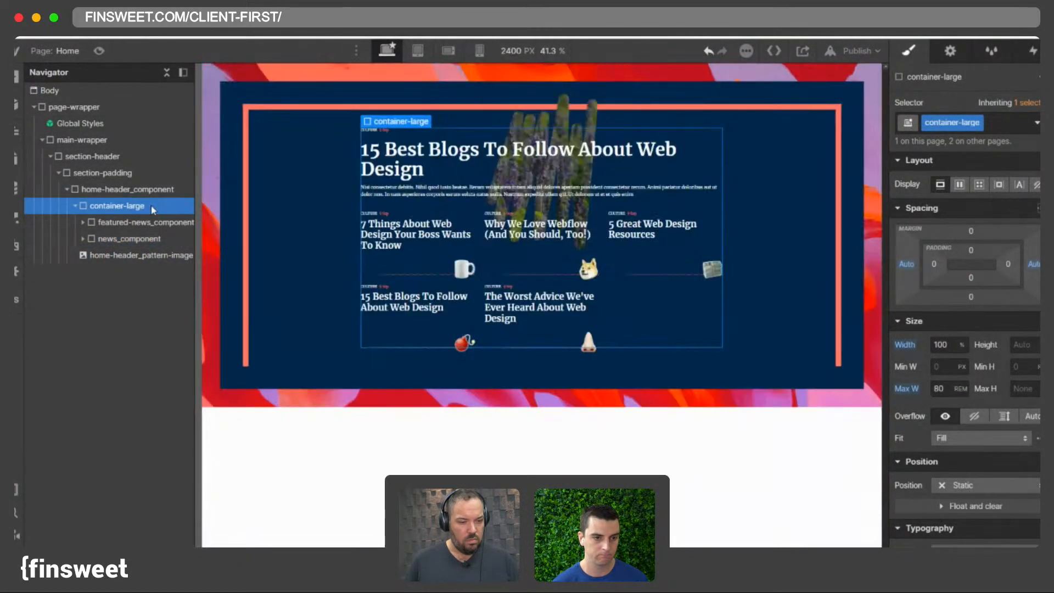
left_click(1001, 124)
key("BackSpace")
type("conta")
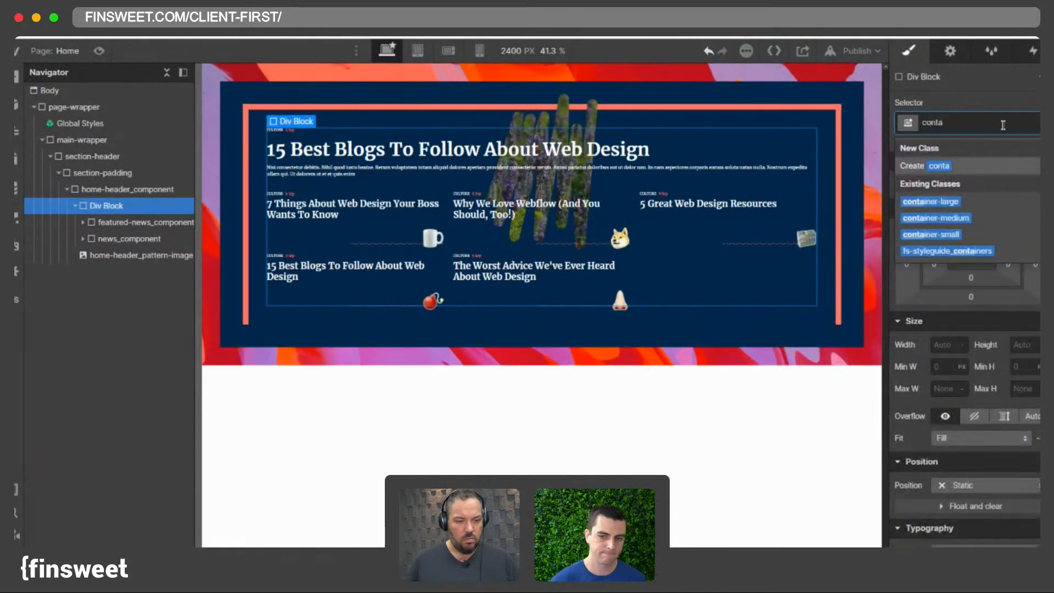
left_click(976, 216)
- Reduce section-padding's padding on all sides to 4.5 rem
left_click(413, 51)
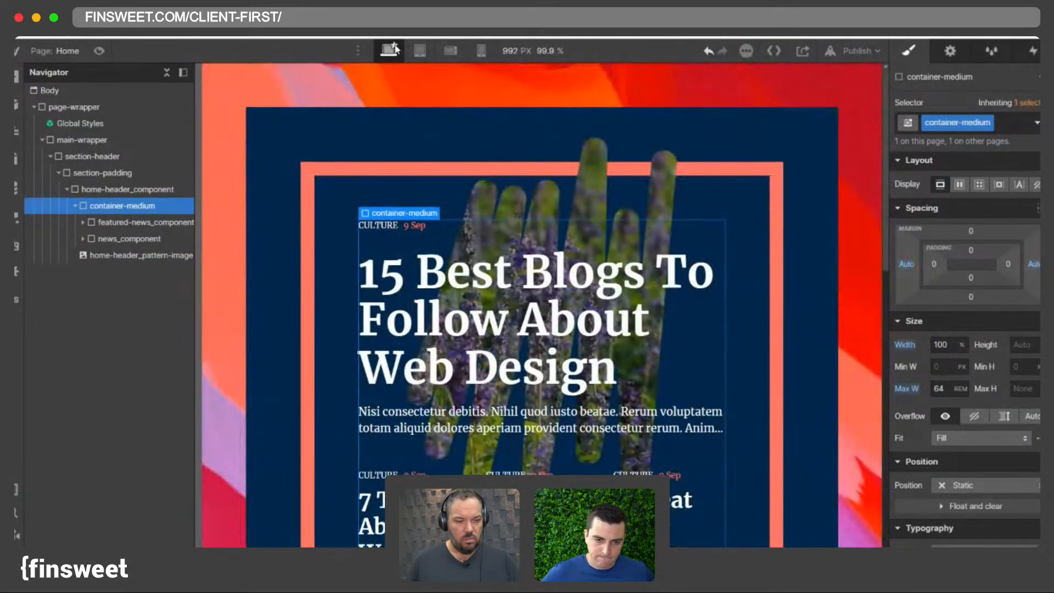
left_click(482, 50)
left_click(525, 51)
left_click(390, 50)
left_click(512, 50)
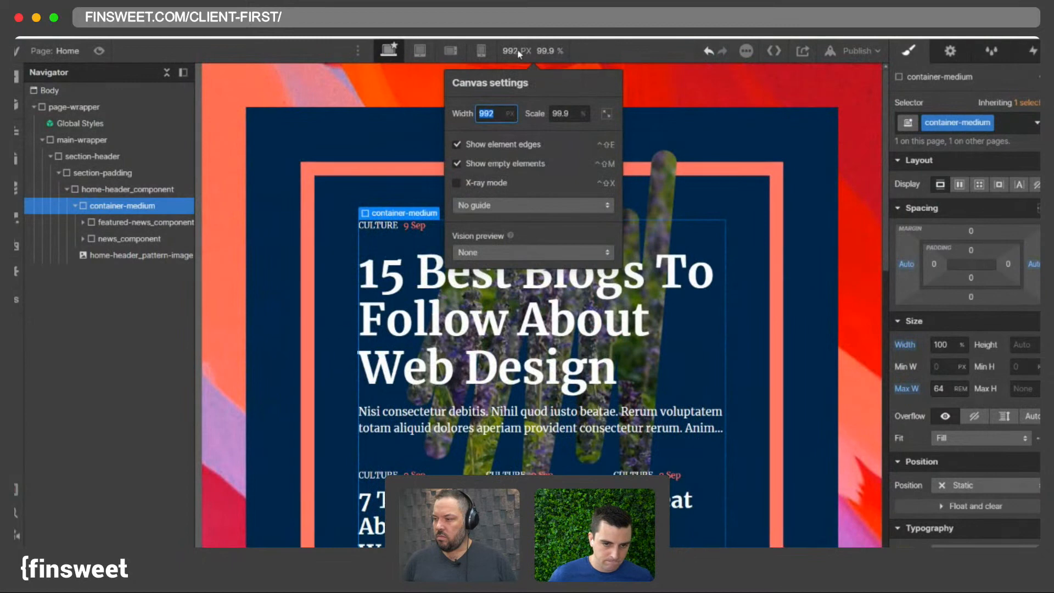
left_click(320, 130)
left_click(308, 128)
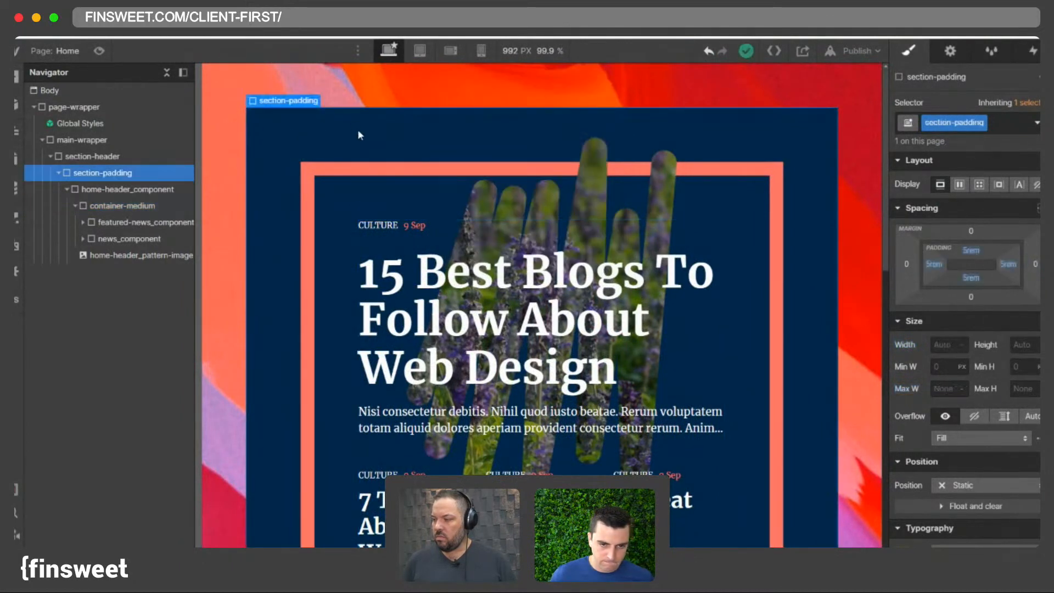
left_click_drag(933, 264, 927, 272)
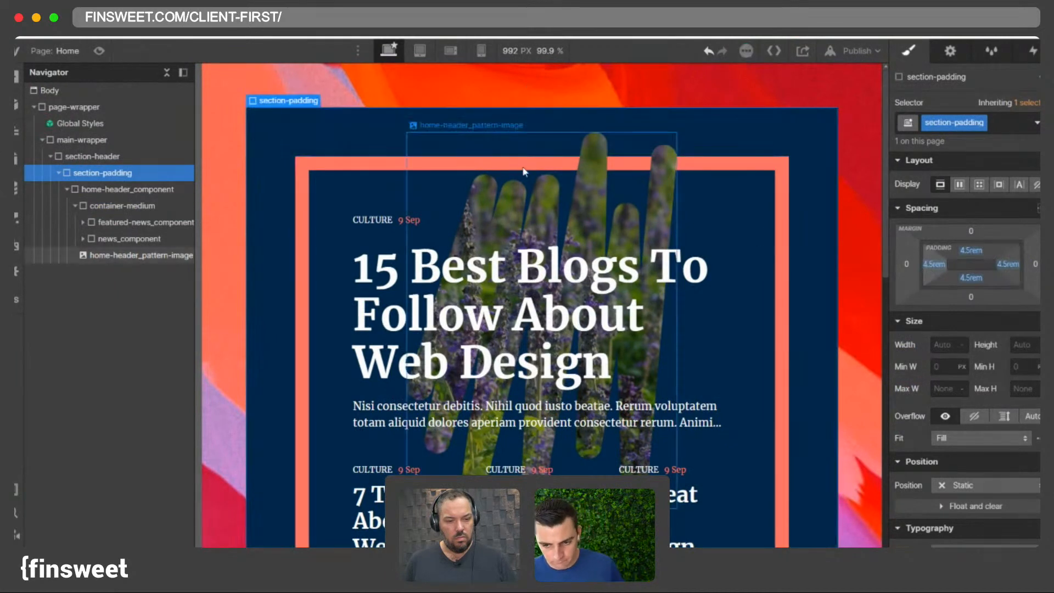
- Preview the header at 10000 px and then 1440 px canvas widths
scroll(548, 220, "down", 4)
left_click(522, 51)
type("10000")
key("Return")
left_click(80, 189)
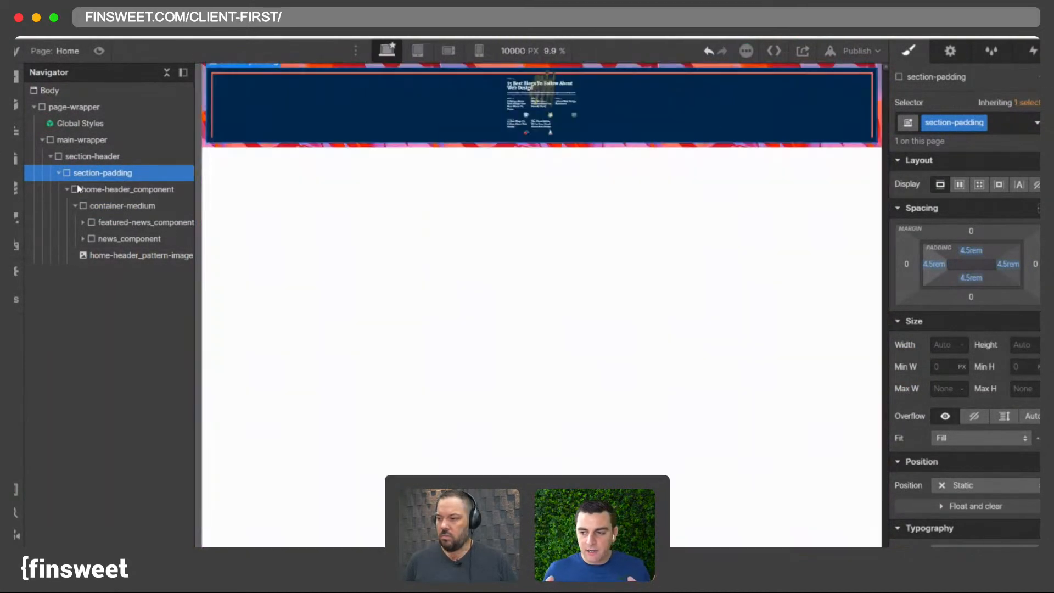
left_click(67, 188)
left_click(392, 53)
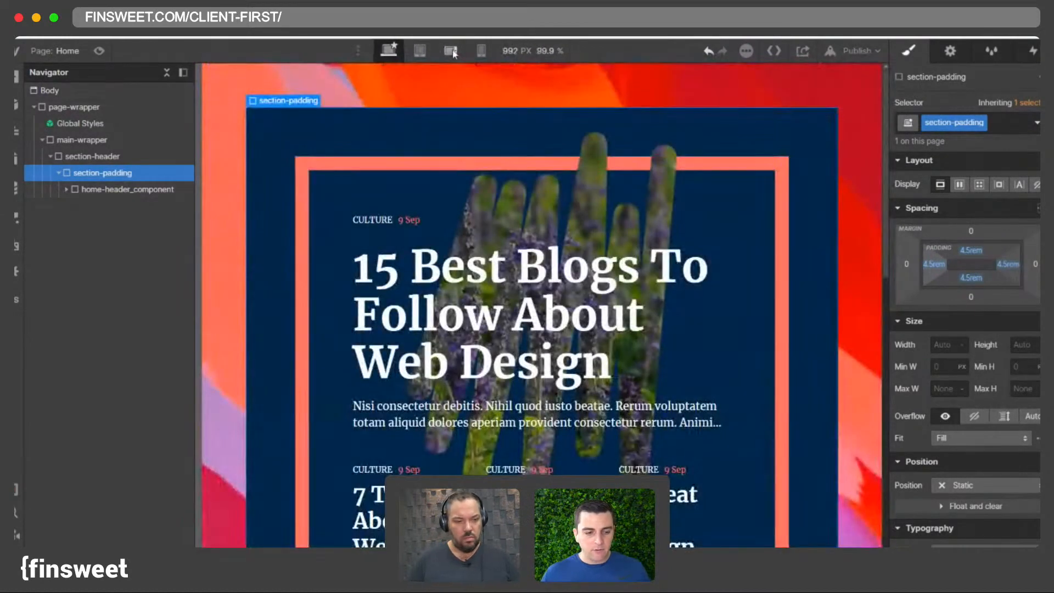
left_click(512, 48)
type("1")
key("Return")
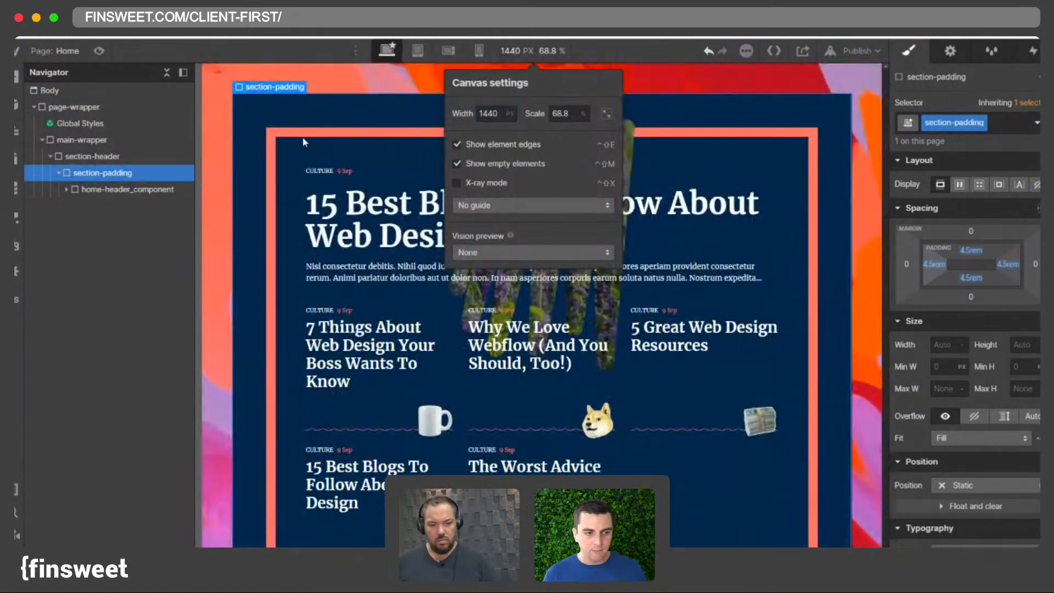
left_click(291, 125)
left_click(66, 189)
left_click(74, 205)
left_click(66, 188)
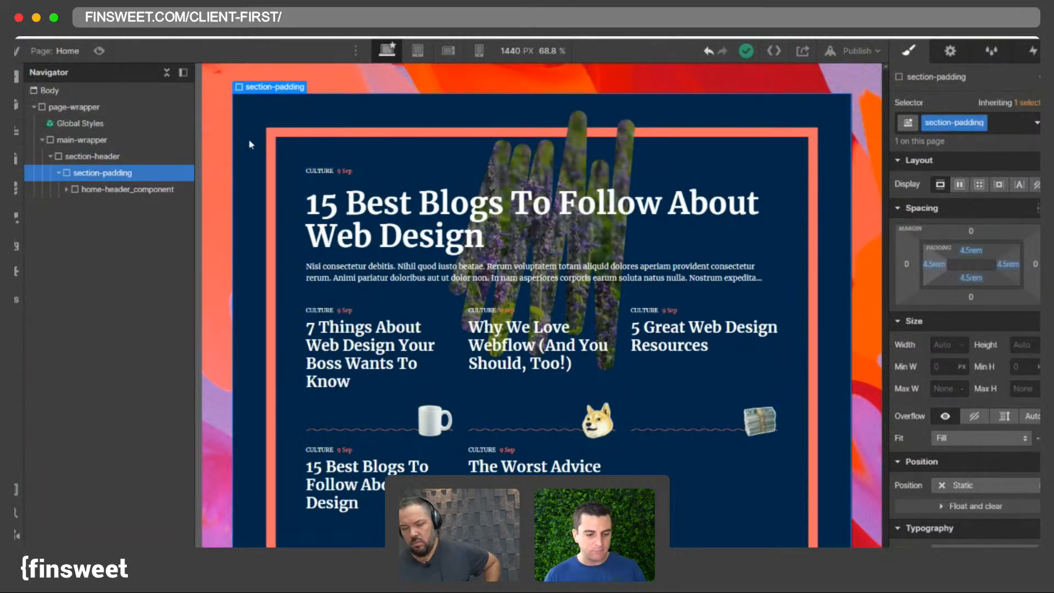
left_click(50, 156)
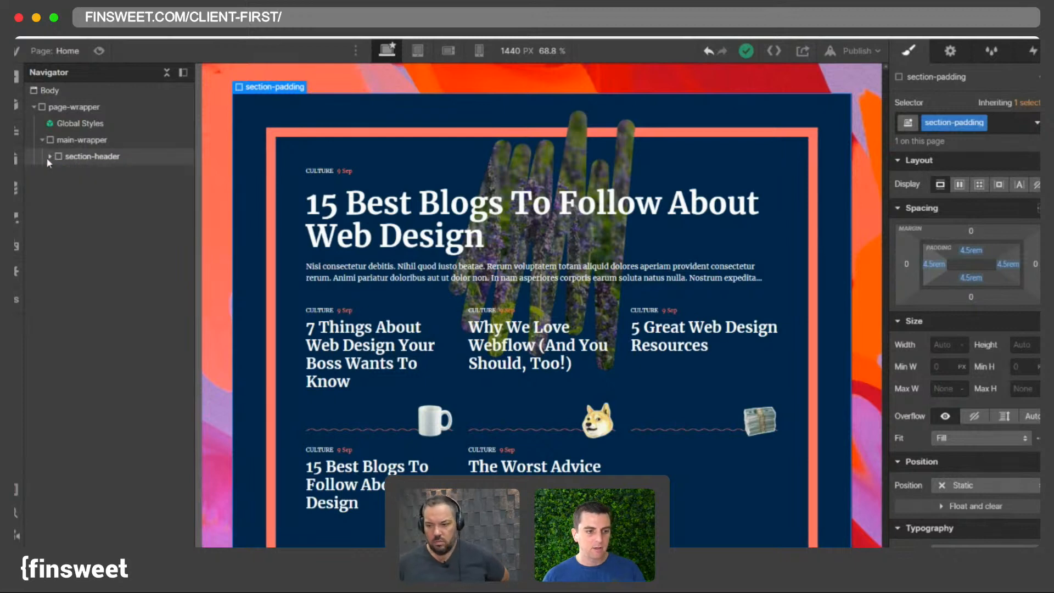
left_click(50, 156)
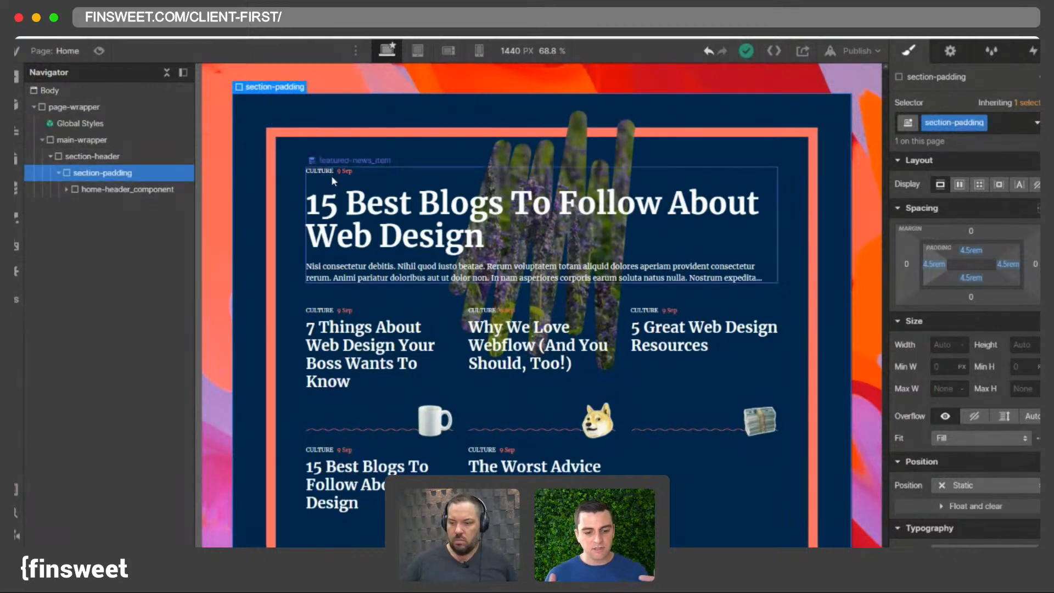
scroll(332, 179, "down", 2)
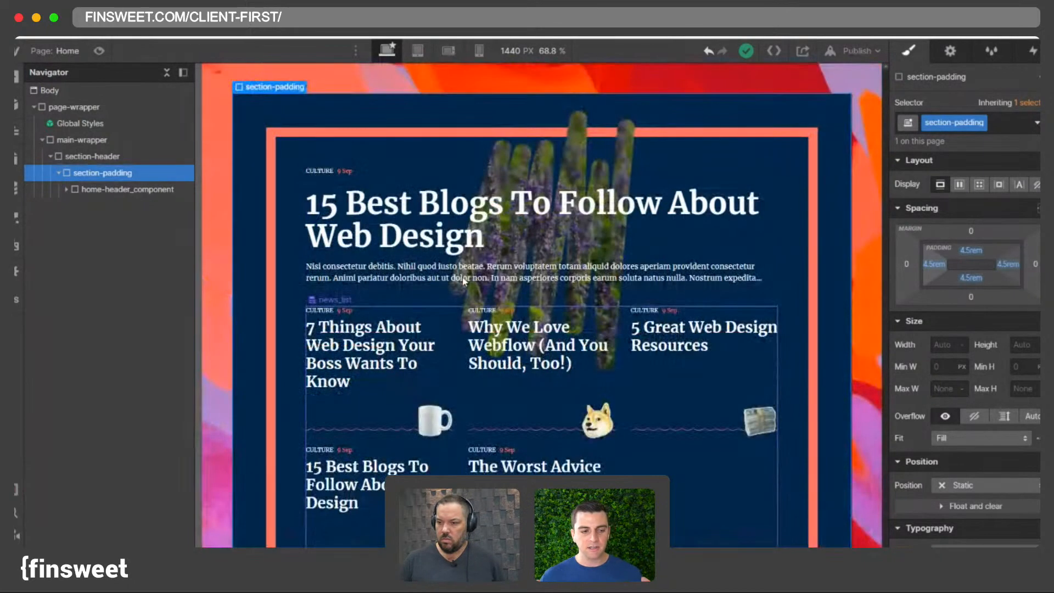
left_click(57, 173)
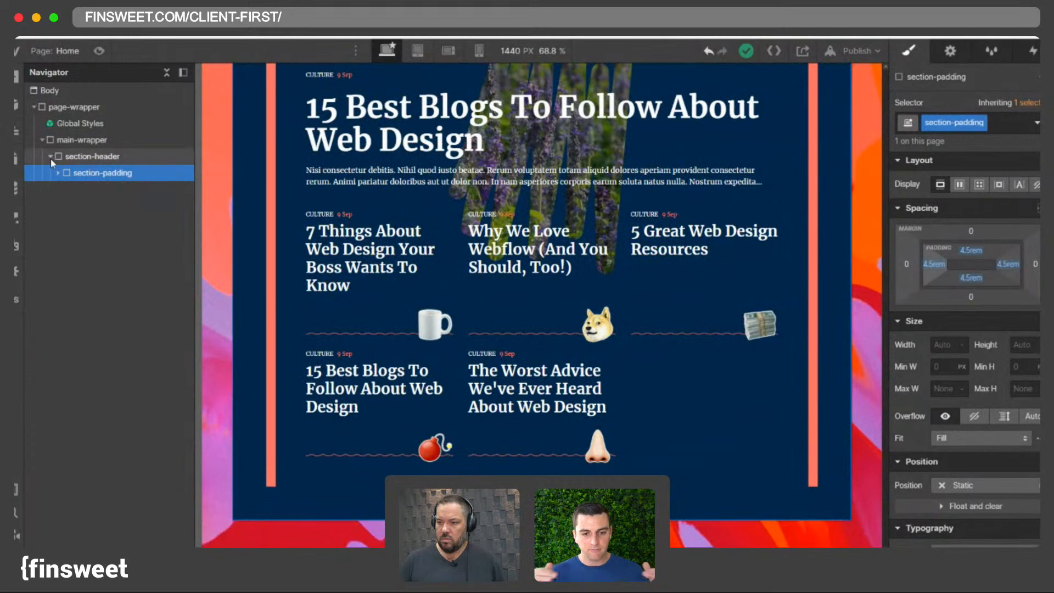
- Add a new Div Block inside main-wrapper after section-header
left_click(51, 157)
left_click(75, 145)
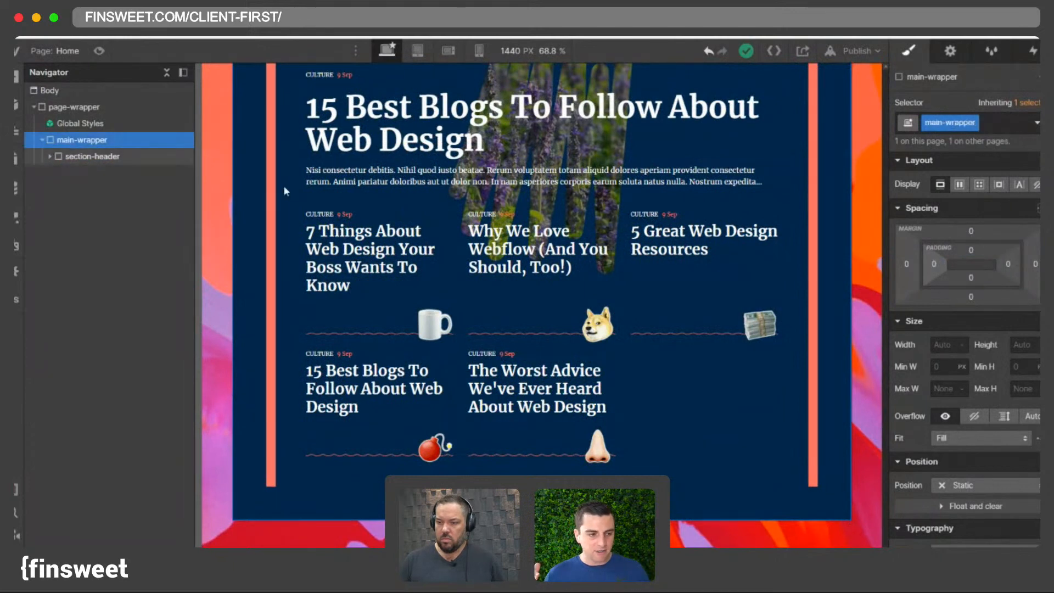
left_click(268, 180)
left_click(70, 158)
left_click(51, 156)
left_click(71, 144)
key("super+e")
type("d")
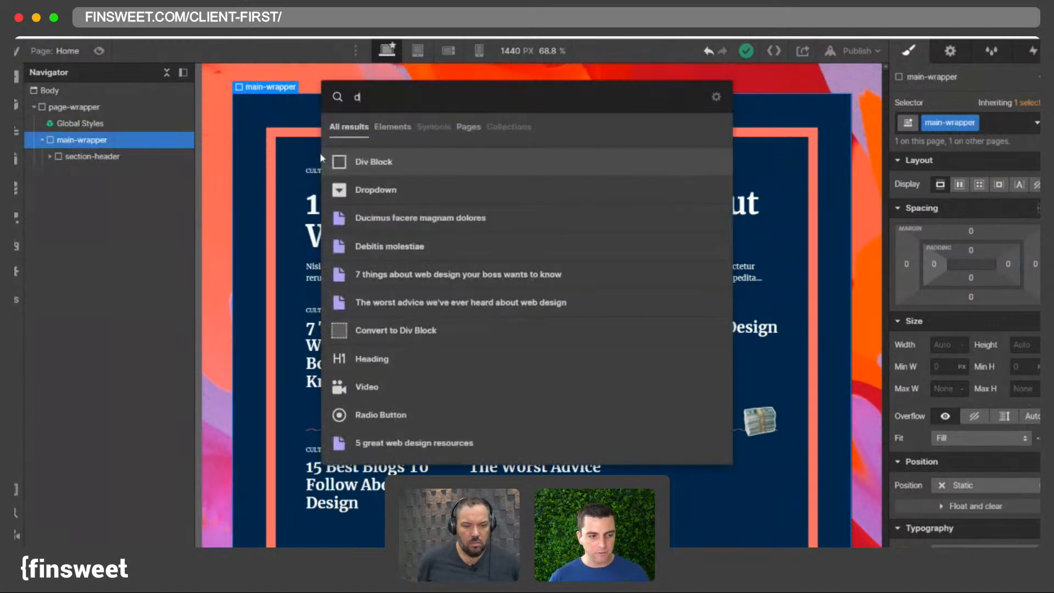
key("Return")
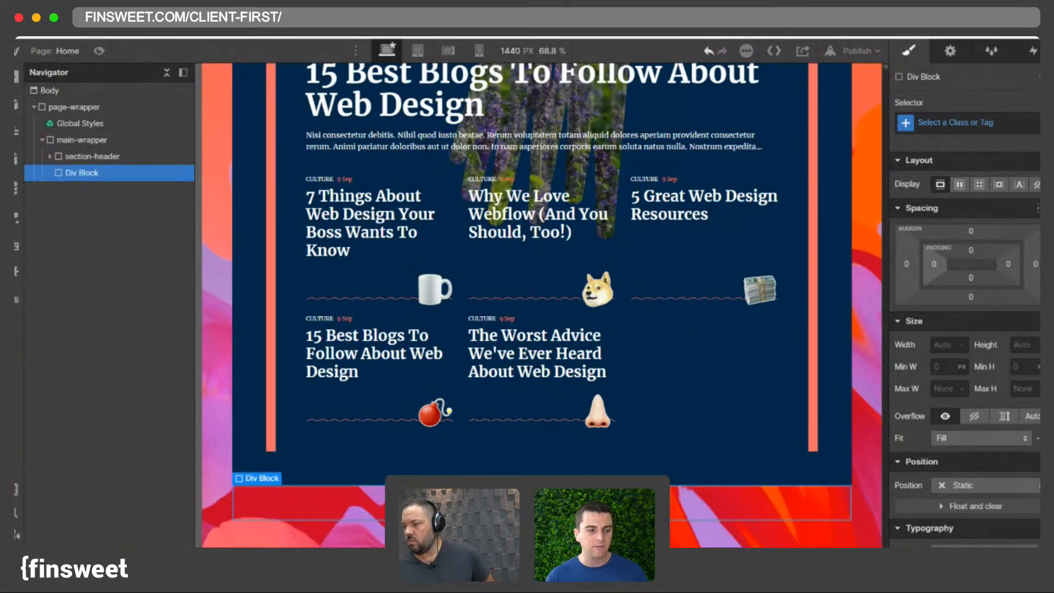
- Examine the padding of section-padding and home-header_component in the header
scroll(236, 312, "up", 3)
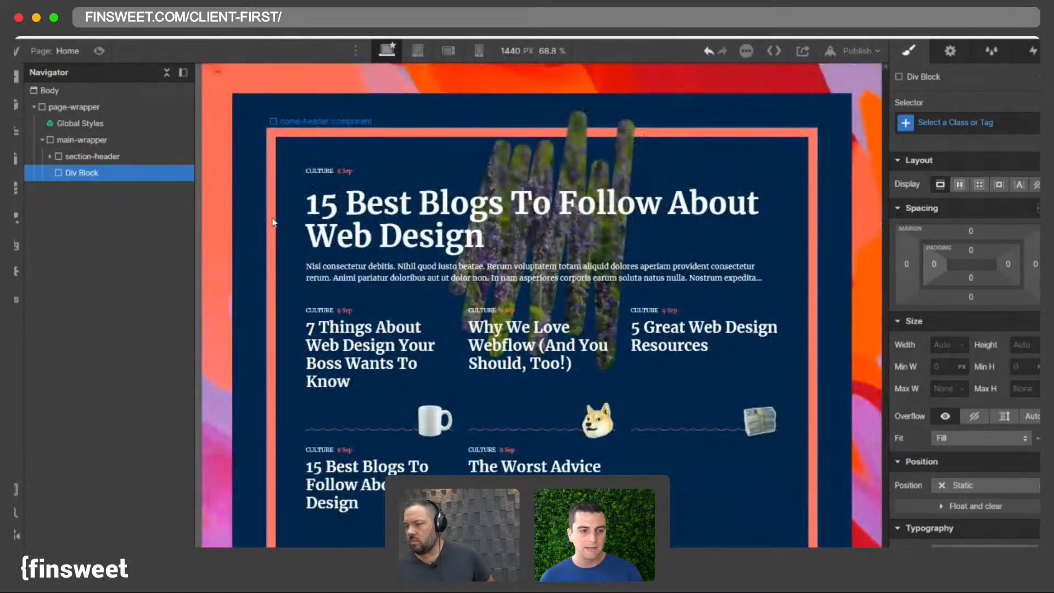
left_click(255, 162)
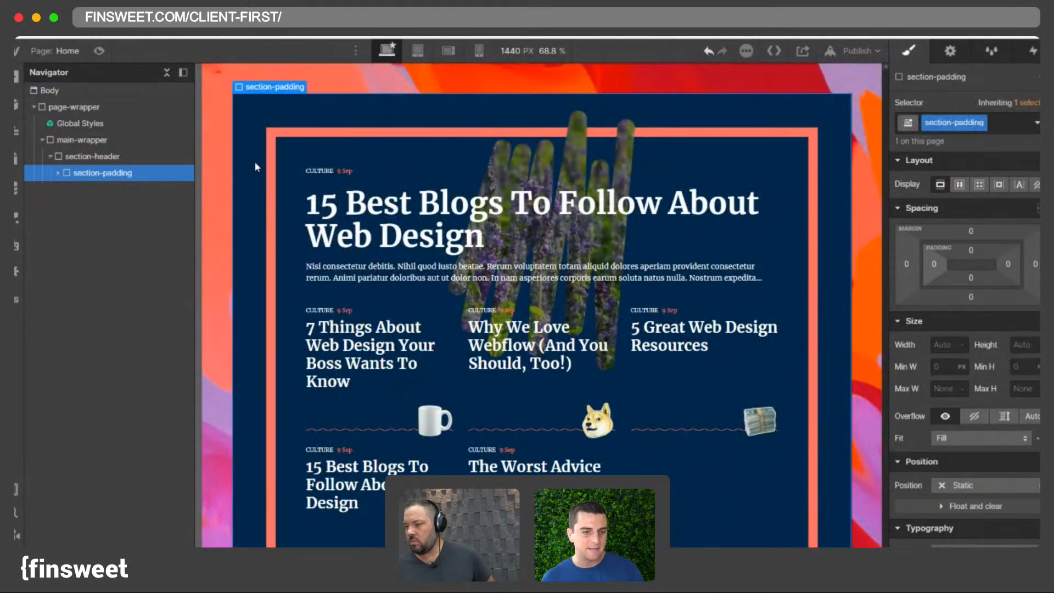
left_click(58, 173)
left_click(86, 190)
scroll(519, 265, "down", 3)
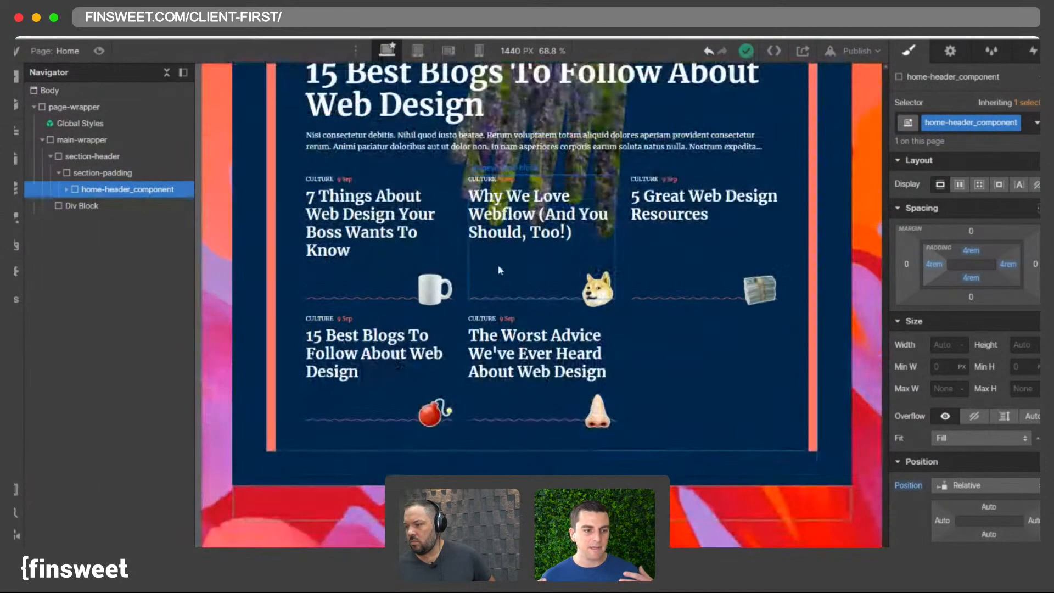
scroll(339, 215, "up", 3)
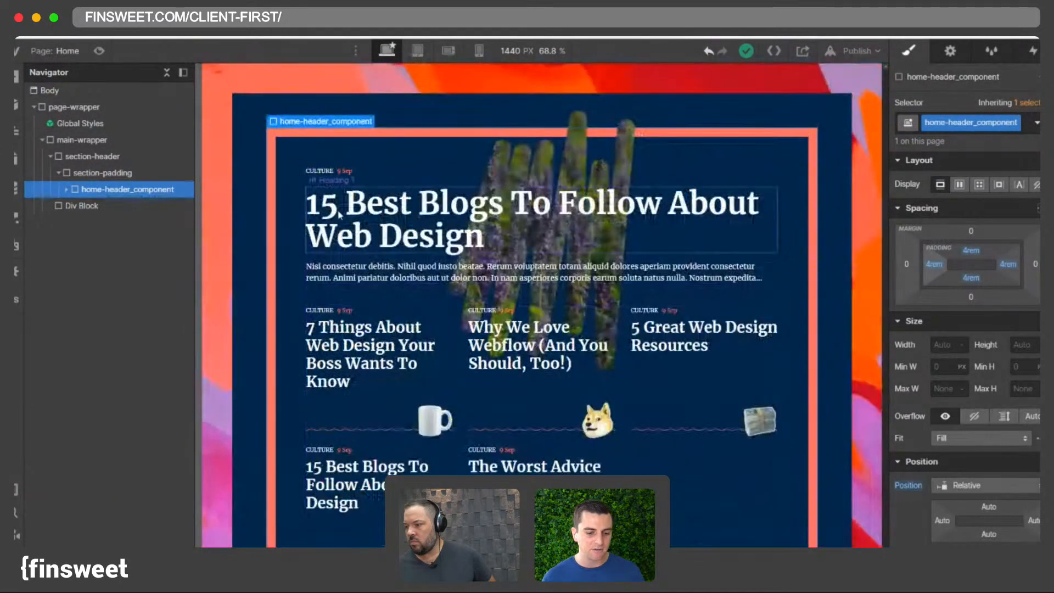
left_click(94, 174)
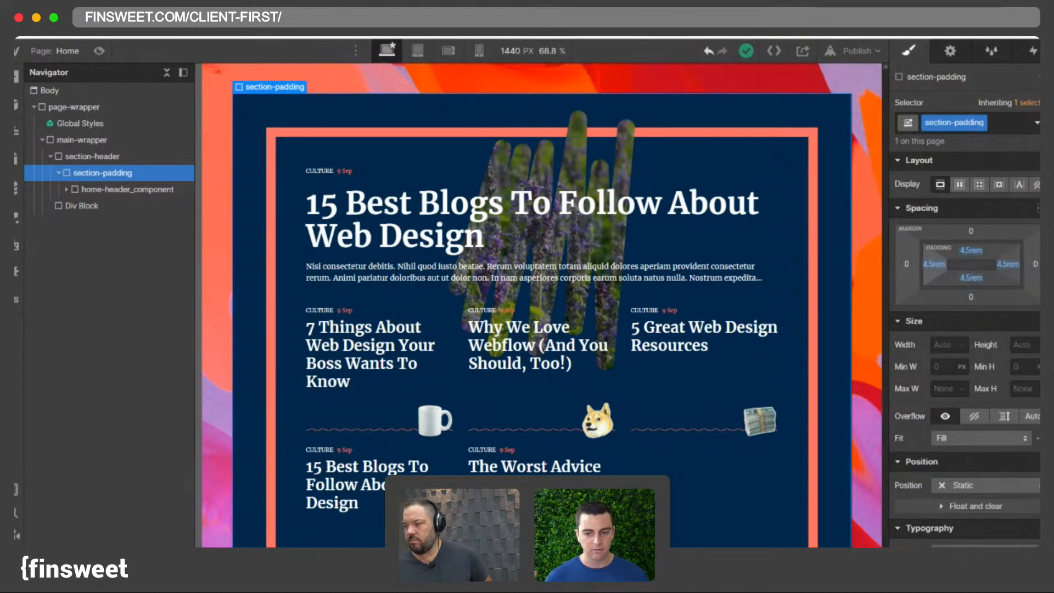
- Set the news item tag_component is-small bottom margin to 0.75 rem
left_click(390, 317)
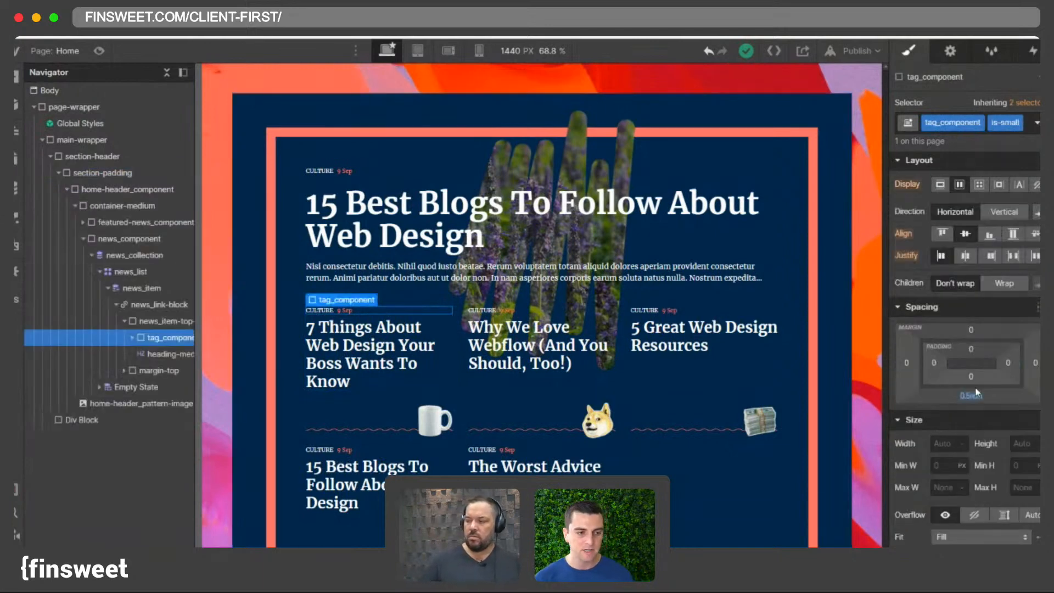
left_click(970, 396)
type(".75")
key("Return")
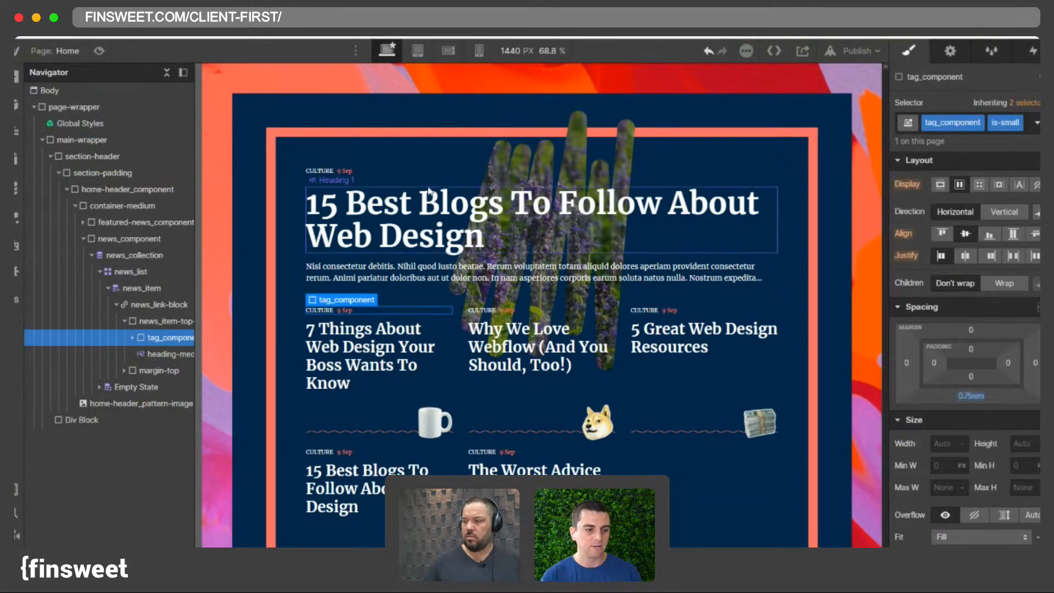
- Examine the featured tag_component, a meme icon and the news link block
left_click(353, 170)
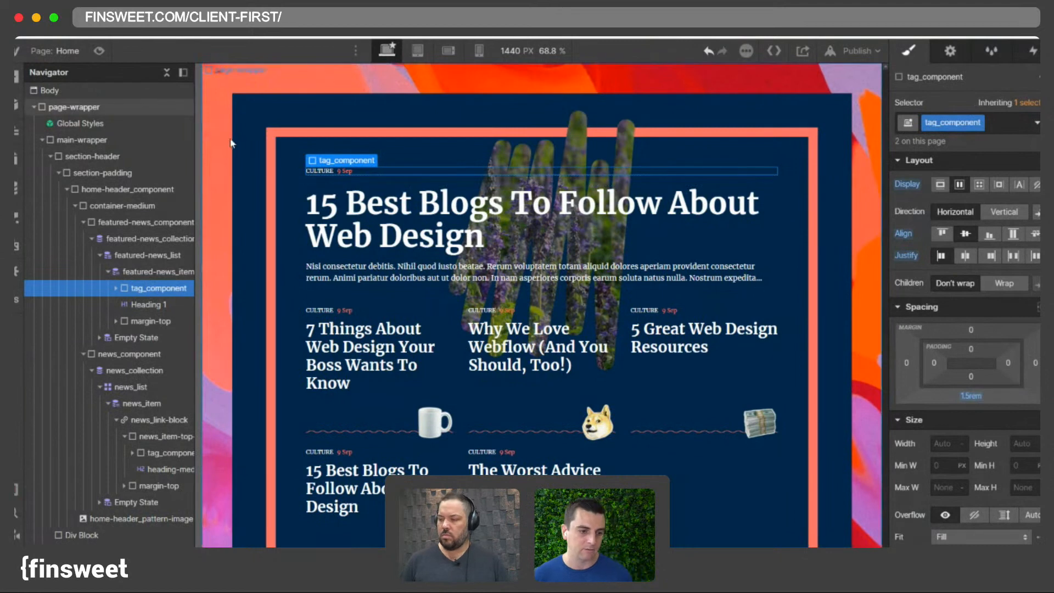
left_click(84, 222)
left_click(83, 238)
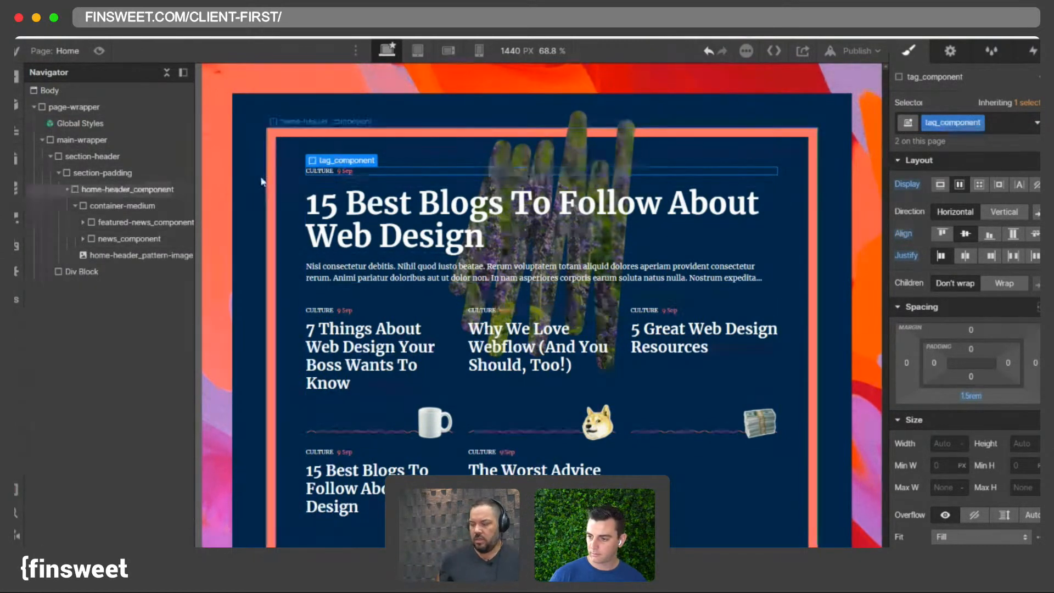
scroll(340, 214, "down", 3)
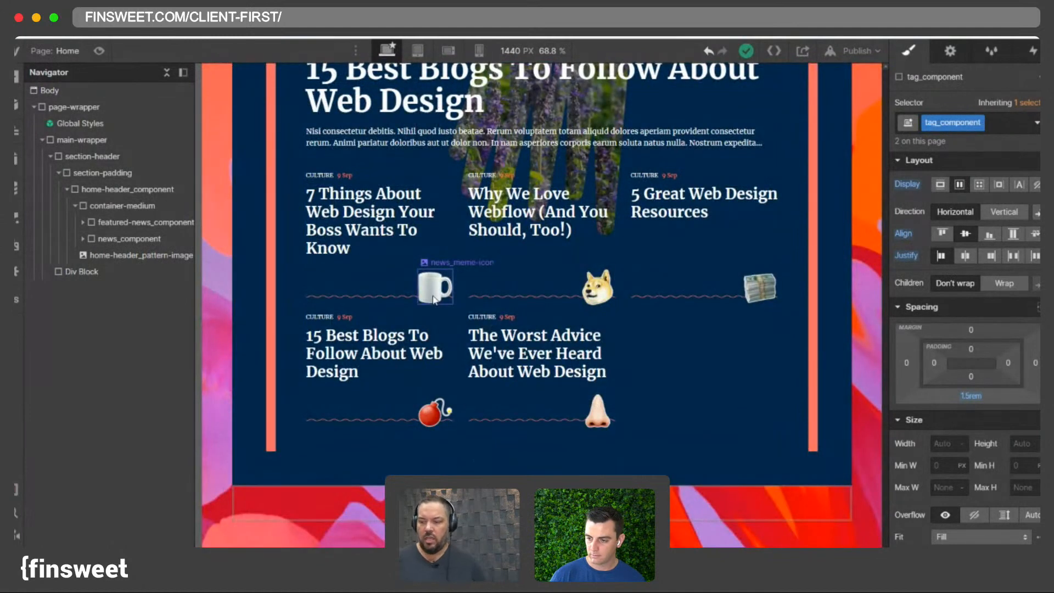
left_click(532, 257)
left_click(696, 264)
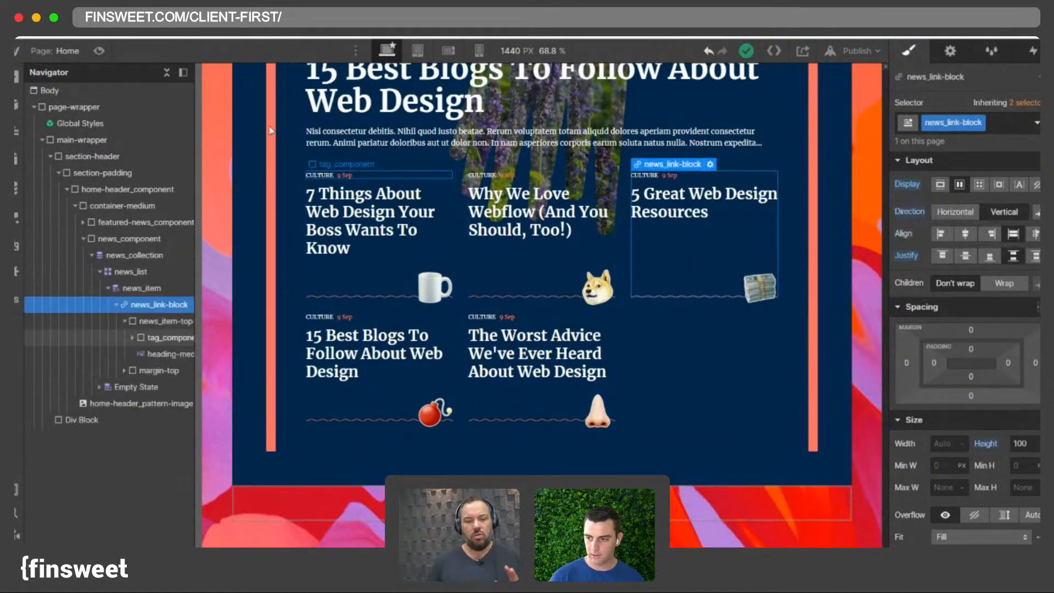
- Add a Navbar inside page-wrapper, directly after Global Styles
left_click(165, 73)
scroll(652, 281, "up", 3)
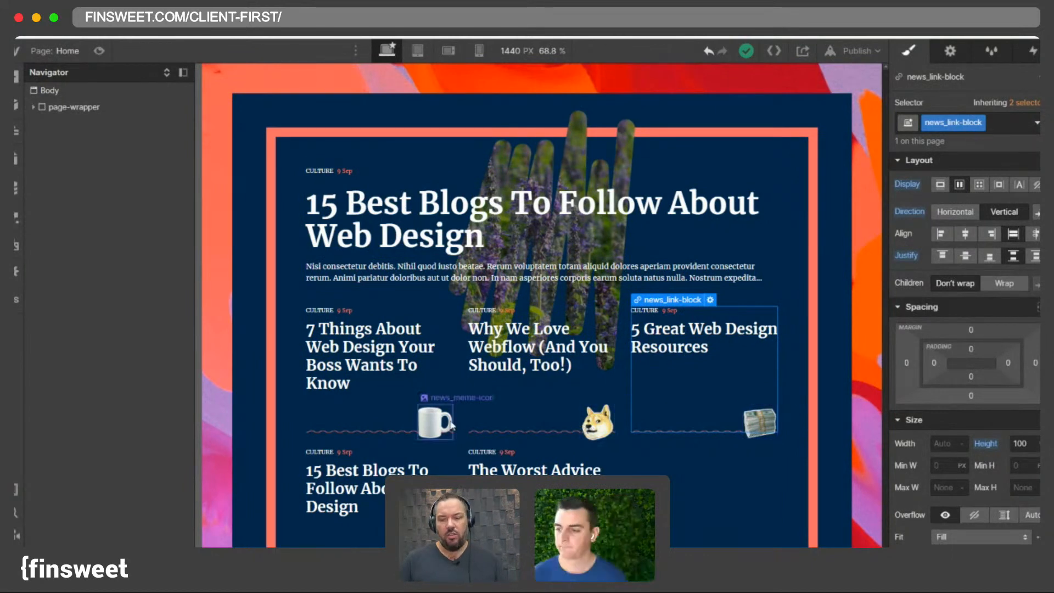
scroll(582, 426, "down", 2)
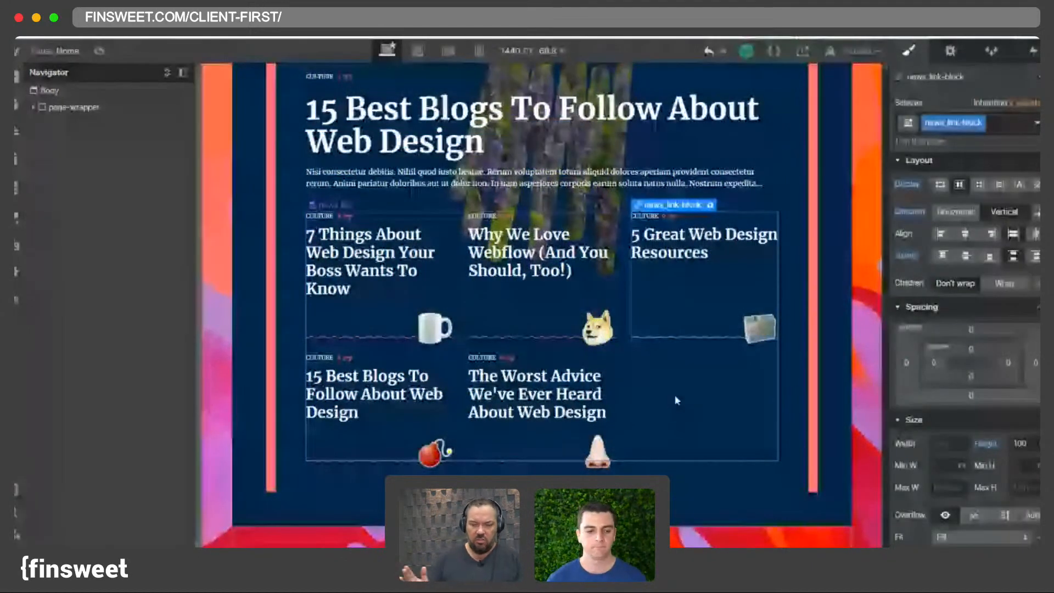
scroll(319, 84, "up", 2)
left_click(34, 107)
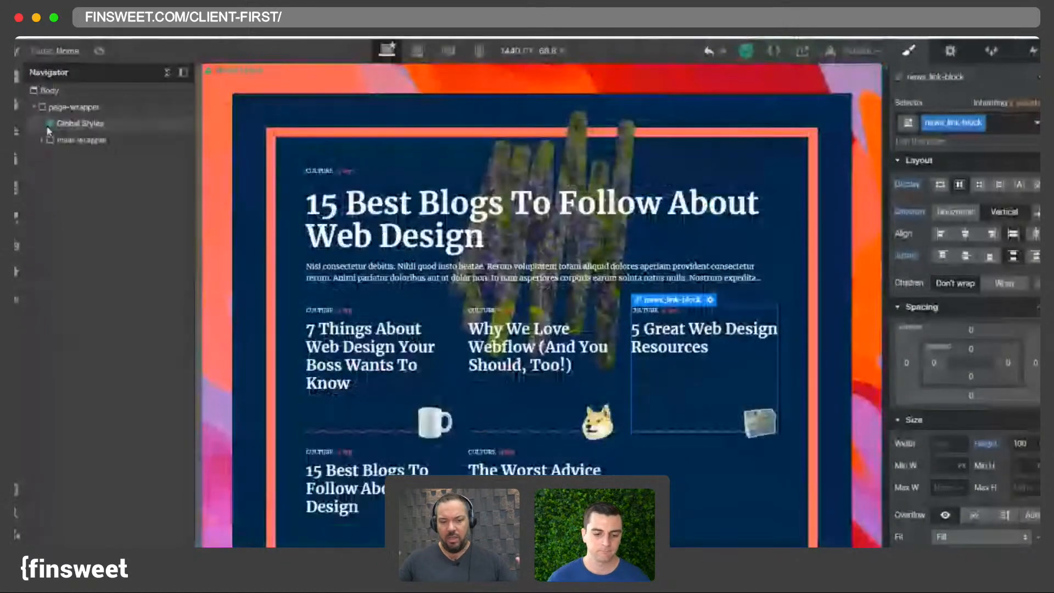
left_click(59, 125)
key("super+e")
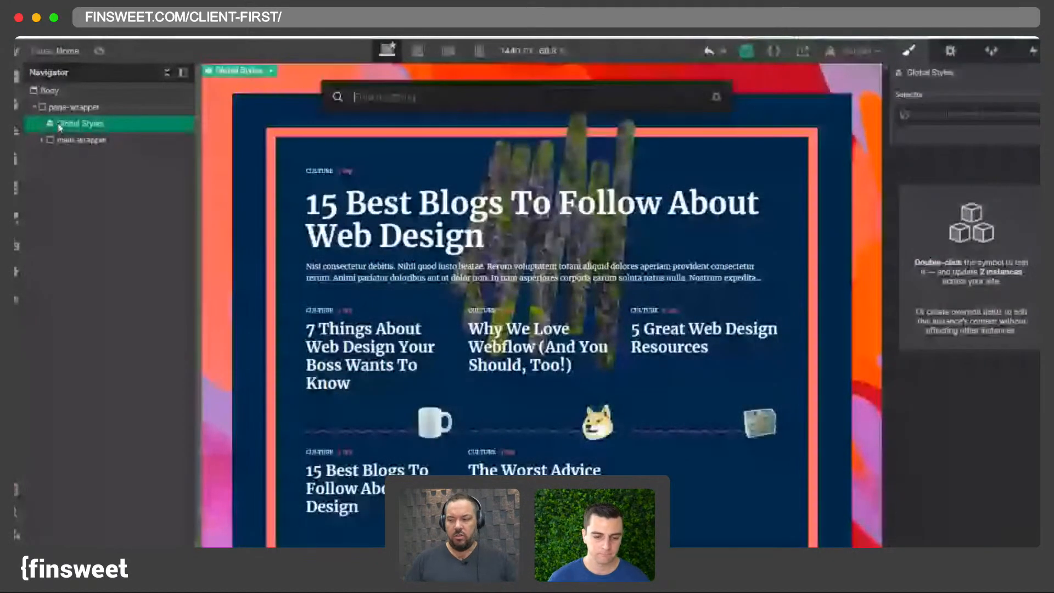
type("nav")
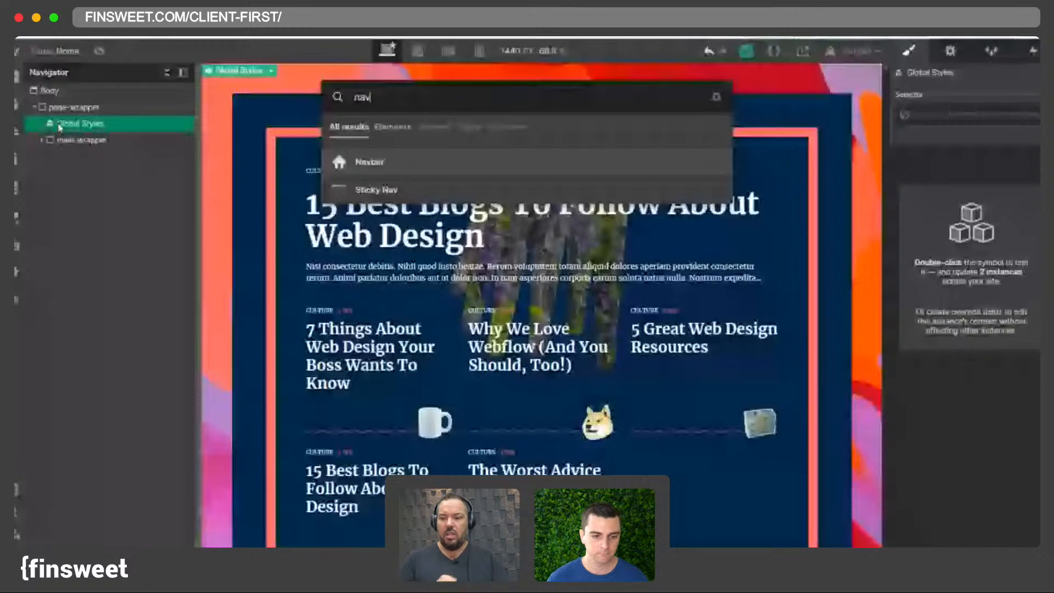
key("Return")
- Add a Div Block after the Navbar and give it the class nav_container
key("super+e")
type("di")
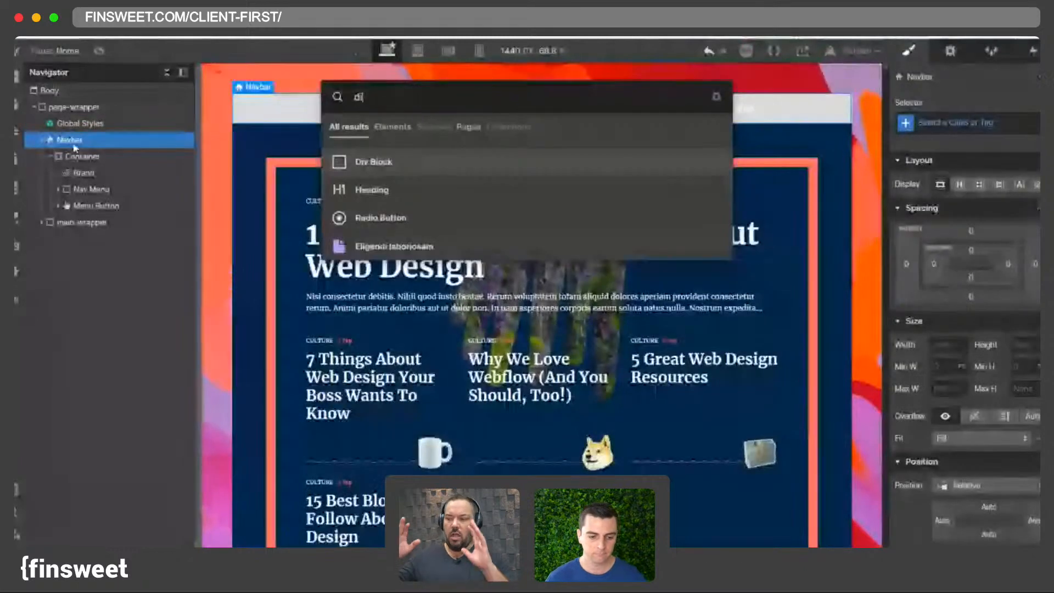
key("Return")
left_click(990, 124)
type("nav_container")
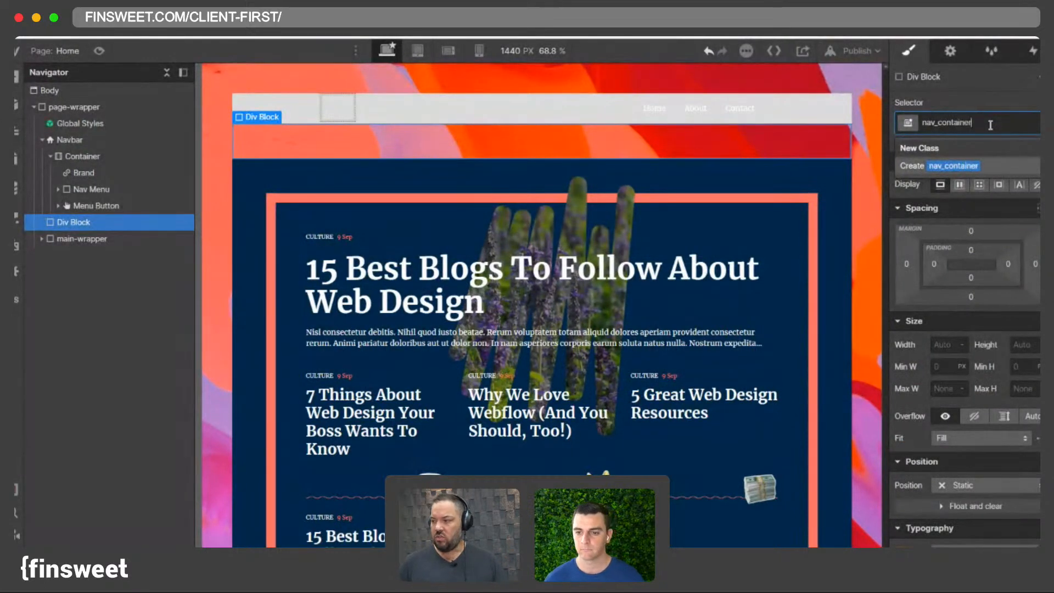
key("Return")
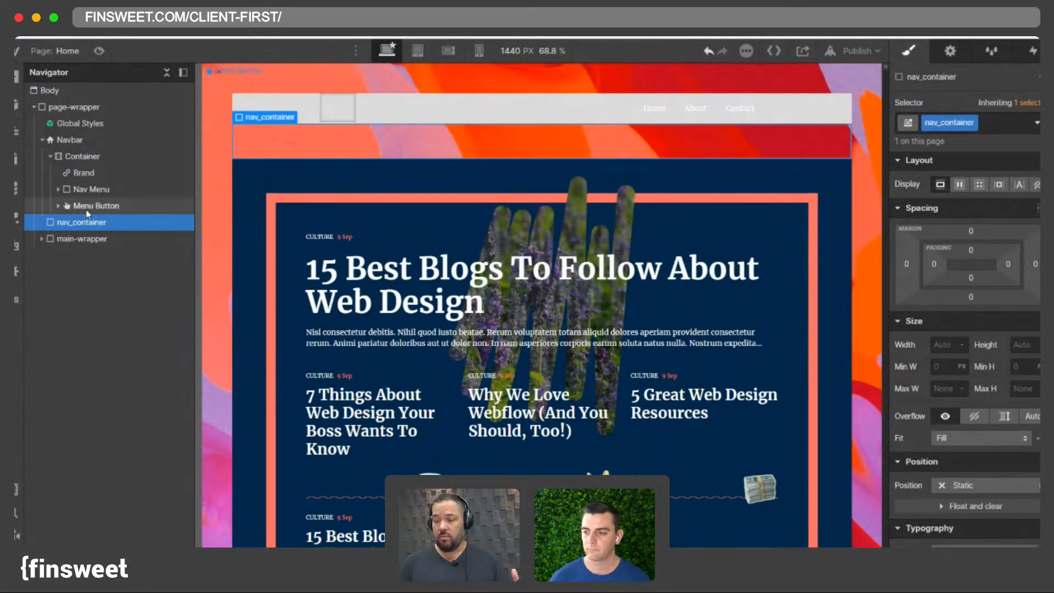
- Add another Div Block after the Navbar, then delete it again
left_click(280, 208)
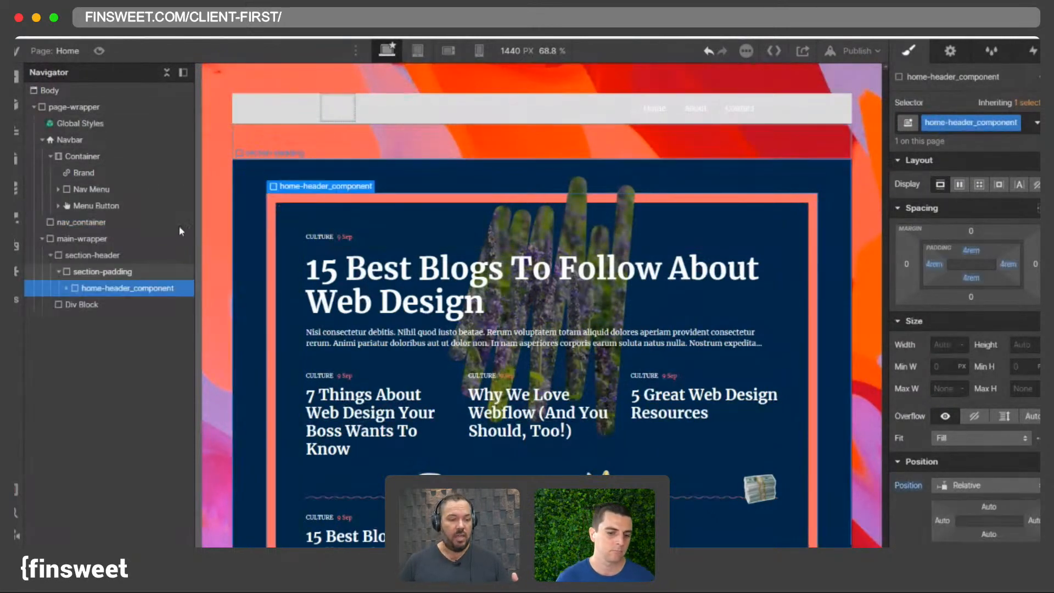
left_click(67, 288)
left_click(114, 304)
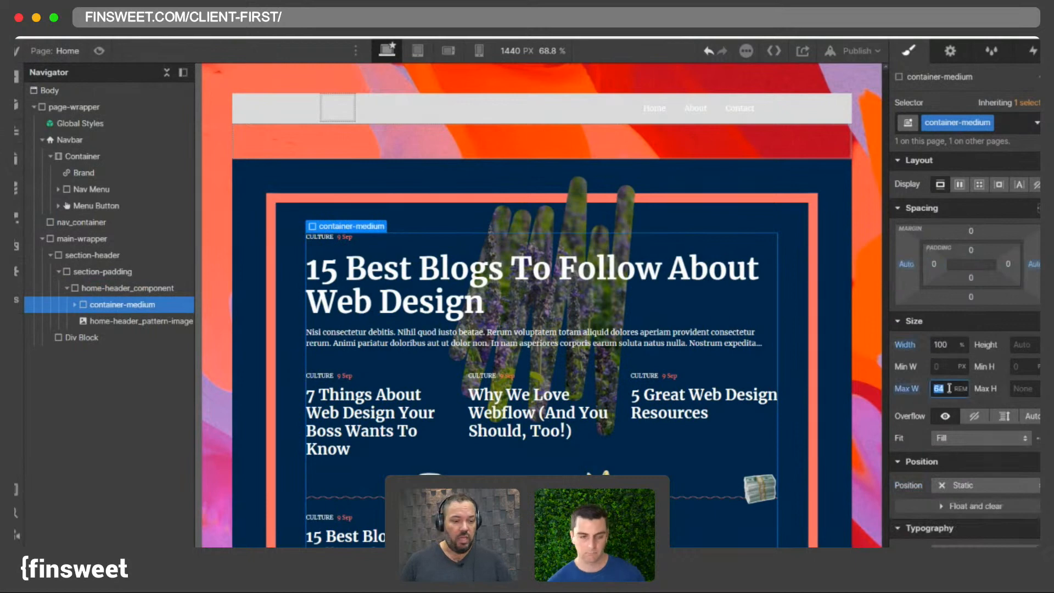
left_click(83, 156)
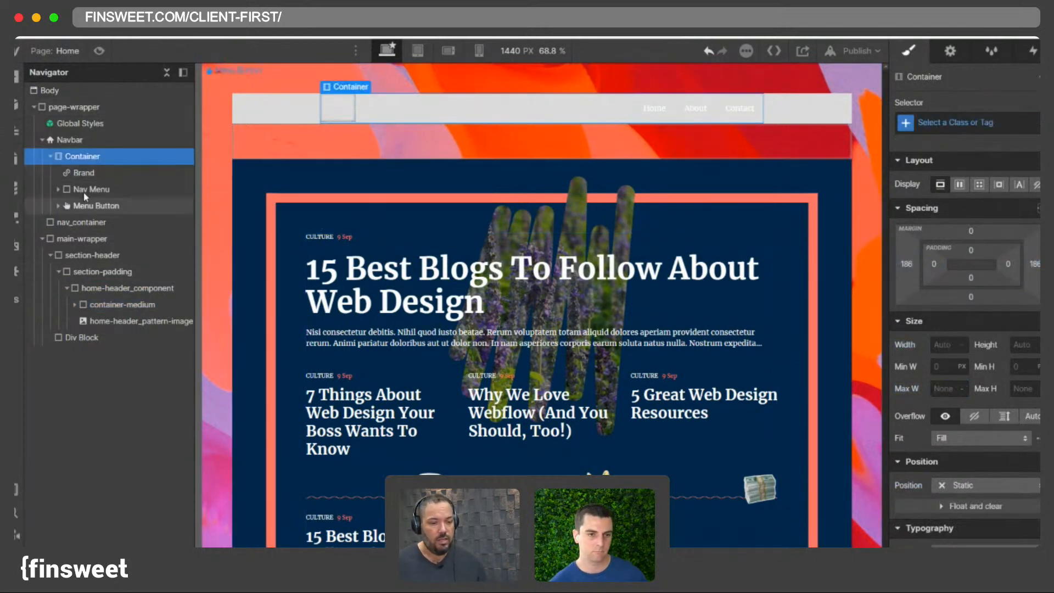
left_click(75, 141)
key("super+e")
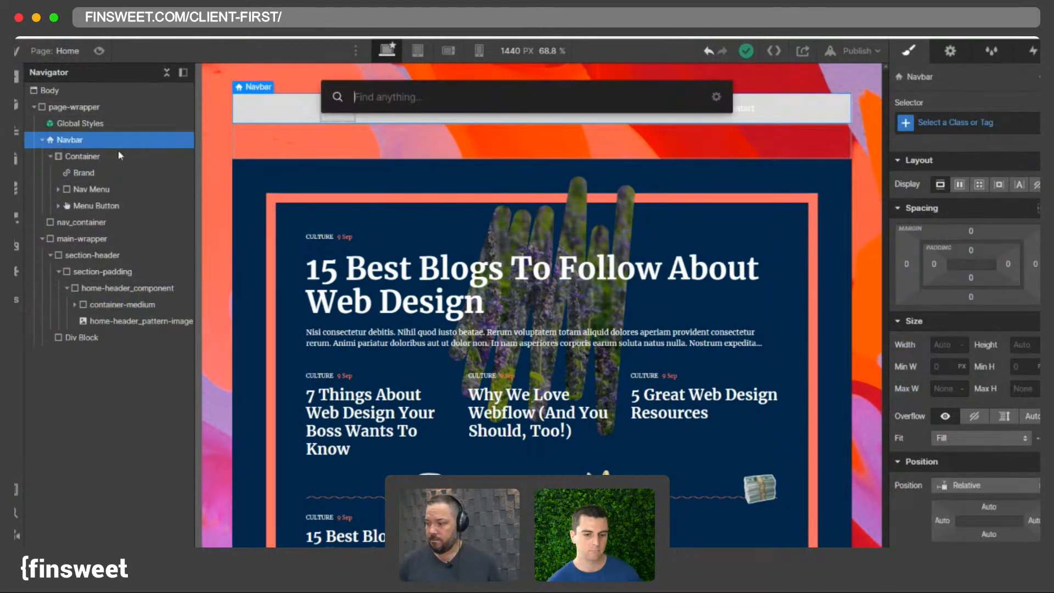
type("d")
key("Return")
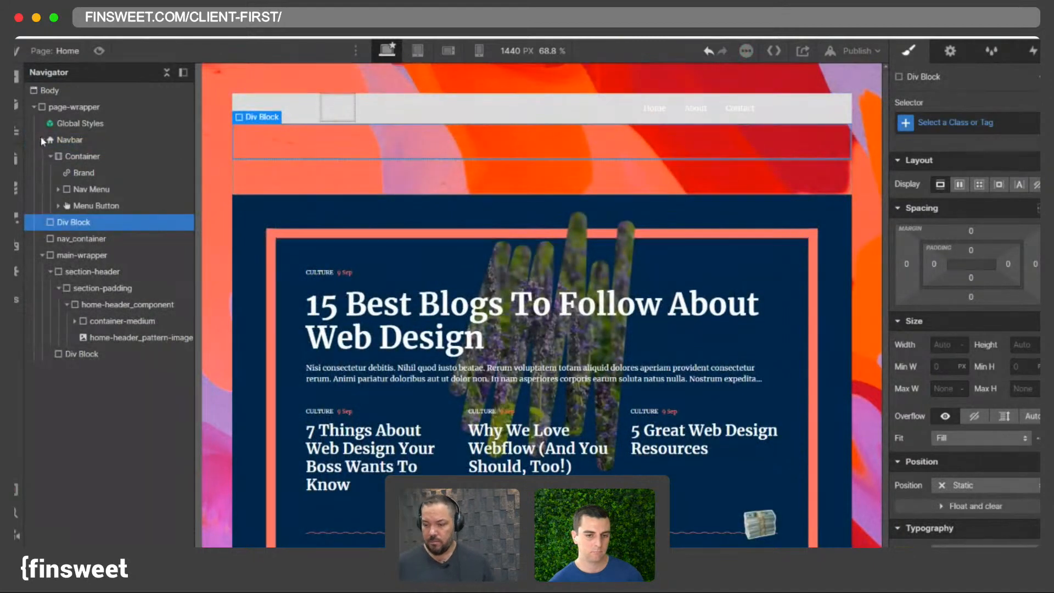
left_click(43, 140)
left_click(66, 142)
left_click(88, 158)
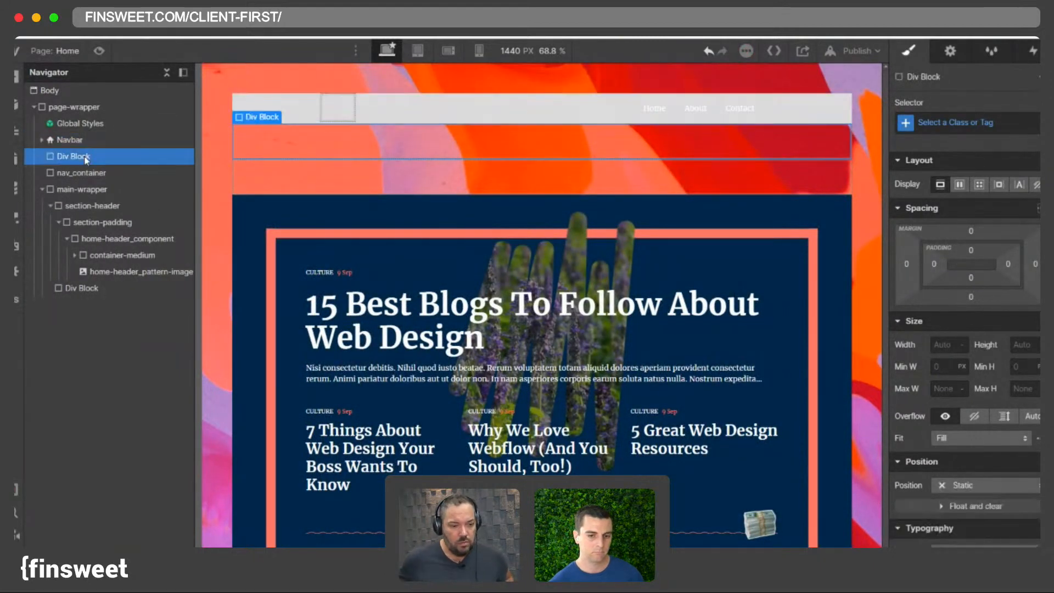
key("Delete")
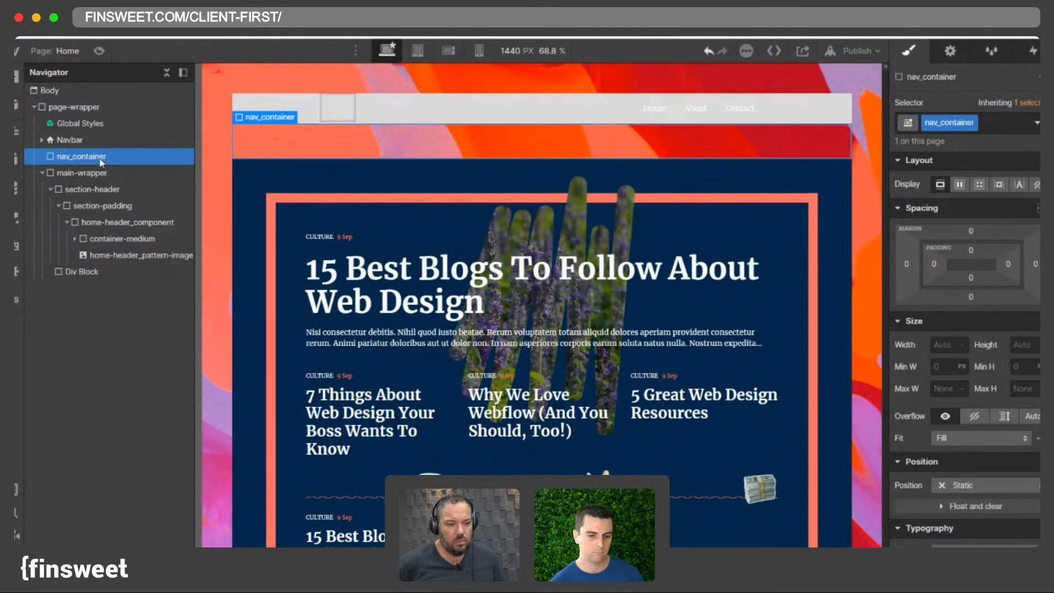
- Give the Navbar the class nav_component
left_click(42, 140)
left_click(44, 142)
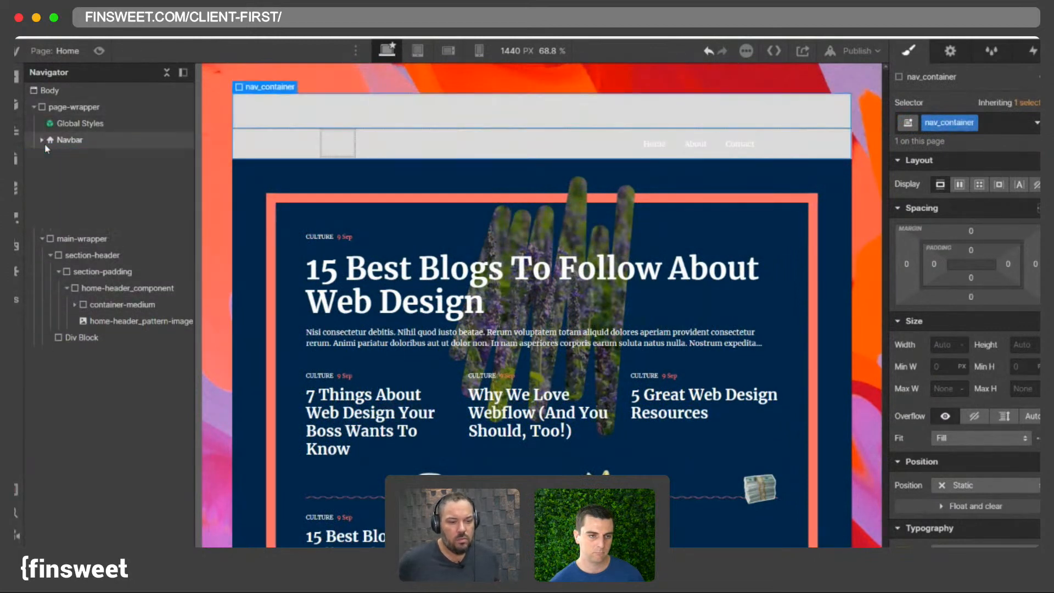
left_click(966, 123)
type("nav_componeny")
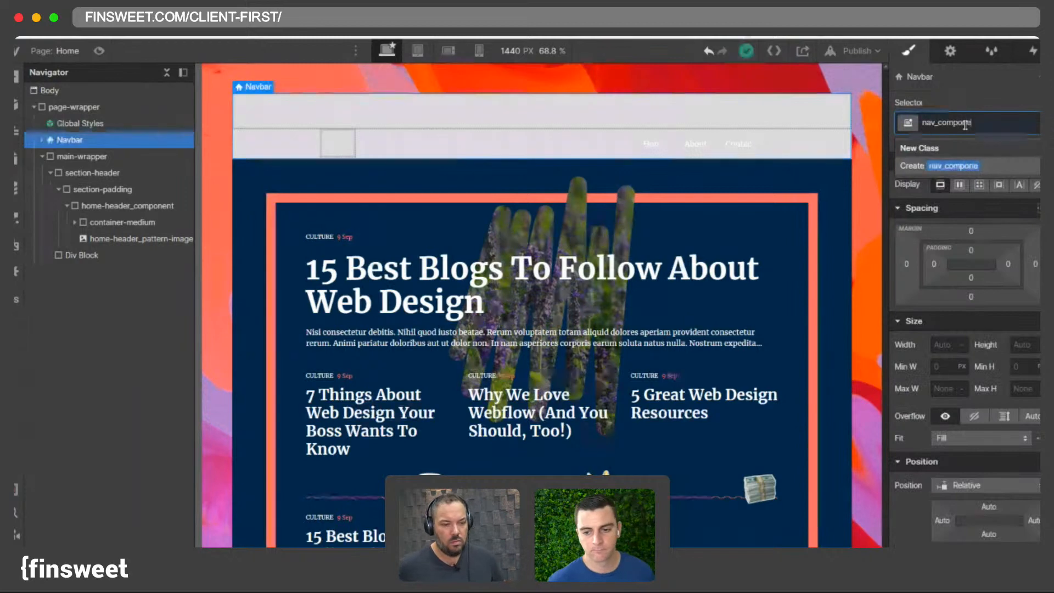
key("Return")
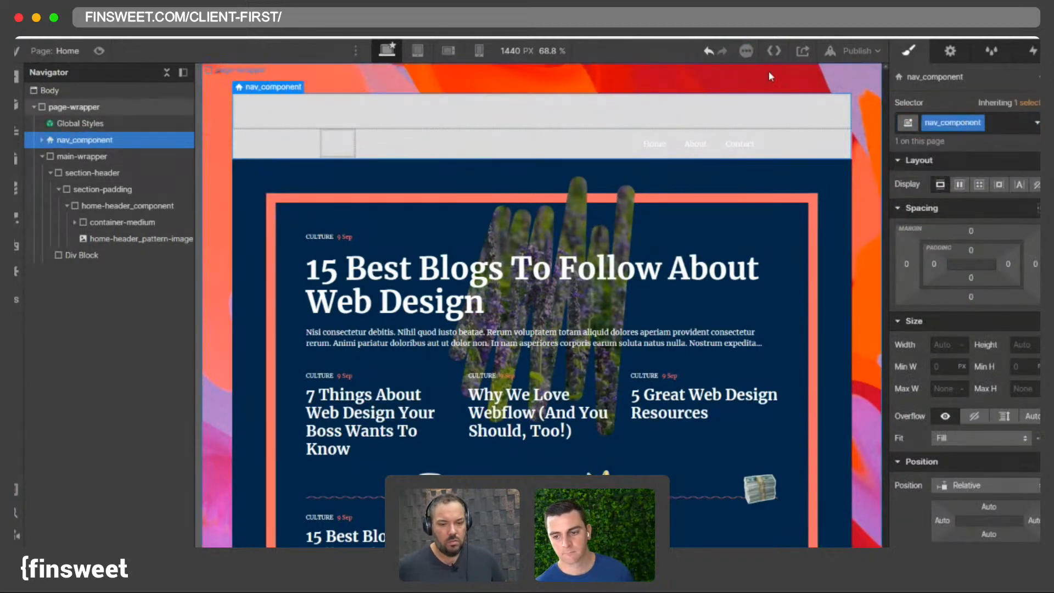
- Set the news_link-block's justification to start
scroll(589, 238, "down", 5)
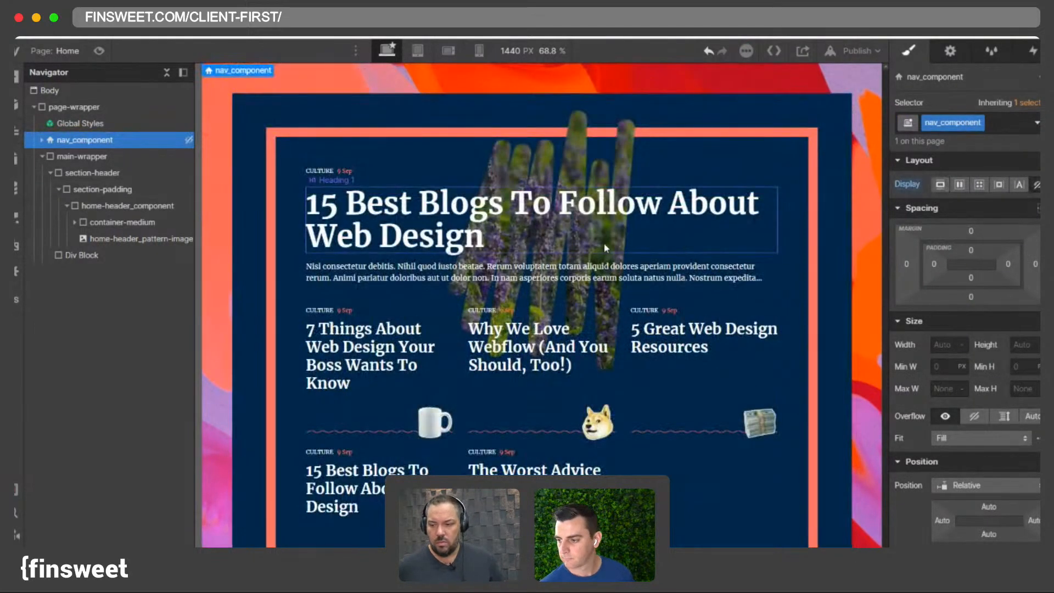
left_click(690, 258)
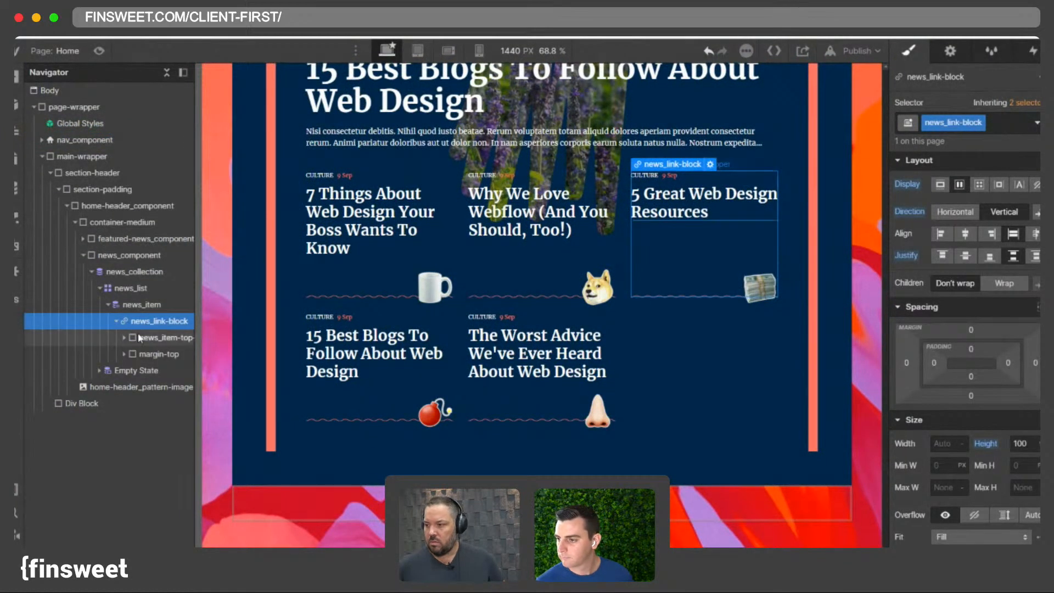
left_click(115, 321)
left_click_drag(192, 333, 200, 332)
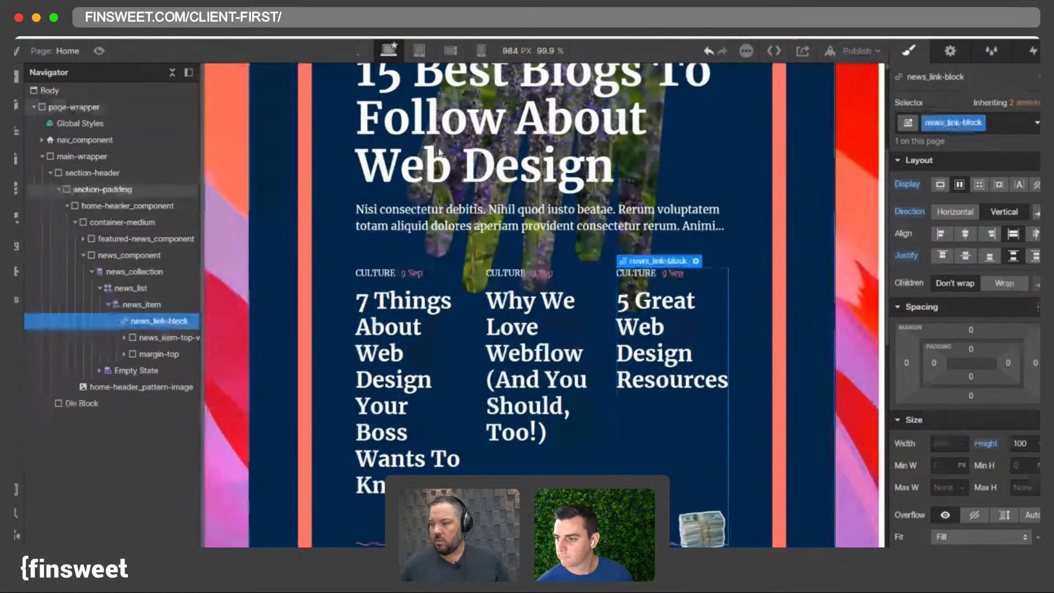
left_click(510, 49)
type("1440")
key("Return")
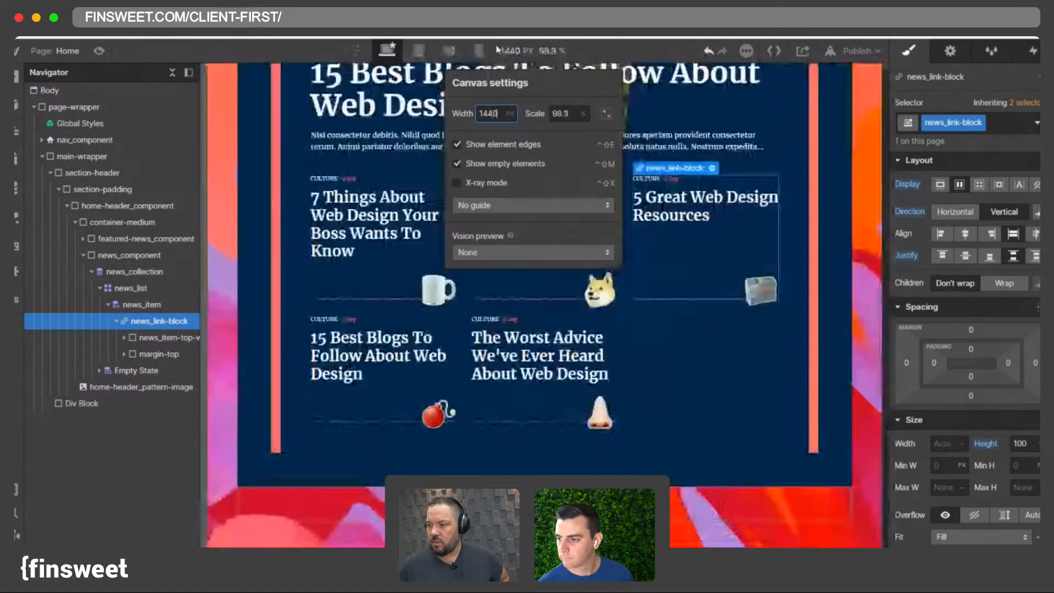
left_click(125, 337)
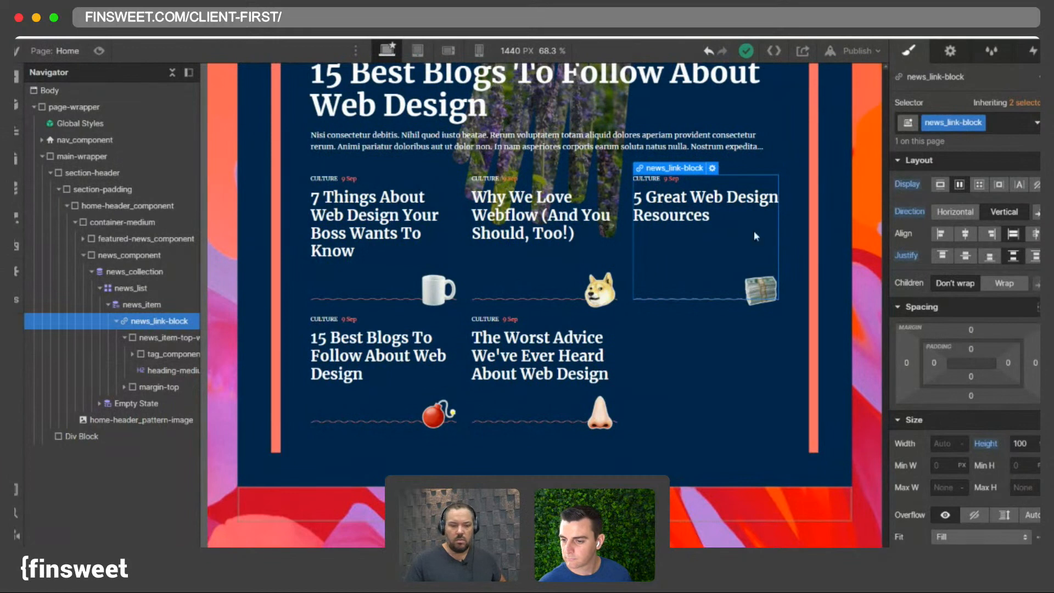
left_click(938, 256)
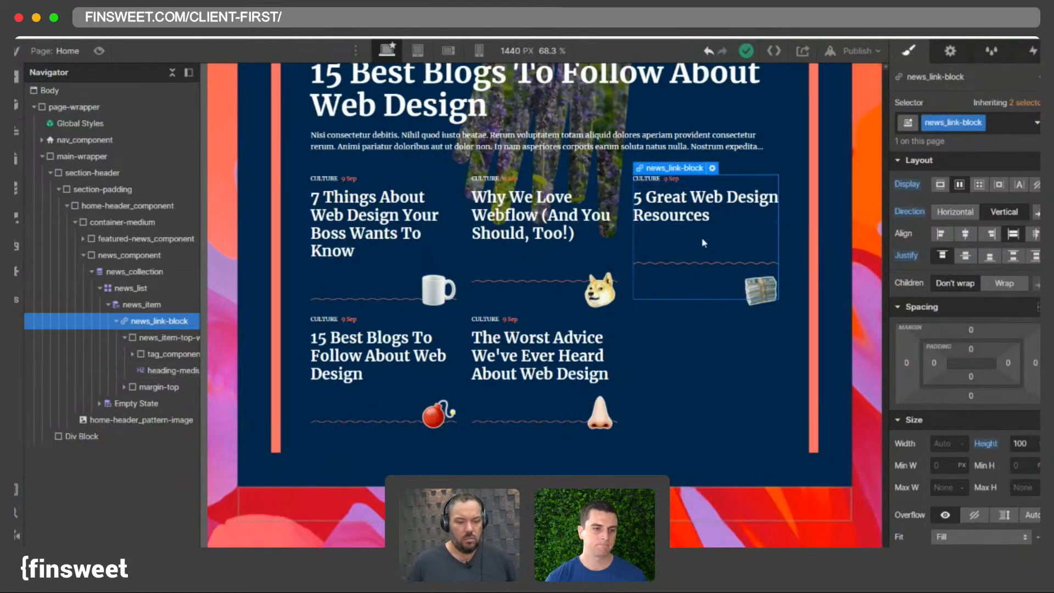
- Examine the news_item-top-wrapper, tag_component, heading-medium and margin-top elements inside news_link-block
left_click(157, 339)
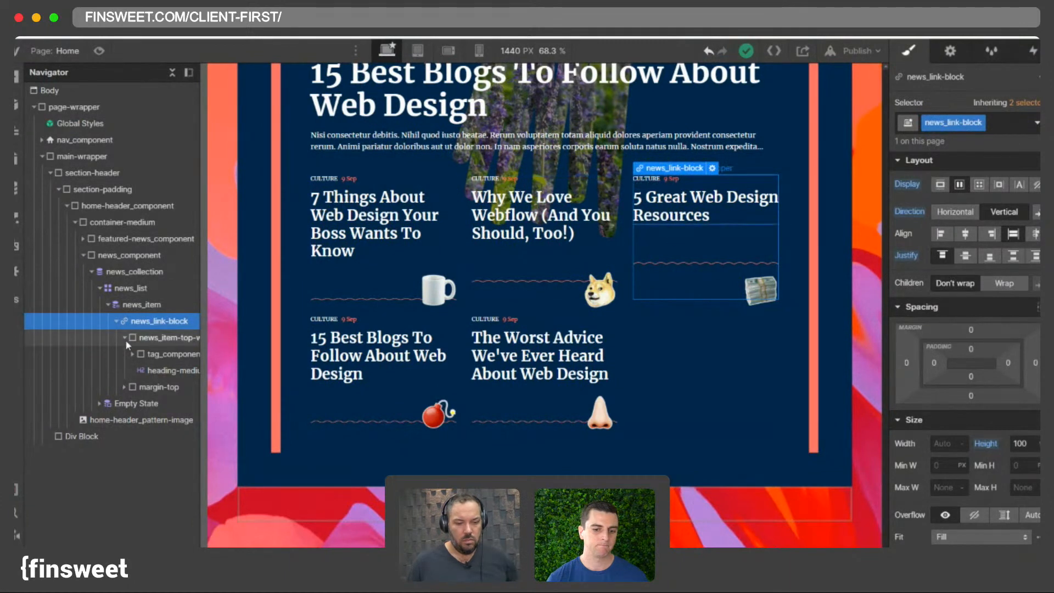
left_click(146, 354)
left_click(159, 337)
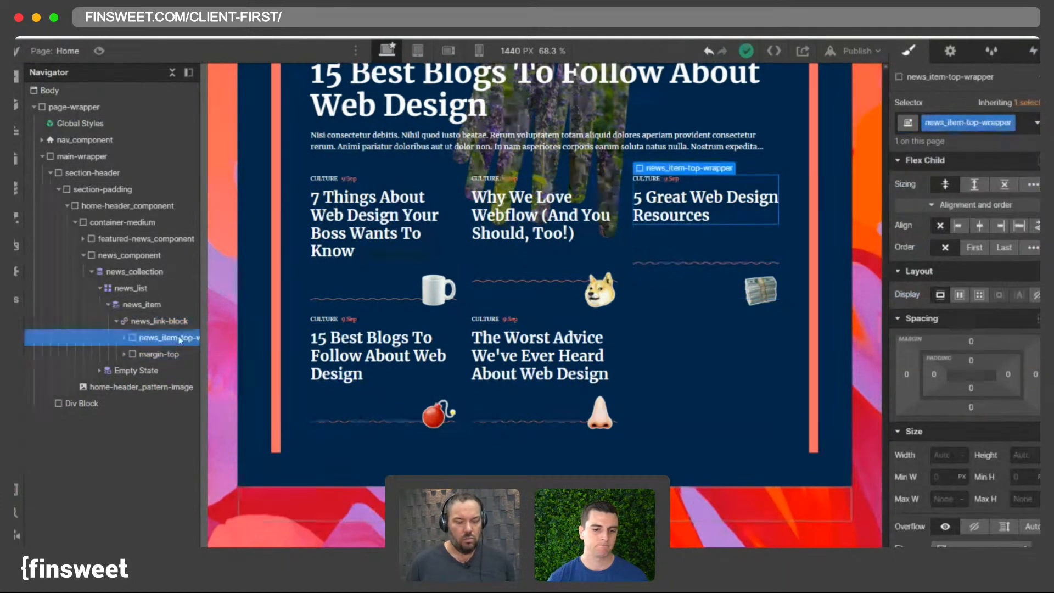
key("shift+2")
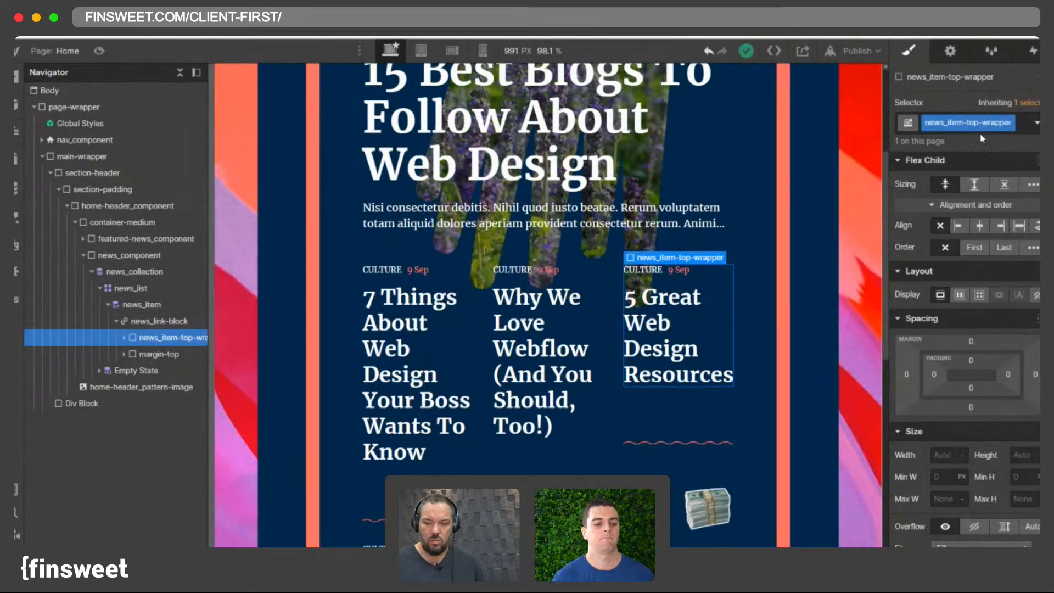
left_click(124, 338)
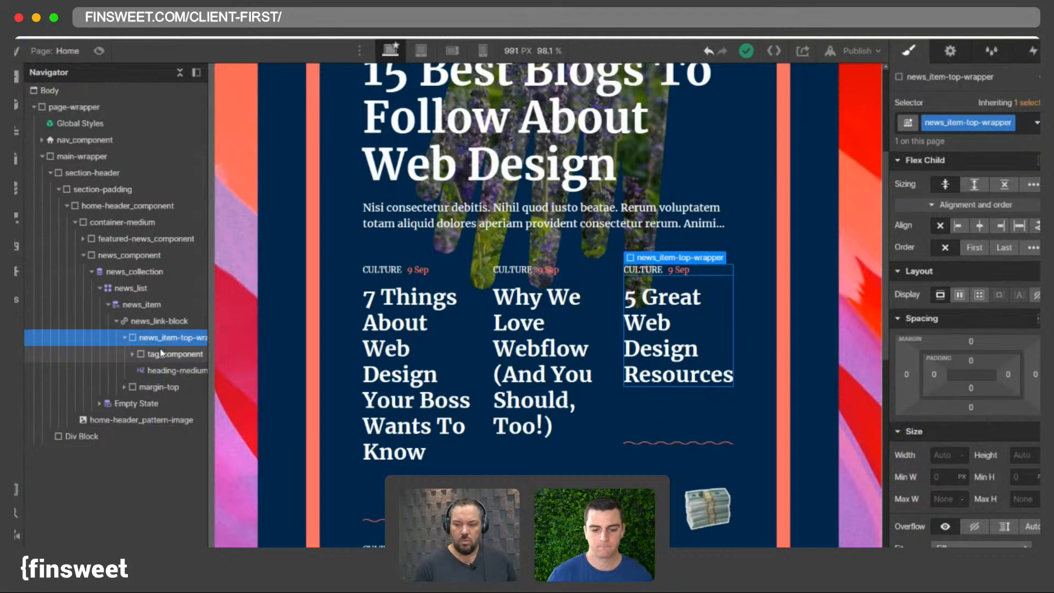
left_click(161, 353)
left_click(170, 370)
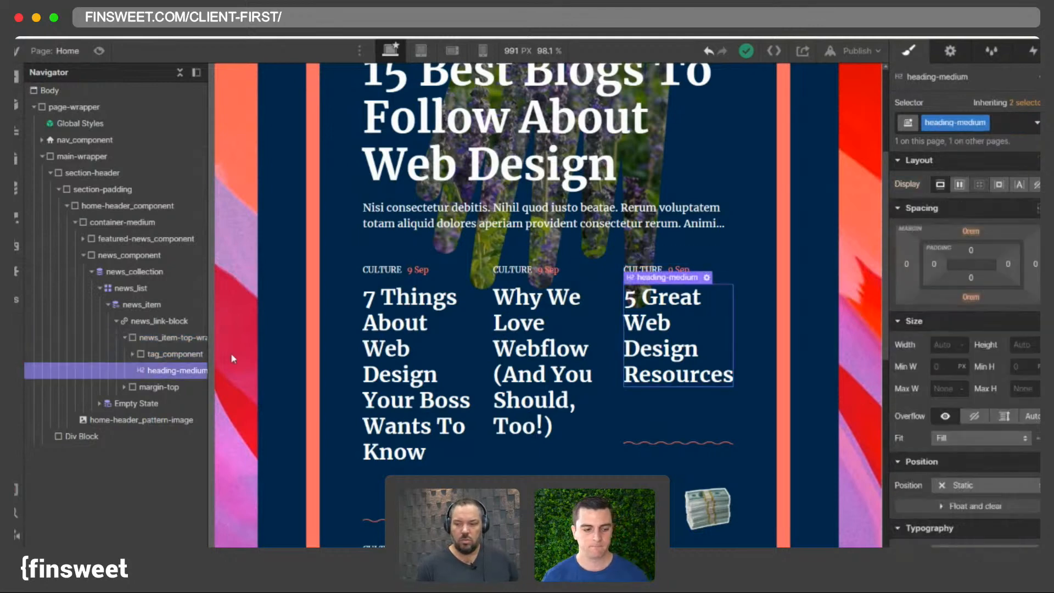
left_click(516, 52)
key("Return")
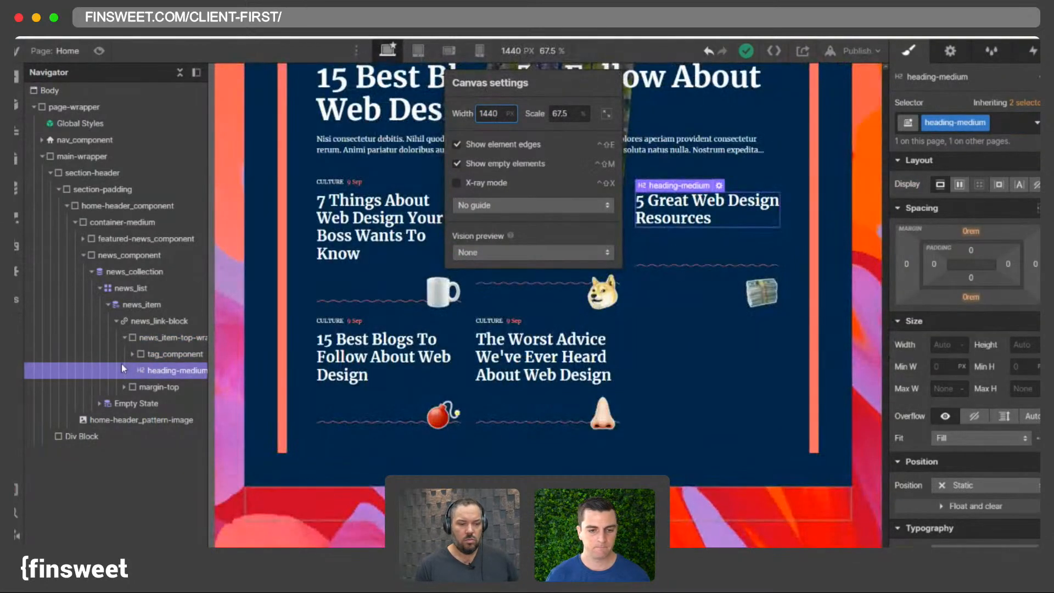
left_click(122, 338)
left_click(155, 356)
left_click(124, 354)
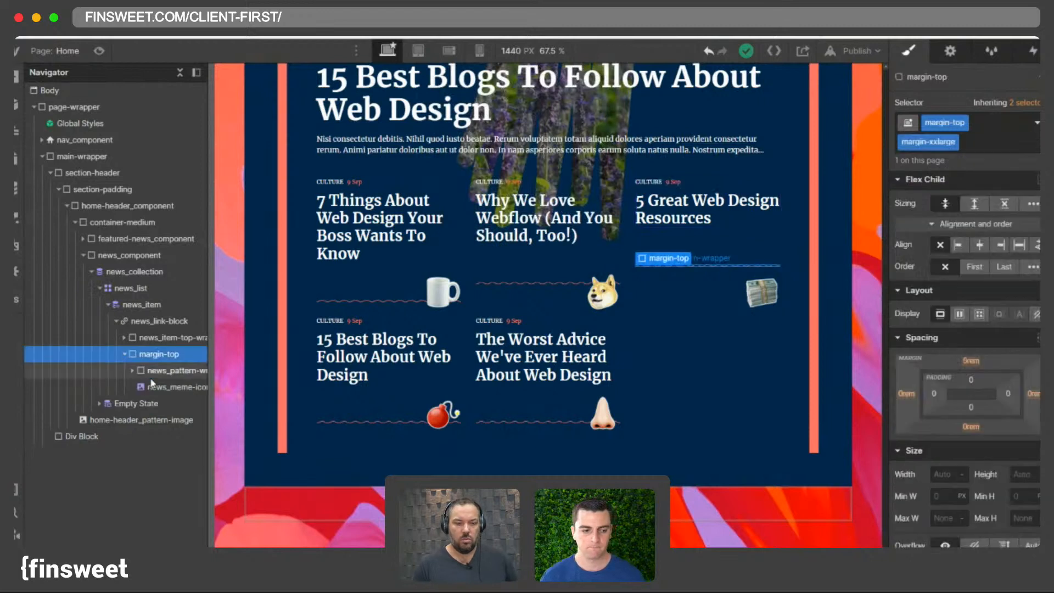
left_click(128, 355)
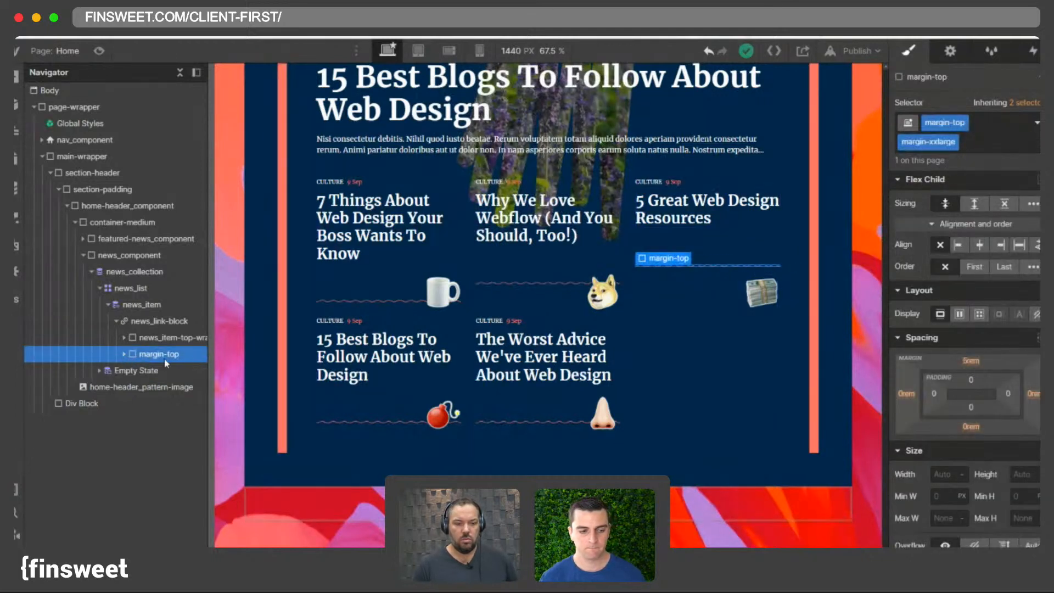
- Set the news_link-block's justification back to its previous setting
left_click(154, 323)
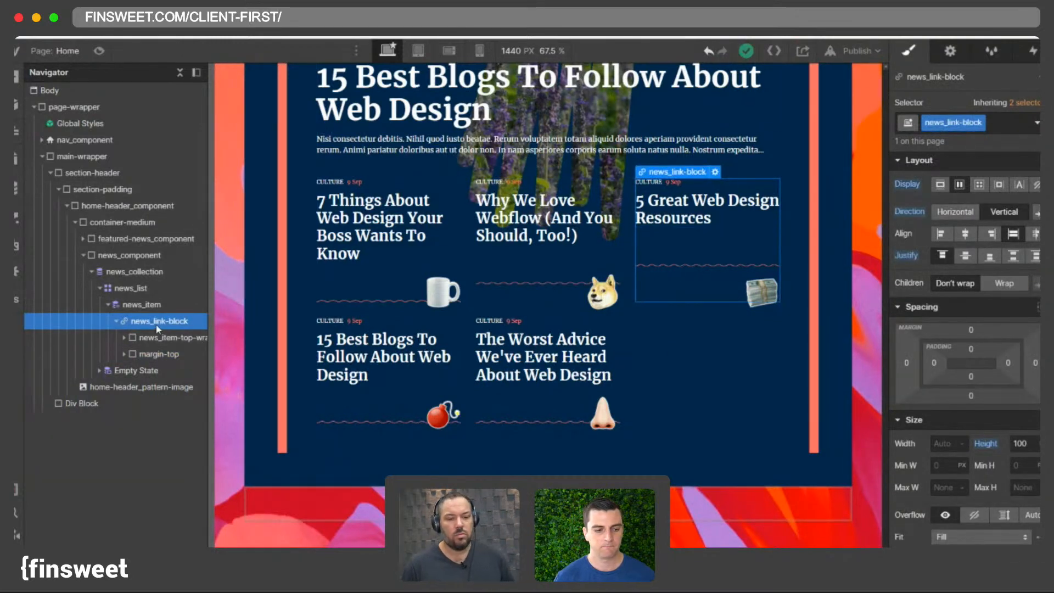
left_click(1016, 258)
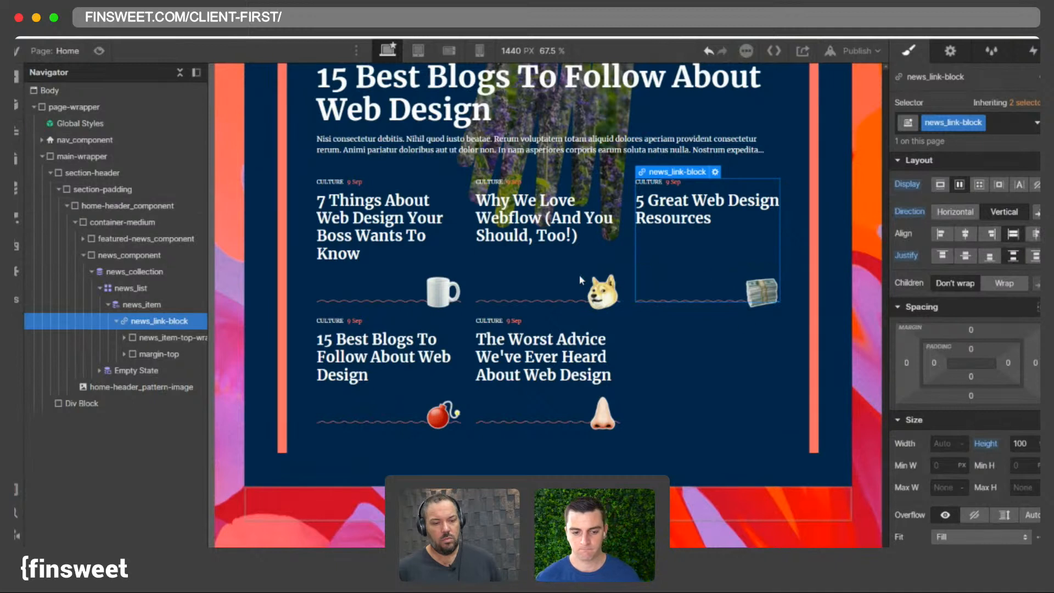
left_click(683, 222)
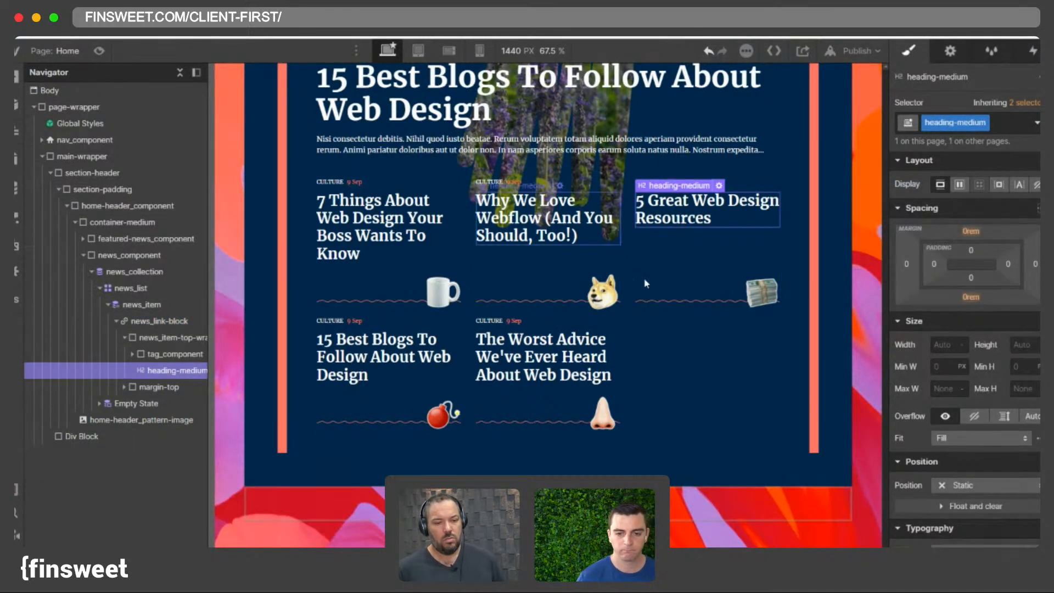
- Paste the copied title into the 5 Great Web Design Resources news item's name and save it, then return to the canvas
key("c")
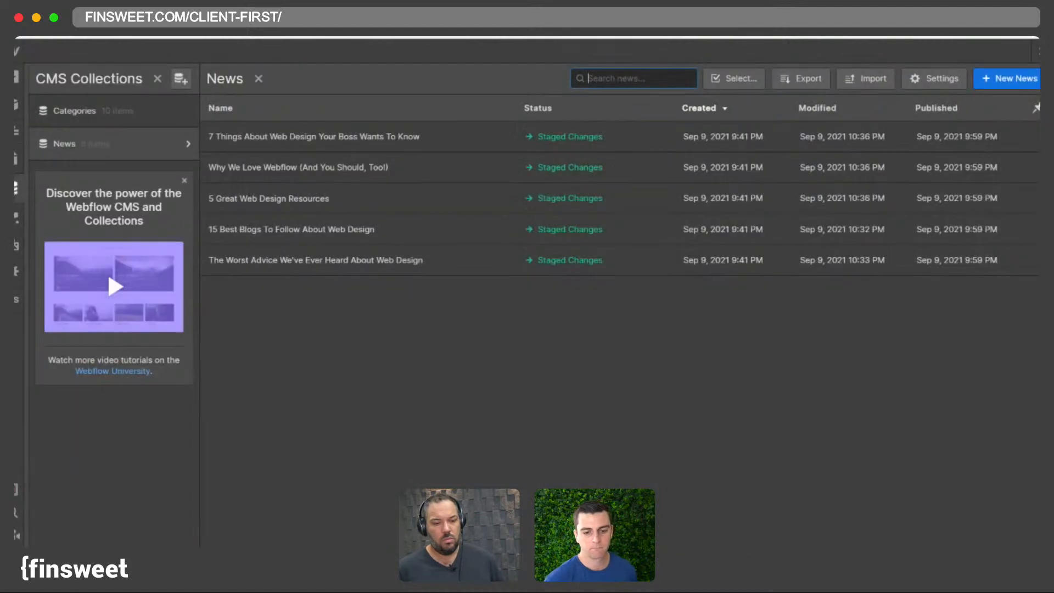
left_click(298, 203)
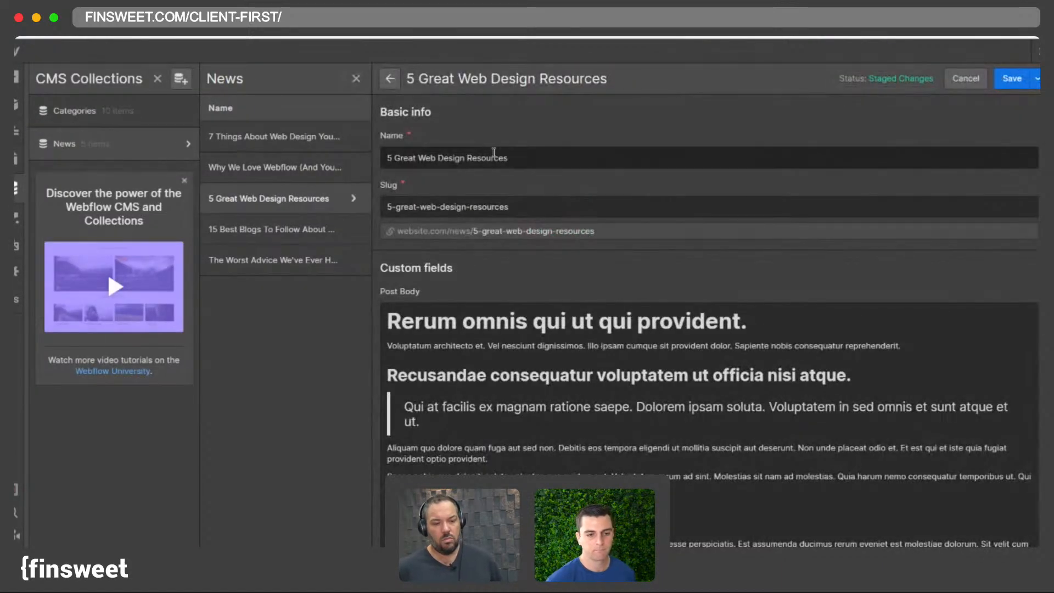
triple_click(538, 160)
key("ctrl+c")
key("ctrl+v")
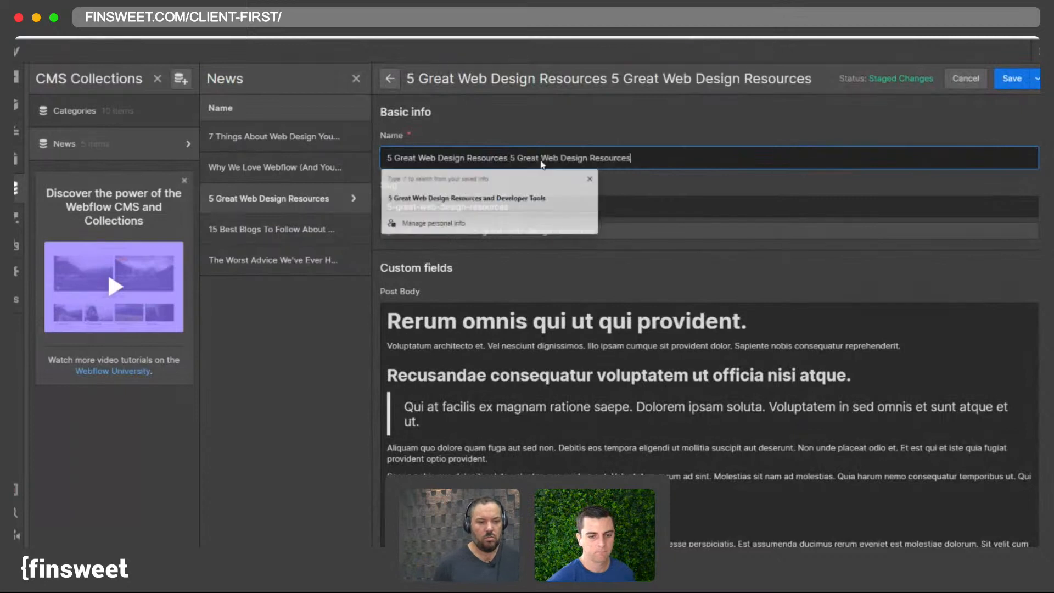
left_click(1014, 82)
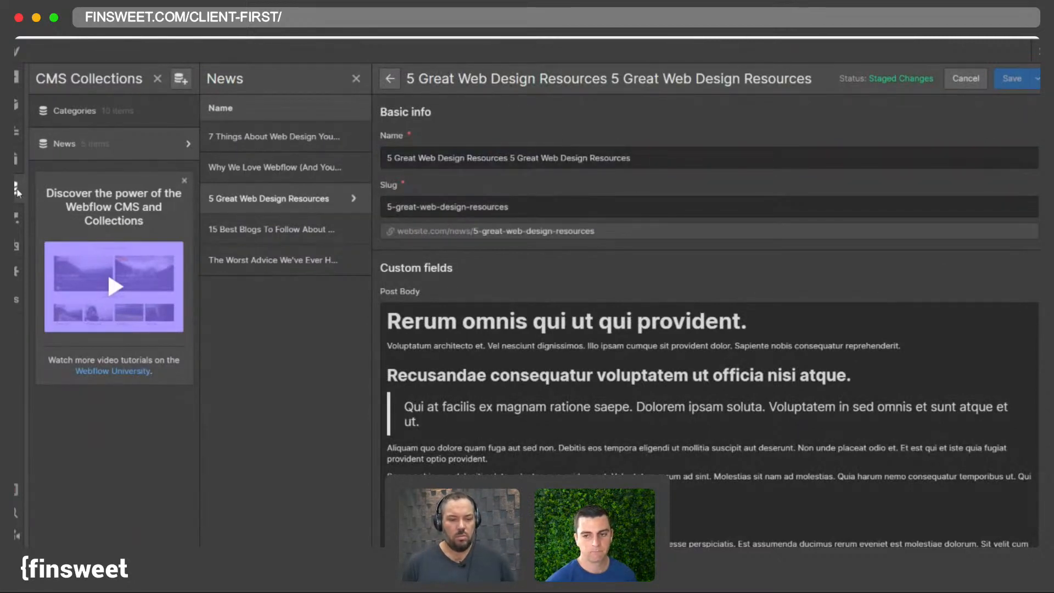
left_click(965, 81)
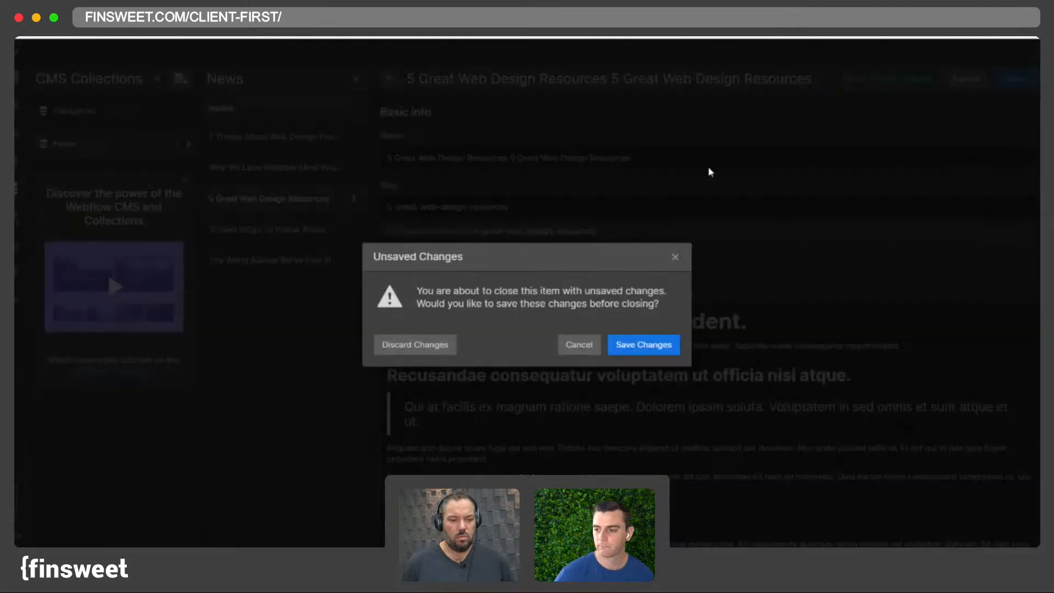
left_click(415, 344)
left_click(674, 257)
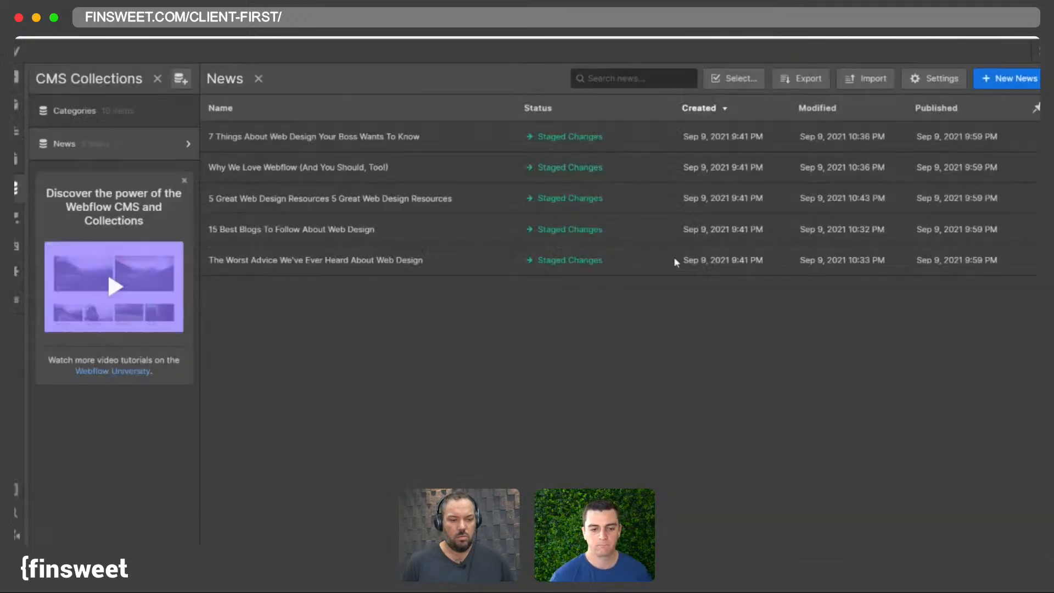
left_click(16, 188)
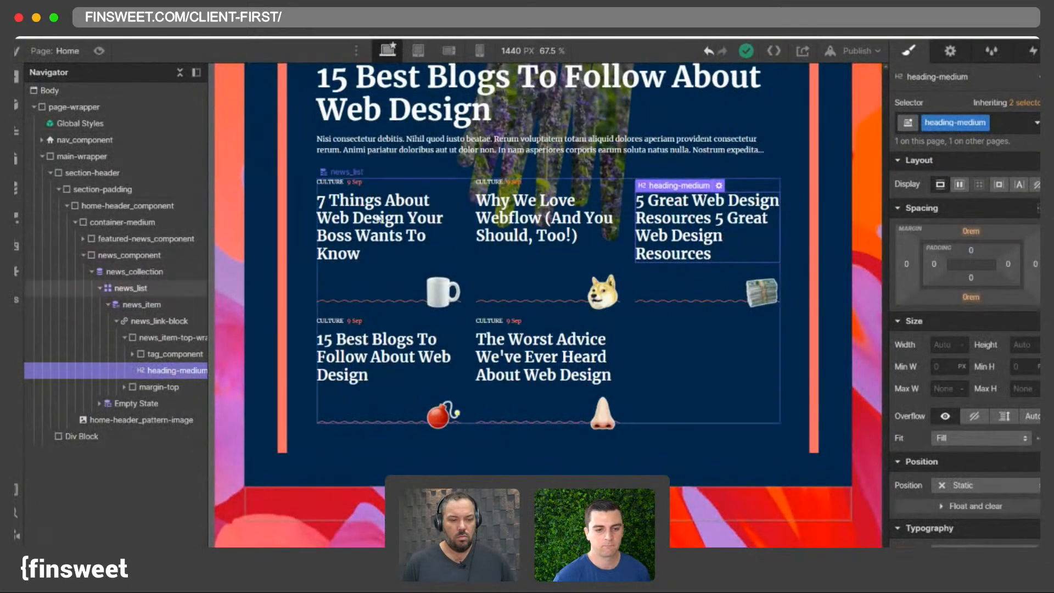
- Append a second copy of the title to the 7 Things About Web Design Your Boss Wants To Know item's name and save
left_click(16, 189)
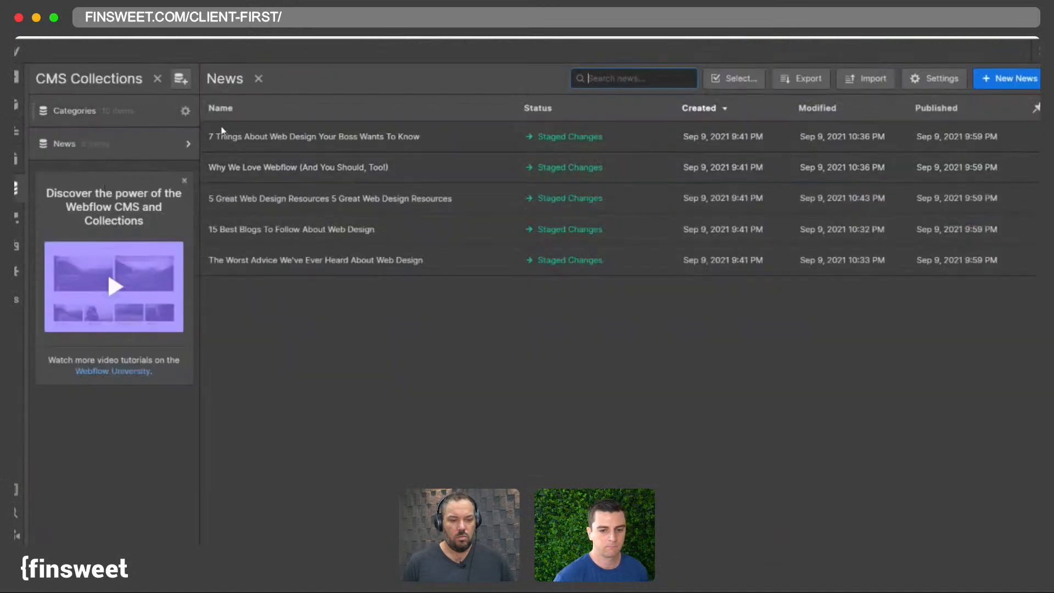
left_click(262, 138)
triple_click(519, 157)
key("super+c")
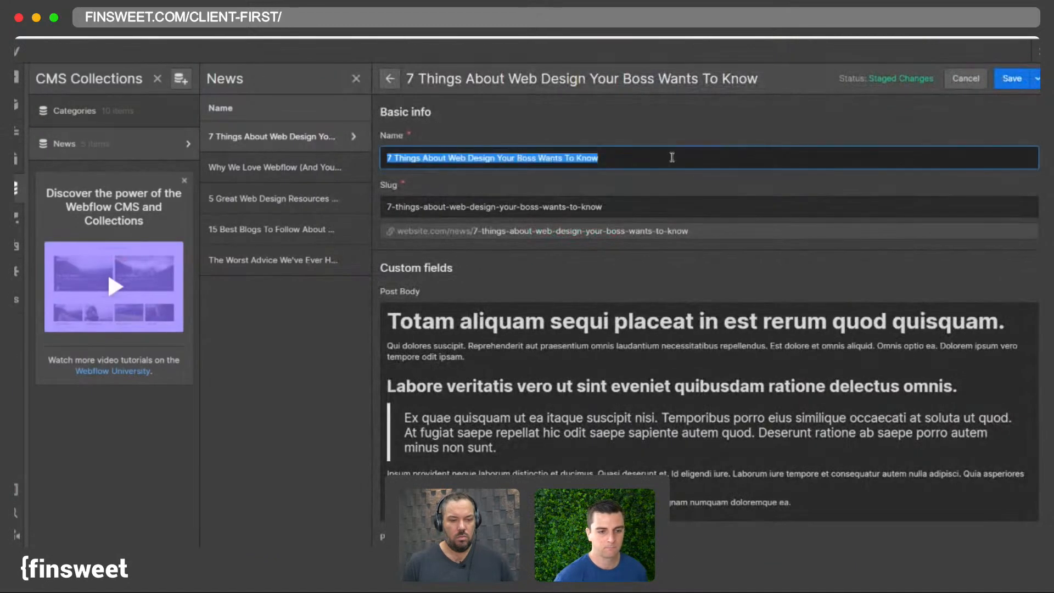
left_click(671, 158)
key("super+v")
left_click(1011, 78)
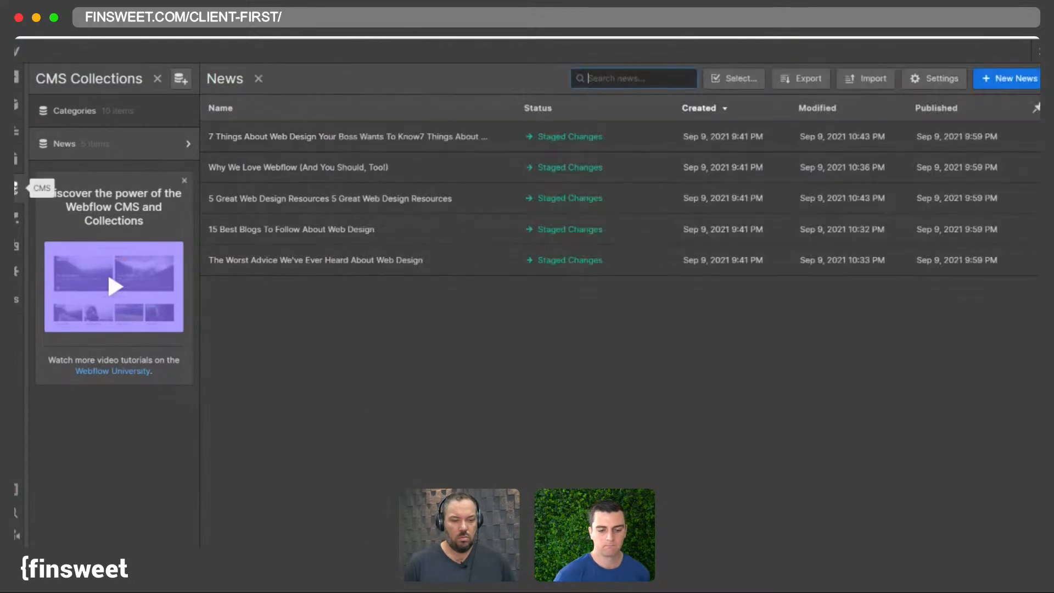
- Inspect the heading-medium, news_link-block and news_item-top-wrapper of the lengthened news cards on the canvas
left_click(16, 188)
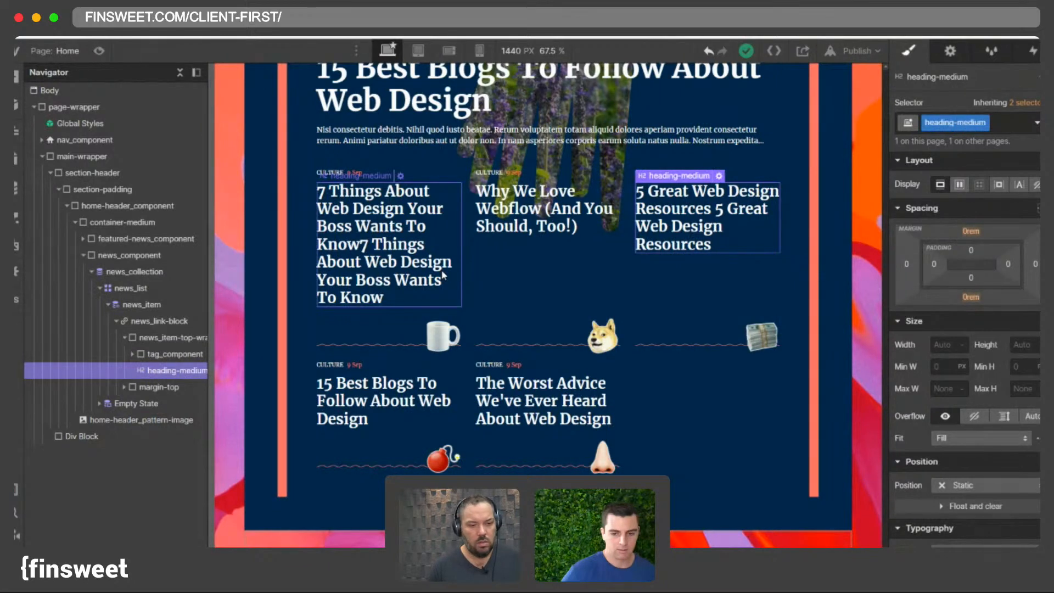
left_click(527, 269)
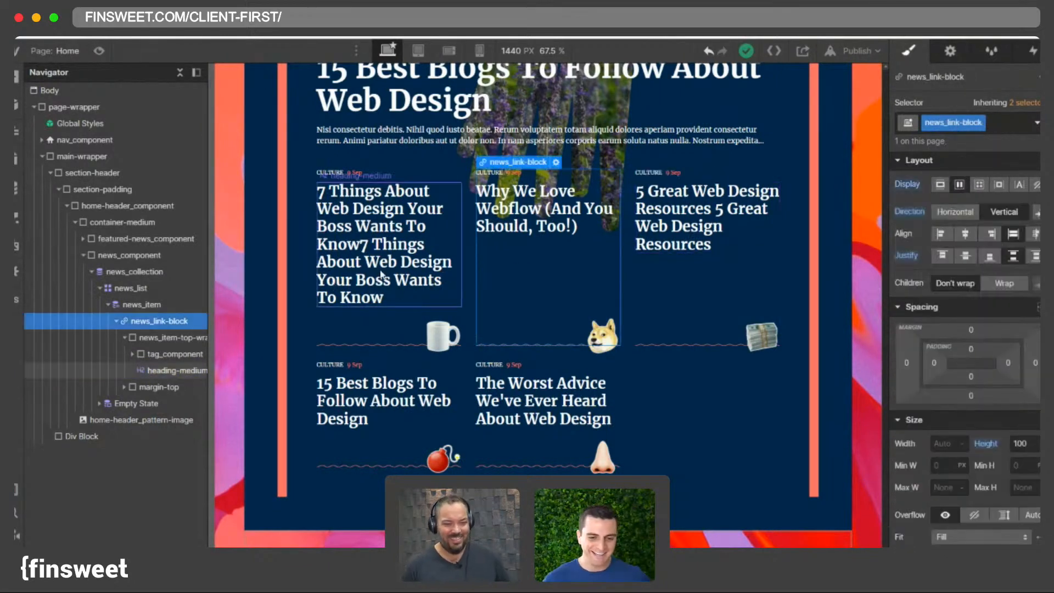
left_click(349, 207)
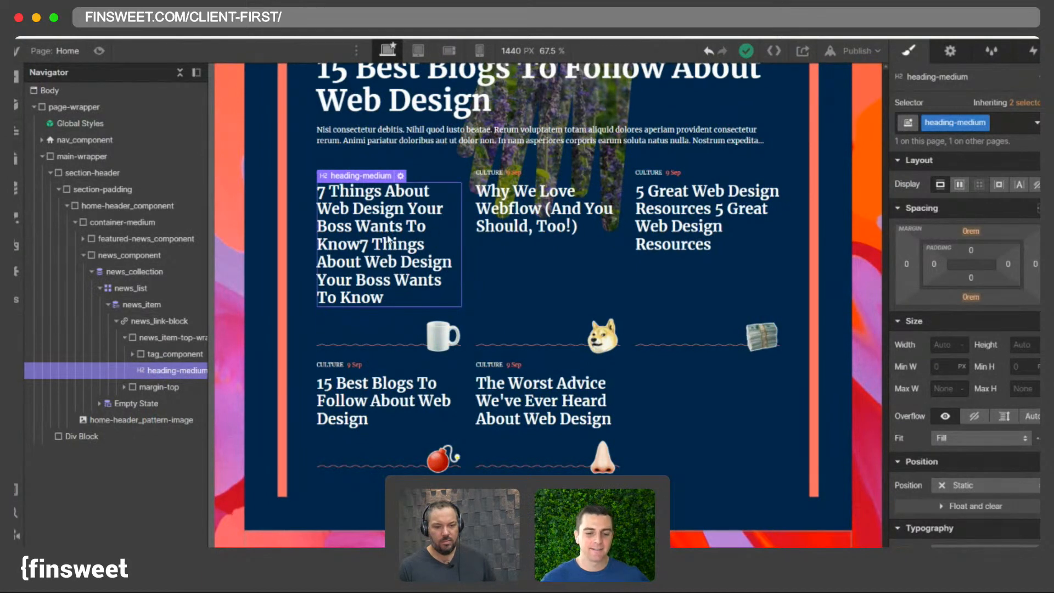
left_click(664, 288)
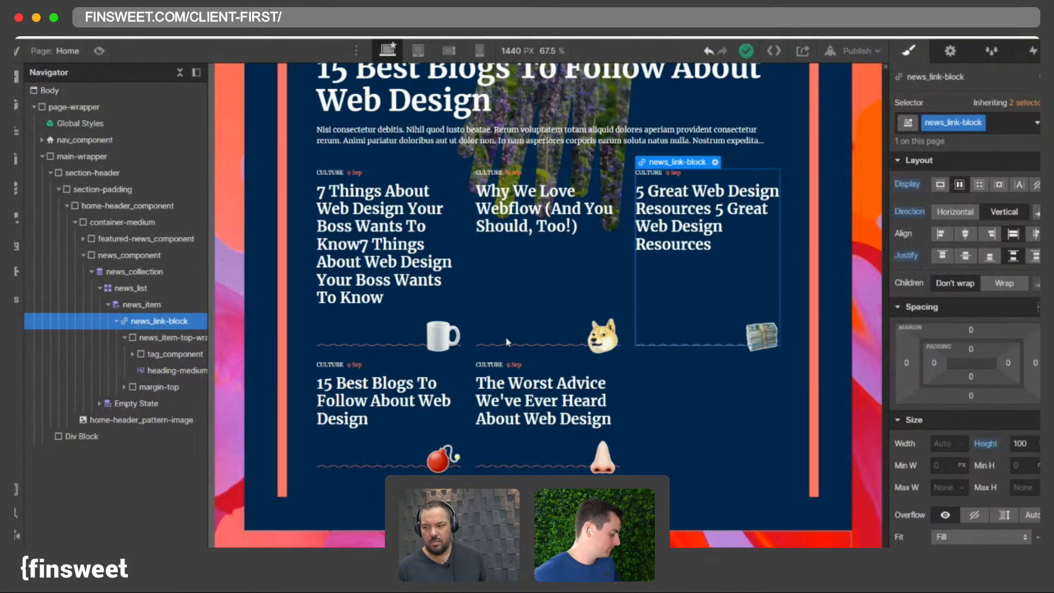
left_click(124, 338)
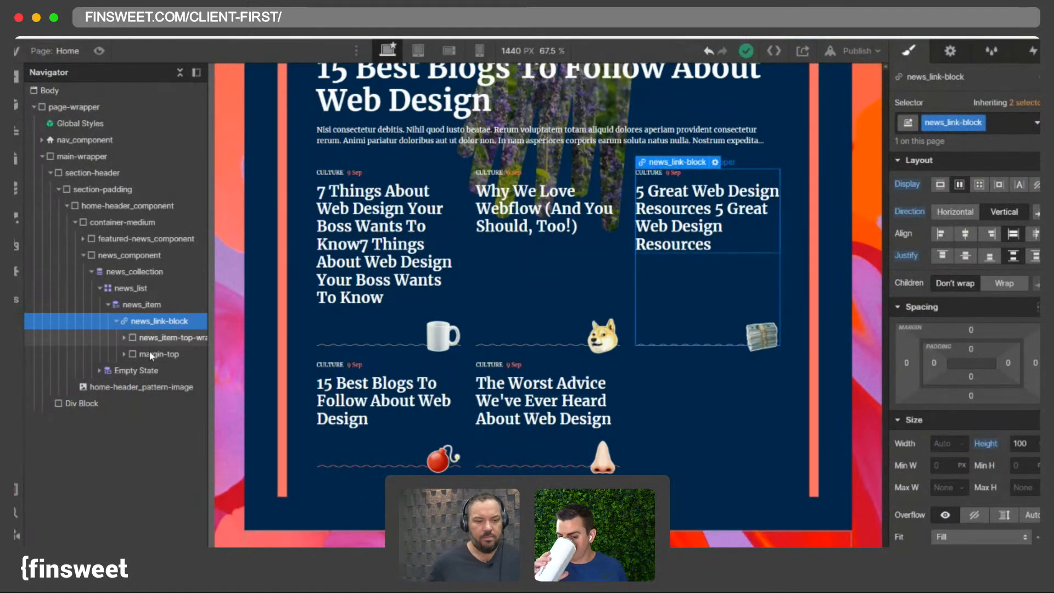
left_click(155, 337)
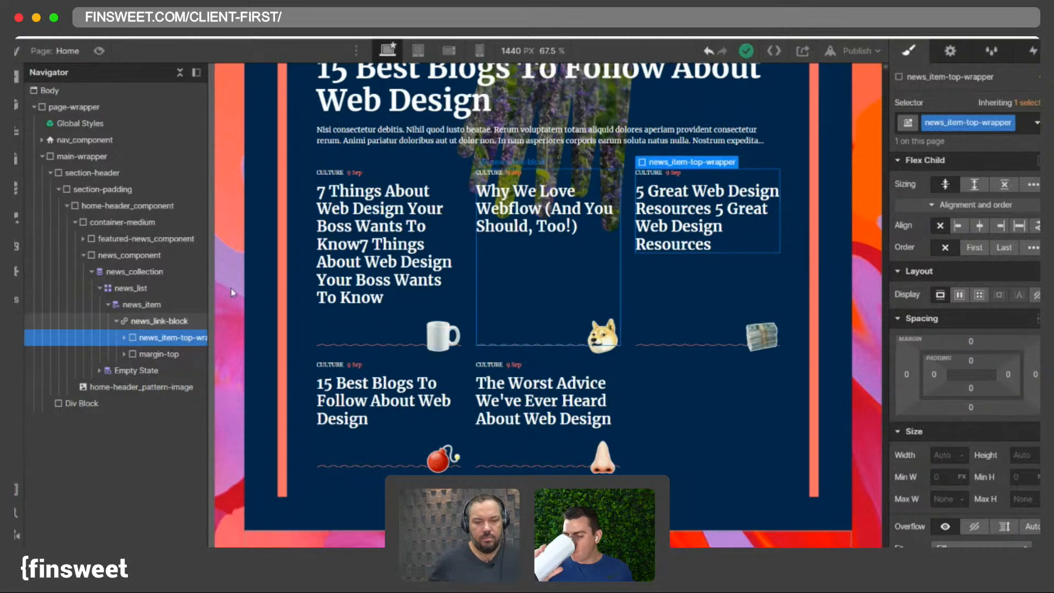
left_click(158, 321)
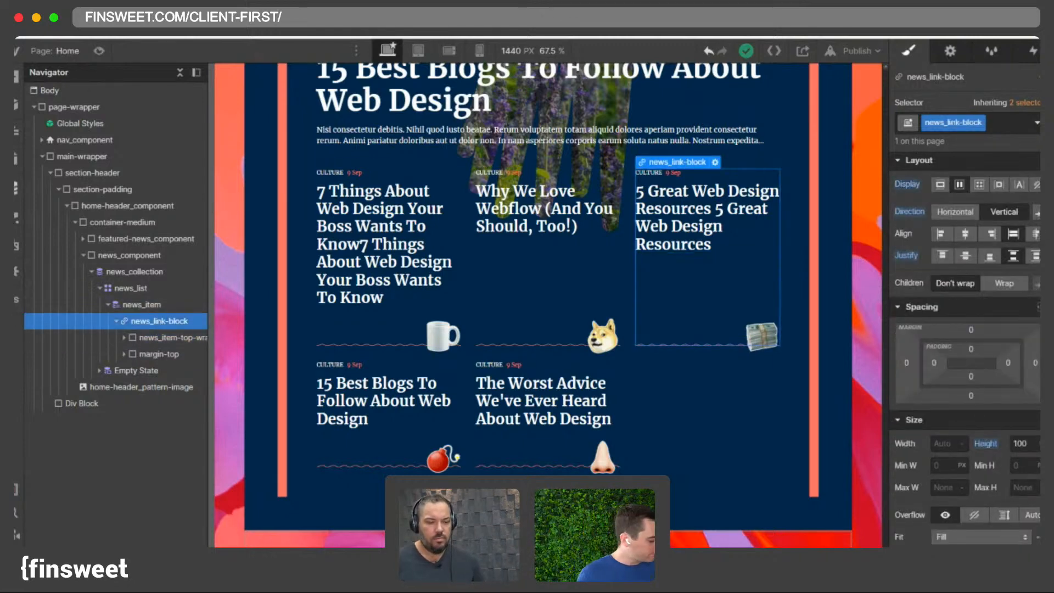
- Remove the duplicated text from the 7 Things item's name and save the item
left_click(16, 188)
left_click(387, 140)
left_click_drag(822, 156, 604, 159)
key("BackSpace")
key("BackSpace")
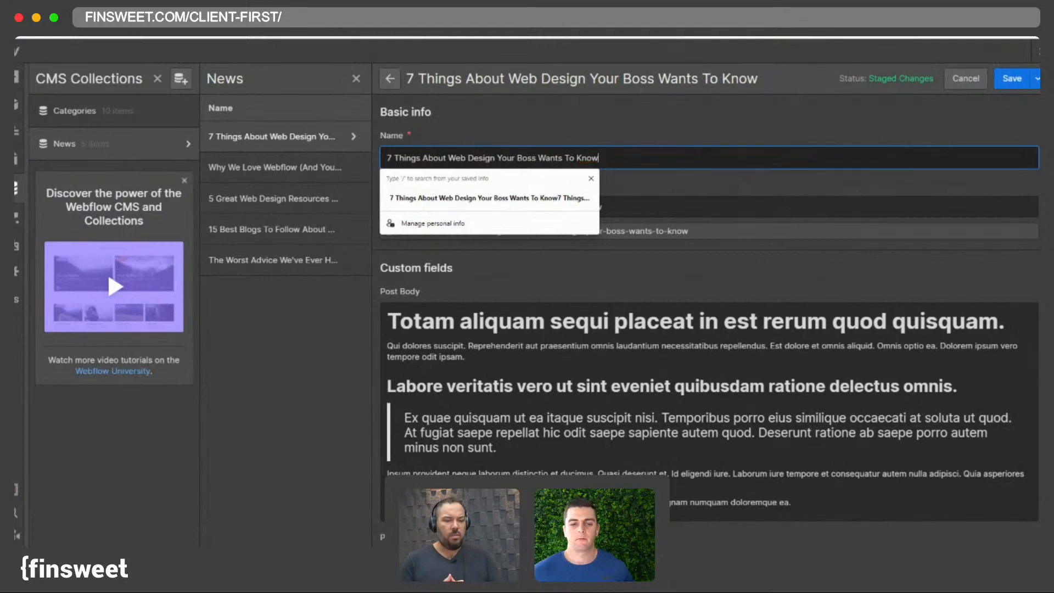
left_click(1012, 79)
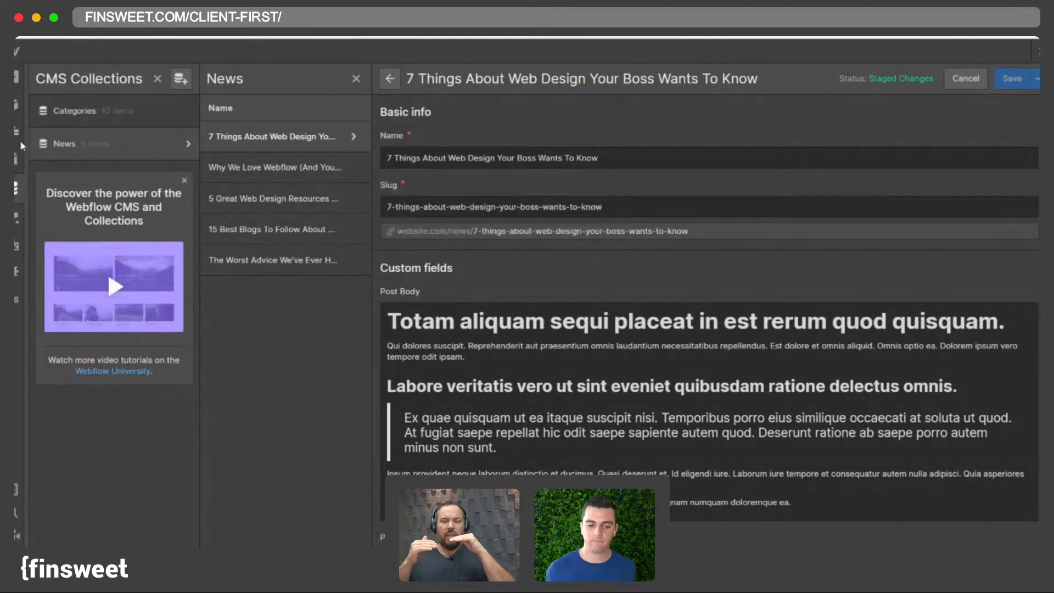
- Move tag_component and heading-medium directly into news_link-block and delete the emptied news_item-top-wrapper
left_click(15, 158)
left_click(16, 191)
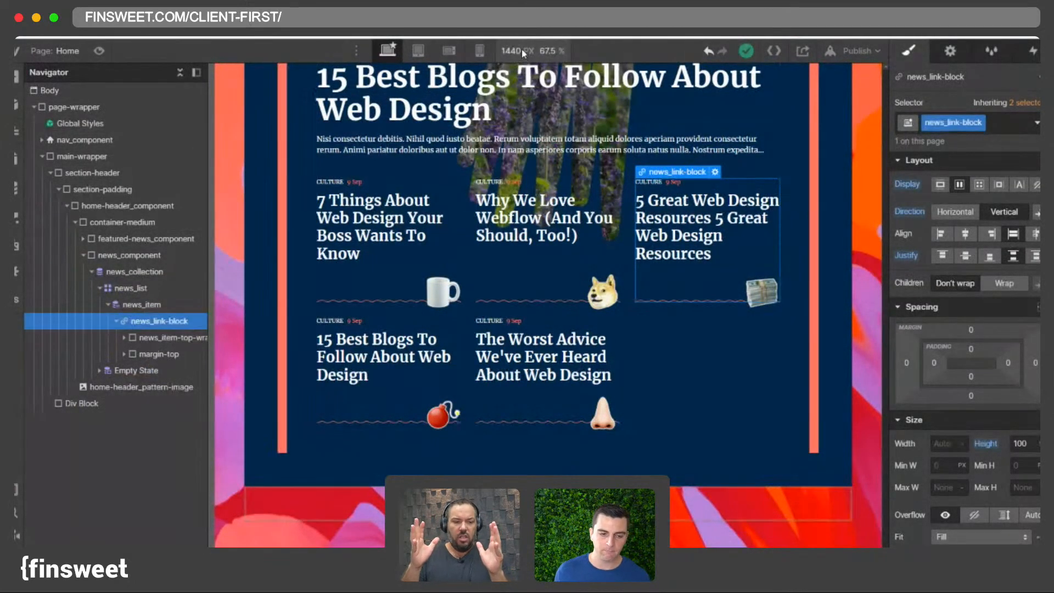
left_click(123, 338)
left_click_drag(157, 354, 144, 331)
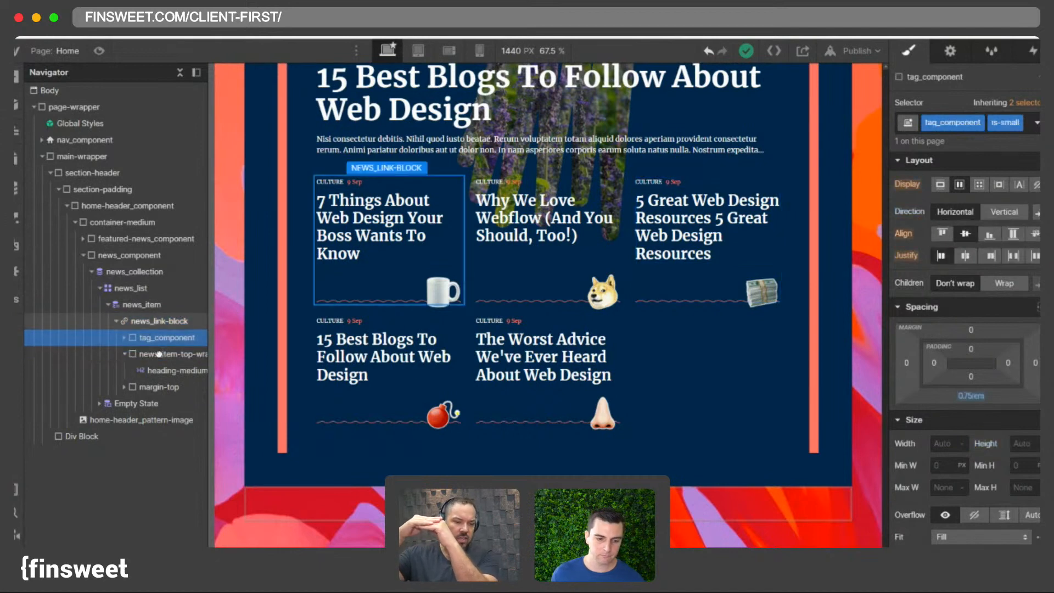
left_click_drag(158, 371, 145, 350)
left_click(161, 374)
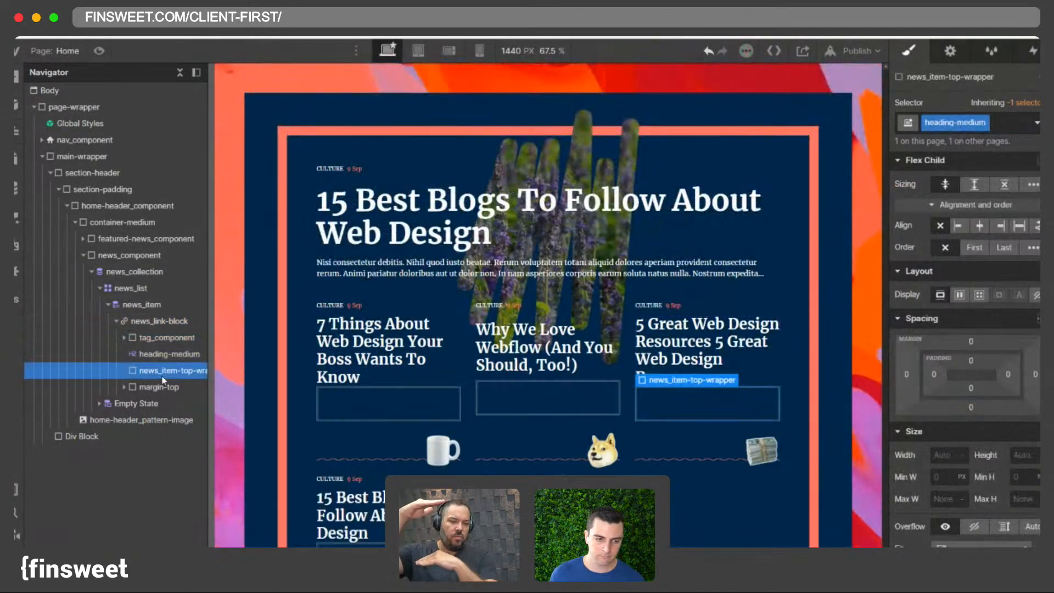
key("Delete")
- Set the canvas width to 2000 px
left_click(160, 322)
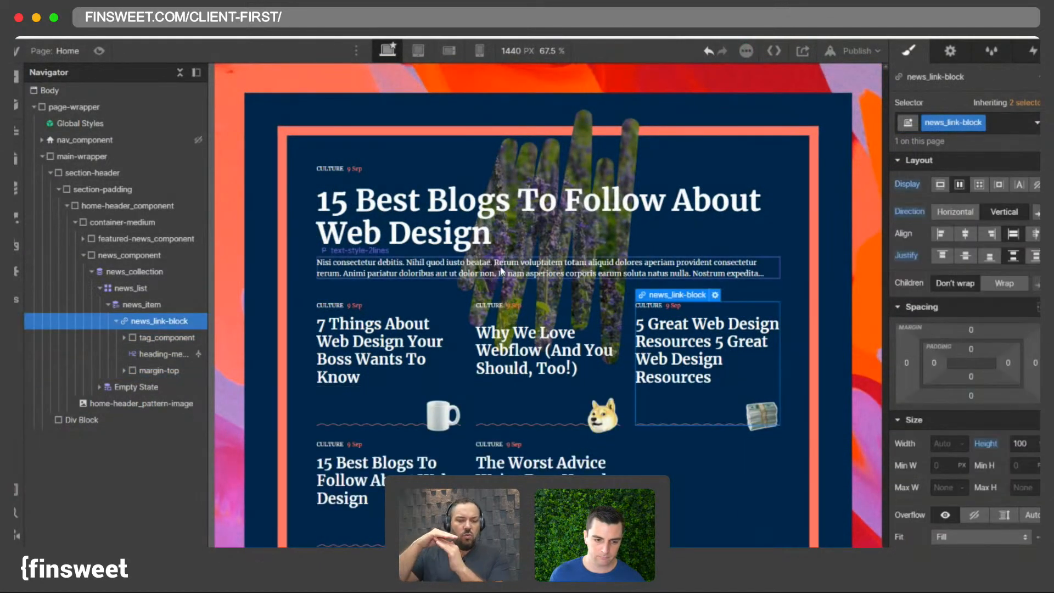
left_click(514, 51)
left_click(514, 51)
left_click(514, 52)
key("Return")
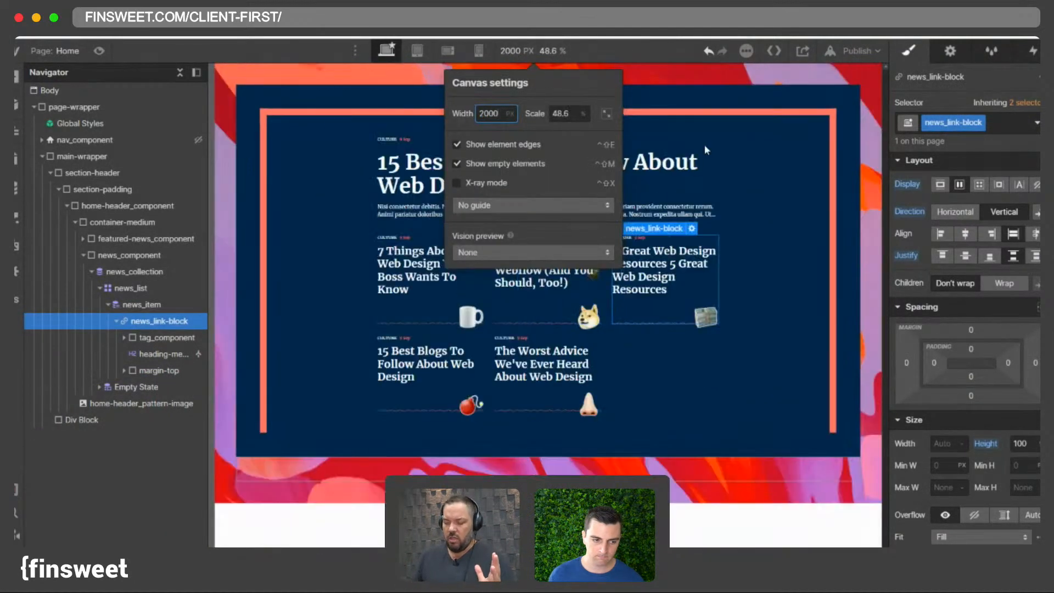
- Resize the canvas to about 1848 px wide
left_click(162, 354)
left_click(156, 367)
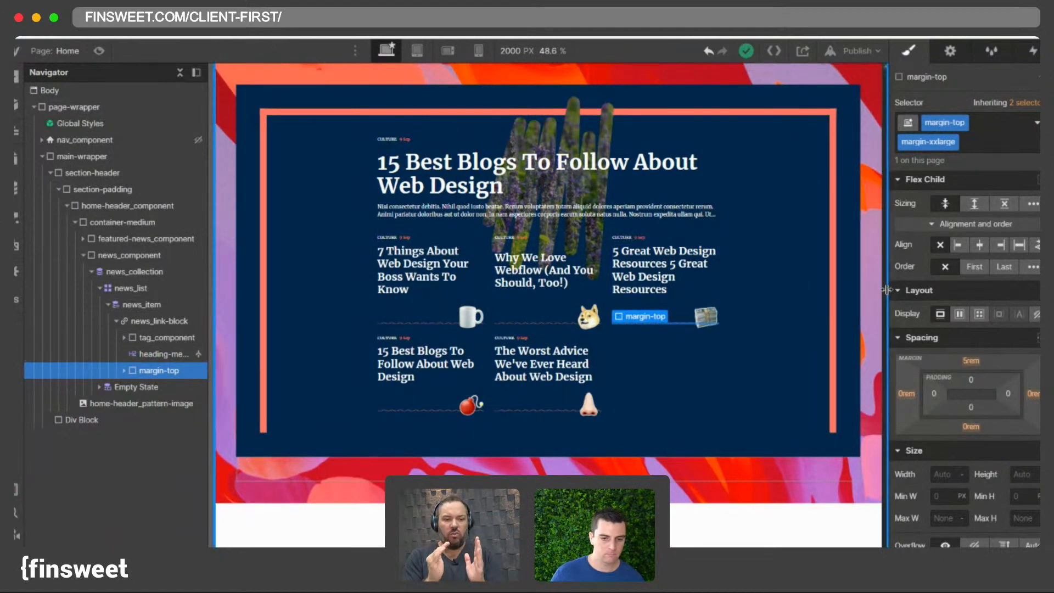
left_click_drag(885, 290, 865, 290)
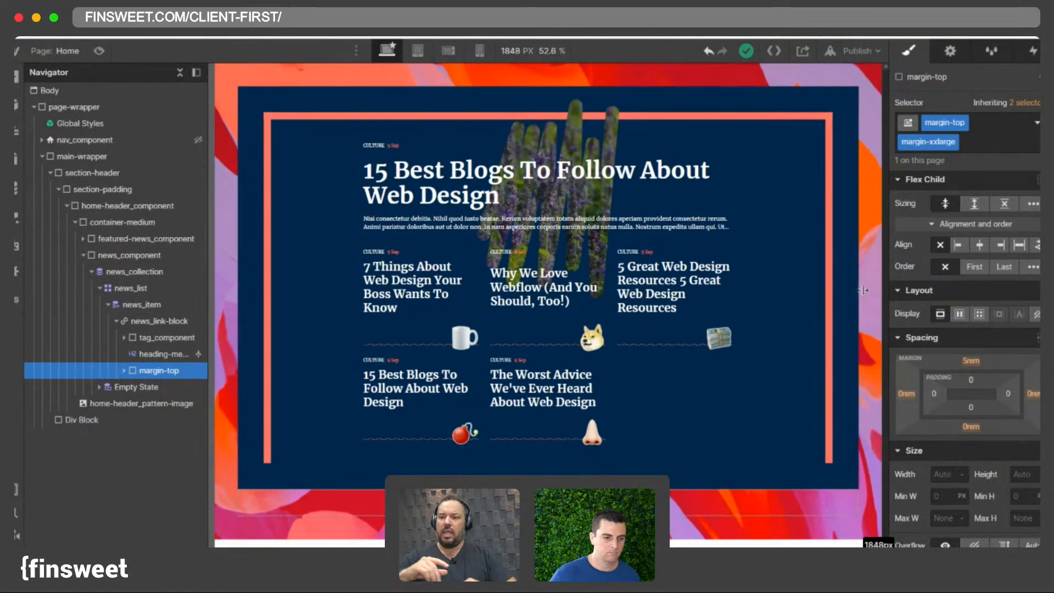
- Reset the news_link-block's justify, direction and display styles to their defaults
left_click(161, 327)
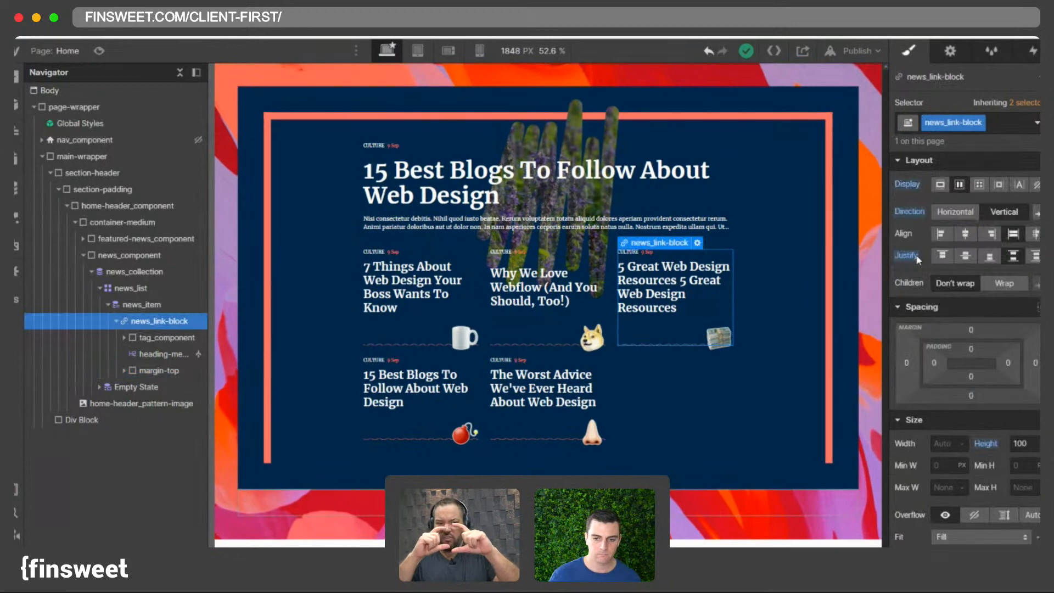
left_click(916, 257, "alt")
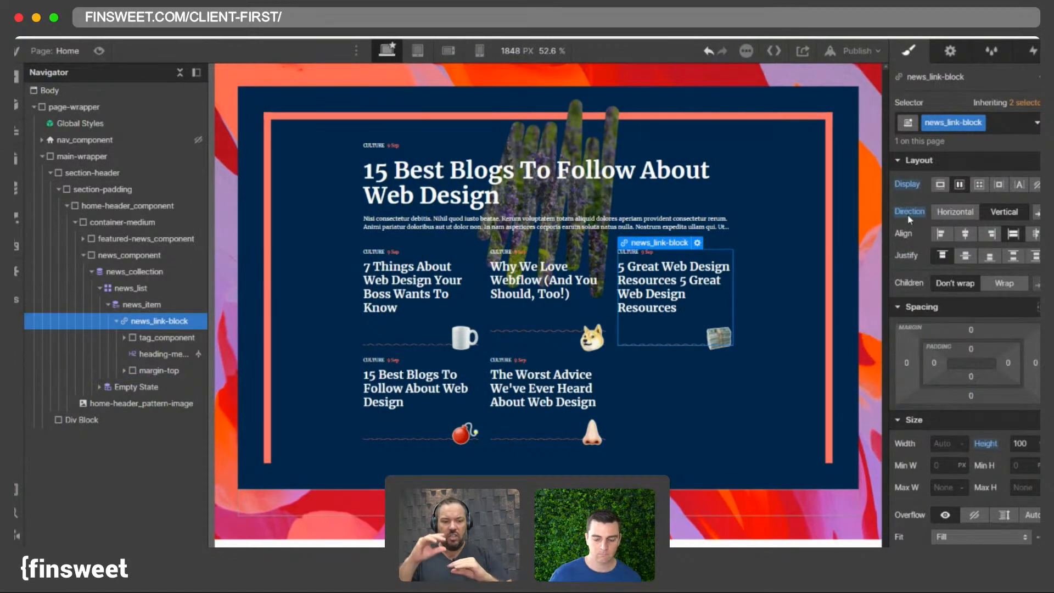
left_click(908, 214, "alt")
left_click(897, 186, "alt")
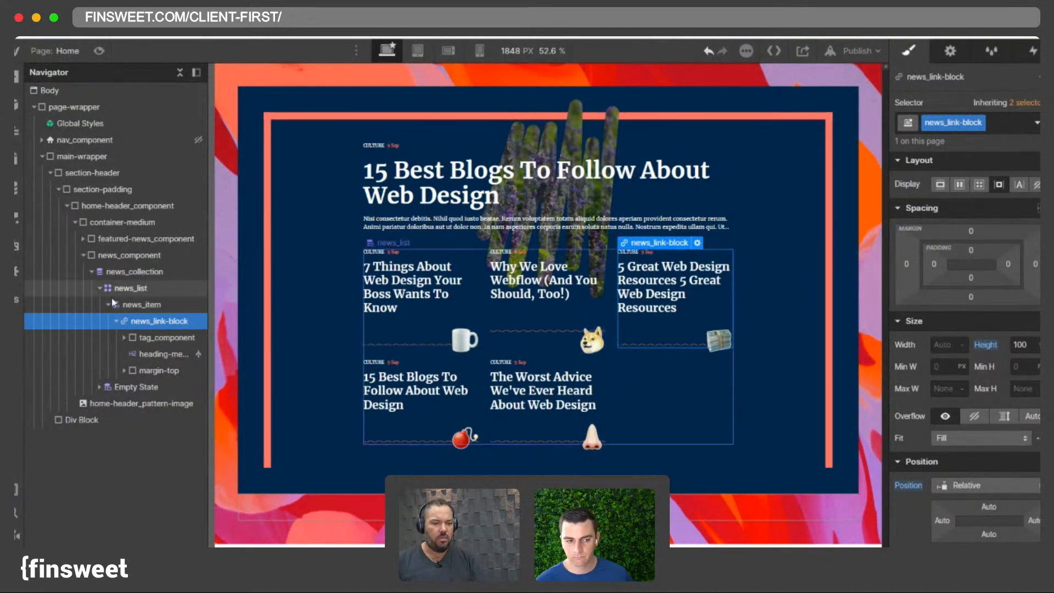
- Link the first news_link-block to the Current News collection page through its link settings
left_click(116, 321)
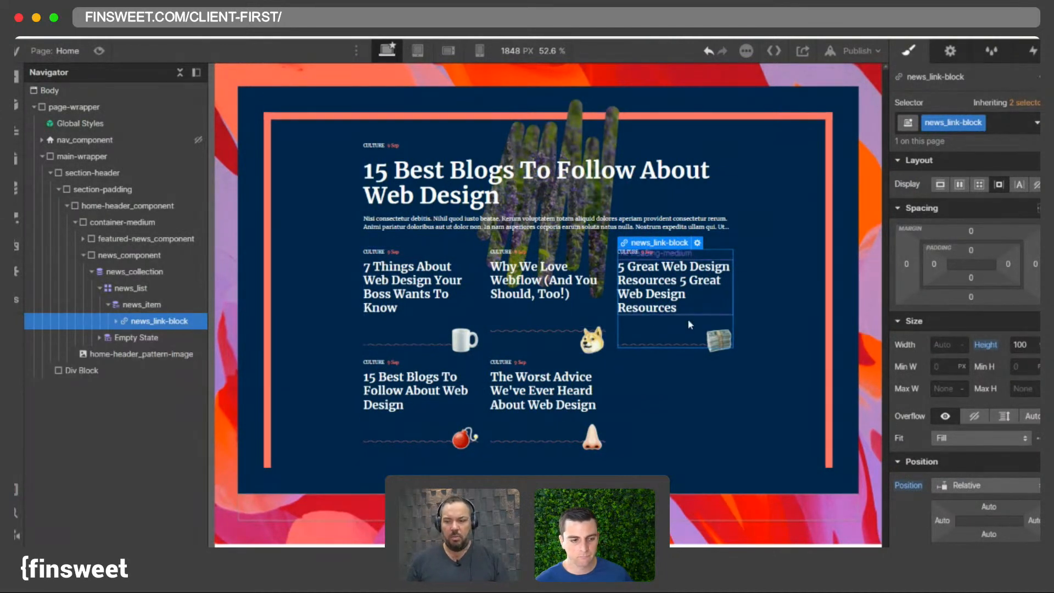
left_click(775, 266)
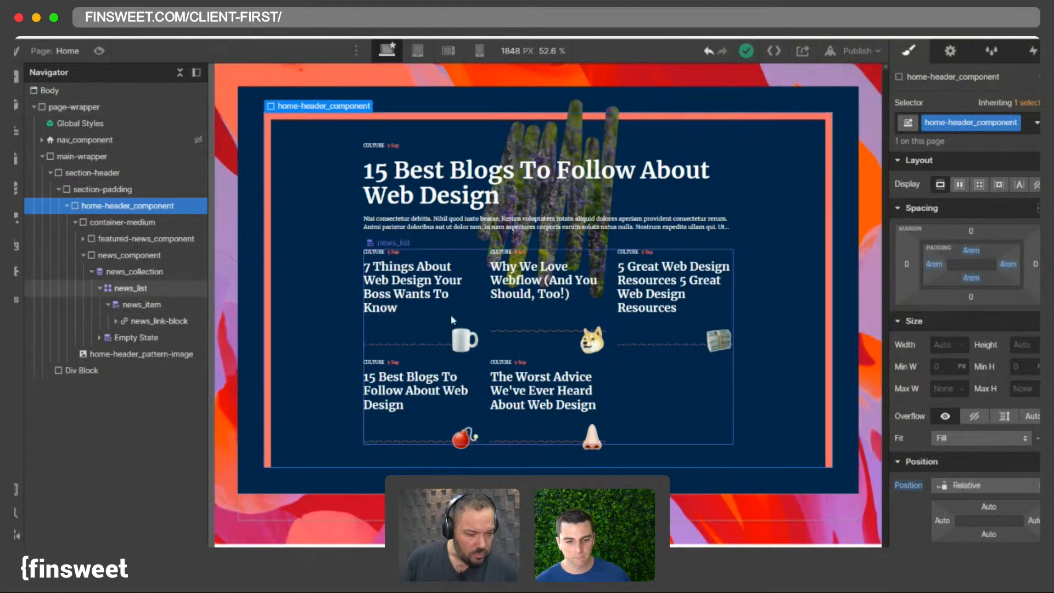
left_click(430, 280)
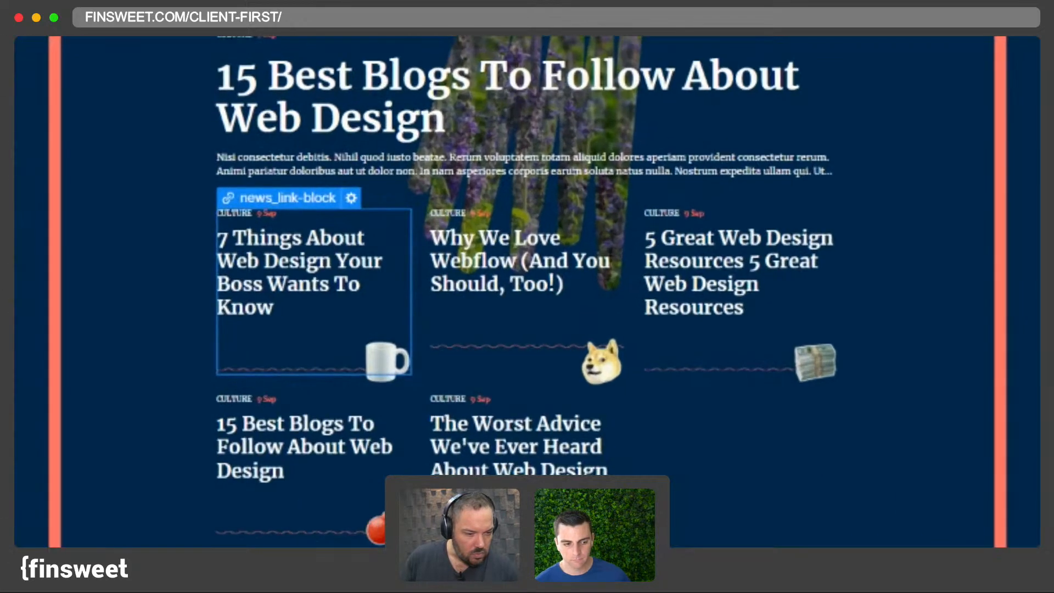
key("Up")
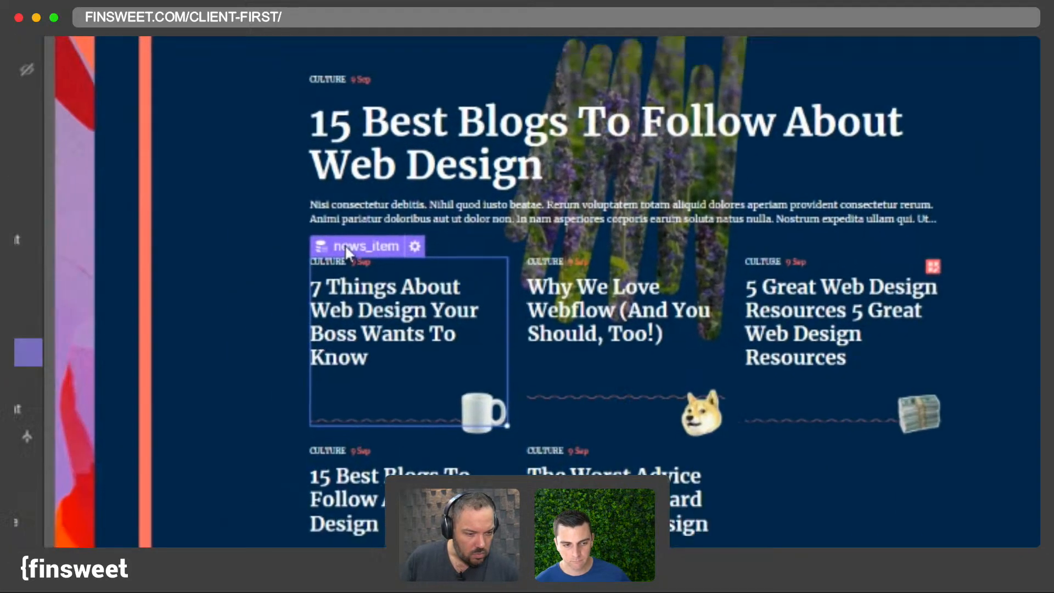
right_click(248, 202)
left_click(624, 446)
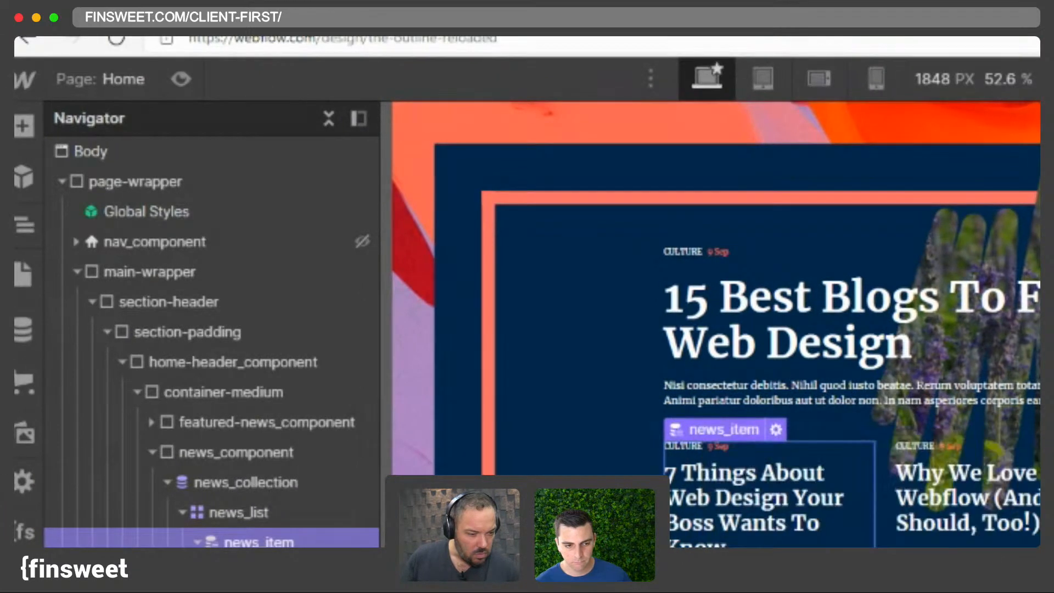
left_click(266, 541)
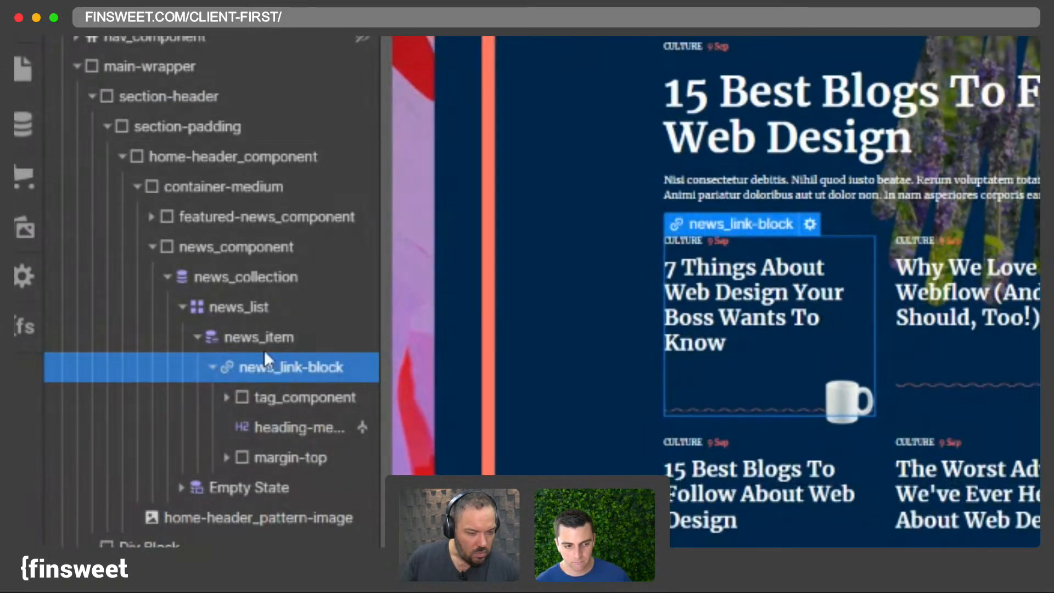
left_click(810, 224)
left_click(722, 501)
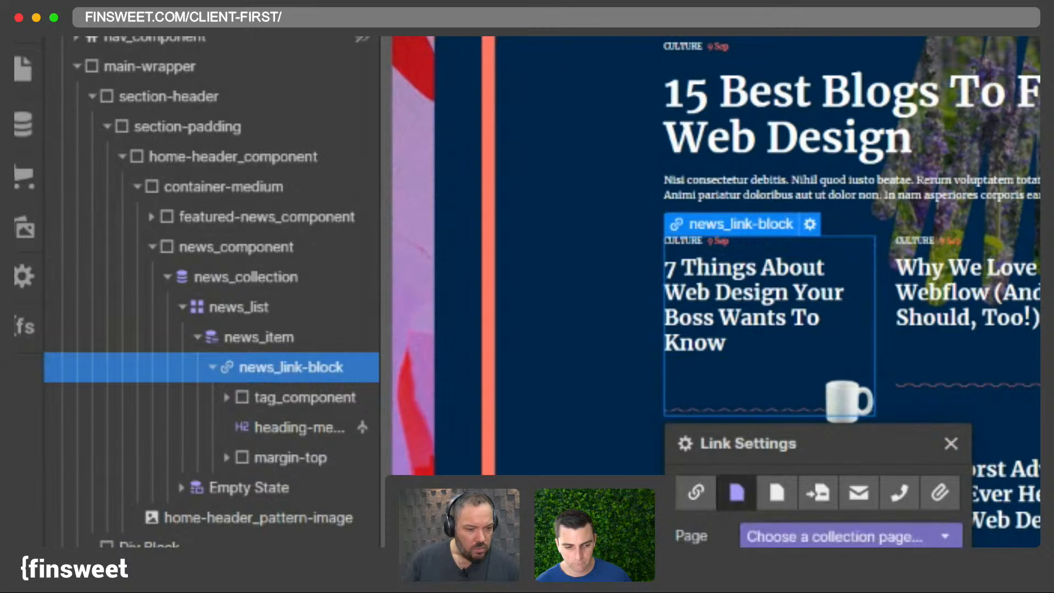
left_click(812, 537)
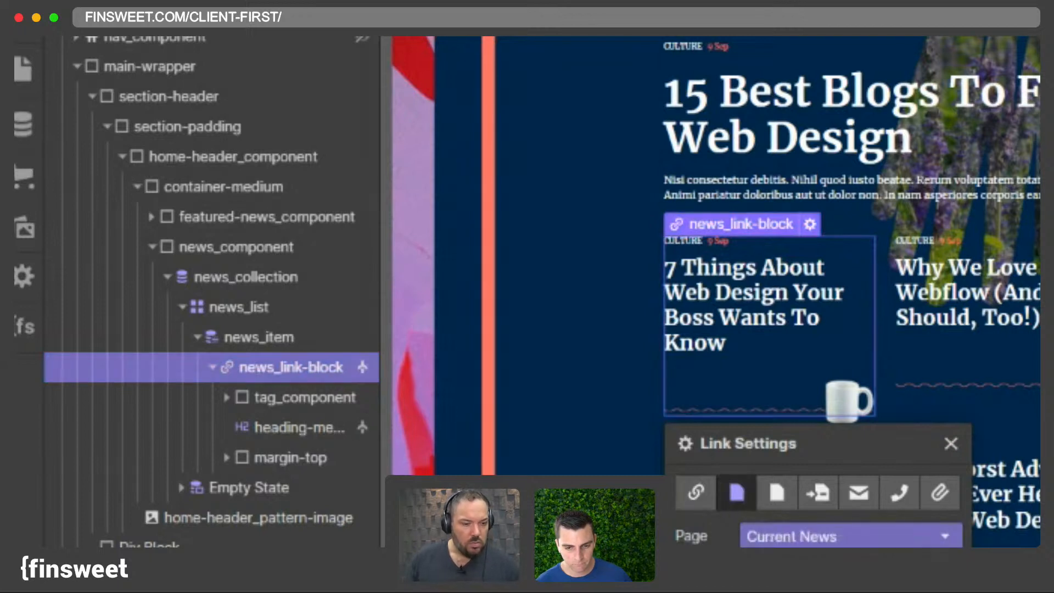
left_click(950, 443)
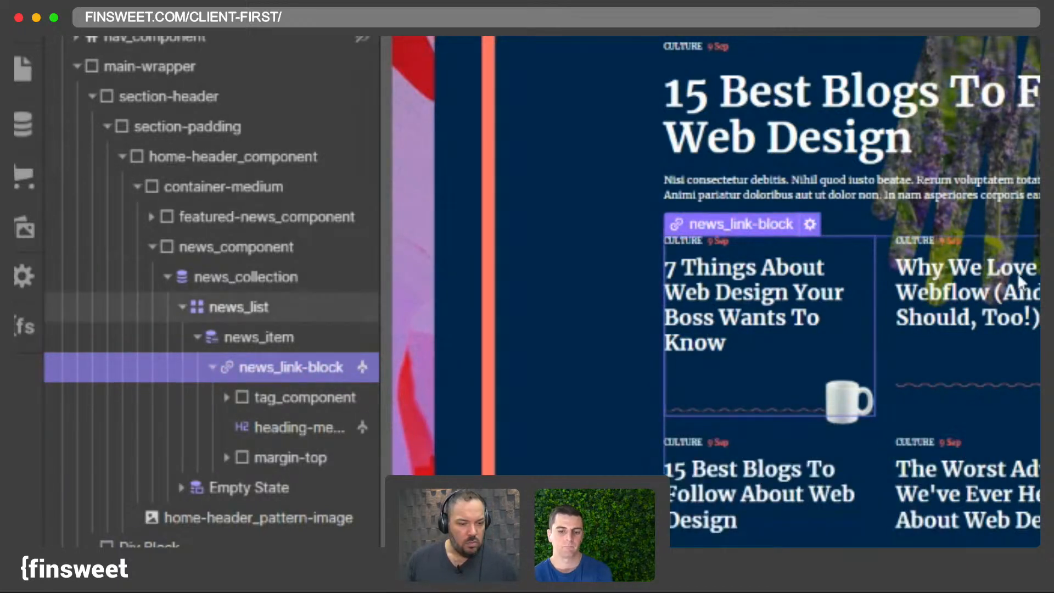
- Examine the news_link-block's child elements and the first news item's CMS entry and slug
left_click(307, 394)
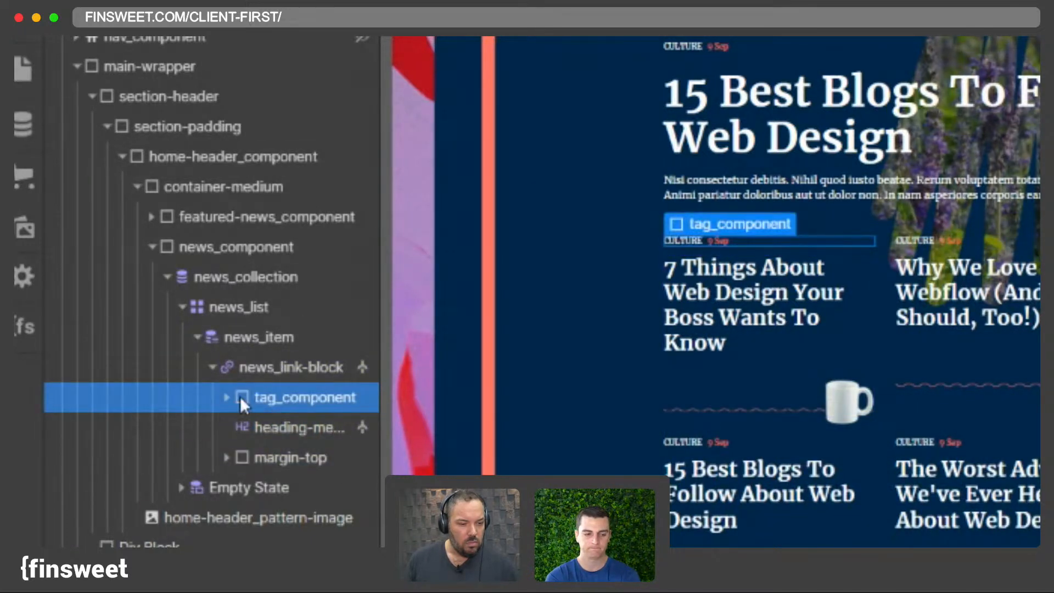
left_click(257, 435)
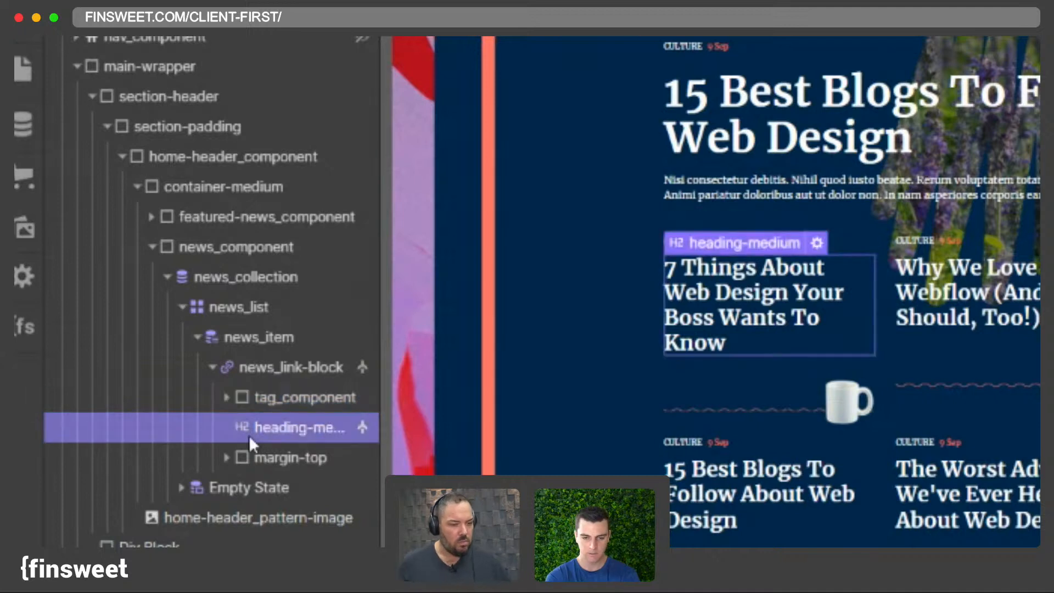
left_click(258, 464)
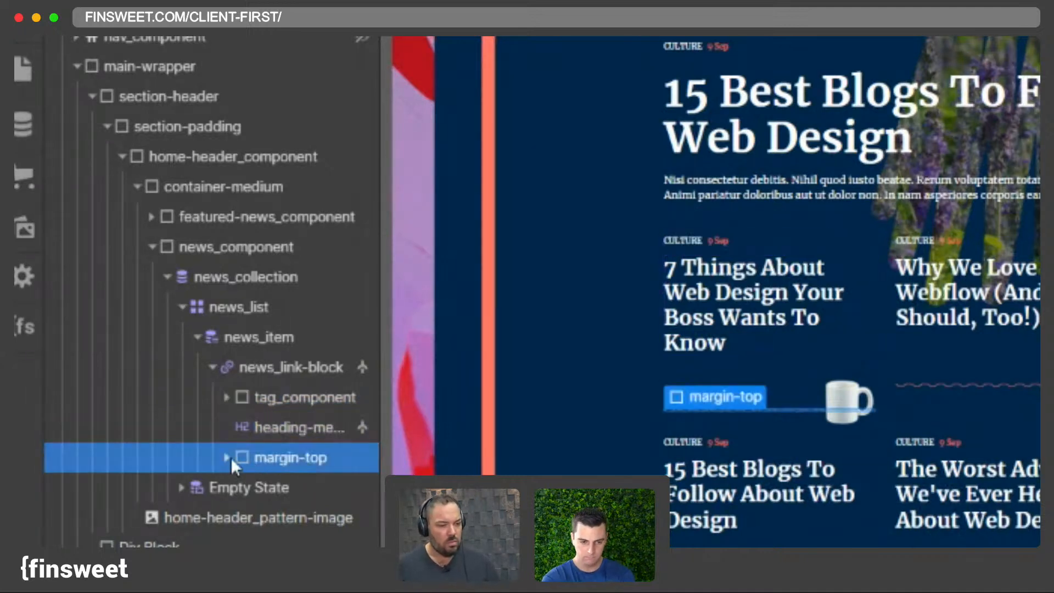
left_click(227, 458)
left_click(227, 458)
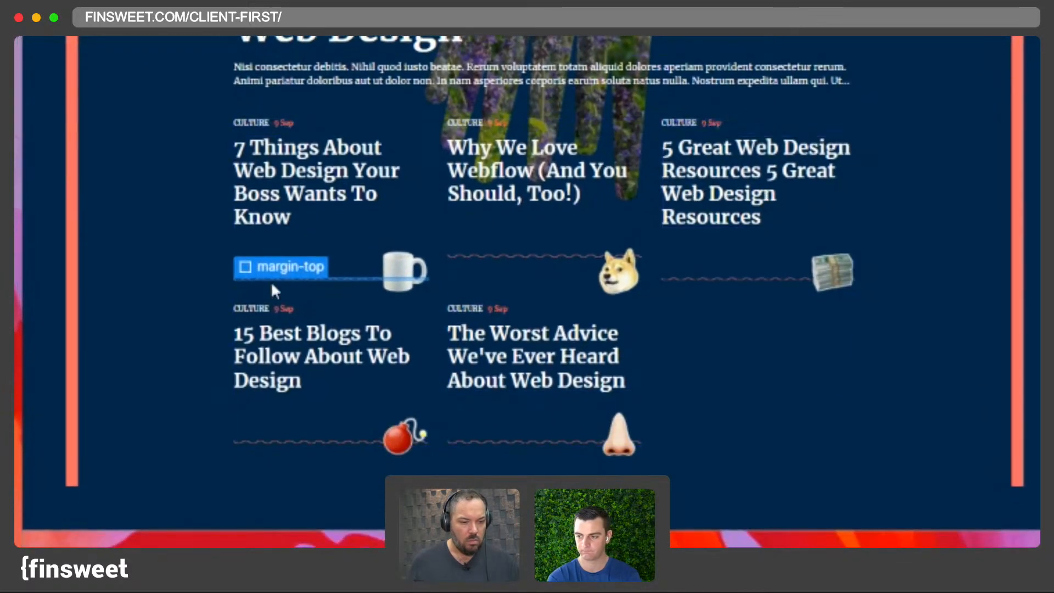
left_click(748, 184)
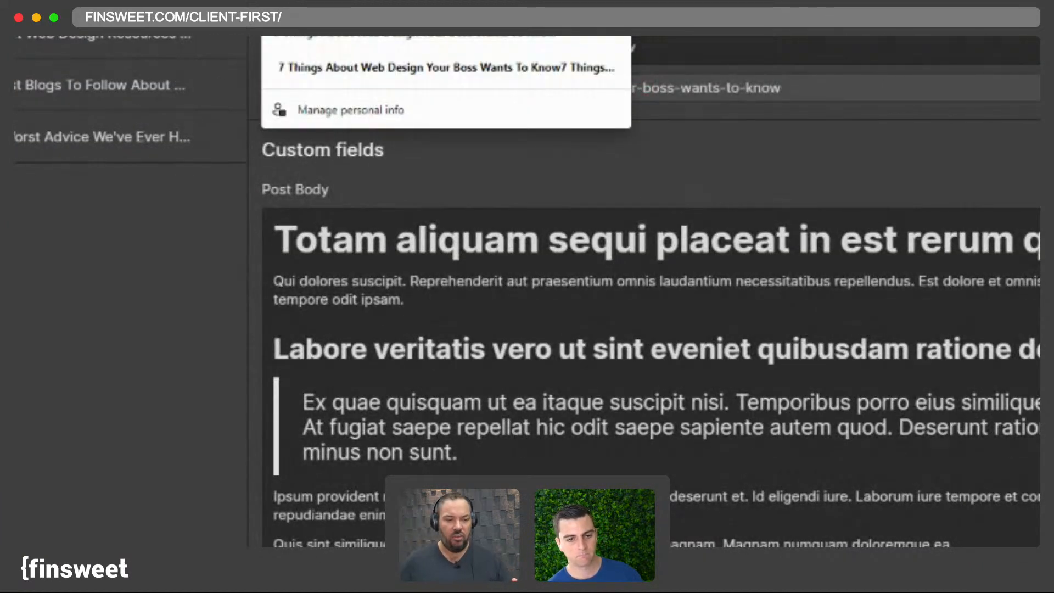
key("Escape")
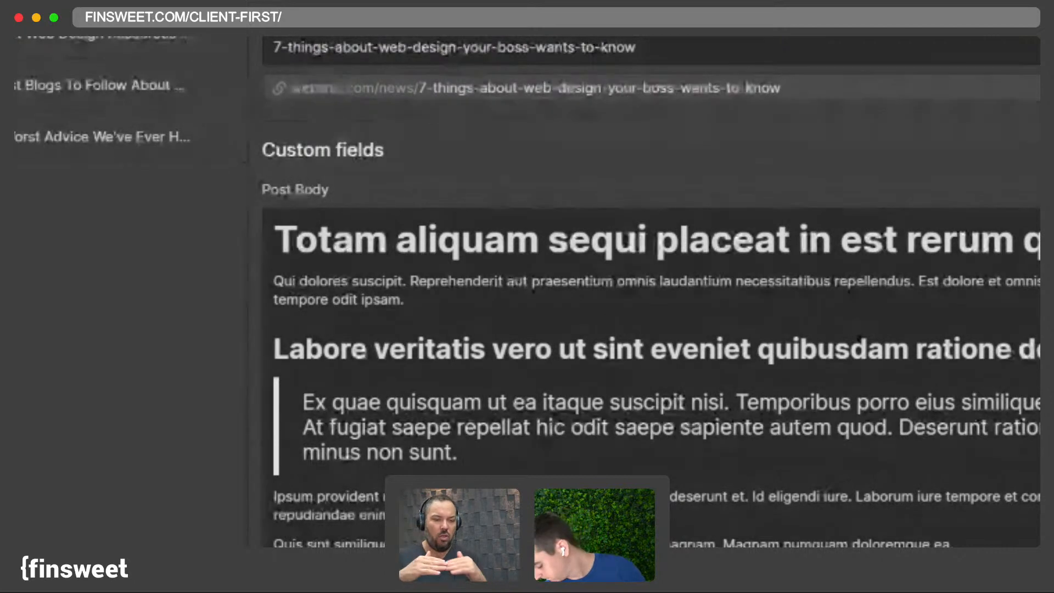
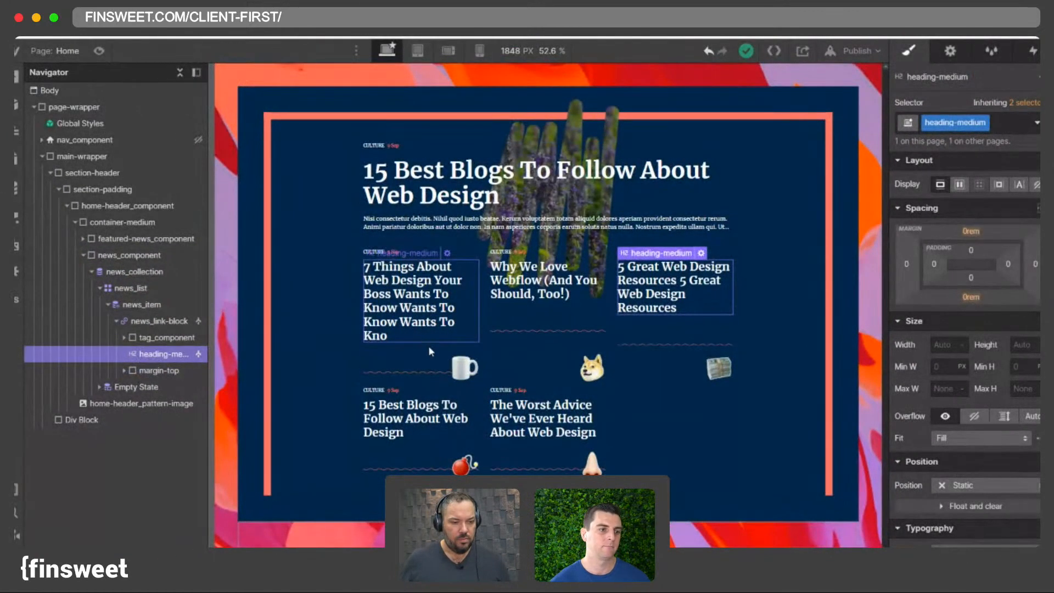
- Add a Div Block inside the first news_link-block, above its tag and heading
left_click(554, 311)
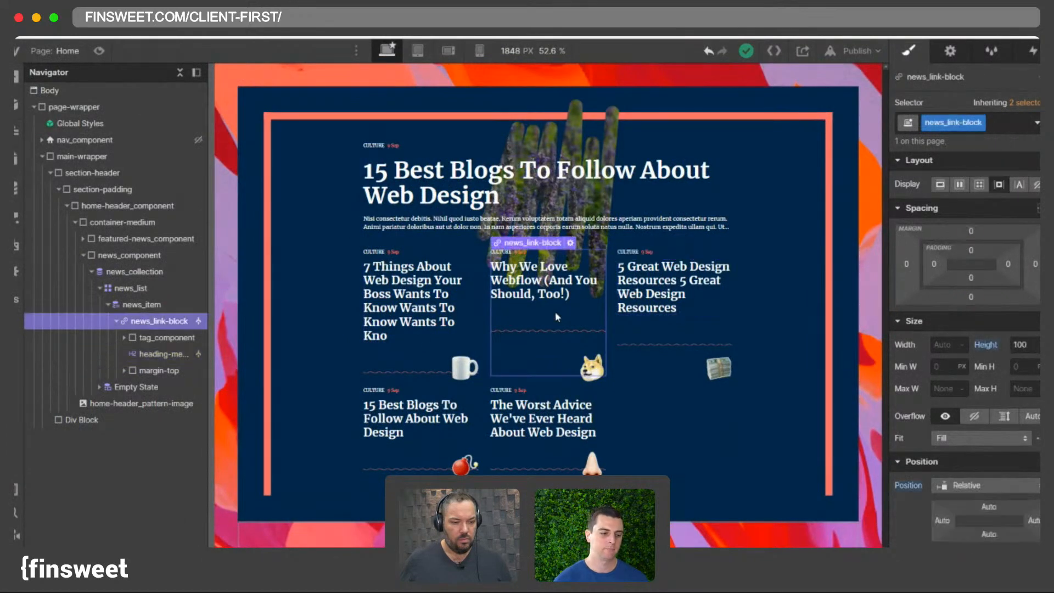
left_click(646, 336)
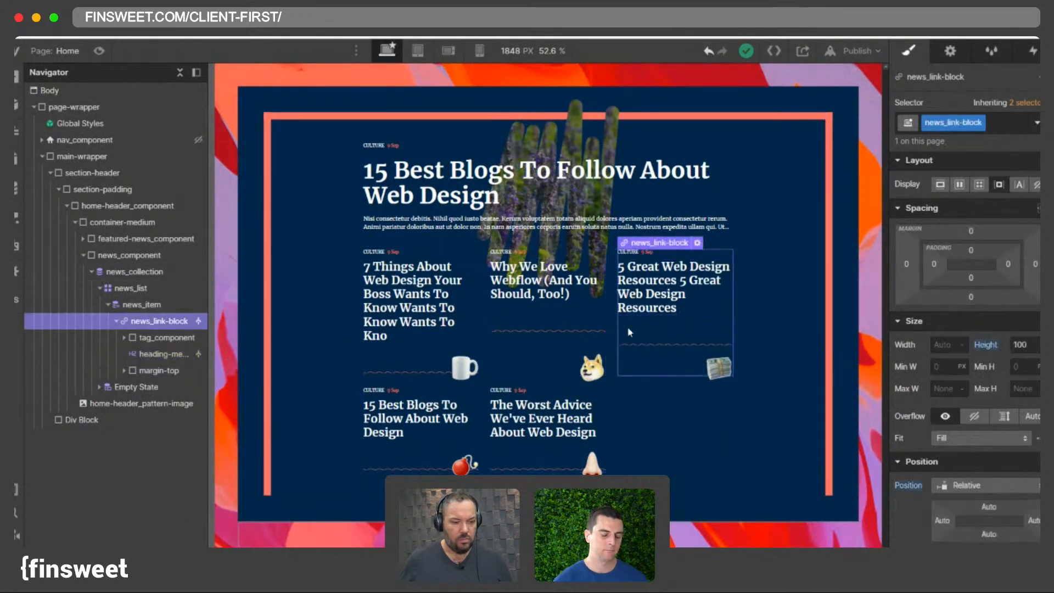
left_click(439, 343)
left_click(116, 321)
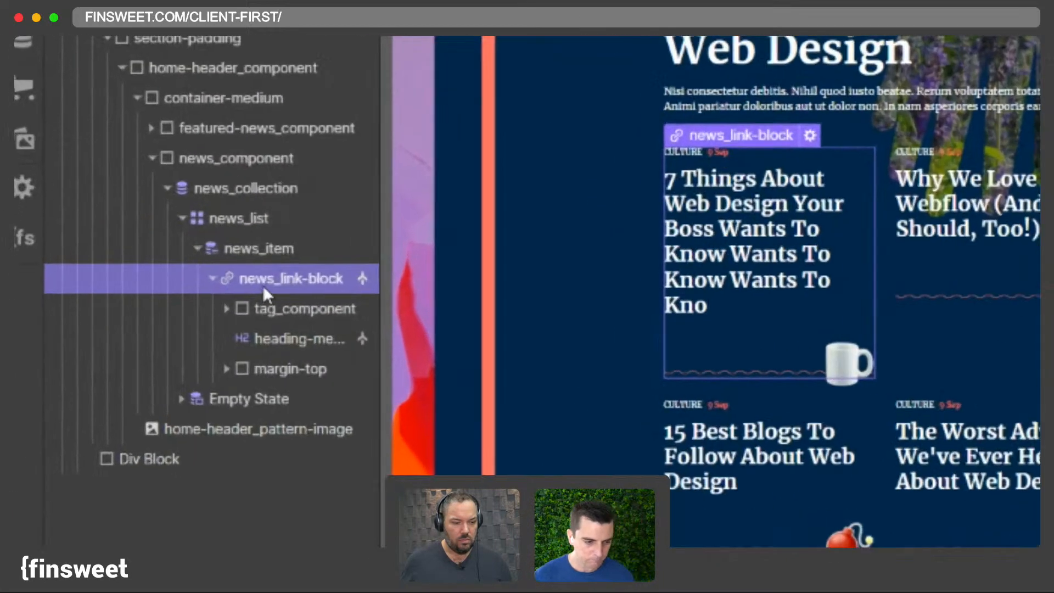
key("ctrl+e")
type("d")
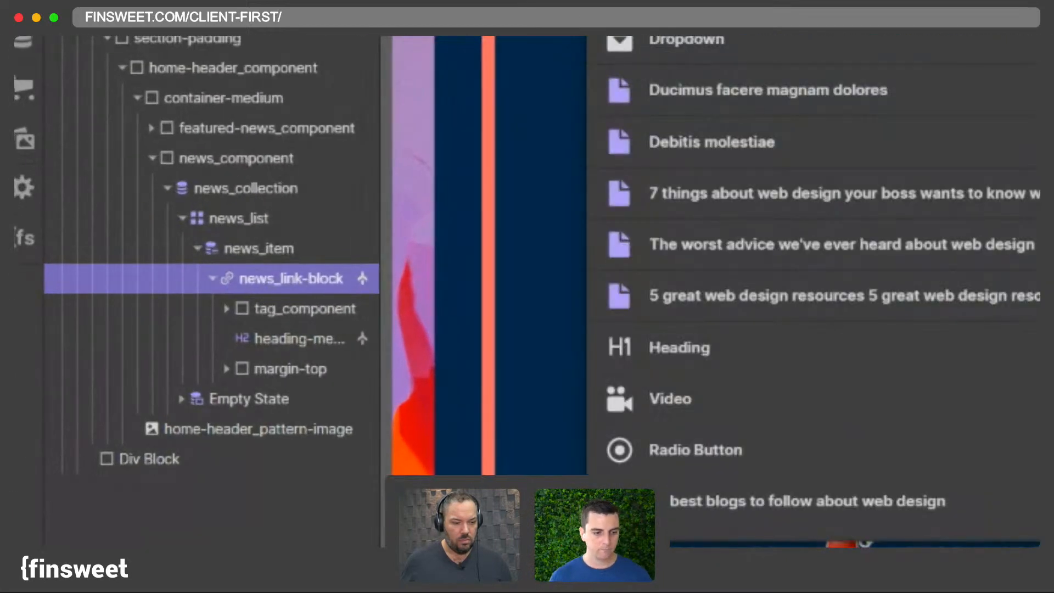
left_click(362, 162)
left_click_drag(272, 402, 252, 301)
left_click(276, 283)
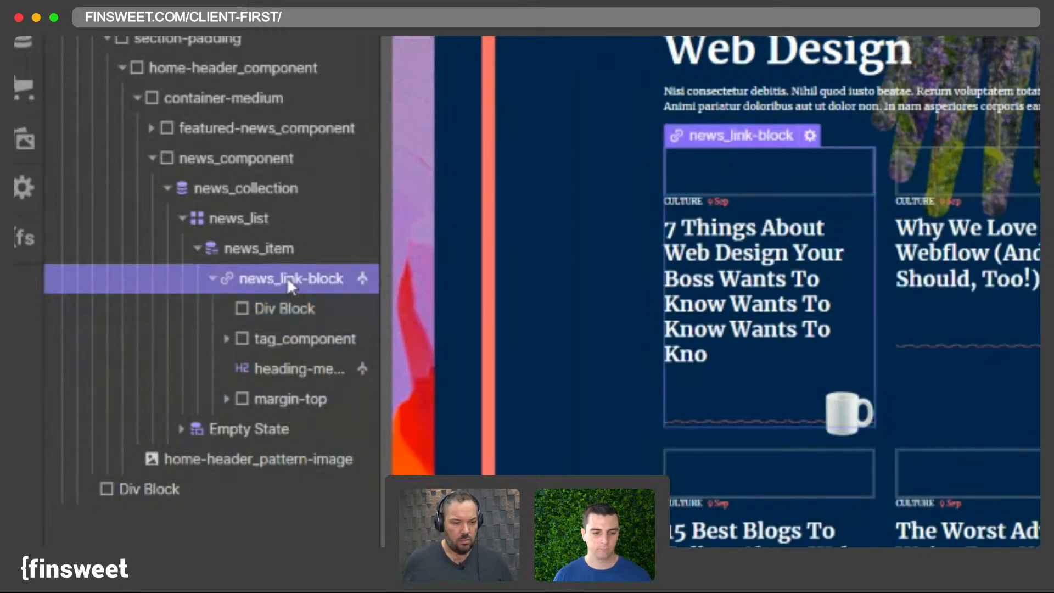
left_click(283, 309)
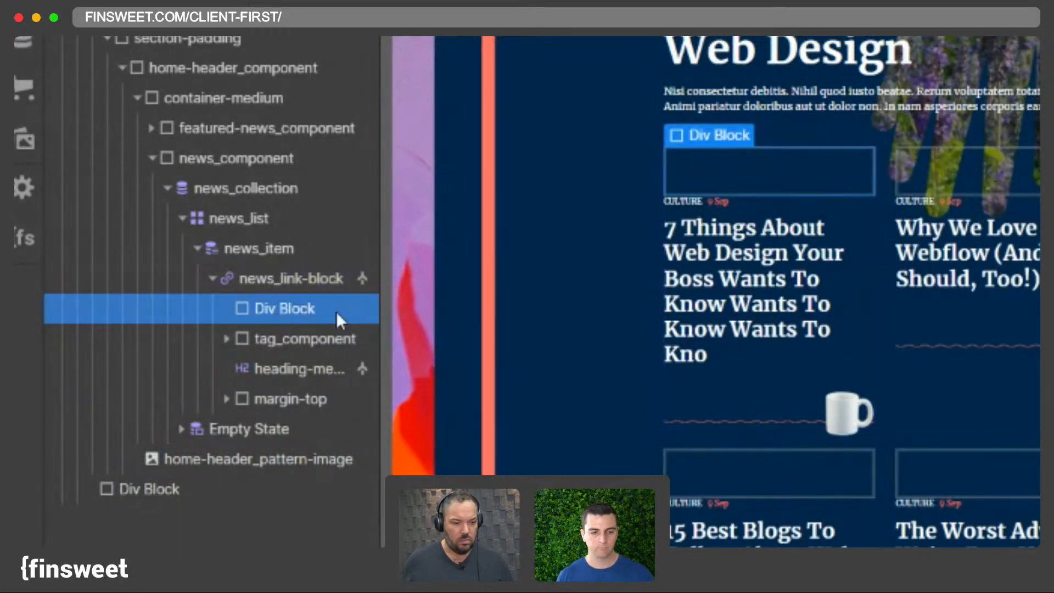
- Give the new Div Block the existing news_item-top-wrapper class and move the tag_component and heading-medium into it
left_click(280, 287)
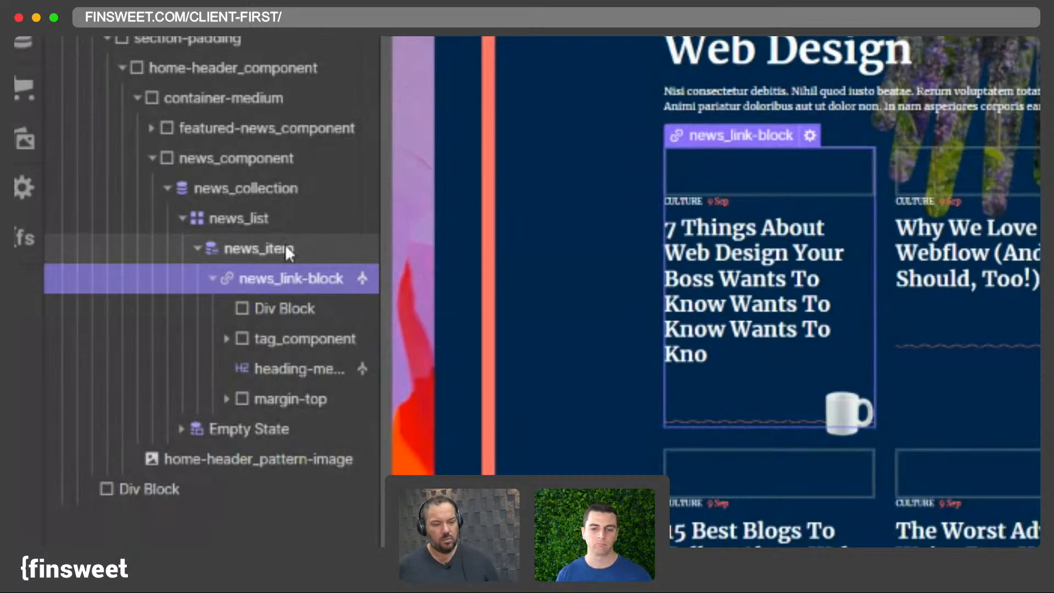
left_click(268, 319)
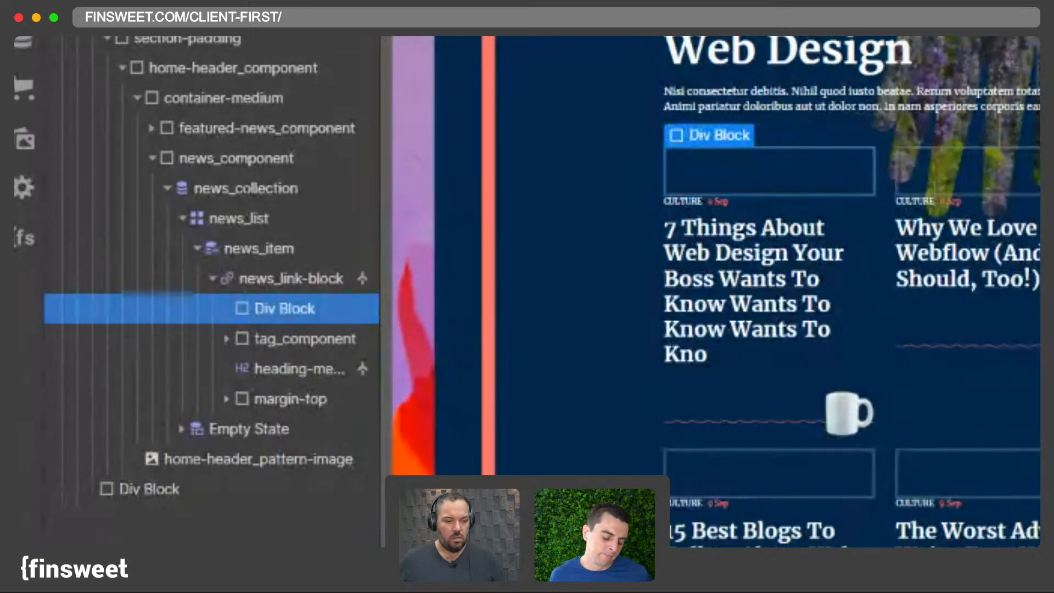
left_click(1037, 101)
type("news_ite")
type("m")
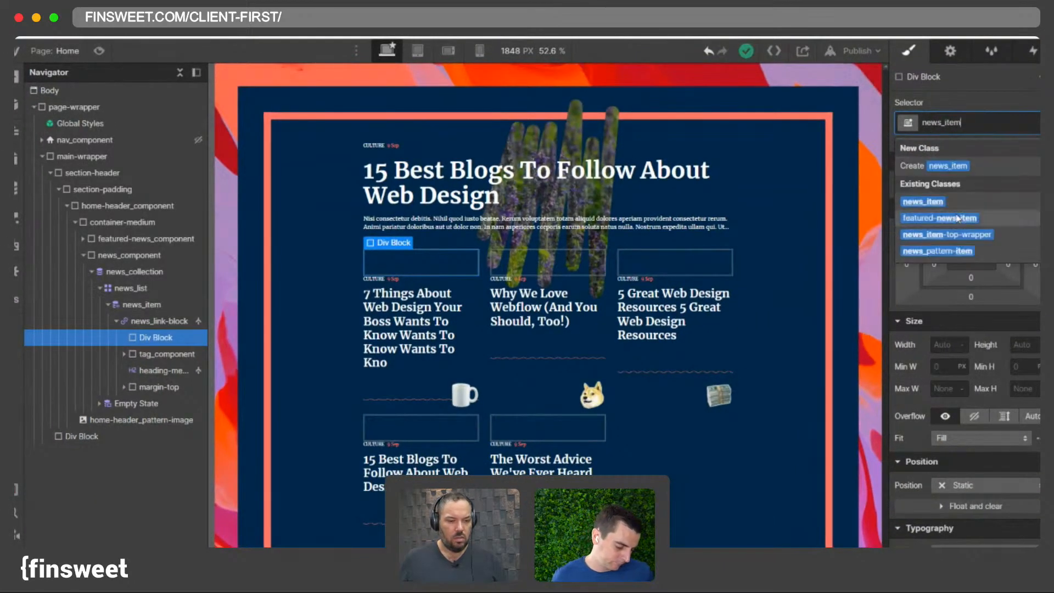
left_click(946, 242)
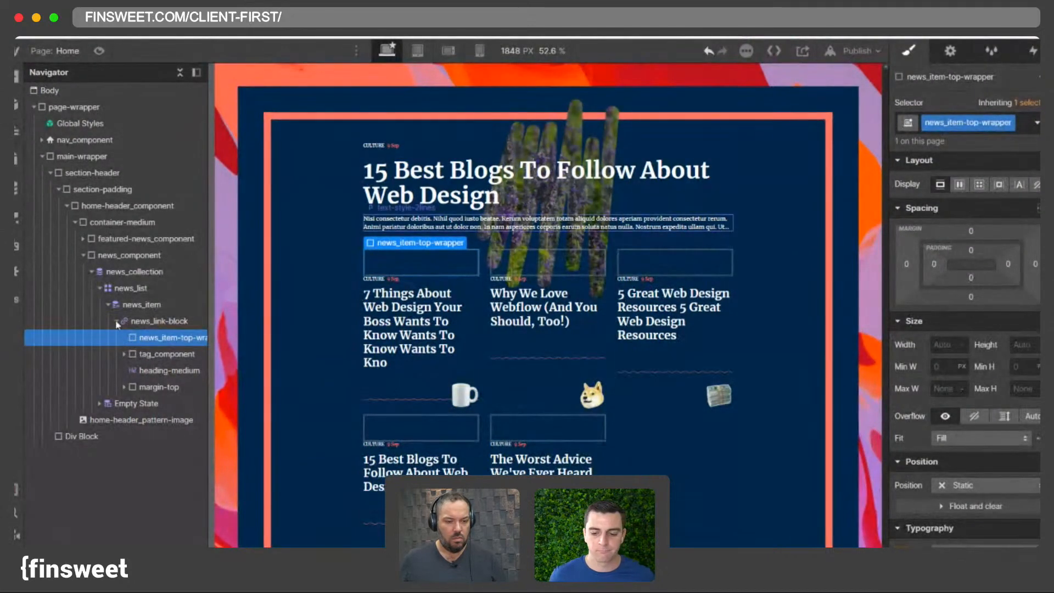
left_click(136, 357)
mouse_move(147, 358)
left_mouse_down()
mouse_move(146, 338)
mouse_move(156, 375)
left_mouse_up()
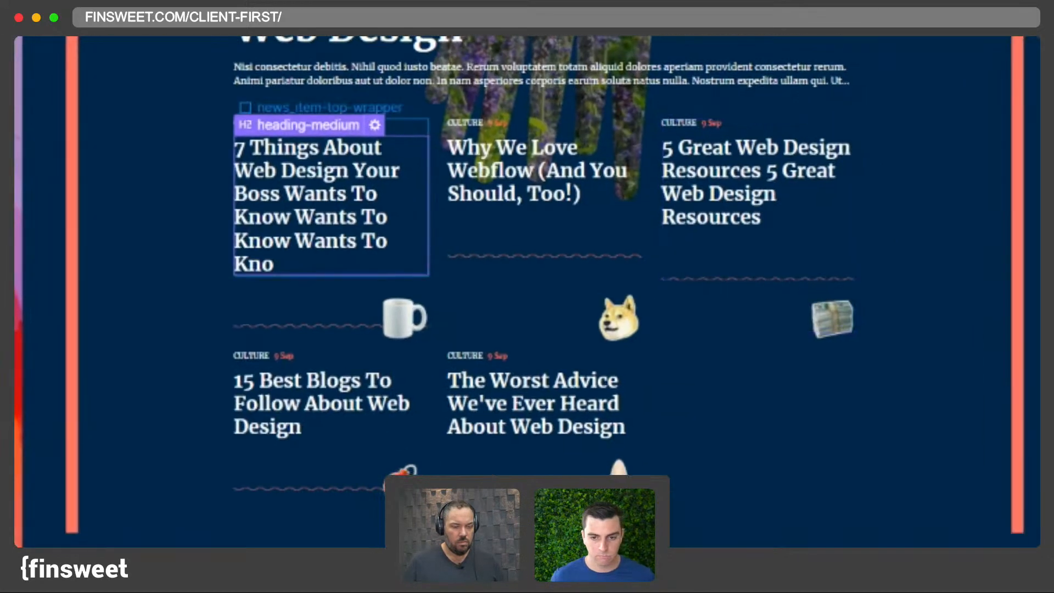
- Set the news_link-block to flex display with vertical direction and space-between justification
left_click(315, 309)
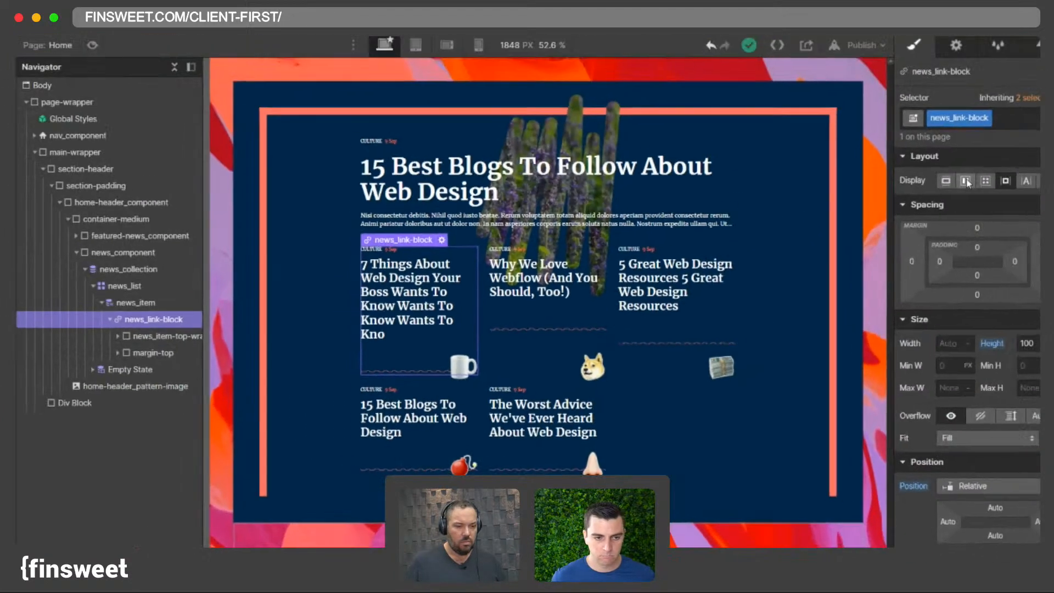
left_click(960, 183)
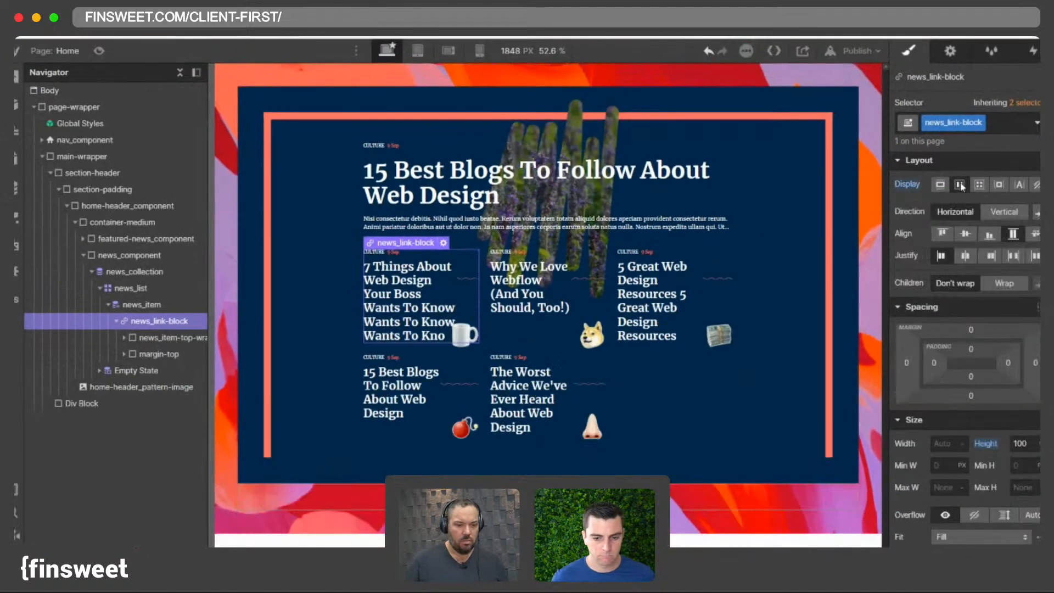
left_click(990, 213)
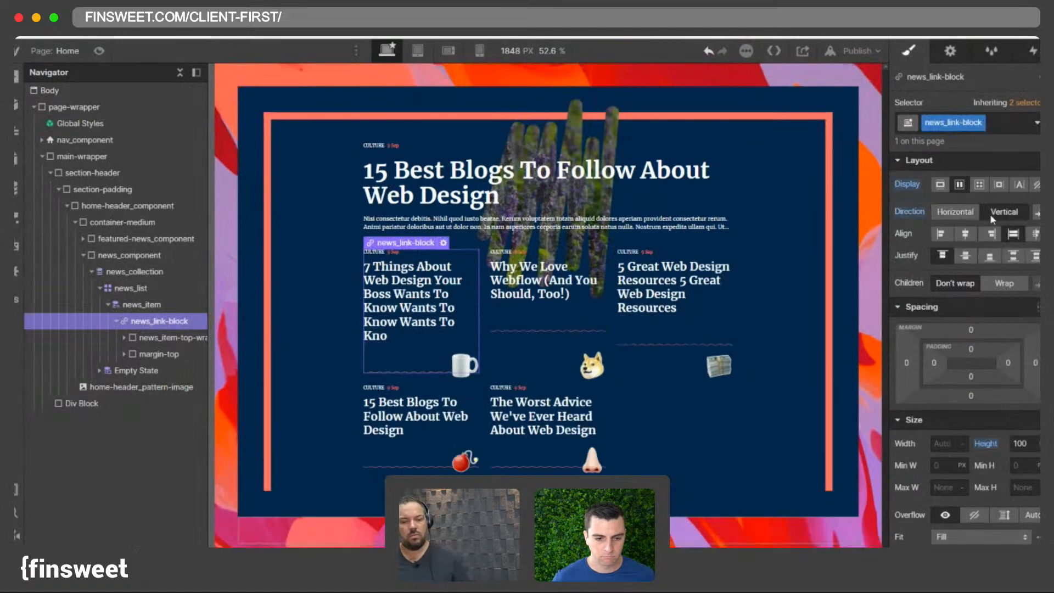
left_click(1014, 257)
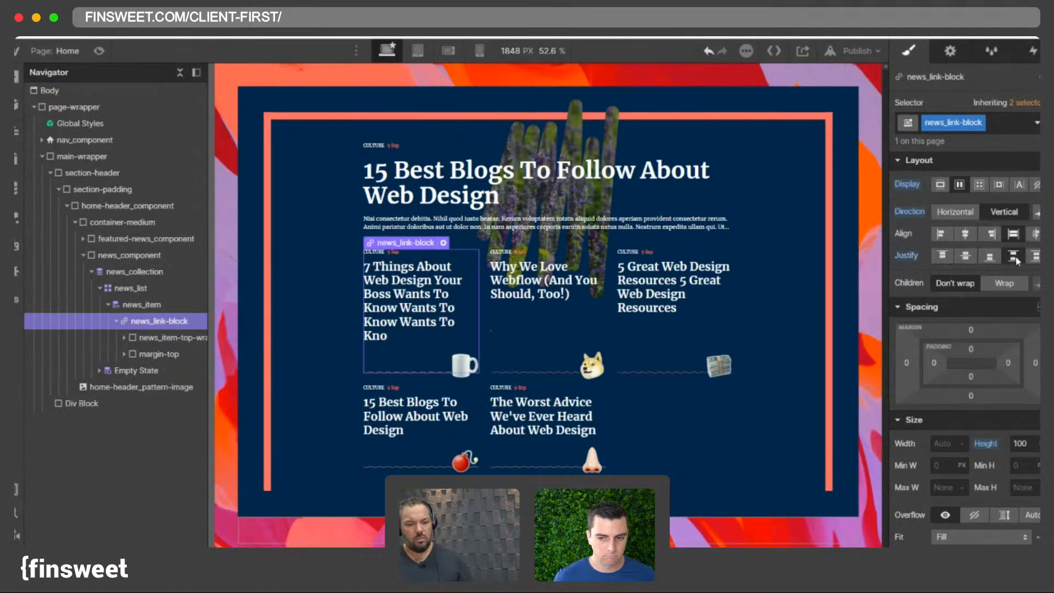
left_click(778, 473)
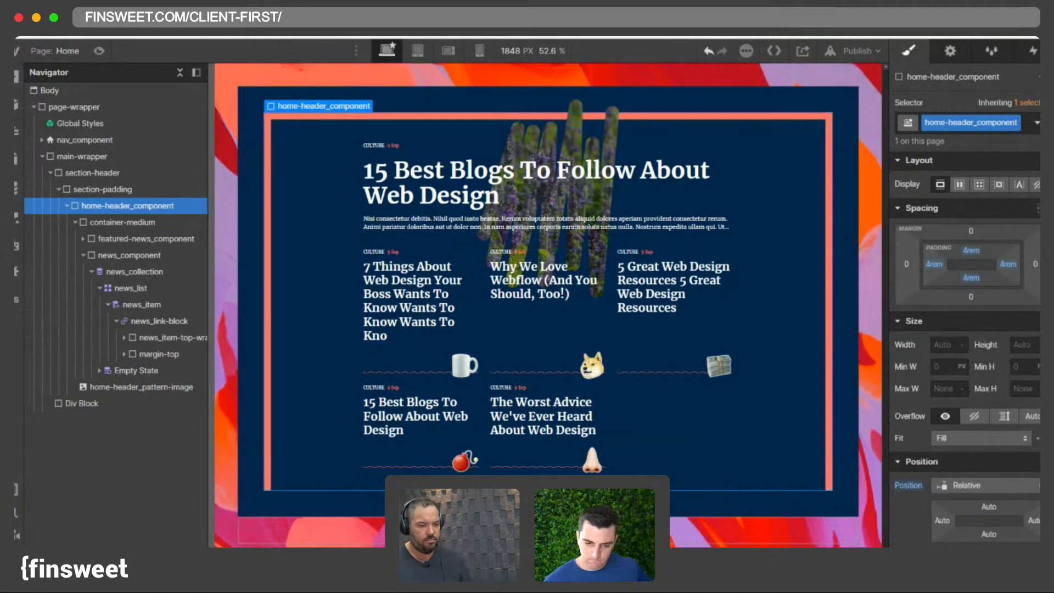
- Rename the first news CMS item to "7 Things About Web Design Your Boss Wants To Know" and save it
left_click(16, 189)
left_click(385, 137)
left_click_drag(741, 160, 598, 159)
key("BackSpace")
left_click(1009, 78)
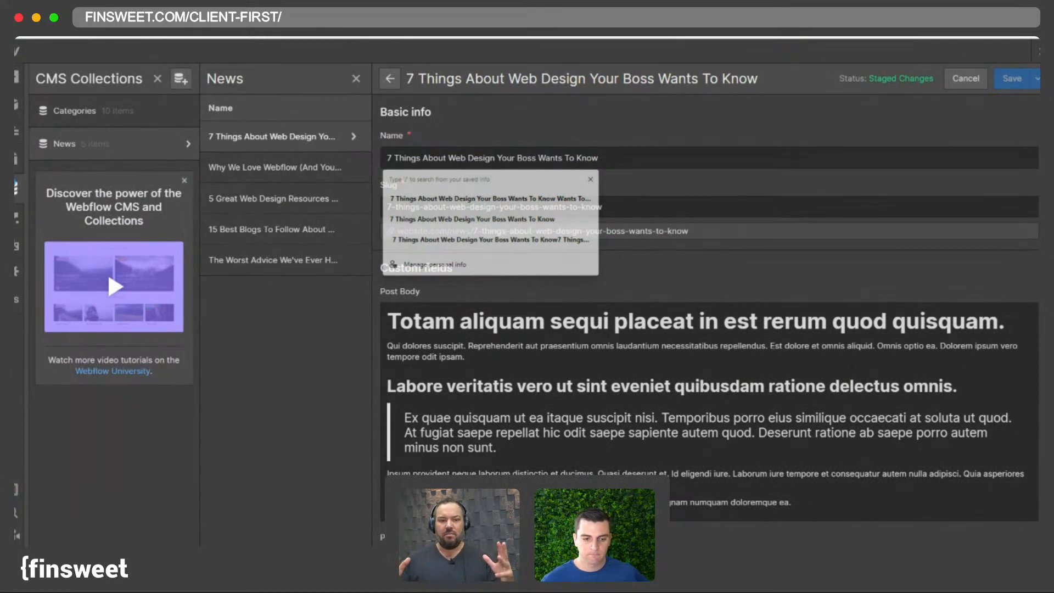
left_click(16, 188)
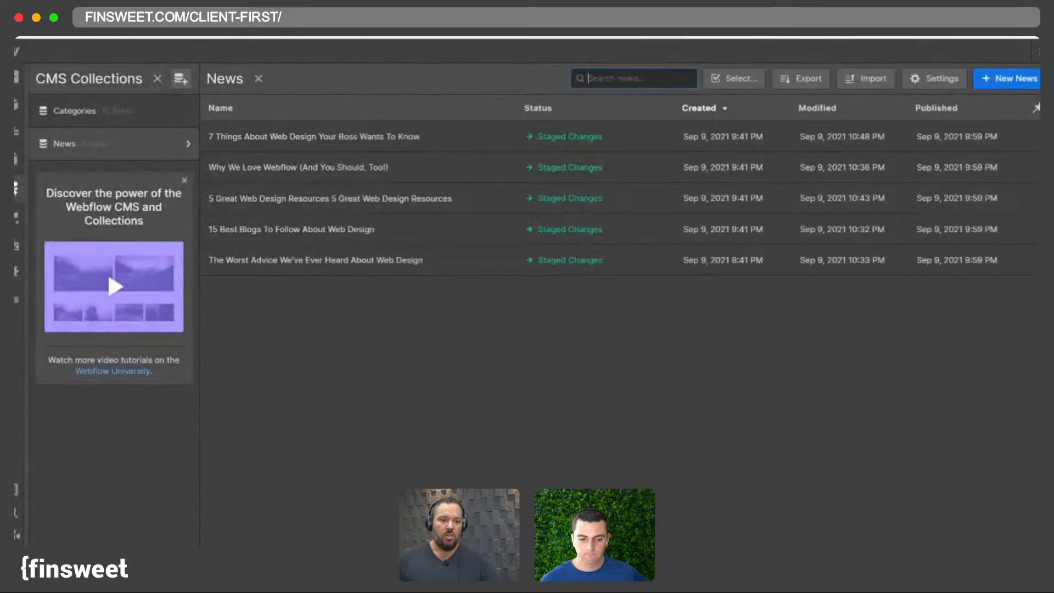
left_click(16, 190)
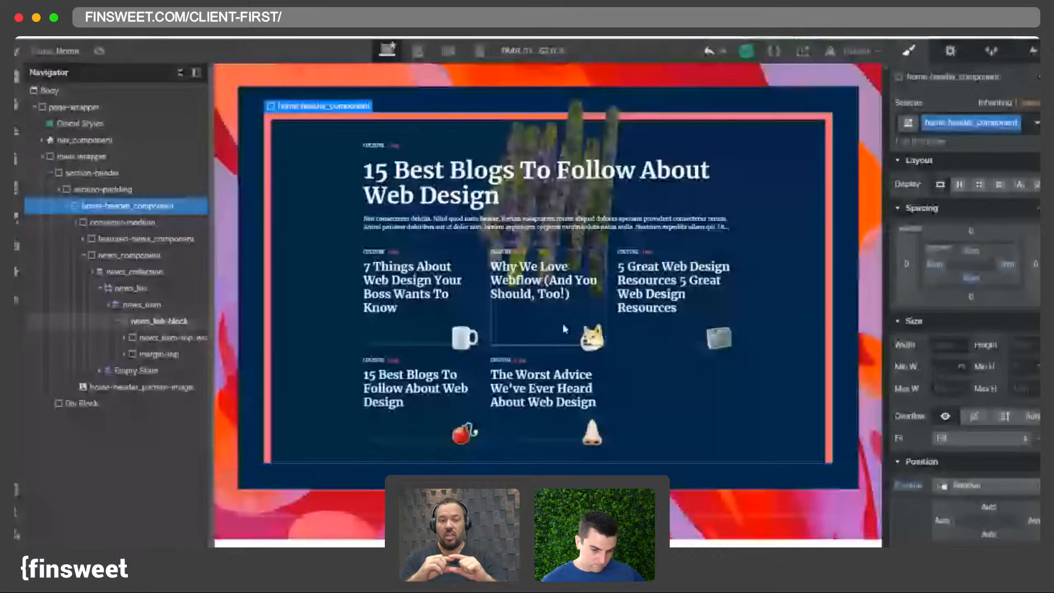
- Examine the news_item-top-wrapper and its child elements in the navigator
left_click(563, 330)
left_click(169, 339)
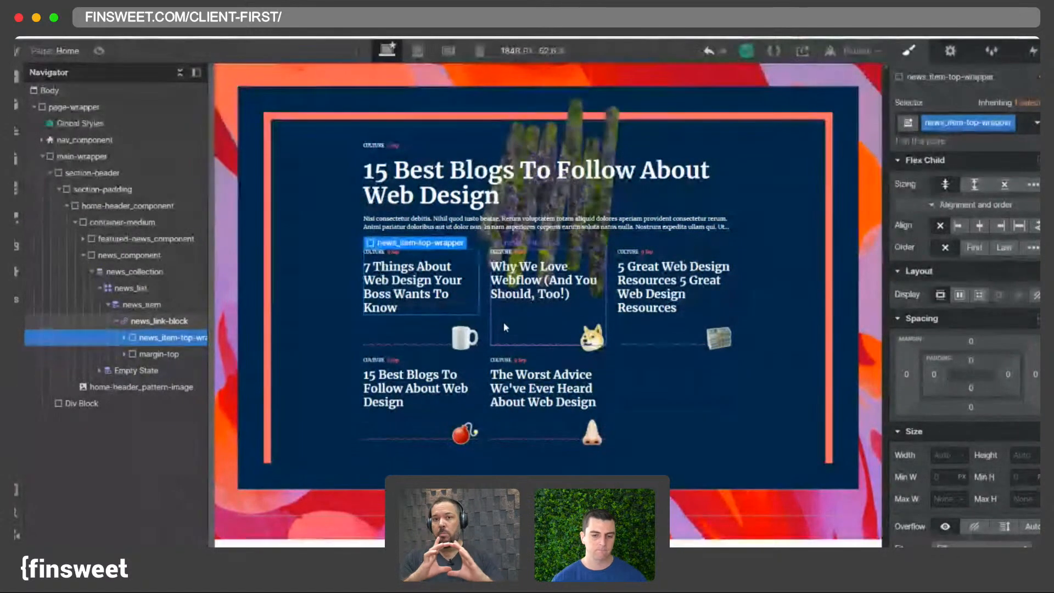
left_click(124, 338)
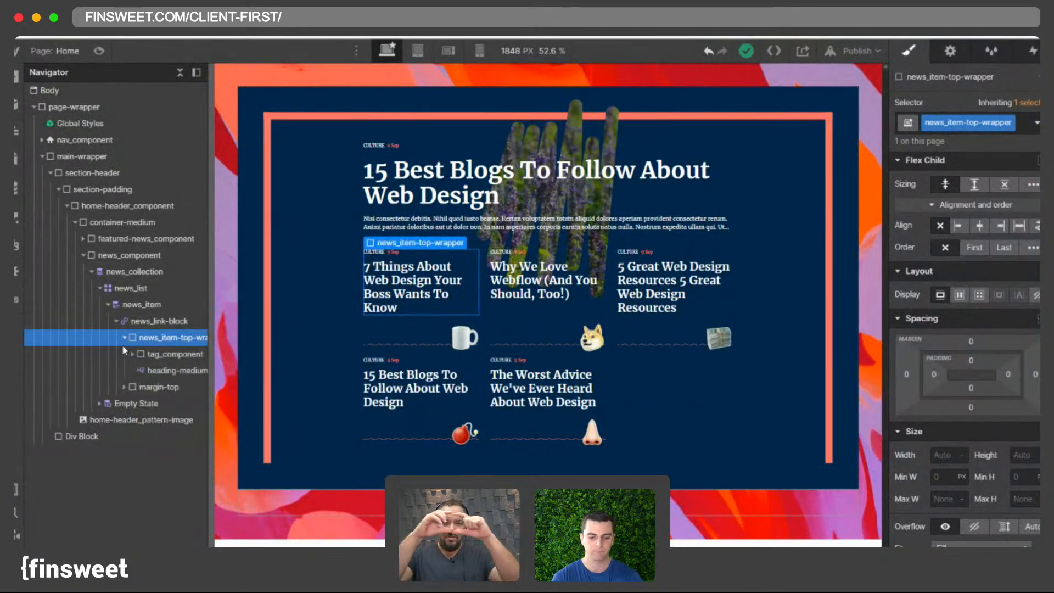
left_click(124, 337)
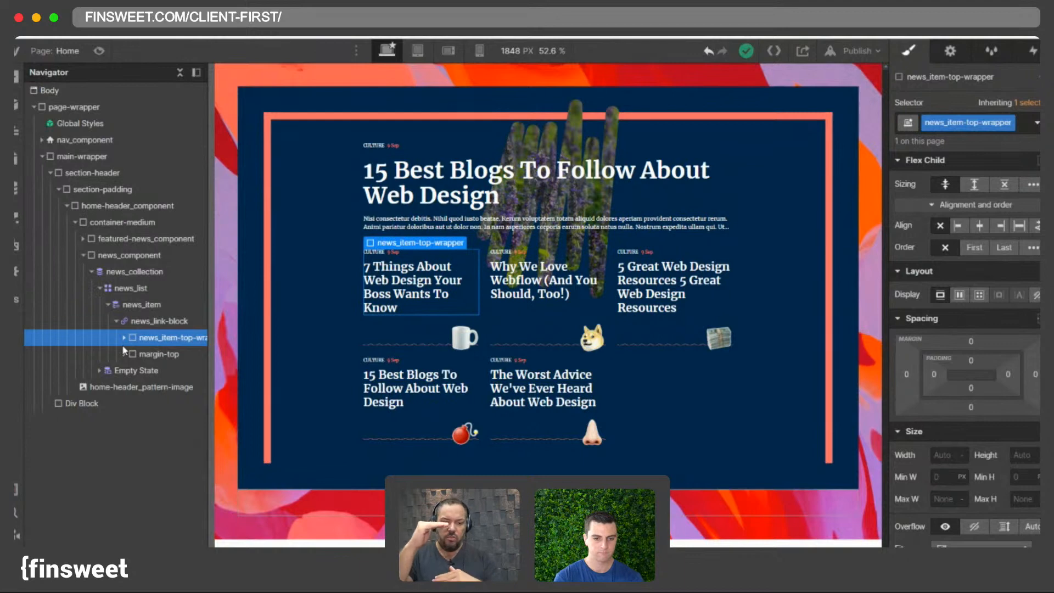
left_click(124, 337)
left_click(124, 338)
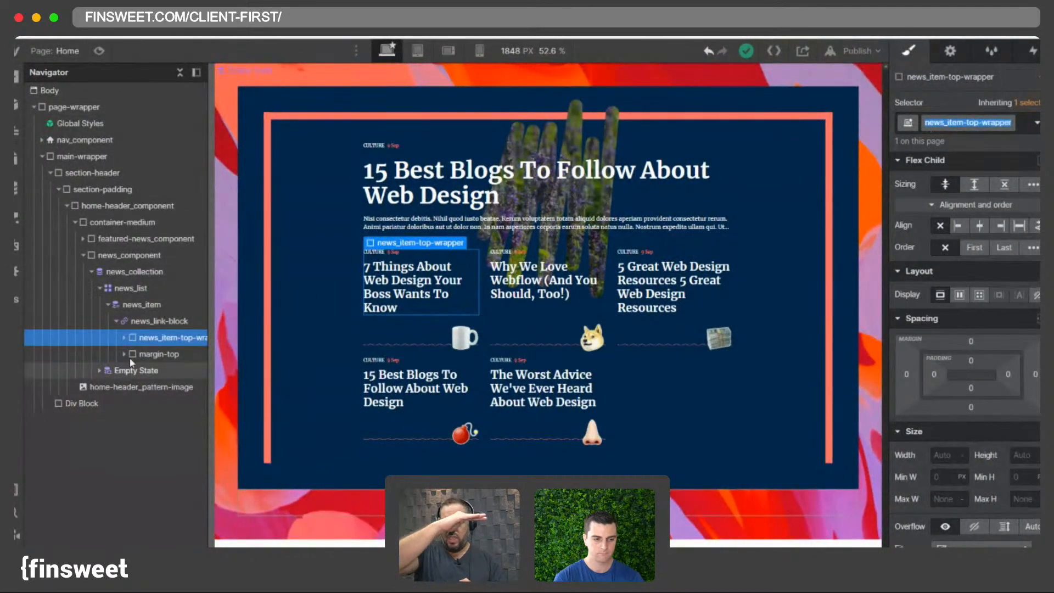
left_click(147, 354)
left_click(141, 339)
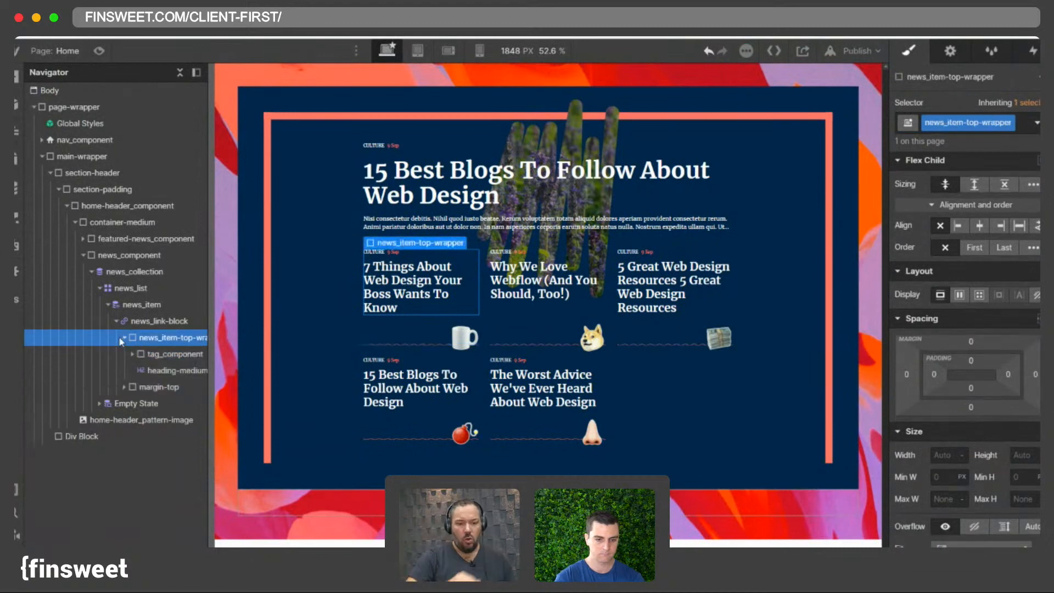
left_click(118, 336)
- Rename the wrapper's class to news_content-wrapper
double_click(974, 123)
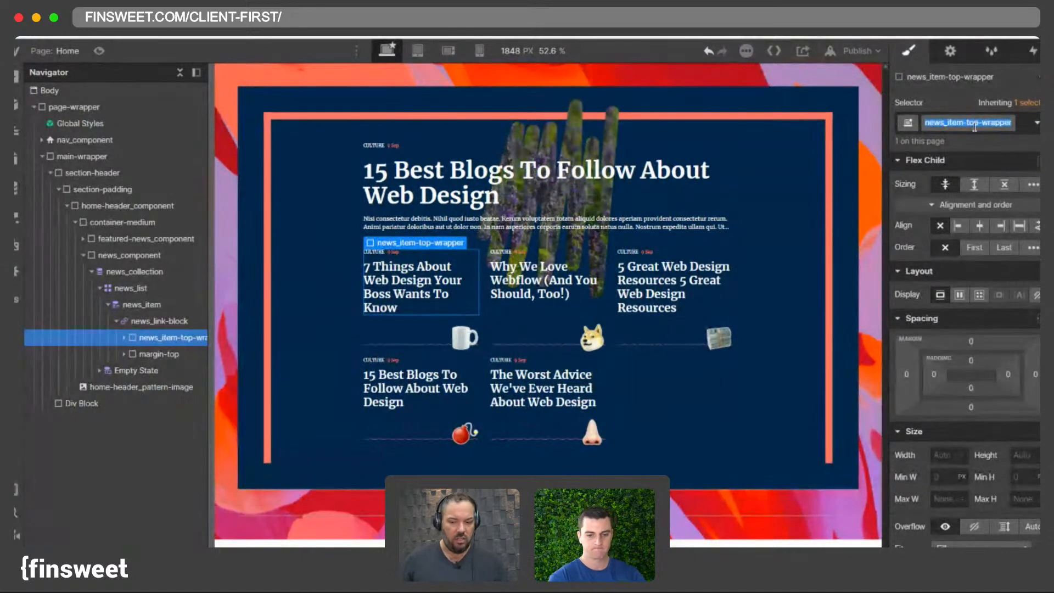
key("Right")
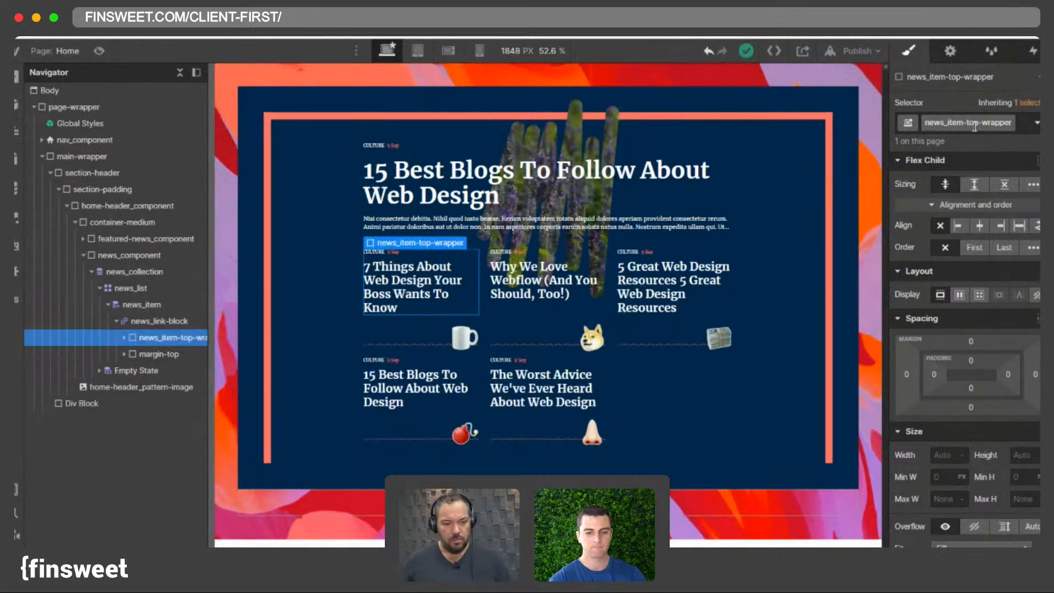
key("BackSpace")
key("BackSpace")
key("BackSpace")
key("BackSpace")
key("BackSpace")
key("BackSpace")
key("BackSpace")
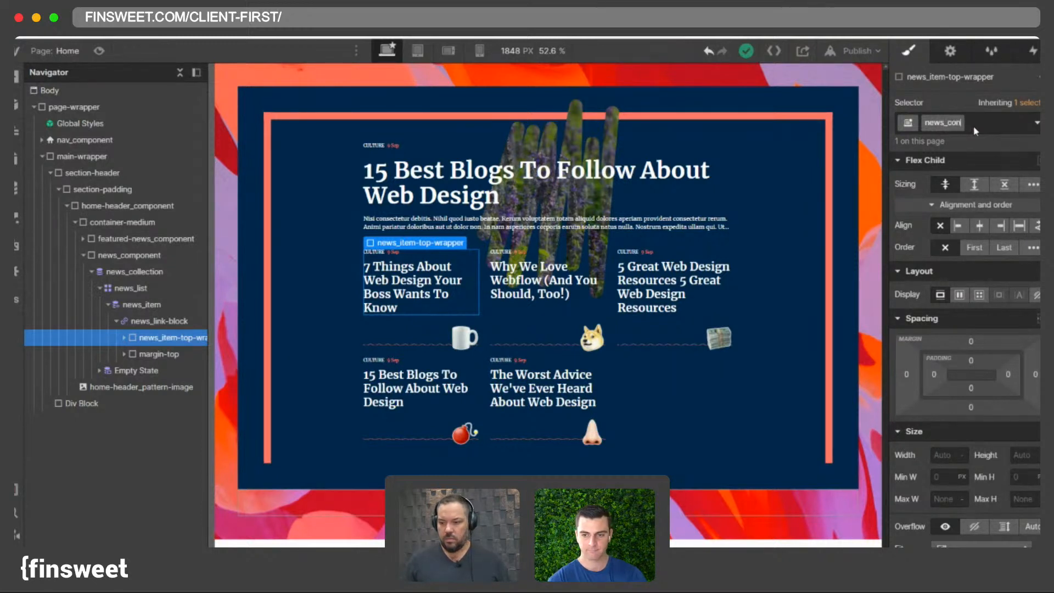
type("nt")
key("Return")
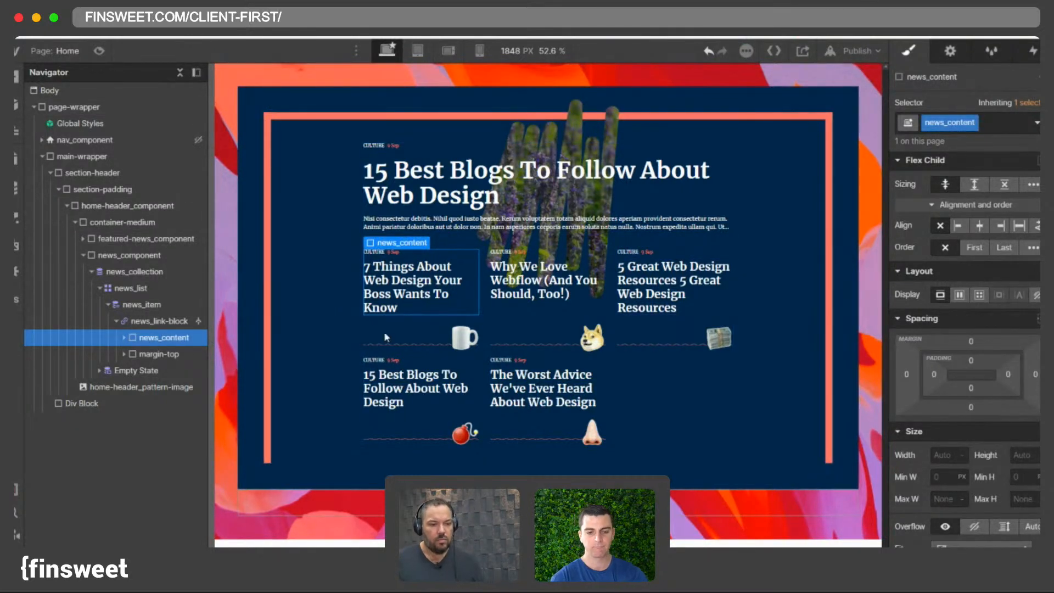
double_click(958, 124)
left_click(958, 124)
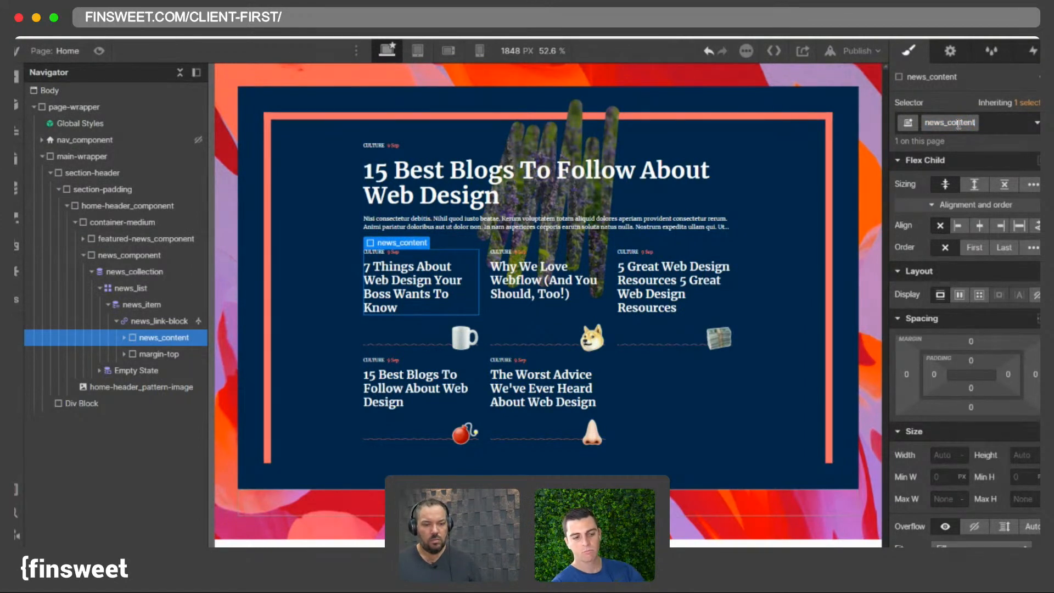
type("-wrapper")
key("Return")
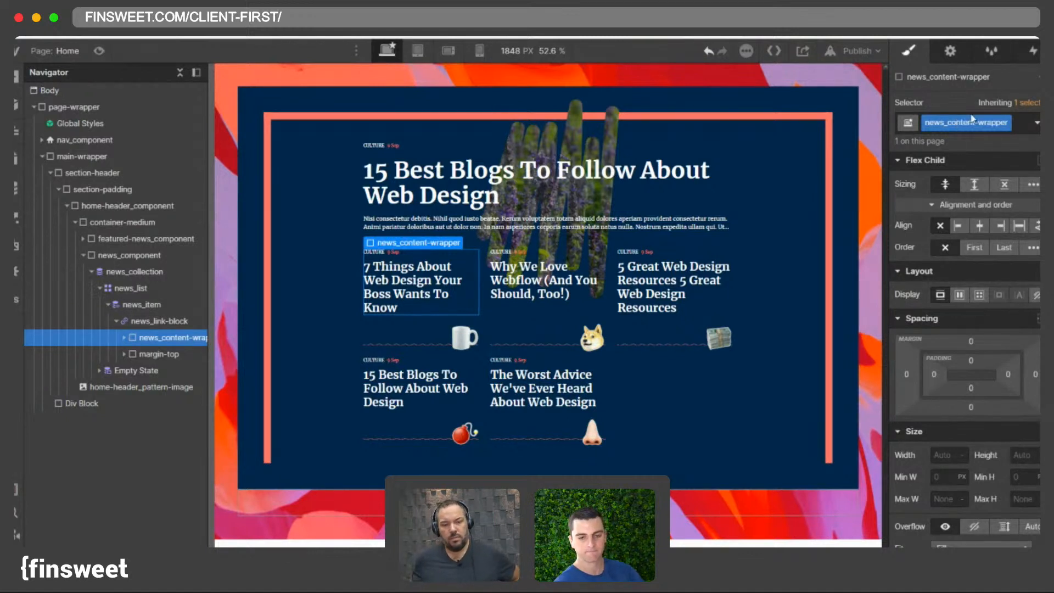
- Inspect the news_list grid layout and its cells
left_click(148, 354)
left_click(162, 337)
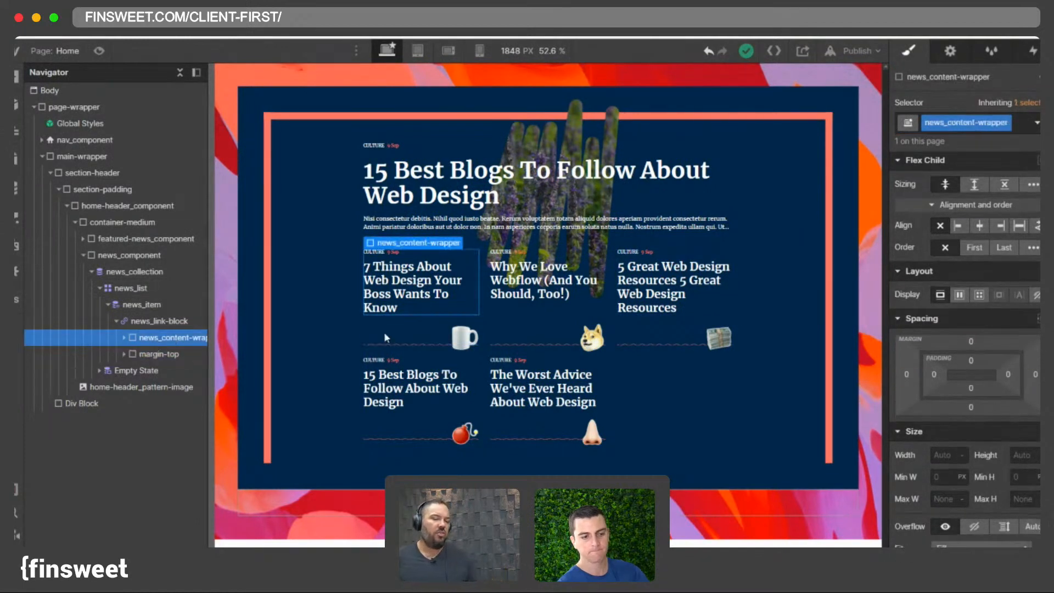
left_click(620, 364)
left_click(720, 260)
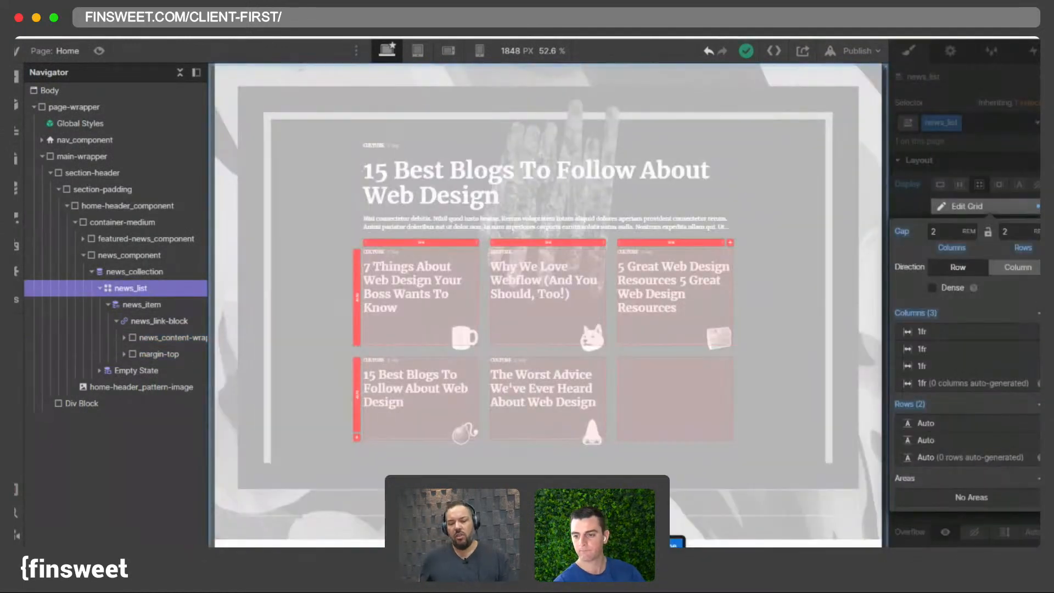
left_click(676, 448)
left_click(677, 448)
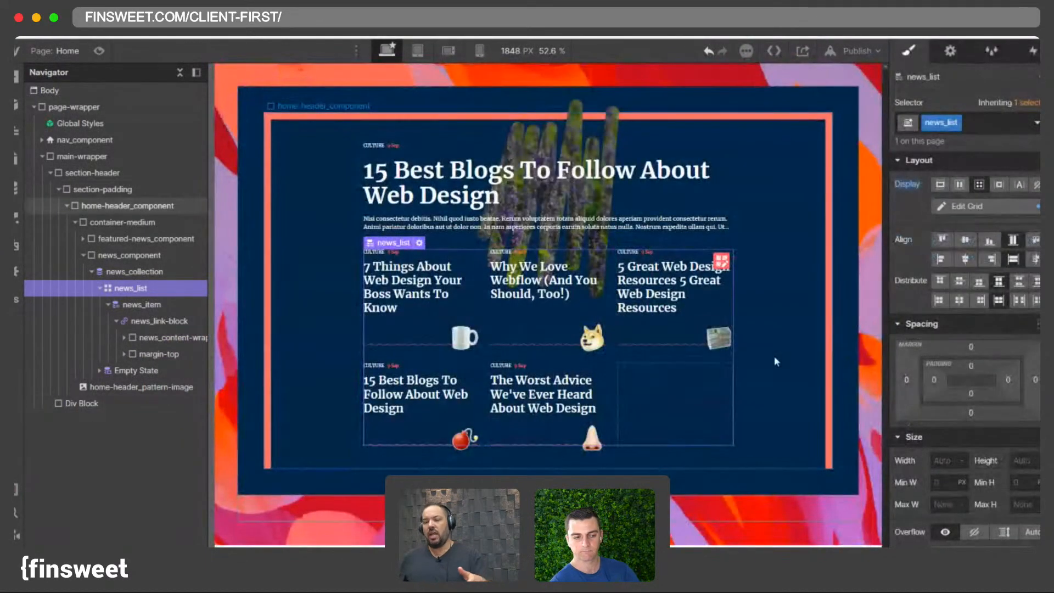
left_click(680, 385)
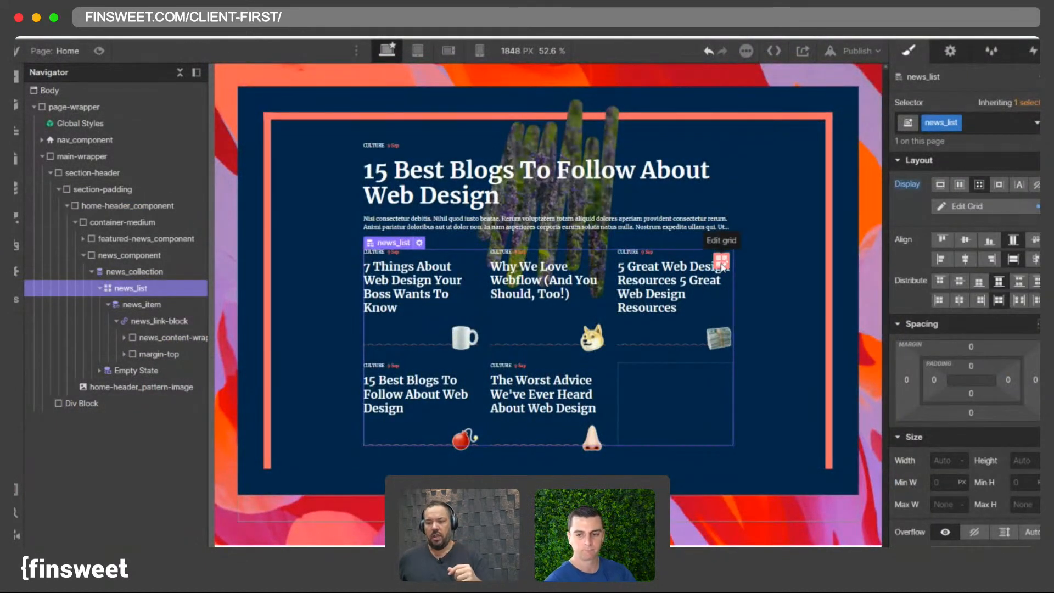
left_click(99, 288)
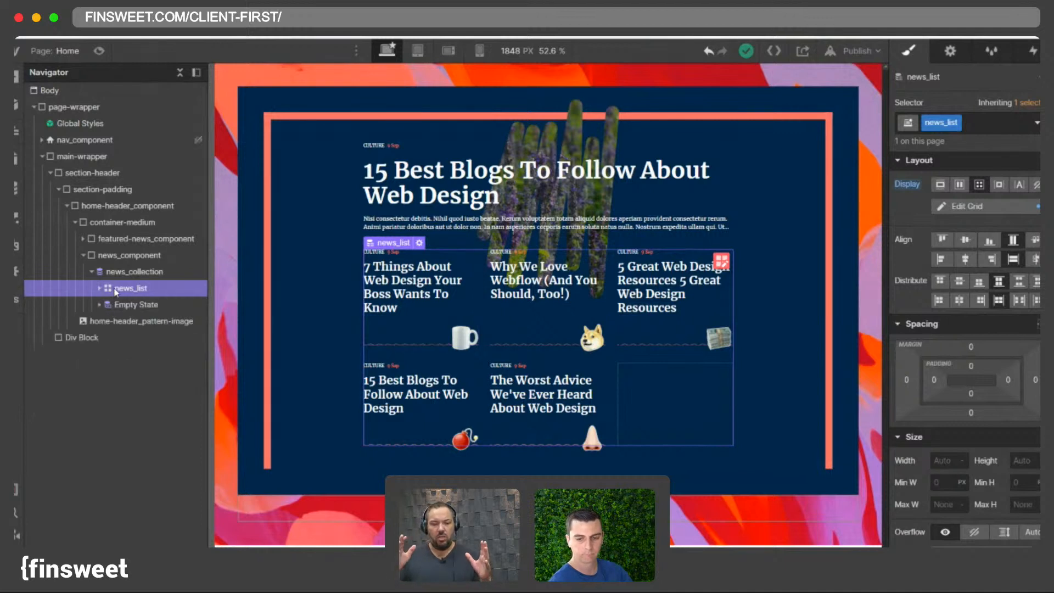
- Duplicate the news_collection list inside the news component
left_click(380, 289)
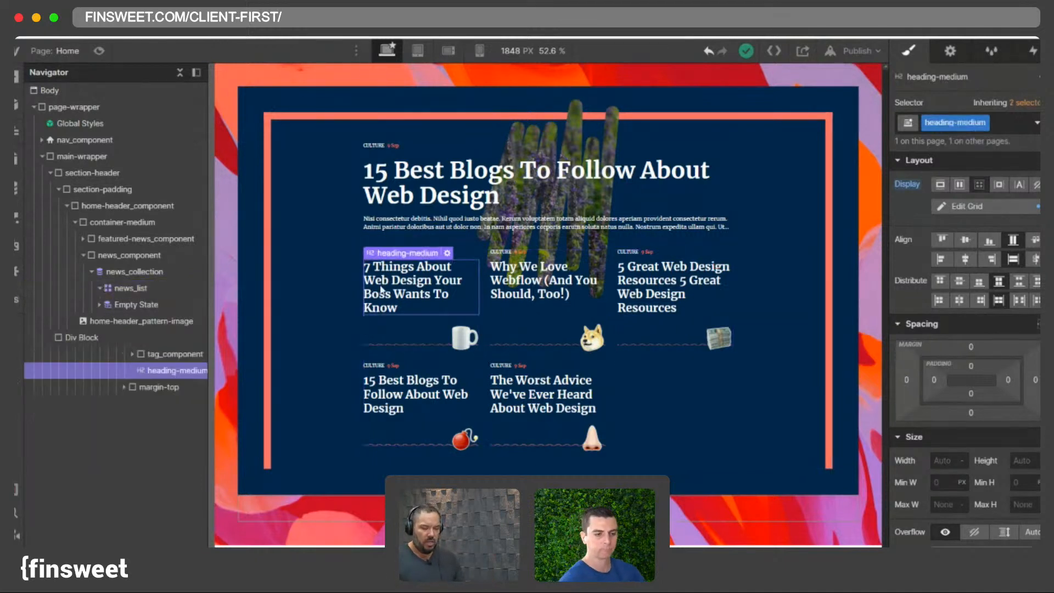
left_click(99, 288)
left_click(91, 271)
left_click(110, 273)
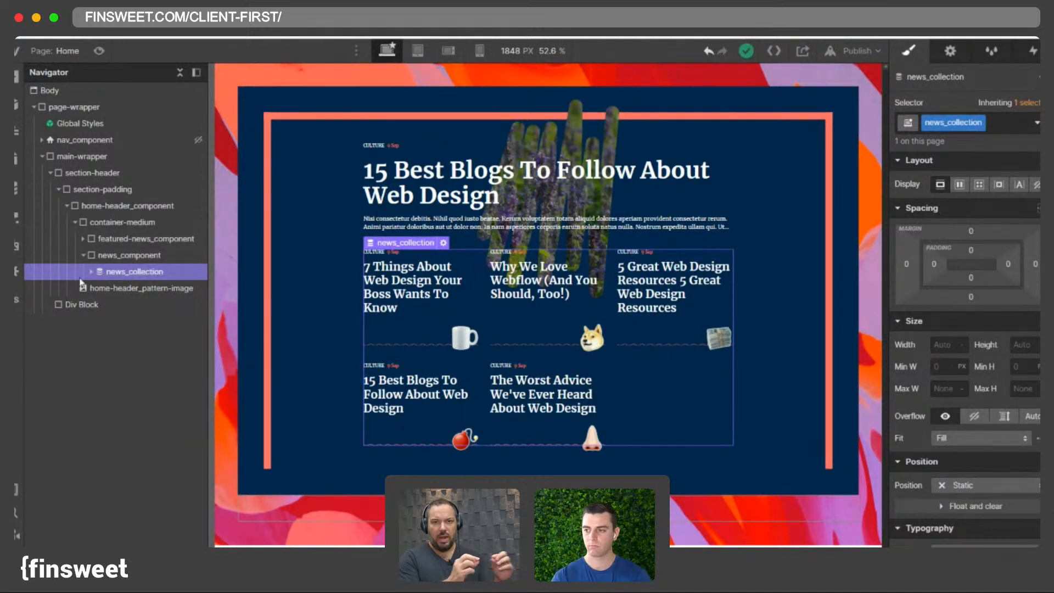
left_click(91, 271)
left_click(110, 287)
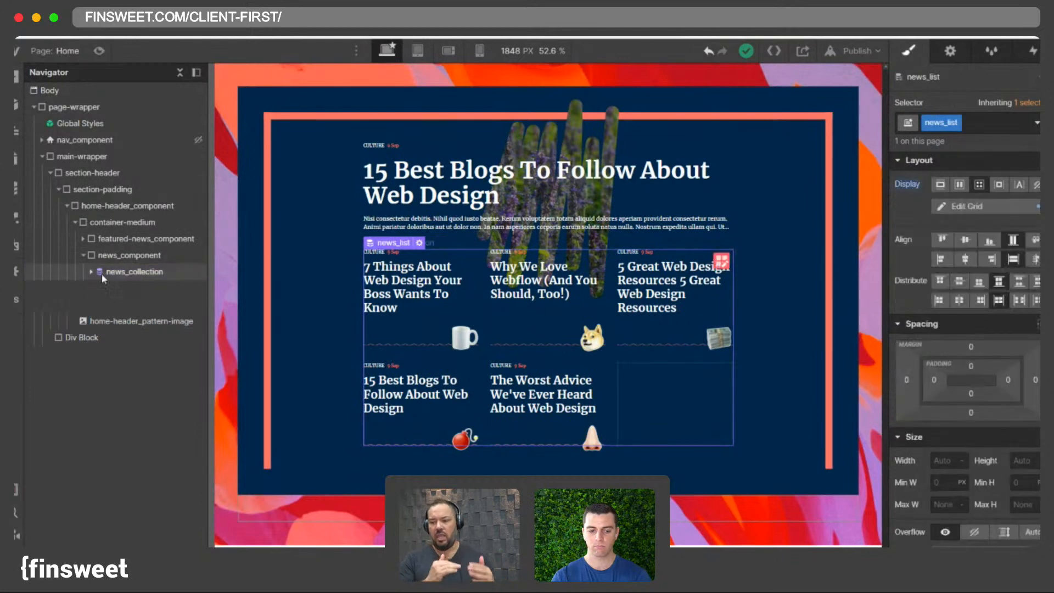
left_click(103, 274)
key("super+d")
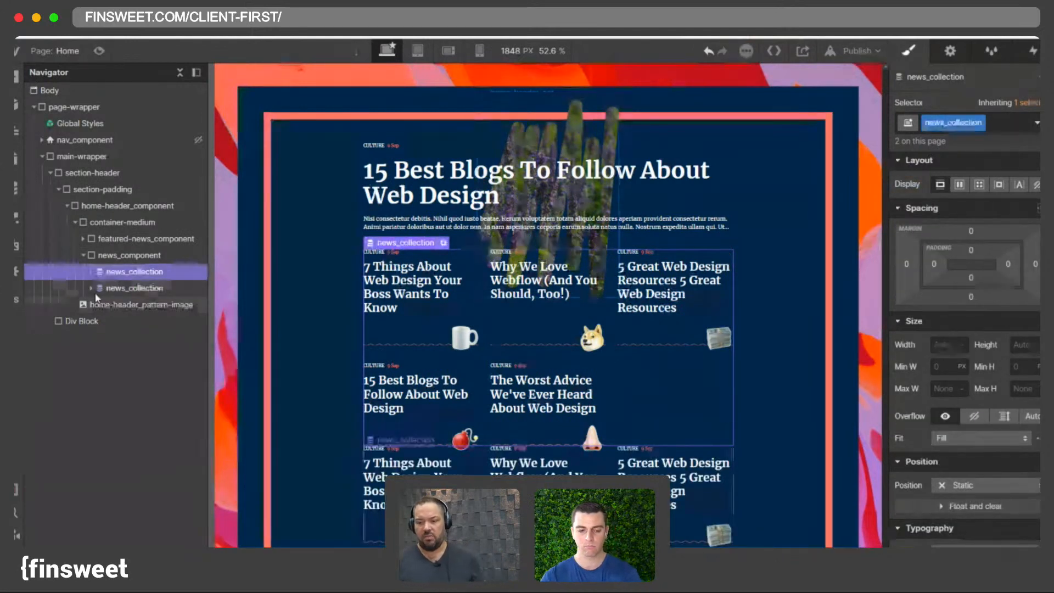
- Give the duplicate's news_list the combo class is-2-col and reduce its grid to two columns
left_click(91, 287)
left_click(126, 304)
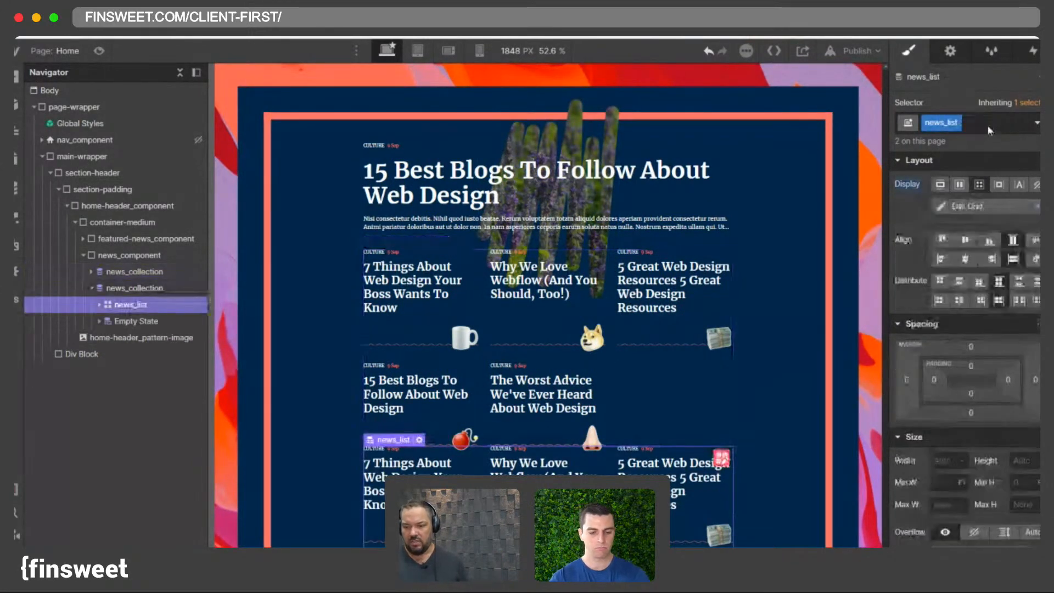
left_click(988, 126)
type("is-")
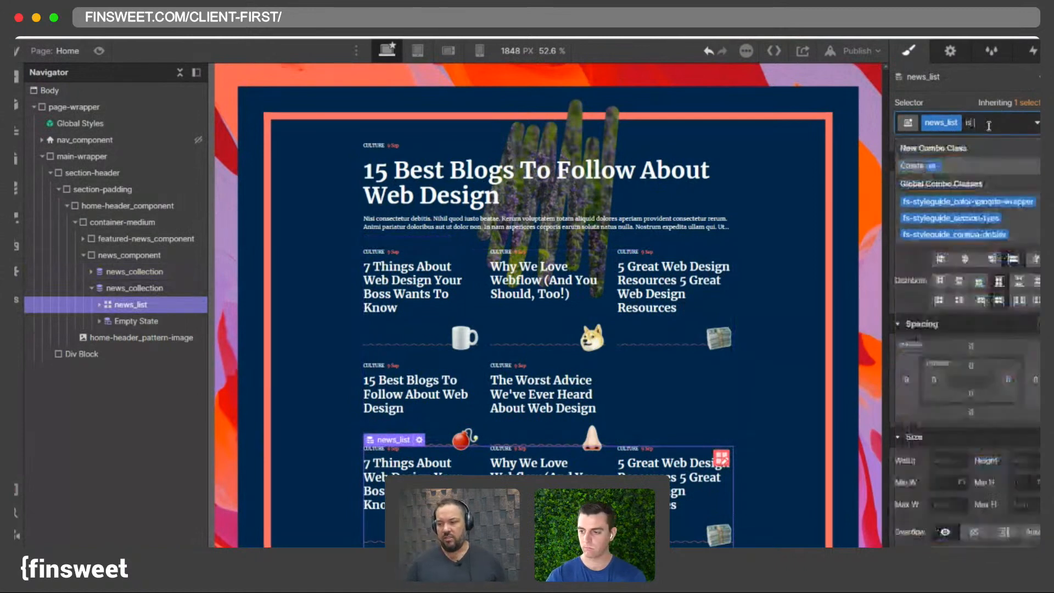
type("2")
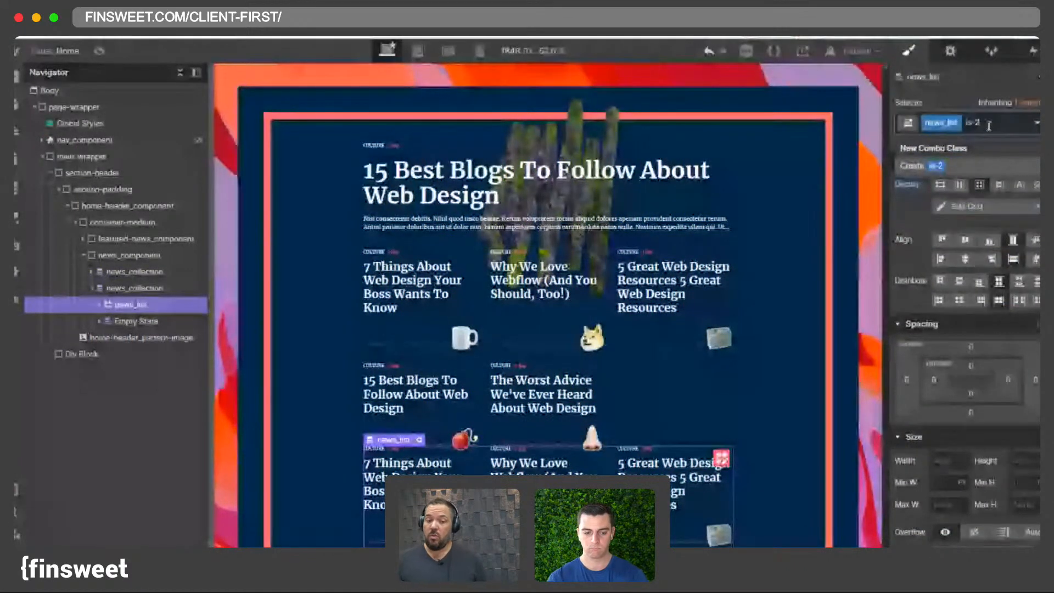
type("-col")
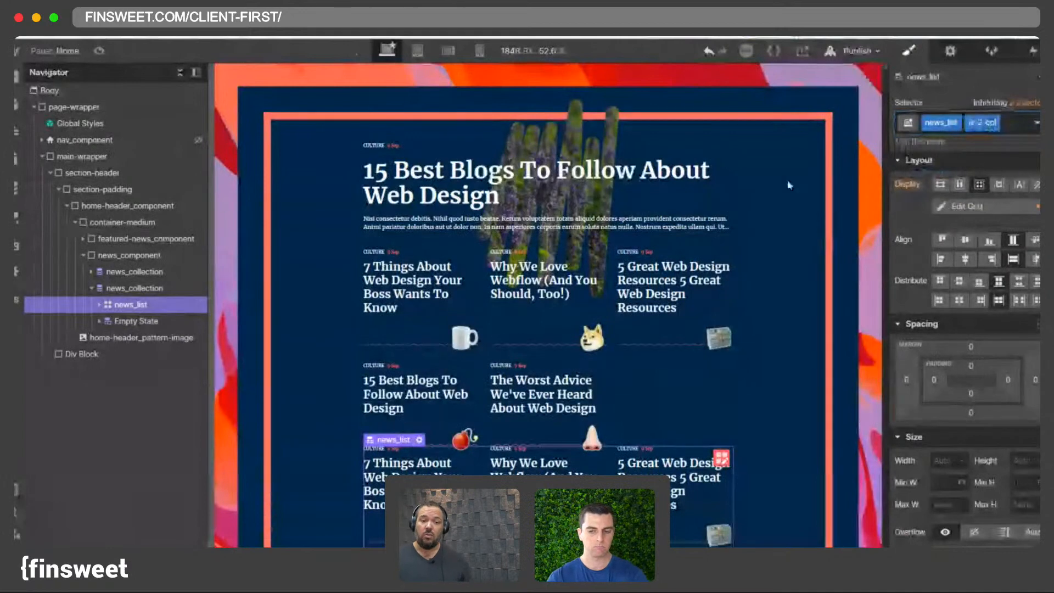
scroll(638, 242, "down", 3)
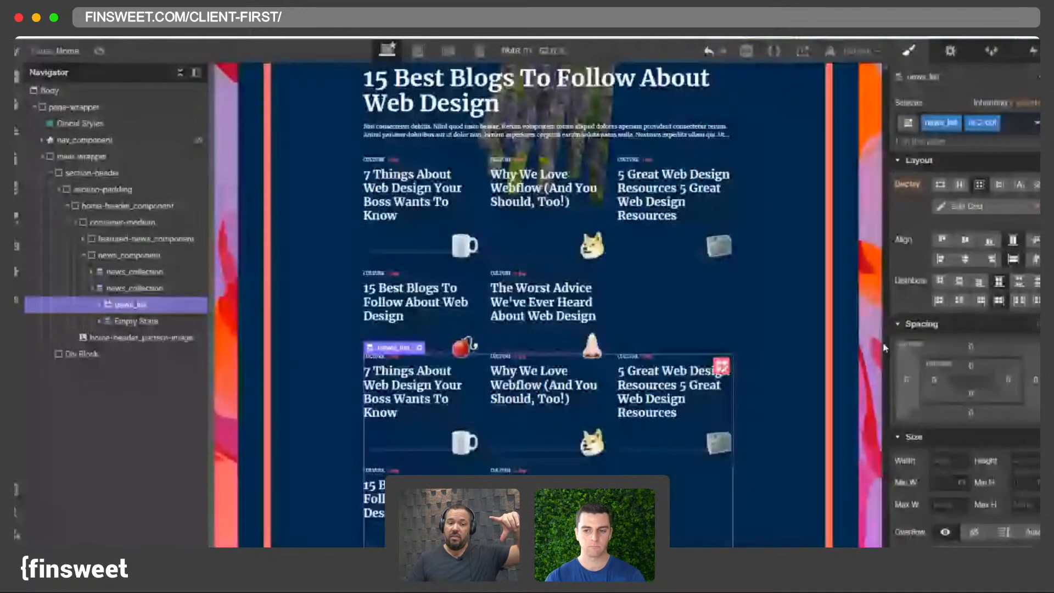
left_click(980, 212)
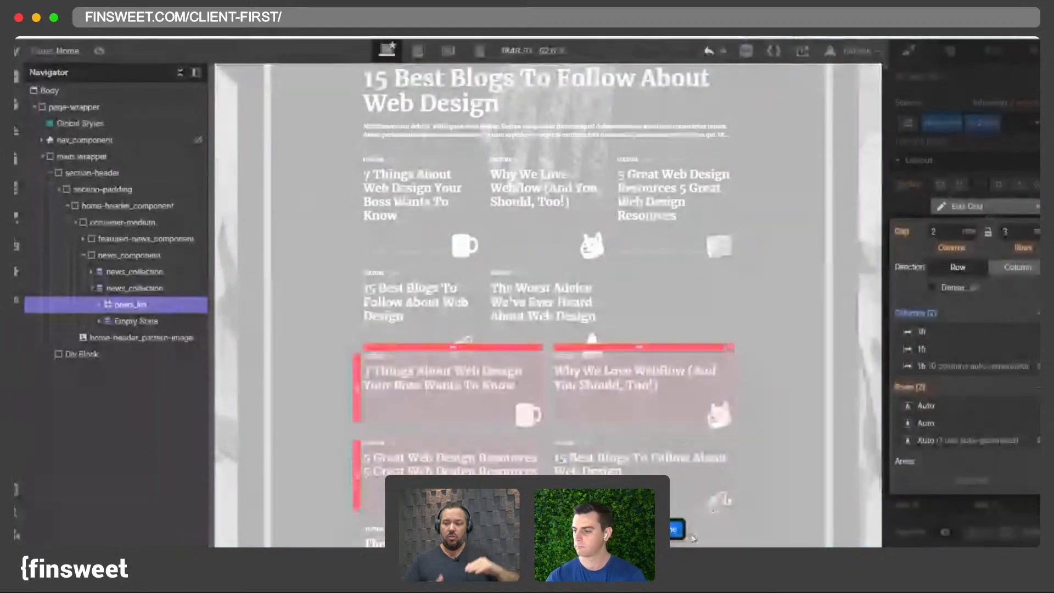
left_click(671, 535)
- Try replacing the duplicate card heading's heading-medium class with heading-large, then clear the class
scroll(565, 429, "down", 2)
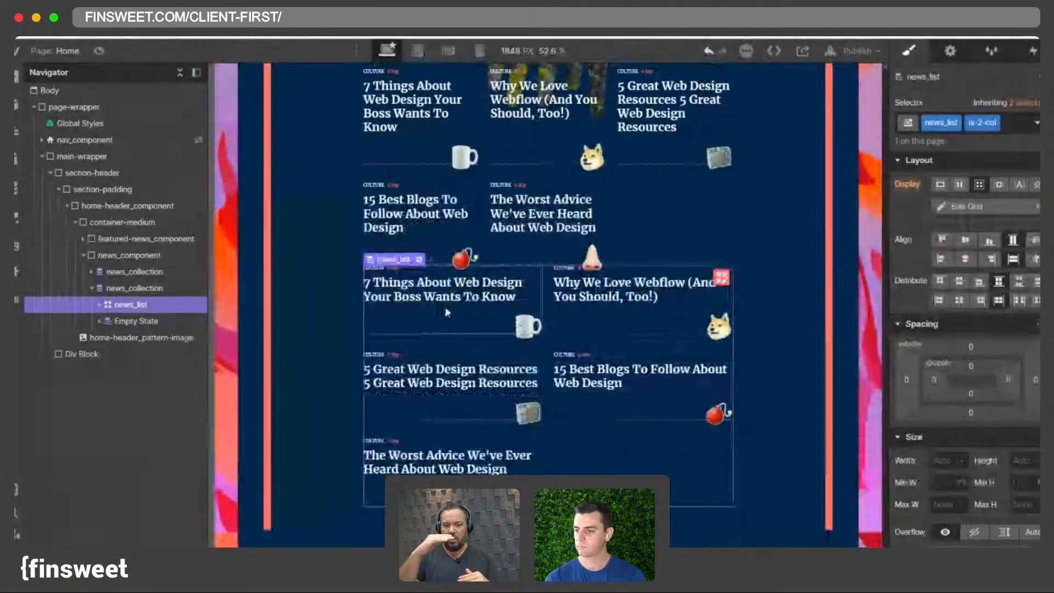
left_click(448, 299)
left_click(1000, 126)
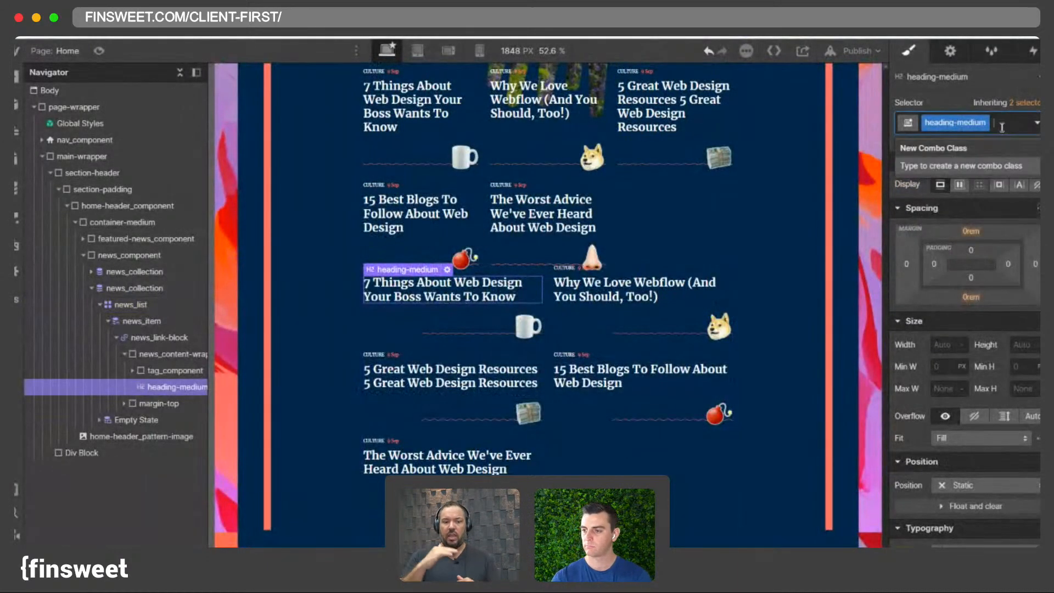
key("BackSpace")
type("headin")
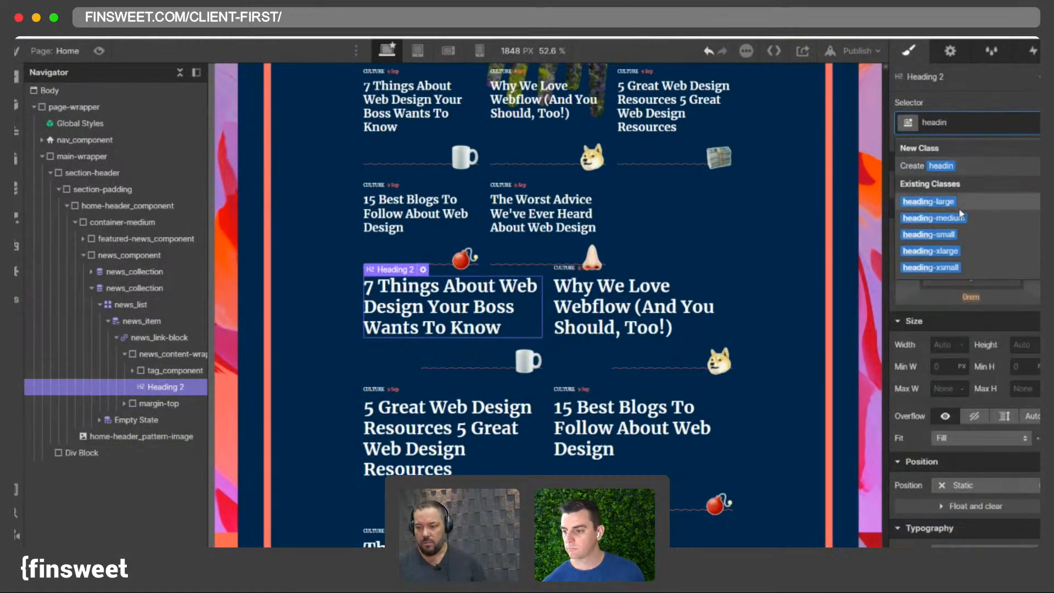
left_click(927, 202)
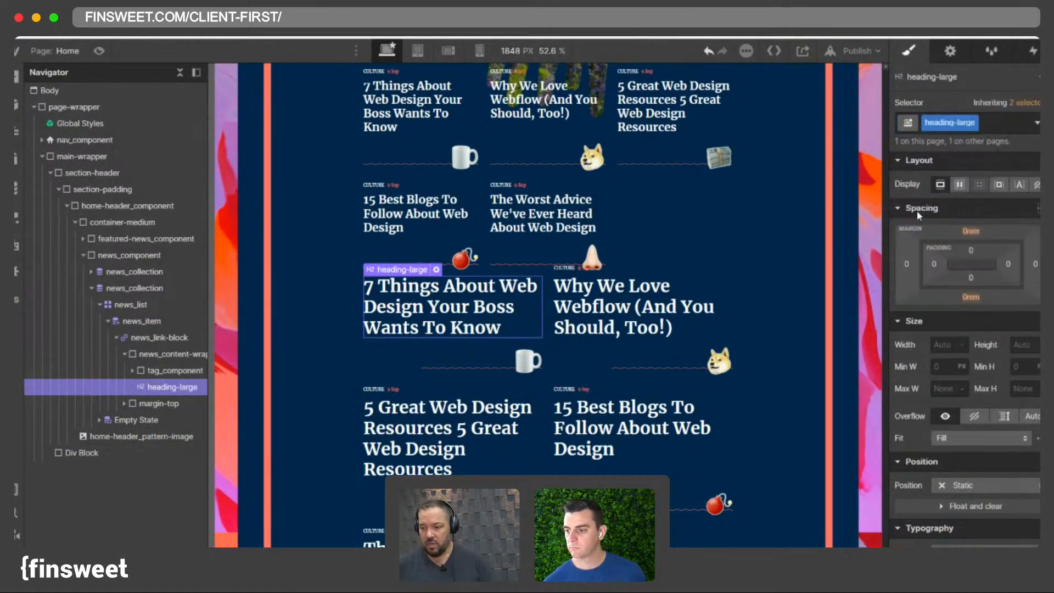
left_click(988, 131)
key("BackSpace")
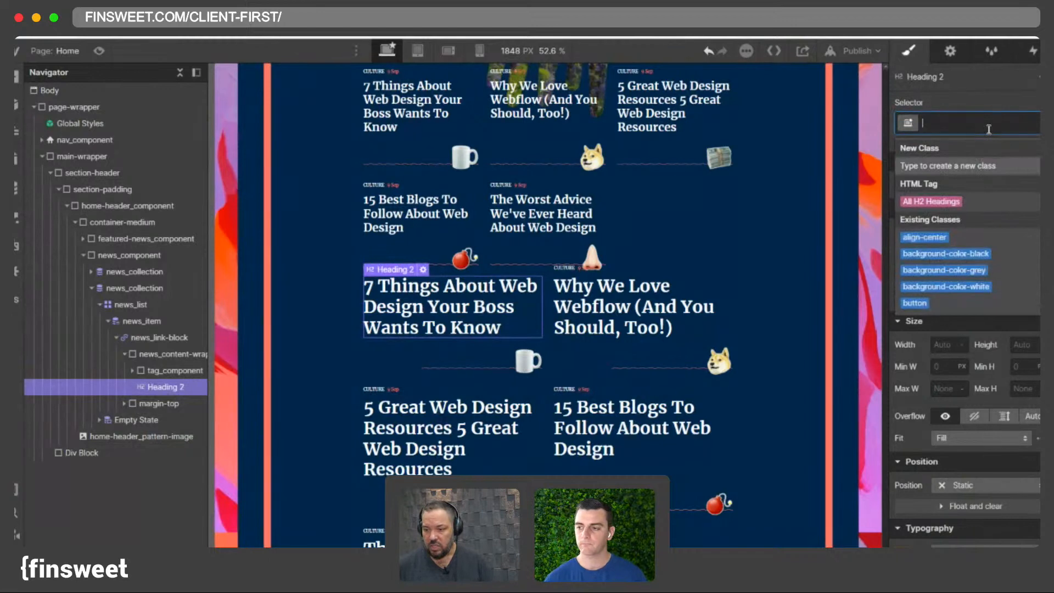
- Undo the duplicated collection and all of its class and grid changes
left_click(708, 57)
left_click(707, 56)
left_click(707, 57)
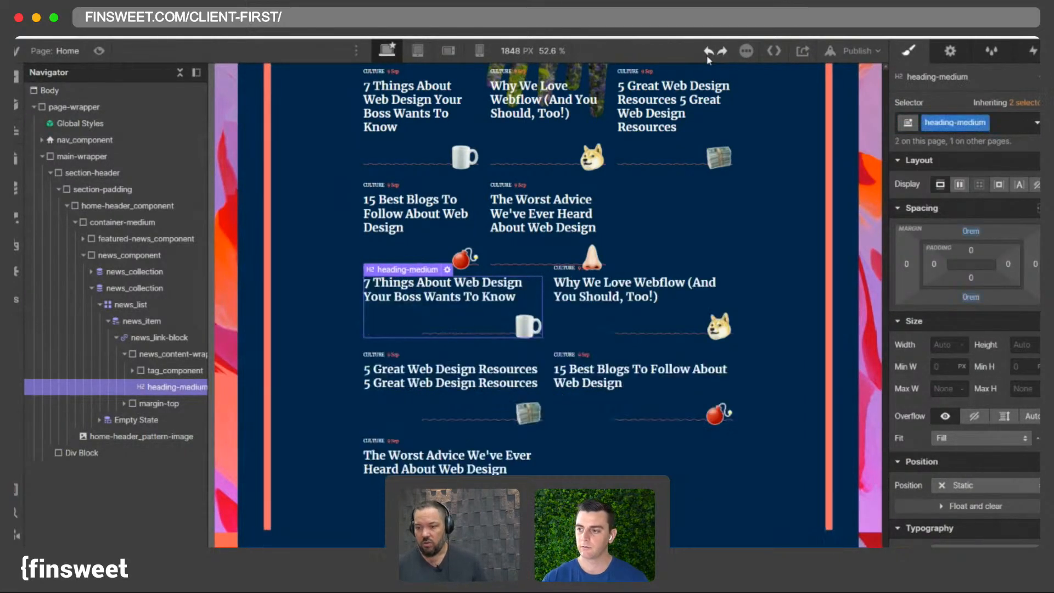
left_click(707, 57)
left_click(708, 54)
left_click(711, 56)
left_click(709, 54)
left_click(712, 57)
left_click(712, 57)
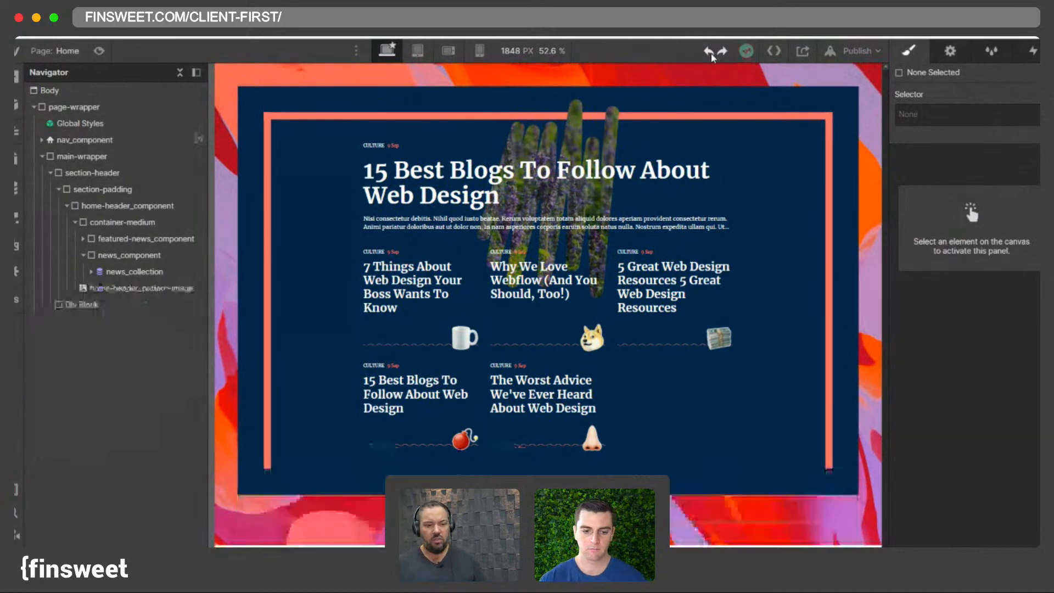
- Duplicate the news_collection list again inside the news component
left_click(638, 409)
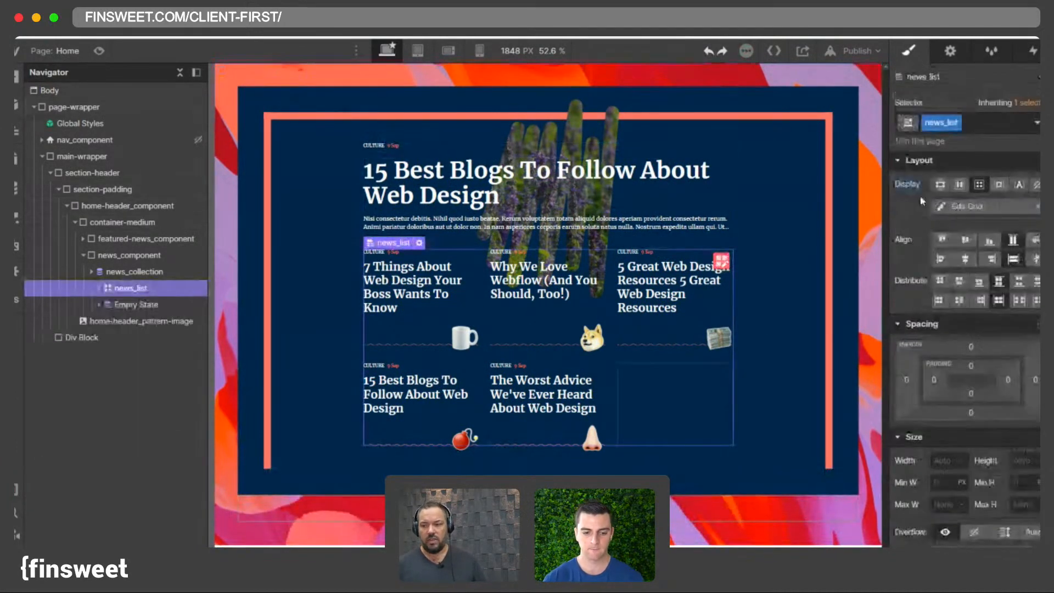
left_click(93, 272)
left_click(123, 275)
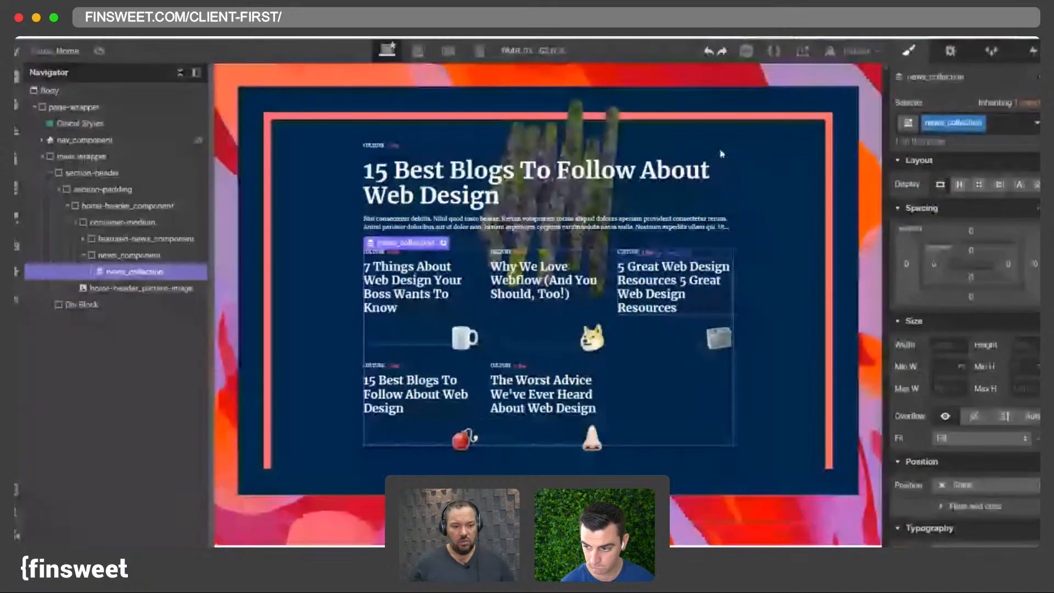
left_click(90, 272)
left_click(91, 272)
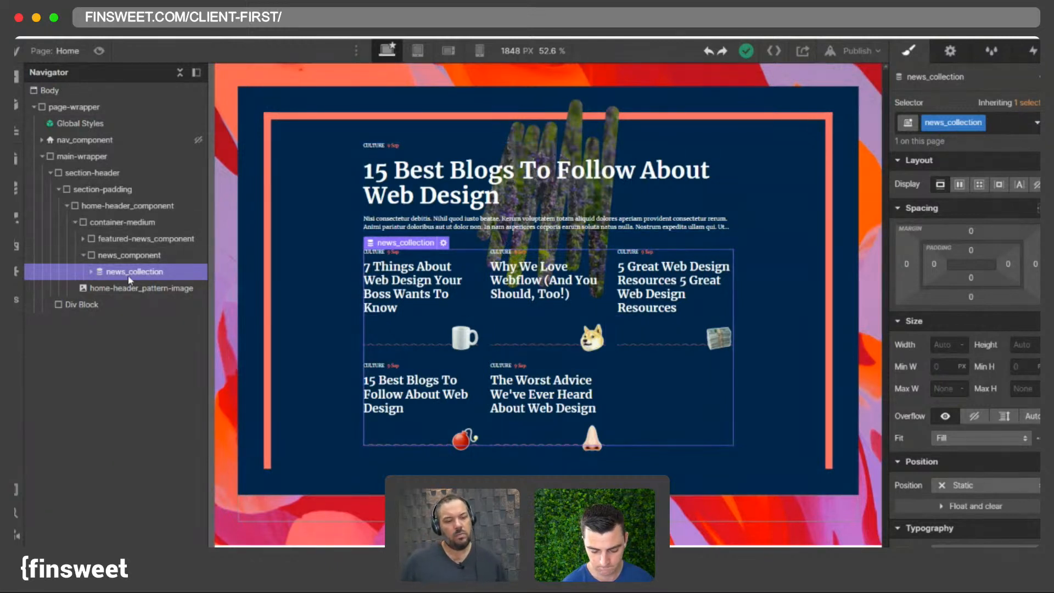
key("super+d")
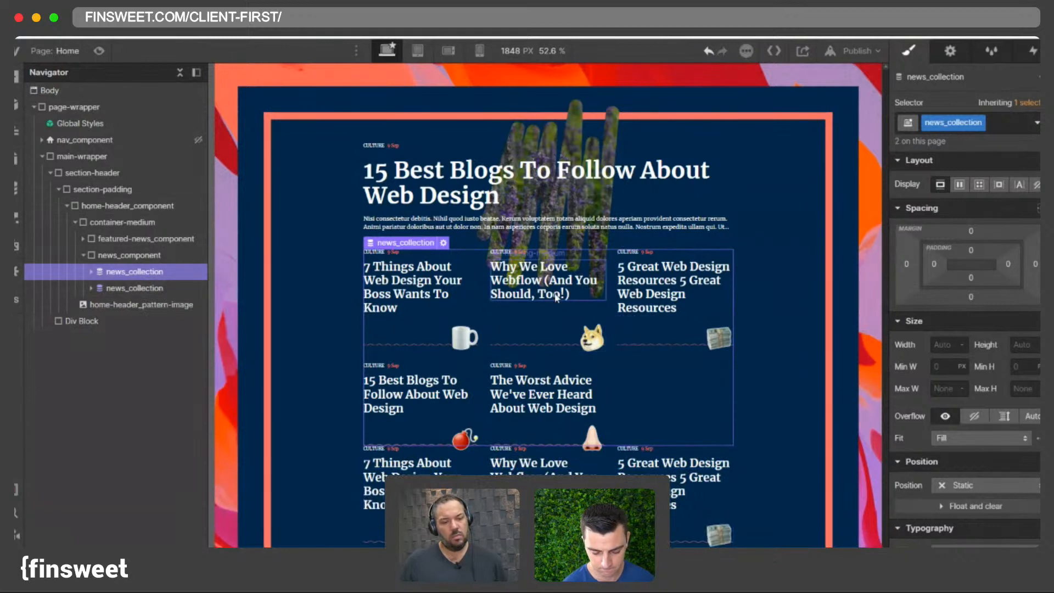
- Add the combo class is-2-col to the duplicated collection's news_list
left_click(110, 287)
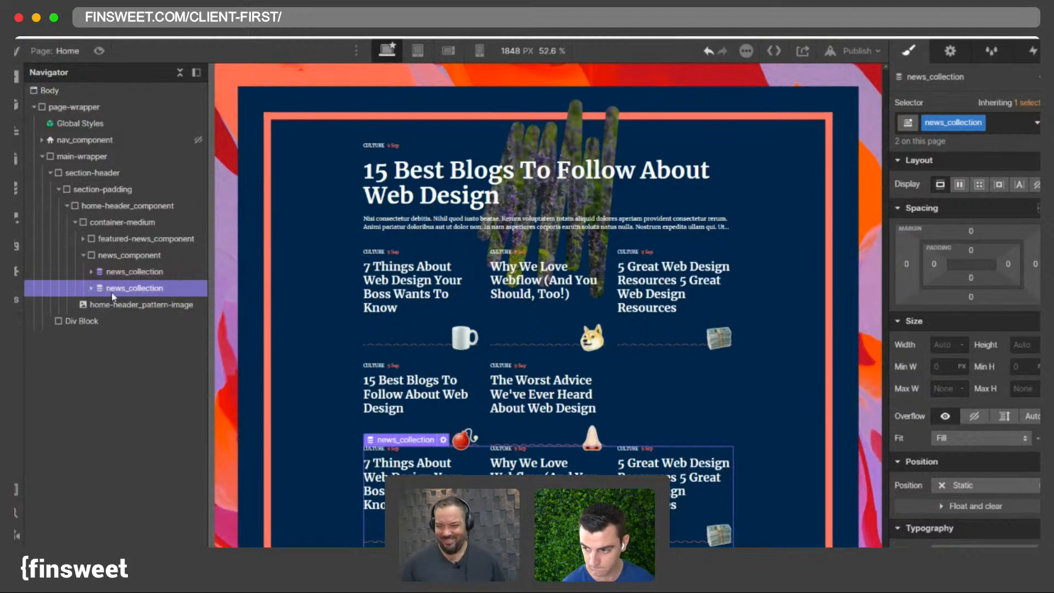
scroll(479, 327, "down", 3)
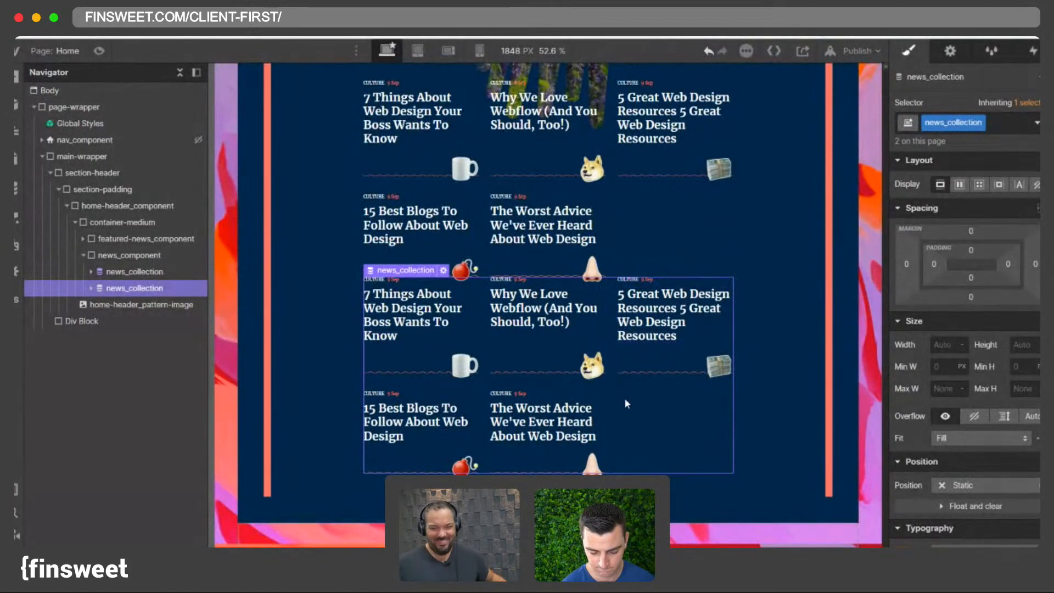
left_click(625, 400)
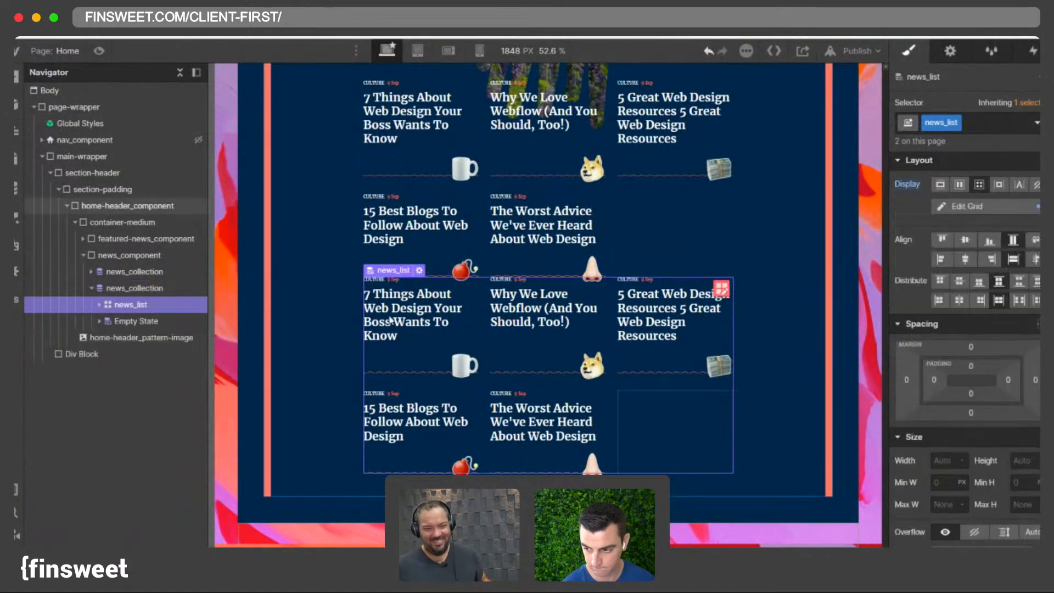
left_click(120, 289)
left_click(123, 320)
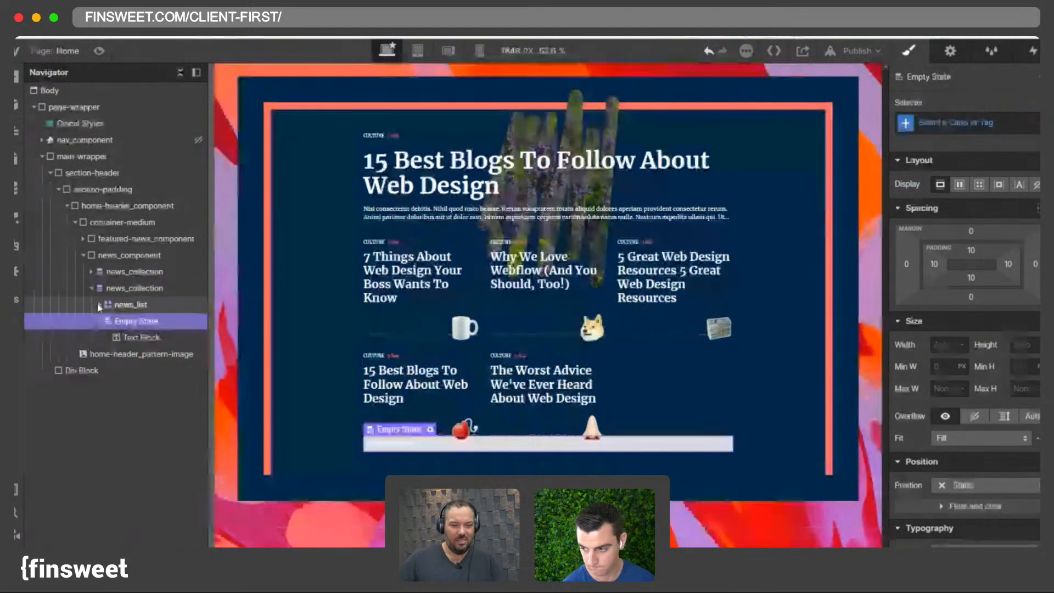
left_click(179, 295)
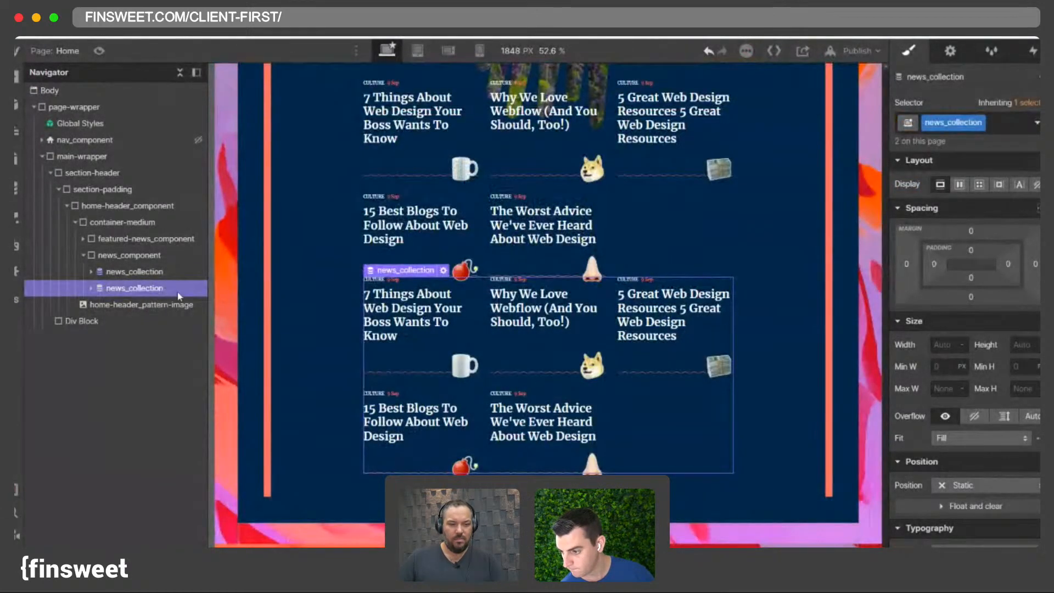
left_click(117, 275)
left_click(148, 291)
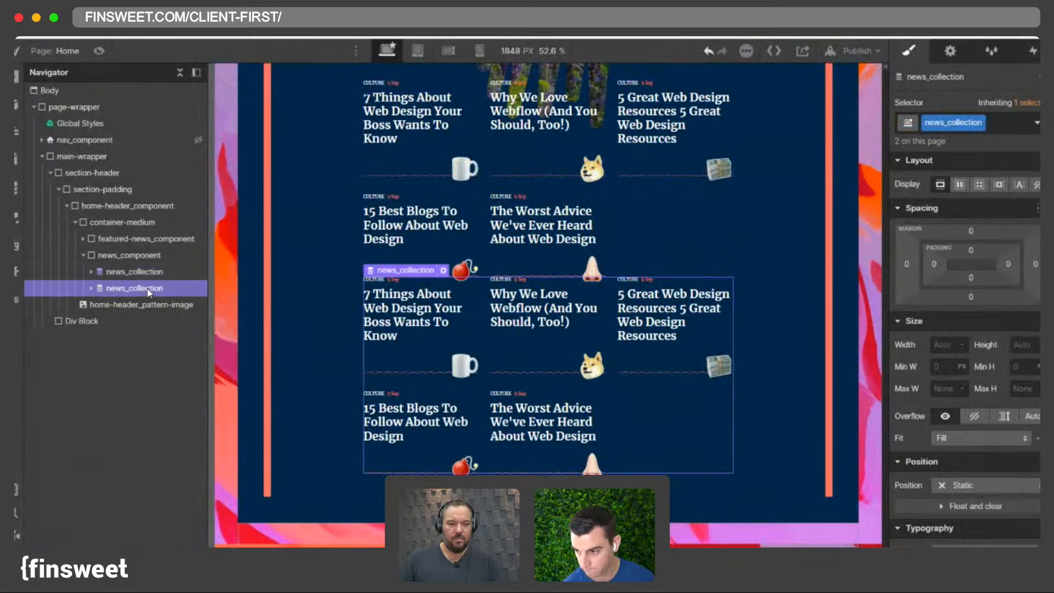
left_click(92, 287)
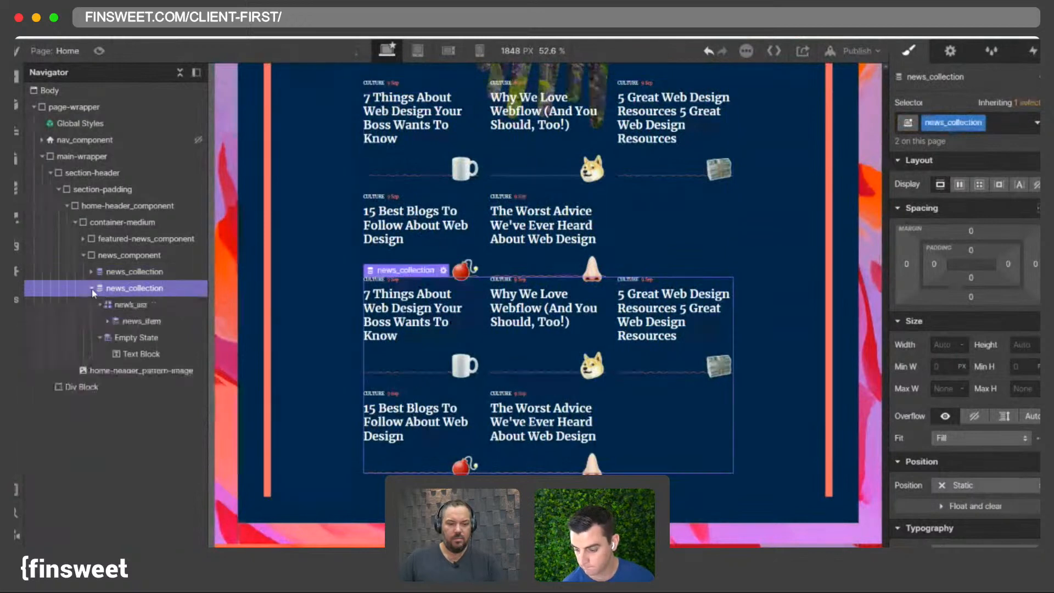
left_click(121, 305)
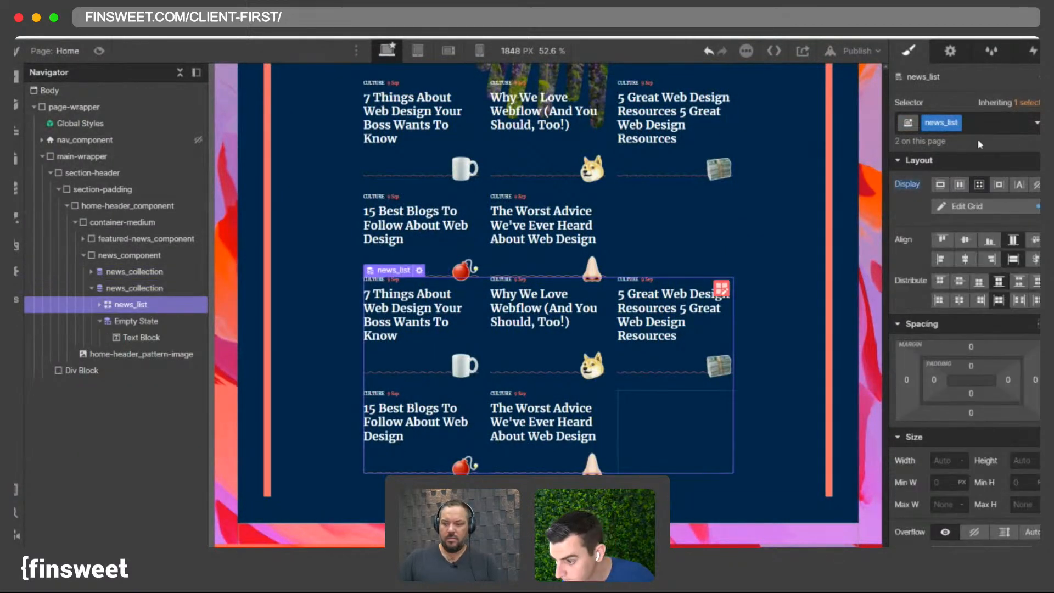
left_click(983, 124)
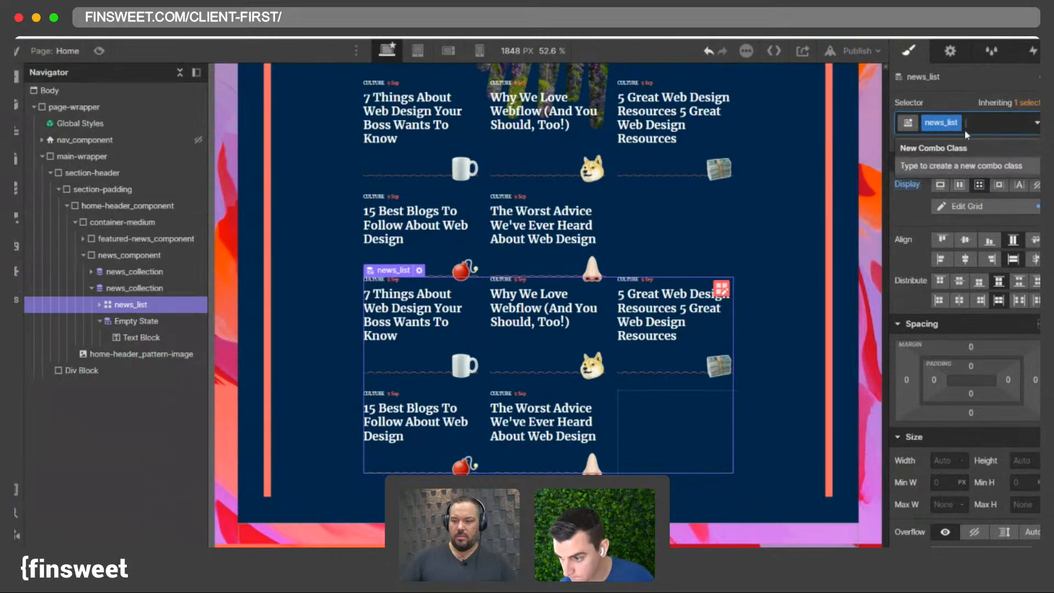
type("is-2-col")
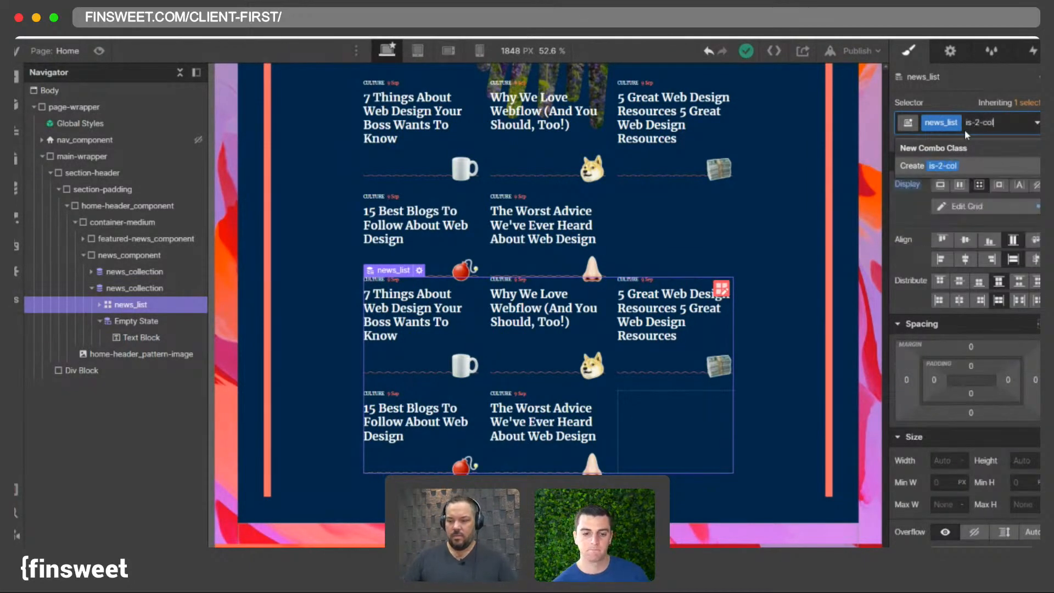
key("Return")
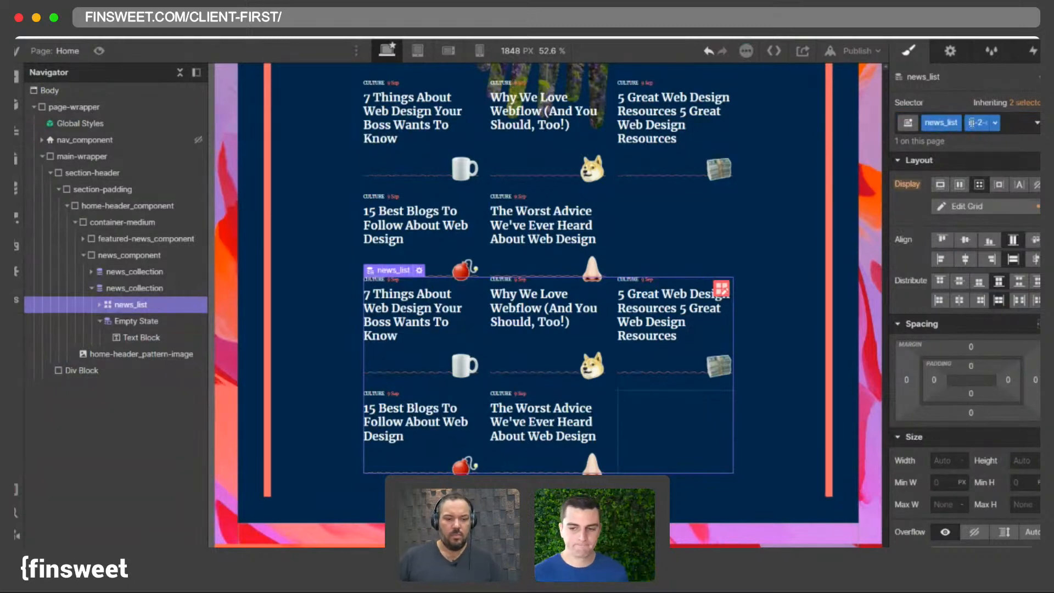
- Delete one grid column from the is-2-col news list so it shows two columns
left_click(965, 205)
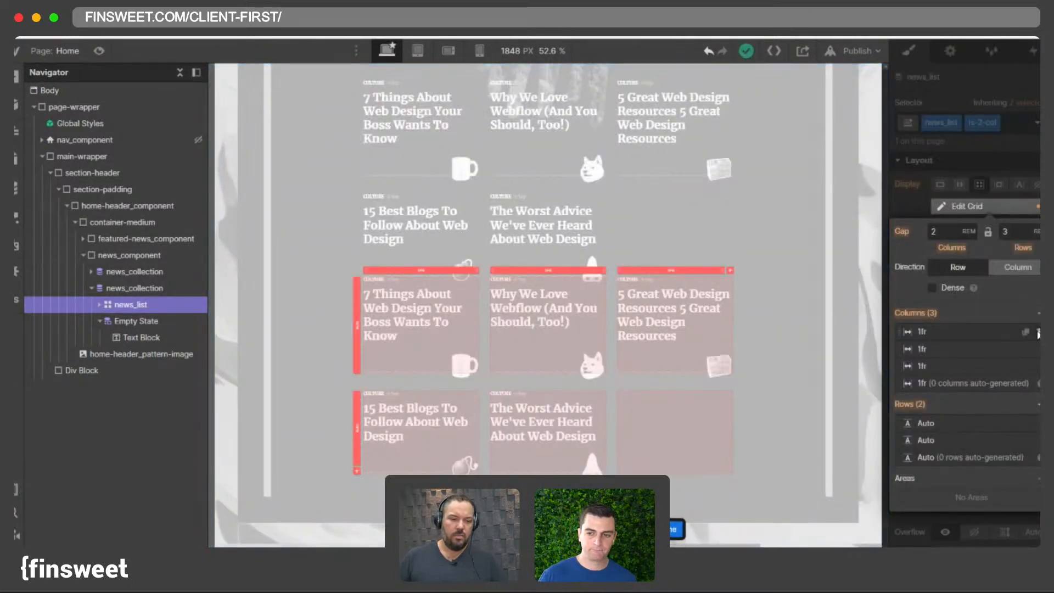
left_click(1037, 332)
key("Escape")
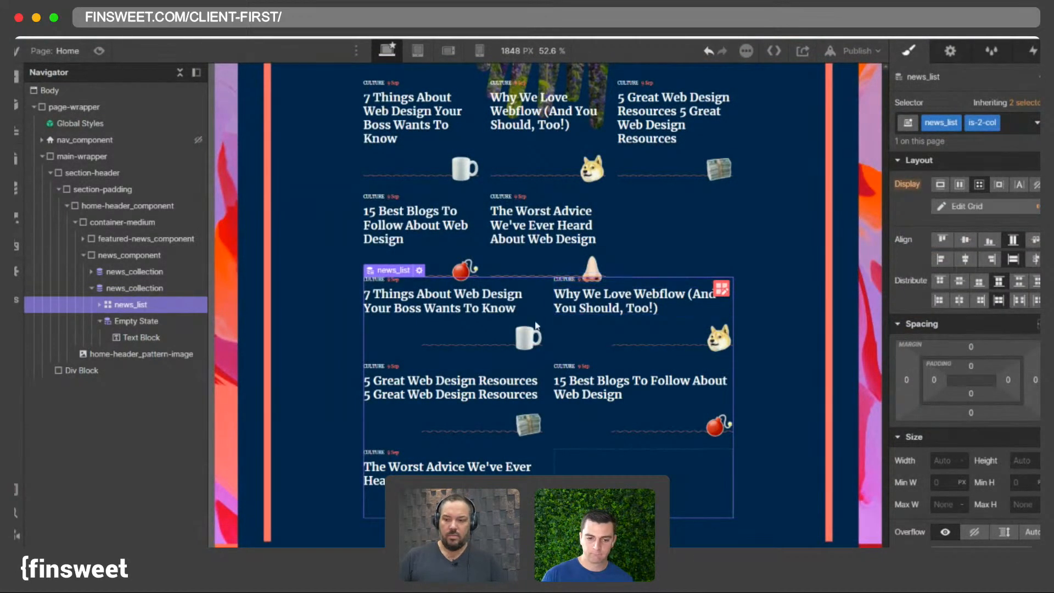
- Change the class on the two-column list's card heading to heading-large
left_click(592, 309)
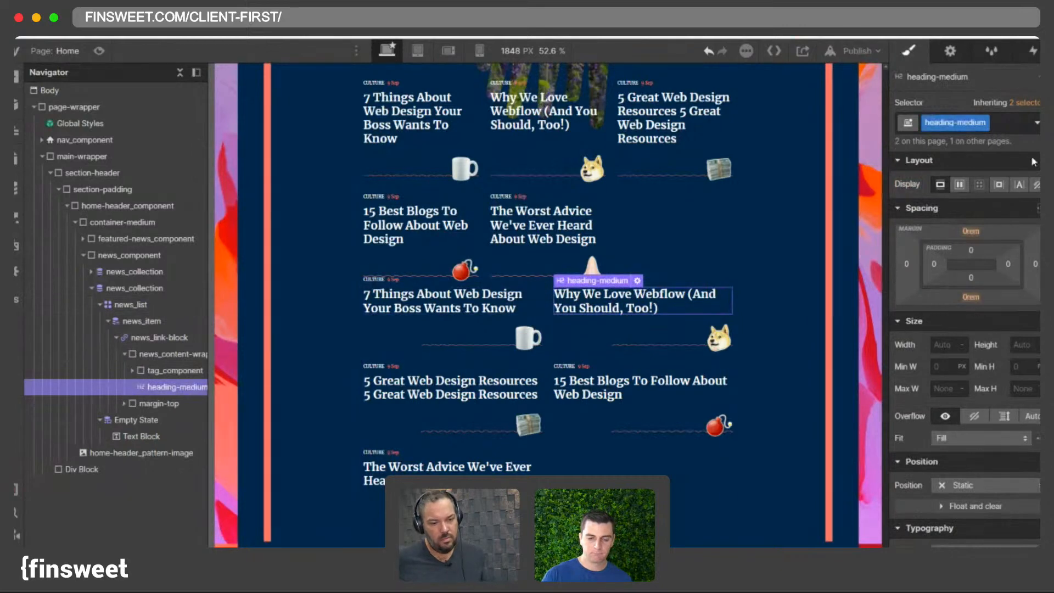
left_click(1013, 125)
key("BackSpace")
type("headin")
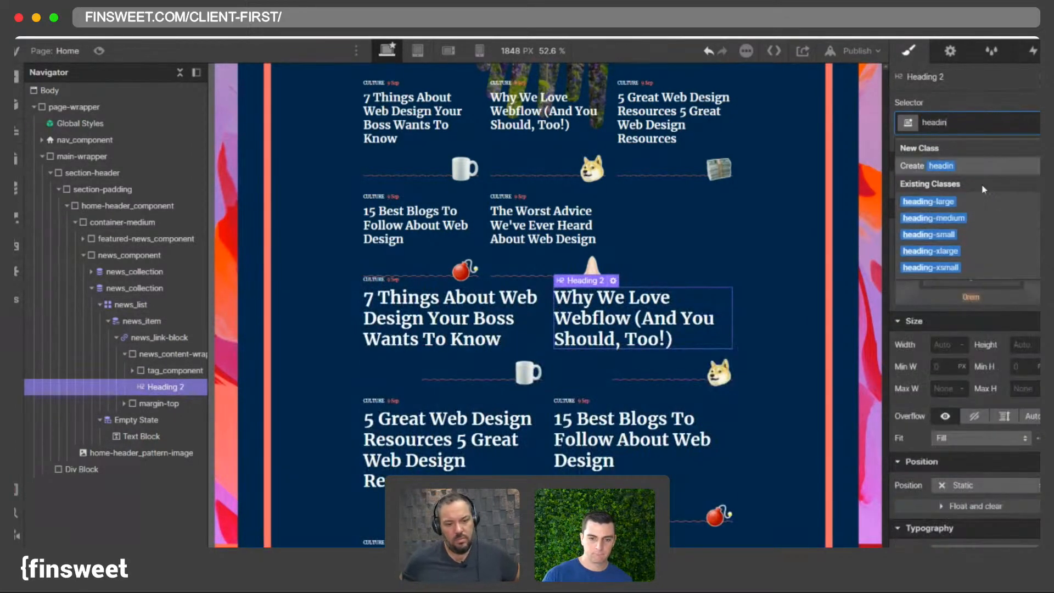
left_click(933, 234)
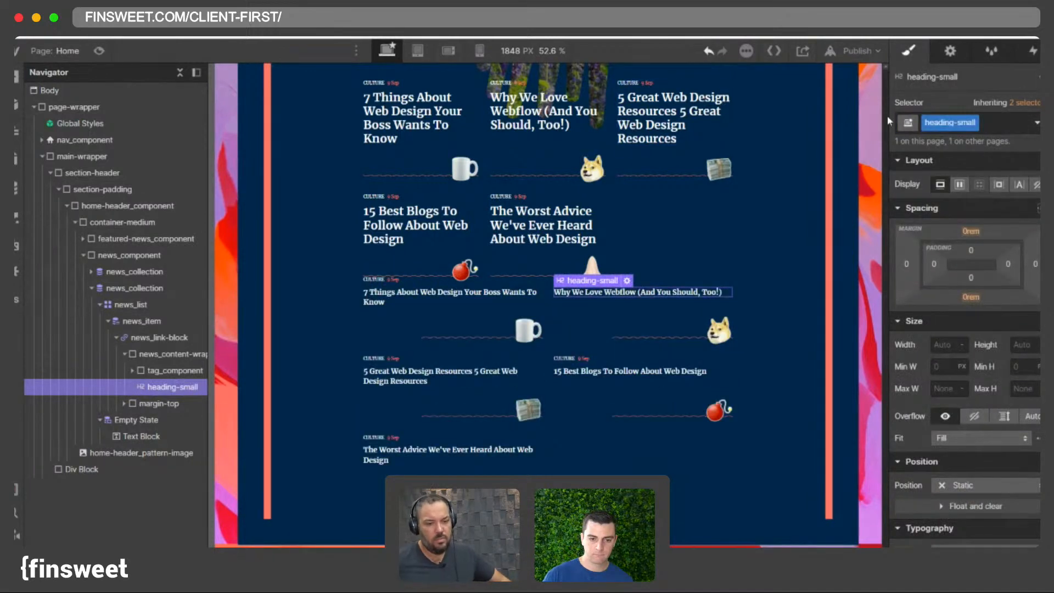
key("ctrl+z")
left_click(992, 123)
type("headin")
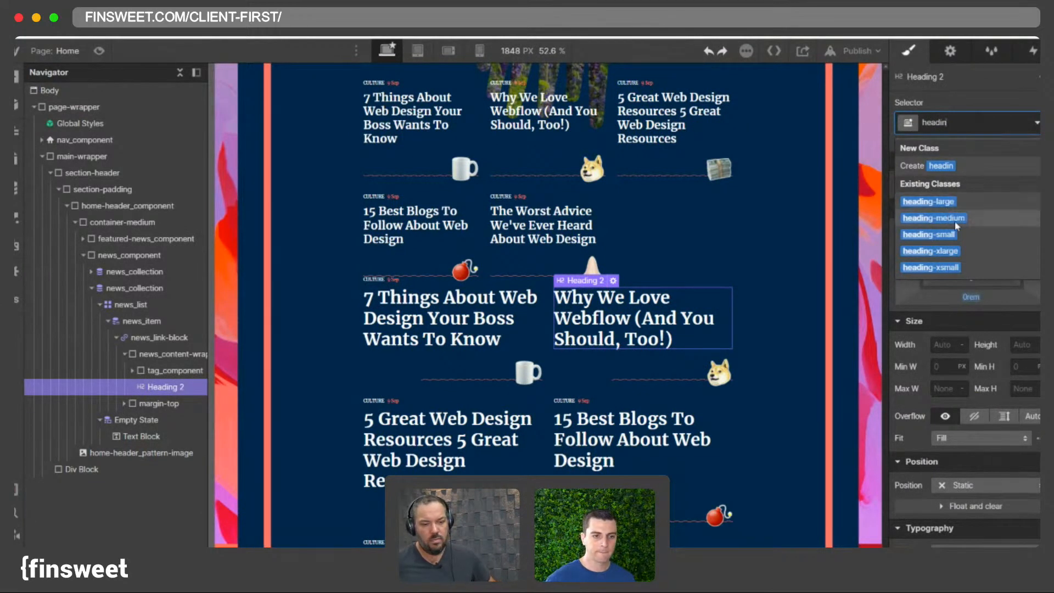
left_click(953, 201)
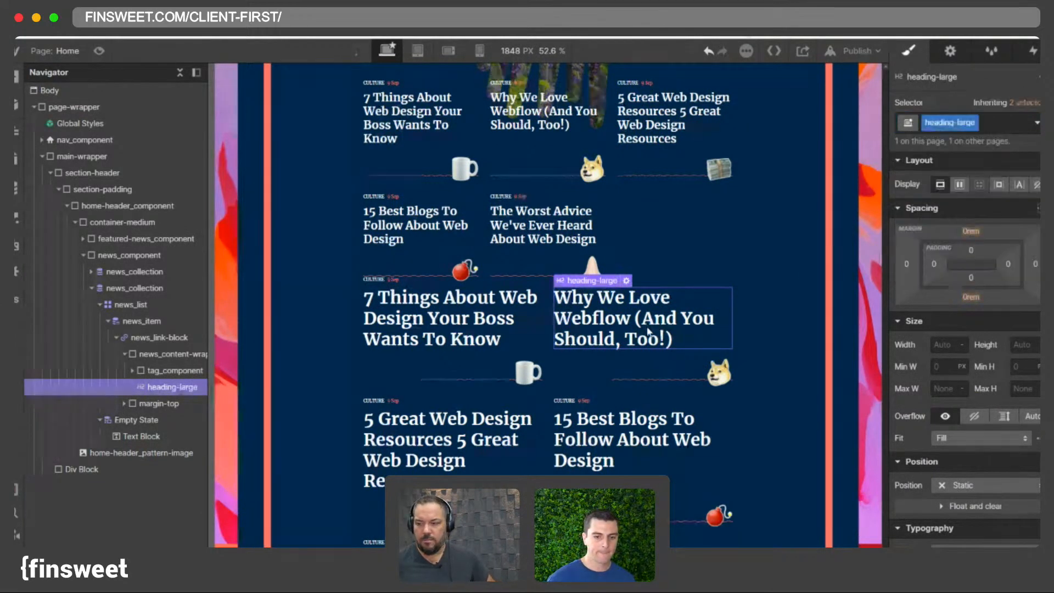
- Examine the two-column news list on the canvas and its collection in the navigator
scroll(645, 326, "up", 3)
scroll(646, 326, "down", 5)
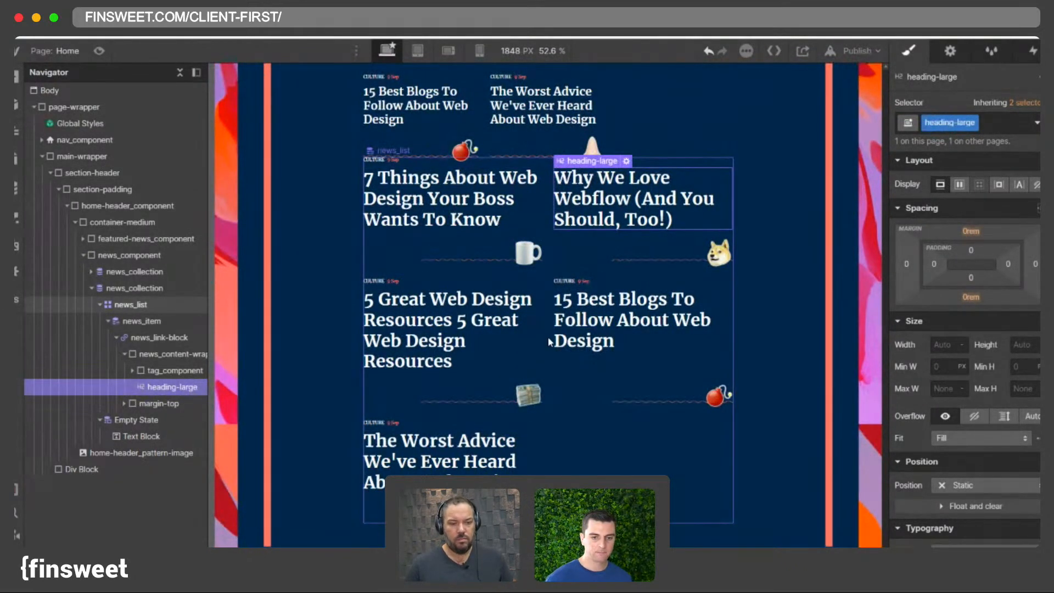
scroll(549, 342, "up", 2)
scroll(551, 343, "down", 4)
scroll(582, 386, "up", 5)
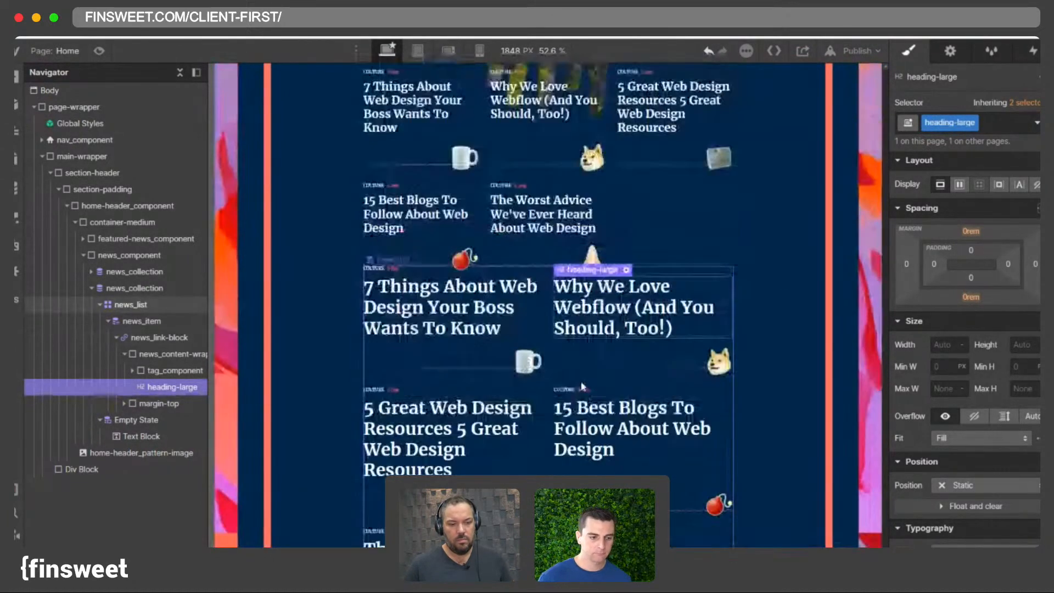
scroll(549, 357, "up", 3)
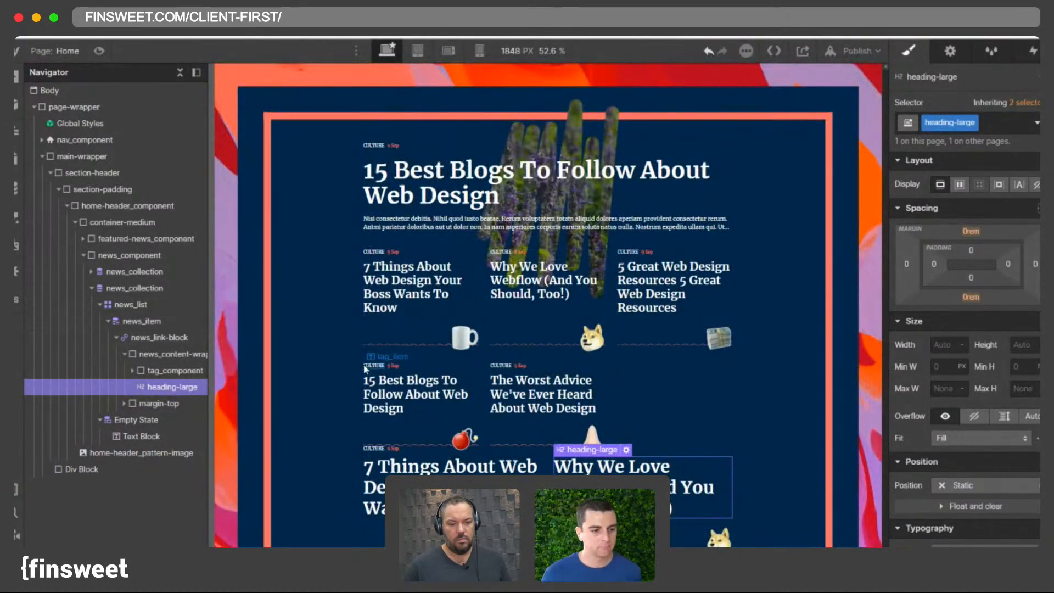
left_click(100, 305)
scroll(624, 341, "down", 3)
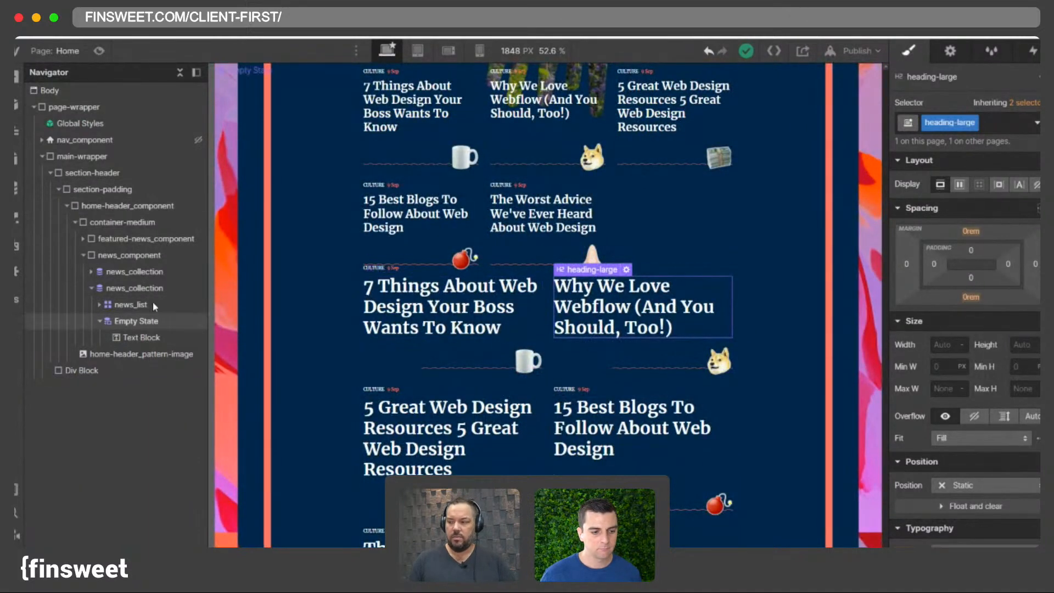
left_click(131, 288)
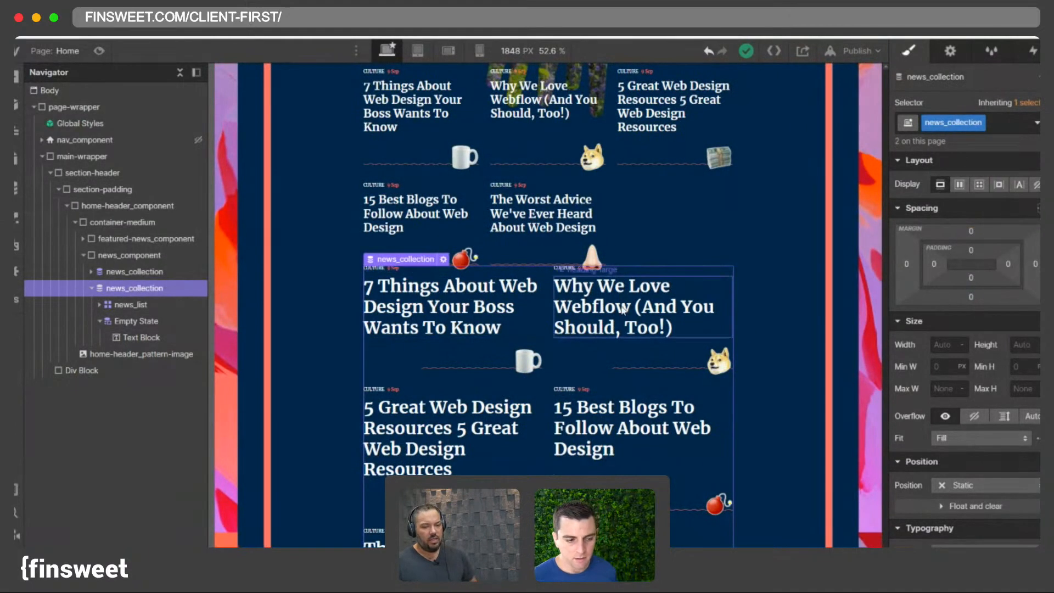
scroll(624, 307, "down", 3)
scroll(624, 306, "up", 2)
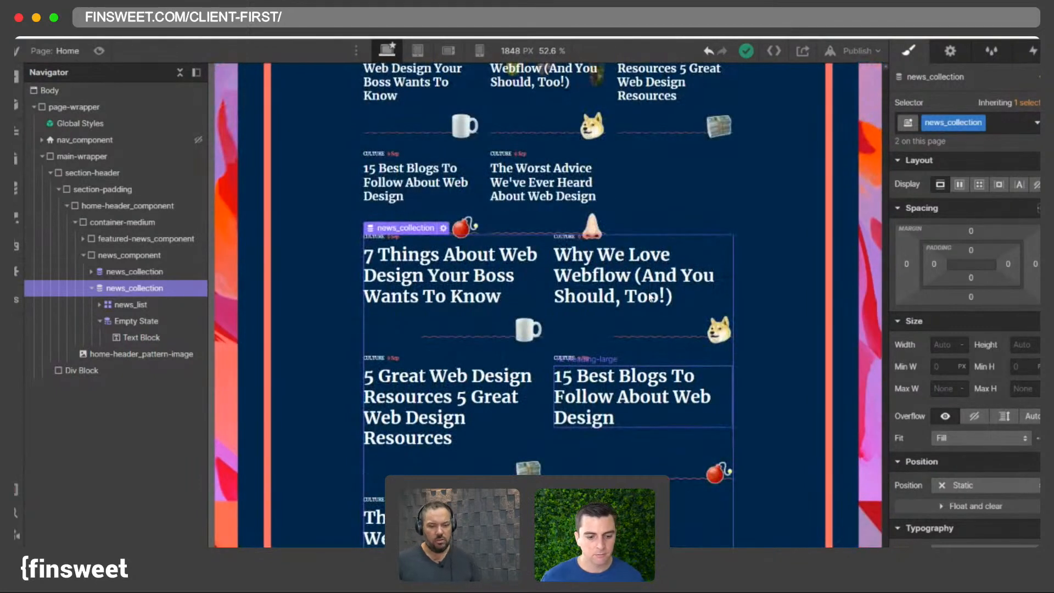
- Remove the heading-large class from the two-column list's card heading
left_click(586, 299)
scroll(586, 299, "down", 2)
left_click(998, 126)
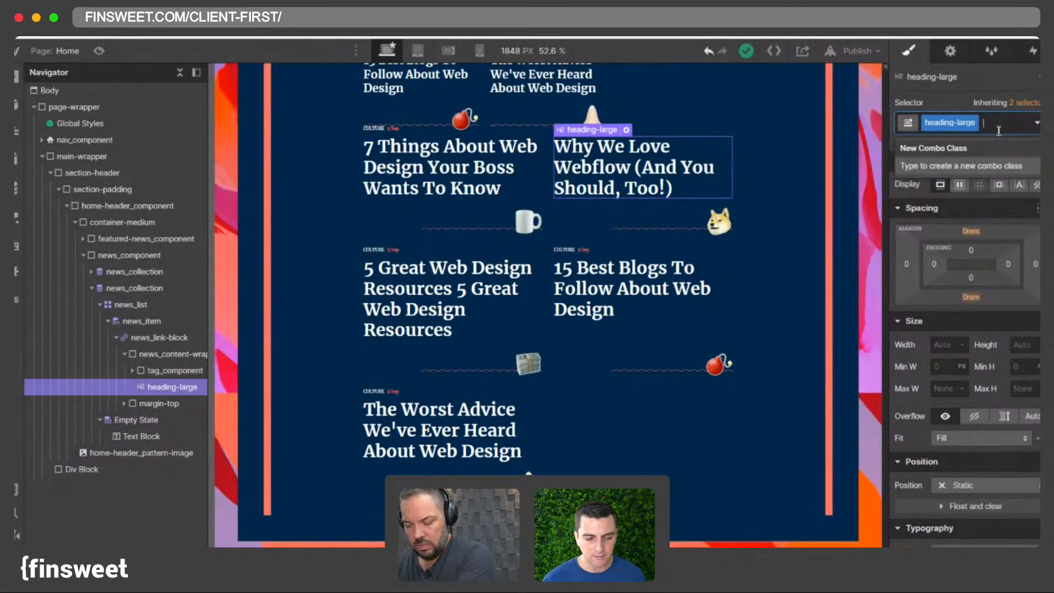
key("BackSpace")
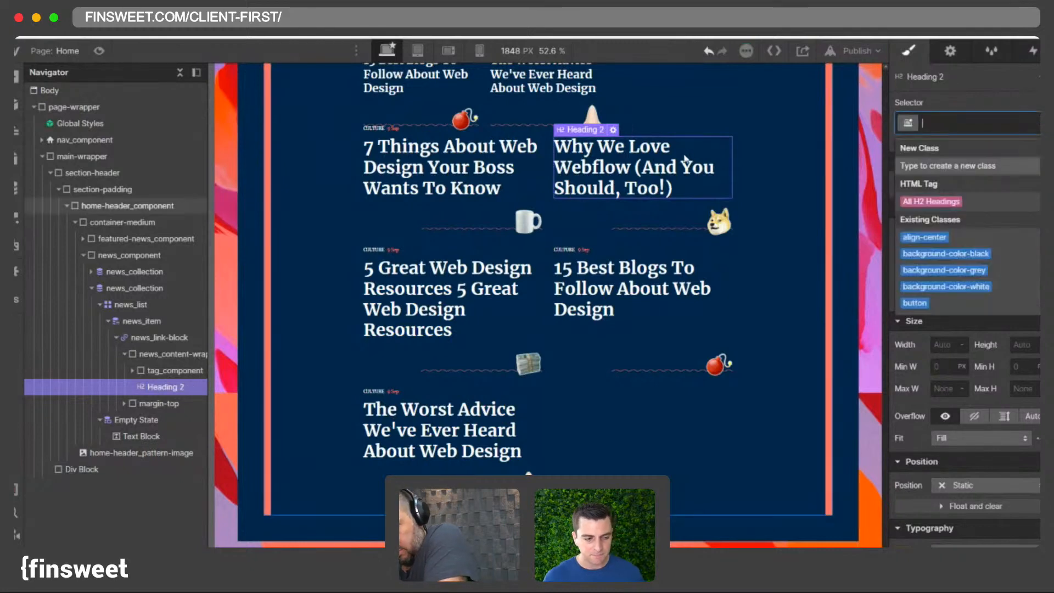
- Compare the featured article's Heading 1 with the two-column list's Heading 2 typography
scroll(677, 160, "up", 6)
left_click(482, 204)
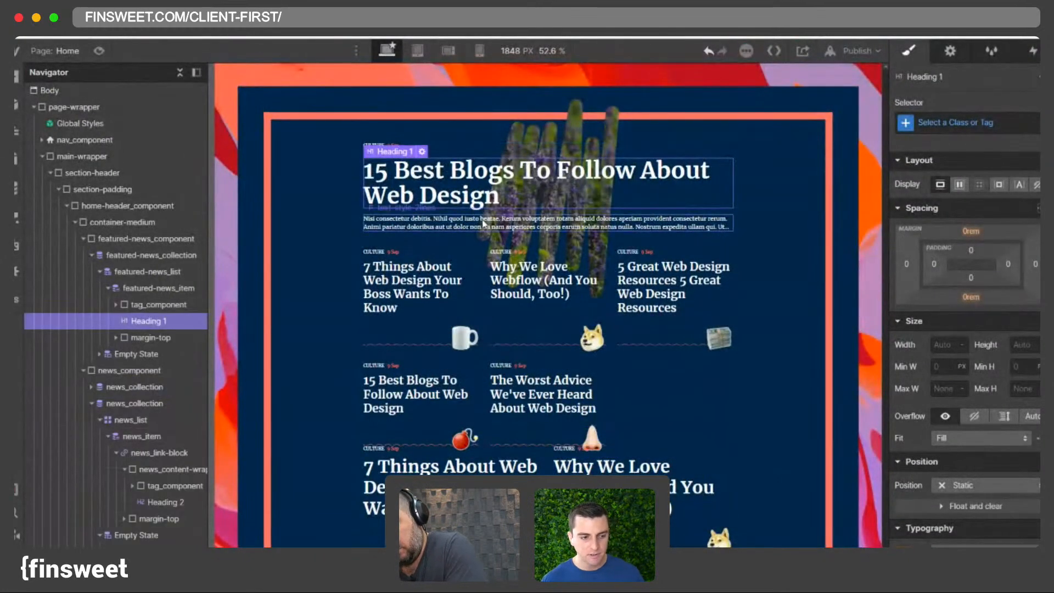
scroll(482, 220, "down", 5)
scroll(966, 384, "down", 5)
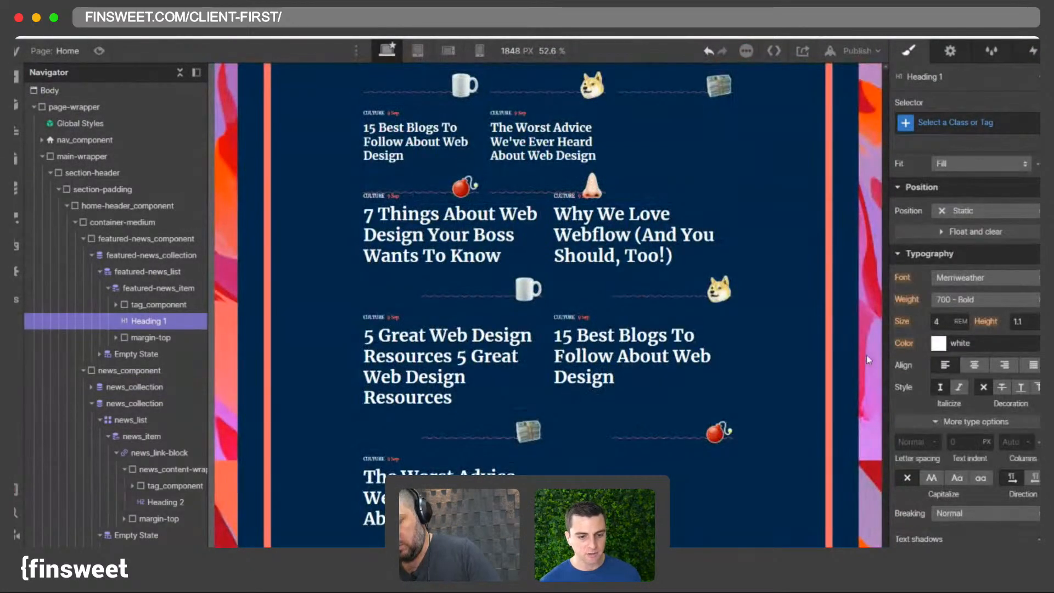
left_click(598, 255)
scroll(598, 255, "up", 4)
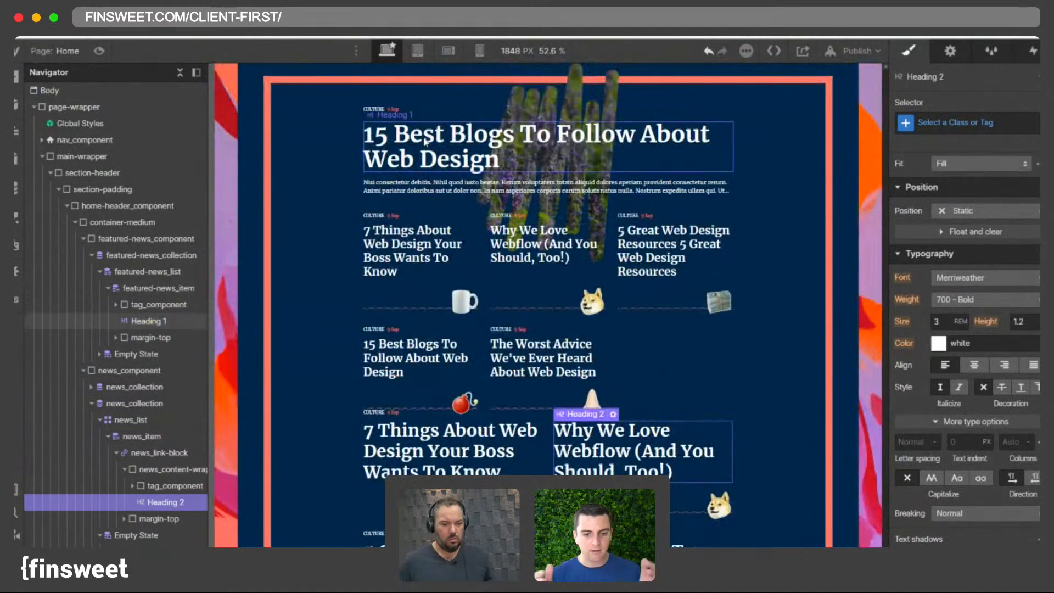
- Set the All H1 Headings tag style font size to 5 rem
left_click(149, 320)
left_click(966, 122)
left_click(940, 202)
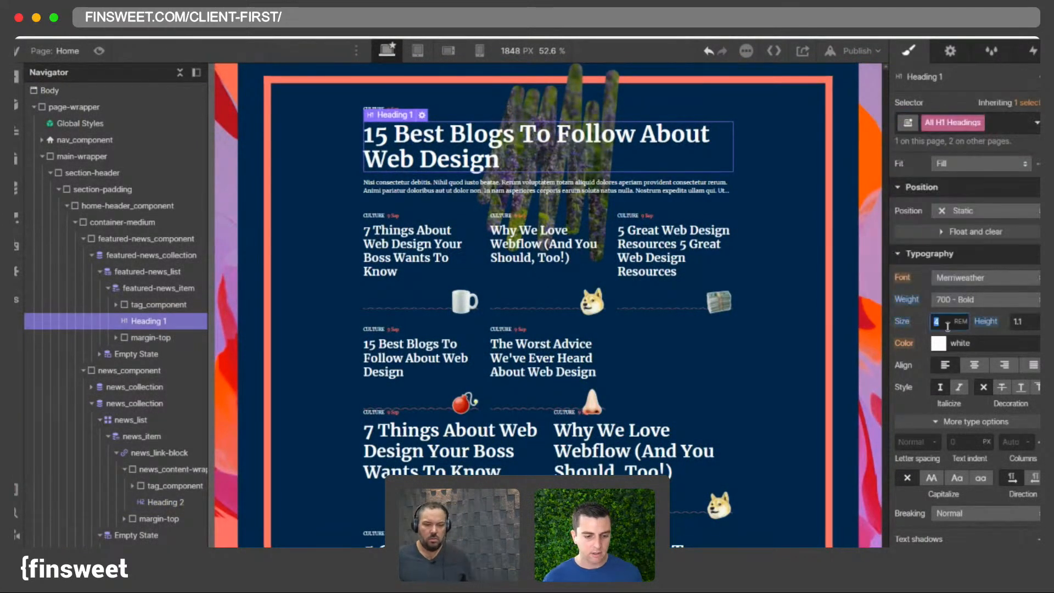
type("5")
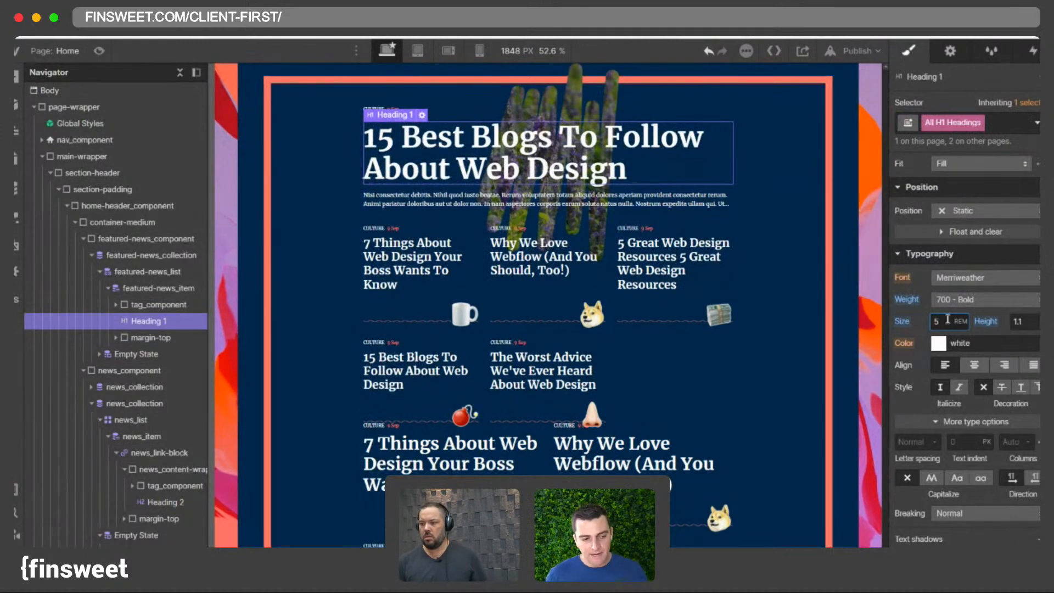
- Inspect the two-column list's heading, news_list and news_collection elements
scroll(537, 290, "down", 5)
left_click(540, 272)
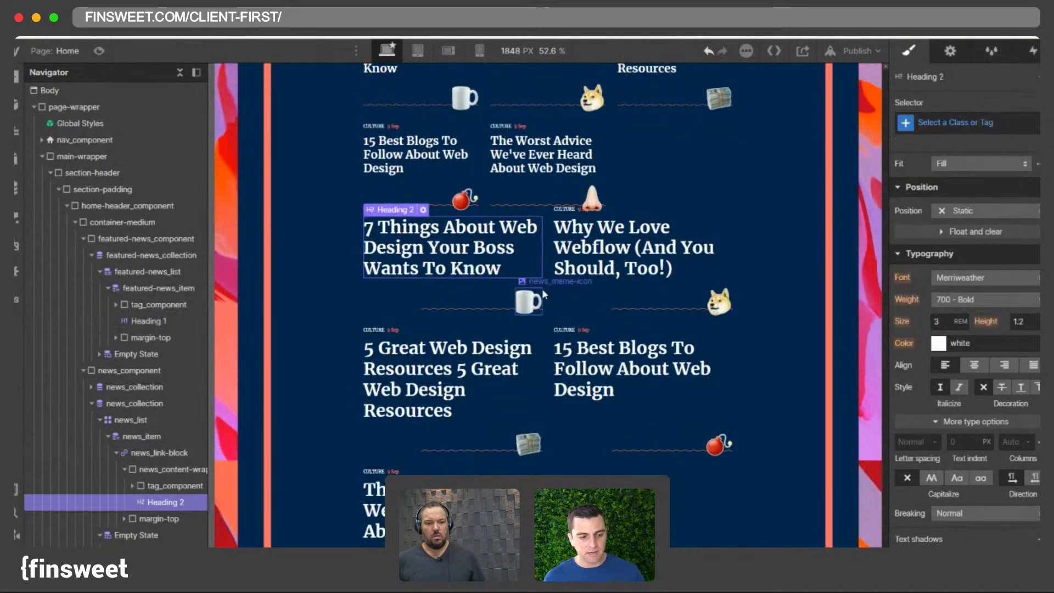
left_click(542, 289)
left_click(548, 290)
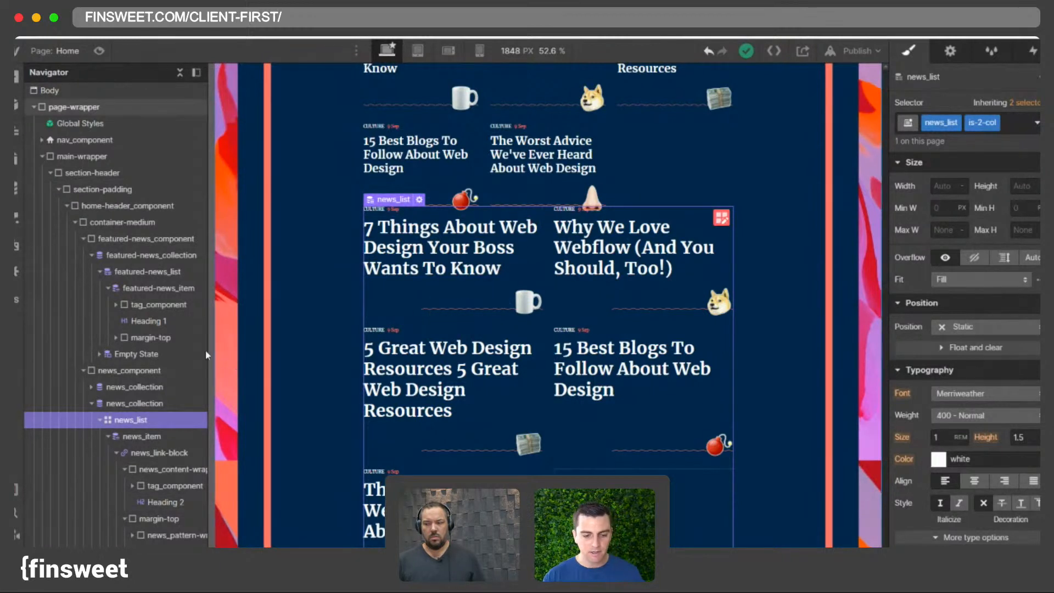
left_click(91, 403)
left_click(118, 404)
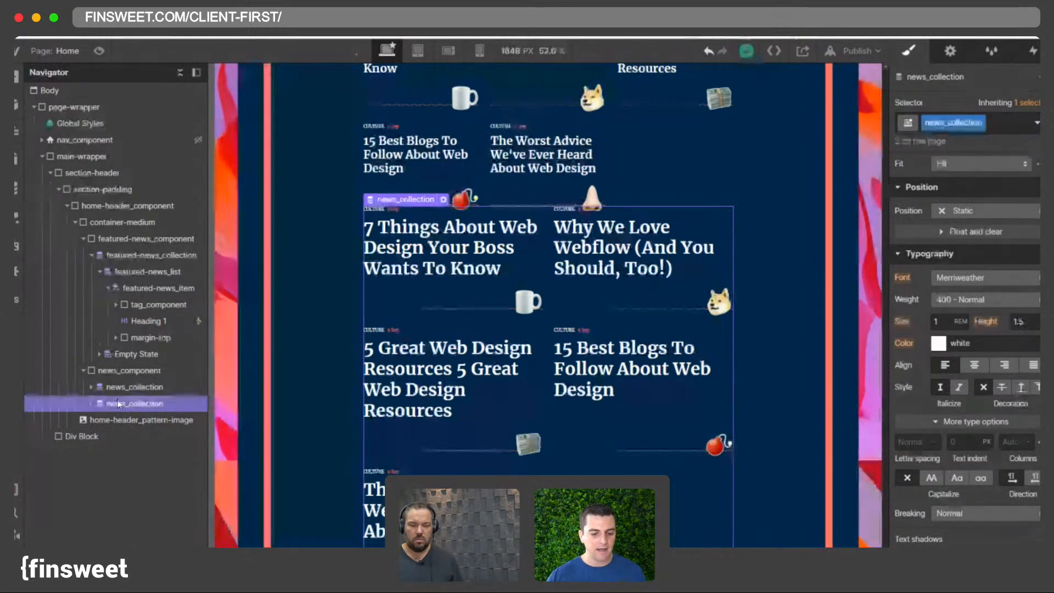
scroll(1001, 286, "up", 2)
scroll(1001, 286, "up", 6)
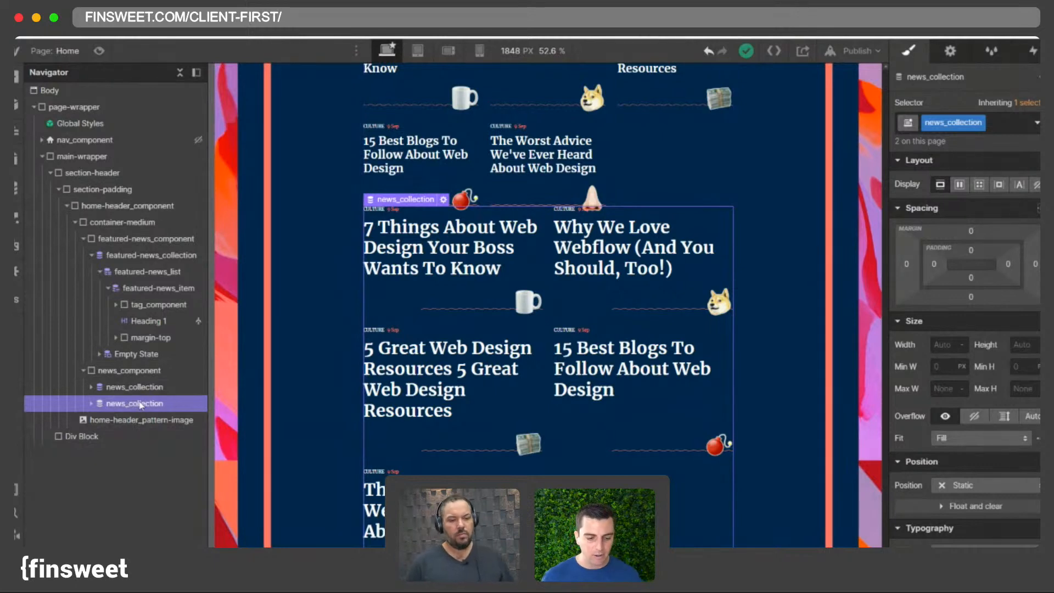
- Add a Div Block inside news_component with the classes margin-top and margin-xlarge
left_click(114, 373)
key("super+e")
type("d")
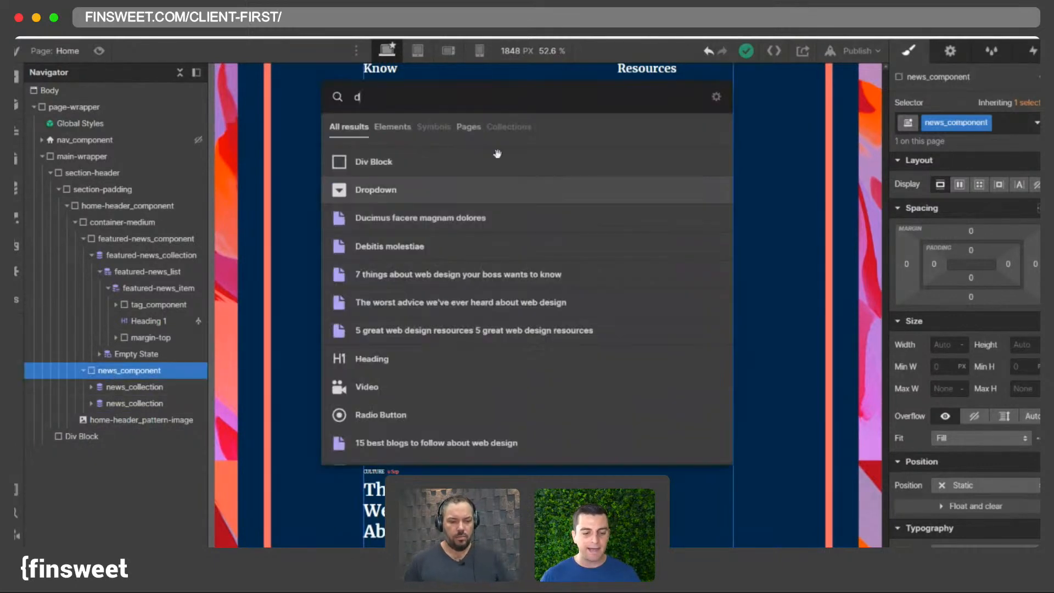
key("Return")
left_click(984, 127)
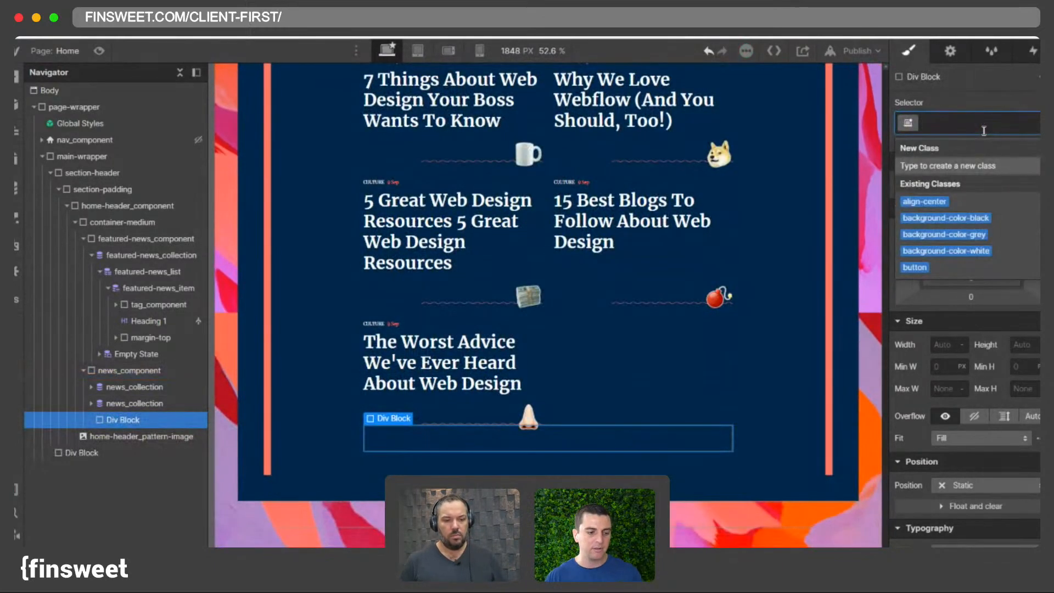
type("margin-t")
type("op")
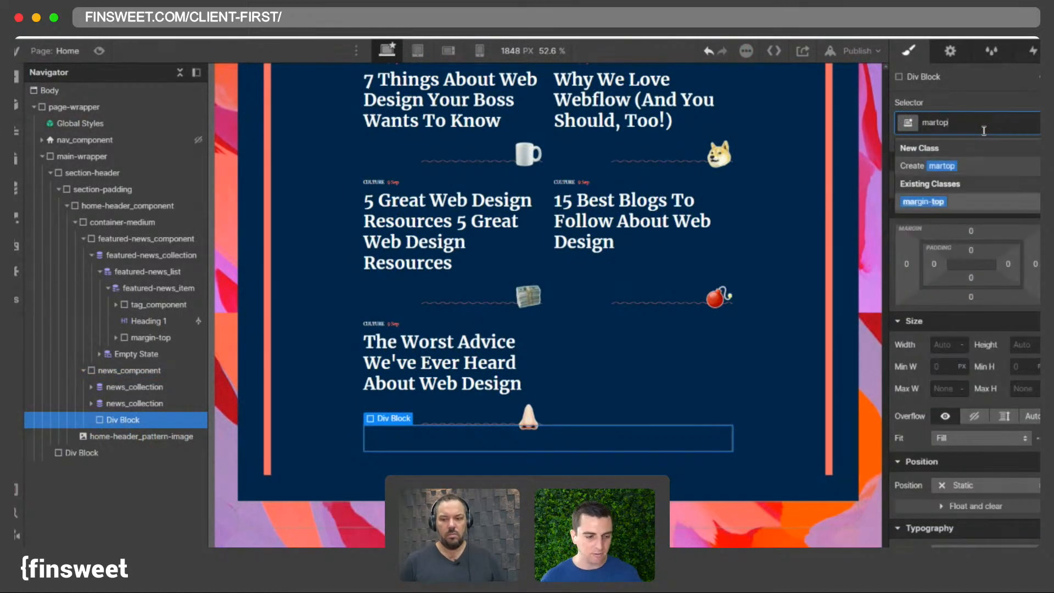
key("Return")
type("mar")
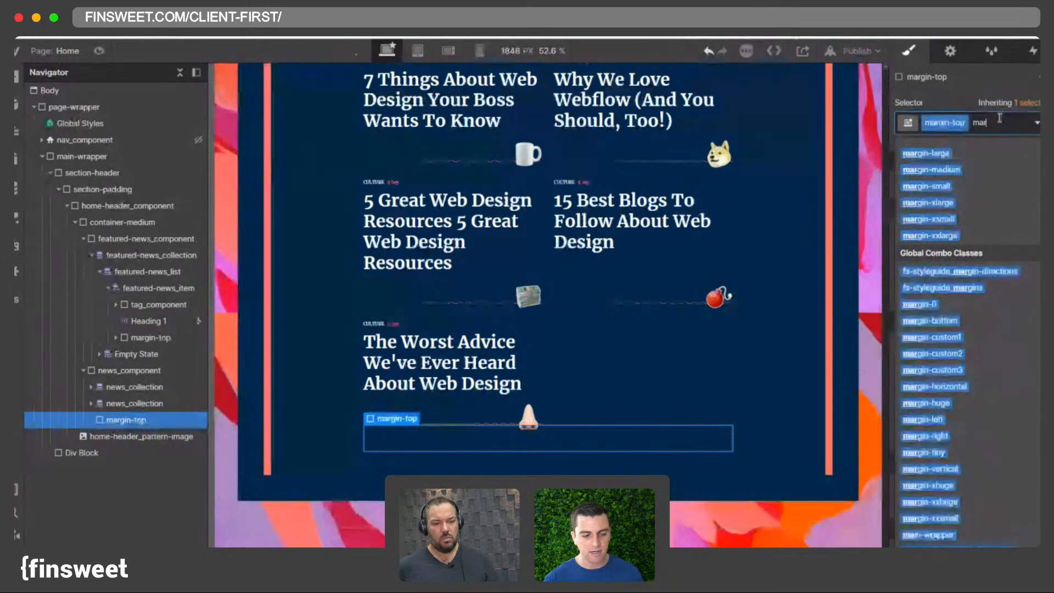
type("xl")
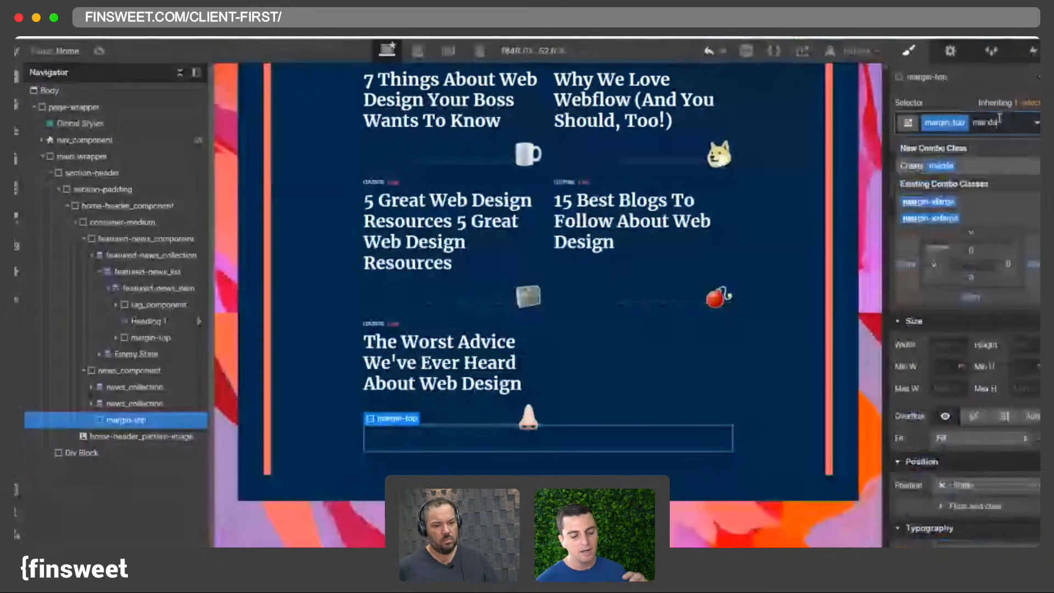
key("Escape")
- Move the duplicated news_collection inside the new margin-top div
left_click_drag(134, 403, 118, 409)
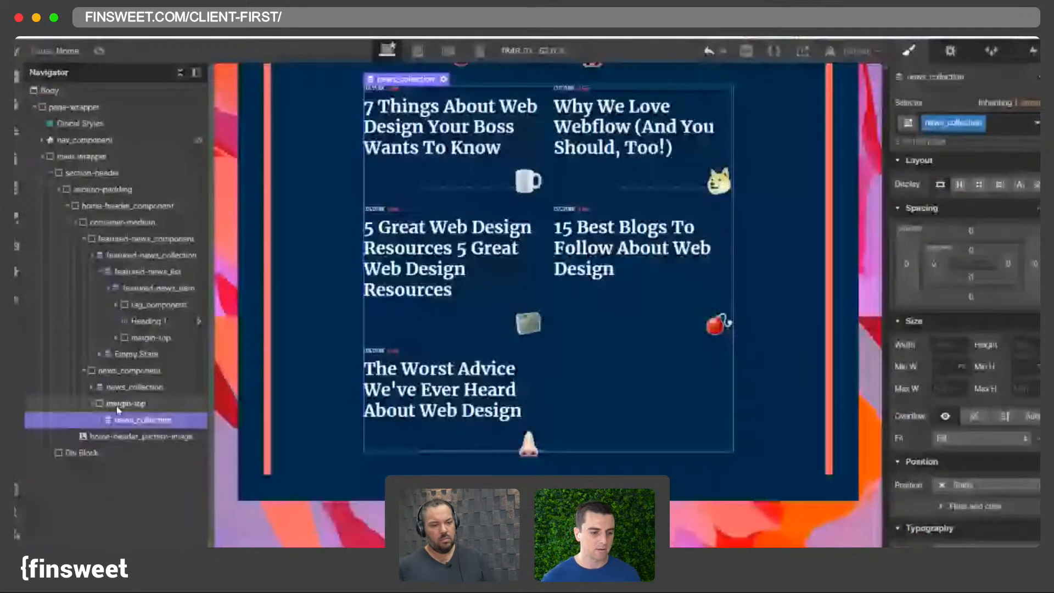
left_click(120, 405)
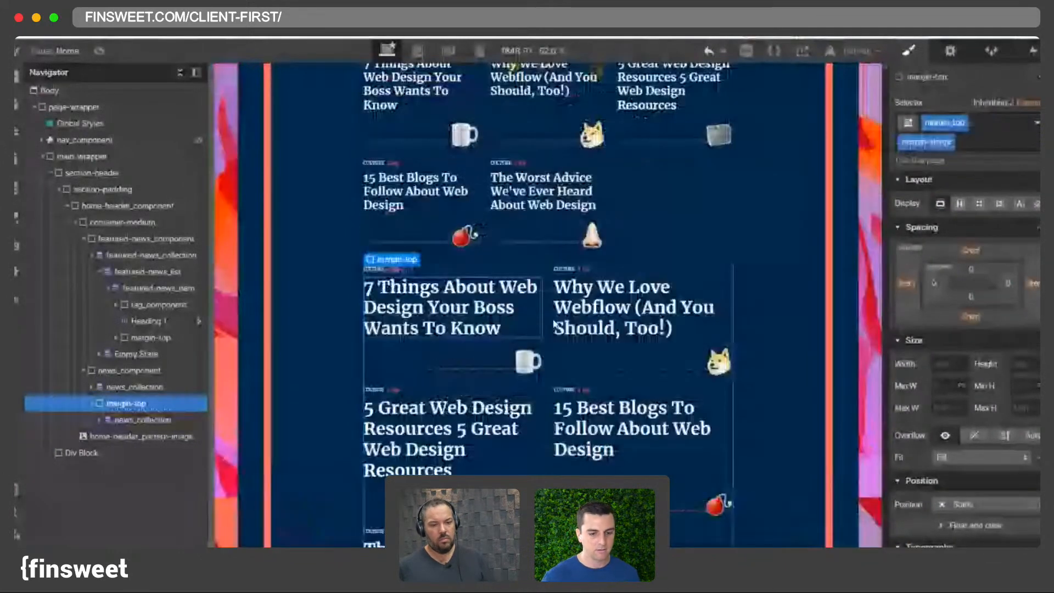
left_click(139, 420)
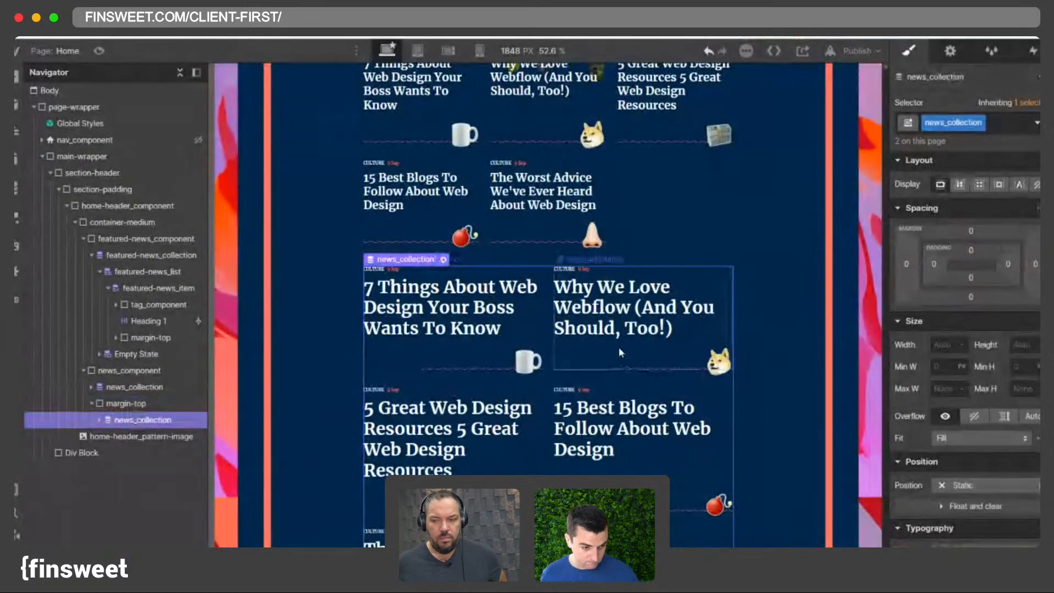
- Set the canvas preview width to 1440 px
scroll(485, 327, "up", 4)
scroll(485, 327, "down", 2)
scroll(485, 327, "up", 2)
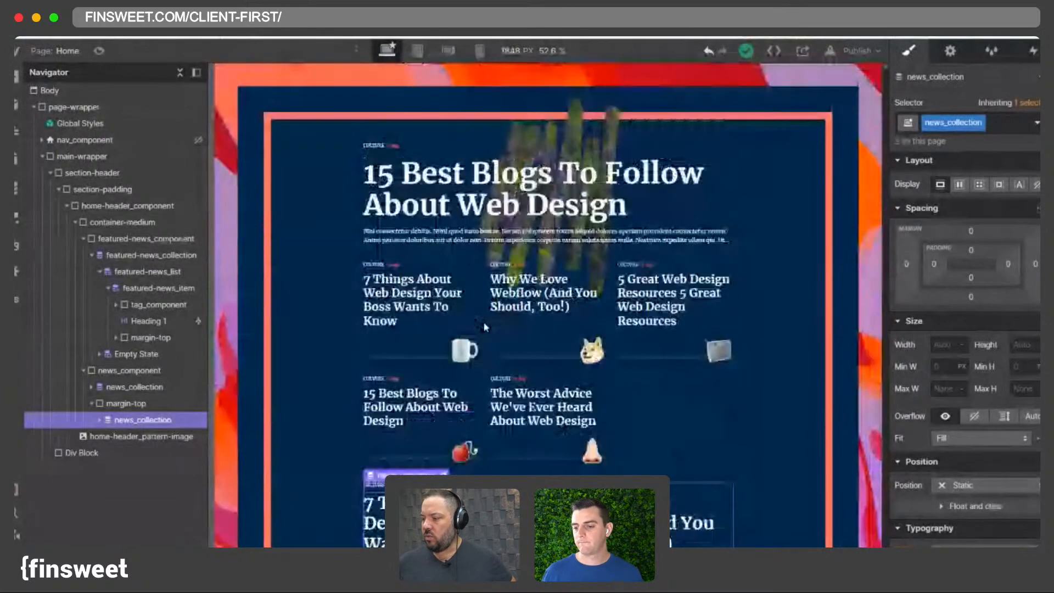
left_click(545, 50)
type("1440")
key("Return")
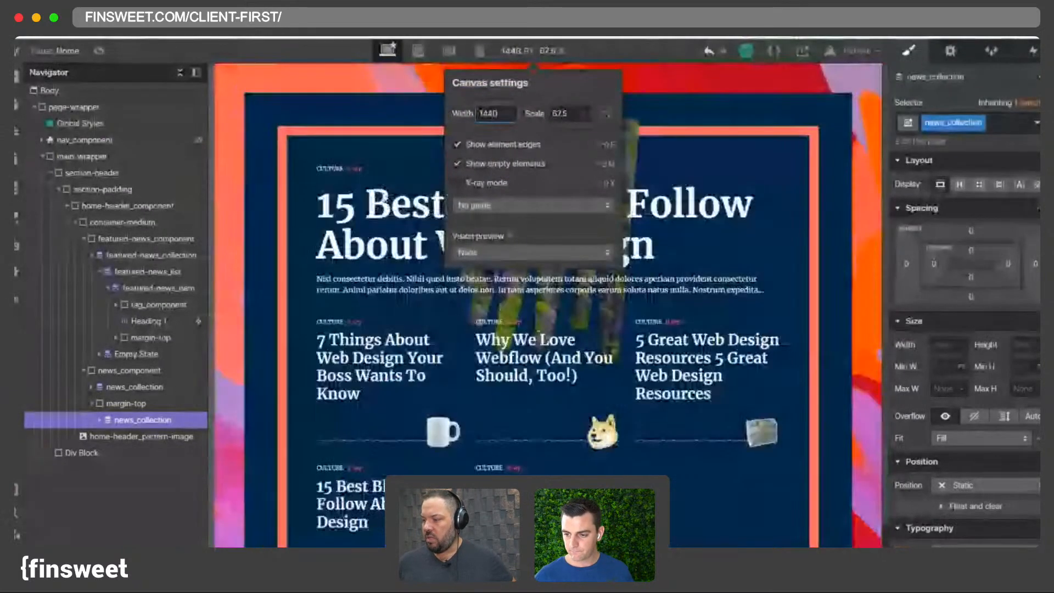
- Inspect the news collections and the margin-top wrapper at the new canvas width
left_click(379, 211)
scroll(379, 211, "down", 7)
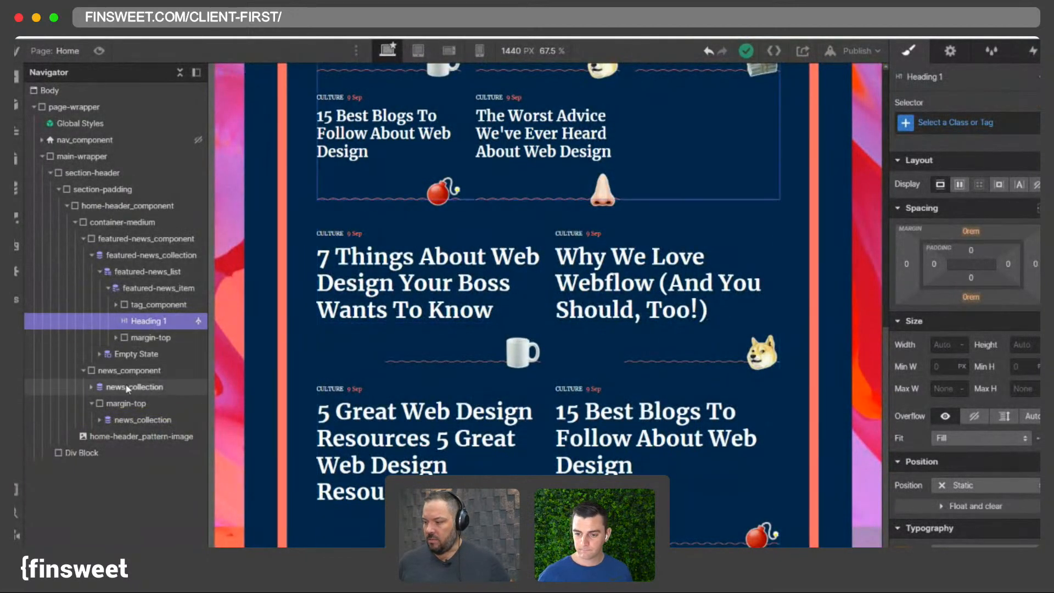
left_click(123, 371)
left_click(119, 387)
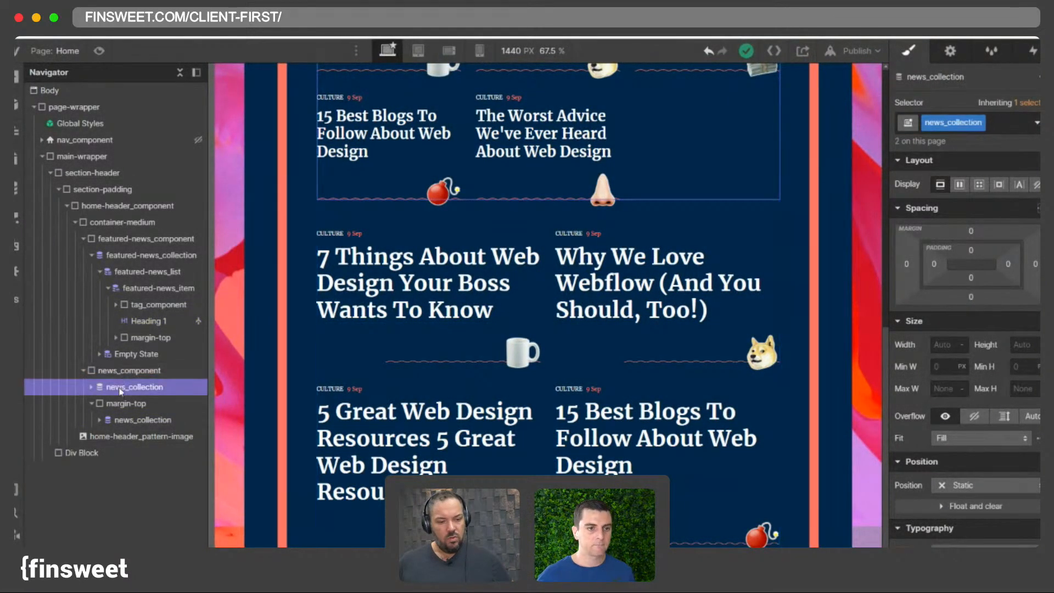
left_click(122, 404)
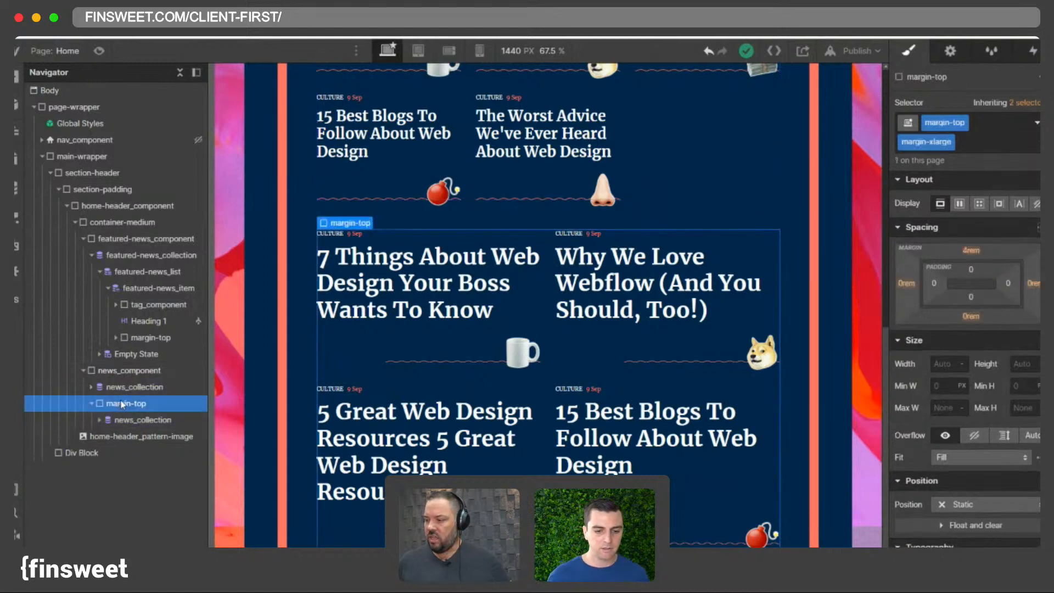
- Delete the margin-top wrapper that holds the duplicated news collection
key("Delete")
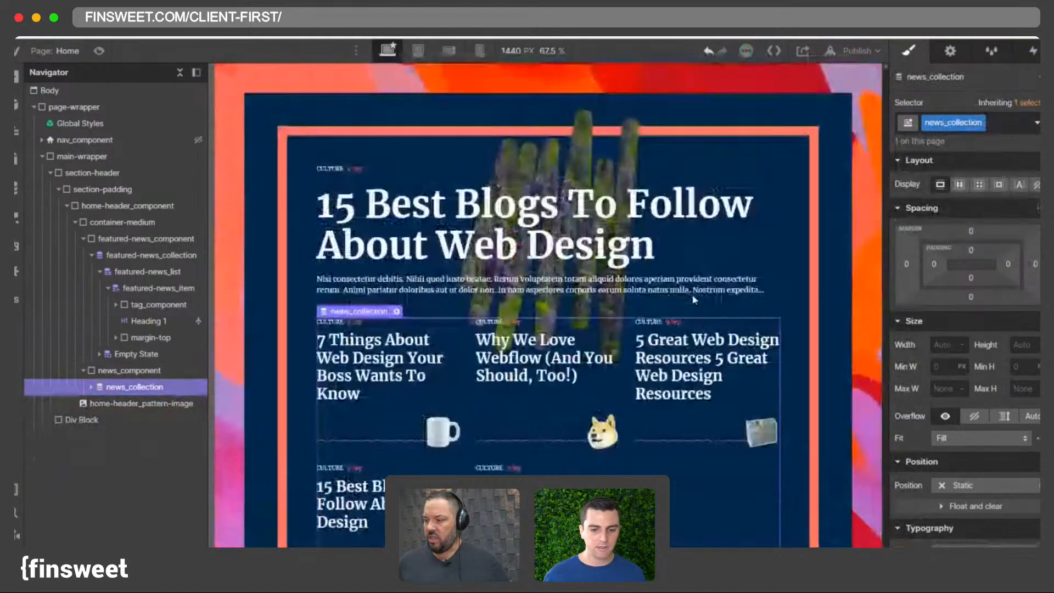
- Switch to the Tablet breakpoint and resize the canvas preview to about 942 px wide
left_click(418, 51)
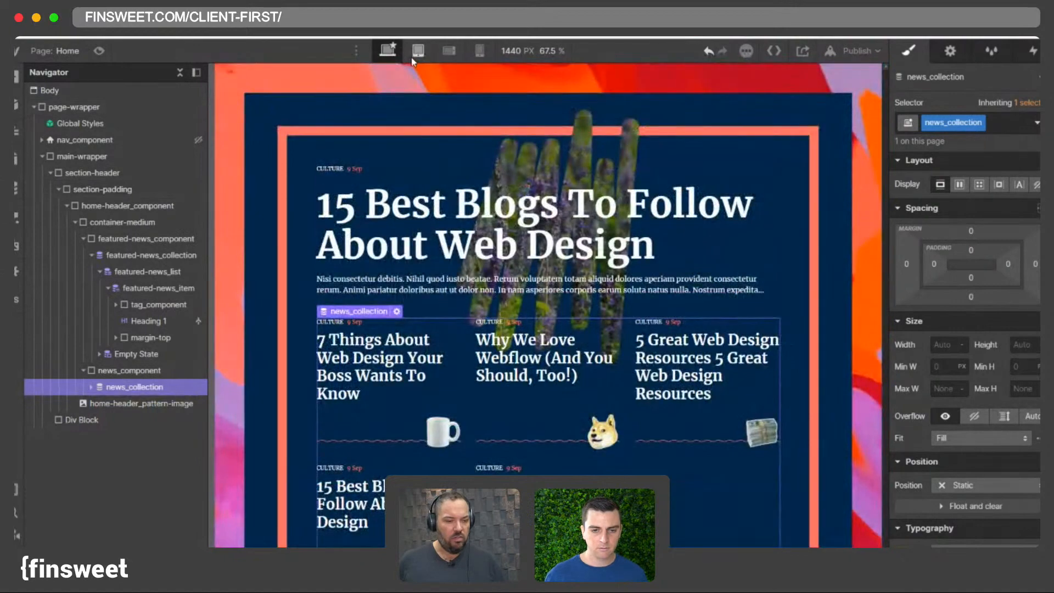
left_click(392, 50)
left_click(423, 53)
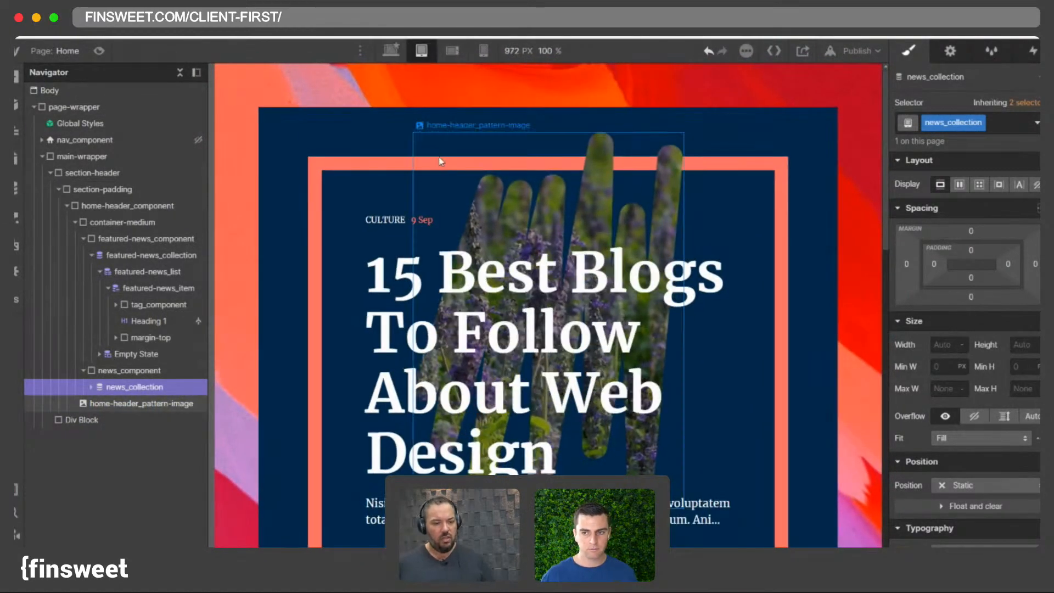
scroll(441, 160, "down", 10)
scroll(440, 159, "up", 5)
scroll(439, 157, "down", 7)
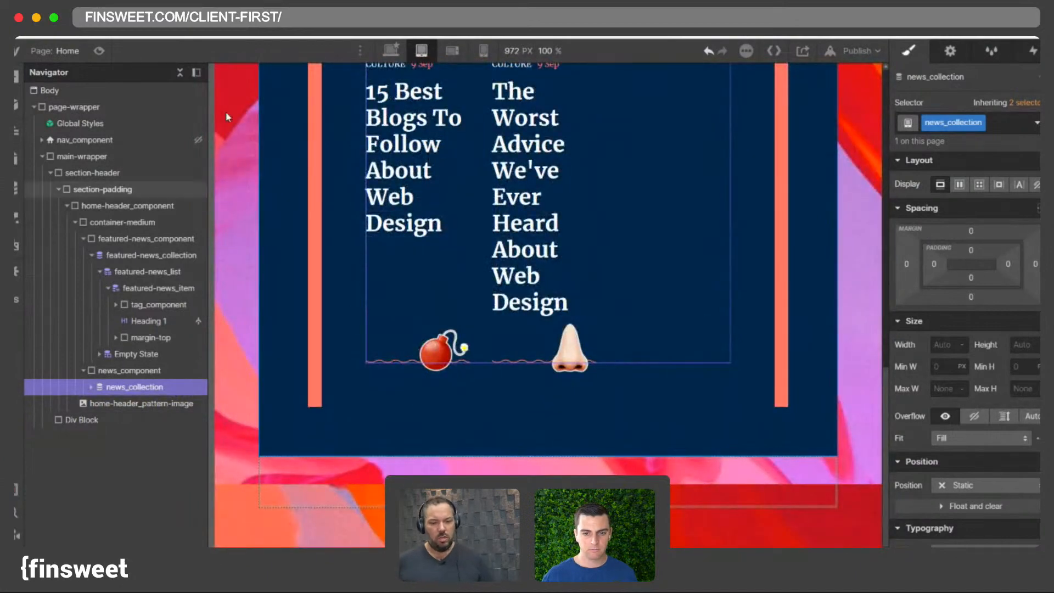
key("super+minus")
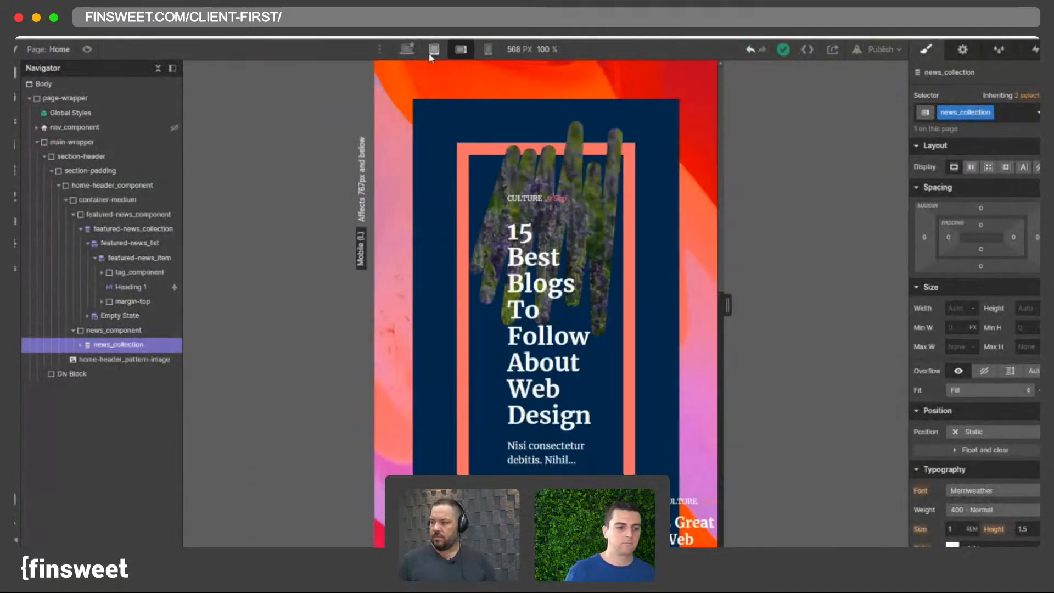
left_click_drag(788, 307, 840, 306)
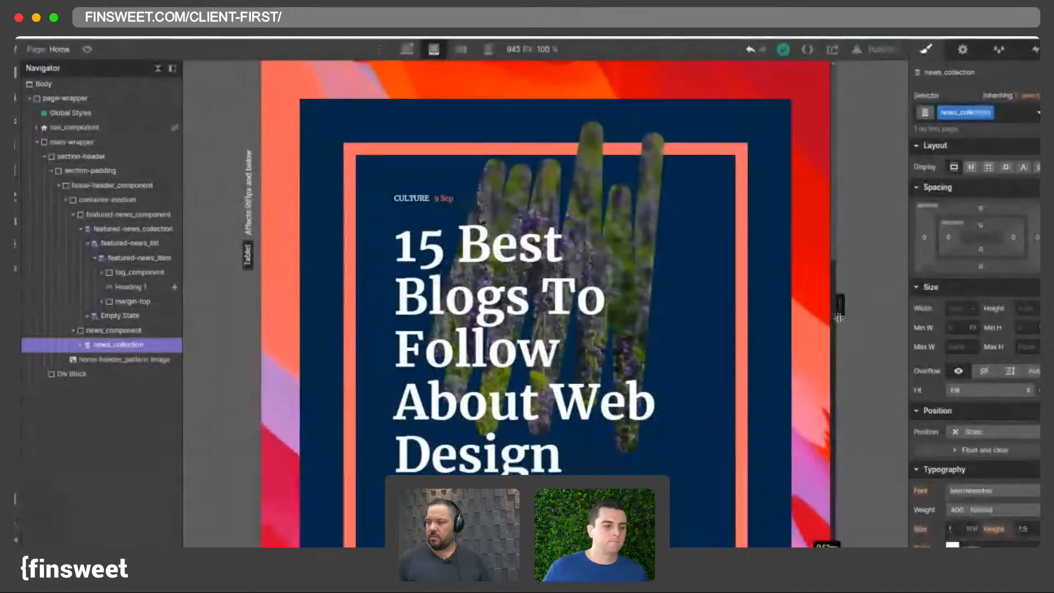
- Set the page-wrapper's padding to 3 rem on all sides at the tablet breakpoint
left_click(354, 131)
left_click(62, 188)
left_click(59, 187)
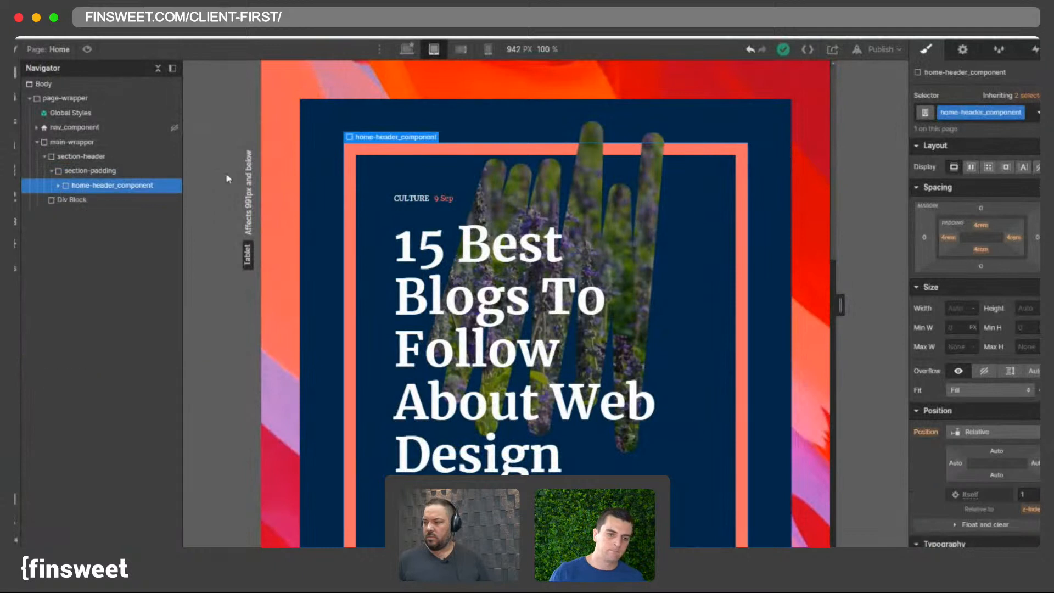
left_click(274, 109)
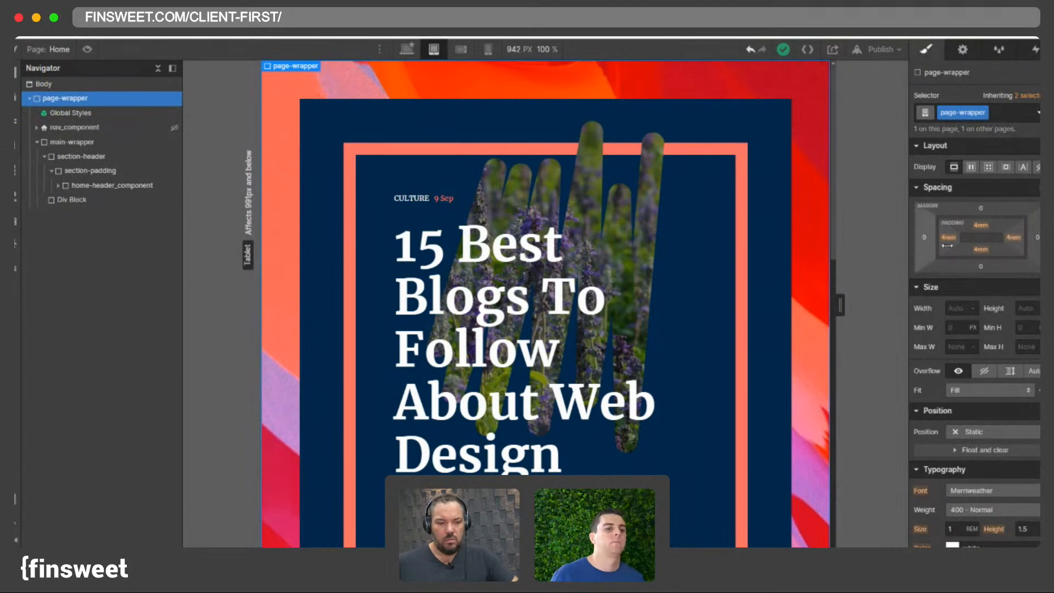
mouse_move(947, 237)
left_mouse_down()
mouse_move(929, 239)
mouse_move(950, 244)
left_mouse_up()
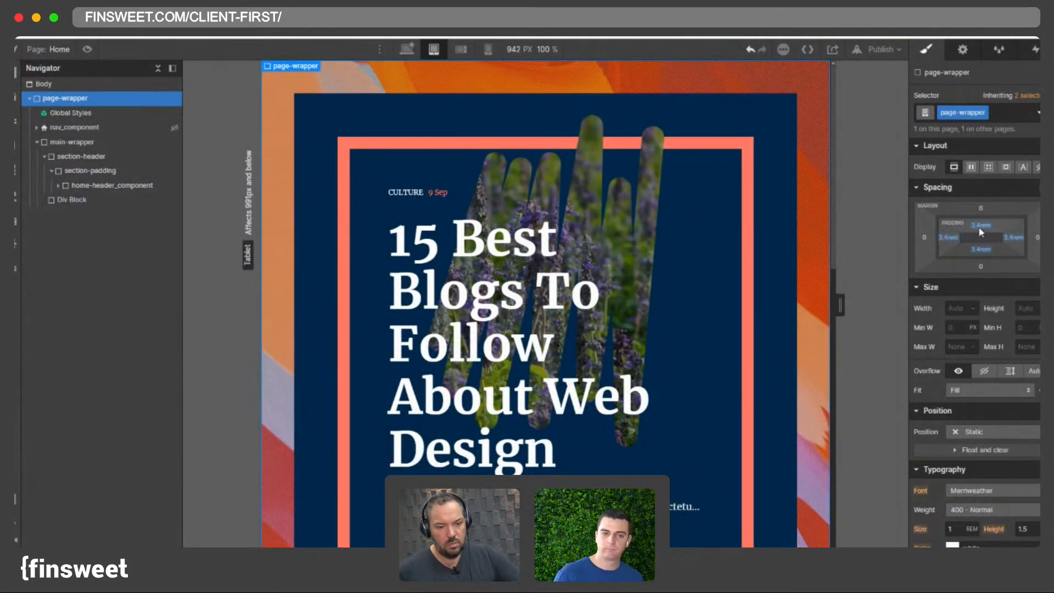
left_click(979, 226)
key("BackSpace")
type("3rem")
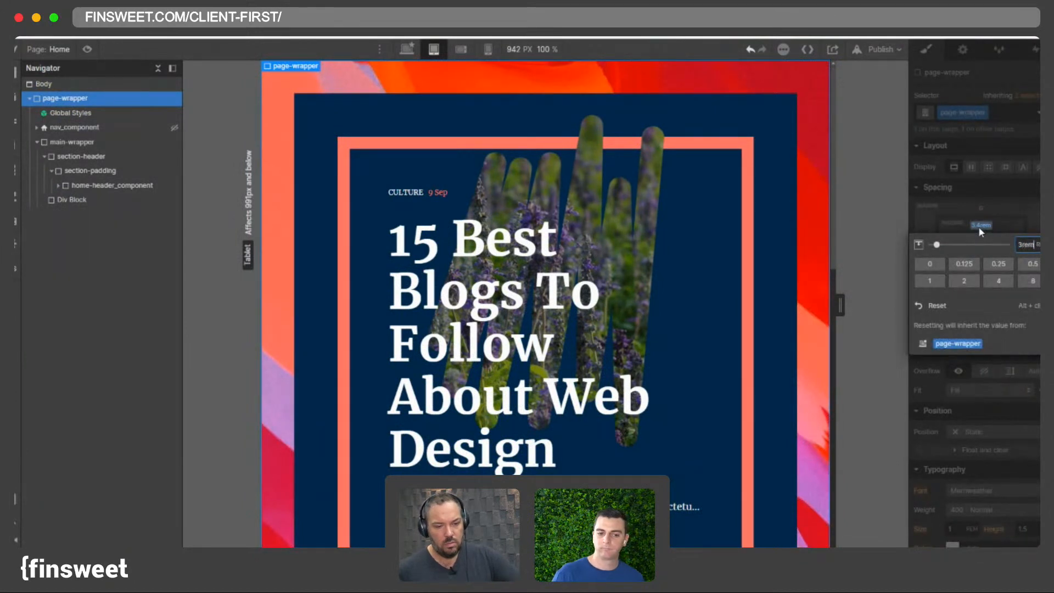
key("Return")
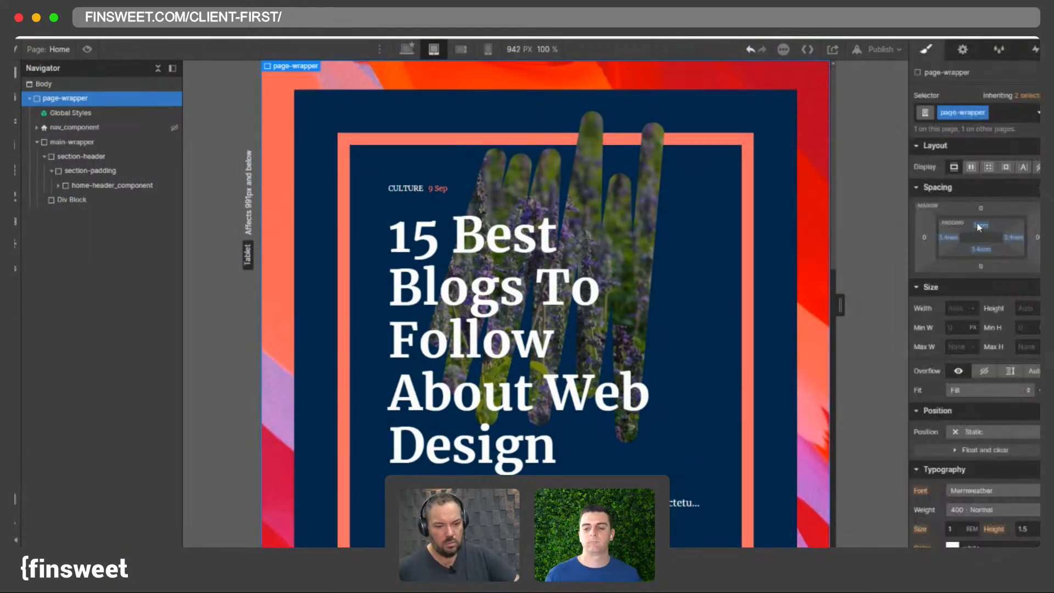
left_click_drag(981, 227, 986, 228)
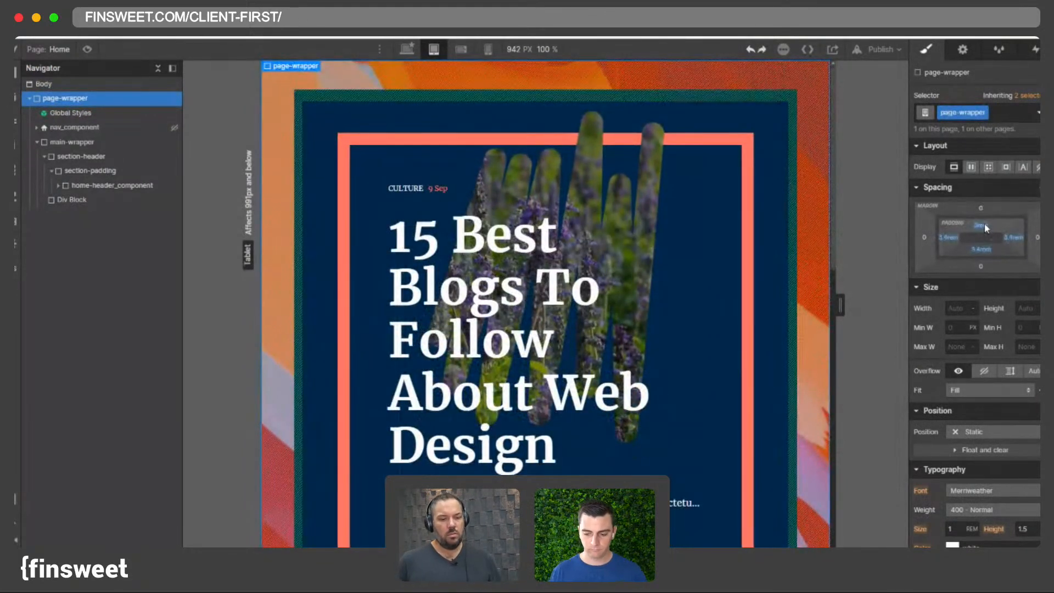
left_click(978, 229)
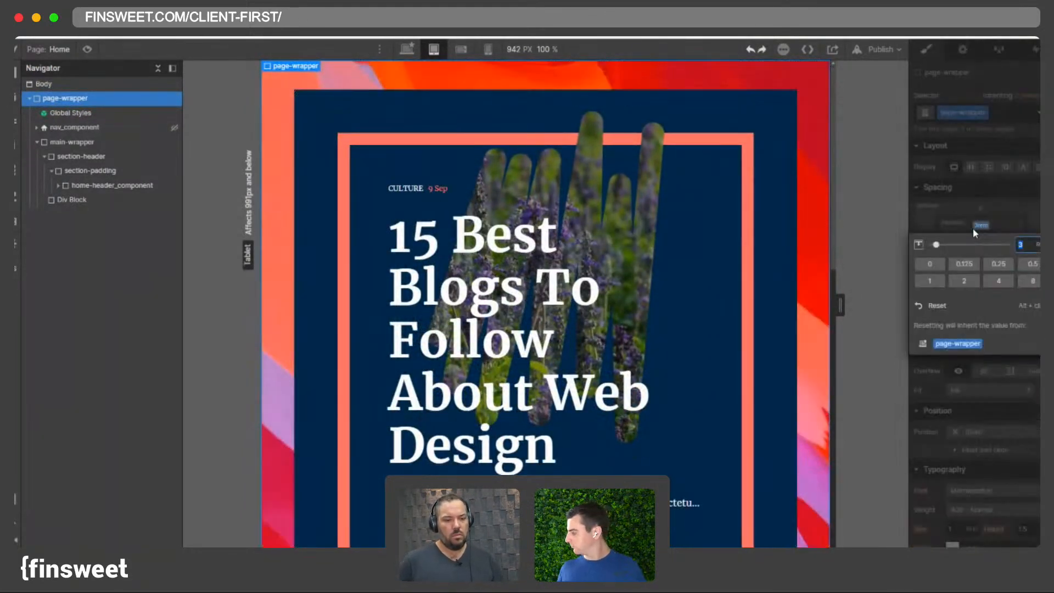
left_click(989, 228)
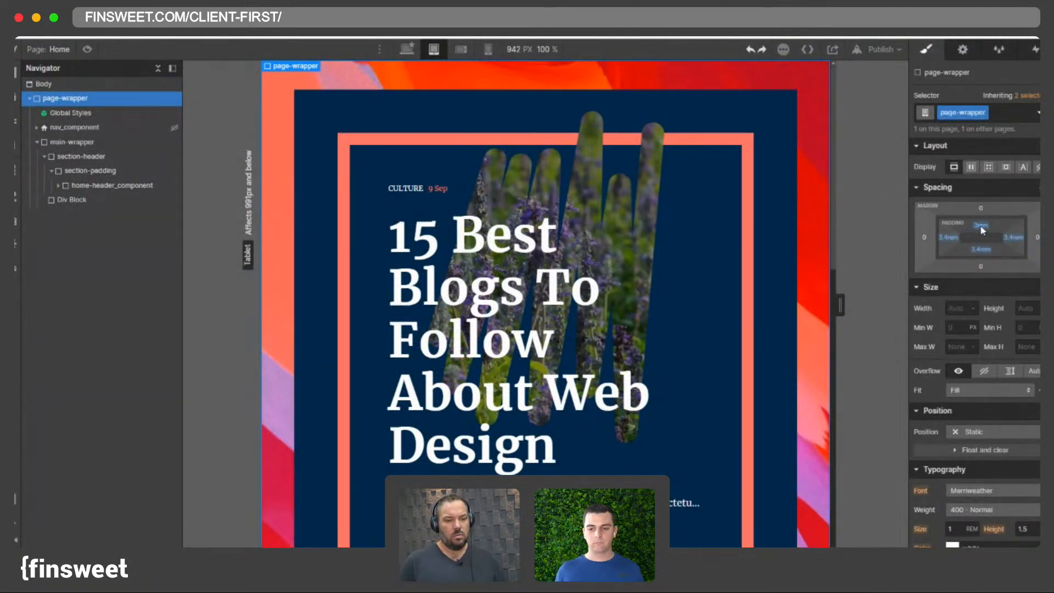
left_click_drag(981, 225, 982, 223)
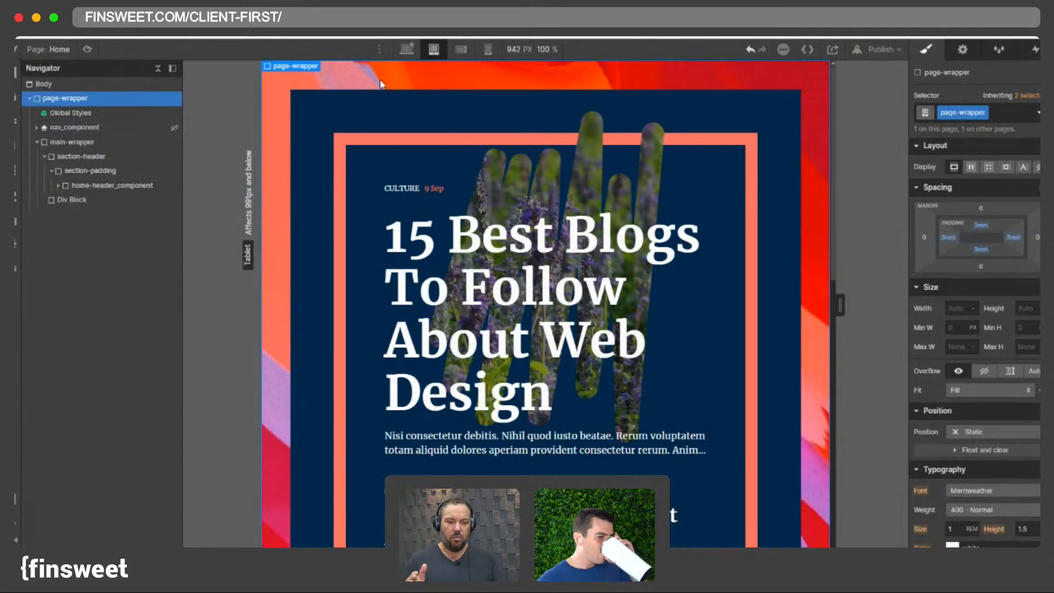
- Set the section-padding element's padding to 3 rem on all sides at the tablet breakpoint
left_click(359, 106)
left_click(987, 226)
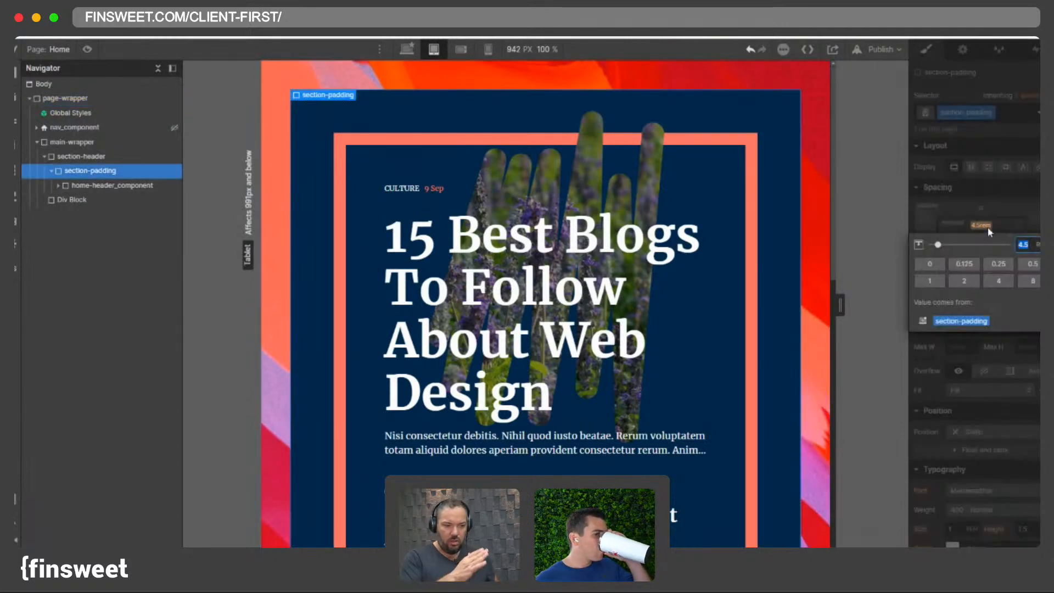
type("3")
key("Return")
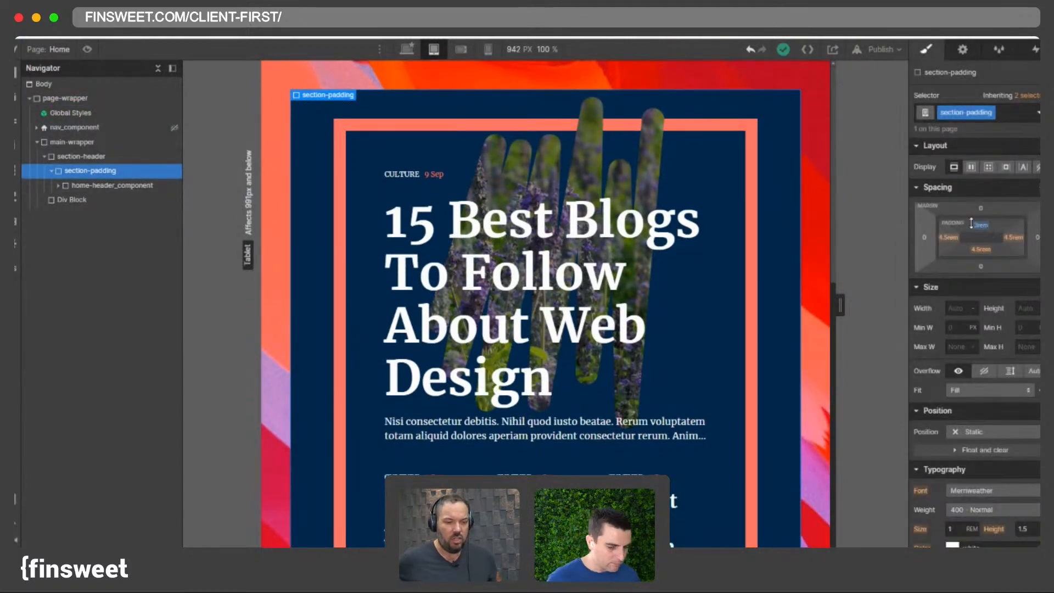
left_click_drag(981, 227, 982, 227)
key("ctrl+z")
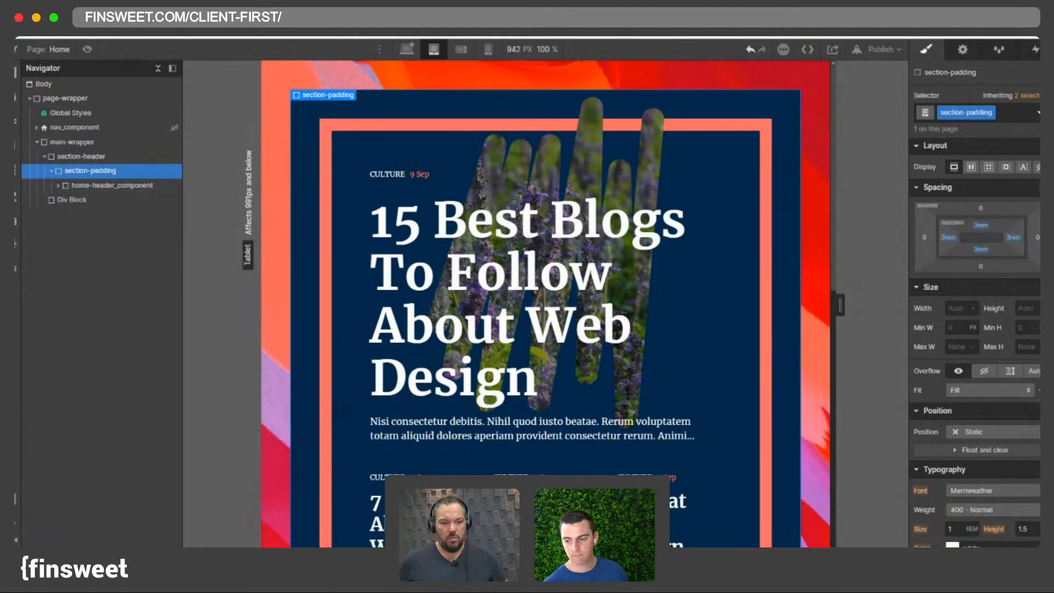
- On the desktop breakpoint, set the All H1 Headings tag style's font size to 4.5 rem
left_click(343, 136)
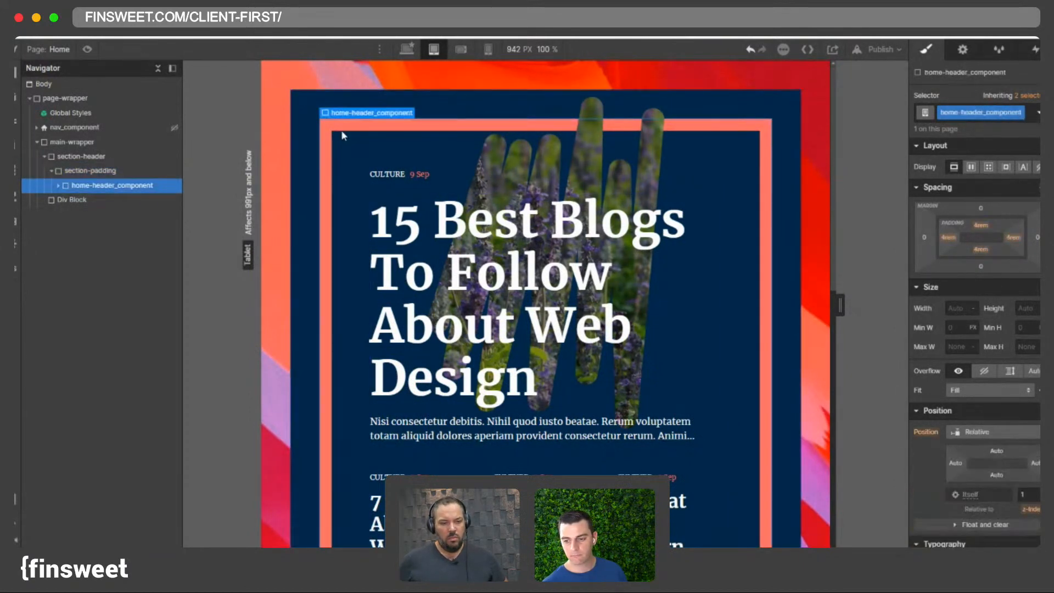
scroll(494, 219, "down", 2)
scroll(466, 236, "up", 2)
left_click(433, 248)
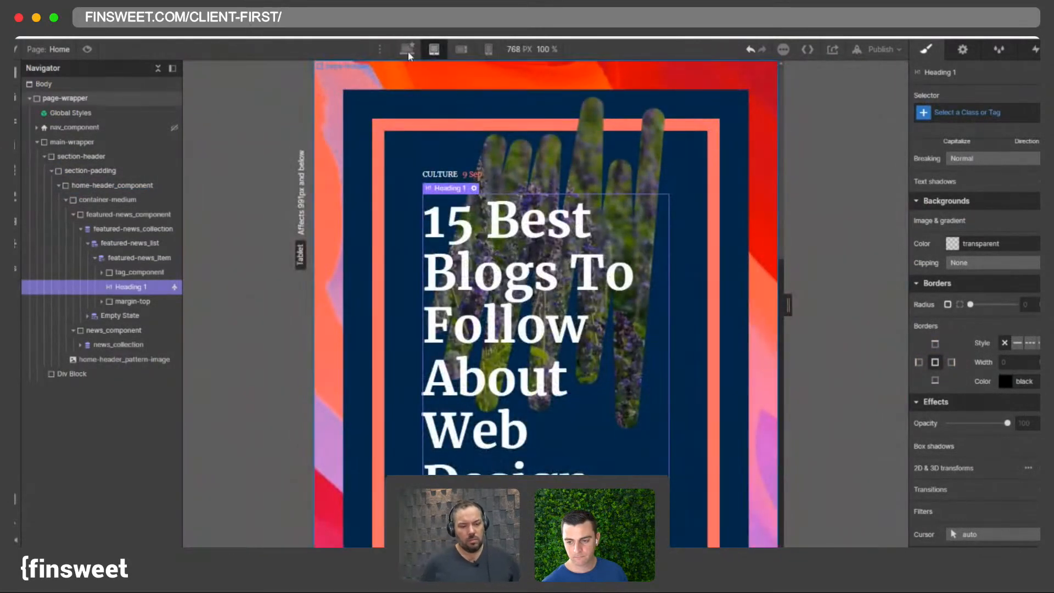
left_click(407, 49)
left_click(966, 112)
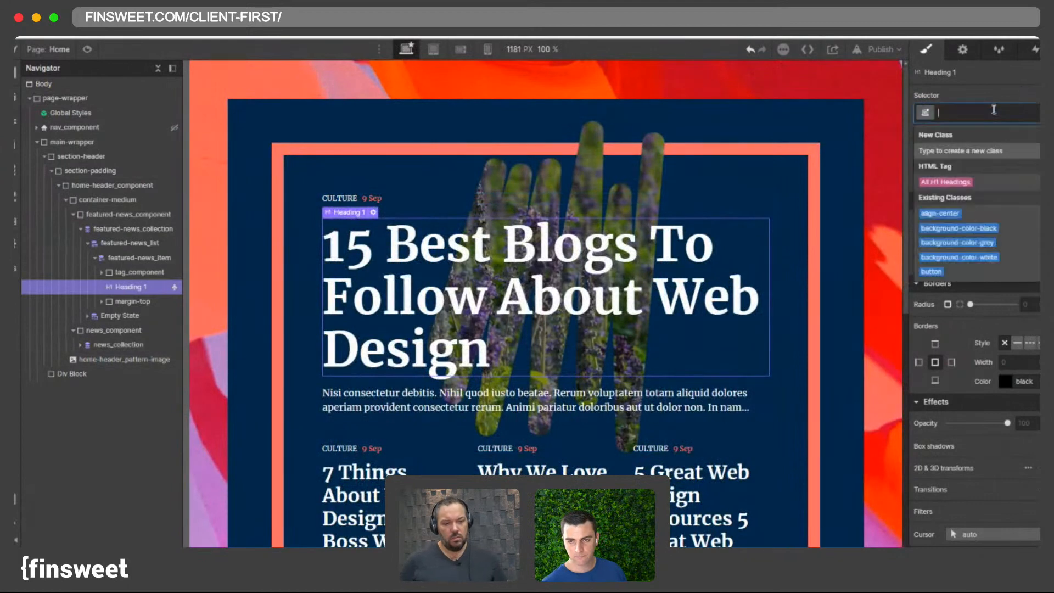
left_click(966, 184)
scroll(966, 247, "up", 5)
left_click(952, 291)
type("4.5")
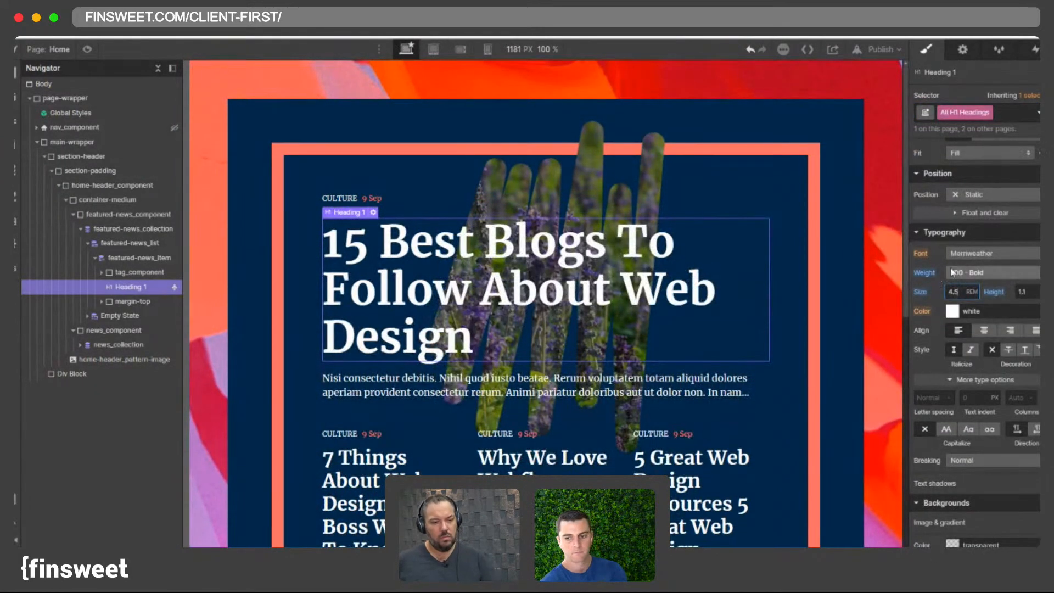
- On the tablet breakpoint, set the All H1 Headings tag style's font size to 3 rem
left_click(124, 359)
left_click(433, 49)
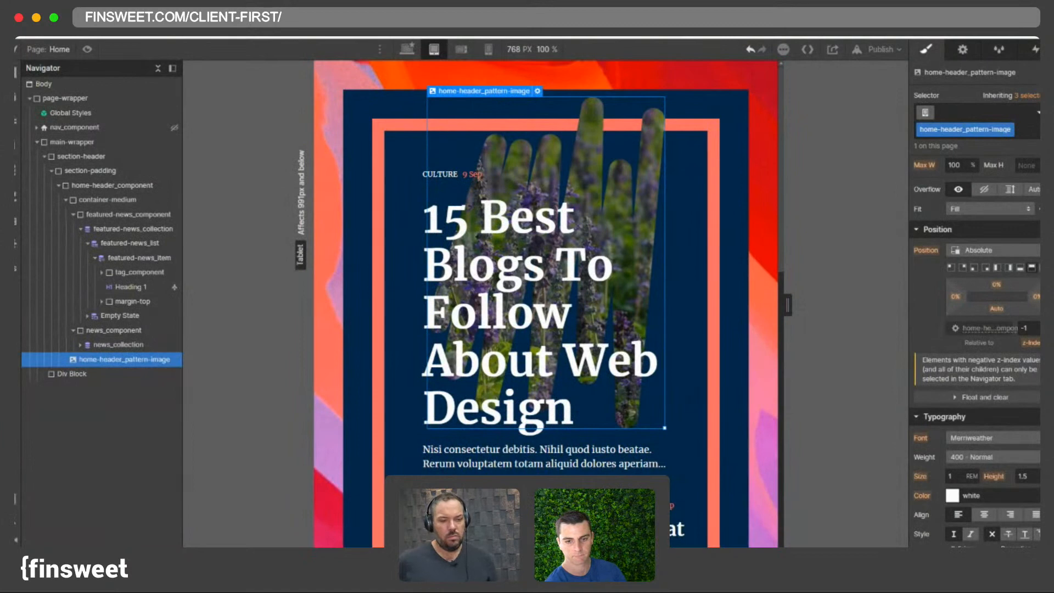
left_click(406, 49)
left_click(514, 275)
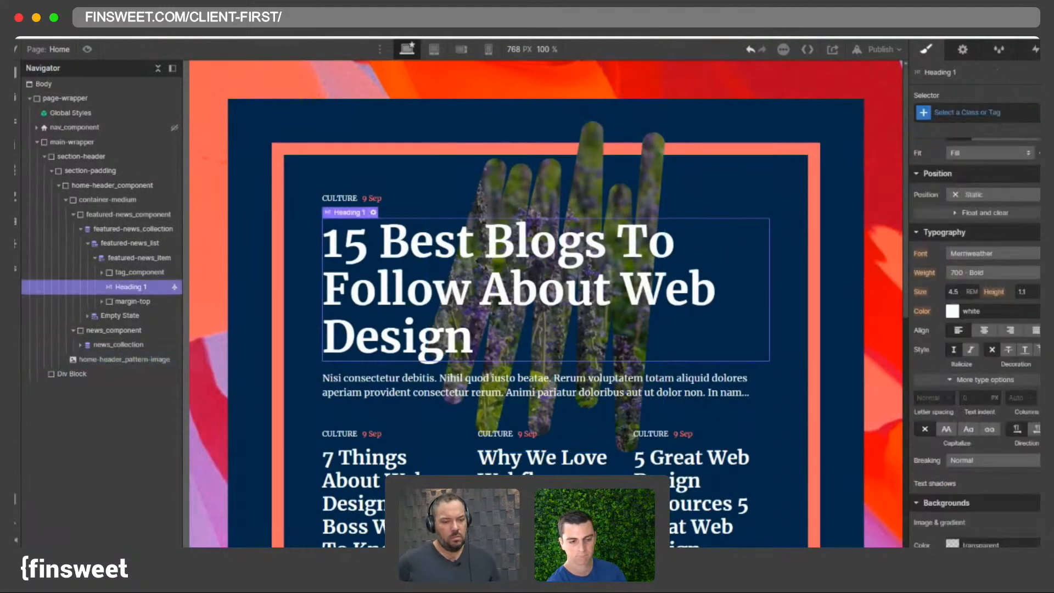
left_click(967, 112)
left_click(953, 182)
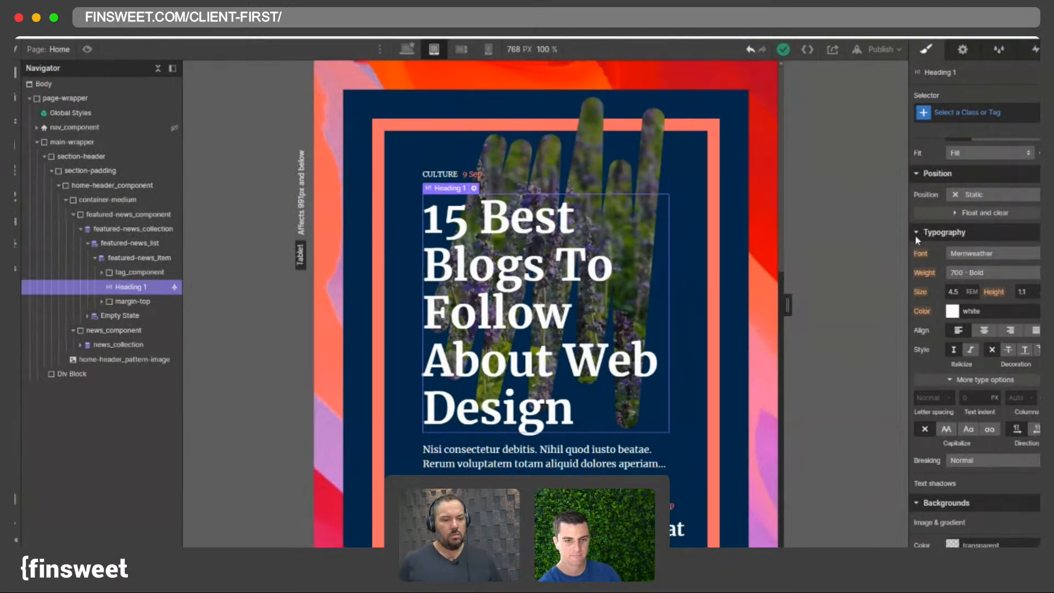
left_click(995, 113)
left_click(966, 182)
left_click(952, 292)
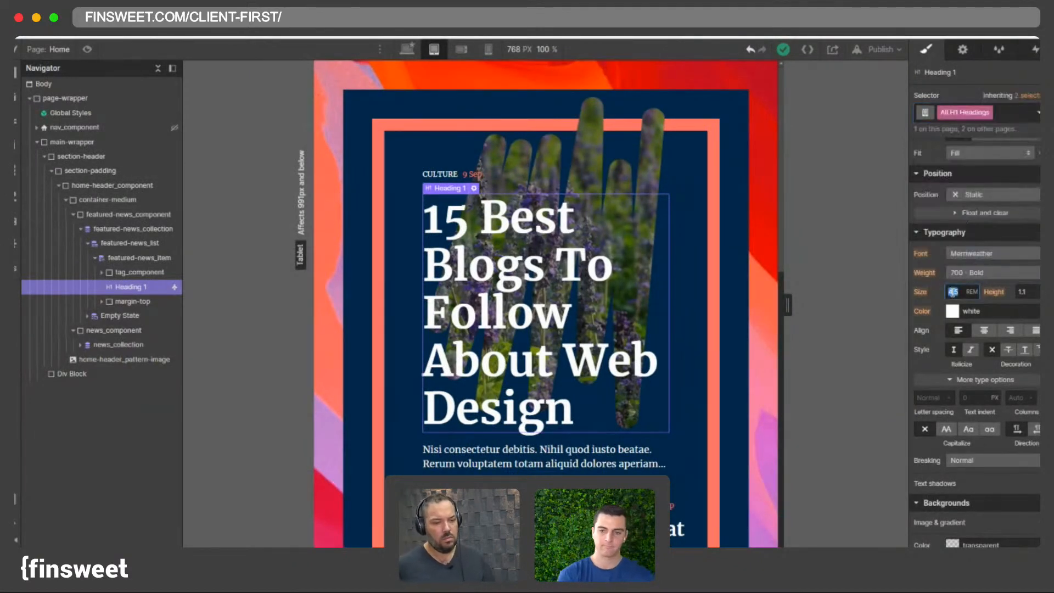
type("3")
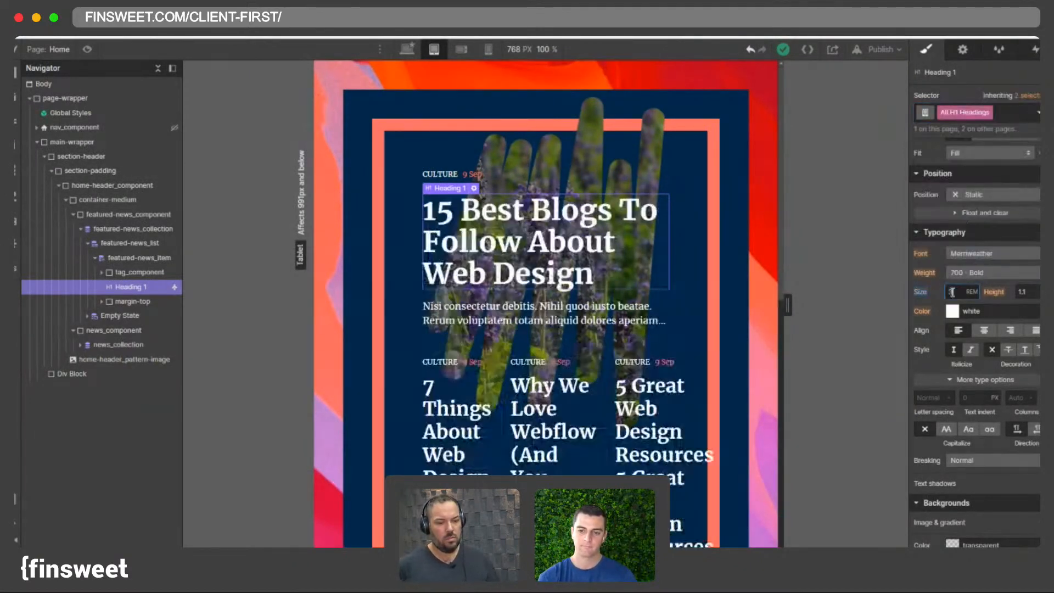
- Widen the tablet canvas to about 991 px and inspect the header and news list layout
left_click_drag(787, 310, 677, 274)
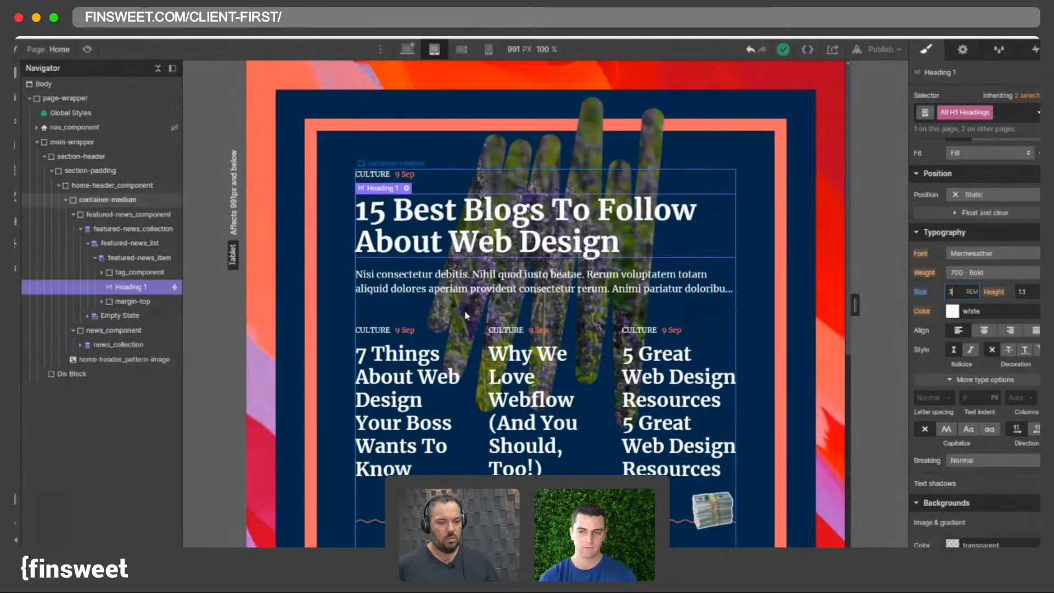
left_click(334, 232)
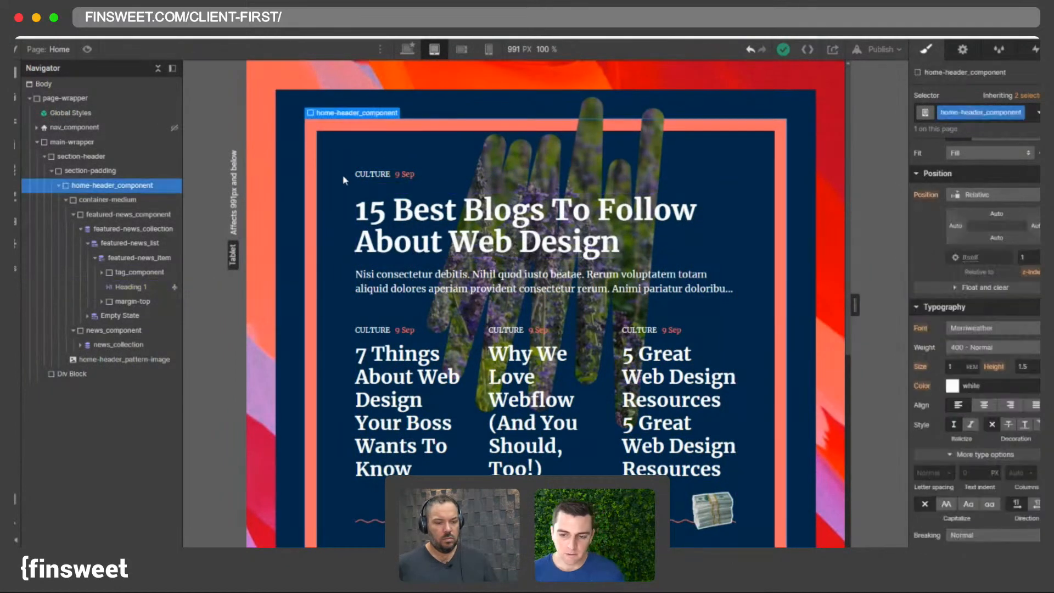
left_click(471, 350)
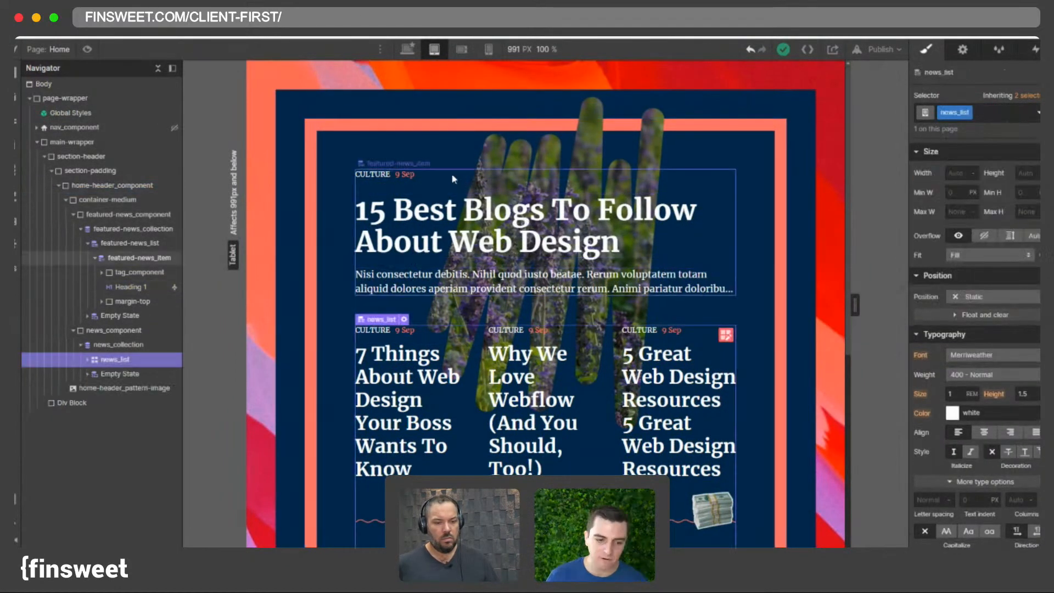
scroll(480, 203, "down", 2)
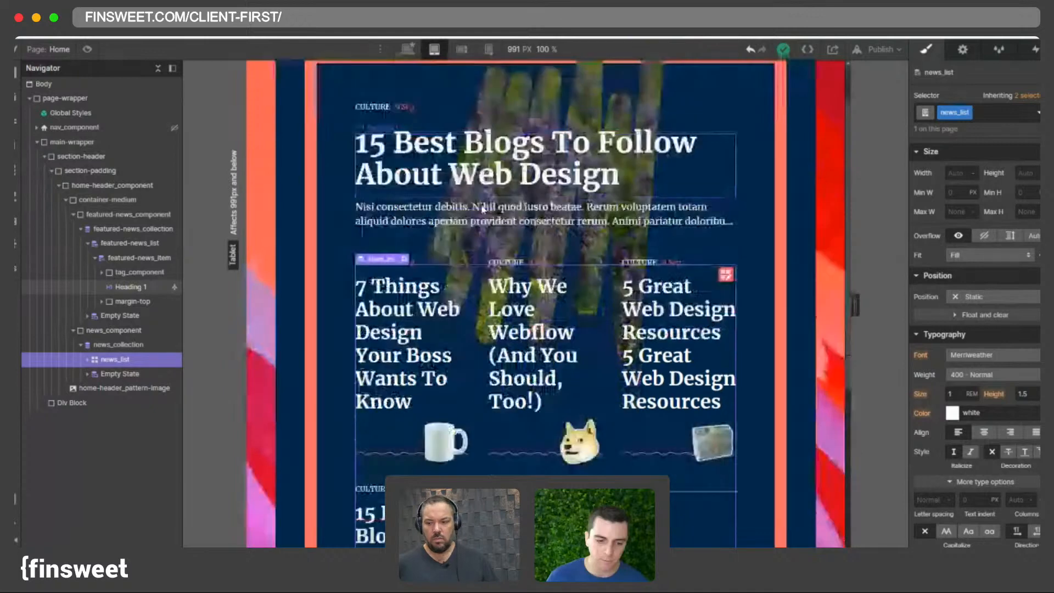
scroll(481, 204, "down", 2)
scroll(471, 219, "up", 4)
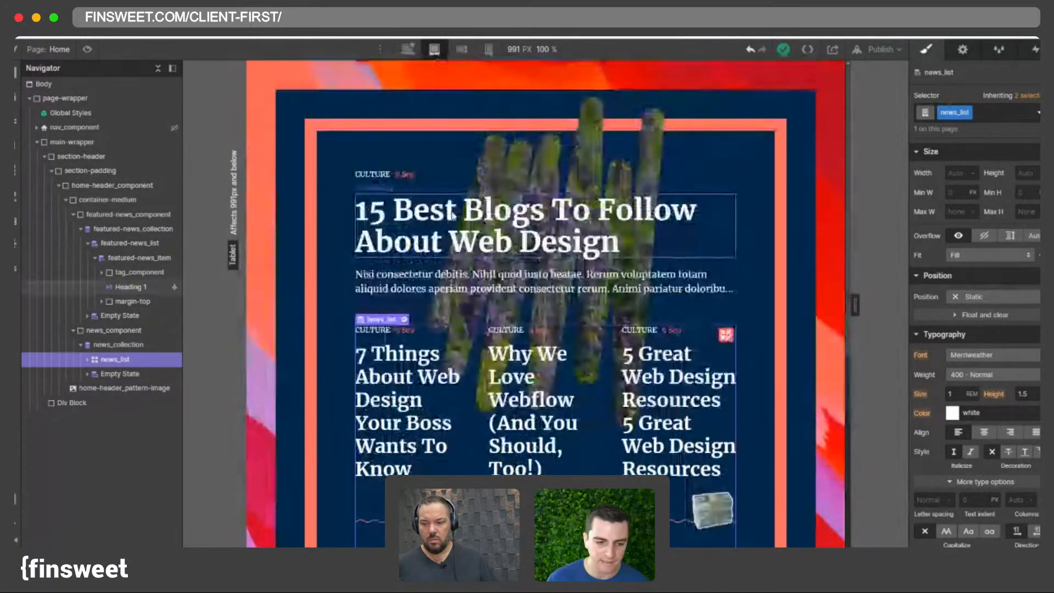
- Select the featured Heading 1 and its All H1 Headings tag style, comparing it across the desktop, tablet and mobile breakpoints
left_click(471, 224)
left_click(972, 113)
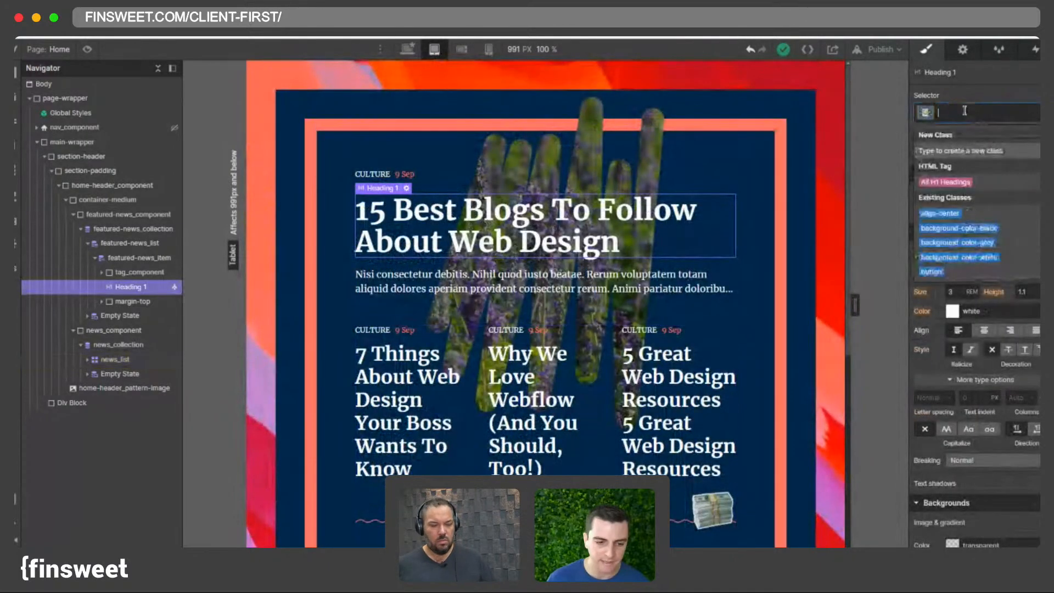
left_click(947, 183)
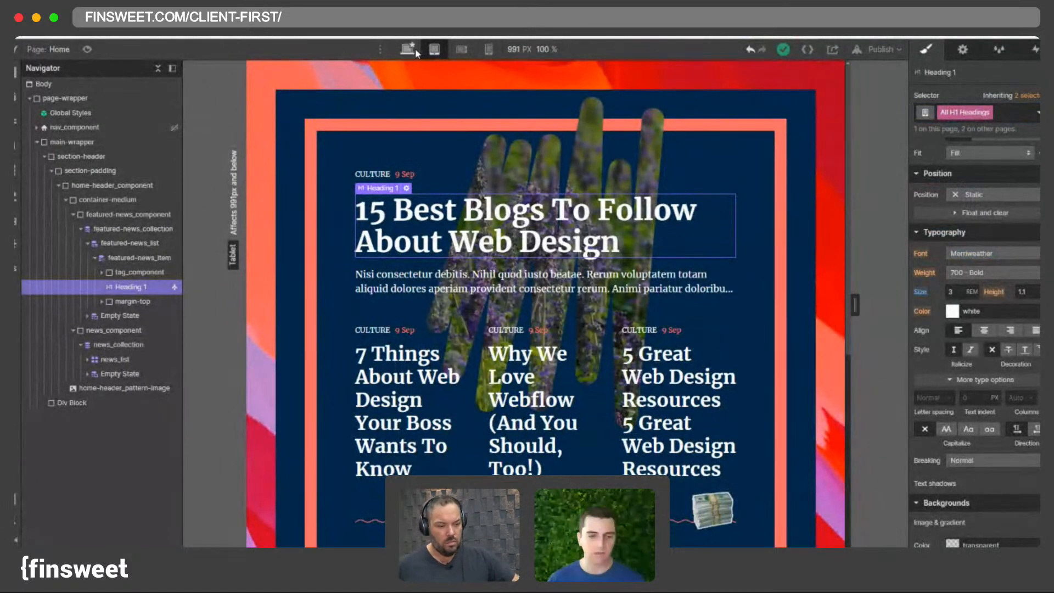
left_click(461, 49)
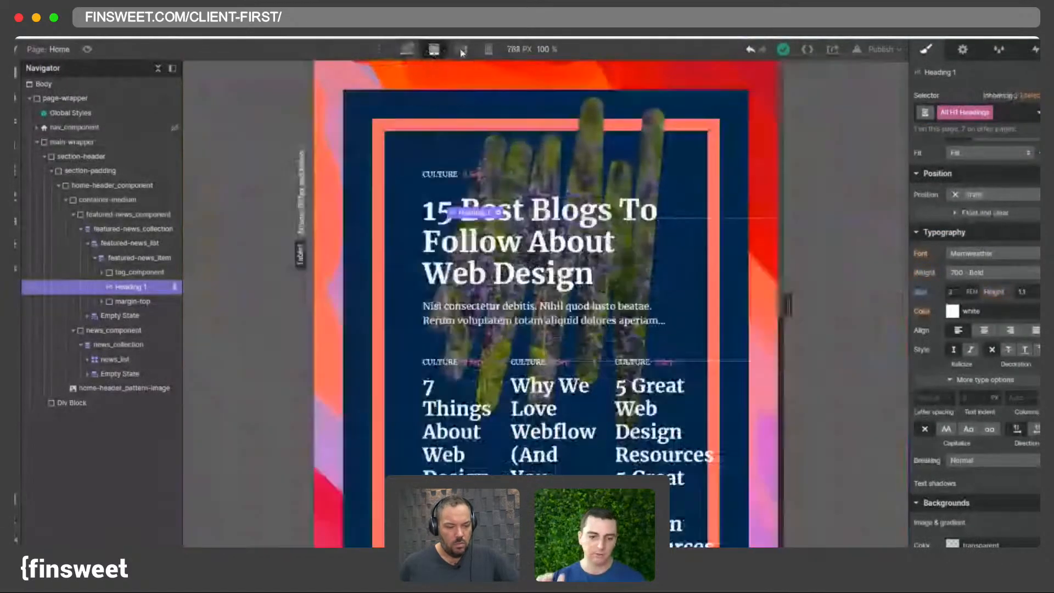
left_click(434, 50)
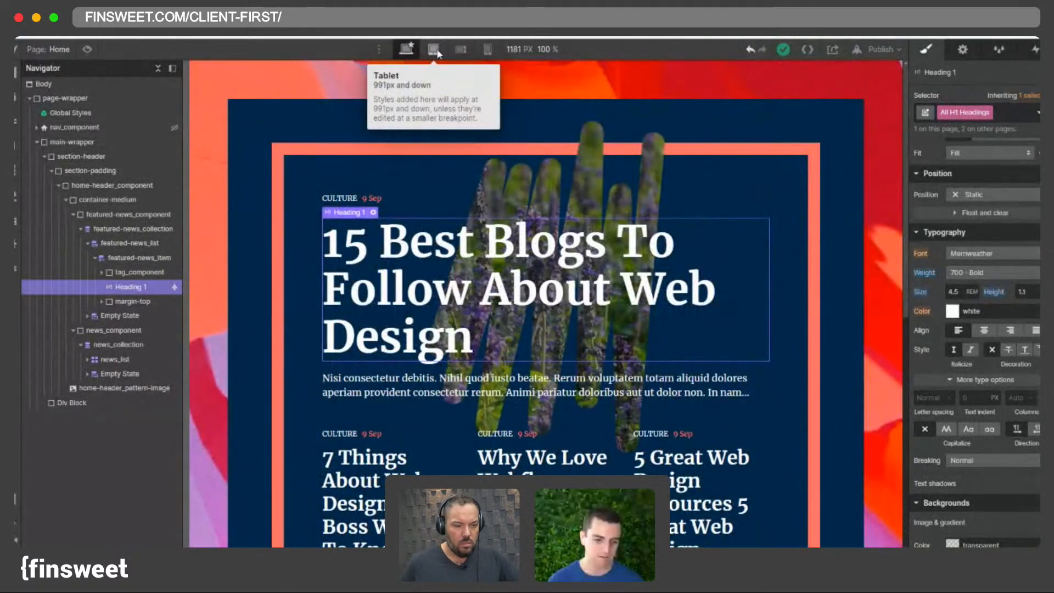
left_click(434, 49)
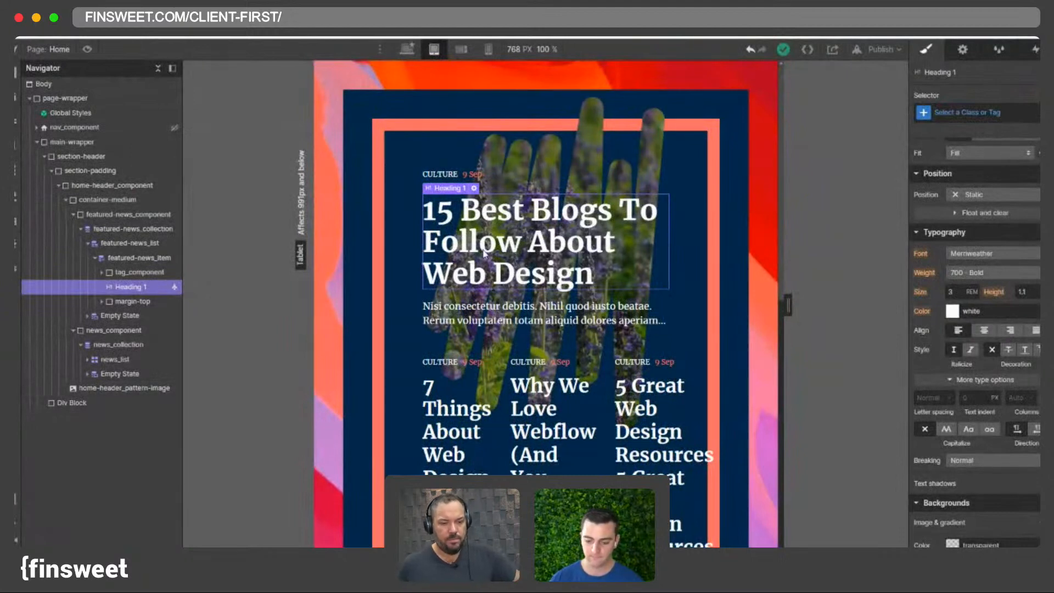
left_click(409, 50)
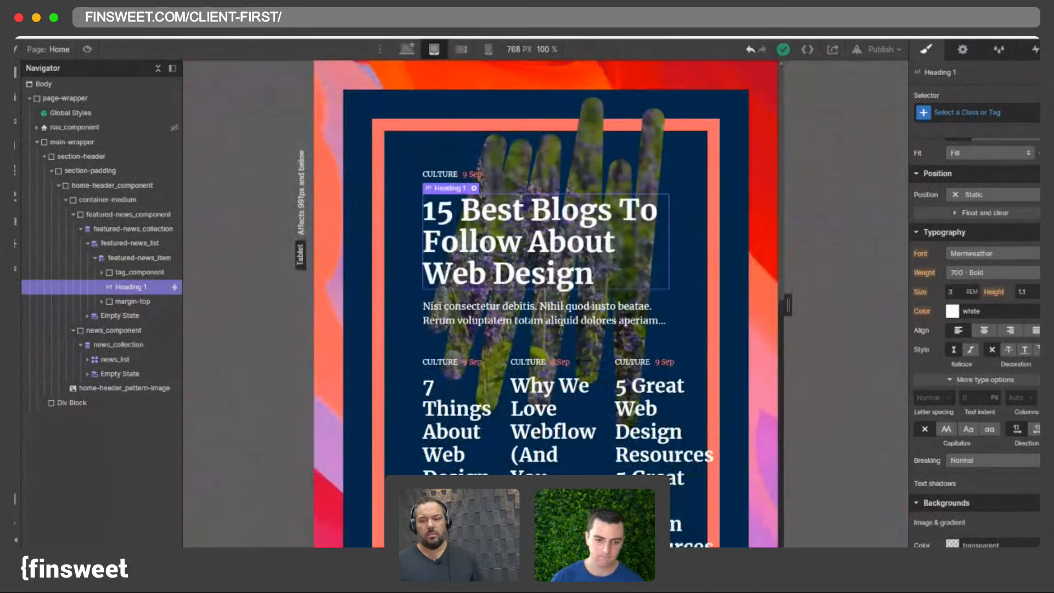
left_click(1004, 111)
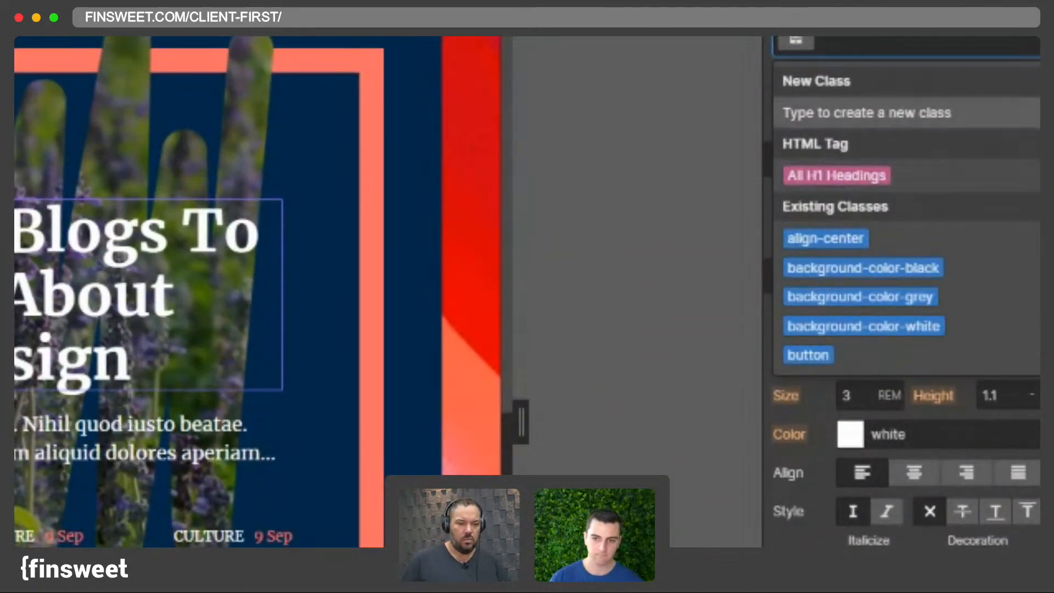
left_click(871, 38)
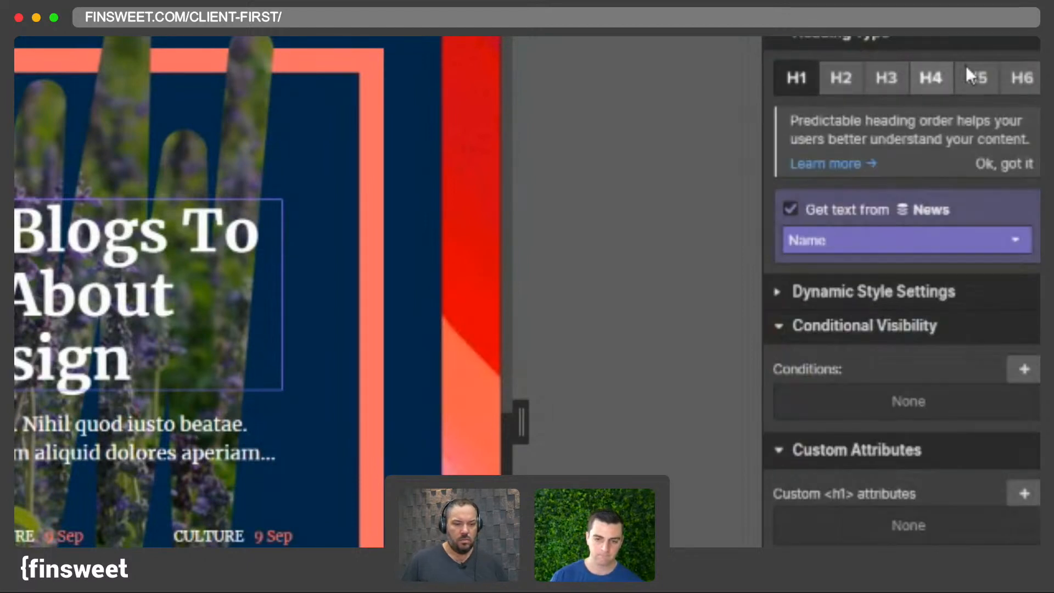
key("s")
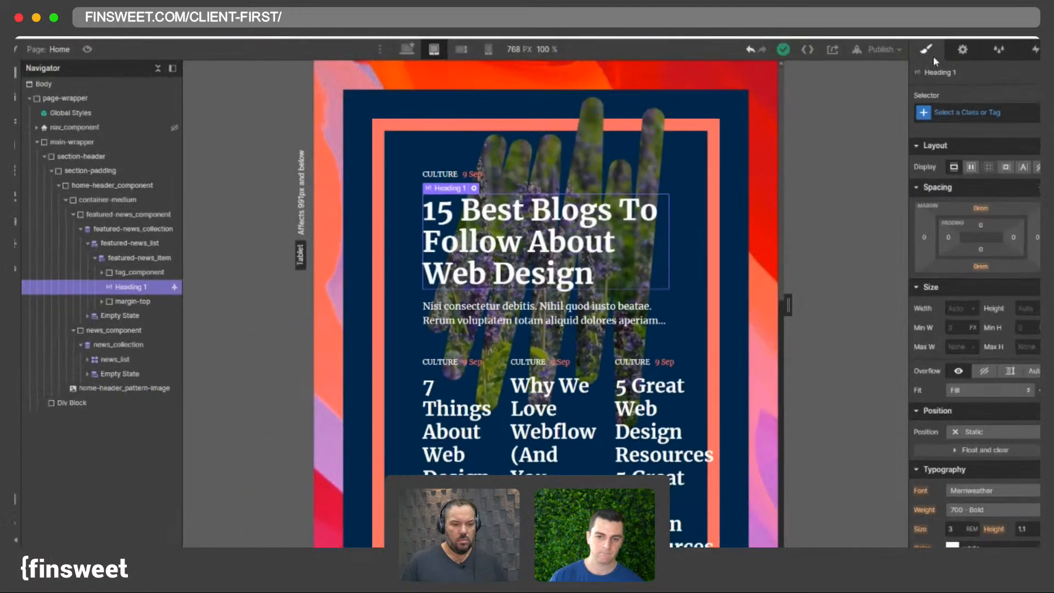
left_click(952, 112)
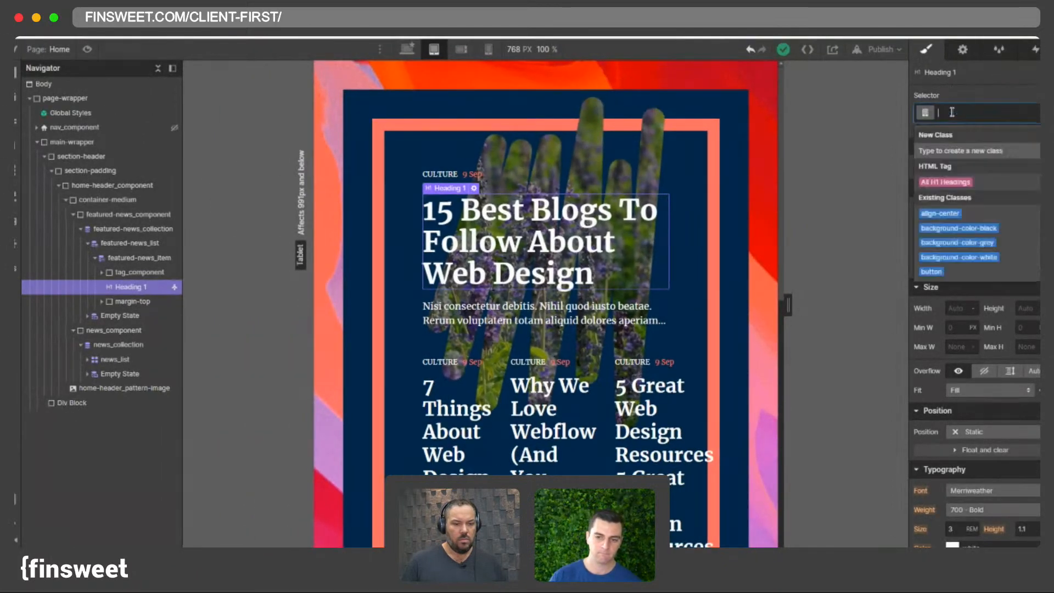
left_click(933, 184)
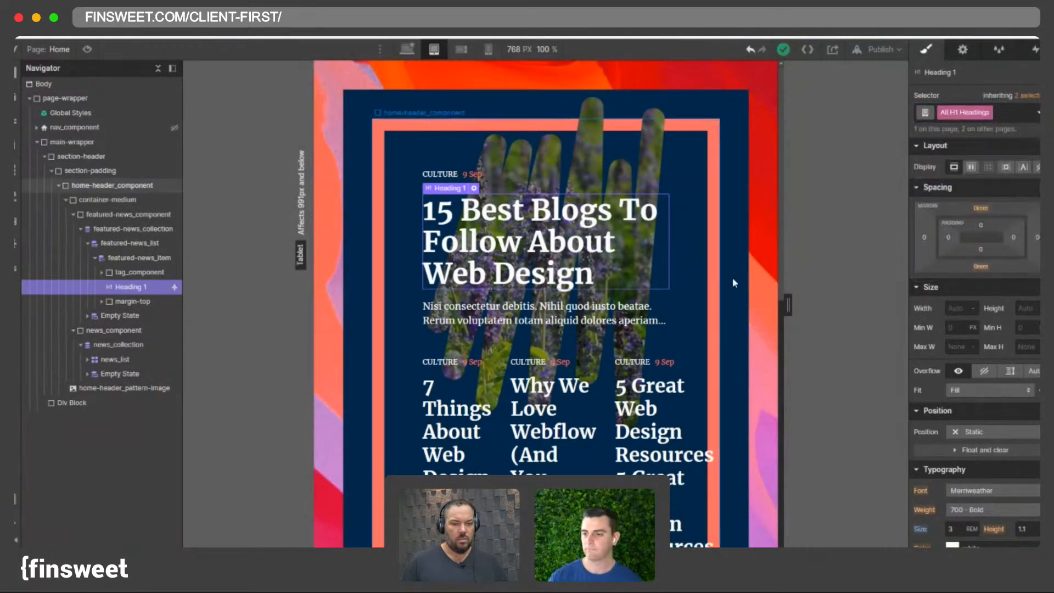
left_click(462, 50)
left_click(434, 50)
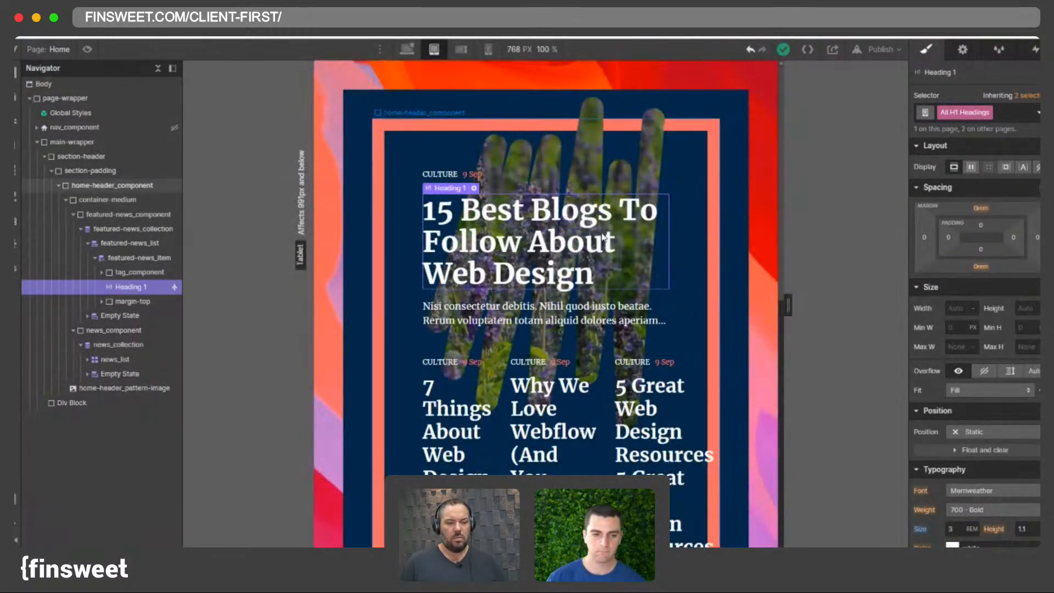
left_click(587, 162)
left_click(588, 244)
scroll(966, 351, "down", 5)
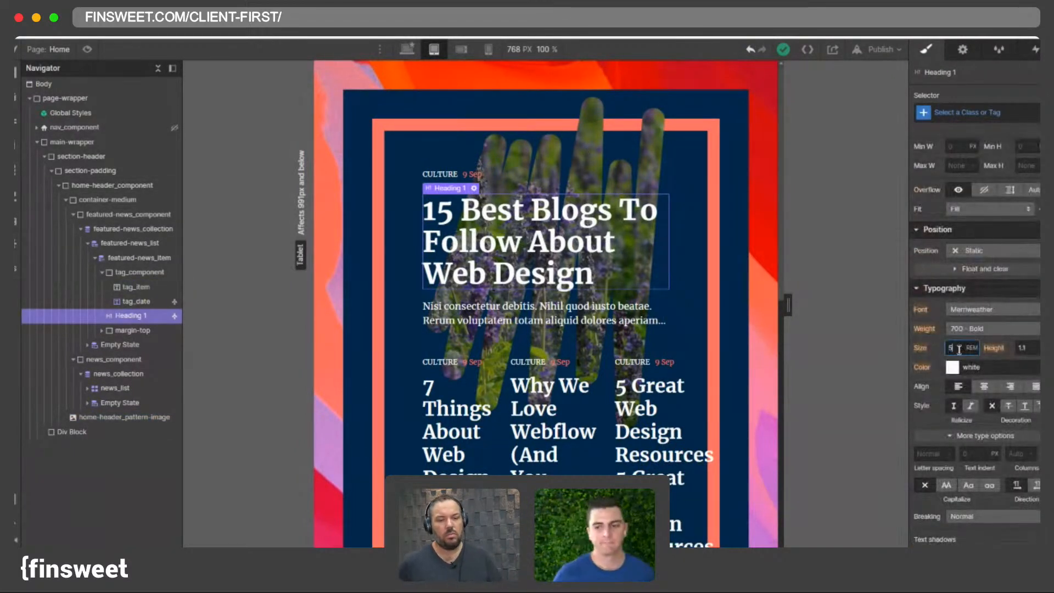
- Try setting the All H1 Headings font size to 5 rem on the tablet breakpoint, and undo it
double_click(951, 348)
type("5")
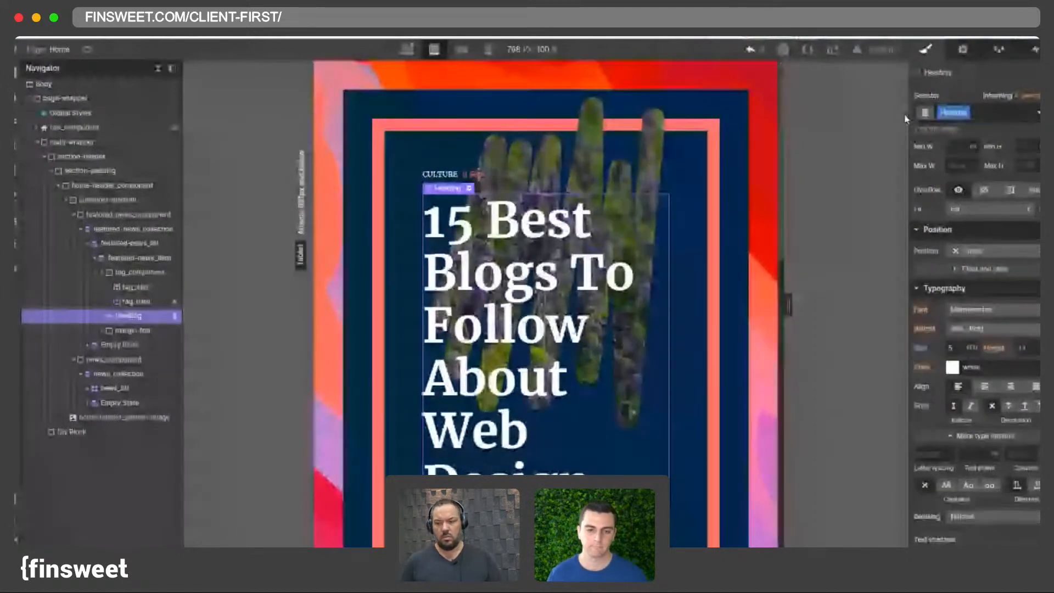
left_click(750, 51)
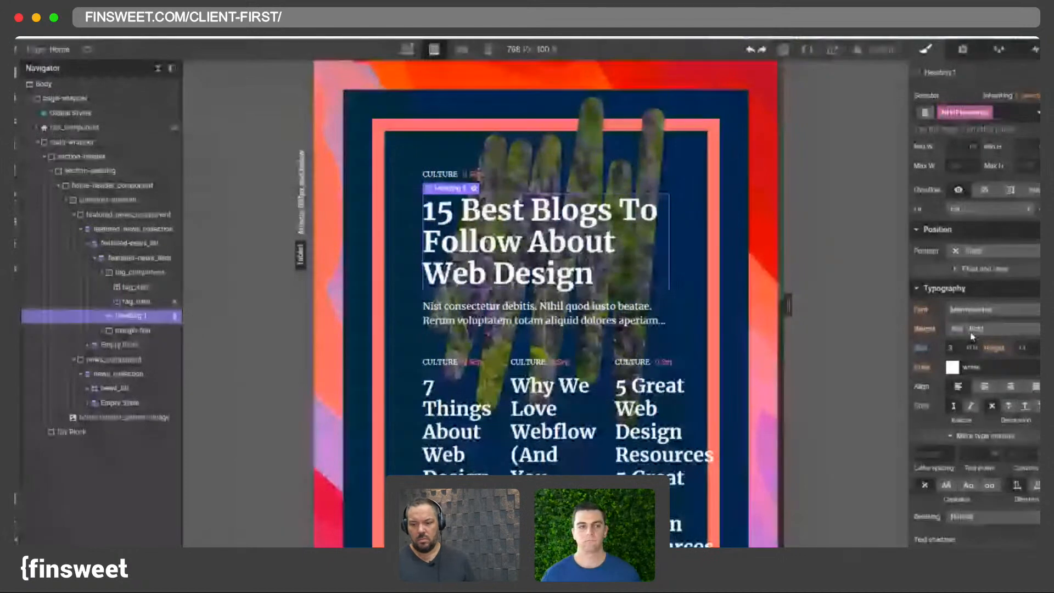
- Check the All H1 Headings font size on the mobile landscape and portrait breakpoints before returning to tablet
left_click(955, 348)
left_click(466, 51)
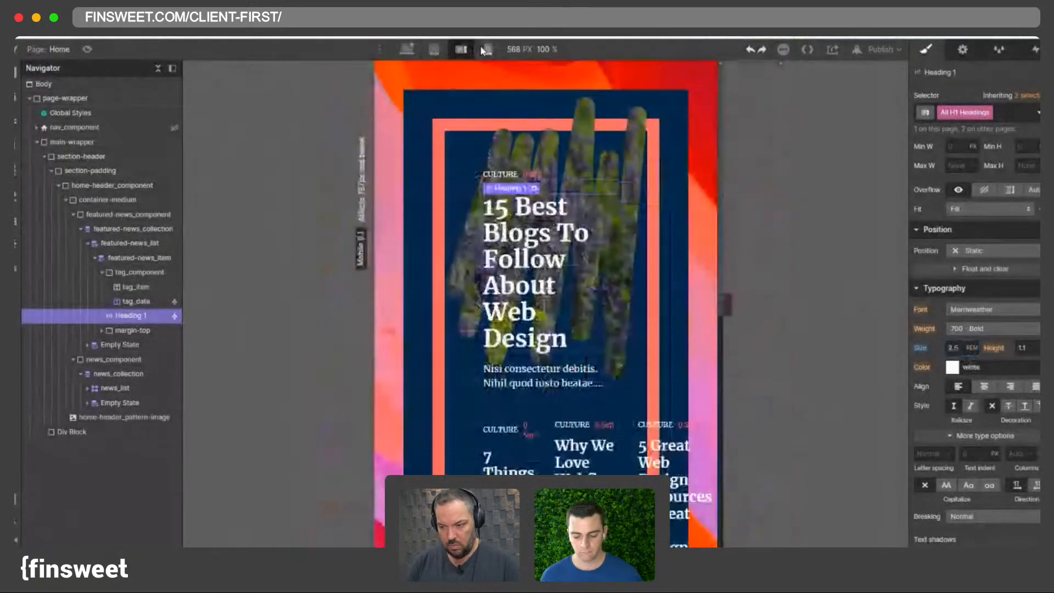
left_click(488, 51)
left_click(433, 51)
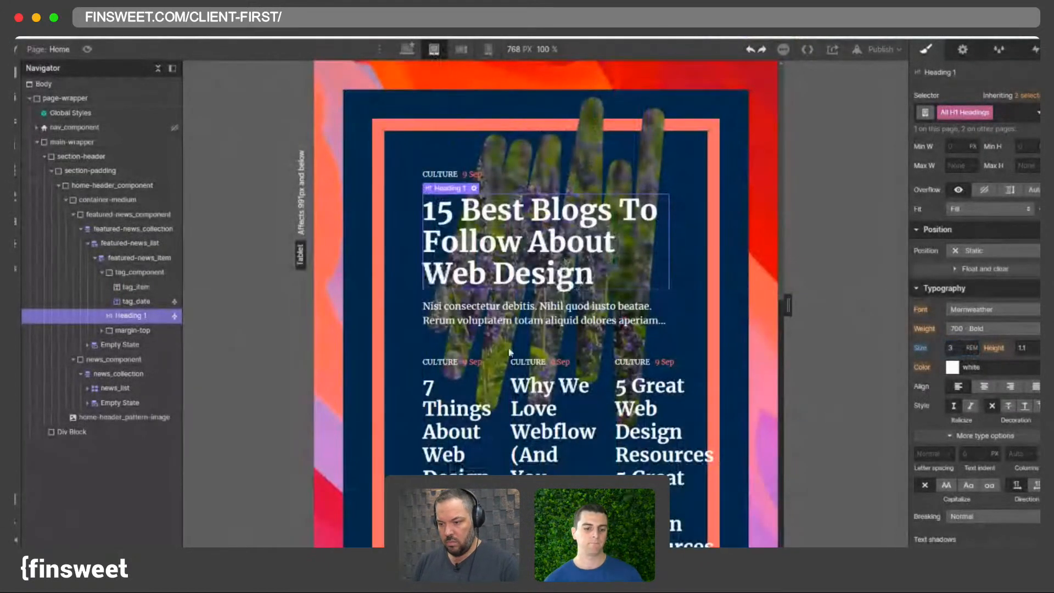
- Select the news_list and inspect its grid column and gap settings on the tablet breakpoint
left_click(642, 369)
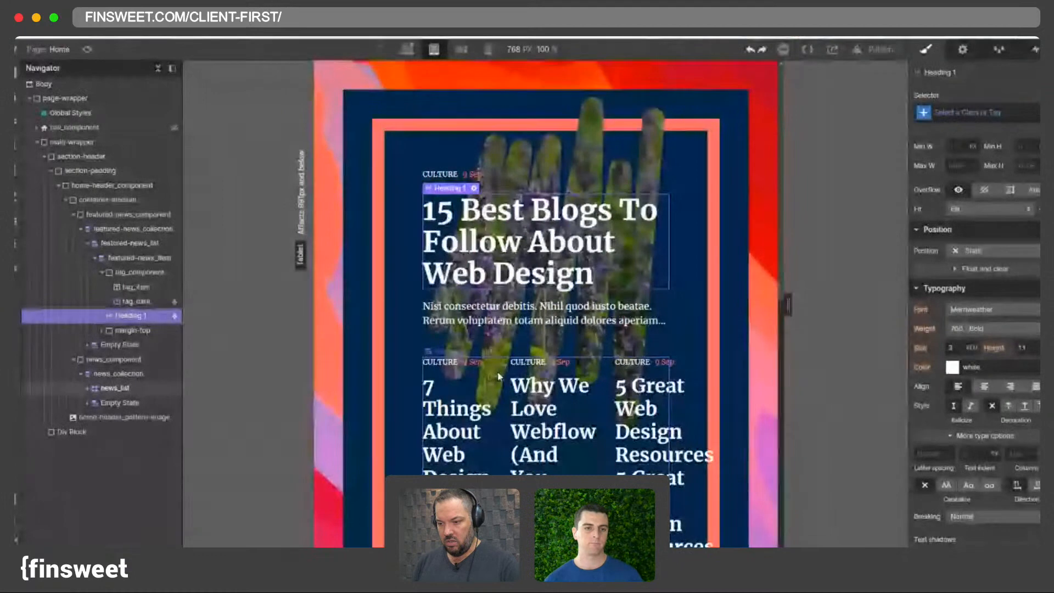
left_click(657, 367)
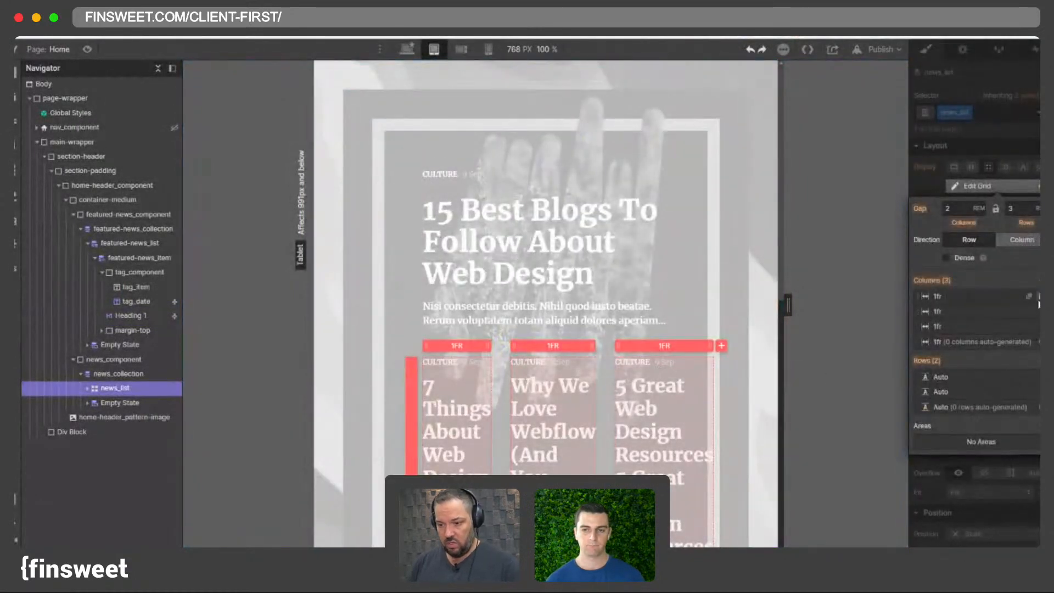
key("Escape")
scroll(589, 398, "down", 3)
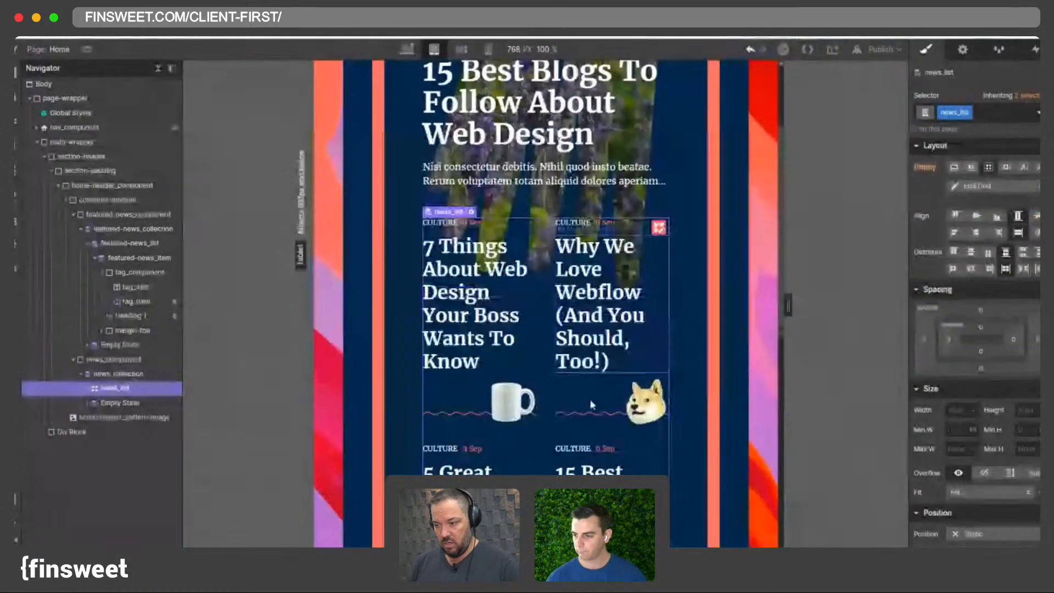
- Set the heading-medium class font size to 1.5 rem on the tablet breakpoint
left_click(591, 305)
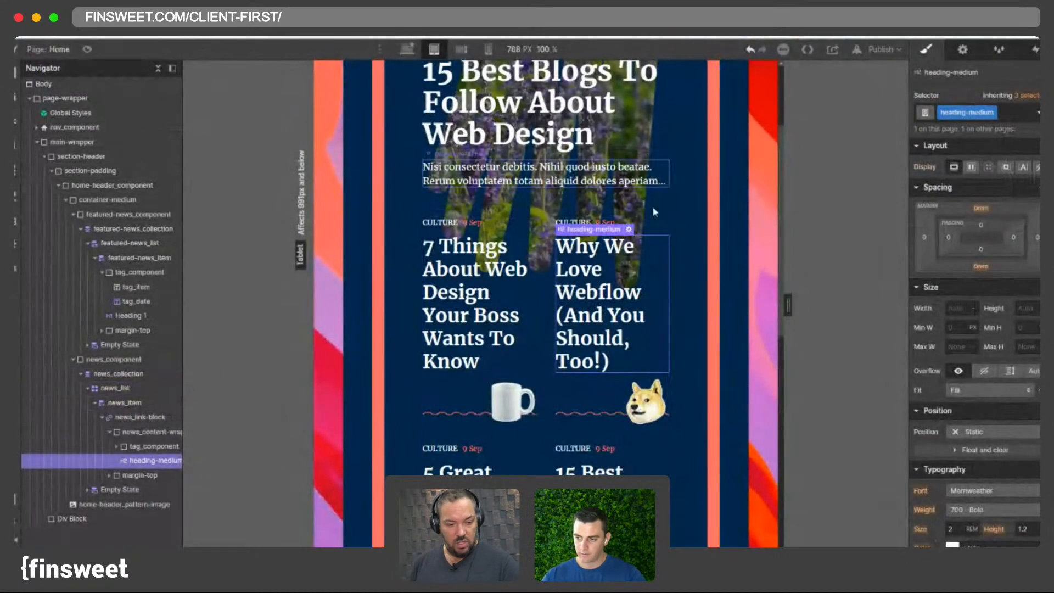
left_click_drag(788, 305, 795, 305)
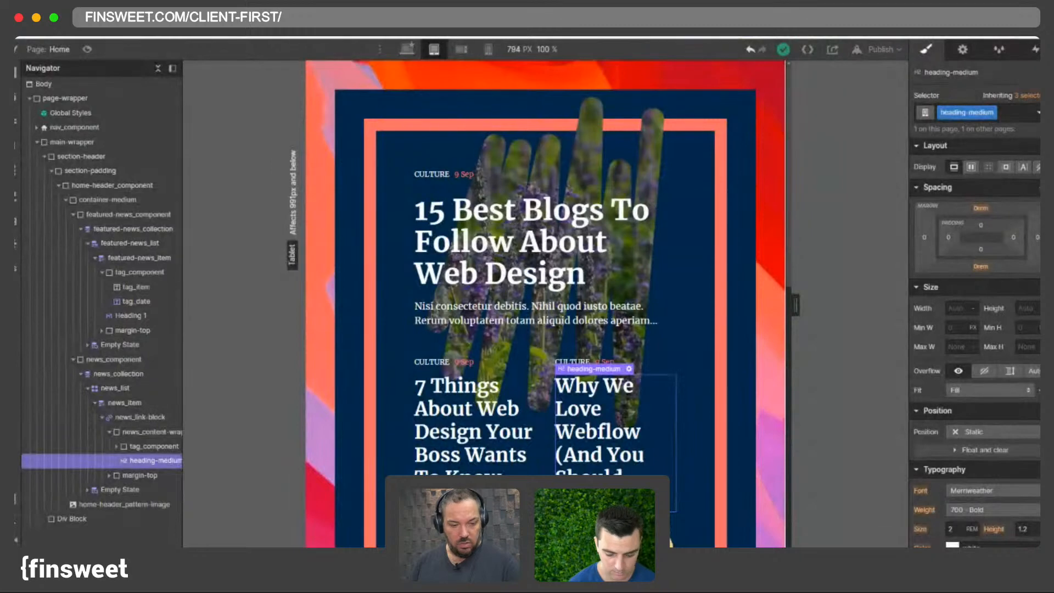
scroll(965, 345, "down", 3)
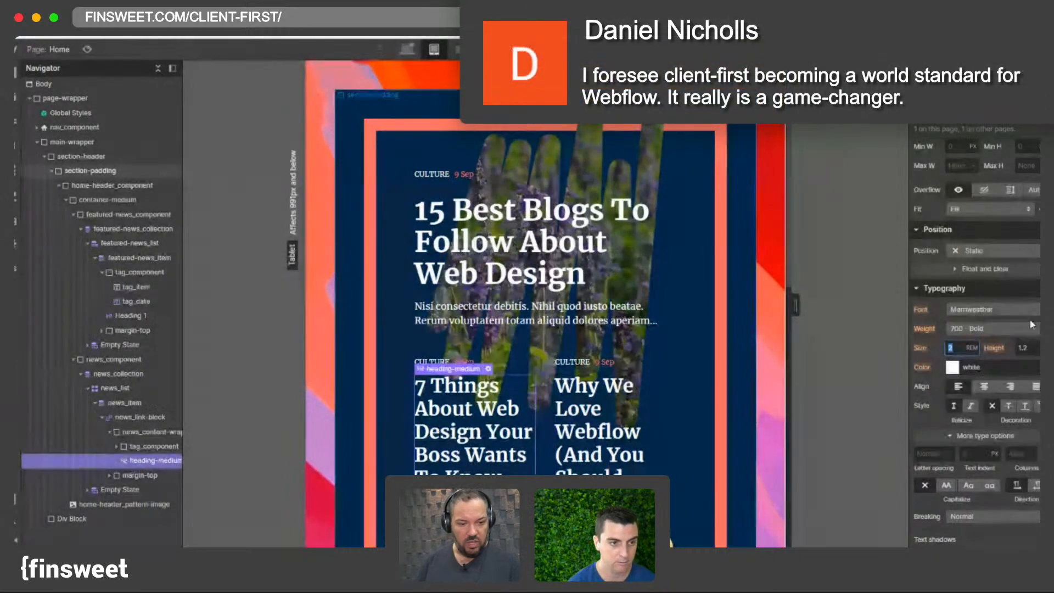
key("Return")
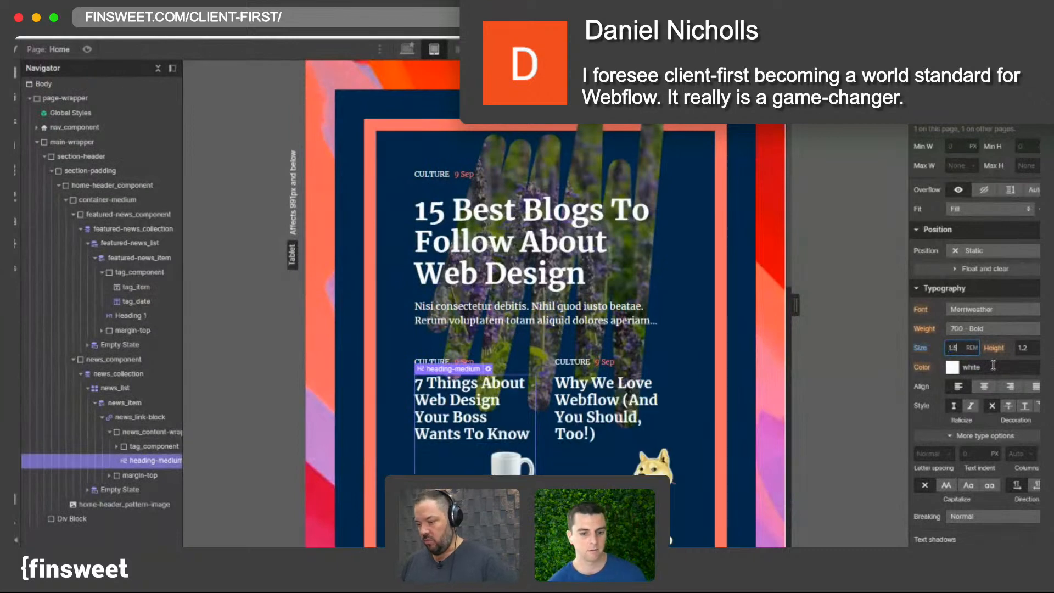
- Try changing the news meme icon's width on the desktop breakpoint, and undo the change
scroll(659, 374, "down", 3)
left_click(654, 351)
left_click(406, 49)
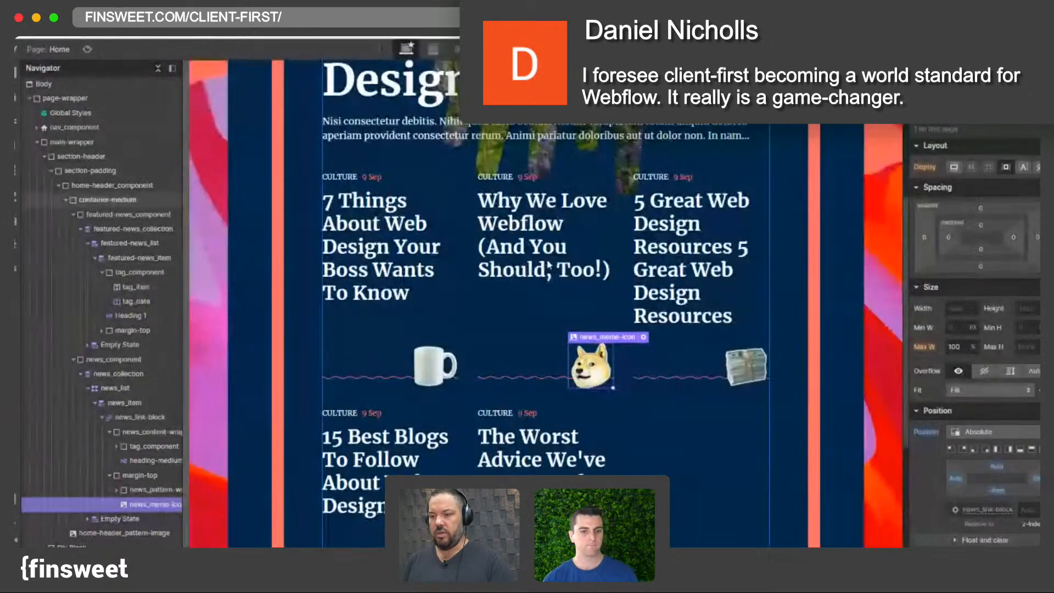
left_click(978, 308)
left_click(979, 249)
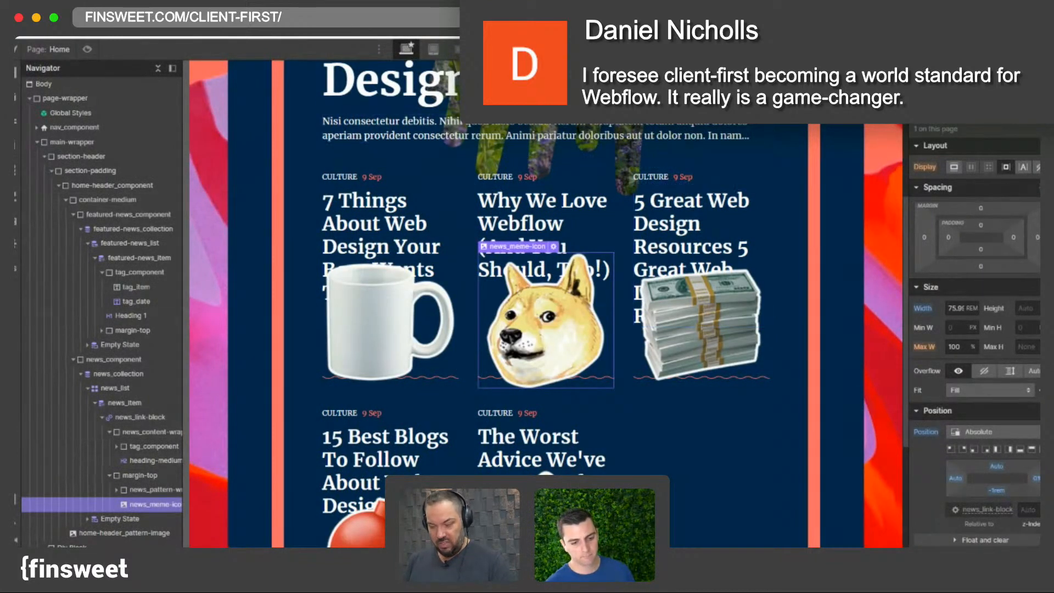
key("ctrl+z")
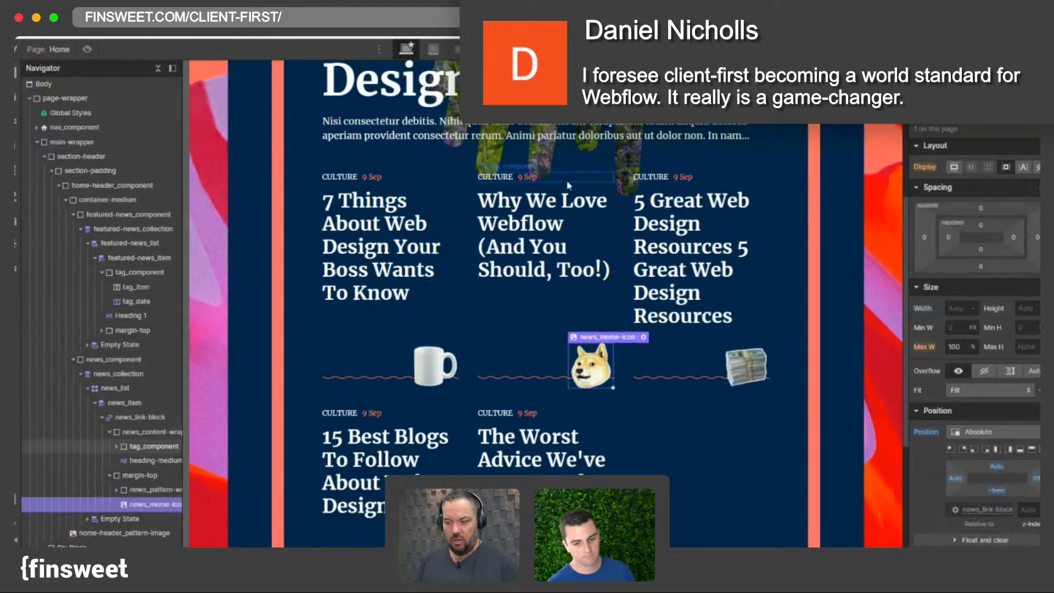
- Review the news list cards and meme icons while switching back to the tablet breakpoint
scroll(576, 209, "down", 3)
scroll(567, 204, "up", 5)
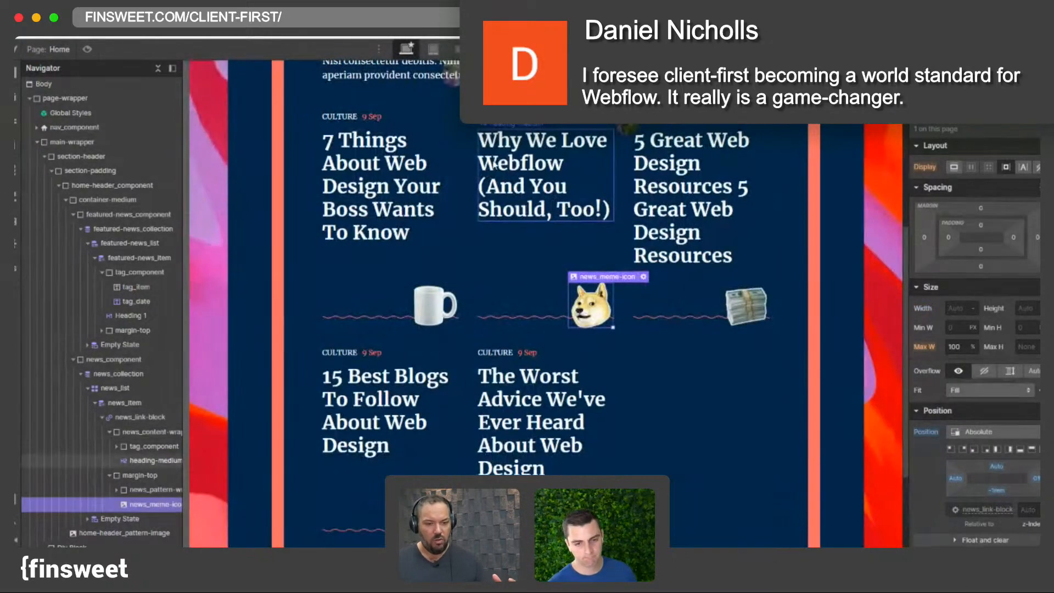
scroll(536, 190, "down", 2)
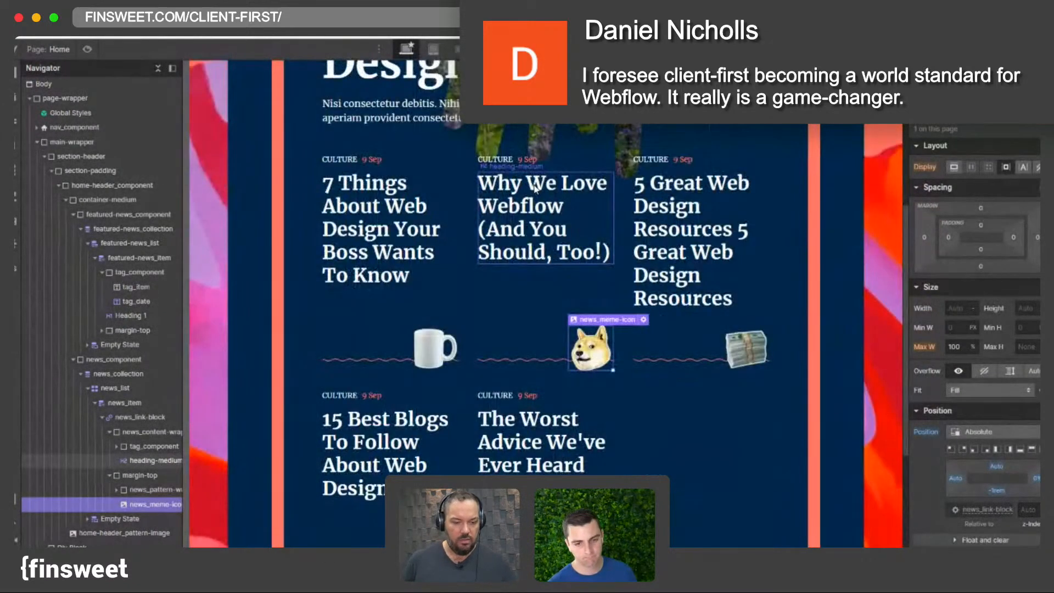
scroll(537, 190, "up", 3)
left_click(434, 49)
scroll(545, 293, "down", 2)
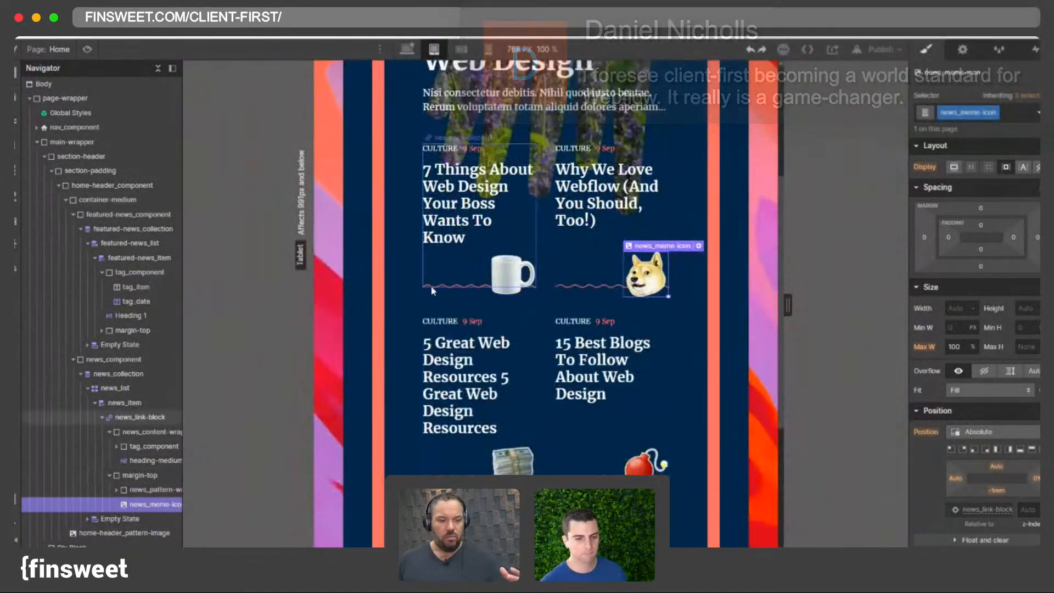
scroll(419, 248, "up", 4)
- Set the home-header_component padding to 3 rem on all sides at the tablet breakpoint
left_click(418, 237)
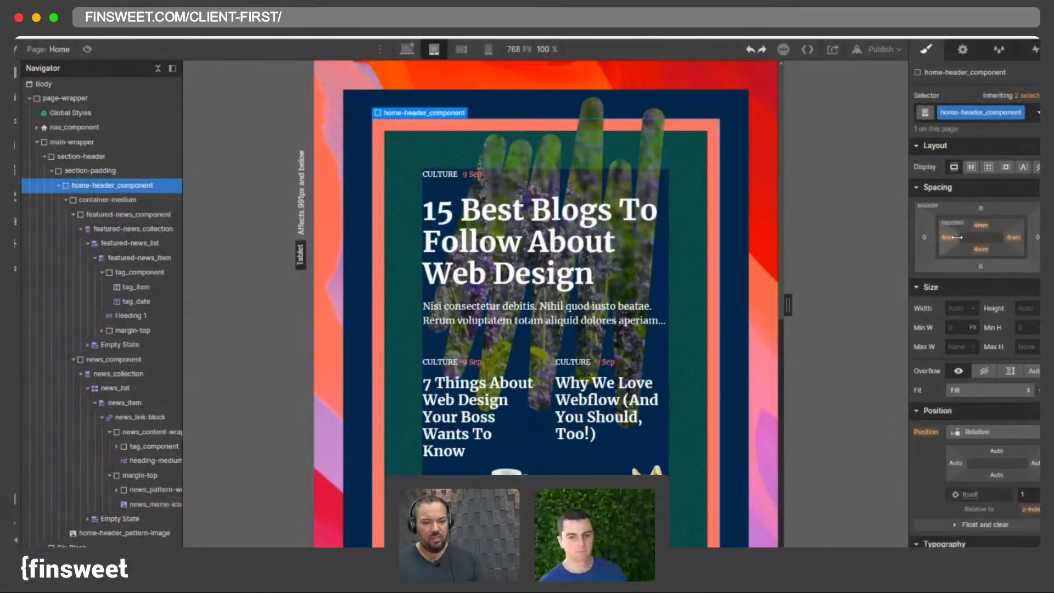
scroll(344, 289, "down", 8)
scroll(356, 301, "up", 8)
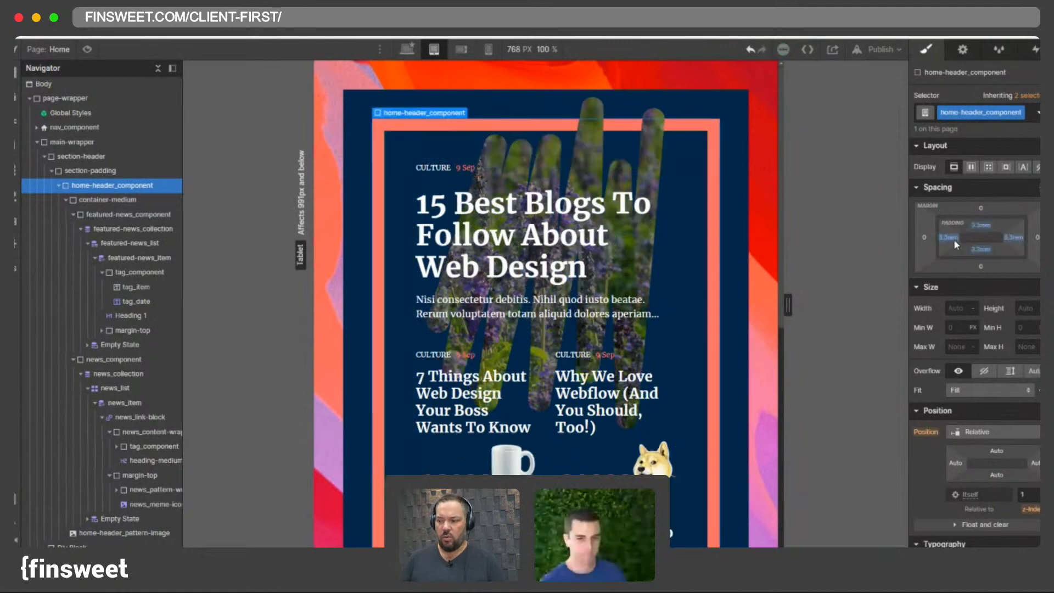
left_click(980, 225)
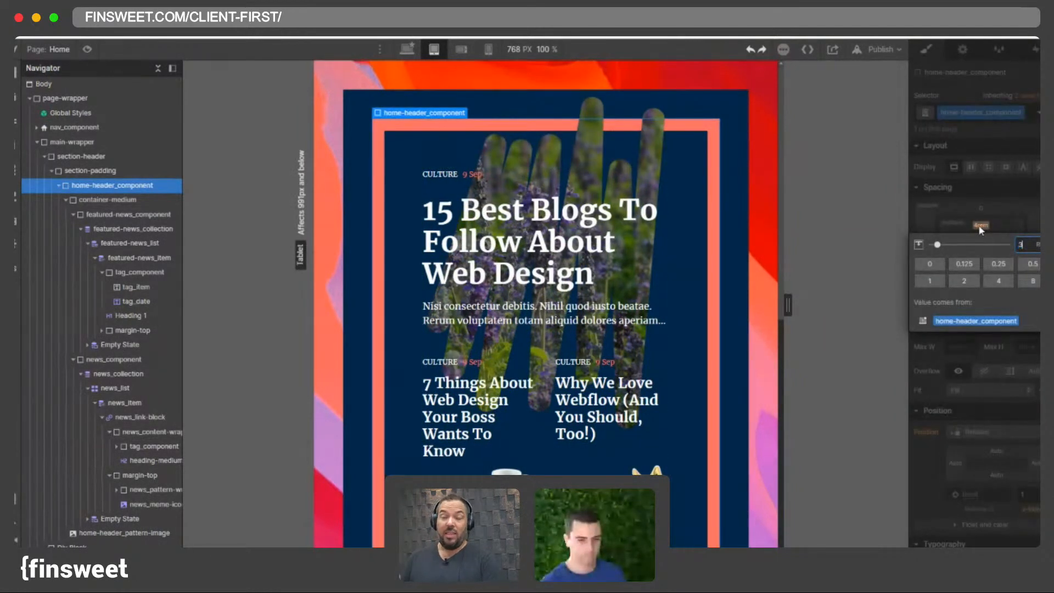
type("3")
key("Return")
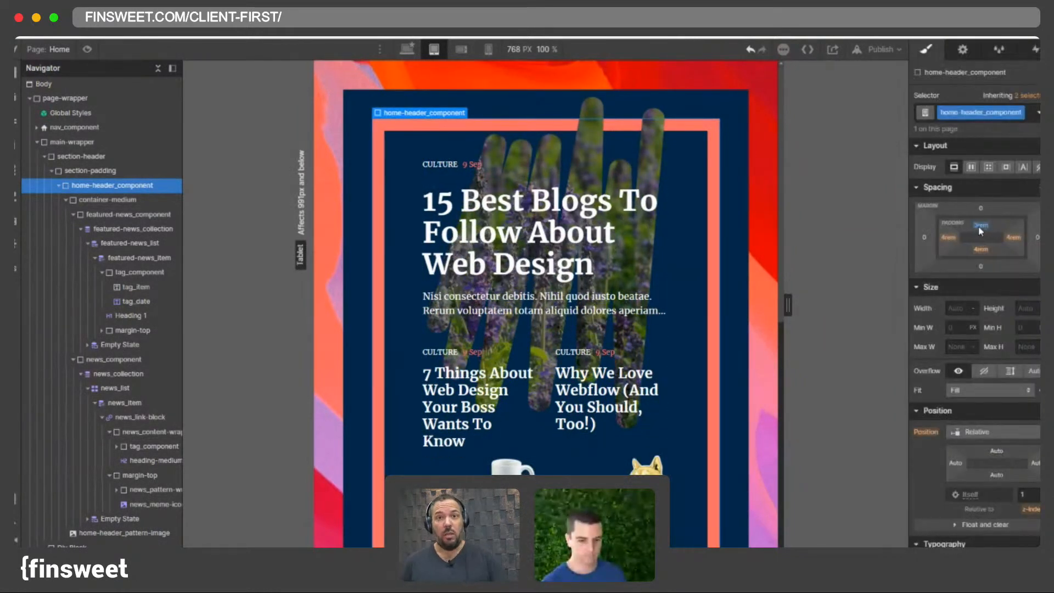
left_click(981, 225, "shift")
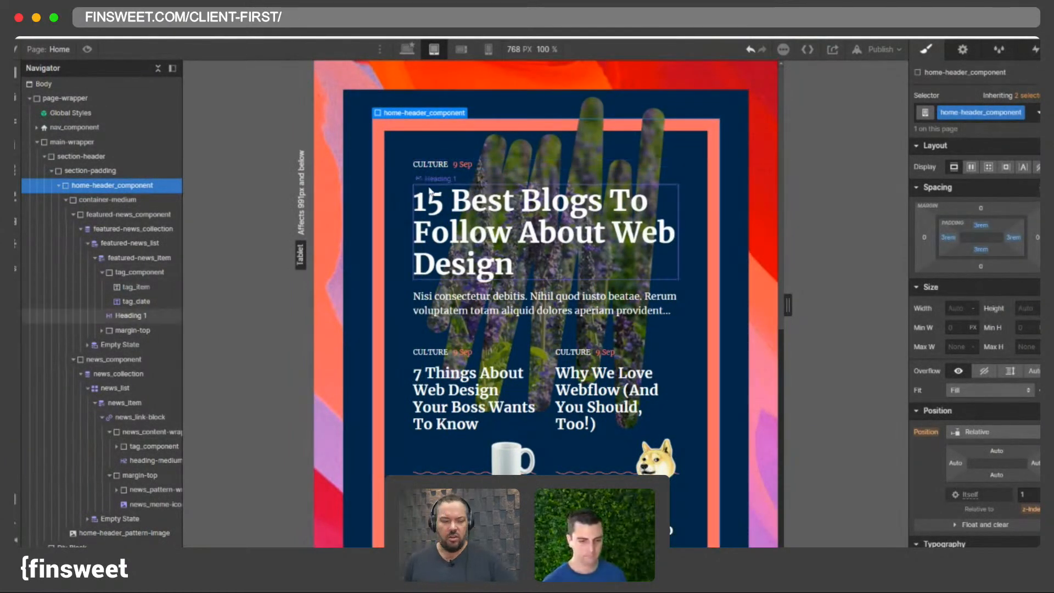
- Widen the tablet canvas to about 834 px to check the header layout
left_click(359, 140)
key("Down")
mouse_move(784, 315)
left_mouse_down()
mouse_move(824, 321)
mouse_move(802, 323)
left_mouse_up()
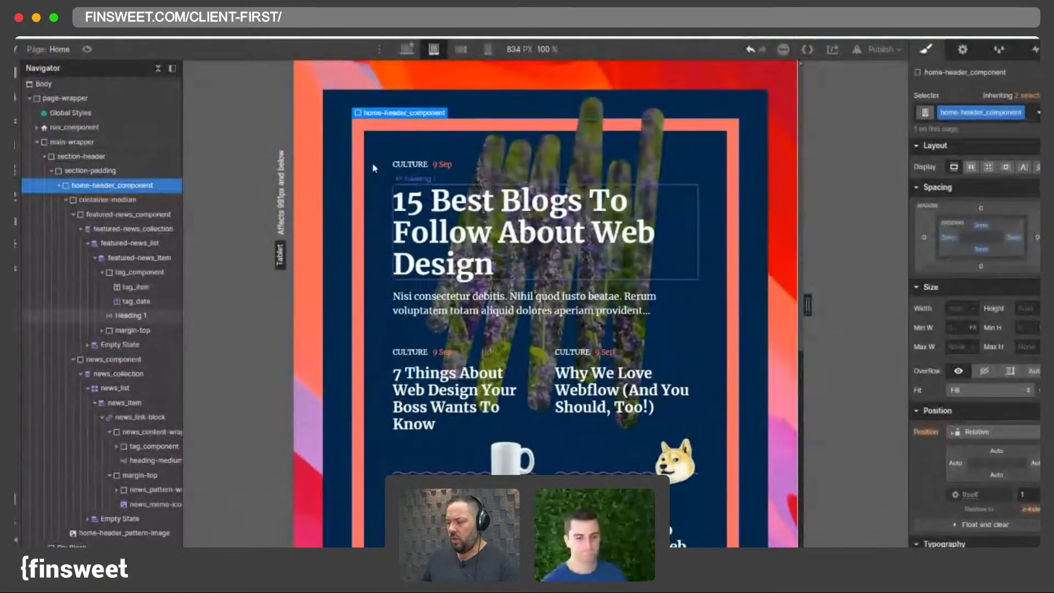
- Set the page-wrapper padding to 2.5 rem on all sides at the tablet breakpoint
left_click(307, 130)
left_click(980, 225)
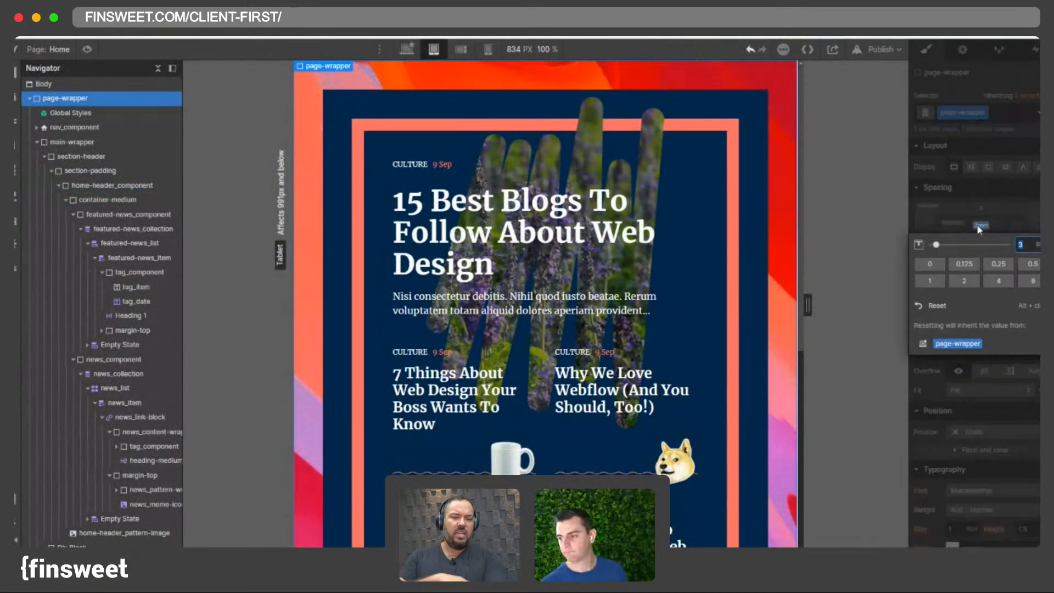
type("2.5")
key("Return")
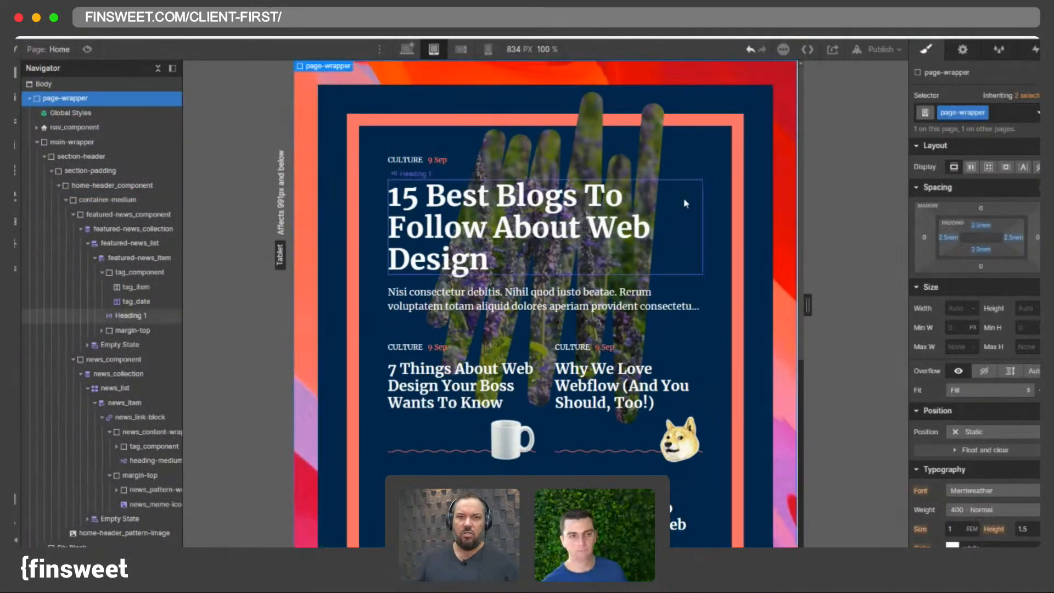
- Set the home-header_pattern-image top margin to -3 rem on the 768 px tablet canvas
left_click_drag(807, 310, 757, 332)
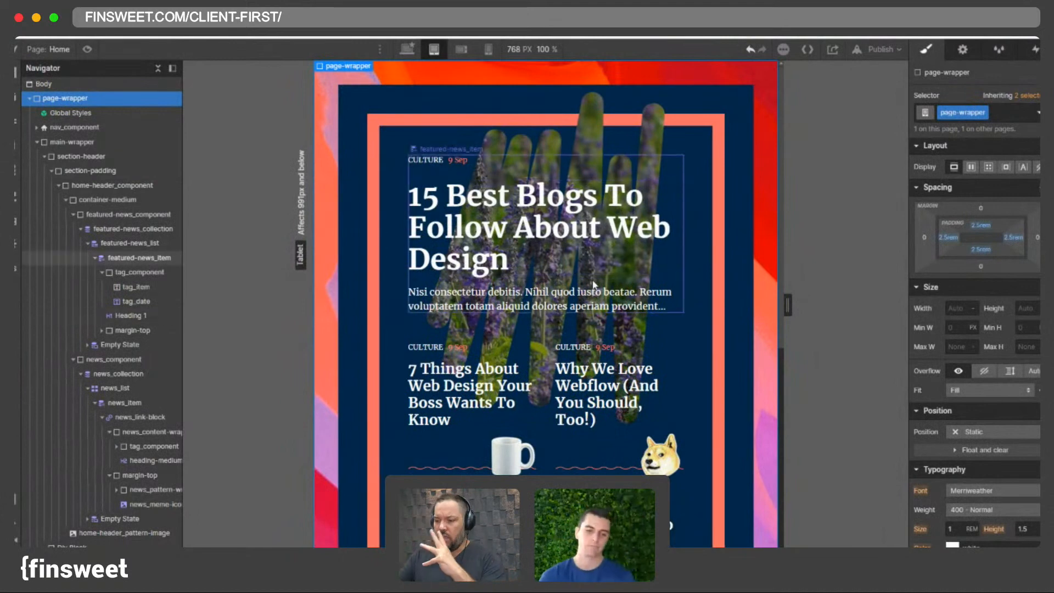
left_click(583, 141)
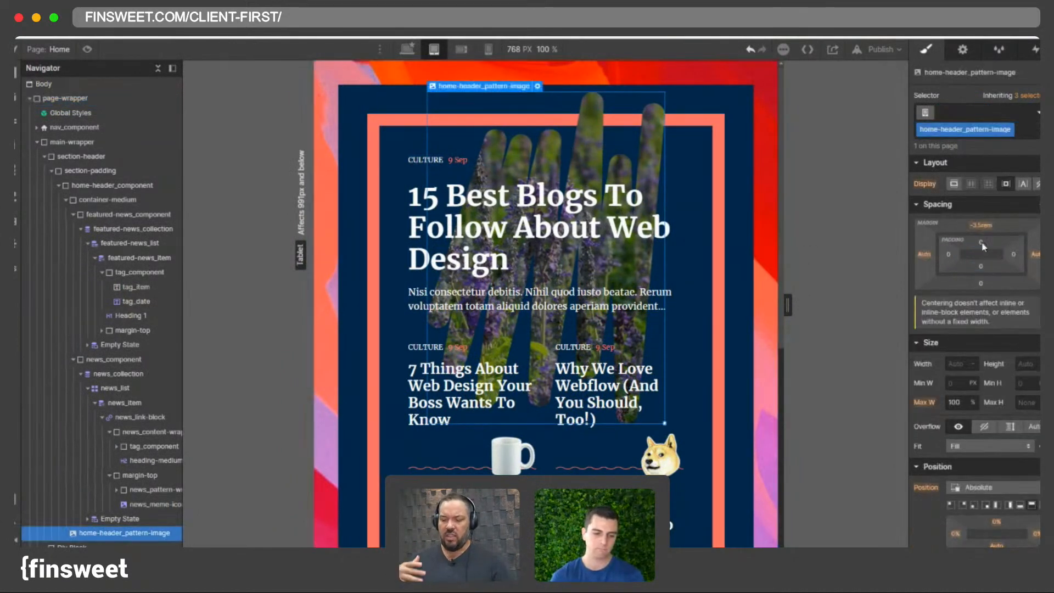
left_click_drag(979, 226, 977, 227)
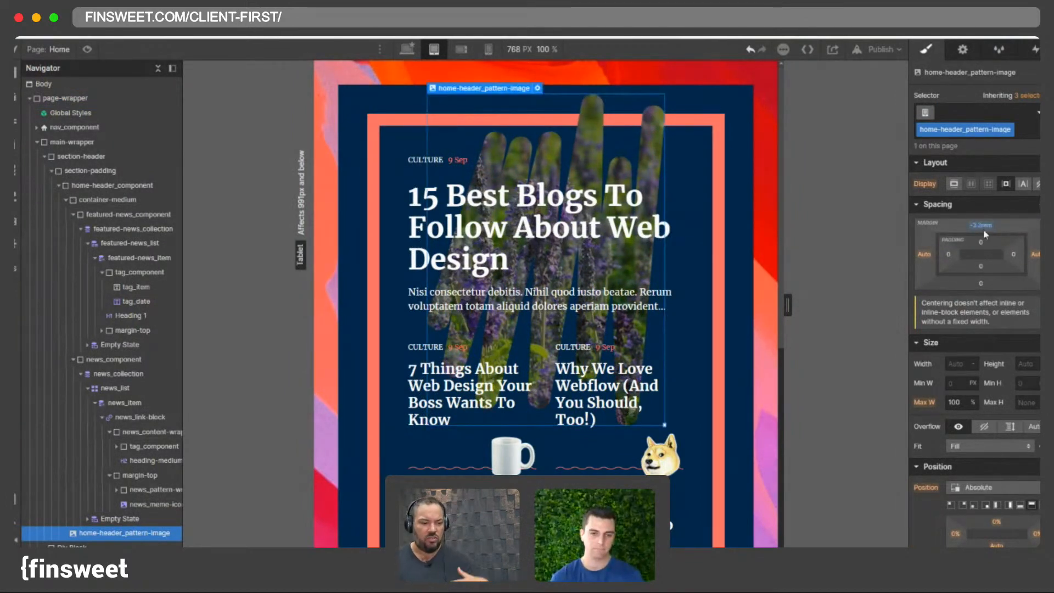
left_click(984, 230)
type("-3")
key("Return")
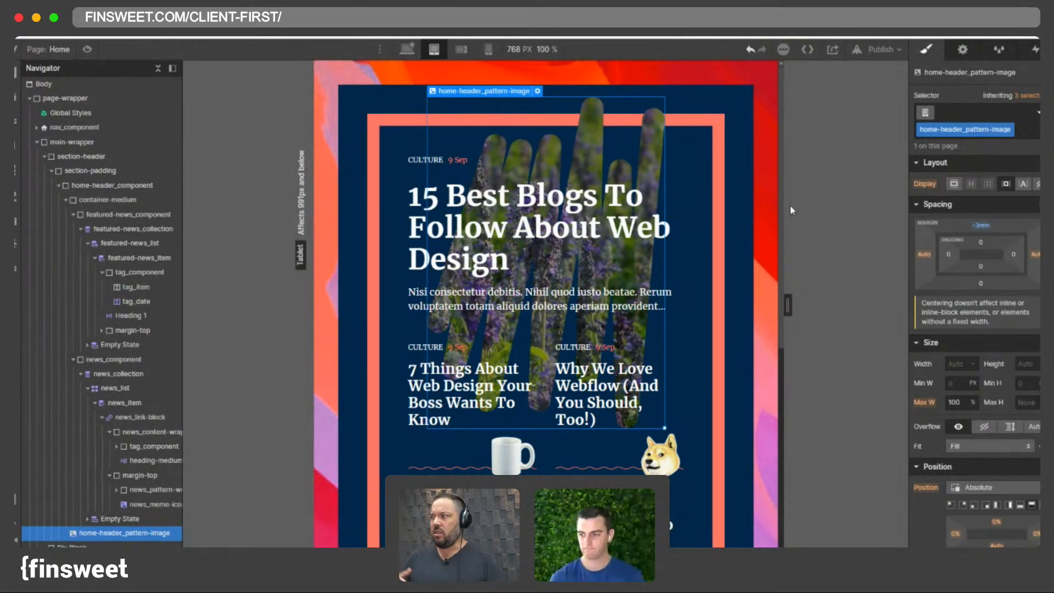
- Compare the header pattern image across desktop and tablet breakpoints, including a 1440 px desktop canvas width
left_click(406, 49)
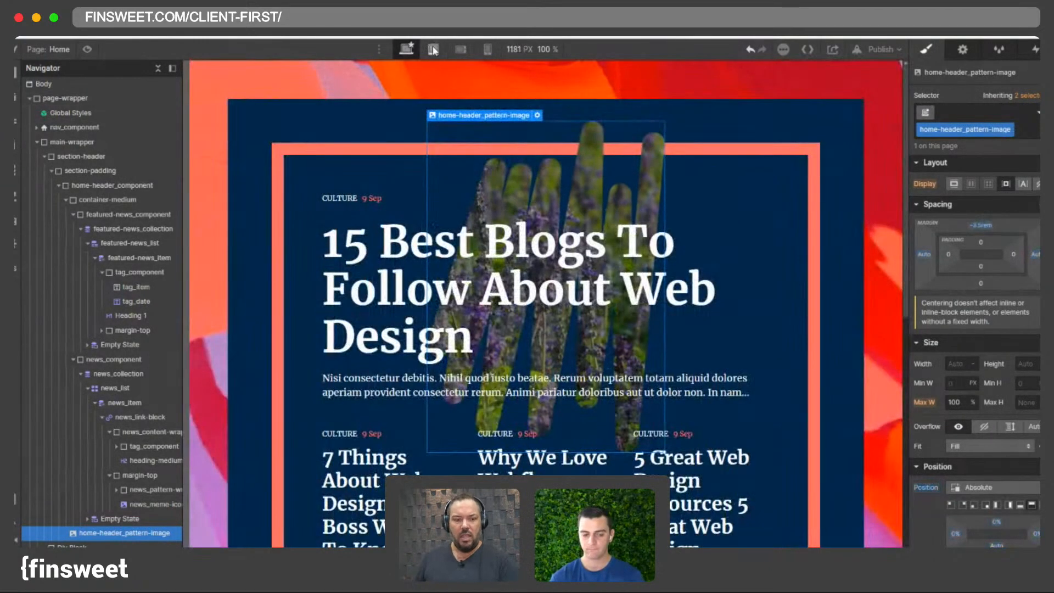
left_click(433, 49)
scroll(572, 212, "down", 3)
scroll(572, 213, "up", 3)
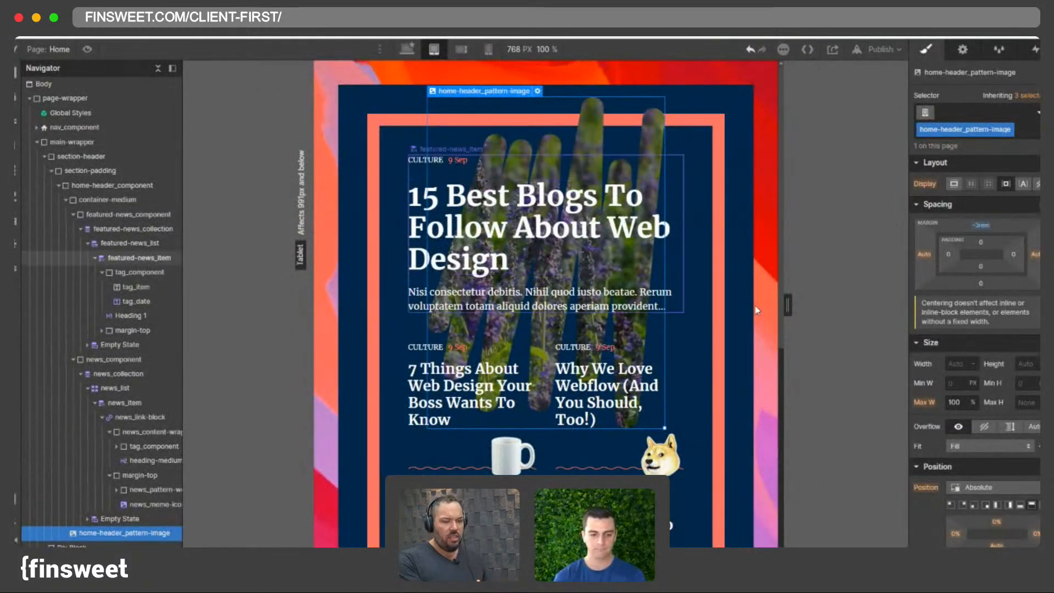
left_click_drag(787, 304, 909, 363)
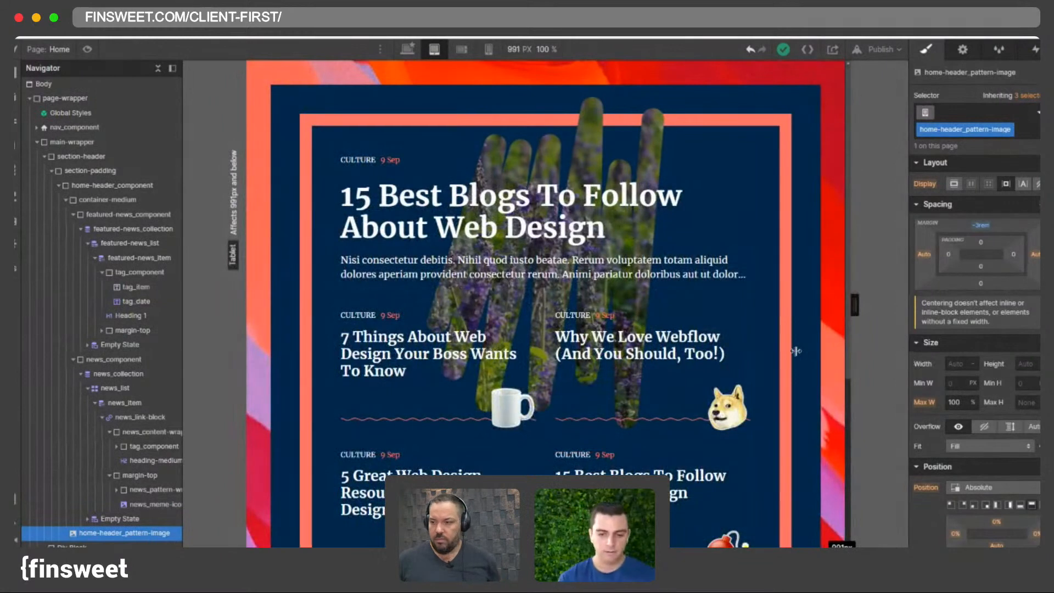
left_click_drag(800, 351, 738, 355)
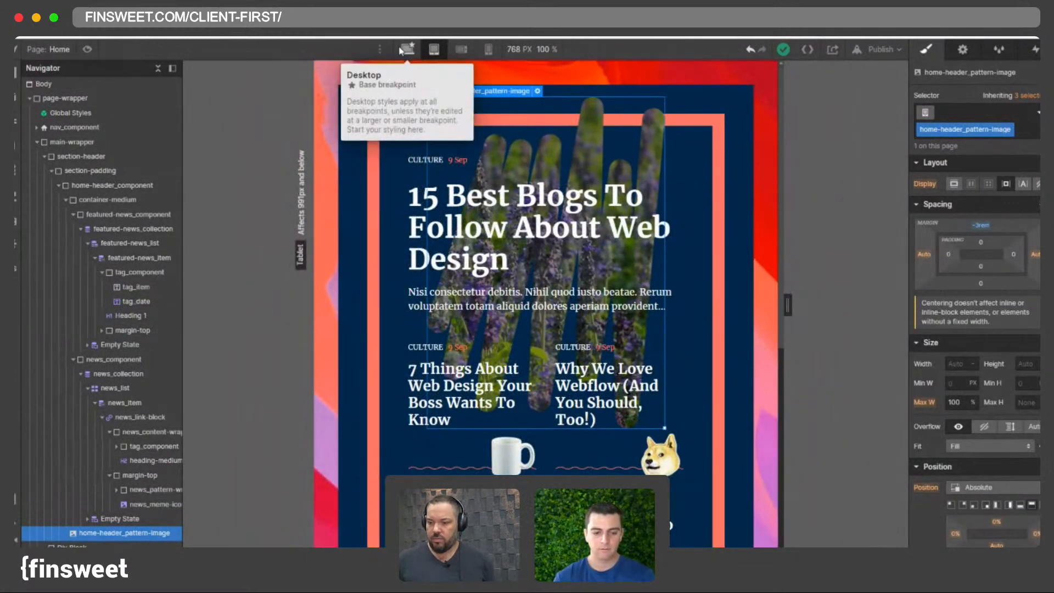
left_click(405, 49)
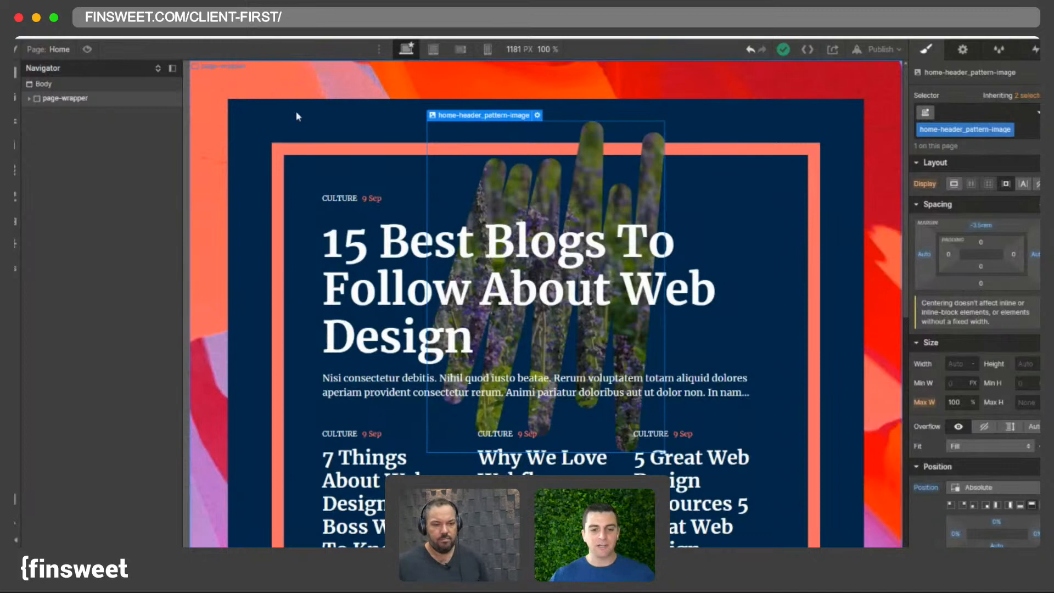
scroll(412, 272, "down", 5)
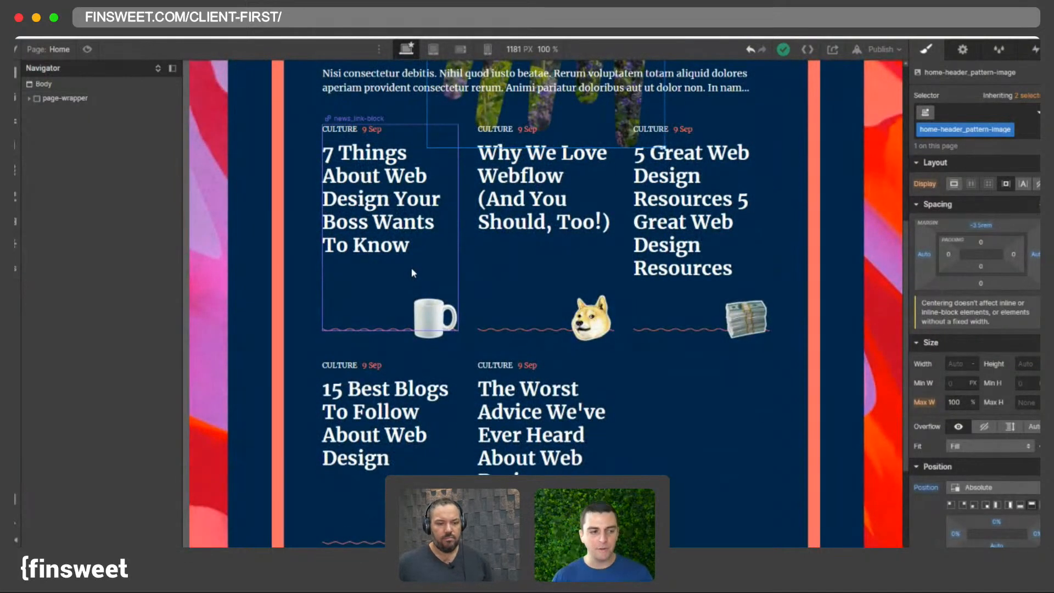
scroll(480, 248, "down", 2)
scroll(479, 248, "up", 5)
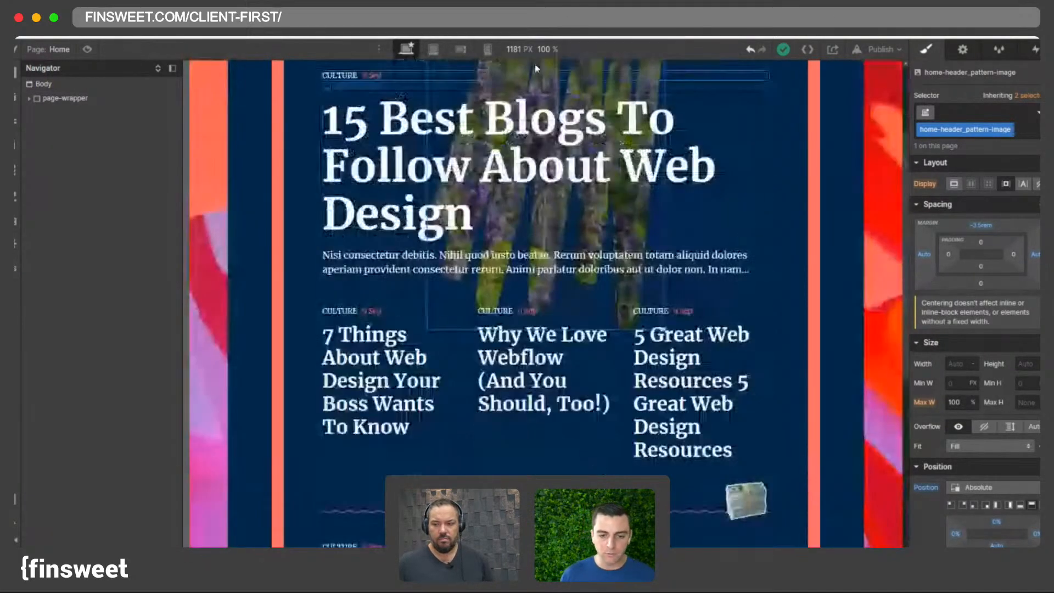
left_click(531, 58)
type("1440")
key("Return")
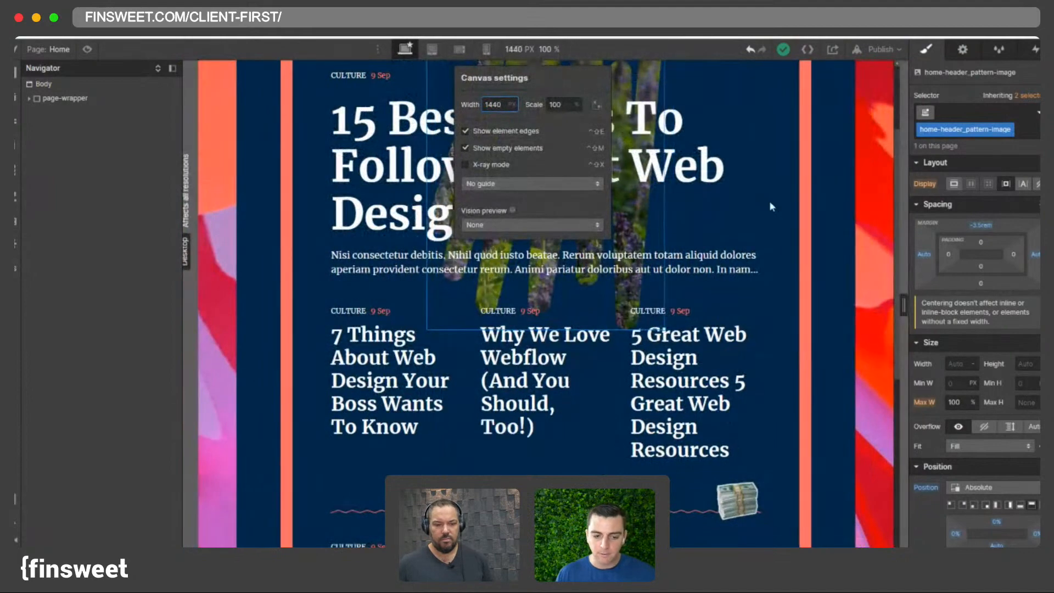
left_click(419, 54)
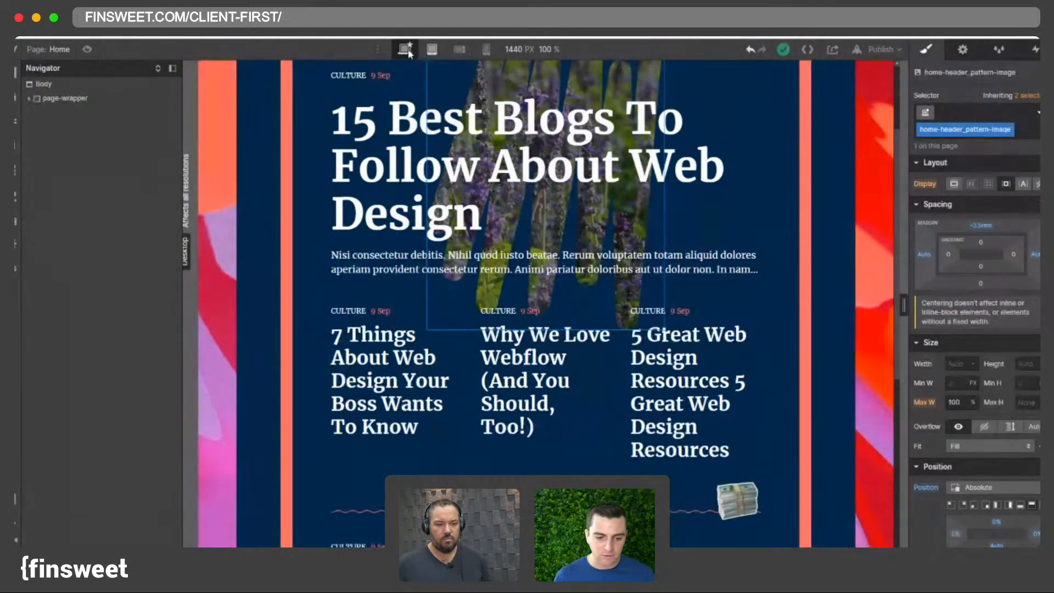
- Review the news cards and meme icons at different tablet widths and on desktop
left_click(432, 49)
left_click_drag(787, 305, 1024, 339)
left_click_drag(842, 329, 1030, 357)
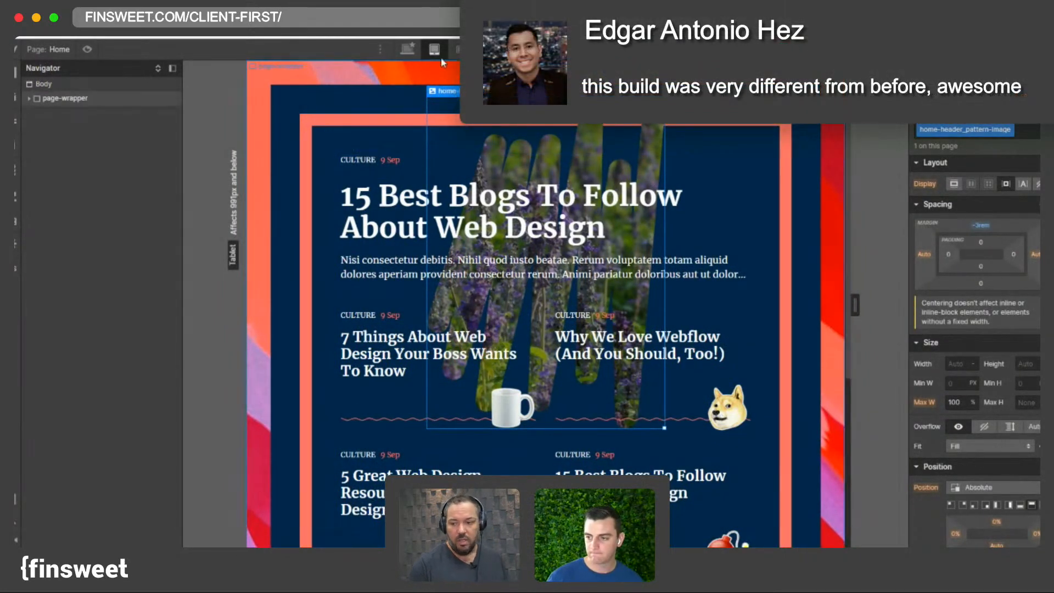
left_click(406, 49)
left_click(434, 49)
scroll(521, 264, "down", 3)
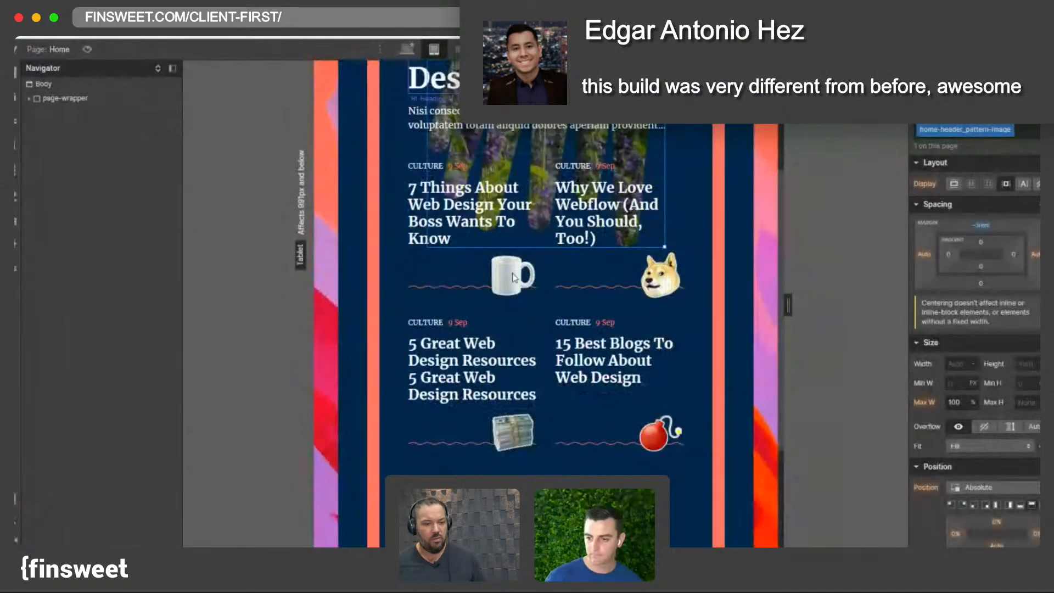
left_click(472, 365)
left_click(513, 432)
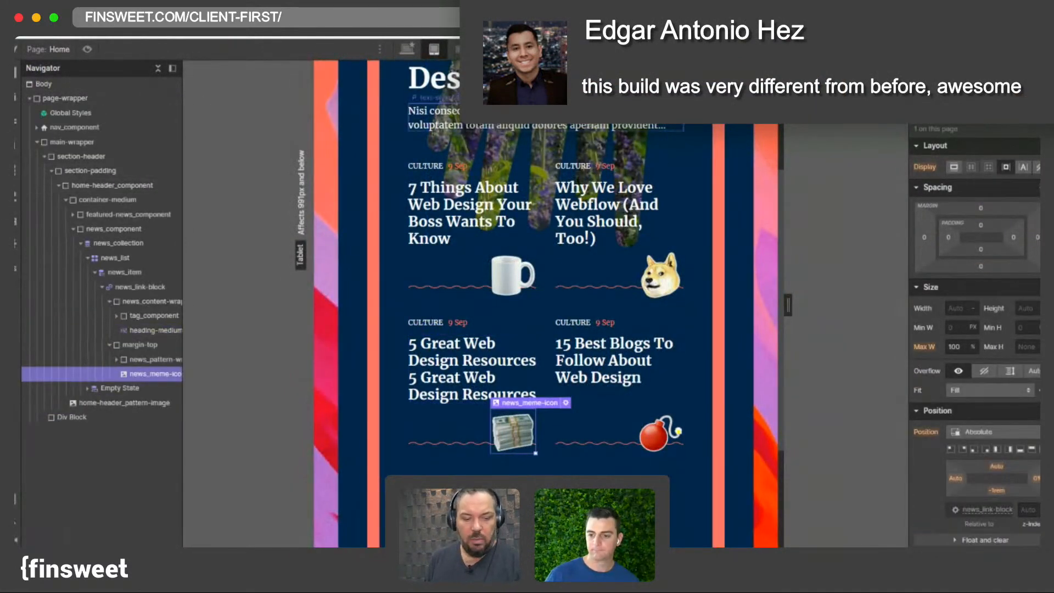
left_click(406, 49)
scroll(441, 70, "down", 4)
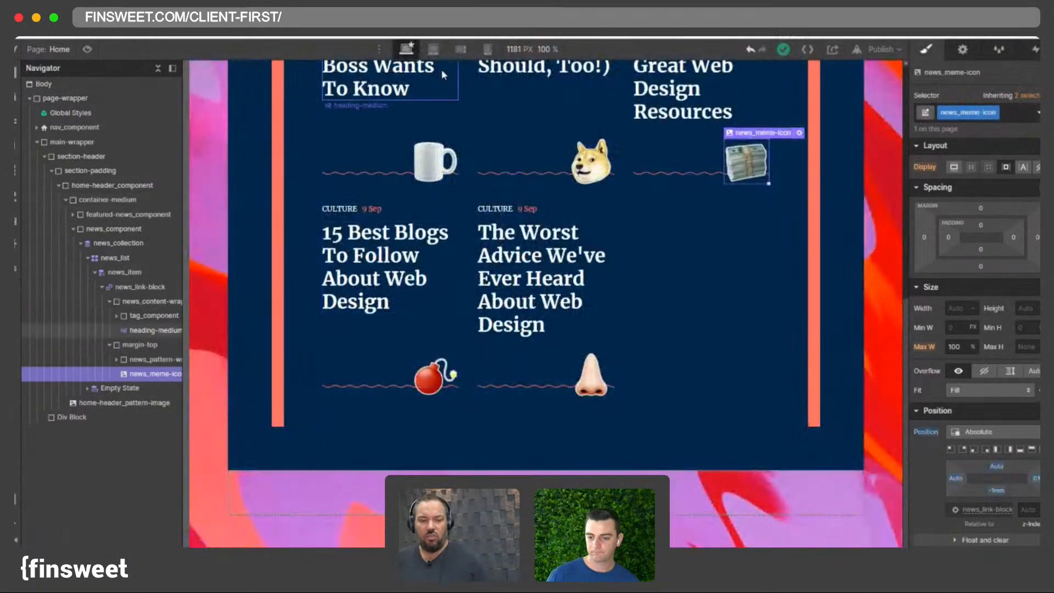
left_click(434, 49)
scroll(376, 204, "up", 3)
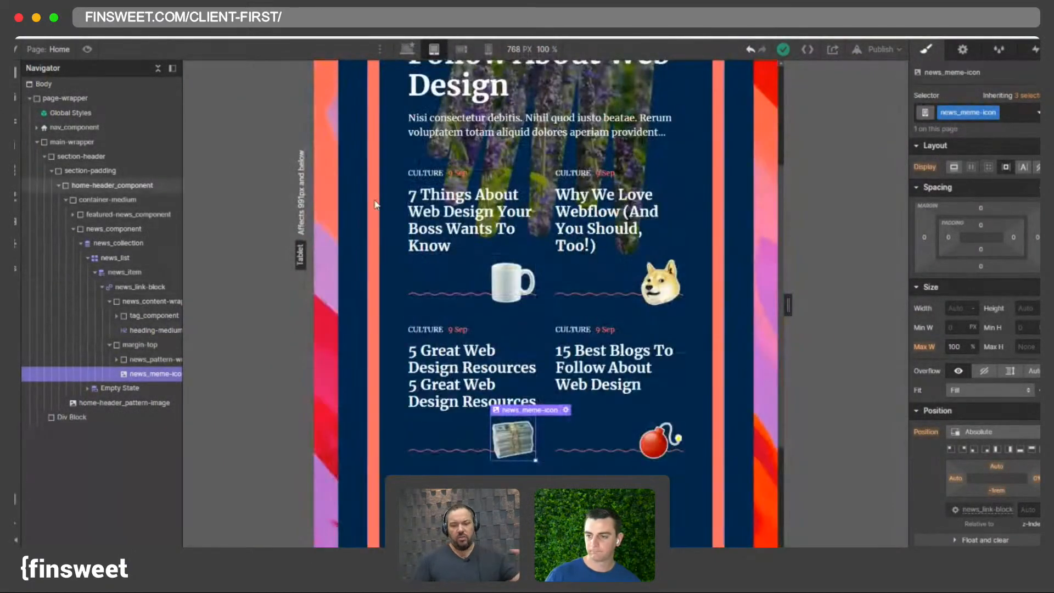
- Set the home-header_component border width to 1 on its sides at the tablet breakpoint
left_click(375, 205)
scroll(995, 442, "down", 8)
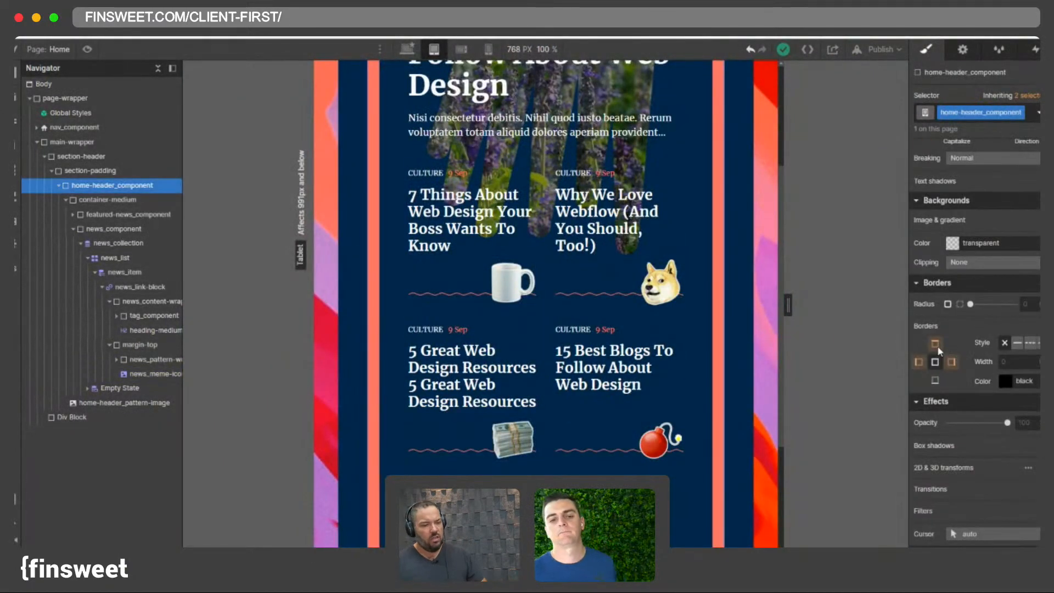
left_click(934, 344)
left_click(1011, 362)
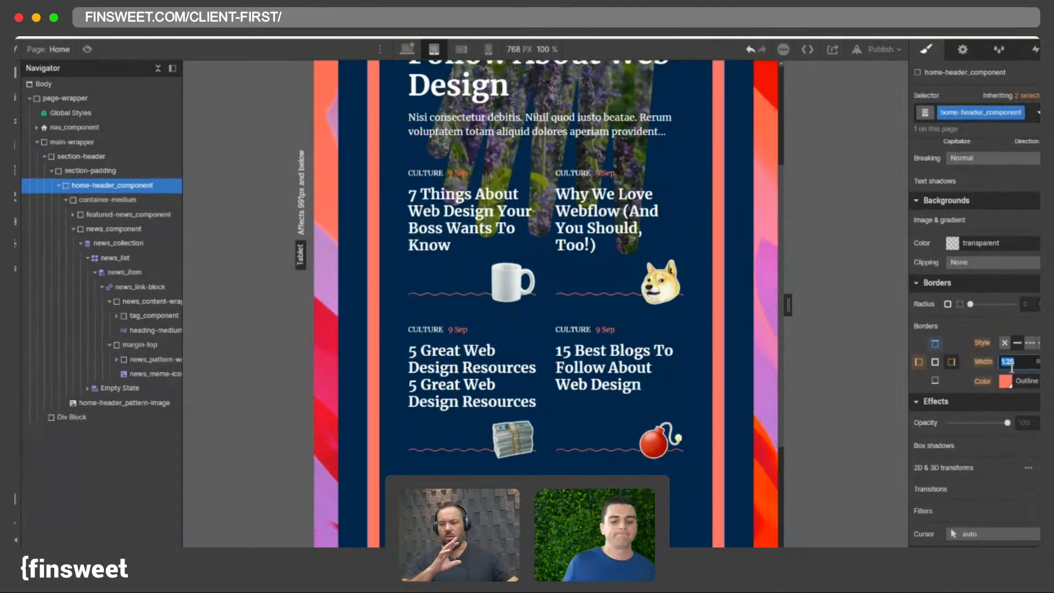
type("1")
left_click(918, 362)
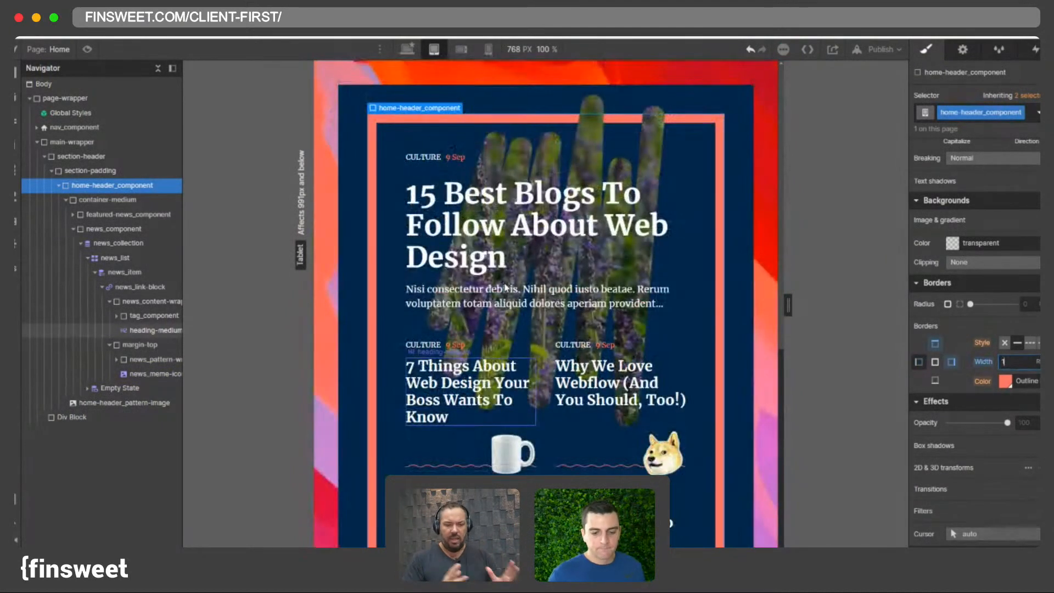
- Set the page-wrapper padding to 2 rem on all sides at the mobile landscape breakpoint
left_click(450, 48)
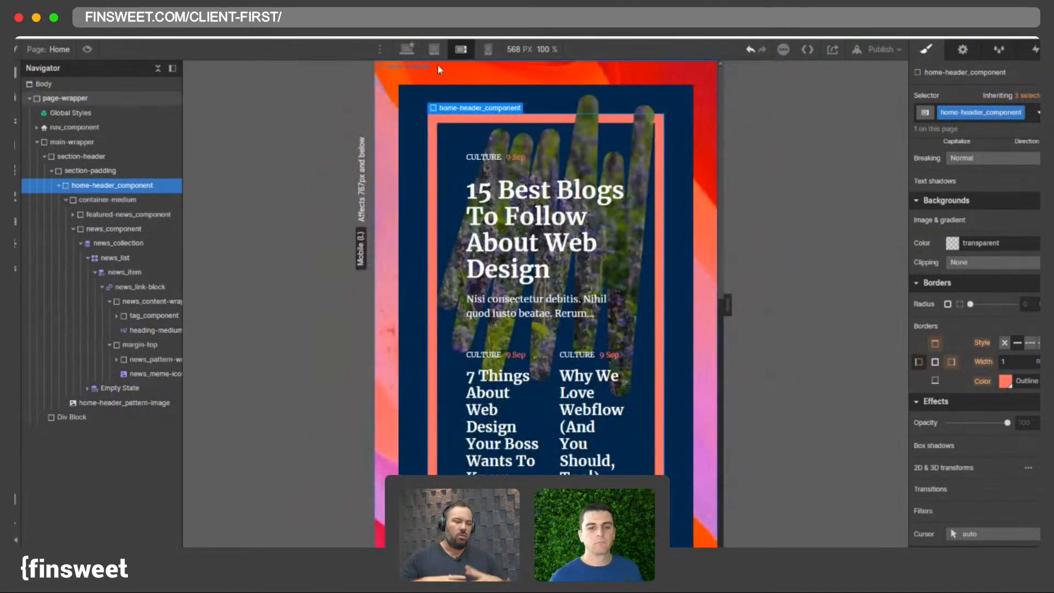
left_click(433, 74)
scroll(974, 329, "up", 10)
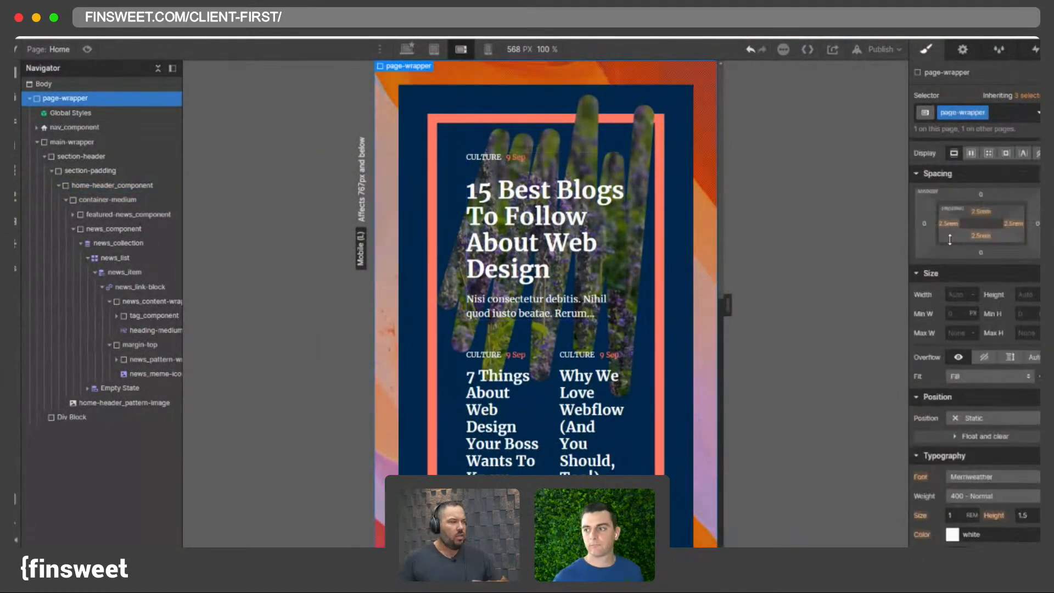
left_click(945, 225)
type("2")
key("Return")
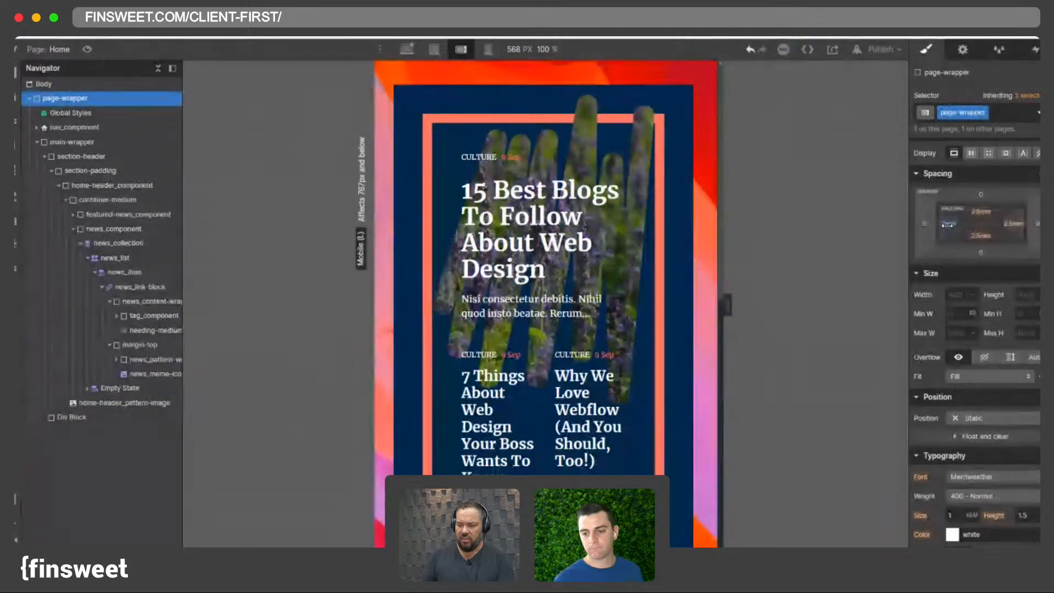
left_click(949, 229, "shift")
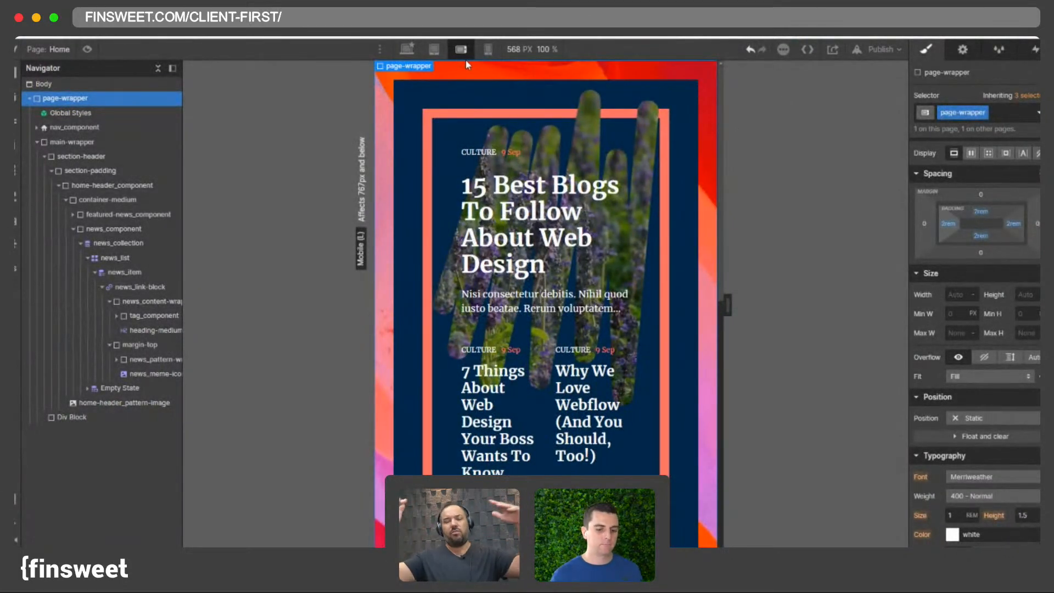
- Set the section-padding padding to 2 rem on all sides at the mobile landscape breakpoint
left_click(413, 108)
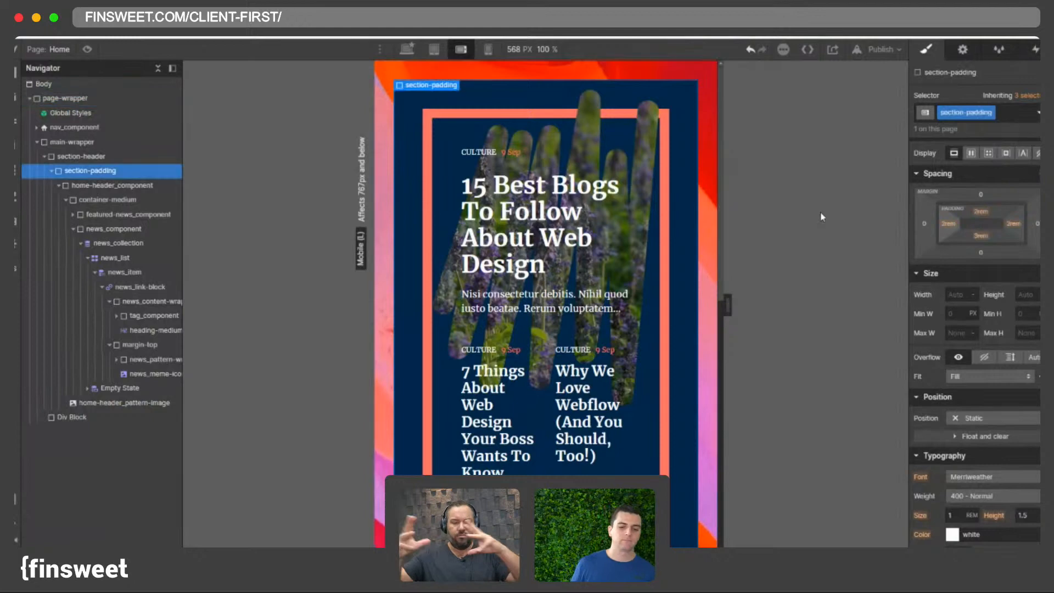
left_click(951, 225)
left_click(979, 213)
left_click(980, 213)
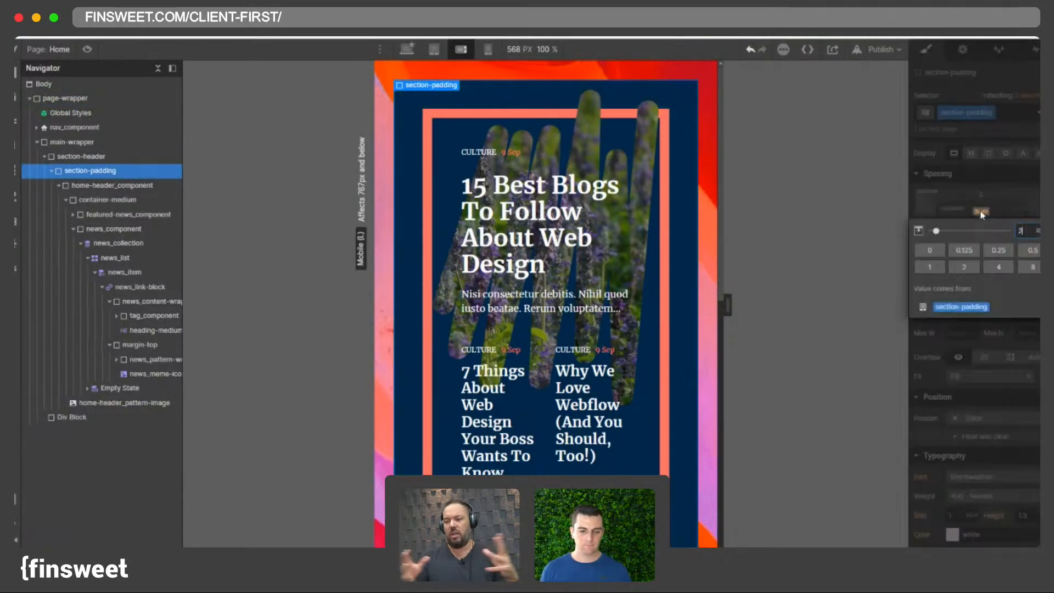
type("2")
key("Return")
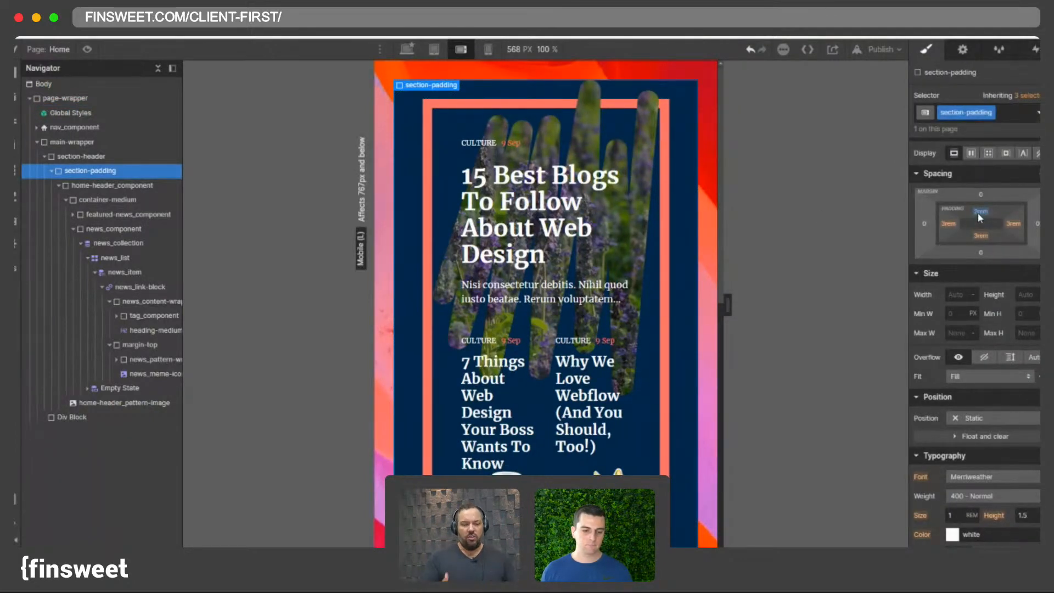
left_click(977, 213, "shift")
- Set the page-wrapper top padding to 3 rem at the mobile landscape breakpoint
left_click(486, 49)
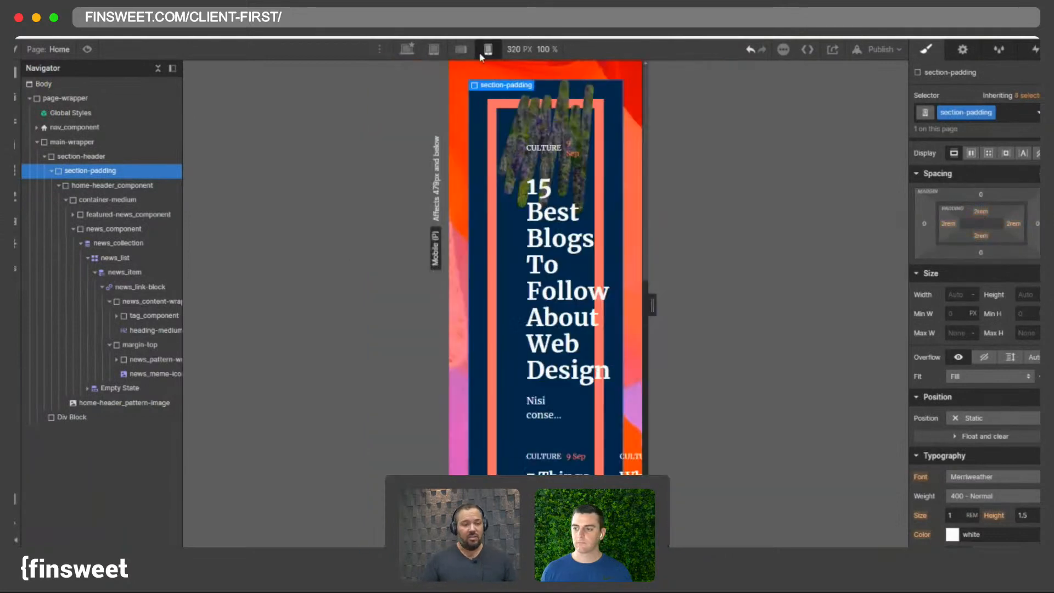
left_click(461, 50)
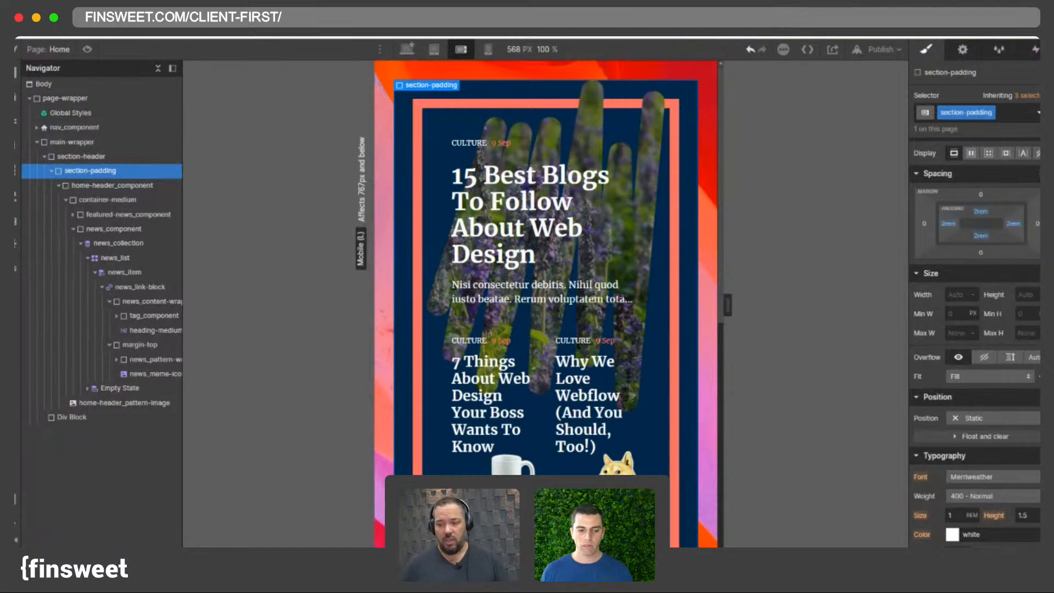
left_click(389, 109)
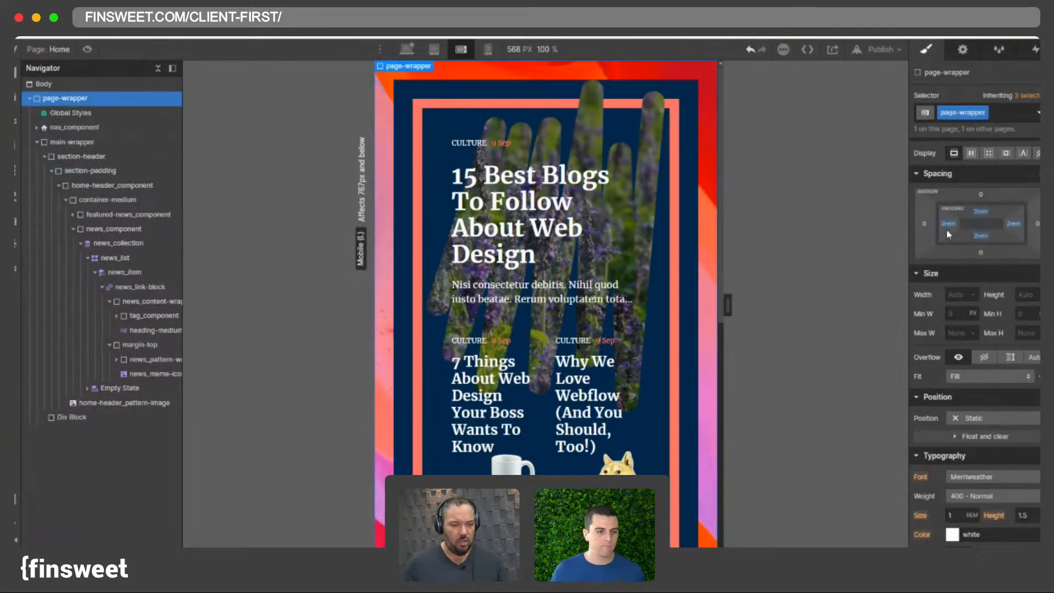
left_click_drag(848, 242, 982, 216)
left_click(982, 214)
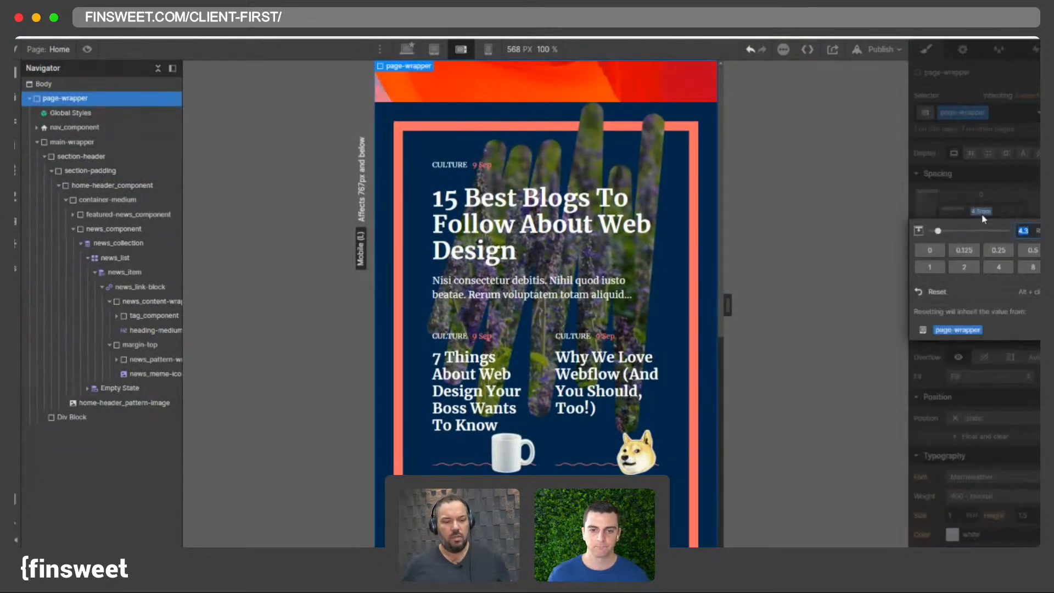
type("3")
key("Return")
- Set the page-wrapper's left padding to 0 at the mobile landscape breakpoint
left_click_drag(960, 220, 950, 223)
left_click(949, 223)
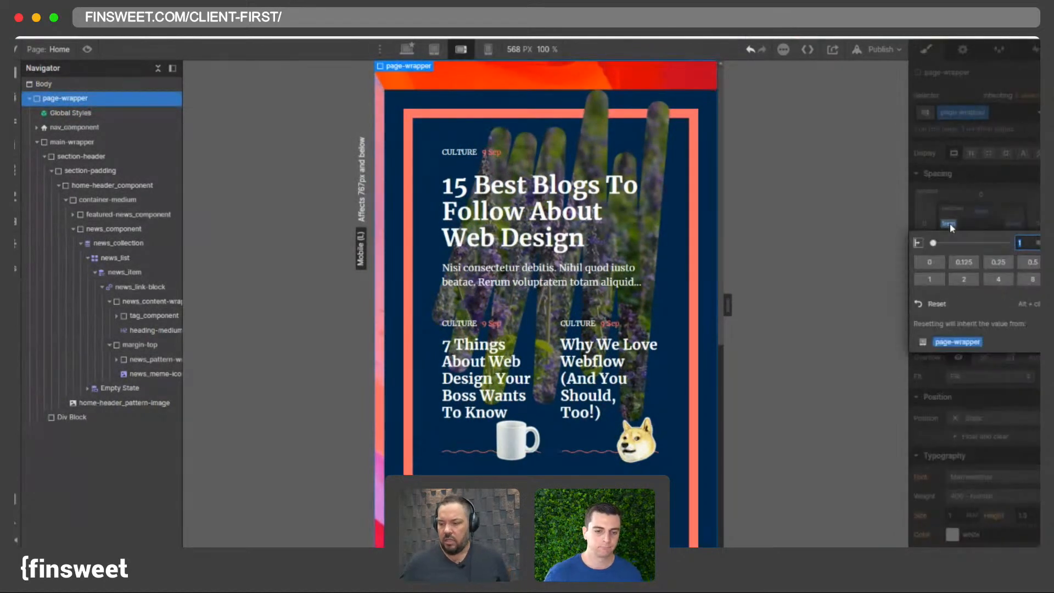
type("0.25")
key("Return")
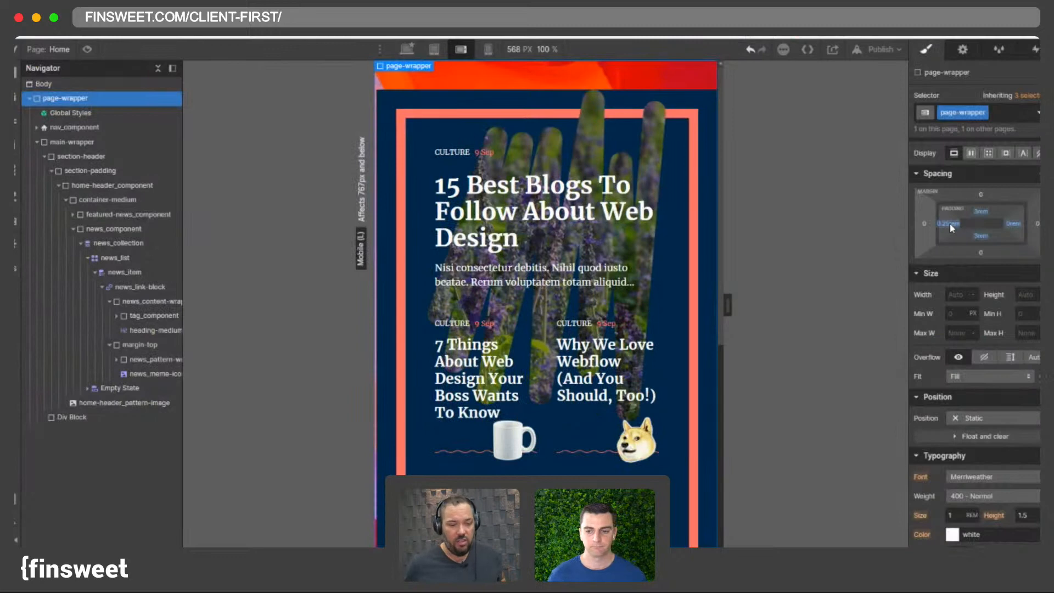
left_click(950, 224, "alt")
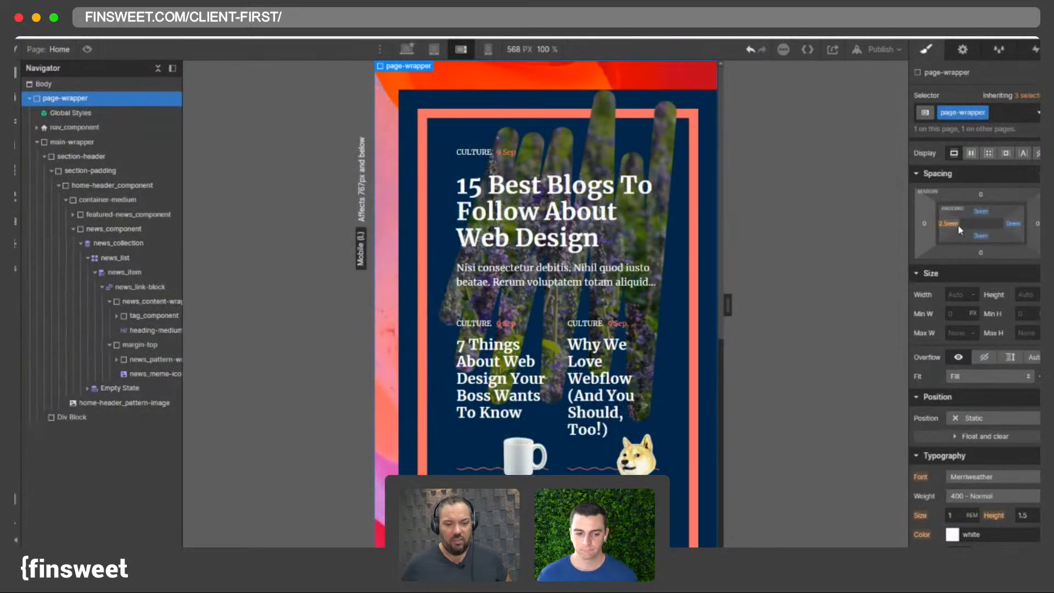
left_click(949, 224)
type("0")
key("Return")
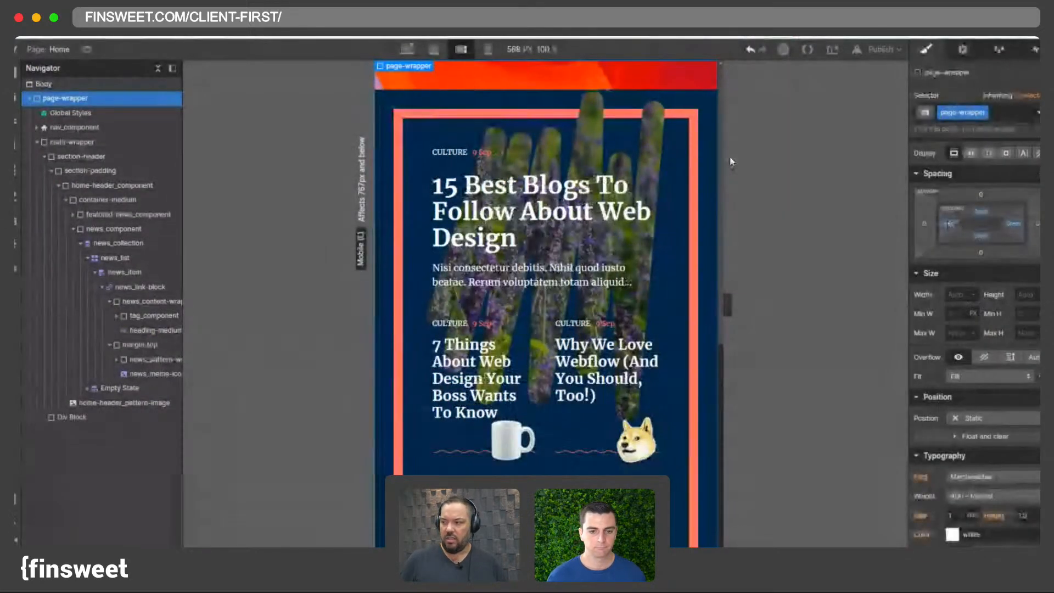
- Set the home-header_component's left and right border widths to 0 at the mobile landscape breakpoint
left_click(487, 49)
left_click(461, 49)
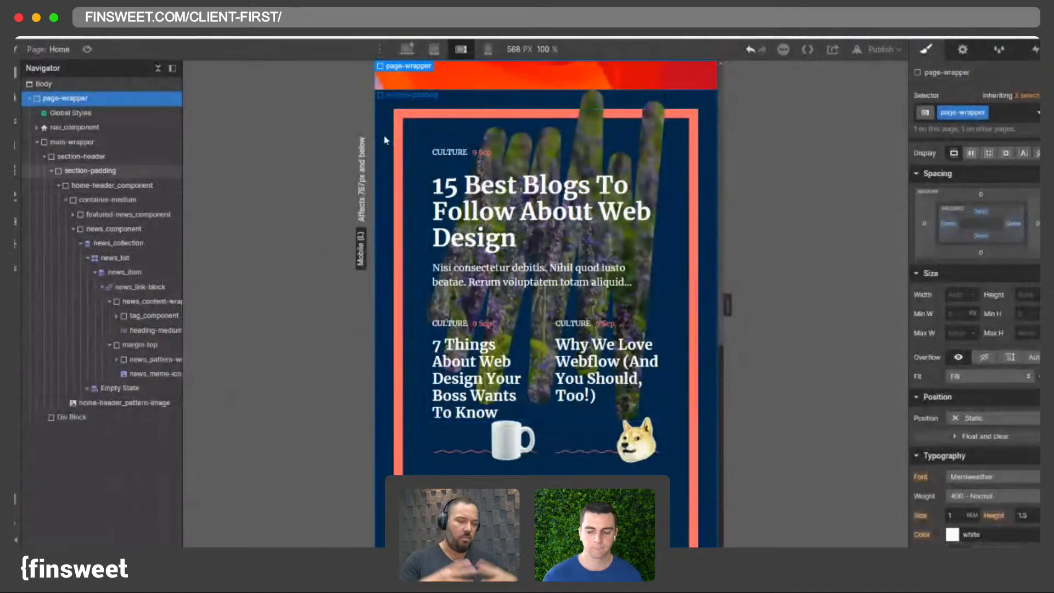
left_click(87, 170)
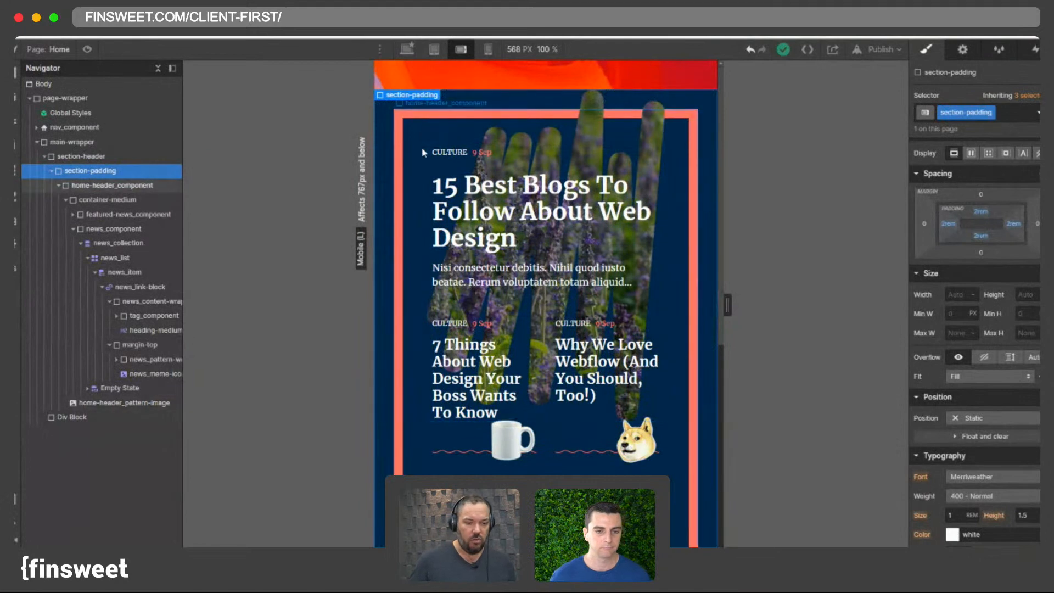
left_click(482, 96)
left_click_drag(850, 222, 533, 212)
scroll(983, 341, "down", 10)
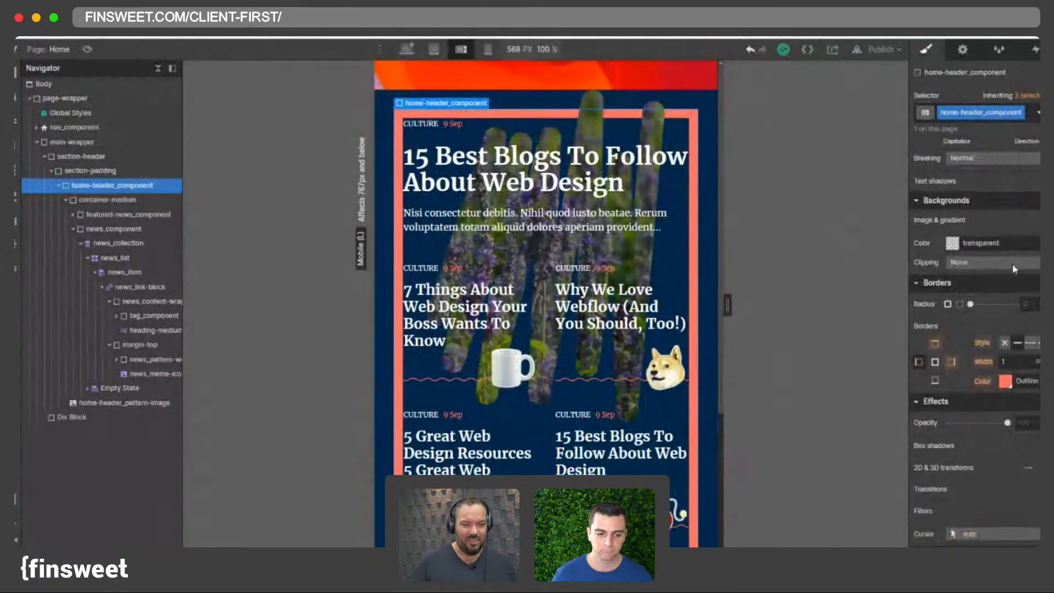
left_click(952, 362)
left_click(1015, 363)
type("0")
left_click(920, 361)
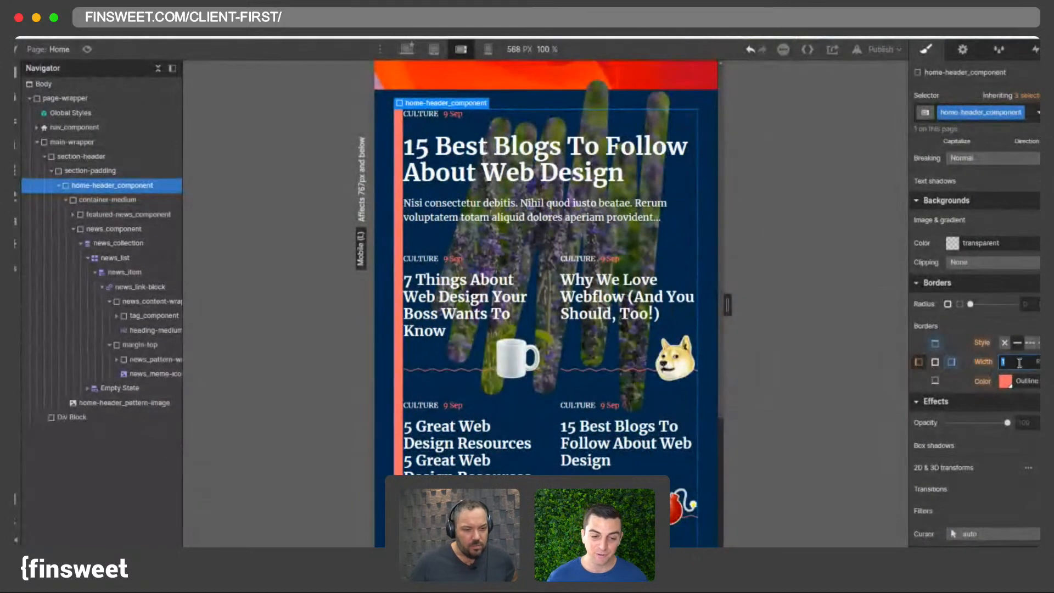
left_click(1019, 363)
type("0")
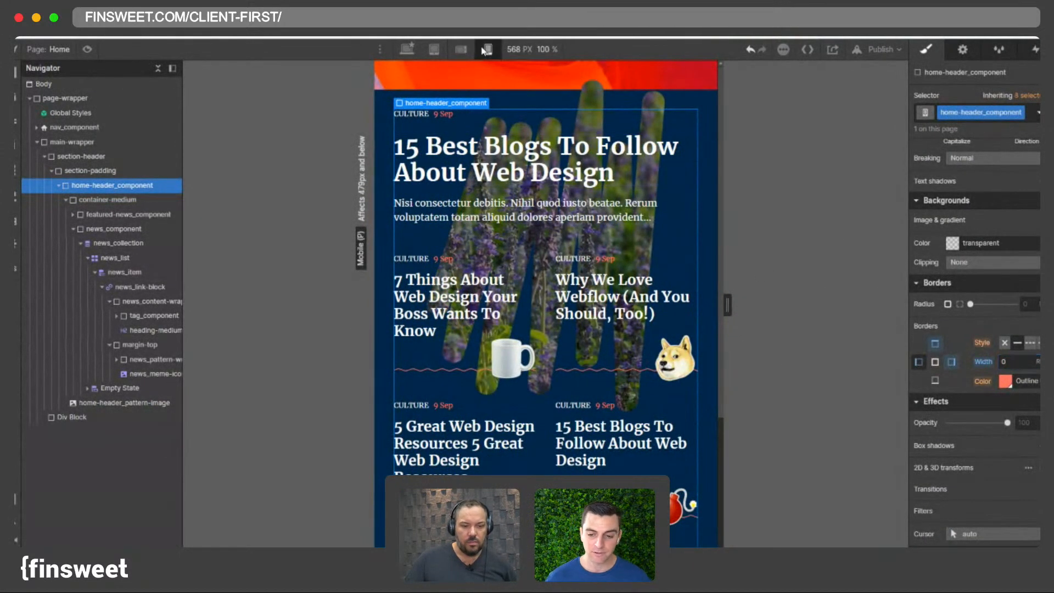
- Inspect the news_list grid columns at the mobile portrait and mobile landscape breakpoints
left_click(488, 49)
left_click(547, 366)
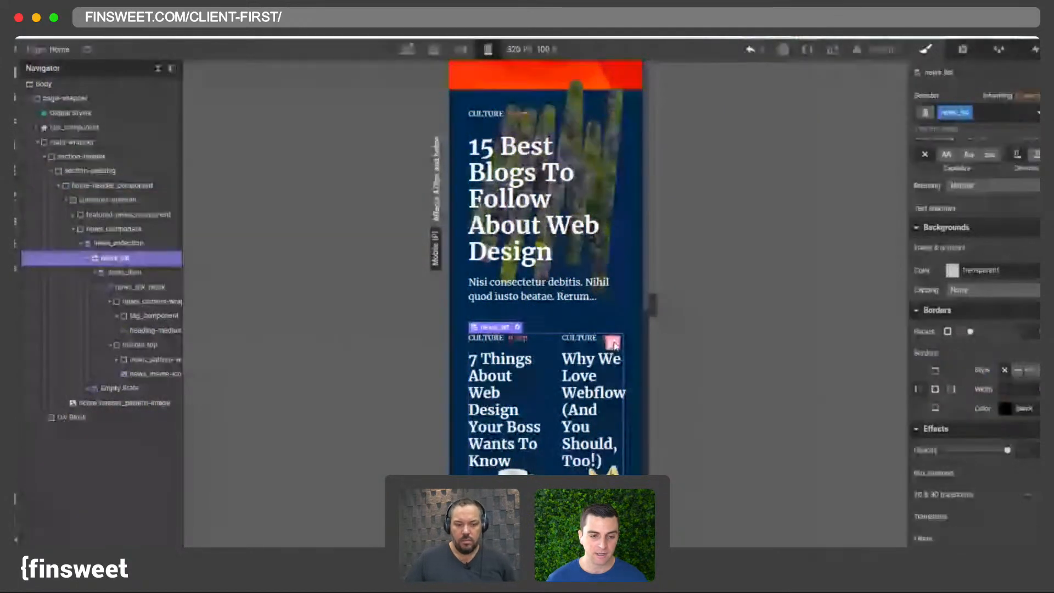
left_click(615, 343)
left_click(1040, 296)
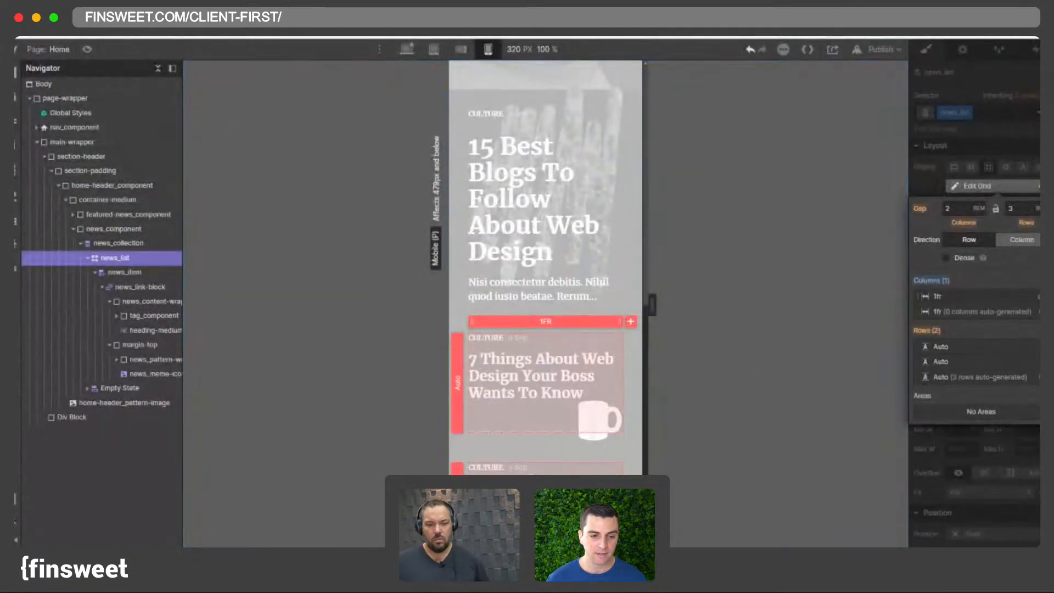
left_click(466, 49)
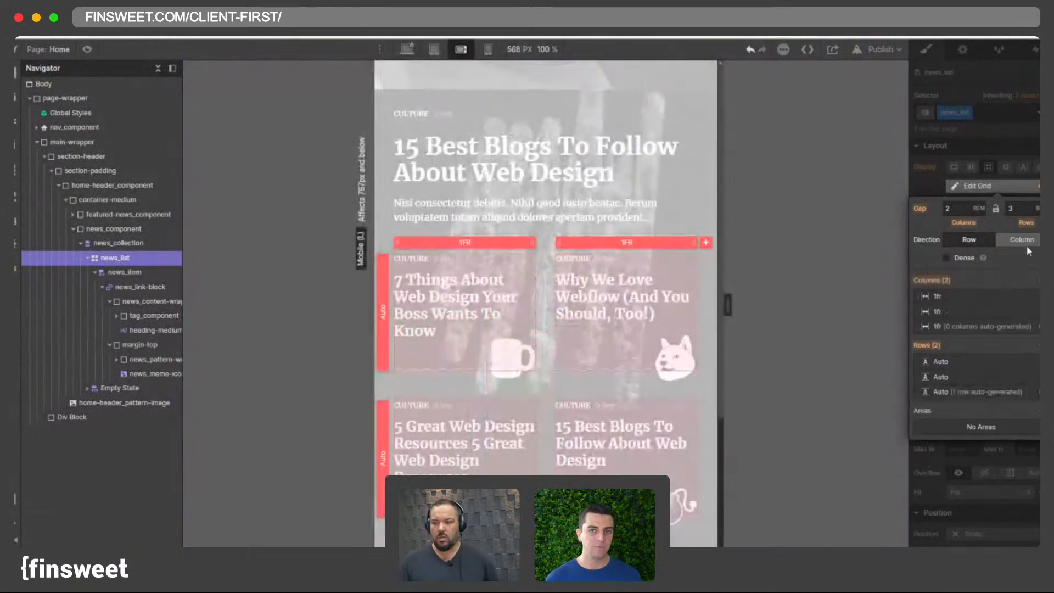
left_click(488, 50)
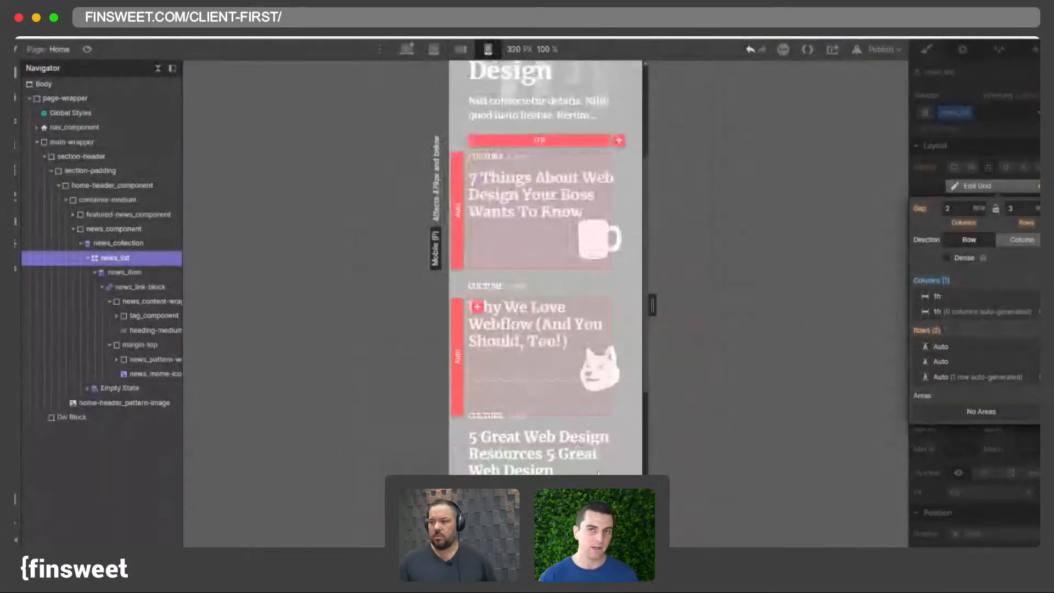
key("Escape")
scroll(610, 352, "up", 2)
scroll(610, 353, "down", 7)
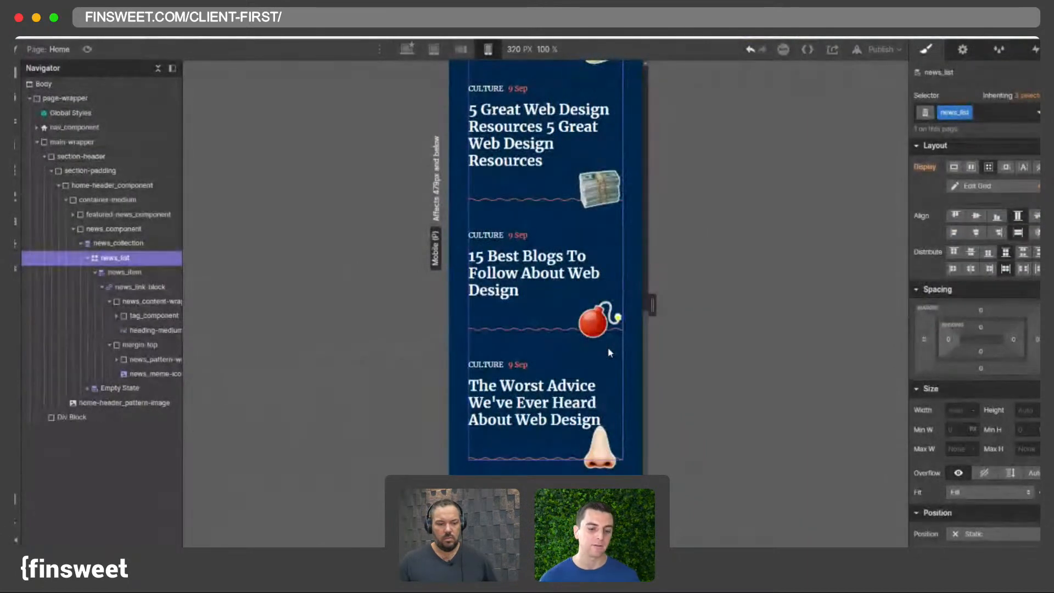
scroll(605, 352, "up", 5)
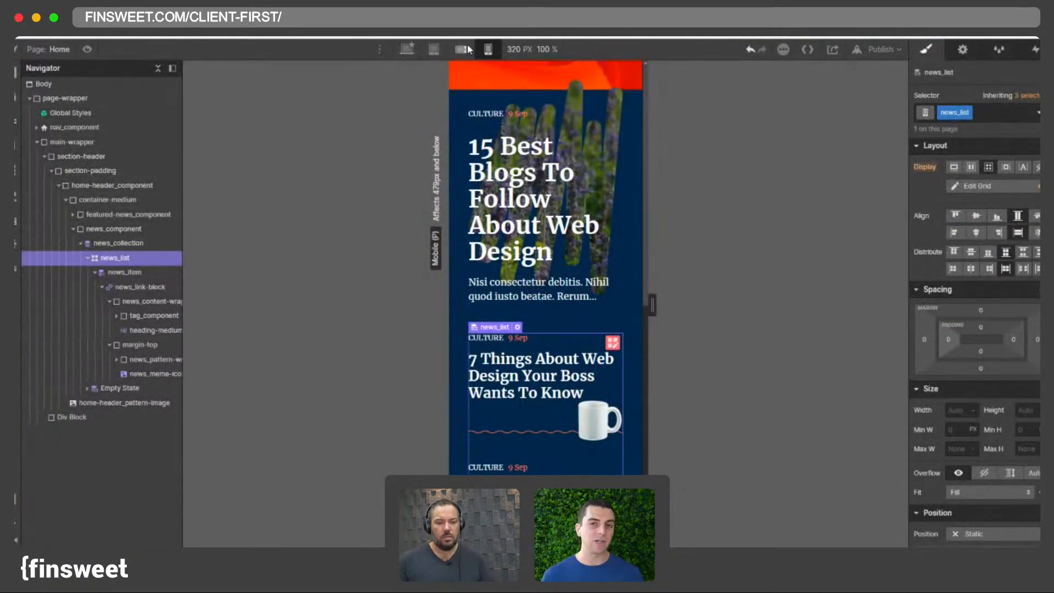
- Preview the news list layout at the tablet, mobile landscape and mobile portrait breakpoints
left_click(433, 49)
left_click(434, 48)
scroll(474, 146, "down", 5)
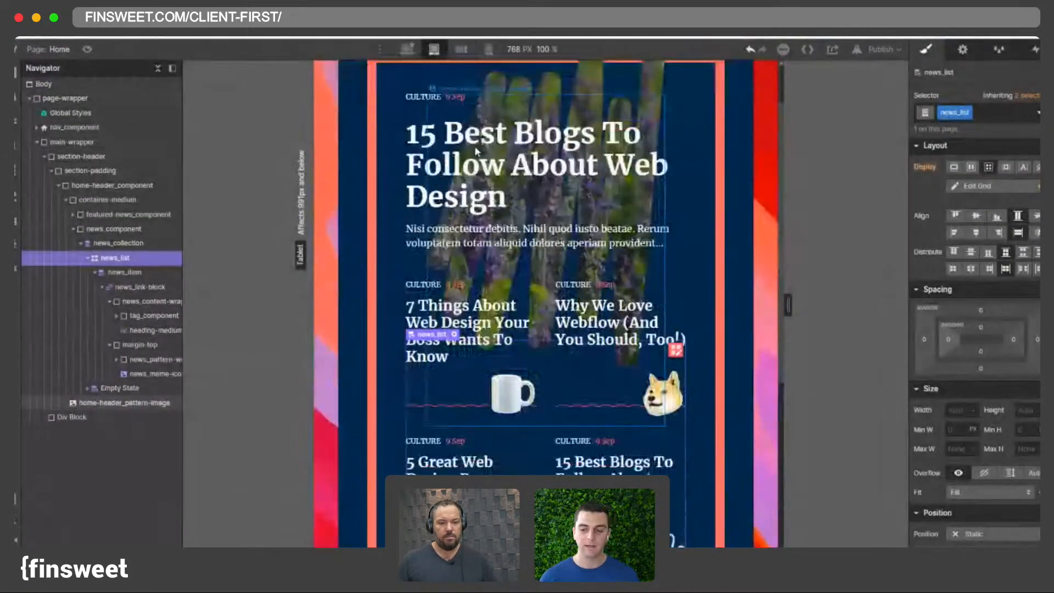
scroll(474, 146, "up", 5)
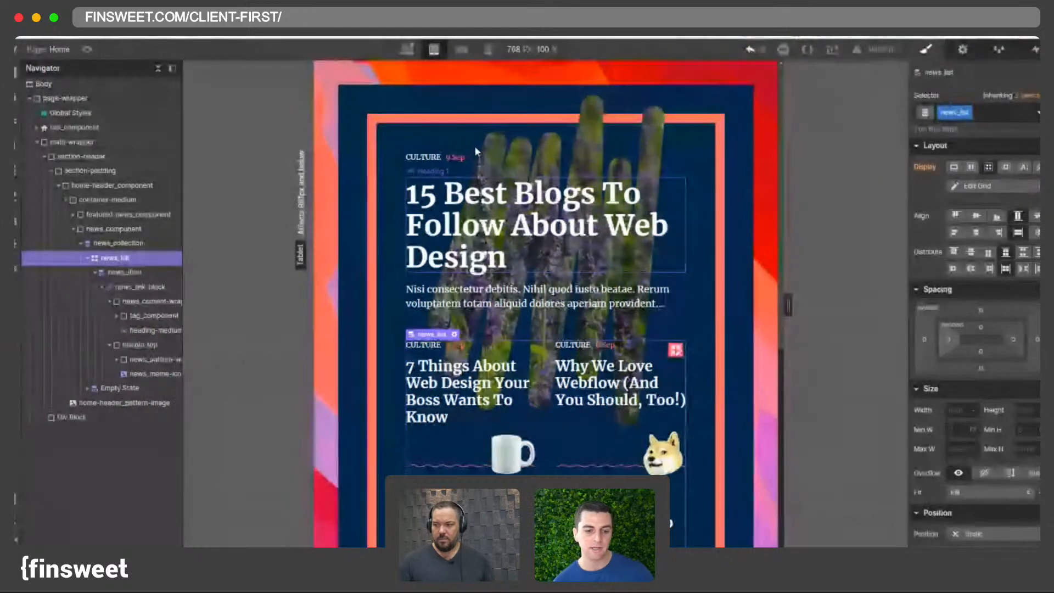
left_click(466, 50)
left_click(484, 50)
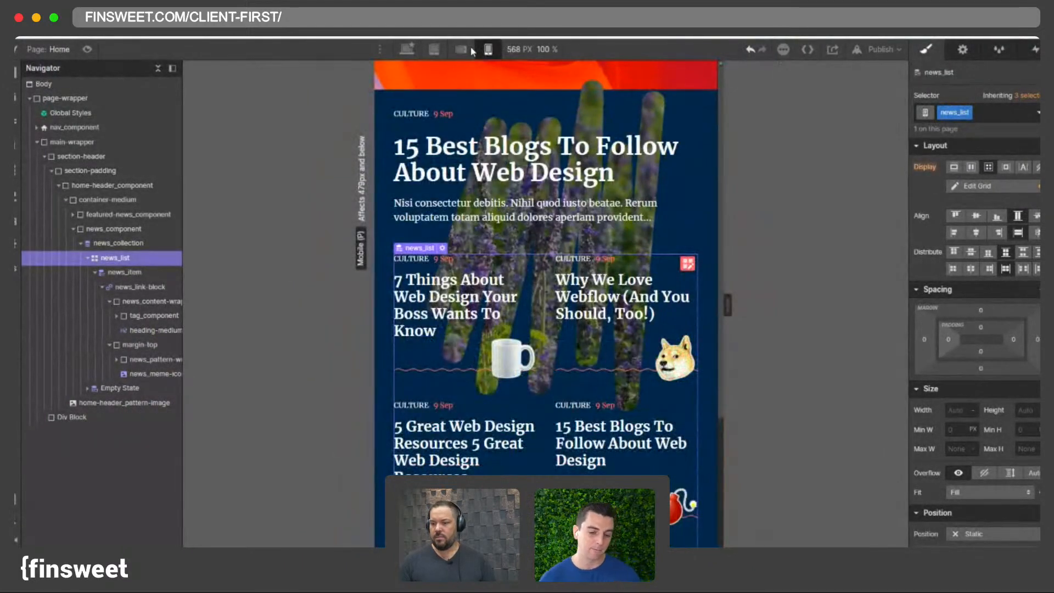
- Compare the featured Heading 1 font size across the mobile, tablet and desktop breakpoints
left_click(471, 49)
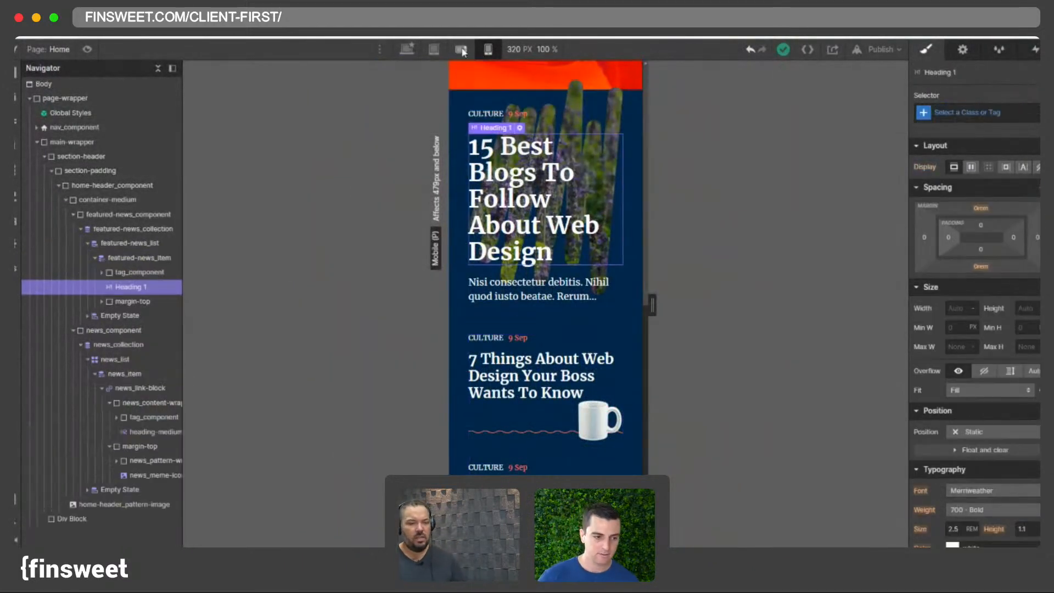
left_click(485, 54)
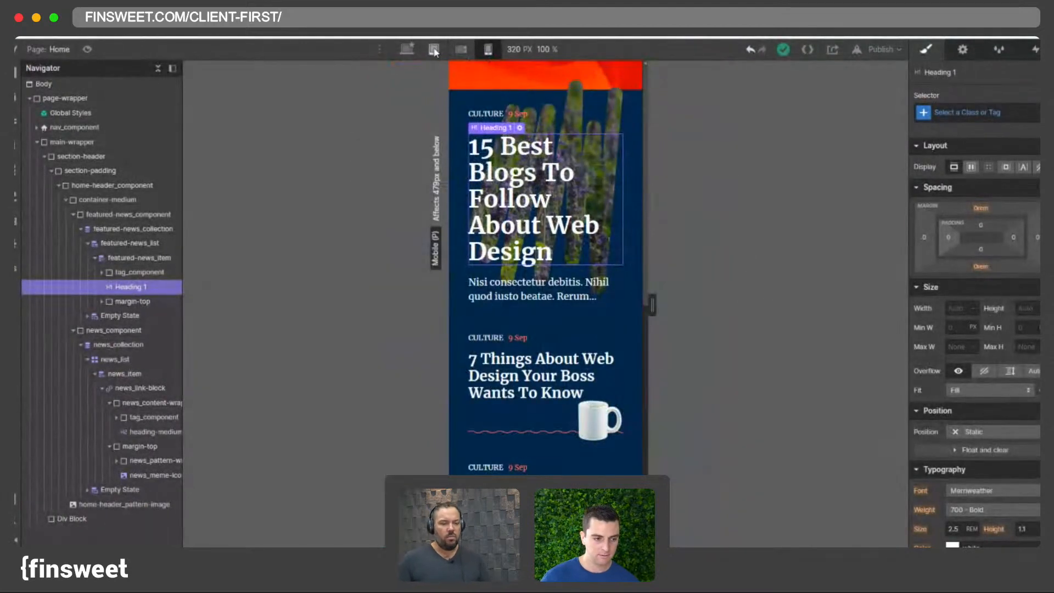
left_click(434, 51)
left_click(405, 51)
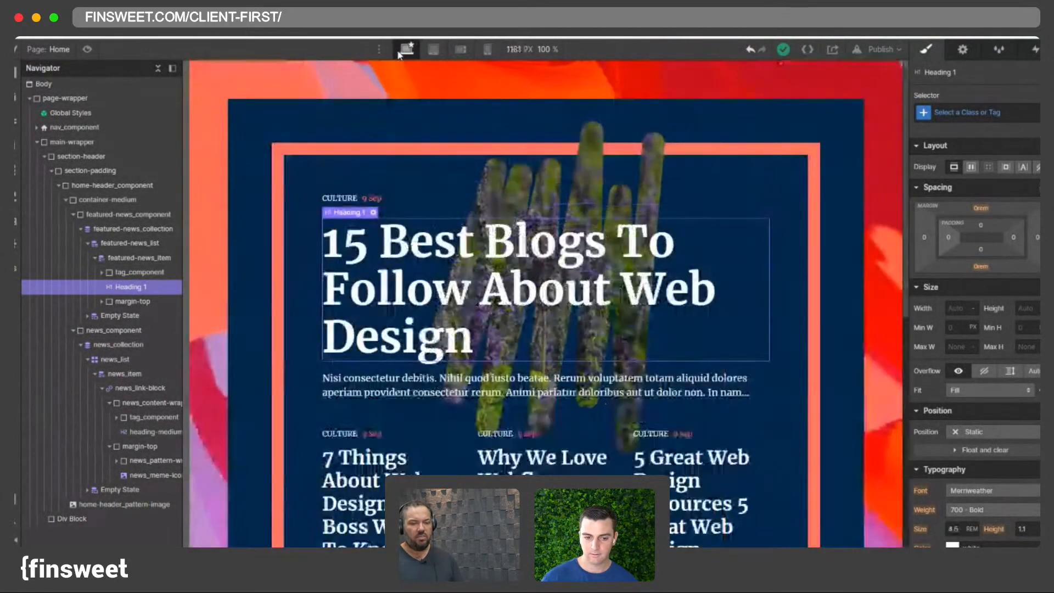
left_click(434, 50)
left_click(461, 50)
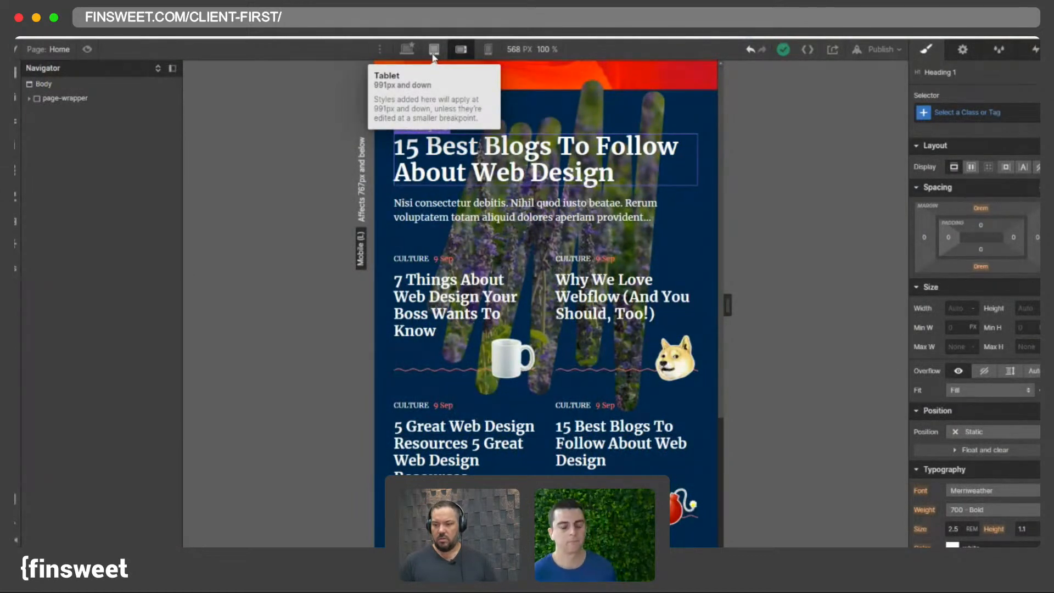
left_click(433, 55)
left_click(464, 51)
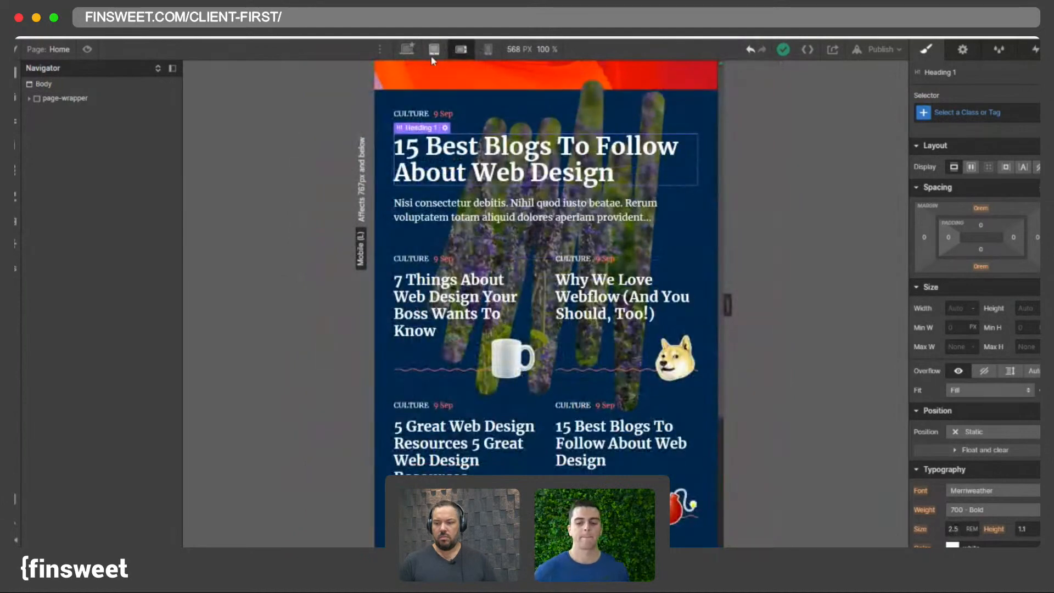
left_click(406, 48)
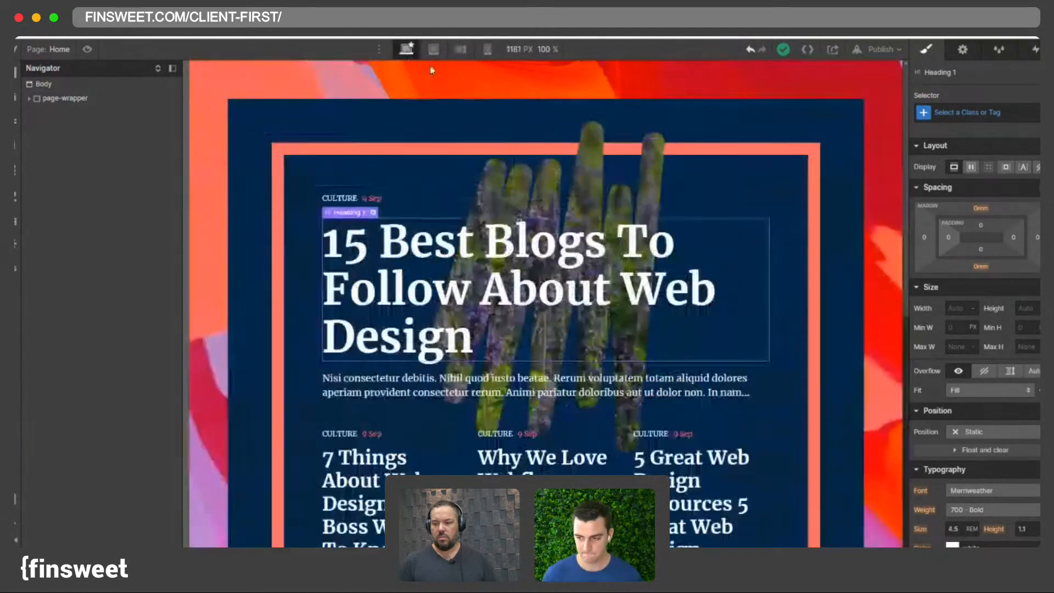
- Examine the news_meme-icon images' sizes across the desktop and mobile breakpoints
scroll(492, 323, "down", 6)
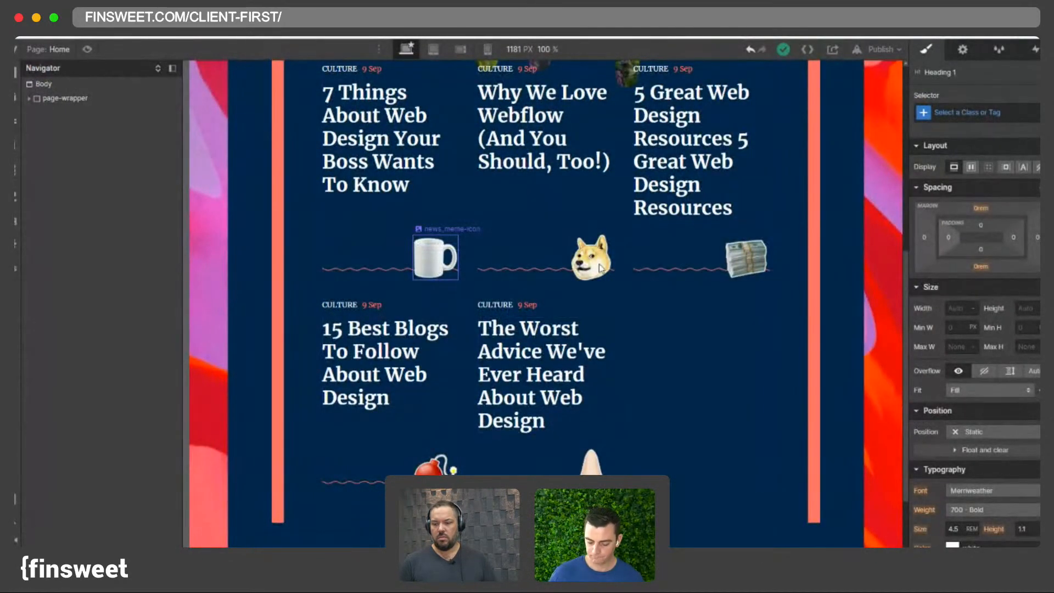
left_click(439, 260)
left_click(600, 268)
left_click(742, 260)
left_click(460, 49)
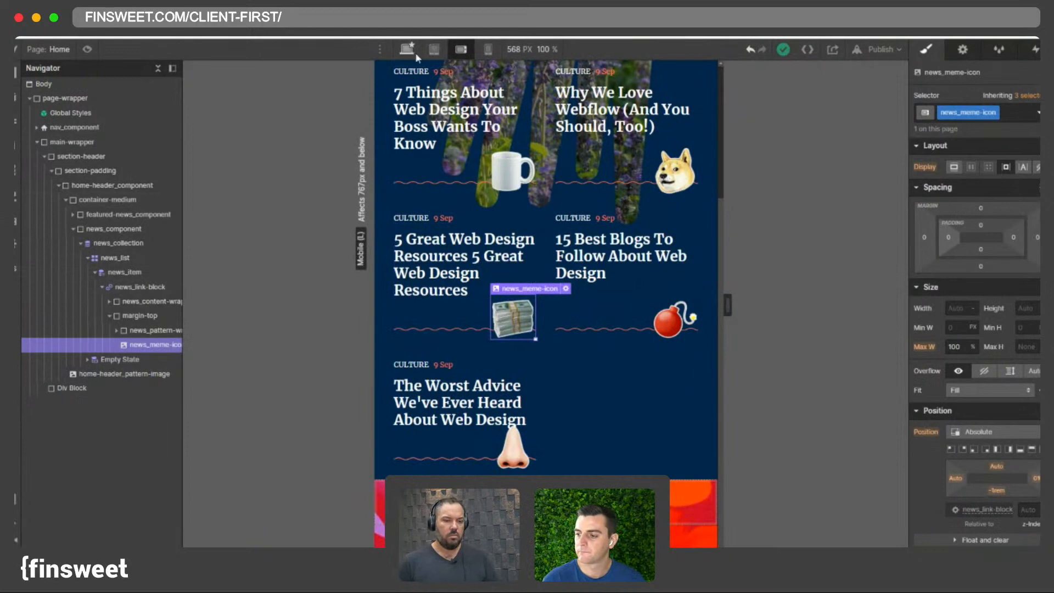
left_click(409, 49)
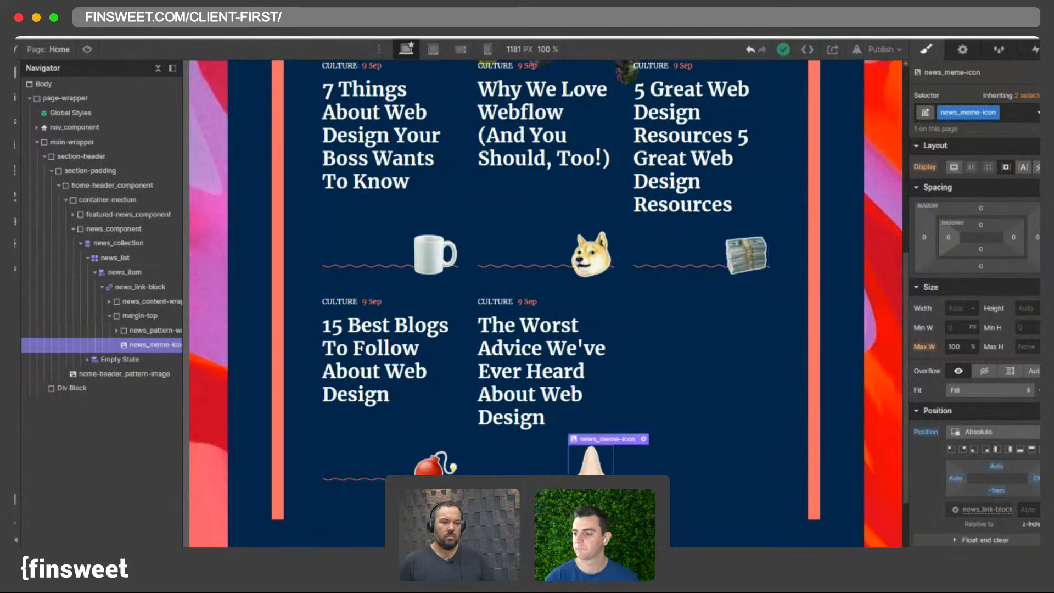
left_click(461, 50)
left_click(487, 49)
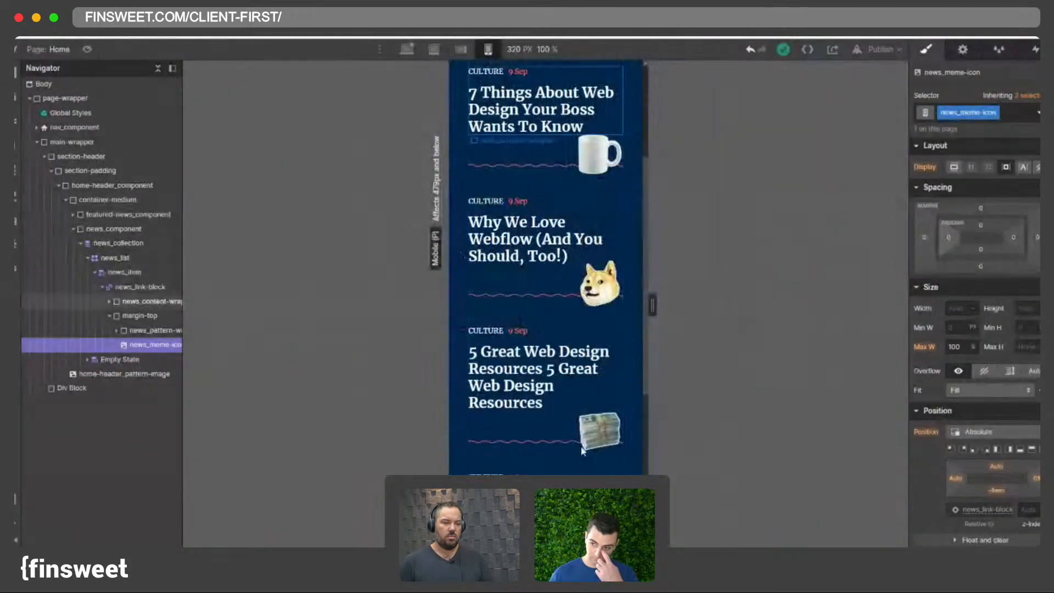
left_click(406, 49)
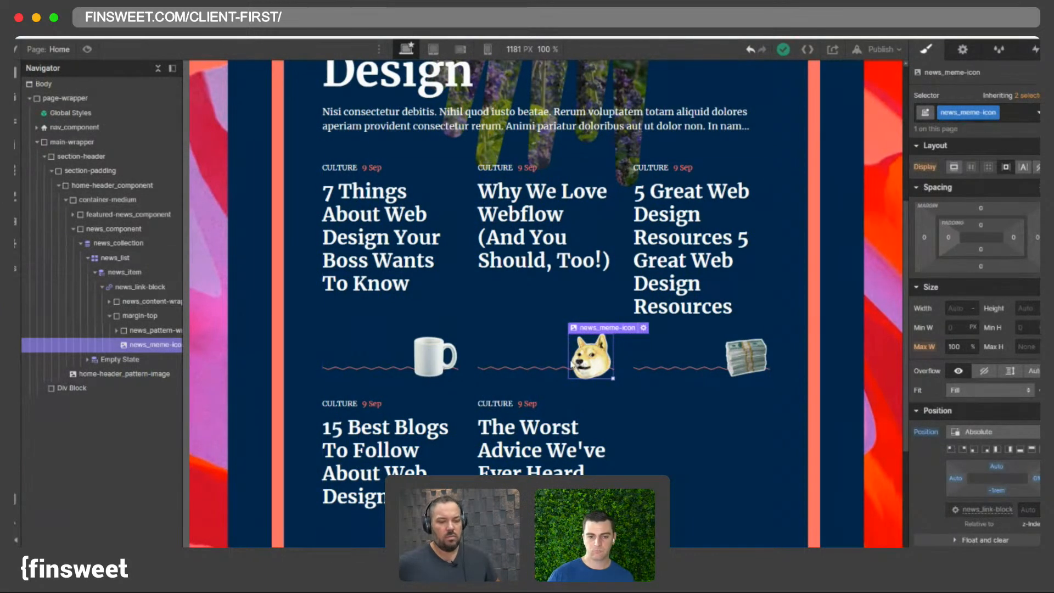
- Set the news_meme-icon width to 4.5 rem at the desktop breakpoint
left_click(970, 312)
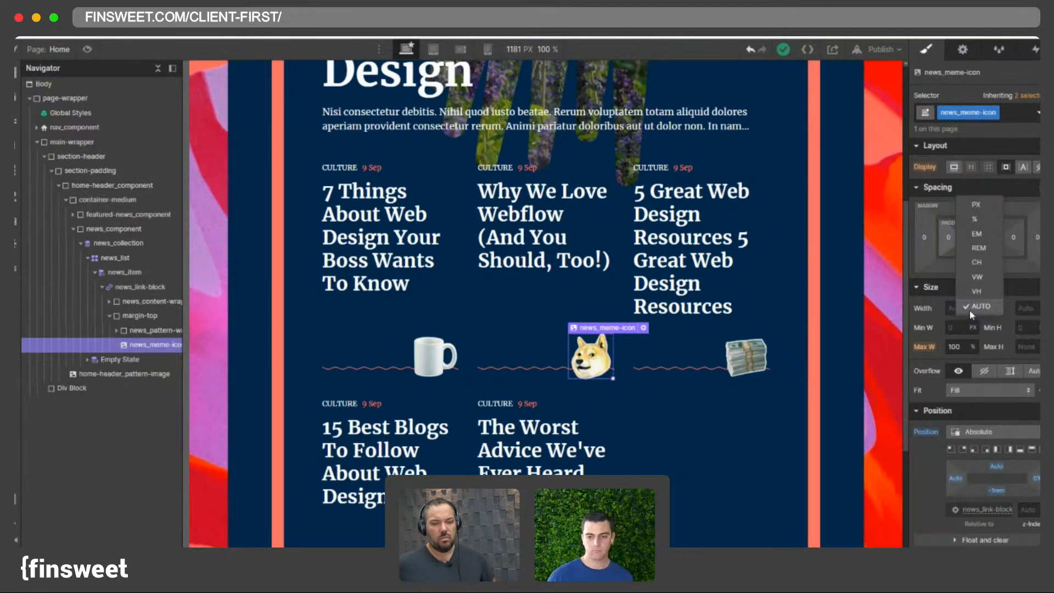
left_click(983, 250)
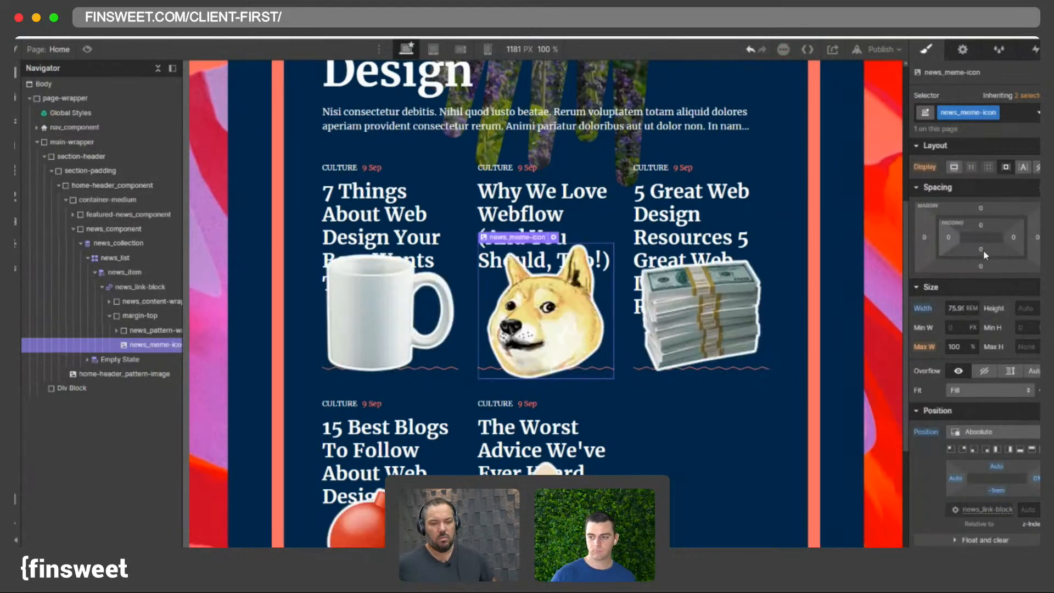
left_click(961, 309)
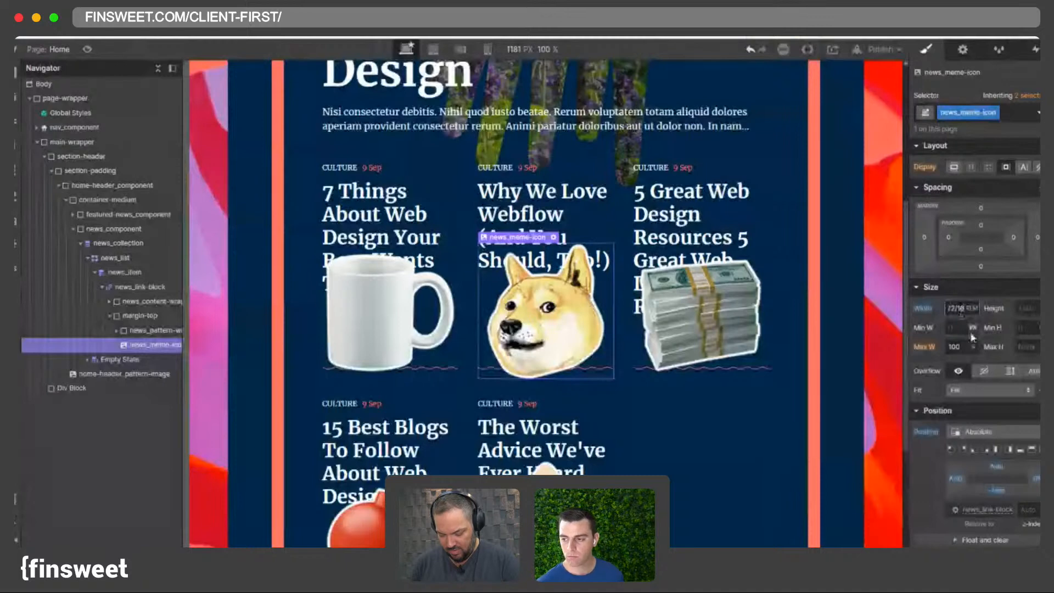
key("Return")
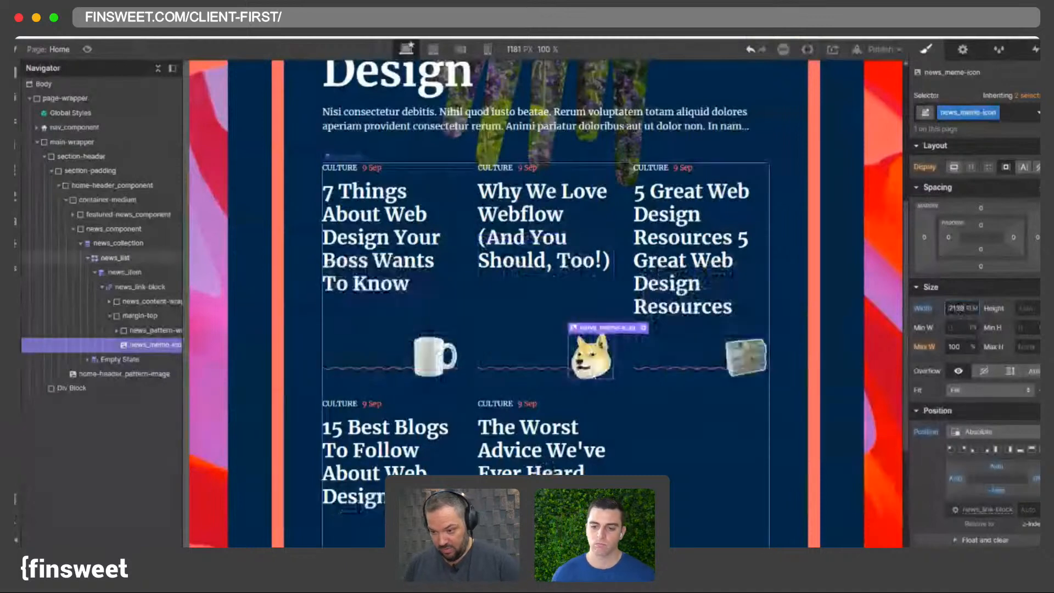
left_click(959, 307)
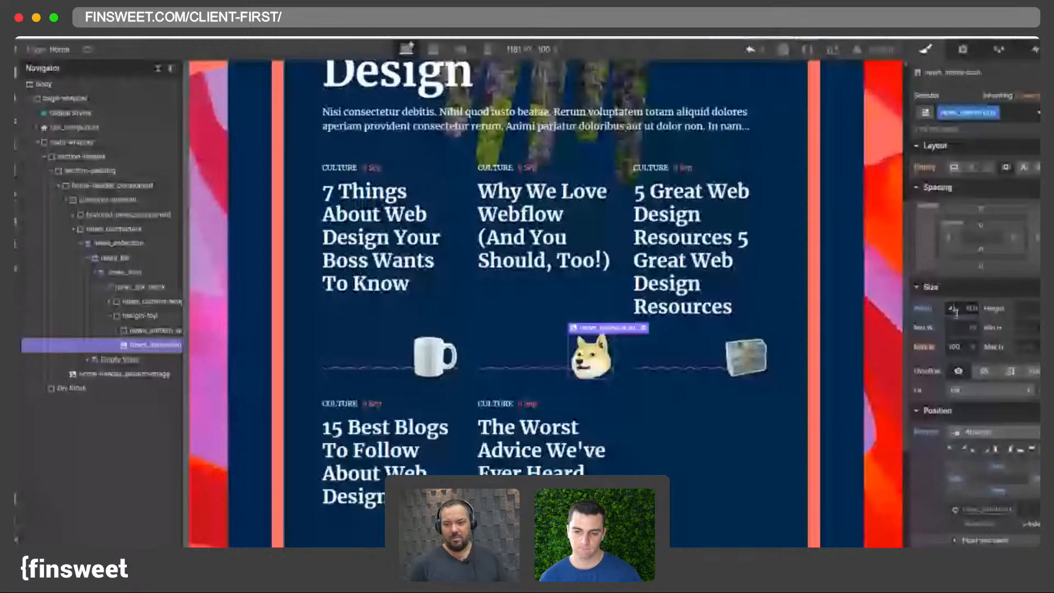
left_click(433, 49)
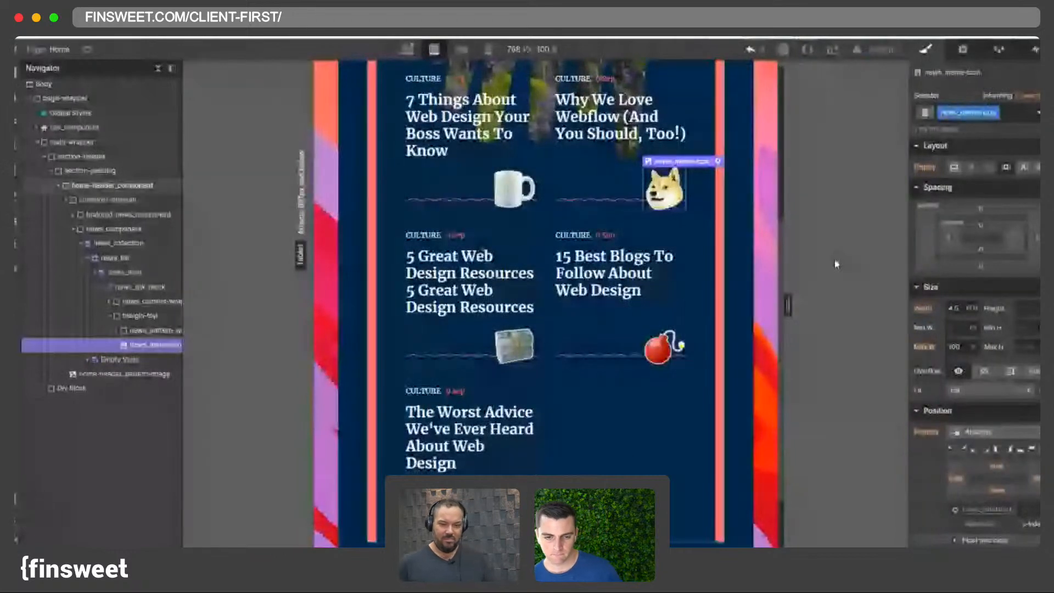
- Compare the news_meme-icon width across the desktop, tablet, mobile landscape and mobile portrait breakpoints
key("shift+3")
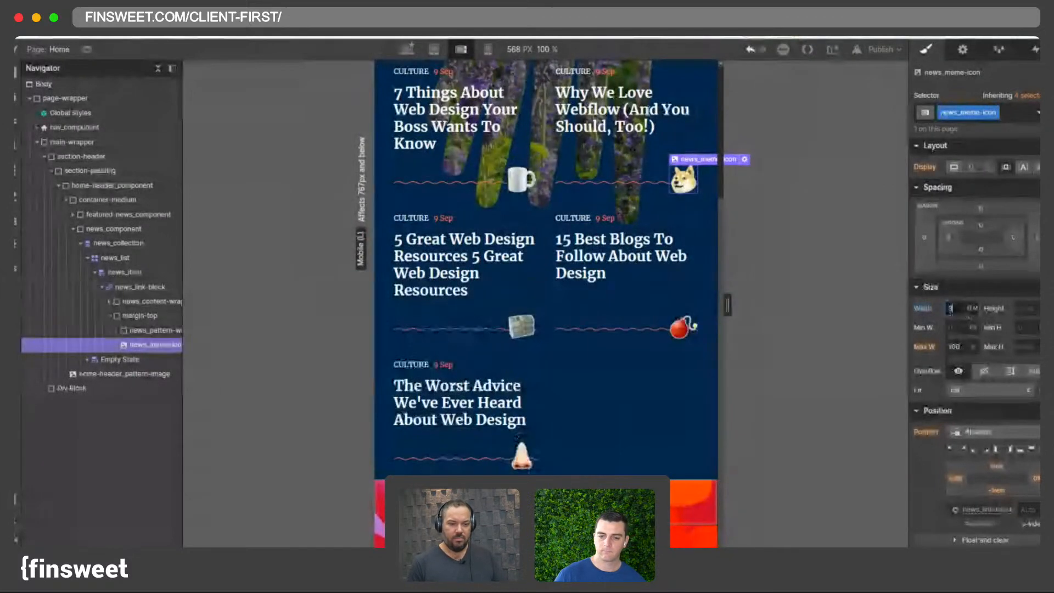
key("shift+4")
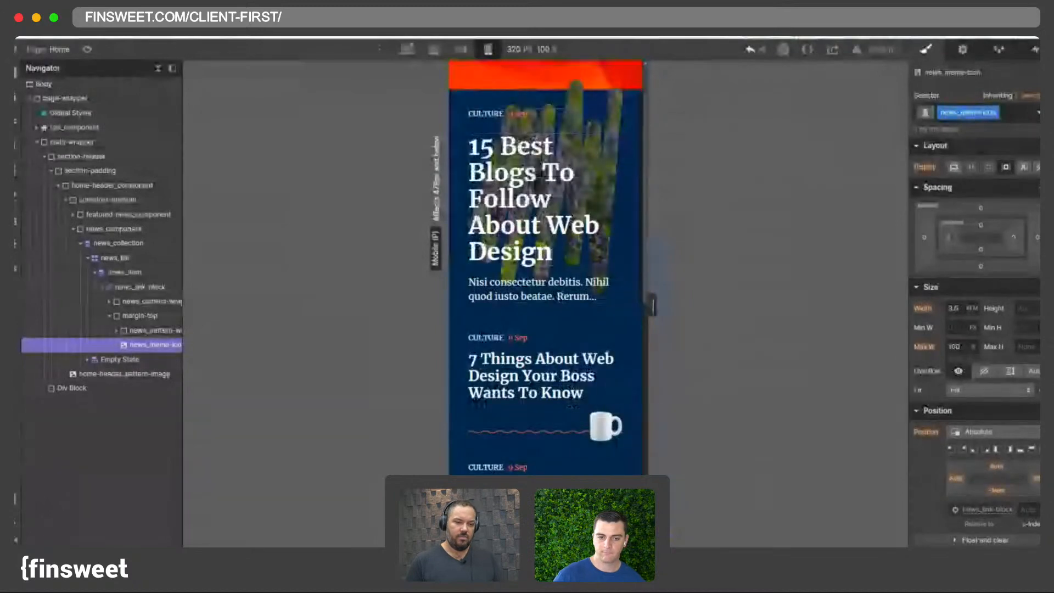
left_click(434, 49)
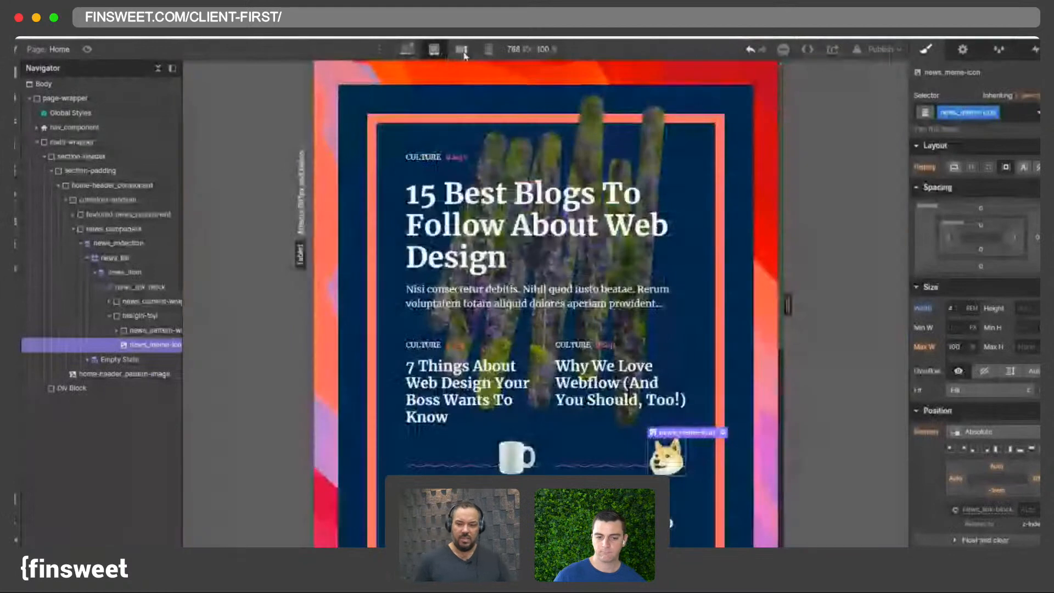
left_click(462, 51)
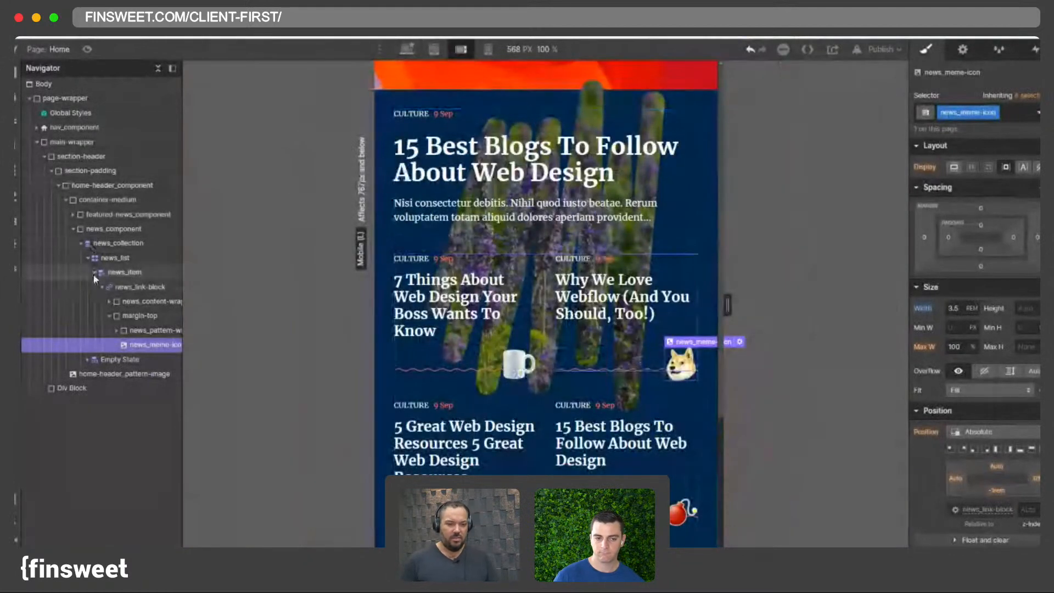
left_click(434, 51)
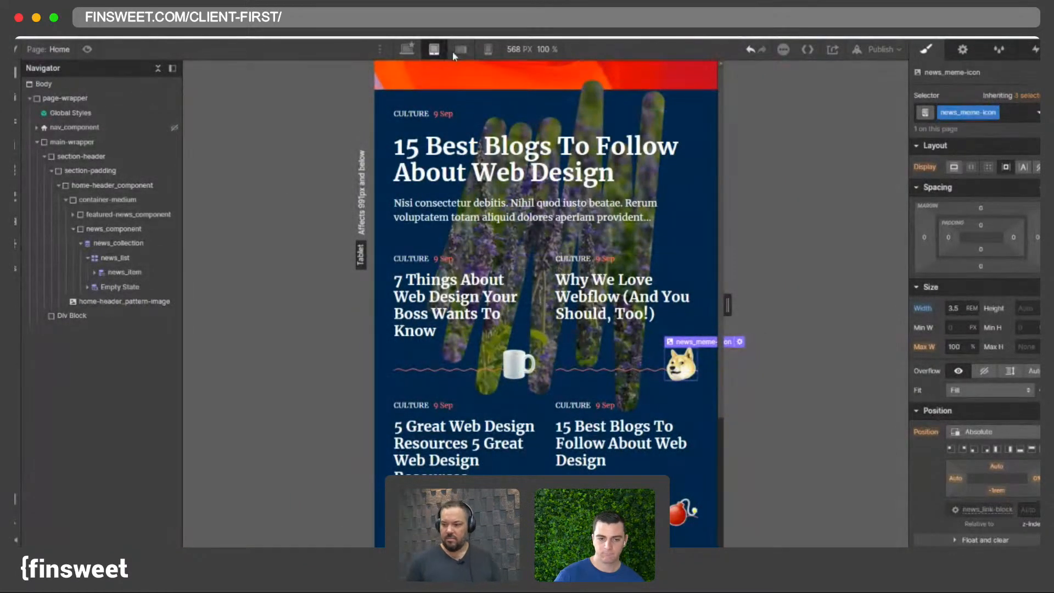
left_click(455, 51)
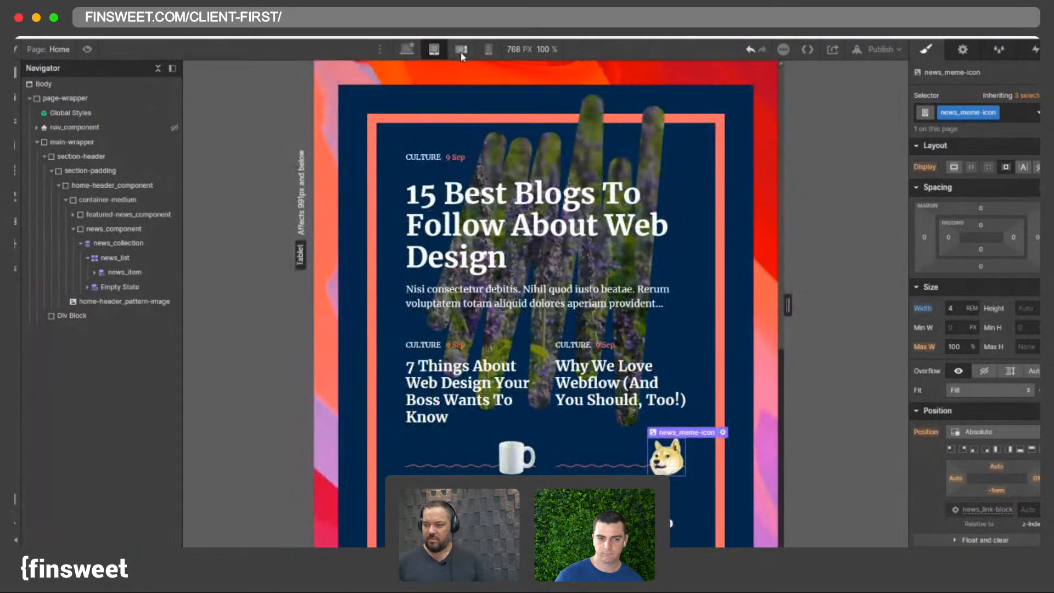
left_click(460, 50)
left_click(434, 51)
left_click(460, 50)
left_click(435, 51)
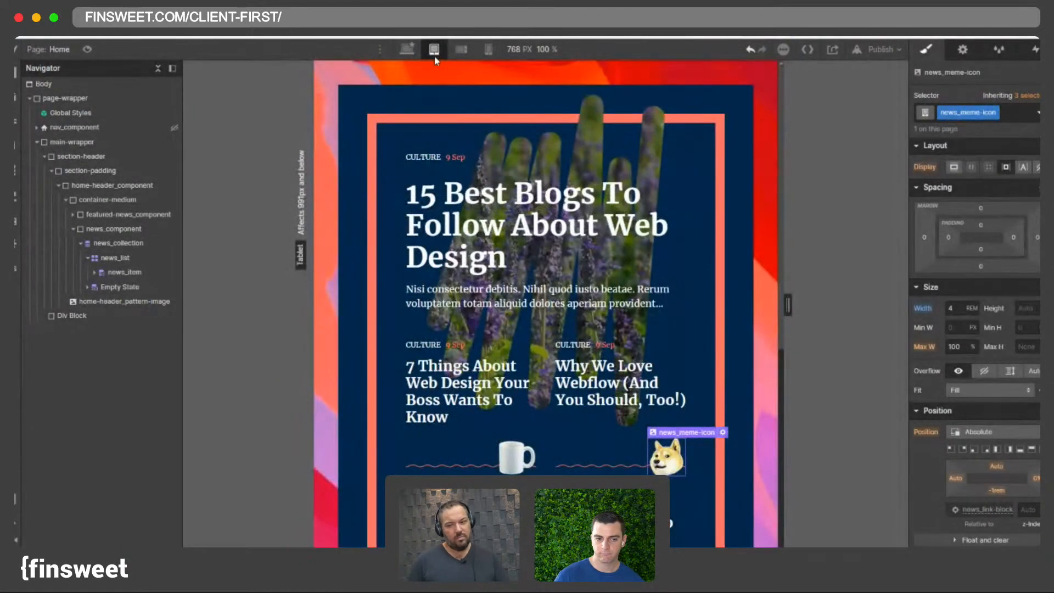
left_click(408, 50)
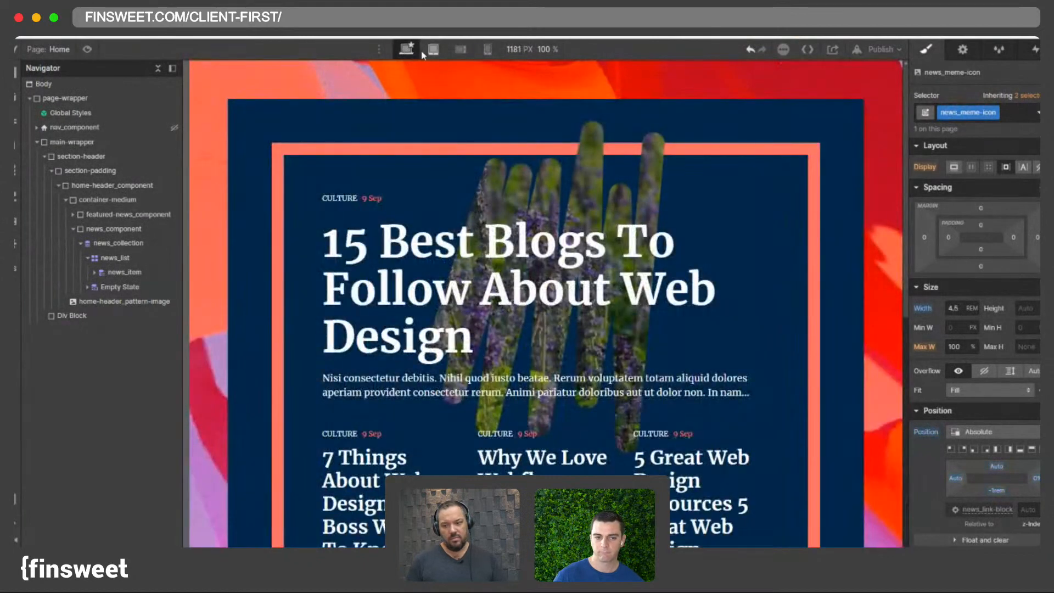
left_click(433, 51)
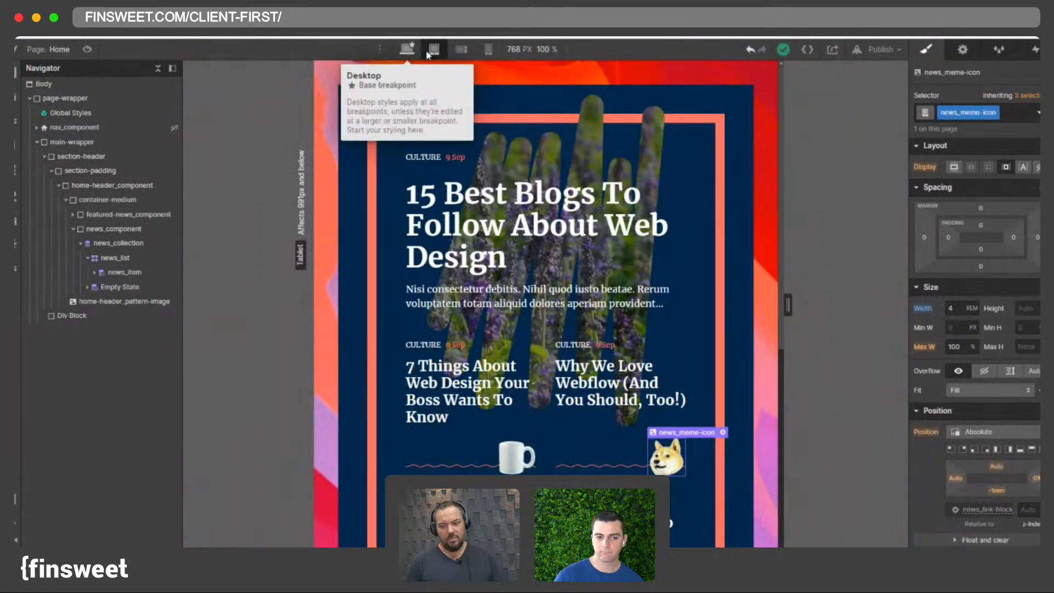
left_click(460, 49)
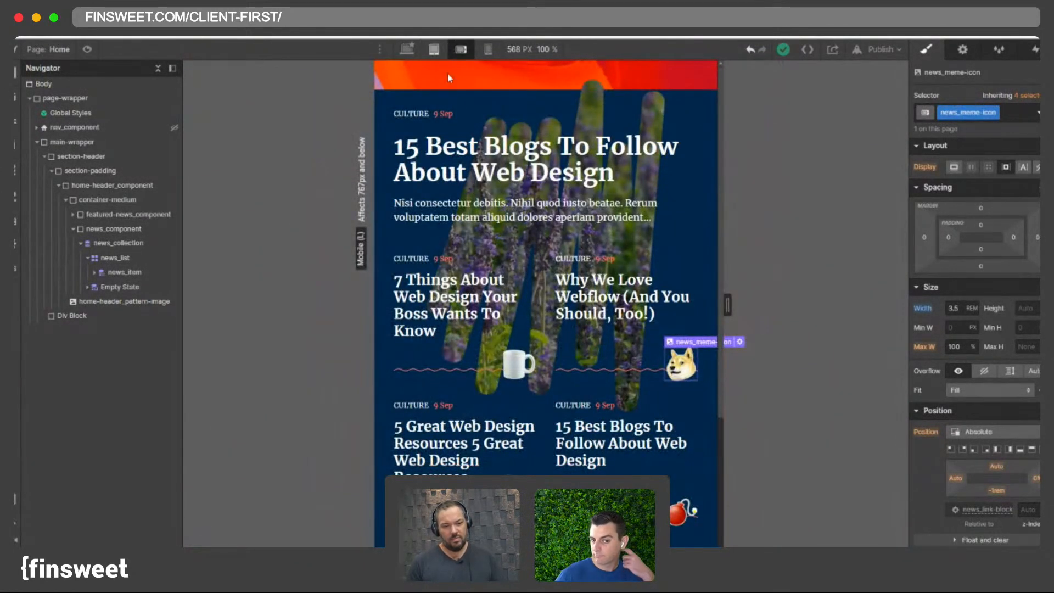
left_click(434, 49)
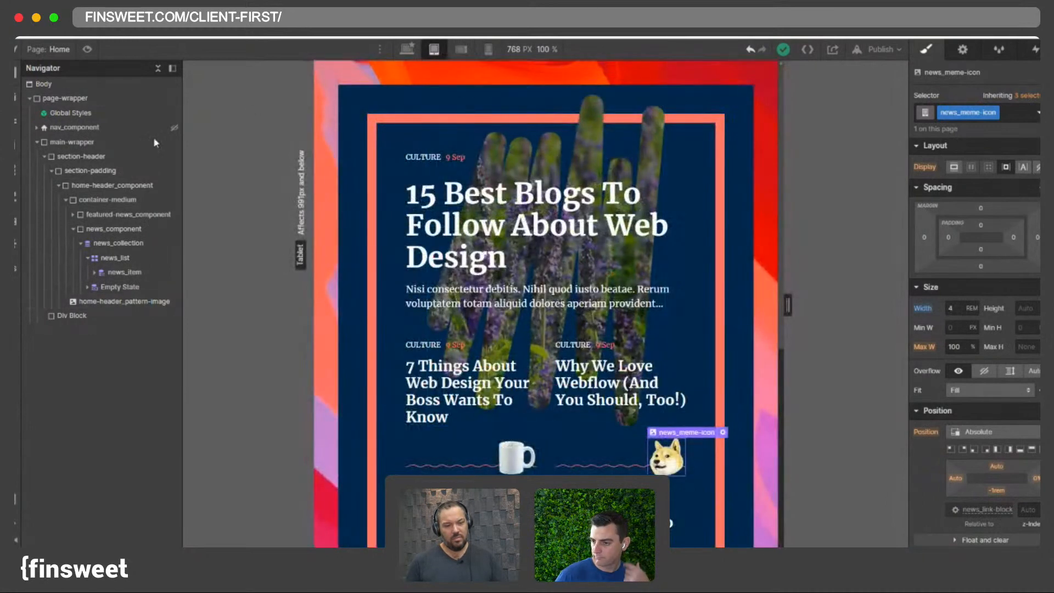
- Inspect the padding of page-wrapper, section-padding and home-header_component at the mobile landscape breakpoint
left_click(64, 98)
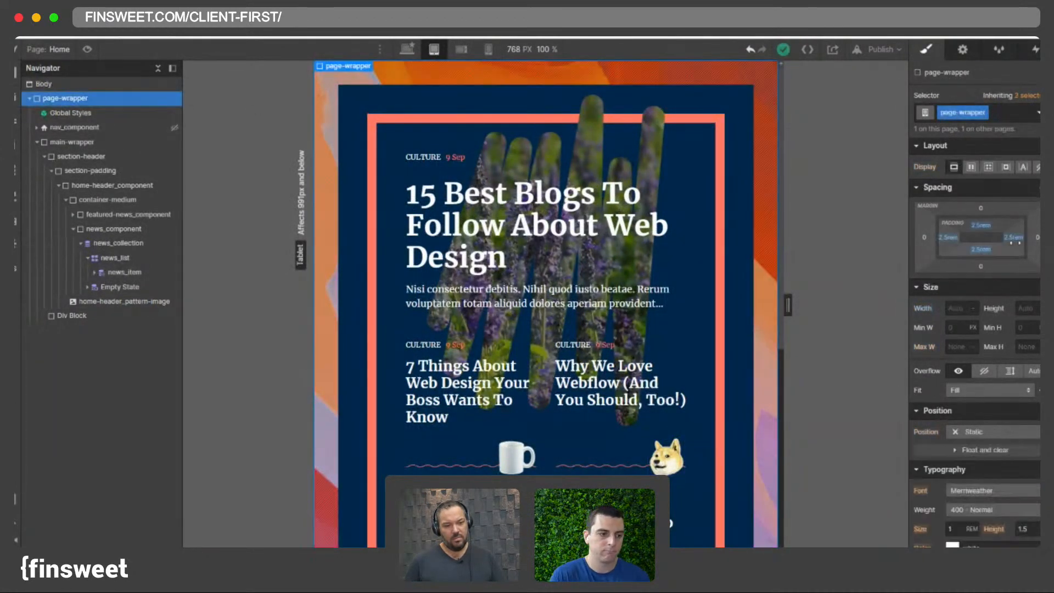
left_click(460, 50)
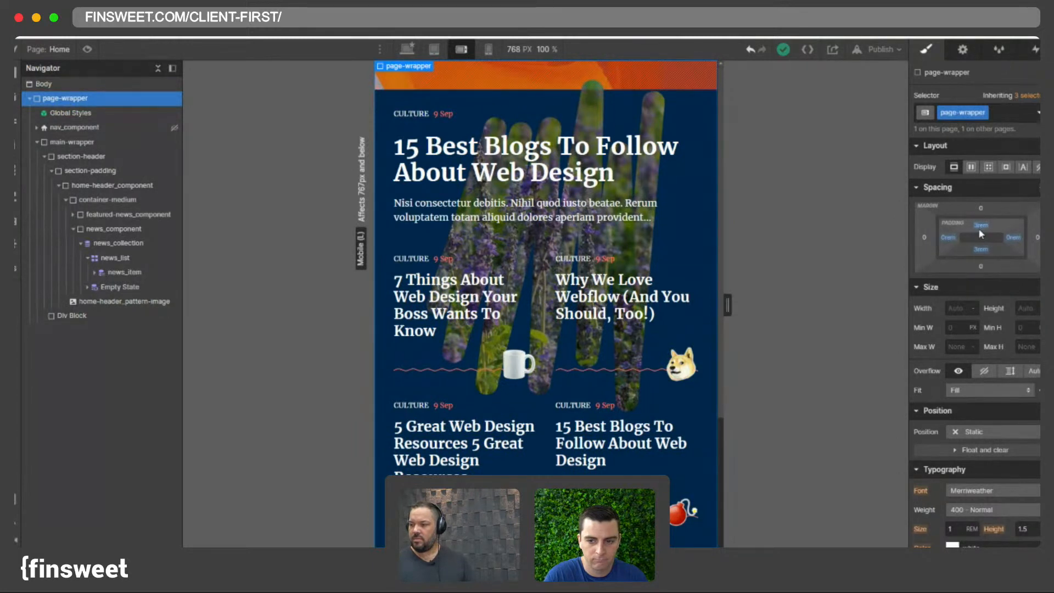
left_click(91, 171)
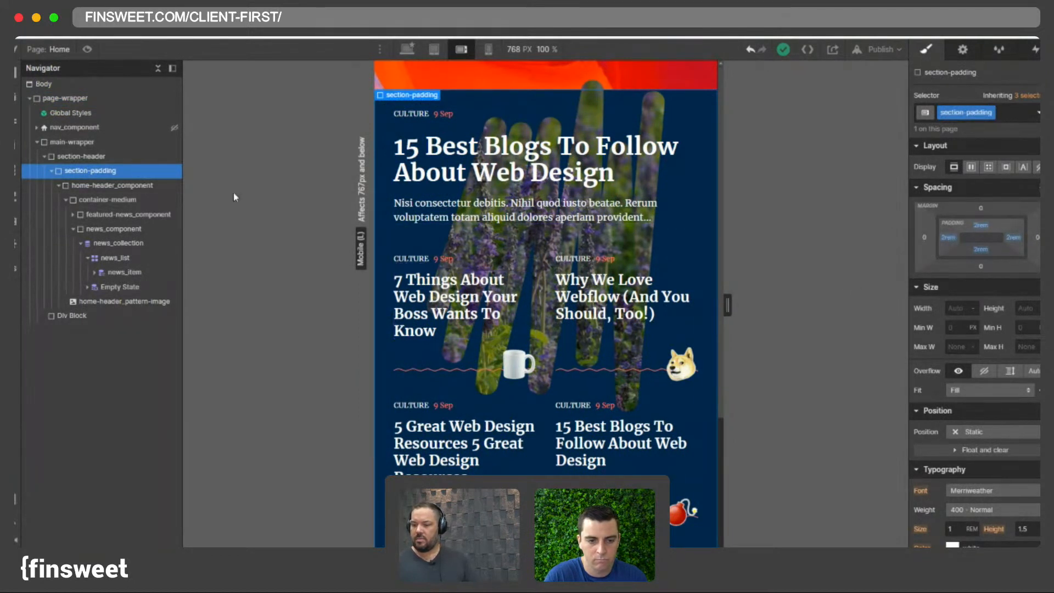
left_click(99, 186)
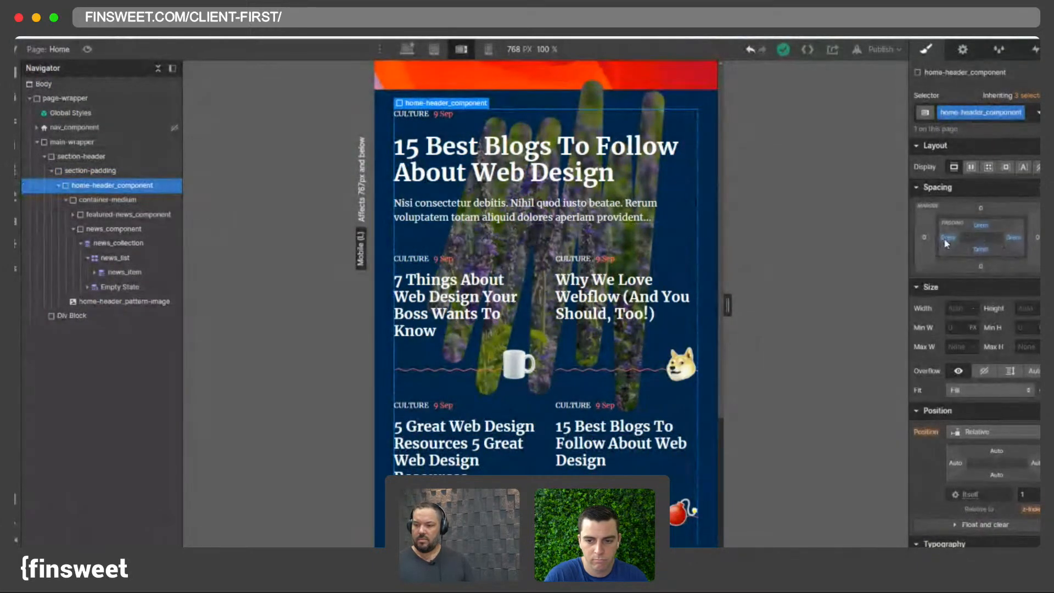
- Try adjusting the home-header_component padding at the mobile landscape breakpoint
left_click(989, 225, "alt")
left_click(948, 238, "alt")
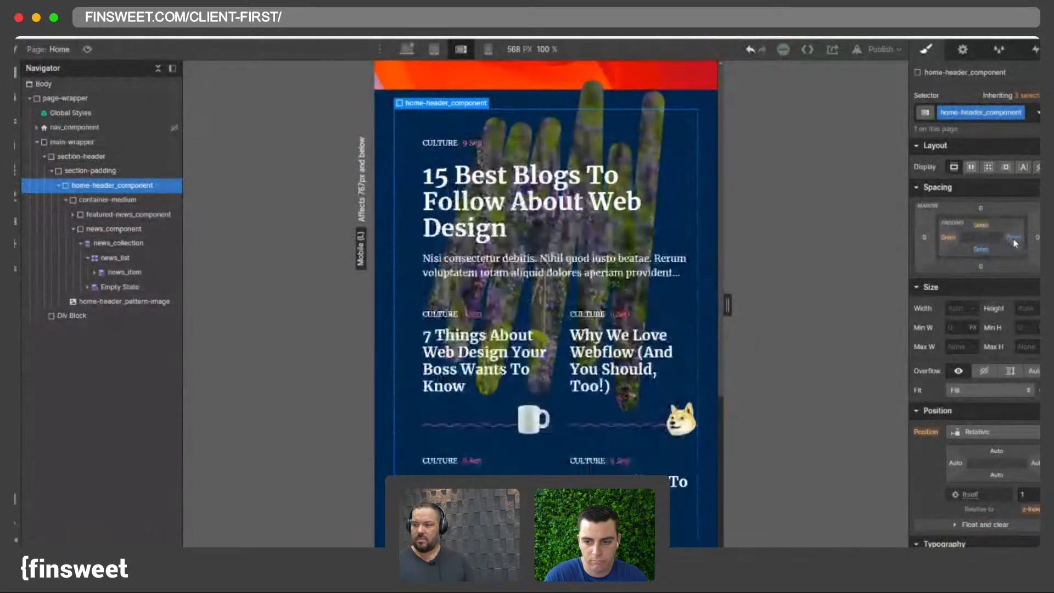
left_click(1012, 238, "alt")
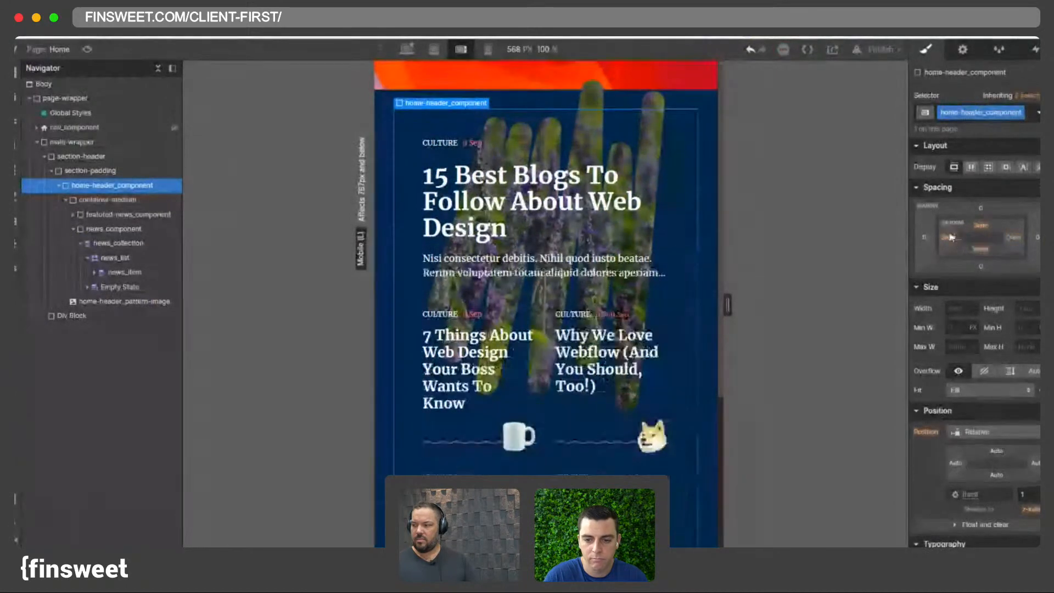
left_click_drag(948, 237, 939, 295)
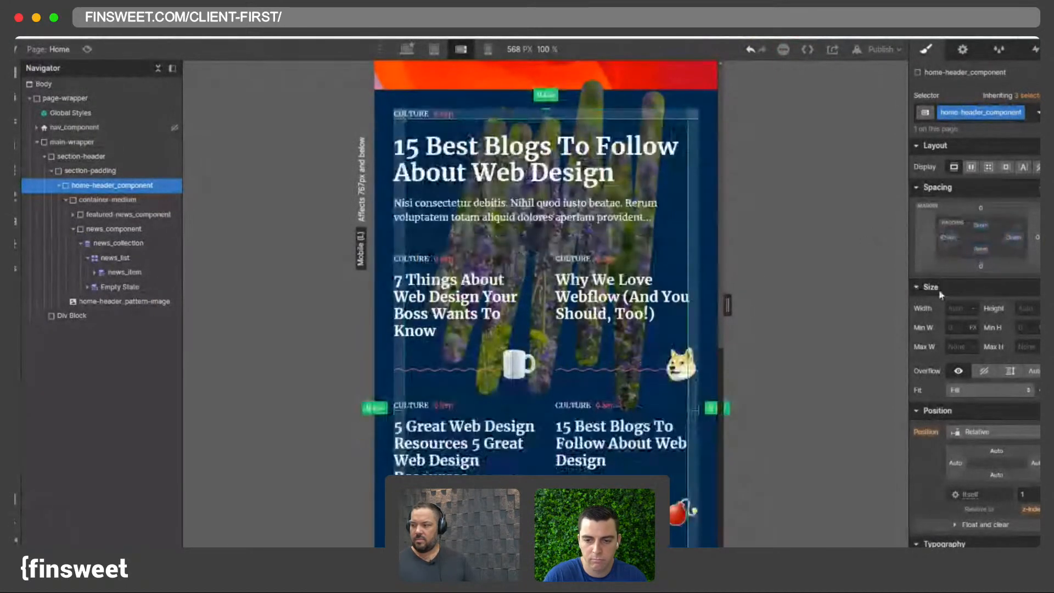
- Add a top border to home-header_component, then undo it
scroll(940, 308, "down", 10)
left_click(936, 346)
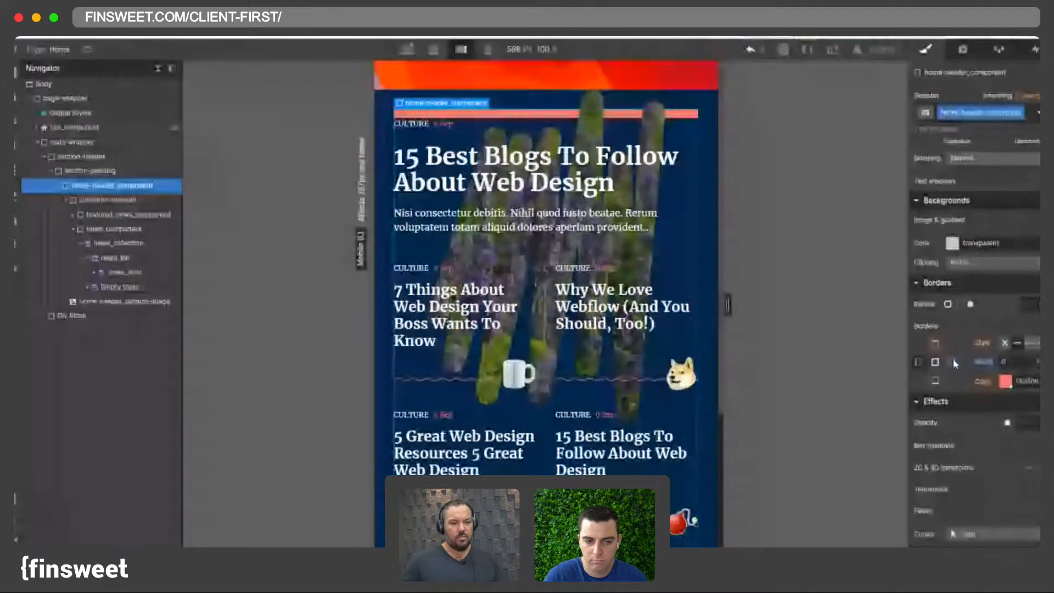
left_click(749, 50)
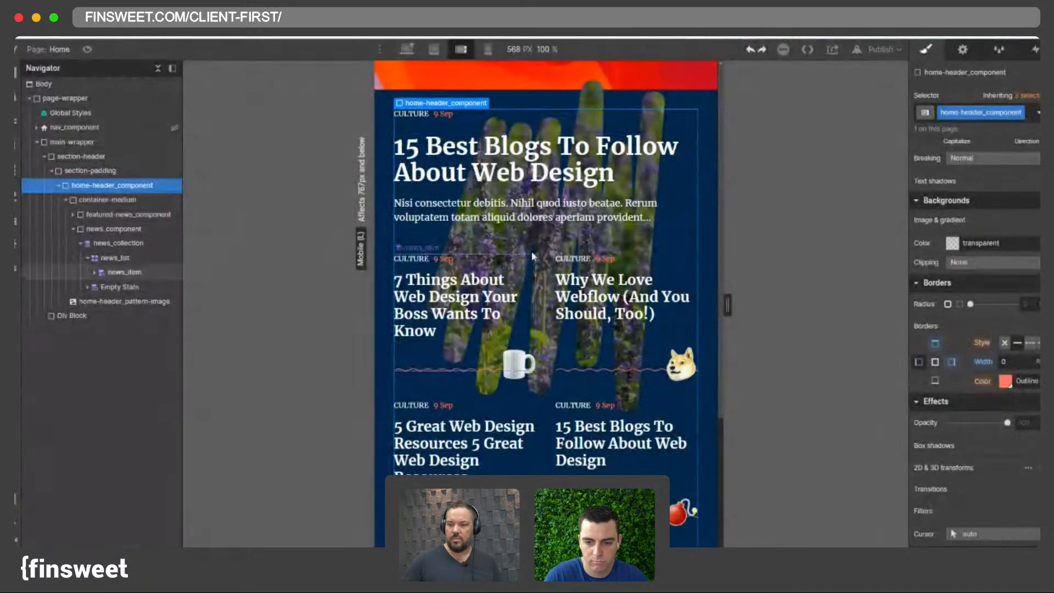
- Scroll through the news list layout at the mobile portrait breakpoint
left_click(487, 52)
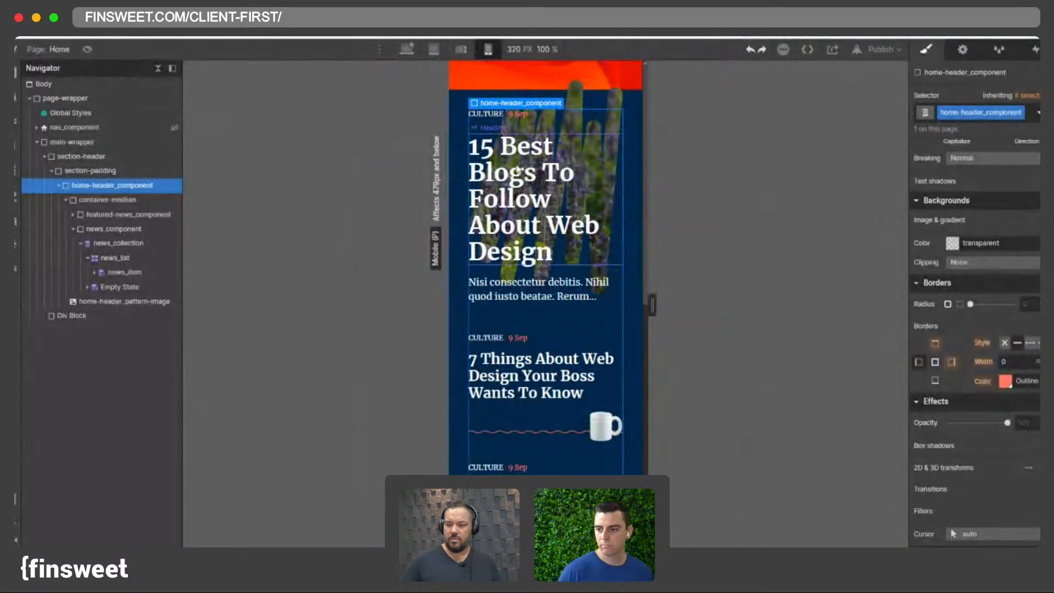
scroll(546, 143, "down", 8)
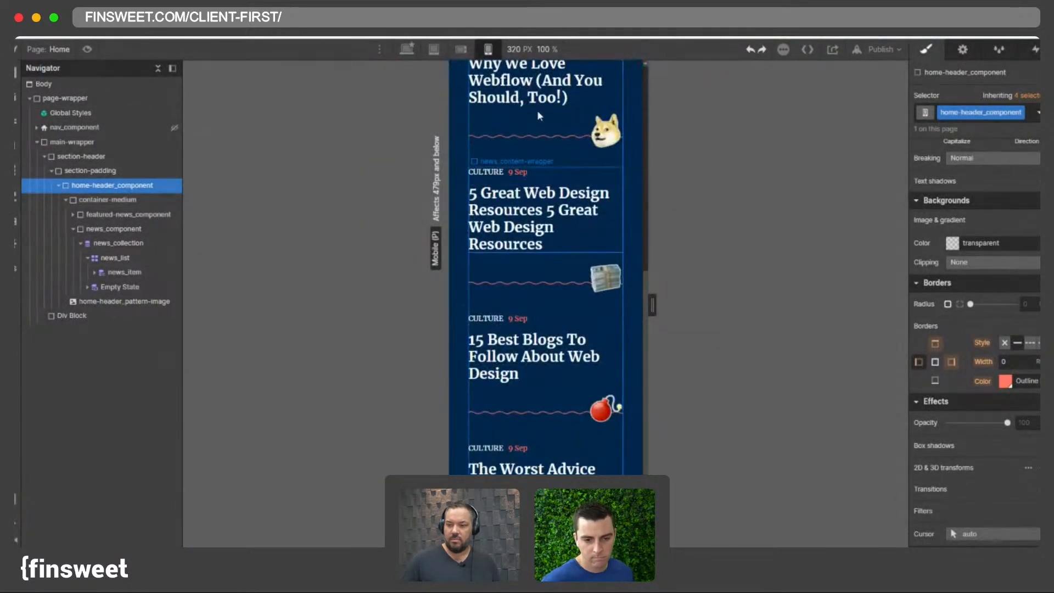
scroll(536, 307, "up", 1)
scroll(537, 308, "up", 2)
left_click(522, 331)
scroll(968, 239, "up", 2)
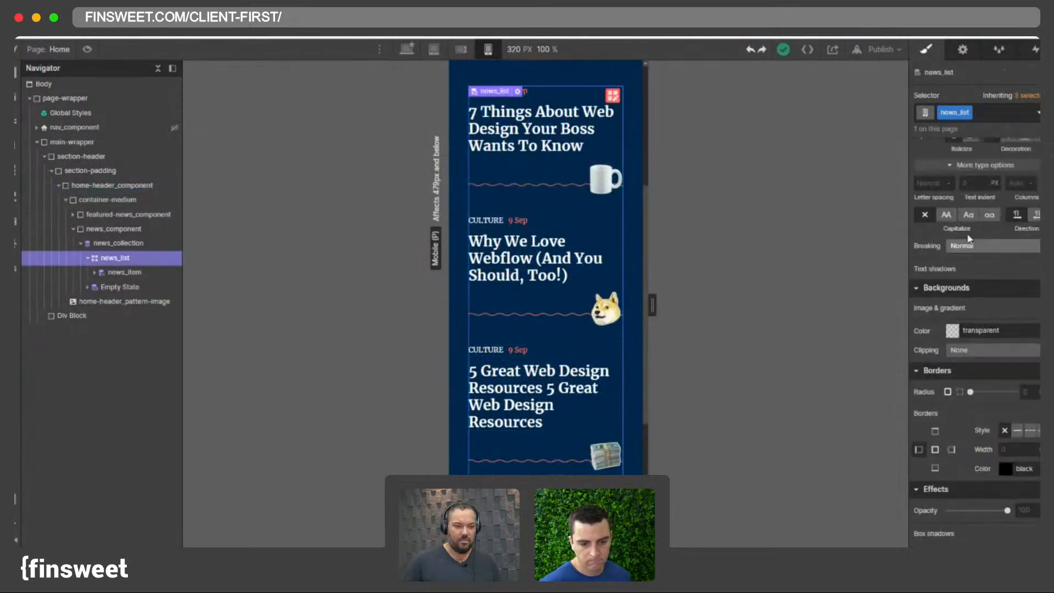
scroll(969, 239, "up", 4)
scroll(709, 258, "up", 3)
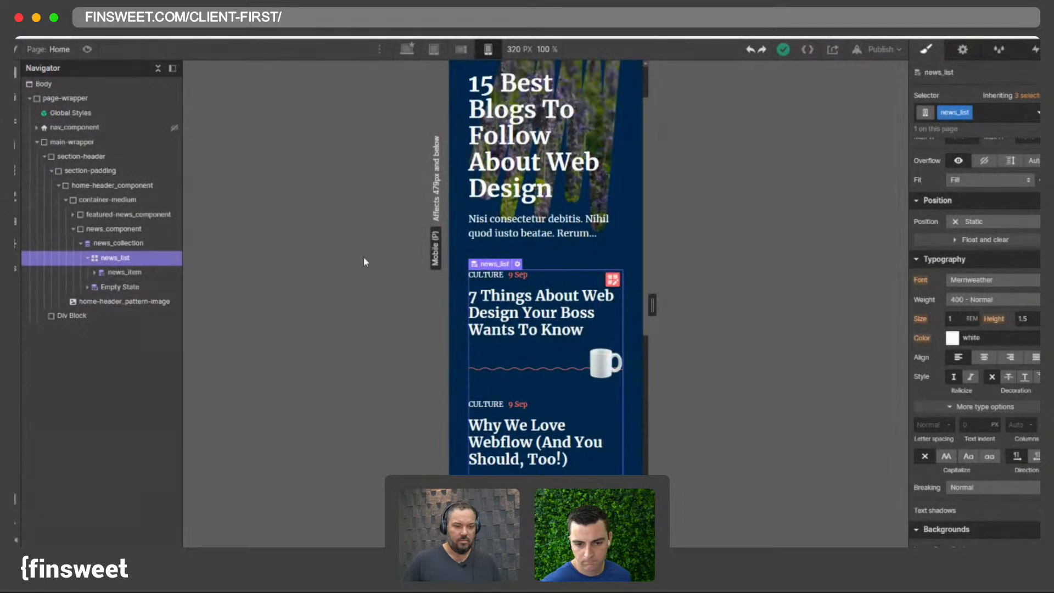
scroll(603, 242, "up", 1)
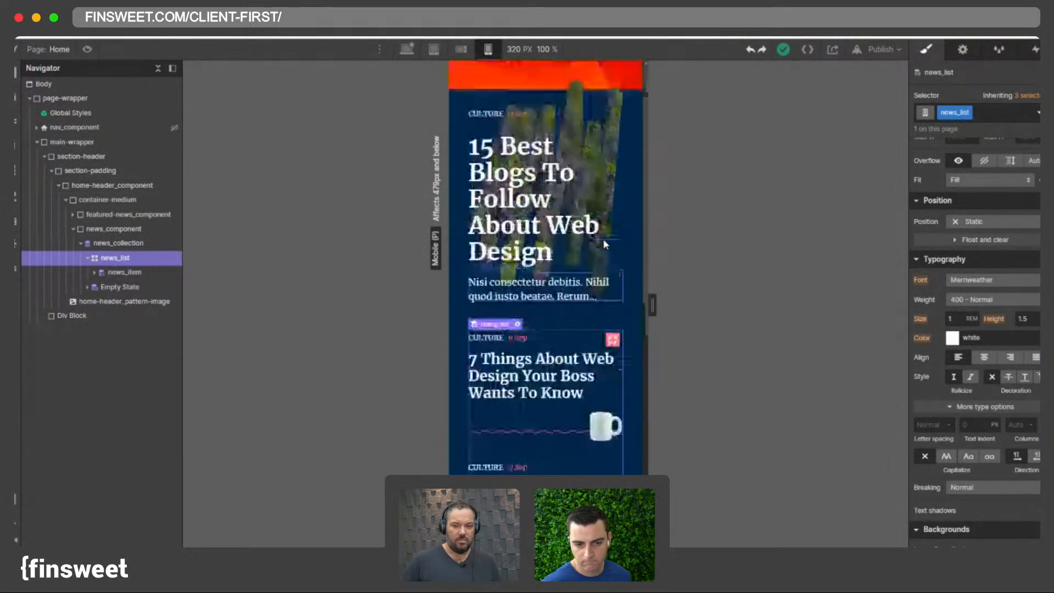
- Center-align the featured-news_item text at the mobile landscape breakpoint
left_click(526, 273)
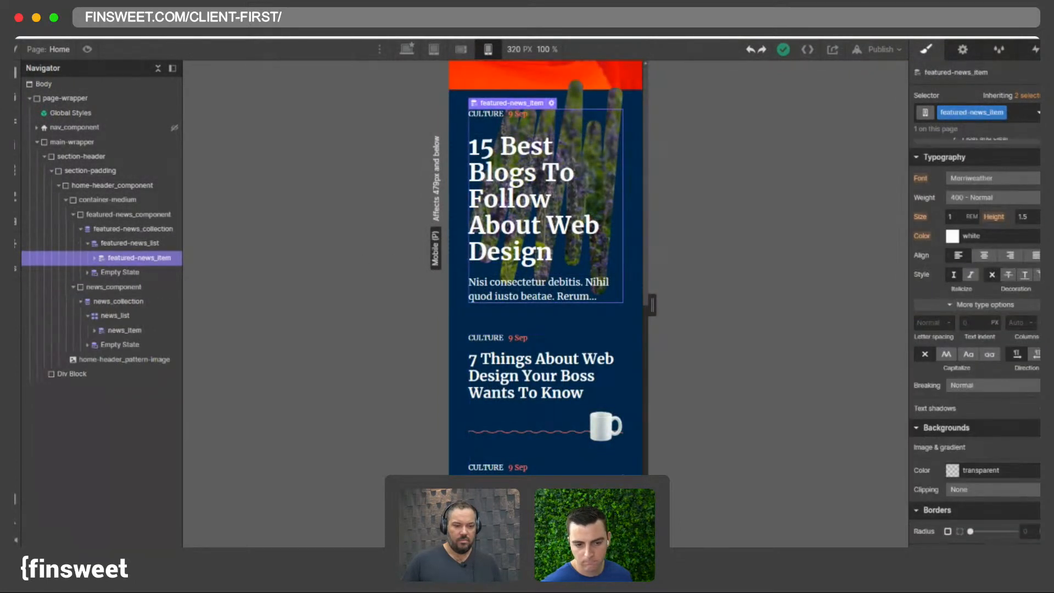
left_click(95, 258)
left_click(124, 272)
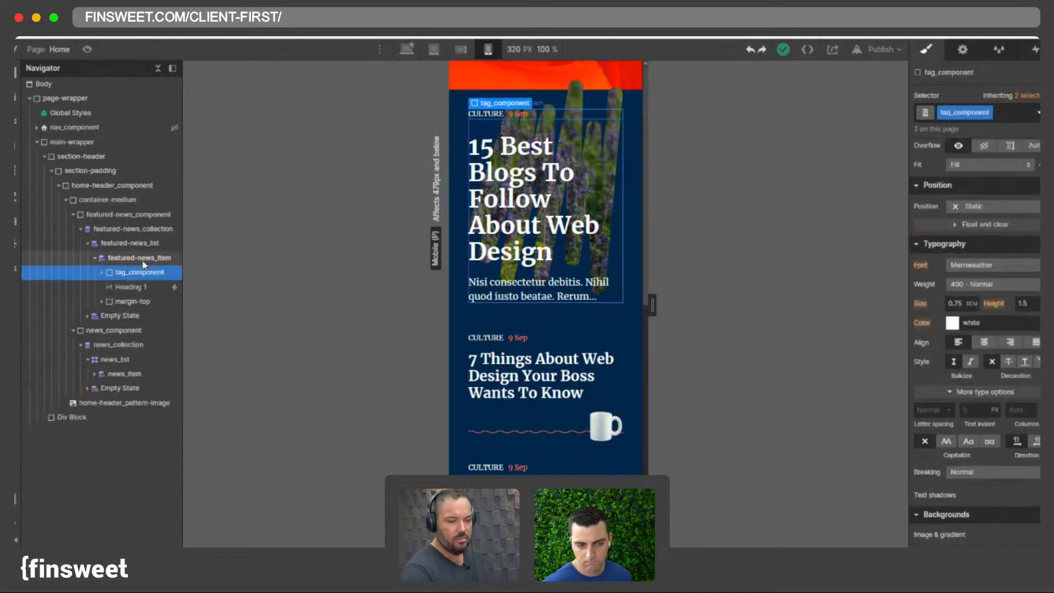
left_click(121, 260)
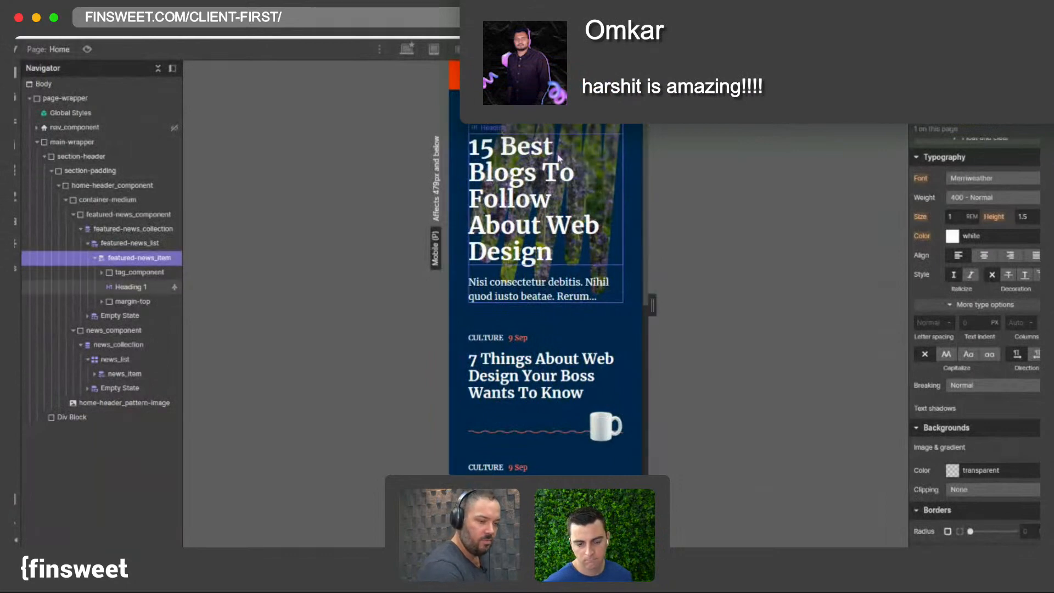
left_click(461, 49)
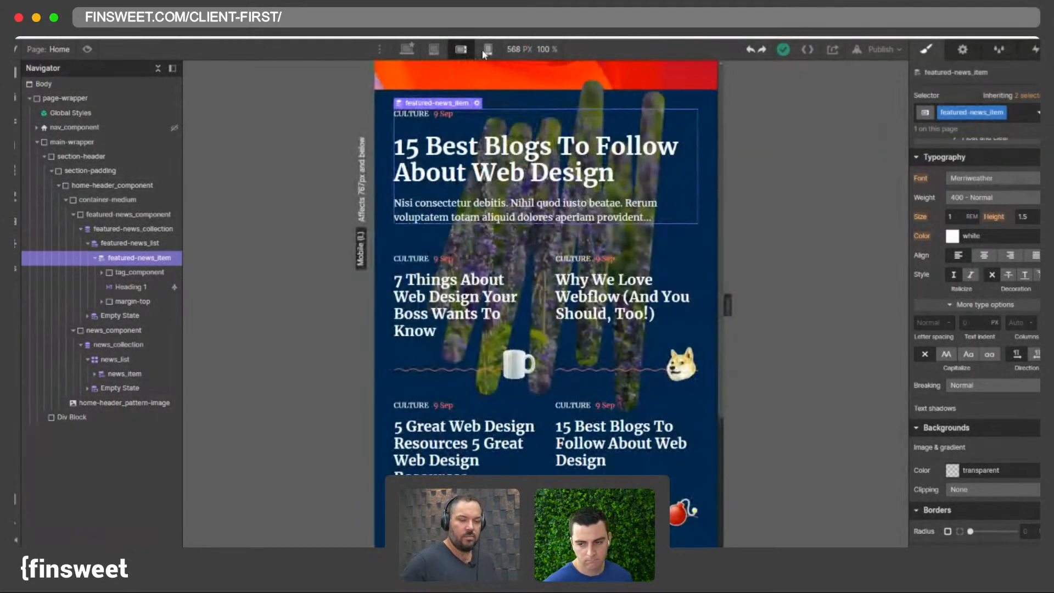
left_click(488, 49)
left_click(461, 50)
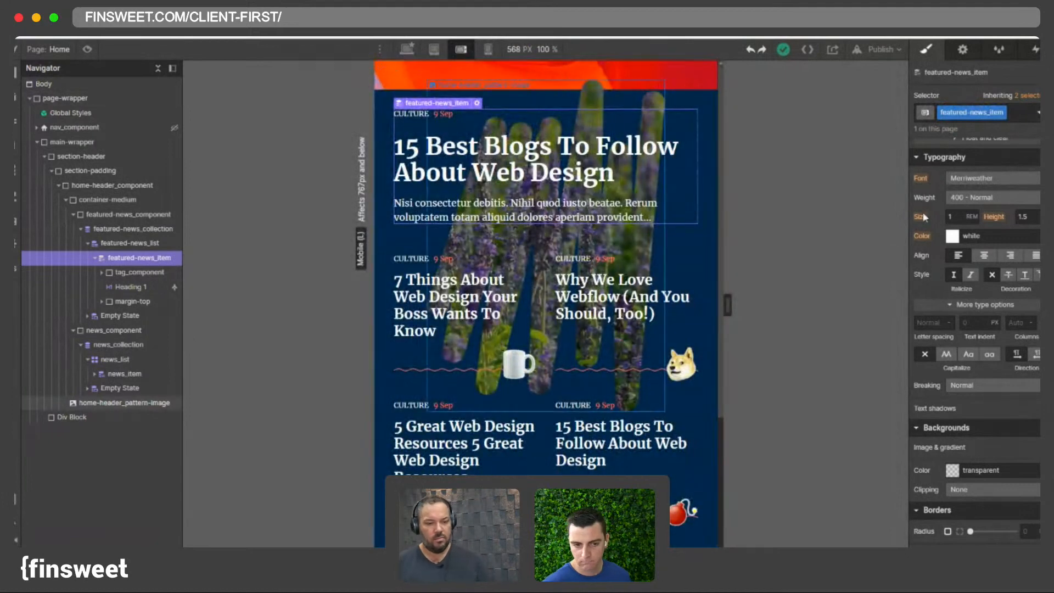
left_click(984, 258)
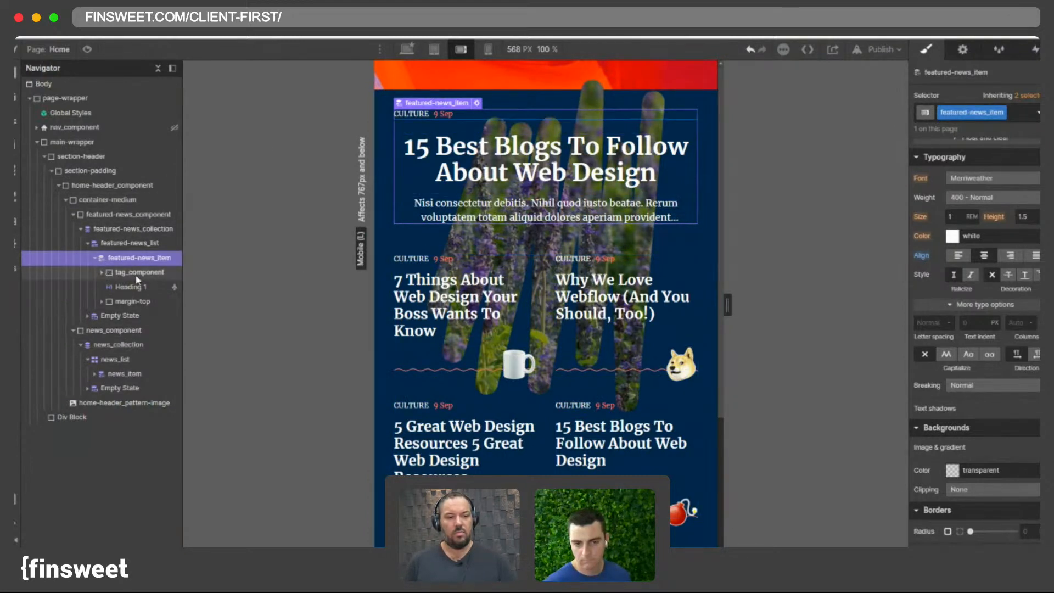
- Set featured-news_item to a vertical flex layout with children centered, and preview it at mobile portrait
scroll(949, 228, "up", 5)
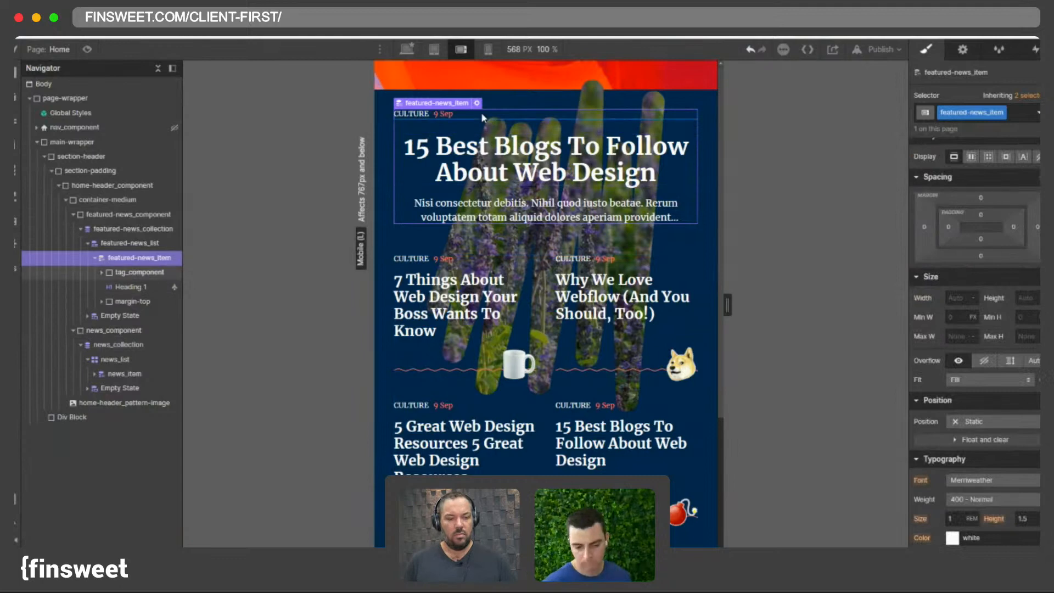
scroll(971, 180, "up", 1)
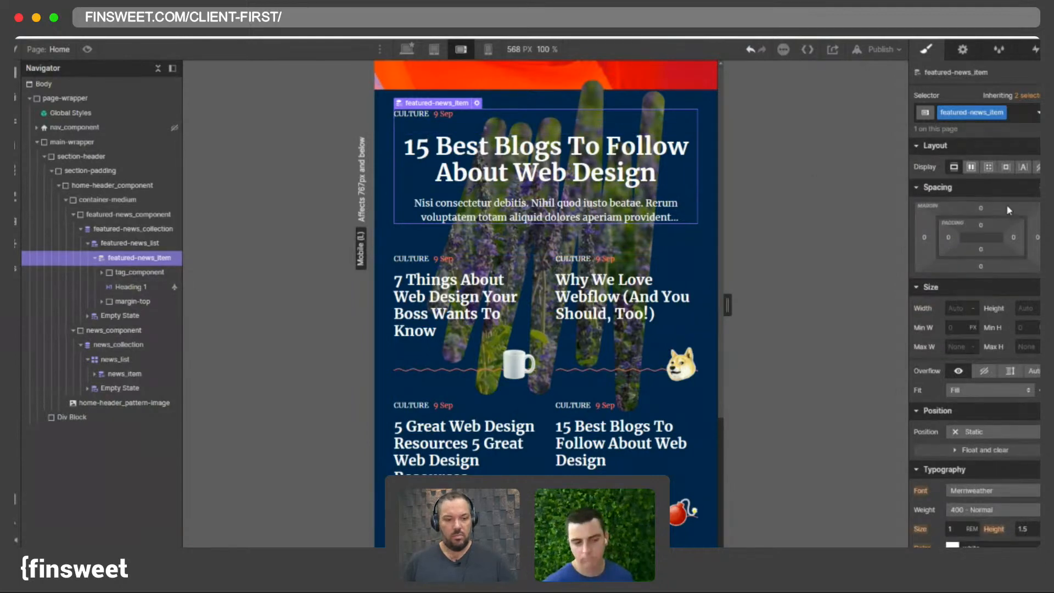
left_click(971, 167)
left_click(1010, 190)
left_click(975, 209)
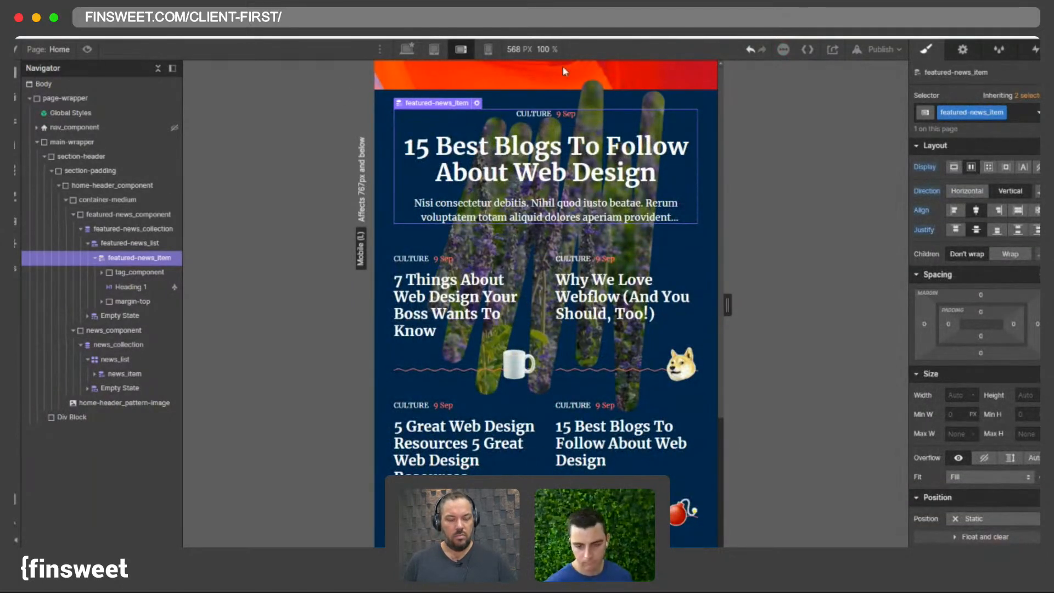
left_click(482, 50)
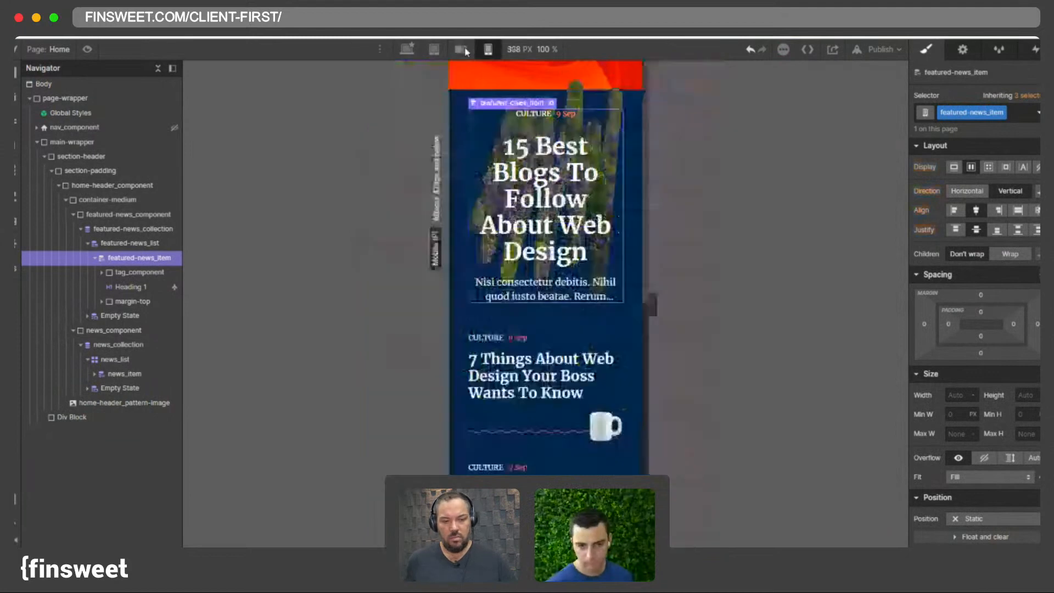
- At the mobile landscape breakpoint, set the bottom margin of tag_component to 1 rem
left_click(464, 51)
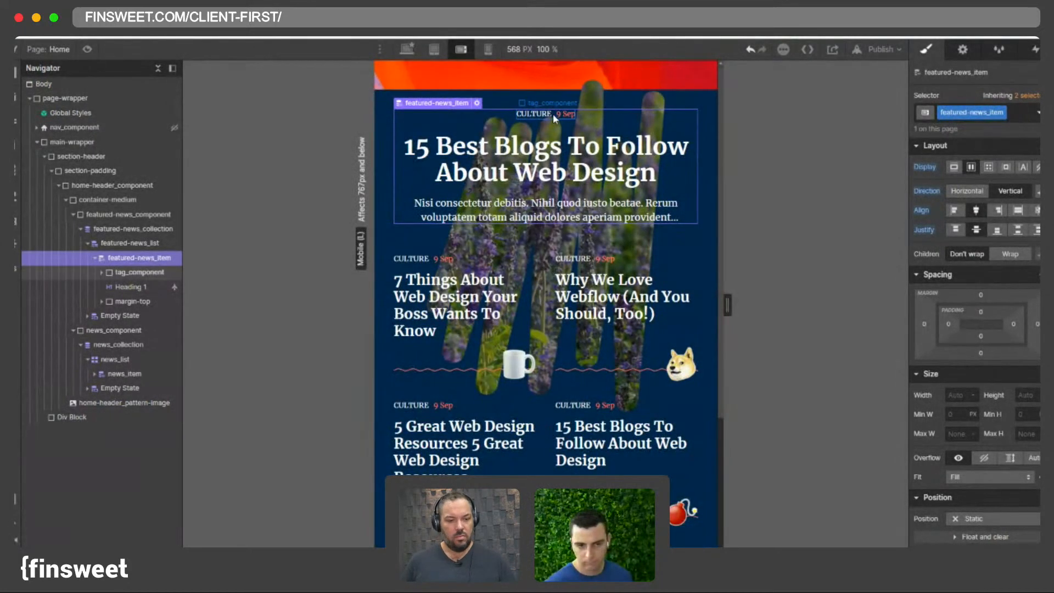
left_click(121, 273)
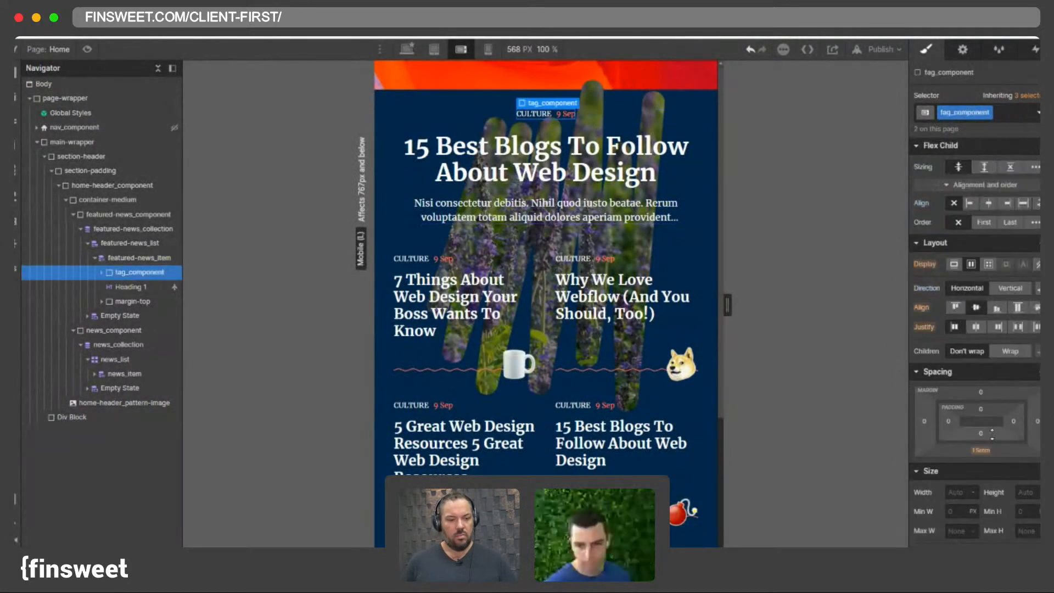
left_click(982, 452)
type("1")
key("Return")
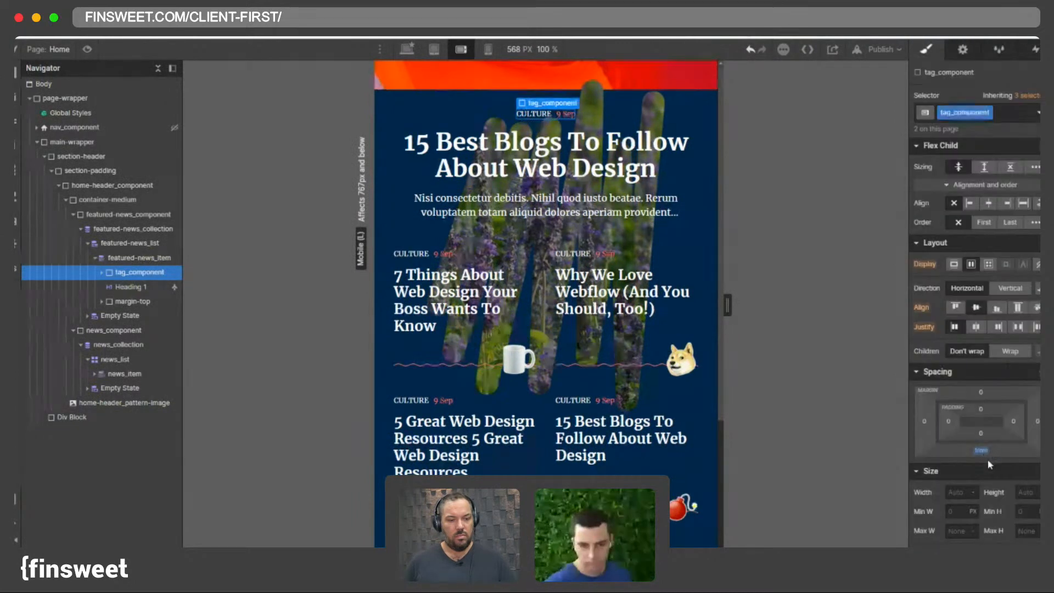
- Preview the news section at the mobile portrait and mobile landscape breakpoints, resizing the canvas width
left_click(487, 50)
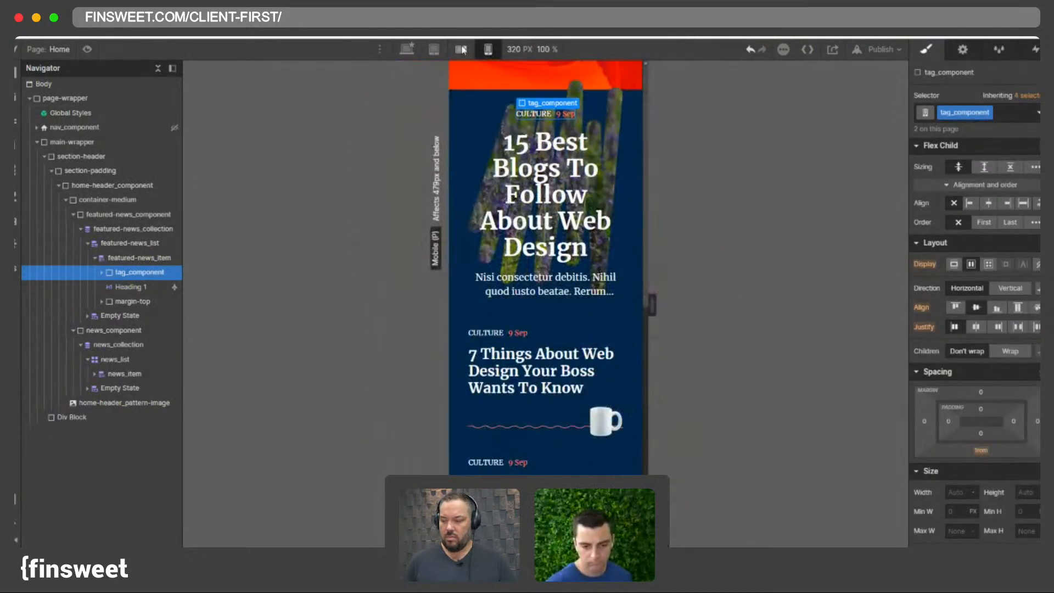
left_click(462, 50)
scroll(560, 193, "down", 3)
left_click(488, 50)
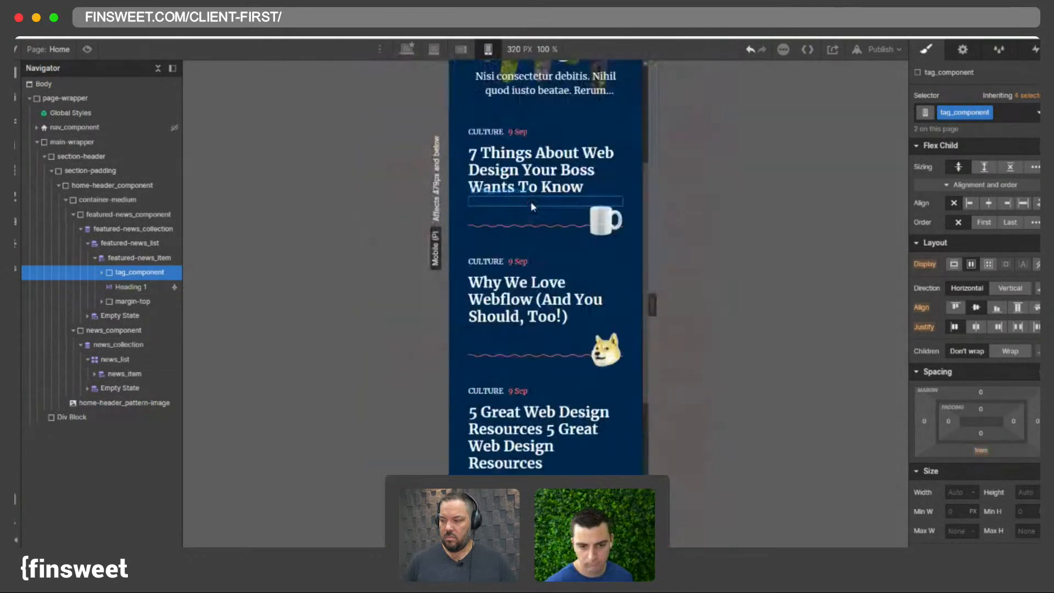
scroll(531, 206, "up", 4)
mouse_move(645, 313)
left_mouse_down()
mouse_move(693, 310)
mouse_move(658, 307)
left_mouse_up()
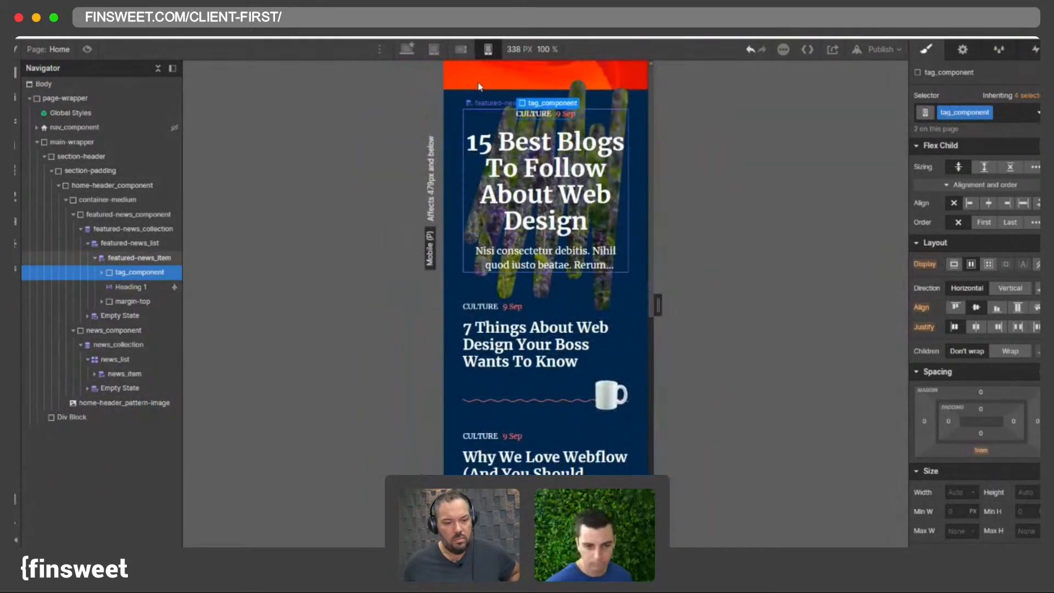
left_click(462, 50)
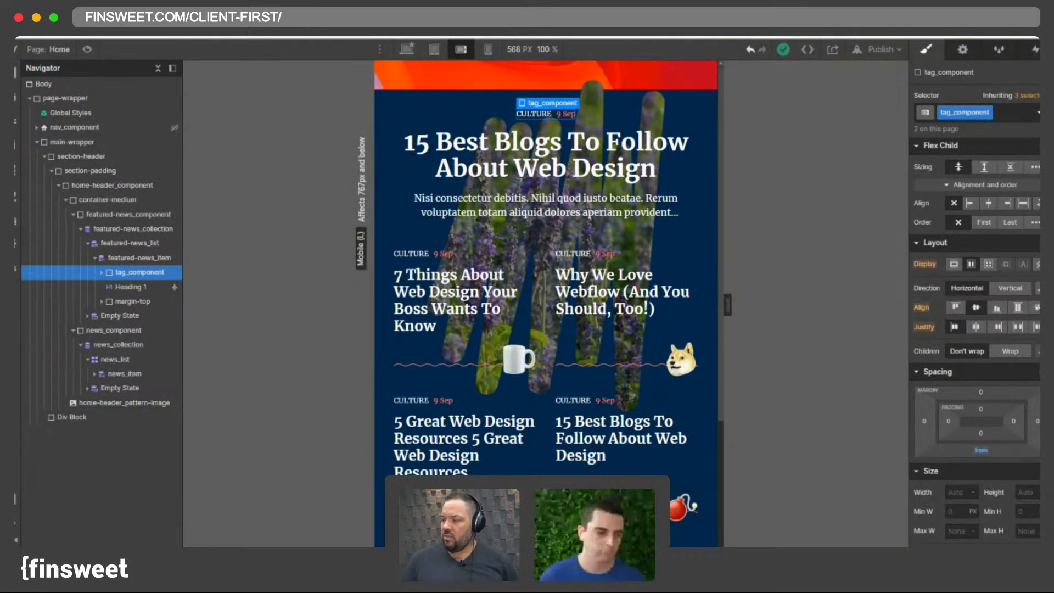
- Select the featured news Heading 1 and open its typography settings at the mobile landscape breakpoint
left_click(615, 170)
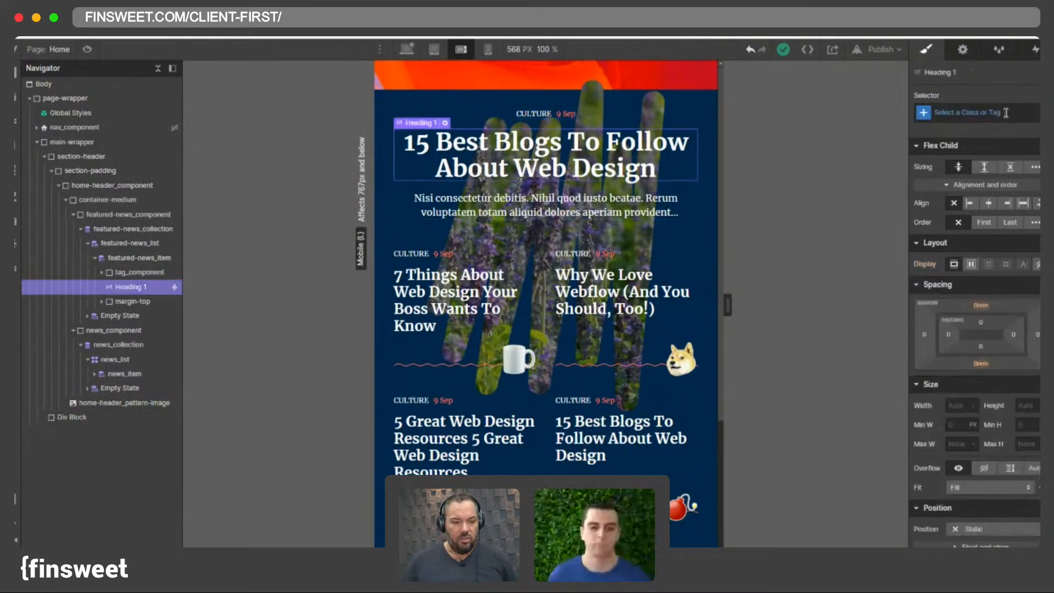
scroll(969, 386, "down", 5)
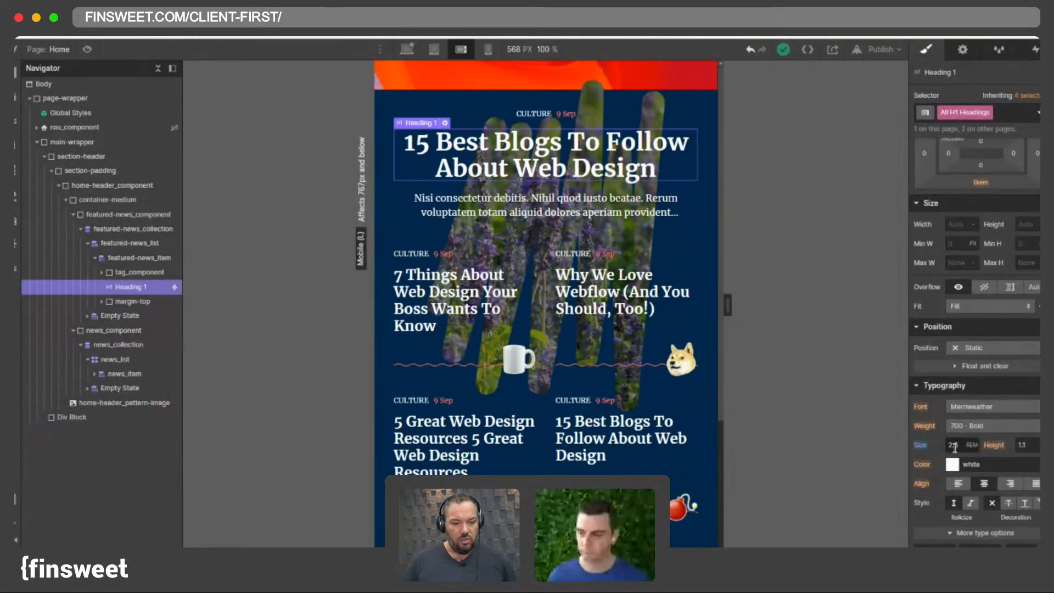
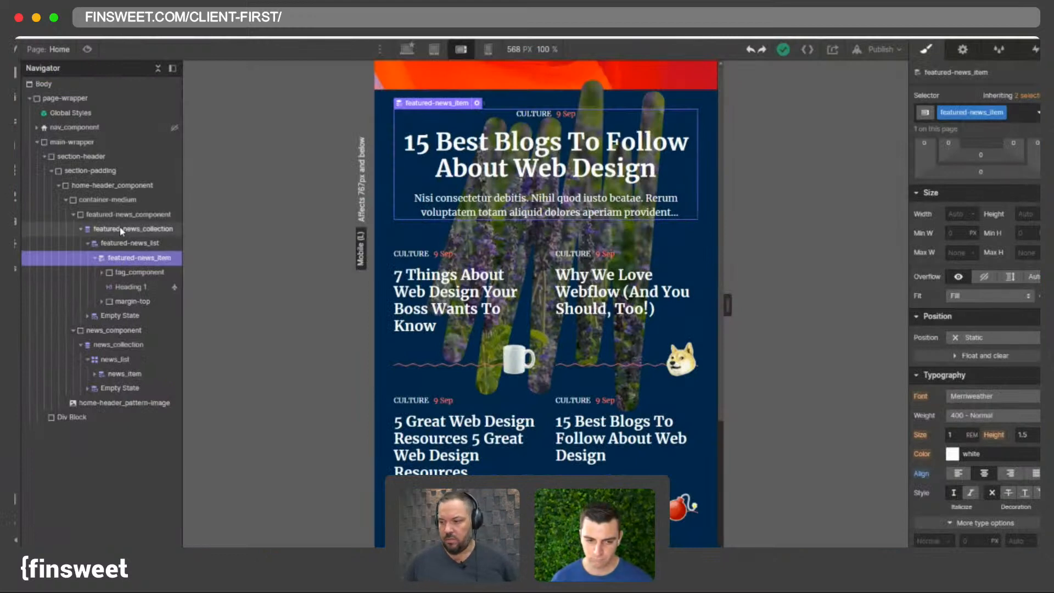
- Select the featured news list item and preview it at the mobile portrait and mobile landscape breakpoints
left_click(120, 229)
left_click(113, 246)
left_click(119, 260)
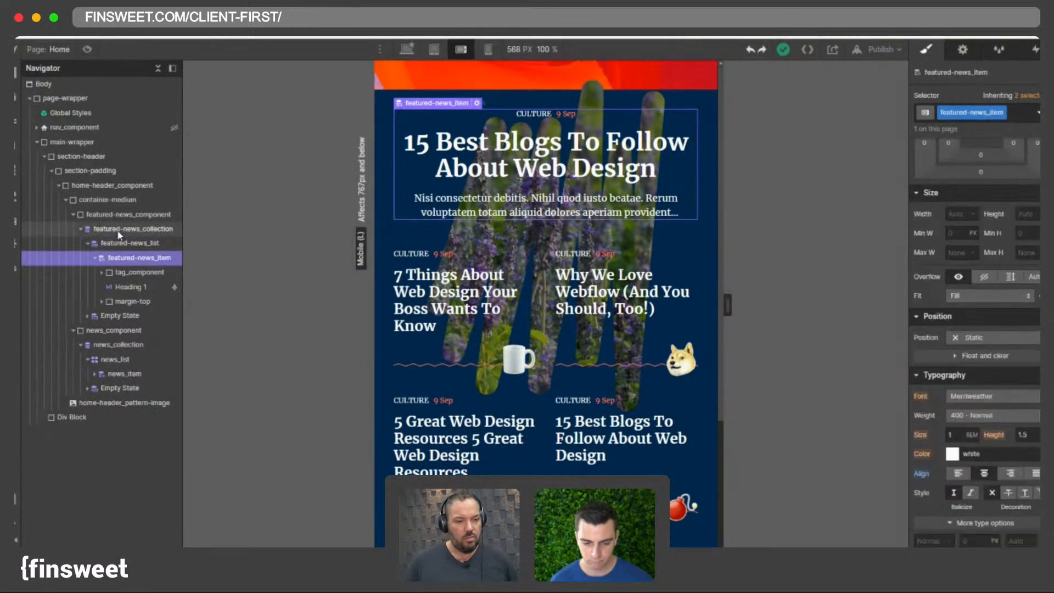
left_click(487, 49)
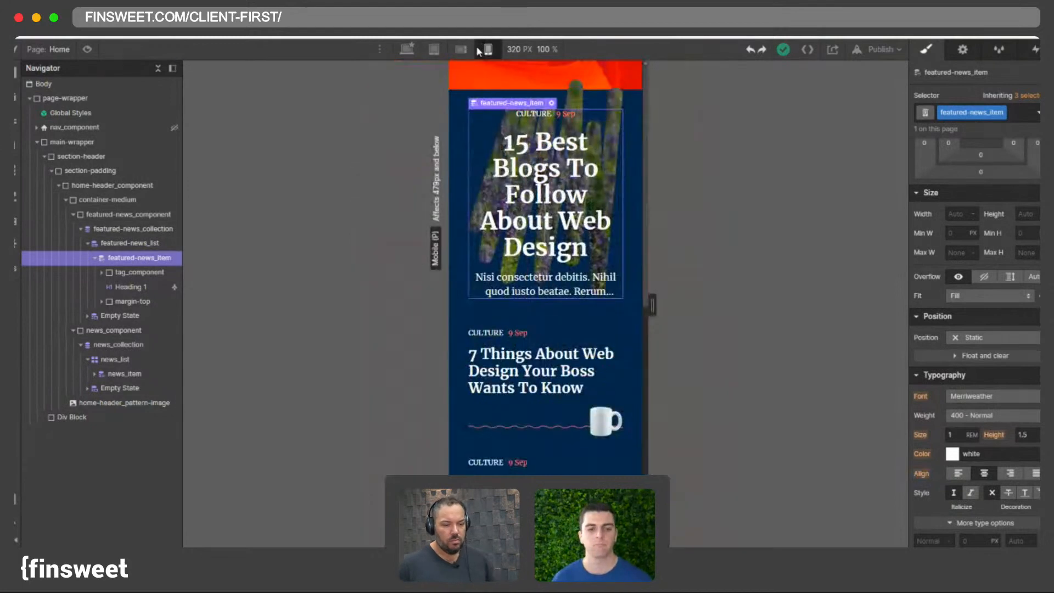
left_click(461, 49)
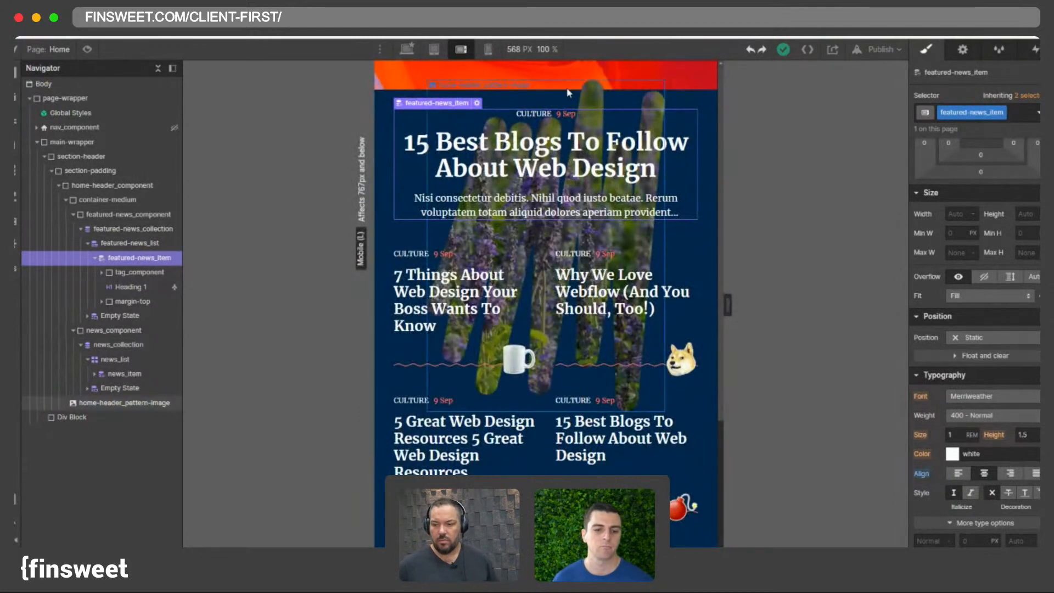
- At mobile portrait, give featured-news_component a minimum height of 100 and a vertical flex layout with content justified center
left_click(137, 240)
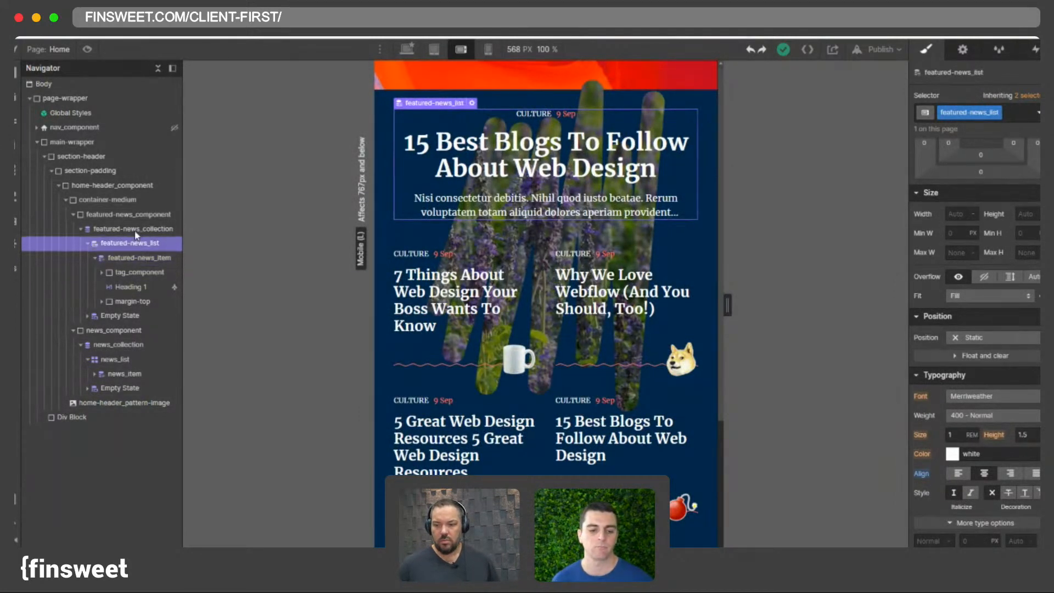
left_click(135, 229)
left_click(129, 214)
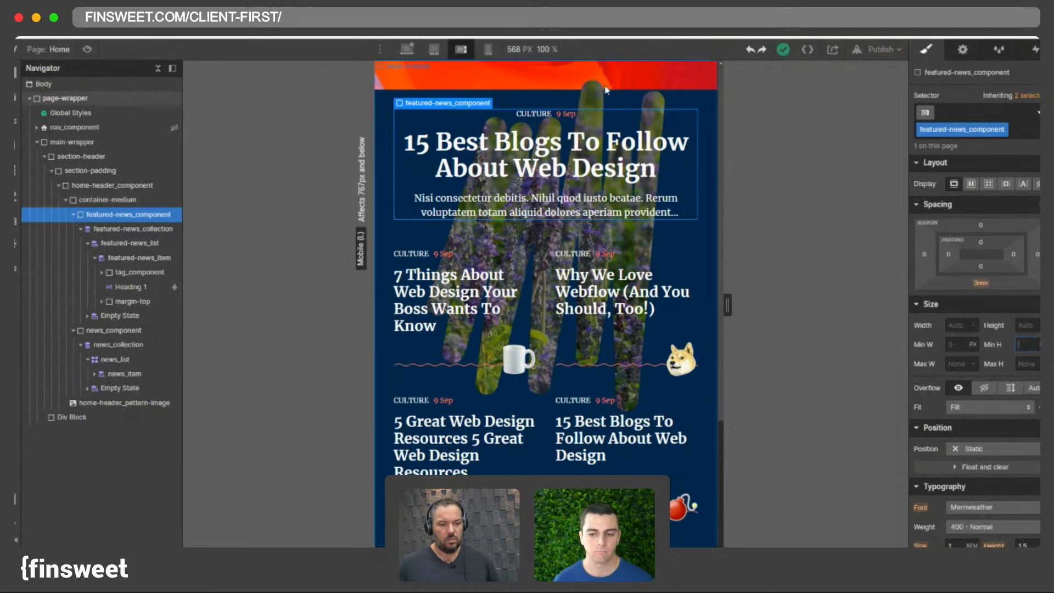
left_click(488, 50)
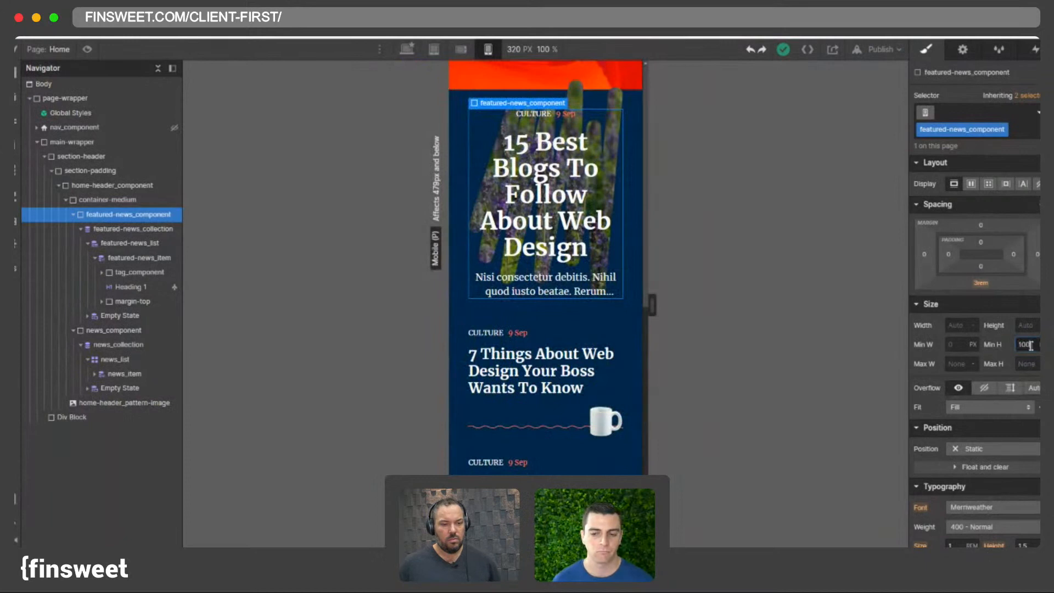
key("Return")
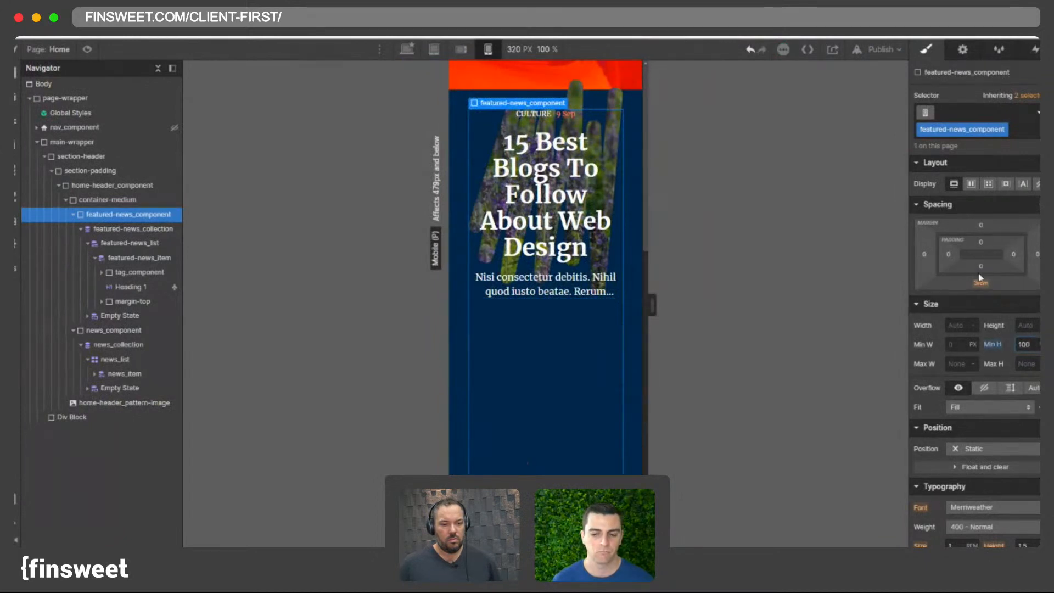
left_click(970, 185)
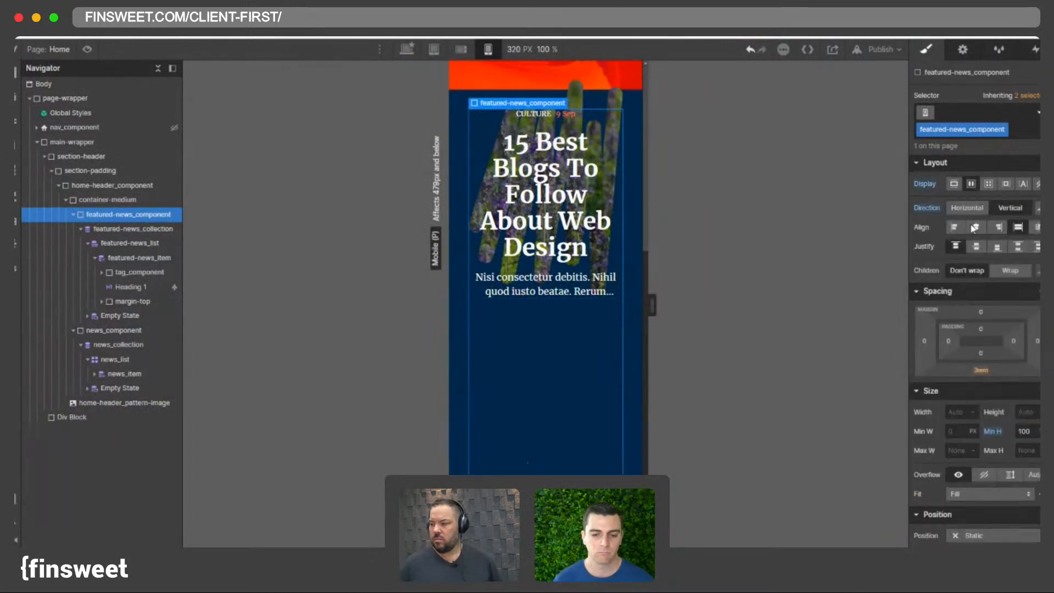
left_click(975, 246)
- Resize the canvas width to check the vertically centered featured news at mobile portrait
scroll(518, 312, "down", 5)
scroll(635, 289, "up", 5)
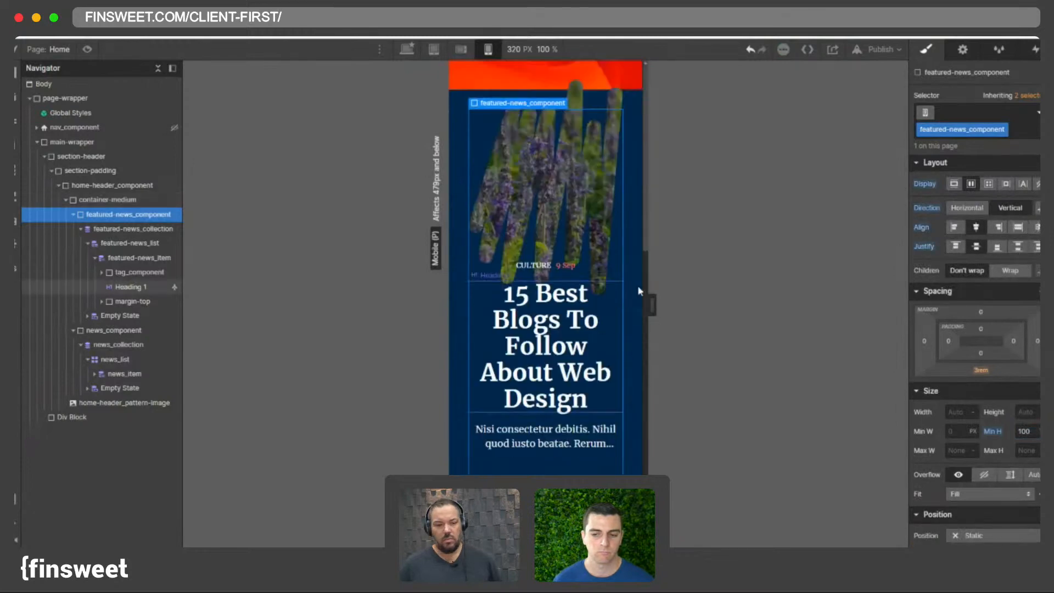
left_click_drag(659, 306, 674, 324)
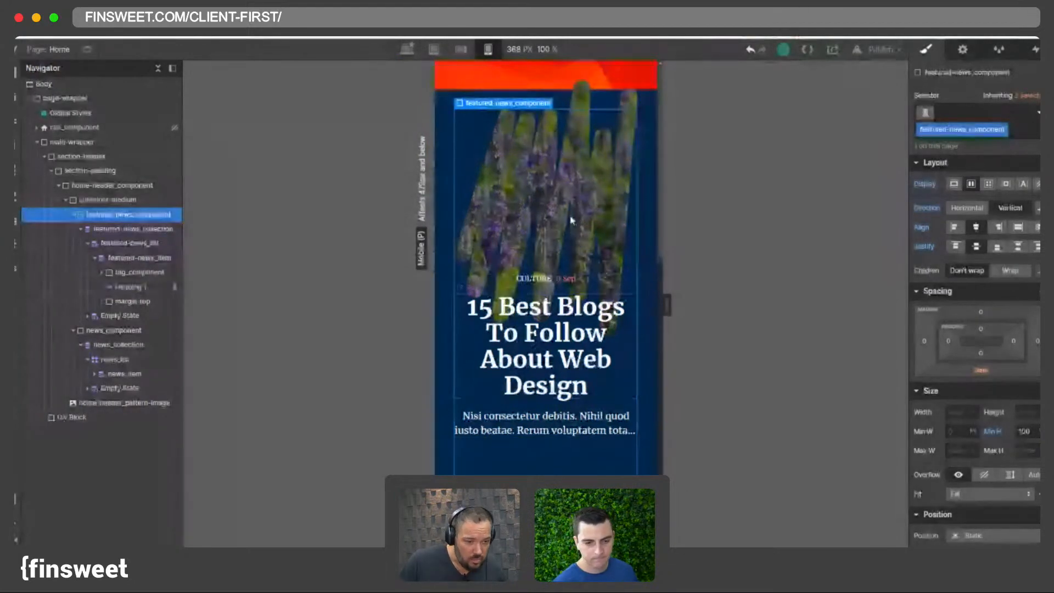
left_click_drag(666, 305, 676, 332)
scroll(629, 283, "down", 5)
scroll(627, 278, "up", 5)
scroll(588, 185, "down", 3)
scroll(588, 184, "up", 2)
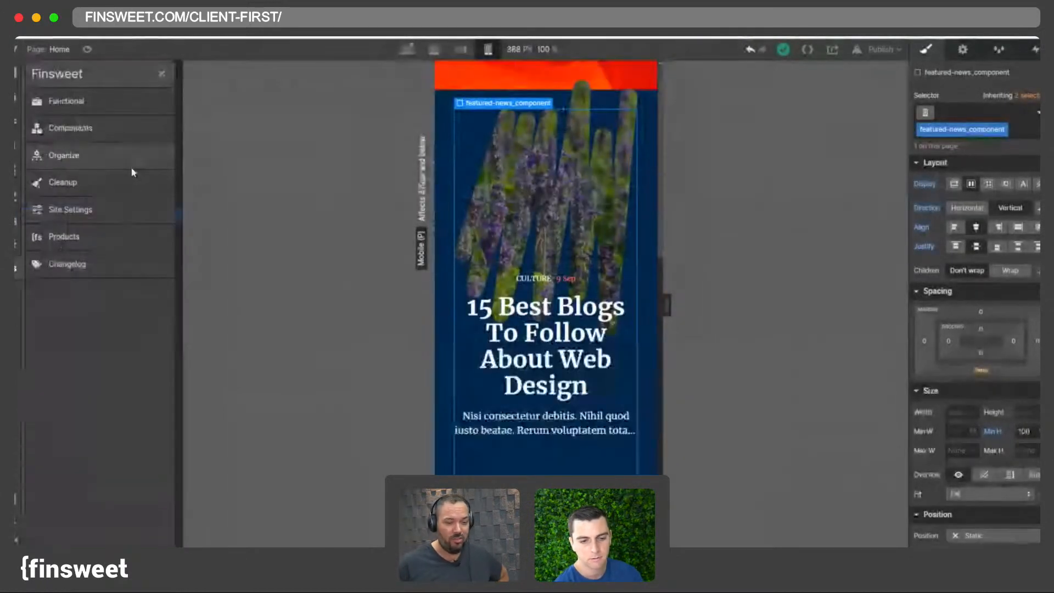
left_click(66, 101)
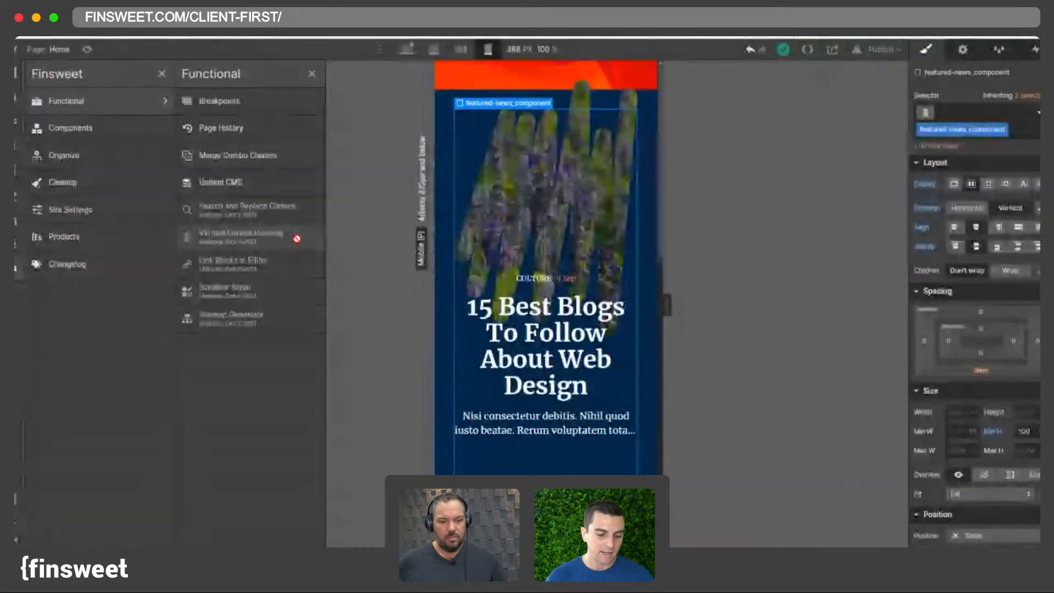
left_click(312, 75)
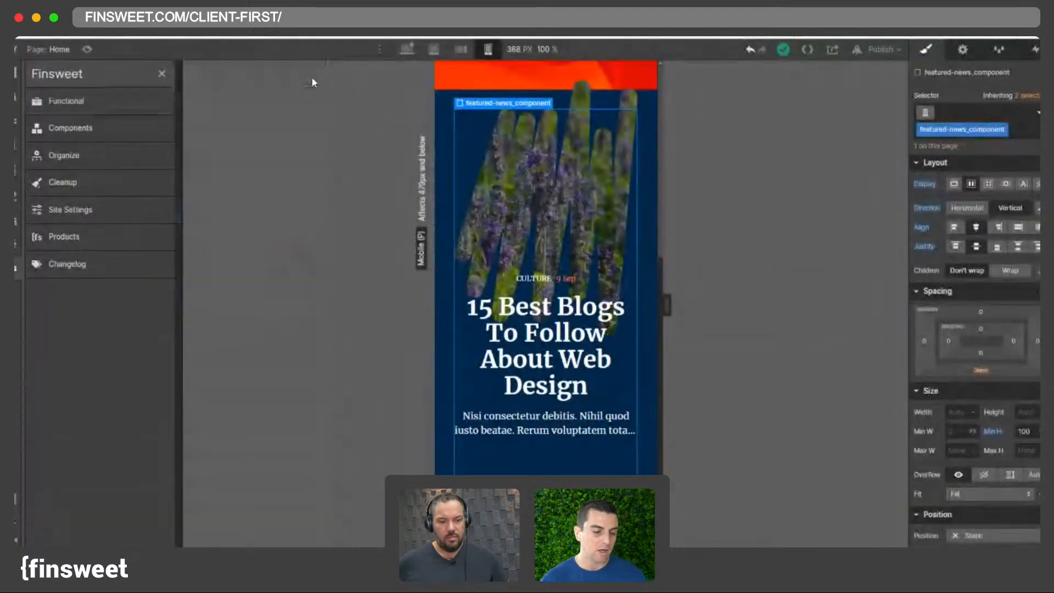
left_click(16, 268)
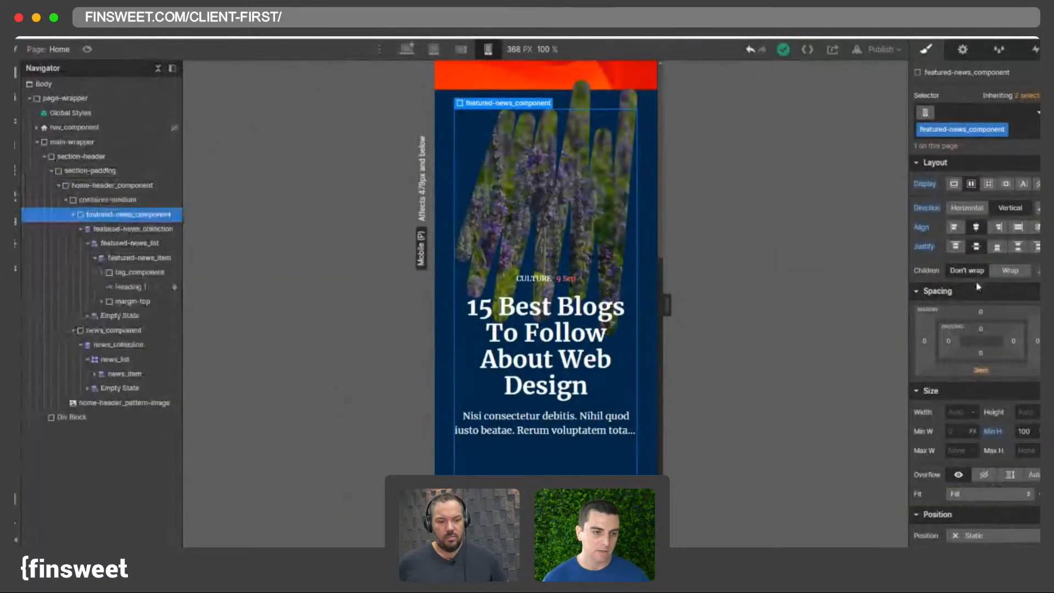
- Compare the featured news component at the mobile landscape and mobile portrait breakpoints, widening the canvas
left_click(472, 50)
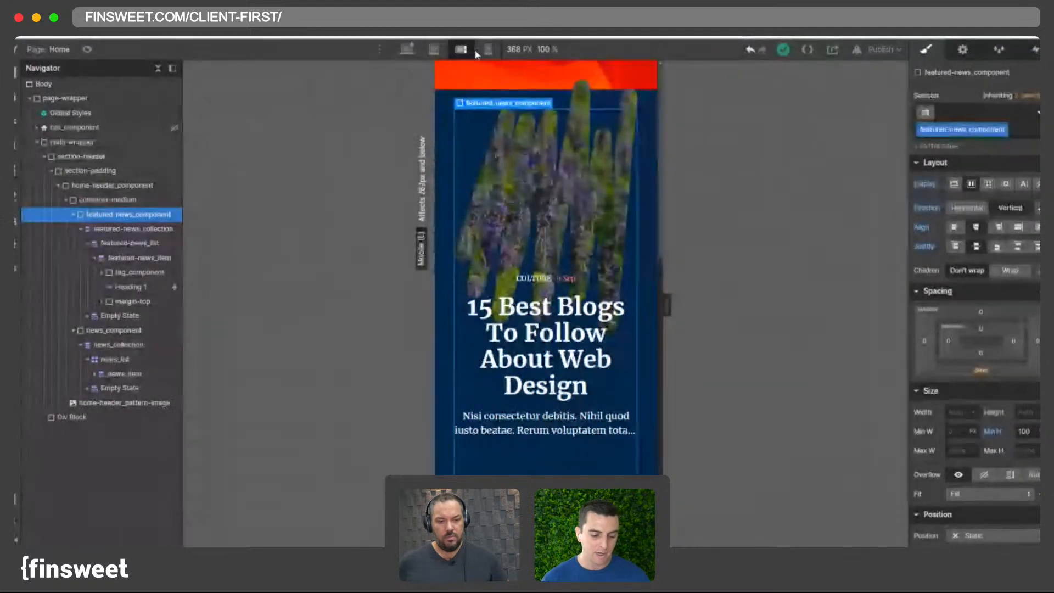
left_click(478, 50)
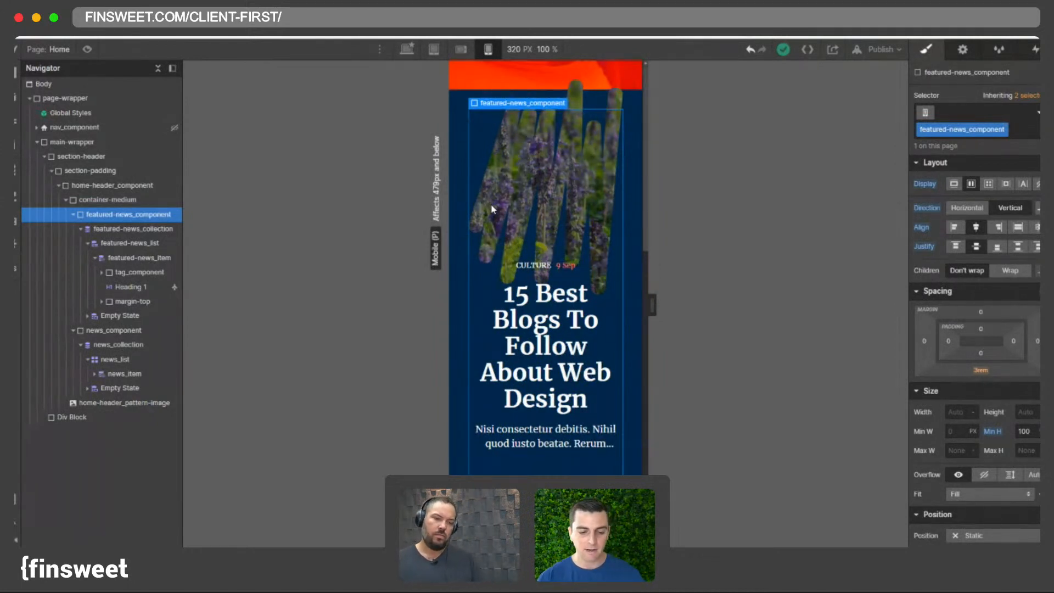
left_click(461, 49)
left_click(488, 48)
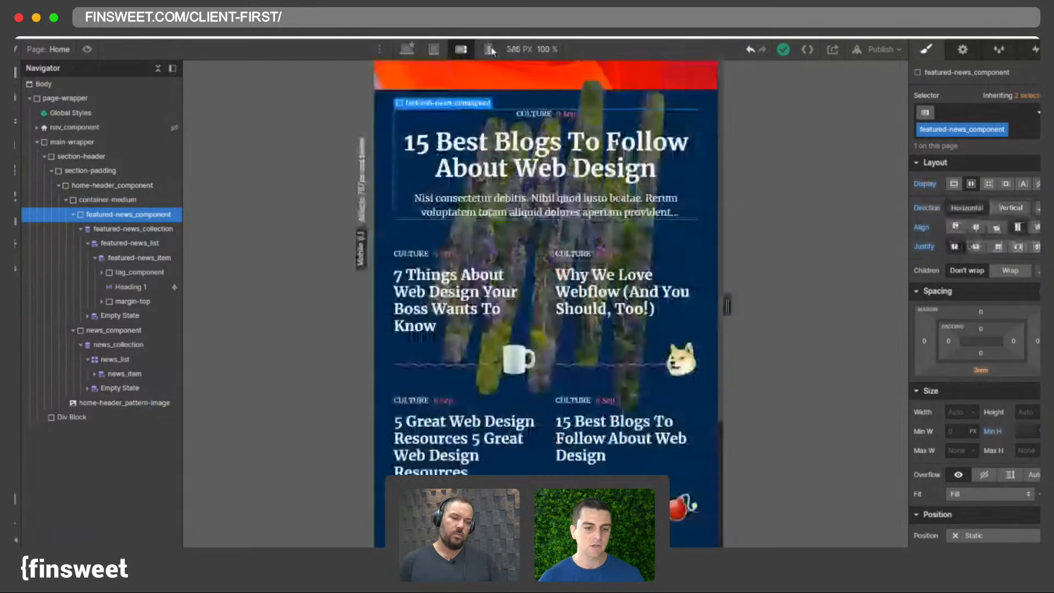
left_click(465, 50)
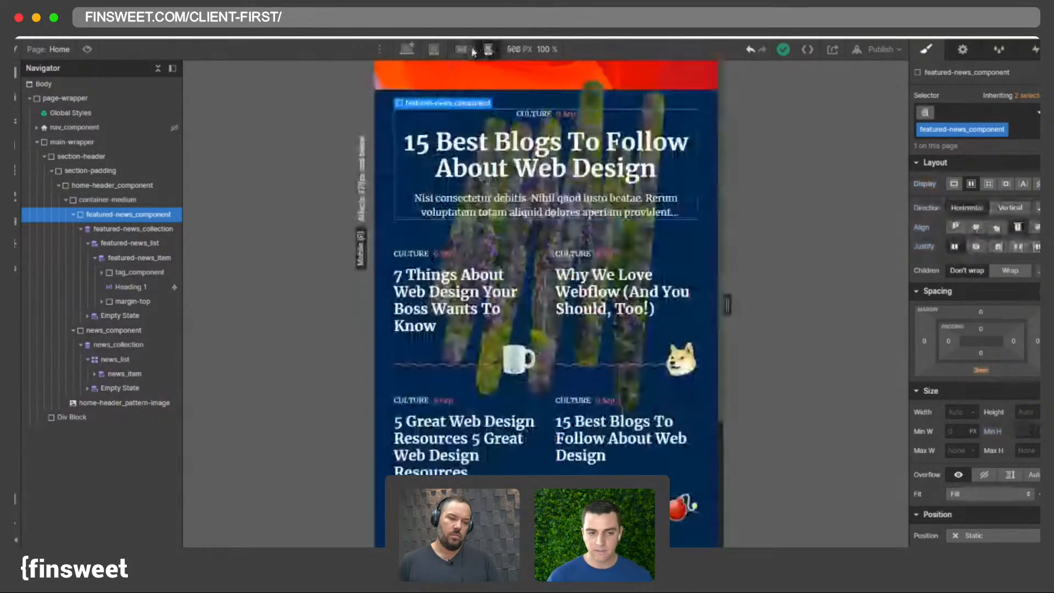
left_click(487, 50)
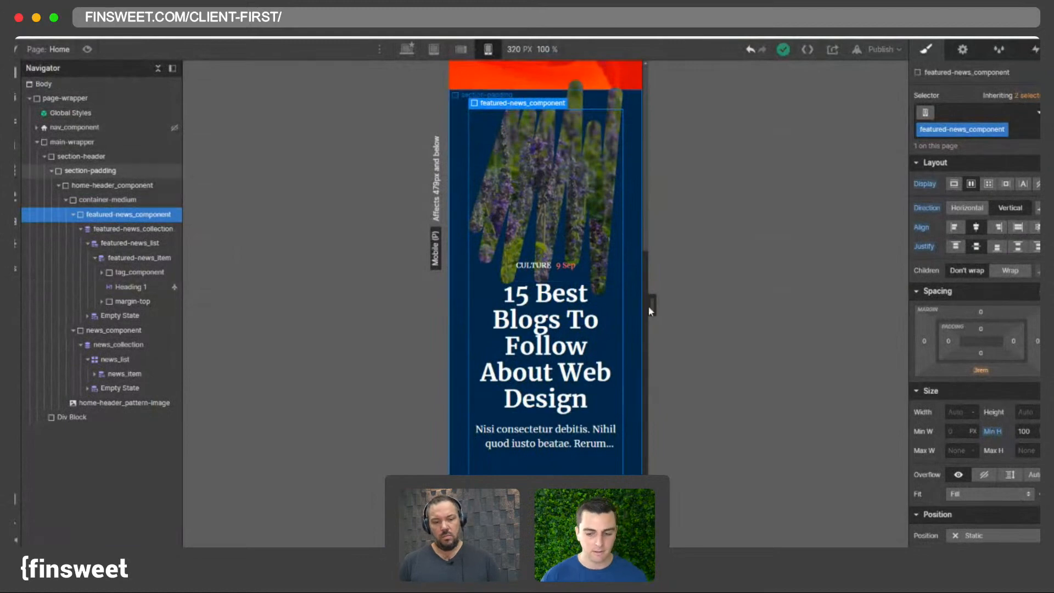
mouse_move(652, 304)
left_mouse_down()
mouse_move(706, 317)
mouse_move(647, 310)
mouse_move(658, 323)
left_mouse_up()
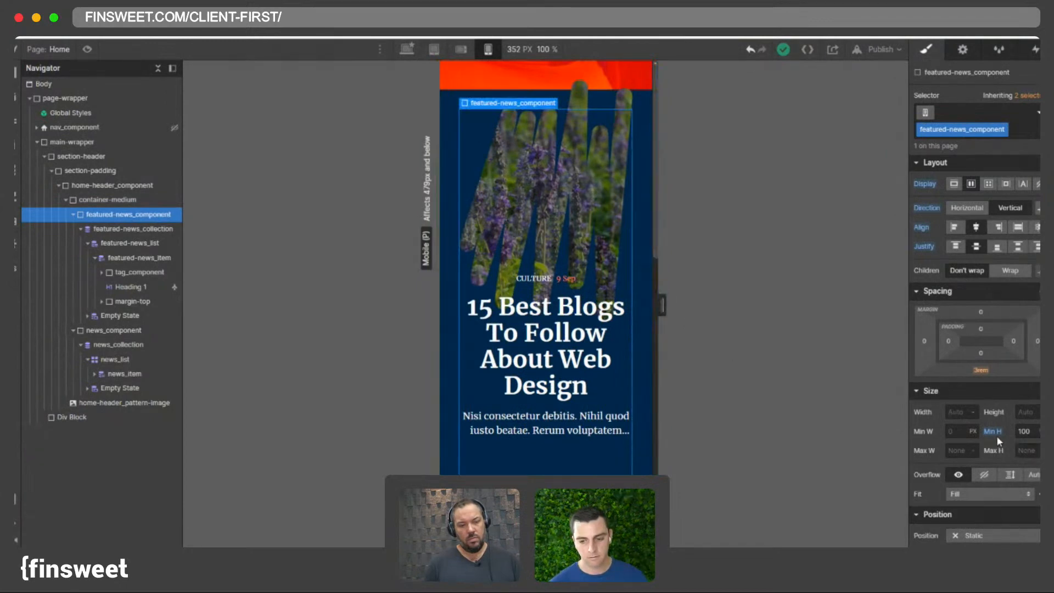
scroll(475, 321, "down", 5)
scroll(503, 324, "up", 5)
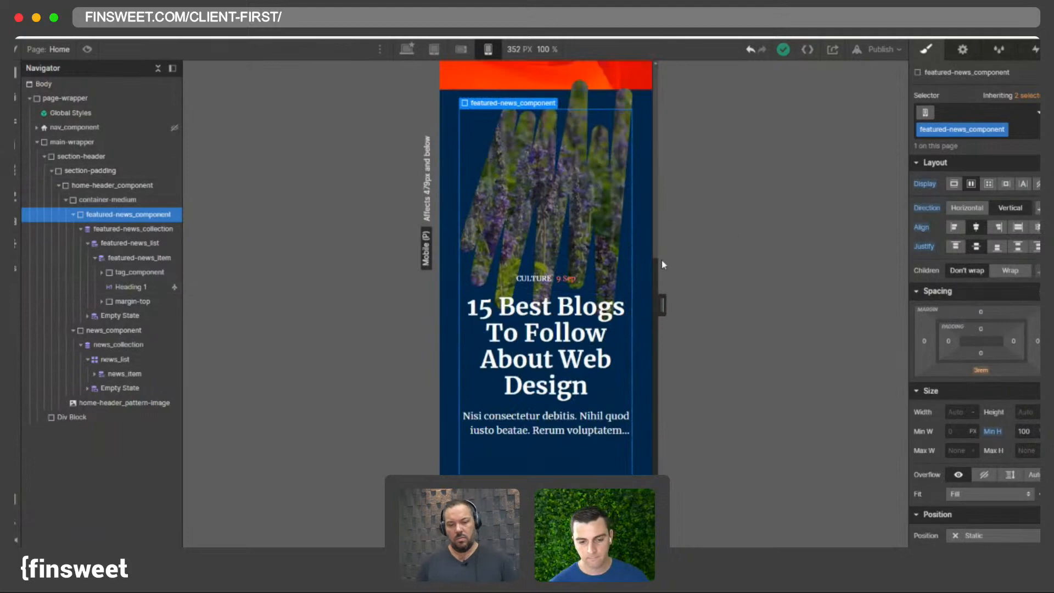
left_click(461, 49)
left_click(483, 50)
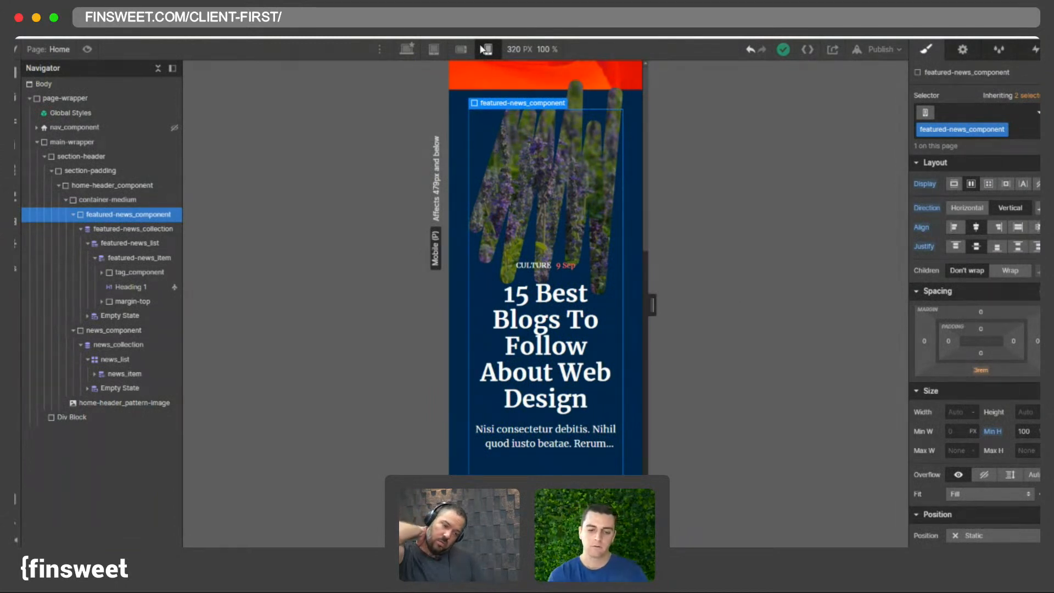
- Try minimum heights of 90, 80 and 90 on featured-news_component, then clear its minimum height
left_click(1022, 433)
type("90")
key("Return")
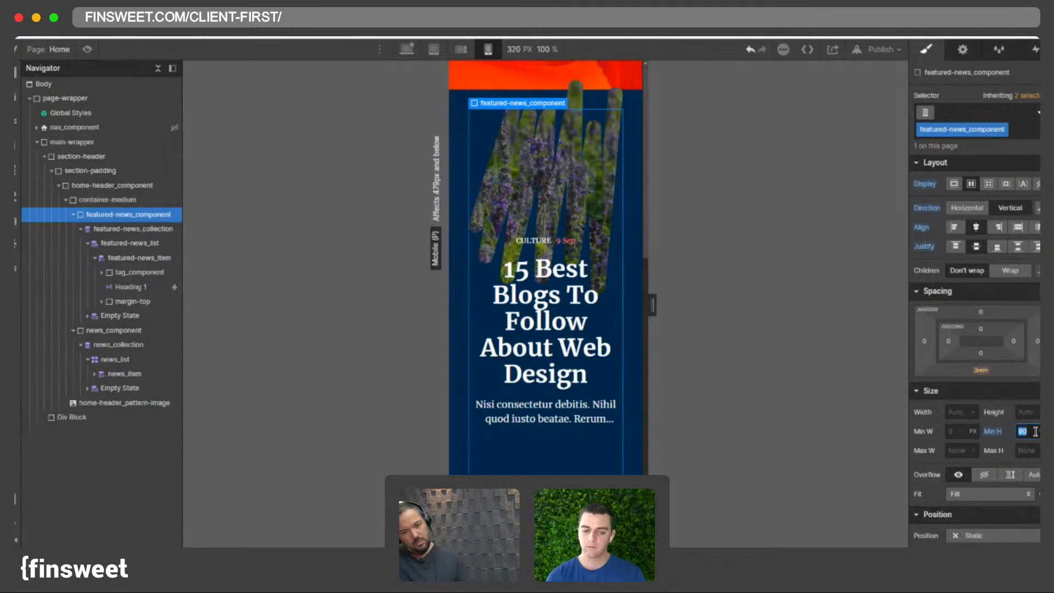
type("80")
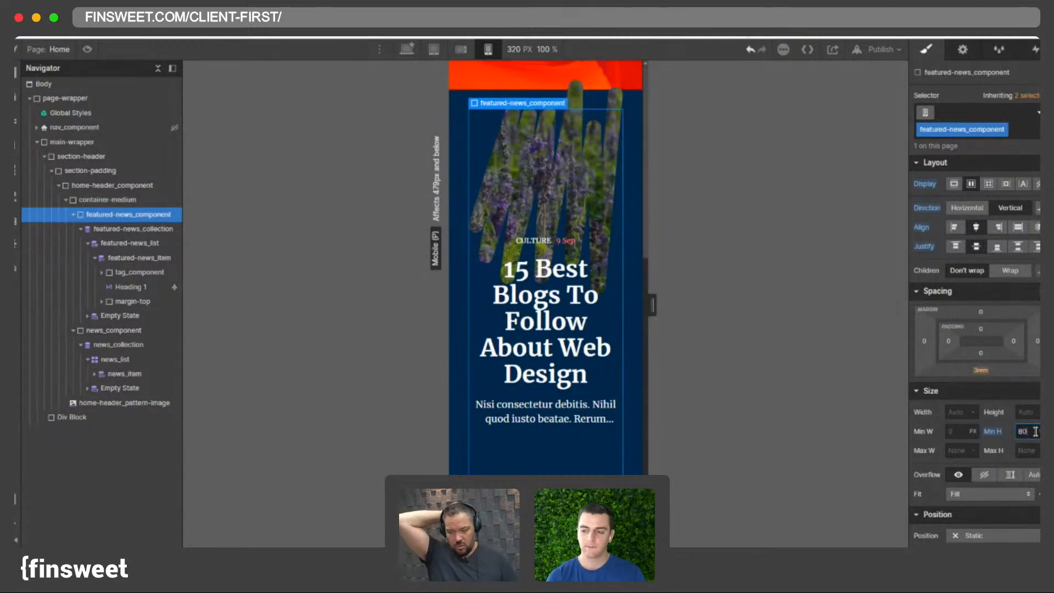
key("Return")
type("90")
key("Return")
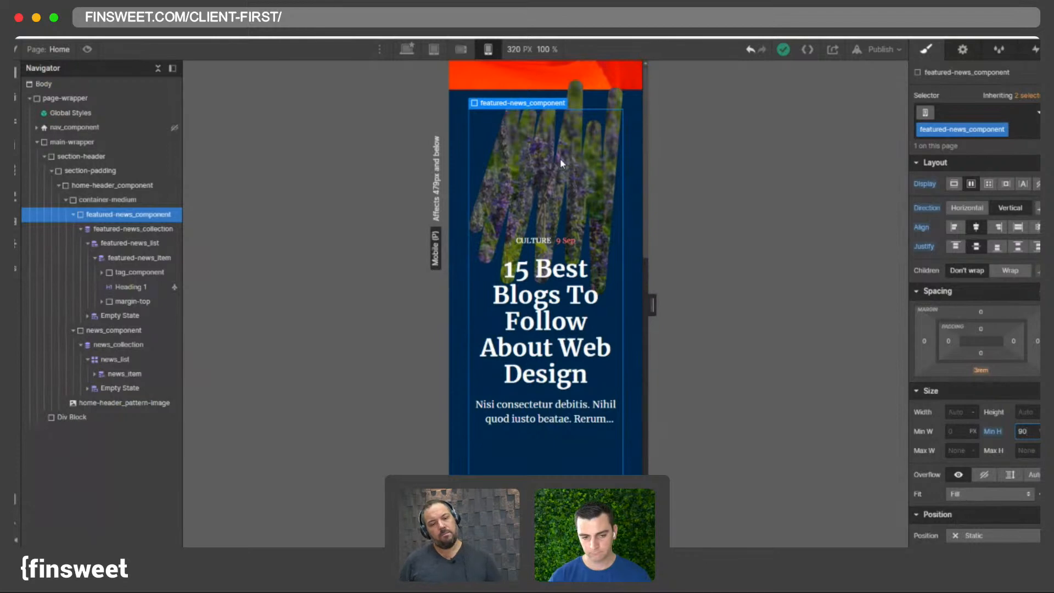
left_click(1024, 431)
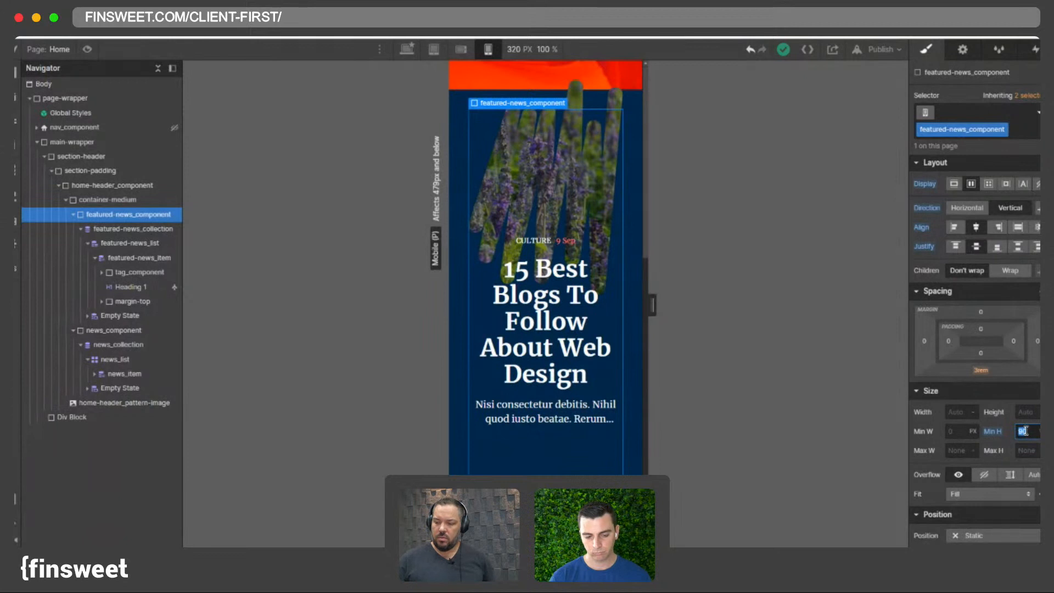
key("BackSpace")
key("Return")
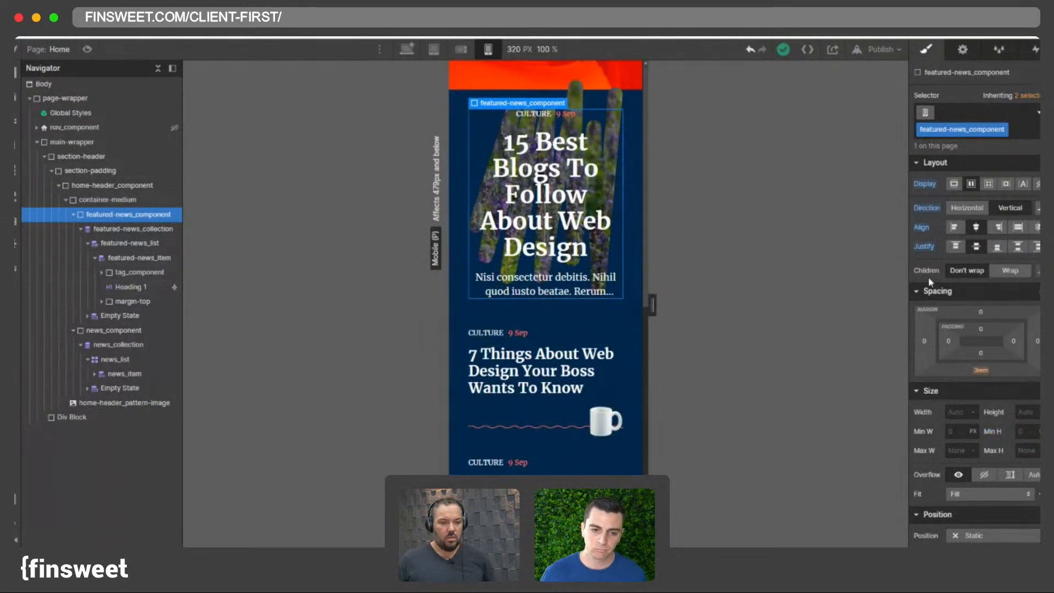
- Try a 90vh minimum height on featured-news_component, then reset the minimum height
left_click_drag(982, 336, 982, 323)
left_click(751, 49)
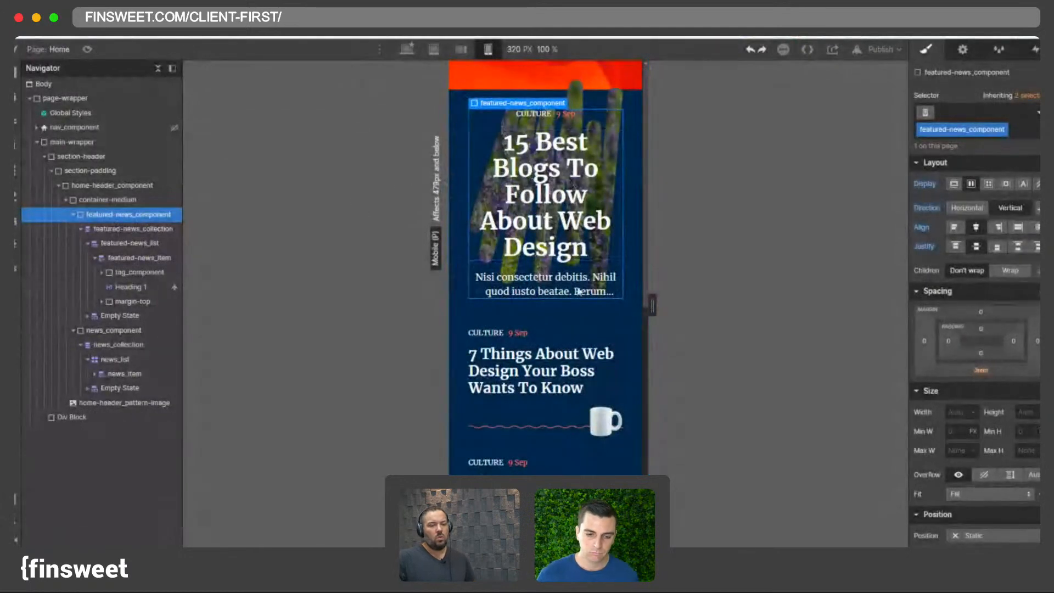
left_click(1026, 431)
type("90vh")
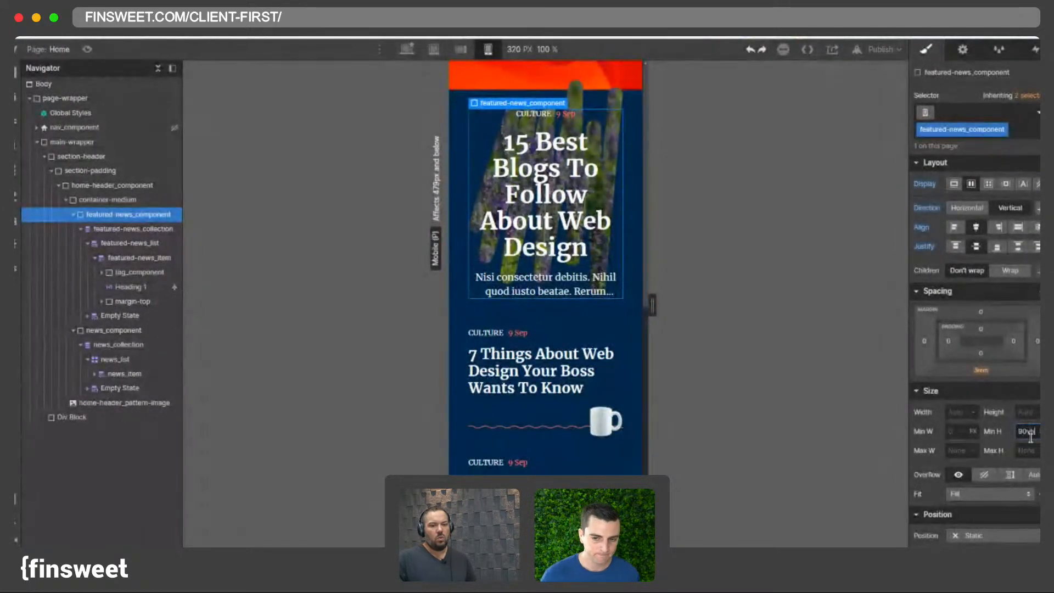
key("Return")
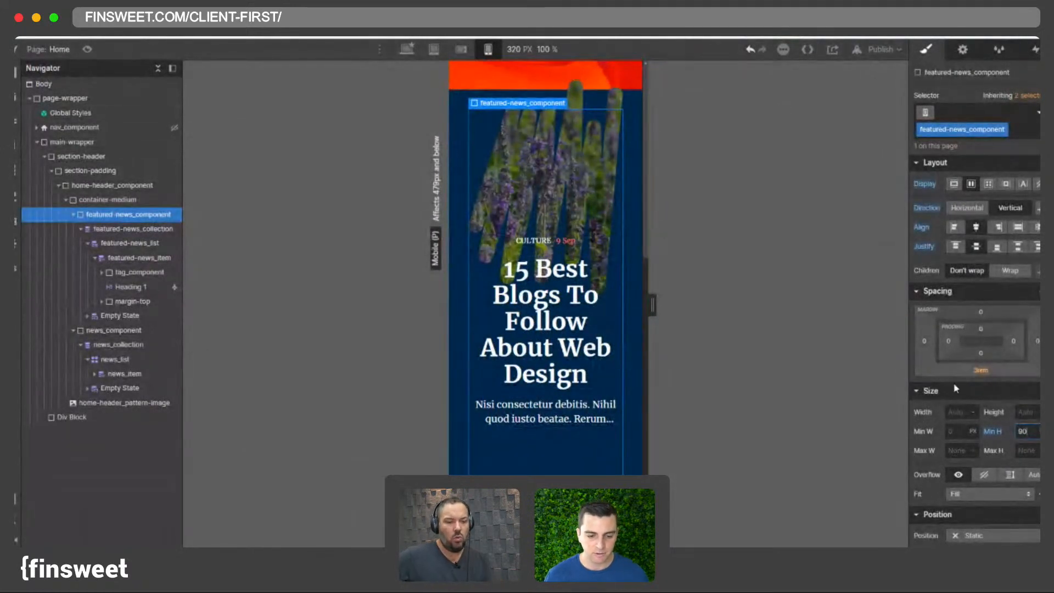
left_click(993, 432, "alt")
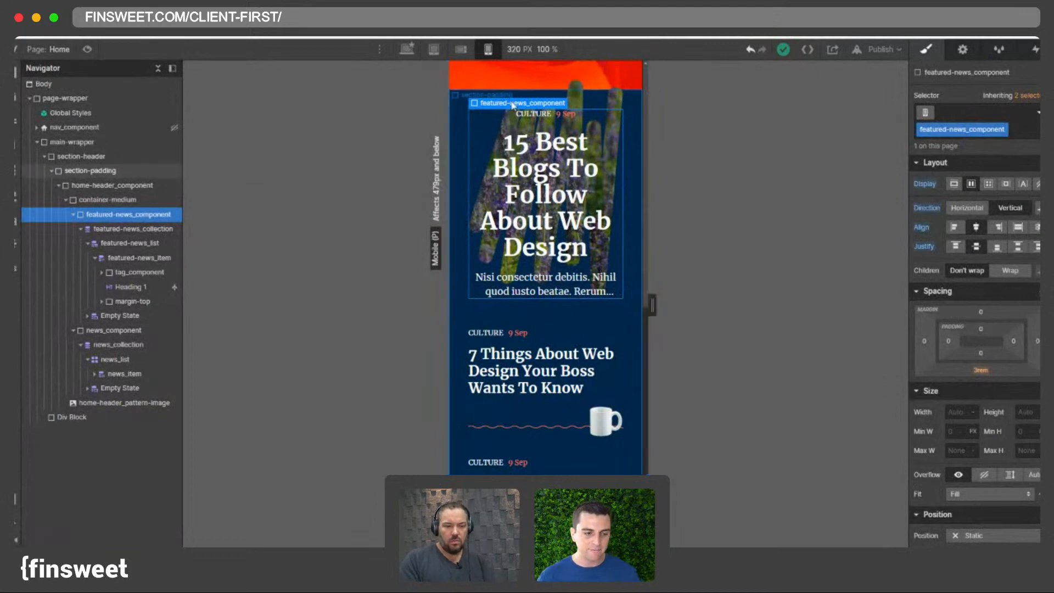
- Preview the featured news component across the breakpoints up to desktop
left_click(468, 51)
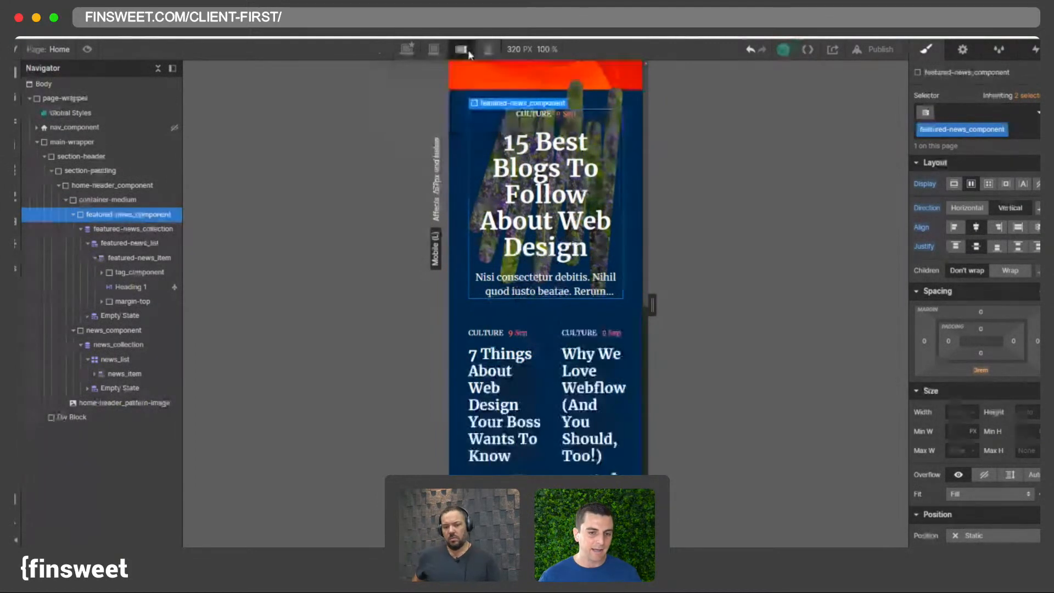
left_click(486, 50)
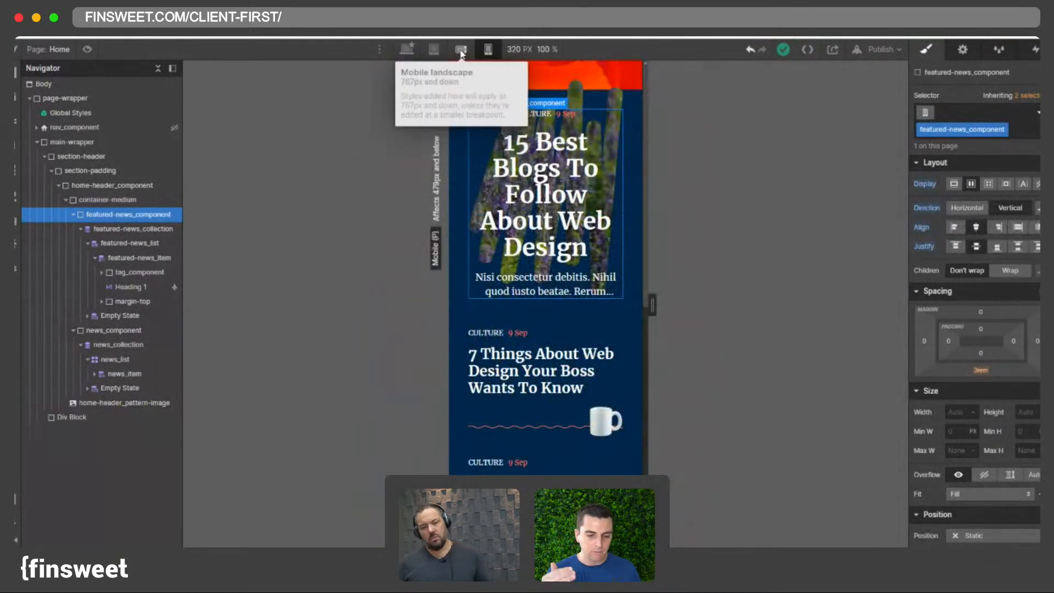
left_click(461, 49)
left_click(433, 50)
left_click(406, 49)
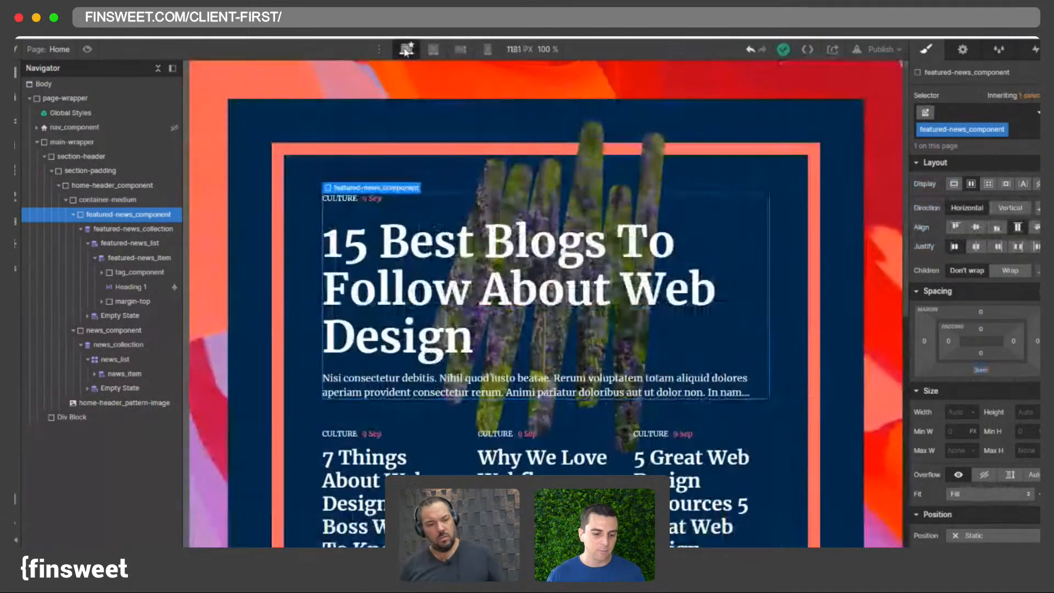
scroll(422, 157, "down", 3)
scroll(421, 156, "up", 3)
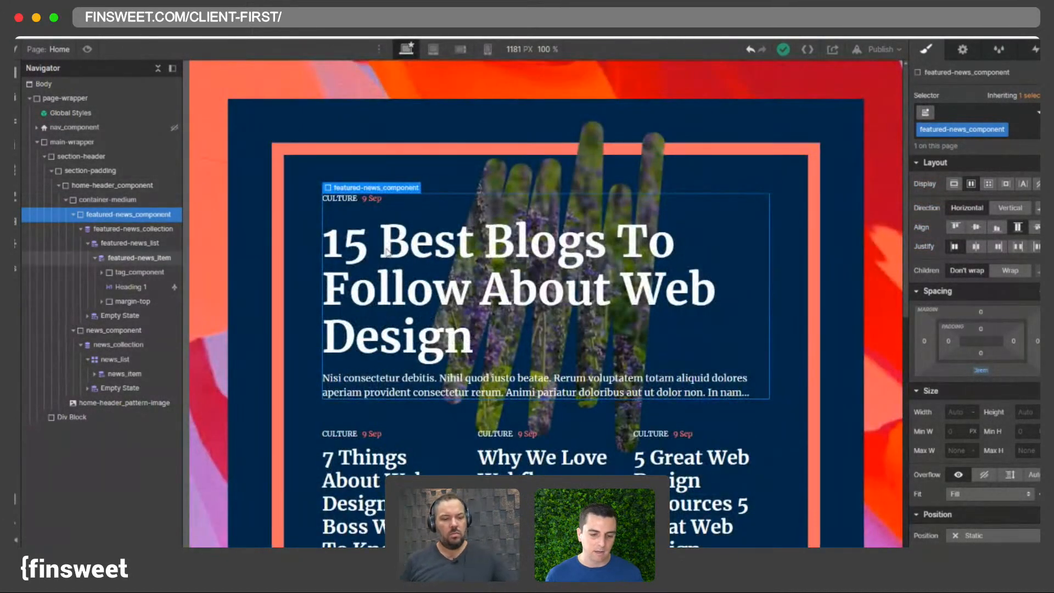
- Compare the featured news component across the desktop, tablet, mobile landscape and mobile portrait breakpoints
left_click(461, 49)
left_click(488, 50)
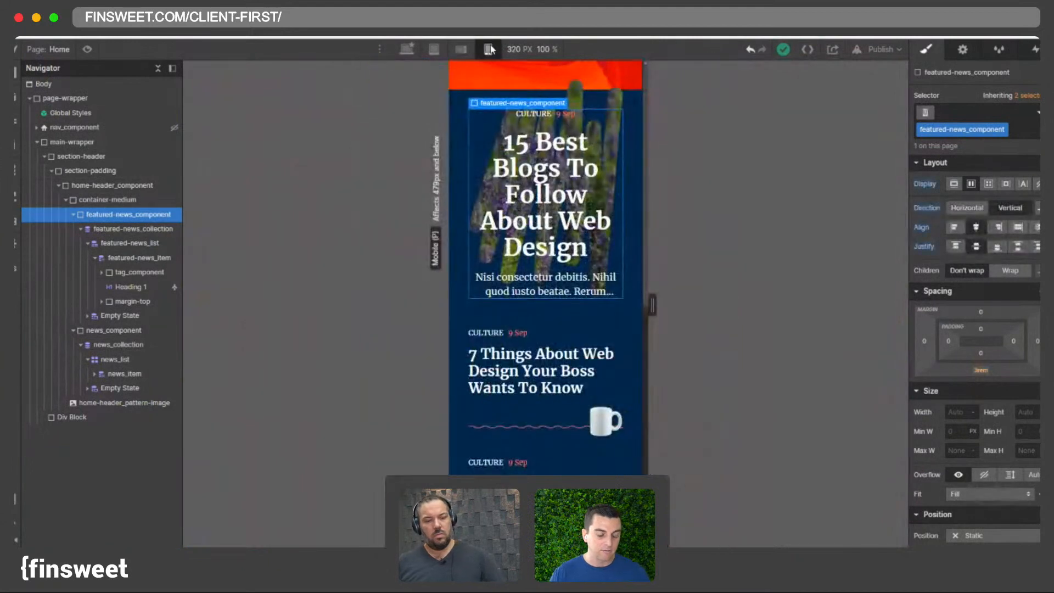
left_click(466, 50)
left_click(406, 49)
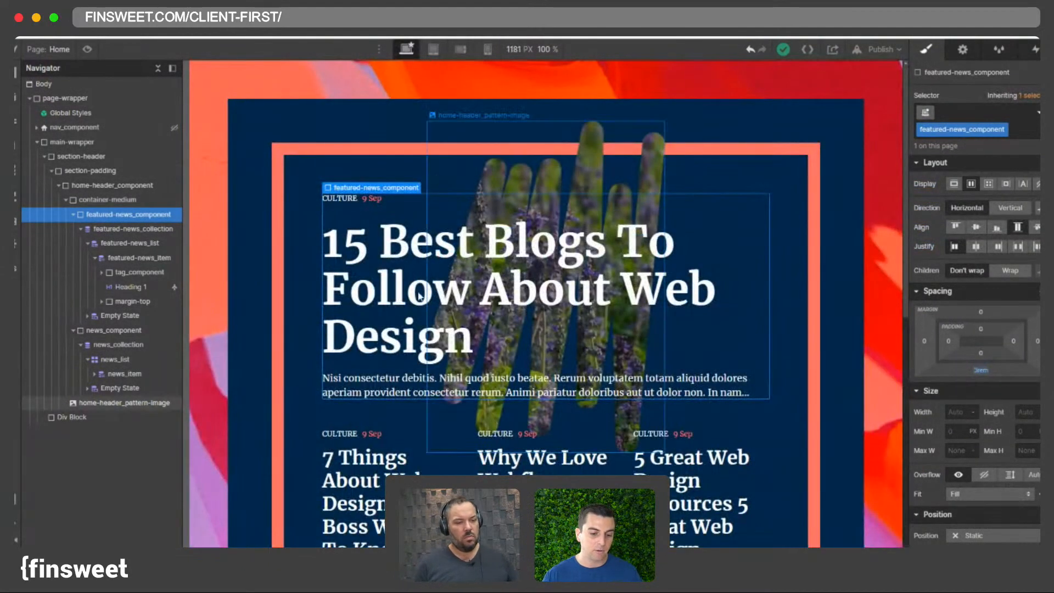
left_click(457, 50)
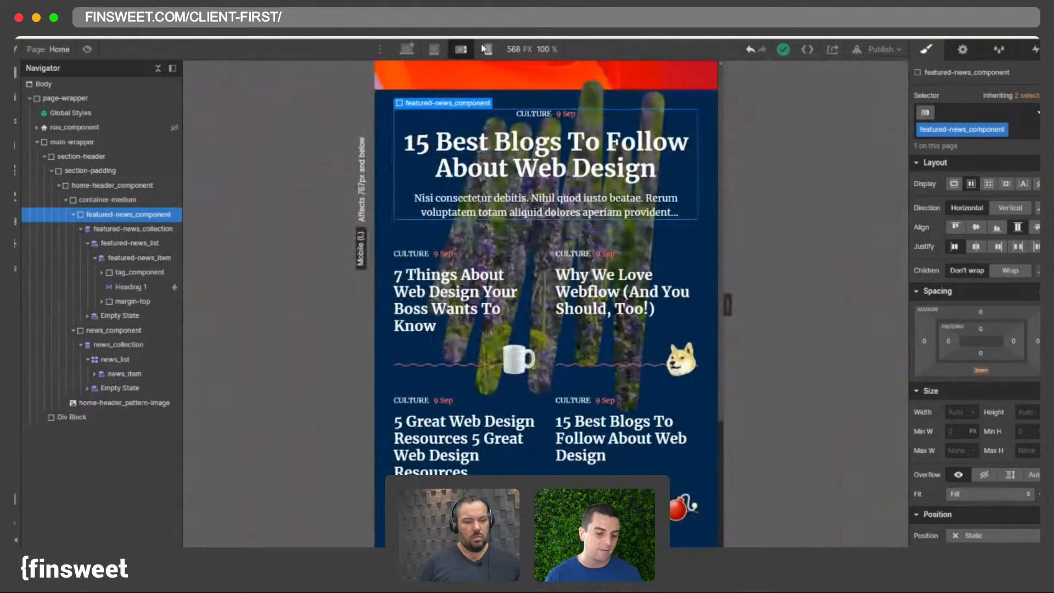
left_click(442, 51)
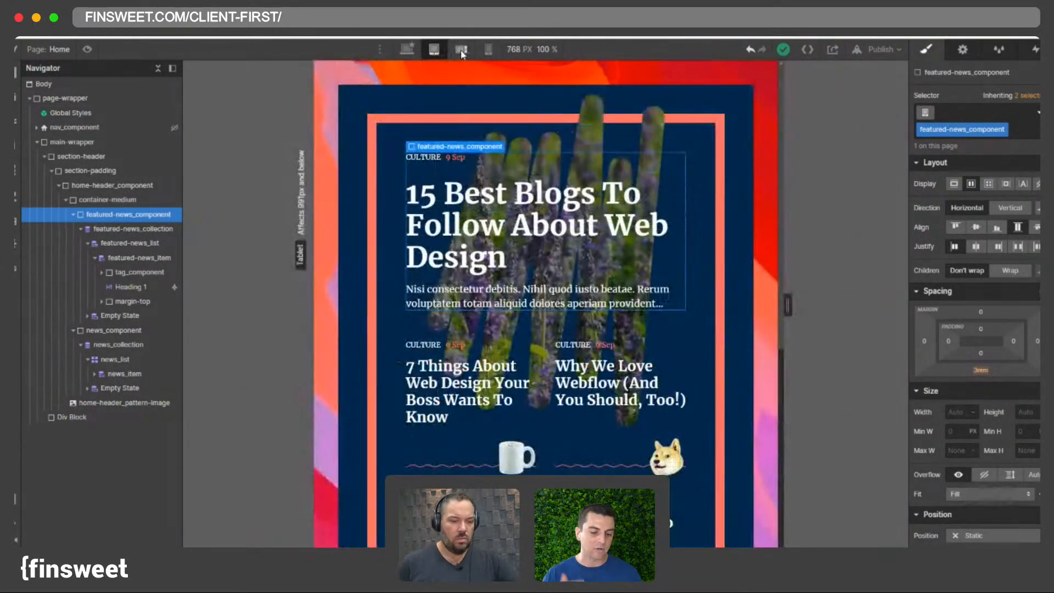
left_click(461, 49)
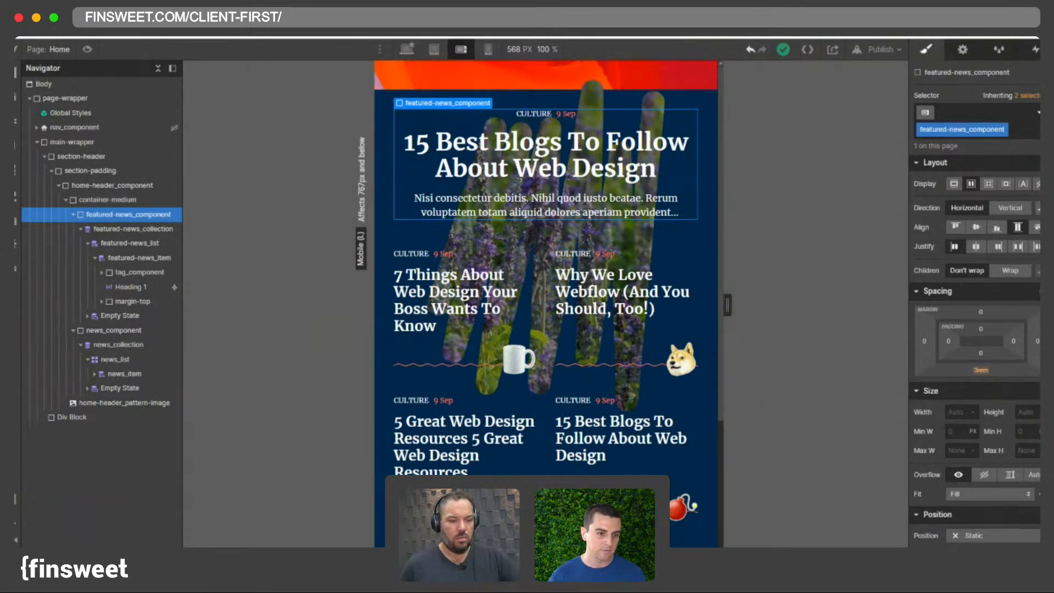
left_click(488, 49)
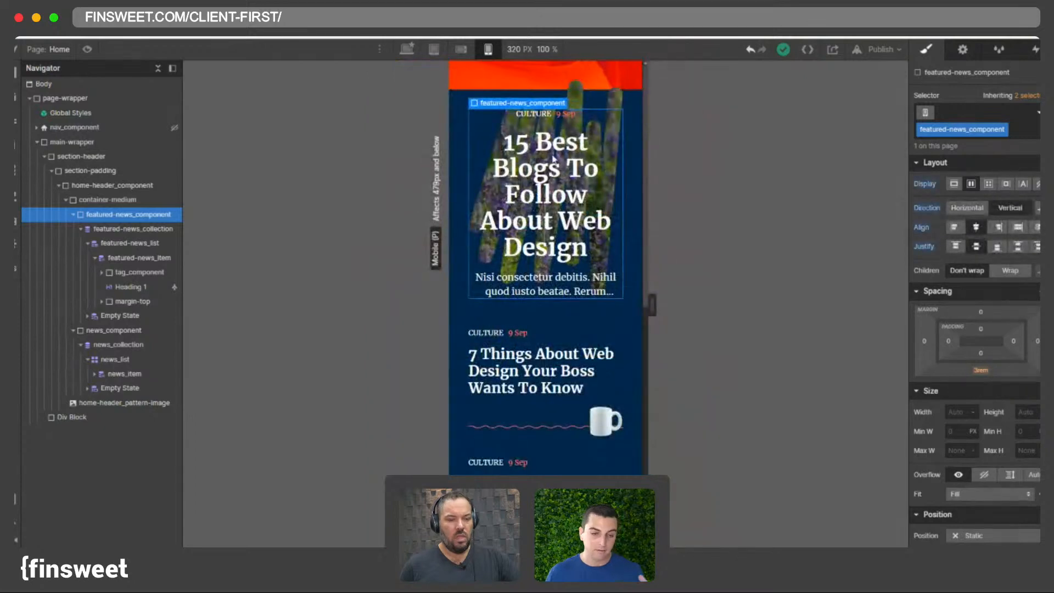
left_click(461, 50)
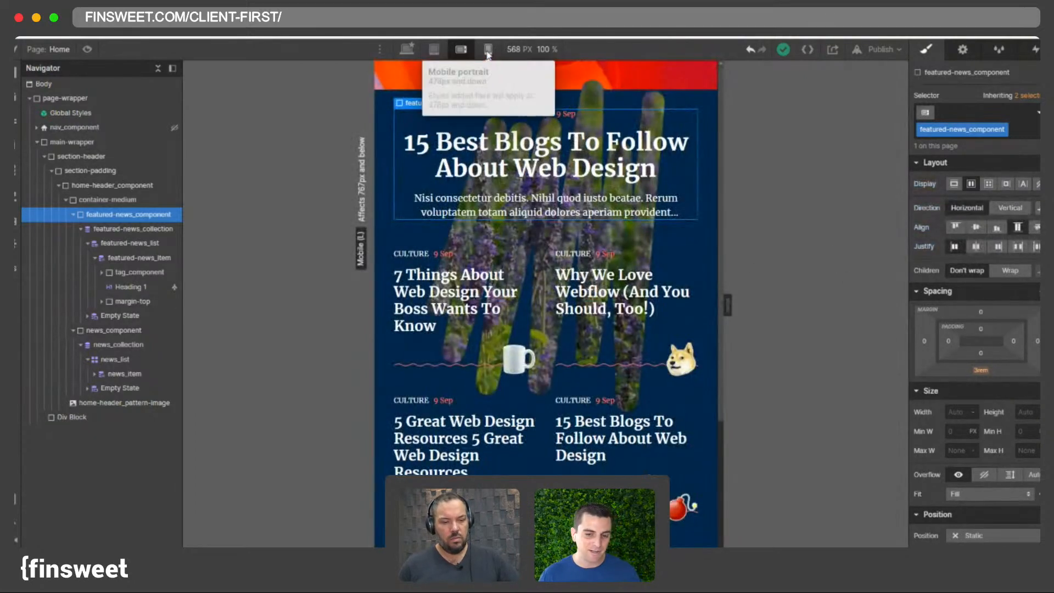
left_click(488, 50)
left_click(461, 49)
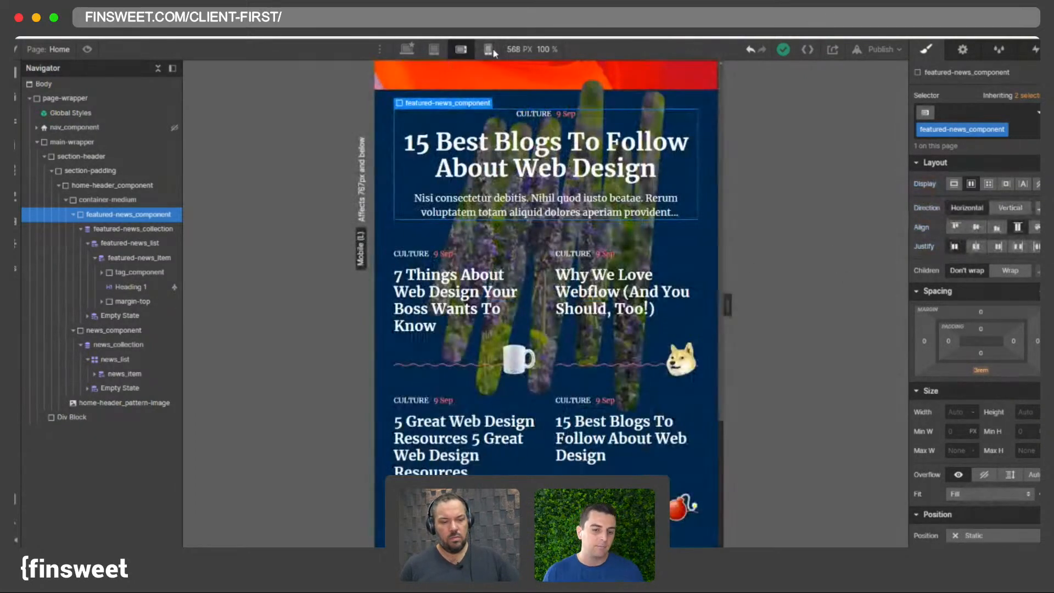
- Set featured-news_component's top and bottom padding to 3rem at the mobile landscape breakpoint
left_click(981, 329)
type("3")
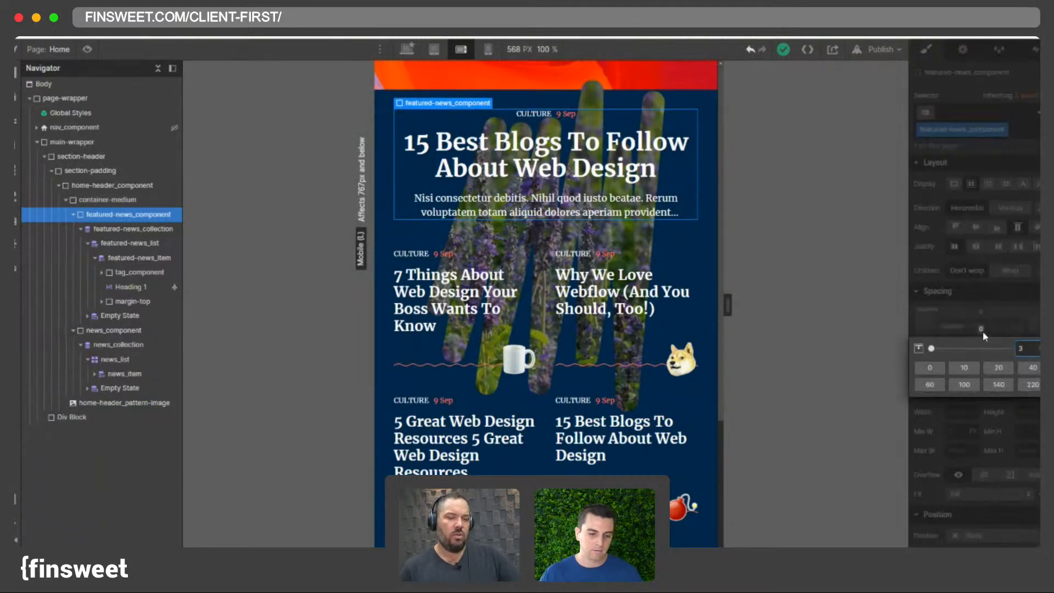
type("rem")
key("Return")
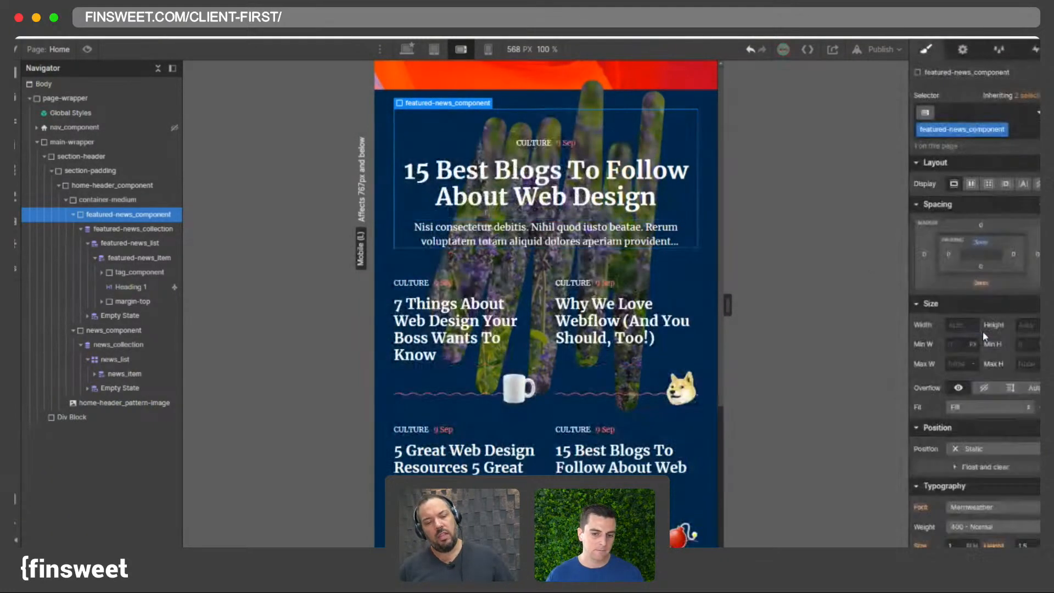
left_click(981, 246, "alt")
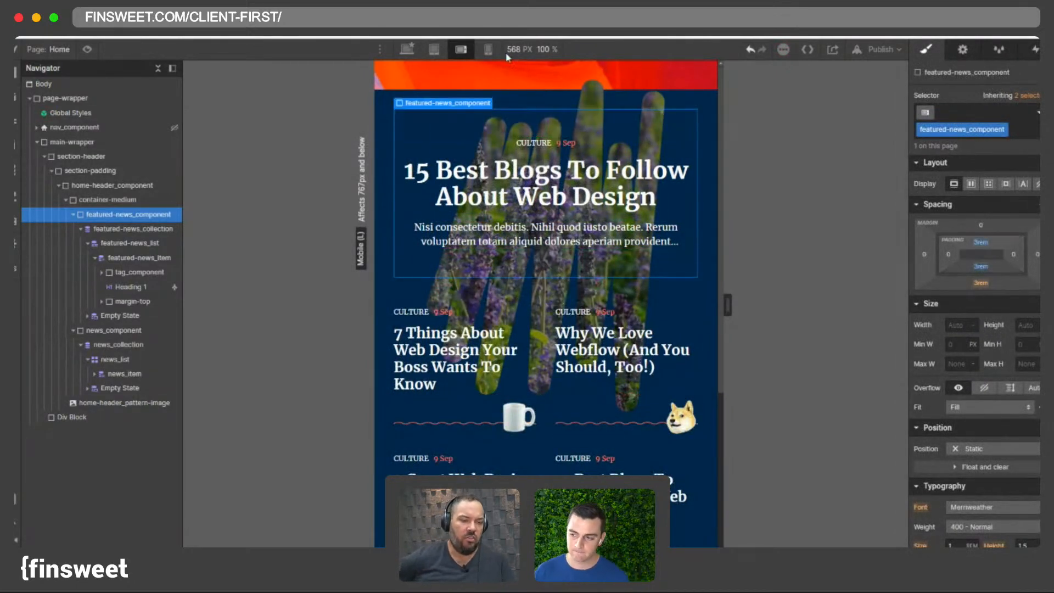
- Set featured-news_component's top and bottom padding to 20vh at mobile landscape
left_click(488, 49)
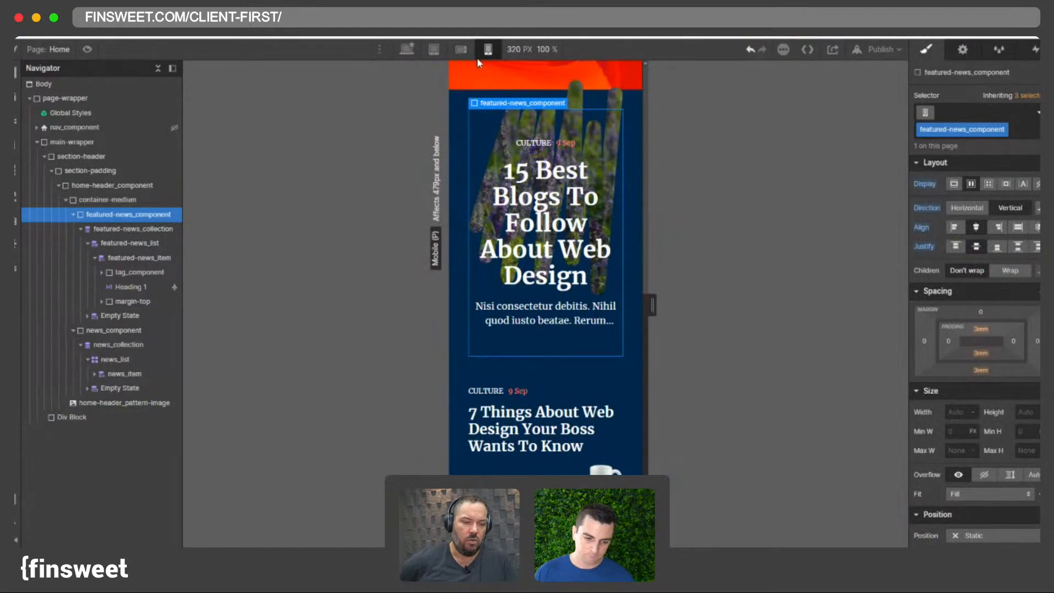
left_click(461, 49)
left_click(981, 245)
type("20vh")
key("Return")
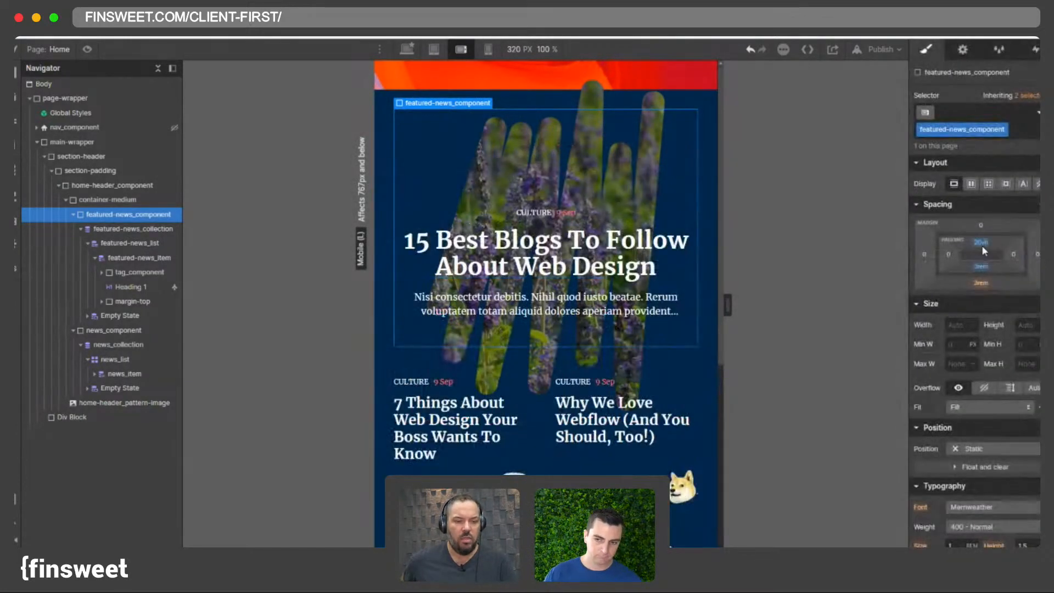
left_click(983, 243, "alt")
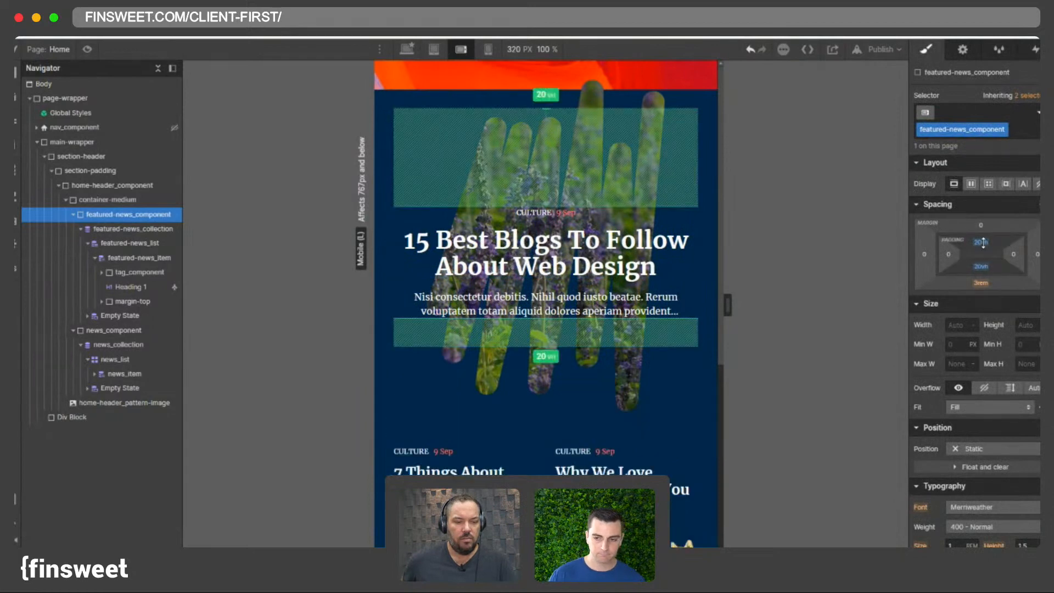
- Preview the padded featured news component across the mobile portrait, mobile landscape and tablet breakpoints
left_click(488, 49)
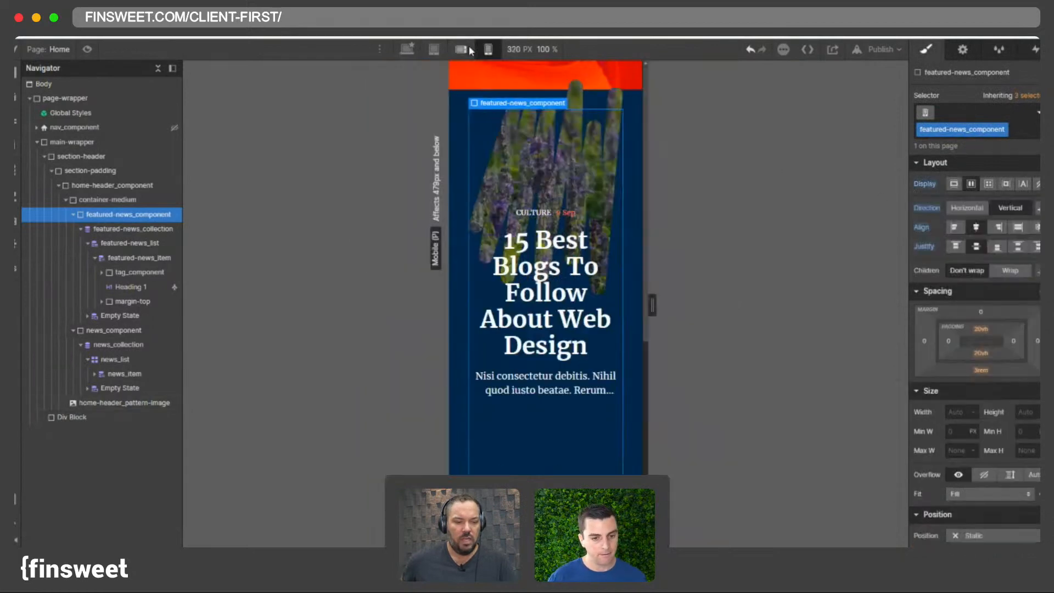
left_click(463, 50)
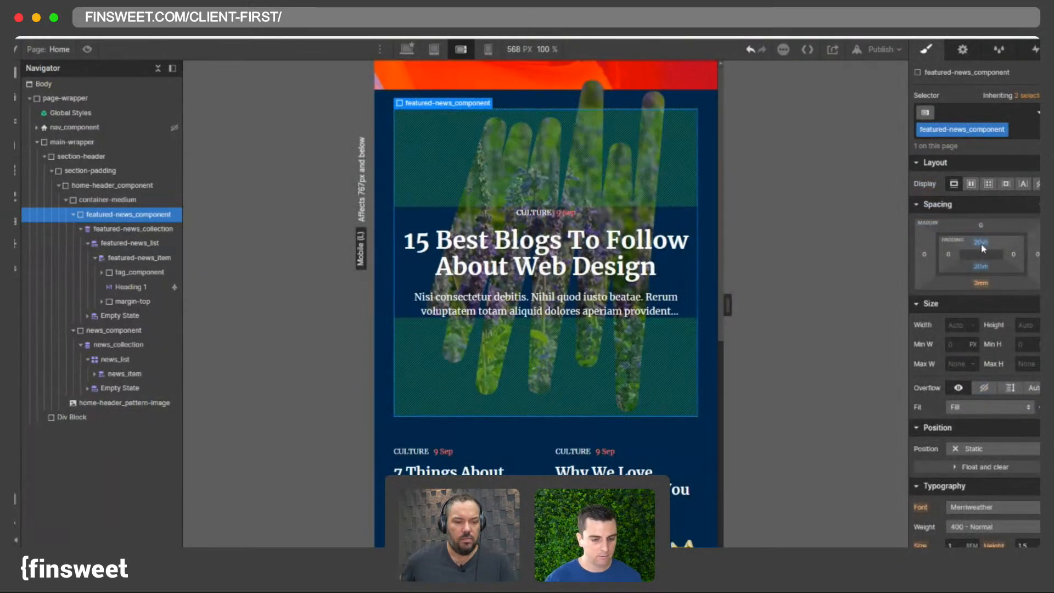
left_click(488, 49)
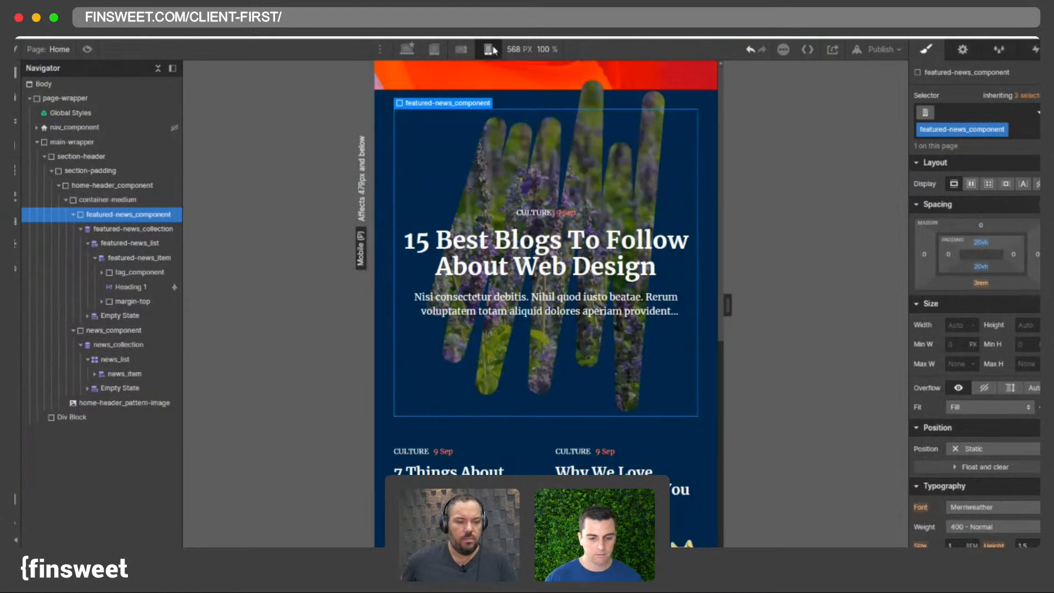
left_click(468, 49)
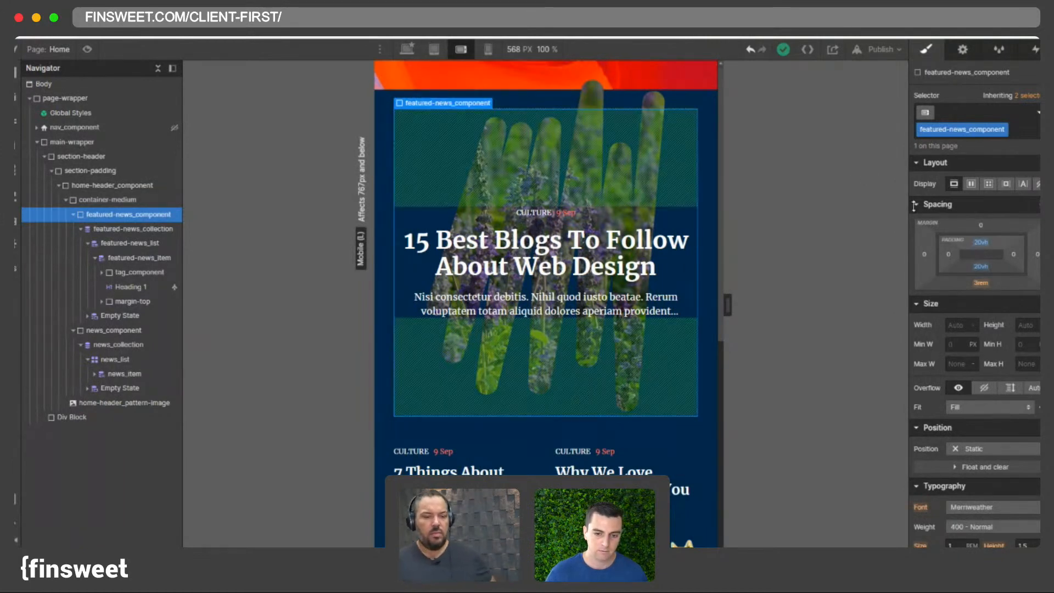
left_click(487, 49)
left_click(461, 49)
left_click(433, 49)
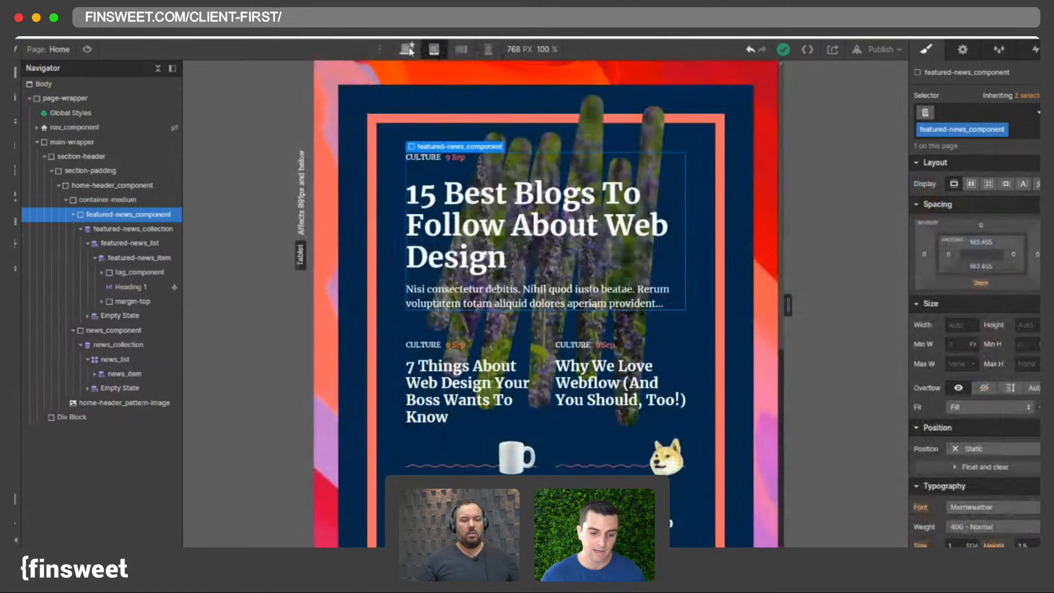
left_click(461, 51)
left_click(486, 52)
left_click(461, 50)
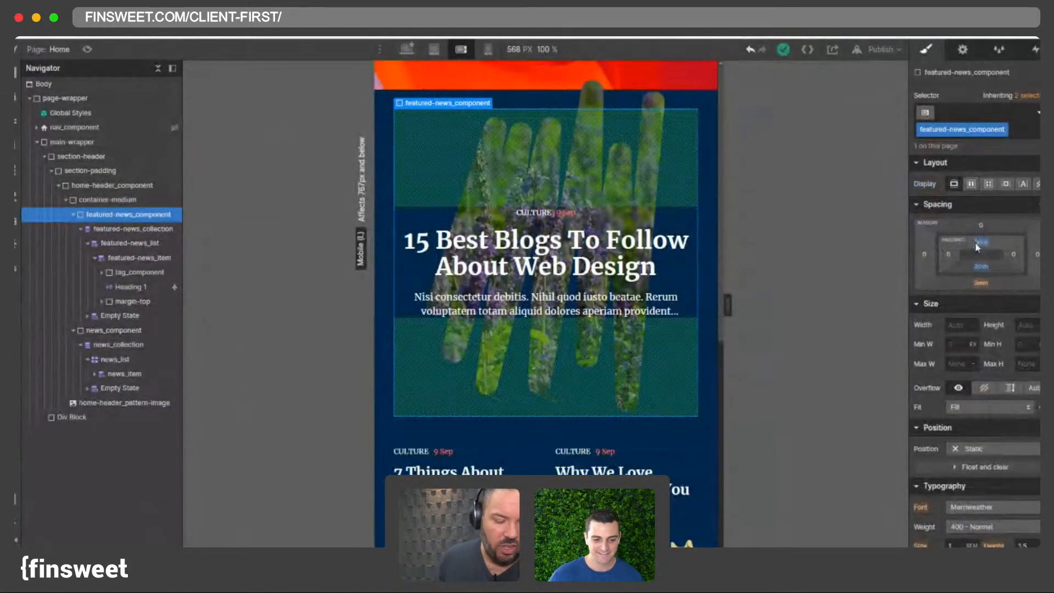
- Set featured-news_component's top and bottom padding to 4rem at mobile landscape
left_click(981, 266, "alt")
left_click(982, 243, "alt")
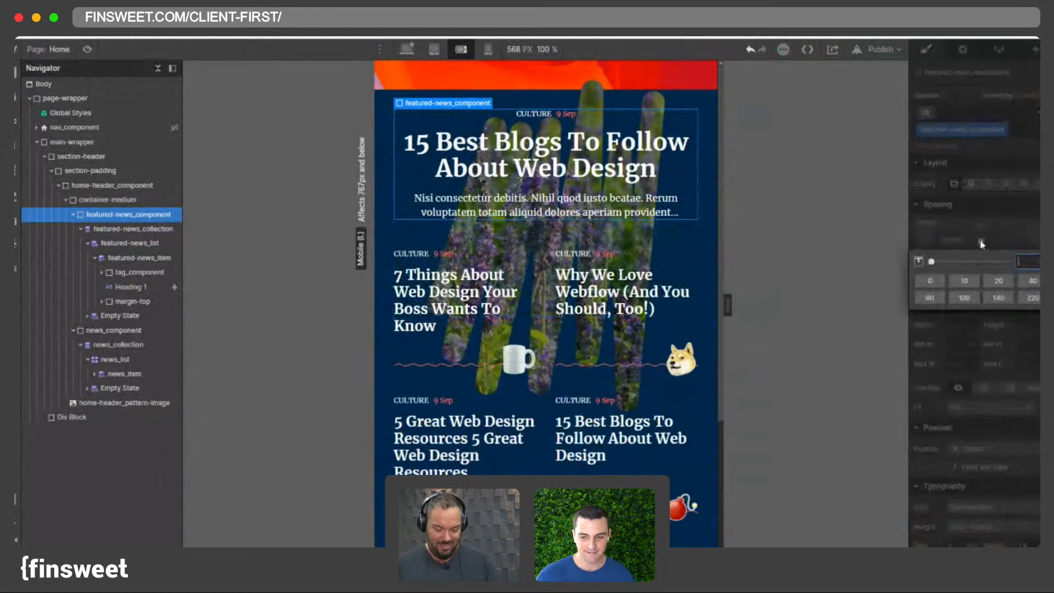
type("4rem")
key("Return")
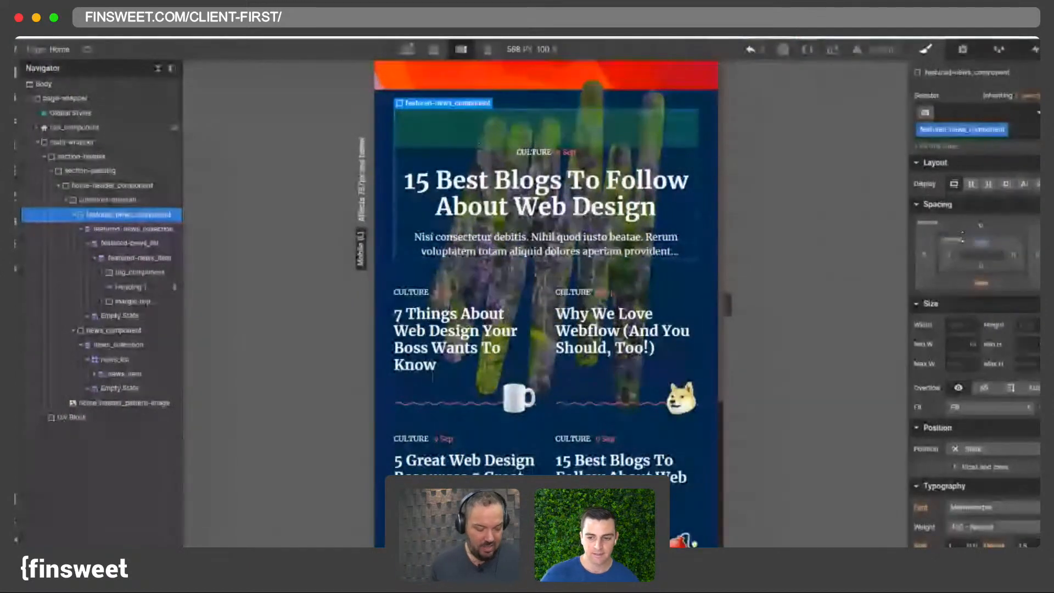
left_click(982, 268)
type("4rem")
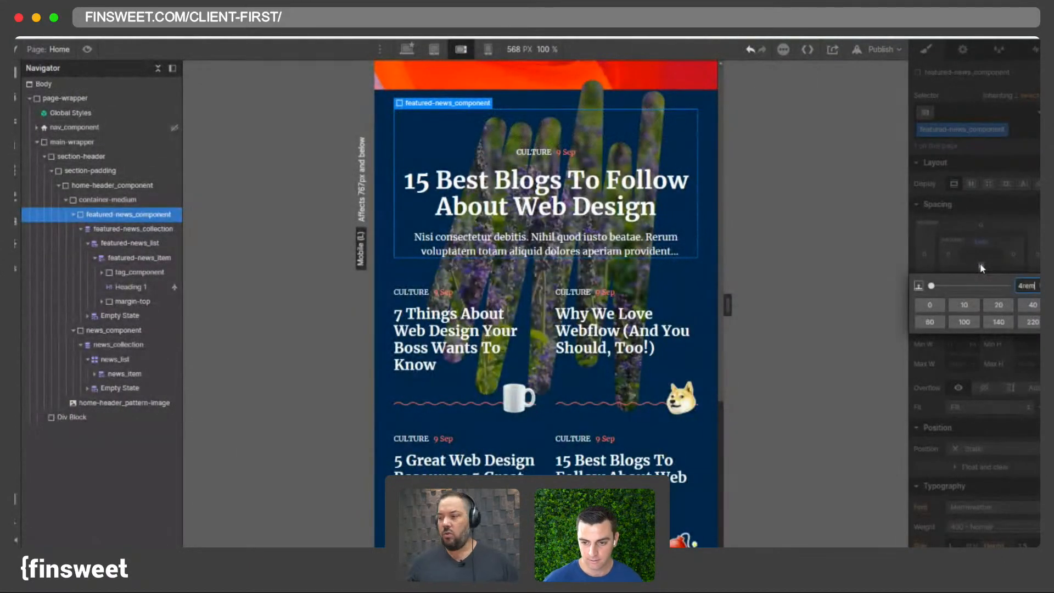
key("Return")
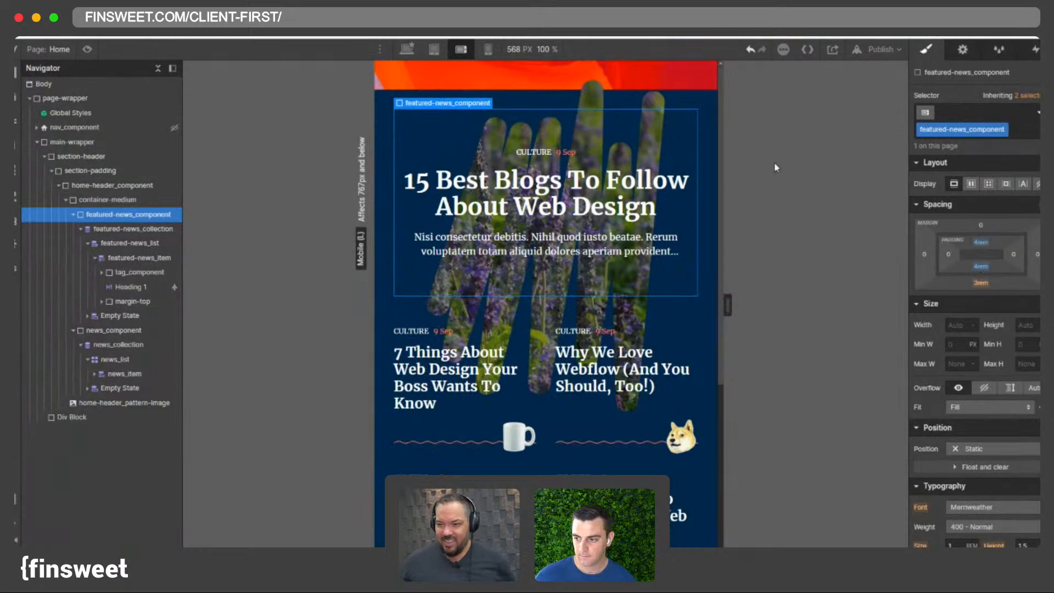
- Select home-header-pattern-image and set its width to 120% at the mobile portrait breakpoint
left_click(468, 46)
left_click(488, 49)
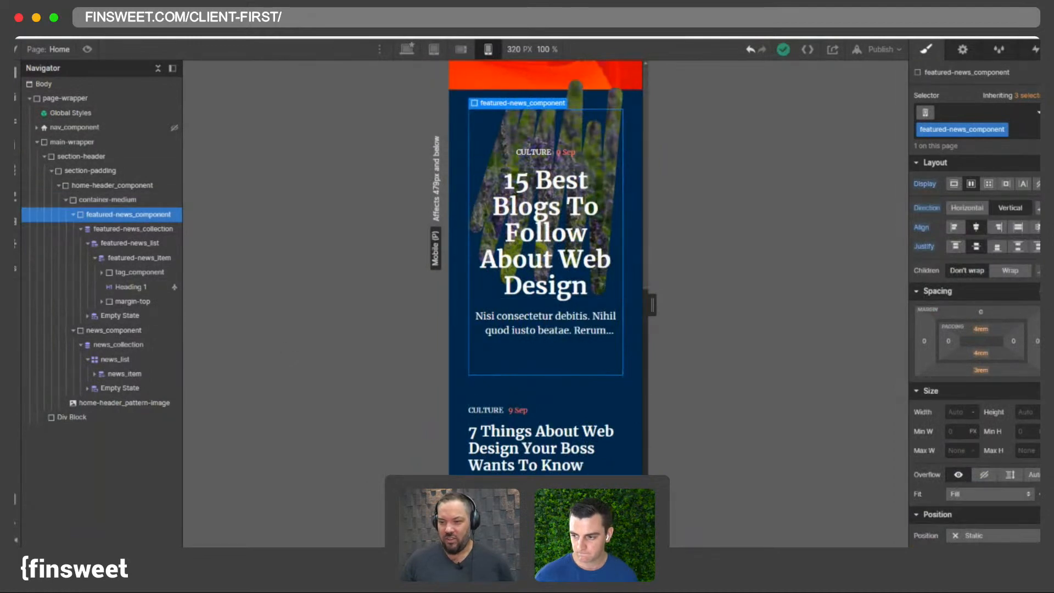
left_click(610, 103)
left_click(461, 49)
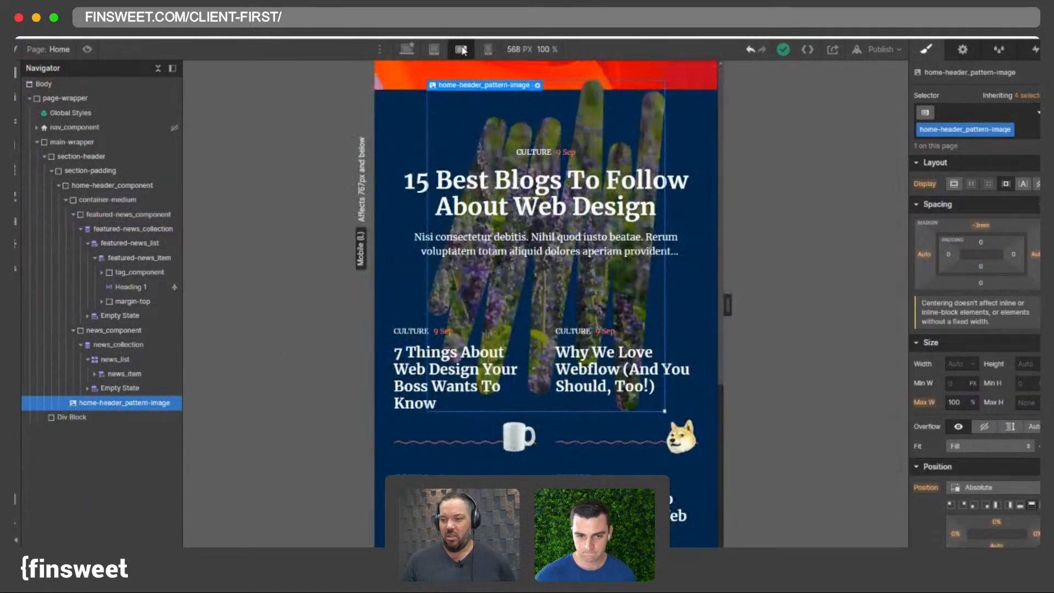
left_click(476, 51)
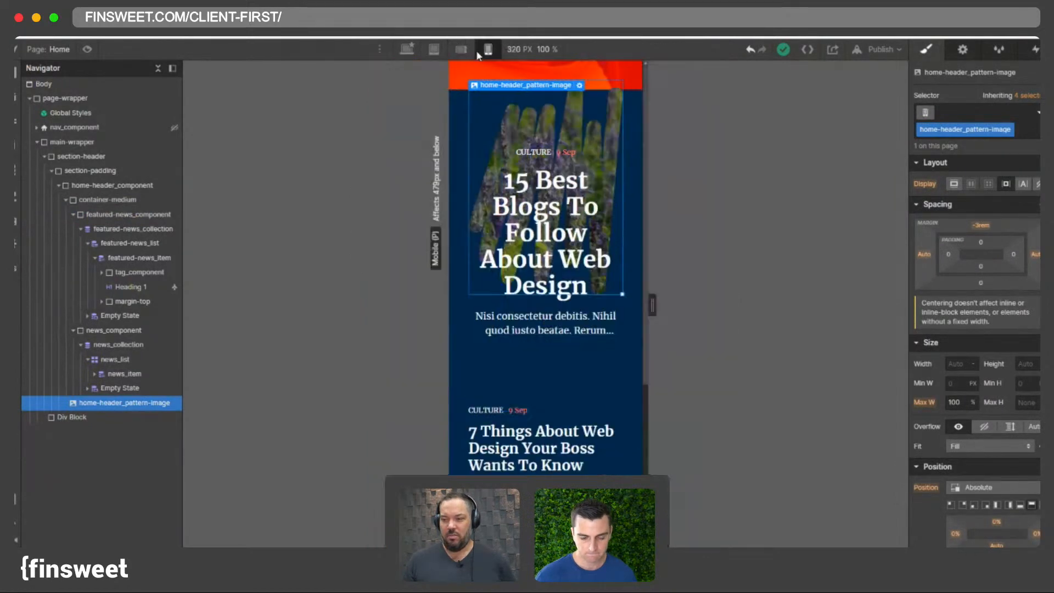
left_click(461, 49)
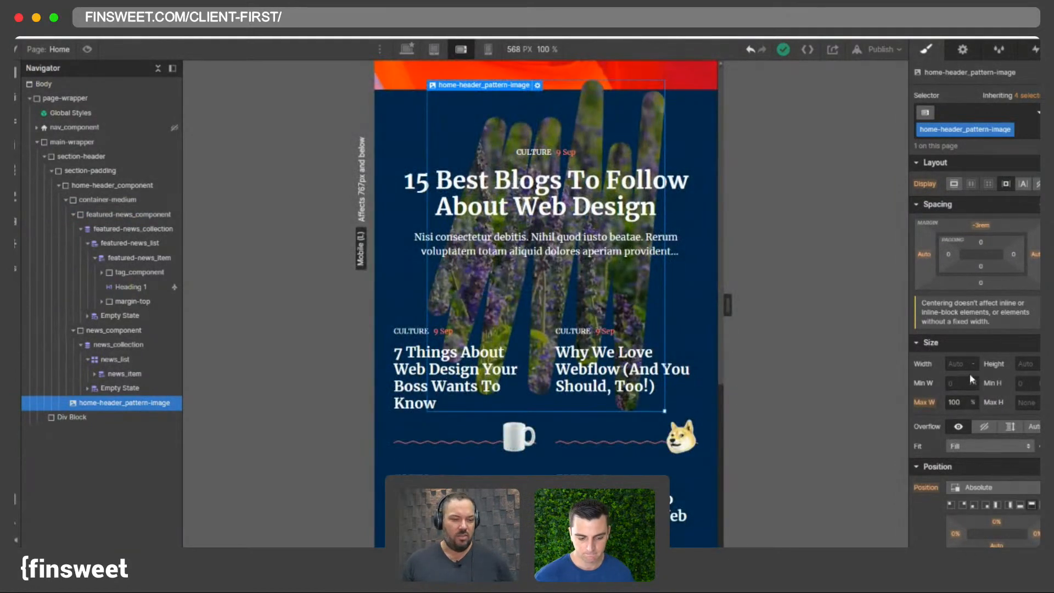
left_click(972, 364)
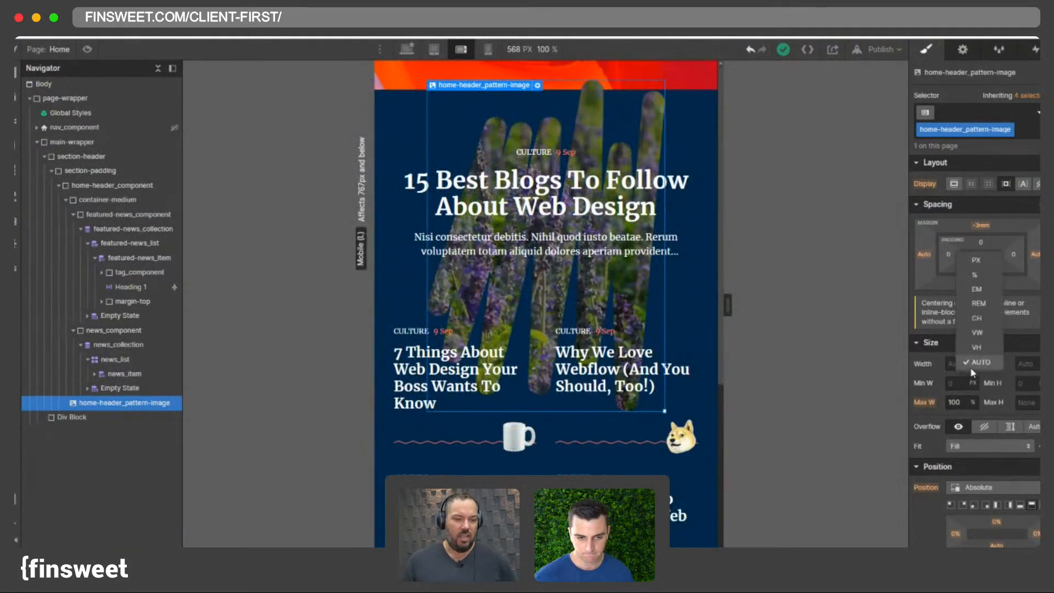
left_click(487, 49)
left_click(975, 274)
type("100")
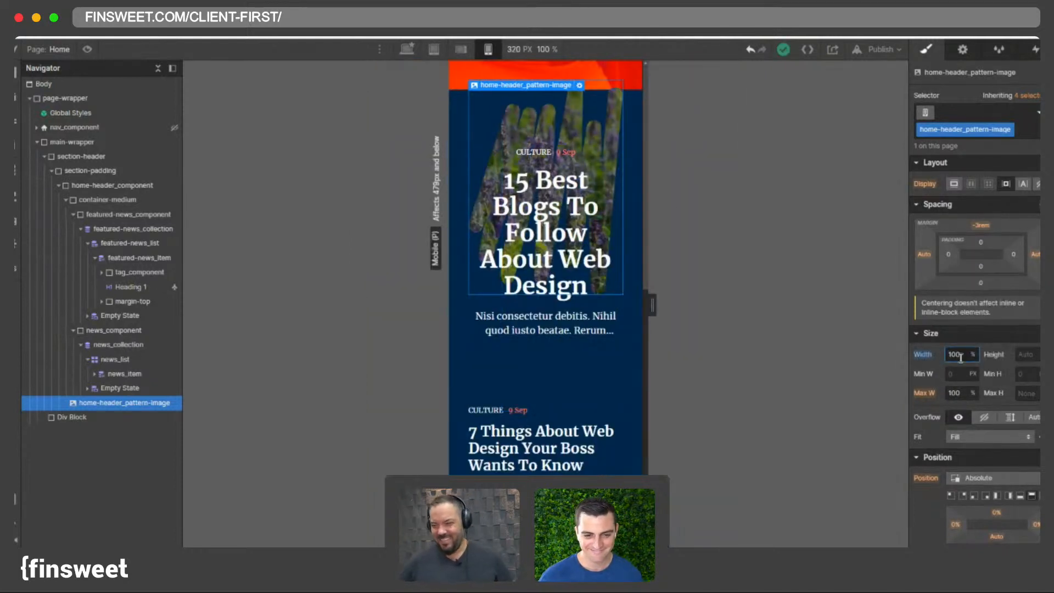
key("Return")
type("120")
key("Return")
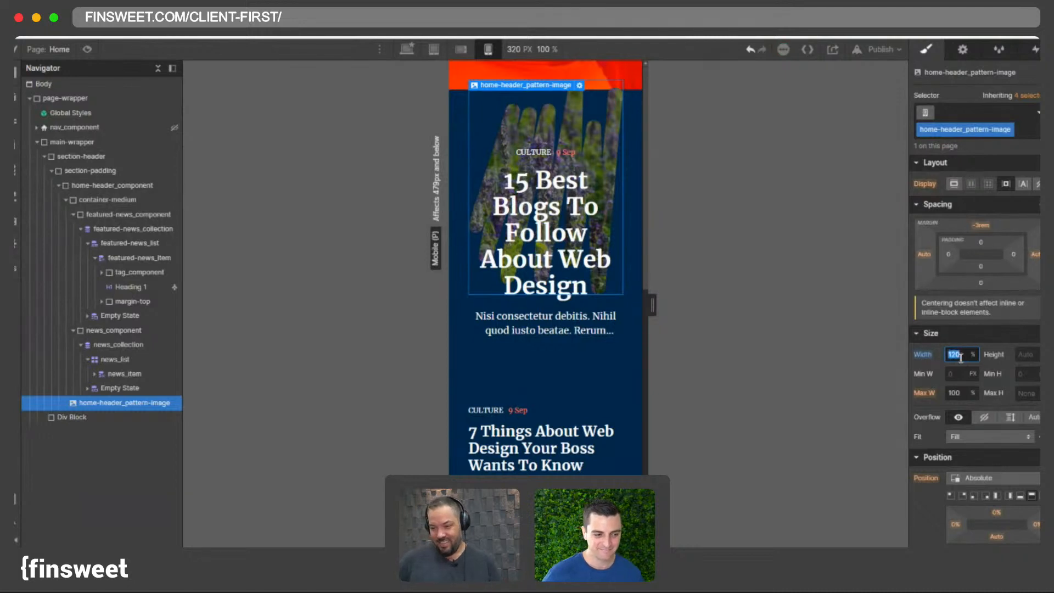
- Remove the pattern image's max width and set its left and right position offsets to auto, then widen the canvas to check
left_click(972, 392)
left_click(974, 482)
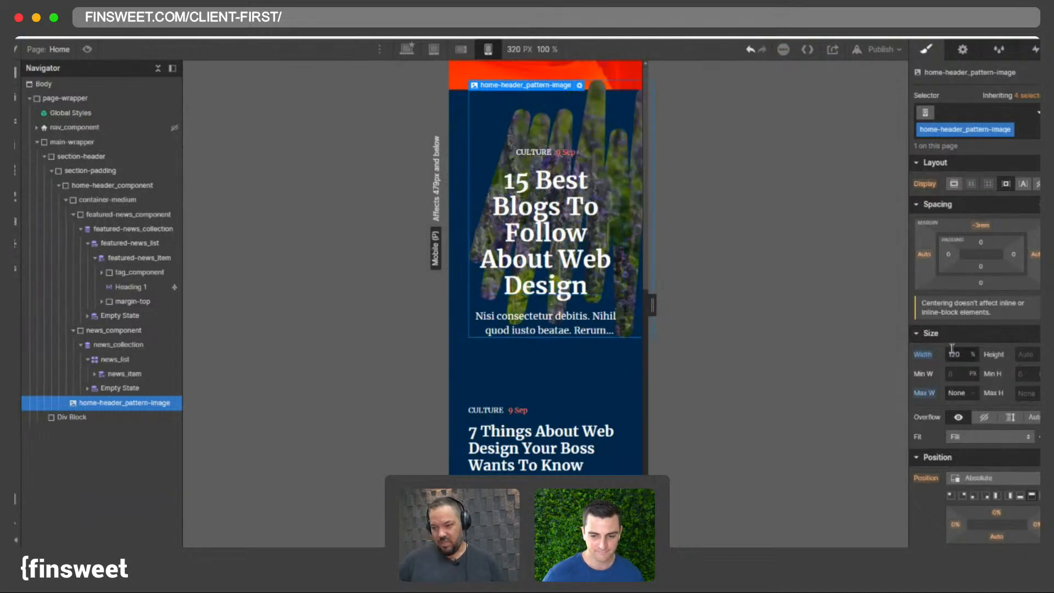
scroll(1029, 428, "down", 2)
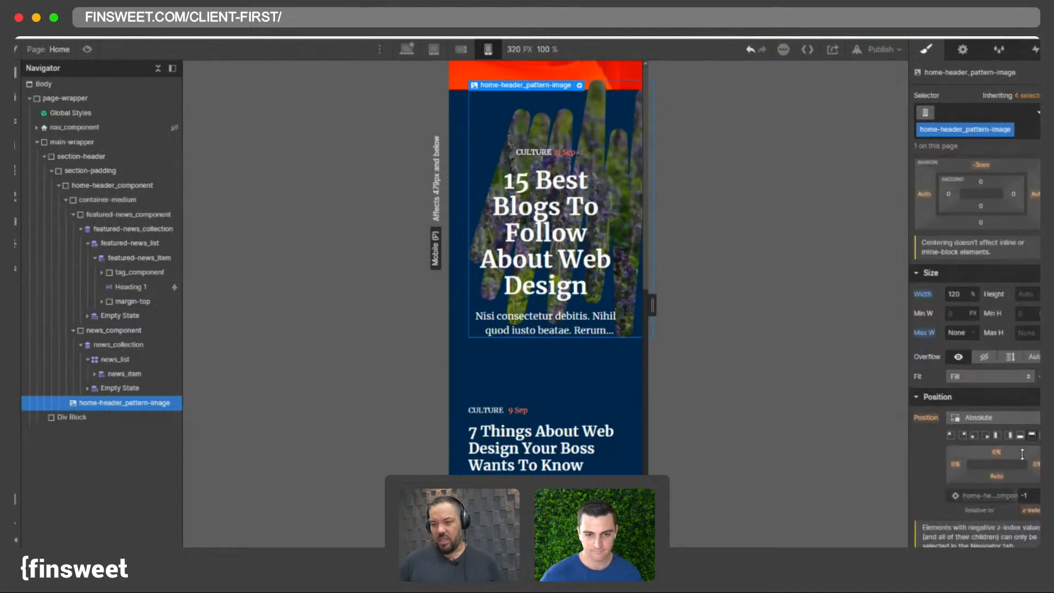
left_click(955, 464)
left_click(934, 514)
left_click(949, 436)
left_click(1036, 464)
left_click(943, 516)
mouse_move(652, 305)
left_mouse_down()
mouse_move(682, 306)
mouse_move(666, 318)
left_mouse_up()
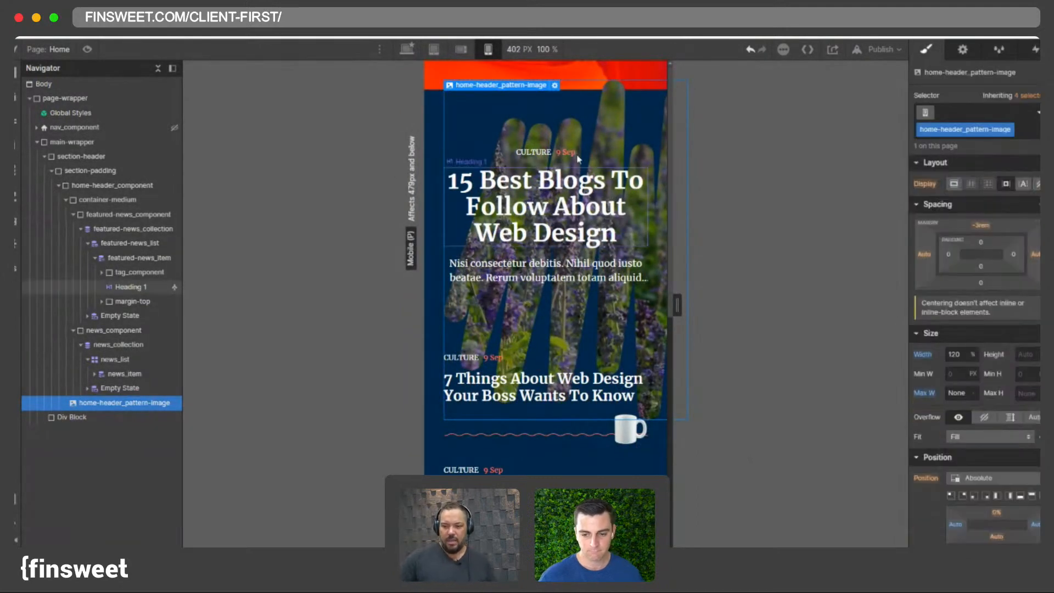
mouse_move(679, 307)
left_mouse_down()
mouse_move(688, 317)
mouse_move(678, 317)
left_mouse_up()
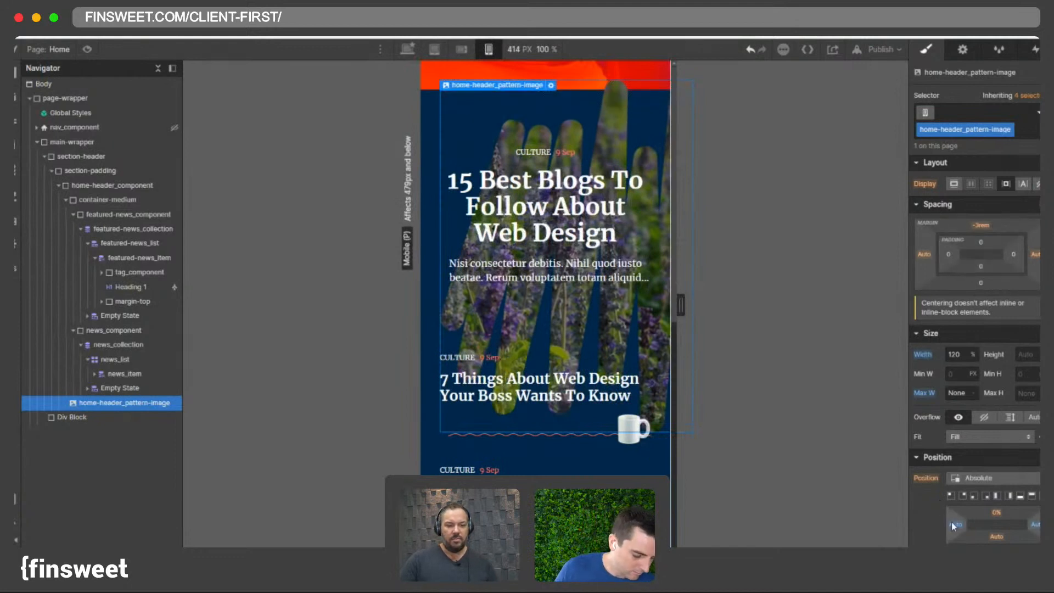
- Clear the pattern image's left position offset and reset its width at the mobile portrait breakpoint
left_click(1037, 526, "alt")
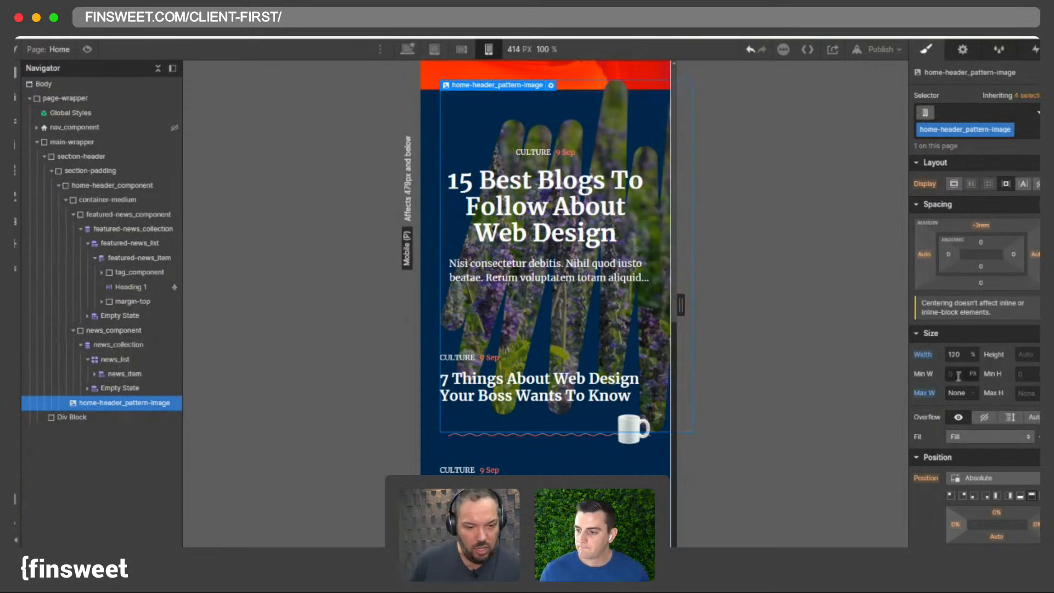
left_click(923, 354, "alt")
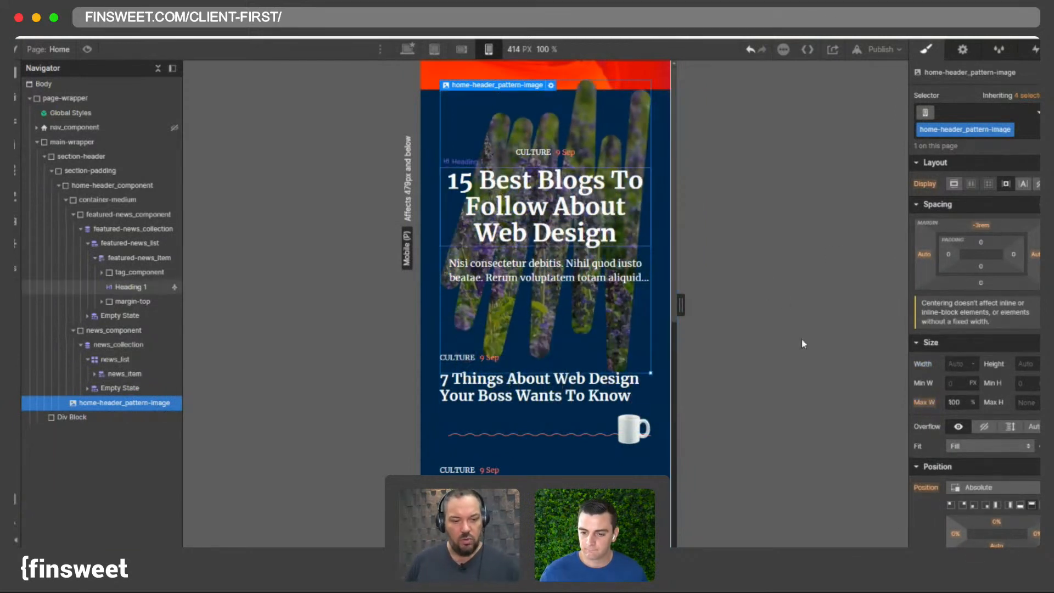
- Try negative rem side margins and no max width on the pattern image, then undo those changes
left_click(924, 254)
left_click(1032, 273)
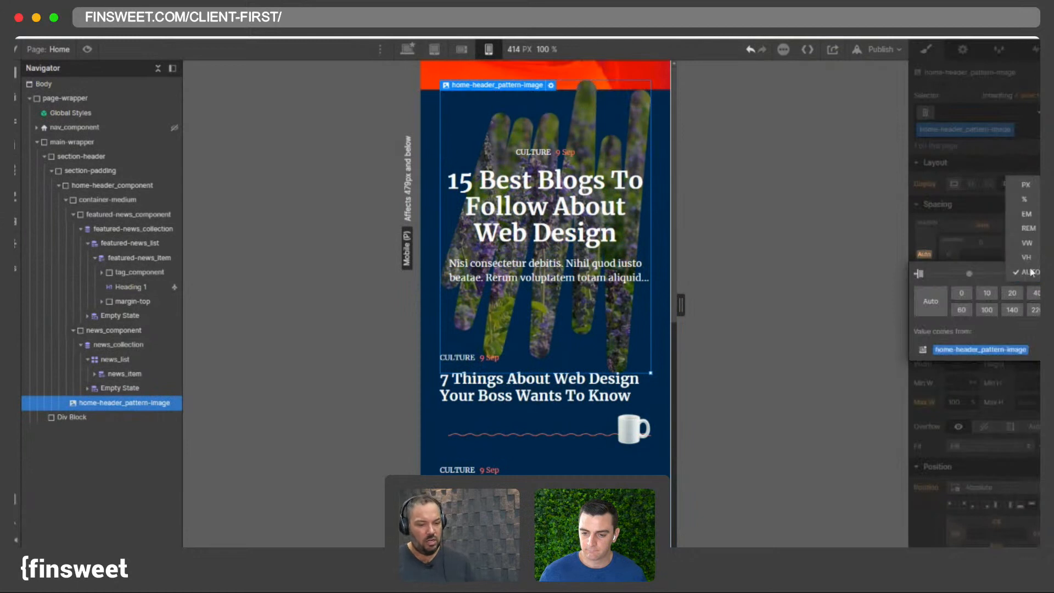
left_click(1030, 230)
left_click(926, 259)
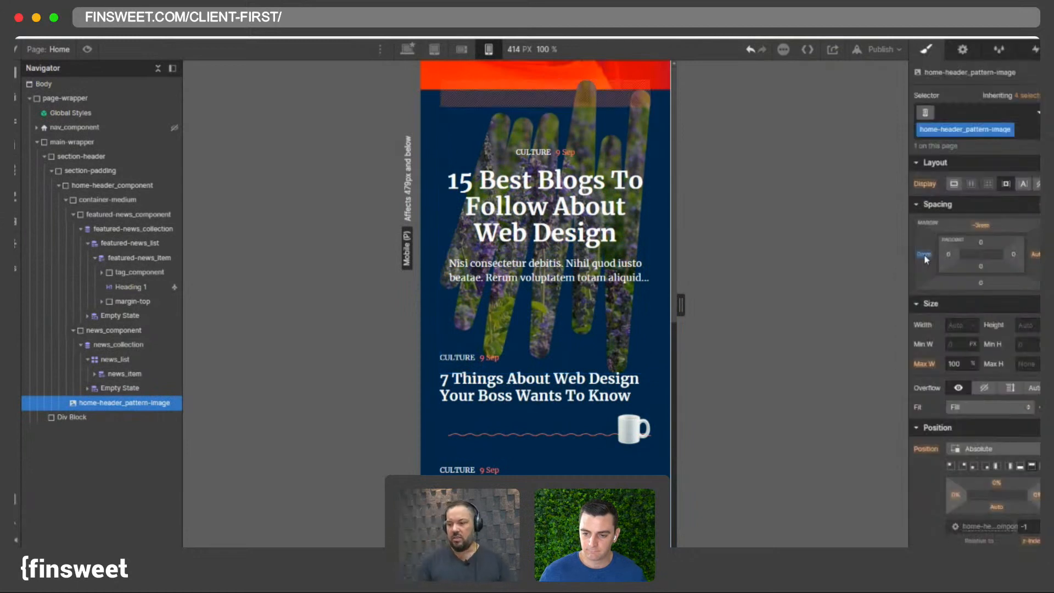
left_click_drag(930, 266, 924, 264)
left_click(973, 363)
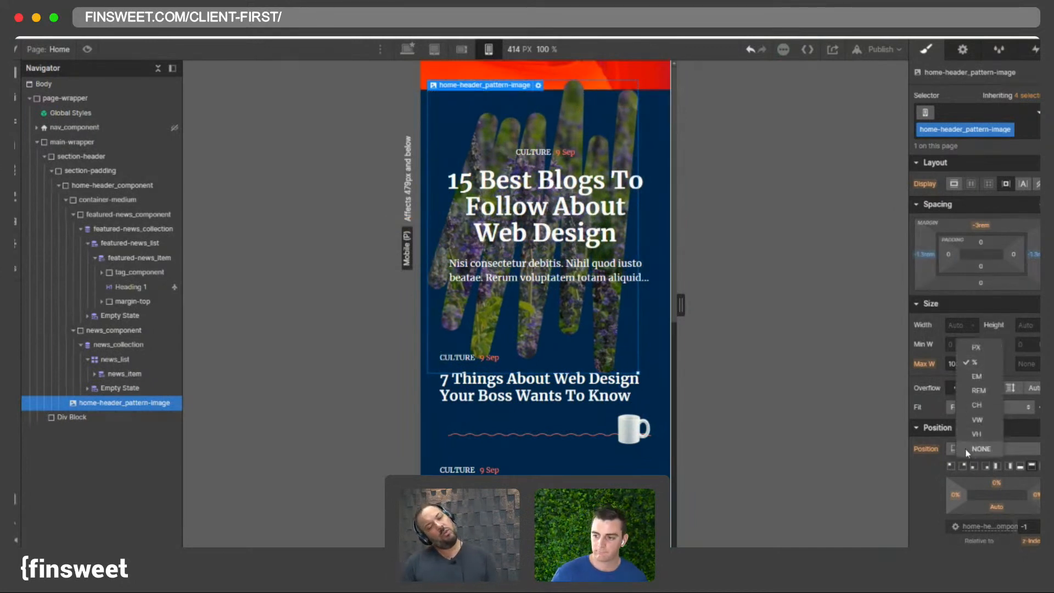
left_click(969, 453)
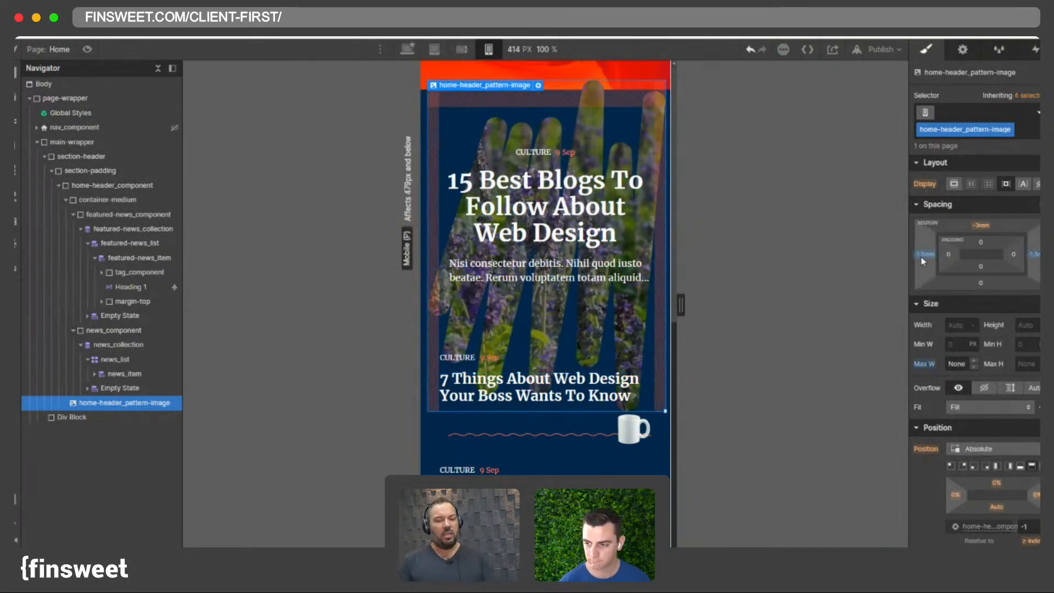
left_click_drag(926, 258, 925, 259)
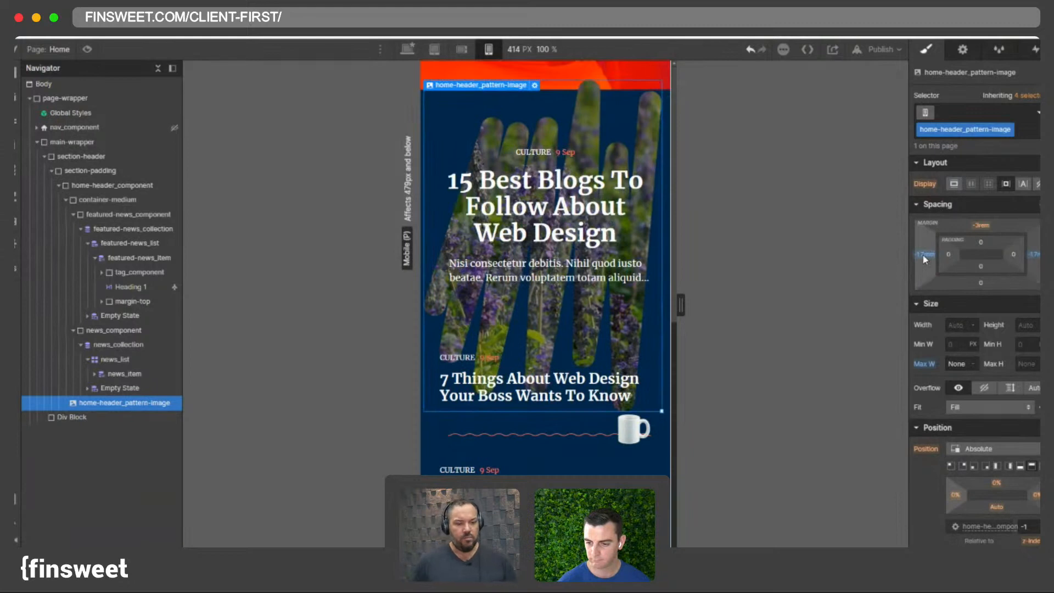
scroll(561, 263, "down", 3)
scroll(560, 265, "up", 3)
mouse_move(675, 318)
left_mouse_down()
mouse_move(673, 306)
mouse_move(650, 307)
mouse_move(679, 306)
left_mouse_up()
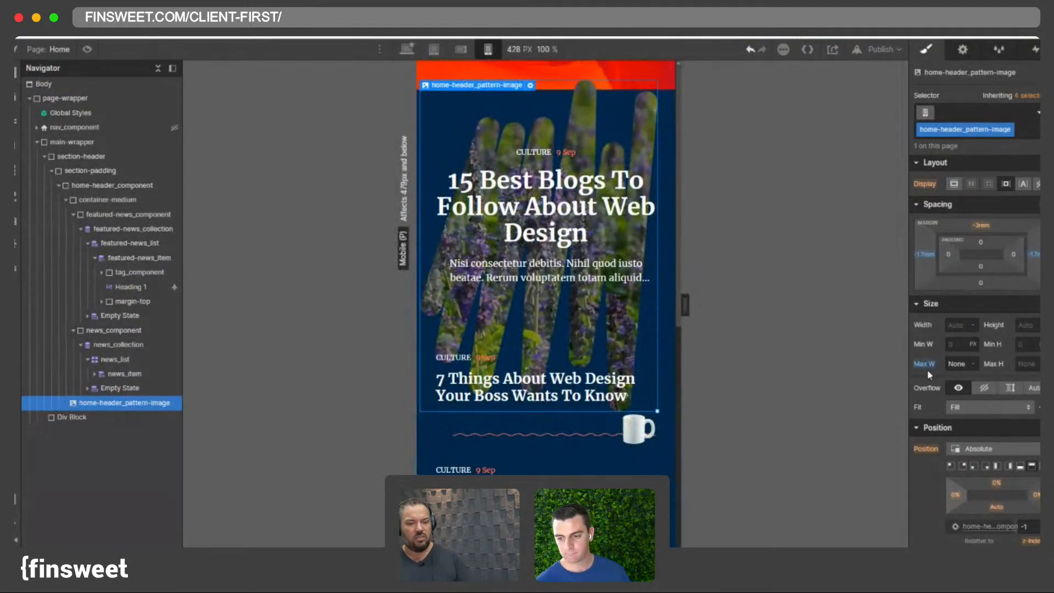
key("ctrl+z")
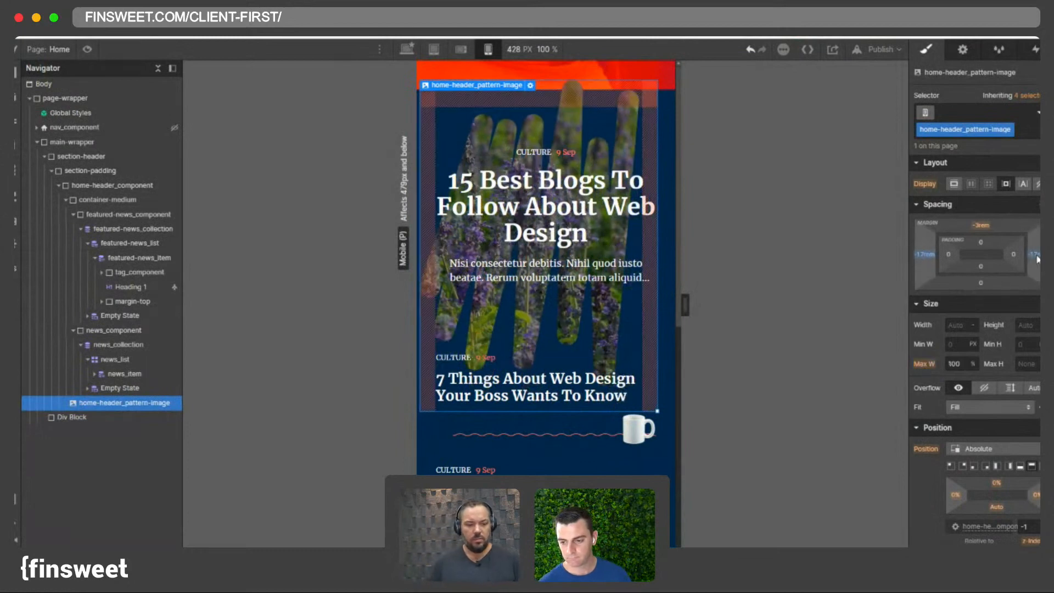
left_click(1030, 255, "alt")
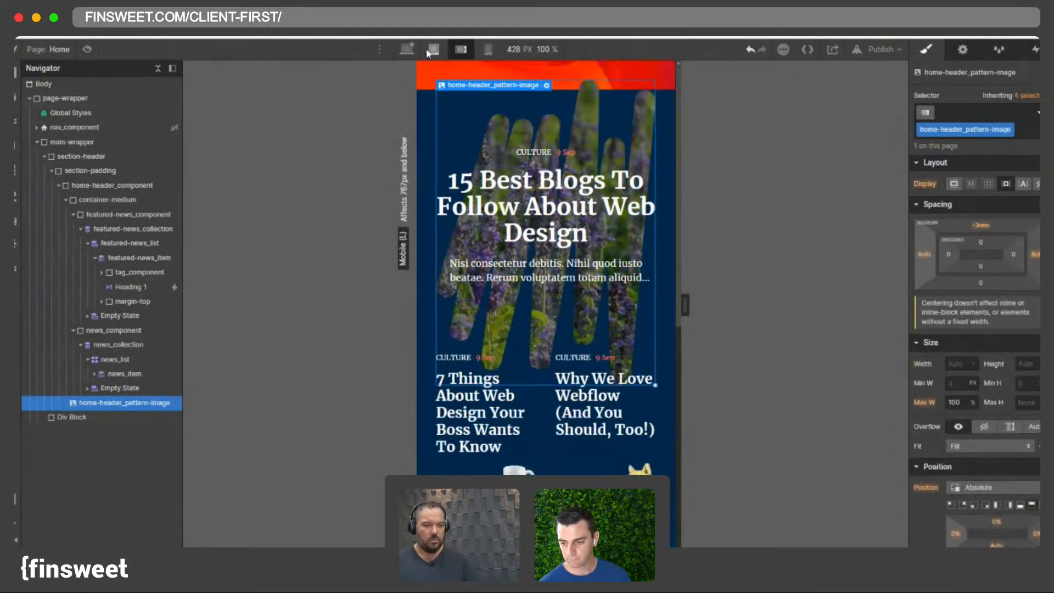
- Preview the pattern image across the mobile landscape, tablet, desktop and mobile portrait breakpoints
left_click(461, 49)
left_click(434, 50)
left_click(406, 49)
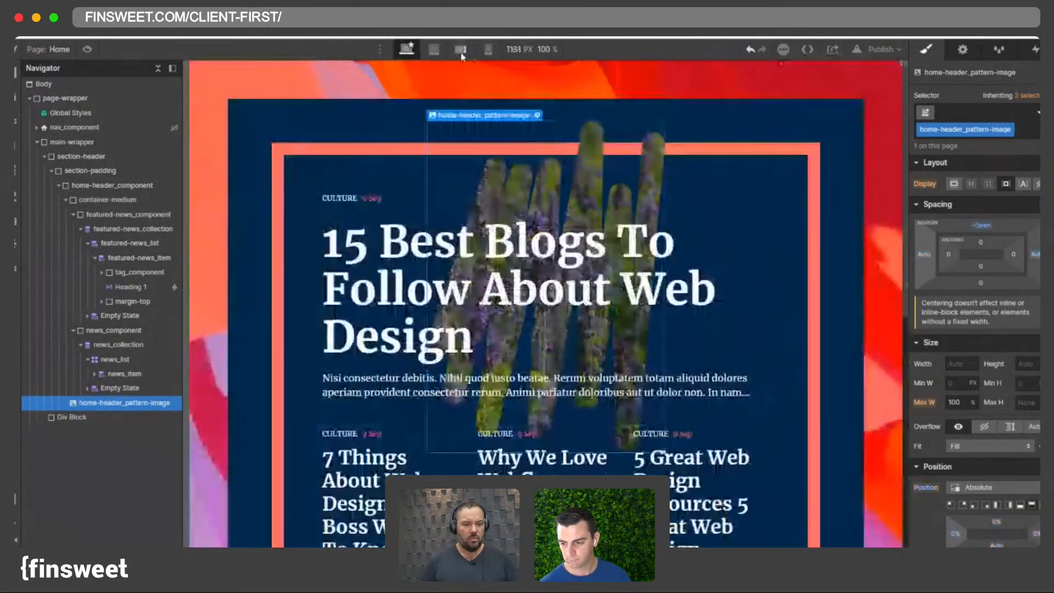
left_click(486, 49)
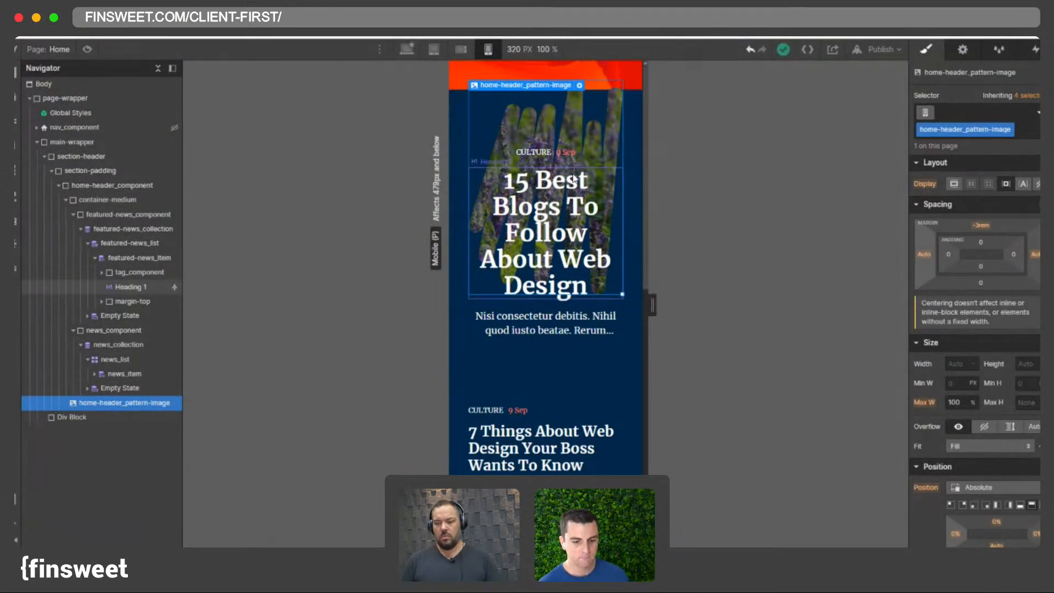
left_click(433, 49)
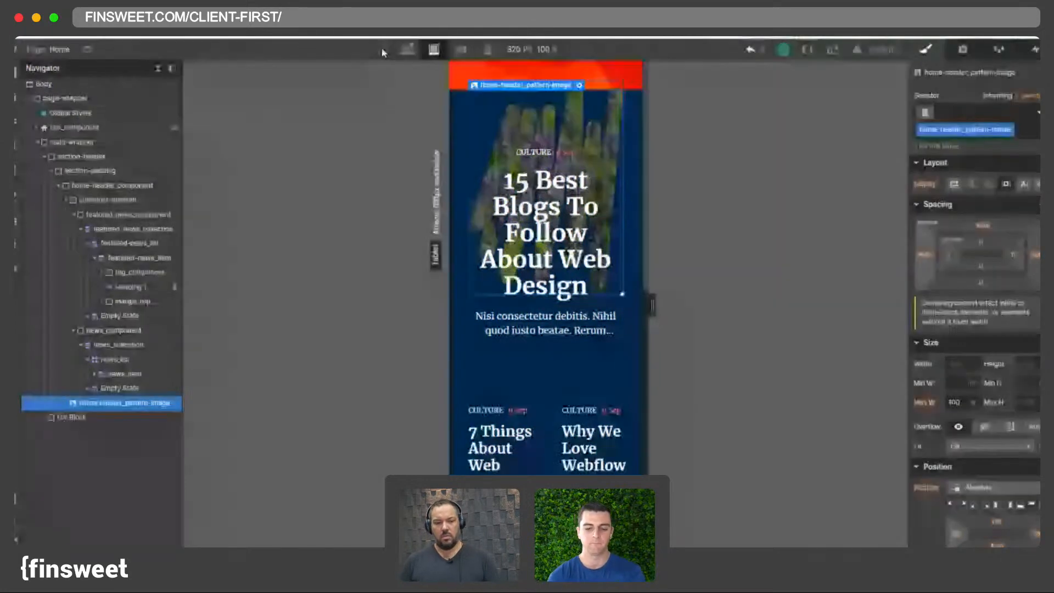
left_click(429, 49)
left_click(409, 49)
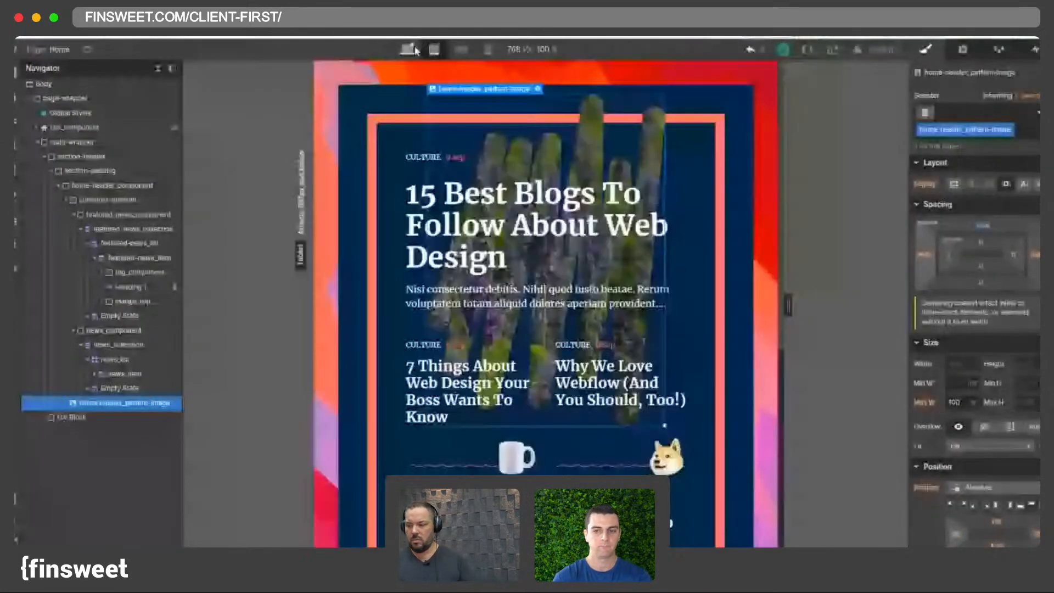
- Inspect the featured news item, heading and pattern image while switching between breakpoints and canvas widths
left_click(545, 234)
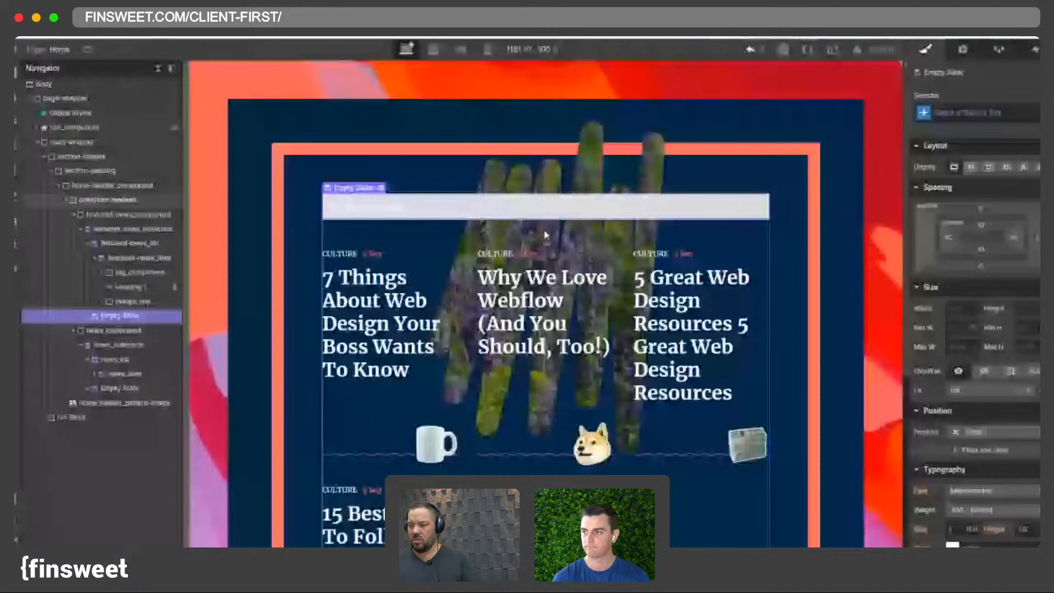
left_click(117, 258)
key("shift+3")
key("shift+4")
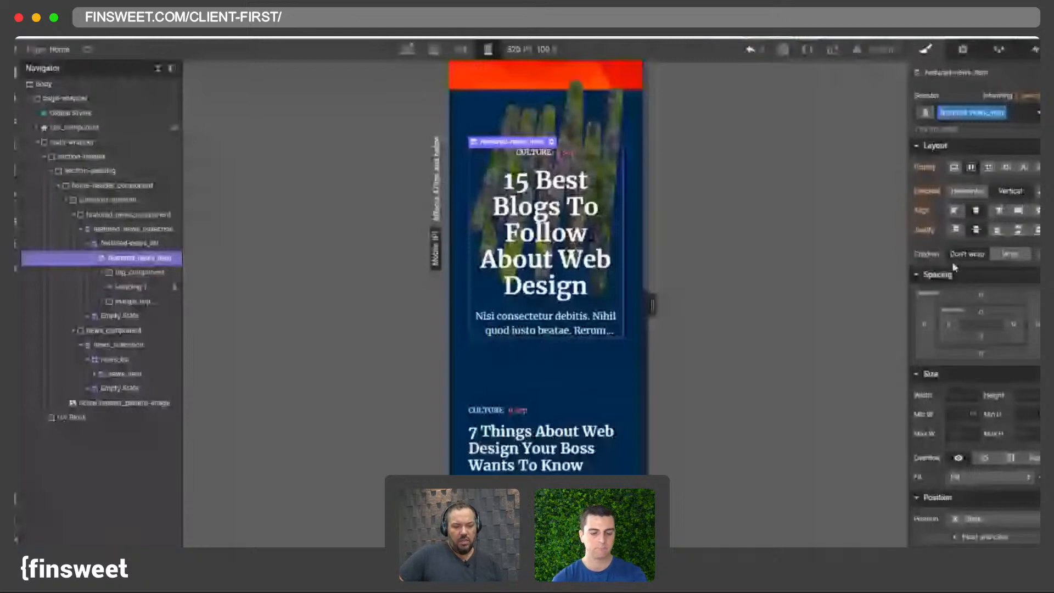
key("shift+3")
scroll(952, 261, "down", 10)
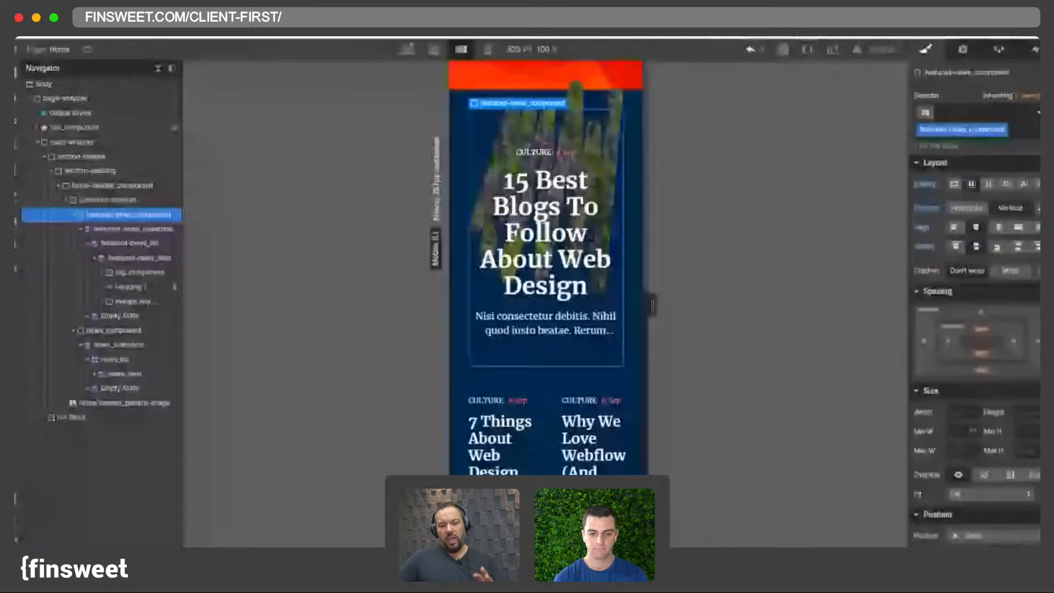
key("shift+3")
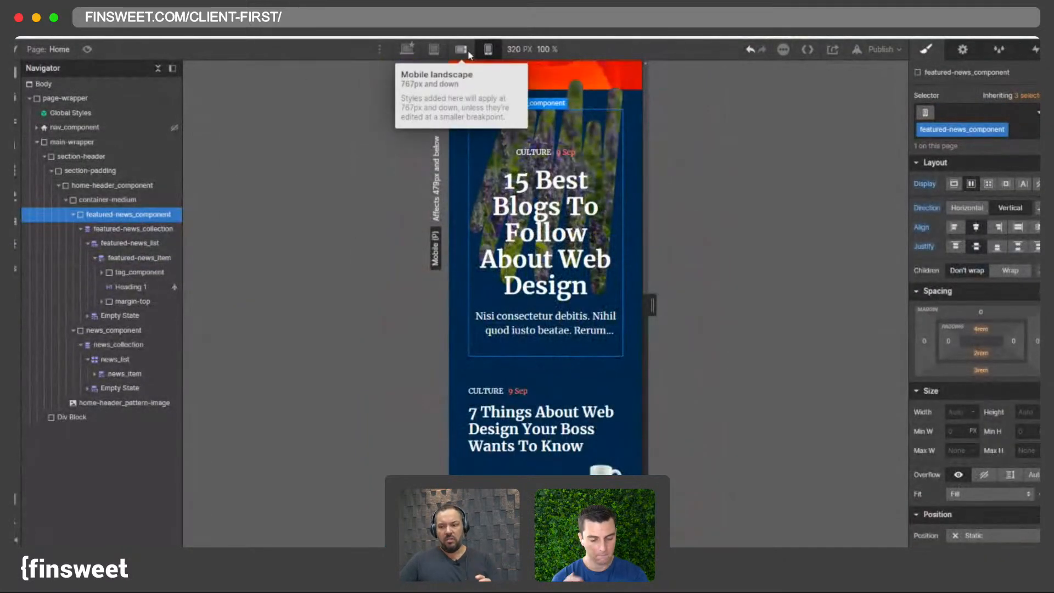
left_click(461, 49)
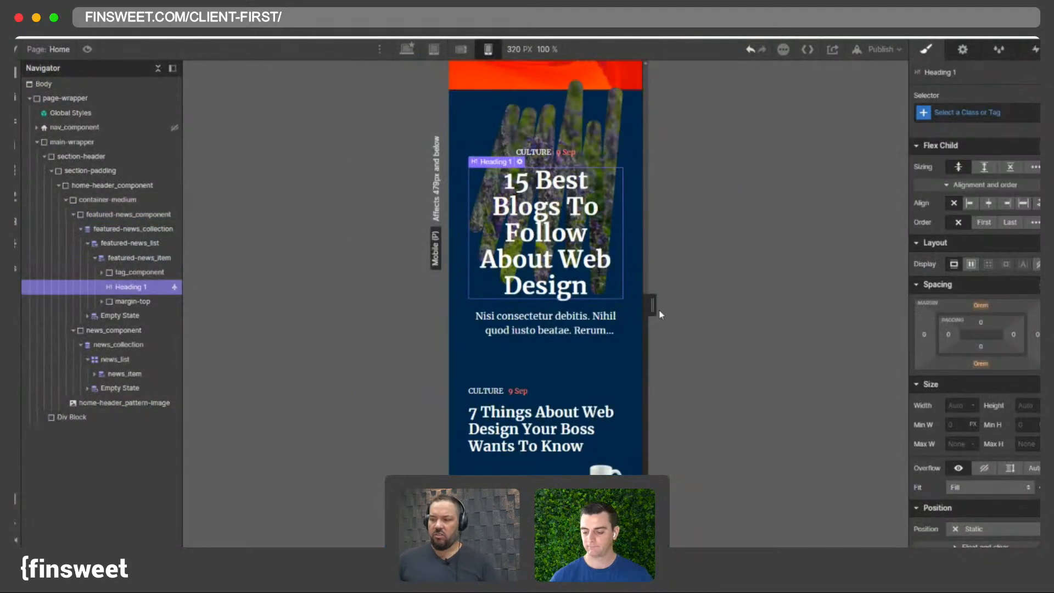
left_click_drag(655, 311, 663, 310)
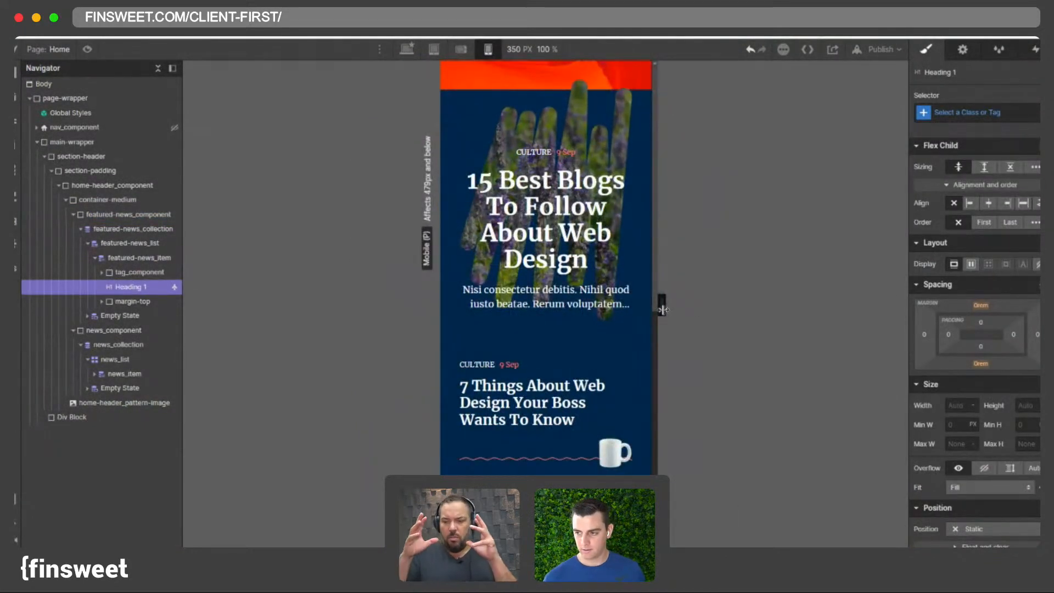
left_click(406, 49)
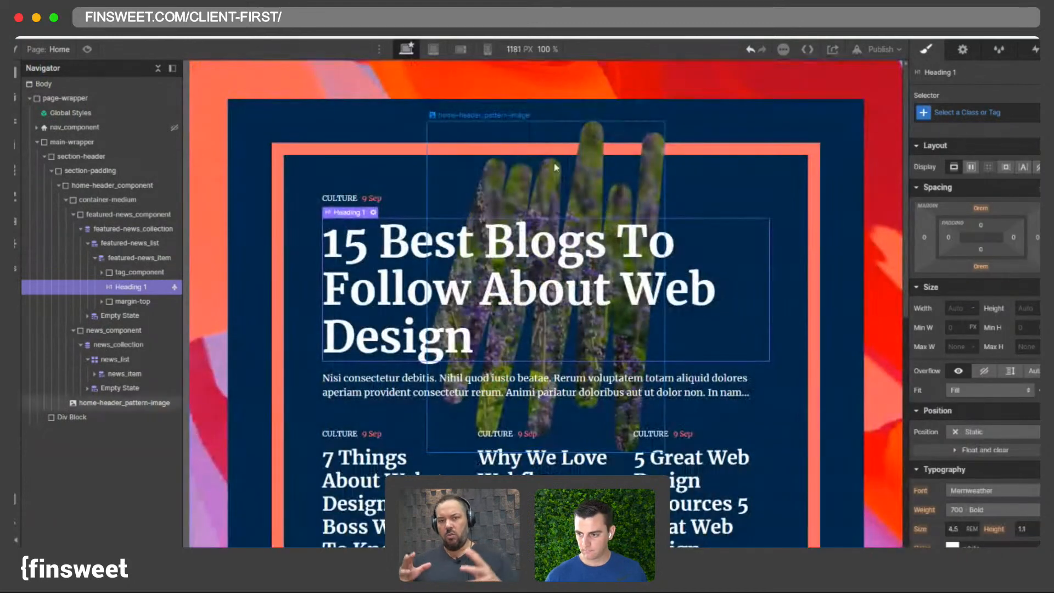
key("shift+3")
left_click(126, 214)
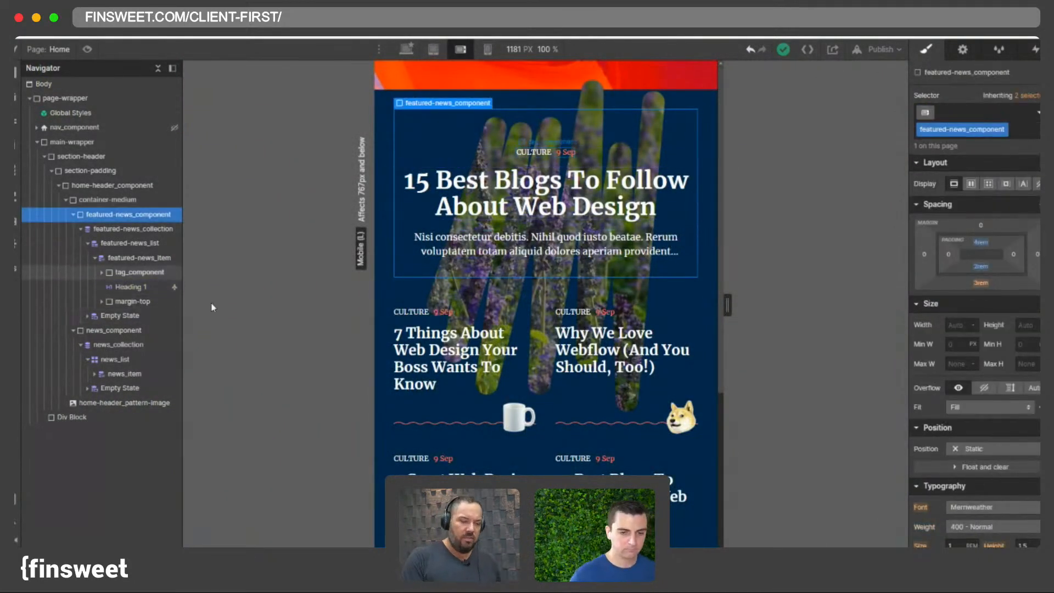
left_click(117, 403)
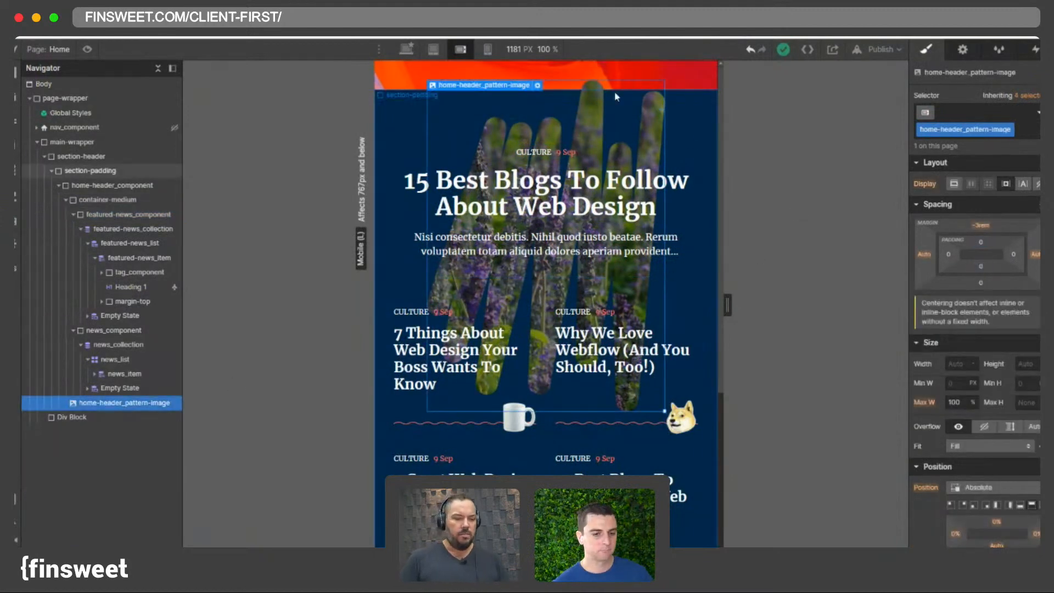
left_click(487, 49)
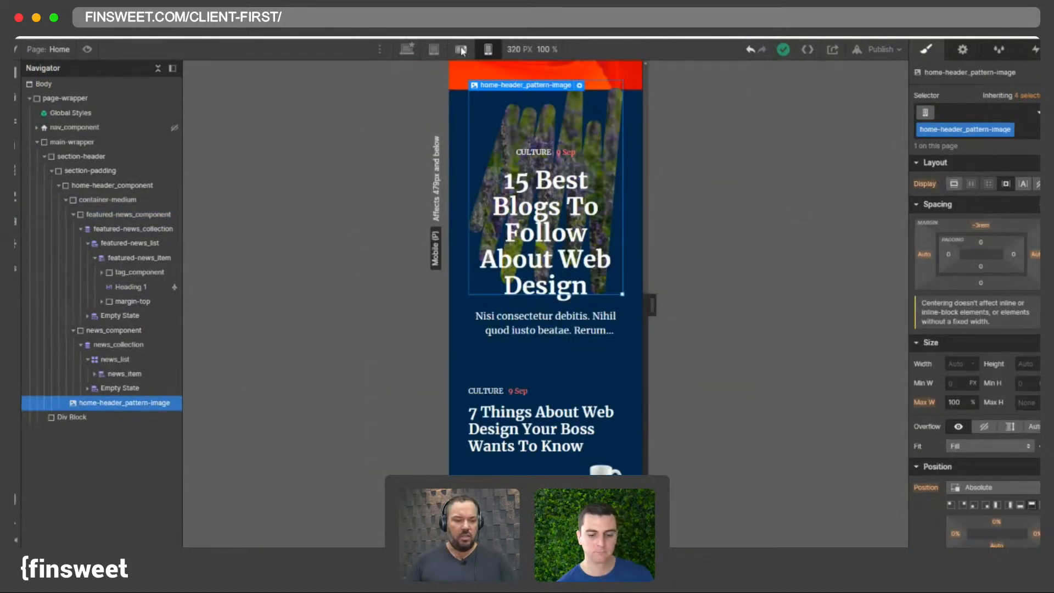
left_click(461, 50)
- Switch to The Outline reference site and open and close its navigation menu to study it
key("alt+Tab")
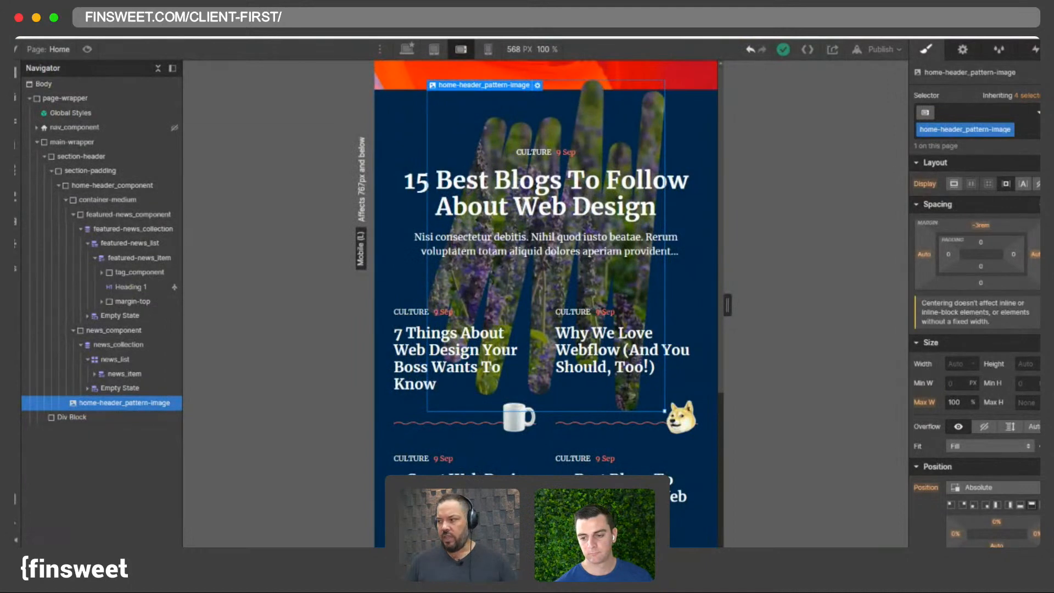
left_click(1039, 49)
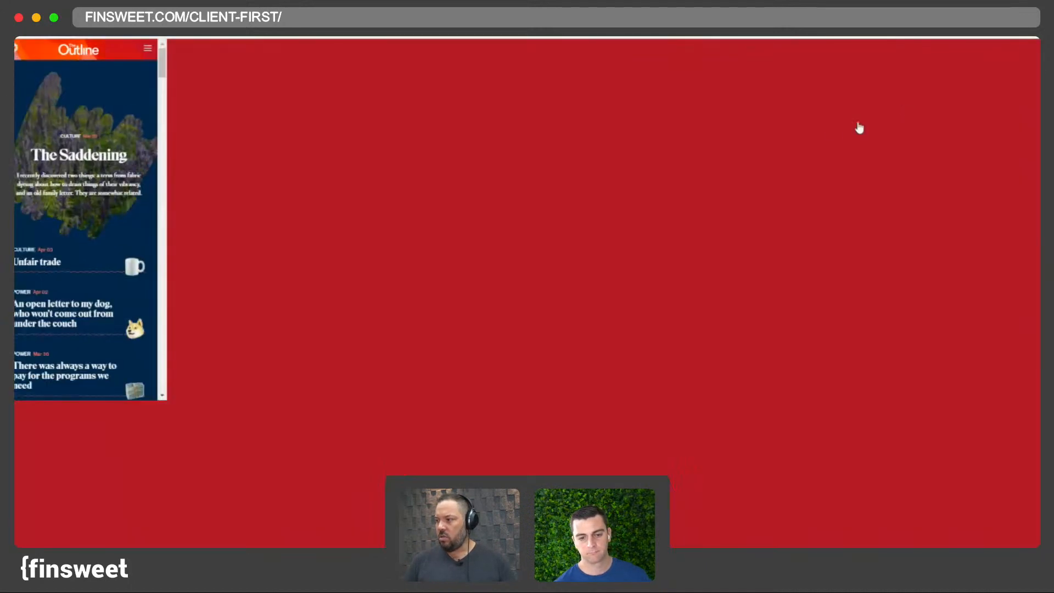
left_click(1029, 62)
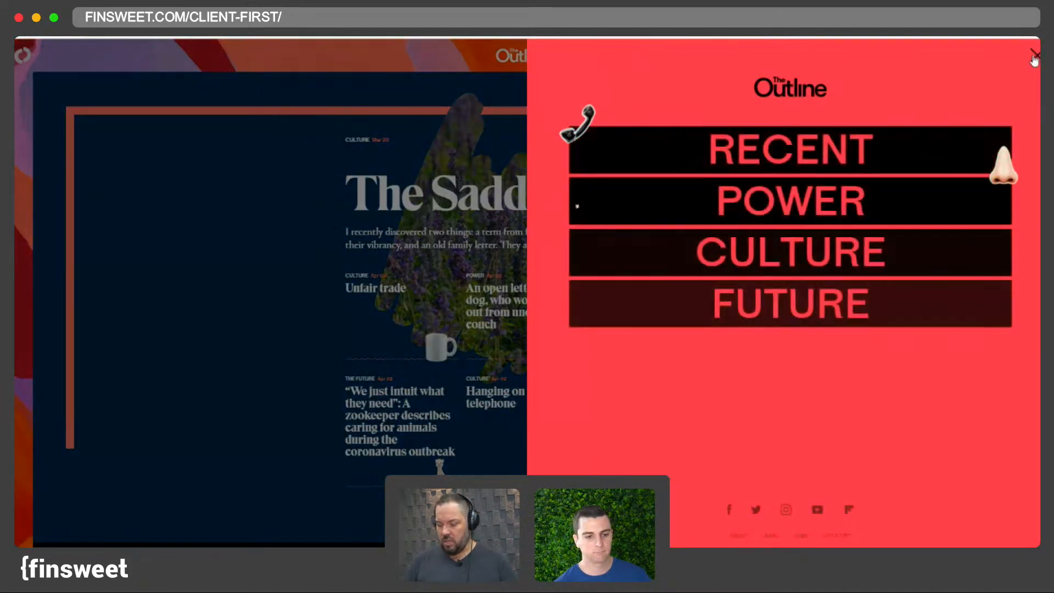
left_click(1032, 60)
key("ctrl+0")
left_click(1014, 62)
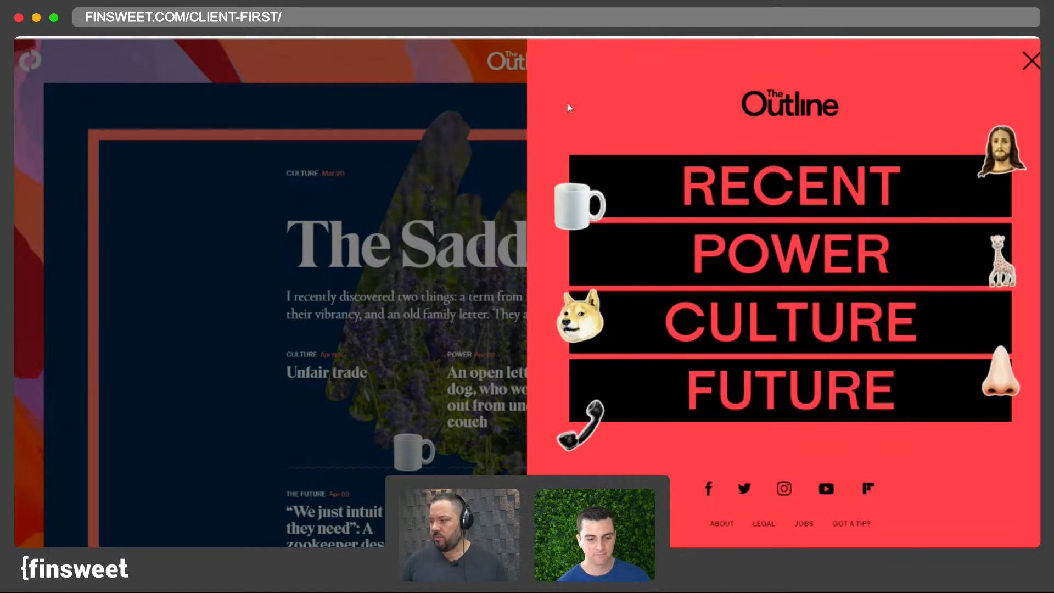
left_click(1032, 62)
left_click(1010, 61)
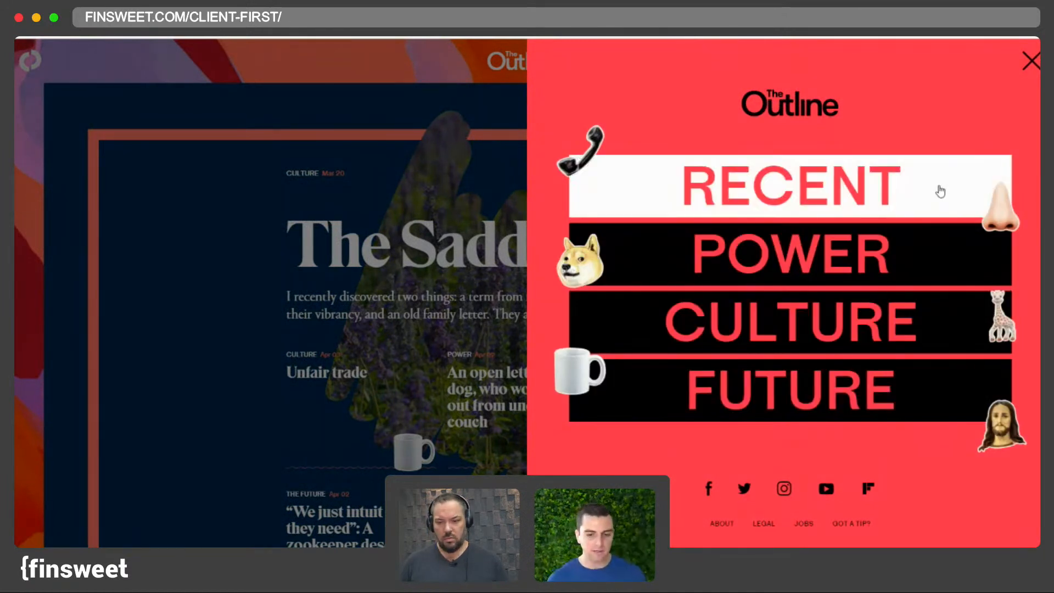
left_click(1029, 62)
left_click(1014, 61)
left_click(1029, 62)
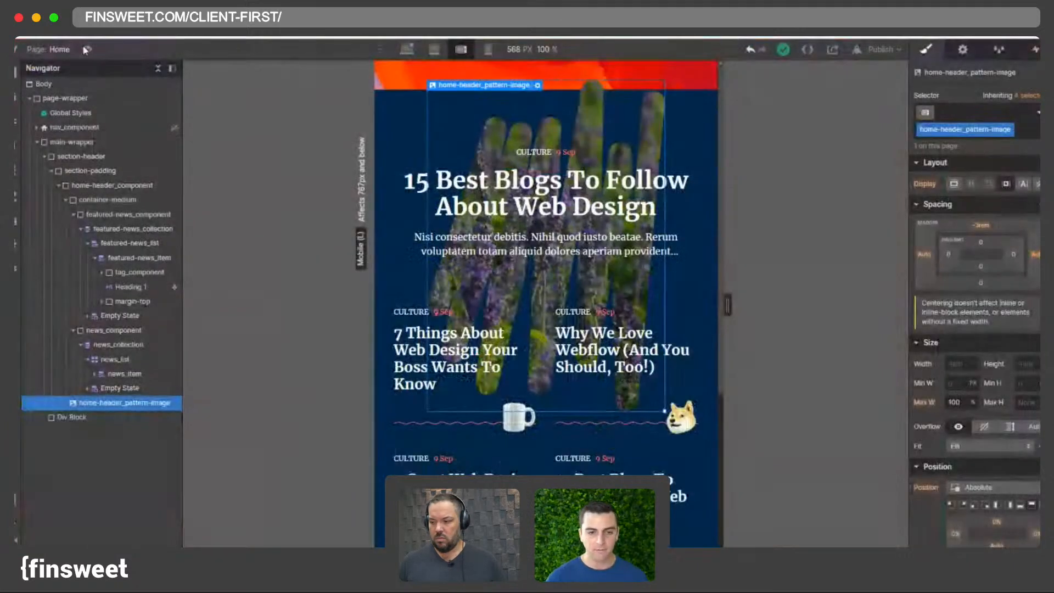
- Compare the desktop canvas with The Outline homepage, zooming the reference page in and out
left_click(408, 50)
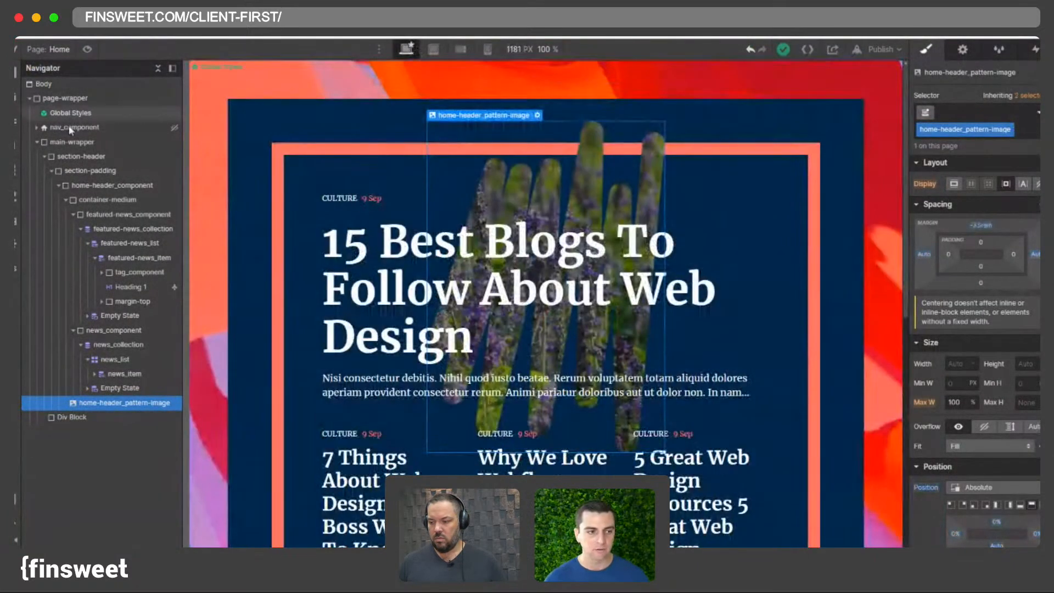
left_click(36, 141)
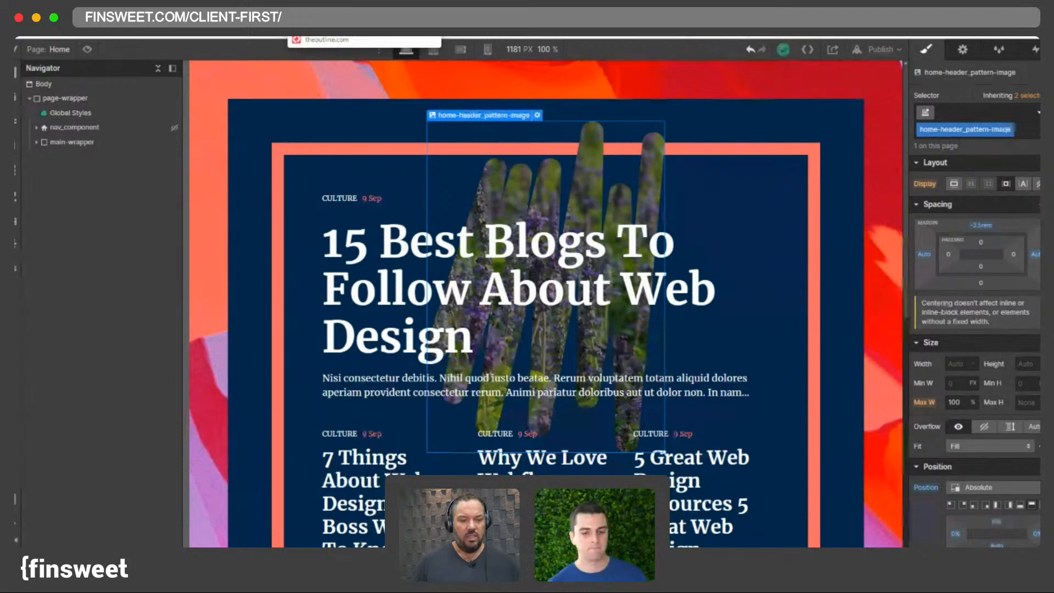
left_click(348, 32)
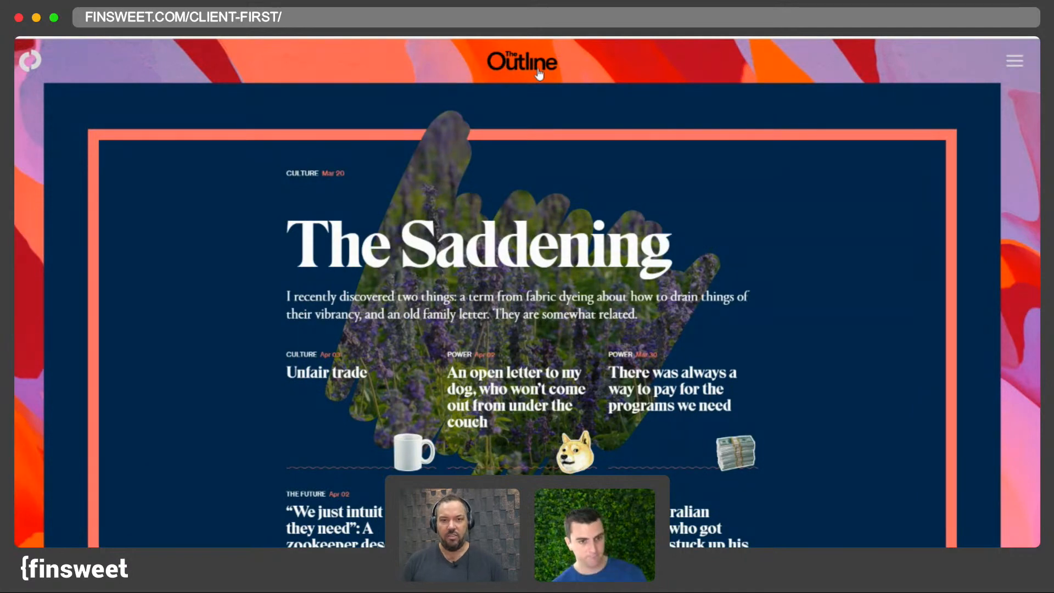
scroll(559, 206, "down", 3)
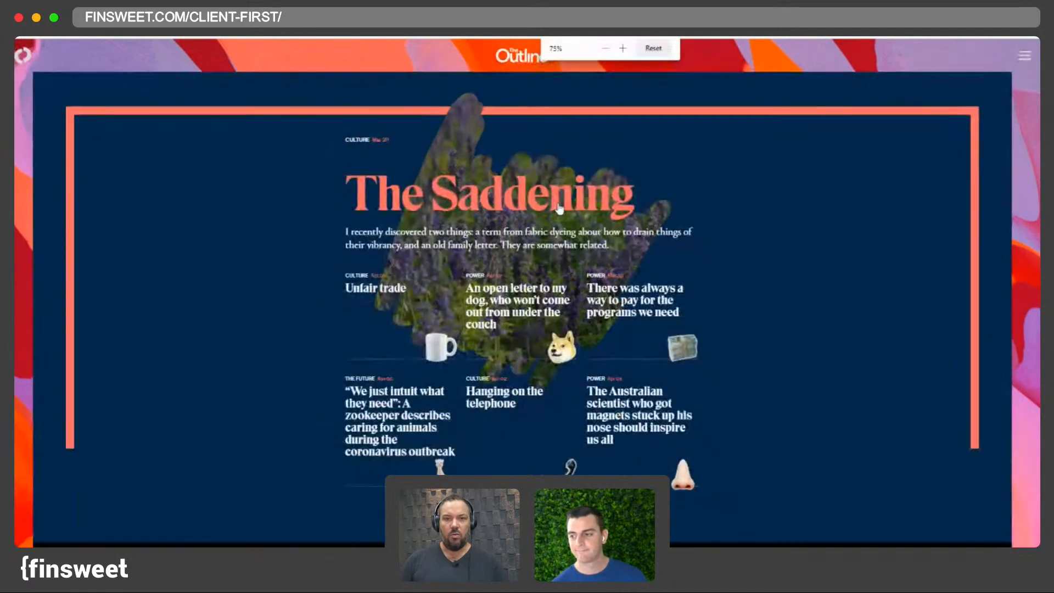
scroll(559, 209, "up", 3)
scroll(559, 208, "down", 3)
scroll(560, 209, "down", 1)
scroll(559, 209, "up", 5)
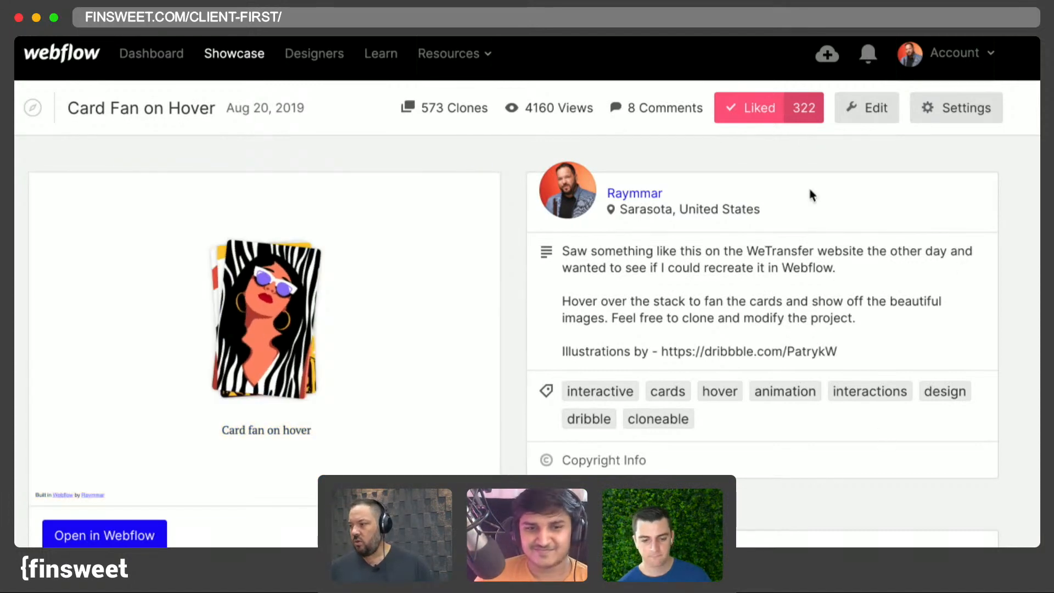
- Switch to the Client-First showcase page and scroll through its hero and submission guidelines
key("ctrl+Tab")
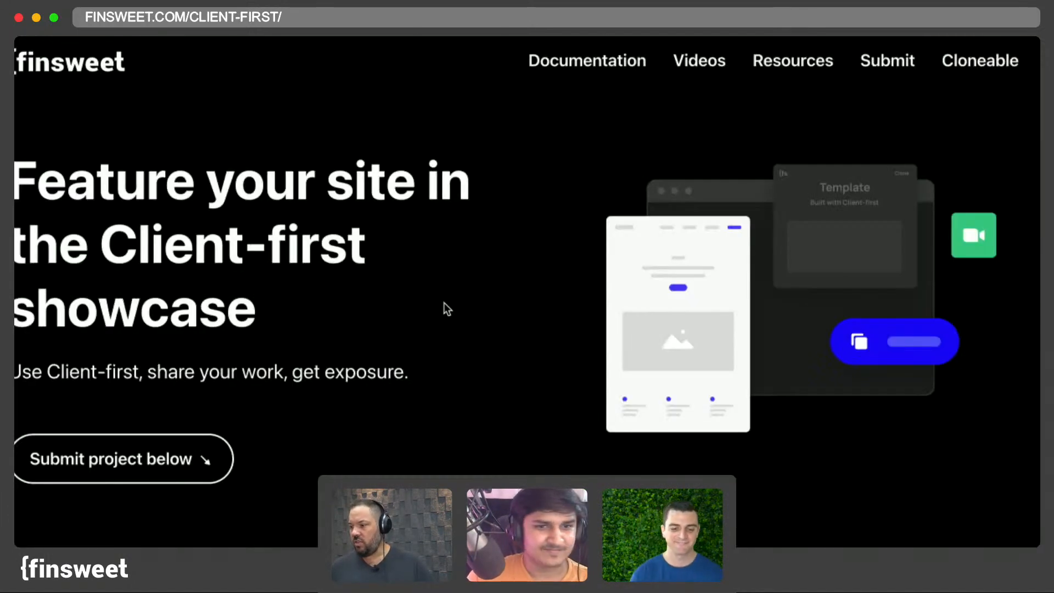
scroll(444, 302, "down", 2)
scroll(445, 308, "down", 15)
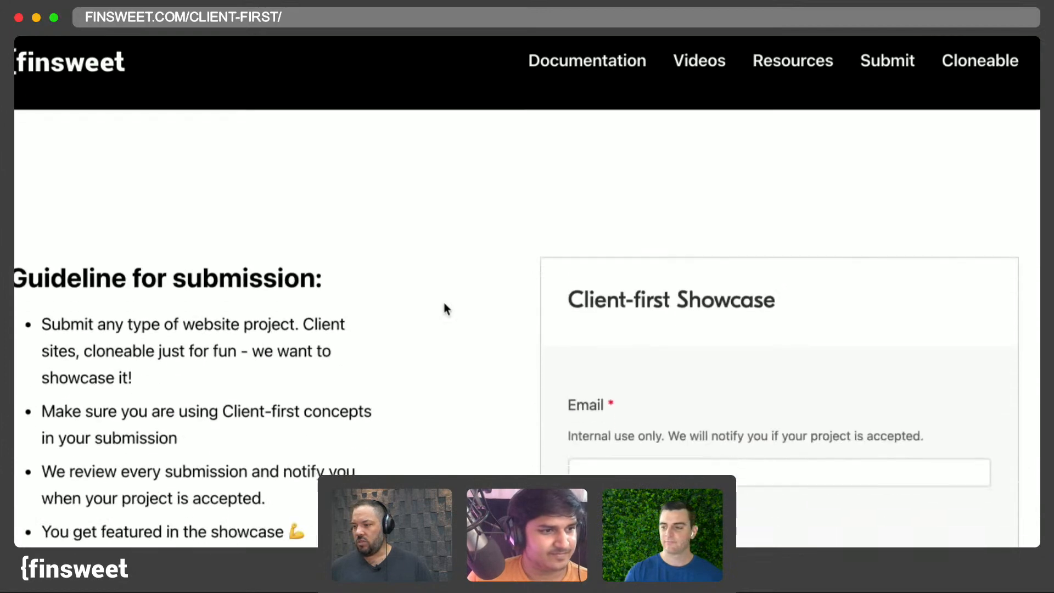
scroll(445, 307, "down", 3)
scroll(445, 307, "up", 15)
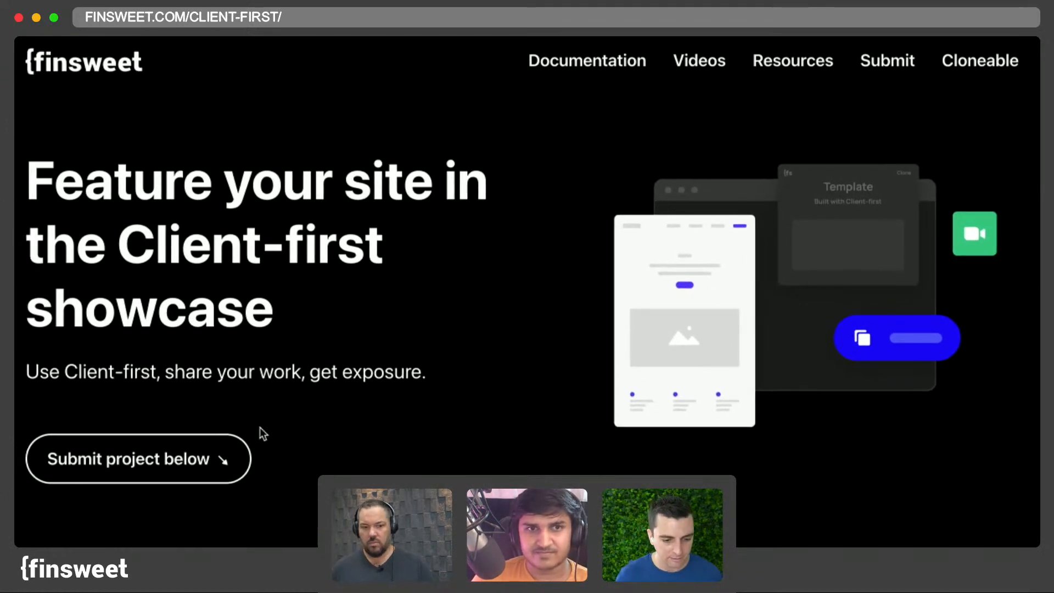
scroll(355, 382, "down", 10)
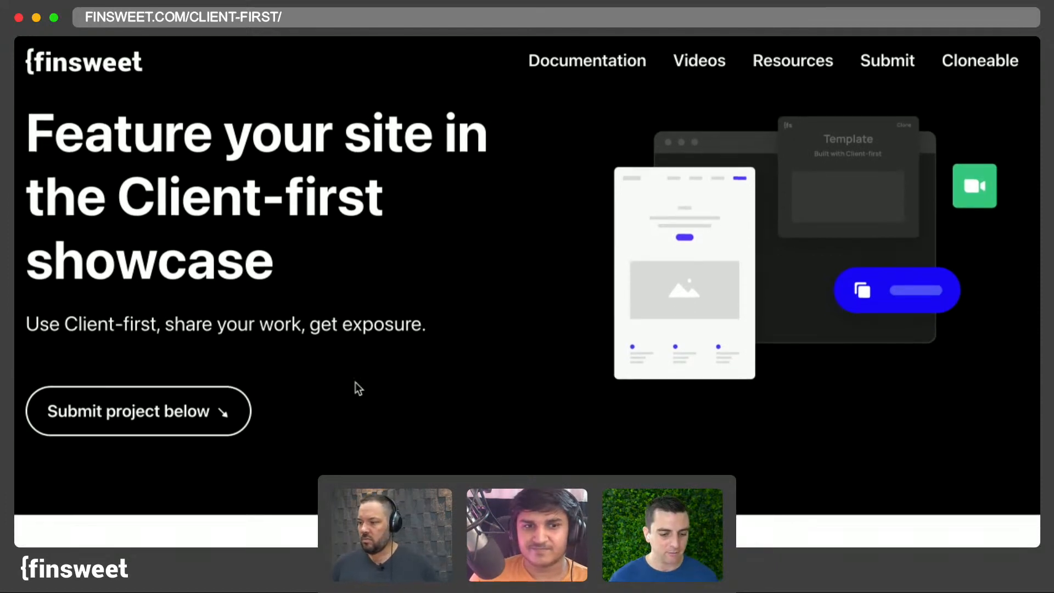
scroll(355, 385, "down", 10)
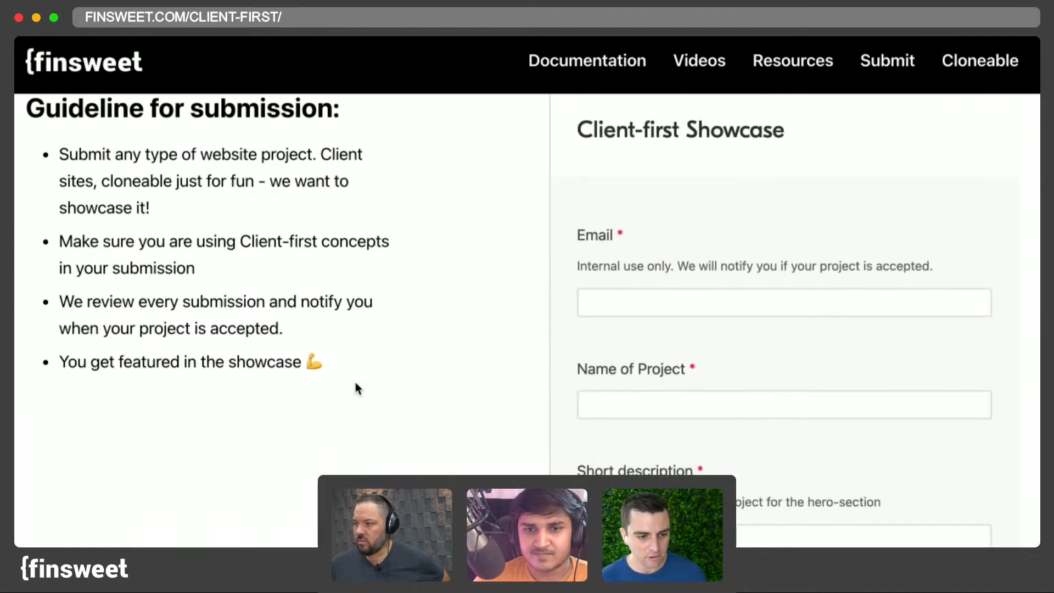
scroll(356, 384, "up", 20)
scroll(357, 381, "up", 5)
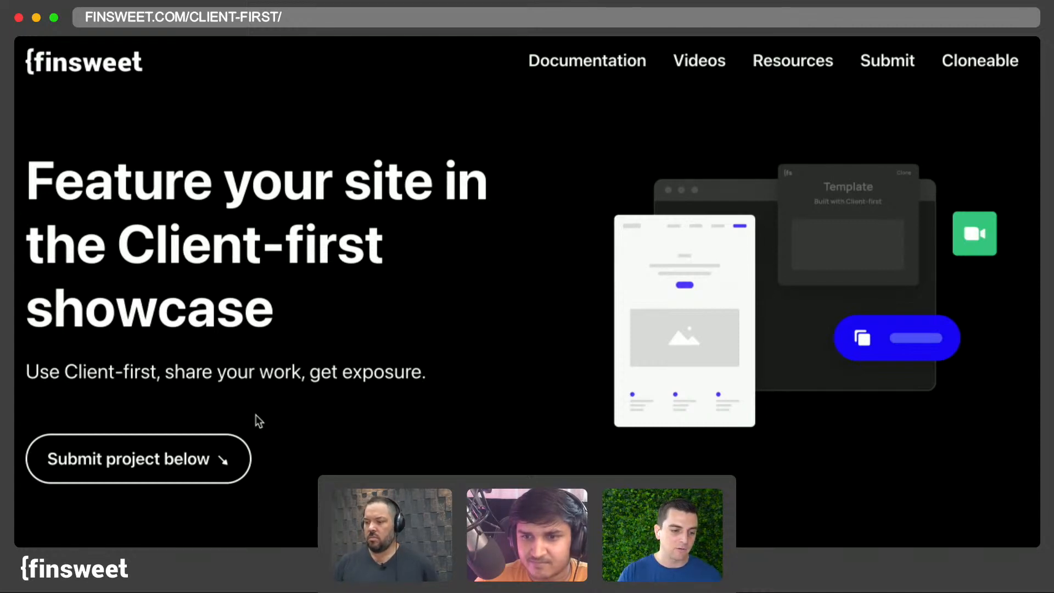
scroll(443, 466, "down", 2)
scroll(527, 291, "down", 12)
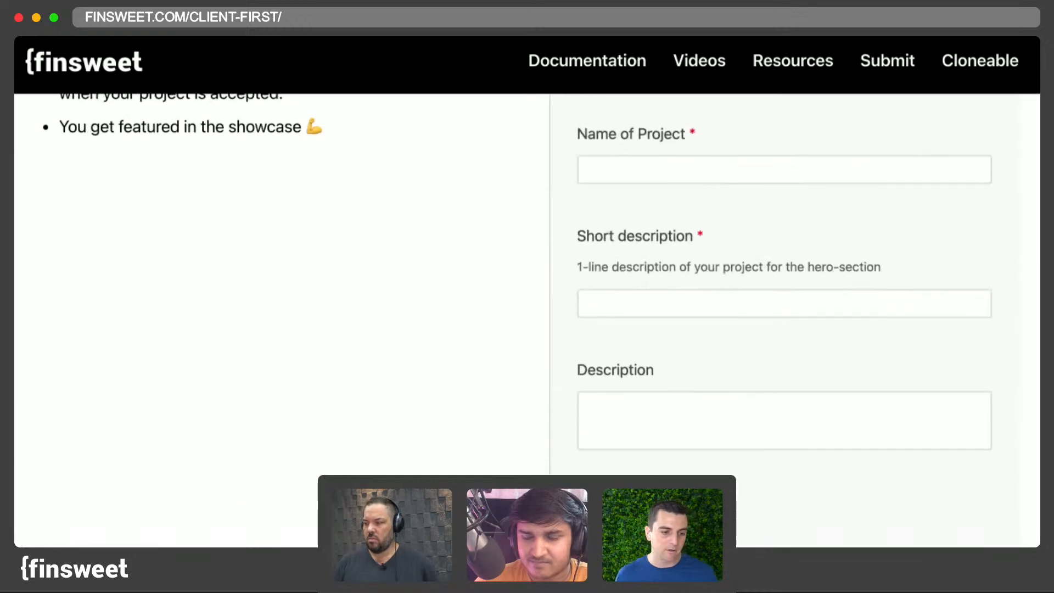
- Examine the showcase submission form's fields, from project name down to industries, styles and type
left_click(679, 301)
left_click(666, 419)
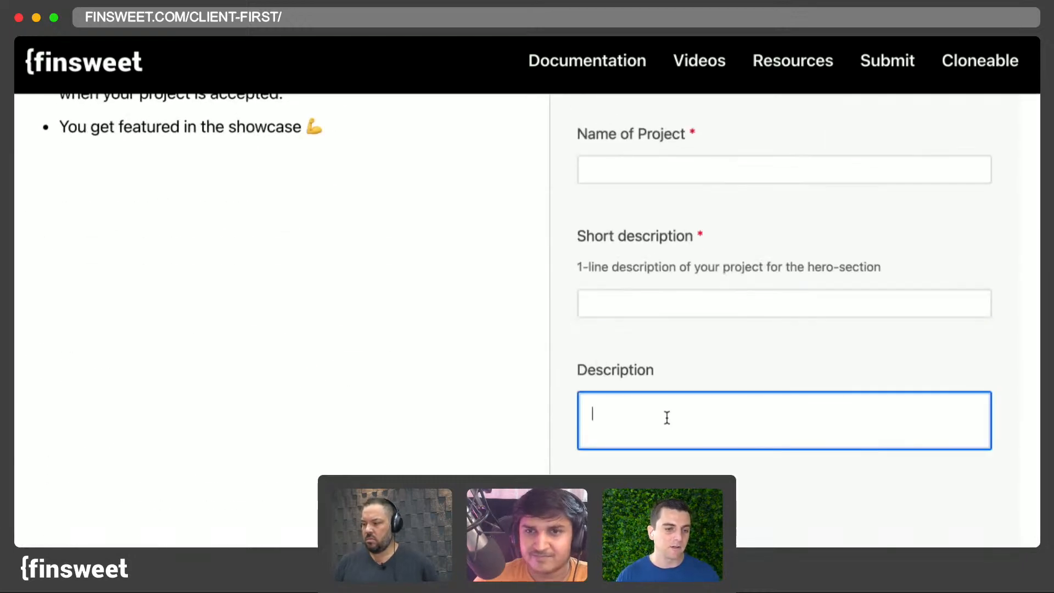
scroll(666, 417, "down", 1)
scroll(666, 417, "down", 6)
left_click(687, 351)
scroll(686, 351, "down", 5)
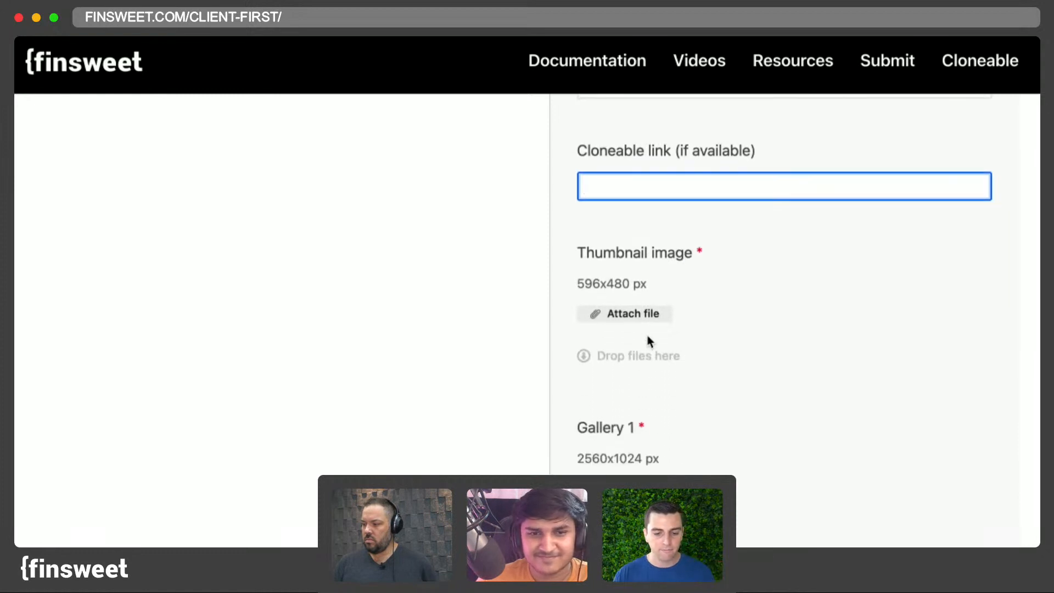
scroll(615, 309, "down", 3)
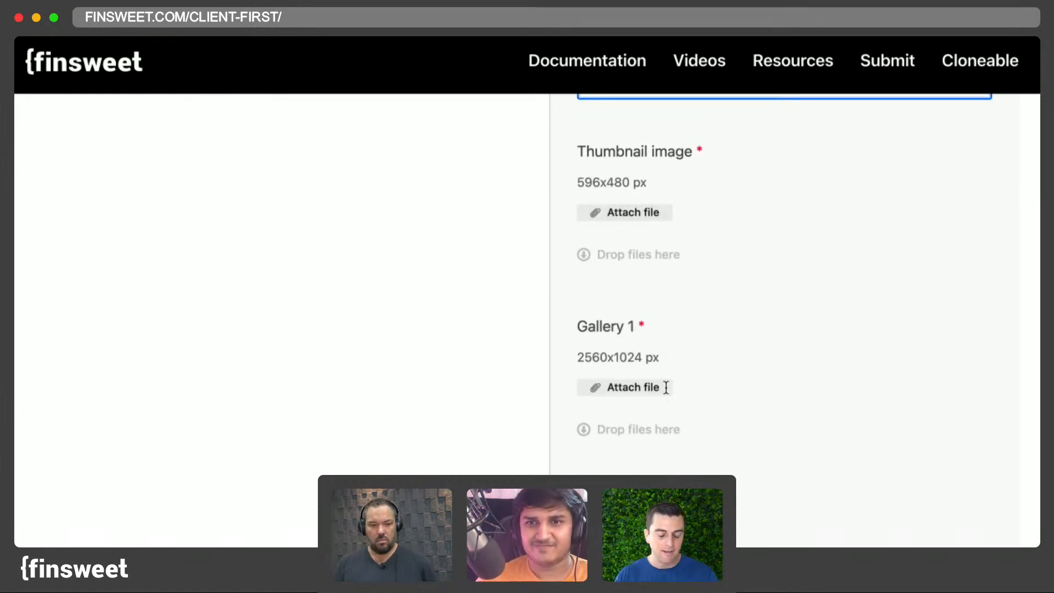
scroll(671, 406, "down", 3)
scroll(672, 408, "down", 15)
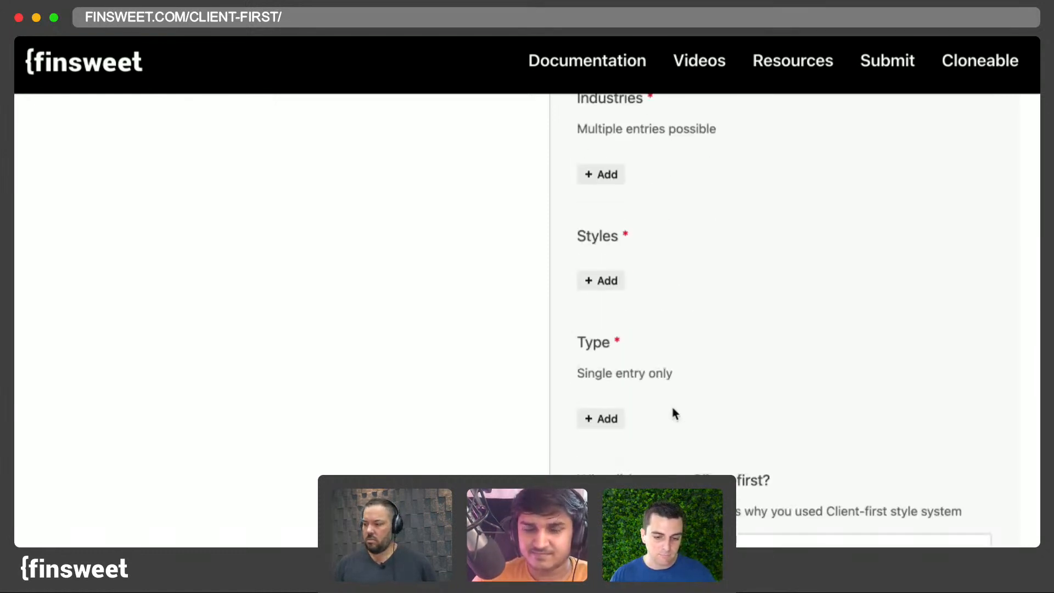
scroll(672, 408, "up", 20)
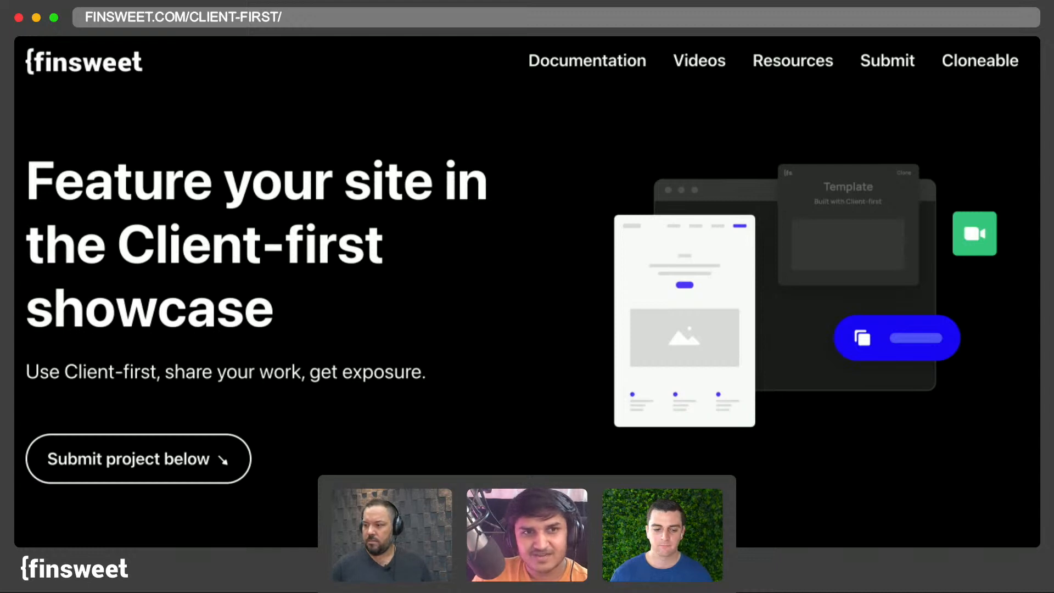
- Switch to YouTube Studio and end the Client-first Live Build #3 live stream
key("ctrl+Tab")
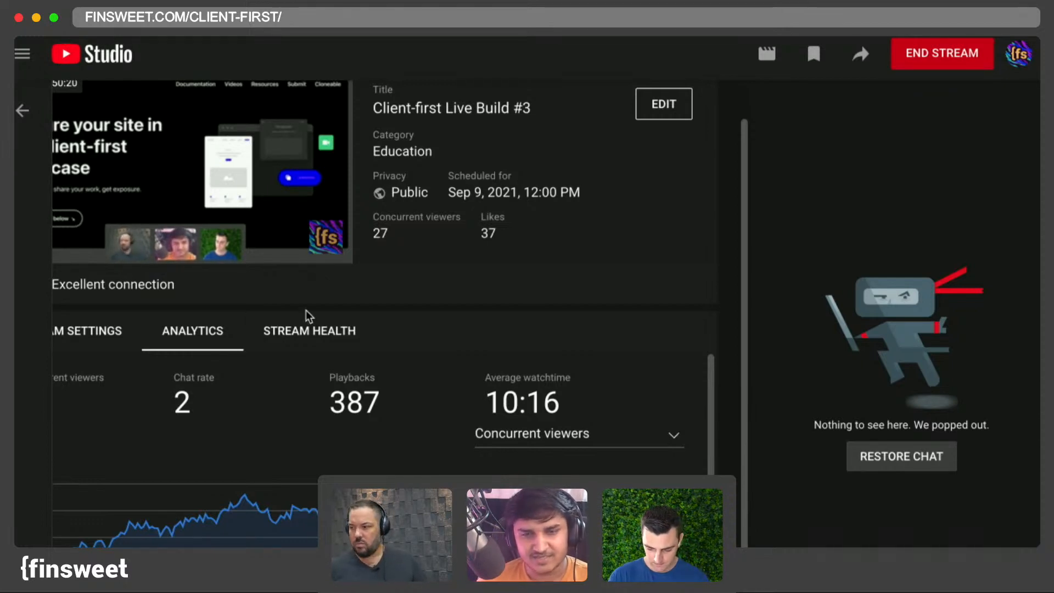
left_click(570, 22)
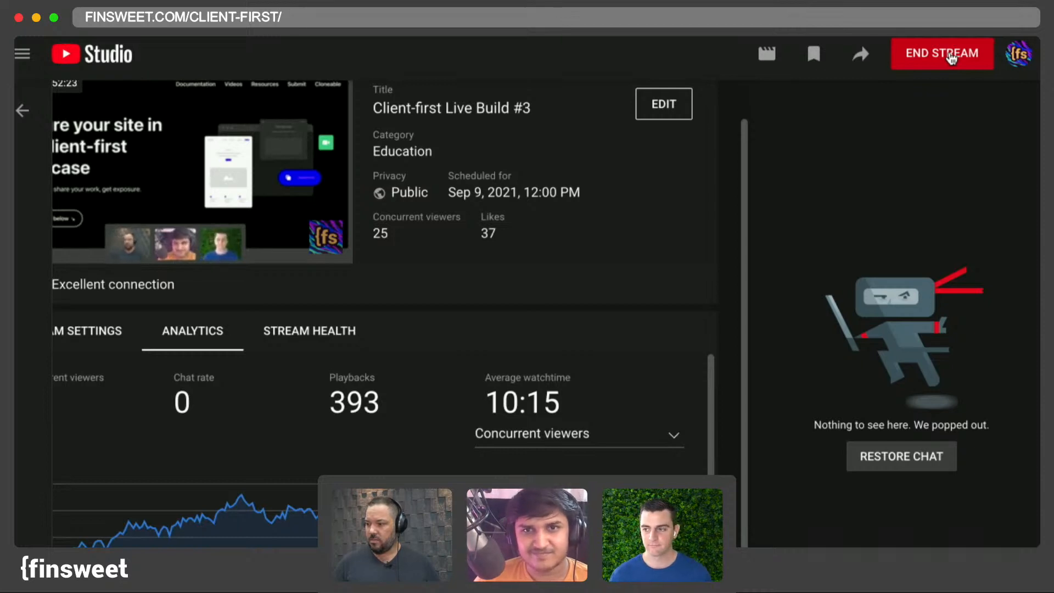
left_click(952, 57)
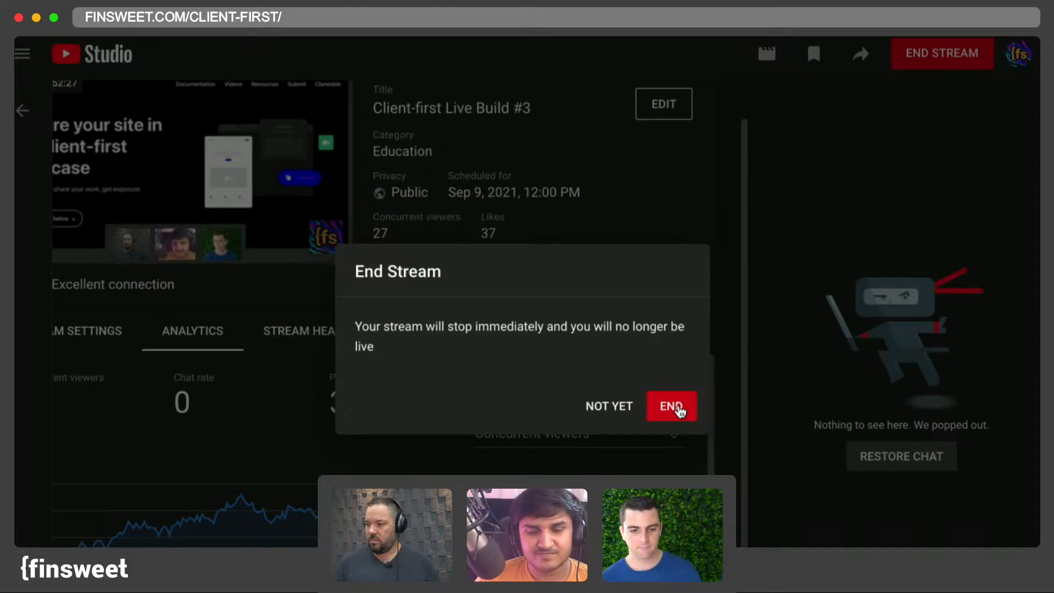
left_click(675, 407)
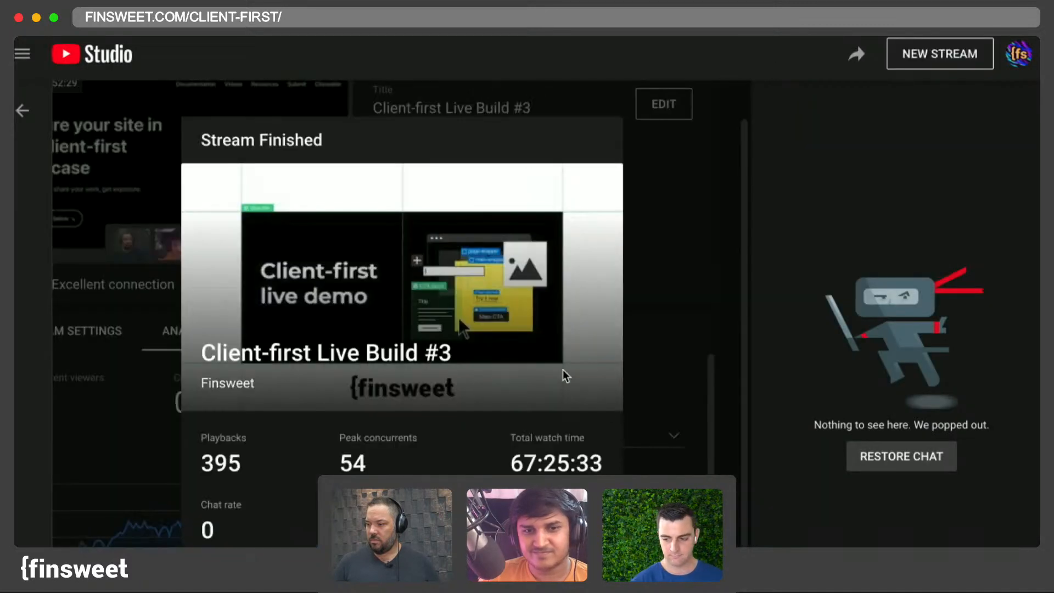